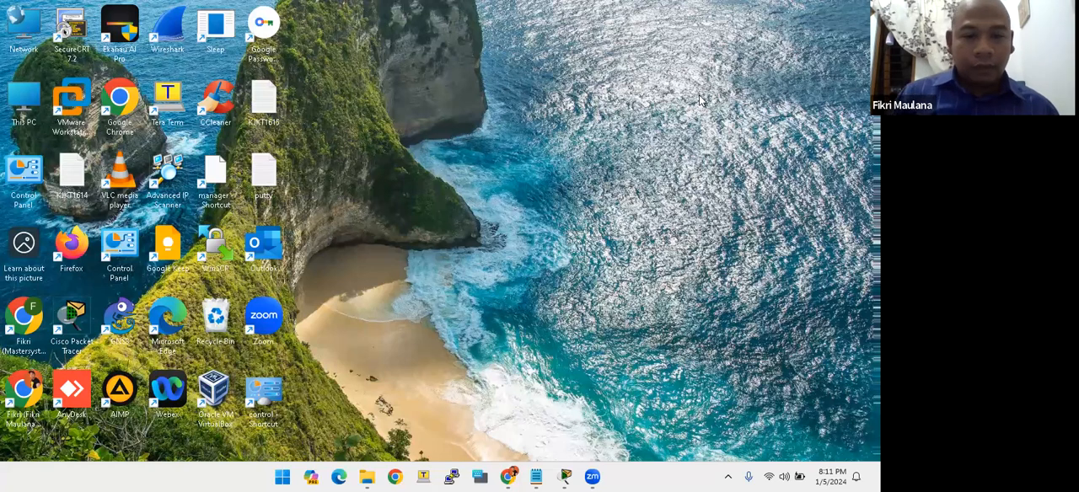
- Switch to WhatsApp in Chrome and view the shared File Lab PKA-1.zip in the Bootcamp Cisco CCNA Enterprise group chat
{"action": "mouse_move", "coordinate": [375, 478]}
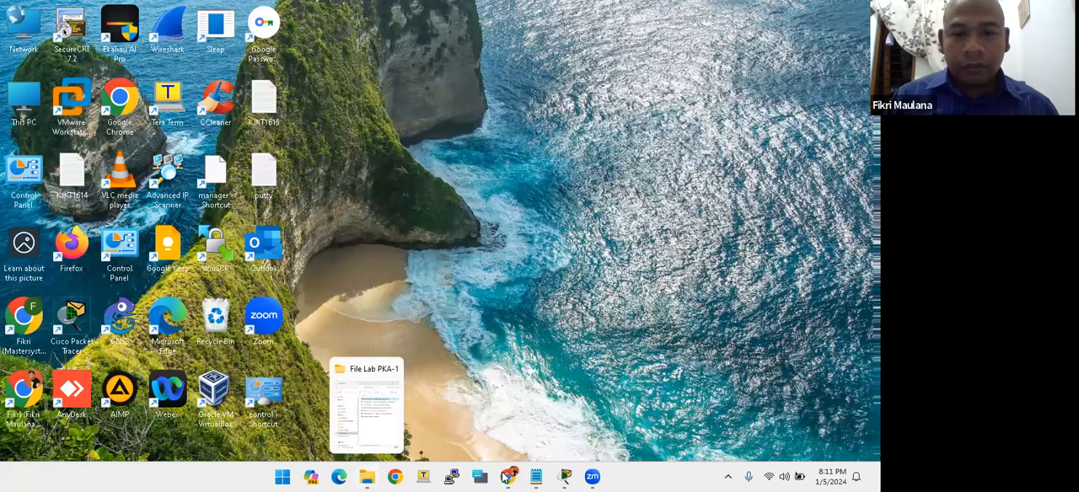
{"action": "left_click", "coordinate": [507, 477]}
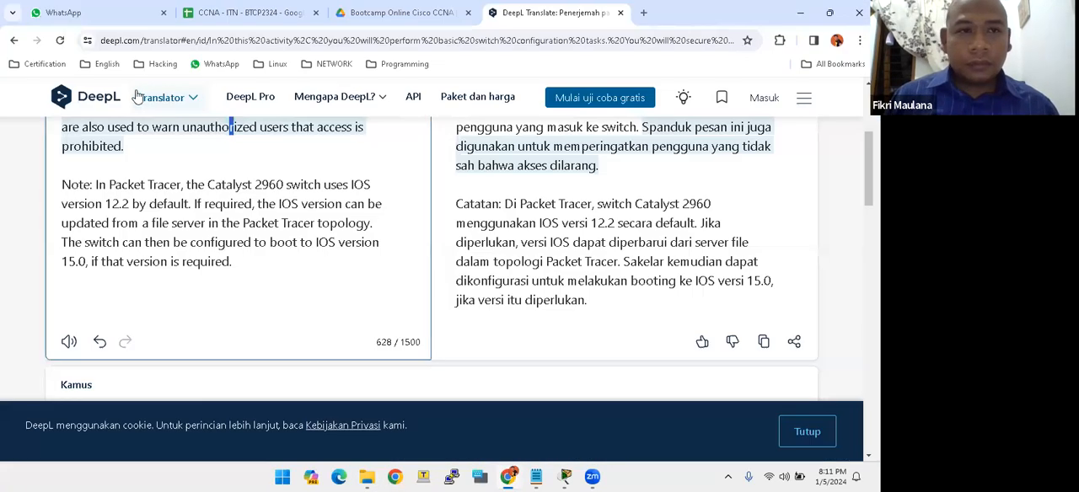
{"action": "left_click", "coordinate": [51, 12]}
{"action": "left_click", "coordinate": [110, 346]}
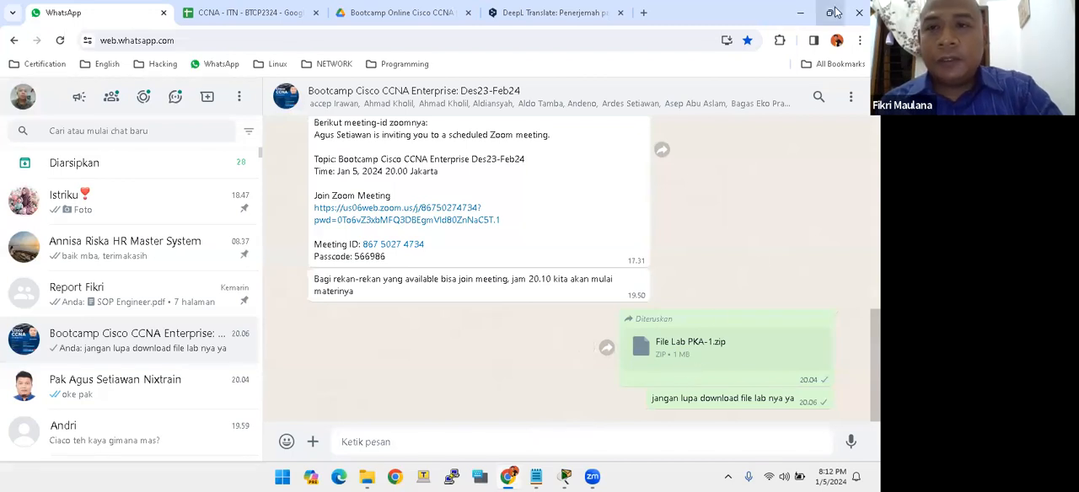
{"action": "left_click", "coordinate": [800, 11]}
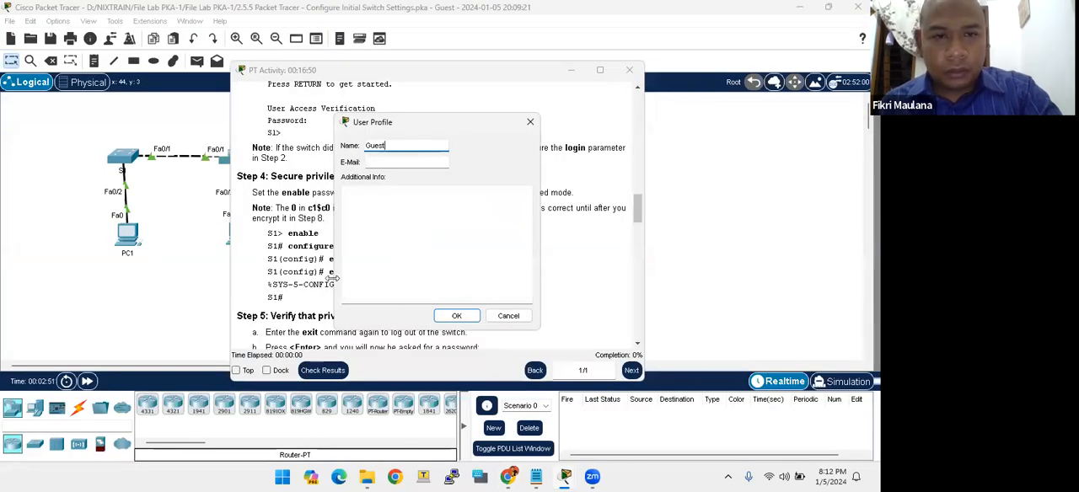
- Switch to the File Lab PKA-1 folder in File Explorer, review its lab files in a maximized window and select 2.5.5 Configure Initial Switch Settings
{"action": "left_click", "coordinate": [367, 477]}
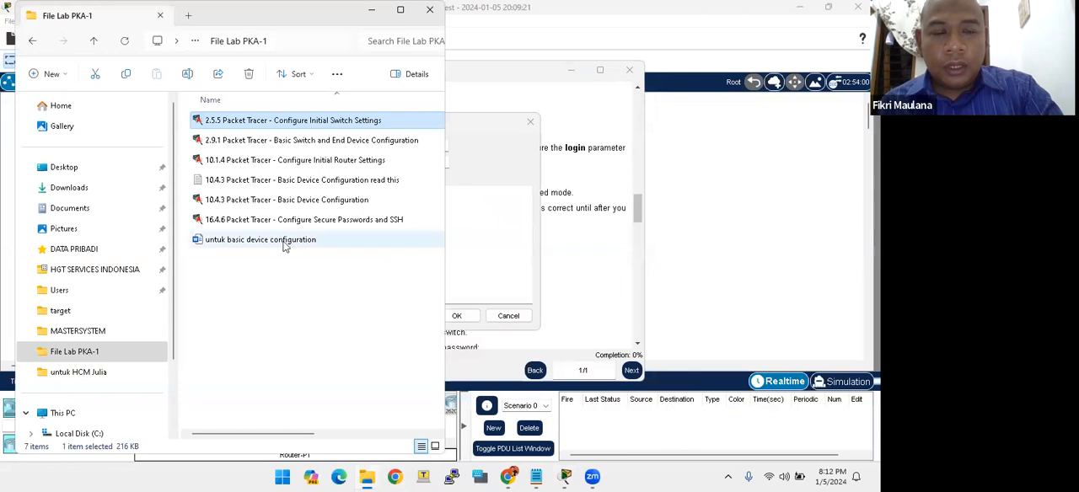
{"action": "left_click", "coordinate": [249, 311]}
{"action": "left_click_drag", "start_coordinate": [17, 4], "coordinate": [55, 7]}
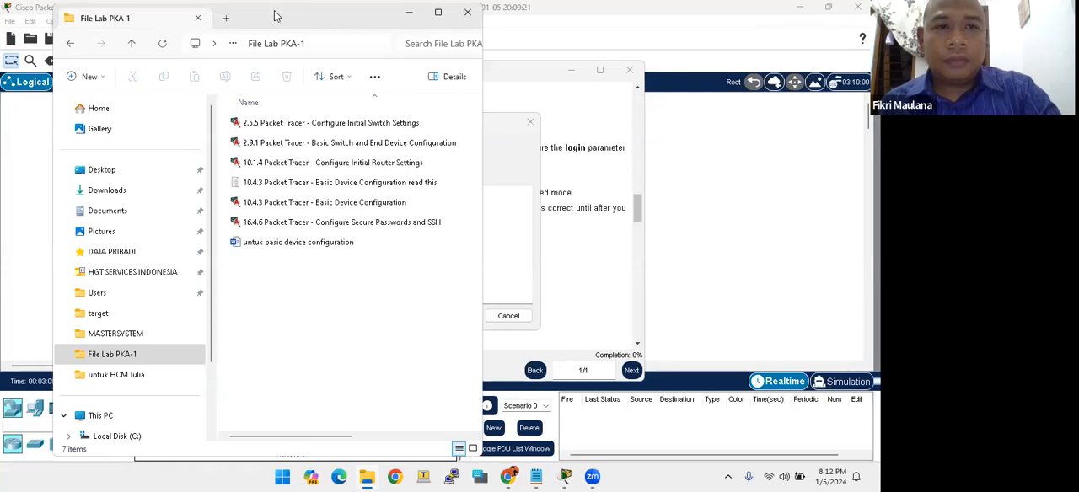
{"action": "left_click", "coordinate": [437, 13]}
{"action": "left_click", "coordinate": [243, 180]}
{"action": "left_click", "coordinate": [244, 263]}
{"action": "left_click", "coordinate": [201, 122]}
{"action": "left_click", "coordinate": [200, 135]}
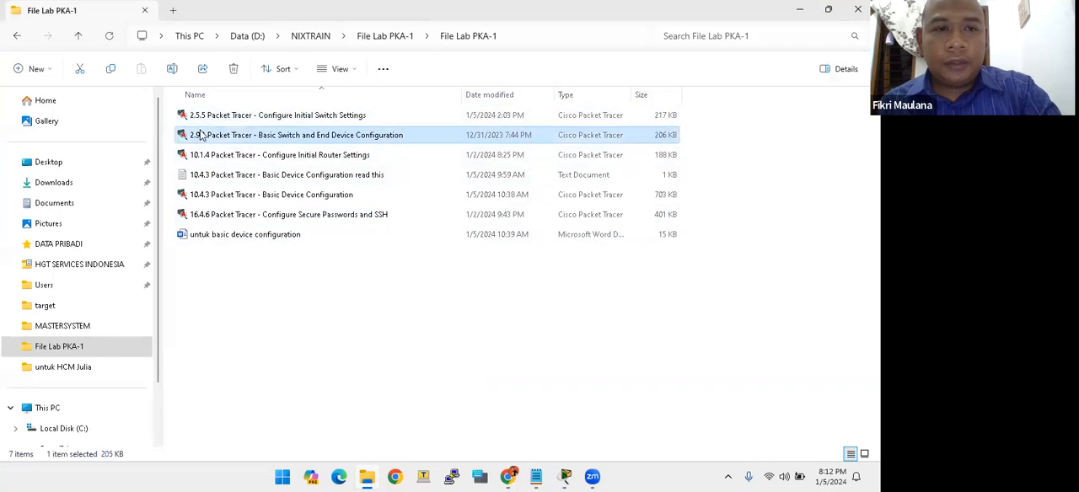
{"action": "left_click", "coordinate": [201, 155]}
{"action": "left_click", "coordinate": [200, 195]}
{"action": "left_click", "coordinate": [201, 215]}
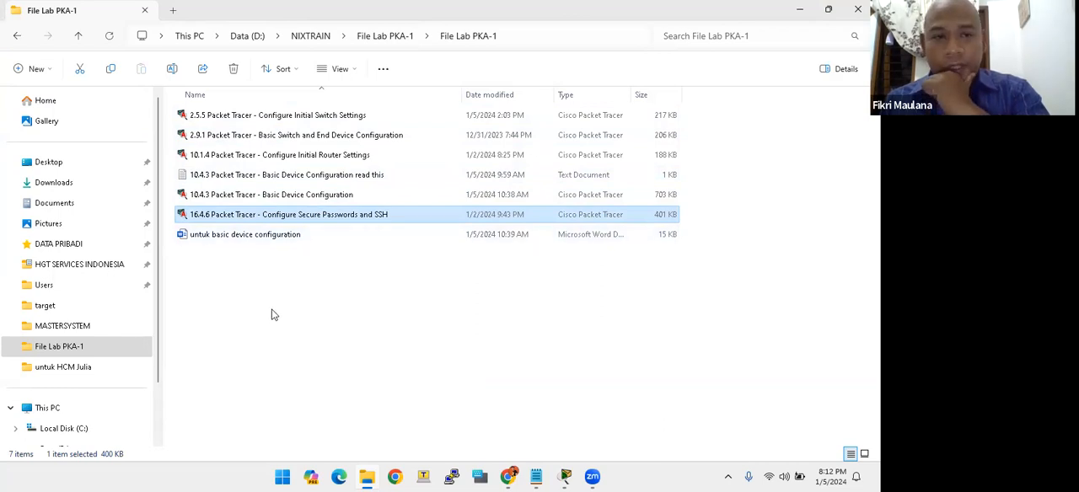
{"action": "left_click", "coordinate": [211, 118]}
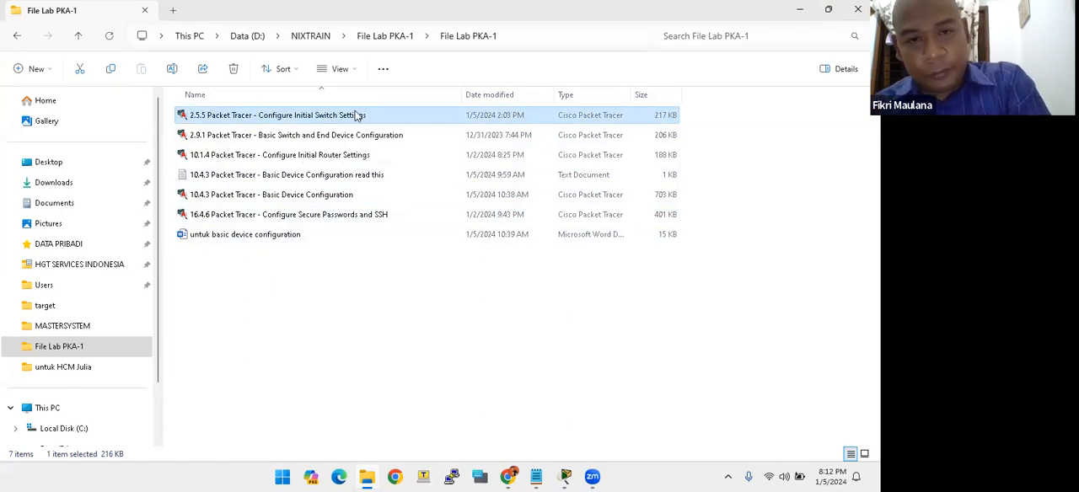
- Switch to the Cisco Packet Tracer 2.5.5 activity and accept the user profile with the name Guest
{"action": "left_click", "coordinate": [564, 477]}
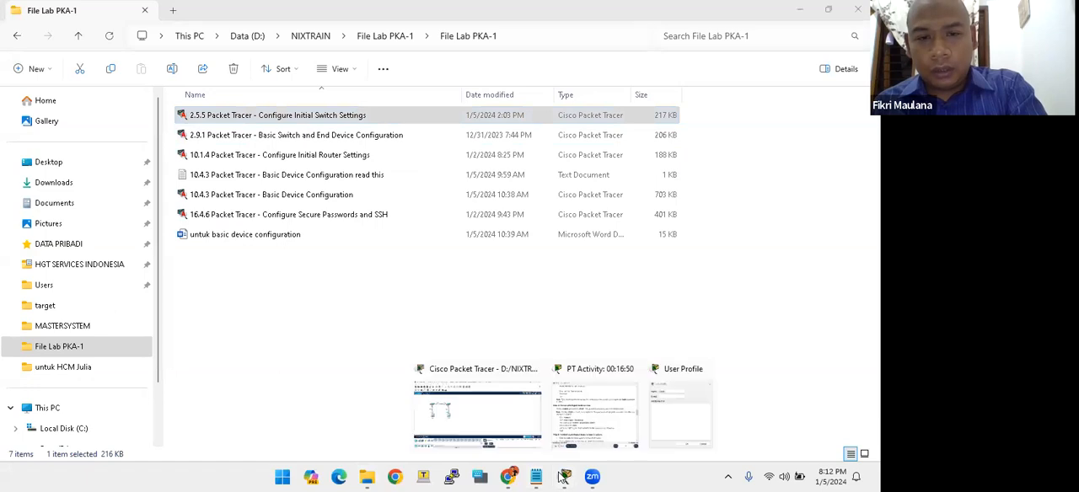
{"action": "left_click", "coordinate": [485, 409]}
{"action": "mouse_move", "coordinate": [392, 127]}
{"action": "left_mouse_down"}
{"action": "mouse_move", "coordinate": [341, 134]}
{"action": "mouse_move", "coordinate": [375, 130]}
{"action": "left_mouse_up"}
{"action": "left_click", "coordinate": [357, 168]}
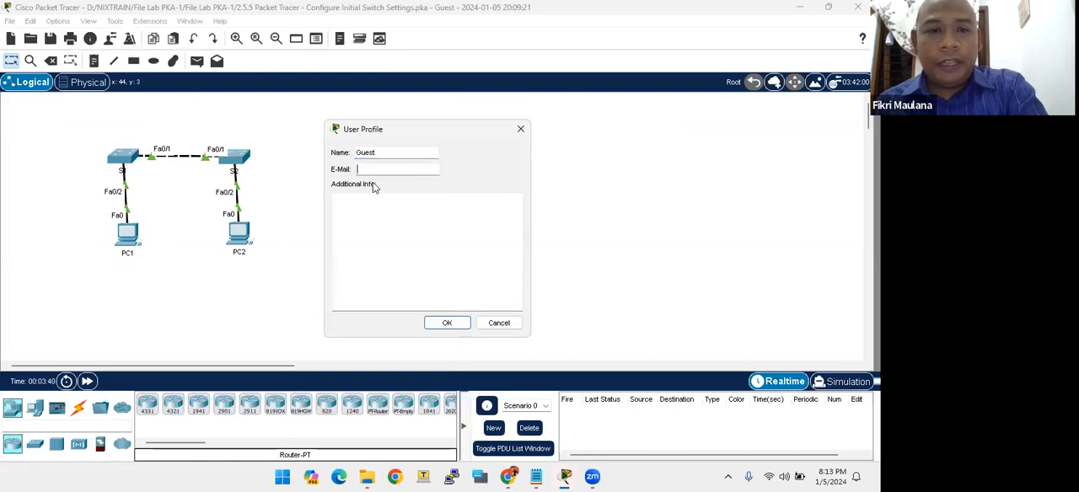
{"action": "left_click", "coordinate": [447, 324]}
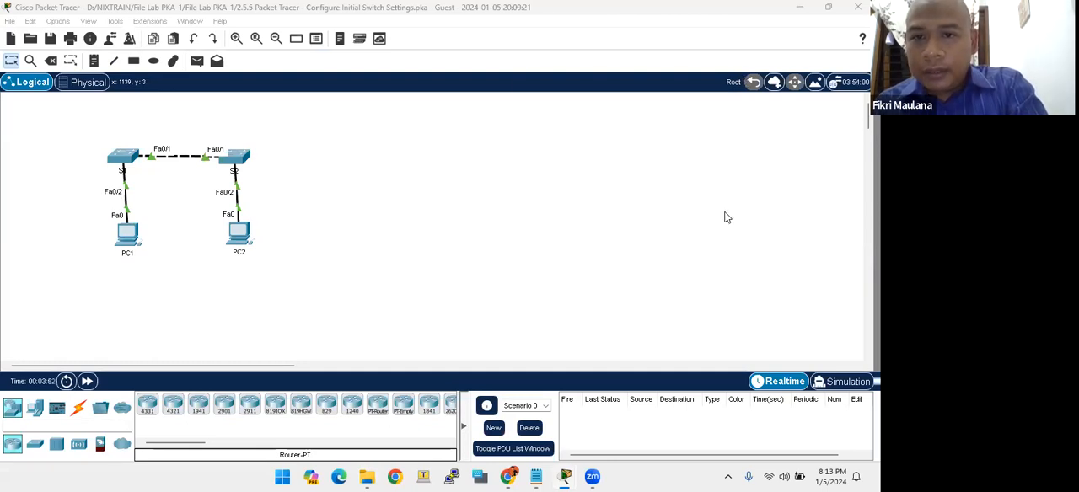
{"action": "left_click", "coordinate": [624, 221]}
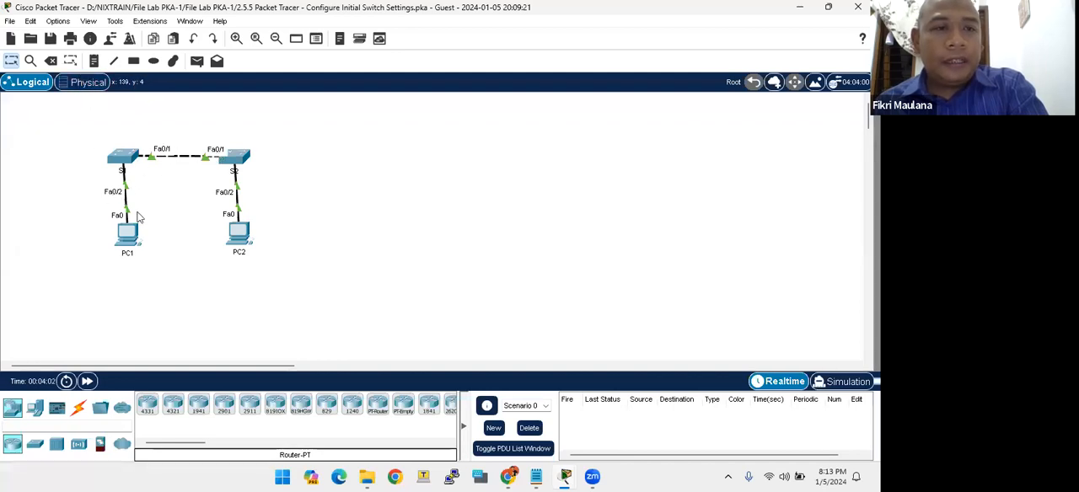
- Turn Always Show Port Labels in Logical Workspace off and back on in the preferences
{"action": "left_click", "coordinate": [57, 21]}
{"action": "left_click", "coordinate": [82, 36]}
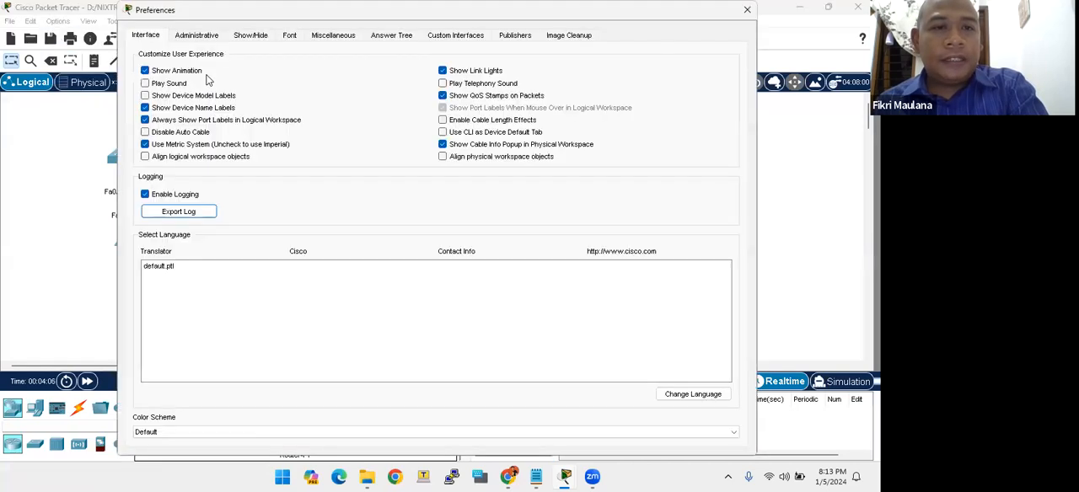
{"action": "left_click_drag", "start_coordinate": [253, 15], "coordinate": [392, 101]}
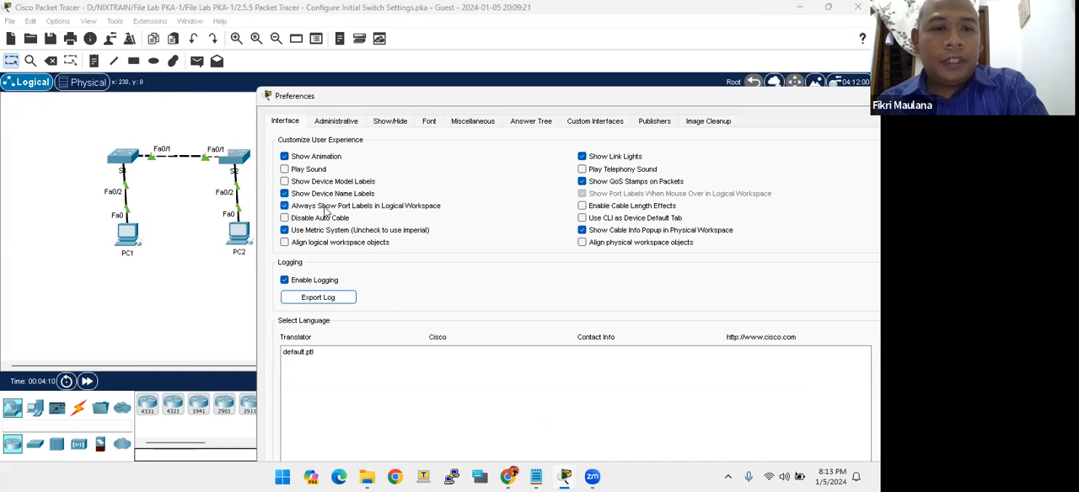
{"action": "left_click", "coordinate": [284, 207]}
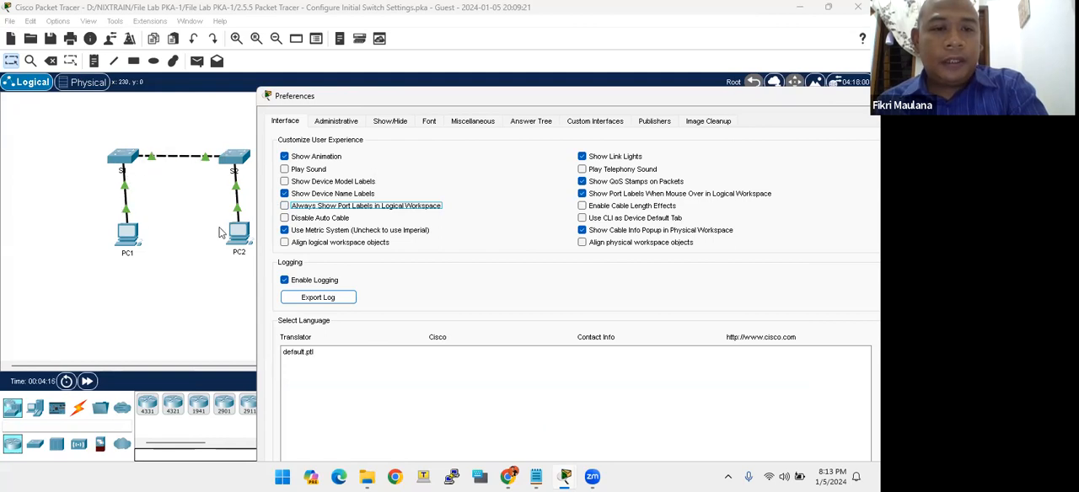
{"action": "left_click", "coordinate": [284, 206]}
{"action": "left_click_drag", "start_coordinate": [550, 99], "coordinate": [317, 101]}
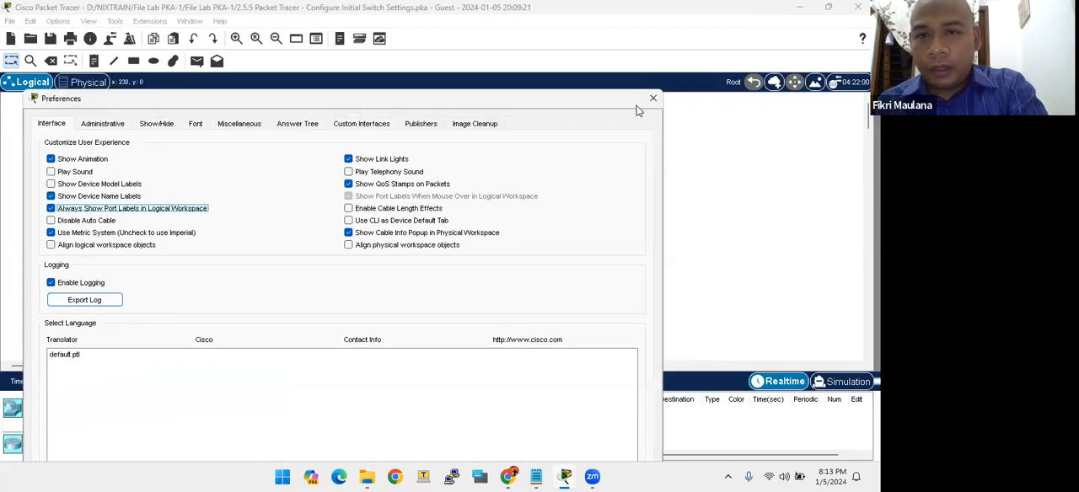
{"action": "left_click", "coordinate": [654, 99]}
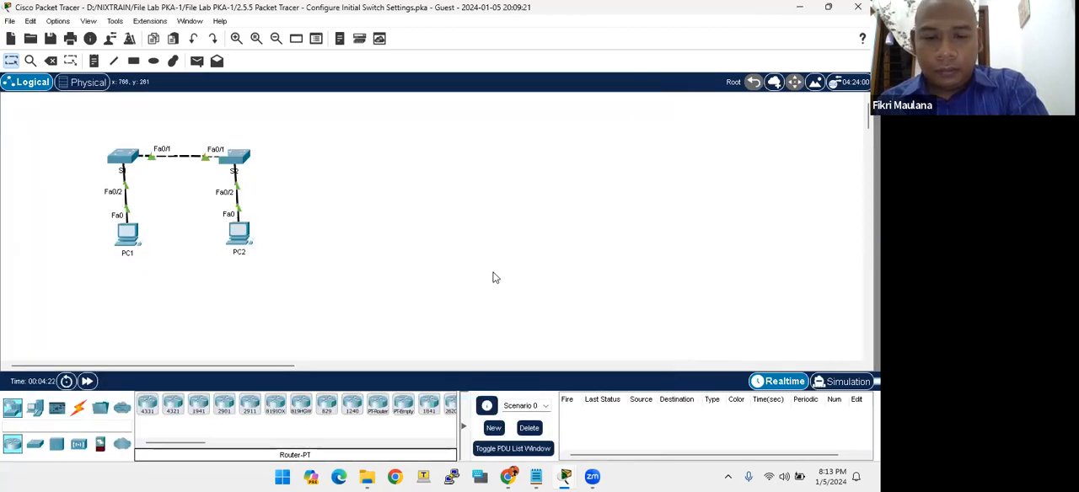
- Bring up the PT Activity instructions, extend the window to full height and return to the beginning of the document
{"action": "mouse_move", "coordinate": [564, 476]}
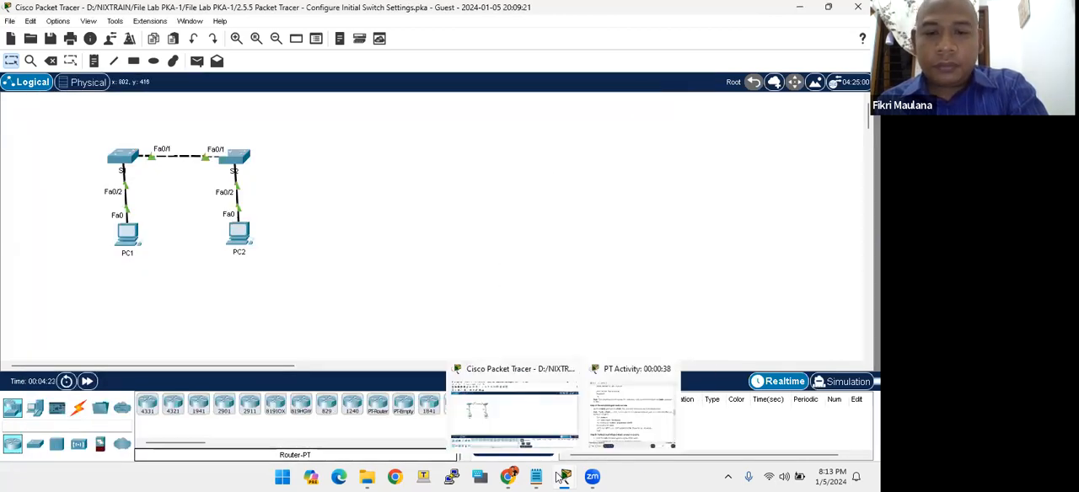
{"action": "left_click", "coordinate": [621, 424]}
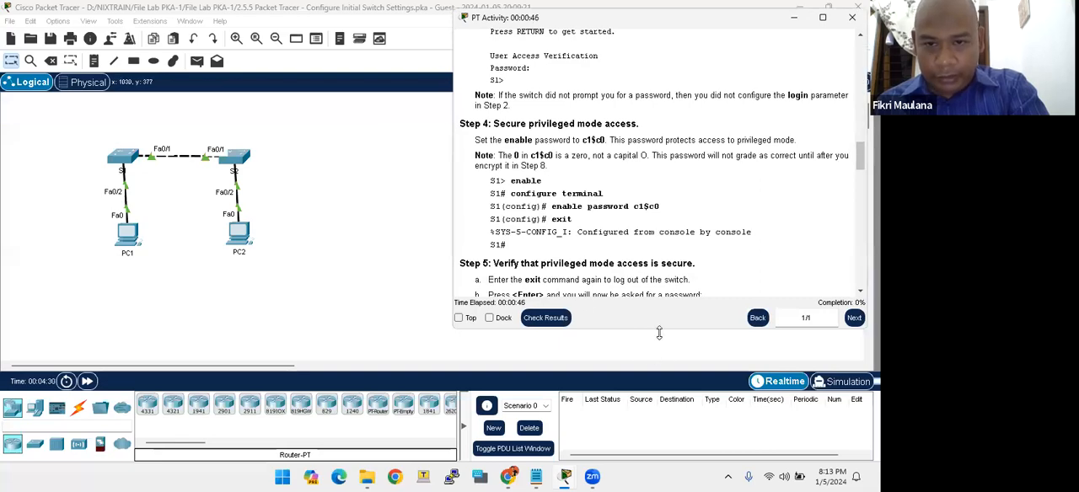
{"action": "double_click", "coordinate": [659, 332]}
{"action": "scroll", "coordinate": [649, 333], "scroll_direction": "up", "scroll_amount": 15}
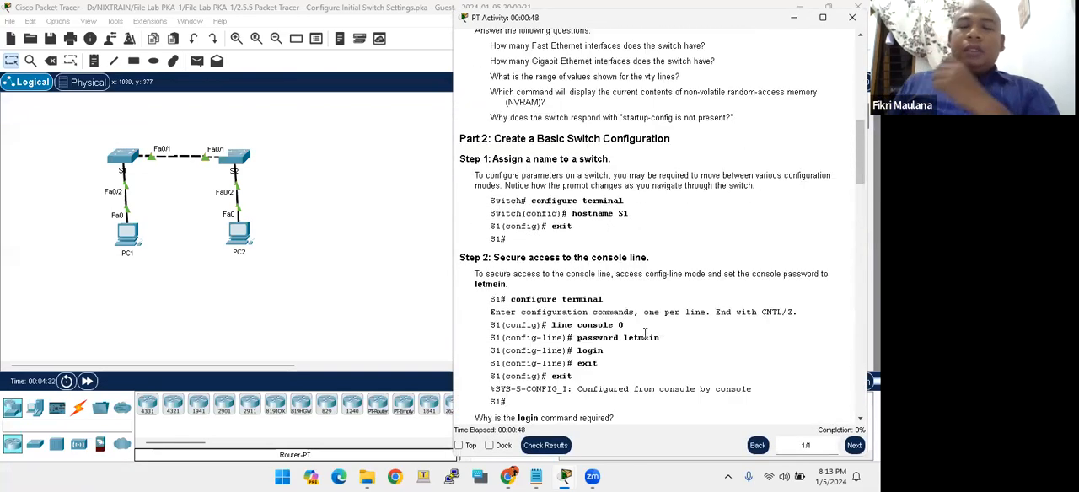
{"action": "scroll", "coordinate": [645, 334], "scroll_direction": "up", "scroll_amount": 4}
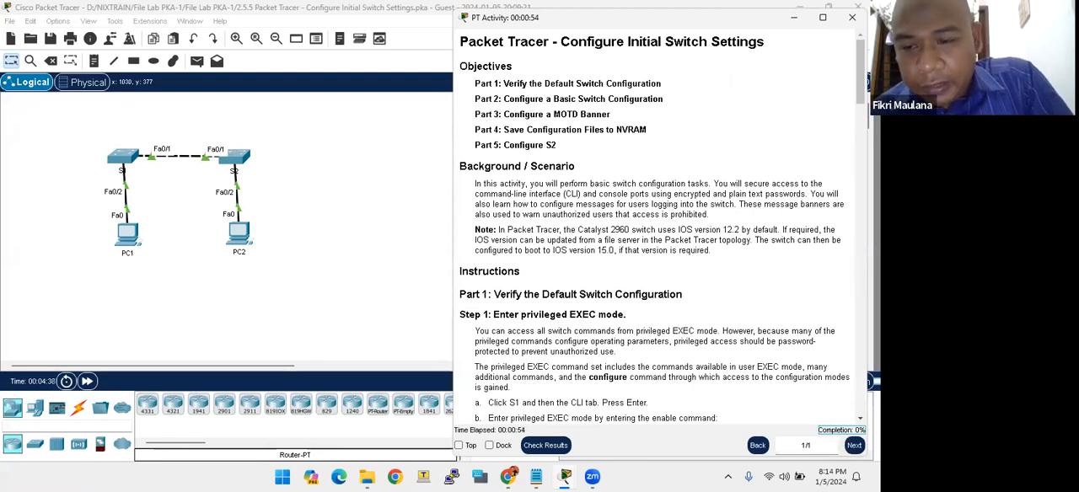
- Check the activity results and go through the assessment items for S1, from Banner MOTD to Startup Config
{"action": "left_click", "coordinate": [531, 451]}
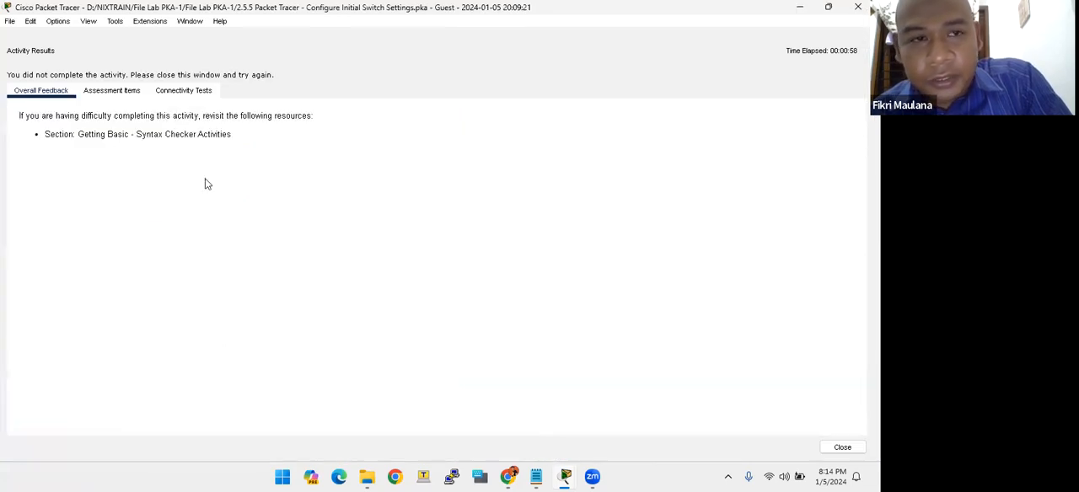
{"action": "left_click", "coordinate": [100, 95]}
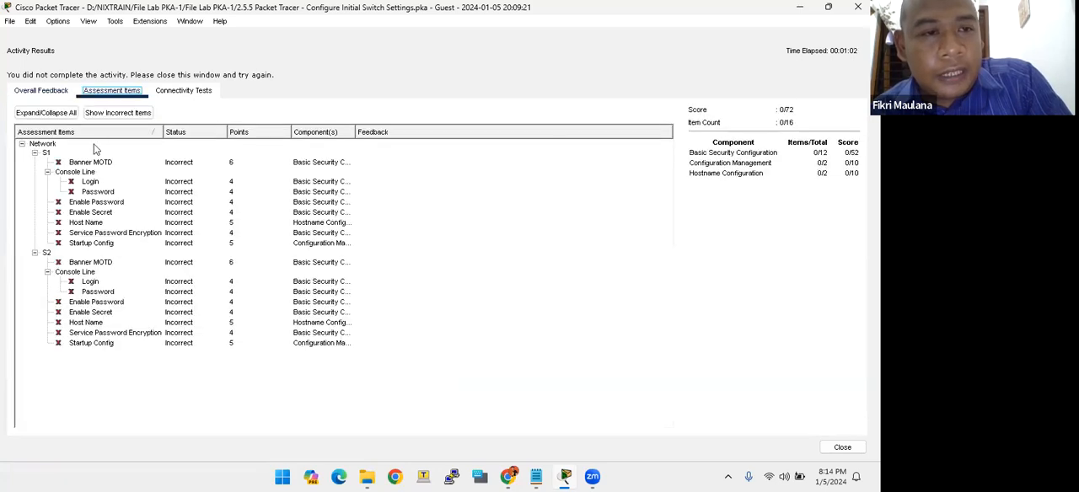
{"action": "left_click", "coordinate": [61, 162]}
{"action": "left_click", "coordinate": [67, 181]}
{"action": "left_click", "coordinate": [74, 192]}
{"action": "left_click", "coordinate": [62, 163]}
{"action": "left_click", "coordinate": [67, 181]}
{"action": "left_click", "coordinate": [71, 192]}
{"action": "left_click", "coordinate": [73, 202]}
{"action": "left_click", "coordinate": [70, 212]}
{"action": "left_click", "coordinate": [72, 223]}
{"action": "left_click", "coordinate": [73, 232]}
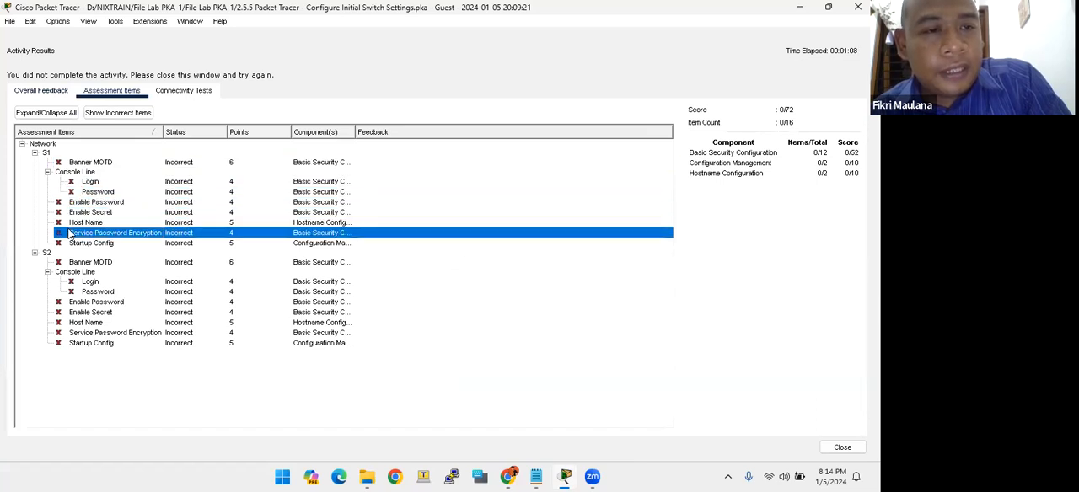
{"action": "left_click", "coordinate": [72, 242]}
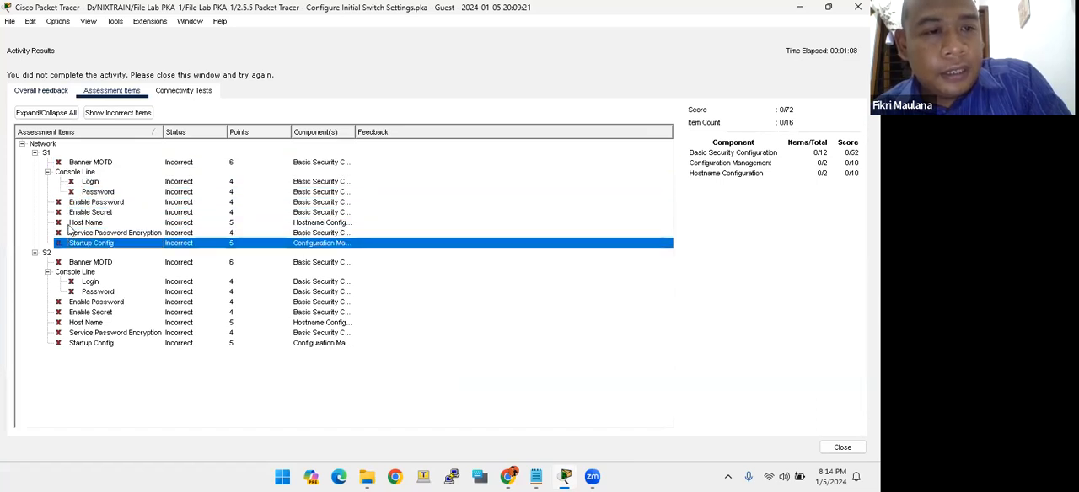
{"action": "left_click", "coordinate": [94, 163]}
{"action": "left_click", "coordinate": [78, 173]}
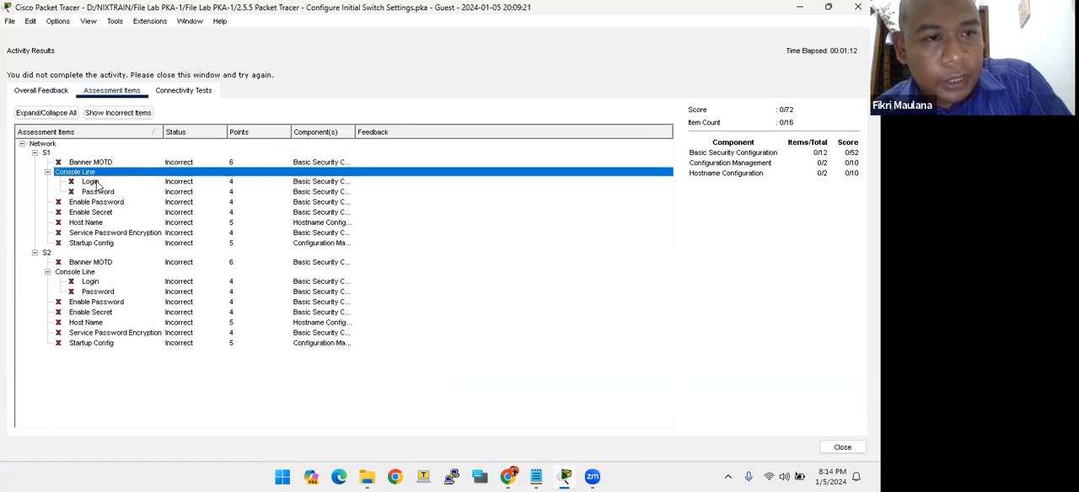
{"action": "left_click", "coordinate": [96, 182]}
{"action": "left_click", "coordinate": [93, 192]}
{"action": "left_click", "coordinate": [95, 202]}
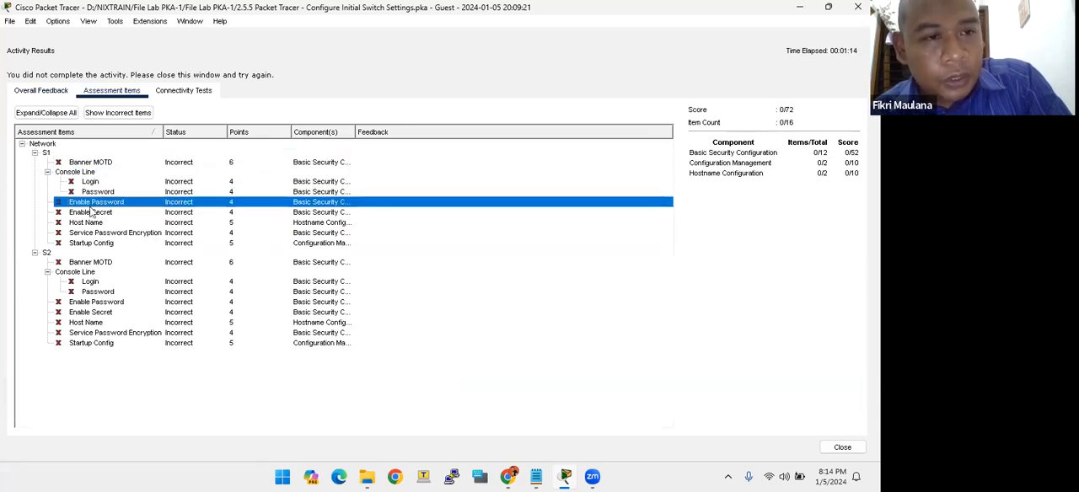
{"action": "left_click", "coordinate": [93, 213]}
{"action": "left_click", "coordinate": [91, 223]}
{"action": "left_click", "coordinate": [91, 245]}
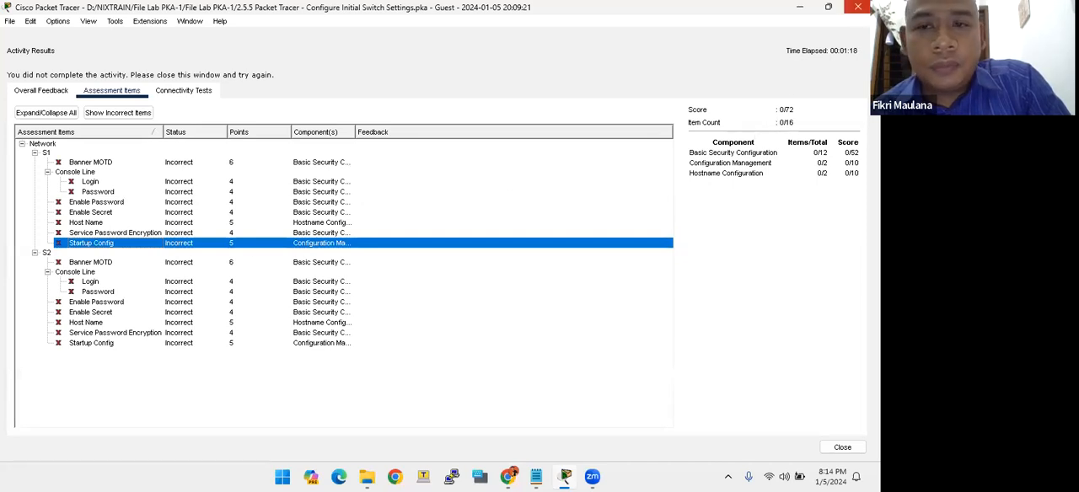
{"action": "left_click", "coordinate": [857, 7]}
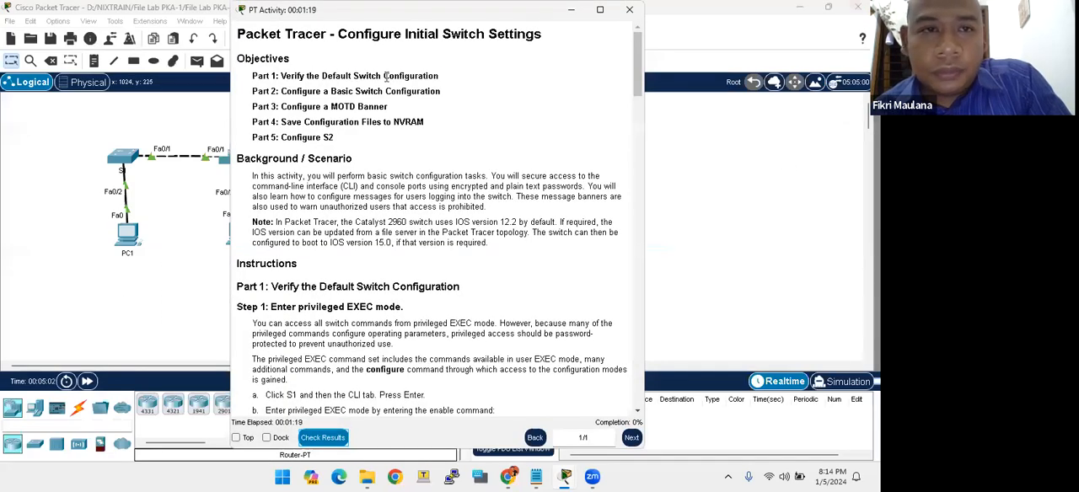
- Place the activity instructions beside the topology and read through the objectives from Part 1 to Part 5
{"action": "left_click_drag", "start_coordinate": [252, 76], "coordinate": [292, 107]}
{"action": "left_click_drag", "start_coordinate": [309, 15], "coordinate": [536, 13]}
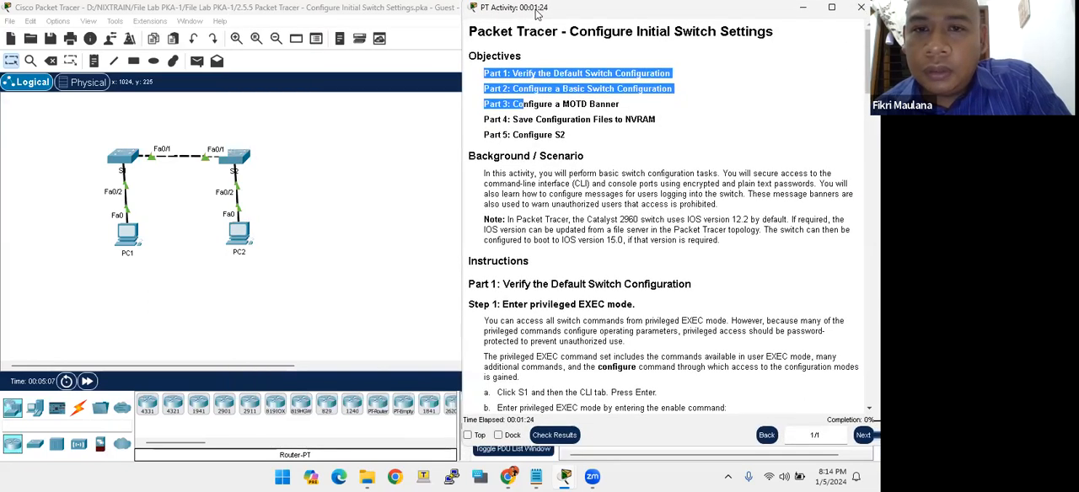
{"action": "left_click", "coordinate": [580, 191]}
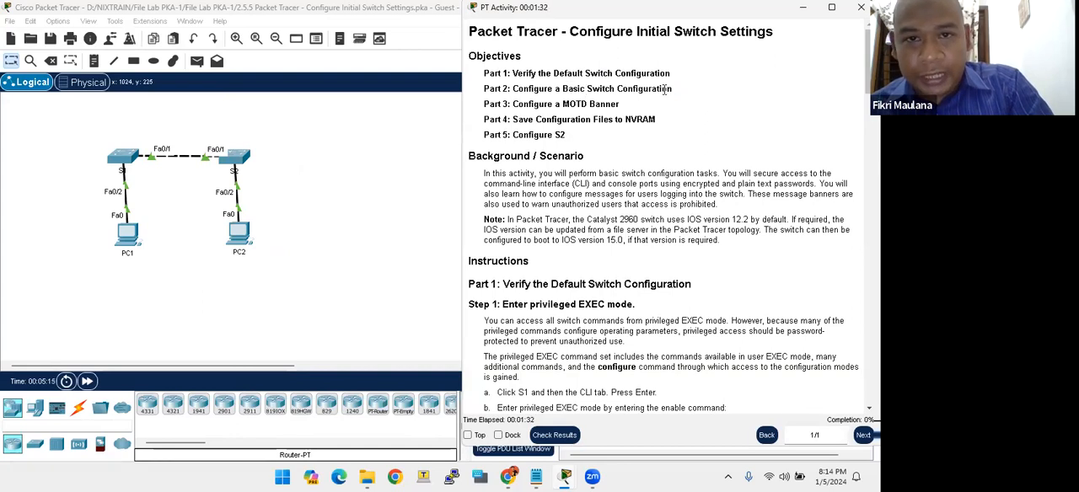
{"action": "left_click_drag", "start_coordinate": [515, 107], "coordinate": [592, 104]}
{"action": "left_click", "coordinate": [618, 106]}
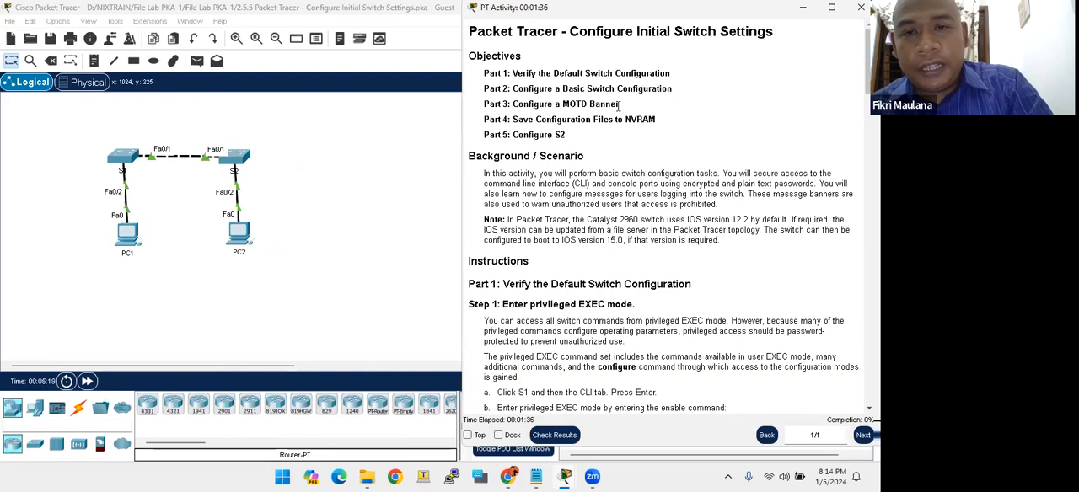
{"action": "left_click_drag", "start_coordinate": [553, 134], "coordinate": [552, 115]}
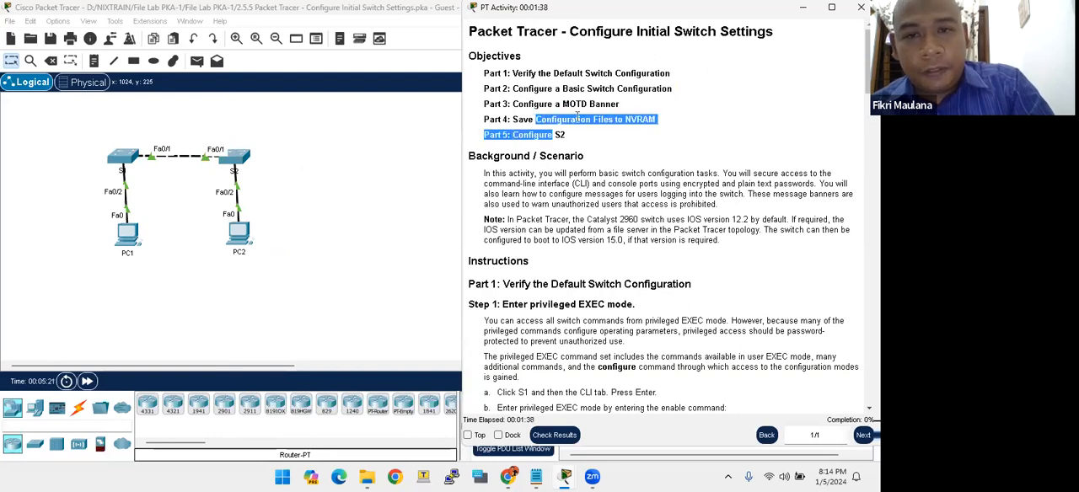
{"action": "left_click", "coordinate": [578, 117]}
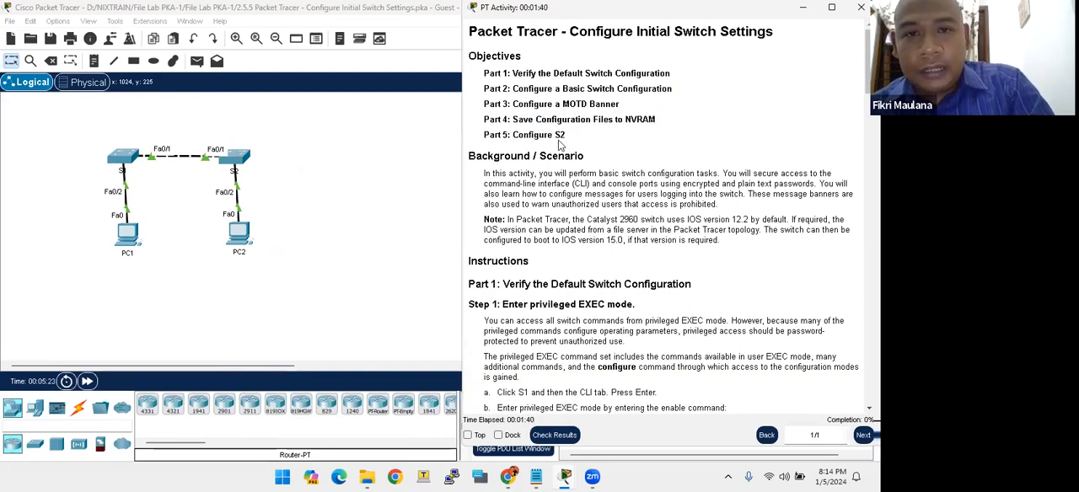
- Look at the Part 5 objective in the instructions and point out switch S2 in the topology
{"action": "left_click_drag", "start_coordinate": [558, 137], "coordinate": [533, 138]}
{"action": "left_click", "coordinate": [557, 138]}
{"action": "left_click", "coordinate": [295, 150]}
{"action": "left_click_drag", "start_coordinate": [203, 120], "coordinate": [260, 187]}
{"action": "key", "text": "alt+Tab"}
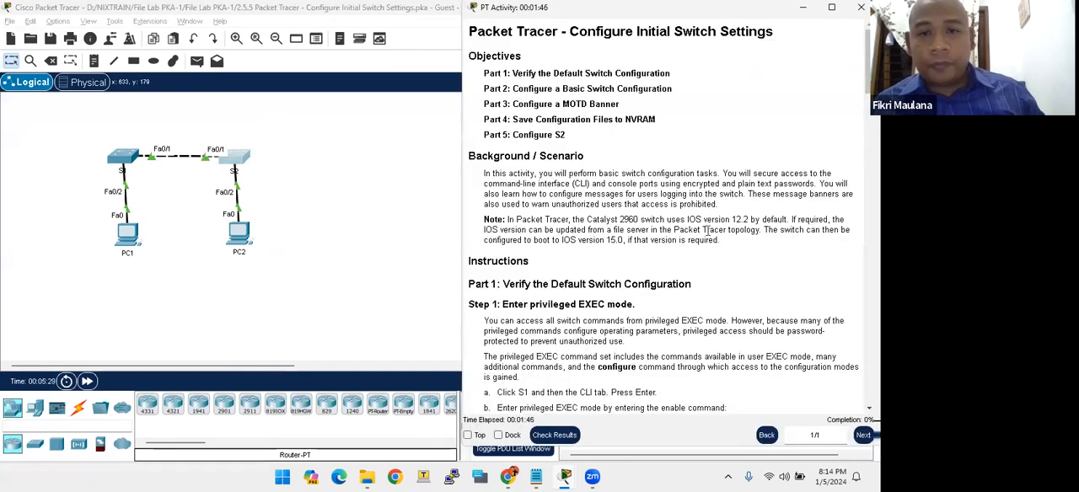
- Read Part 1, Step 1 of the instructions on entering privileged EXEC mode on S1 with the enable command
{"action": "scroll", "coordinate": [708, 174], "scroll_direction": "down", "scroll_amount": 3}
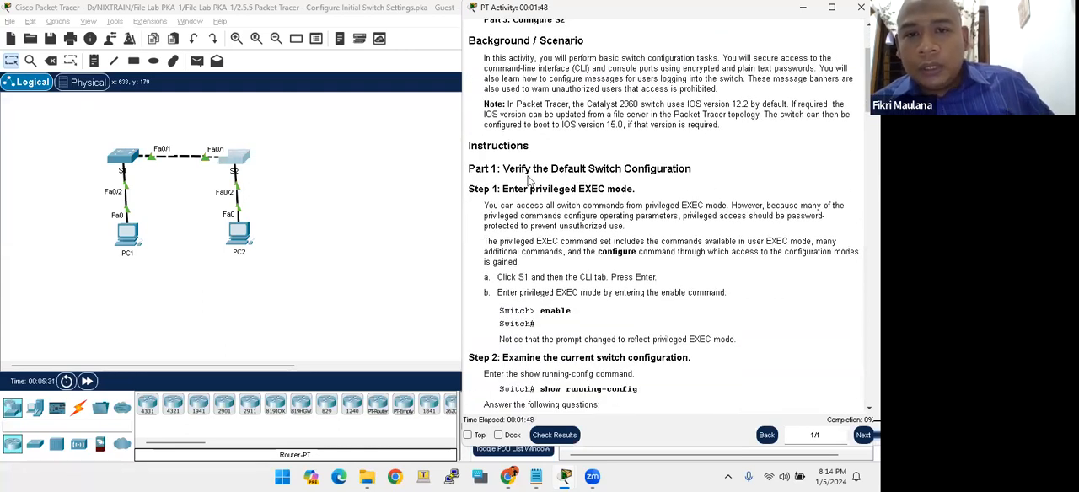
{"action": "scroll", "coordinate": [550, 189], "scroll_direction": "up", "scroll_amount": 1}
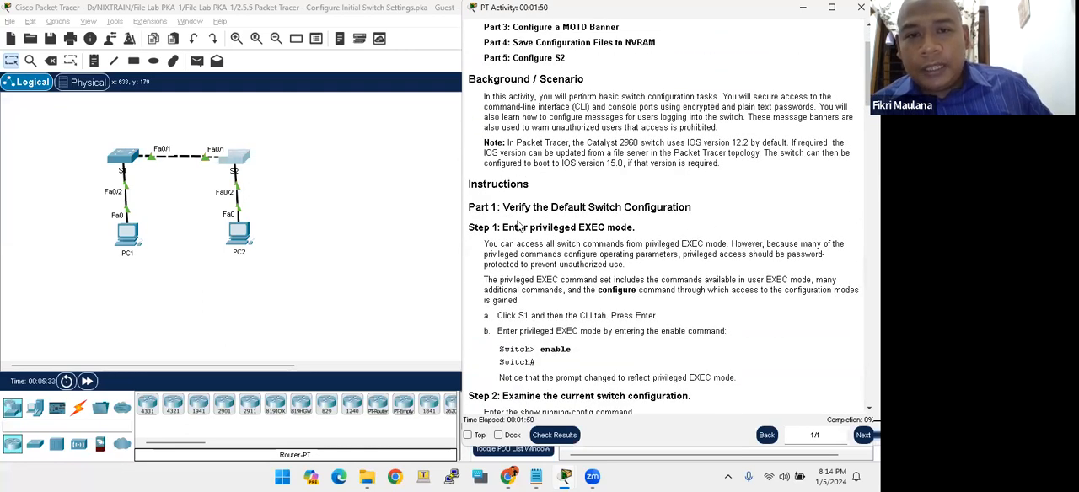
{"action": "scroll", "coordinate": [513, 236], "scroll_direction": "down", "scroll_amount": 1}
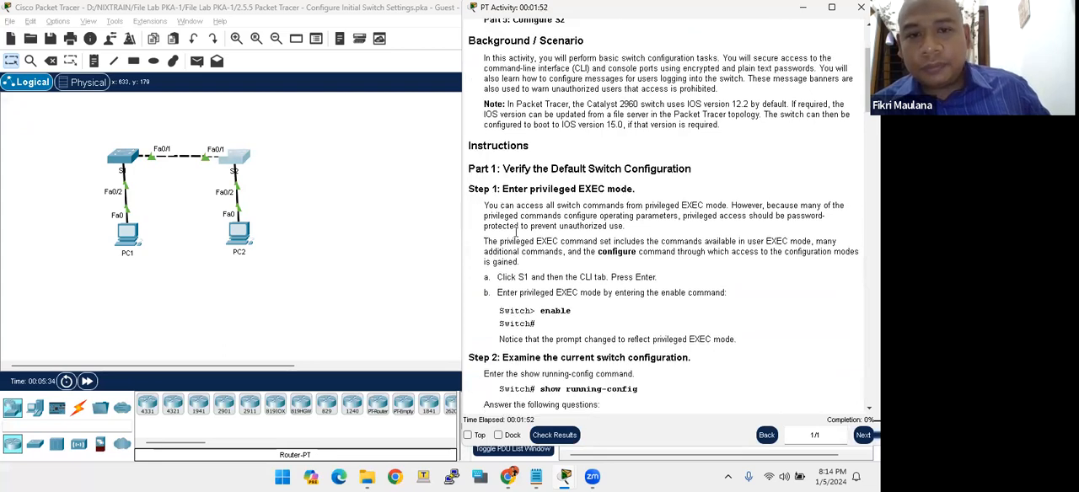
{"action": "left_click_drag", "start_coordinate": [503, 169], "coordinate": [687, 171]}
{"action": "scroll", "coordinate": [672, 219], "scroll_direction": "down", "scroll_amount": 2}
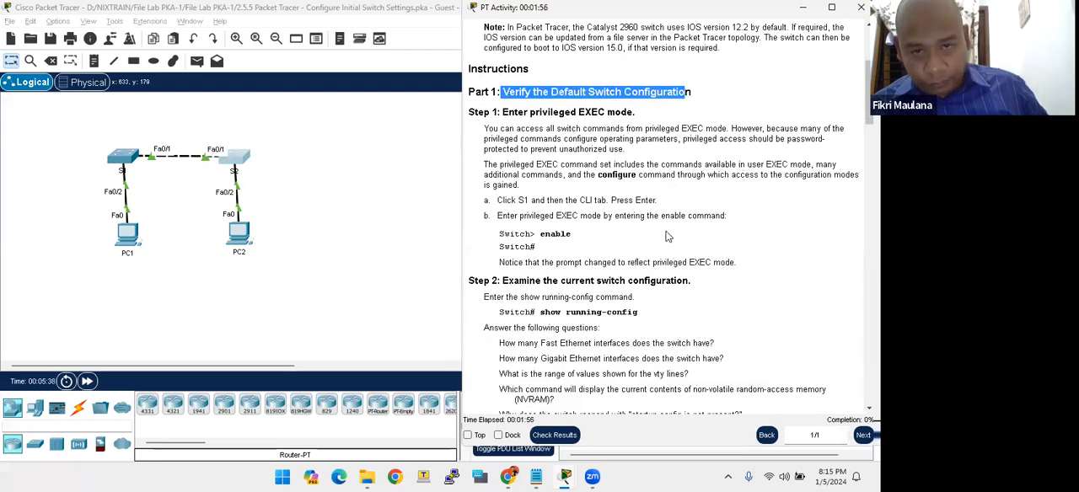
{"action": "left_click_drag", "start_coordinate": [498, 200], "coordinate": [531, 201]}
{"action": "left_click", "coordinate": [538, 202]}
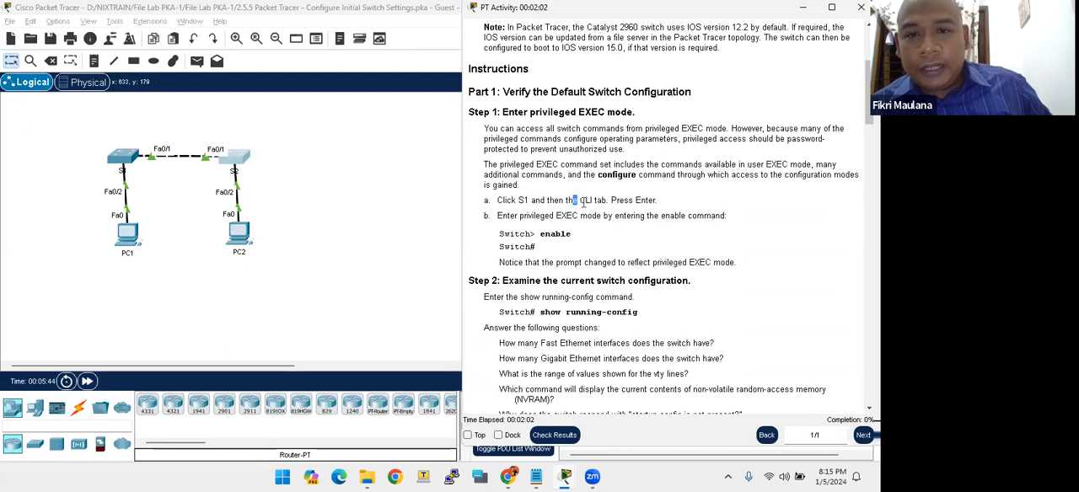
{"action": "left_click_drag", "start_coordinate": [538, 234], "coordinate": [581, 235]}
{"action": "left_click", "coordinate": [578, 237]}
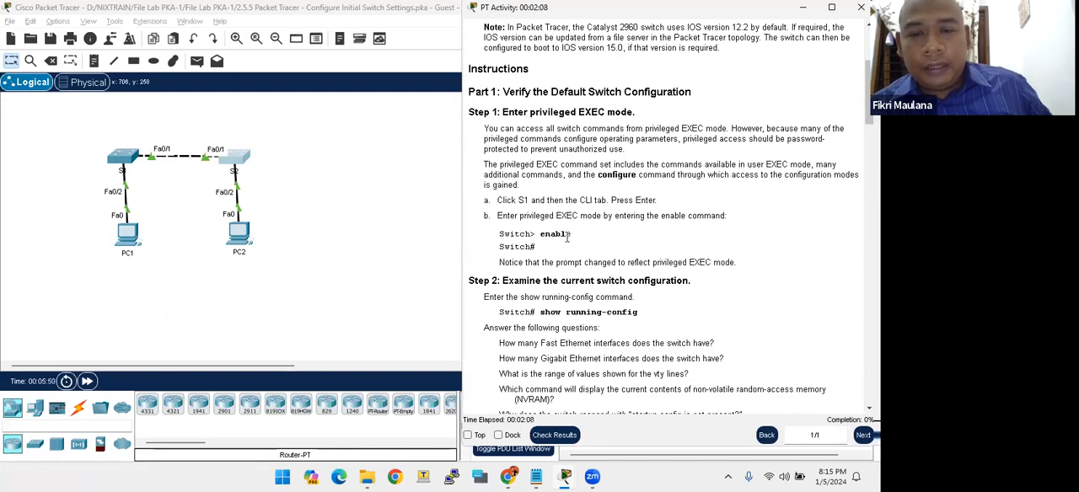
- Open the command line interface of switch S1 and start the console session at the user EXEC prompt
{"action": "left_click", "coordinate": [121, 158]}
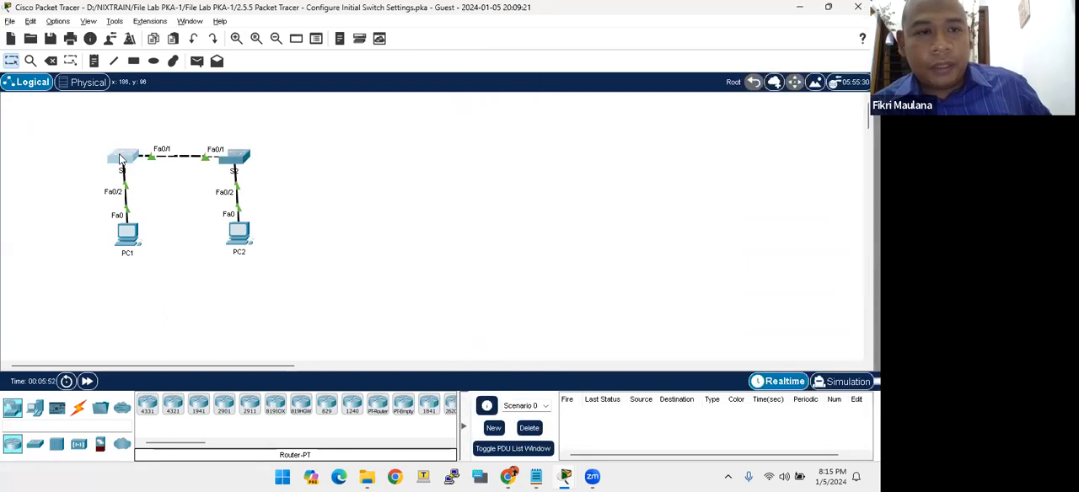
{"action": "left_click", "coordinate": [123, 160]}
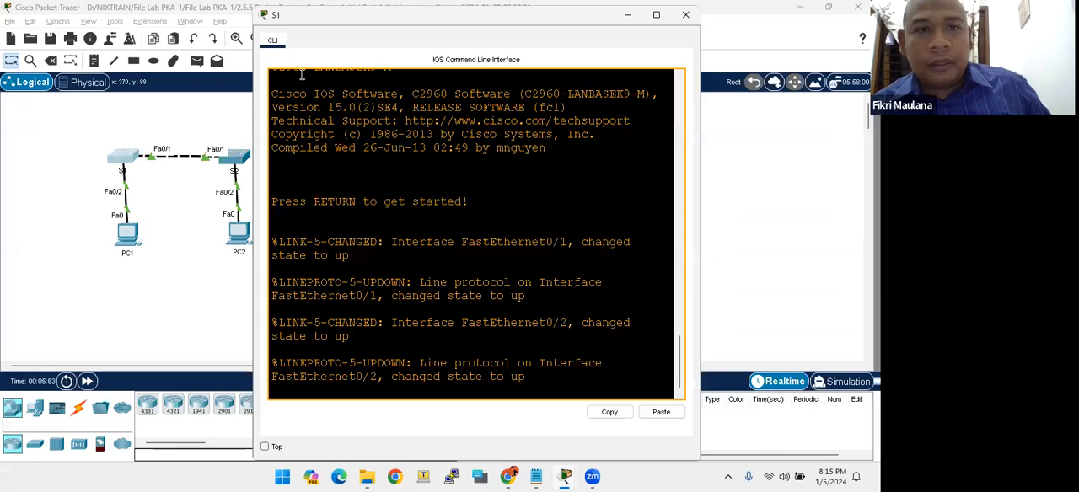
{"action": "left_click_drag", "start_coordinate": [354, 14], "coordinate": [116, 32]}
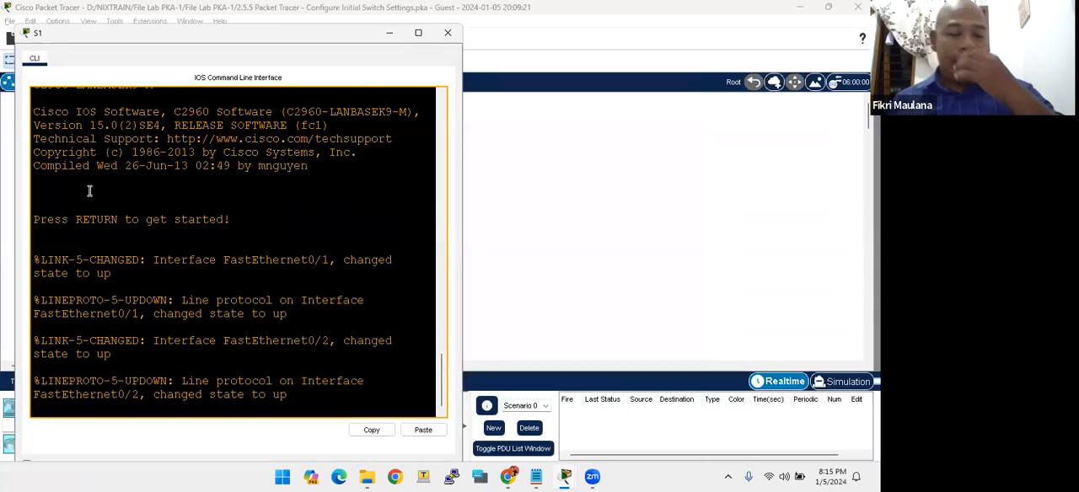
{"action": "key", "text": "Return"}
{"action": "key", "text": "Return"}
{"action": "key", "text": "Return"}
{"action": "key", "text": "Return"}
{"action": "key", "text": "Return"}
{"action": "key", "text": "Return"}
{"action": "key", "text": "Return"}
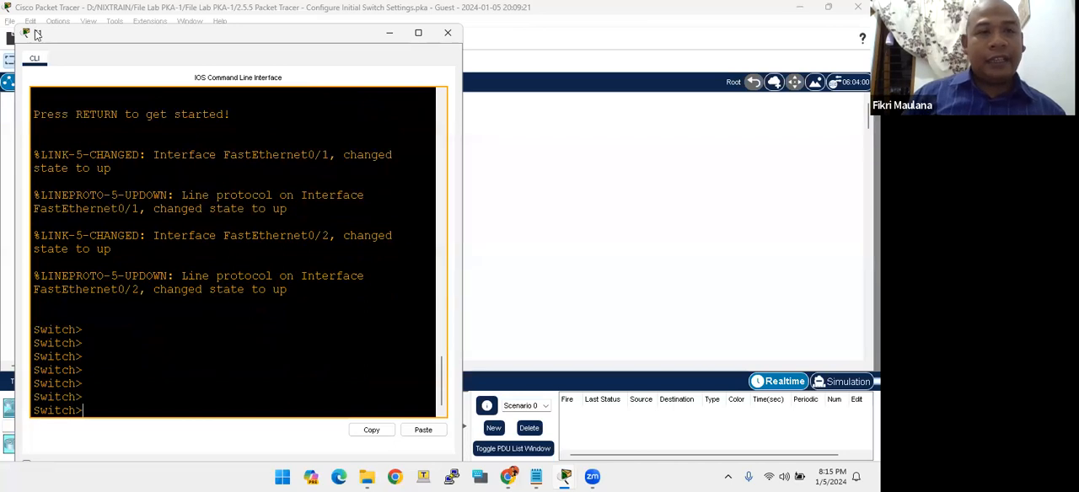
- Arrange the S1 command line window so it sits beside the activity instructions
{"action": "left_click_drag", "start_coordinate": [34, 37], "coordinate": [35, 66]}
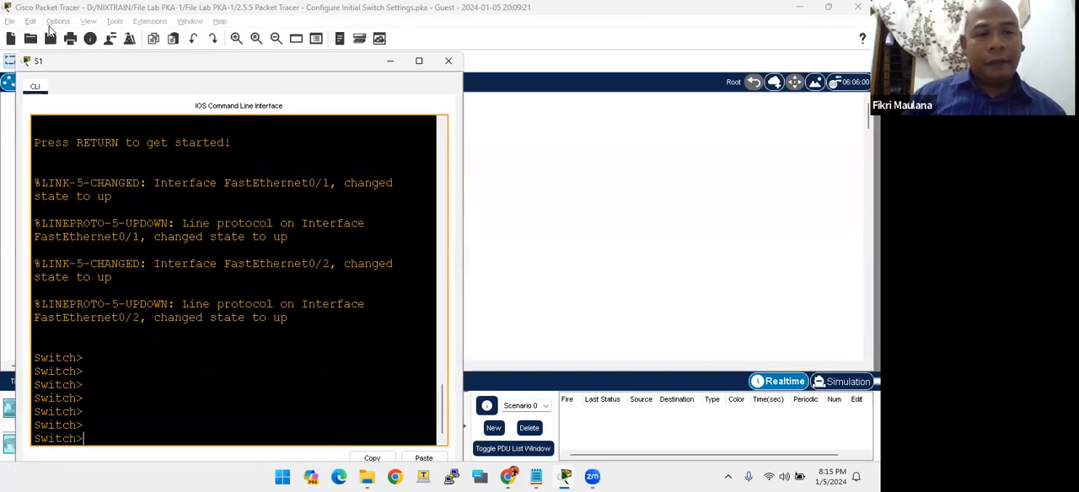
{"action": "left_click_drag", "start_coordinate": [57, 65], "coordinate": [54, 40]}
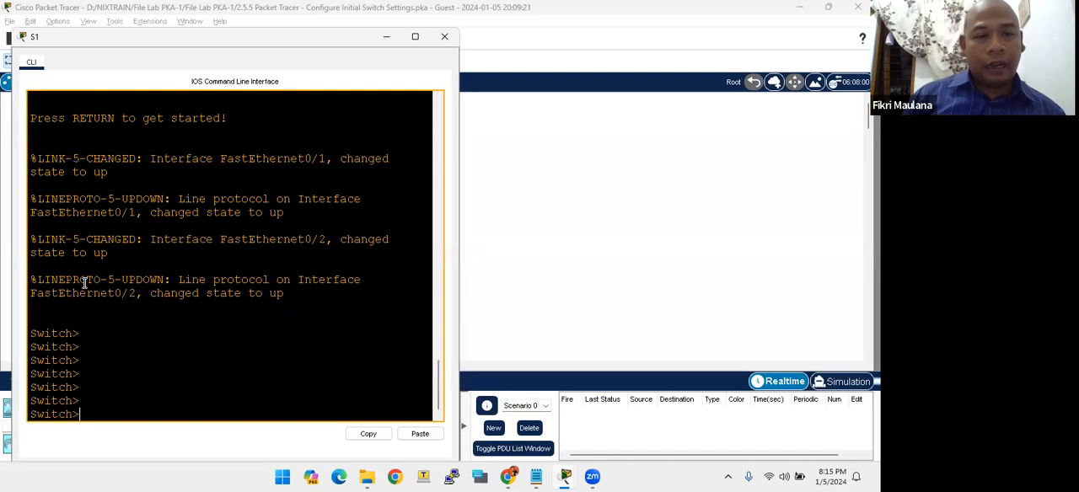
{"action": "key", "text": "alt+Tab"}
{"action": "key", "text": "alt+Tab"}
{"action": "left_click", "coordinate": [38, 37]}
{"action": "left_click_drag", "start_coordinate": [39, 38], "coordinate": [34, 17]}
{"action": "left_click", "coordinate": [511, 250]}
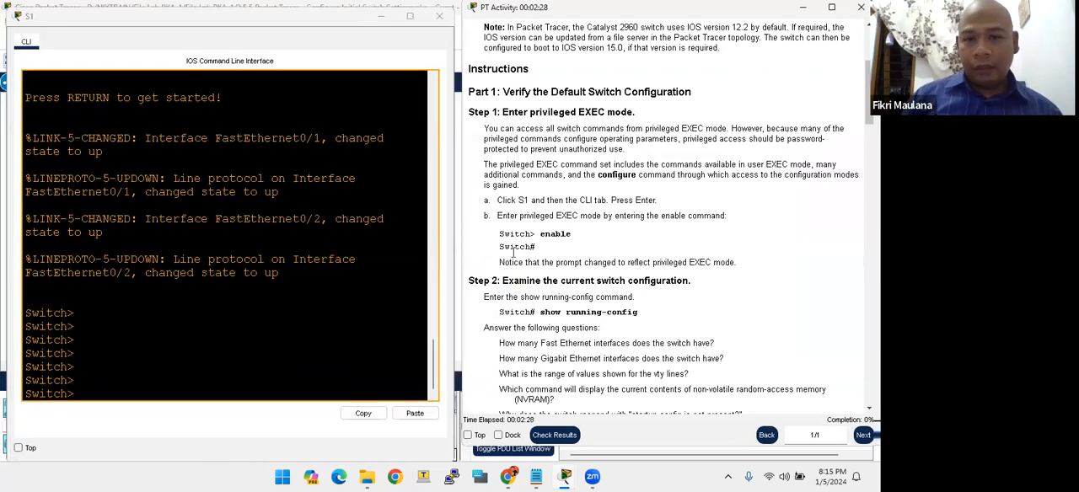
- Enter privileged EXEC mode on S1 with the enable command
{"action": "left_click", "coordinate": [158, 310]}
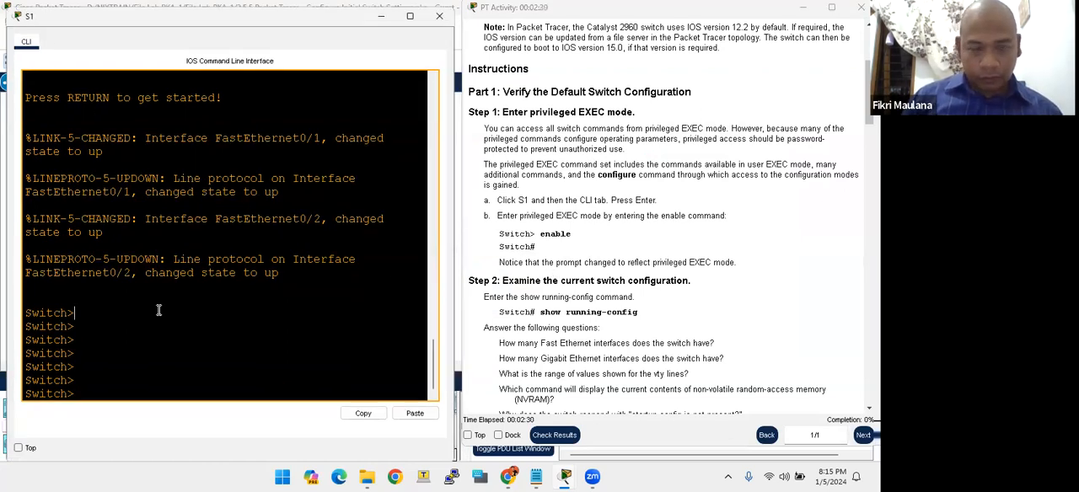
{"action": "key", "text": "Return"}
{"action": "key", "text": "Return"}
{"action": "key", "text": "Return"}
{"action": "key", "text": "Return"}
{"action": "key", "text": "Return"}
{"action": "key", "text": "Return"}
{"action": "key", "text": "Return"}
{"action": "key", "text": "Return"}
{"action": "key", "text": "Return"}
{"action": "key", "text": "Return"}
{"action": "key", "text": "Return"}
{"action": "key", "text": "Return"}
{"action": "key", "text": "Return"}
{"action": "key", "text": "Return"}
{"action": "key", "text": "Return"}
{"action": "key", "text": "Return"}
{"action": "key", "text": "Return"}
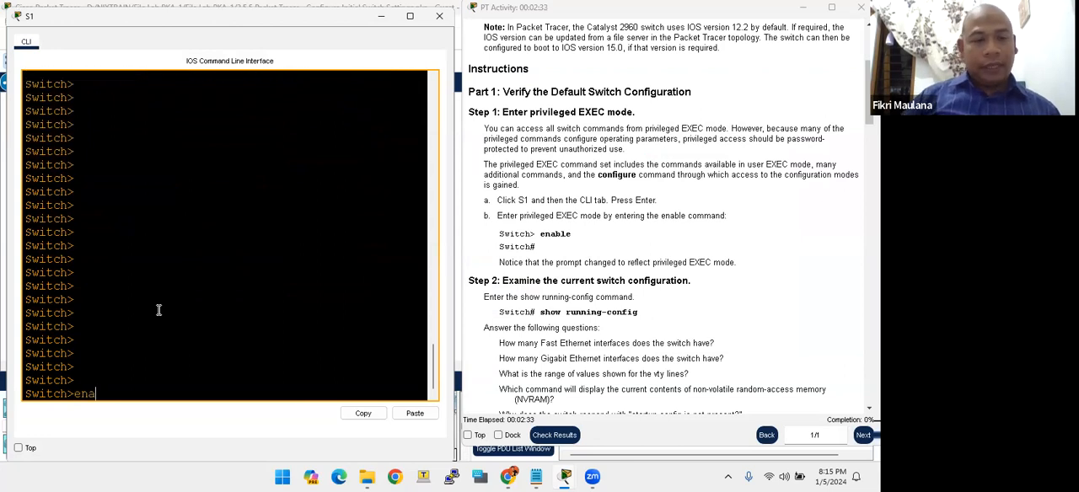
{"action": "type", "text": "enable"}
{"action": "key", "text": "Return"}
{"action": "key", "text": "Return"}
{"action": "key", "text": "Return"}
{"action": "key", "text": "Return"}
{"action": "key", "text": "Return"}
{"action": "key", "text": "Return"}
{"action": "key", "text": "Return"}
{"action": "key", "text": "Return"}
{"action": "key", "text": "Return"}
{"action": "key", "text": "Return"}
{"action": "key", "text": "Return"}
{"action": "key", "text": "Return"}
{"action": "key", "text": "Return"}
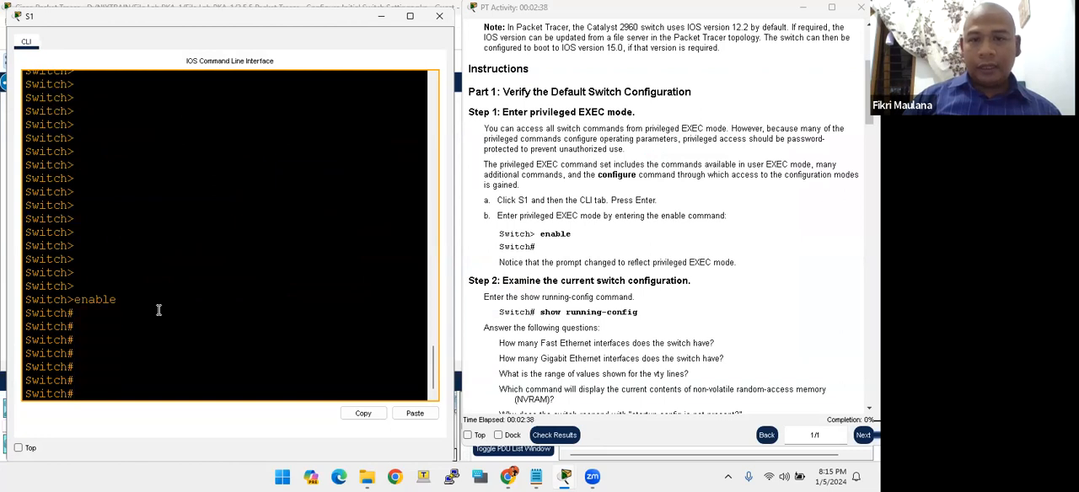
{"action": "key", "text": "Return"}
{"action": "key", "text": "Return"}
{"action": "key", "text": "Return"}
{"action": "key", "text": "Return"}
{"action": "key", "text": "Return"}
{"action": "key", "text": "Return"}
{"action": "key", "text": "Return"}
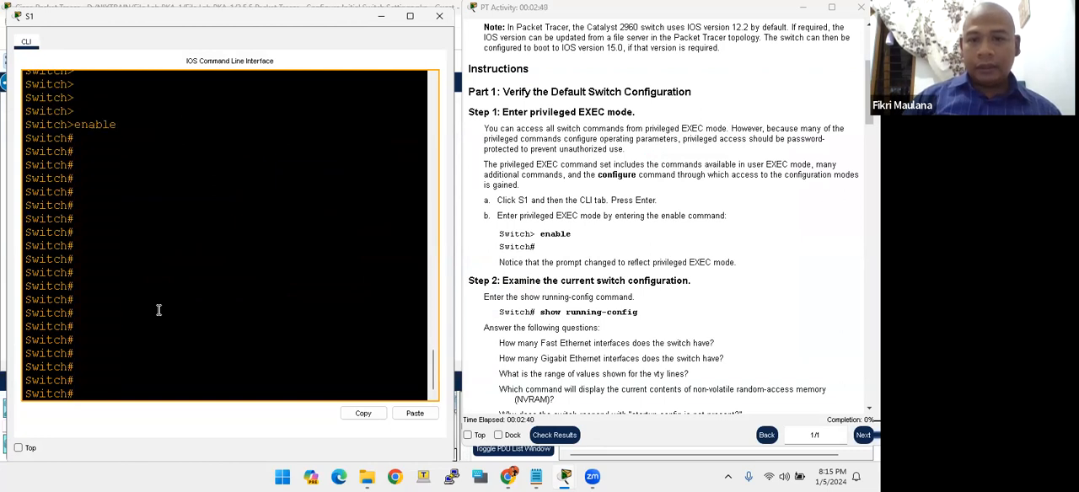
- Read Part 1, Step 2 of the instructions on examining the current switch configuration and its questions
{"action": "left_click", "coordinate": [584, 342]}
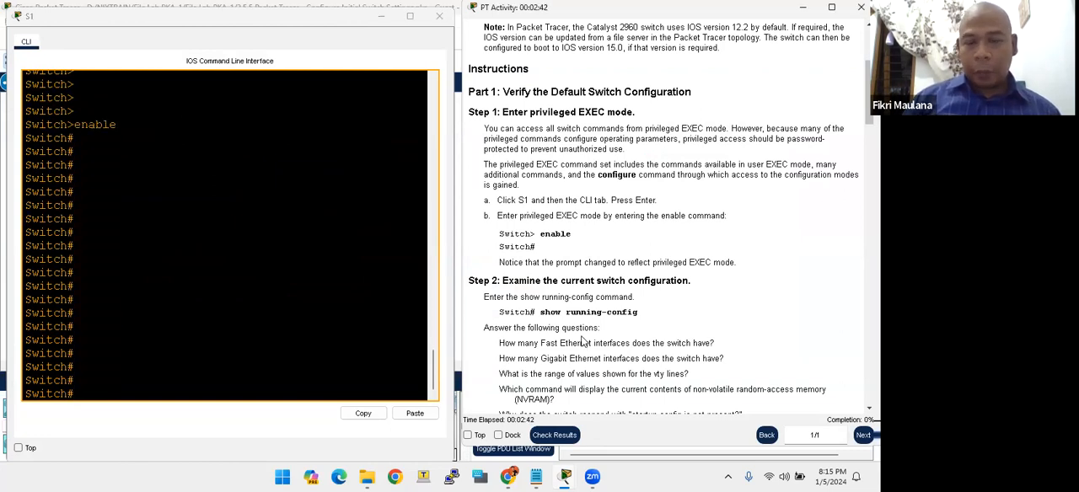
{"action": "scroll", "coordinate": [582, 334], "scroll_direction": "down", "scroll_amount": 1}
{"action": "left_click", "coordinate": [203, 382]}
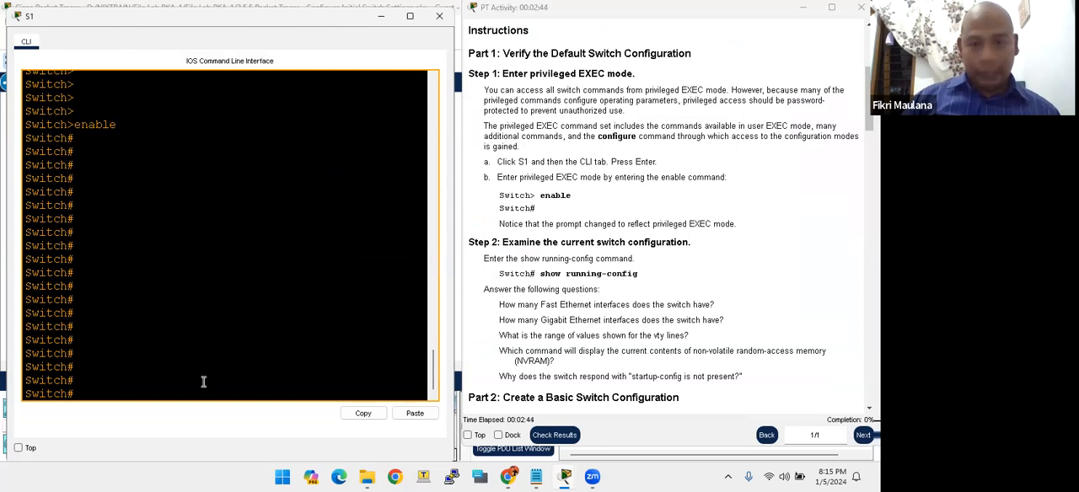
{"action": "left_click", "coordinate": [560, 273]}
{"action": "left_click", "coordinate": [312, 298]}
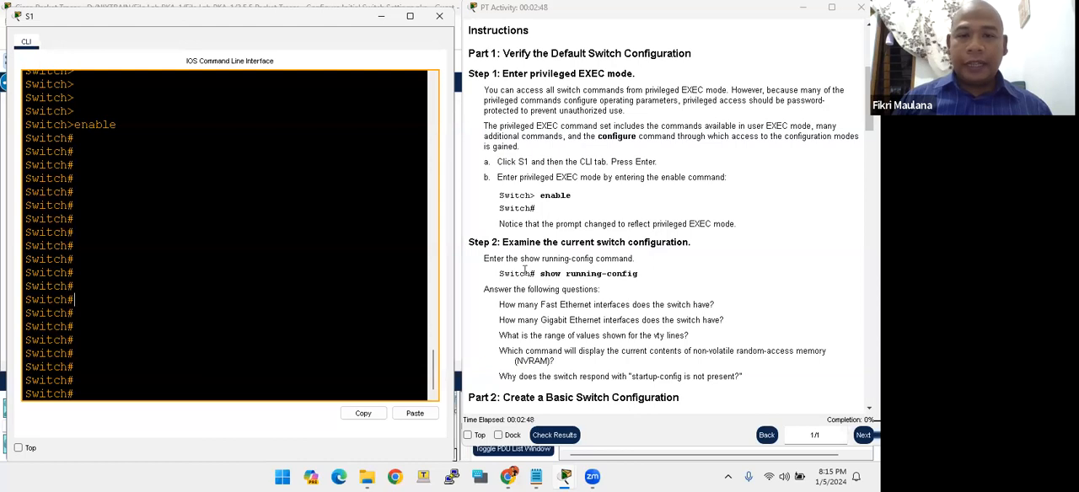
{"action": "left_click", "coordinate": [508, 242]}
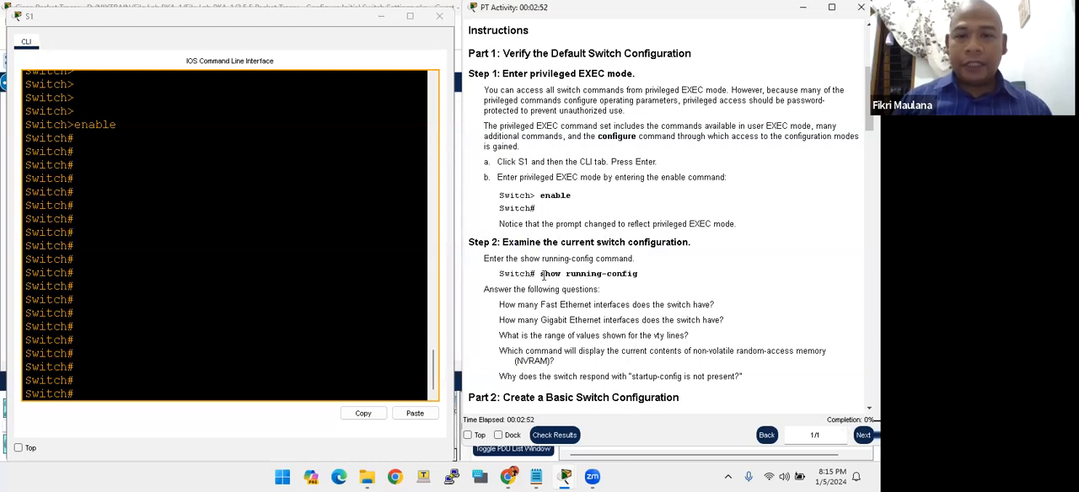
{"action": "scroll", "coordinate": [542, 274], "scroll_direction": "down", "scroll_amount": 3}
- Display S1's complete running configuration with show running-config, paging through to the end of the output
{"action": "left_click", "coordinate": [244, 354]}
{"action": "key", "text": "Return"}
{"action": "key", "text": "Return"}
{"action": "key", "text": "Return"}
{"action": "type", "text": "sh"}
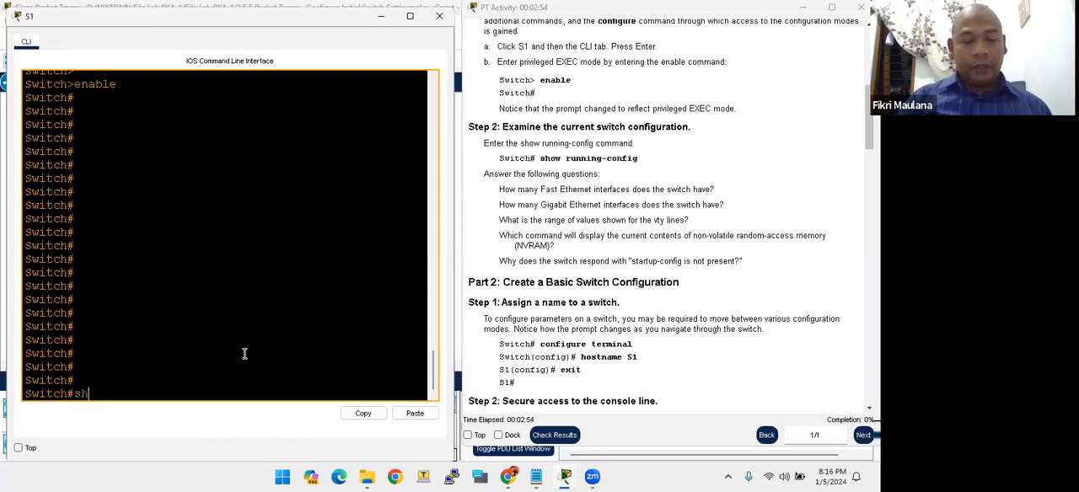
{"action": "type", "text": "ow run"}
{"action": "key", "text": "Tab"}
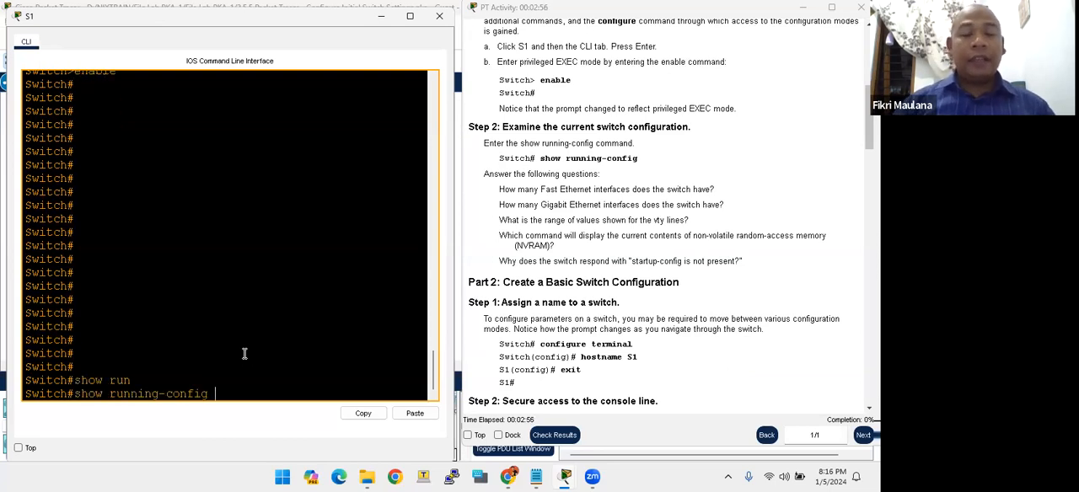
{"action": "key", "text": "Return"}
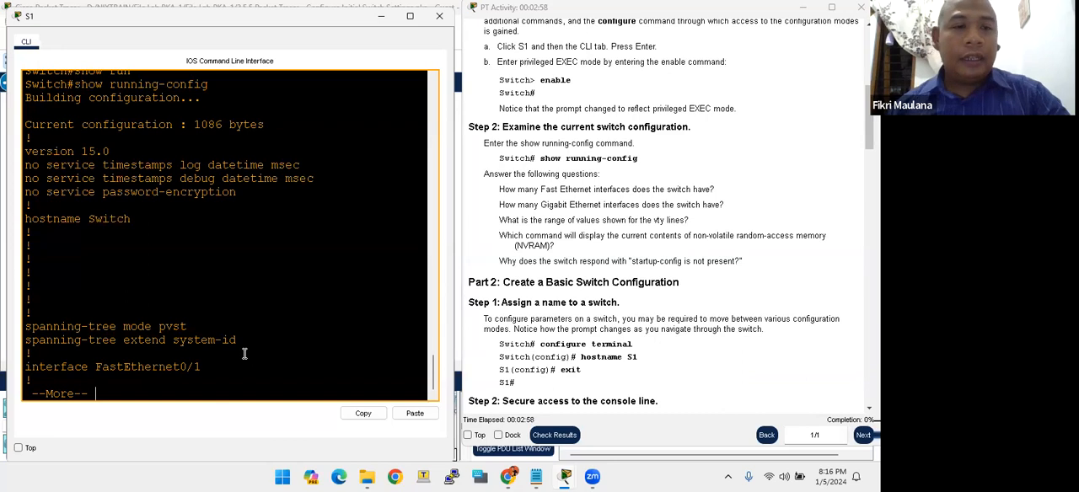
{"action": "key", "text": "space"}
{"action": "key", "text": "space"}
{"action": "key", "text": "space"}
{"action": "key", "text": "space"}
- Review the running configuration output from its beginning, checking the hostname line and the spanning-tree settings
{"action": "scroll", "coordinate": [213, 310], "scroll_direction": "up", "scroll_amount": 15}
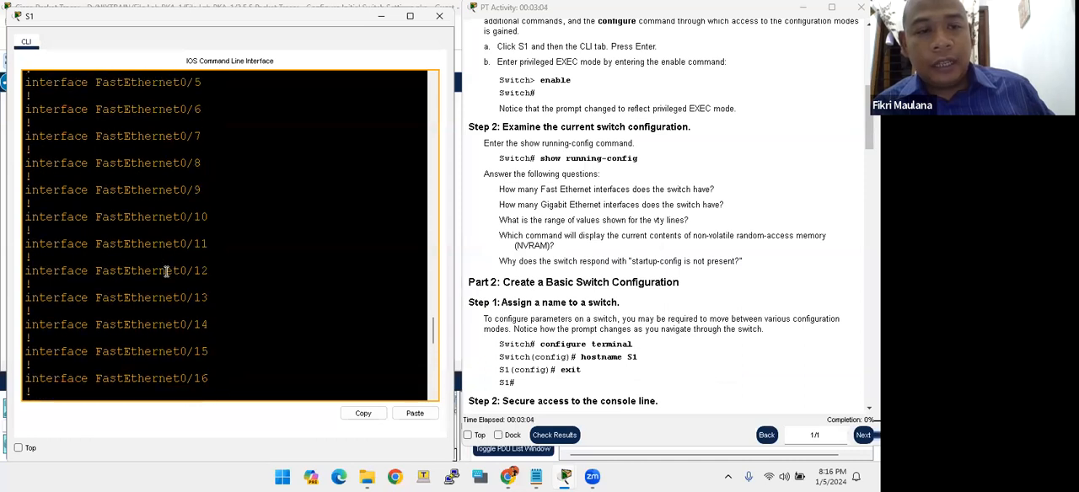
{"action": "scroll", "coordinate": [123, 195], "scroll_direction": "up", "scroll_amount": 10}
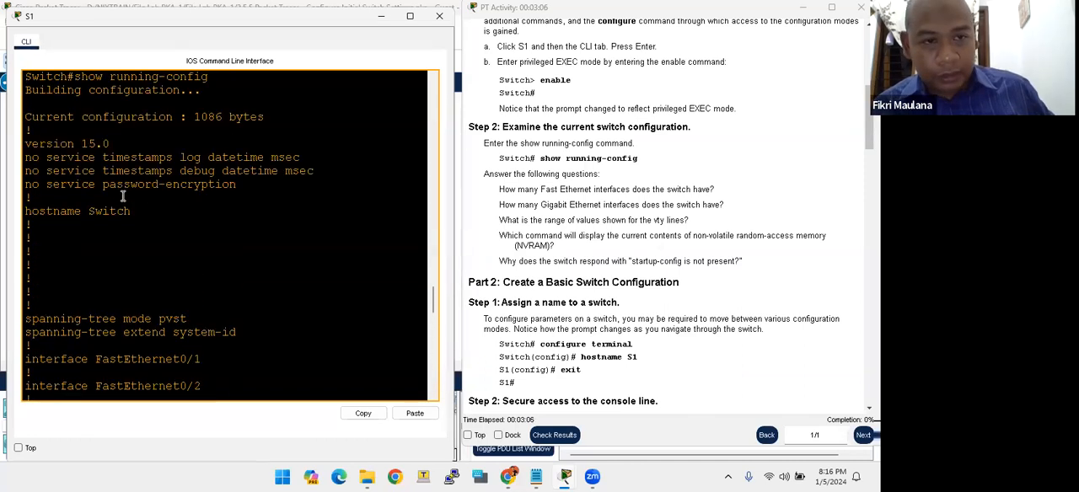
{"action": "left_click_drag", "start_coordinate": [94, 212], "coordinate": [135, 212]}
{"action": "left_click", "coordinate": [115, 332]}
{"action": "scroll", "coordinate": [127, 320], "scroll_direction": "down", "scroll_amount": 4}
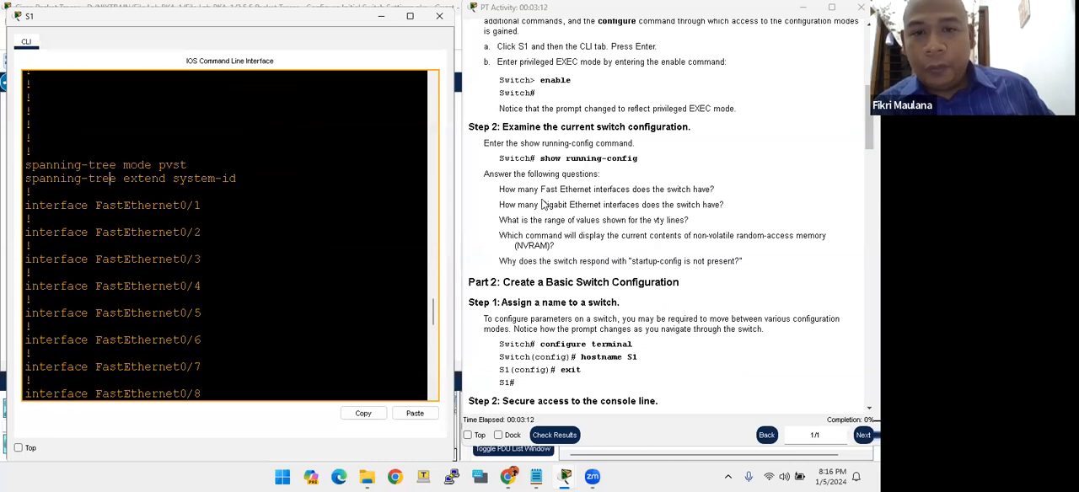
- Go through the interface list in the running configuration to answer how many Fast Ethernet interfaces the switch has
{"action": "left_click_drag", "start_coordinate": [561, 189], "coordinate": [695, 192]}
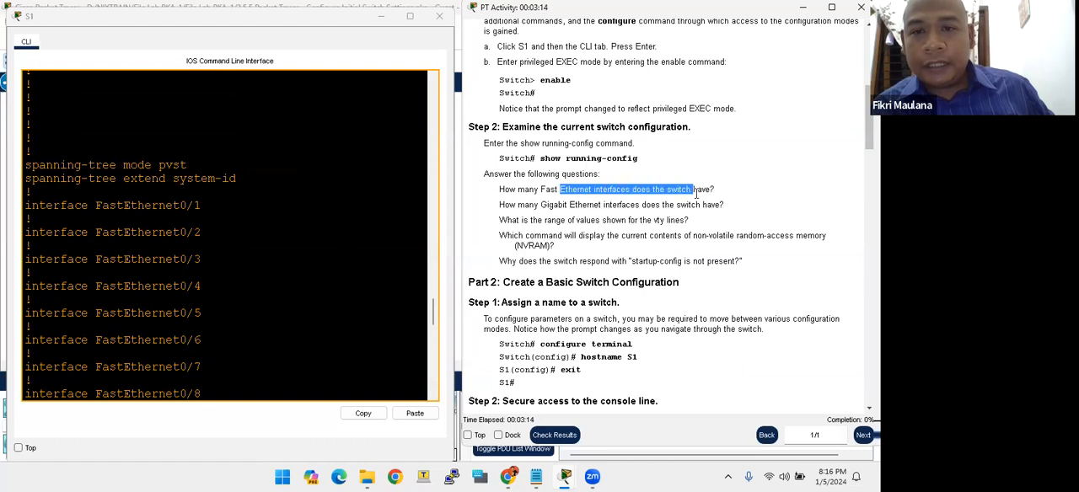
{"action": "left_click", "coordinate": [588, 201]}
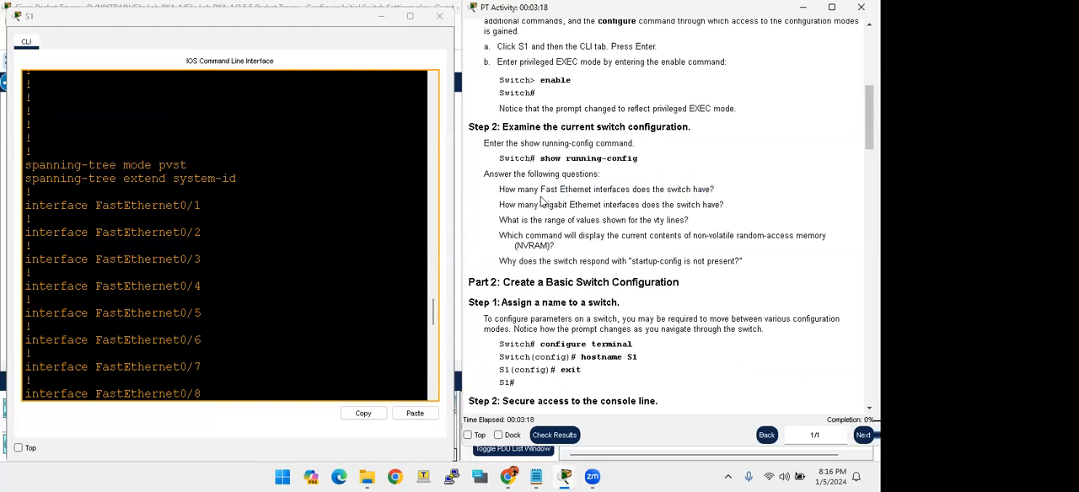
{"action": "left_click_drag", "start_coordinate": [545, 202], "coordinate": [539, 188]}
{"action": "left_click", "coordinate": [539, 189]}
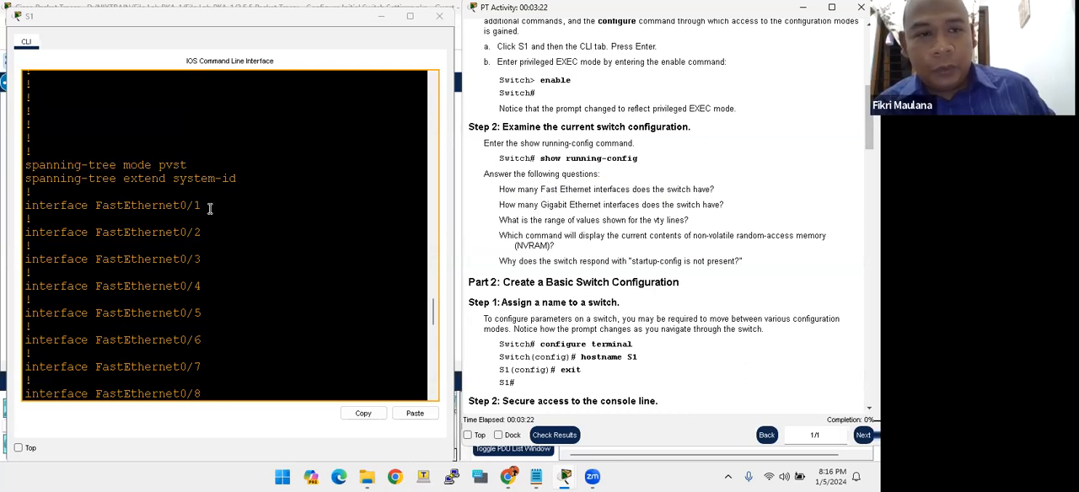
{"action": "scroll", "coordinate": [206, 204], "scroll_direction": "down", "scroll_amount": 1}
{"action": "left_click_drag", "start_coordinate": [173, 166], "coordinate": [200, 166]}
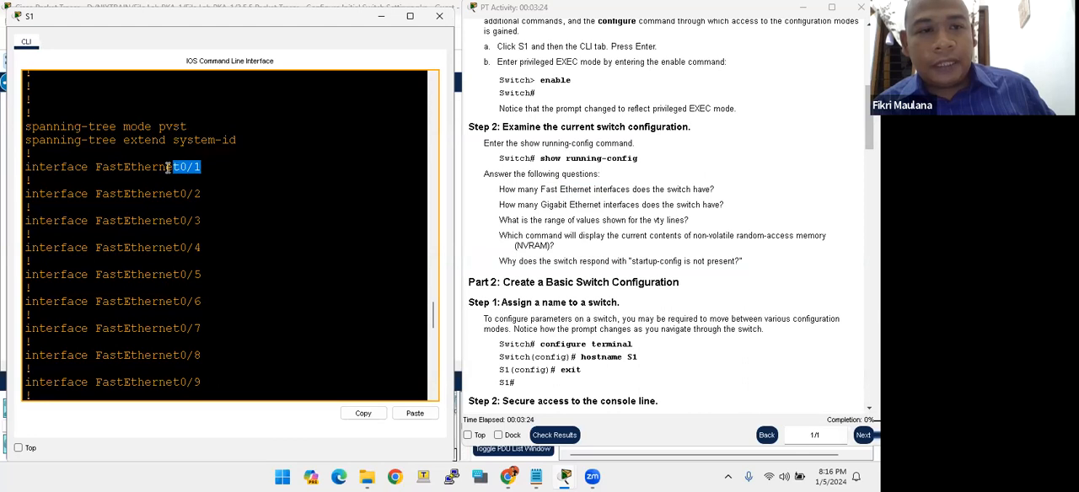
{"action": "scroll", "coordinate": [197, 169], "scroll_direction": "down", "scroll_amount": 13}
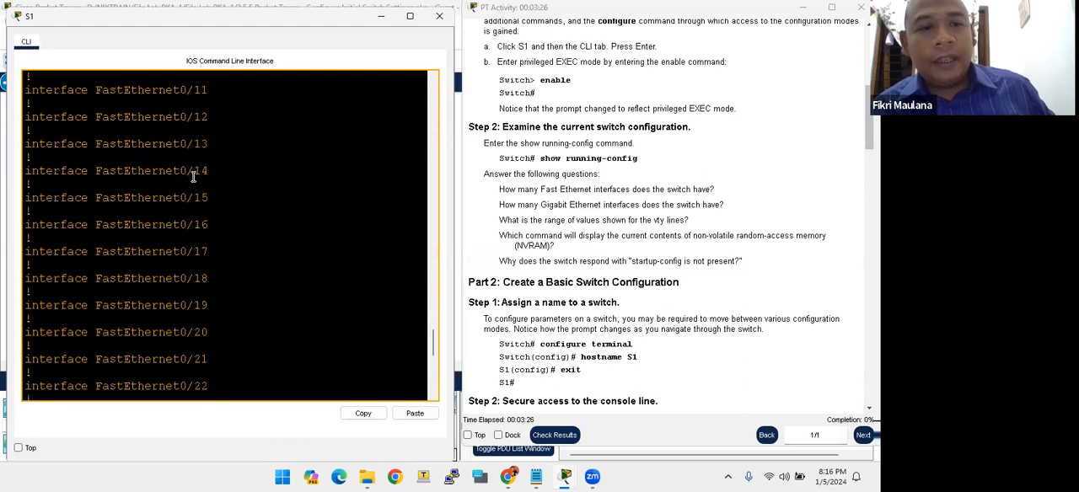
{"action": "left_click_drag", "start_coordinate": [191, 262], "coordinate": [210, 250]}
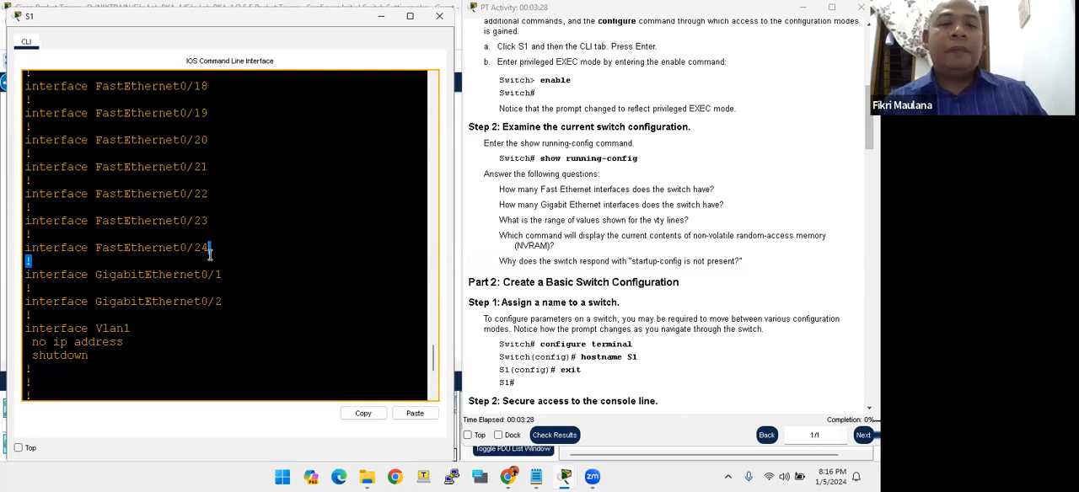
{"action": "left_click", "coordinate": [551, 207]}
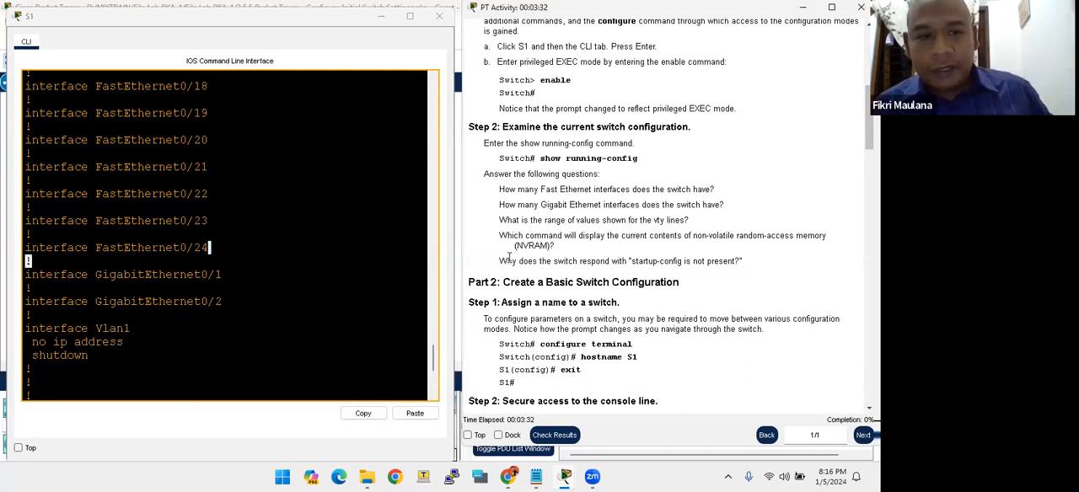
- Check the Gigabit Ethernet interface entries in S1's running configuration to answer how many the switch has
{"action": "left_click", "coordinate": [173, 273]}
{"action": "left_click_drag", "start_coordinate": [200, 274], "coordinate": [220, 271]}
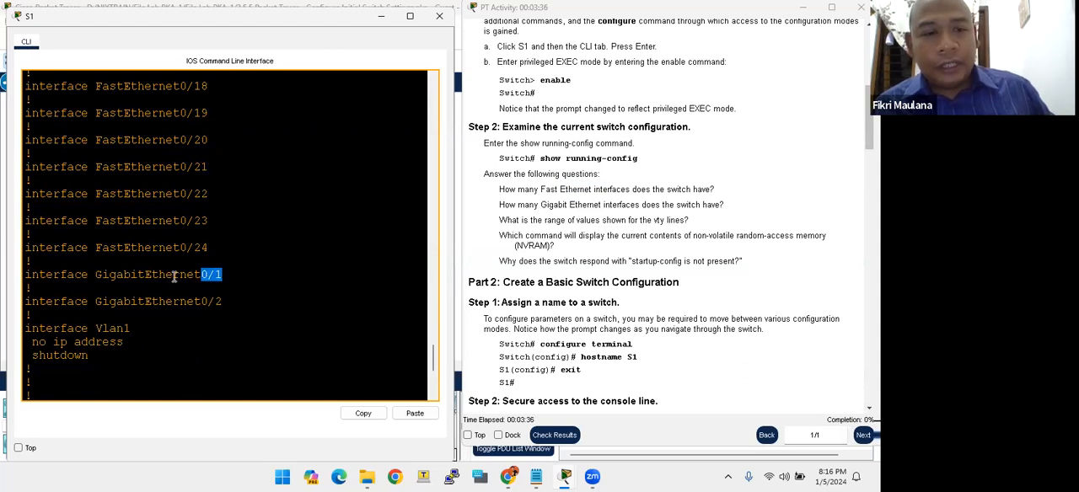
{"action": "left_click", "coordinate": [212, 307]}
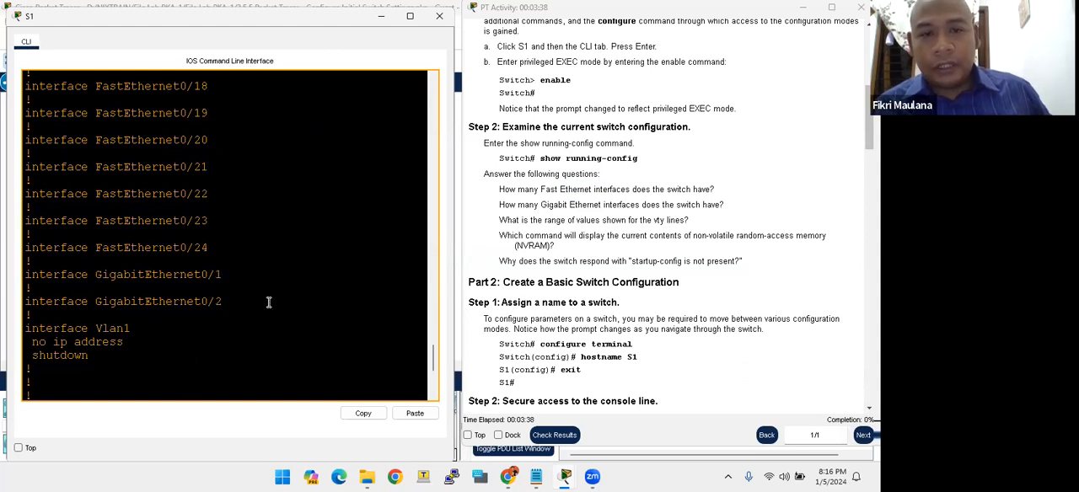
- Find the vty line entries in the running configuration to answer the question on their range of values
{"action": "left_click", "coordinate": [536, 232]}
{"action": "scroll", "coordinate": [536, 231], "scroll_direction": "down", "scroll_amount": 1}
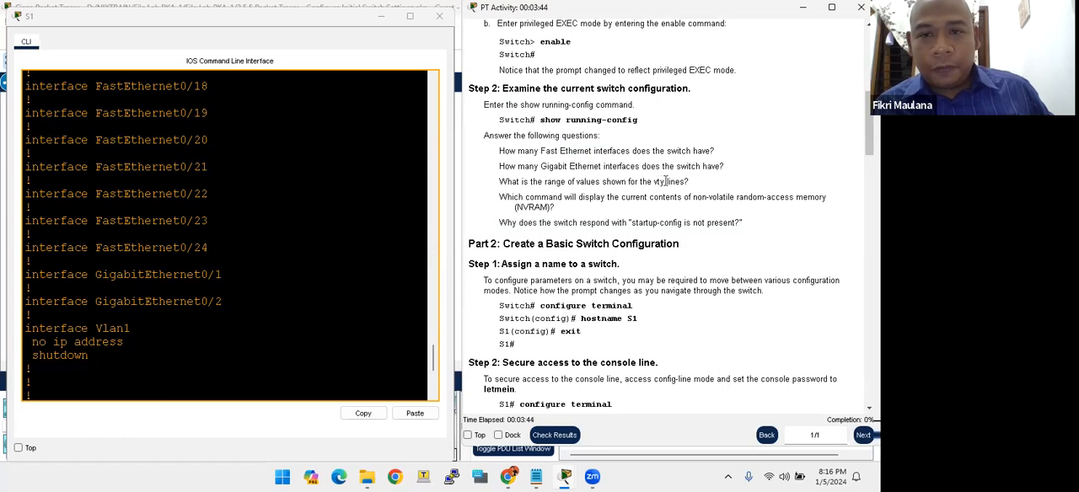
{"action": "scroll", "coordinate": [377, 226], "scroll_direction": "down", "scroll_amount": 6}
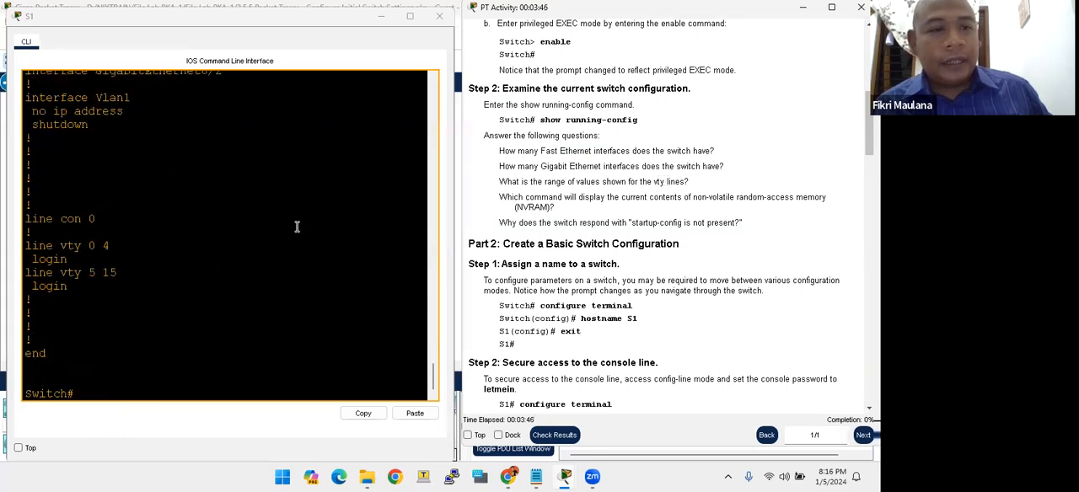
{"action": "left_click_drag", "start_coordinate": [89, 245], "coordinate": [99, 246]}
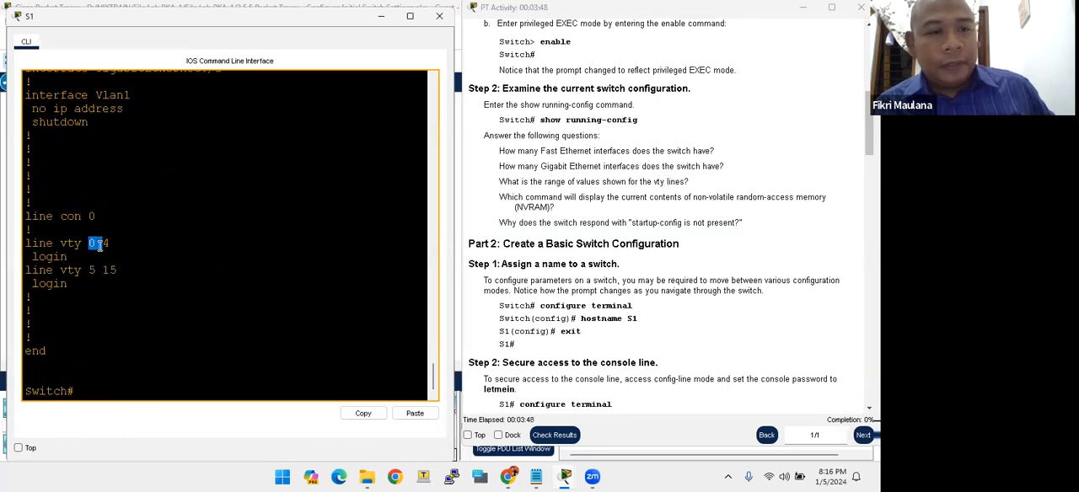
{"action": "left_click", "coordinate": [97, 244]}
{"action": "left_click", "coordinate": [97, 270]}
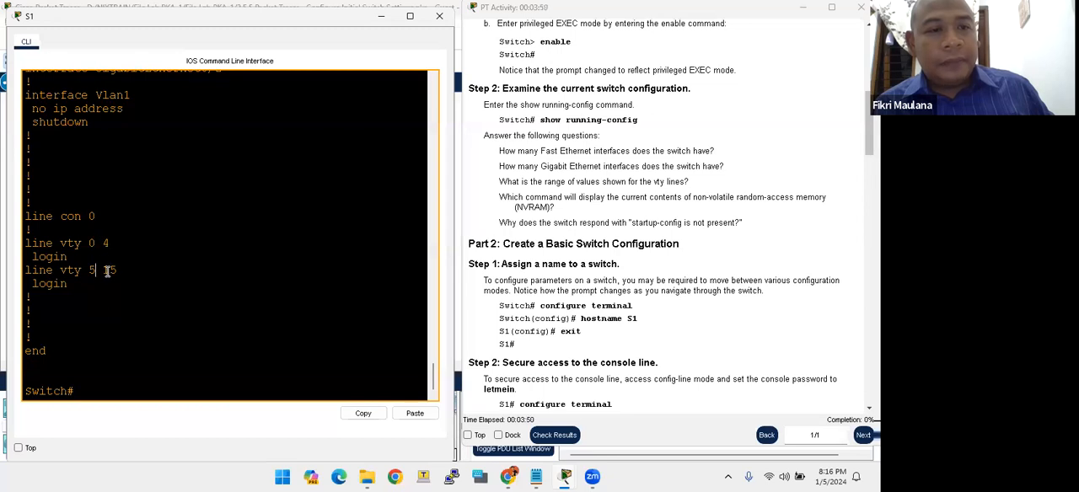
{"action": "double_click", "coordinate": [91, 243]}
{"action": "double_click", "coordinate": [108, 270]}
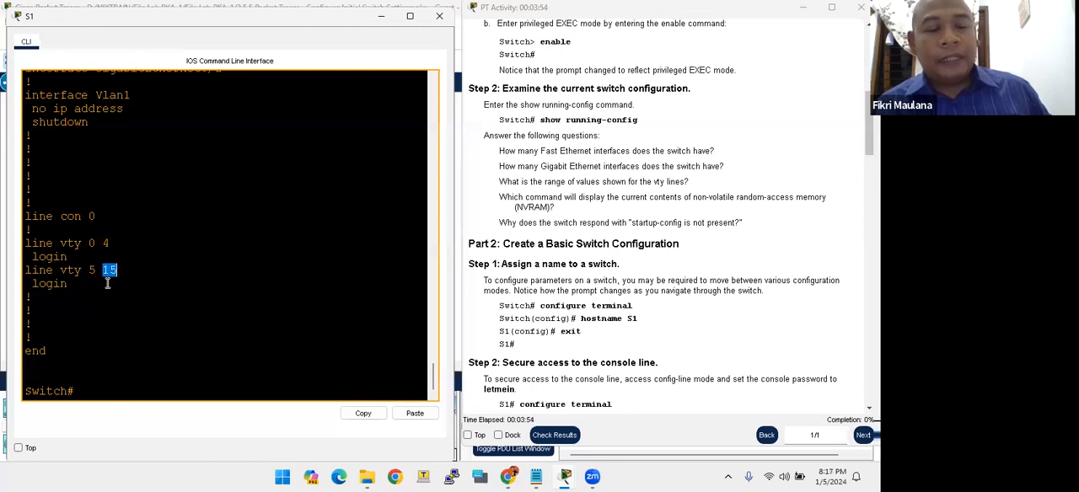
- Read the questions on the command that displays NVRAM contents and on the missing startup-config response
{"action": "left_click", "coordinate": [579, 208]}
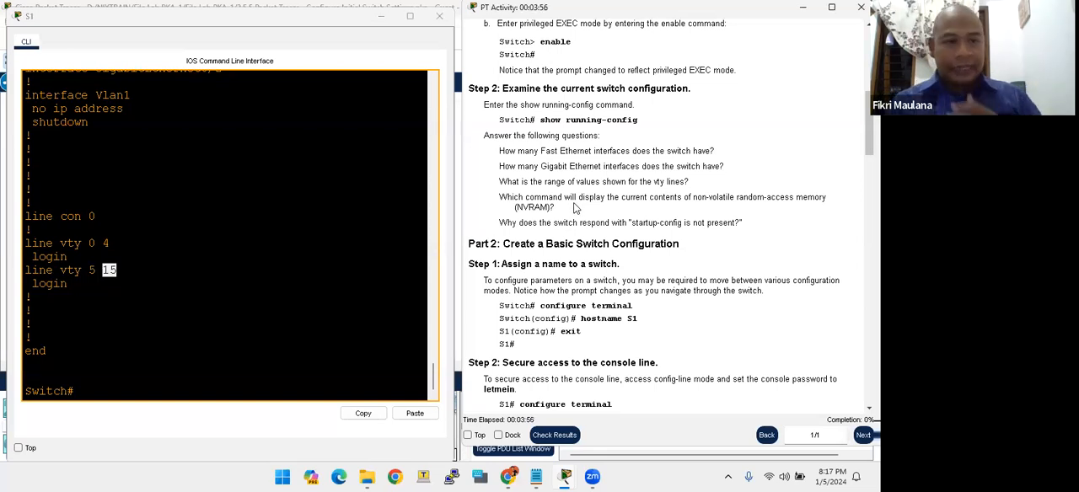
{"action": "scroll", "coordinate": [576, 208], "scroll_direction": "down", "scroll_amount": 1}
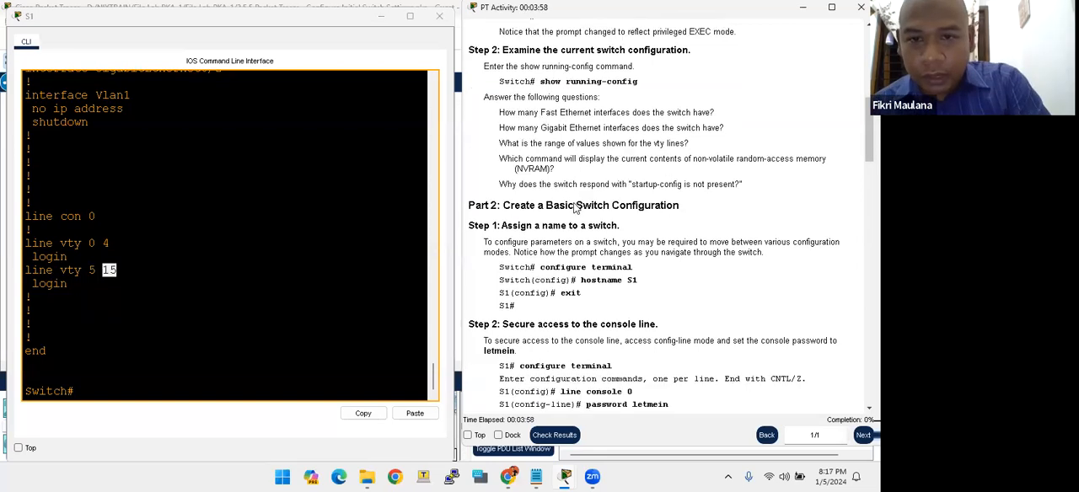
{"action": "scroll", "coordinate": [570, 206], "scroll_direction": "down", "scroll_amount": 1}
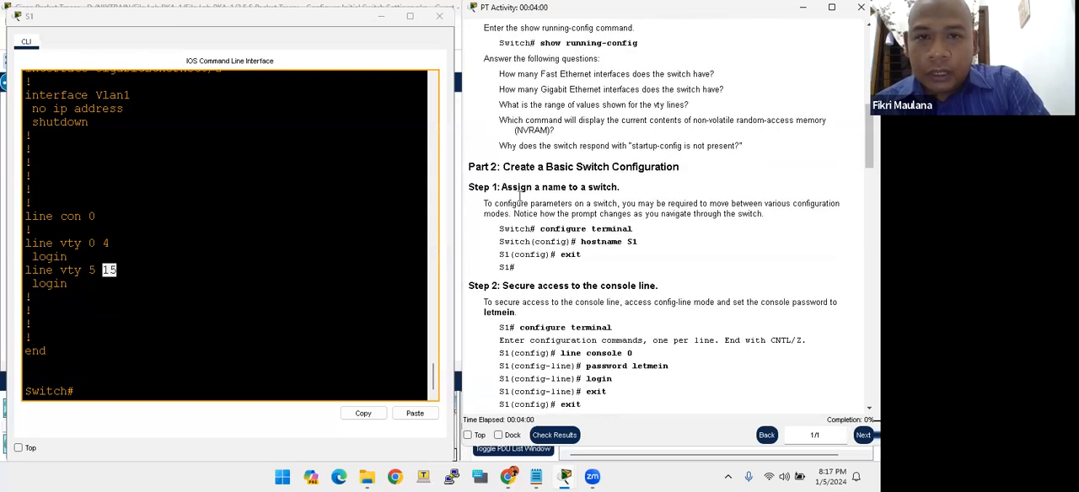
{"action": "left_click_drag", "start_coordinate": [507, 156], "coordinate": [548, 145]}
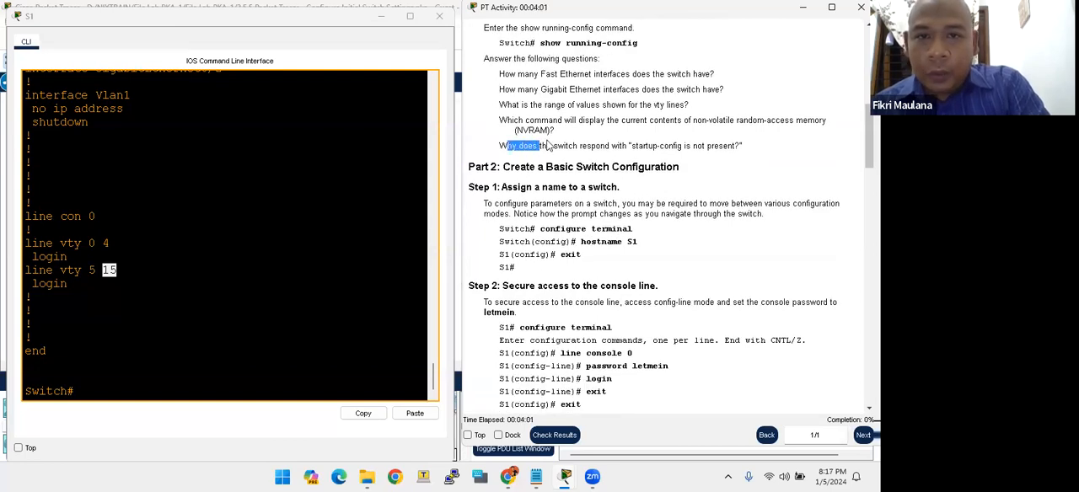
{"action": "left_click", "coordinate": [668, 146]}
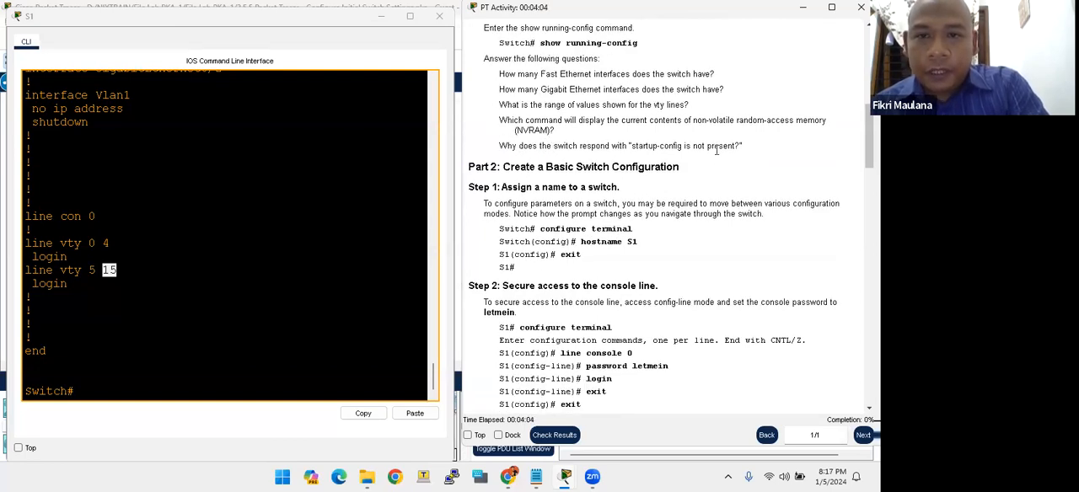
- Display the contents of S1's NVRAM with show startup-config
{"action": "left_click", "coordinate": [137, 304]}
{"action": "key", "text": "Return"}
{"action": "key", "text": "Return"}
{"action": "key", "text": "Return"}
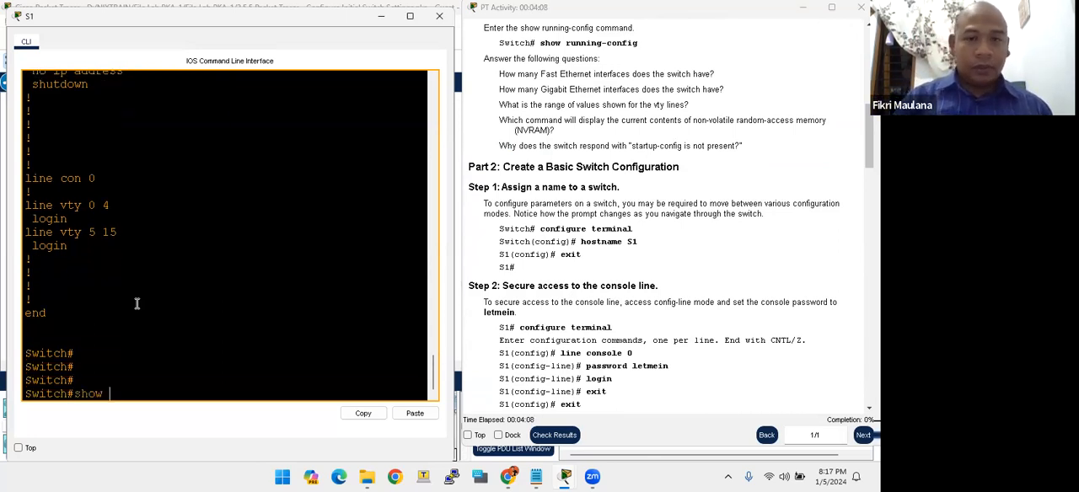
{"action": "type", "text": "show st"}
{"action": "key", "text": "Tab"}
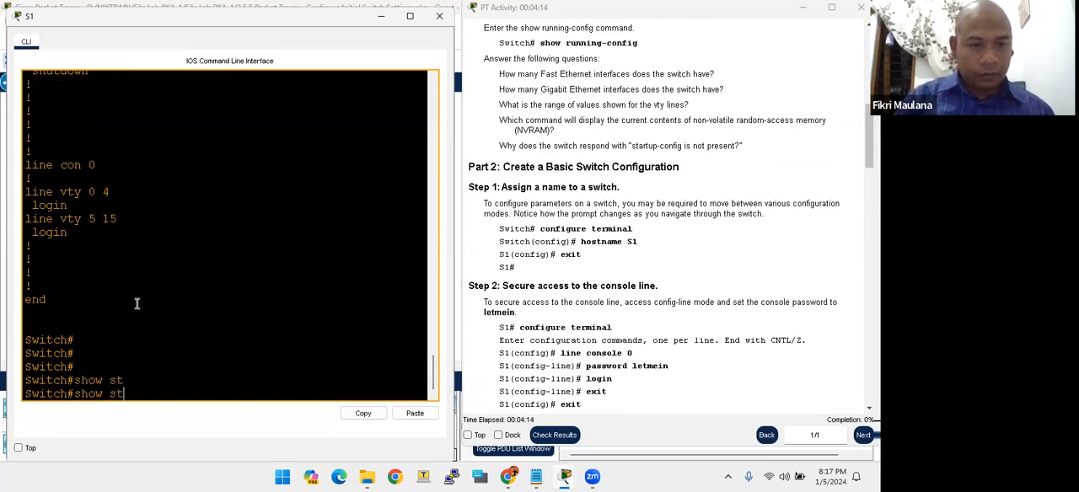
{"action": "type", "text": "ar"}
{"action": "key", "text": "Tab"}
{"action": "key", "text": "Return"}
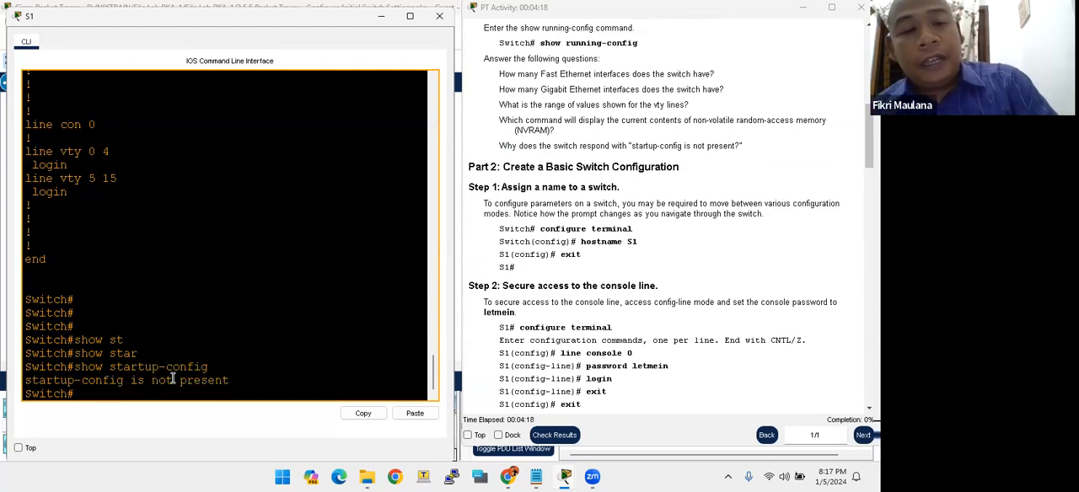
- Examine the switch's startup-config response and look back through the running configuration for comparison
{"action": "left_click_drag", "start_coordinate": [180, 380], "coordinate": [201, 380]}
{"action": "left_click", "coordinate": [202, 380]}
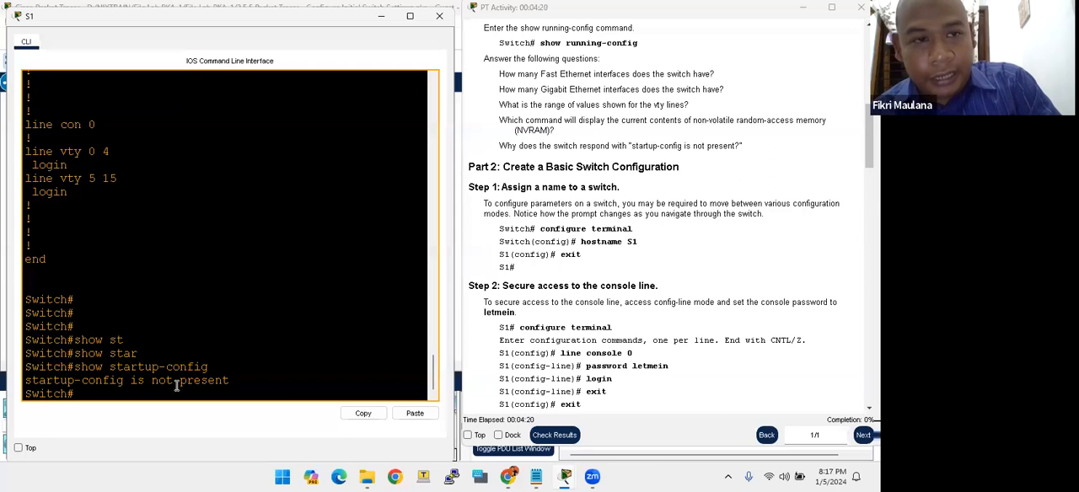
{"action": "left_click_drag", "start_coordinate": [112, 380], "coordinate": [142, 380]}
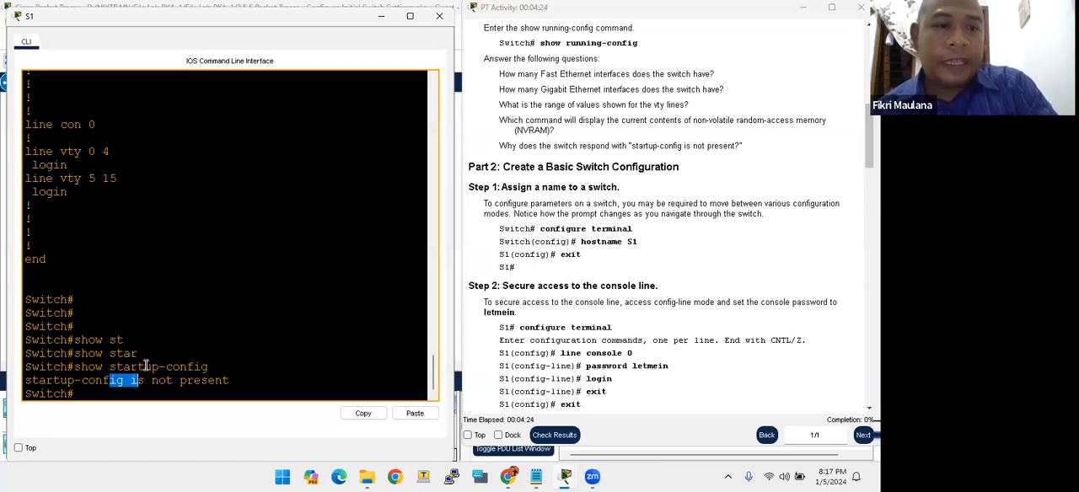
{"action": "scroll", "coordinate": [101, 252], "scroll_direction": "up", "scroll_amount": 7}
{"action": "scroll", "coordinate": [101, 252], "scroll_direction": "up", "scroll_amount": 2}
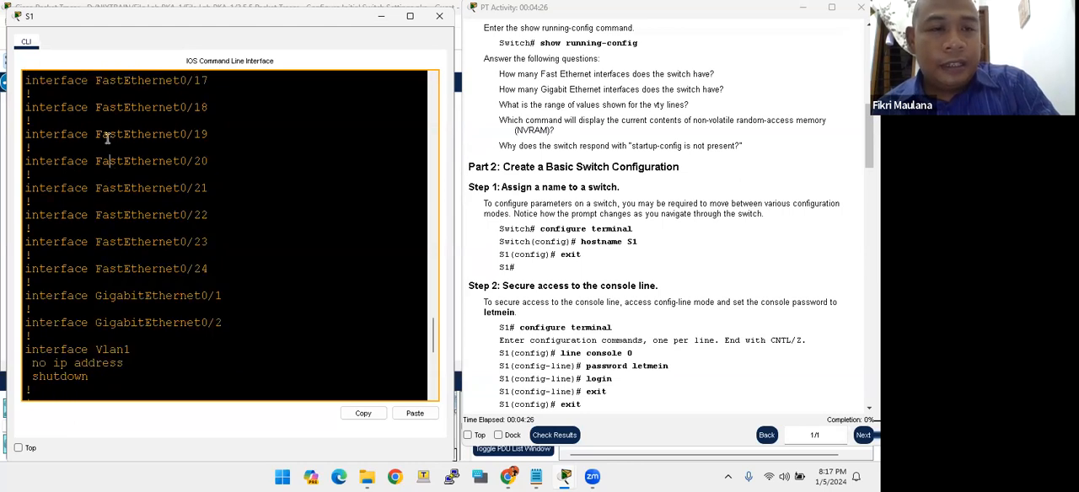
{"action": "scroll", "coordinate": [285, 278], "scroll_direction": "down", "scroll_amount": 5}
{"action": "scroll", "coordinate": [168, 371], "scroll_direction": "down", "scroll_amount": 3}
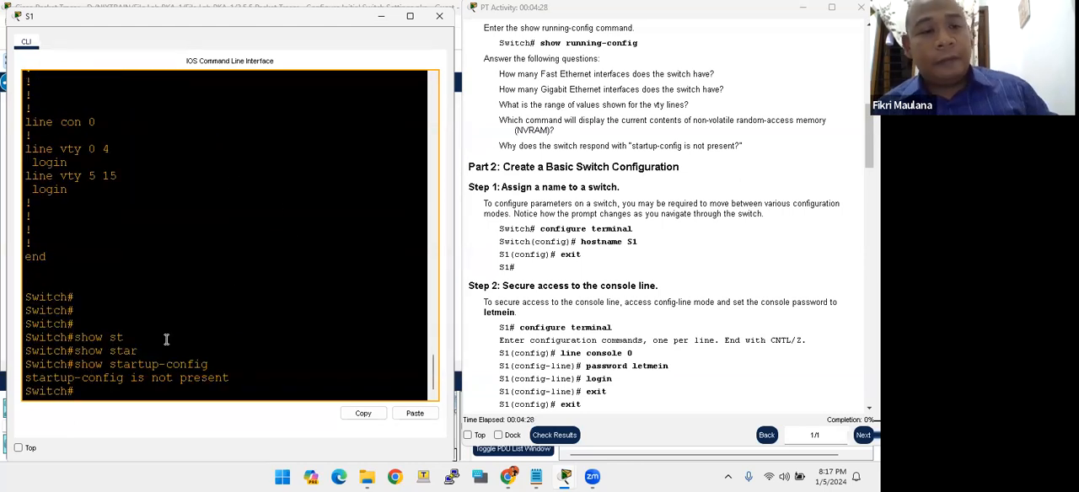
{"action": "scroll", "coordinate": [122, 240], "scroll_direction": "up", "scroll_amount": 8}
{"action": "left_click_drag", "start_coordinate": [82, 148], "coordinate": [112, 294]}
{"action": "scroll", "coordinate": [111, 295], "scroll_direction": "up", "scroll_amount": 5}
{"action": "scroll", "coordinate": [112, 294], "scroll_direction": "up", "scroll_amount": 4}
{"action": "left_click_drag", "start_coordinate": [106, 206], "coordinate": [137, 286]}
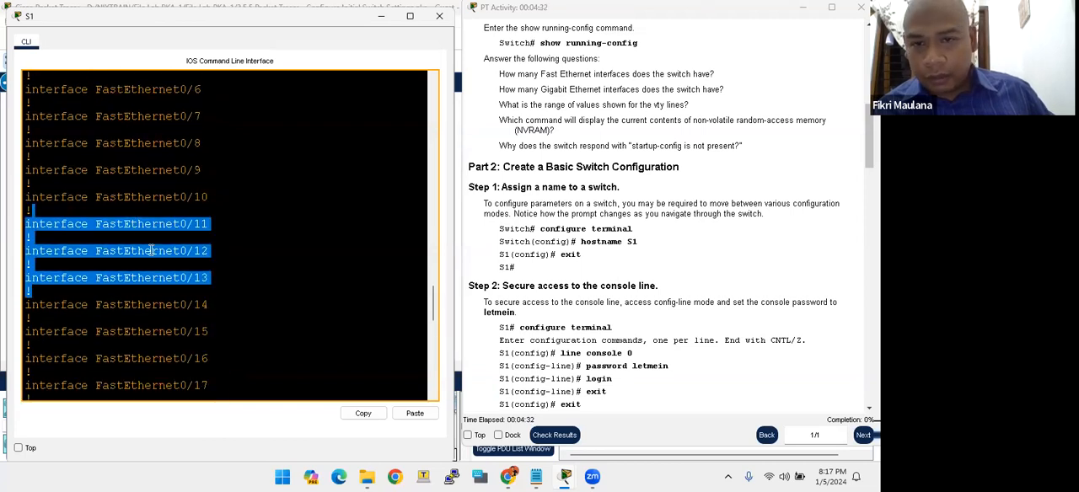
- Read Part 2 of the instructions, going through the Step 2 commands for securing access to the console line
{"action": "left_click", "coordinate": [622, 242]}
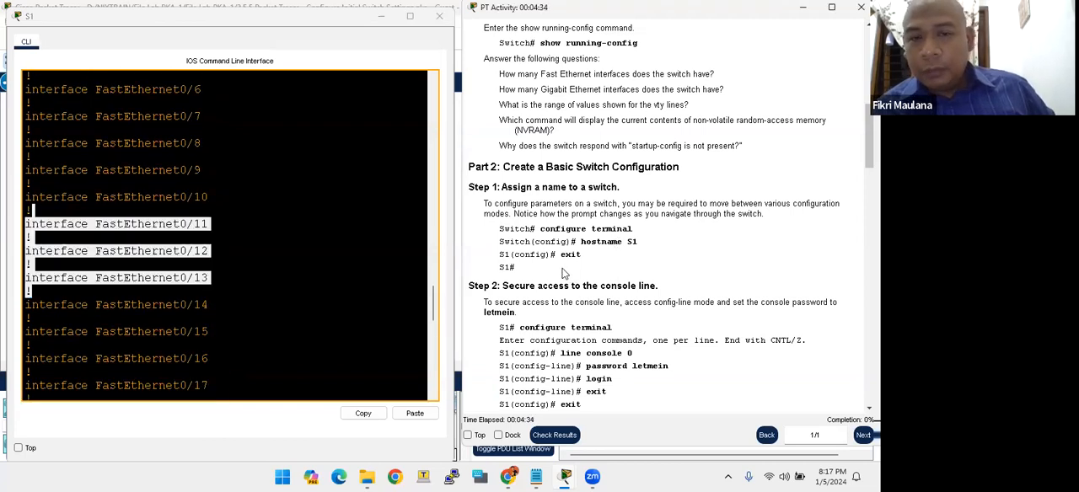
{"action": "scroll", "coordinate": [561, 275], "scroll_direction": "down", "scroll_amount": 3}
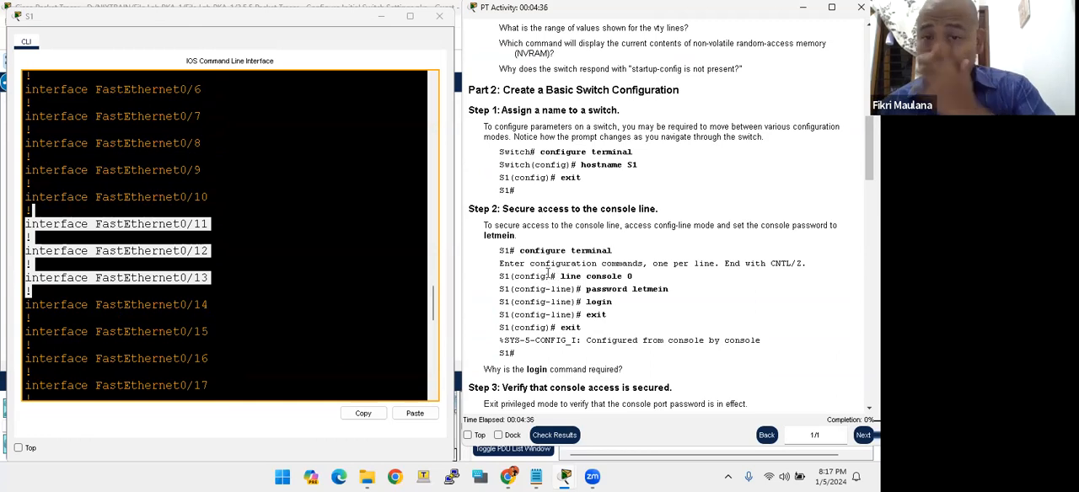
{"action": "left_click_drag", "start_coordinate": [535, 208], "coordinate": [603, 206]}
{"action": "left_click", "coordinate": [615, 208]}
{"action": "scroll", "coordinate": [581, 211], "scroll_direction": "down", "scroll_amount": 3}
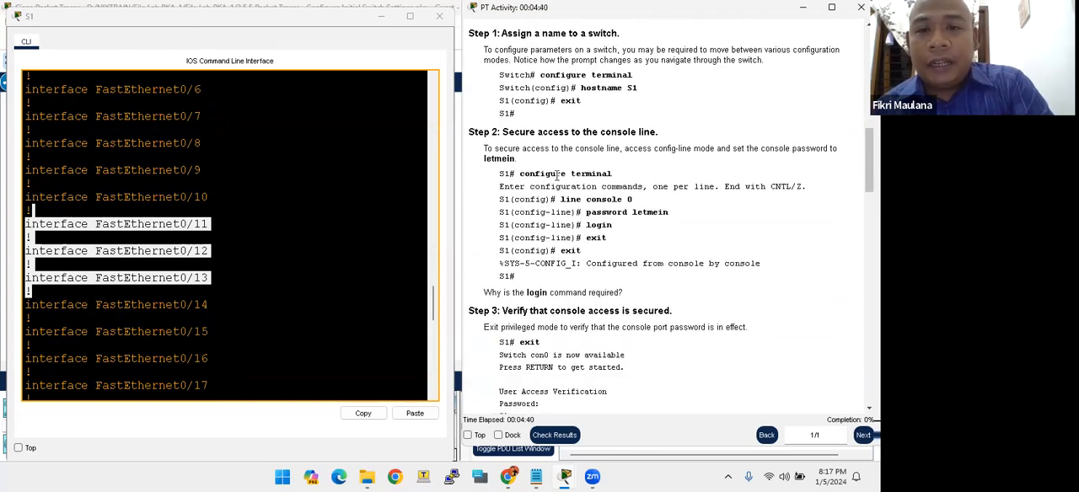
{"action": "left_click_drag", "start_coordinate": [556, 175], "coordinate": [603, 172]}
{"action": "left_click", "coordinate": [584, 176]}
{"action": "left_click_drag", "start_coordinate": [520, 183], "coordinate": [607, 238]}
{"action": "left_click_drag", "start_coordinate": [586, 201], "coordinate": [664, 221]}
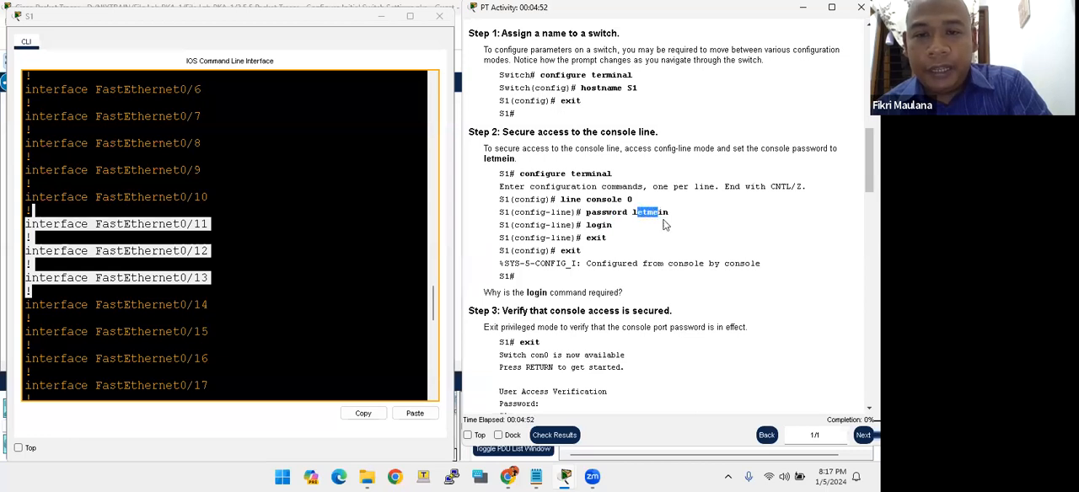
{"action": "left_click_drag", "start_coordinate": [590, 226], "coordinate": [605, 239]}
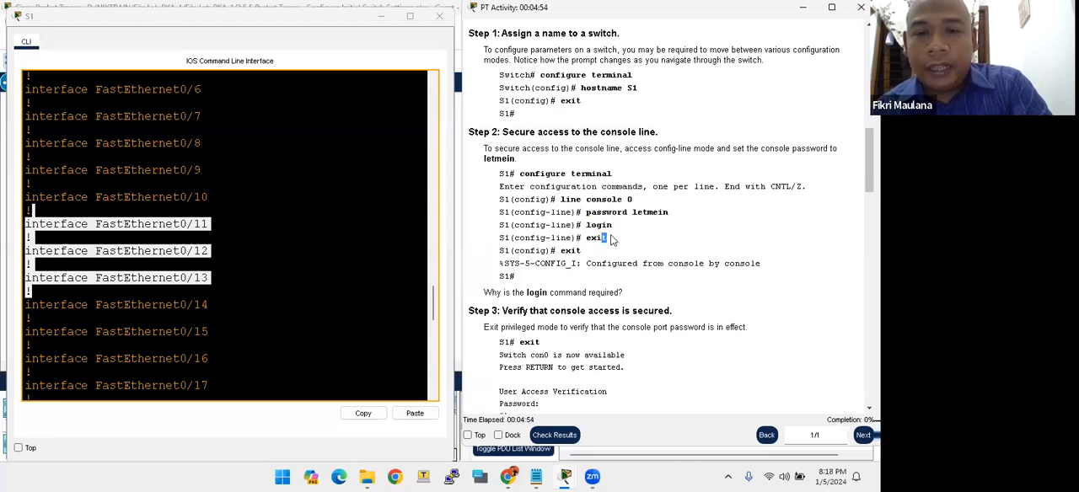
- Enter global configuration mode on S1 with configure terminal
{"action": "left_click", "coordinate": [273, 245]}
{"action": "key", "text": "Return"}
{"action": "key", "text": "Return"}
{"action": "key", "text": "Return"}
{"action": "key", "text": "Return"}
{"action": "key", "text": "Return"}
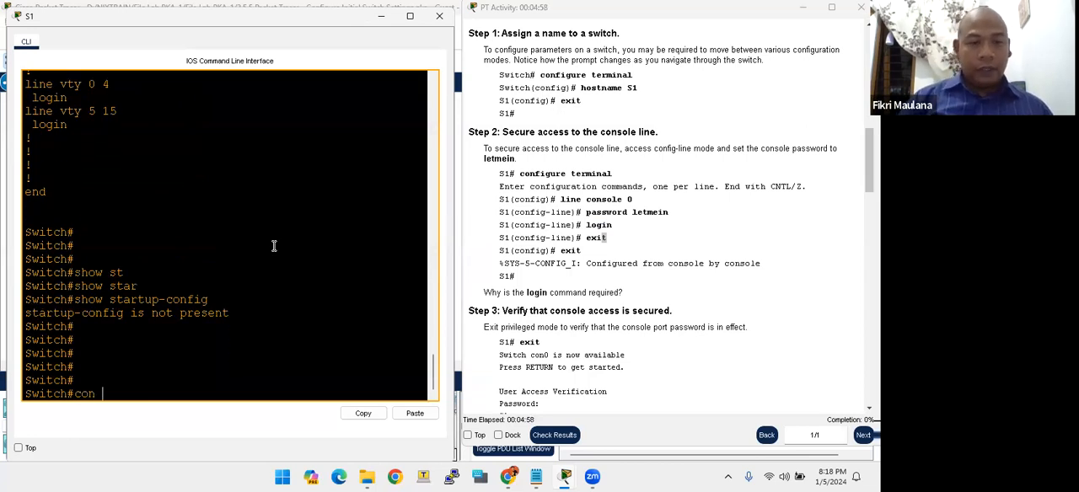
{"action": "type", "text": "configure ter"}
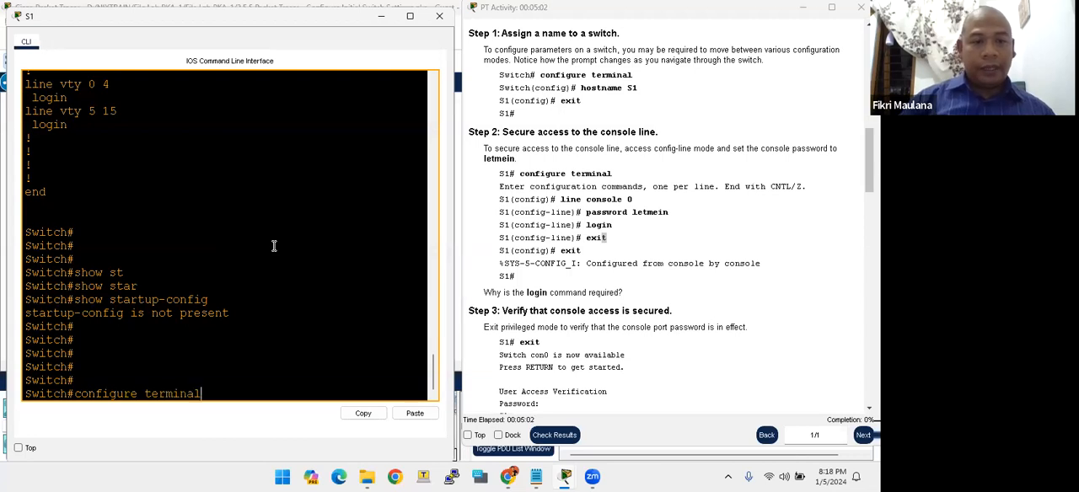
{"action": "type", "text": "minal"}
{"action": "key", "text": "Return"}
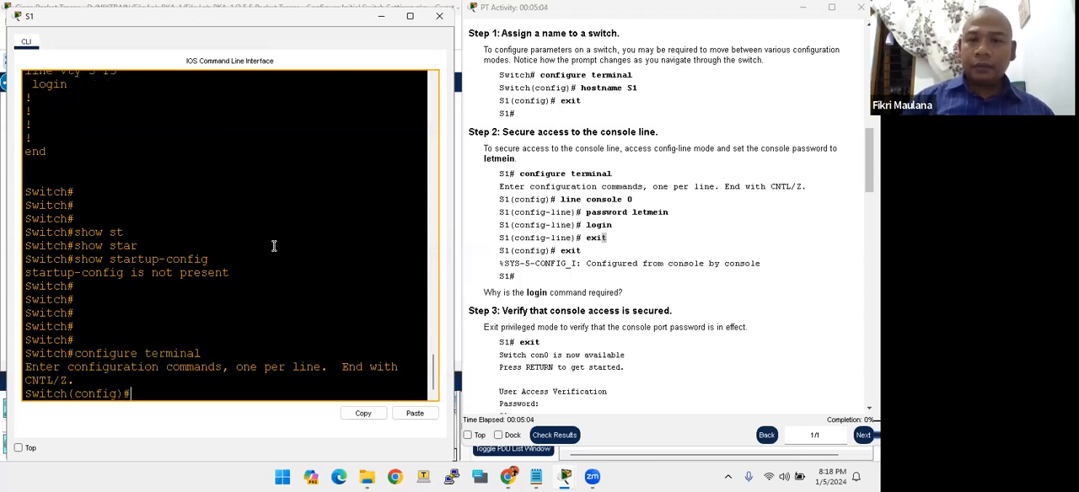
- On line console 0, set the console password specified in the instructions and enable login
{"action": "key", "text": "Return"}
{"action": "key", "text": "Return"}
{"action": "type", "text": "line console"}
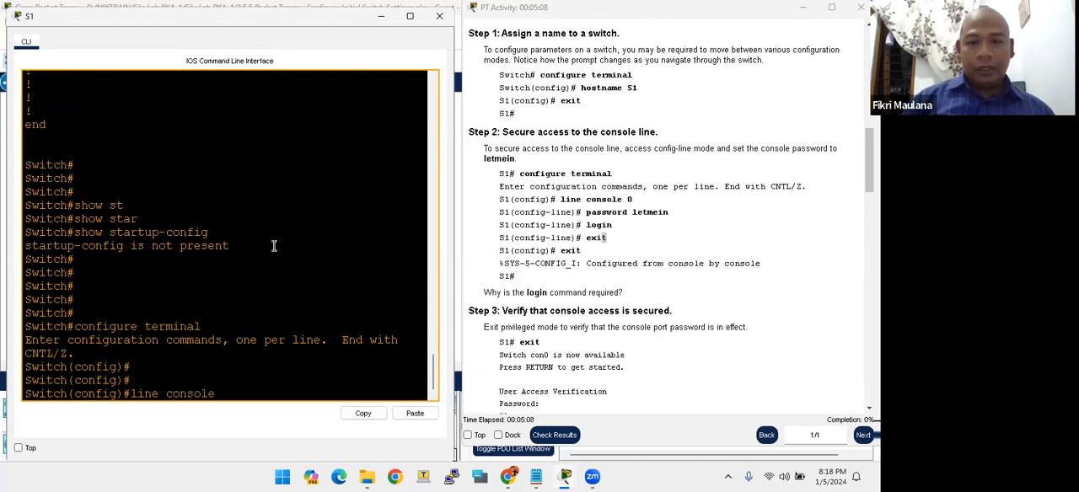
{"action": "type", "text": " 0"}
{"action": "key", "text": "Return"}
{"action": "type", "text": "passw"}
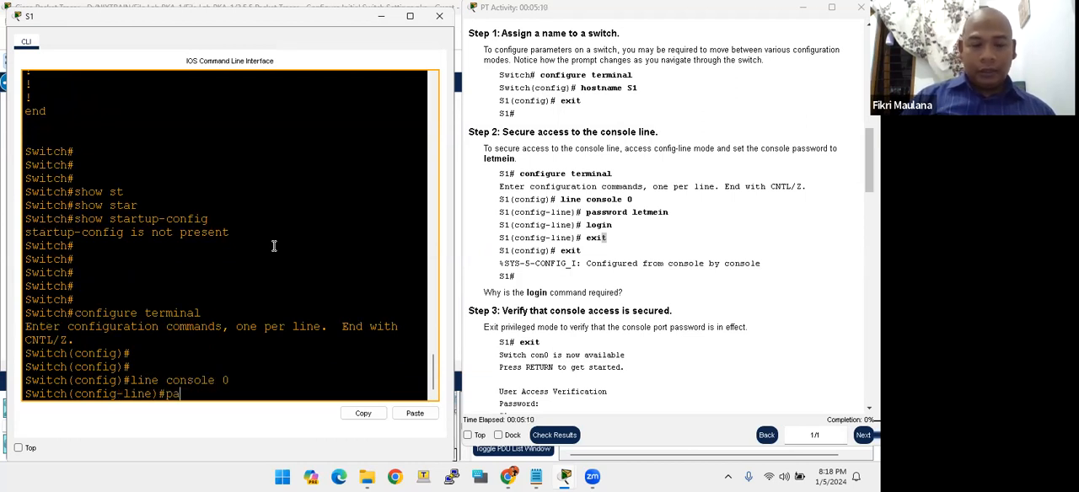
{"action": "type", "text": "letmein"}
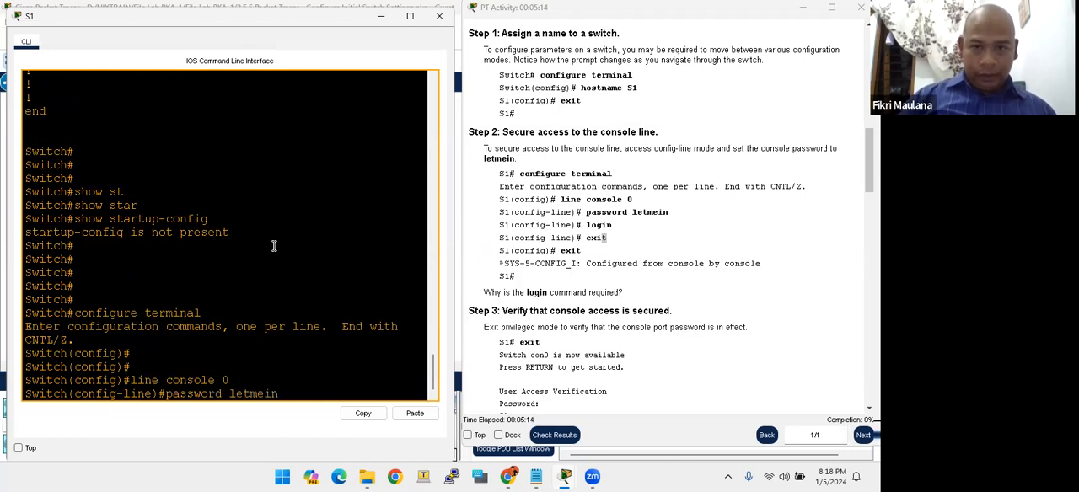
{"action": "key", "text": "Return"}
{"action": "type", "text": "login"}
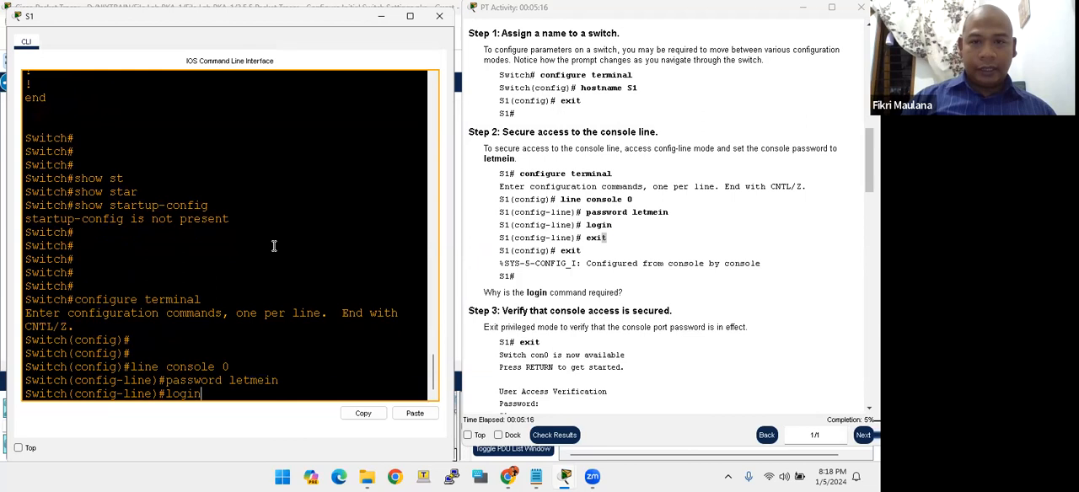
{"action": "key", "text": "Return"}
- Exit line and global configuration modes back to privileged EXEC mode, and return to the lab instructions
{"action": "type", "text": "exit"}
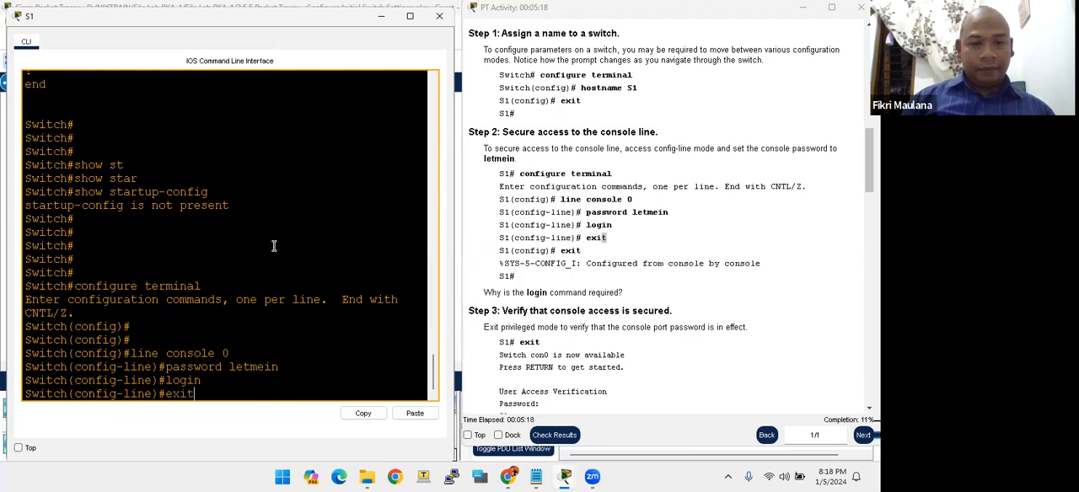
{"action": "key", "text": "Return"}
{"action": "type", "text": "exit"}
{"action": "key", "text": "Return"}
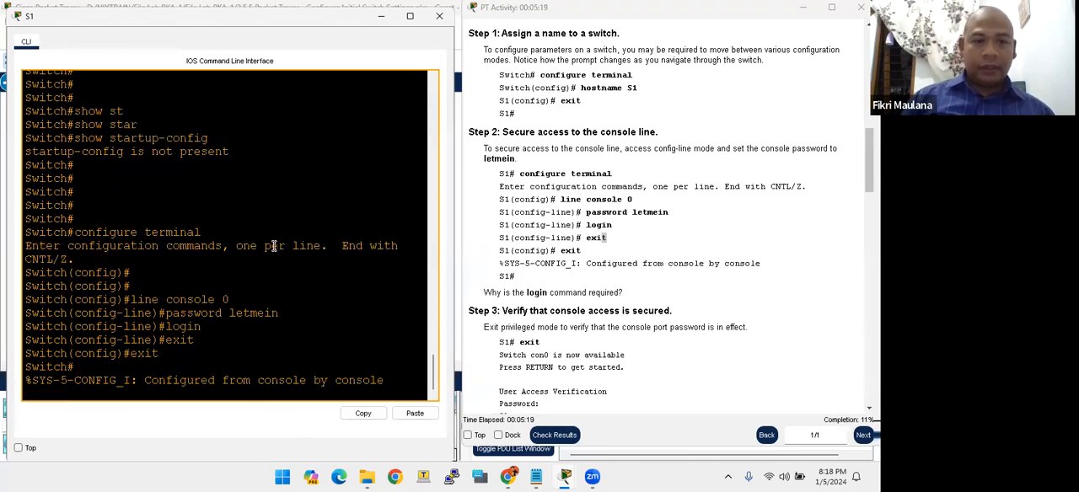
{"action": "left_click", "coordinate": [548, 290]}
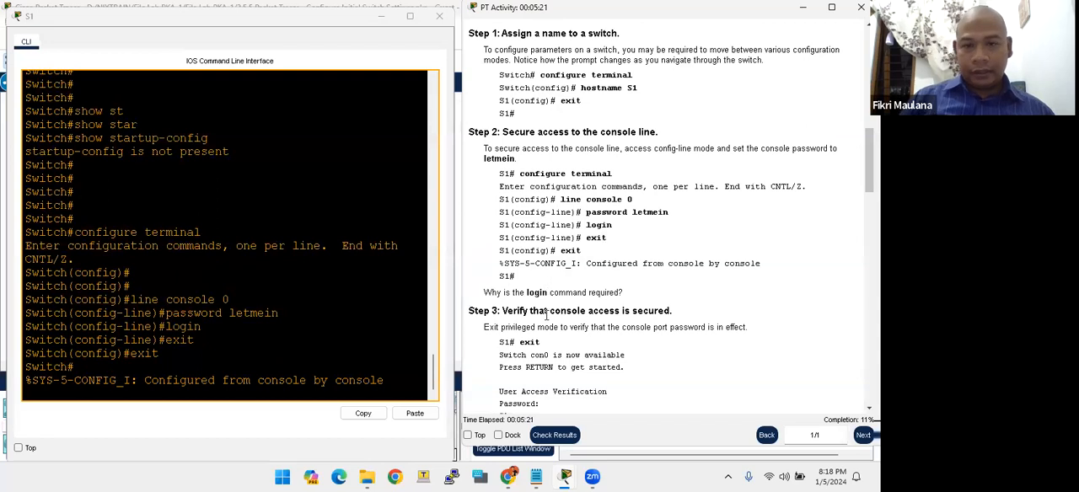
- Following Step 3 of the instructions, log out of S1 with exit and bring up the console password prompt
{"action": "scroll", "coordinate": [546, 314], "scroll_direction": "down", "scroll_amount": 1}
{"action": "left_click_drag", "start_coordinate": [492, 273], "coordinate": [526, 272]}
{"action": "left_click", "coordinate": [558, 272]}
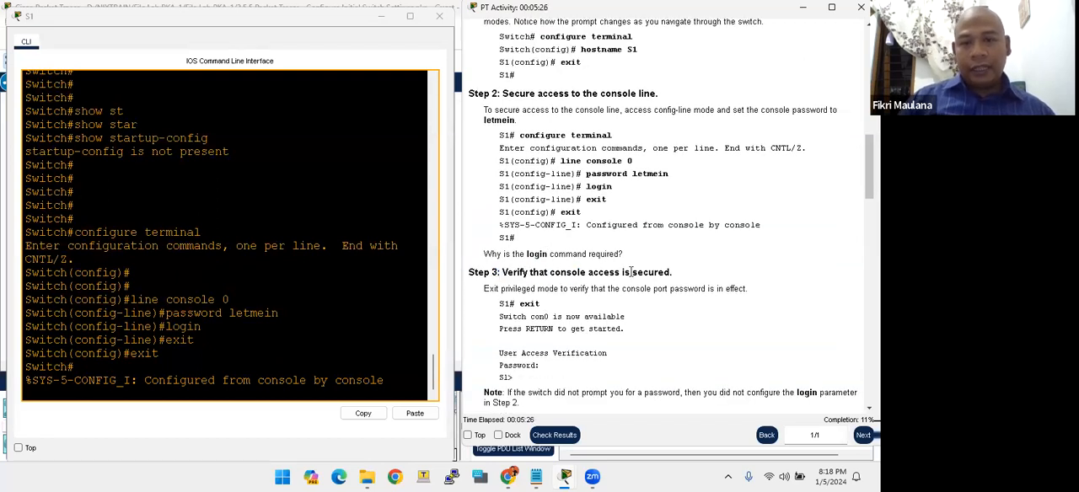
{"action": "left_click", "coordinate": [231, 297]}
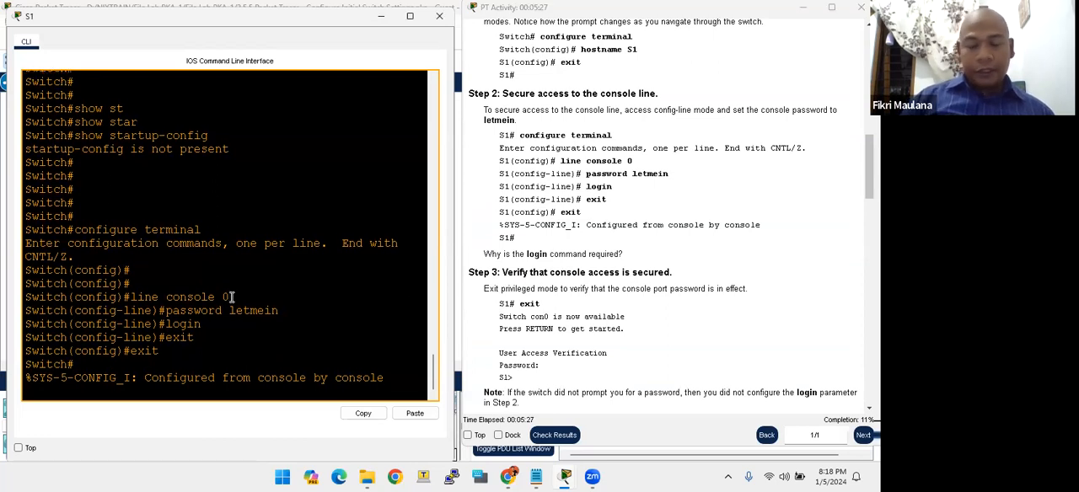
{"action": "key", "text": "Return"}
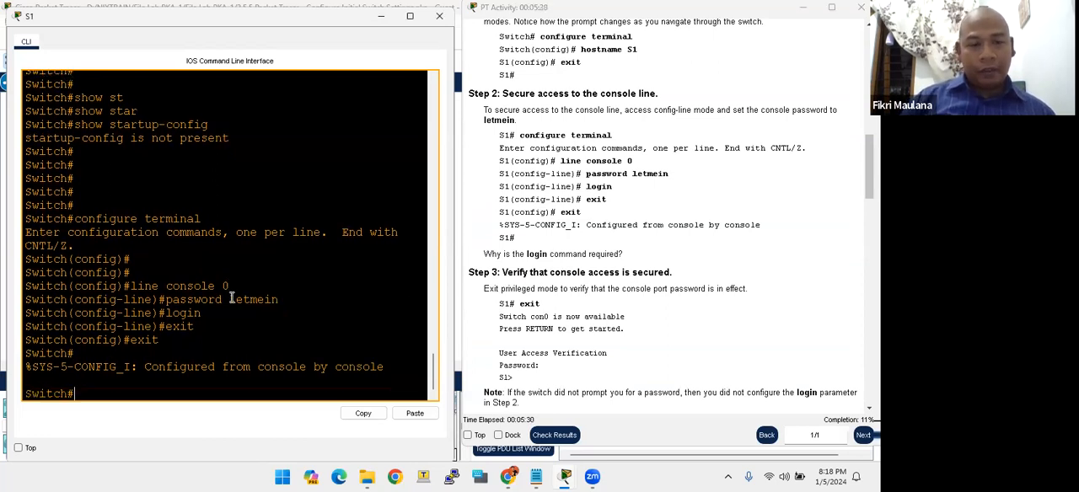
{"action": "type", "text": "exit"}
{"action": "key", "text": "Return"}
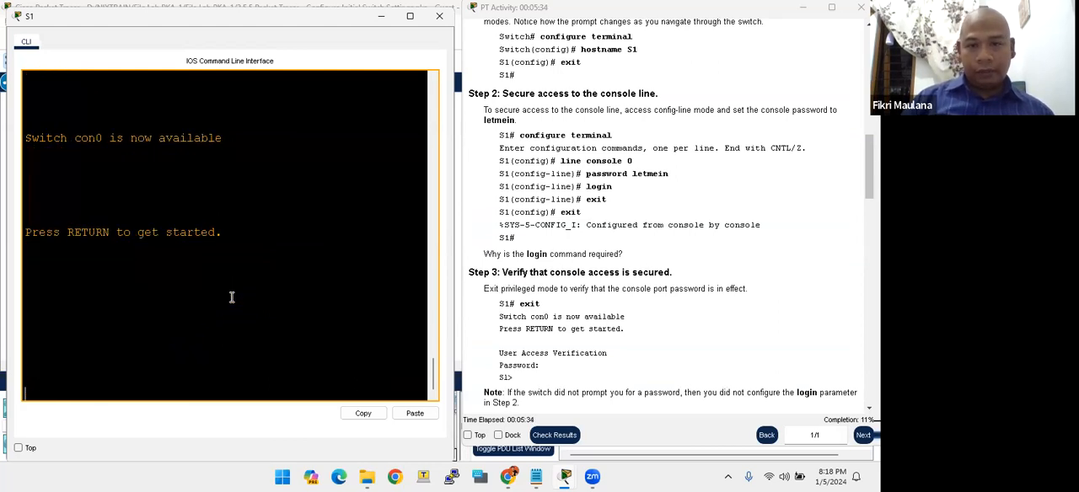
{"action": "key", "text": "Return"}
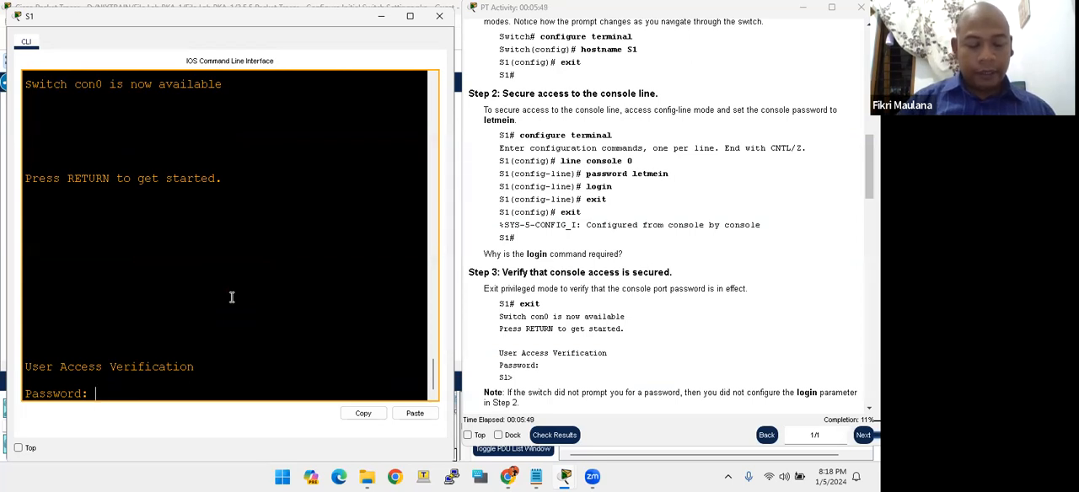
- Enter the console password at the User Access Verification prompt to reach user EXEC mode on S1
{"action": "key", "text": "Return"}
{"action": "key", "text": "Return"}
{"action": "key", "text": "Return"}
{"action": "key", "text": "Return"}
{"action": "key", "text": "Return"}
{"action": "key", "text": "Return"}
{"action": "key", "text": "Return"}
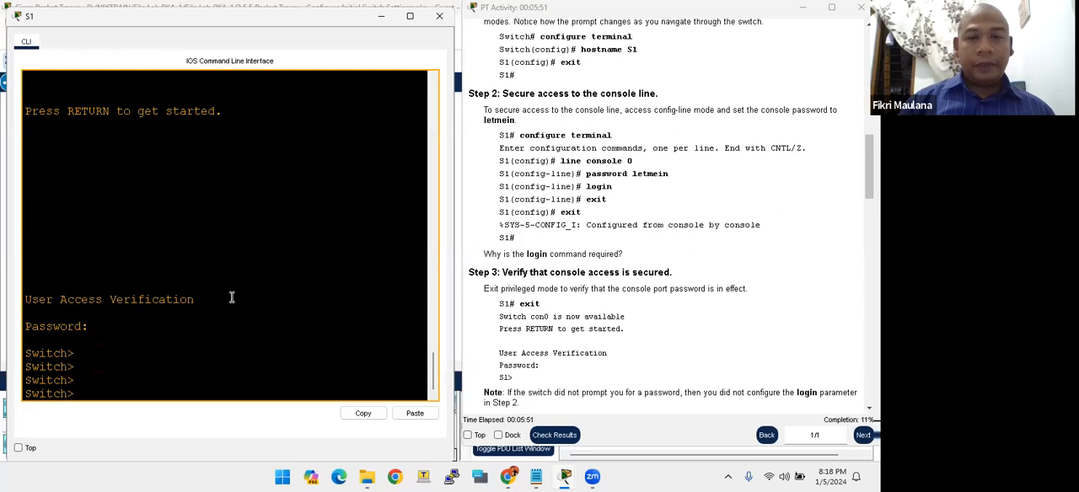
{"action": "key", "text": "Return"}
{"action": "key", "text": "Return"}
{"action": "key", "text": "Return"}
{"action": "key", "text": "Return"}
{"action": "key", "text": "Return"}
{"action": "key", "text": "Return"}
{"action": "key", "text": "Return"}
{"action": "key", "text": "Return"}
{"action": "key", "text": "Return"}
{"action": "key", "text": "Return"}
{"action": "key", "text": "Return"}
{"action": "key", "text": "Return"}
{"action": "key", "text": "Return"}
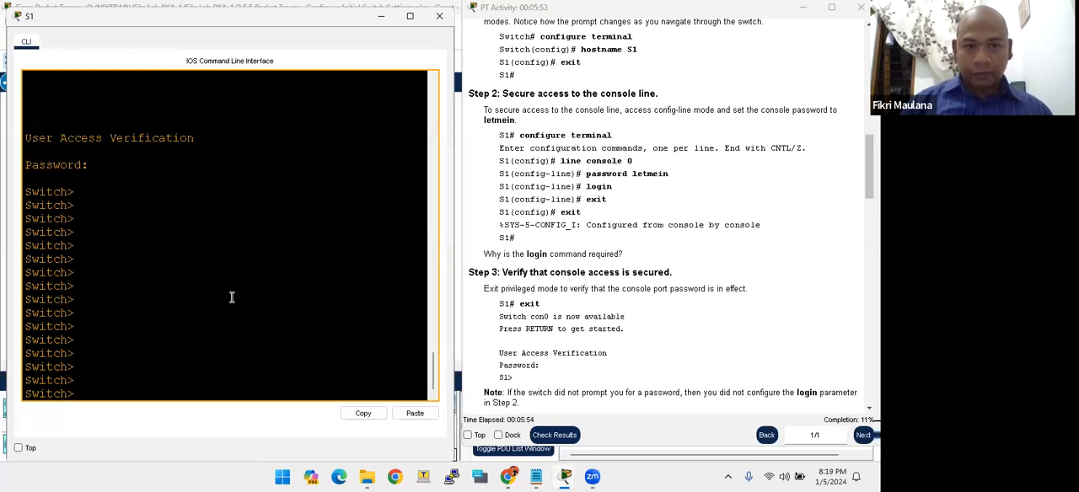
{"action": "key", "text": "Return"}
{"action": "key", "text": "Return"}
{"action": "key", "text": "Return"}
{"action": "key", "text": "Return"}
{"action": "key", "text": "Return"}
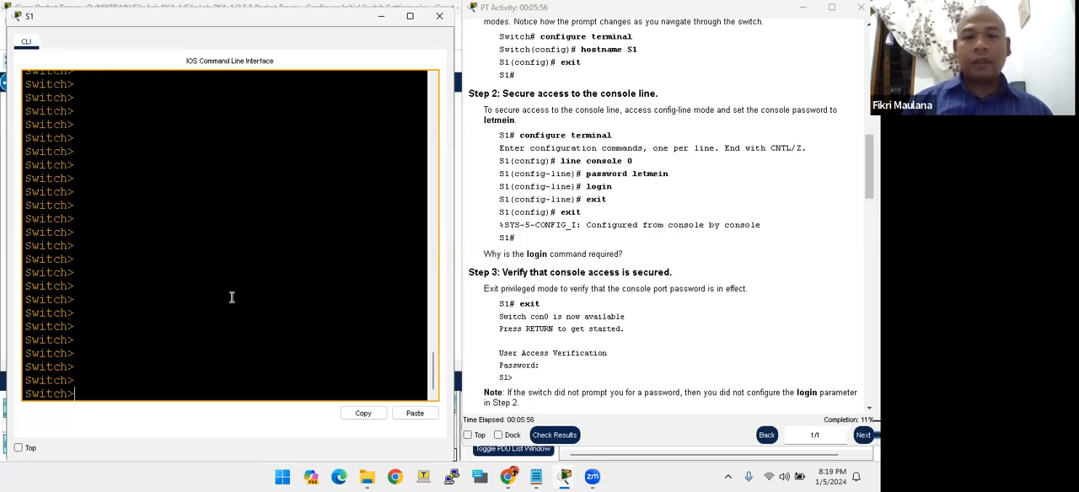
- Read Step 4 on securing privileged mode access and enter privileged EXEC mode on S1 with enable
{"action": "left_click", "coordinate": [555, 357]}
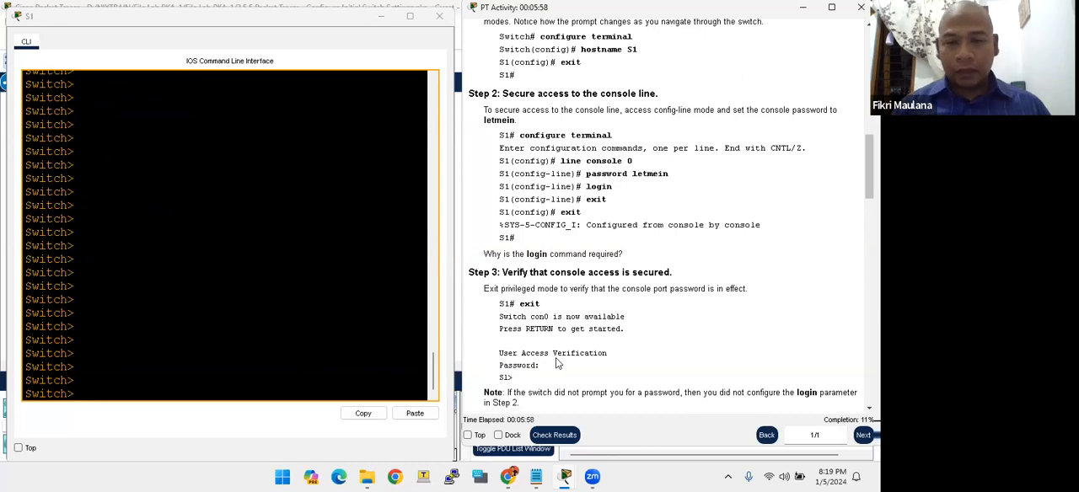
{"action": "scroll", "coordinate": [555, 359], "scroll_direction": "down", "scroll_amount": 3}
{"action": "scroll", "coordinate": [556, 357], "scroll_direction": "down", "scroll_amount": 3}
{"action": "left_click_drag", "start_coordinate": [520, 228], "coordinate": [565, 224]}
{"action": "left_click", "coordinate": [565, 224]}
{"action": "left_click_drag", "start_coordinate": [478, 228], "coordinate": [528, 227]}
{"action": "left_click", "coordinate": [555, 229]}
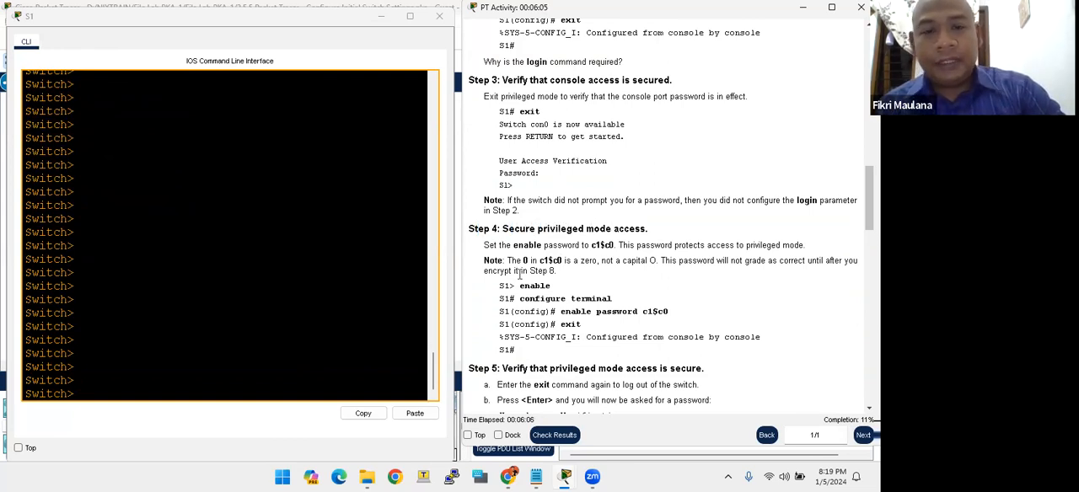
{"action": "left_click", "coordinate": [225, 323]}
{"action": "type", "text": "enable"}
{"action": "key", "text": "Return"}
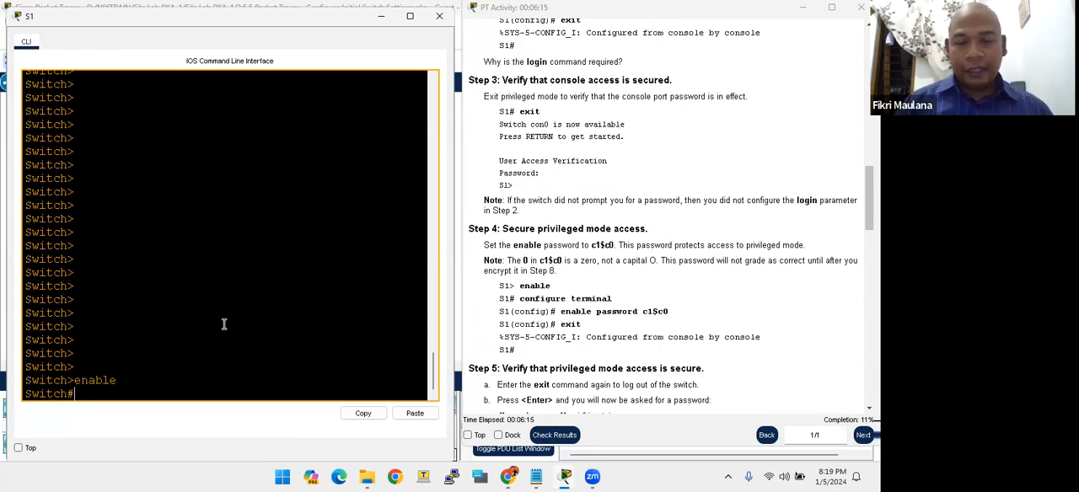
- Check the Step 4 commands and enter global configuration mode on S1 with configure terminal
{"action": "left_click_drag", "start_coordinate": [519, 286], "coordinate": [672, 315]}
{"action": "left_click", "coordinate": [605, 321]}
{"action": "left_click", "coordinate": [661, 322]}
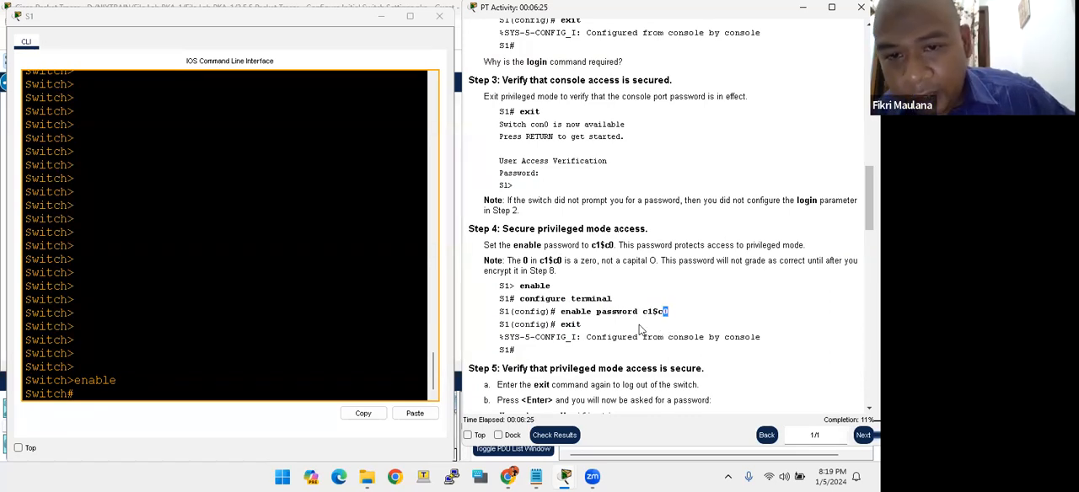
{"action": "left_click", "coordinate": [171, 293]}
{"action": "key", "text": "Return"}
{"action": "key", "text": "Return"}
{"action": "key", "text": "Return"}
{"action": "key", "text": "Return"}
{"action": "key", "text": "Return"}
{"action": "type", "text": "conf"}
{"action": "key", "text": "BackSpace"}
{"action": "type", "text": "igure terminal"}
{"action": "key", "text": "Return"}
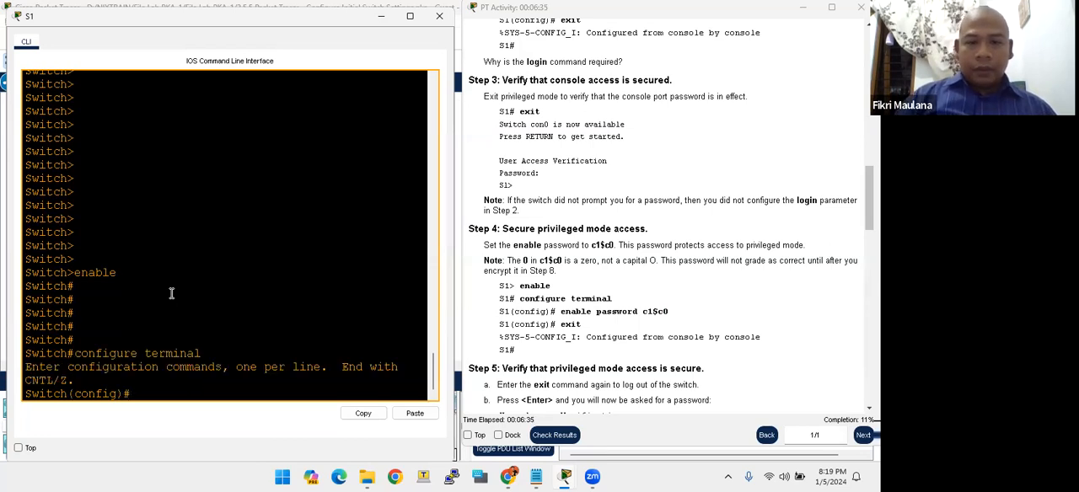
- Set the privileged mode password from Step 4 with the enable password command and exit global configuration mode
{"action": "key", "text": "Return"}
{"action": "key", "text": "Return"}
{"action": "key", "text": "Return"}
{"action": "key", "text": "Return"}
{"action": "key", "text": "Return"}
{"action": "key", "text": "Return"}
{"action": "key", "text": "Return"}
{"action": "key", "text": "Return"}
{"action": "key", "text": "Return"}
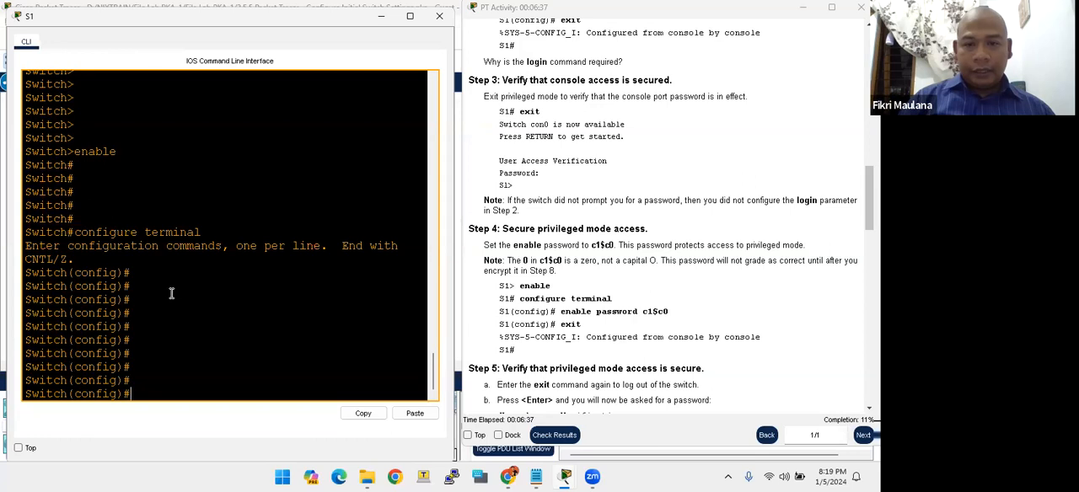
{"action": "type", "text": "enab"}
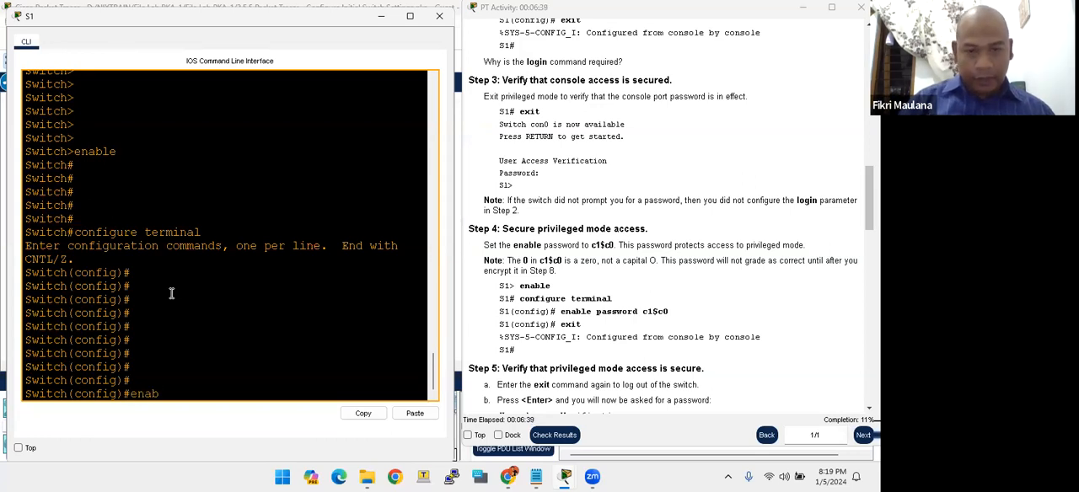
{"action": "type", "text": "le password"}
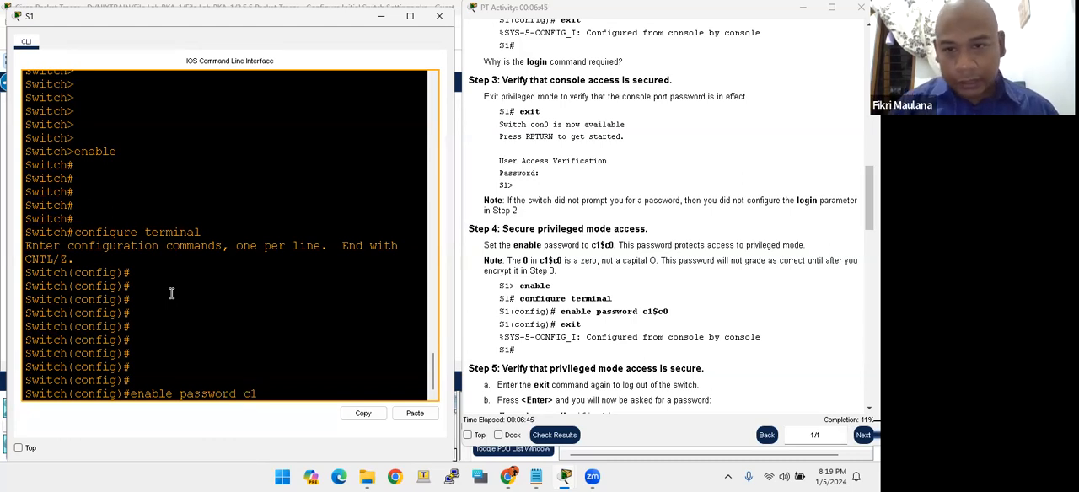
{"action": "type", "text": "c1$"}
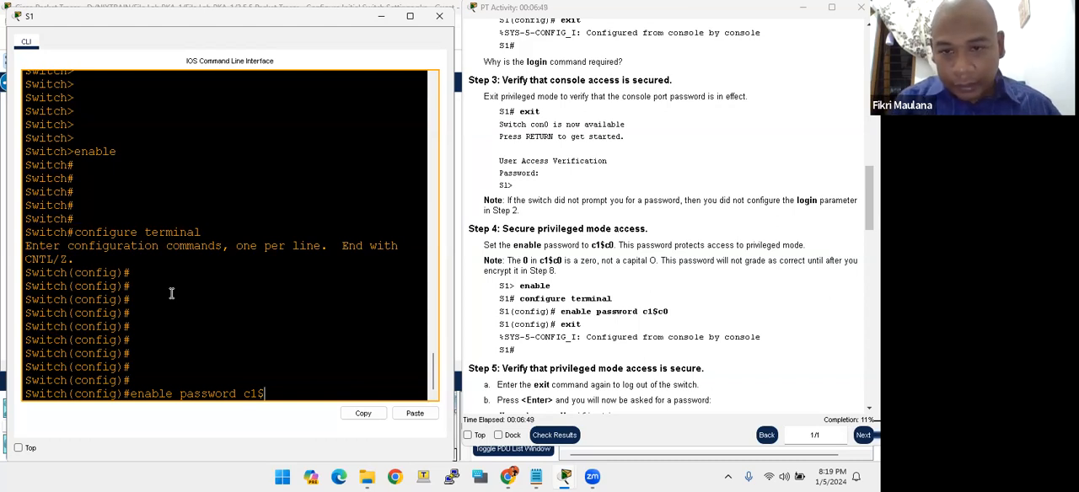
{"action": "type", "text": "c0"}
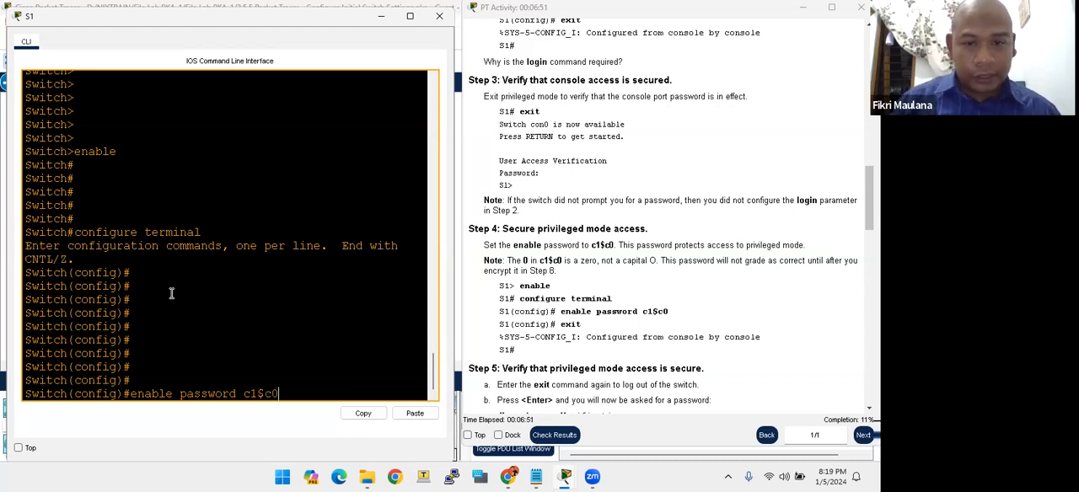
{"action": "key", "text": "Return"}
{"action": "type", "text": "exit"}
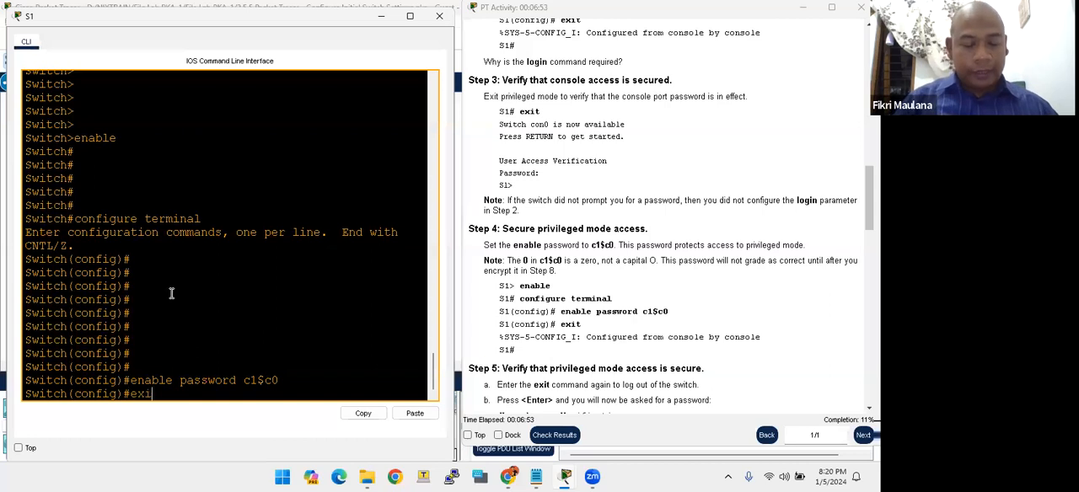
{"action": "key", "text": "Return"}
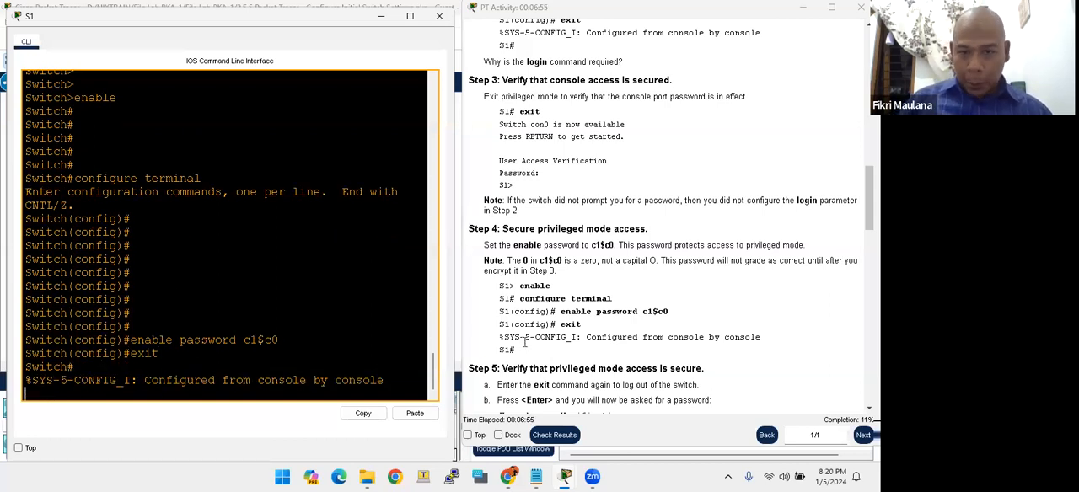
- Following Step 5 of the instructions, log out of the switch with exit and bring up its login prompt
{"action": "scroll", "coordinate": [526, 341], "scroll_direction": "down", "scroll_amount": 2}
{"action": "scroll", "coordinate": [526, 337], "scroll_direction": "down", "scroll_amount": 1}
{"action": "left_click_drag", "start_coordinate": [531, 268], "coordinate": [547, 253]}
{"action": "left_click", "coordinate": [529, 259]}
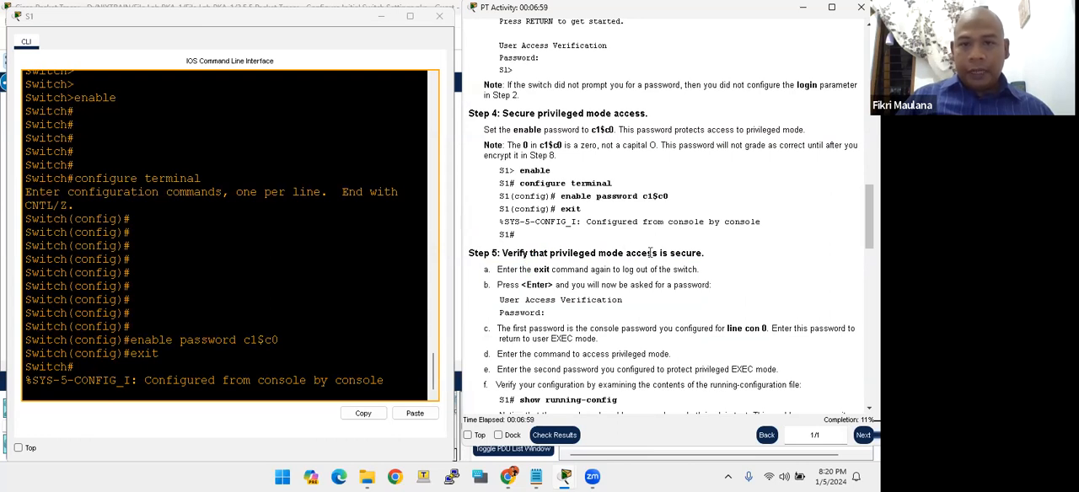
{"action": "scroll", "coordinate": [615, 313], "scroll_direction": "down", "scroll_amount": 2}
{"action": "left_click", "coordinate": [356, 348]}
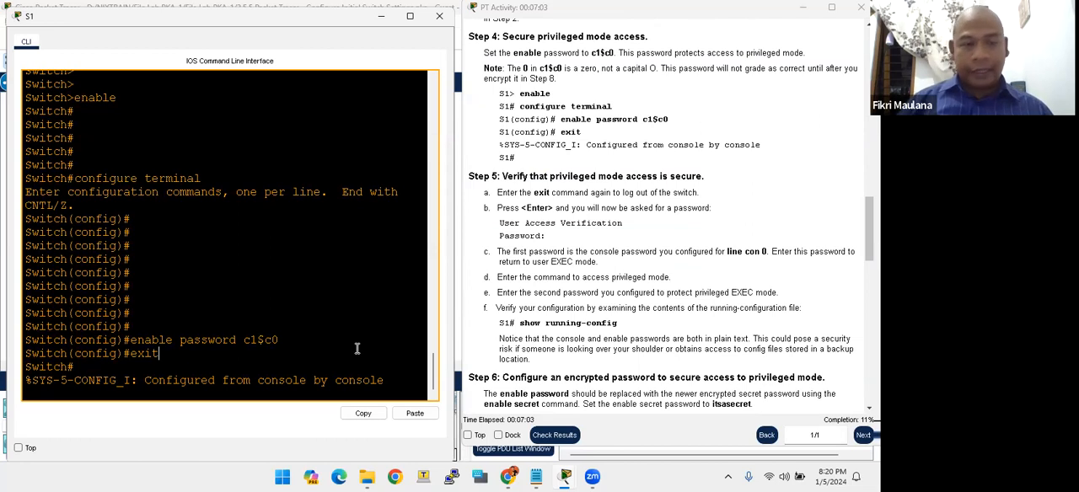
{"action": "key", "text": "Return"}
{"action": "type", "text": "e"}
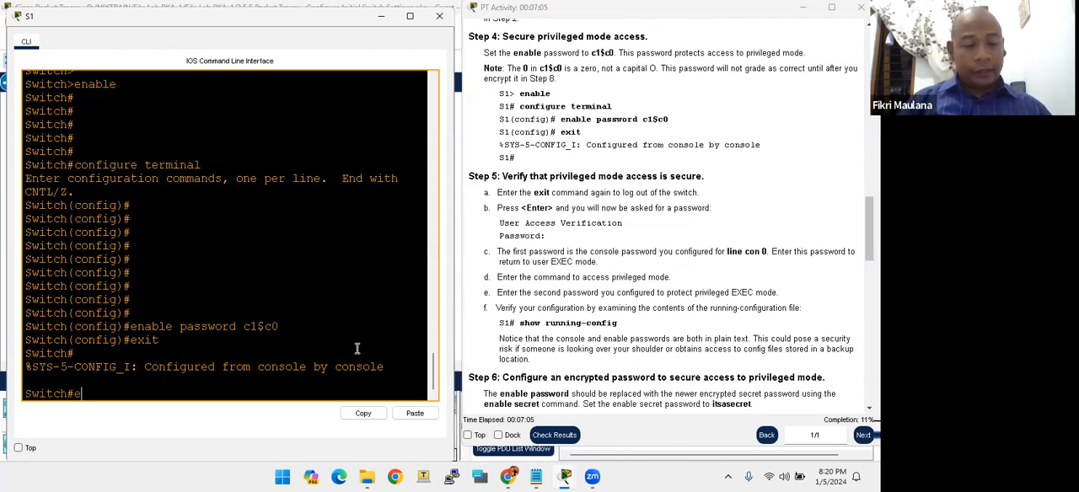
{"action": "type", "text": "xit"}
{"action": "key", "text": "Return"}
{"action": "key", "text": "Return"}
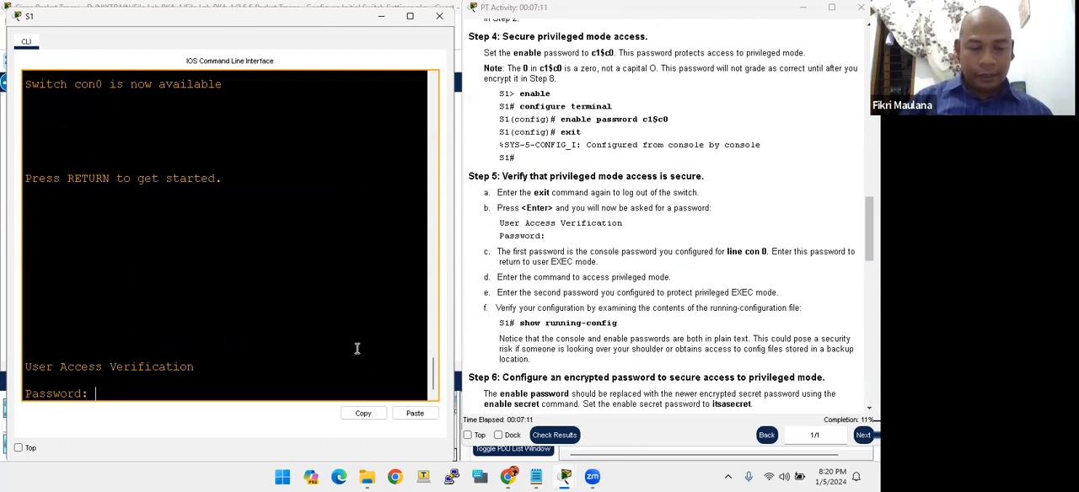
- Log in to the switch console again with the console line password
{"action": "key", "text": "Return"}
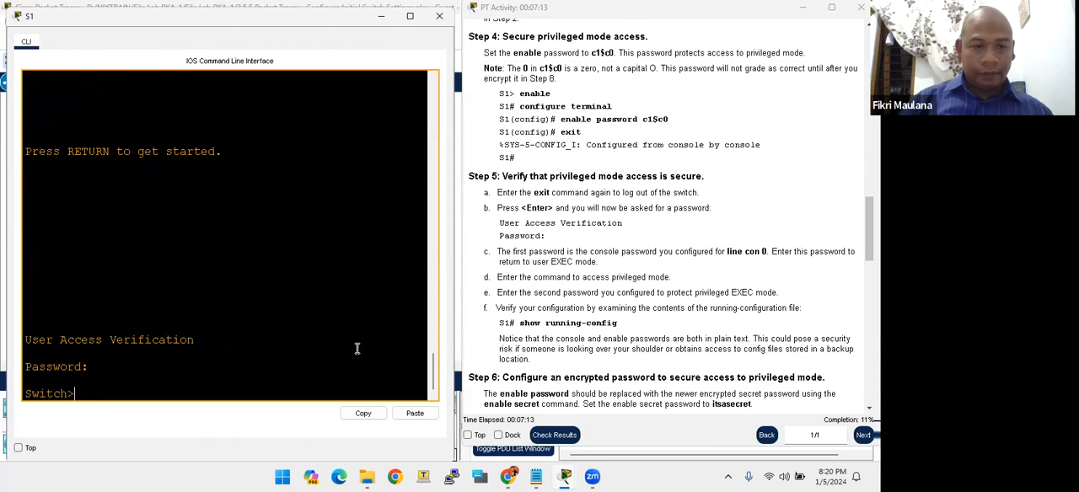
{"action": "key", "text": "Return"}
{"action": "key", "text": "Return"}
{"action": "key", "text": "Return"}
{"action": "key", "text": "Return"}
{"action": "key", "text": "Return"}
{"action": "key", "text": "Return"}
{"action": "key", "text": "Return"}
{"action": "key", "text": "Return"}
{"action": "key", "text": "Return"}
{"action": "key", "text": "Return"}
{"action": "key", "text": "Return"}
{"action": "key", "text": "Return"}
{"action": "key", "text": "Return"}
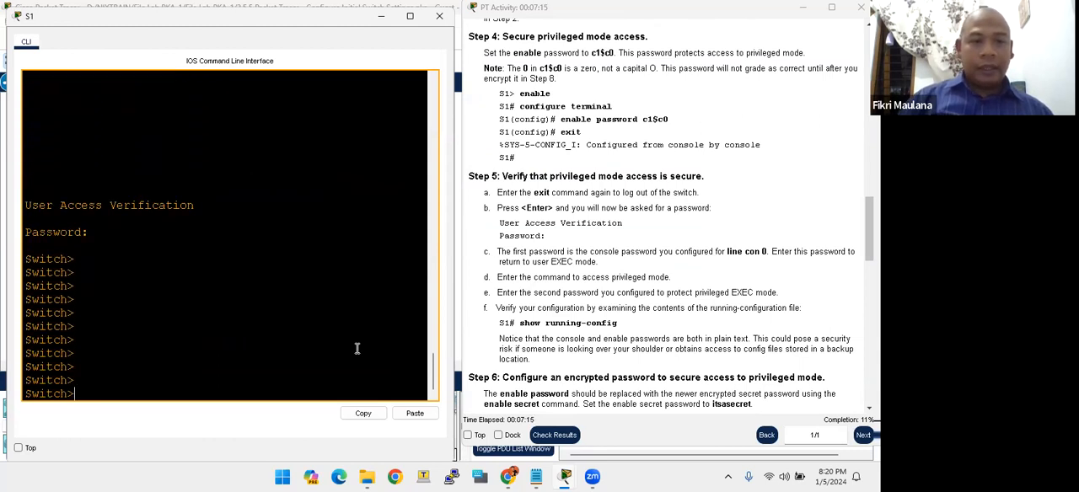
{"action": "key", "text": "Return"}
{"action": "key", "text": "Return"}
{"action": "key", "text": "Return"}
- Enter privileged EXEC mode with enable, supplying the configured enable password
{"action": "type", "text": "enable"}
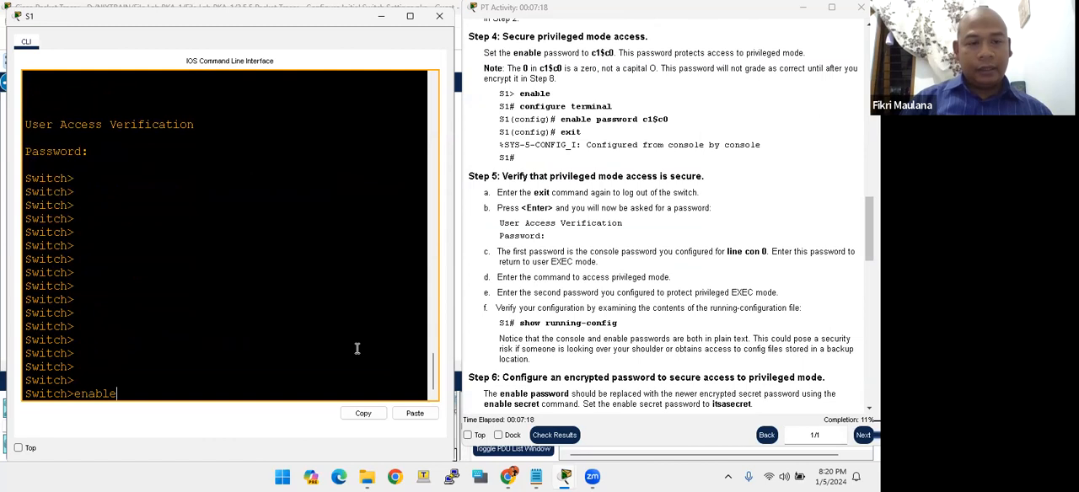
{"action": "key", "text": "Return"}
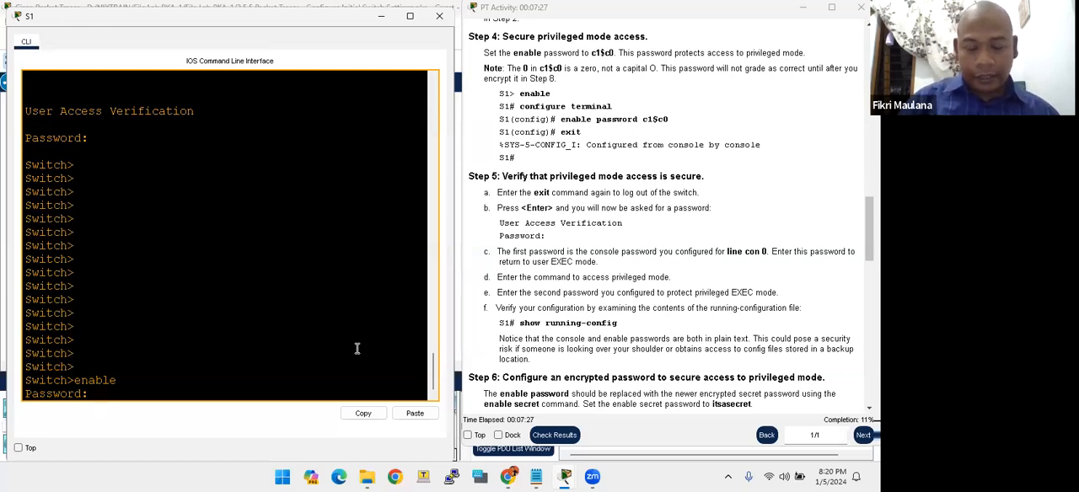
{"action": "key", "text": "Return"}
{"action": "key", "text": "Return"}
{"action": "key", "text": "Return"}
{"action": "key", "text": "Return"}
{"action": "key", "text": "Return"}
{"action": "key", "text": "Return"}
{"action": "key", "text": "Return"}
{"action": "key", "text": "Return"}
{"action": "key", "text": "Return"}
{"action": "key", "text": "Return"}
{"action": "key", "text": "Return"}
{"action": "key", "text": "Return"}
{"action": "key", "text": "Return"}
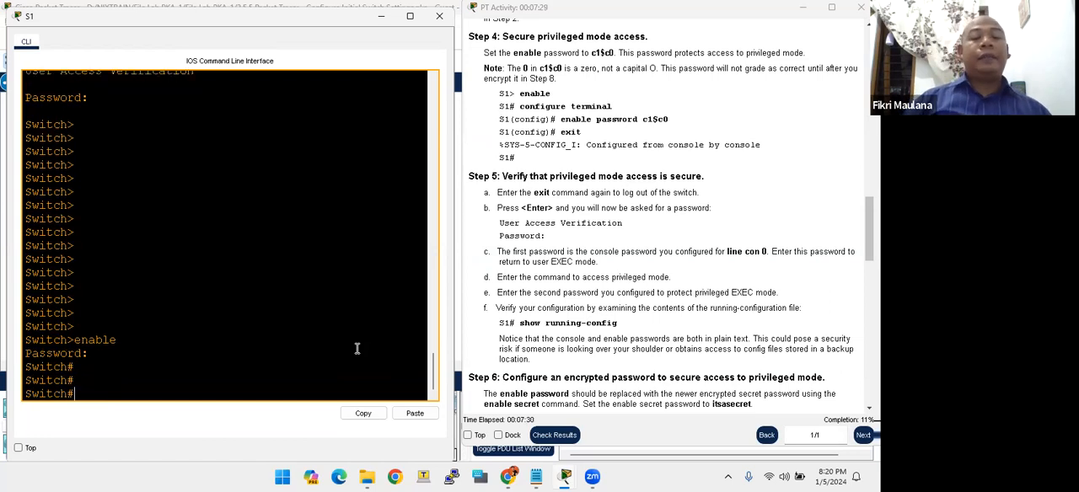
{"action": "key", "text": "Return"}
{"action": "key", "text": "Return"}
{"action": "key", "text": "Return"}
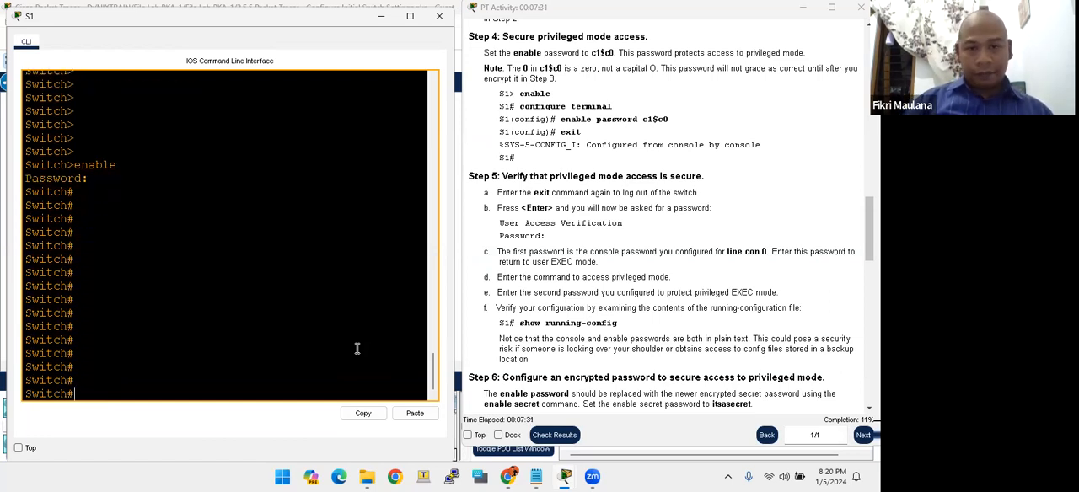
- Read Step 5f and display the switch's running configuration with show running-config
{"action": "left_click", "coordinate": [521, 324]}
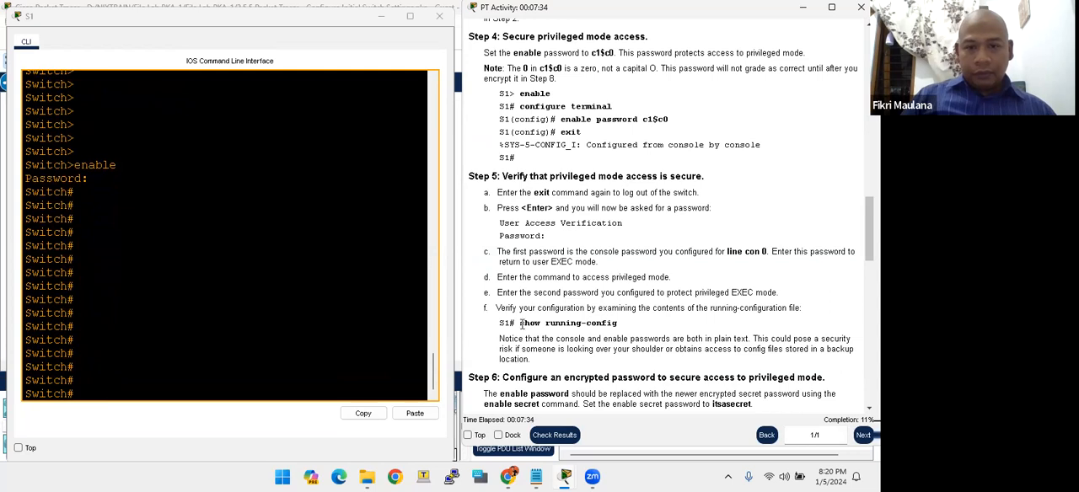
{"action": "left_click_drag", "start_coordinate": [531, 294], "coordinate": [553, 307]}
{"action": "left_click", "coordinate": [550, 306]}
{"action": "left_click_drag", "start_coordinate": [486, 309], "coordinate": [551, 309]}
{"action": "left_click", "coordinate": [508, 308]}
{"action": "left_click", "coordinate": [565, 309]}
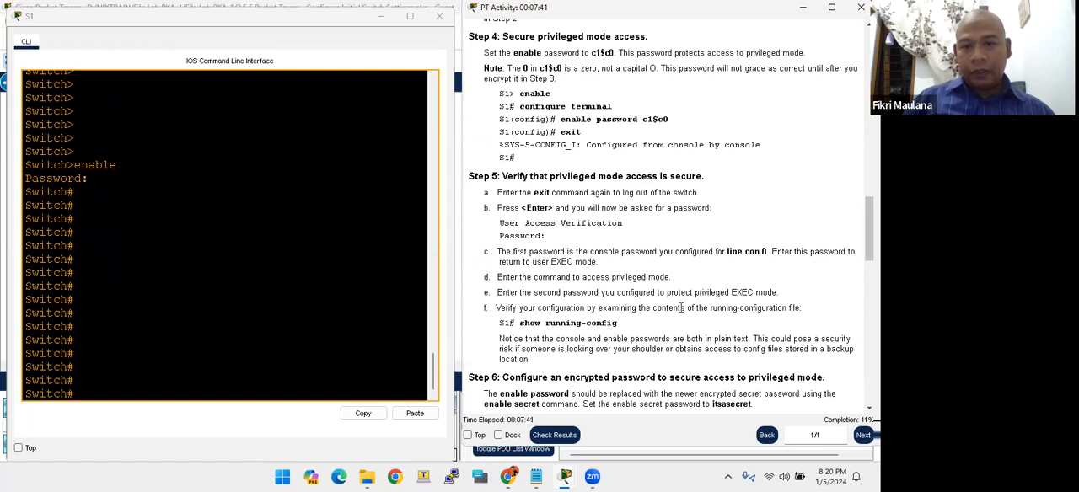
{"action": "scroll", "coordinate": [565, 335], "scroll_direction": "down", "scroll_amount": 1}
{"action": "left_click", "coordinate": [266, 350]}
{"action": "type", "text": "show r"}
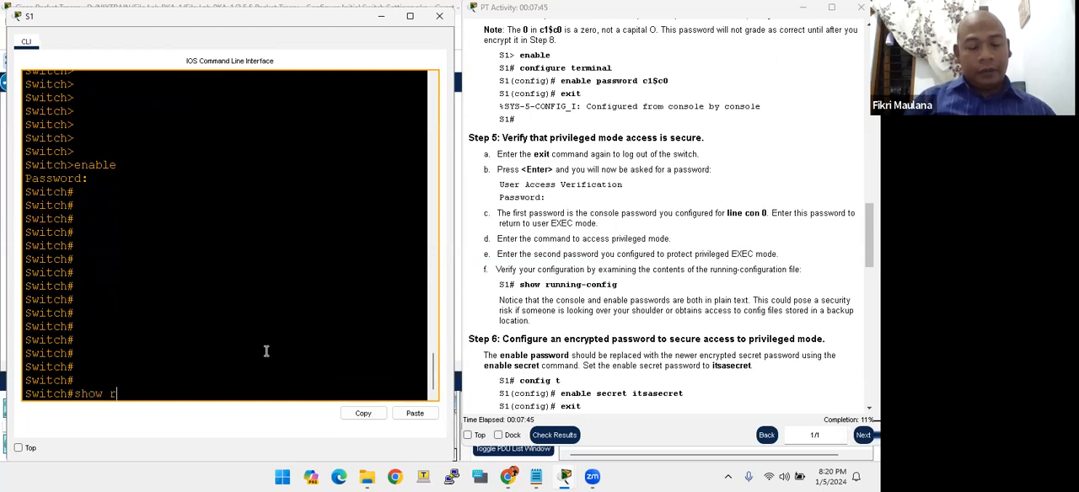
{"action": "type", "text": "un"}
{"action": "key", "text": "Tab"}
{"action": "key", "text": "Return"}
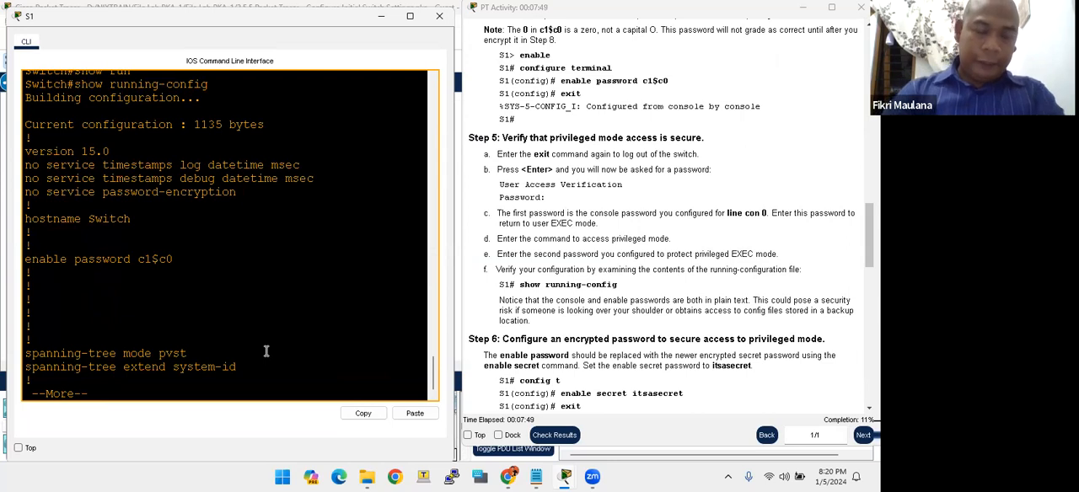
- Examine how the enable password is stored in the running configuration output
{"action": "left_click_drag", "start_coordinate": [172, 260], "coordinate": [139, 260]}
{"action": "left_click_drag", "start_coordinate": [144, 259], "coordinate": [169, 257]}
{"action": "left_click", "coordinate": [170, 258]}
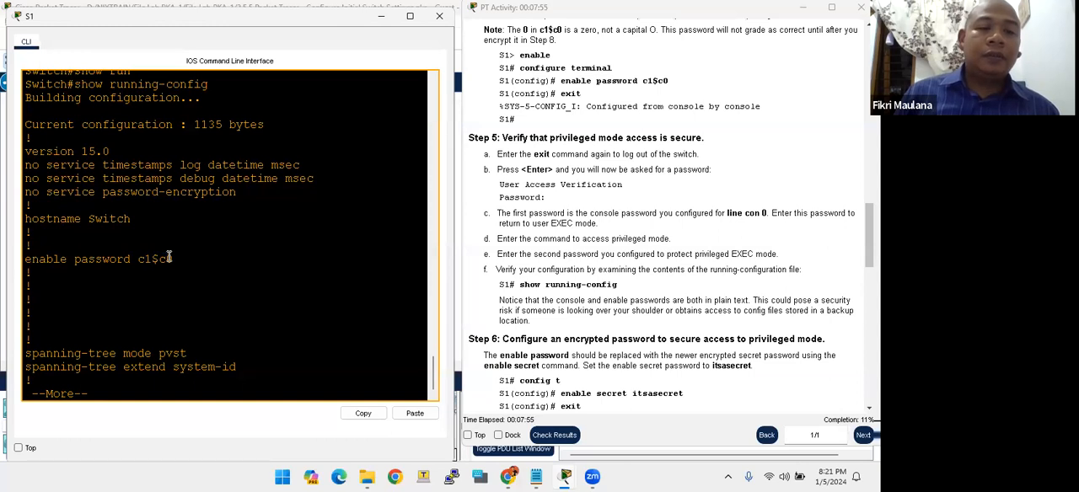
- Page through the rest of the running configuration to its end and examine the password entry under line con 0
{"action": "key", "text": "space"}
{"action": "key", "text": "space"}
{"action": "key", "text": "space"}
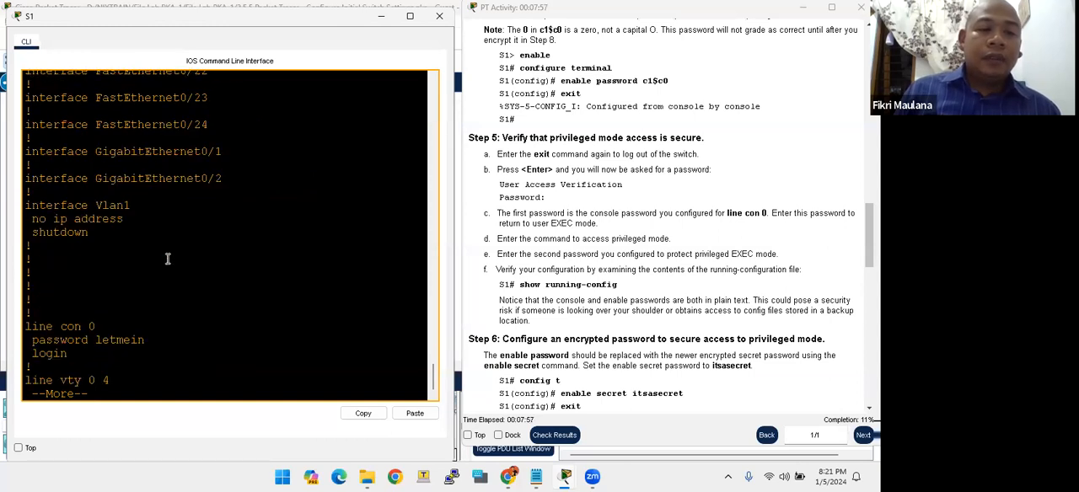
{"action": "left_click_drag", "start_coordinate": [69, 338], "coordinate": [131, 340]}
{"action": "left_click", "coordinate": [89, 341]}
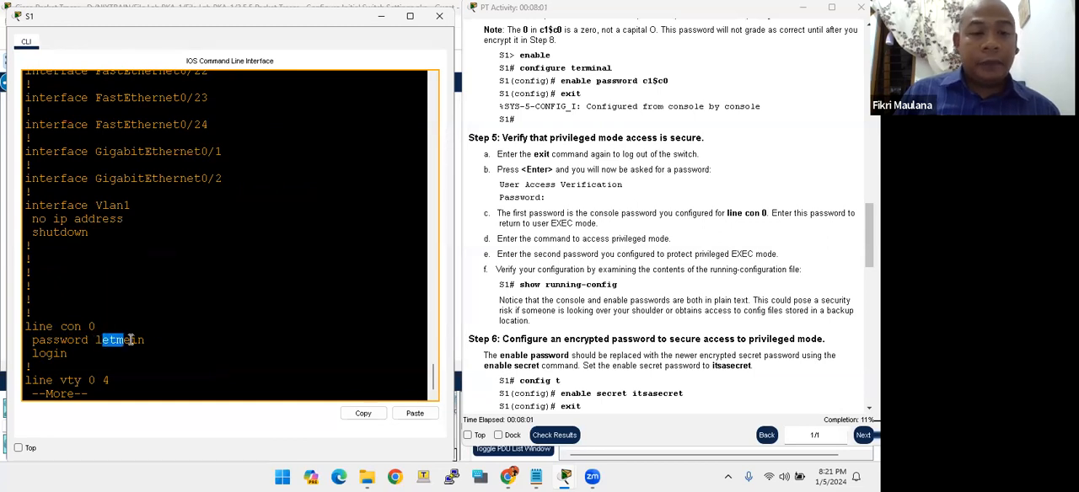
{"action": "key", "text": "space"}
{"action": "left_click", "coordinate": [608, 306]}
{"action": "scroll", "coordinate": [607, 305], "scroll_direction": "down", "scroll_amount": 1}
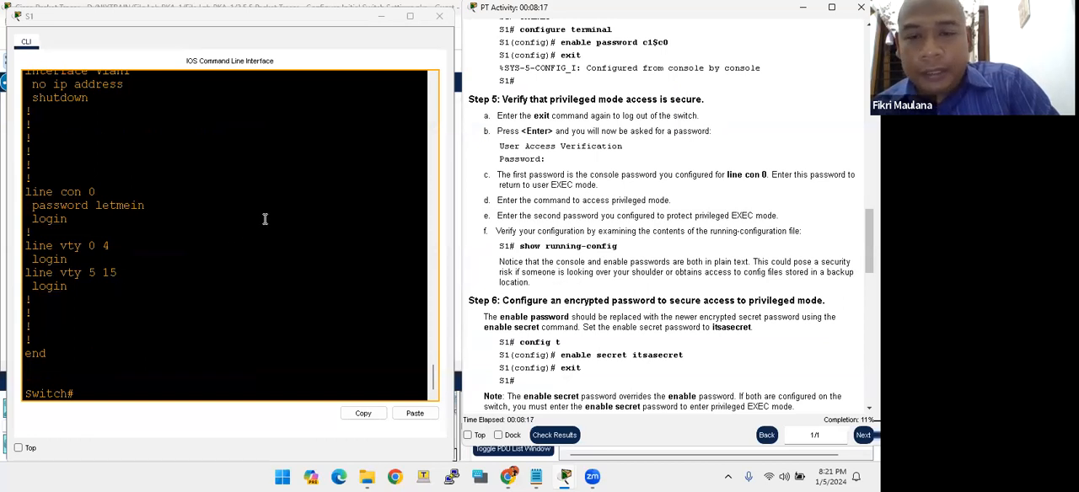
- Compare how the console password and the enable password are stored in the running configuration output
{"action": "left_click_drag", "start_coordinate": [96, 209], "coordinate": [146, 209]}
{"action": "scroll", "coordinate": [132, 212], "scroll_direction": "up", "scroll_amount": 15}
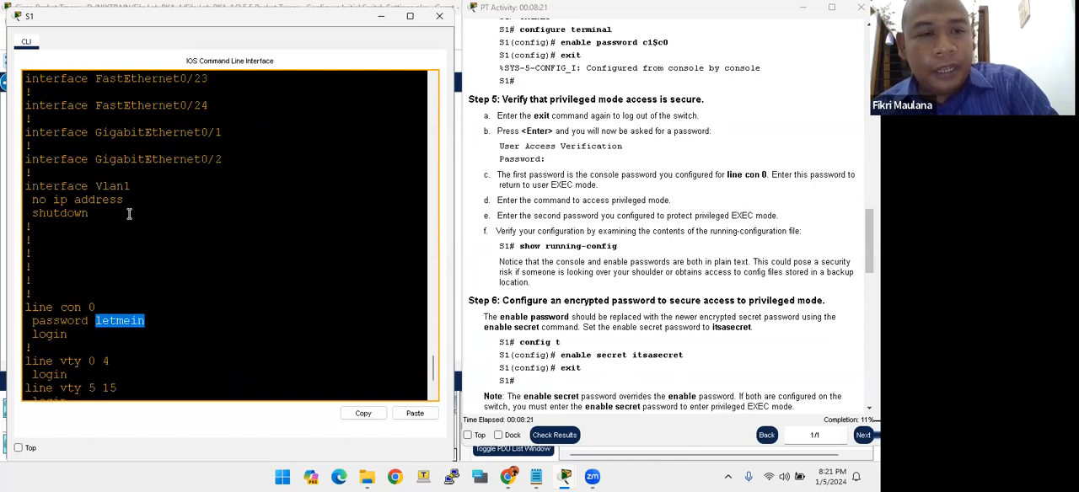
{"action": "scroll", "coordinate": [128, 213], "scroll_direction": "up", "scroll_amount": 4}
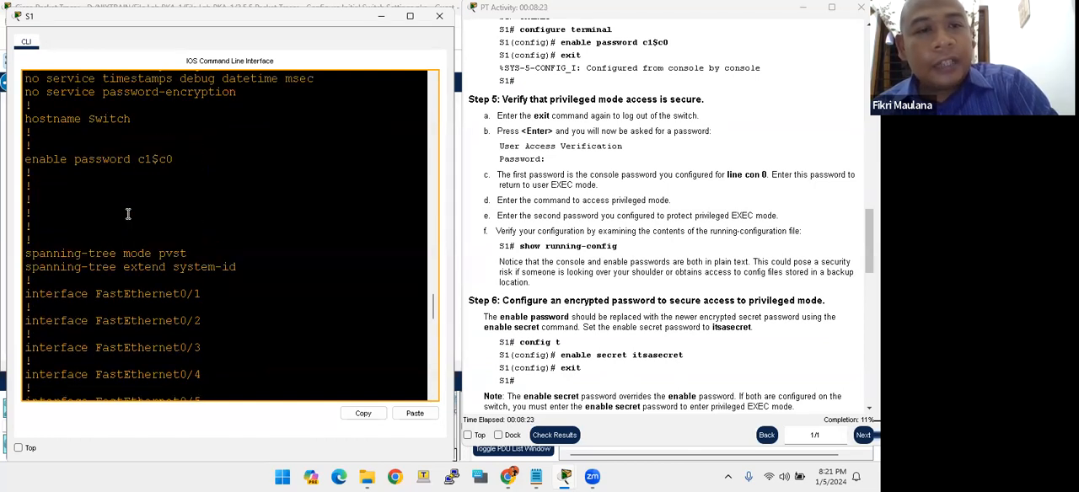
{"action": "left_click_drag", "start_coordinate": [140, 159], "coordinate": [175, 160]}
{"action": "left_click", "coordinate": [153, 159]}
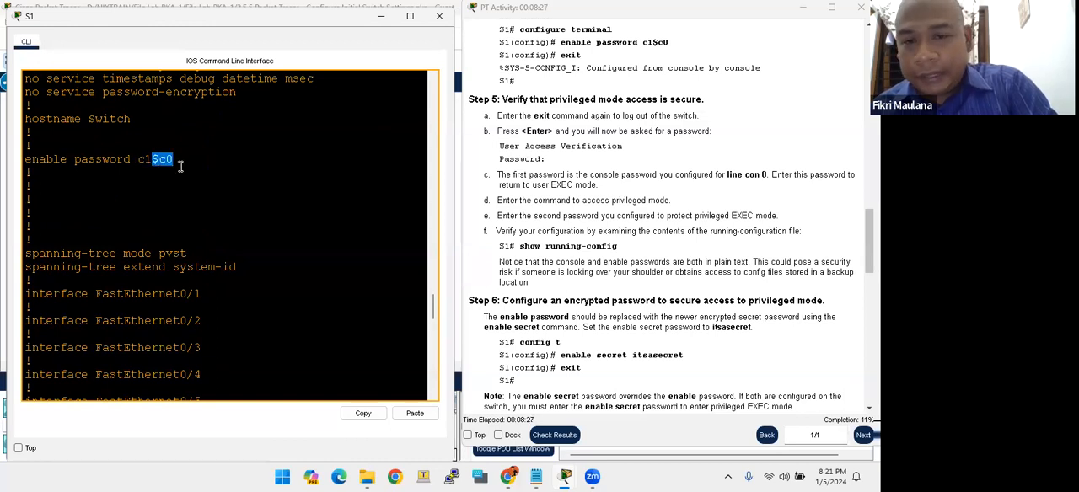
{"action": "left_click", "coordinate": [132, 164]}
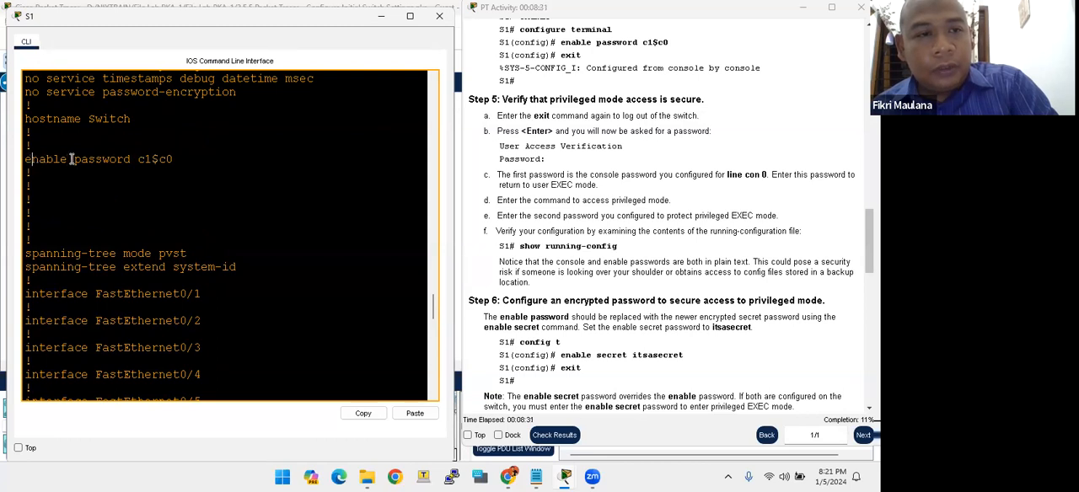
{"action": "left_click_drag", "start_coordinate": [88, 160], "coordinate": [157, 160]}
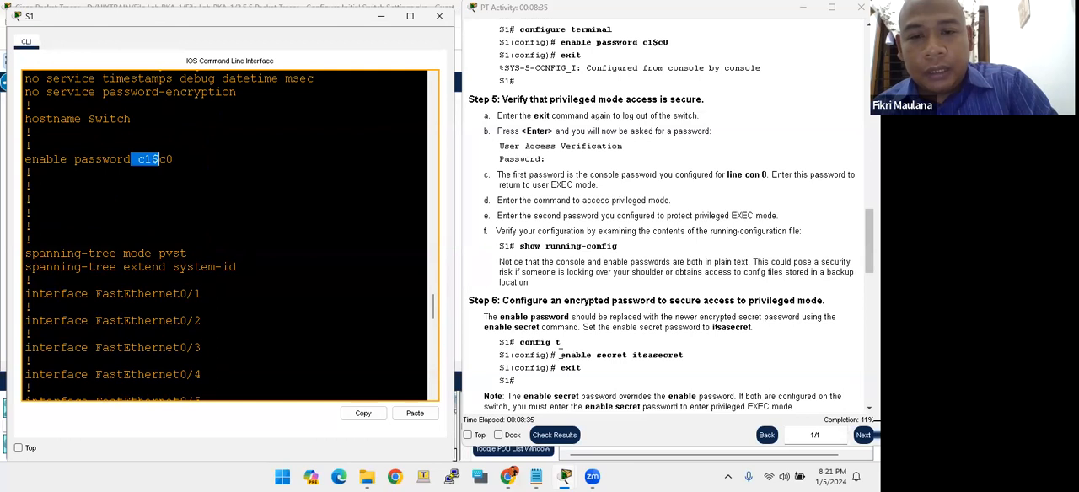
- Read Step 6 of the lab instructions, examining the syntax of the enable secret command and its password argument
{"action": "left_click_drag", "start_coordinate": [560, 354], "coordinate": [570, 351]}
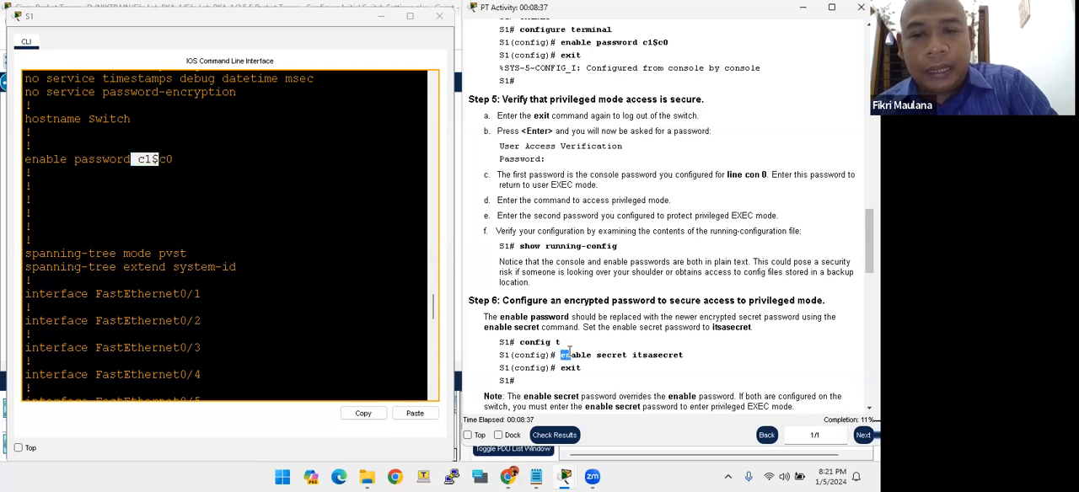
{"action": "scroll", "coordinate": [570, 354], "scroll_direction": "down", "scroll_amount": 1}
{"action": "left_click_drag", "start_coordinate": [592, 317], "coordinate": [632, 318]}
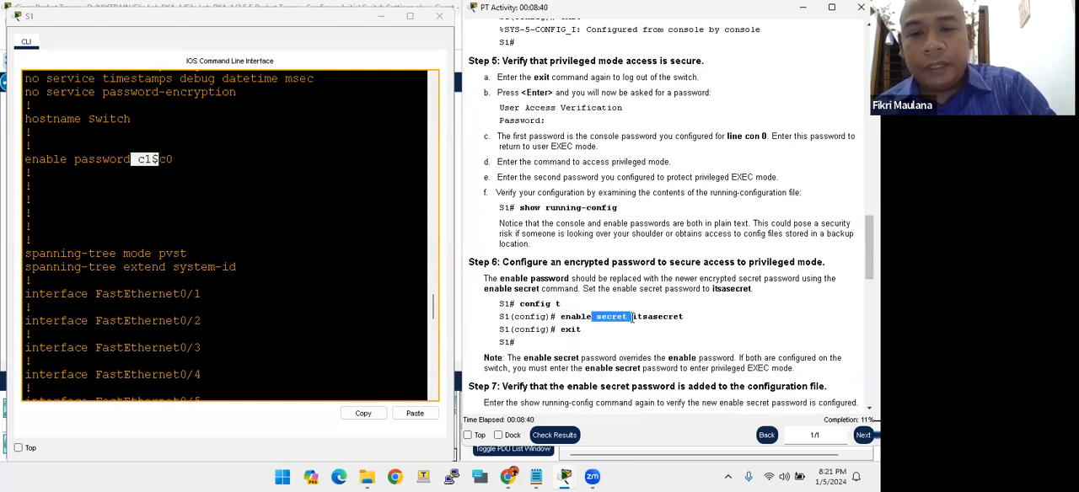
{"action": "left_click", "coordinate": [654, 317]}
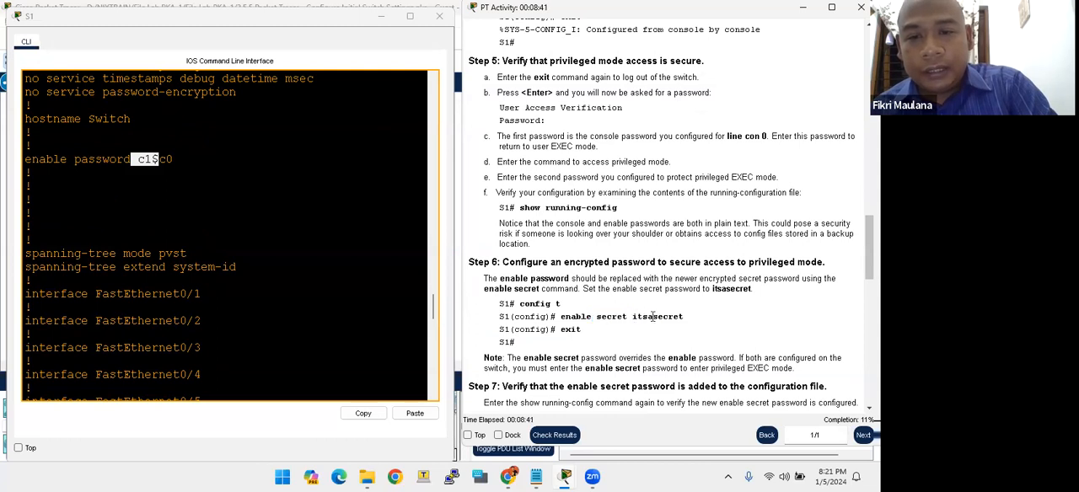
{"action": "left_click_drag", "start_coordinate": [633, 317], "coordinate": [686, 319]}
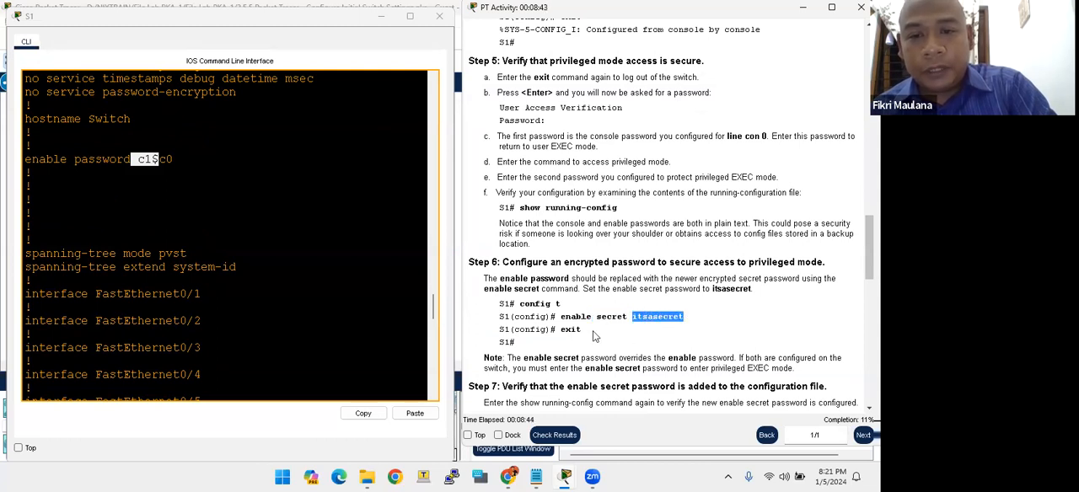
{"action": "left_click_drag", "start_coordinate": [562, 317], "coordinate": [664, 318]}
{"action": "left_click", "coordinate": [636, 318]}
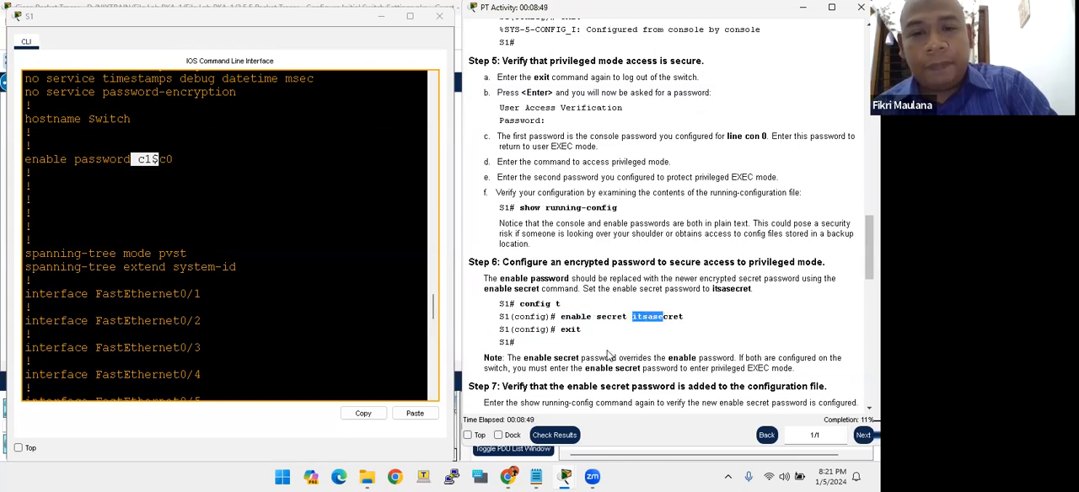
{"action": "scroll", "coordinate": [608, 356], "scroll_direction": "down", "scroll_amount": 1}
- Return to the switch's privileged EXEC prompt and enter global configuration mode with configure terminal
{"action": "left_click", "coordinate": [211, 283]}
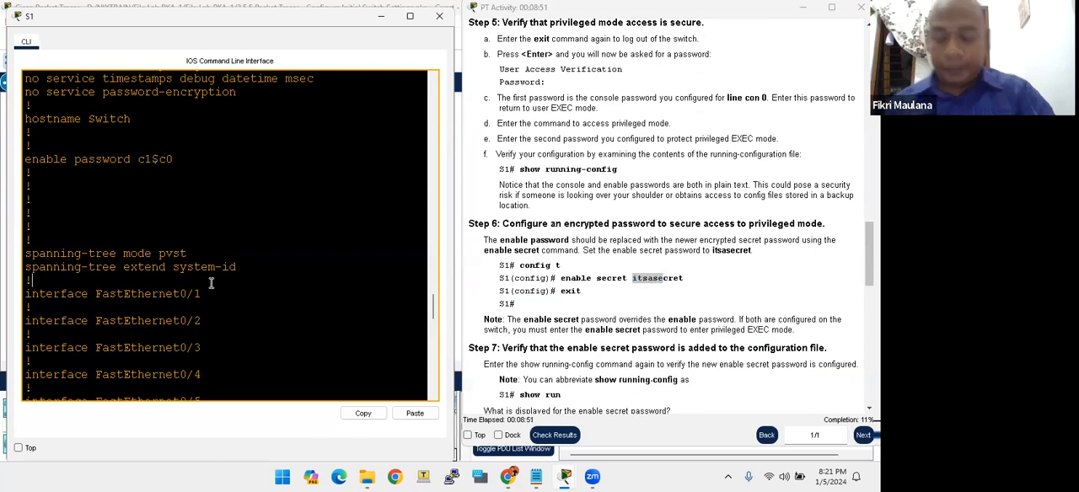
{"action": "key", "text": "Return"}
{"action": "key", "text": "Return"}
{"action": "key", "text": "Return"}
{"action": "key", "text": "Return"}
{"action": "type", "text": "conf"}
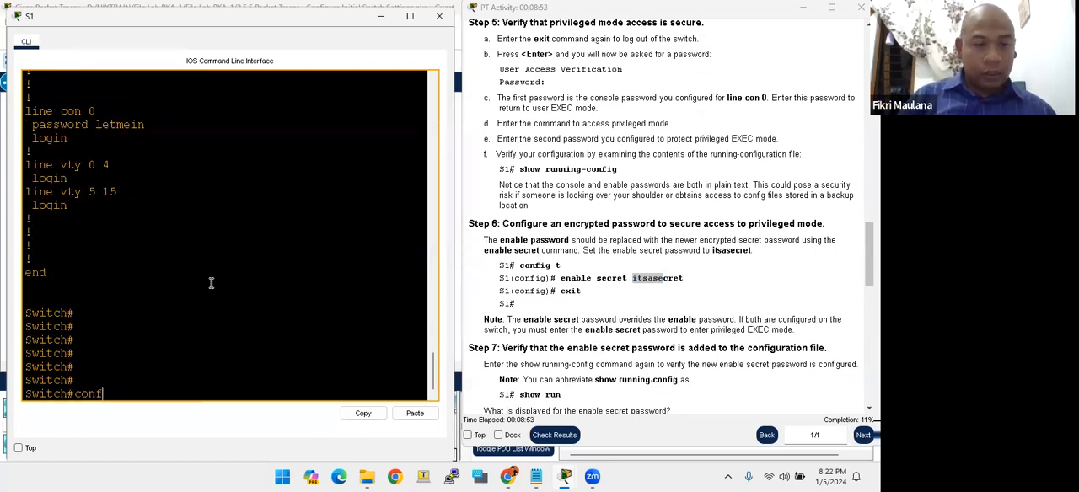
{"action": "type", "text": "igur"}
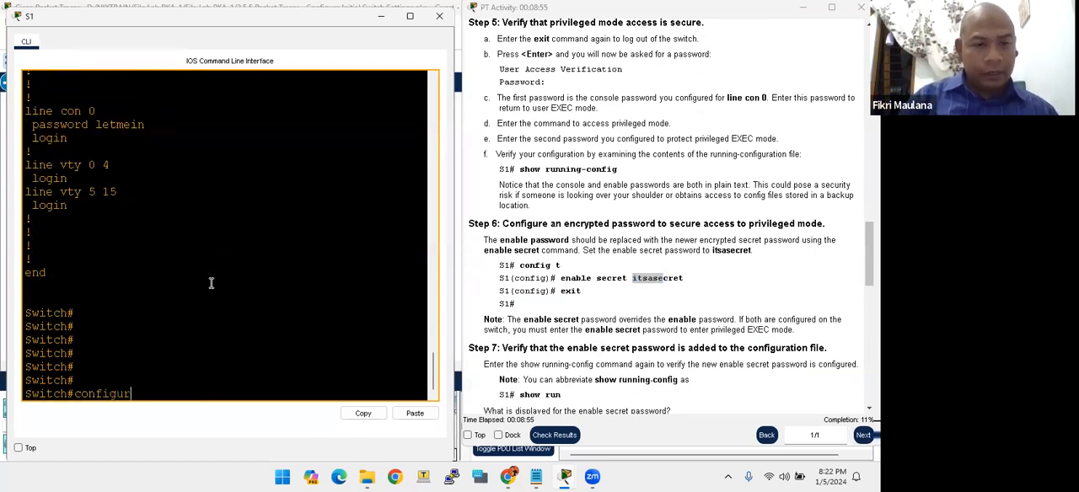
{"action": "type", "text": "e ter"}
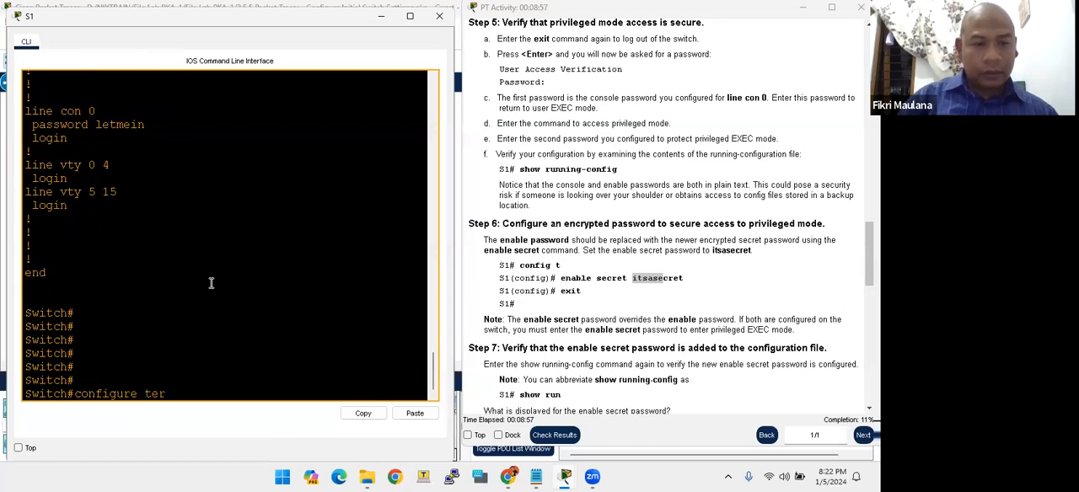
{"action": "type", "text": "minal"}
{"action": "key", "text": "Return"}
{"action": "key", "text": "Return"}
{"action": "key", "text": "Return"}
{"action": "key", "text": "Return"}
{"action": "key", "text": "Return"}
{"action": "key", "text": "Return"}
{"action": "key", "text": "Return"}
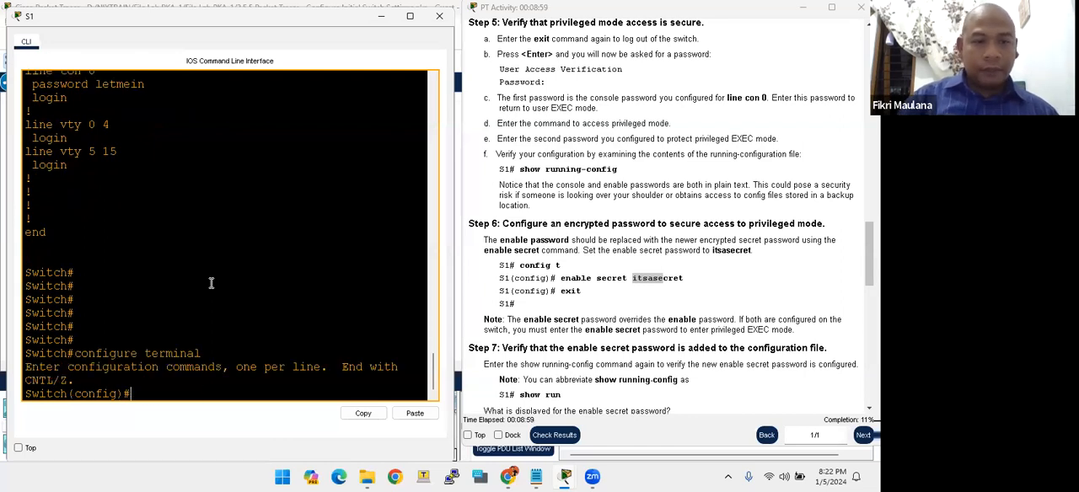
{"action": "key", "text": "Return"}
- Set the enable secret password given in Step 6 with the enable secret command, and exit global configuration mode
{"action": "type", "text": "enable secrre"}
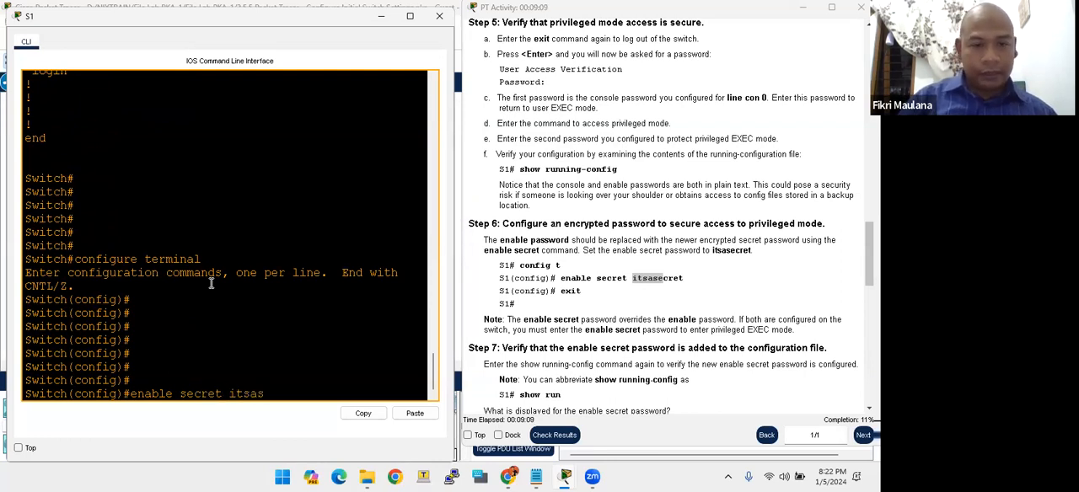
{"action": "type", "text": "t itsasecret"}
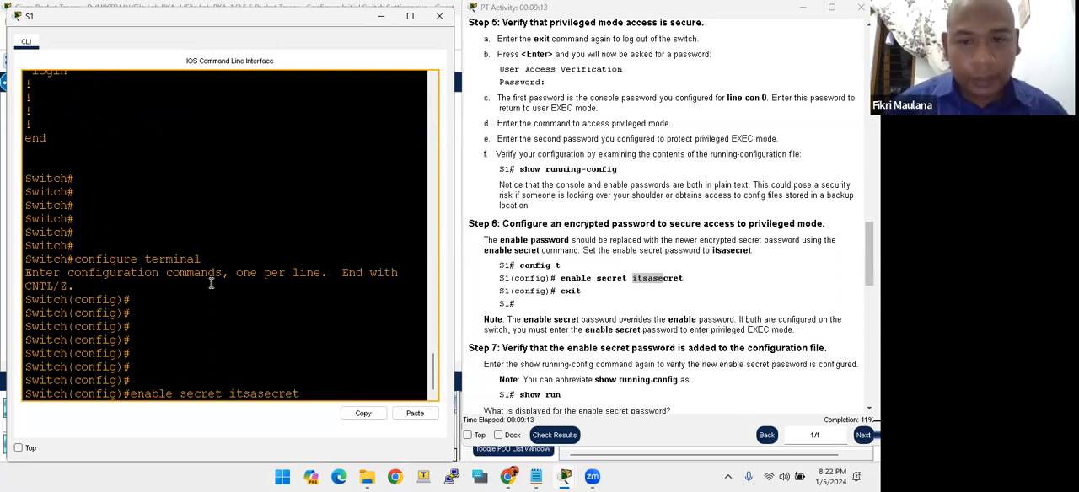
{"action": "key", "text": "Return"}
{"action": "type", "text": "exit"}
{"action": "key", "text": "Return"}
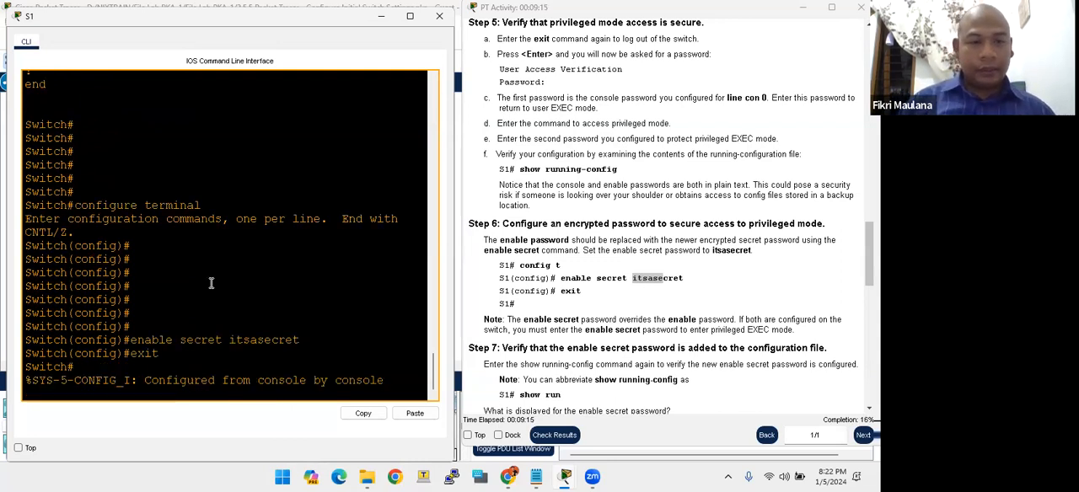
- Display the switch's running configuration again with show running-config
{"action": "key", "text": "Return"}
{"action": "key", "text": "Return"}
{"action": "key", "text": "Return"}
{"action": "key", "text": "Return"}
{"action": "key", "text": "Return"}
{"action": "key", "text": "Return"}
{"action": "type", "text": "show run"}
{"action": "key", "text": "Tab"}
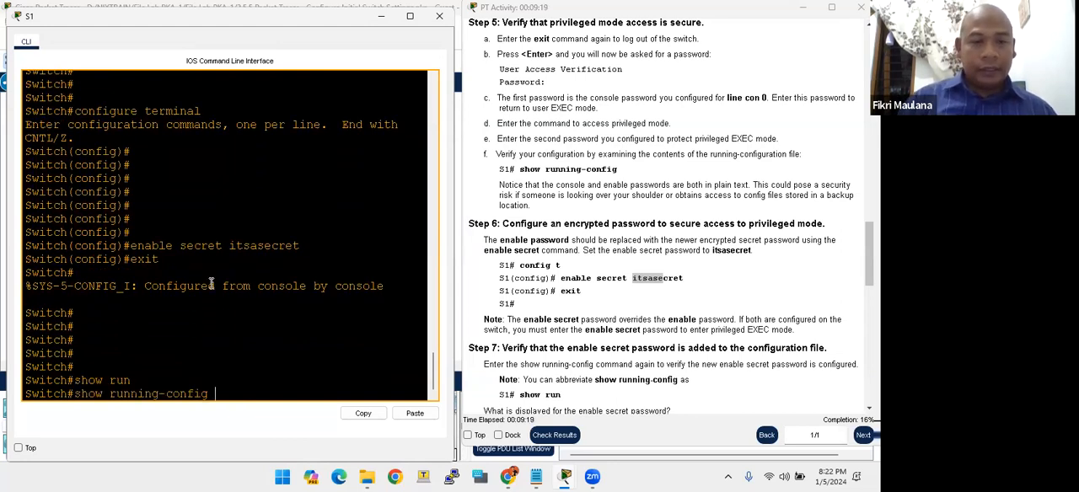
{"action": "key", "text": "Return"}
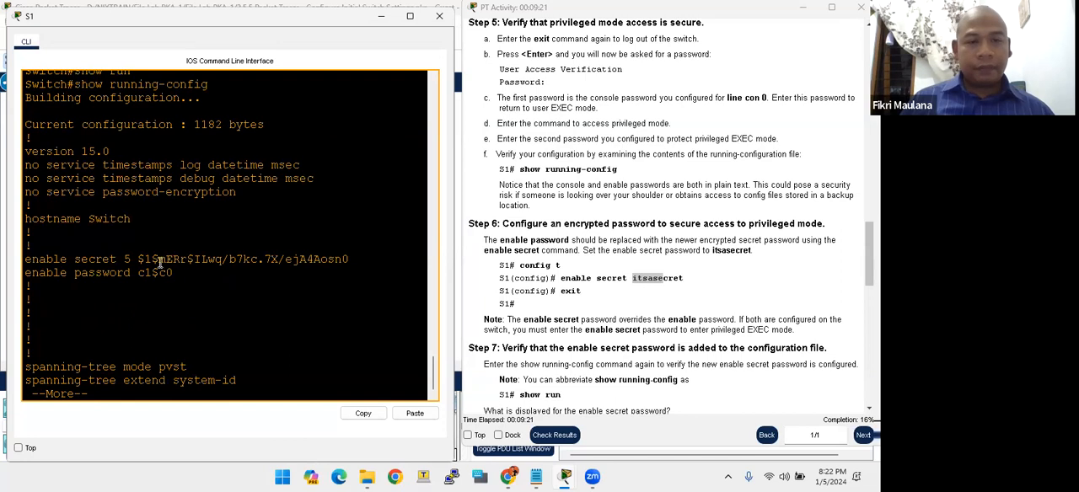
- Examine how the enable secret is stored in the running configuration and look back at the commands above it
{"action": "left_click_drag", "start_coordinate": [139, 259], "coordinate": [141, 258]}
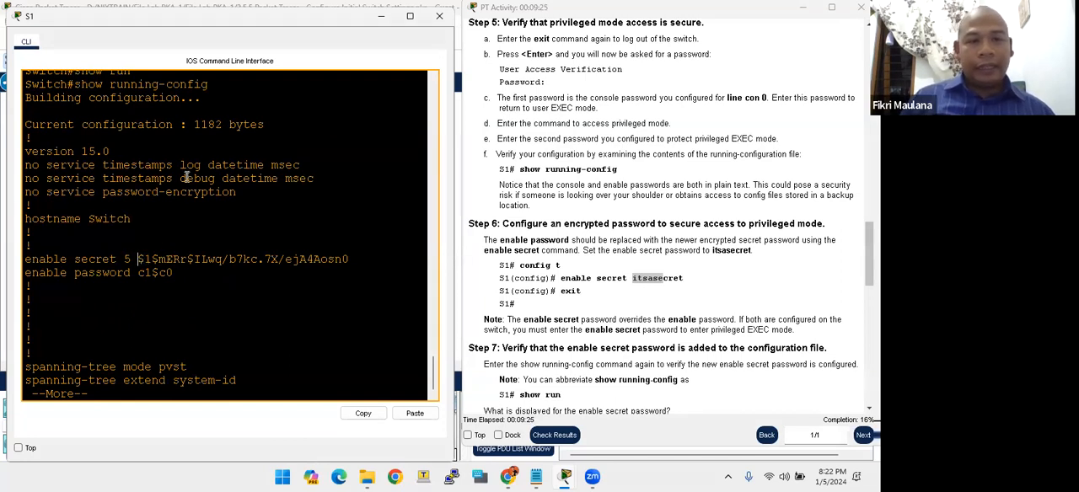
{"action": "scroll", "coordinate": [181, 169], "scroll_direction": "up", "scroll_amount": 3}
{"action": "scroll", "coordinate": [181, 156], "scroll_direction": "up", "scroll_amount": 3}
{"action": "left_click_drag", "start_coordinate": [230, 166], "coordinate": [299, 166]}
{"action": "scroll", "coordinate": [236, 240], "scroll_direction": "down", "scroll_amount": 4}
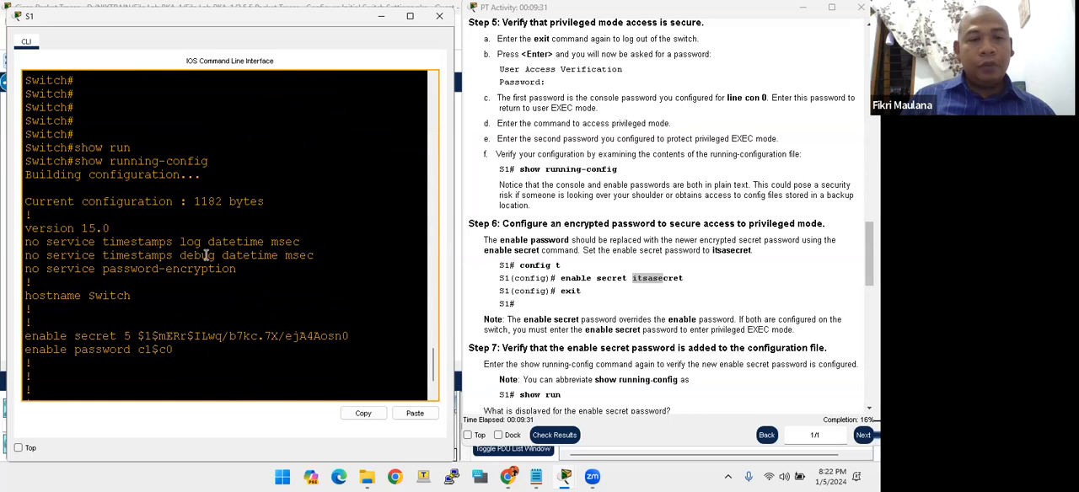
{"action": "scroll", "coordinate": [173, 274], "scroll_direction": "down", "scroll_amount": 2}
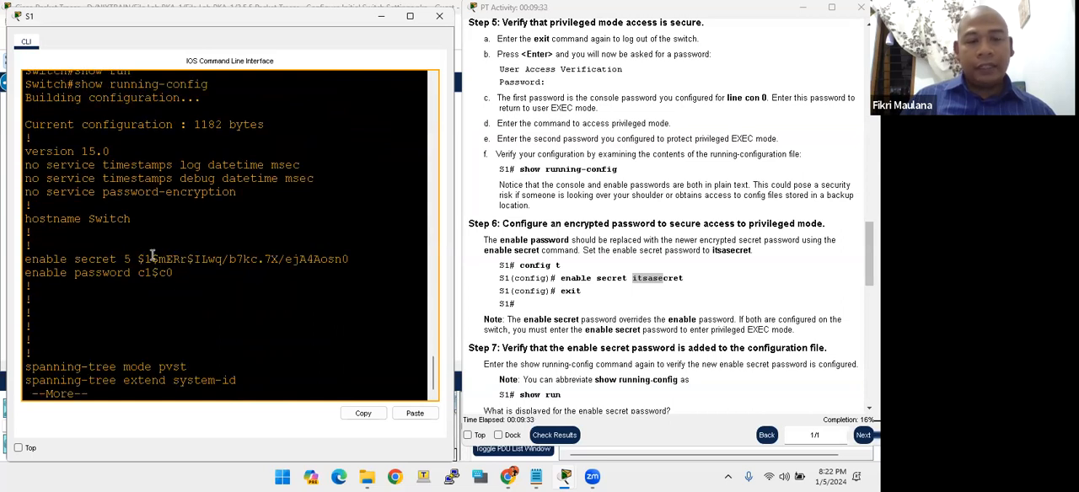
{"action": "left_click_drag", "start_coordinate": [141, 259], "coordinate": [349, 262]}
{"action": "left_click", "coordinate": [392, 294]}
- Read the Step 6 note and Step 7, and compare the enable password and enable secret lines in the running configuration
{"action": "left_click", "coordinate": [561, 294]}
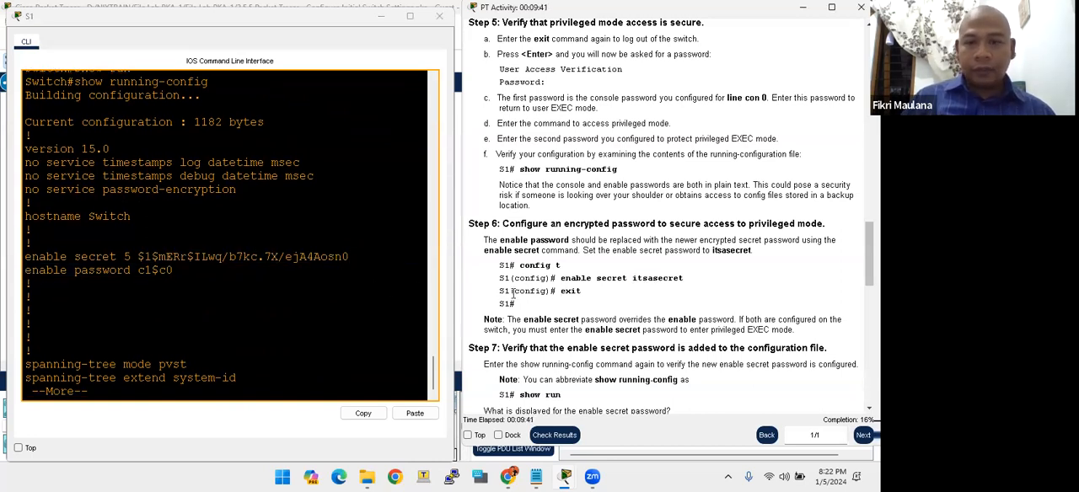
{"action": "scroll", "coordinate": [516, 294], "scroll_direction": "down", "scroll_amount": 1}
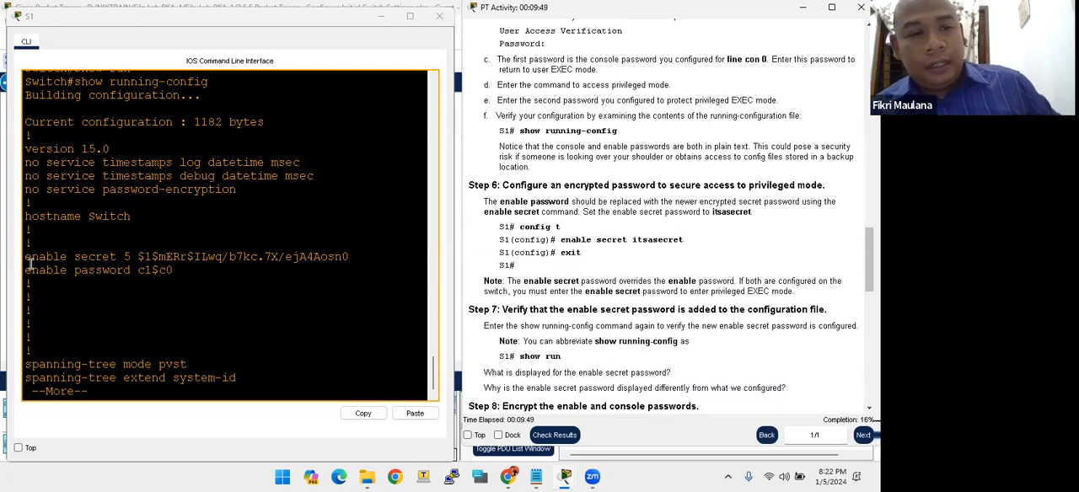
{"action": "left_click_drag", "start_coordinate": [26, 270], "coordinate": [173, 272]}
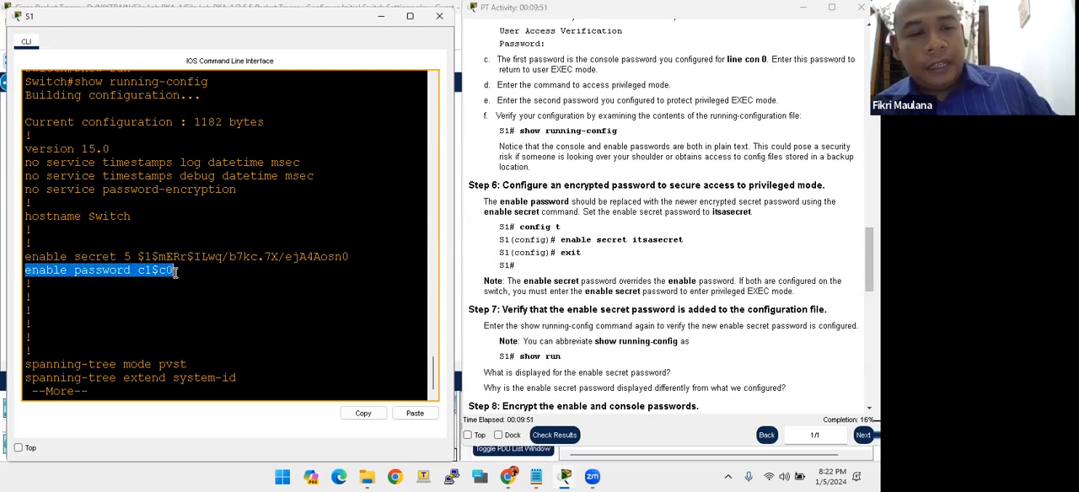
{"action": "left_click", "coordinate": [116, 272]}
{"action": "left_click_drag", "start_coordinate": [27, 258], "coordinate": [135, 262]}
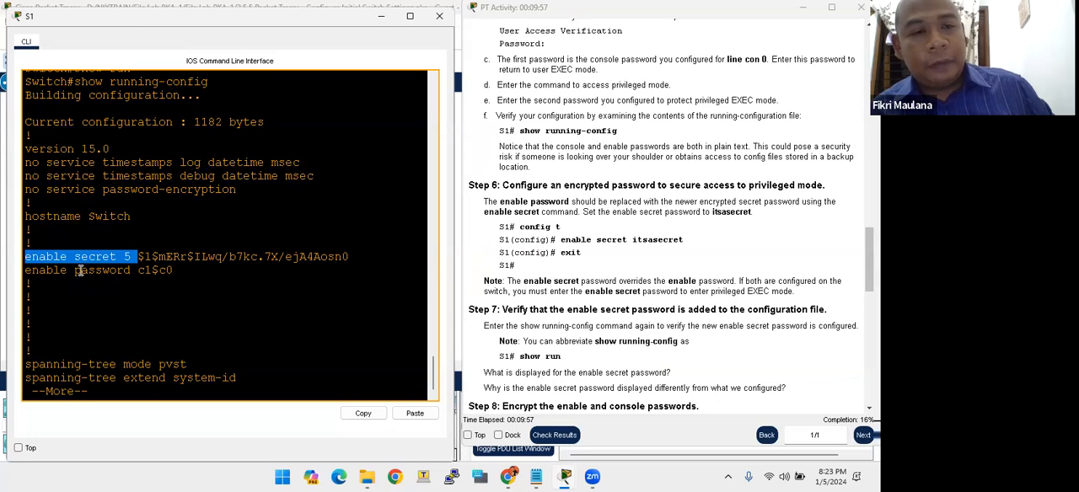
{"action": "left_click_drag", "start_coordinate": [137, 271], "coordinate": [178, 274]}
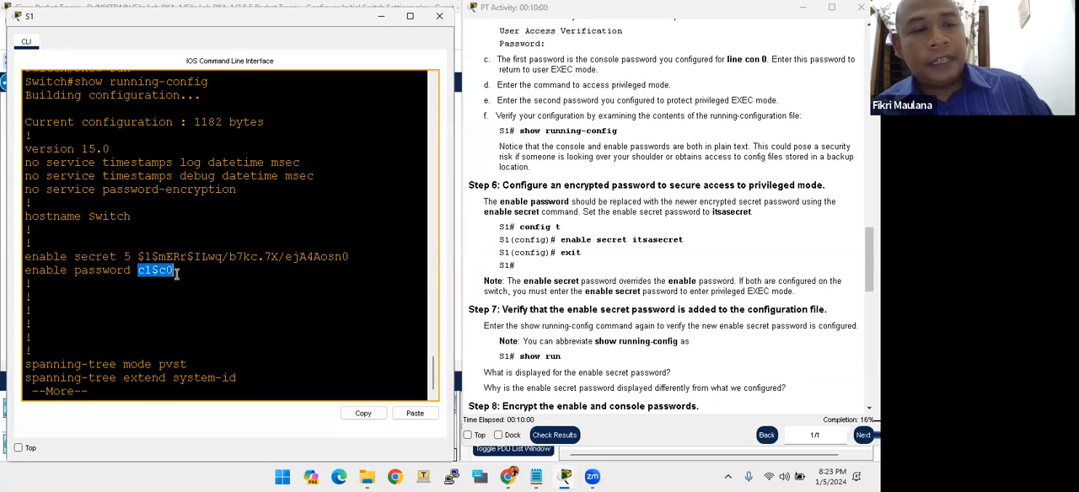
{"action": "left_click_drag", "start_coordinate": [171, 272], "coordinate": [150, 259]}
{"action": "left_click", "coordinate": [142, 278]}
- Review the enable secret command entered earlier in the console, read Steps 7 and 8, and return to the configuration output
{"action": "scroll", "coordinate": [150, 259], "scroll_direction": "up", "scroll_amount": 1}
{"action": "scroll", "coordinate": [150, 259], "scroll_direction": "up", "scroll_amount": 6}
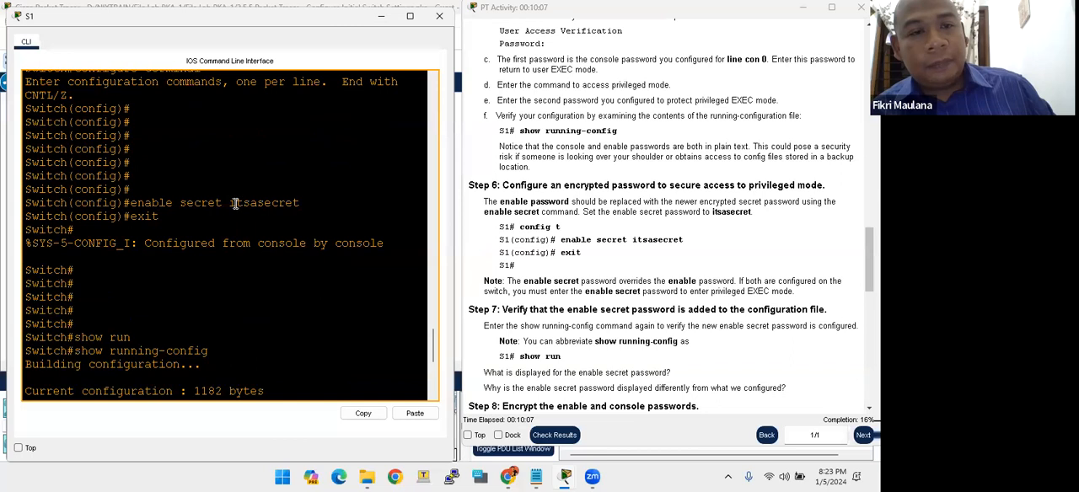
{"action": "left_click_drag", "start_coordinate": [229, 203], "coordinate": [300, 203]}
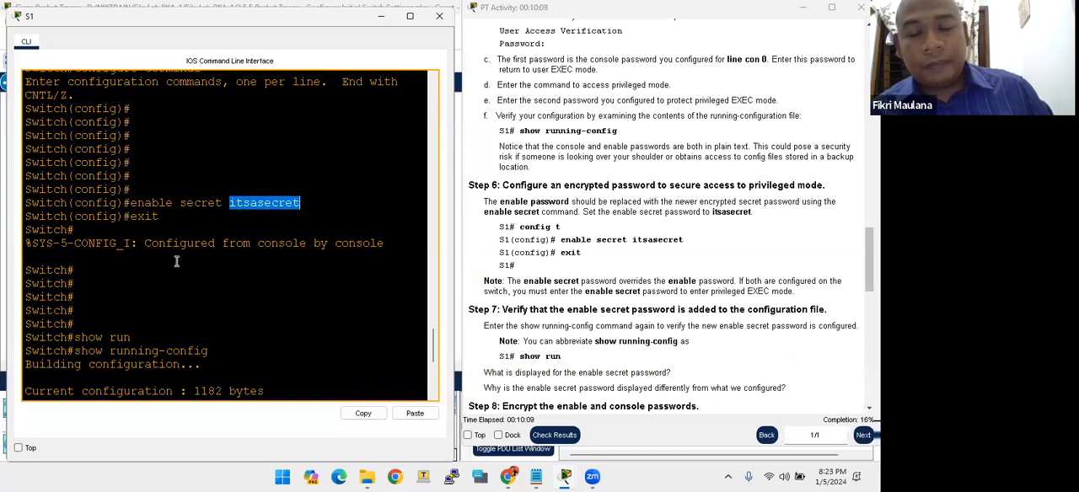
{"action": "scroll", "coordinate": [518, 299], "scroll_direction": "down", "scroll_amount": 2}
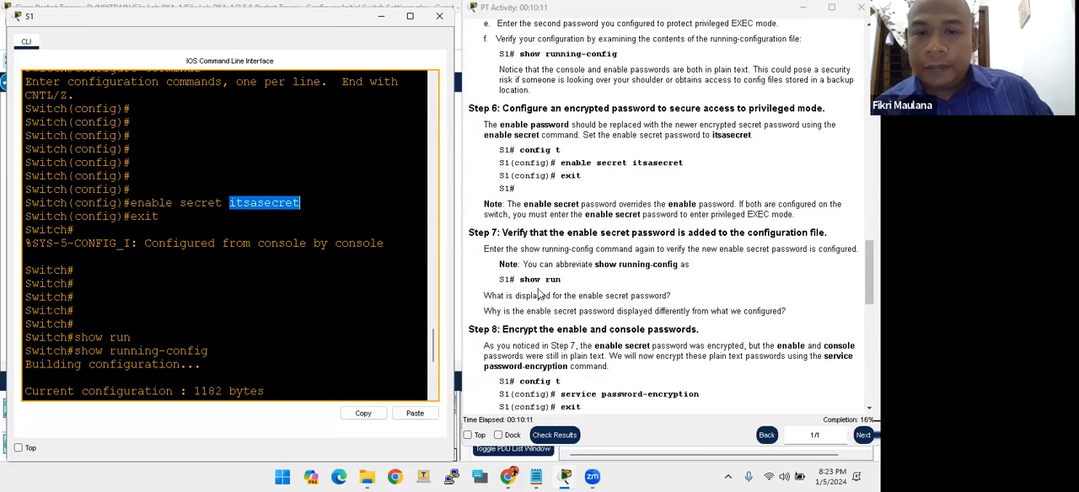
{"action": "scroll", "coordinate": [540, 293], "scroll_direction": "down", "scroll_amount": 1}
{"action": "left_click", "coordinate": [145, 294]}
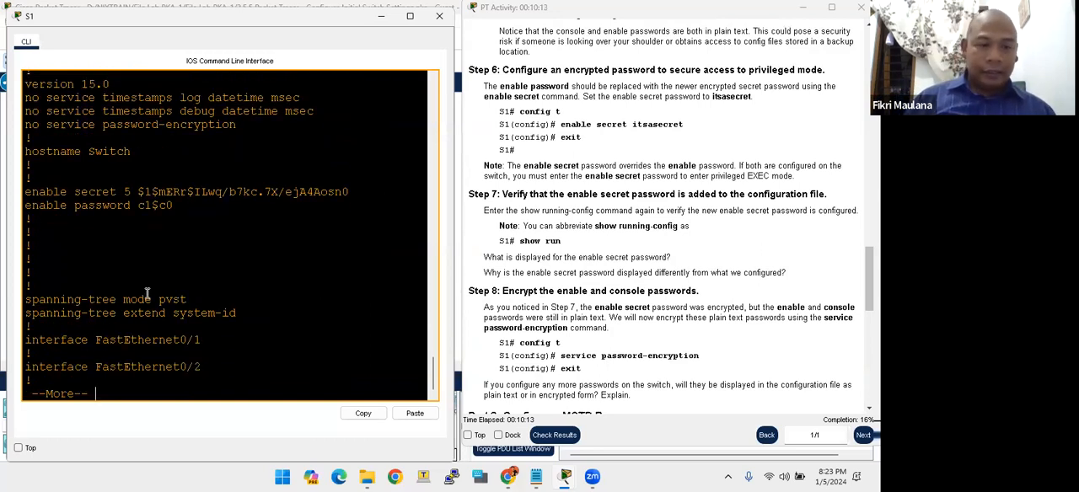
- Page through the rest of the running configuration and exit the switch's console session
{"action": "key", "text": "space"}
{"action": "key", "text": "space"}
{"action": "key", "text": "space"}
{"action": "type", "text": "exit"}
{"action": "key", "text": "Return"}
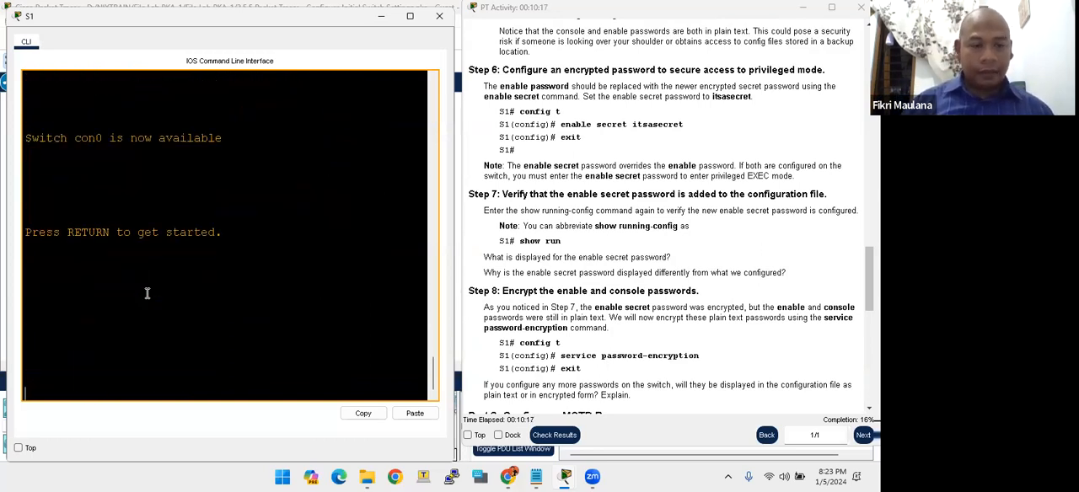
- Start a new console session on the switch and log in with the console password
{"action": "key", "text": "Return"}
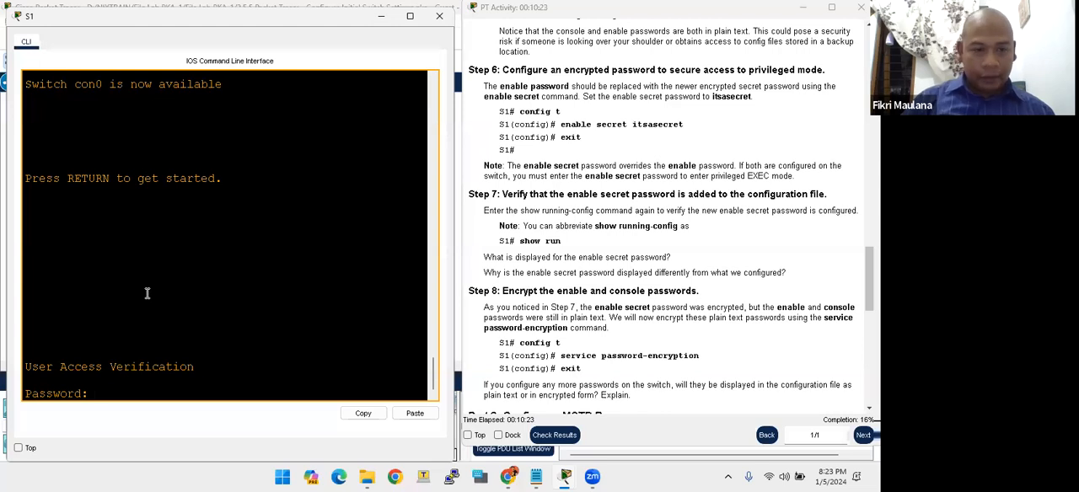
{"action": "key", "text": "Return"}
{"action": "key", "text": "Return"}
{"action": "key", "text": "Return"}
{"action": "key", "text": "Return"}
{"action": "key", "text": "Return"}
{"action": "key", "text": "Return"}
{"action": "key", "text": "Return"}
{"action": "key", "text": "Return"}
{"action": "key", "text": "Return"}
{"action": "key", "text": "Return"}
{"action": "key", "text": "Return"}
{"action": "key", "text": "Return"}
{"action": "key", "text": "Return"}
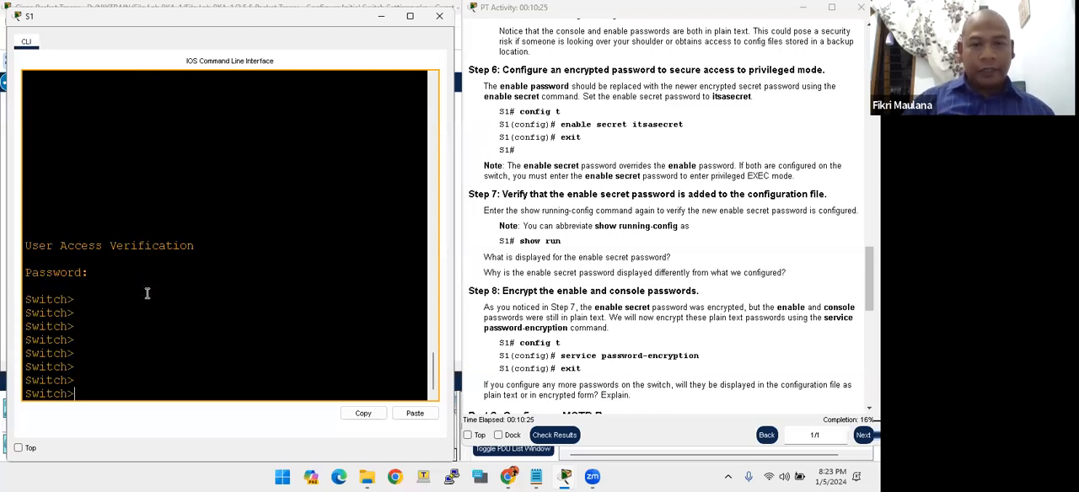
- Try to enter privileged EXEC mode with enable, submitting a password at each prompt
{"action": "type", "text": "enab"}
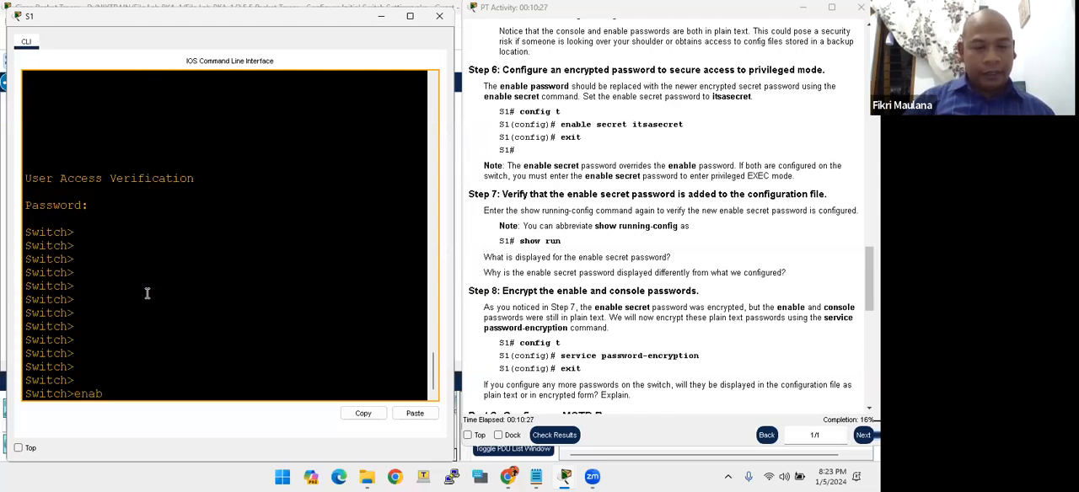
{"action": "type", "text": "le"}
{"action": "key", "text": "Return"}
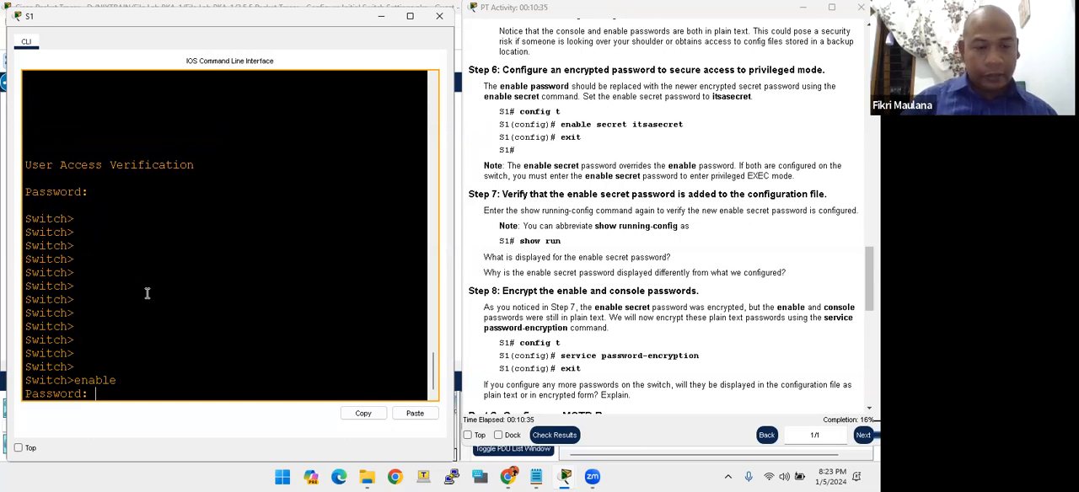
{"action": "key", "text": "Return"}
{"action": "key", "text": "Return"}
{"action": "key", "text": "Return"}
{"action": "key", "text": "Return"}
- Enter privileged EXEC mode with enable, supplying the enable secret password
{"action": "key", "text": "Return"}
{"action": "type", "text": "ena"}
{"action": "key", "text": "Return"}
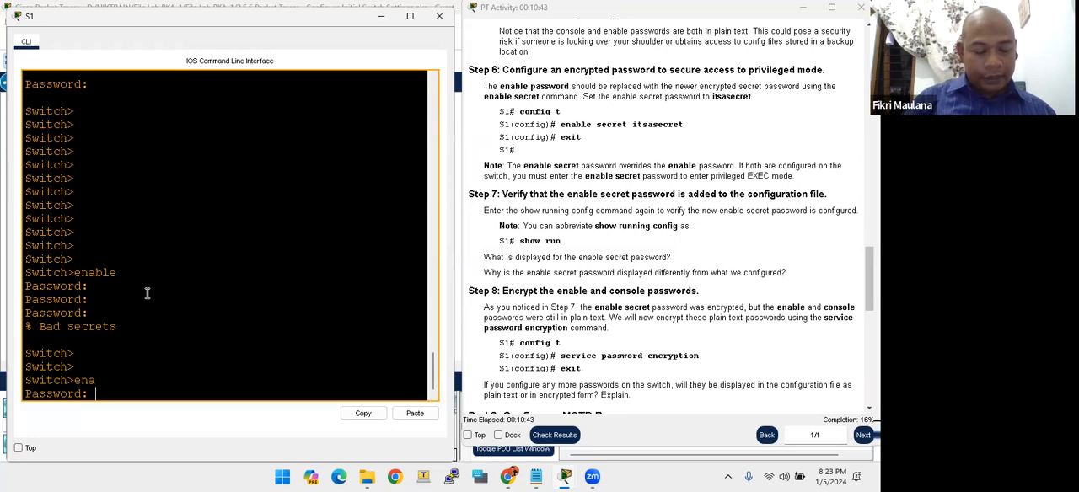
{"action": "key", "text": "Return"}
{"action": "key", "text": "Return"}
{"action": "key", "text": "Return"}
{"action": "key", "text": "Return"}
{"action": "key", "text": "Return"}
{"action": "key", "text": "Return"}
{"action": "key", "text": "Return"}
{"action": "key", "text": "Return"}
{"action": "key", "text": "Return"}
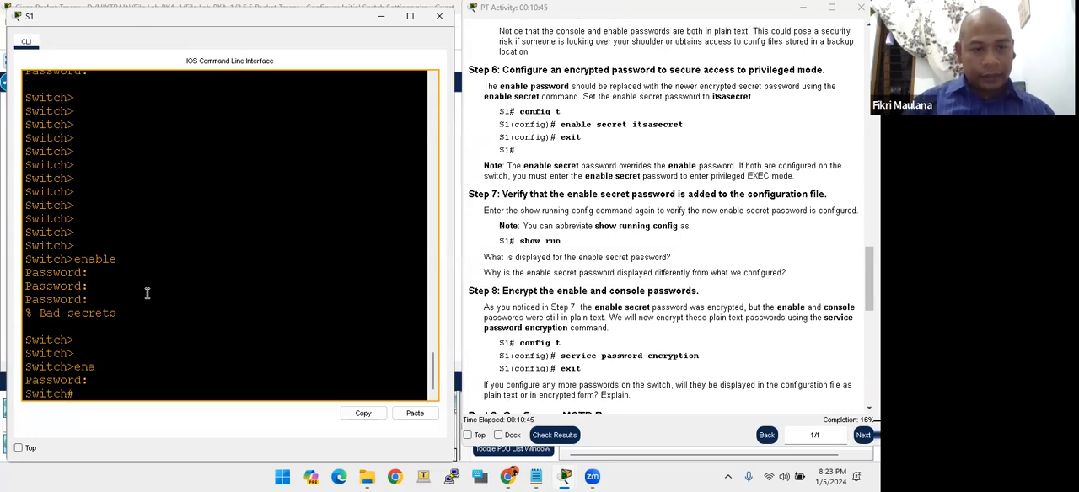
{"action": "key", "text": "Return"}
{"action": "key", "text": "Return"}
{"action": "key", "text": "Return"}
{"action": "key", "text": "Return"}
{"action": "key", "text": "Return"}
{"action": "key", "text": "Return"}
{"action": "key", "text": "Return"}
{"action": "key", "text": "Return"}
{"action": "key", "text": "Return"}
{"action": "key", "text": "Return"}
{"action": "key", "text": "Return"}
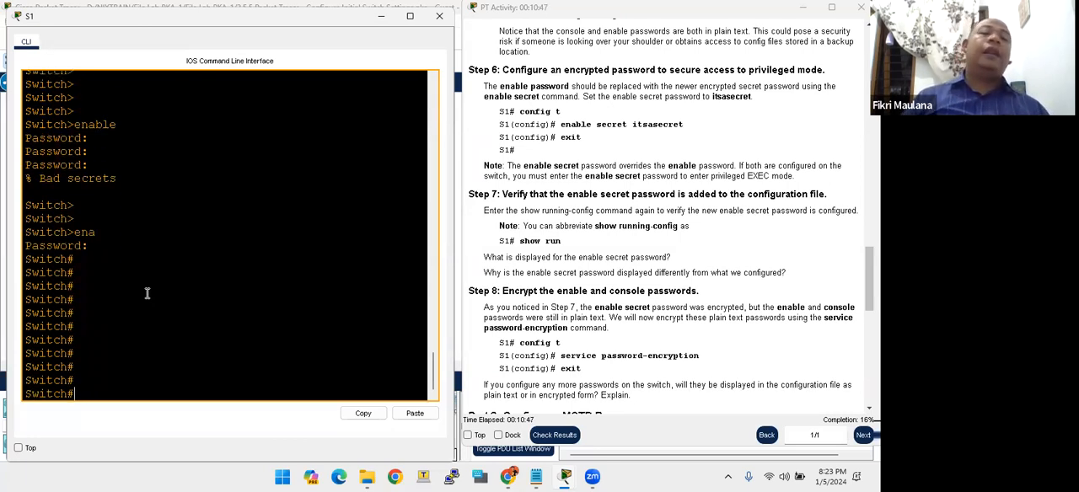
{"action": "key", "text": "Return"}
{"action": "key", "text": "Return"}
{"action": "key", "text": "Return"}
{"action": "key", "text": "Return"}
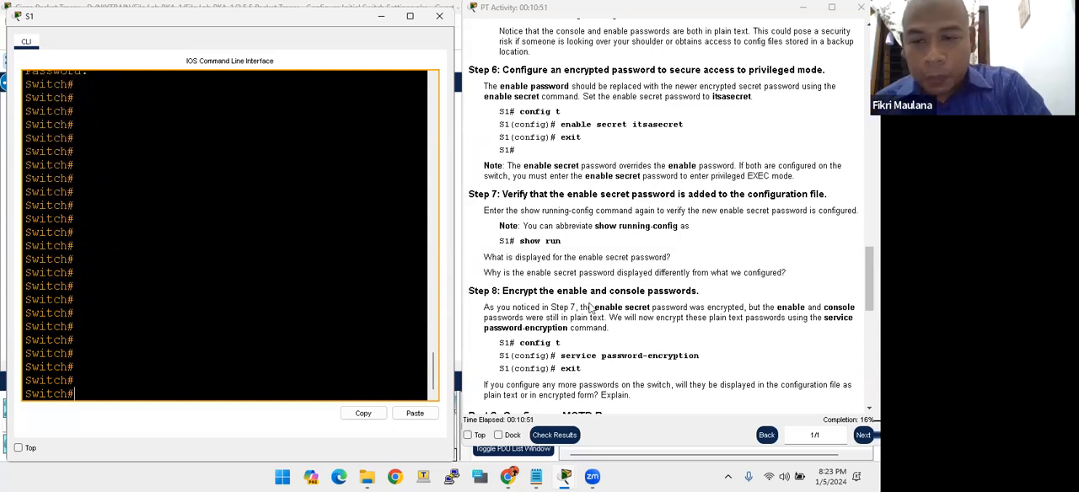
- Read the lab's Step 8 on encrypting the enable and console passwords
{"action": "scroll", "coordinate": [596, 338], "scroll_direction": "down", "scroll_amount": 1}
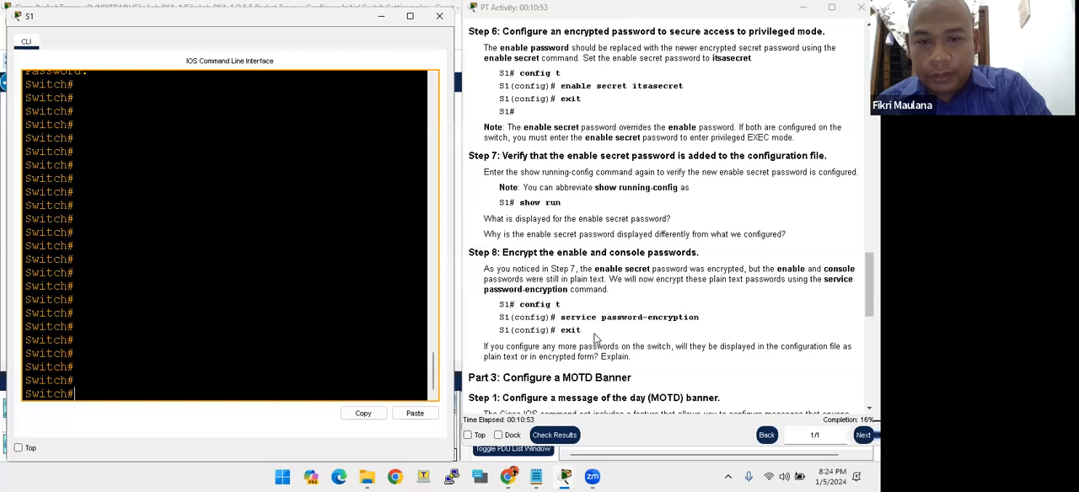
{"action": "left_click", "coordinate": [510, 265]}
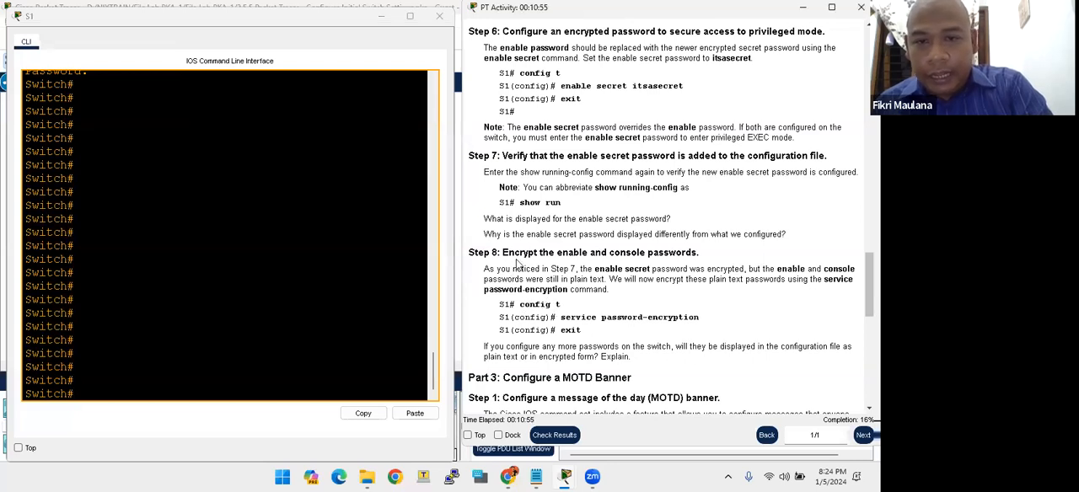
{"action": "left_click_drag", "start_coordinate": [534, 253], "coordinate": [648, 251]}
{"action": "left_click", "coordinate": [578, 250]}
- Display the running configuration with show running-config and check how the password under line con 0 is stored
{"action": "left_click", "coordinate": [236, 289]}
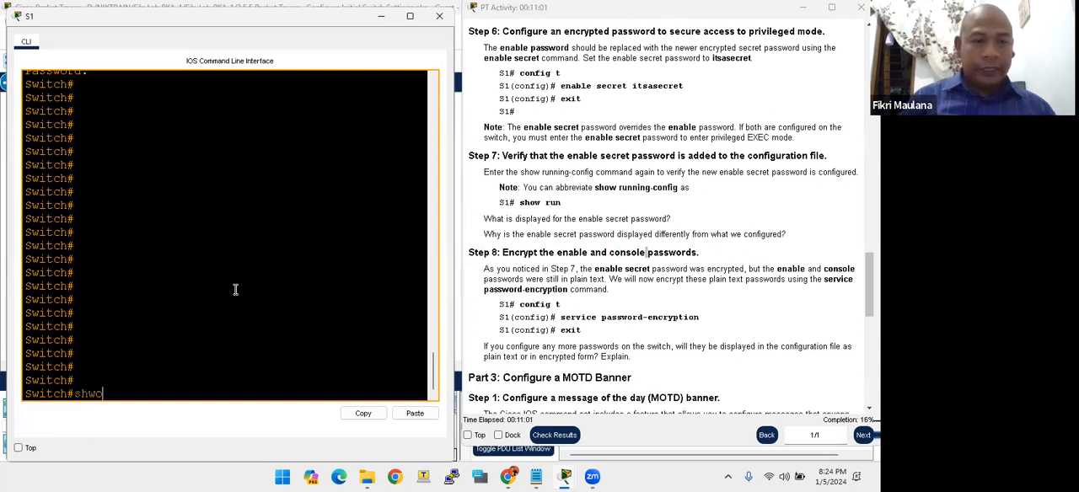
{"action": "type", "text": "un"}
{"action": "key", "text": "Tab"}
{"action": "key", "text": "Return"}
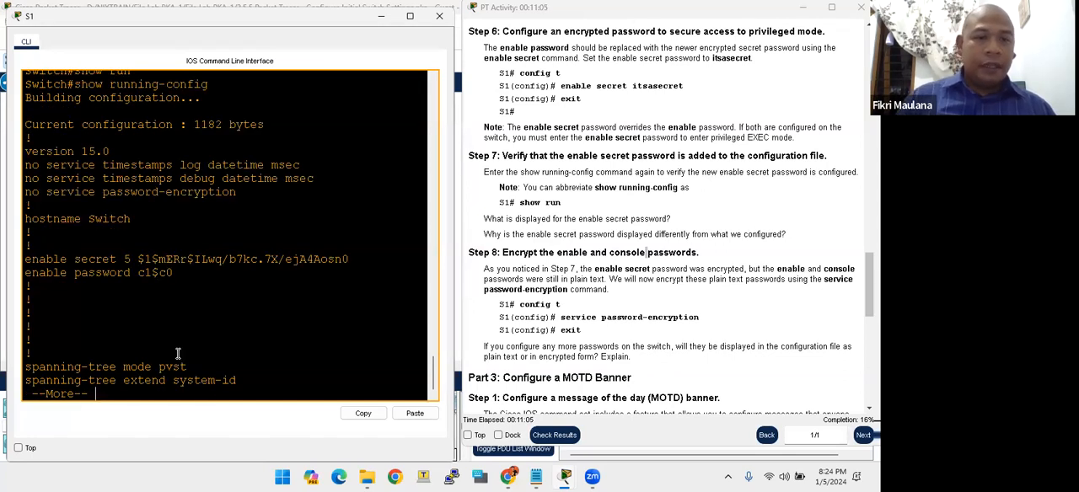
{"action": "key", "text": "space"}
{"action": "key", "text": "space"}
{"action": "key", "text": "space"}
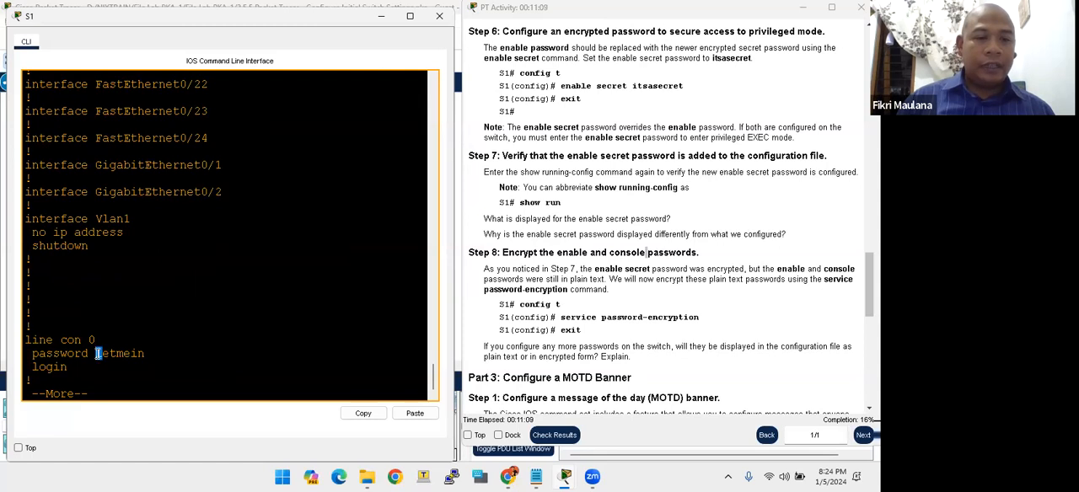
{"action": "left_click_drag", "start_coordinate": [96, 353], "coordinate": [146, 359]}
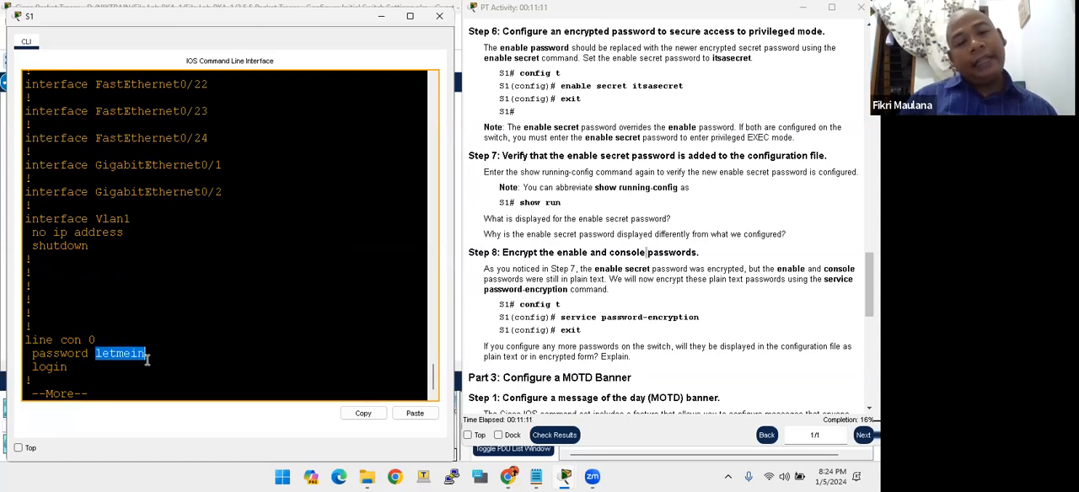
{"action": "left_click", "coordinate": [145, 359]}
- Check how the enable password is stored in the running configuration and compare it with Step 8
{"action": "scroll", "coordinate": [143, 359], "scroll_direction": "up", "scroll_amount": 11}
{"action": "scroll", "coordinate": [143, 359], "scroll_direction": "up", "scroll_amount": 10}
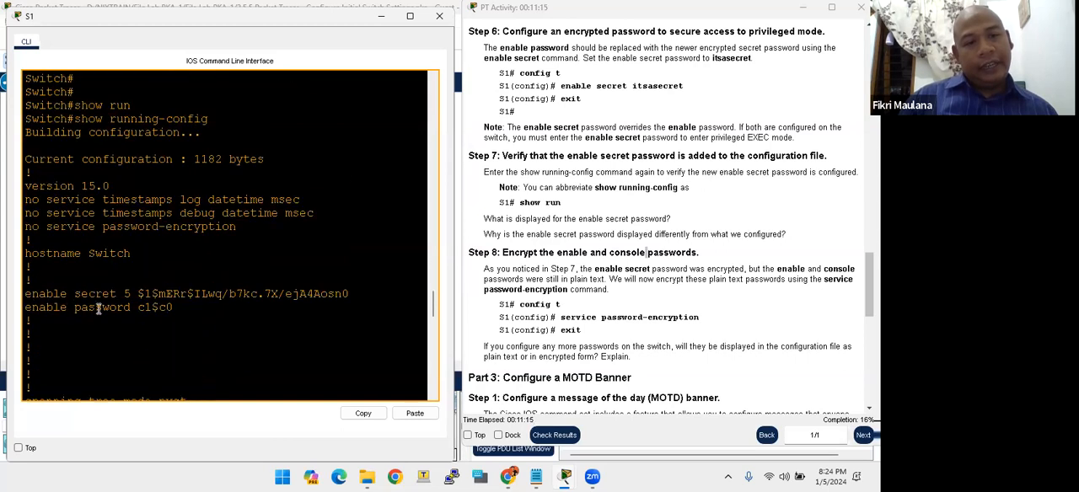
{"action": "left_click_drag", "start_coordinate": [138, 308], "coordinate": [177, 309]}
{"action": "left_click", "coordinate": [174, 309]}
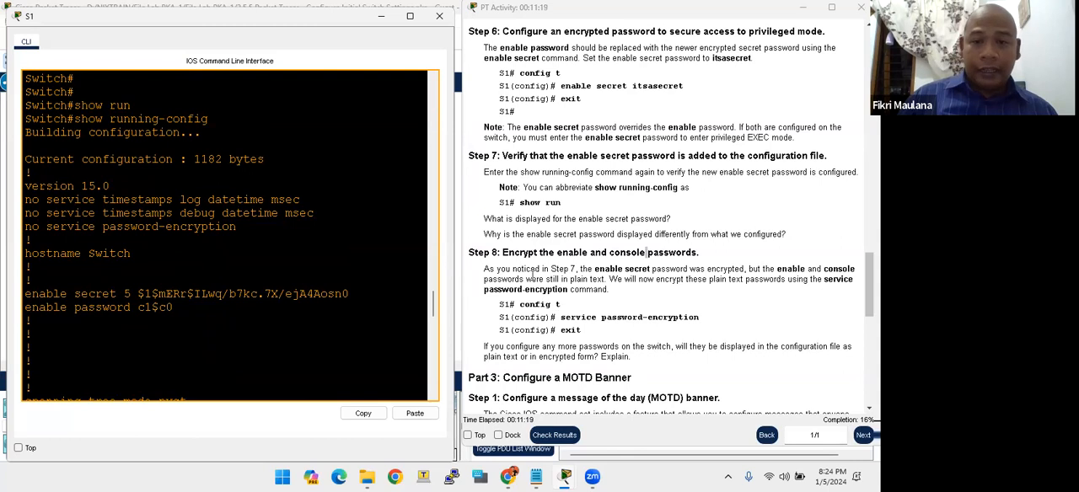
{"action": "left_click_drag", "start_coordinate": [469, 253], "coordinate": [502, 253]}
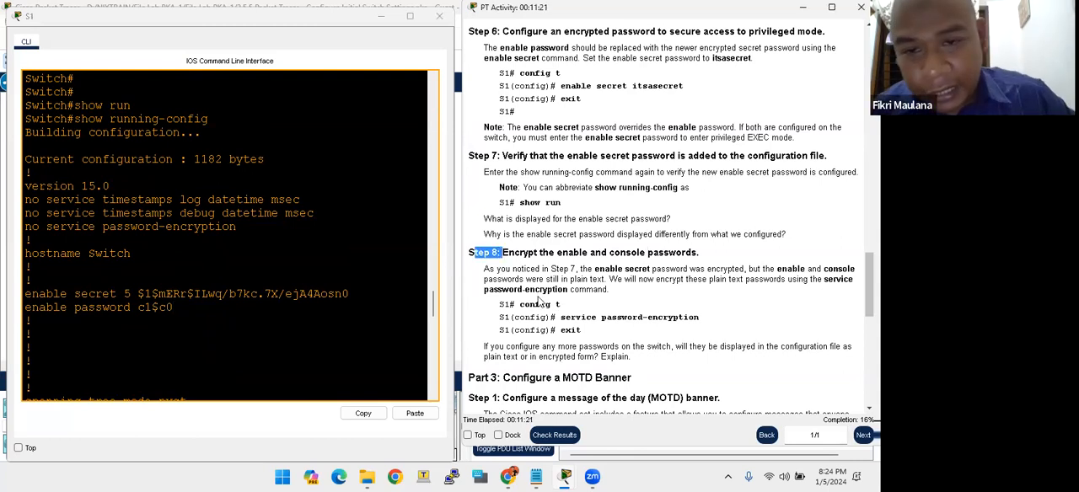
{"action": "left_click_drag", "start_coordinate": [139, 308], "coordinate": [159, 308]}
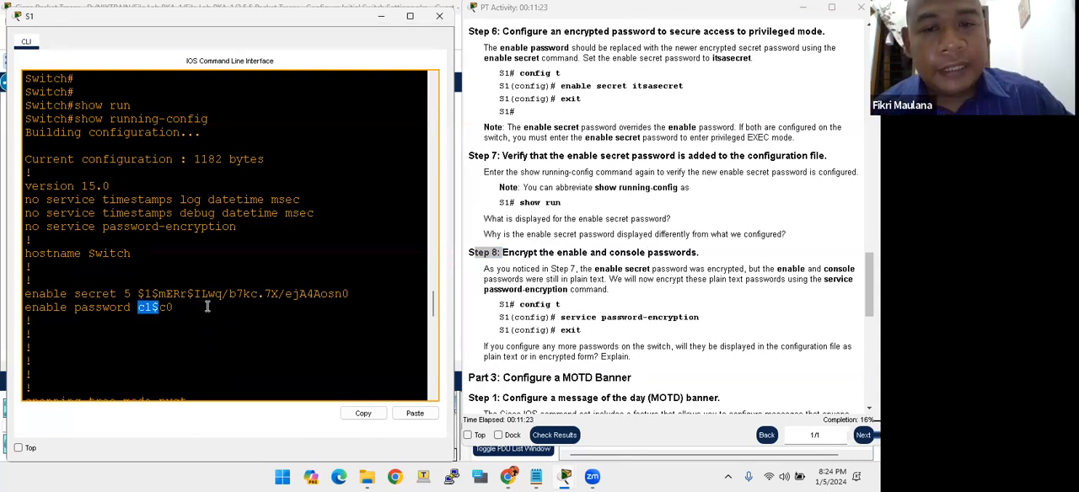
- Review the service password-encryption command in Step 8, leave the configuration listing, and enter global configuration mode with conf t
{"action": "left_click", "coordinate": [587, 306]}
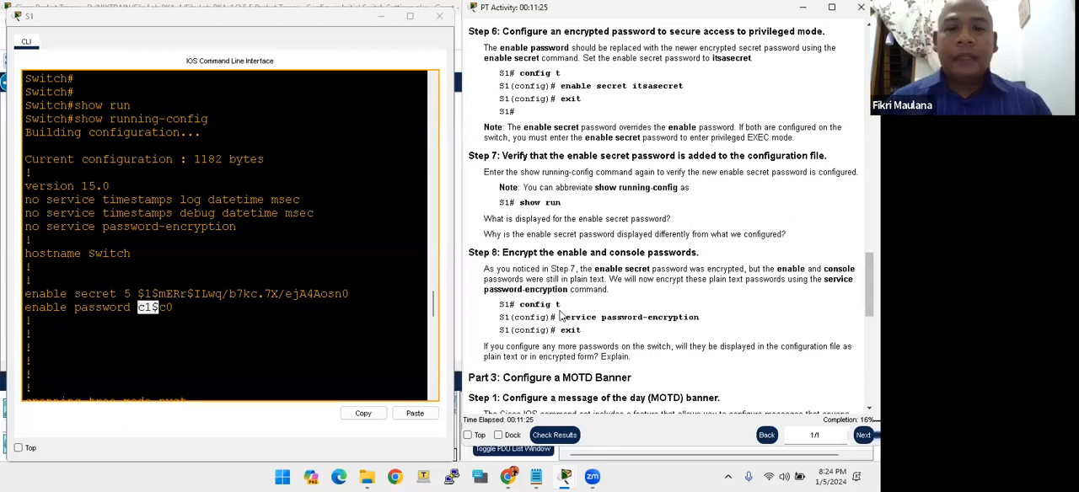
{"action": "left_click_drag", "start_coordinate": [561, 317], "coordinate": [698, 321]}
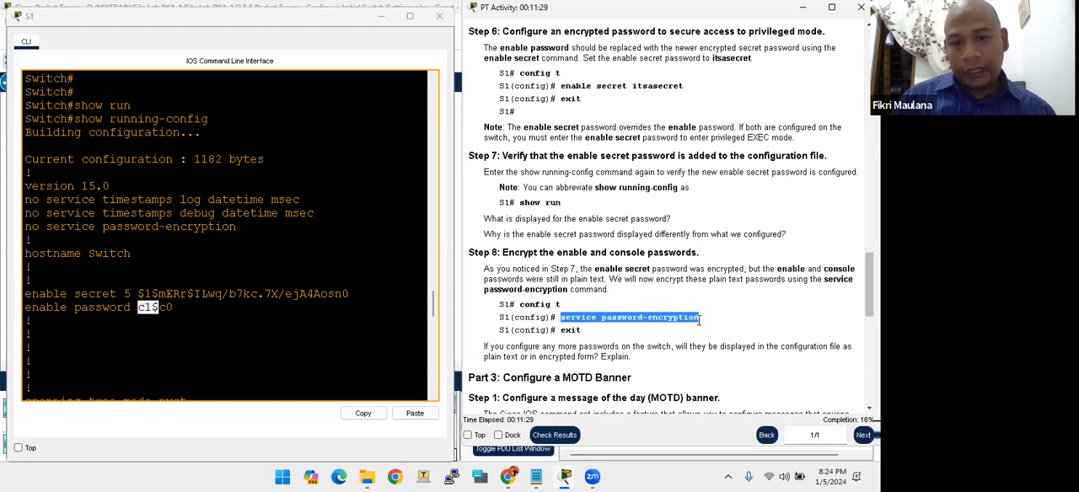
{"action": "left_click", "coordinate": [162, 314]}
{"action": "key", "text": "space"}
{"action": "key", "text": "space"}
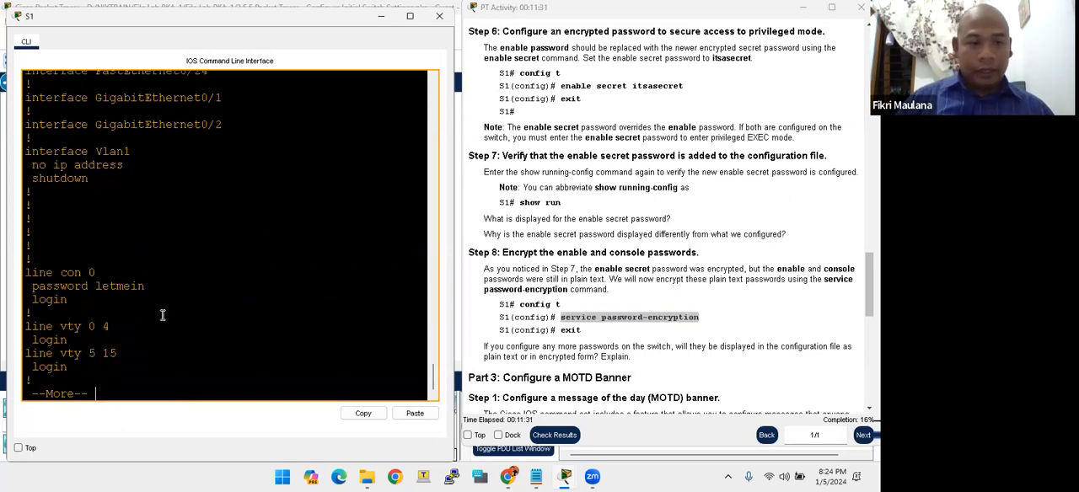
{"action": "type", "text": "conf "}
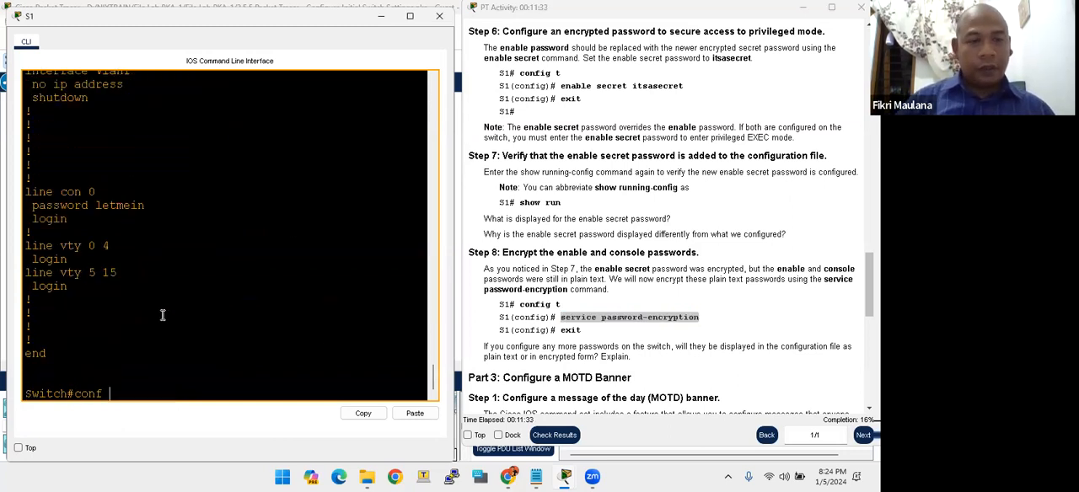
{"action": "type", "text": "t"}
{"action": "key", "text": "Return"}
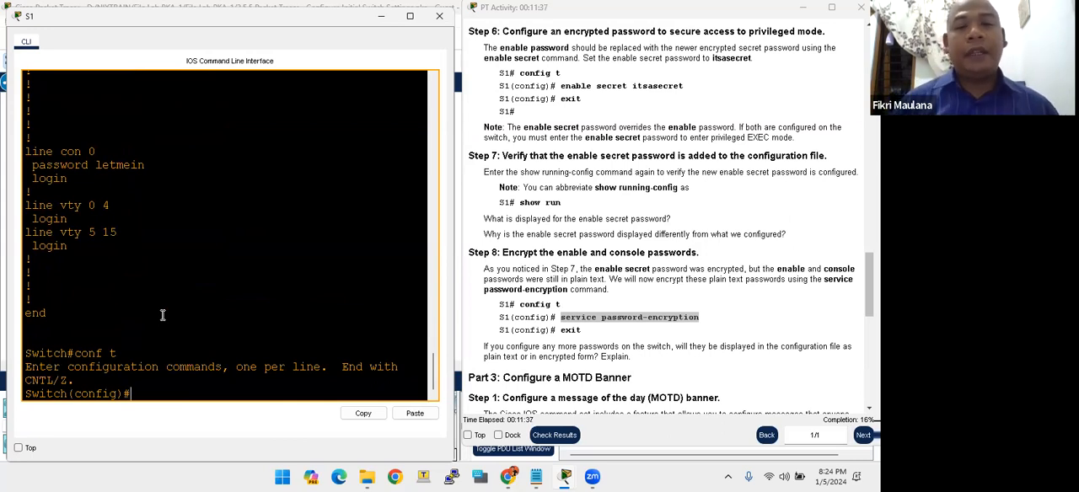
- Turn on password encryption with service password-encryption and exit to privileged EXEC mode
{"action": "type", "text": "servi"}
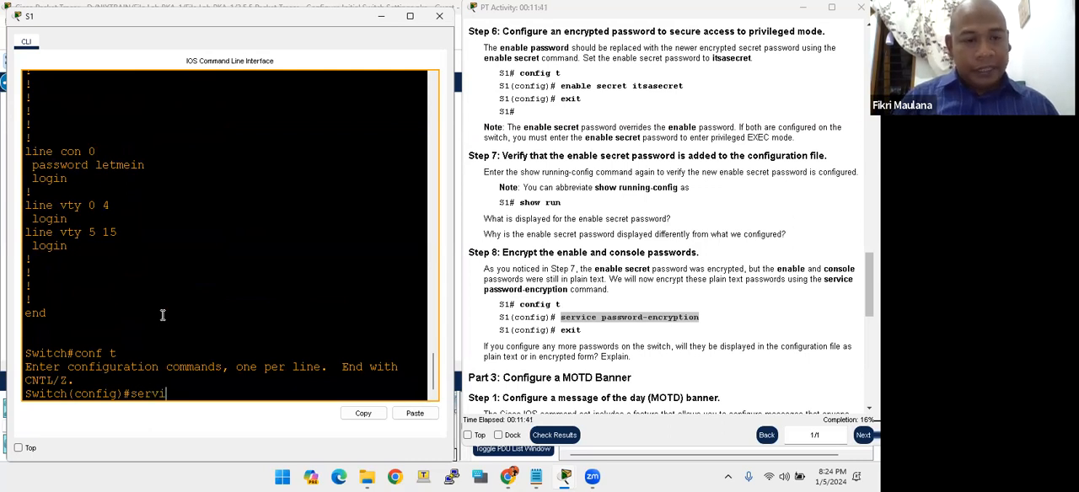
{"action": "key", "text": "Tab"}
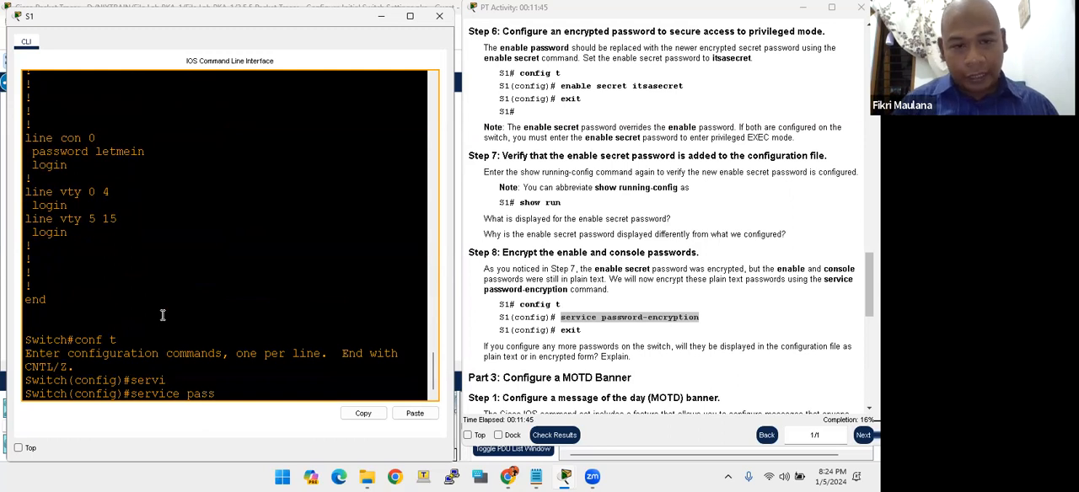
{"action": "key", "text": "Tab"}
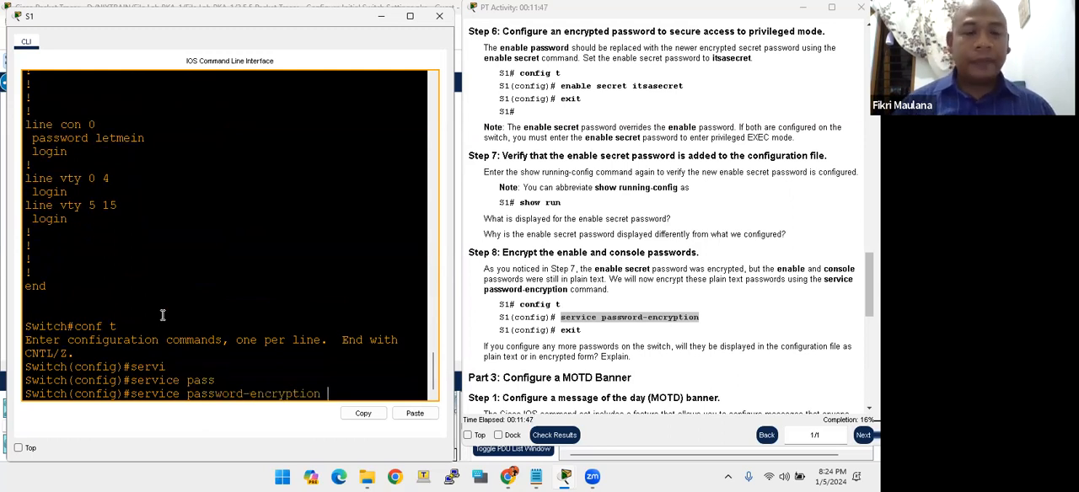
{"action": "key", "text": "Return"}
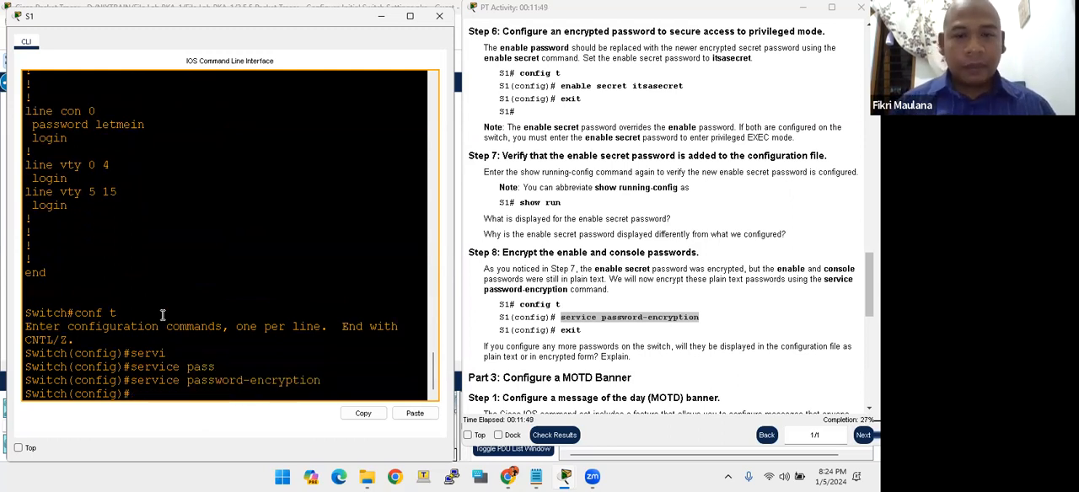
{"action": "type", "text": "exi"}
{"action": "key", "text": "Return"}
{"action": "key", "text": "Return"}
{"action": "key", "text": "Return"}
{"action": "key", "text": "Return"}
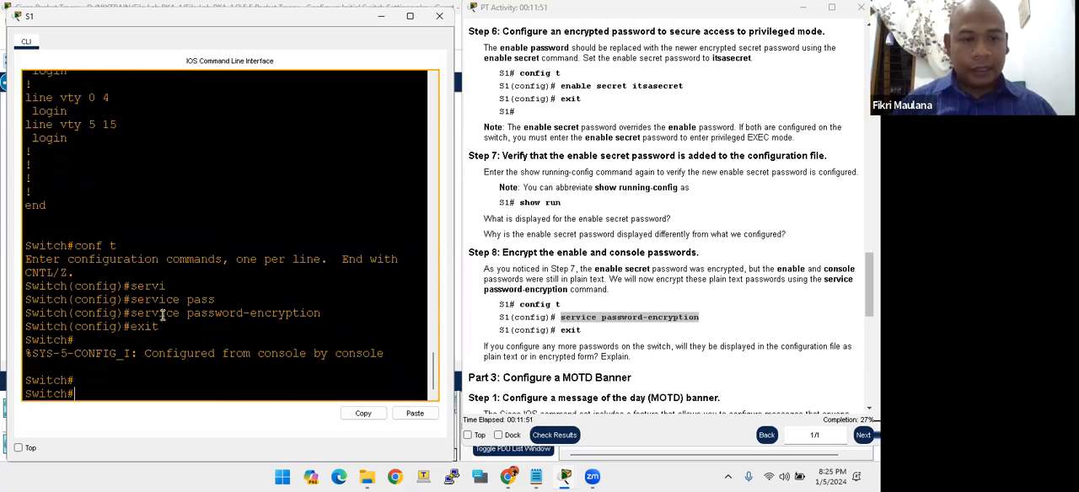
- Display the running configuration with show running-config to verify the password encryption
{"action": "type", "text": "show"}
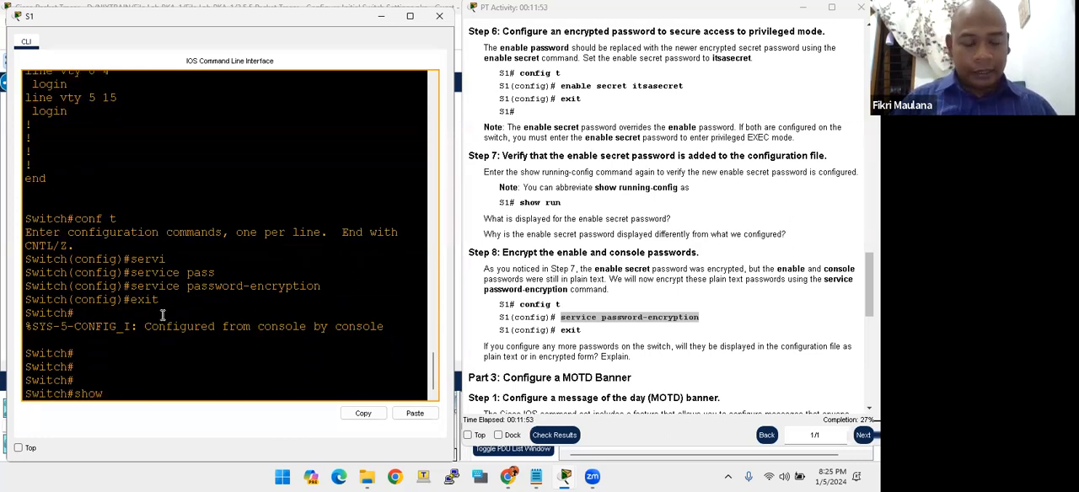
{"action": "type", "text": " running-config"}
{"action": "key", "text": "Tab"}
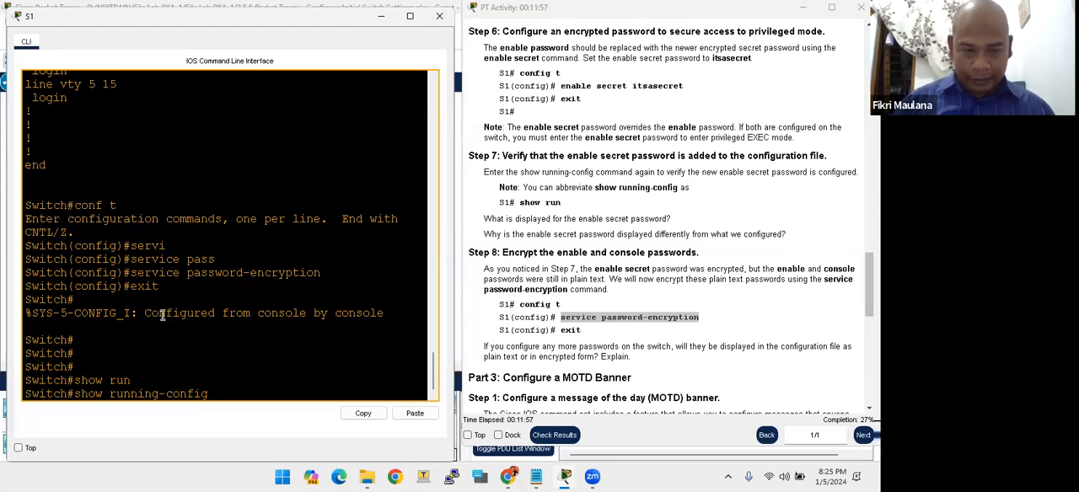
{"action": "key", "text": "Return"}
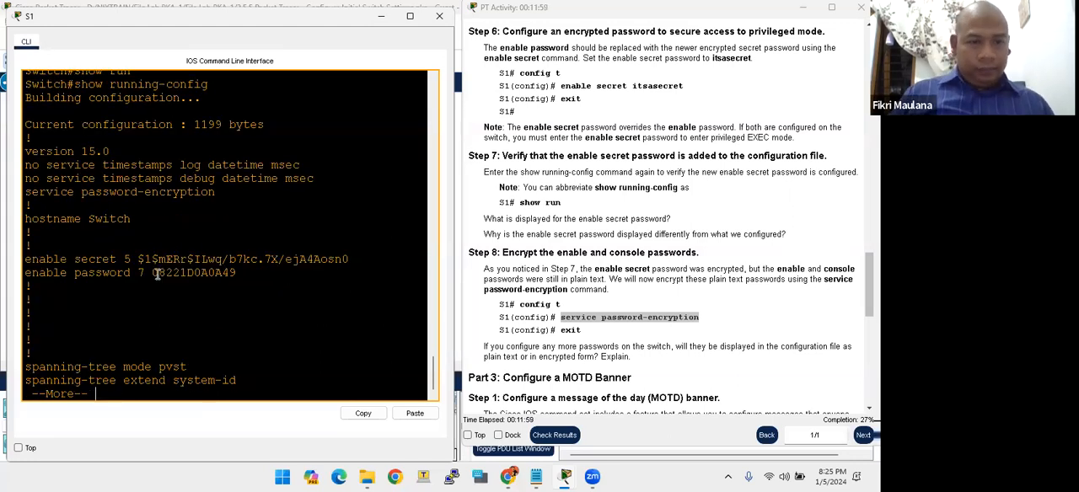
- Check how the enable password and the line con 0 password are stored in the running configuration
{"action": "left_click_drag", "start_coordinate": [158, 273], "coordinate": [234, 275]}
{"action": "left_click", "coordinate": [156, 275]}
{"action": "left_click", "coordinate": [232, 274]}
{"action": "scroll", "coordinate": [232, 275], "scroll_direction": "down", "scroll_amount": 1}
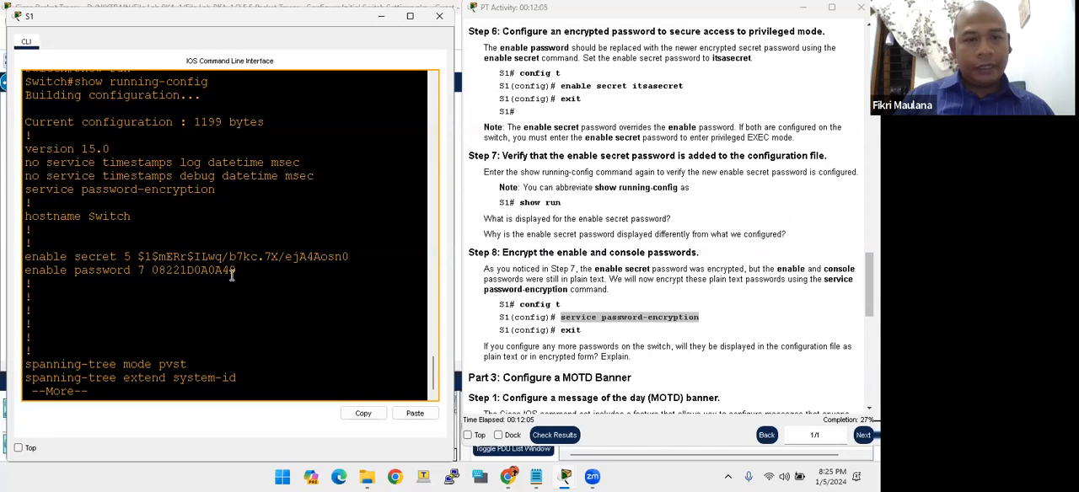
{"action": "key", "text": "space"}
{"action": "key", "text": "space"}
{"action": "key", "text": "space"}
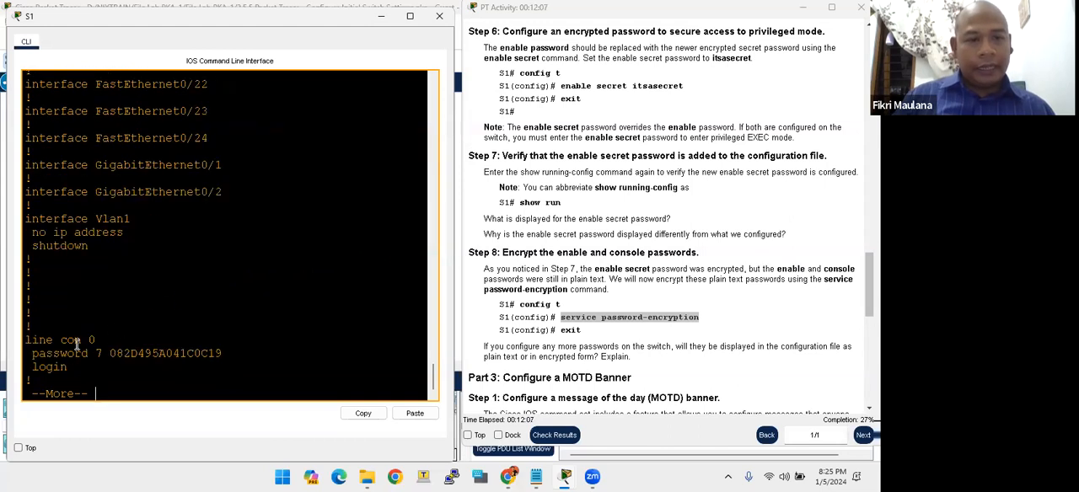
{"action": "left_click_drag", "start_coordinate": [109, 353], "coordinate": [222, 351]}
- Look back over the earlier running-configuration output, including the interface entries, and return to the console line section
{"action": "scroll", "coordinate": [222, 350], "scroll_direction": "up", "scroll_amount": 15}
{"action": "scroll", "coordinate": [222, 350], "scroll_direction": "up", "scroll_amount": 20}
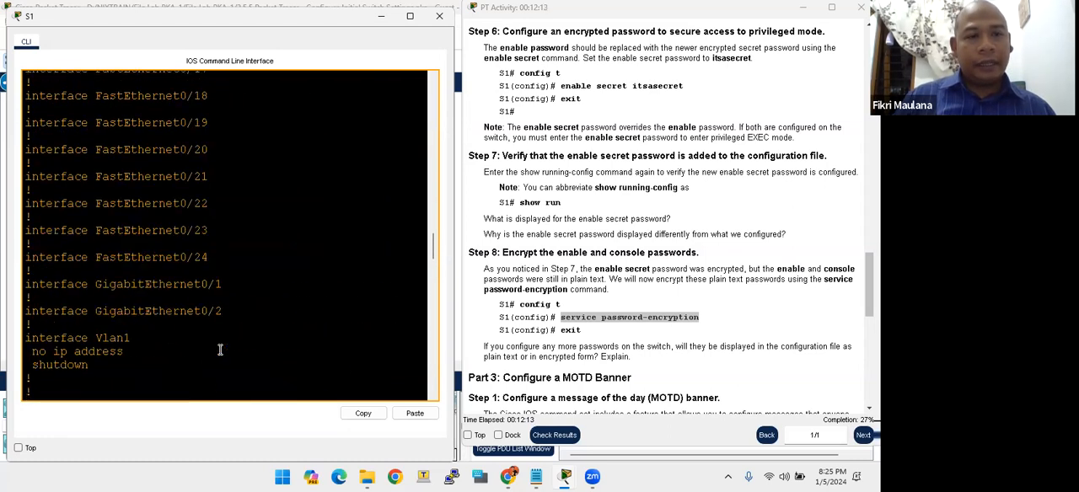
{"action": "scroll", "coordinate": [220, 350], "scroll_direction": "down", "scroll_amount": 4}
{"action": "left_click_drag", "start_coordinate": [95, 320], "coordinate": [145, 321]}
{"action": "scroll", "coordinate": [147, 320], "scroll_direction": "up", "scroll_amount": 15}
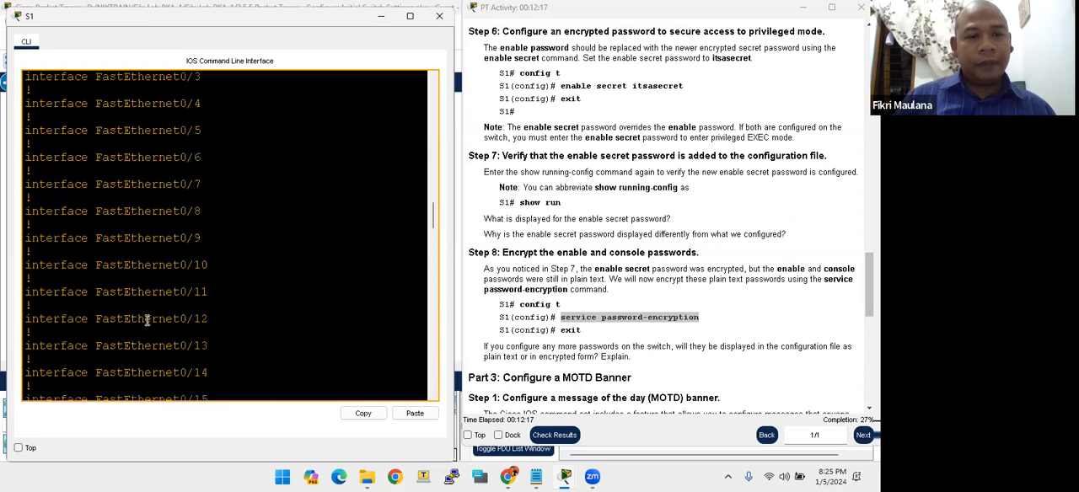
{"action": "scroll", "coordinate": [146, 320], "scroll_direction": "down", "scroll_amount": 1}
{"action": "left_click_drag", "start_coordinate": [139, 196], "coordinate": [178, 198]}
{"action": "scroll", "coordinate": [227, 303], "scroll_direction": "down", "scroll_amount": 20}
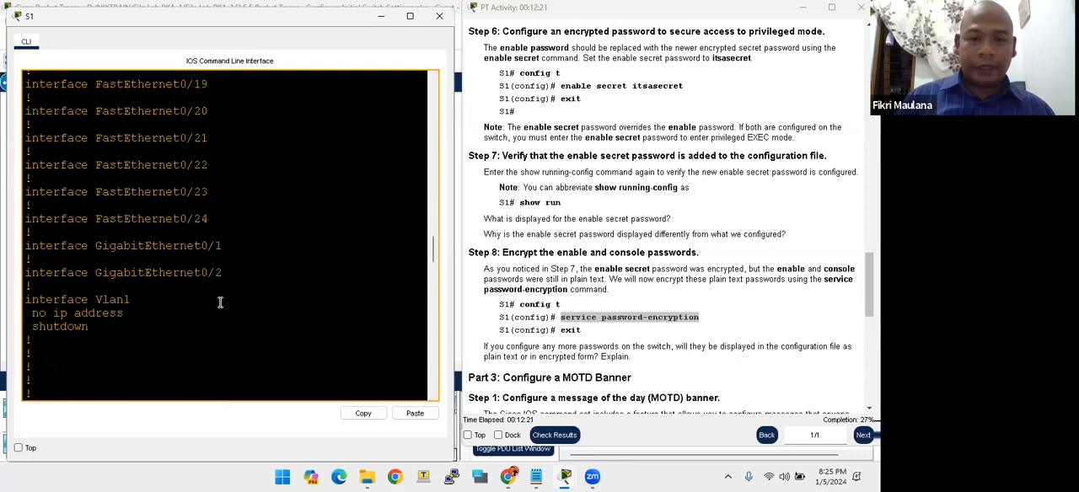
{"action": "scroll", "coordinate": [204, 310], "scroll_direction": "down", "scroll_amount": 15}
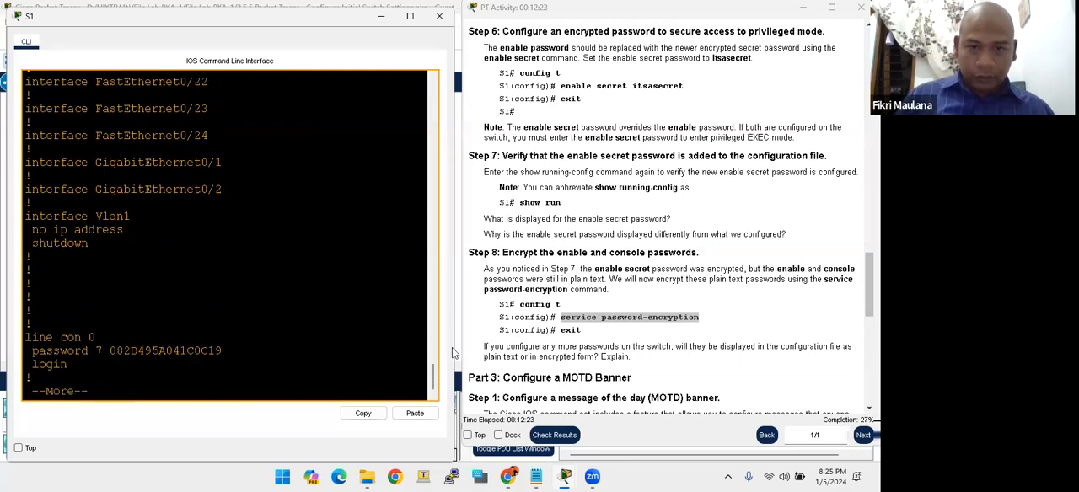
- Bring up the Part 3 MOTD banner instructions and page through the rest of the configuration listing to the privileged EXEC prompt
{"action": "scroll", "coordinate": [529, 327], "scroll_direction": "down", "scroll_amount": 3}
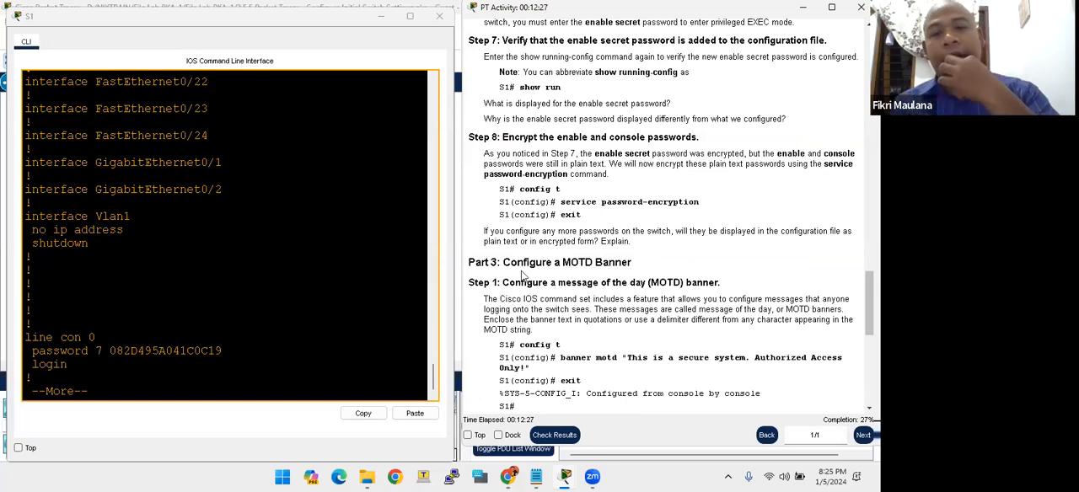
{"action": "scroll", "coordinate": [549, 280], "scroll_direction": "down", "scroll_amount": 2}
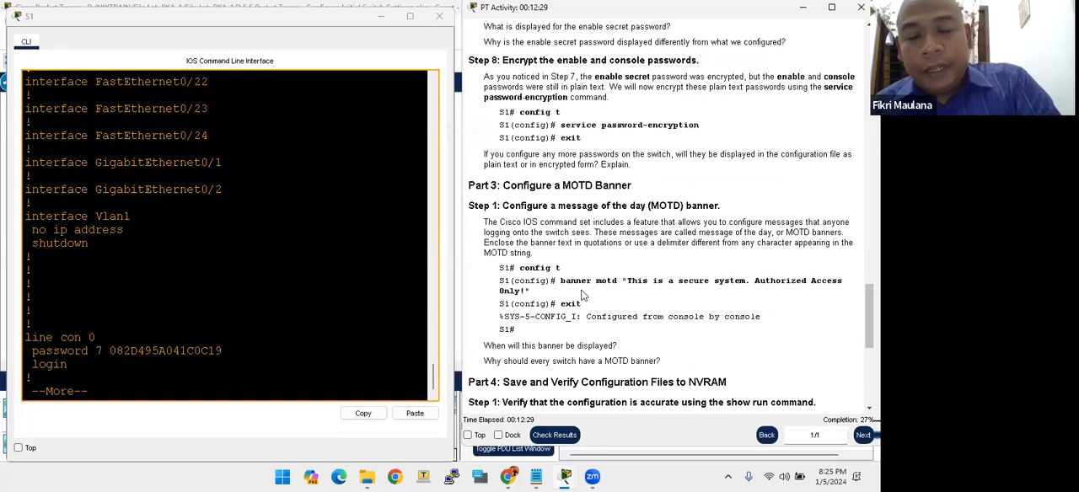
{"action": "left_click", "coordinate": [197, 317]}
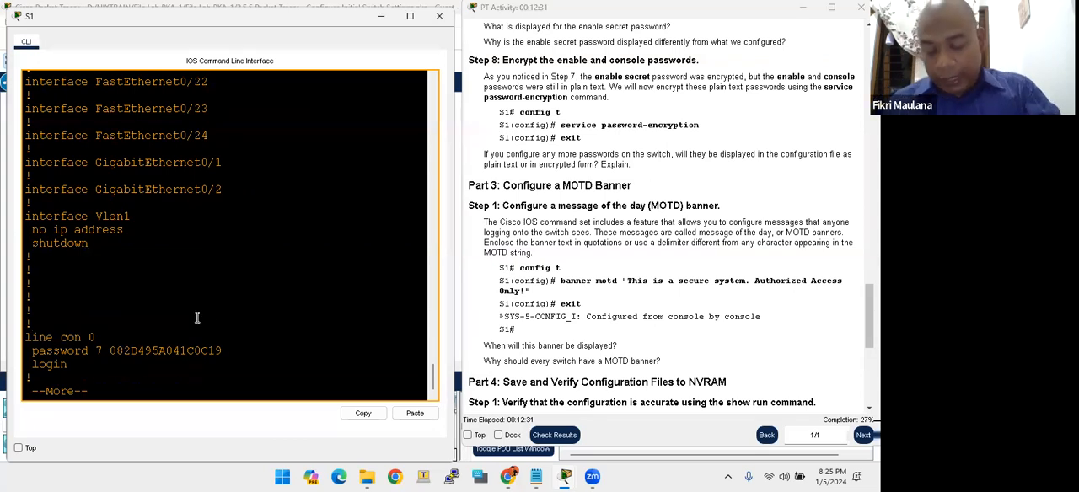
{"action": "key", "text": "Return"}
{"action": "key", "text": "Return"}
{"action": "key", "text": "Return"}
{"action": "key", "text": "Return"}
{"action": "key", "text": "Return"}
{"action": "key", "text": "Return"}
{"action": "key", "text": "Return"}
{"action": "key", "text": "Return"}
{"action": "key", "text": "Return"}
{"action": "key", "text": "Return"}
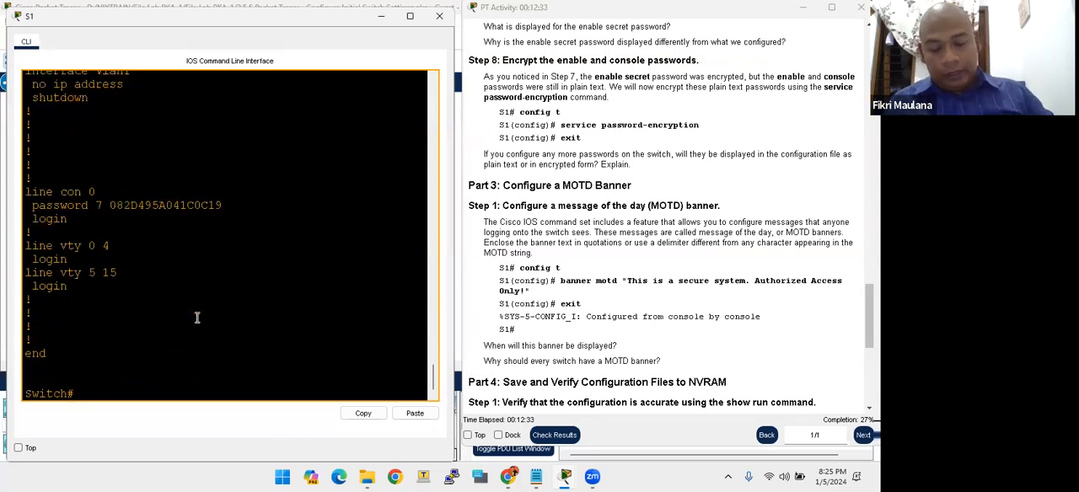
- Study the banner motd command in Part 3, Step 1, and the quotation marks that enclose the banner text
{"action": "left_click", "coordinate": [565, 297]}
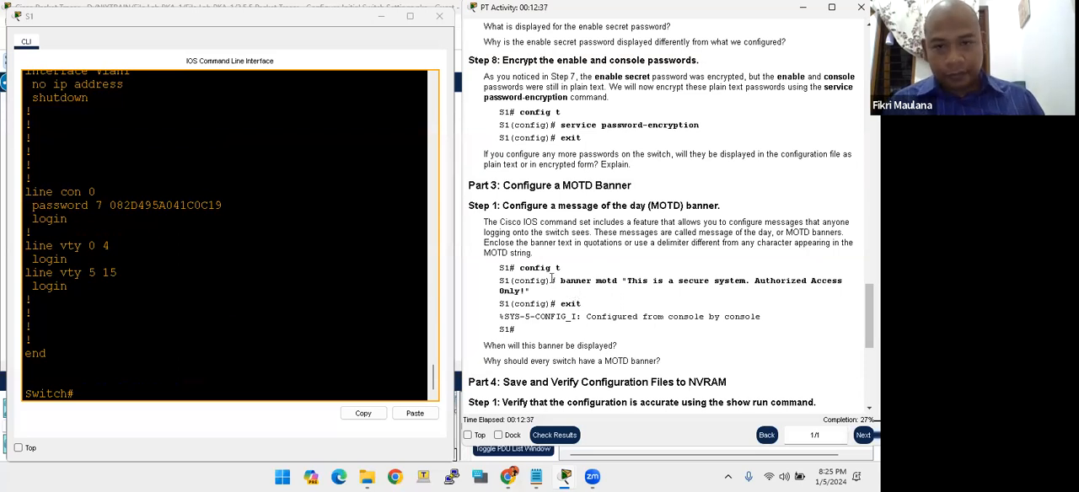
{"action": "left_click_drag", "start_coordinate": [568, 280], "coordinate": [627, 281]}
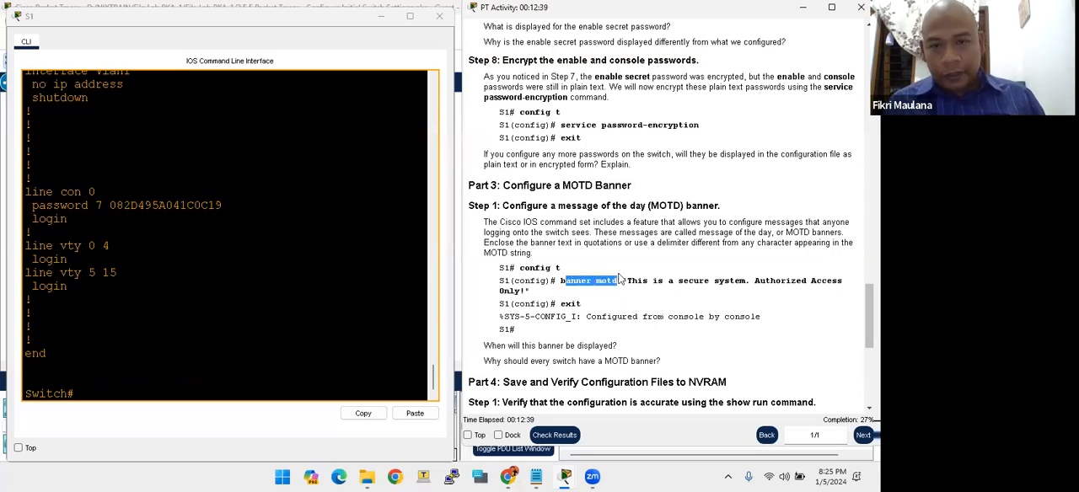
{"action": "left_click", "coordinate": [139, 339]}
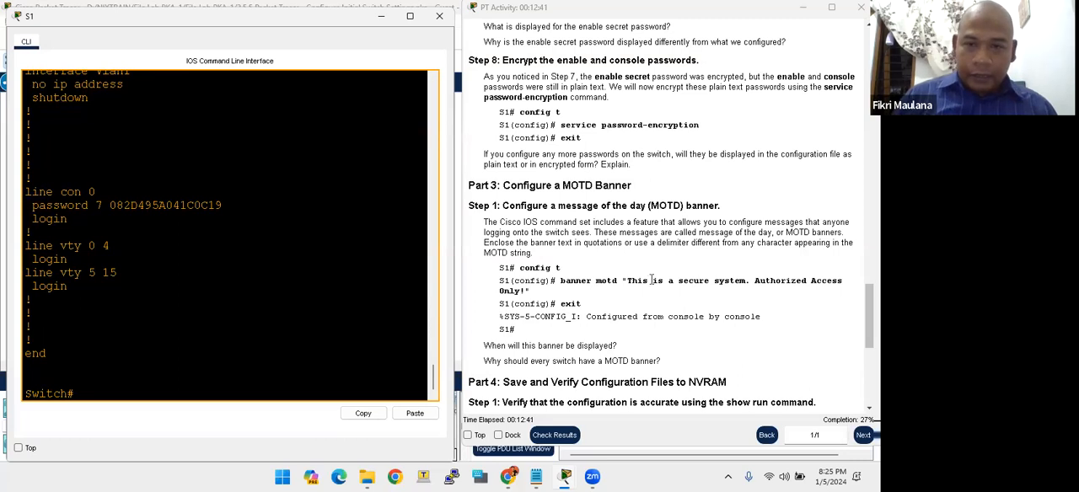
{"action": "left_click_drag", "start_coordinate": [622, 281], "coordinate": [628, 281]}
{"action": "left_click_drag", "start_coordinate": [556, 293], "coordinate": [528, 291]}
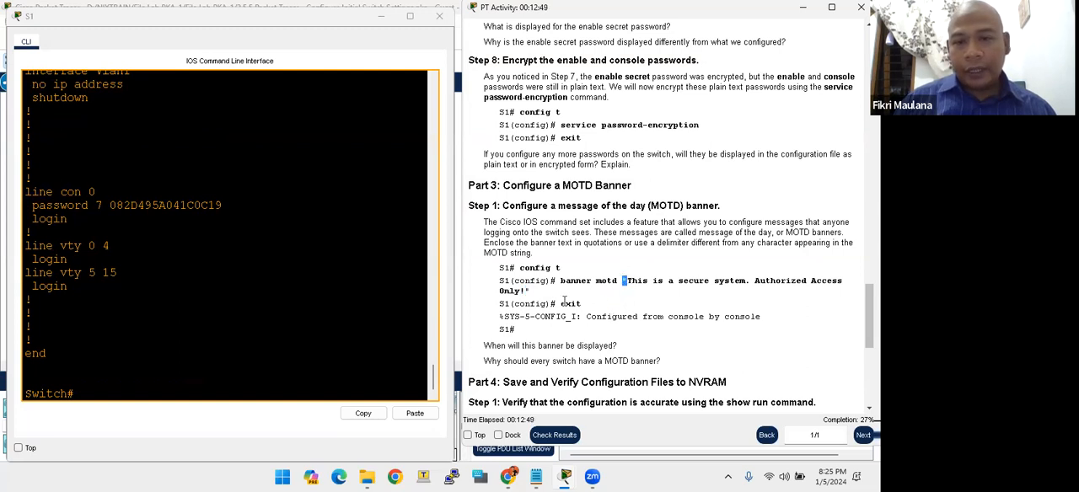
{"action": "left_click_drag", "start_coordinate": [544, 297], "coordinate": [527, 291]}
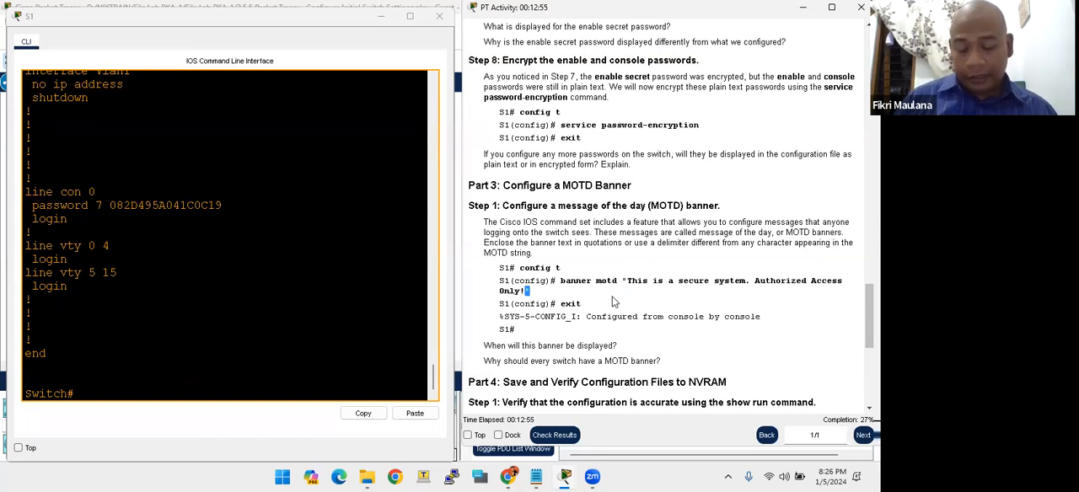
{"action": "left_click", "coordinate": [524, 284]}
- Enter global configuration mode on the switch with conf t
{"action": "left_click", "coordinate": [106, 345]}
{"action": "key", "text": "Return"}
{"action": "key", "text": "Return"}
{"action": "key", "text": "Return"}
{"action": "key", "text": "Return"}
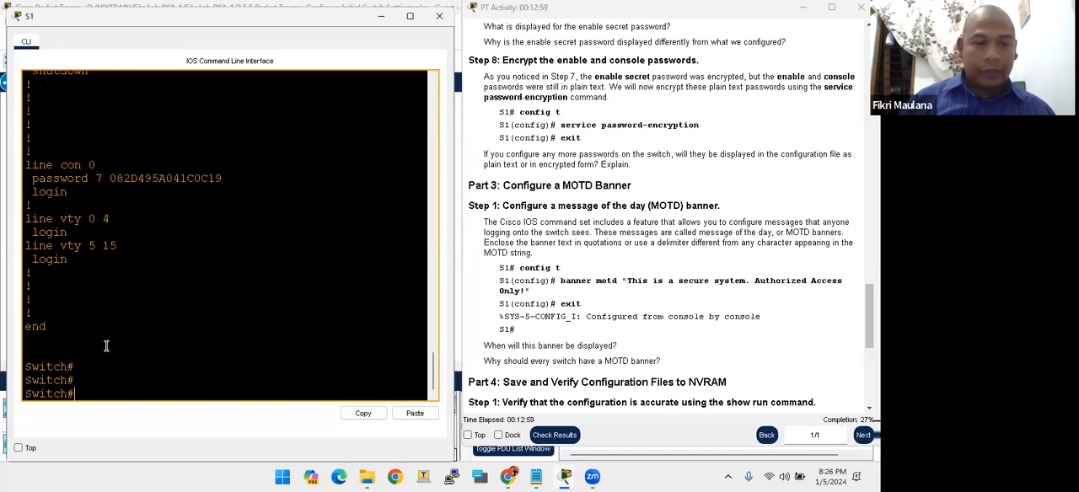
{"action": "type", "text": "conf t"}
{"action": "key", "text": "Return"}
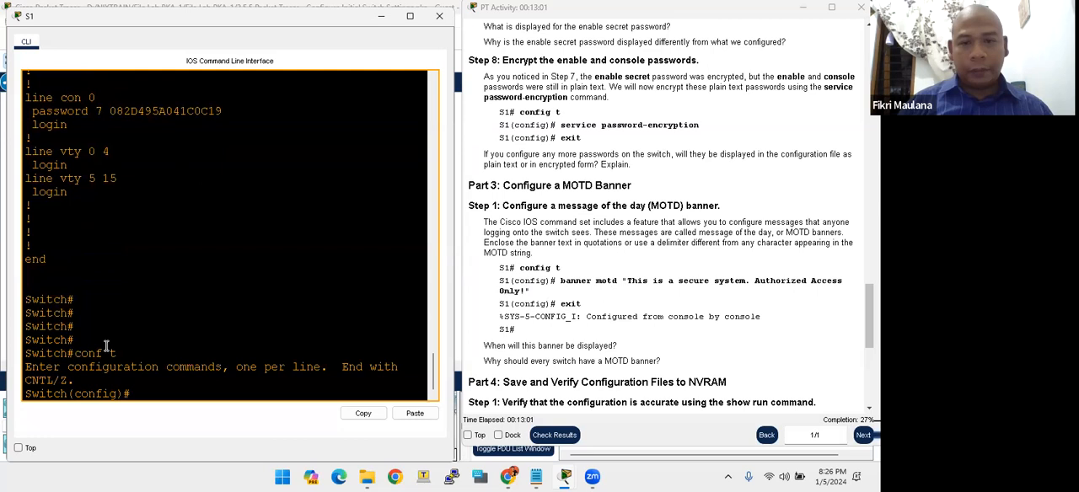
{"action": "key", "text": "Return"}
{"action": "key", "text": "Return"}
{"action": "key", "text": "Return"}
{"action": "key", "text": "Return"}
{"action": "key", "text": "Return"}
{"action": "key", "text": "Return"}
{"action": "key", "text": "Return"}
{"action": "key", "text": "Return"}
{"action": "key", "text": "Return"}
{"action": "key", "text": "Return"}
{"action": "key", "text": "Return"}
{"action": "key", "text": "Return"}
{"action": "key", "text": "Return"}
{"action": "key", "text": "Return"}
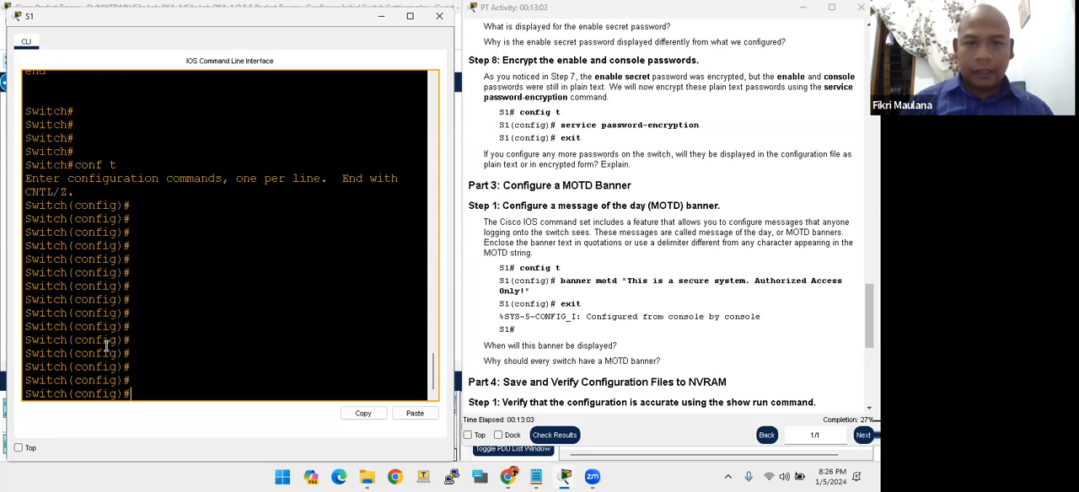
- Configure the MOTD banner with banner motd "This is a secure system. Authorized Access Only!", copying the quoted text from the instructions
{"action": "type", "text": "banner motd"}
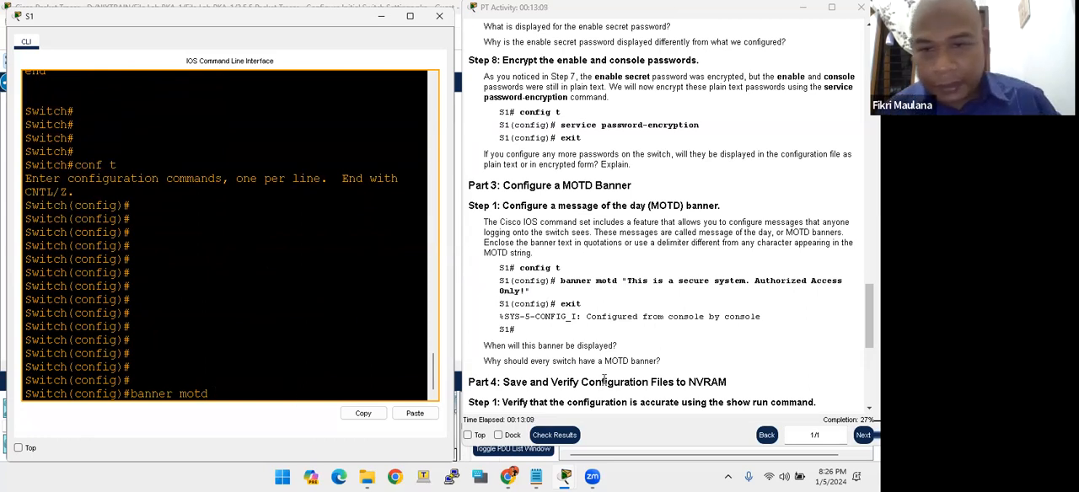
{"action": "left_click_drag", "start_coordinate": [623, 284], "coordinate": [529, 292]}
{"action": "right_click", "coordinate": [528, 291]}
{"action": "left_click", "coordinate": [547, 296]}
{"action": "left_click", "coordinate": [239, 389]}
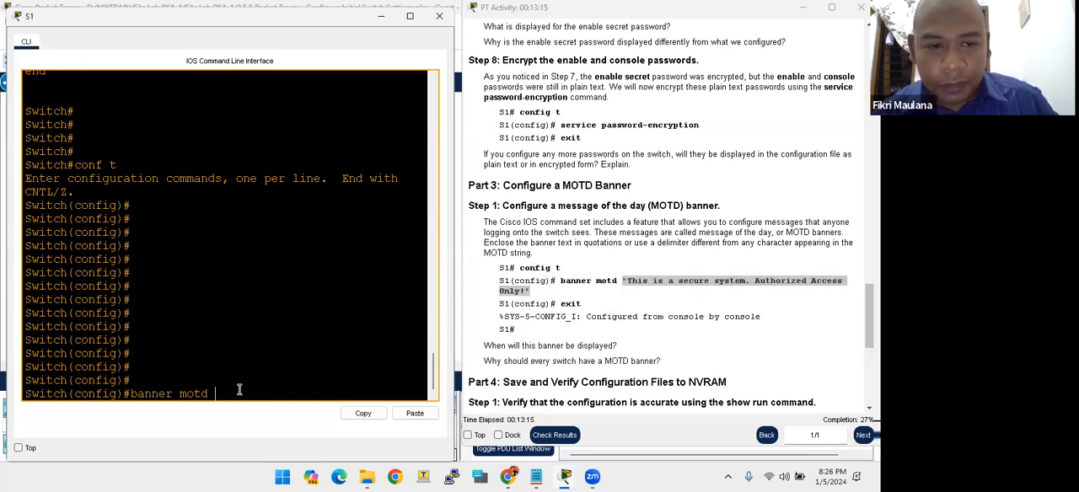
{"action": "left_click", "coordinate": [415, 413]}
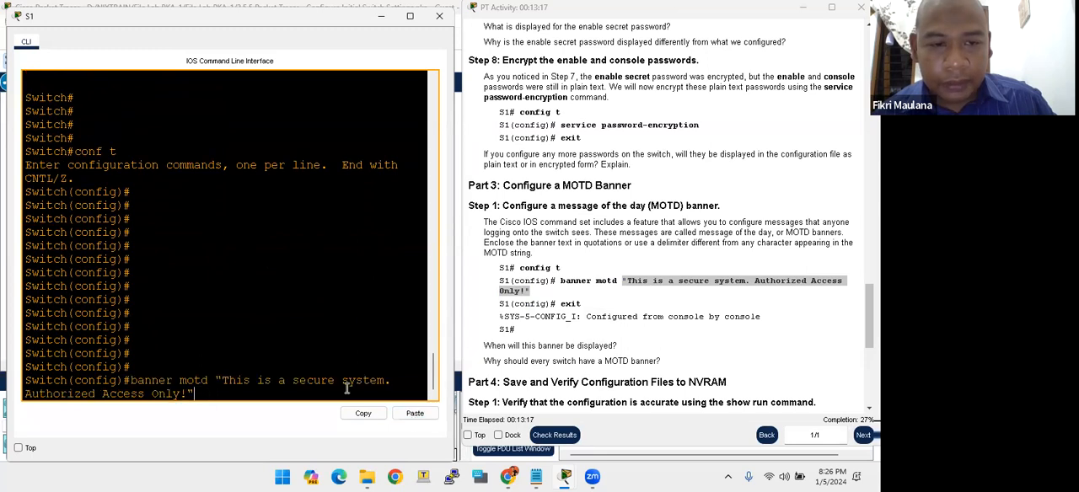
{"action": "key", "text": "Return"}
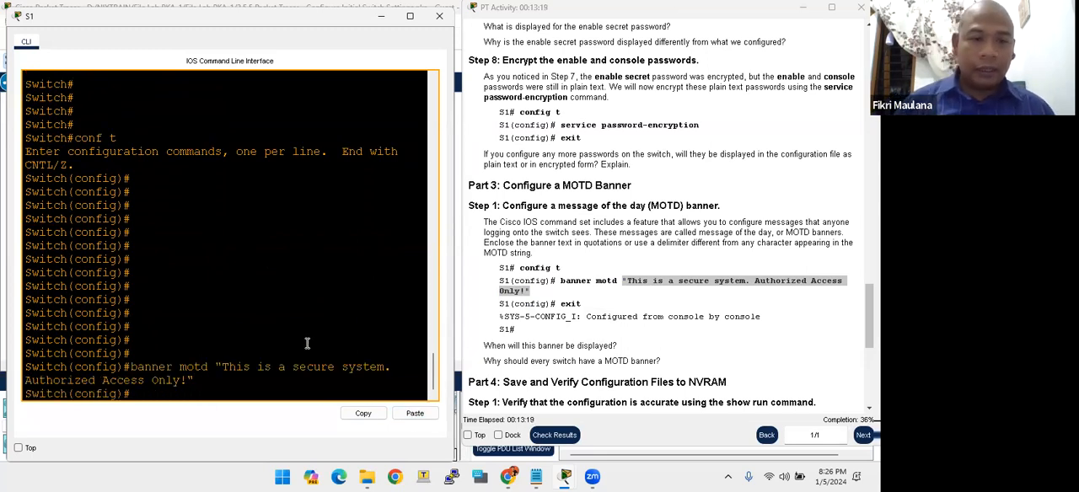
- Leave global configuration mode with exit to return to privileged EXEC mode
{"action": "key", "text": "Return"}
{"action": "key", "text": "Return"}
{"action": "key", "text": "Return"}
{"action": "key", "text": "Return"}
{"action": "type", "text": "ex"}
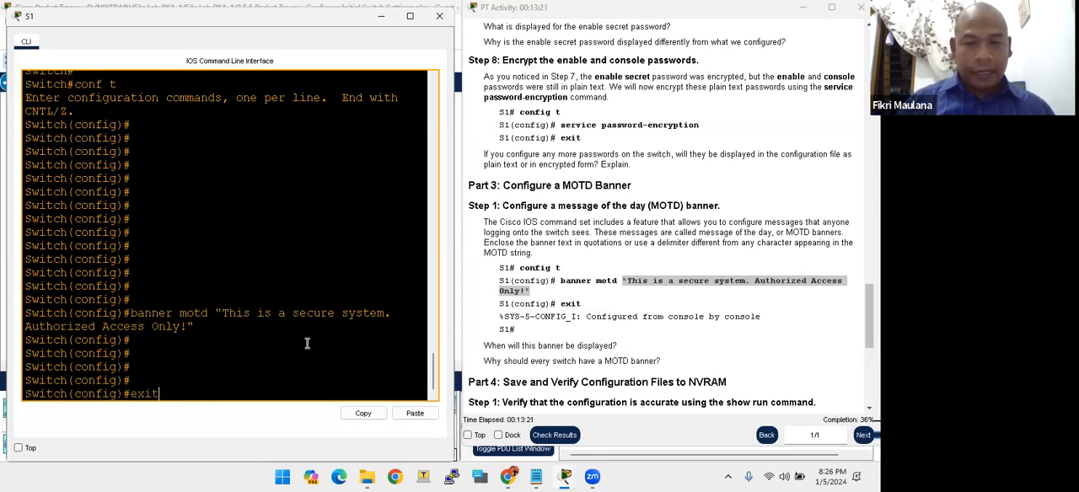
{"action": "type", "text": "it"}
{"action": "key", "text": "Return"}
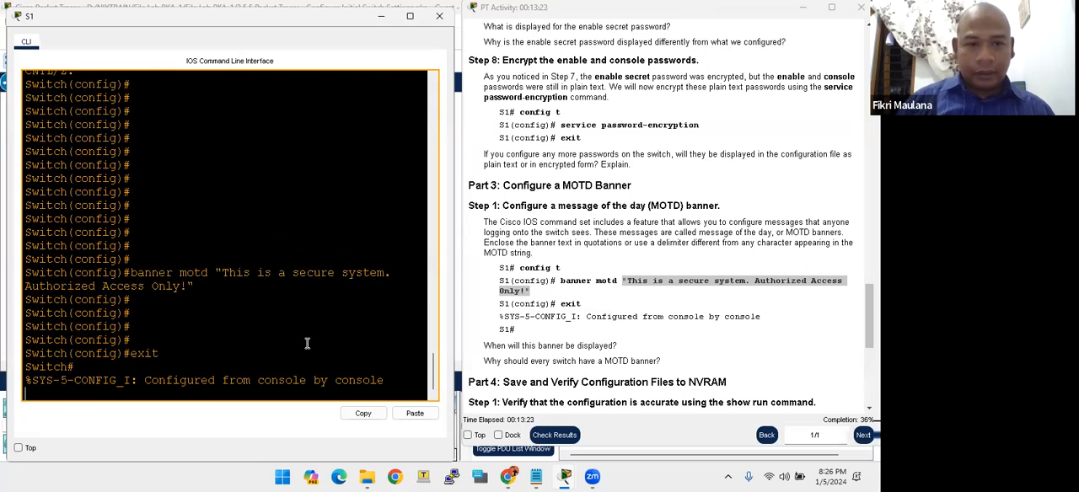
- Review the question on when the banner is displayed, and log out with exit and reopen the console session to test it
{"action": "left_click_drag", "start_coordinate": [484, 361], "coordinate": [528, 358]}
{"action": "left_click", "coordinate": [595, 350]}
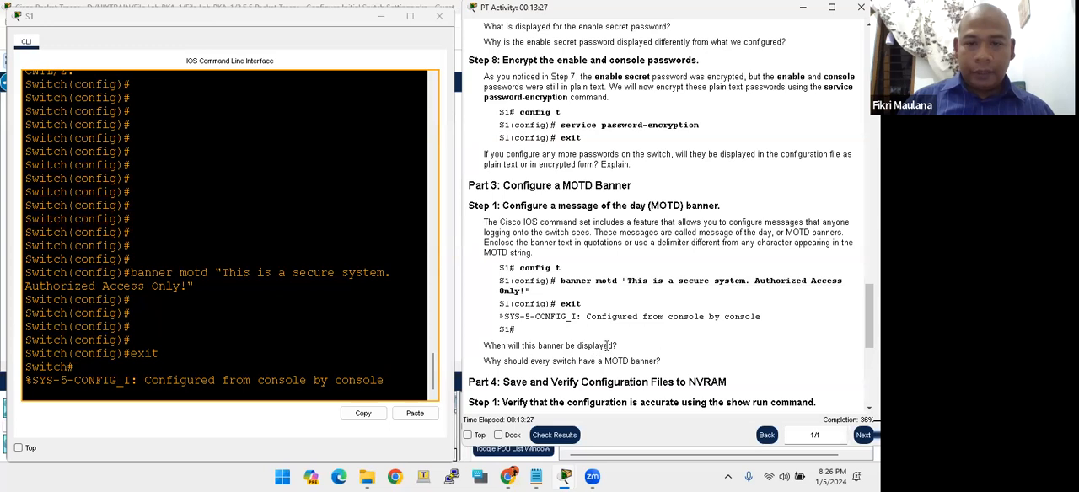
{"action": "left_click", "coordinate": [265, 379]}
{"action": "key", "text": "Return"}
{"action": "type", "text": "exit"}
{"action": "key", "text": "Return"}
{"action": "key", "text": "Return"}
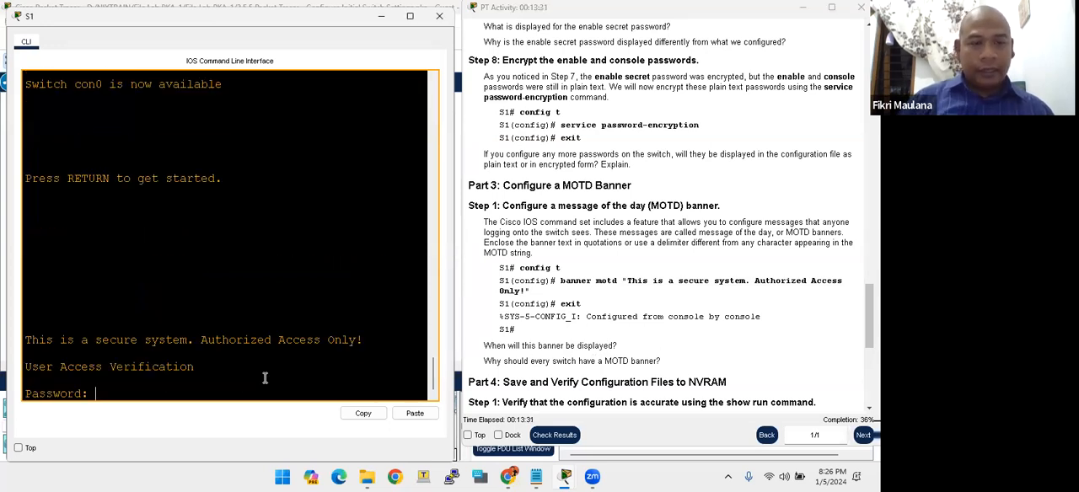
- Check the banner text shown at login and enter the console password to reach user EXEC mode
{"action": "left_click_drag", "start_coordinate": [26, 340], "coordinate": [364, 341]}
{"action": "left_click", "coordinate": [124, 395]}
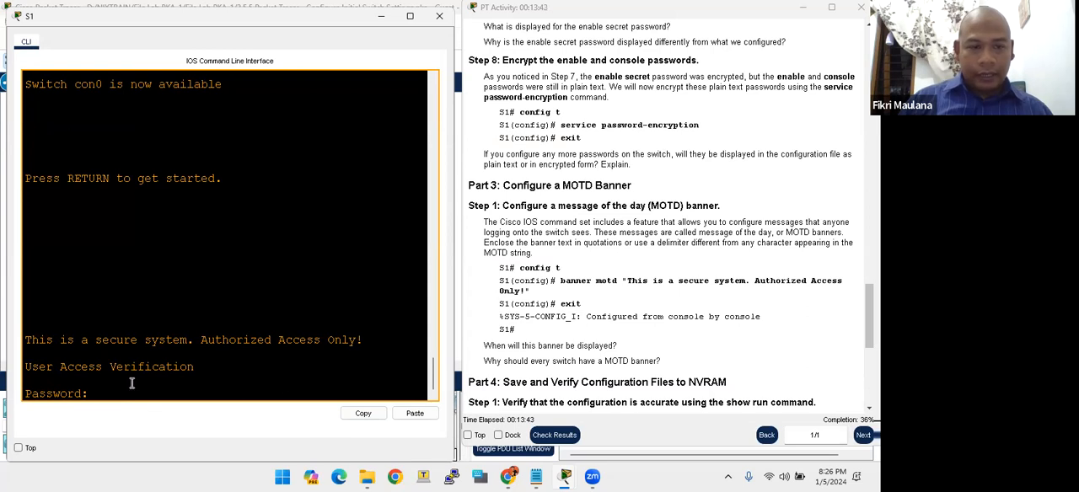
{"action": "key", "text": "Return"}
{"action": "key", "text": "Return"}
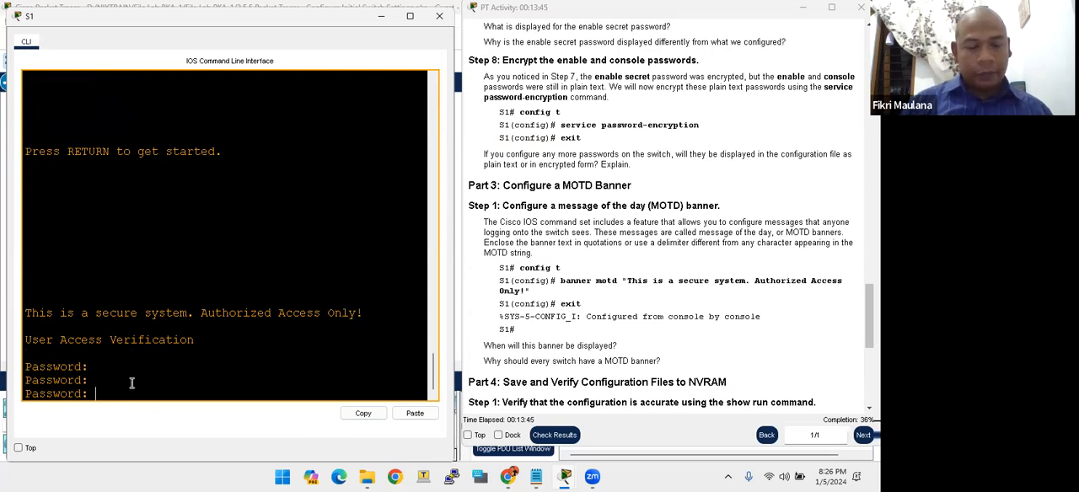
{"action": "key", "text": "Return"}
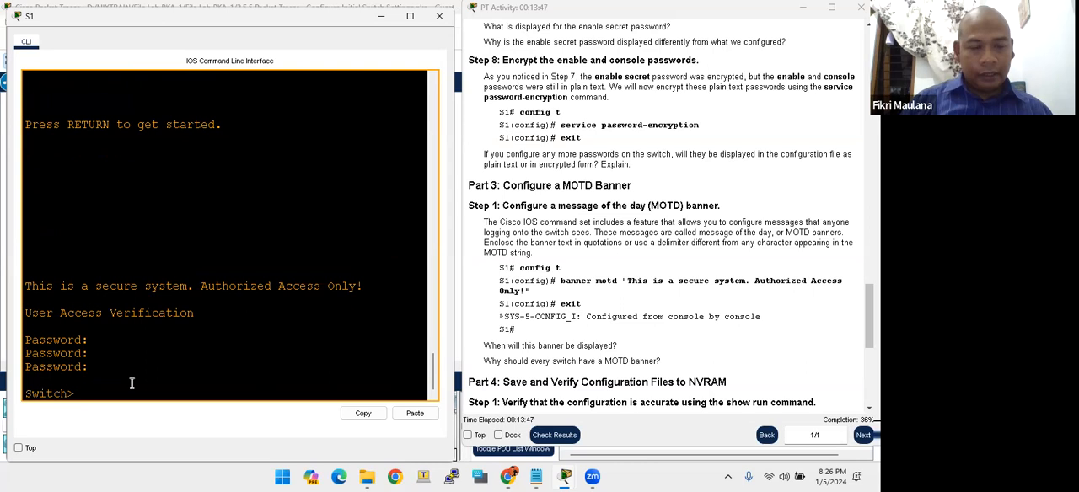
- Return to privileged EXEC mode with enable, entering the enable secret password
{"action": "key", "text": "Return"}
{"action": "key", "text": "Return"}
{"action": "key", "text": "Return"}
{"action": "key", "text": "Return"}
{"action": "type", "text": "enable"}
{"action": "key", "text": "Return"}
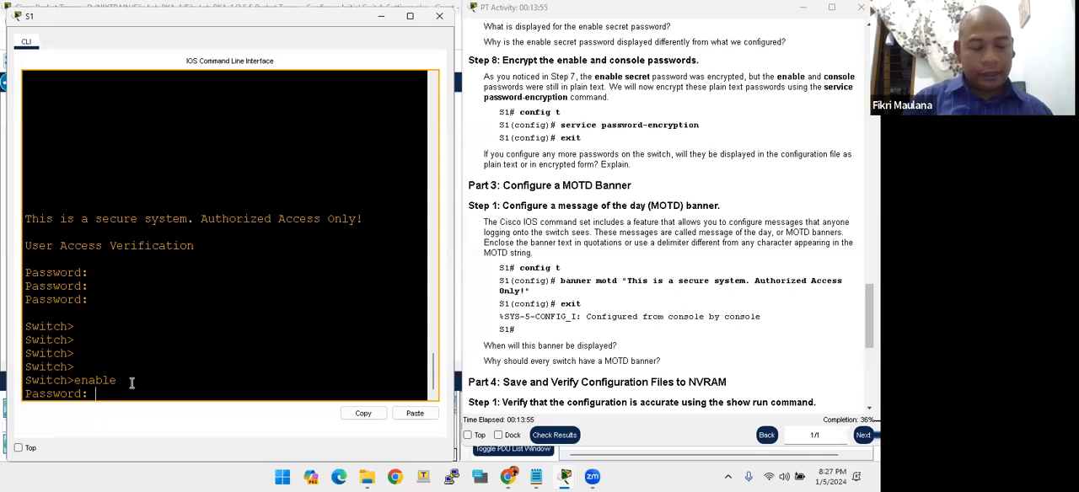
{"action": "key", "text": "Return"}
{"action": "key", "text": "Return"}
{"action": "key", "text": "Return"}
{"action": "key", "text": "Return"}
{"action": "key", "text": "Return"}
{"action": "key", "text": "Return"}
{"action": "key", "text": "Return"}
{"action": "key", "text": "Return"}
{"action": "key", "text": "Return"}
{"action": "key", "text": "Return"}
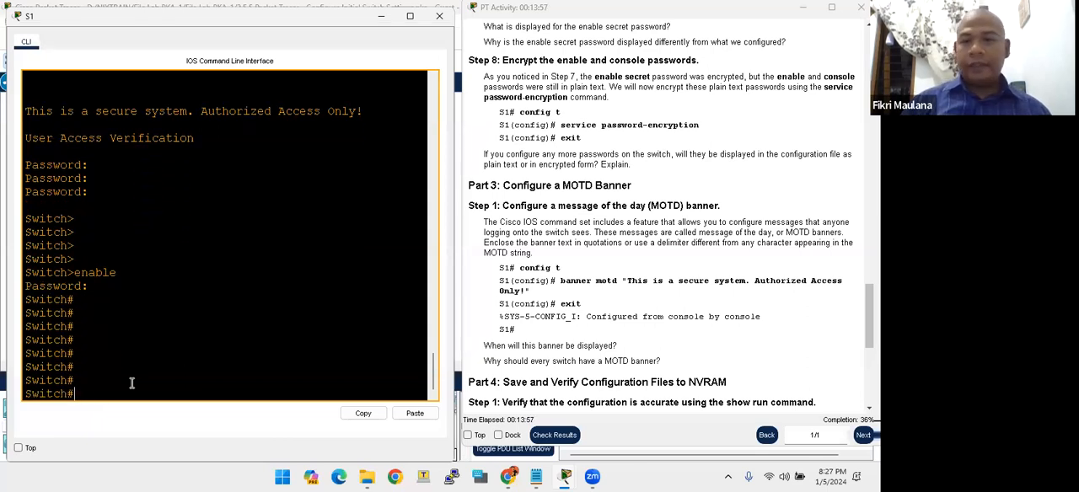
- Read Part 4, Step 1 on saving the running configuration to NVRAM with copy running-config startup-config
{"action": "left_click", "coordinate": [543, 359]}
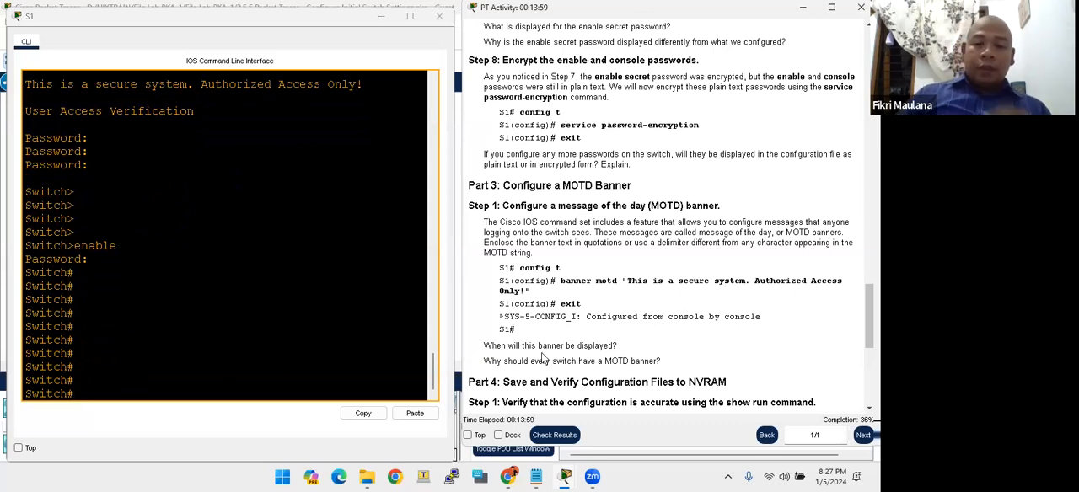
{"action": "scroll", "coordinate": [544, 359], "scroll_direction": "down", "scroll_amount": 5}
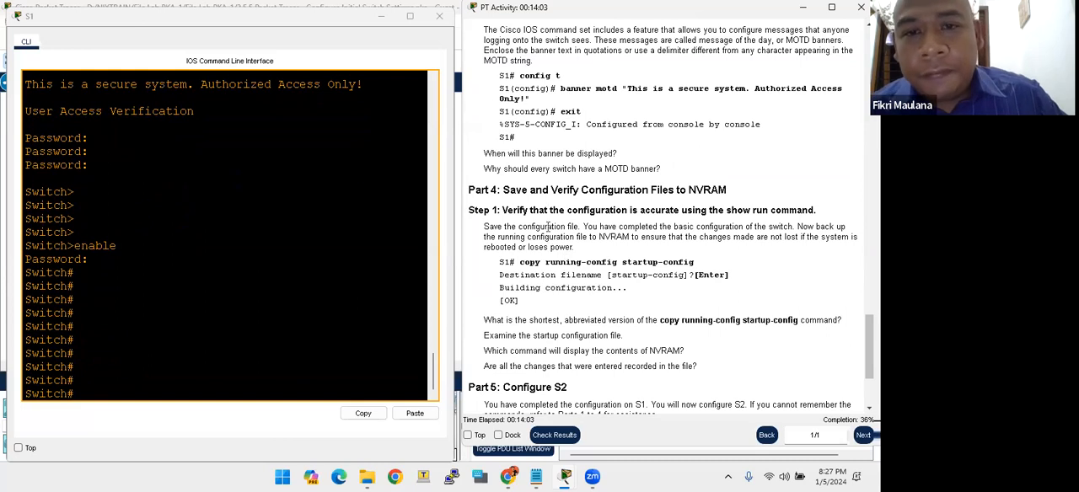
{"action": "scroll", "coordinate": [93, 270], "scroll_direction": "up", "scroll_amount": 5}
{"action": "scroll", "coordinate": [93, 270], "scroll_direction": "down", "scroll_amount": 5}
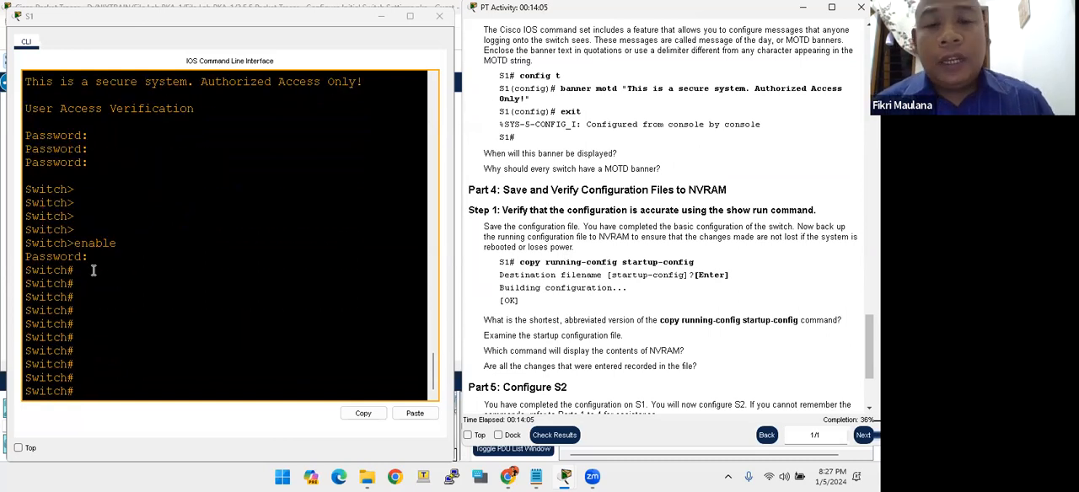
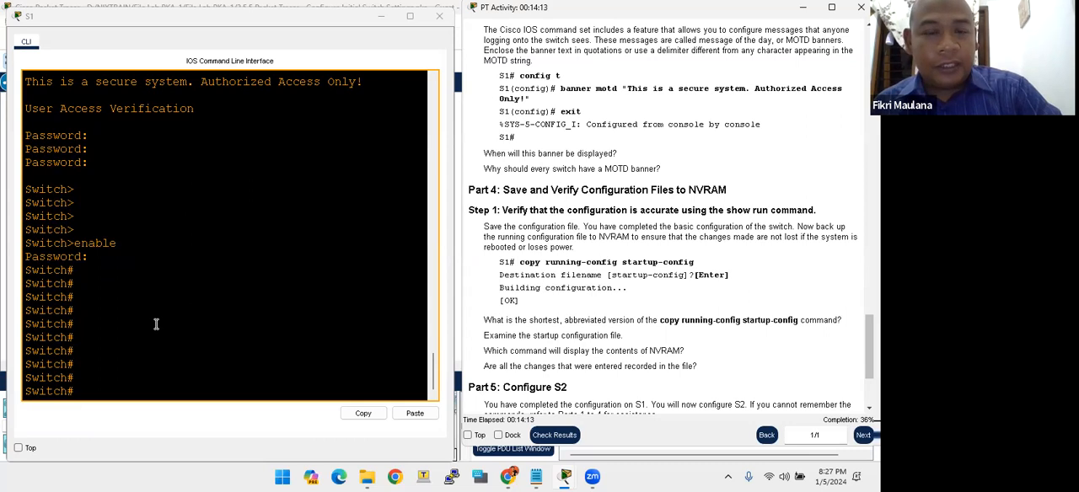
{"action": "scroll", "coordinate": [148, 334], "scroll_direction": "up", "scroll_amount": 3}
{"action": "scroll", "coordinate": [149, 335], "scroll_direction": "up", "scroll_amount": 2}
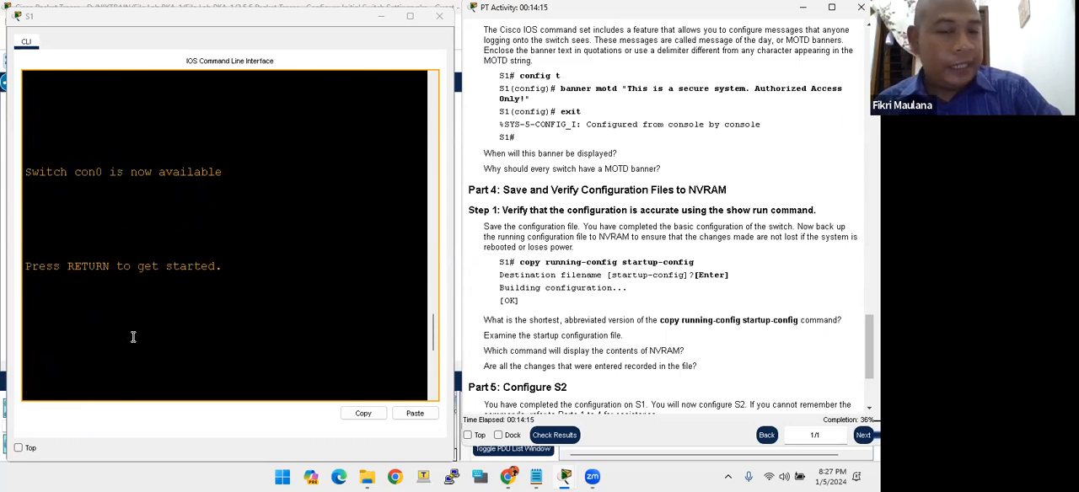
{"action": "scroll", "coordinate": [137, 335], "scroll_direction": "down", "scroll_amount": 3}
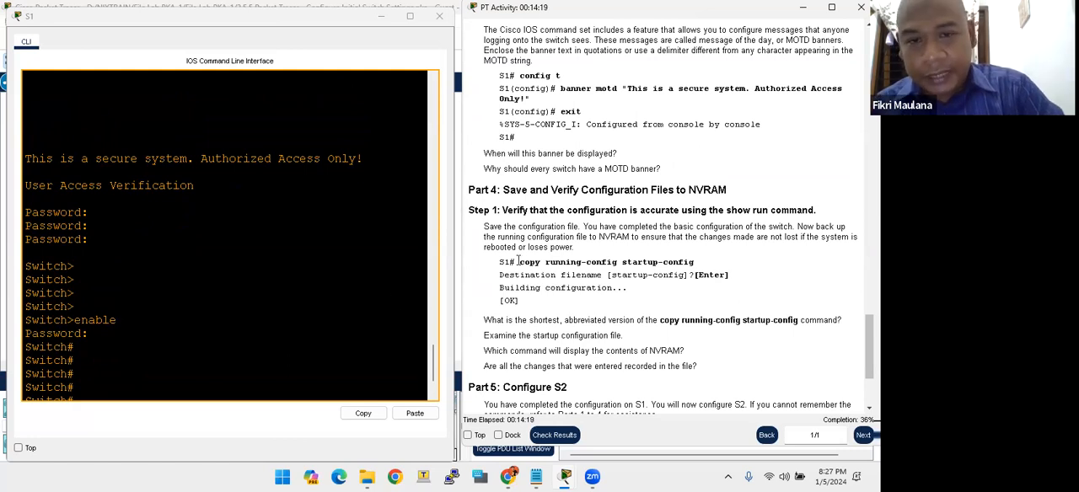
{"action": "left_click_drag", "start_coordinate": [520, 262], "coordinate": [706, 268]}
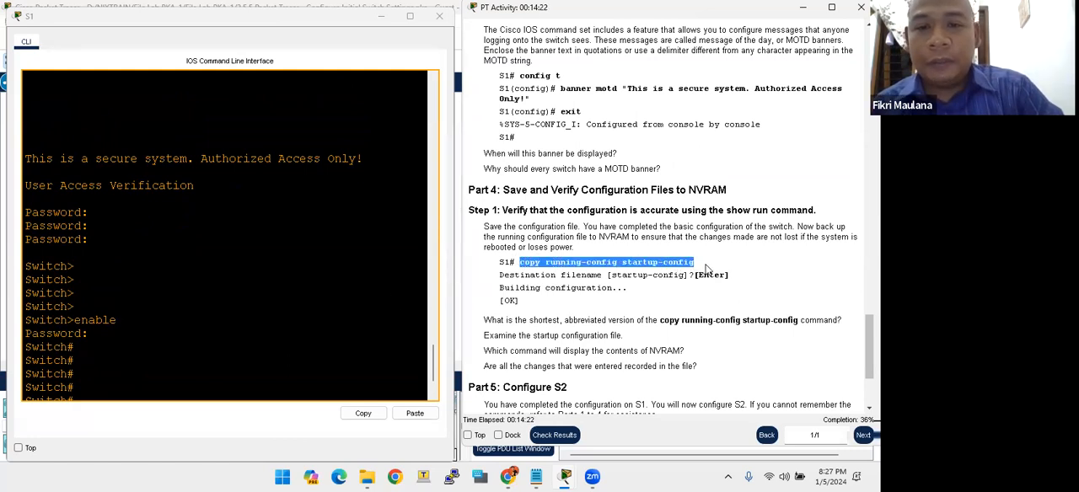
{"action": "left_click", "coordinate": [167, 317]}
{"action": "key", "text": "Return"}
{"action": "key", "text": "Return"}
{"action": "key", "text": "Return"}
{"action": "key", "text": "Return"}
{"action": "key", "text": "Return"}
{"action": "key", "text": "Return"}
{"action": "key", "text": "Return"}
{"action": "key", "text": "Return"}
{"action": "key", "text": "Return"}
{"action": "key", "text": "Return"}
{"action": "type", "text": "ch#"}
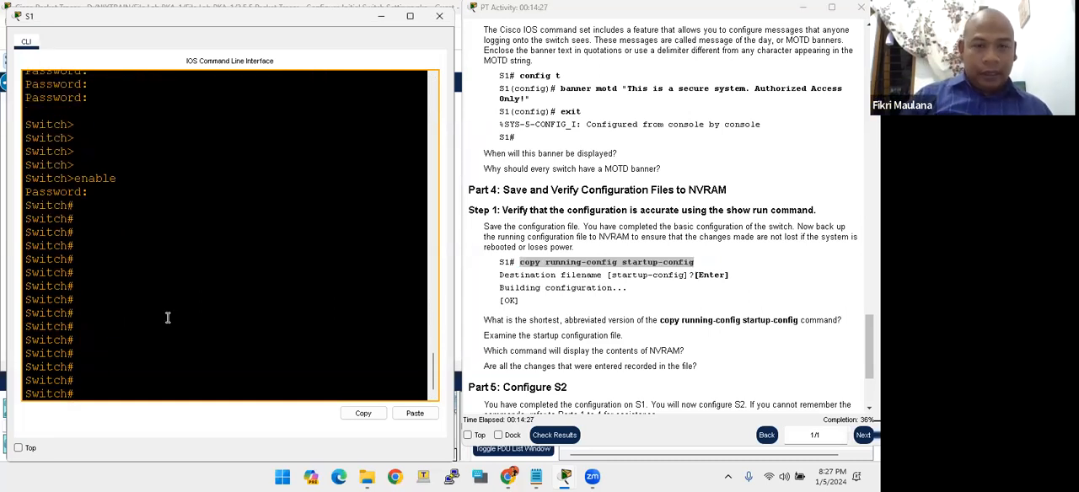
{"action": "type", "text": "conf t"}
- Enter global configuration mode with conf t, and return to privileged EXEC mode with exit
{"action": "key", "text": "Return"}
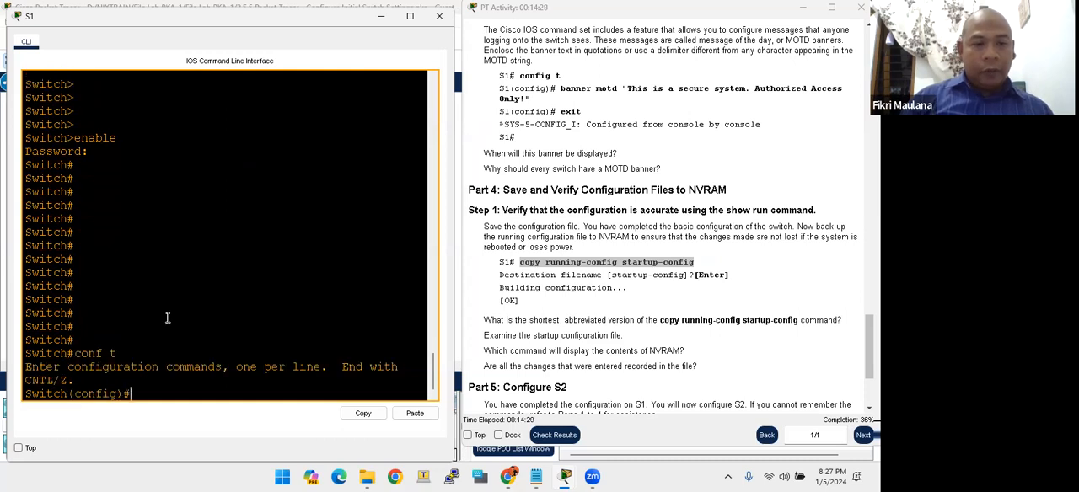
{"action": "key", "text": "Return"}
{"action": "key", "text": "Return"}
{"action": "key", "text": "Return"}
{"action": "key", "text": "Return"}
{"action": "key", "text": "Return"}
{"action": "key", "text": "Return"}
{"action": "key", "text": "Return"}
{"action": "key", "text": "Return"}
{"action": "key", "text": "Return"}
{"action": "type", "text": "exit"}
{"action": "key", "text": "Return"}
{"action": "key", "text": "Return"}
{"action": "key", "text": "Return"}
{"action": "key", "text": "Return"}
{"action": "key", "text": "Return"}
{"action": "key", "text": "Return"}
{"action": "key", "text": "Return"}
{"action": "key", "text": "Return"}
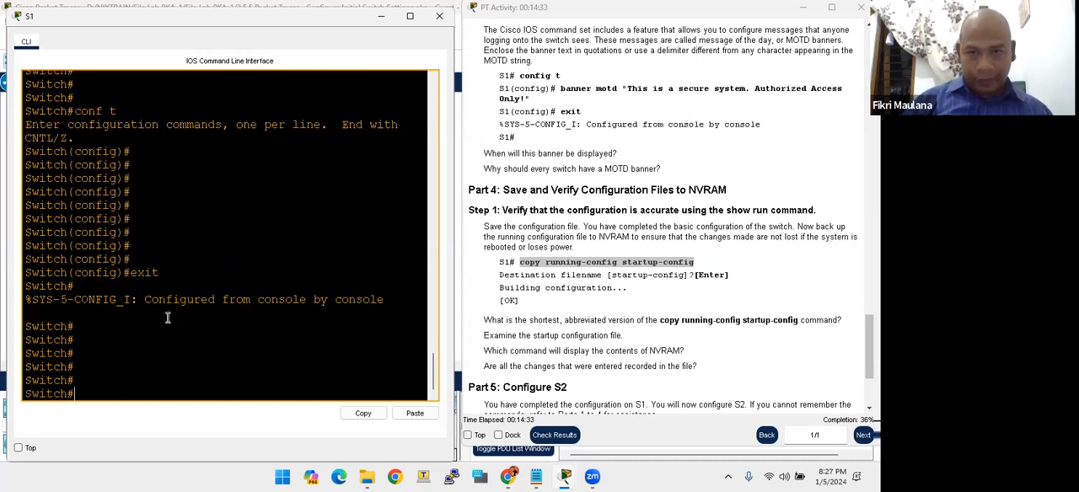
{"action": "key", "text": "Return"}
{"action": "key", "text": "Return"}
{"action": "key", "text": "Return"}
{"action": "key", "text": "Return"}
{"action": "key", "text": "Return"}
{"action": "key", "text": "Return"}
{"action": "key", "text": "Return"}
{"action": "key", "text": "Return"}
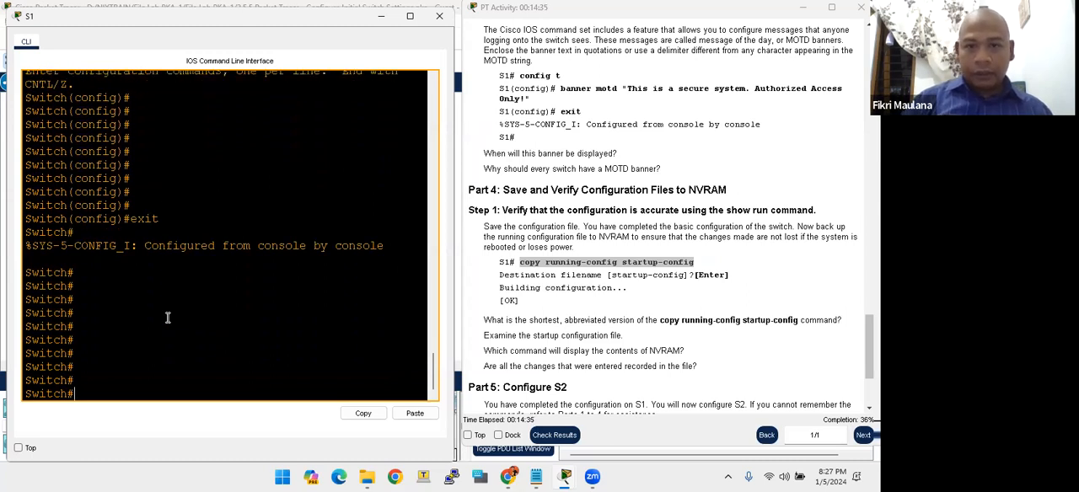
- Save the running configuration to NVRAM with copy running-config startup-config, accepting the default destination filename
{"action": "type", "text": "copy ru"}
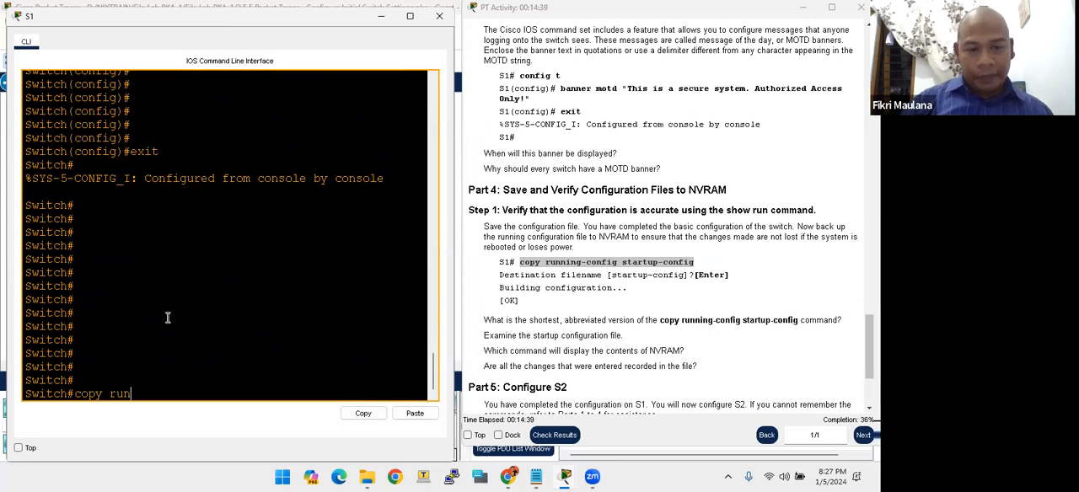
{"action": "type", "text": "n"}
{"action": "key", "text": "Tab"}
{"action": "type", "text": "sta"}
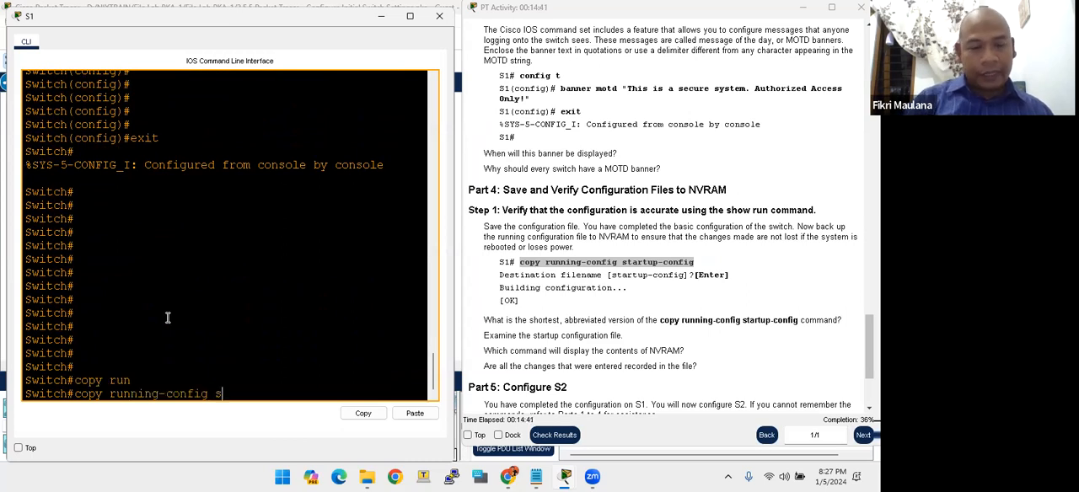
{"action": "key", "text": "Tab"}
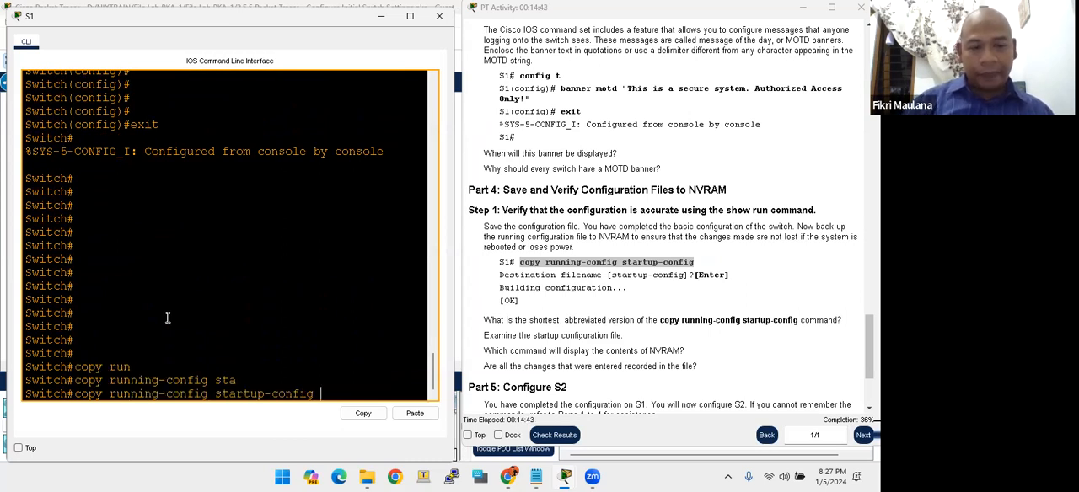
{"action": "key", "text": "Return"}
{"action": "key", "text": "Return"}
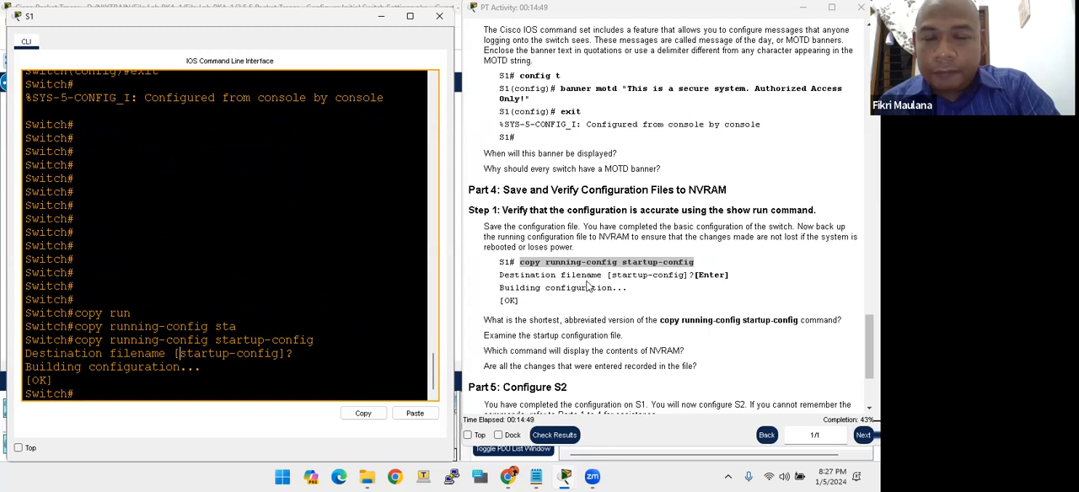
- Display the contents of NVRAM on the switch with show startup-config
{"action": "left_click", "coordinate": [529, 190]}
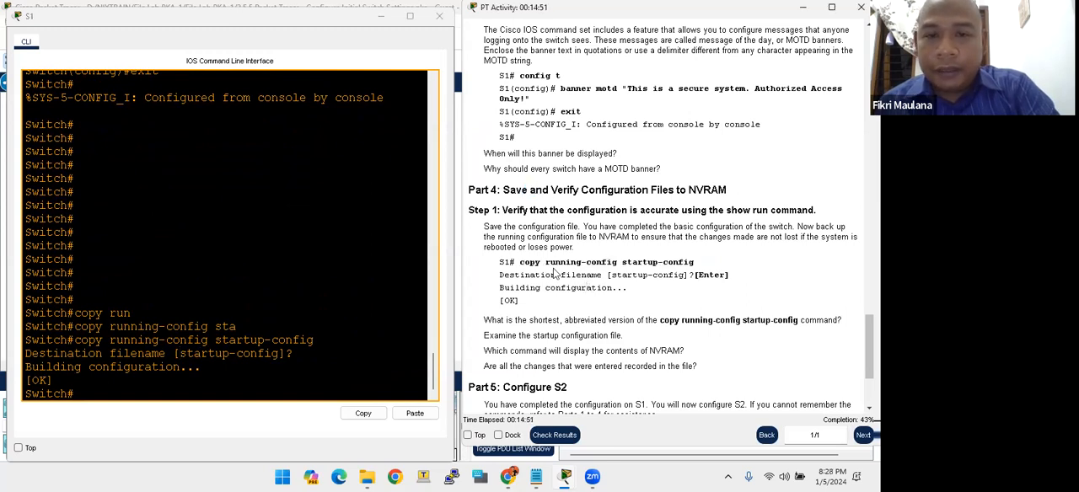
{"action": "left_click", "coordinate": [111, 356]}
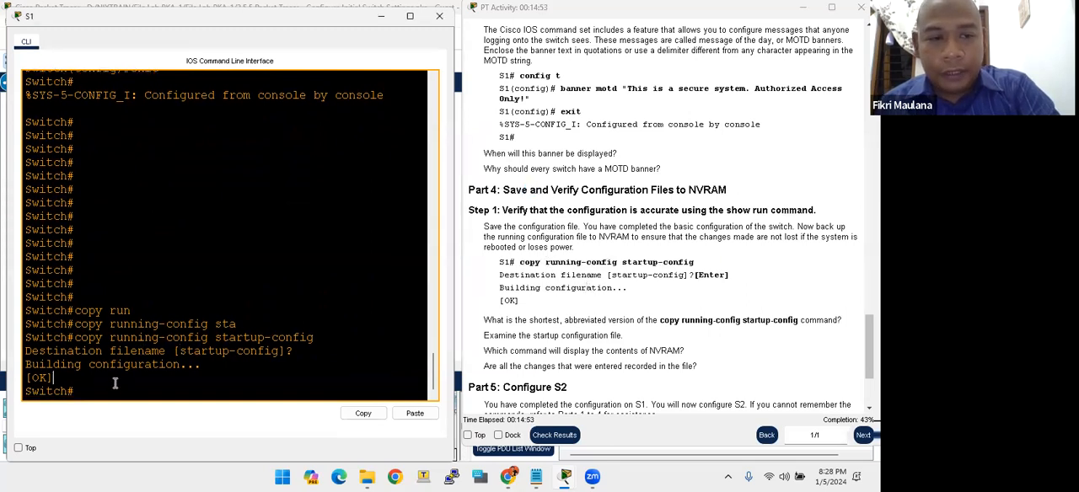
{"action": "key", "text": "Return"}
{"action": "key", "text": "Return"}
{"action": "key", "text": "Return"}
{"action": "key", "text": "Return"}
{"action": "key", "text": "Return"}
{"action": "key", "text": "Return"}
{"action": "type", "text": "show sta"}
{"action": "key", "text": "Tab"}
{"action": "key", "text": "Return"}
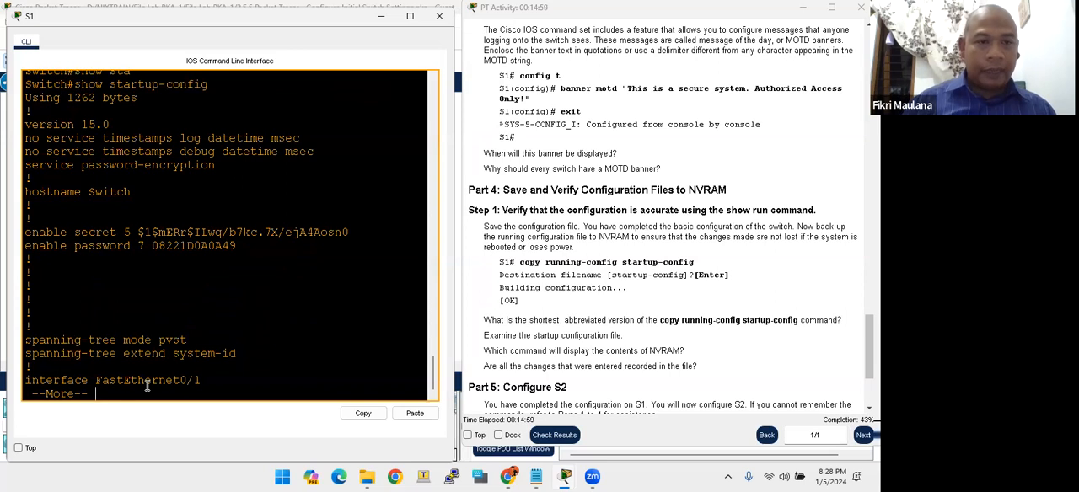
- Examine the saved startup configuration through to its end, including hostname, encrypted passwords, MOTD banner and line settings
{"action": "scroll", "coordinate": [137, 201], "scroll_direction": "up", "scroll_amount": 5}
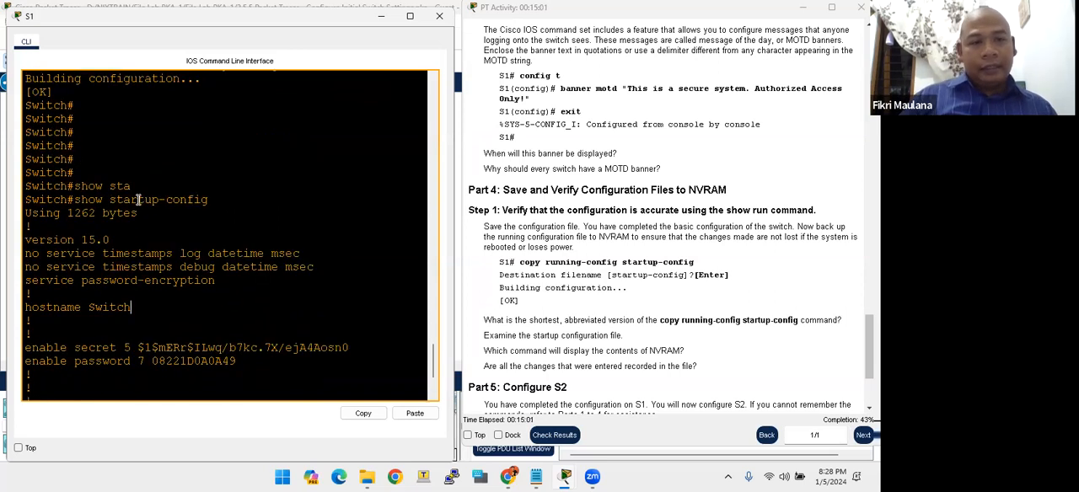
{"action": "scroll", "coordinate": [136, 200], "scroll_direction": "down", "scroll_amount": 1}
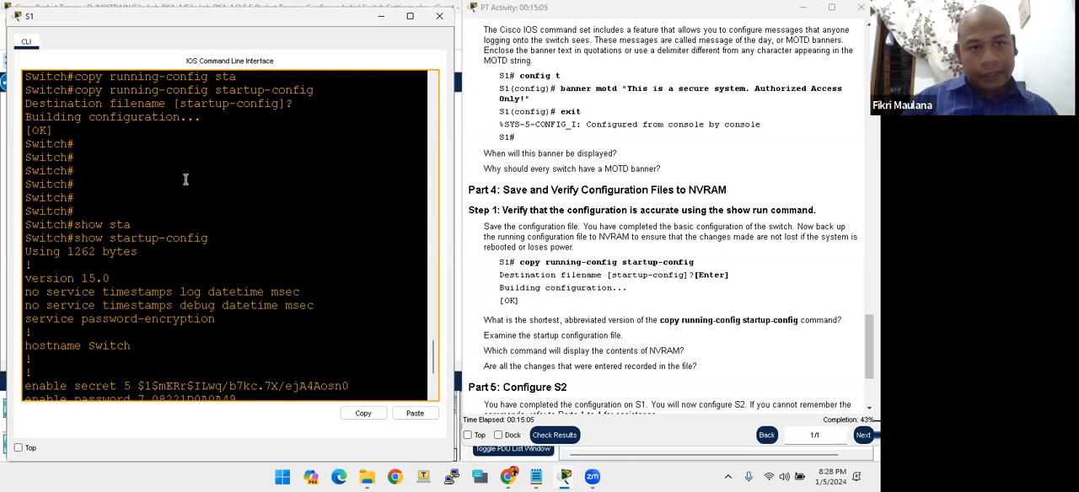
{"action": "scroll", "coordinate": [184, 178], "scroll_direction": "up", "scroll_amount": 6}
{"action": "scroll", "coordinate": [183, 180], "scroll_direction": "up", "scroll_amount": 4}
{"action": "scroll", "coordinate": [152, 143], "scroll_direction": "down", "scroll_amount": 11}
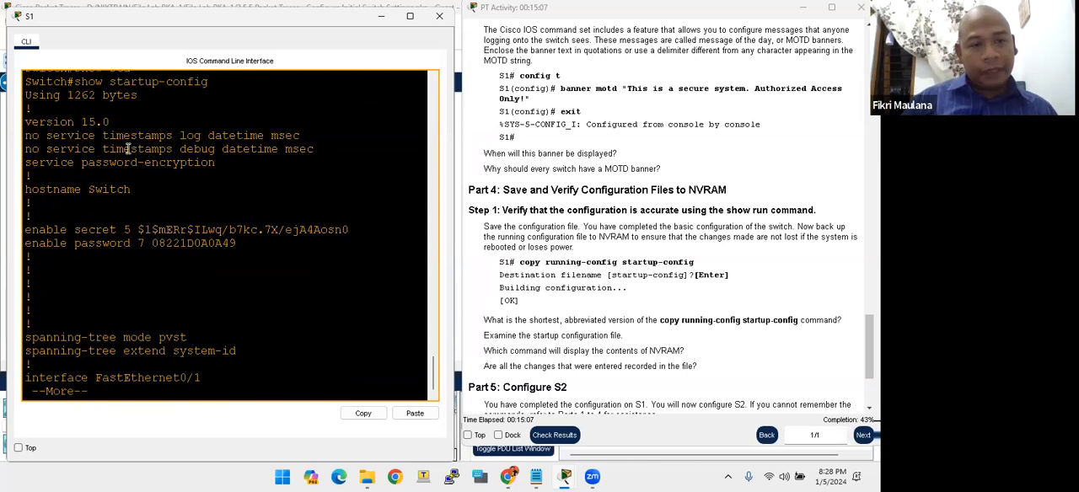
{"action": "scroll", "coordinate": [122, 110], "scroll_direction": "up", "scroll_amount": 1}
{"action": "double_click", "coordinate": [111, 120]}
{"action": "left_click", "coordinate": [98, 125]}
{"action": "left_click_drag", "start_coordinate": [116, 121], "coordinate": [138, 123]}
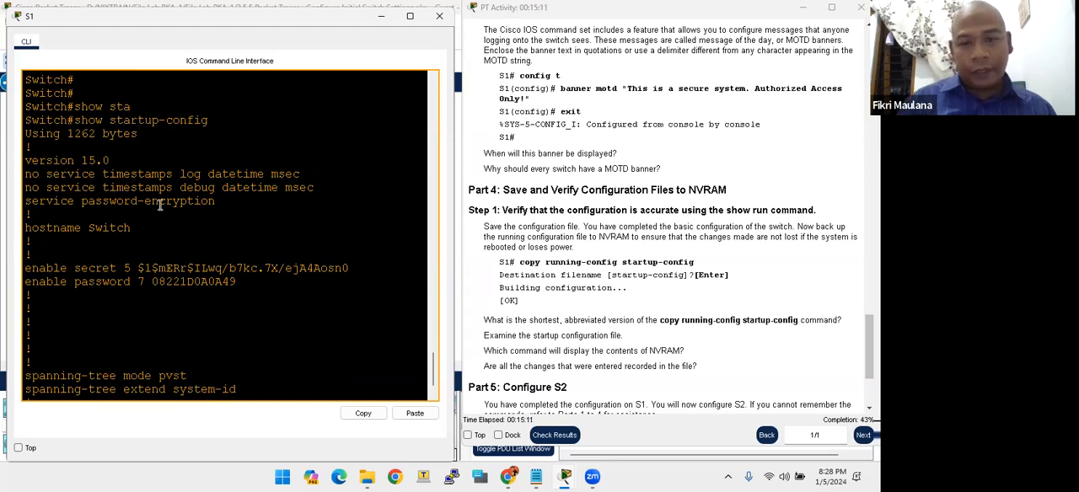
{"action": "key", "text": "space"}
{"action": "key", "text": "space"}
- Read Part 5 and its list of parameters for configuring S2, and return to the privileged EXEC prompt
{"action": "left_click", "coordinate": [566, 272]}
{"action": "scroll", "coordinate": [564, 273], "scroll_direction": "down", "scroll_amount": 3}
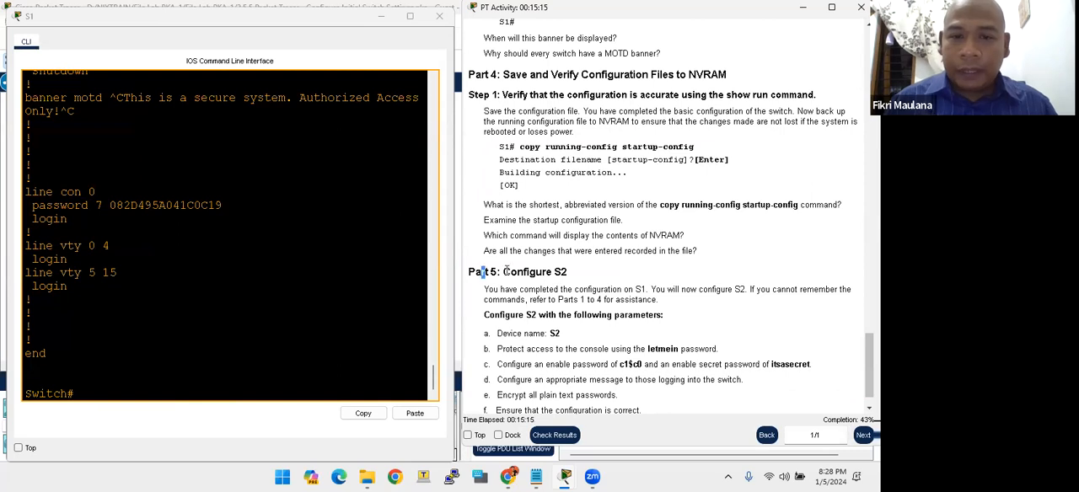
{"action": "left_click_drag", "start_coordinate": [524, 273], "coordinate": [560, 275]}
{"action": "left_click", "coordinate": [553, 303]}
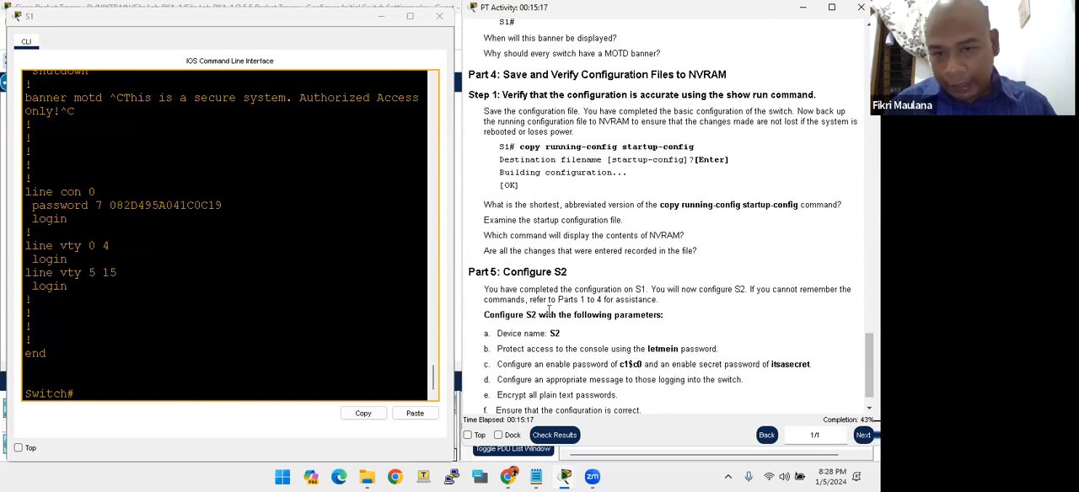
{"action": "scroll", "coordinate": [553, 304], "scroll_direction": "down", "scroll_amount": 1}
{"action": "left_click", "coordinate": [195, 335]}
{"action": "key", "text": "Return"}
{"action": "key", "text": "Return"}
{"action": "key", "text": "Return"}
{"action": "key", "text": "Return"}
{"action": "key", "text": "Return"}
{"action": "key", "text": "Return"}
{"action": "key", "text": "Return"}
{"action": "key", "text": "Return"}
{"action": "key", "text": "Return"}
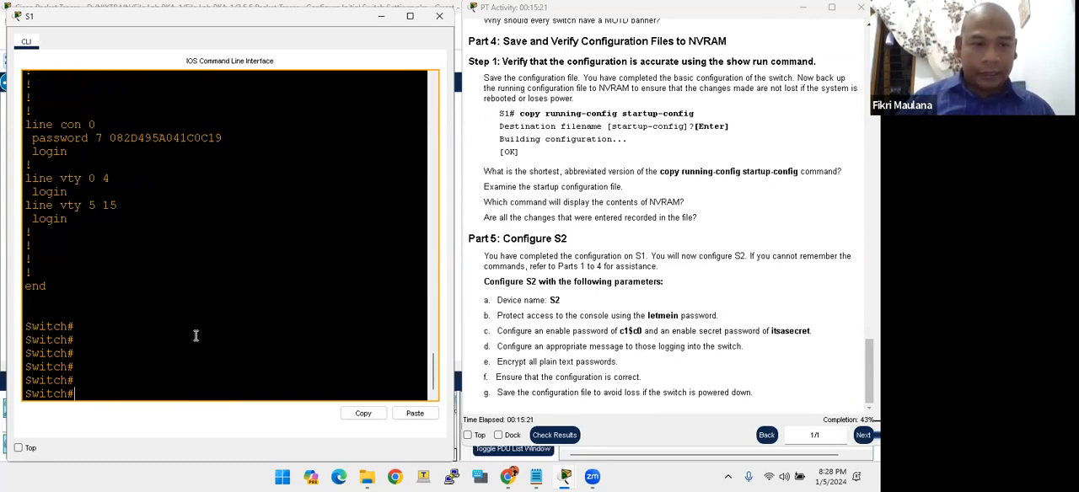
- Go back to Part 2, Step 1 of the instructions and check the hostname command for the first switch
{"action": "scroll", "coordinate": [611, 313], "scroll_direction": "up", "scroll_amount": 15}
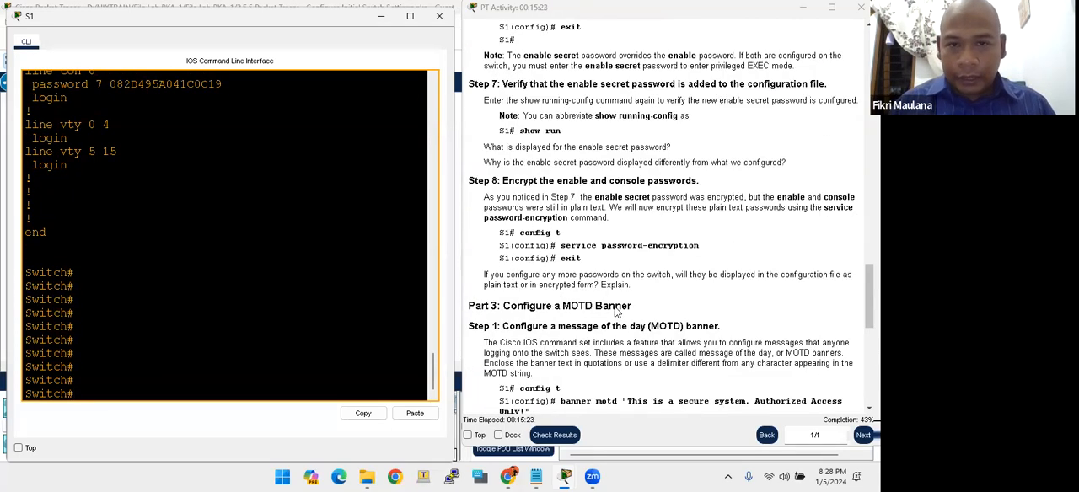
{"action": "scroll", "coordinate": [616, 312], "scroll_direction": "up", "scroll_amount": 9}
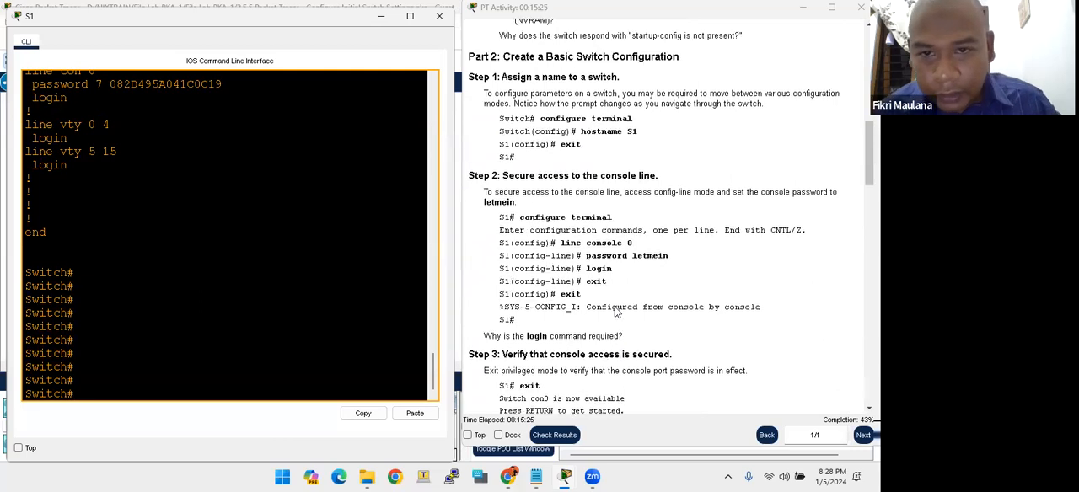
{"action": "left_click", "coordinate": [620, 285]}
{"action": "left_click_drag", "start_coordinate": [602, 285], "coordinate": [632, 286]}
{"action": "left_click", "coordinate": [597, 288]}
{"action": "double_click", "coordinate": [600, 286]}
{"action": "left_click", "coordinate": [632, 289]}
- In global configuration mode, set the switch's hostname to S1 and return to privileged EXEC mode with end
{"action": "left_click", "coordinate": [185, 299]}
{"action": "key", "text": "Return"}
{"action": "key", "text": "Return"}
{"action": "key", "text": "Return"}
{"action": "key", "text": "Return"}
{"action": "type", "text": "conf t"}
{"action": "key", "text": "Return"}
{"action": "key", "text": "Return"}
{"action": "key", "text": "Return"}
{"action": "key", "text": "Return"}
{"action": "key", "text": "Return"}
{"action": "key", "text": "Return"}
{"action": "key", "text": "Return"}
{"action": "key", "text": "Return"}
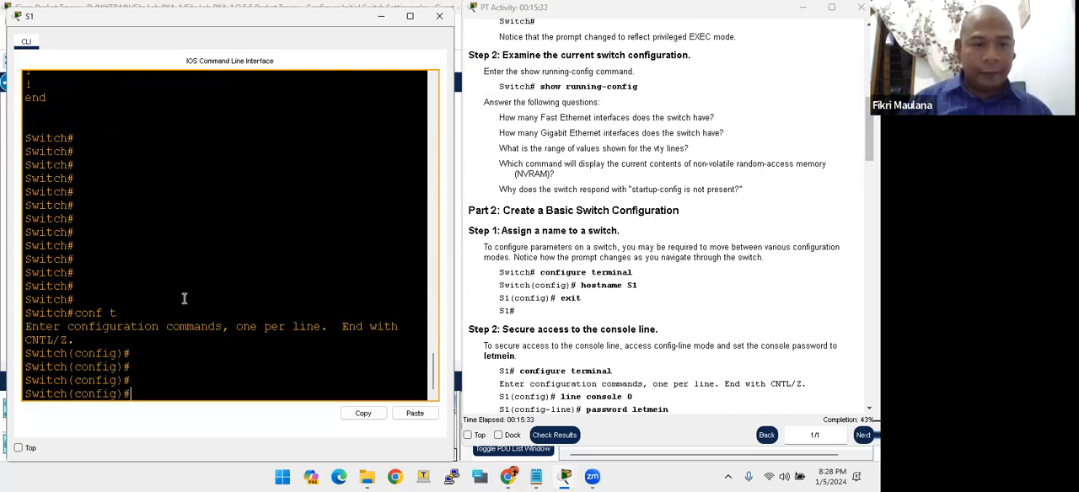
{"action": "type", "text": "ho"}
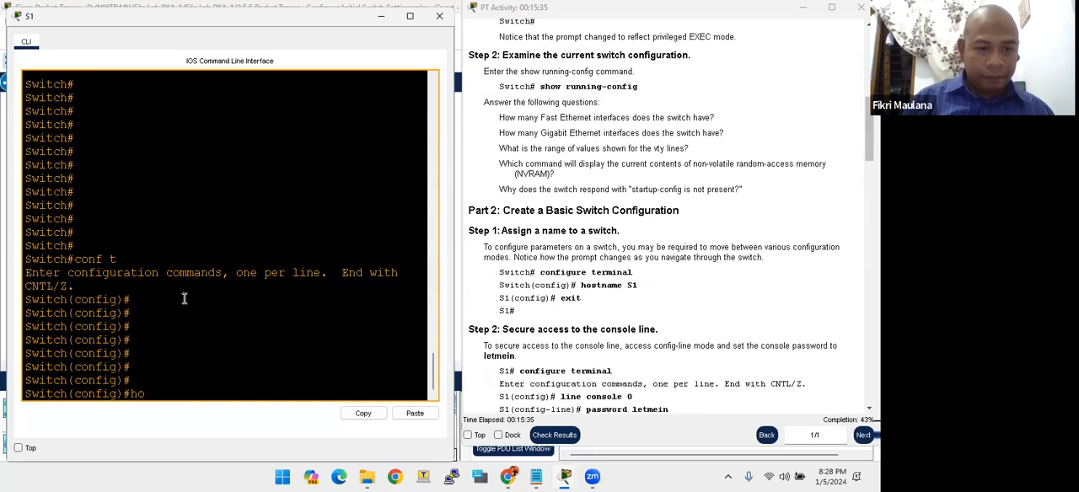
{"action": "type", "text": "stname "}
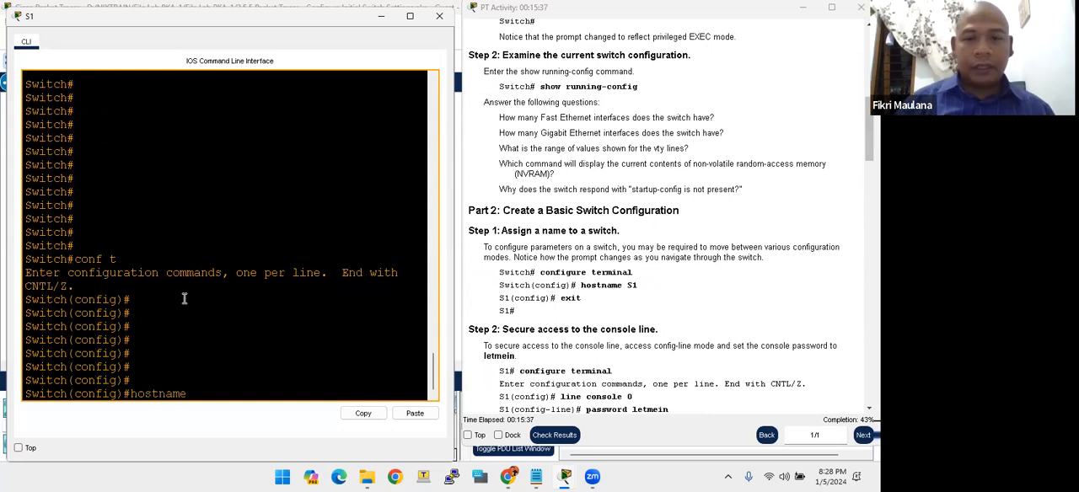
{"action": "type", "text": "S1"}
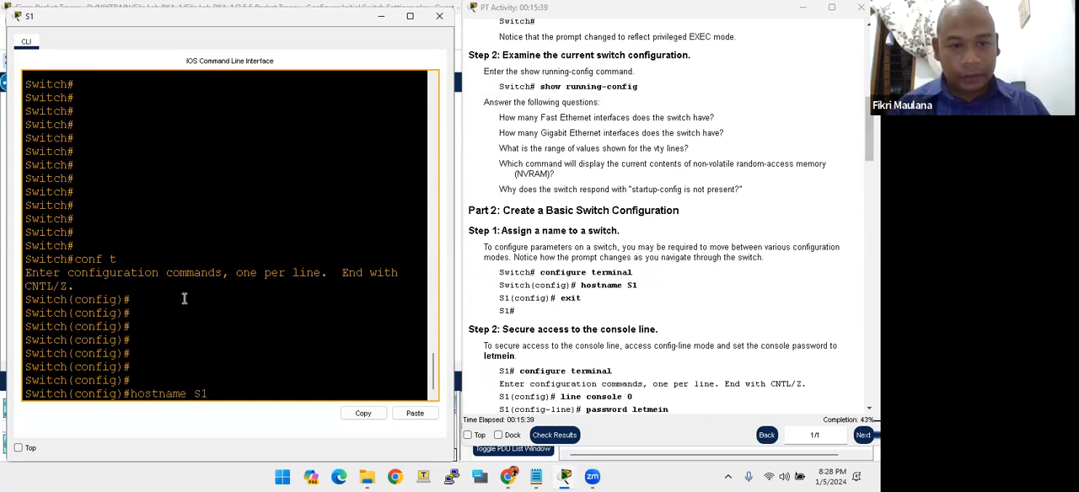
{"action": "key", "text": "Return"}
{"action": "key", "text": "Return"}
{"action": "key", "text": "Return"}
{"action": "type", "text": "end"}
- Save S1's renamed configuration to NVRAM with copy running-config startup-config, accepting the default filename
{"action": "key", "text": "Return"}
{"action": "key", "text": "Return"}
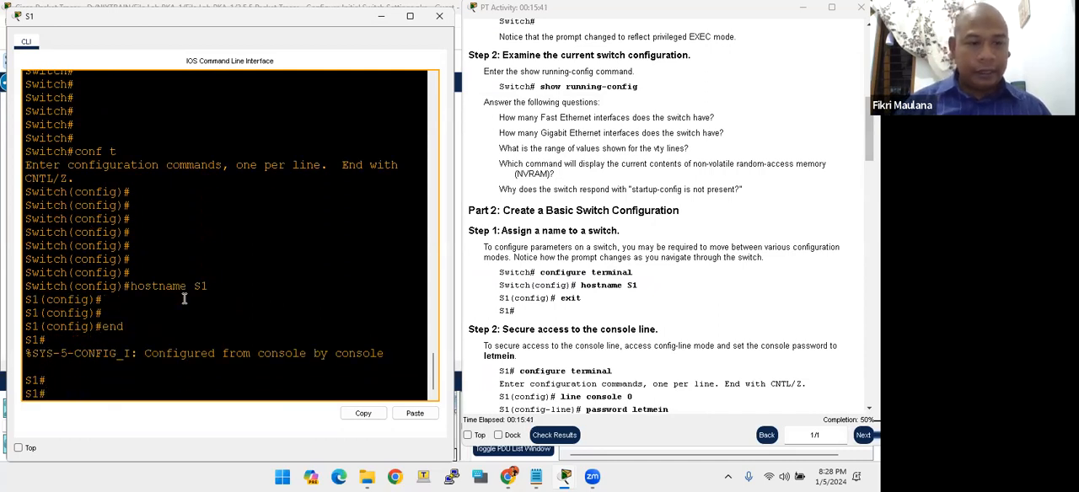
{"action": "key", "text": "Return"}
{"action": "type", "text": "copy run"}
{"action": "key", "text": "Tab"}
{"action": "type", "text": "sta"}
{"action": "key", "text": "Tab"}
{"action": "key", "text": "Return"}
{"action": "key", "text": "Return"}
{"action": "key", "text": "Return"}
{"action": "key", "text": "Return"}
{"action": "key", "text": "Return"}
{"action": "key", "text": "Return"}
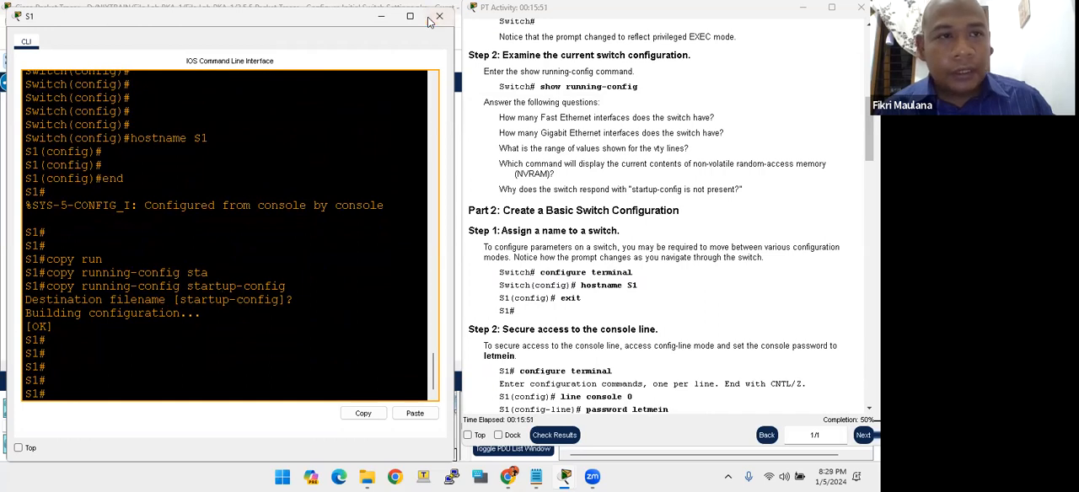
- Close S1's console window, and open the S2 switch's CLI, placing its window beside the instructions area
{"action": "left_click_drag", "start_coordinate": [177, 22], "coordinate": [150, 168]}
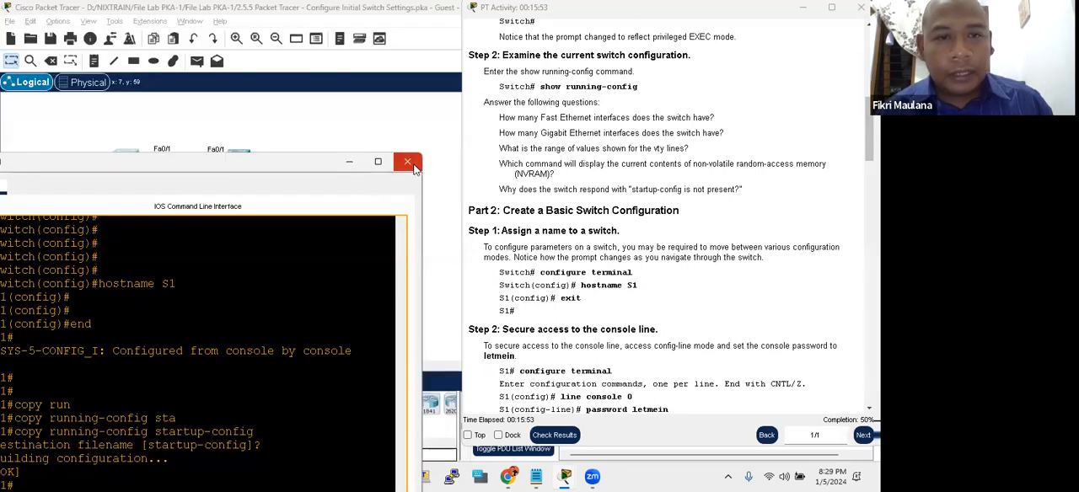
{"action": "left_click", "coordinate": [413, 164]}
{"action": "left_click", "coordinate": [305, 271]}
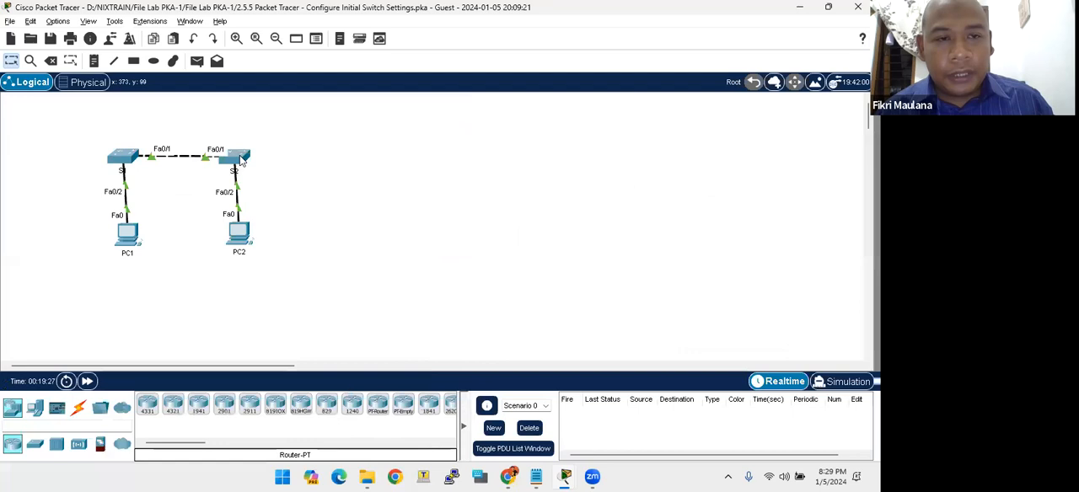
{"action": "left_click", "coordinate": [240, 159]}
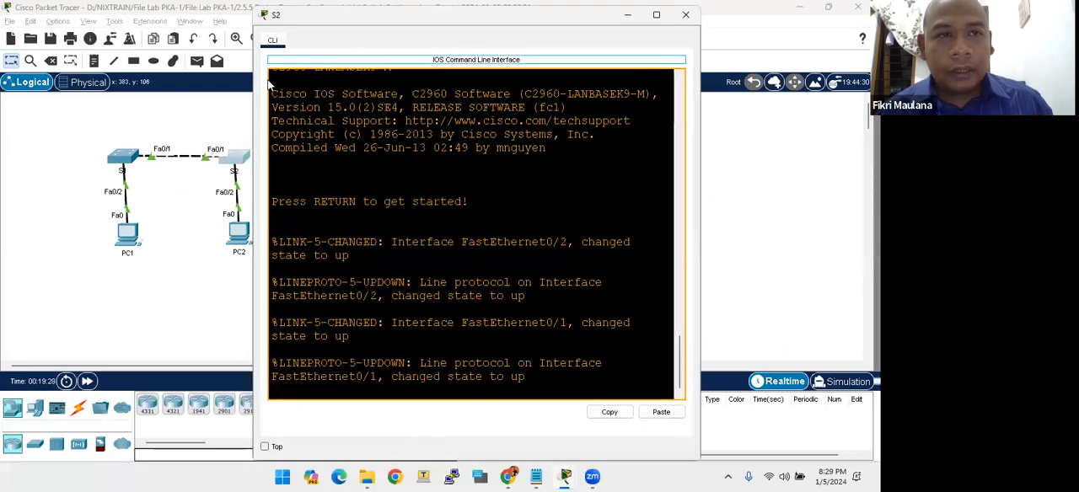
{"action": "left_click_drag", "start_coordinate": [320, 28], "coordinate": [67, 21]}
- Bring the activity instructions up beside S2's CLI and go to the Part 5 parameters for S2
{"action": "key", "text": "alt+Tab"}
{"action": "key", "text": "alt+Tab"}
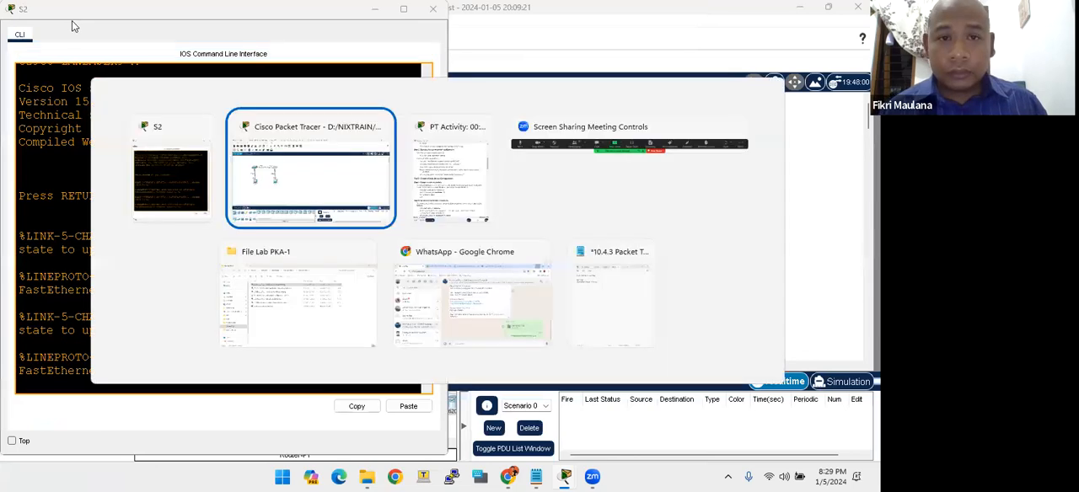
{"action": "scroll", "coordinate": [534, 250], "scroll_direction": "down", "scroll_amount": 5}
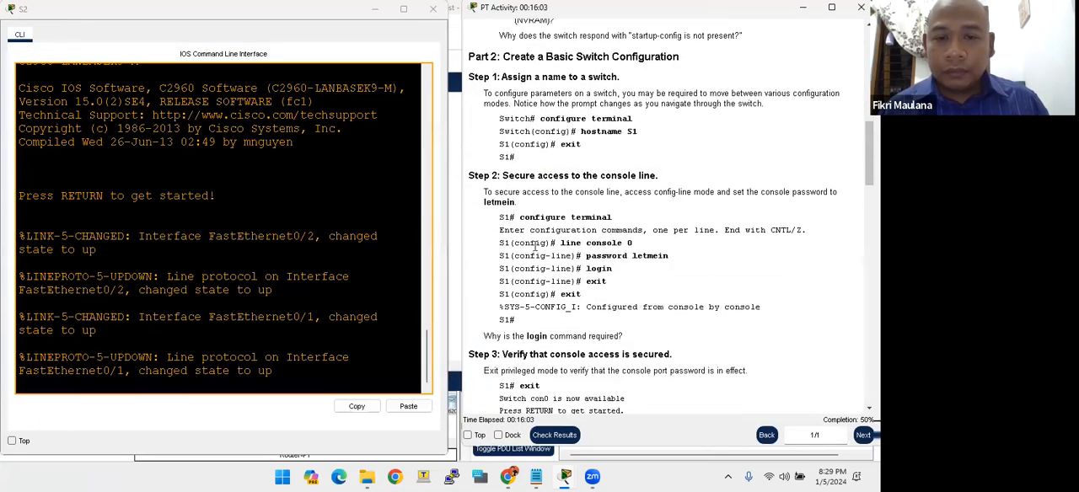
{"action": "scroll", "coordinate": [535, 250], "scroll_direction": "down", "scroll_amount": 11}
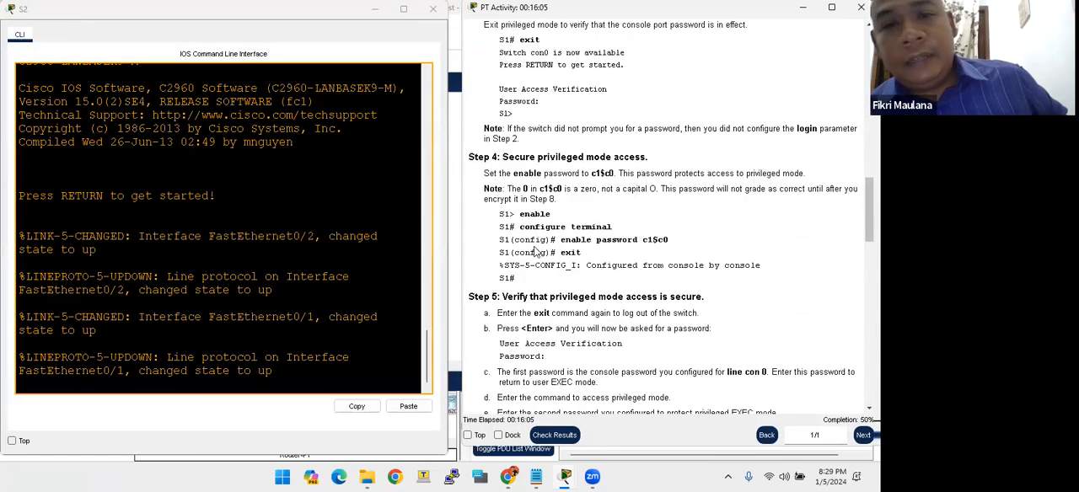
{"action": "scroll", "coordinate": [535, 267], "scroll_direction": "down", "scroll_amount": 15}
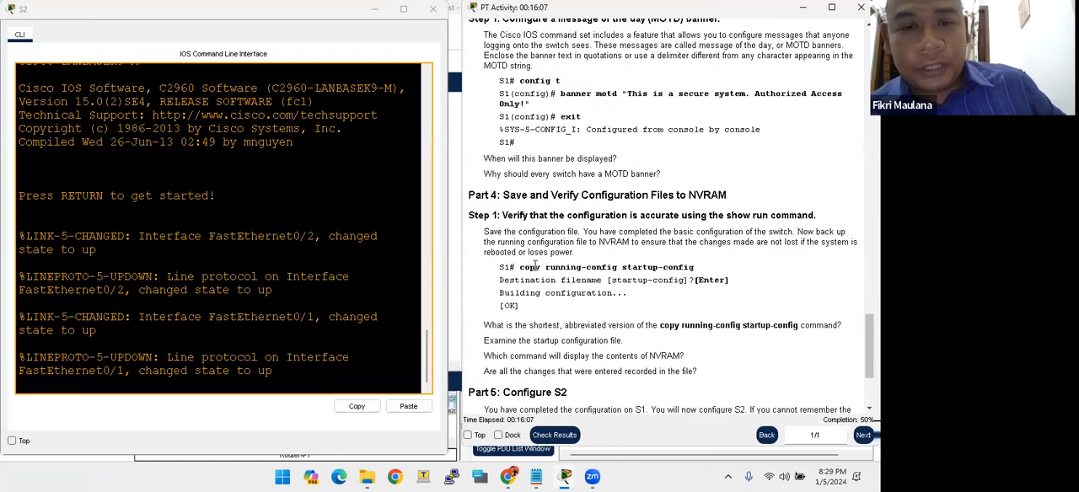
- Start the console session on S2, enter privileged EXEC mode with enable, and enter global configuration mode
{"action": "left_click", "coordinate": [292, 296]}
{"action": "key", "text": "Return"}
{"action": "key", "text": "Return"}
{"action": "key", "text": "Return"}
{"action": "key", "text": "Return"}
{"action": "type", "text": "ena"}
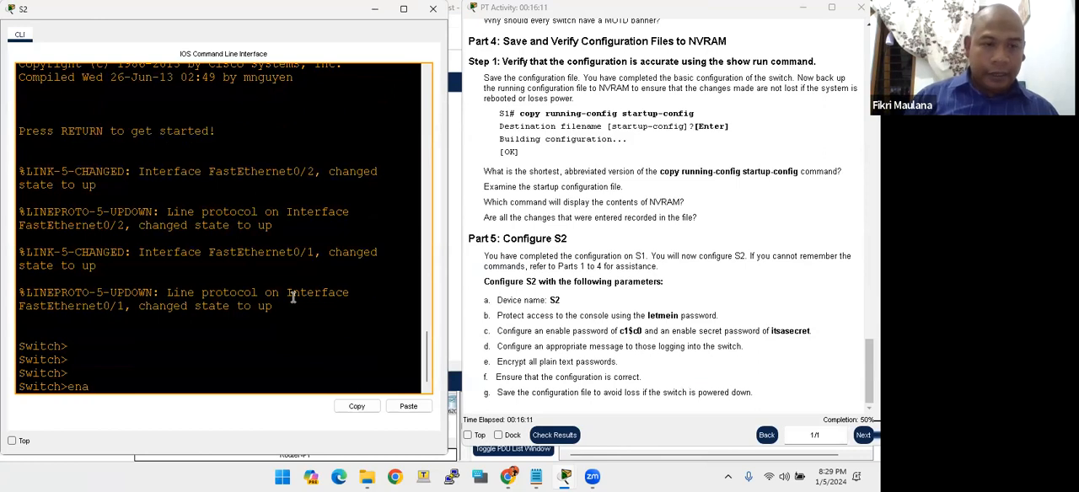
{"action": "key", "text": "Return"}
{"action": "key", "text": "Return"}
{"action": "key", "text": "Return"}
{"action": "type", "text": "conf t"}
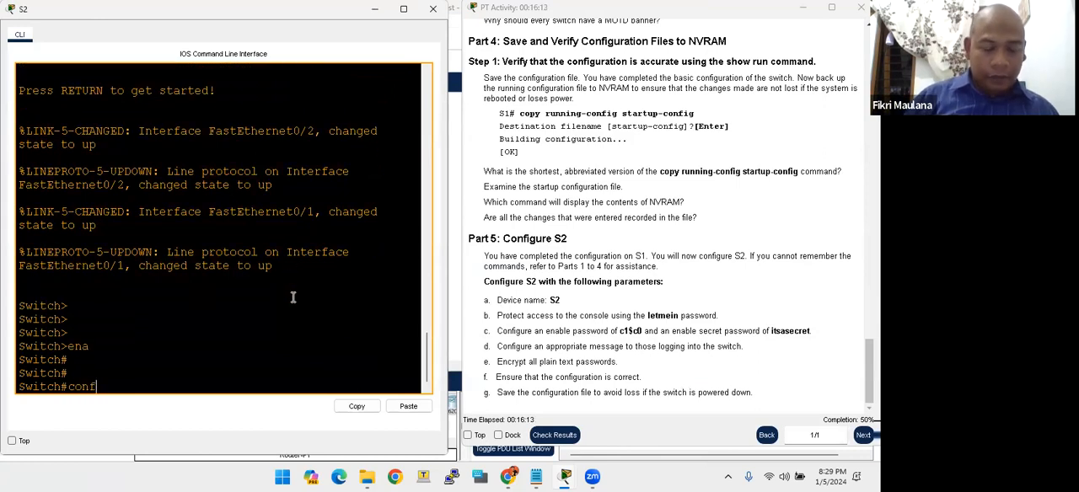
{"action": "key", "text": "Return"}
{"action": "key", "text": "Return"}
{"action": "key", "text": "Return"}
- Set the switch's hostname to S2
{"action": "type", "text": "hostan"}
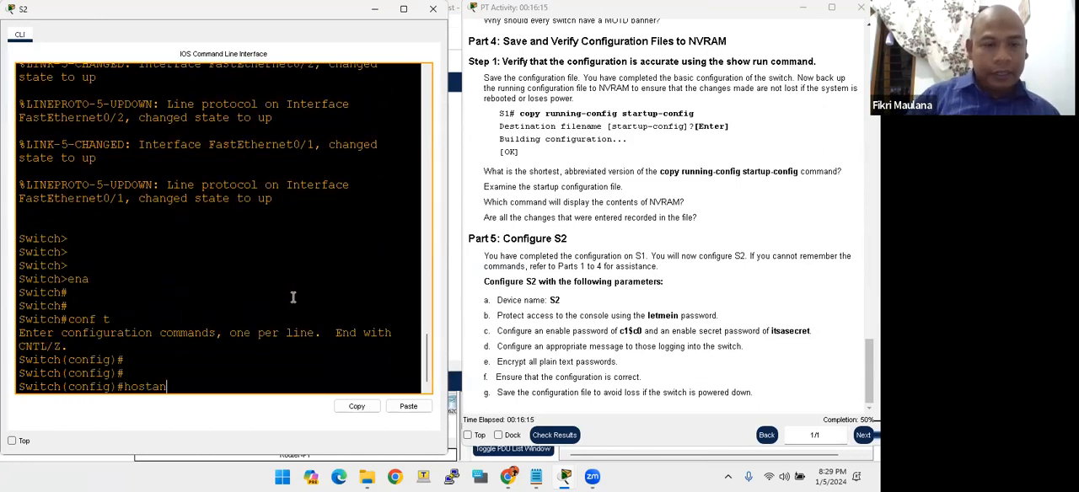
{"action": "key", "text": "BackSpace"}
{"action": "key", "text": "BackSpace"}
{"action": "type", "text": "name"}
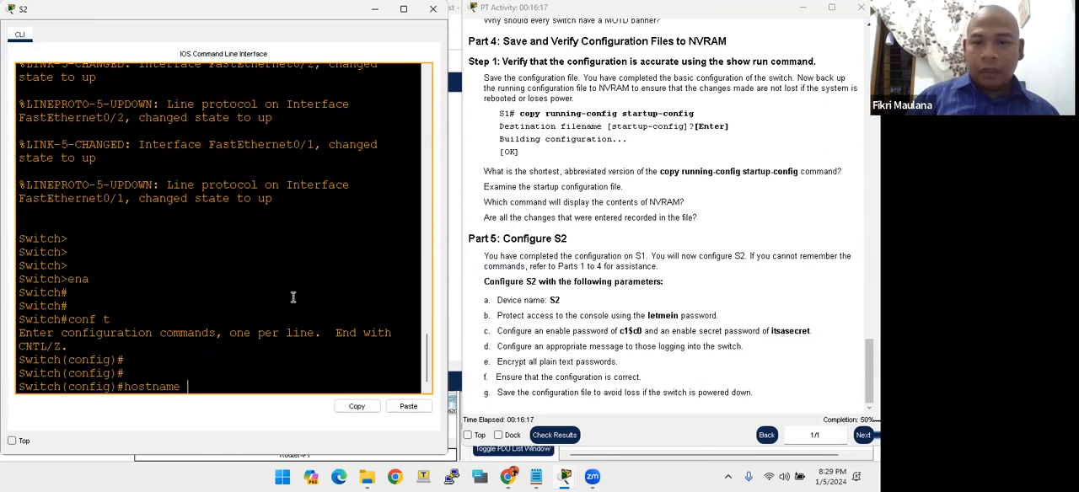
{"action": "type", "text": " S2"}
{"action": "key", "text": "Return"}
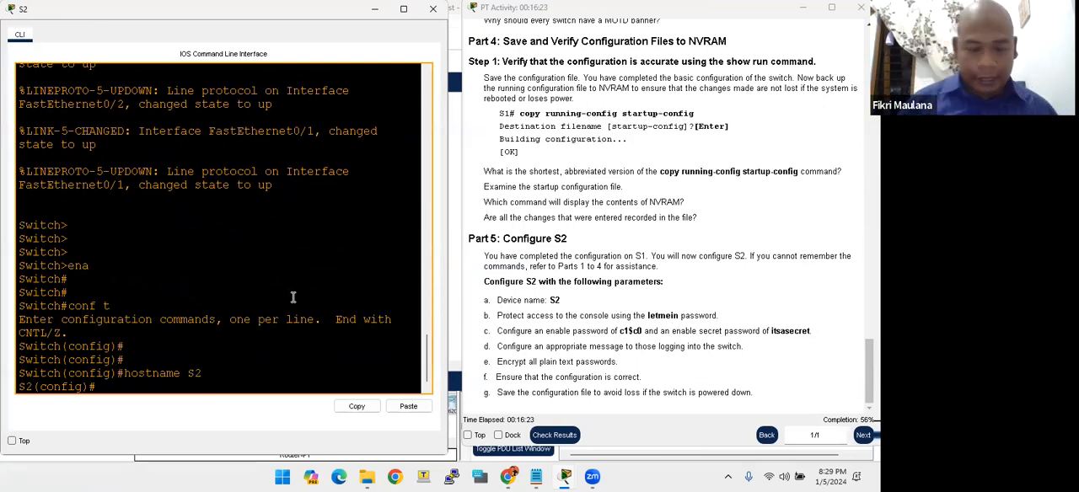
- Enter line configuration for console 0 on S2 and set the console password given in the Part 5 parameters
{"action": "type", "text": "l"}
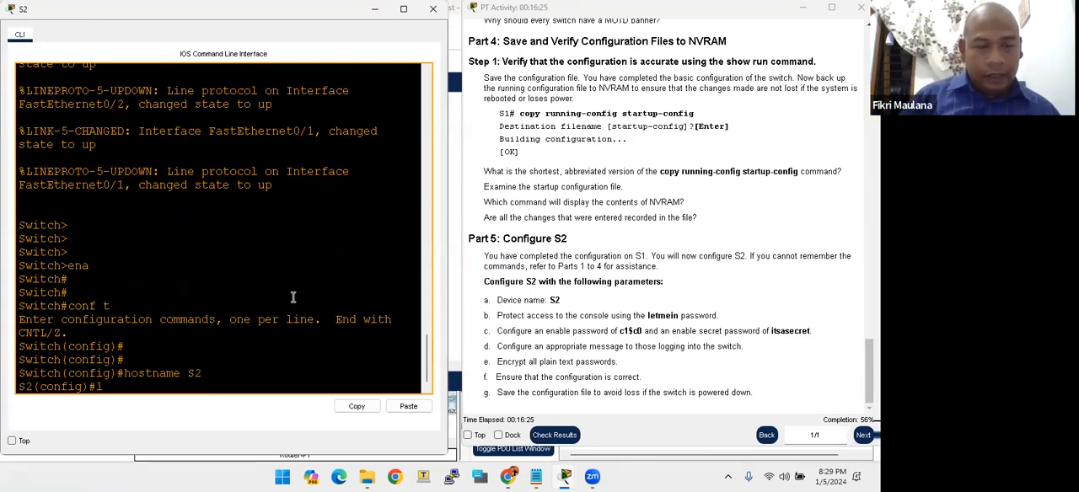
{"action": "type", "text": "ine console 0"}
{"action": "key", "text": "Return"}
{"action": "type", "text": "password letmein"}
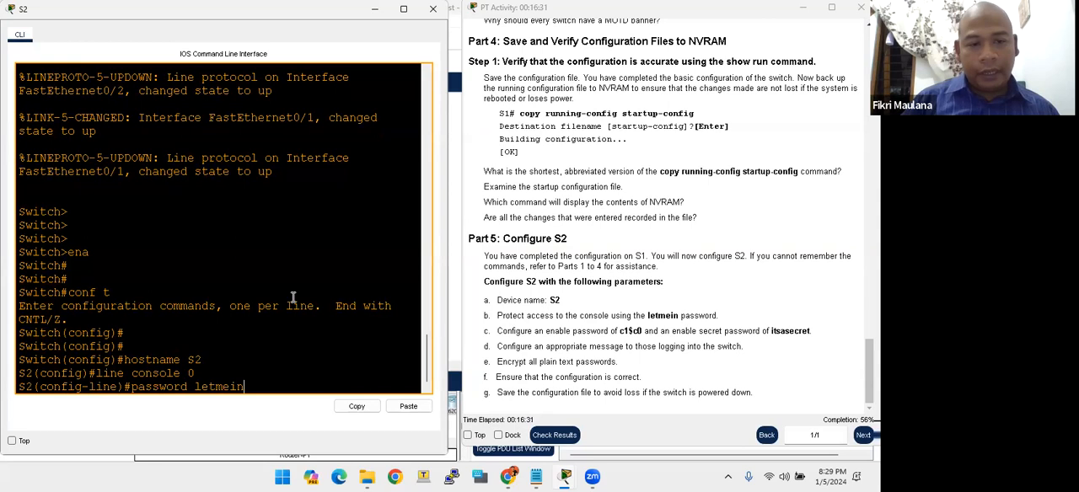
{"action": "key", "text": "Return"}
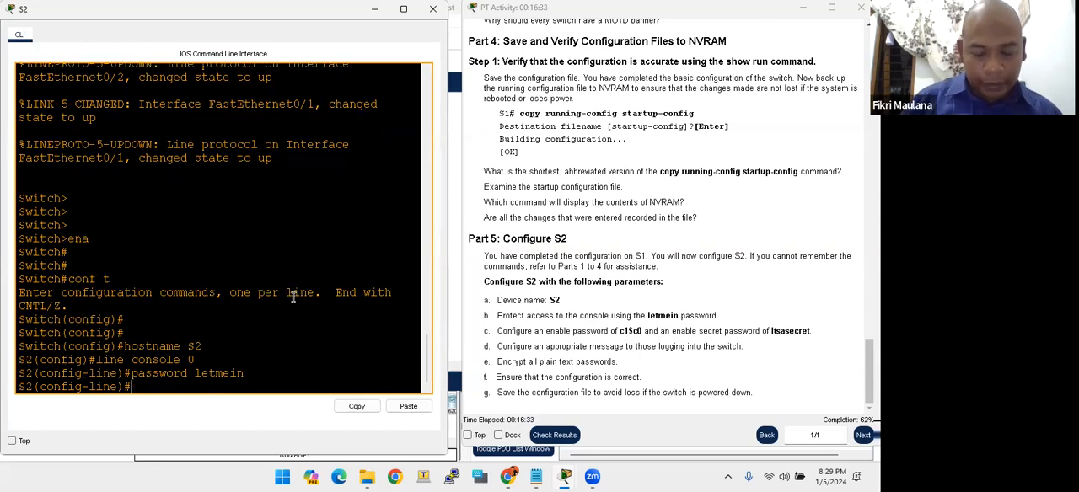
- Require login on S2's console line and return to global configuration mode with exit
{"action": "type", "text": "login"}
{"action": "key", "text": "Return"}
{"action": "type", "text": "exi"}
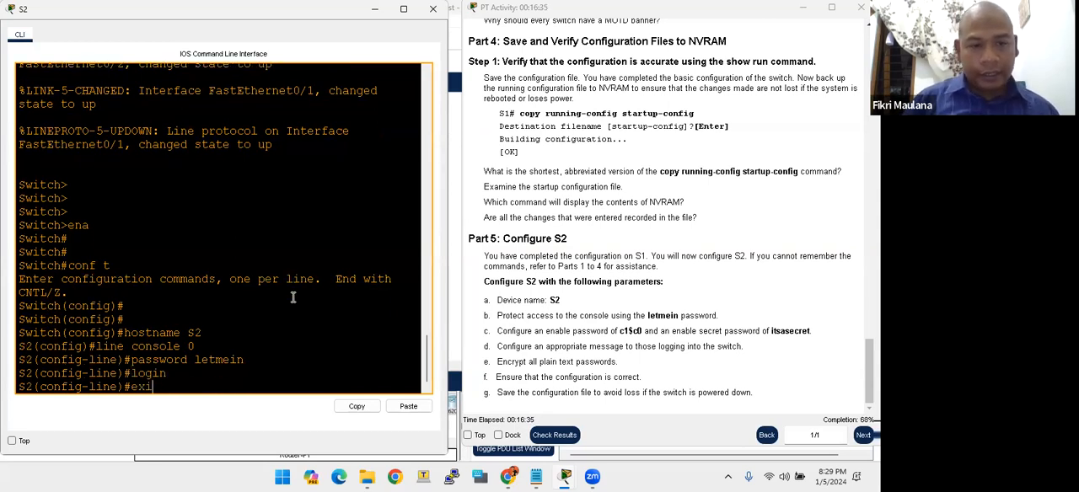
{"action": "type", "text": "t"}
{"action": "key", "text": "Return"}
{"action": "key", "text": "Return"}
{"action": "key", "text": "Return"}
{"action": "key", "text": "Return"}
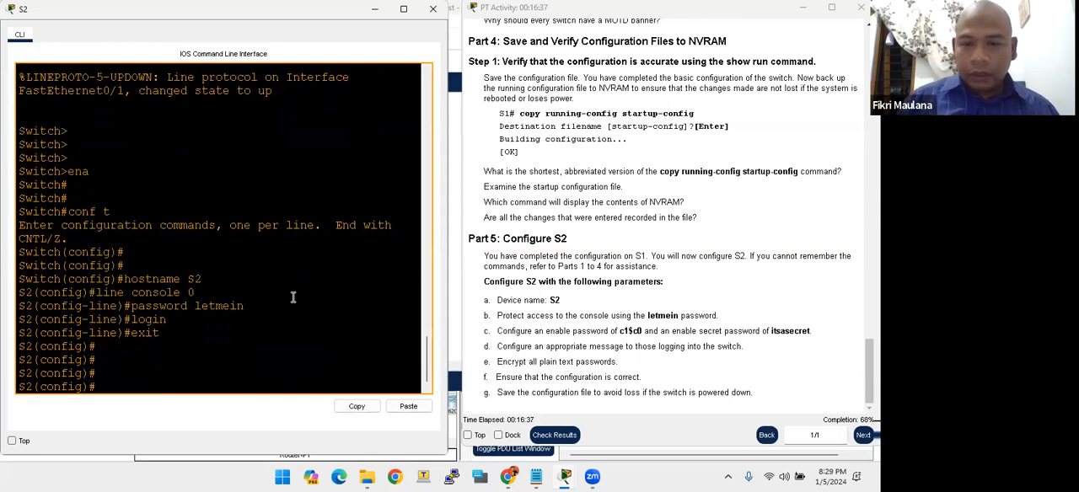
- Set S2's enable password to the value given in item c of Part 5
{"action": "left_click", "coordinate": [629, 343]}
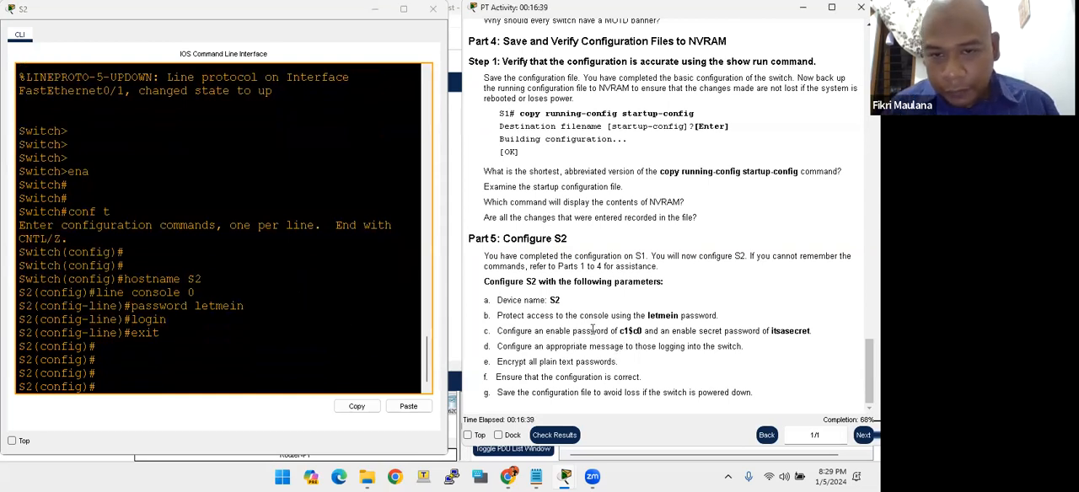
{"action": "left_click", "coordinate": [295, 329]}
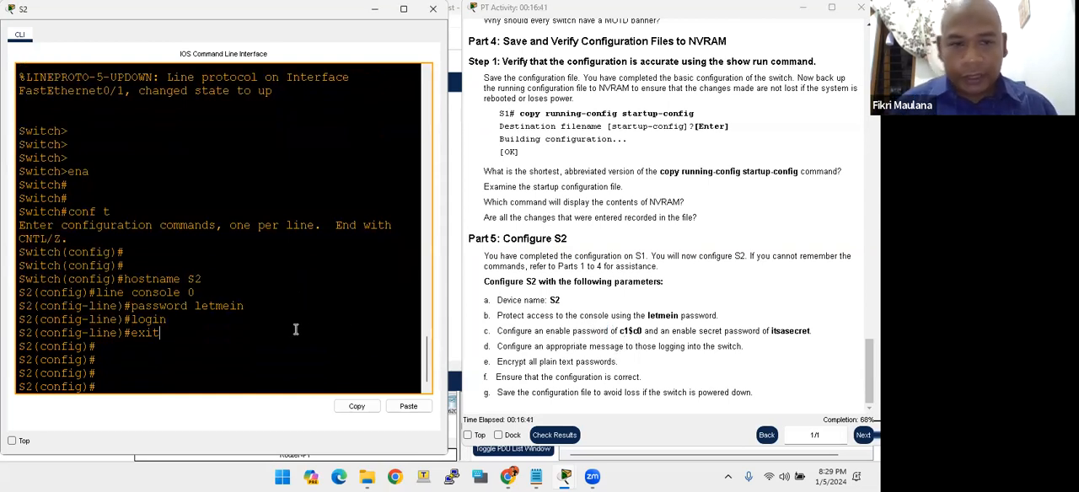
{"action": "key", "text": "Return"}
{"action": "key", "text": "Return"}
{"action": "type", "text": "enab"}
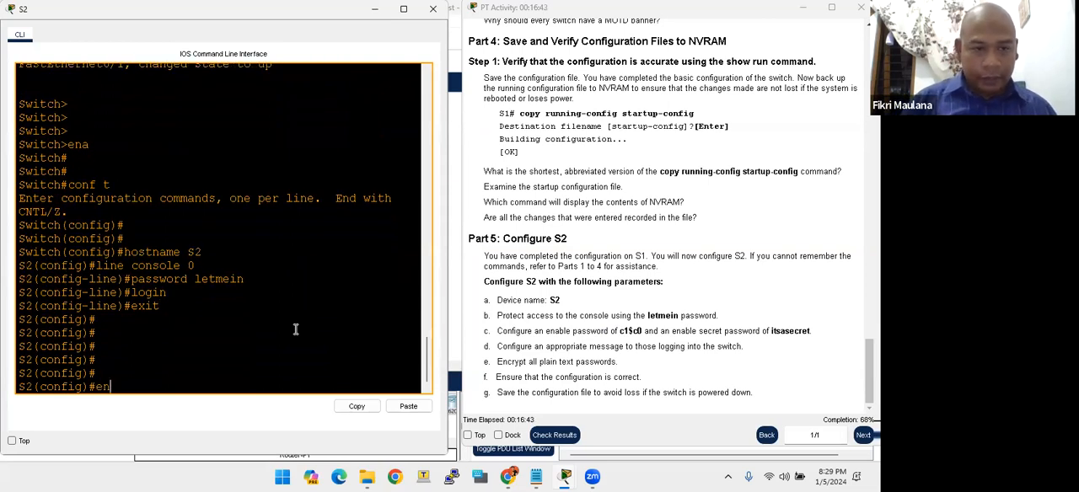
{"action": "key", "text": "Return"}
{"action": "type", "text": "enable pas"}
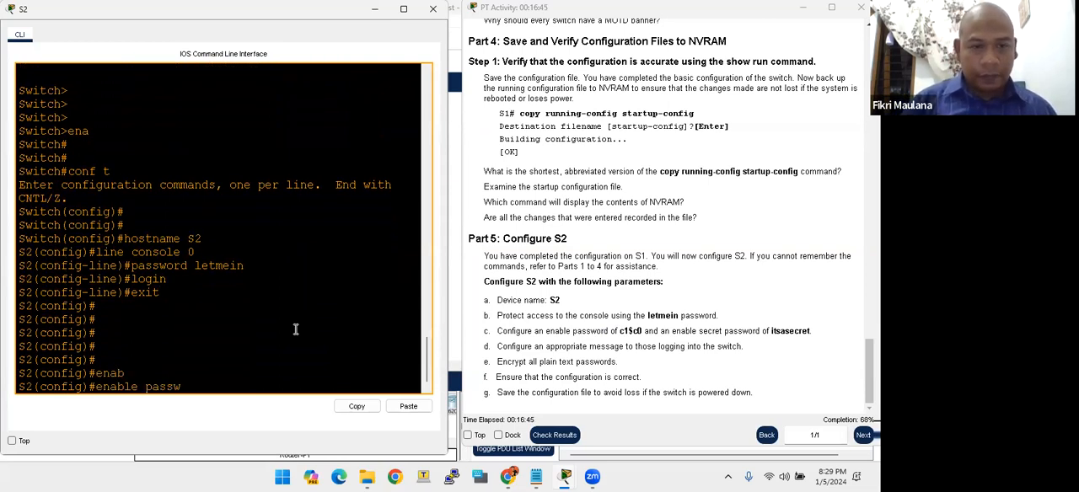
{"action": "type", "text": "sw"}
{"action": "key", "text": "Tab"}
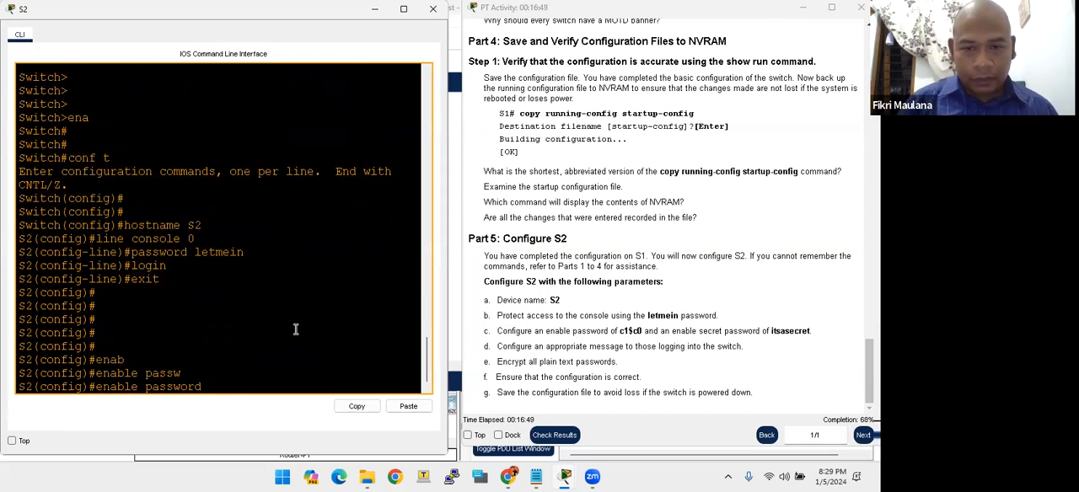
{"action": "type", "text": "c"}
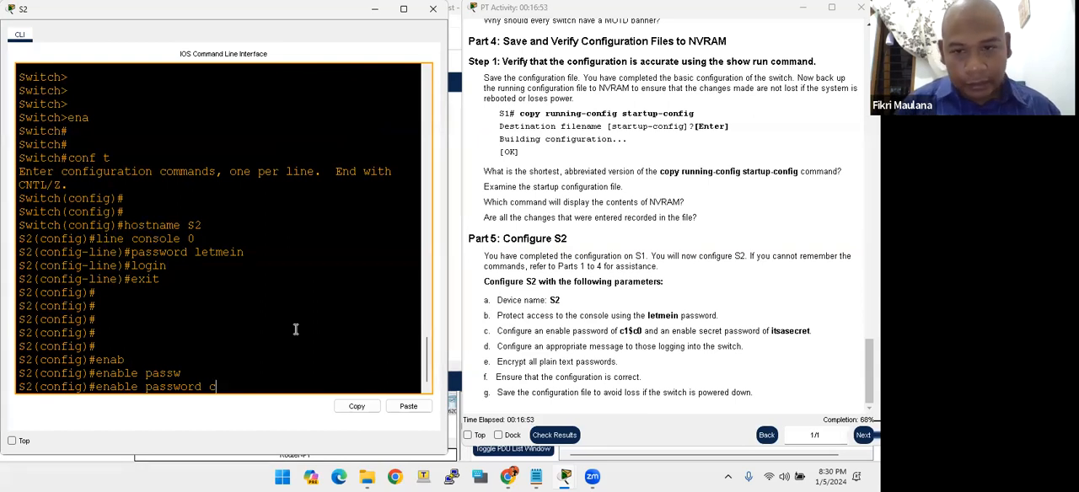
{"action": "type", "text": "1$"}
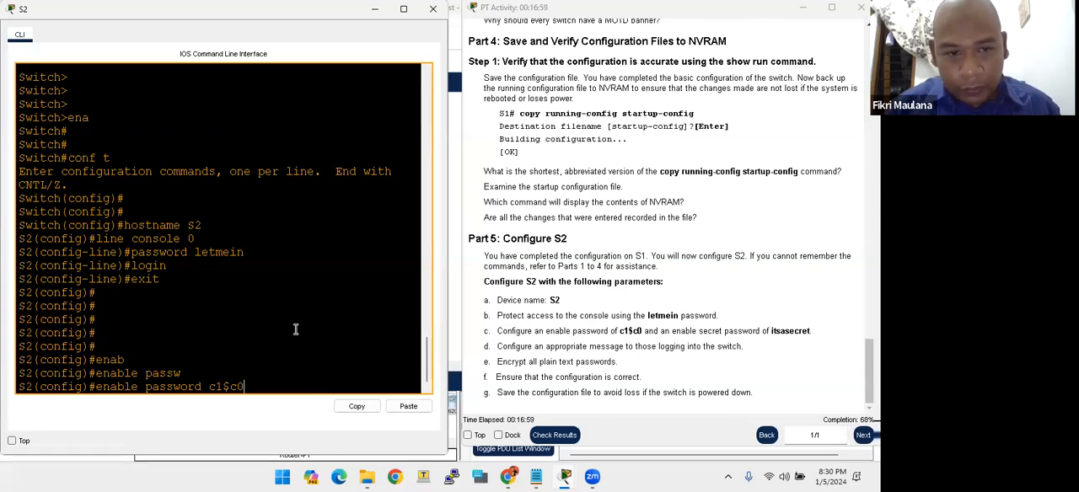
{"action": "type", "text": "c0"}
{"action": "key", "text": "Return"}
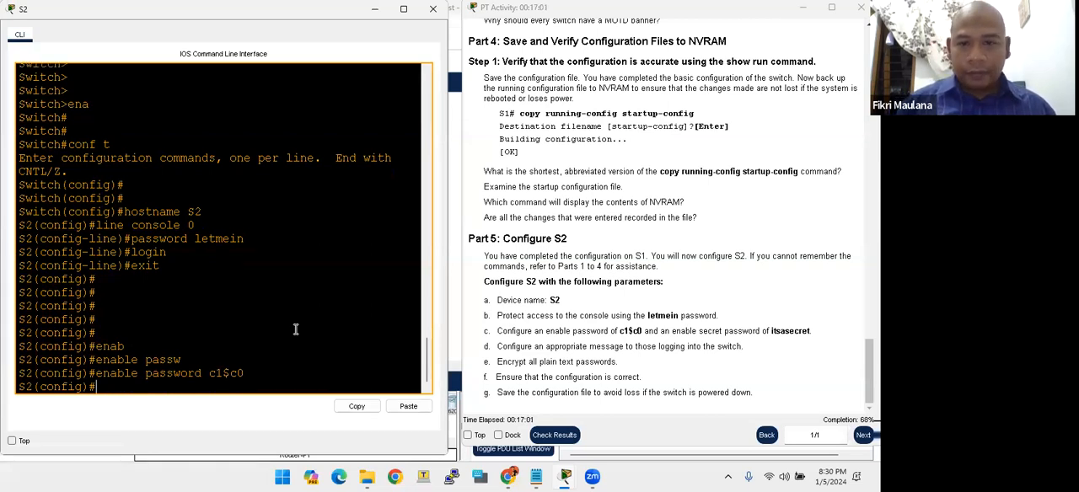
{"action": "key", "text": "Return"}
{"action": "key", "text": "Return"}
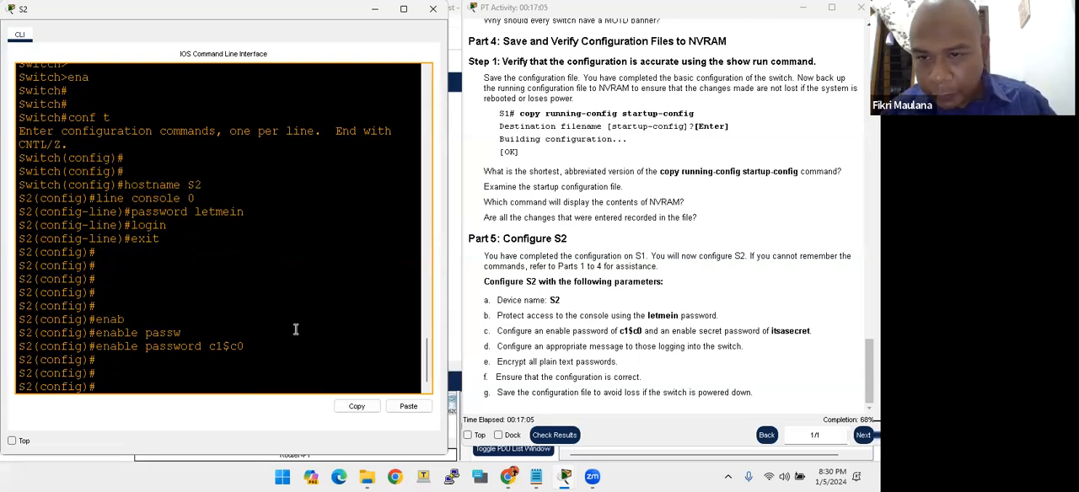
- Set S2's enable secret to the encrypted-password value given in item c of Part 5
{"action": "type", "text": "enab"}
{"action": "key", "text": "Tab"}
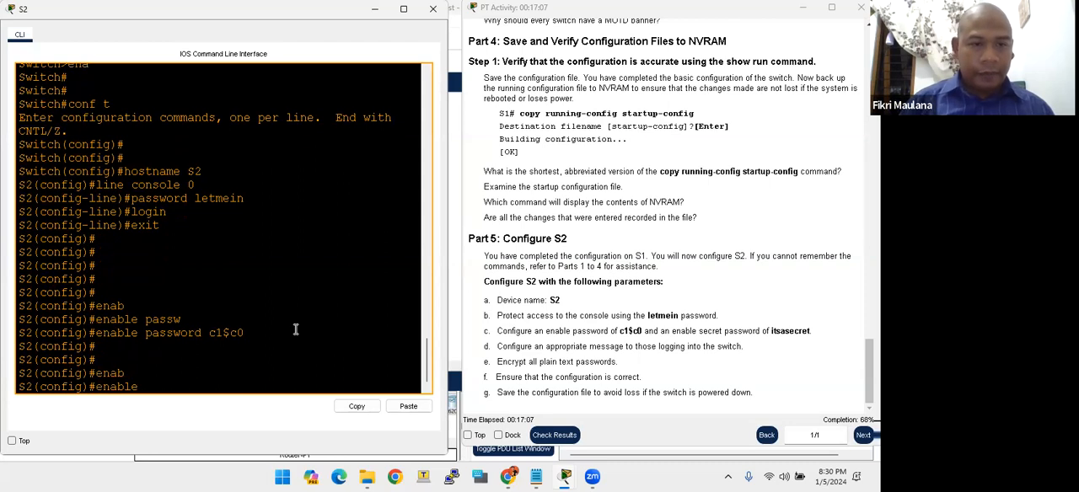
{"action": "type", "text": "sec"}
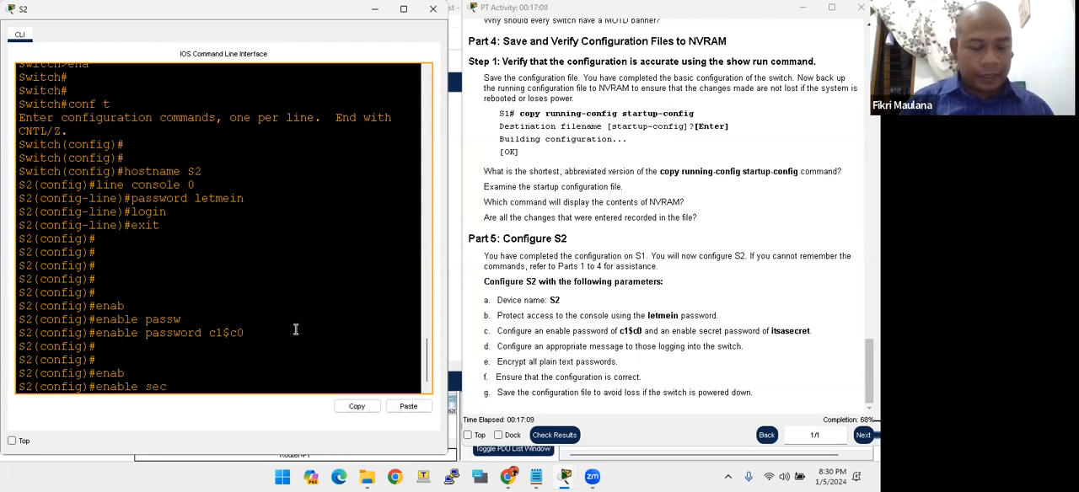
{"action": "type", "text": "ret itsasecret"}
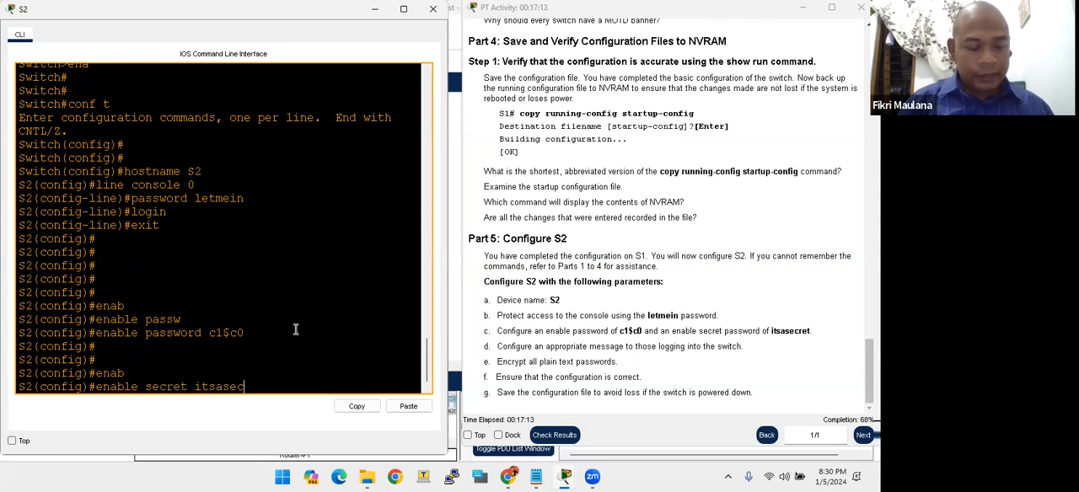
{"action": "key", "text": "Return"}
{"action": "key", "text": "Return"}
{"action": "key", "text": "Return"}
{"action": "key", "text": "Return"}
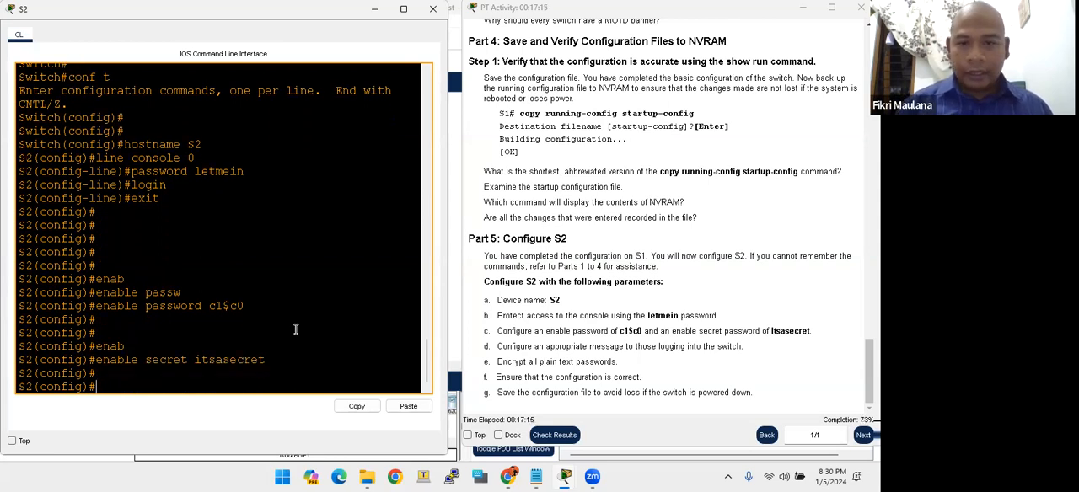
- Configure S2's MOTD banner with the text DILARANG AKSES TANPA SEIZIN NIXTRAIN!, using $ as the delimiter
{"action": "left_click_drag", "start_coordinate": [517, 362], "coordinate": [554, 346]}
{"action": "left_click_drag", "start_coordinate": [483, 346], "coordinate": [660, 366]}
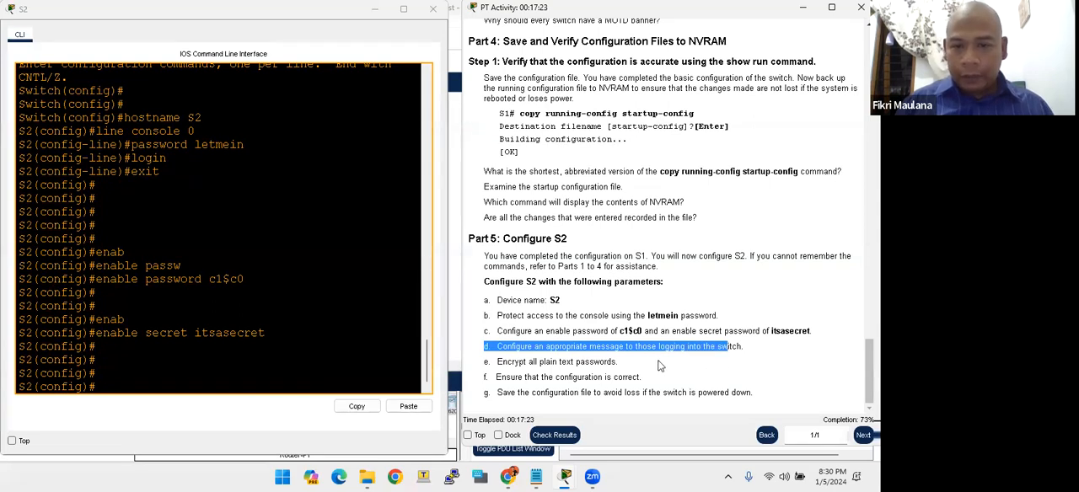
{"action": "left_click", "coordinate": [688, 357]}
{"action": "left_click", "coordinate": [181, 368]}
{"action": "key", "text": "Return"}
{"action": "key", "text": "Return"}
{"action": "key", "text": "Return"}
{"action": "type", "text": "banner motd"}
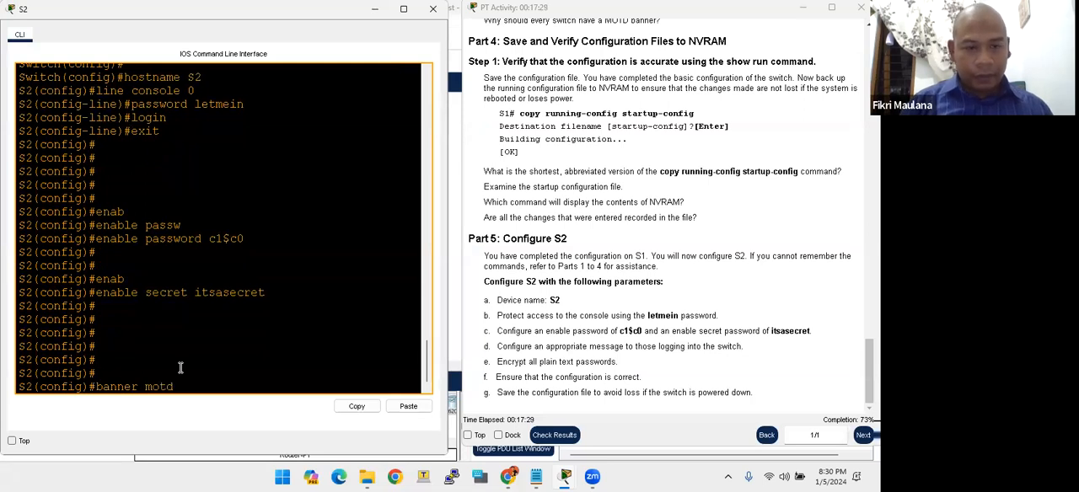
{"action": "type", "text": " $$"}
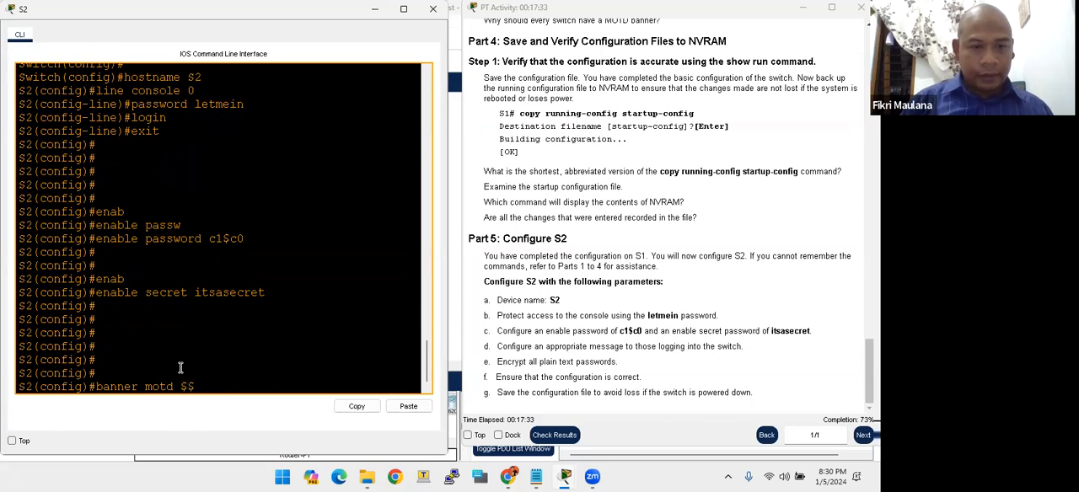
{"action": "key", "text": "Left"}
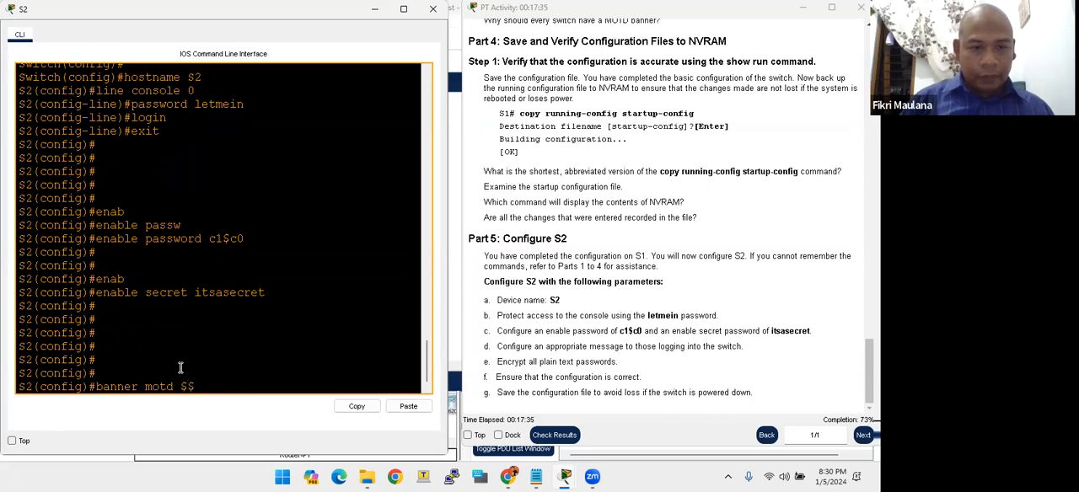
{"action": "type", "text": "DILARANG"}
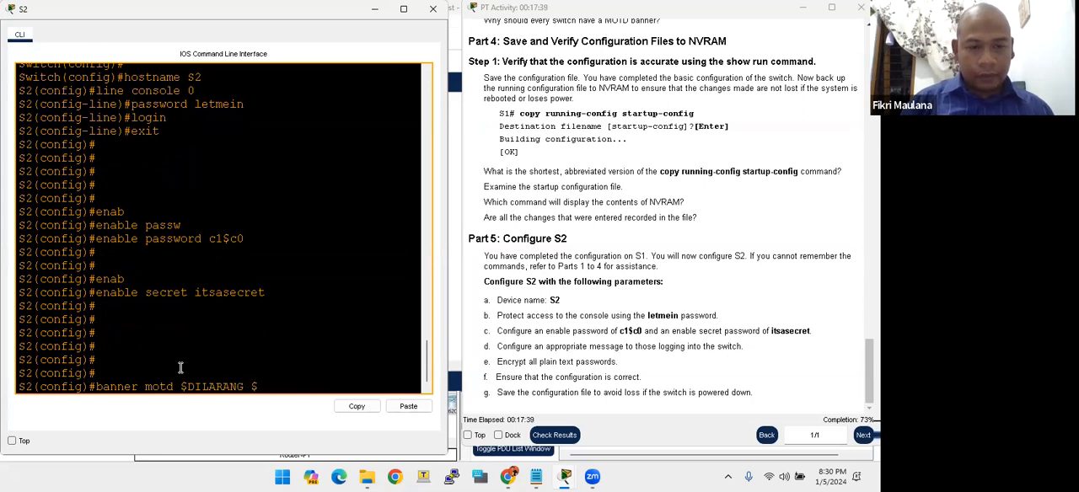
{"action": "type", "text": " AKSES "}
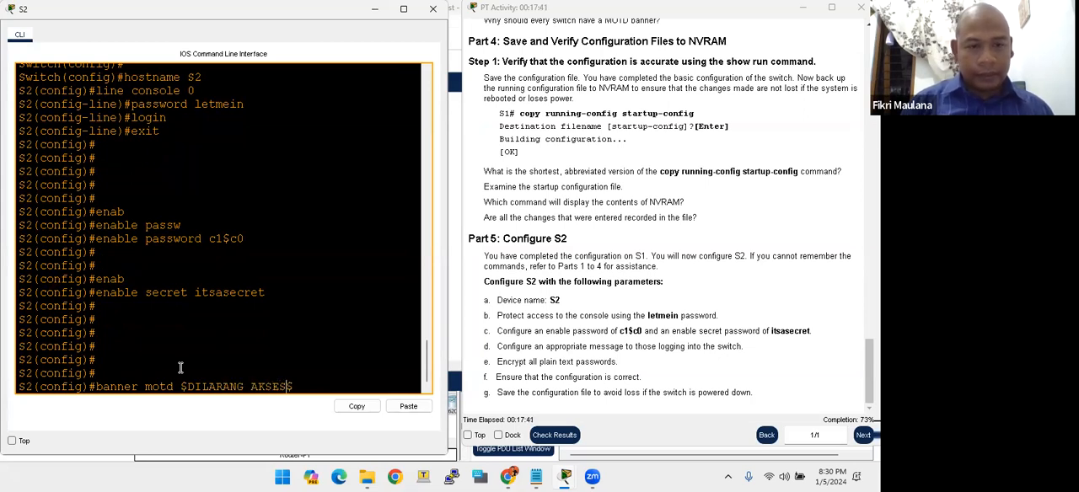
{"action": "type", "text": "TANPA SEI"}
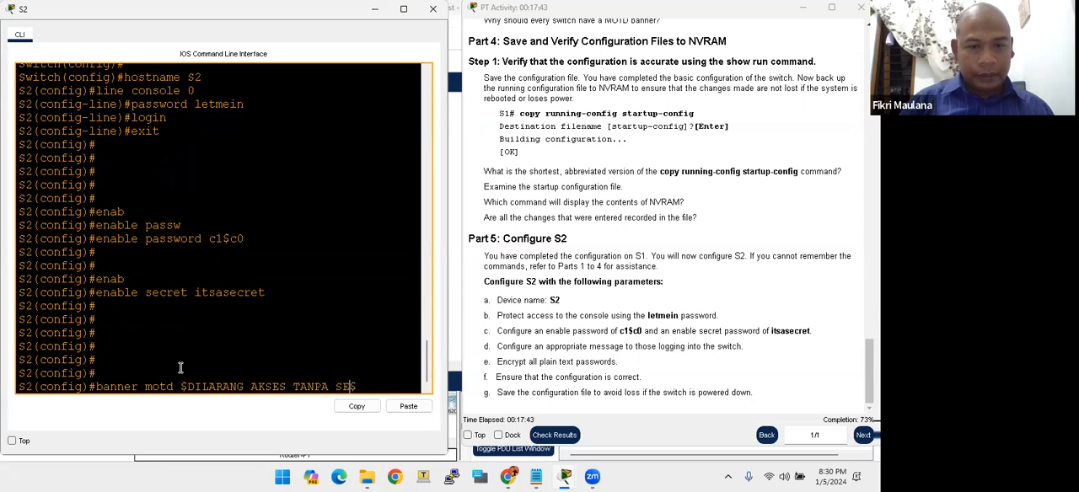
{"action": "type", "text": "ZIN "}
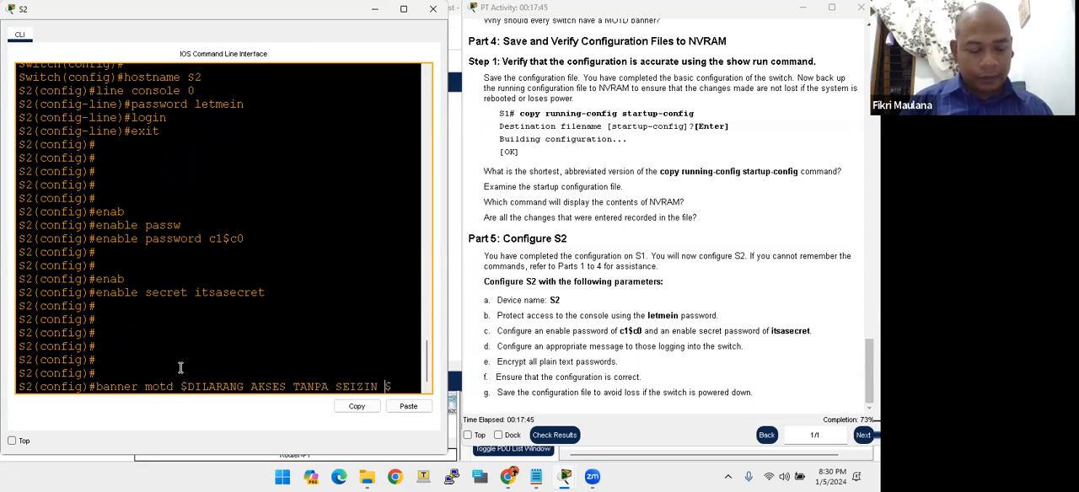
{"action": "type", "text": "NIXT"}
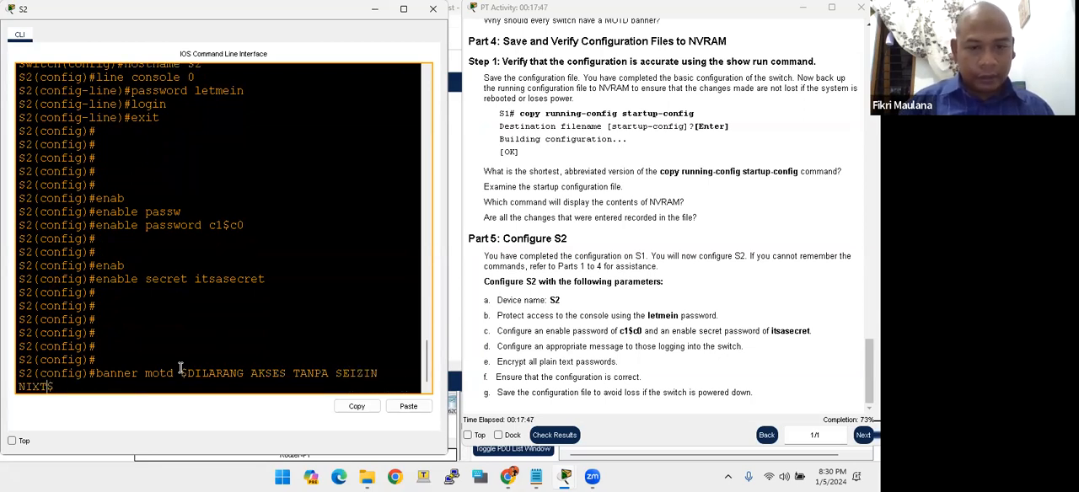
{"action": "key", "text": "BackSpace"}
{"action": "type", "text": "TRAIN"}
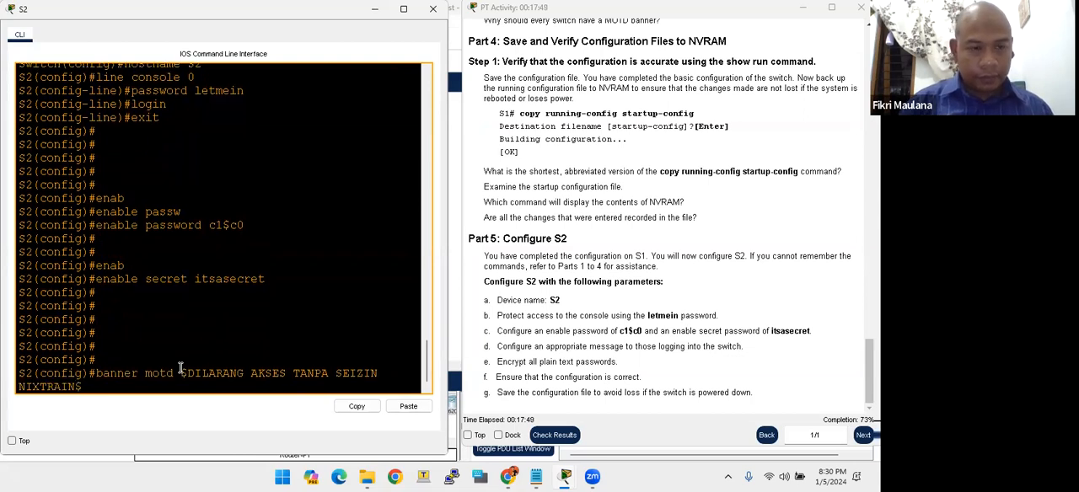
{"action": "type", "text": "!"}
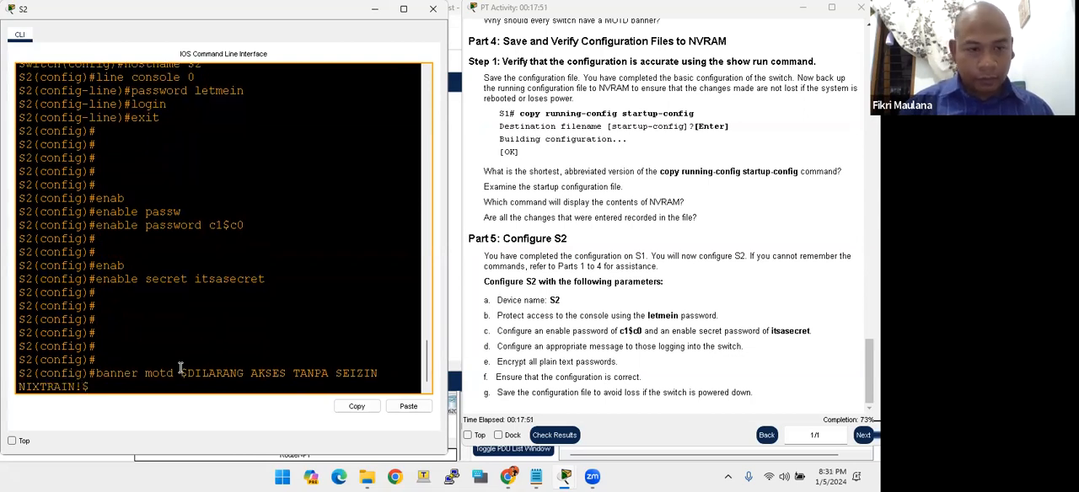
{"action": "key", "text": "Return"}
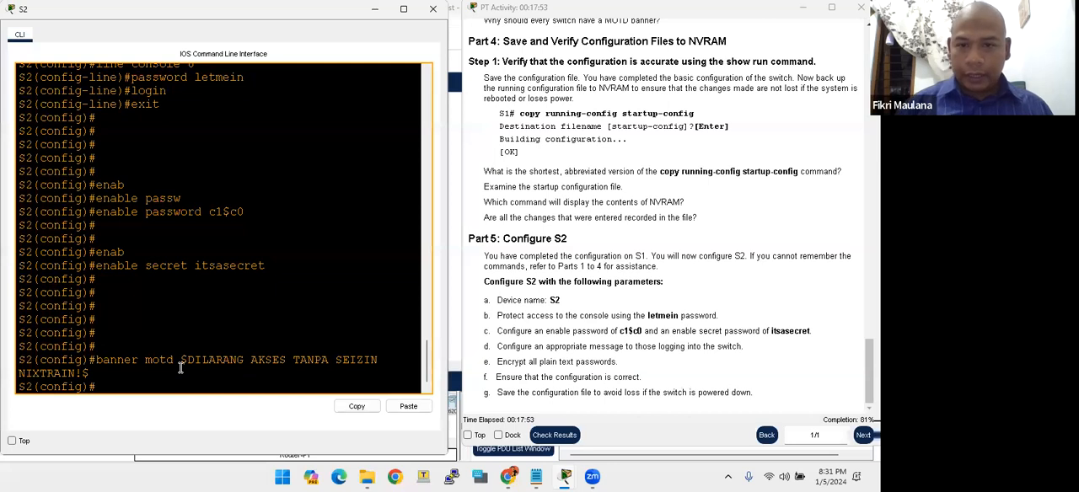
{"action": "key", "text": "Return"}
{"action": "key", "text": "Return"}
{"action": "key", "text": "Return"}
{"action": "key", "text": "Return"}
{"action": "key", "text": "Return"}
{"action": "key", "text": "Return"}
{"action": "key", "text": "Return"}
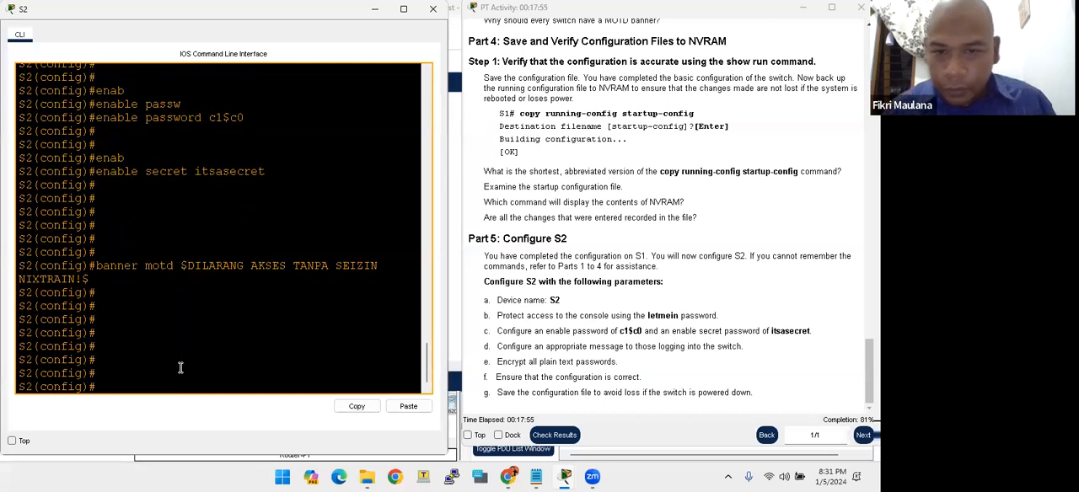
- Encrypt all plain text passwords on S2 with the service password-encryption command
{"action": "left_click_drag", "start_coordinate": [540, 346], "coordinate": [723, 345]}
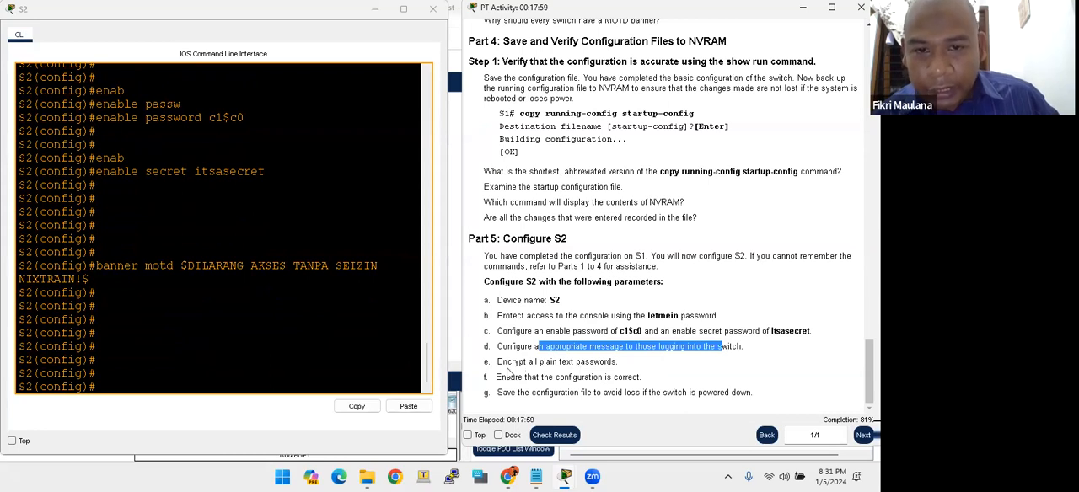
{"action": "left_click_drag", "start_coordinate": [514, 362], "coordinate": [498, 377]}
{"action": "left_click", "coordinate": [333, 368]}
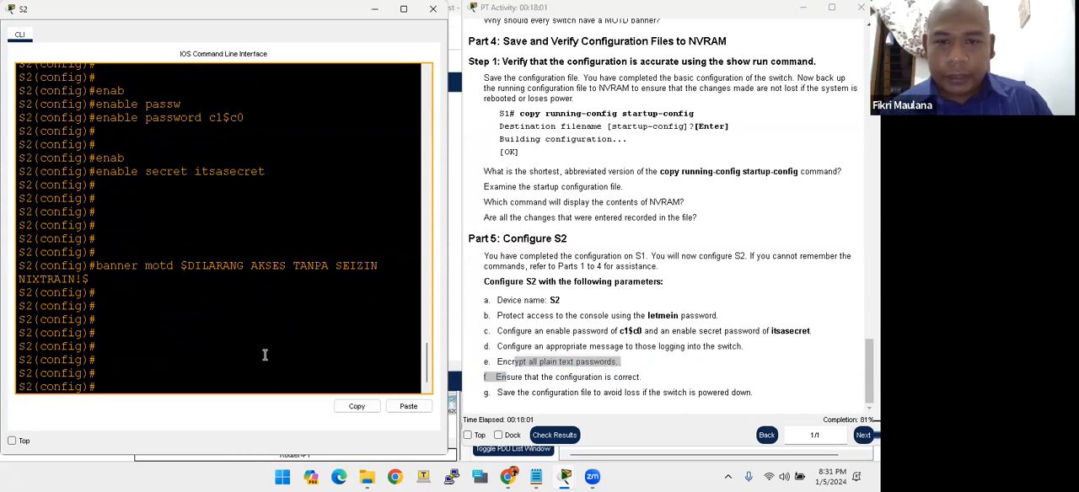
{"action": "key", "text": "Return"}
{"action": "key", "text": "Return"}
{"action": "key", "text": "Return"}
{"action": "type", "text": "service pas"}
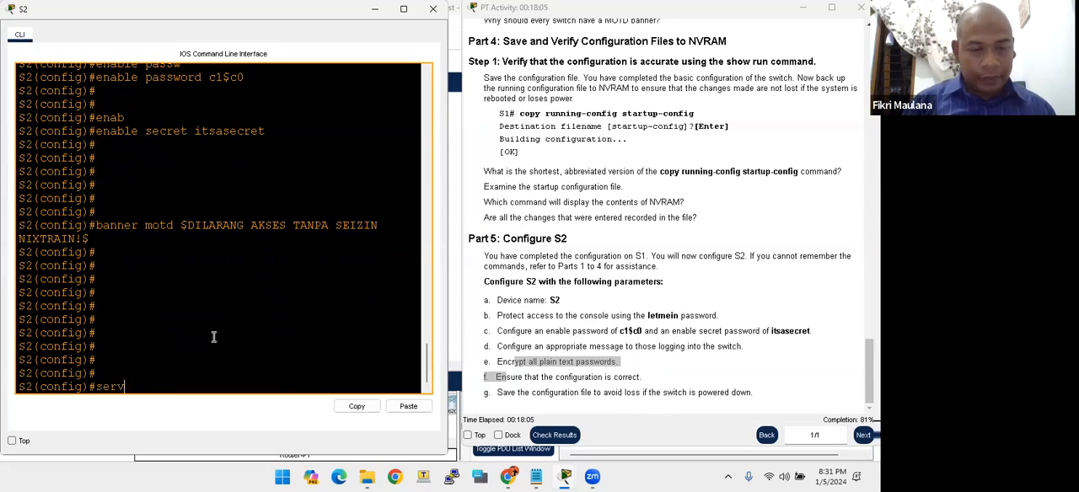
{"action": "key", "text": "Tab"}
{"action": "type", "text": "pass"}
{"action": "key", "text": "Tab"}
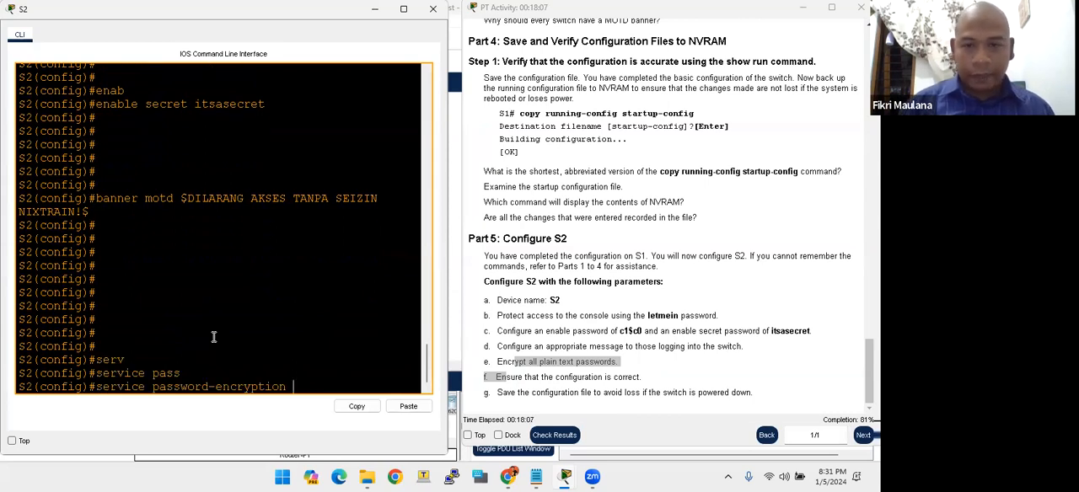
{"action": "key", "text": "Return"}
{"action": "key", "text": "Return"}
{"action": "key", "text": "Return"}
{"action": "key", "text": "Return"}
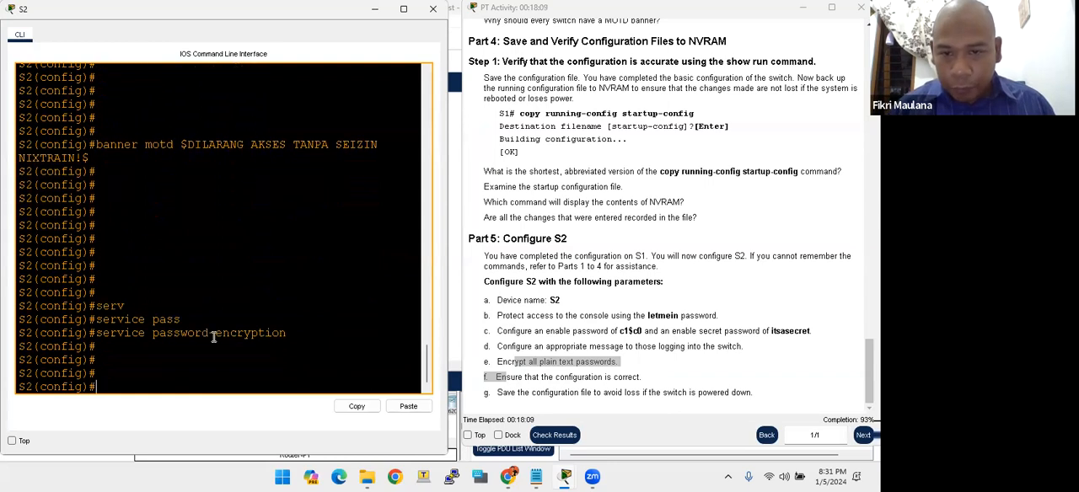
- Leave S2's global configuration mode with end to return to privileged EXEC mode
{"action": "left_click", "coordinate": [495, 387]}
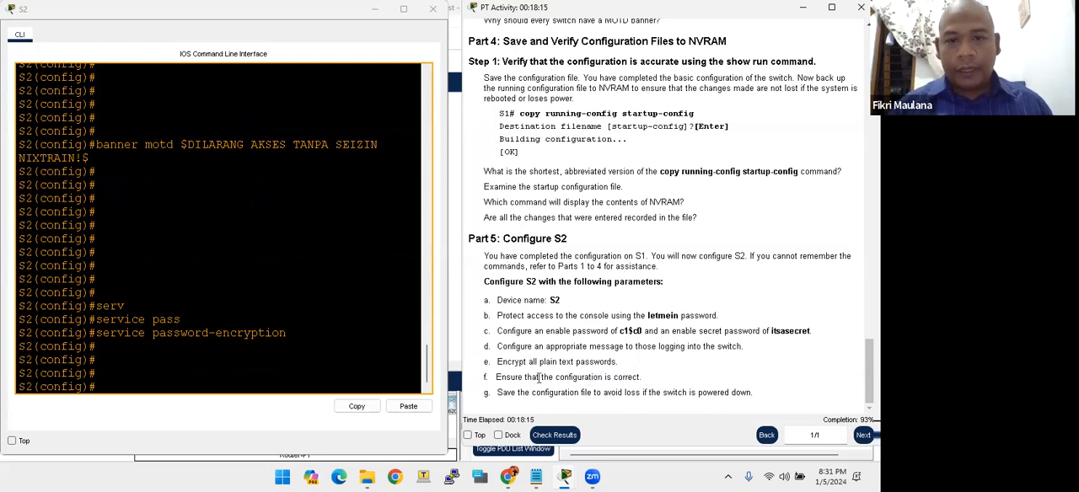
{"action": "left_click", "coordinate": [293, 360]}
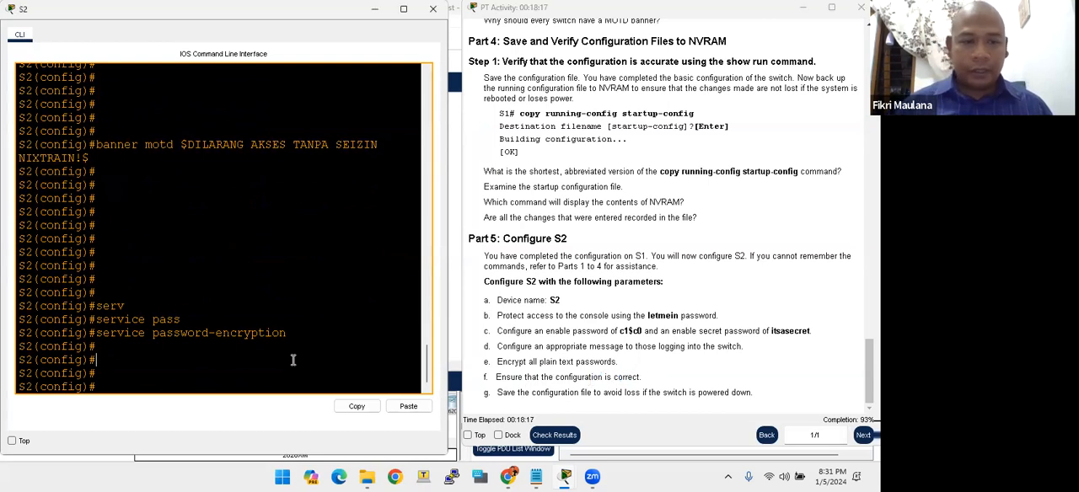
{"action": "key", "text": "Return"}
{"action": "key", "text": "Return"}
{"action": "key", "text": "Return"}
{"action": "key", "text": "Return"}
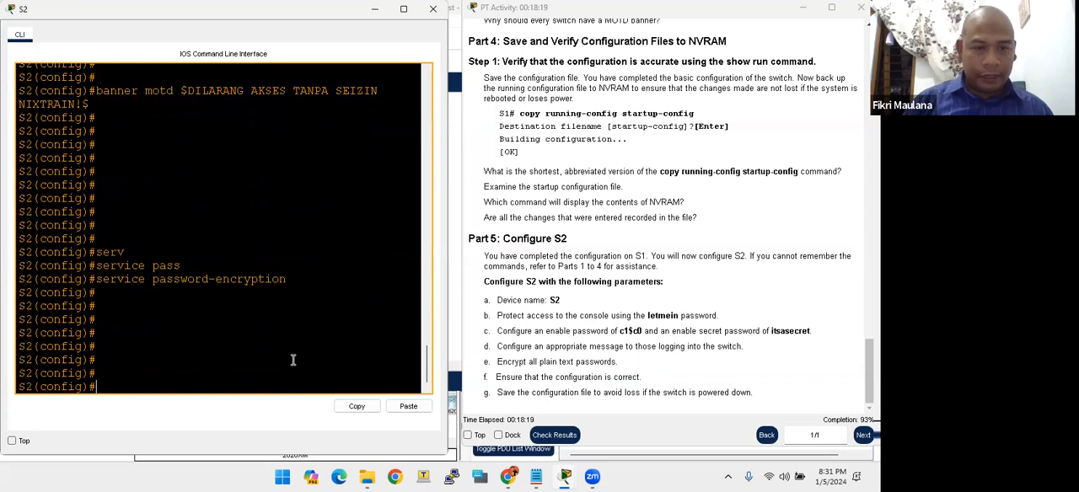
{"action": "type", "text": "end"}
{"action": "key", "text": "Return"}
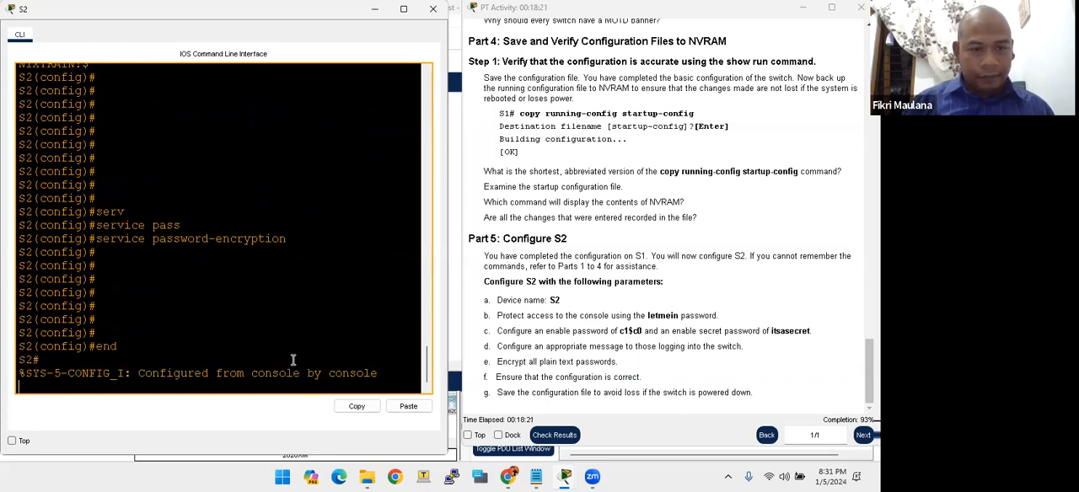
- Save S2's running-config to startup-config, accepting the default destination filename
{"action": "key", "text": "Return"}
{"action": "key", "text": "Return"}
{"action": "key", "text": "Return"}
{"action": "key", "text": "Return"}
{"action": "type", "text": "co"}
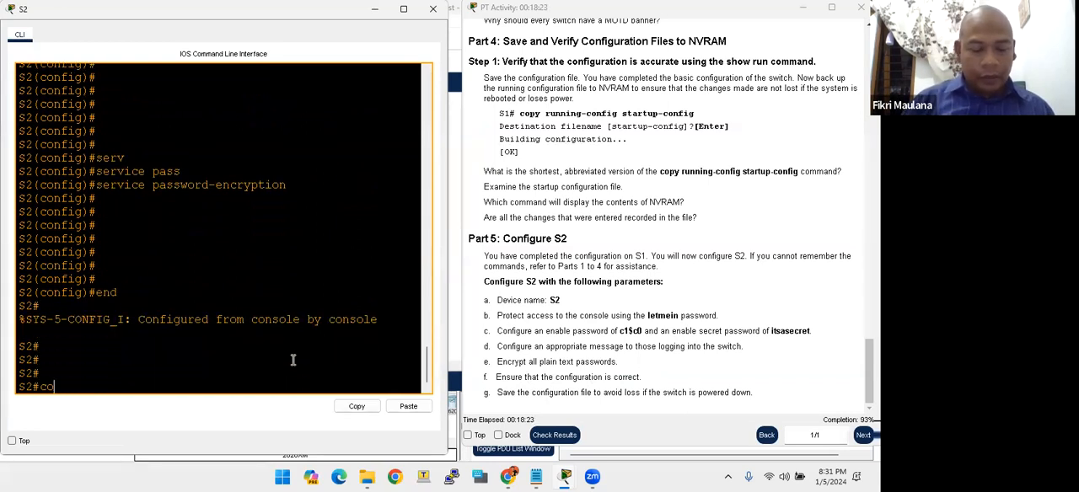
{"action": "type", "text": "py run"}
{"action": "key", "text": "Tab"}
{"action": "type", "text": "st"}
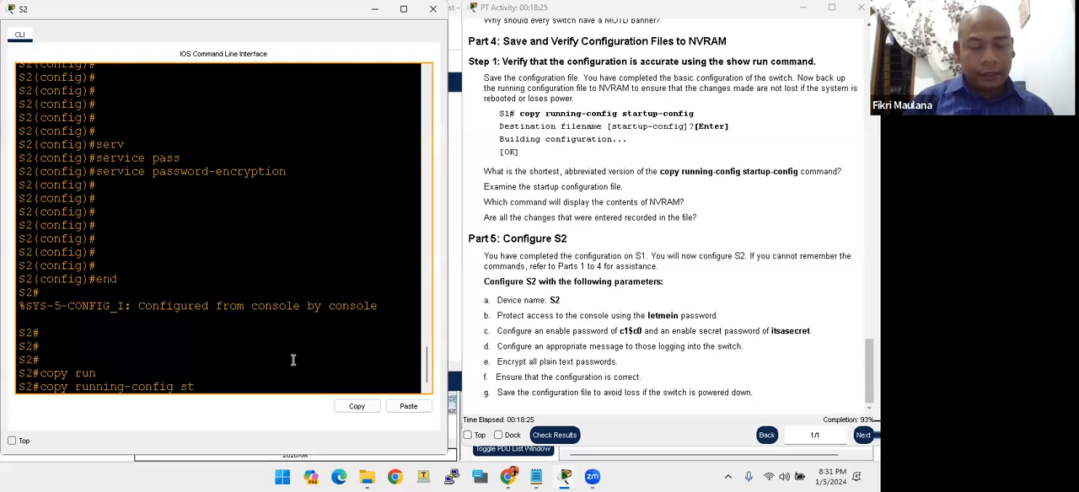
{"action": "type", "text": "a"}
{"action": "key", "text": "Tab"}
{"action": "key", "text": "Return"}
{"action": "key", "text": "Return"}
{"action": "key", "text": "Return"}
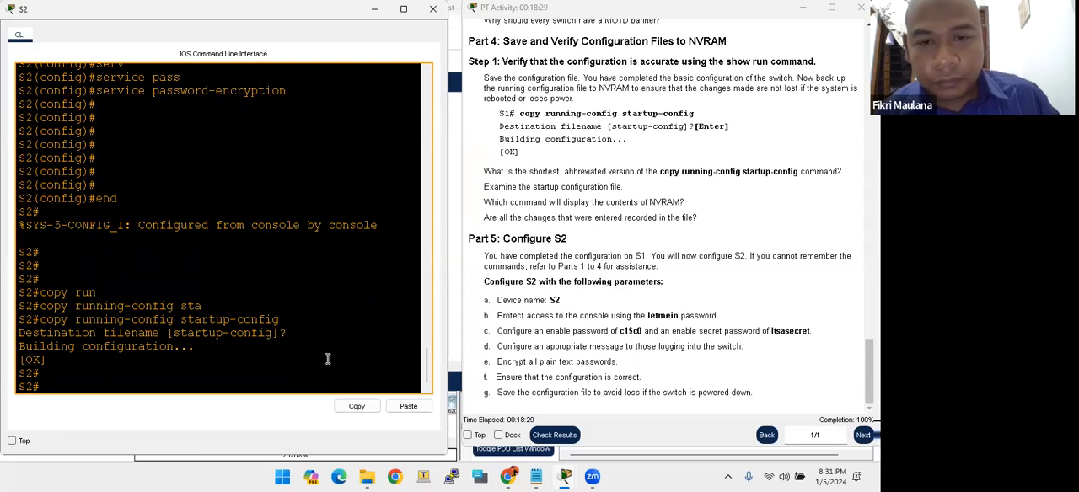
- Display S2's running configuration and check the hostname, enable secret and enable password entries
{"action": "type", "text": "show run"}
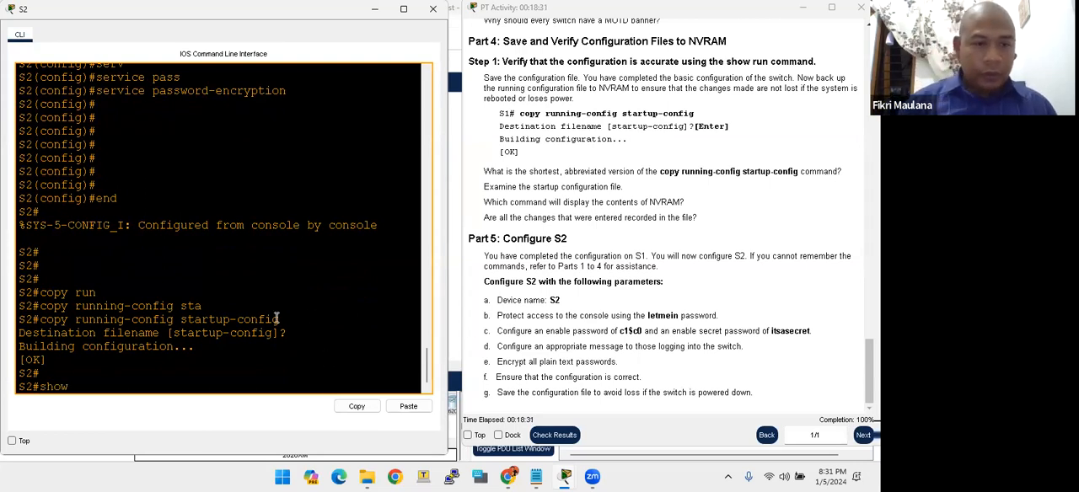
{"action": "key", "text": "Tab"}
{"action": "key", "text": "Return"}
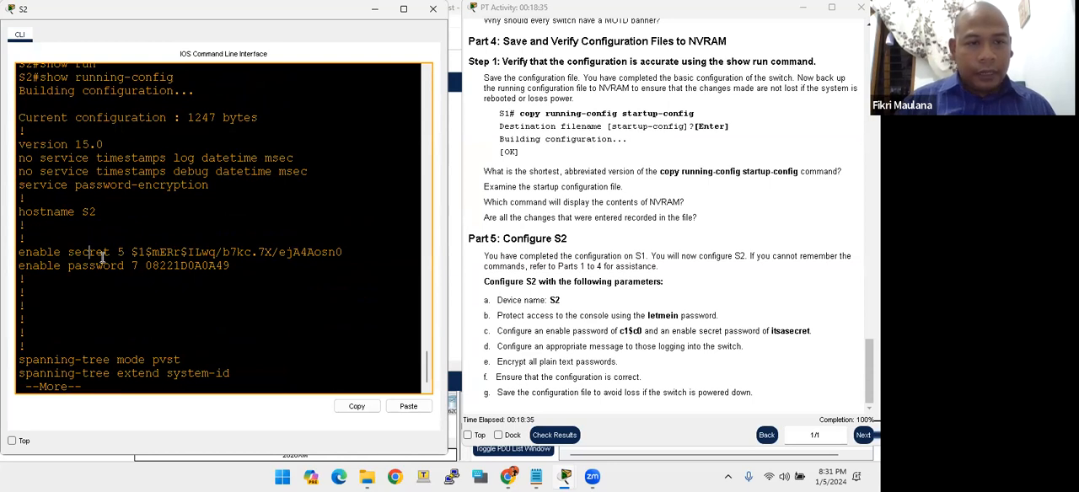
{"action": "left_click_drag", "start_coordinate": [82, 212], "coordinate": [98, 212]}
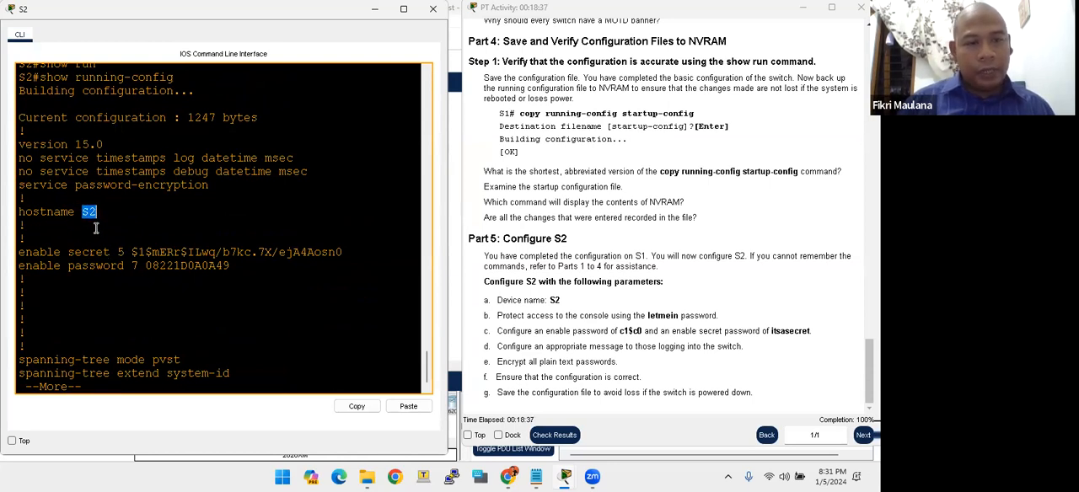
{"action": "left_click", "coordinate": [83, 253]}
{"action": "left_click_drag", "start_coordinate": [130, 252], "coordinate": [329, 252]}
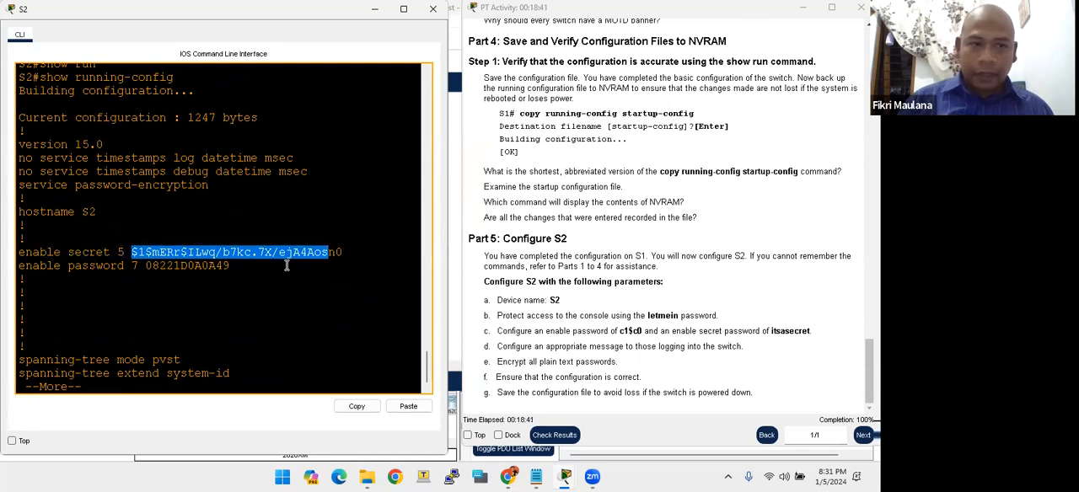
{"action": "left_click", "coordinate": [149, 268]}
{"action": "double_click", "coordinate": [148, 268]}
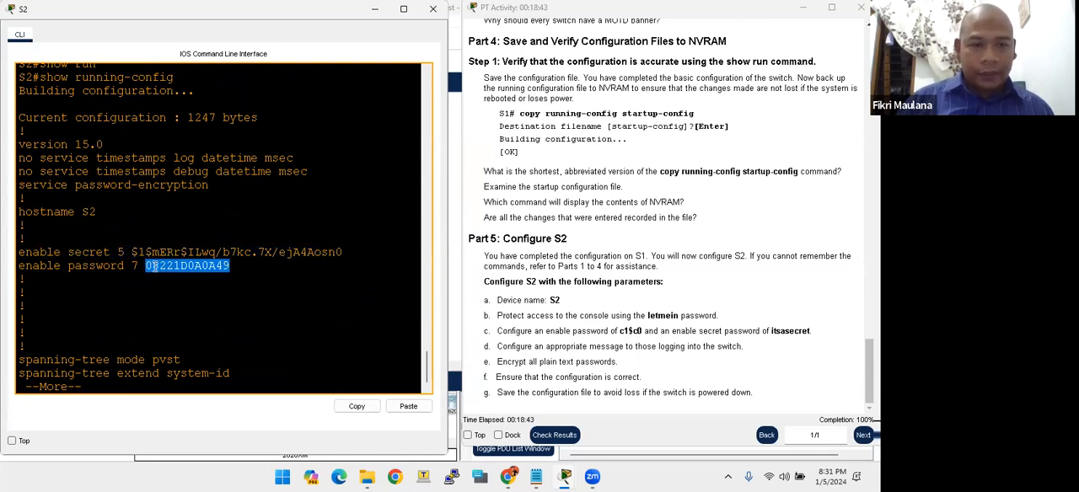
{"action": "left_click", "coordinate": [151, 266]}
- Page through the interface entries of S2's running configuration and examine the MOTD banner text and its delimiters
{"action": "key", "text": "space"}
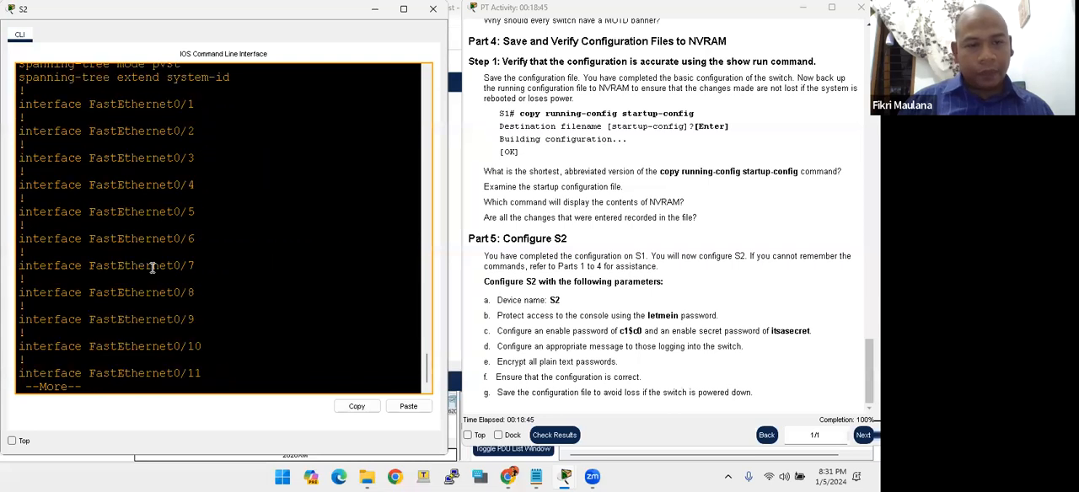
{"action": "key", "text": "space"}
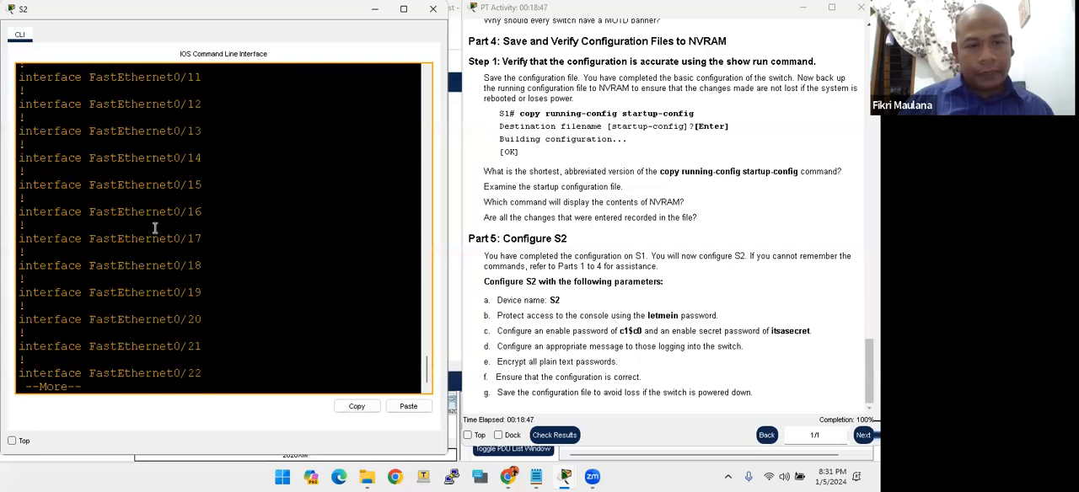
{"action": "key", "text": "space"}
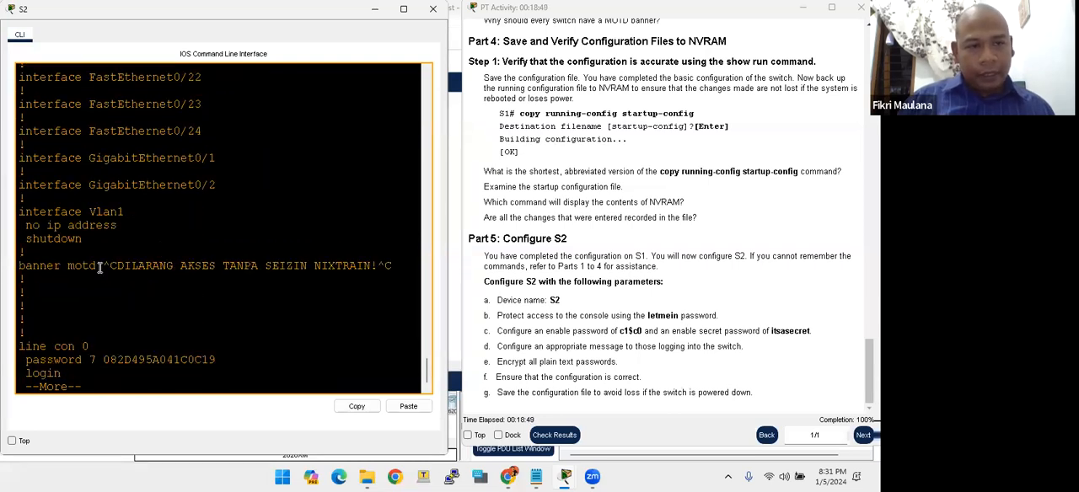
{"action": "left_click_drag", "start_coordinate": [116, 265], "coordinate": [371, 266]}
{"action": "left_click", "coordinate": [118, 276]}
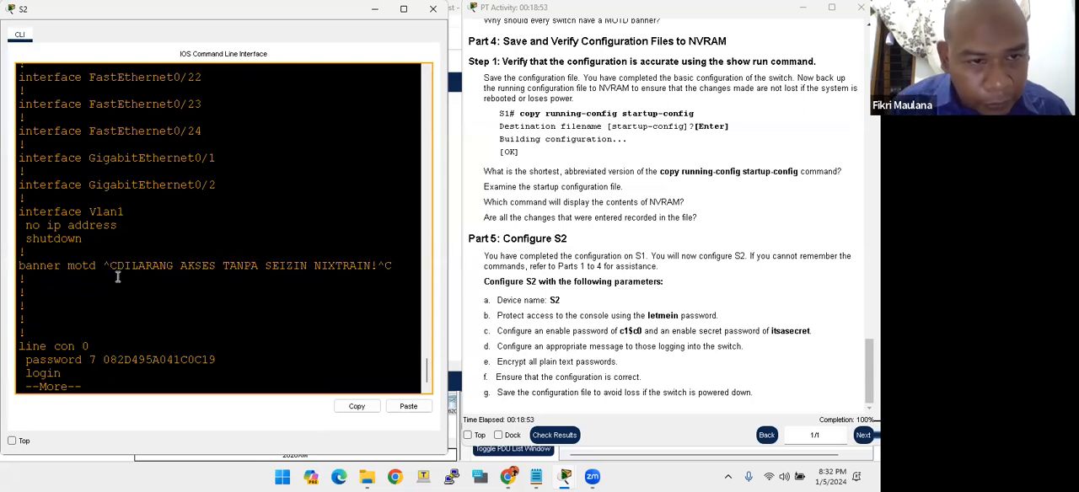
{"action": "left_click_drag", "start_coordinate": [113, 266], "coordinate": [123, 266]}
{"action": "left_click", "coordinate": [120, 266]}
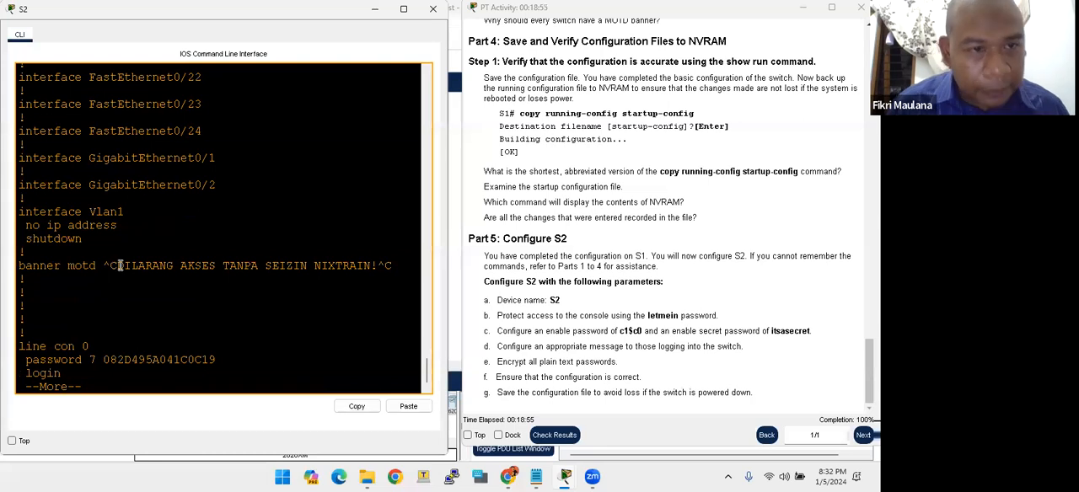
- Examine the console line's encrypted password and the remaining line entries of S2's running configuration, and close S2's window
{"action": "left_click", "coordinate": [132, 265]}
{"action": "scroll", "coordinate": [91, 367], "scroll_direction": "down", "scroll_amount": 1}
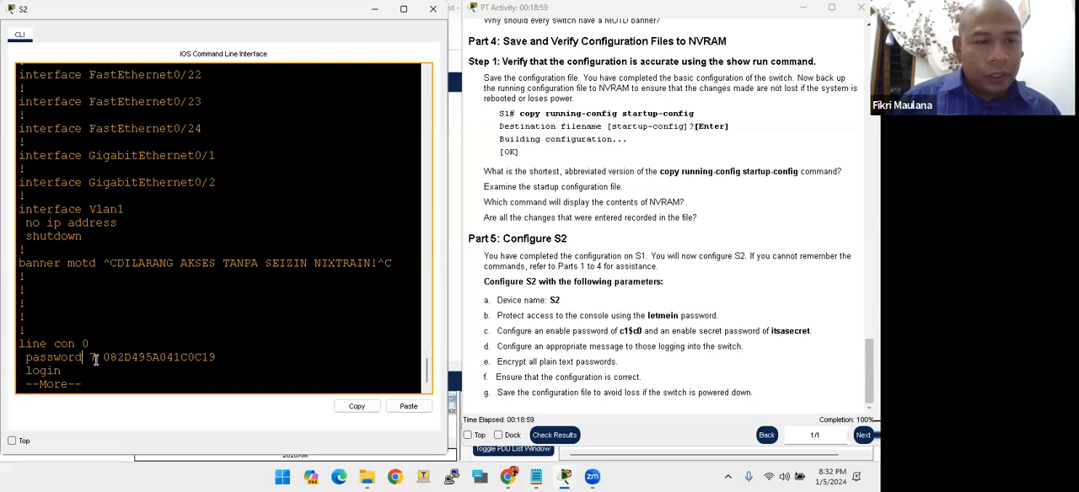
{"action": "left_click_drag", "start_coordinate": [103, 358], "coordinate": [216, 357]}
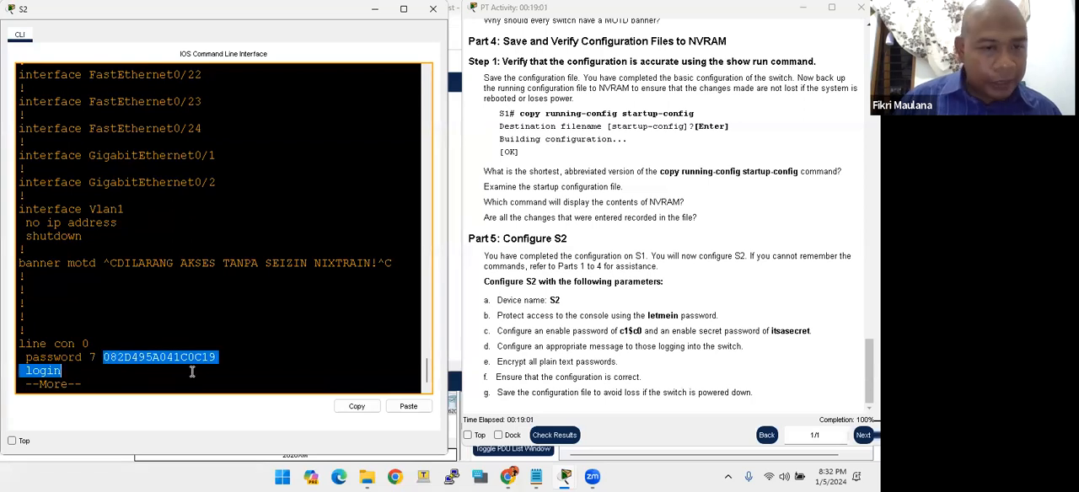
{"action": "key", "text": "space"}
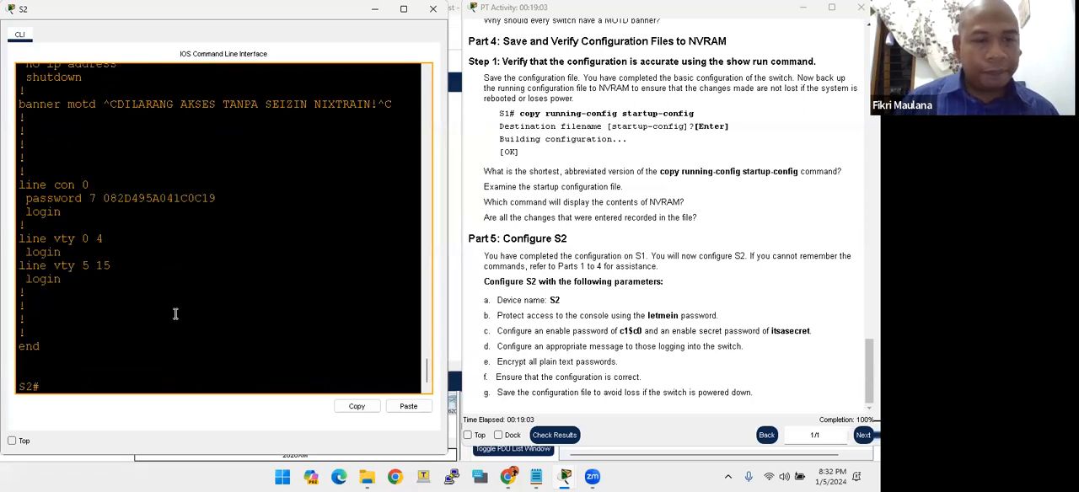
{"action": "left_click", "coordinate": [103, 277]}
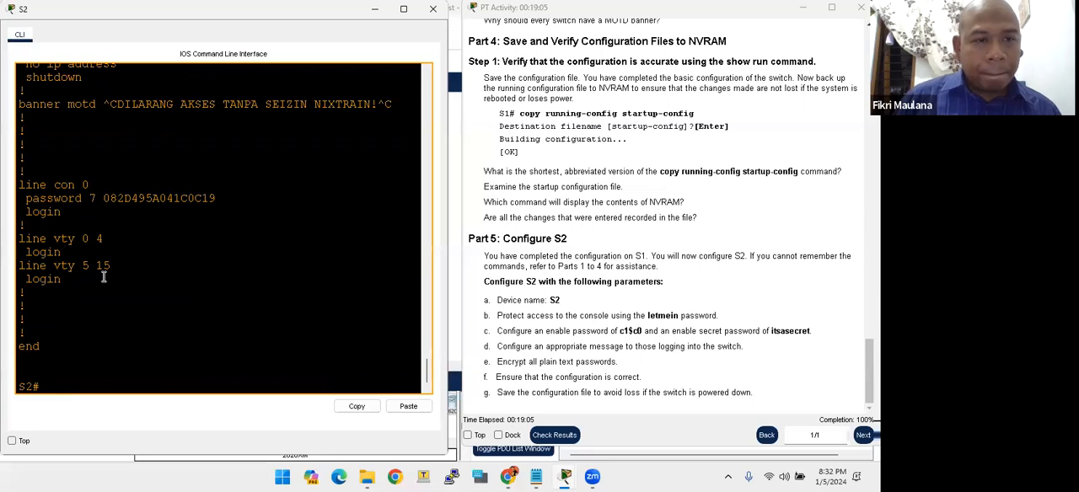
{"action": "left_click", "coordinate": [433, 9]}
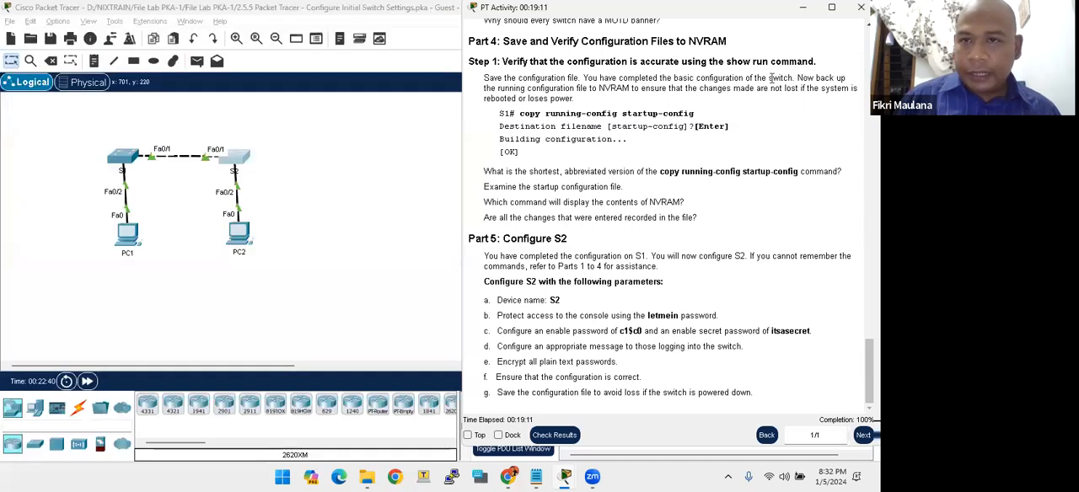
- Check the activity results and examine the assessment items for S1 and S2, then close the results
{"action": "left_click_drag", "start_coordinate": [747, 14], "coordinate": [645, 13]}
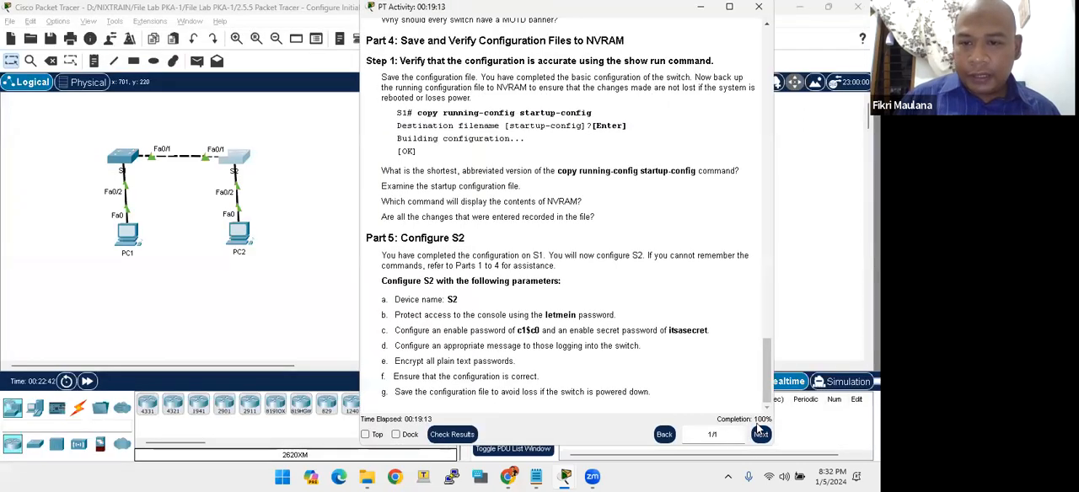
{"action": "scroll", "coordinate": [541, 405], "scroll_direction": "up", "scroll_amount": 2}
{"action": "scroll", "coordinate": [539, 384], "scroll_direction": "down", "scroll_amount": 2}
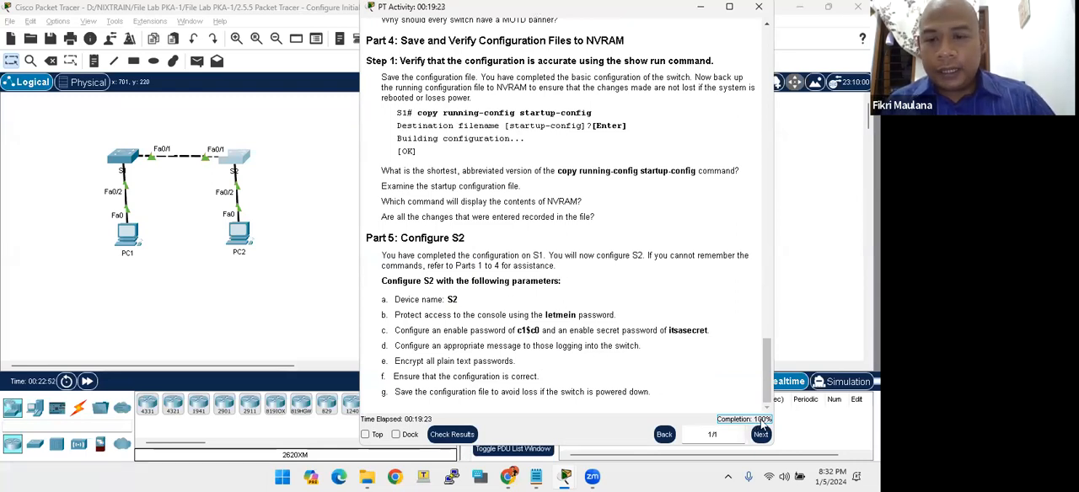
{"action": "left_click", "coordinate": [451, 435]}
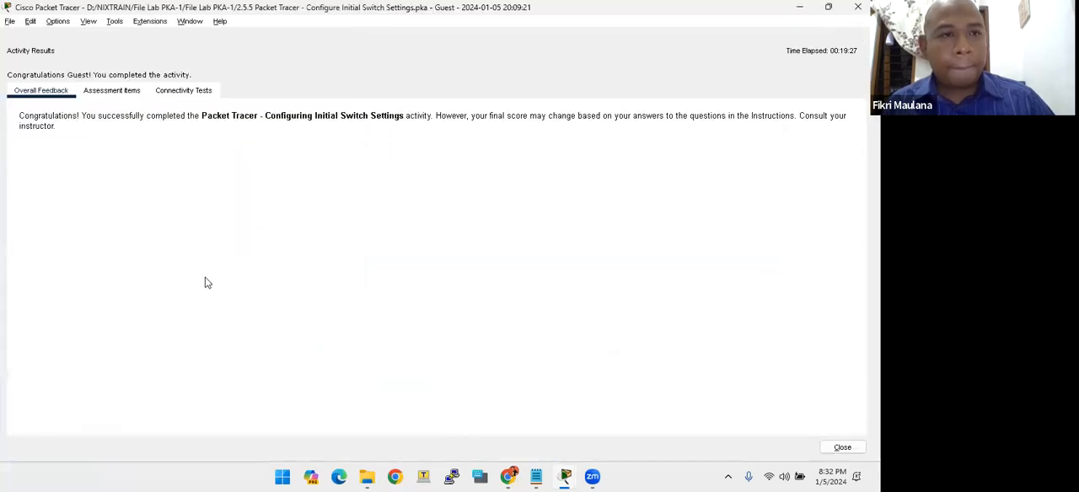
{"action": "left_click", "coordinate": [113, 93]}
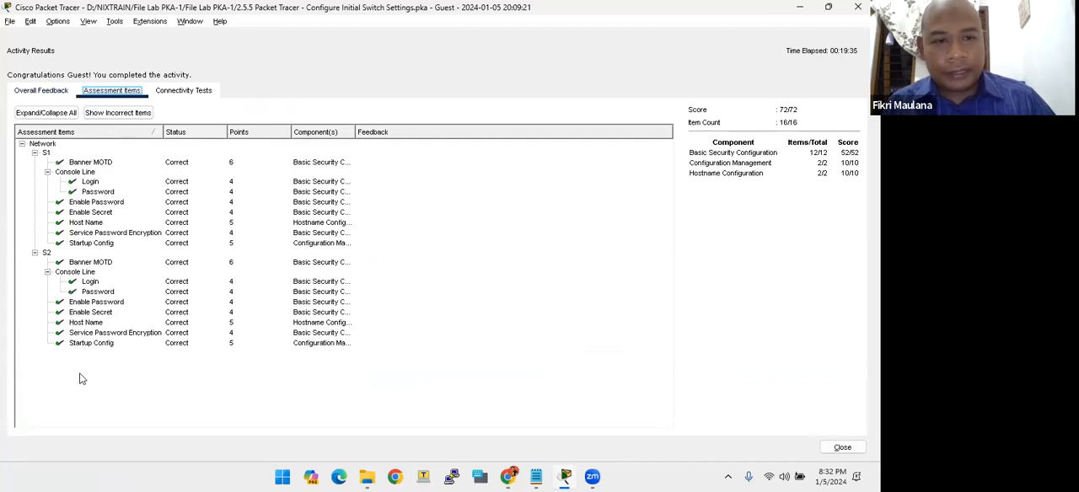
{"action": "left_click_drag", "start_coordinate": [61, 346], "coordinate": [88, 181]}
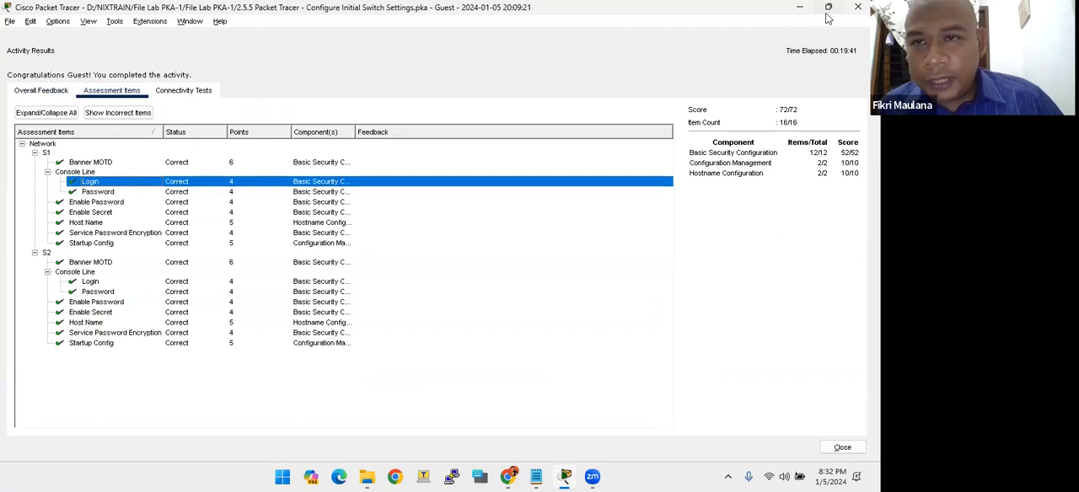
{"action": "left_click", "coordinate": [857, 7]}
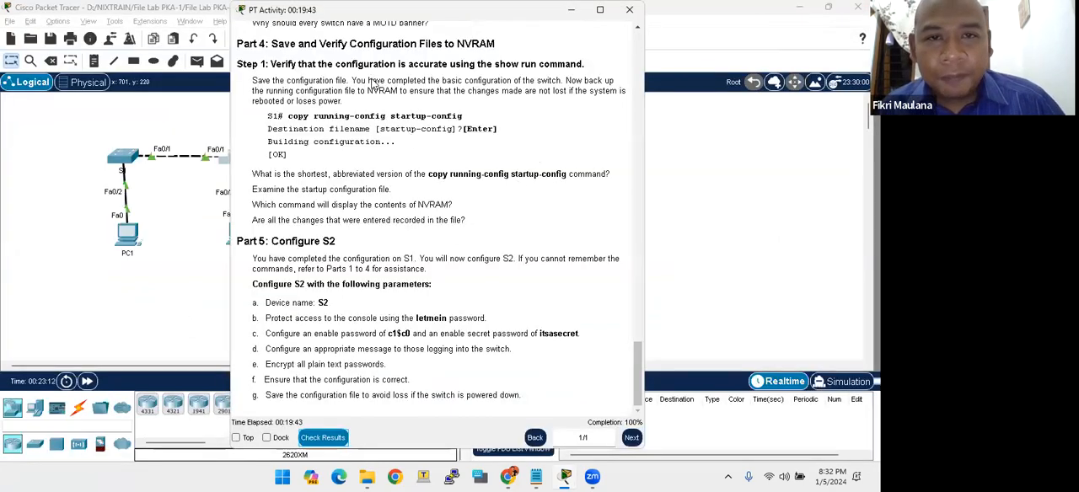
{"action": "left_click_drag", "start_coordinate": [317, 12], "coordinate": [425, 12]}
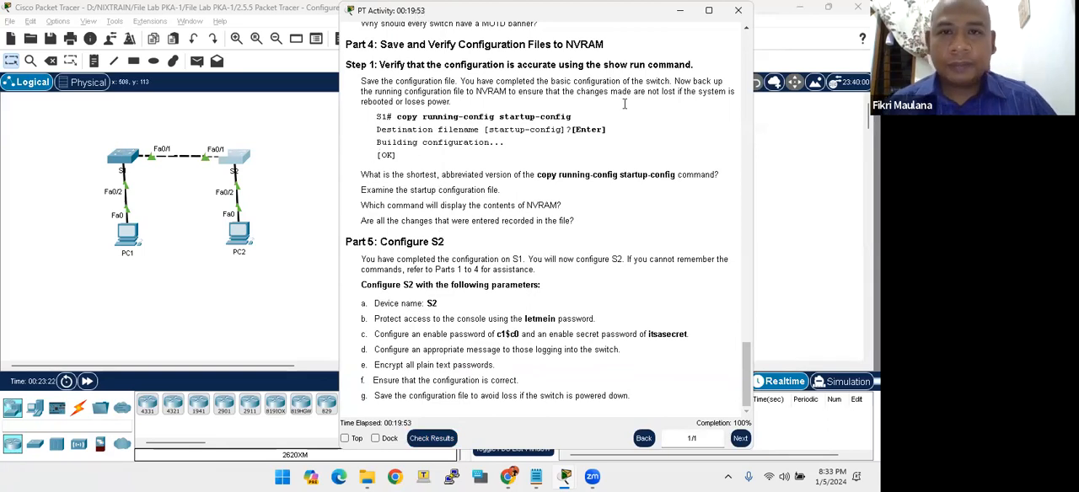
{"action": "left_click", "coordinate": [750, 126]}
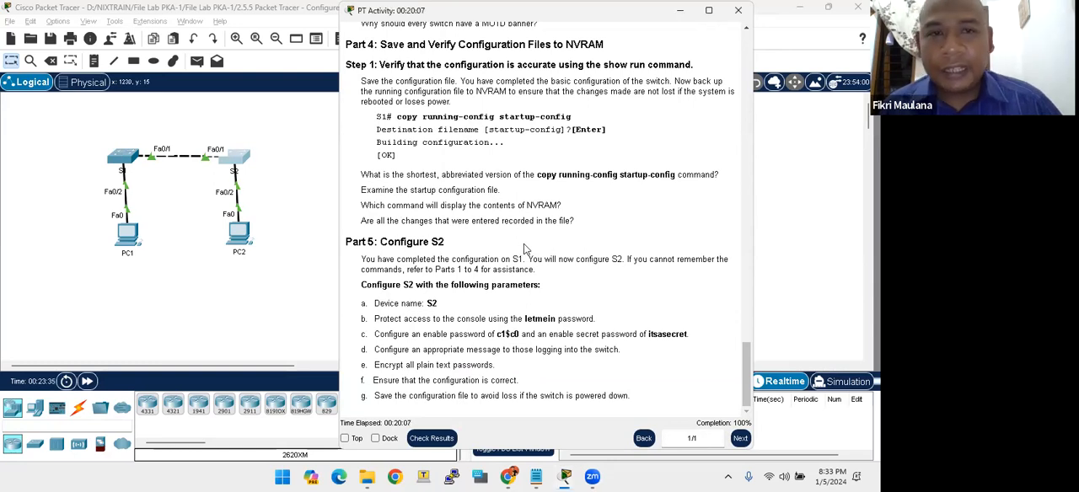
{"action": "left_click_drag", "start_coordinate": [604, 2], "coordinate": [603, 13]}
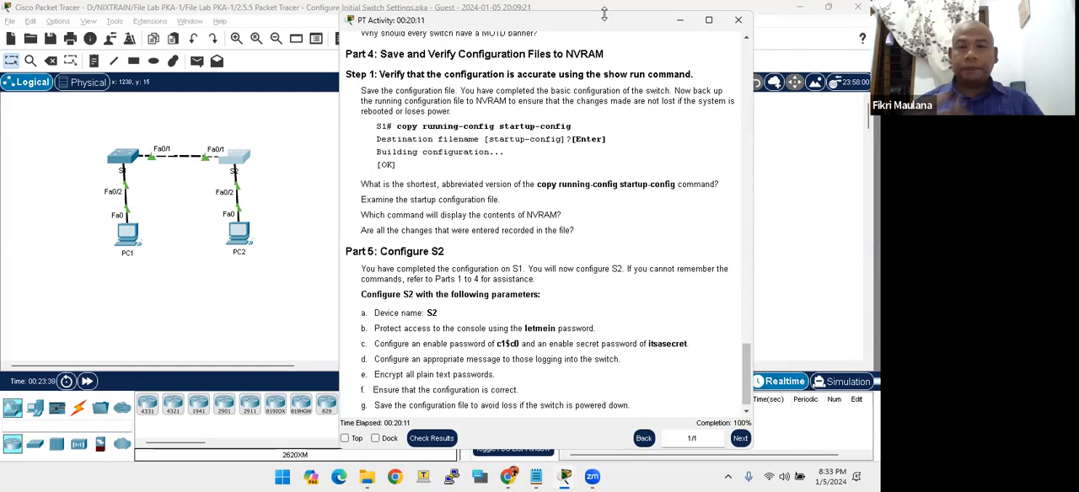
{"action": "left_click", "coordinate": [602, 23]}
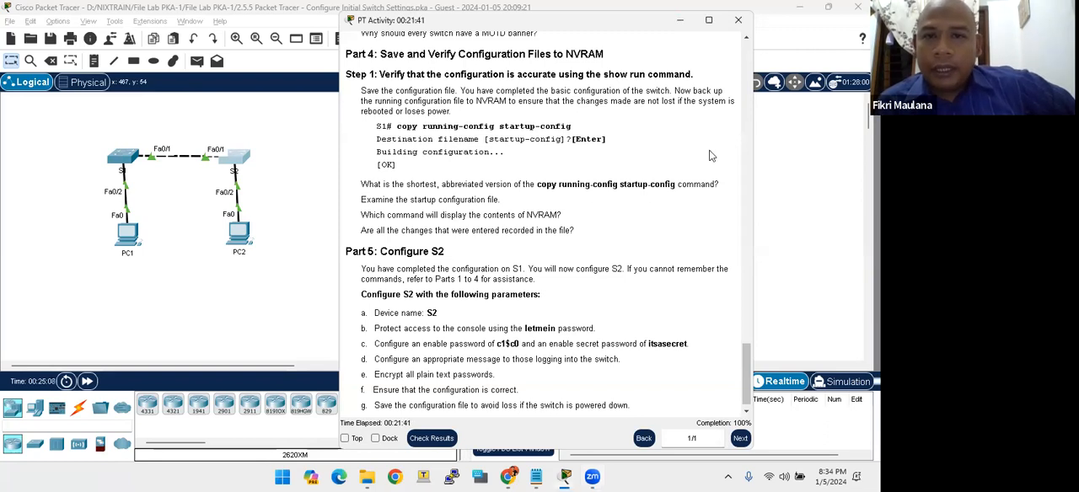
- Close the activity instructions and reset the 2.5.5 activity, dismissing the User Profile dialog
{"action": "left_click", "coordinate": [736, 18]}
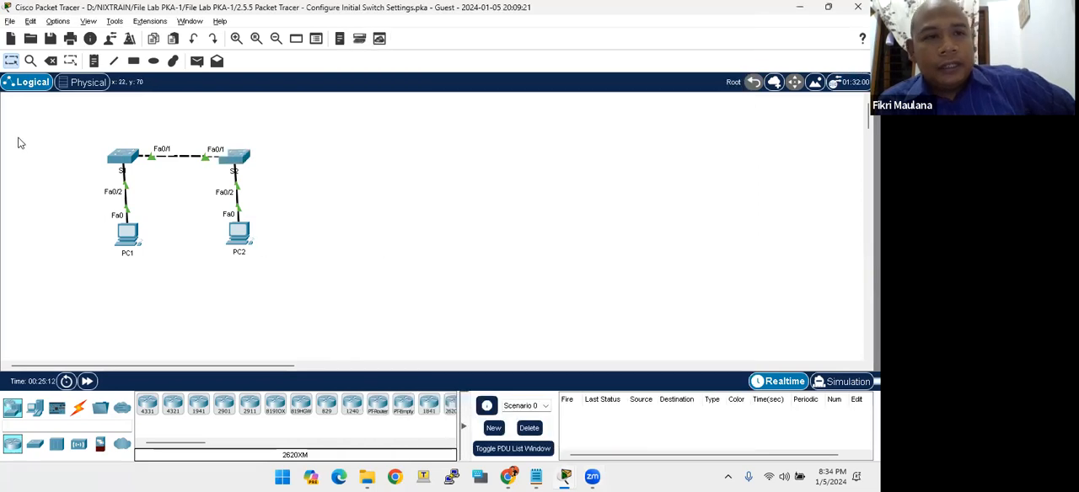
{"action": "left_click", "coordinate": [10, 21]}
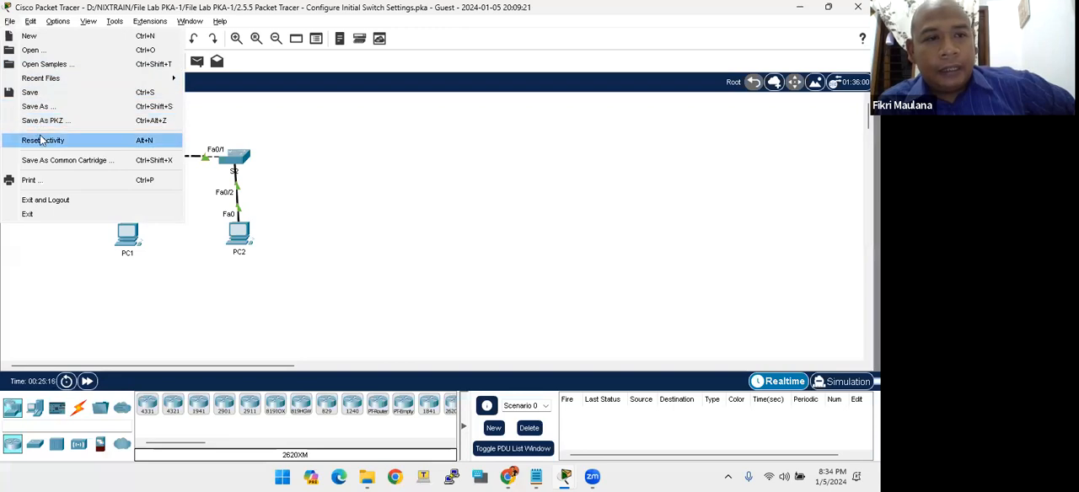
{"action": "left_click", "coordinate": [148, 147]}
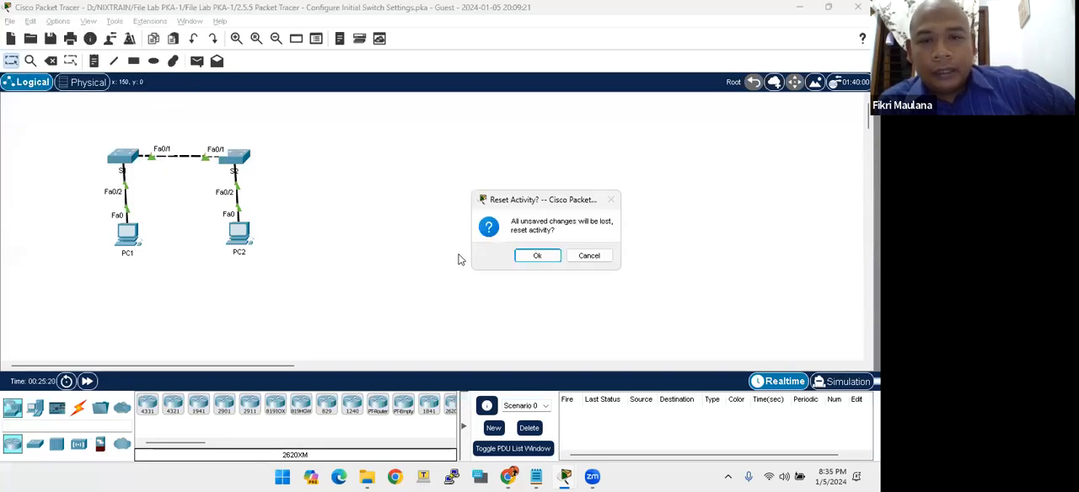
{"action": "left_click", "coordinate": [537, 256]}
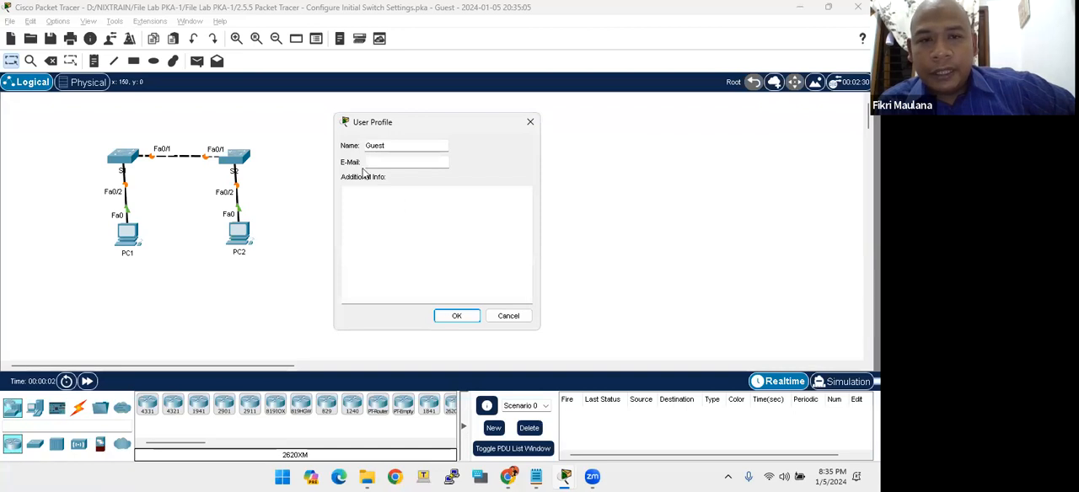
{"action": "left_click", "coordinate": [505, 316]}
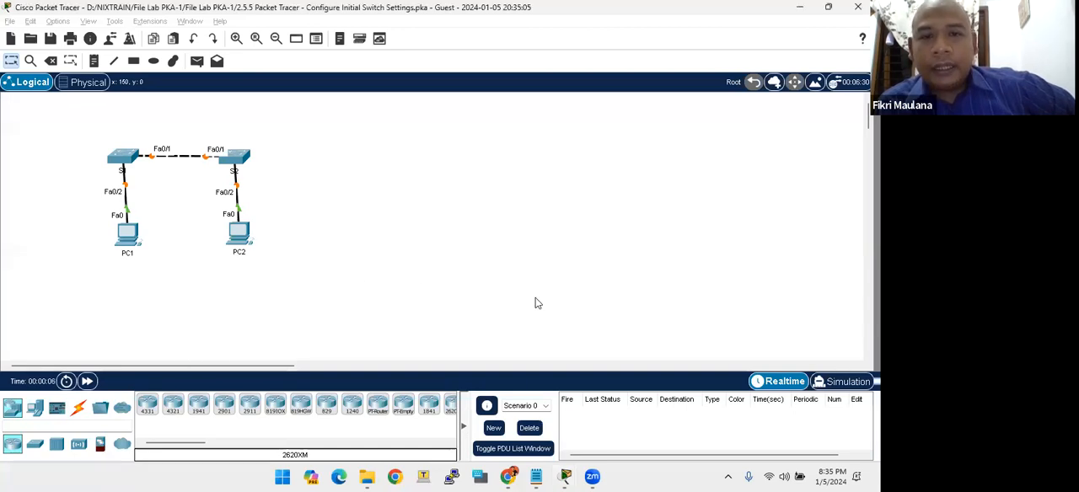
- Close the 2.5.5 activity and open "2.9.1 Packet Tracer - Basic Switch and End Device Configuration" from the File Lab PKA-1 folder
{"action": "left_click", "coordinate": [857, 6]}
{"action": "left_click", "coordinate": [478, 253]}
{"action": "left_click", "coordinate": [413, 363]}
{"action": "left_click", "coordinate": [220, 140]}
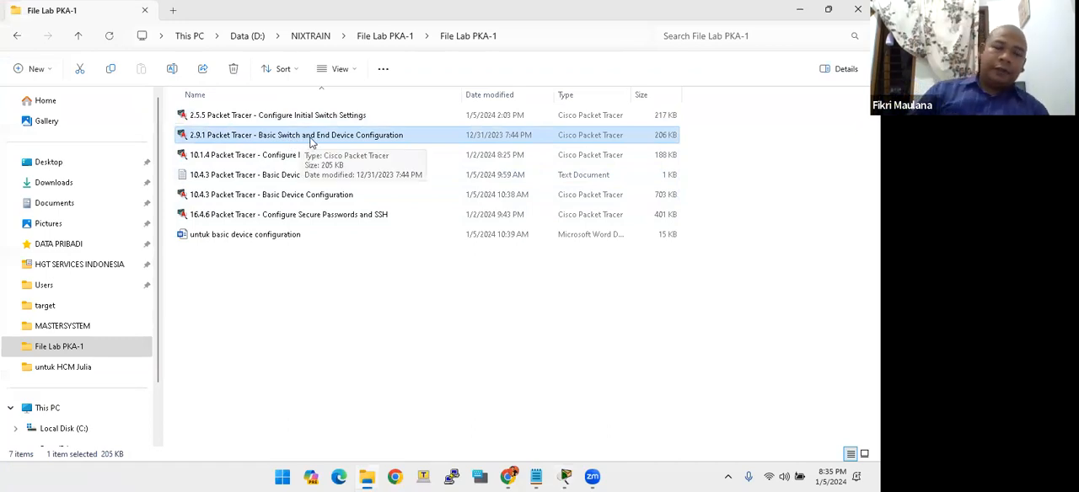
{"action": "double_click", "coordinate": [310, 140]}
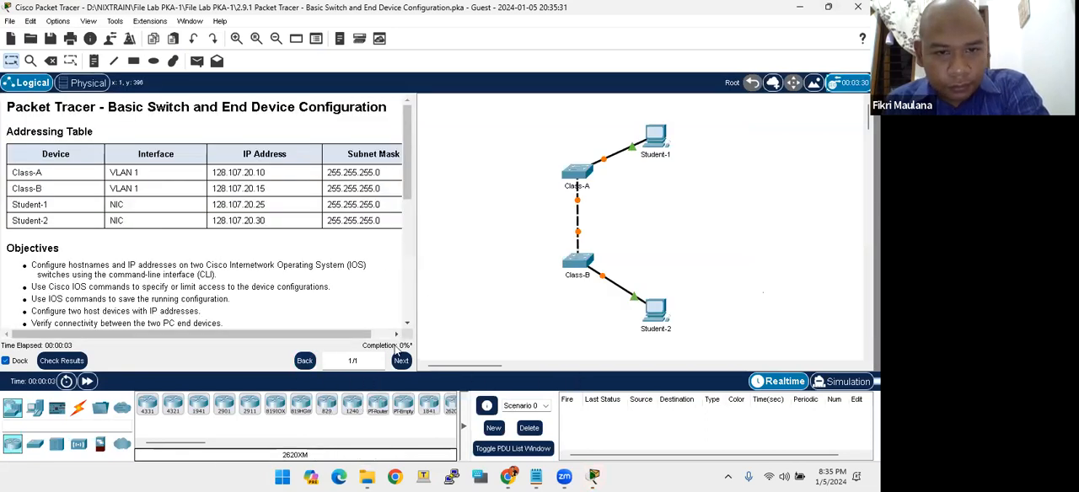
- Look through the 2.9.1 lab instructions, covering the requirements, subnet masks in the Addressing Table, and objectives
{"action": "left_click_drag", "start_coordinate": [190, 335], "coordinate": [97, 333]}
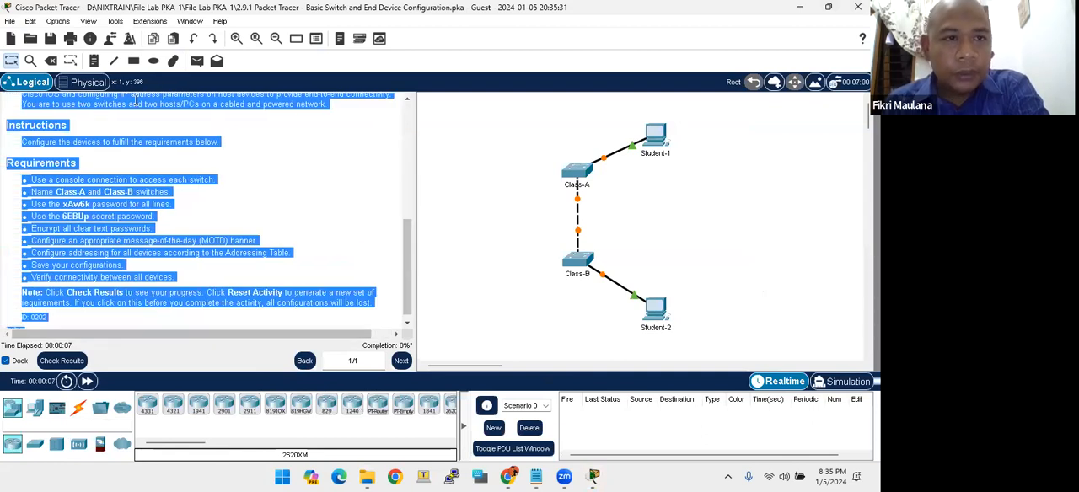
{"action": "scroll", "coordinate": [247, 149], "scroll_direction": "up", "scroll_amount": 5}
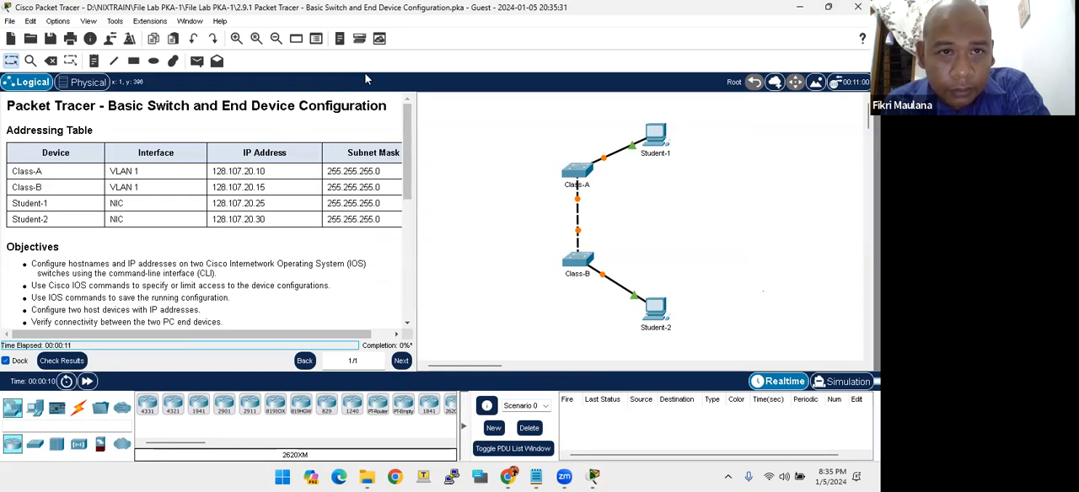
{"action": "left_click_drag", "start_coordinate": [360, 187], "coordinate": [375, 187]}
{"action": "left_click_drag", "start_coordinate": [407, 150], "coordinate": [383, 148]}
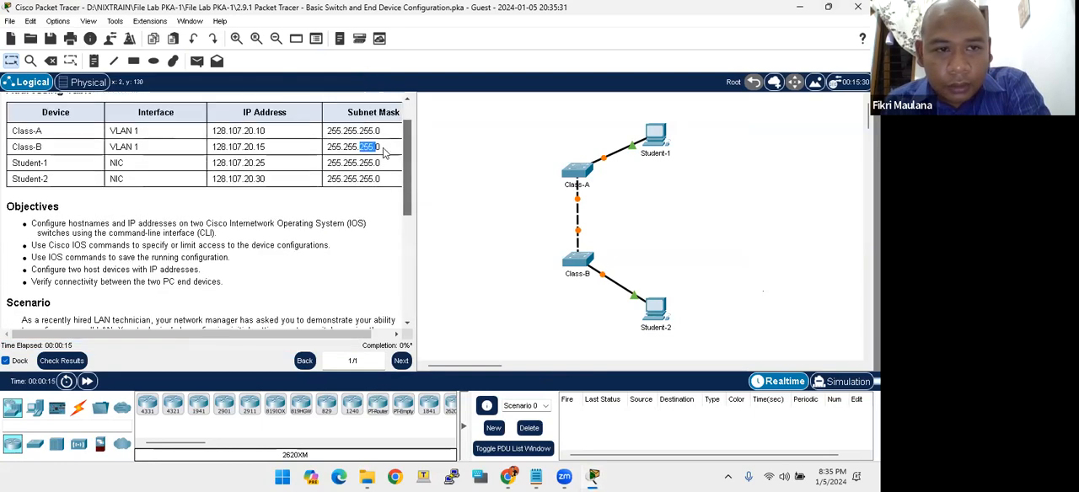
{"action": "scroll", "coordinate": [383, 150], "scroll_direction": "up", "scroll_amount": 1}
{"action": "left_click_drag", "start_coordinate": [227, 335], "coordinate": [181, 319]}
{"action": "left_click", "coordinate": [218, 262]}
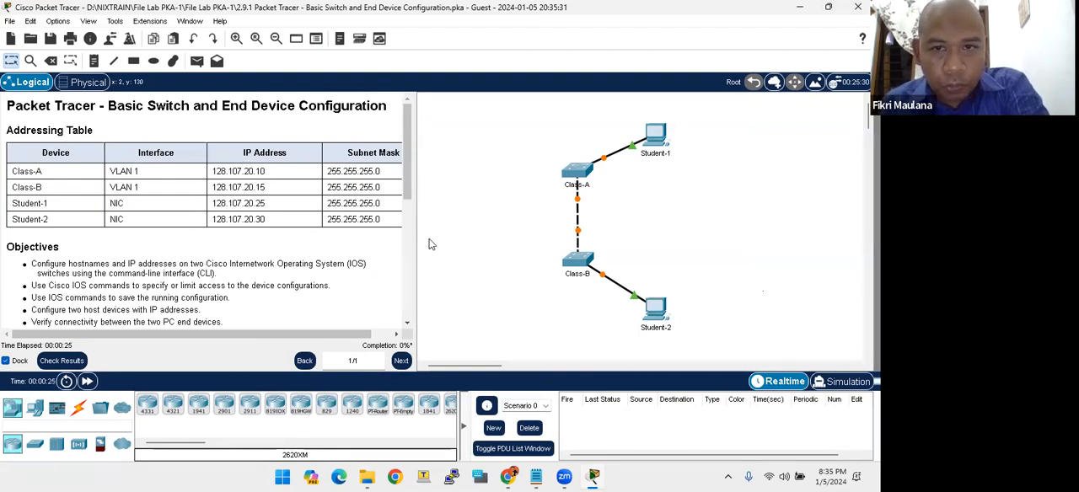
- Read the 2.9.1 activity title and the device names listed in the Addressing Table
{"action": "left_click_drag", "start_coordinate": [112, 106], "coordinate": [291, 106]}
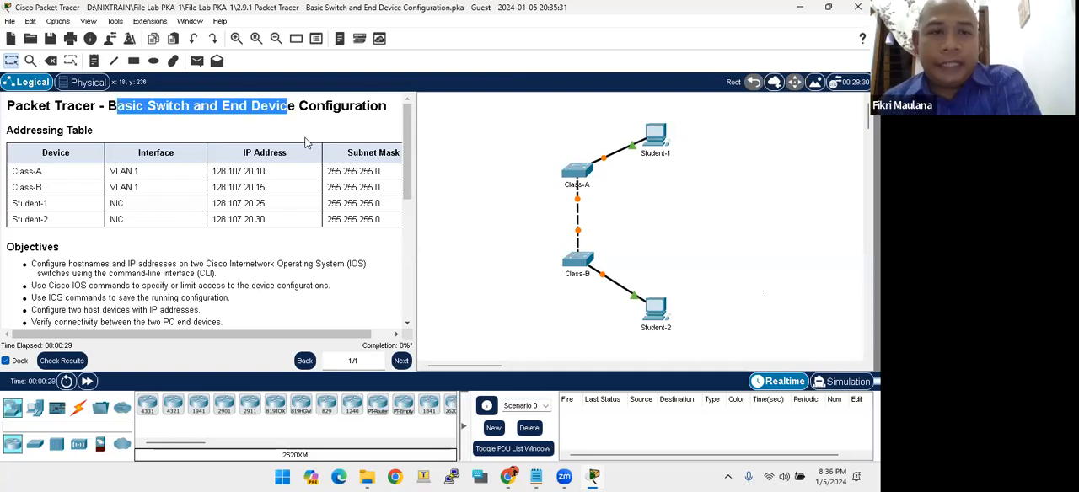
{"action": "left_click", "coordinate": [342, 107]}
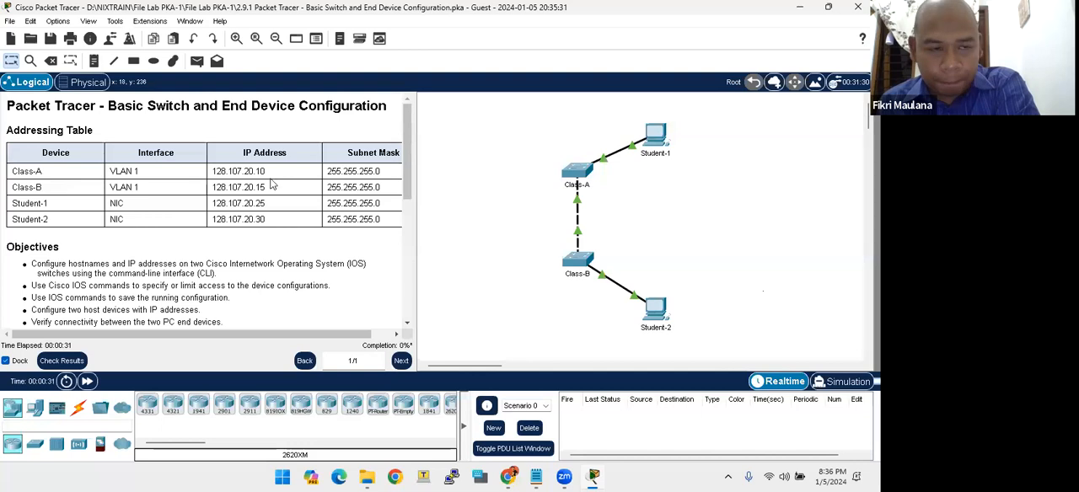
{"action": "scroll", "coordinate": [272, 185], "scroll_direction": "down", "scroll_amount": 1}
{"action": "scroll", "coordinate": [33, 165], "scroll_direction": "up", "scroll_amount": 1}
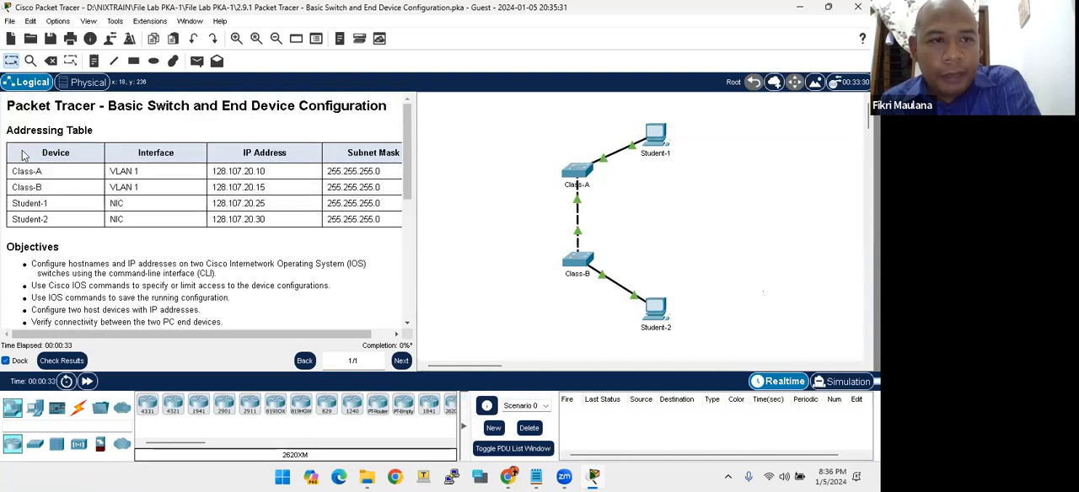
{"action": "left_click_drag", "start_coordinate": [16, 130], "coordinate": [116, 141]}
{"action": "left_click", "coordinate": [117, 141]}
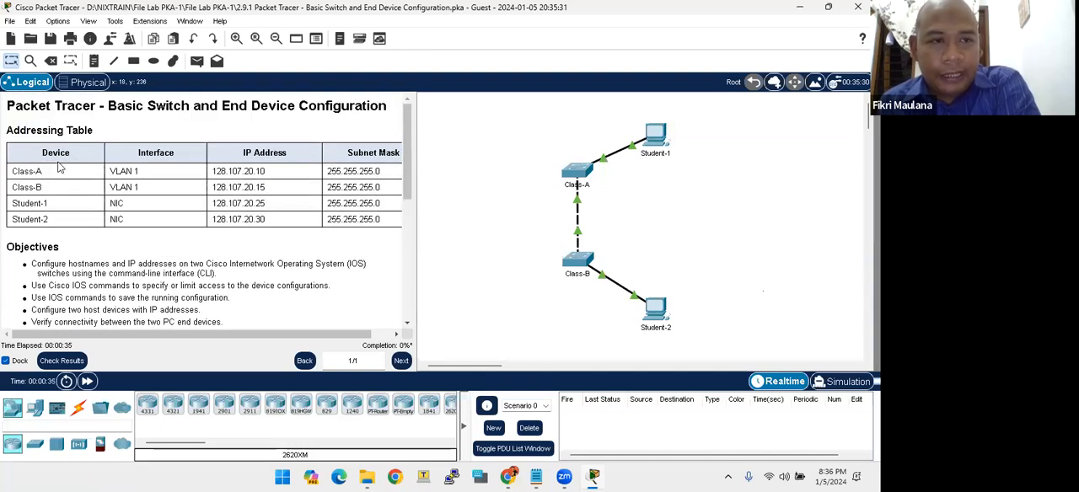
{"action": "left_click_drag", "start_coordinate": [40, 153], "coordinate": [43, 173]}
{"action": "left_click", "coordinate": [48, 190]}
{"action": "left_click", "coordinate": [49, 189]}
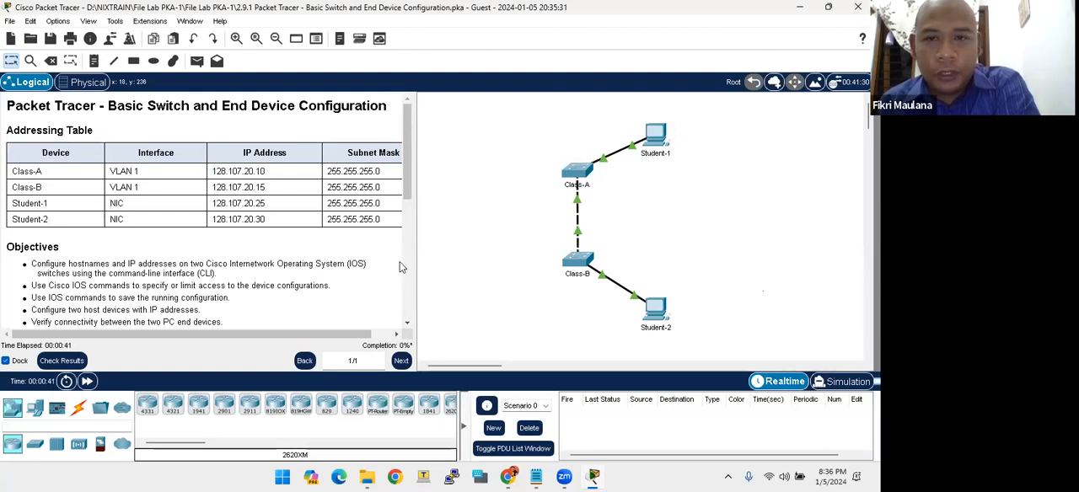
- Identify the Student PCs and Class switches in the topology and examine the devices' IP addresses in the Addressing Table
{"action": "left_click_drag", "start_coordinate": [637, 118], "coordinate": [693, 181]}
{"action": "left_click_drag", "start_coordinate": [633, 279], "coordinate": [683, 337]}
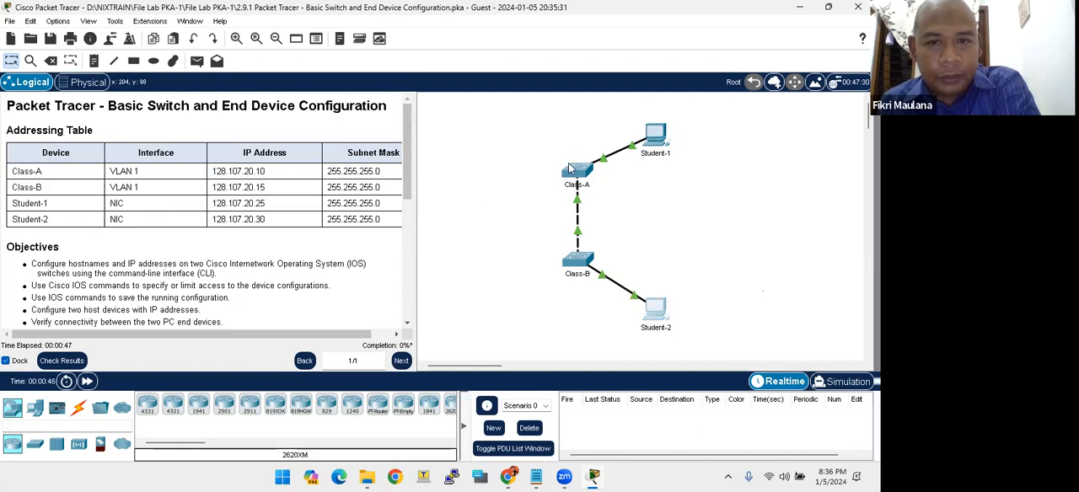
{"action": "left_click_drag", "start_coordinate": [545, 155], "coordinate": [598, 185]}
{"action": "left_click_drag", "start_coordinate": [544, 239], "coordinate": [625, 301]}
{"action": "double_click", "coordinate": [581, 283]}
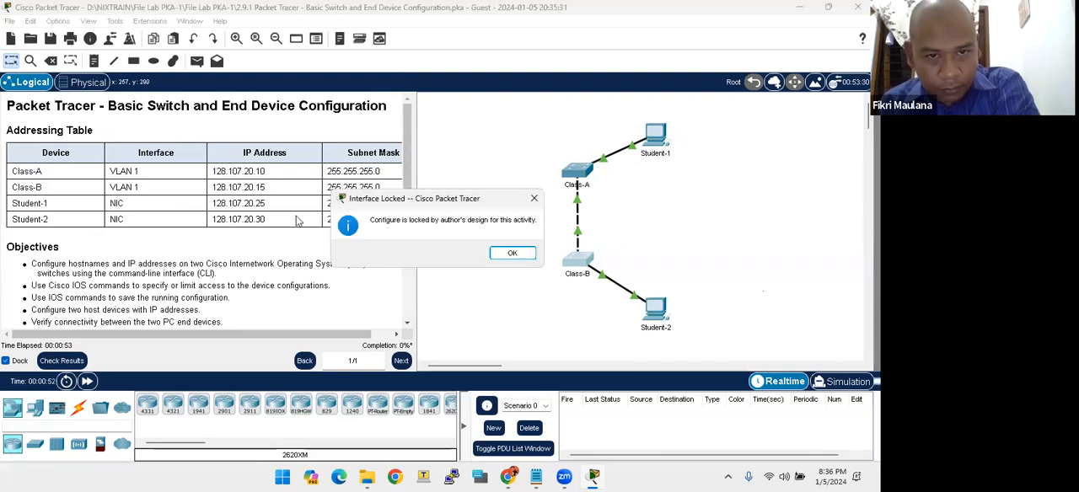
{"action": "left_click", "coordinate": [512, 254]}
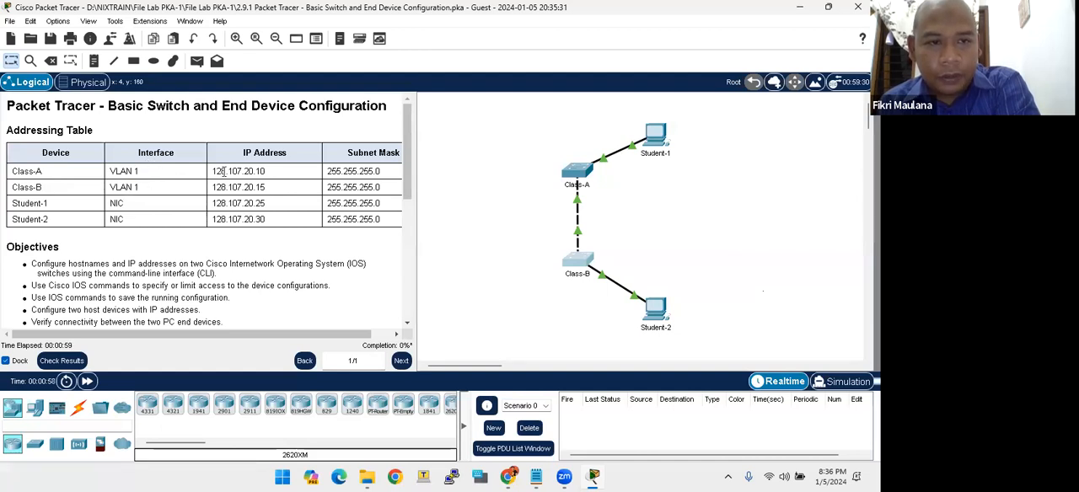
{"action": "left_click_drag", "start_coordinate": [211, 172], "coordinate": [250, 204]}
{"action": "left_click", "coordinate": [75, 209]}
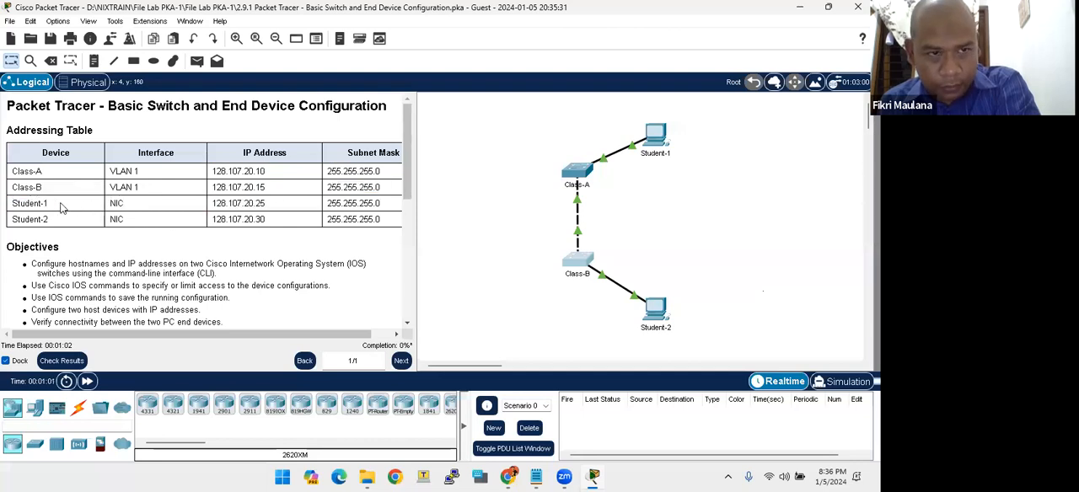
- Examine the IP addresses assigned to Student-1 and Student-2 alongside the Class switch entries in the Addressing Table
{"action": "left_click_drag", "start_coordinate": [218, 203], "coordinate": [266, 203]}
{"action": "left_click_drag", "start_coordinate": [211, 220], "coordinate": [224, 217]}
{"action": "left_click", "coordinate": [264, 218]}
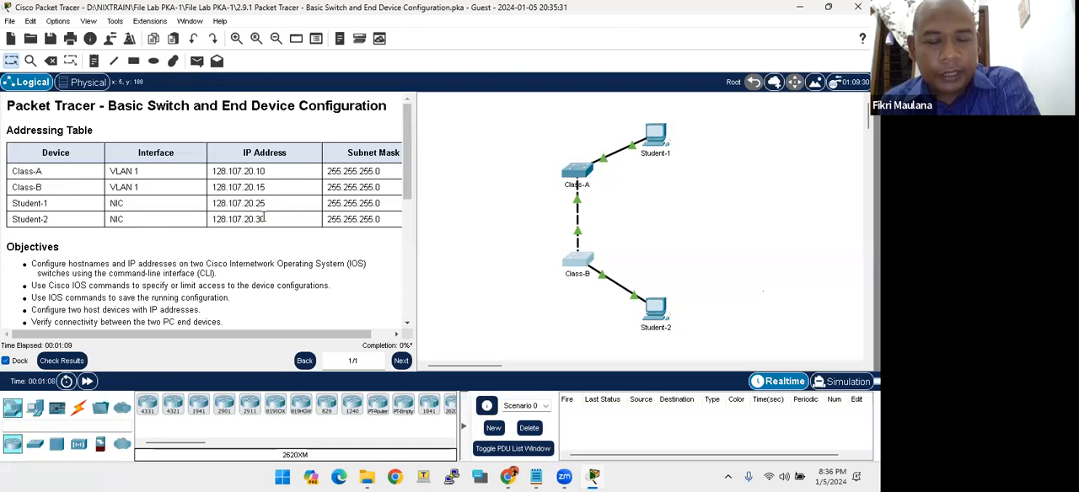
{"action": "left_click_drag", "start_coordinate": [128, 171], "coordinate": [295, 198]}
{"action": "left_click", "coordinate": [280, 213]}
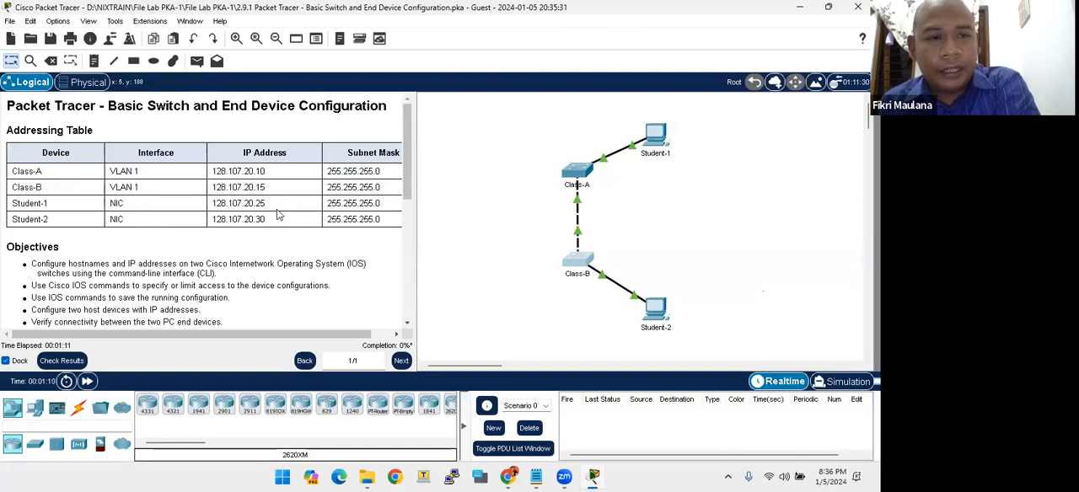
- Read the objectives on switch hostnames, IP addresses, access limits and saving the running configuration, and locate both switches in the topology
{"action": "scroll", "coordinate": [277, 213], "scroll_direction": "down", "scroll_amount": 3}
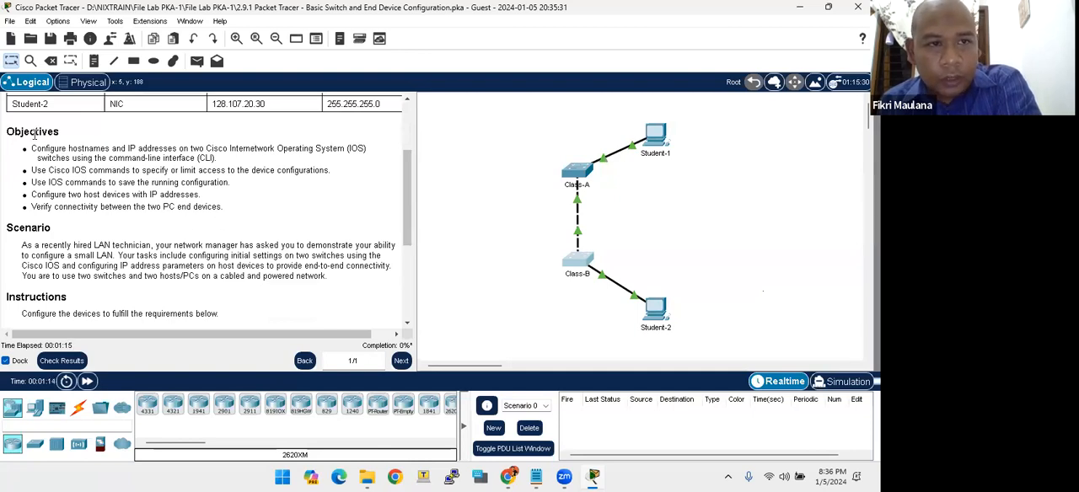
{"action": "left_click_drag", "start_coordinate": [7, 131], "coordinate": [177, 146]}
{"action": "left_click", "coordinate": [61, 148]}
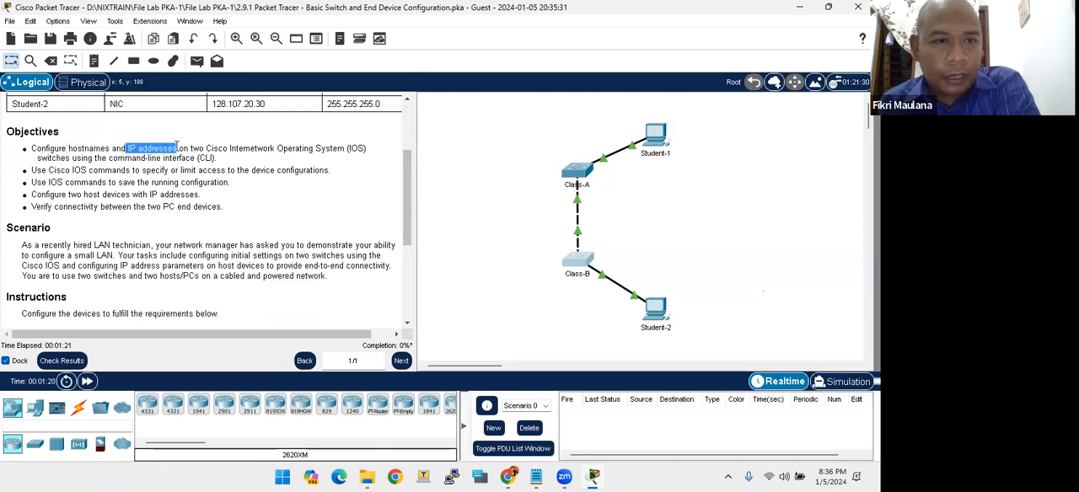
{"action": "left_click", "coordinate": [254, 149]}
{"action": "left_click_drag", "start_coordinate": [543, 152], "coordinate": [617, 306]}
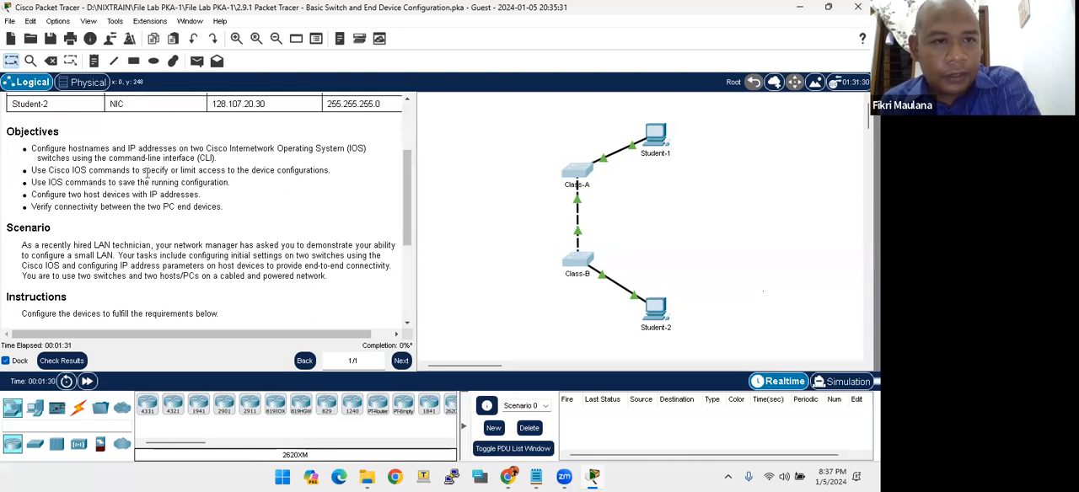
{"action": "left_click_drag", "start_coordinate": [175, 170], "coordinate": [200, 171]}
{"action": "left_click", "coordinate": [207, 205]}
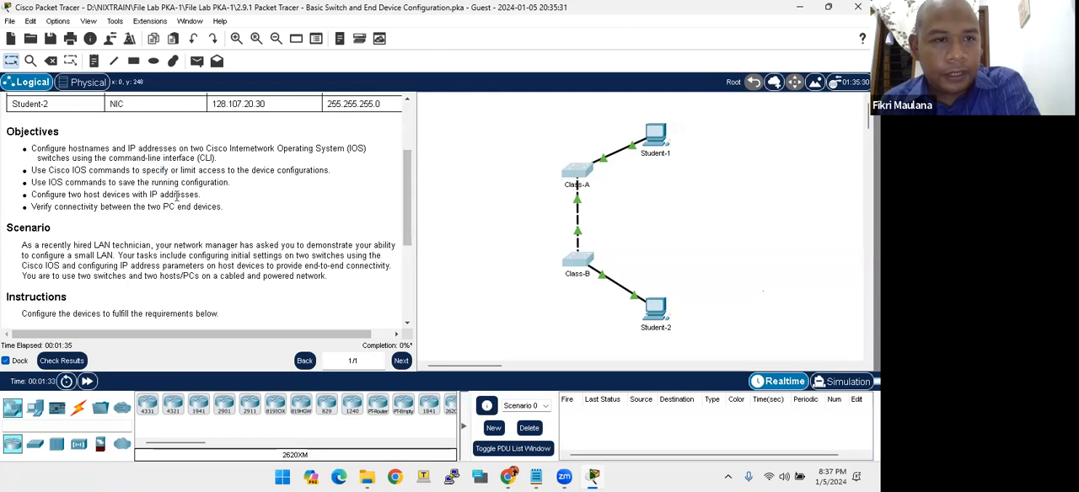
{"action": "scroll", "coordinate": [156, 193], "scroll_direction": "down", "scroll_amount": 1}
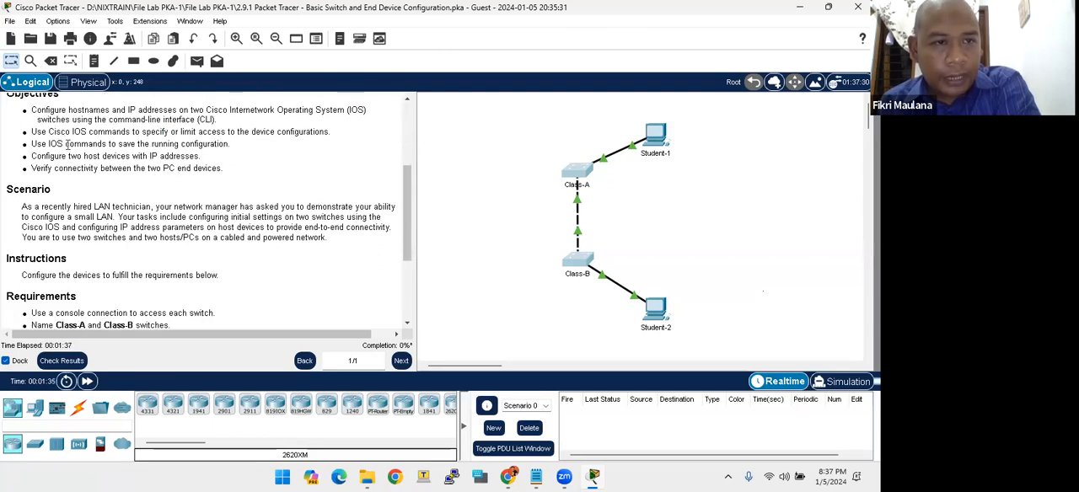
{"action": "left_click_drag", "start_coordinate": [125, 144], "coordinate": [180, 144]}
{"action": "scroll", "coordinate": [172, 165], "scroll_direction": "up", "scroll_amount": 1}
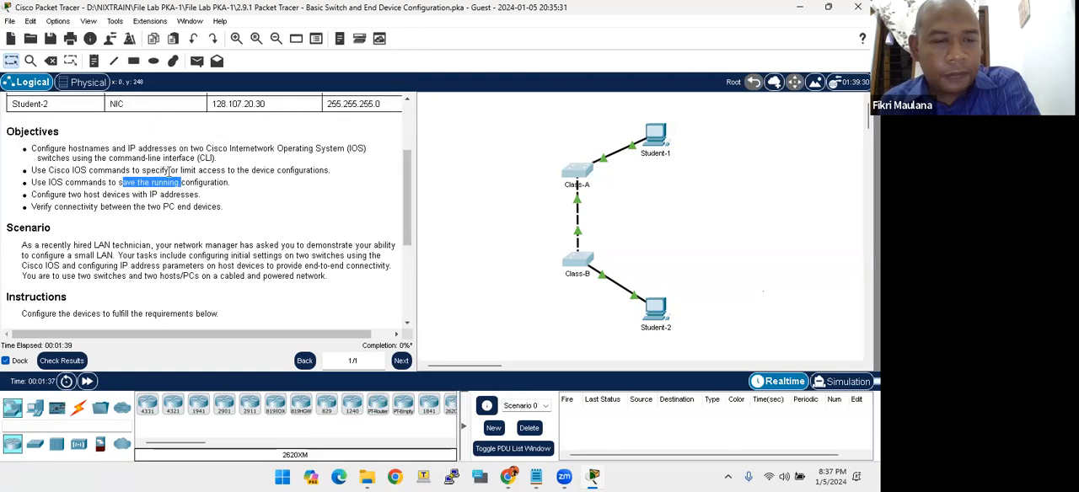
{"action": "left_click", "coordinate": [108, 184]}
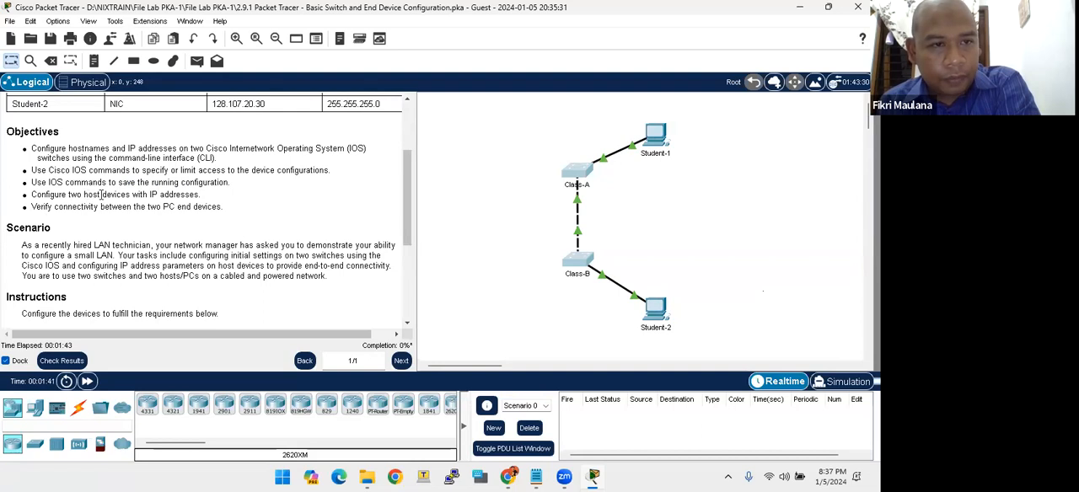
- Read the objectives on host IP addressing and PC connectivity, locate both Student PCs, and briefly inspect the Student-2 device window
{"action": "left_click_drag", "start_coordinate": [152, 195], "coordinate": [135, 204]}
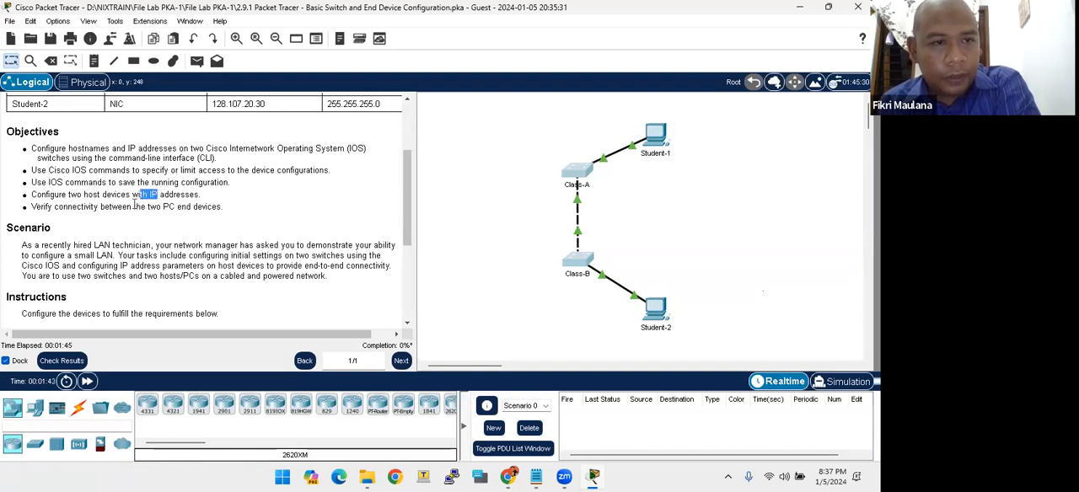
{"action": "left_click", "coordinate": [96, 195]}
{"action": "left_click_drag", "start_coordinate": [637, 112], "coordinate": [684, 193]}
{"action": "left_click_drag", "start_coordinate": [627, 272], "coordinate": [683, 336]}
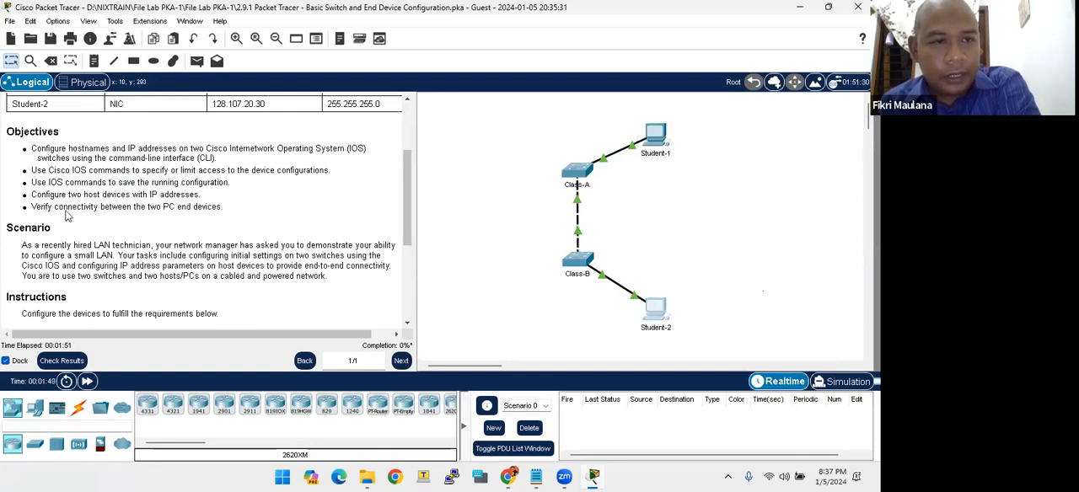
{"action": "left_click_drag", "start_coordinate": [139, 210], "coordinate": [191, 208]}
{"action": "left_click_drag", "start_coordinate": [639, 271], "coordinate": [705, 322]}
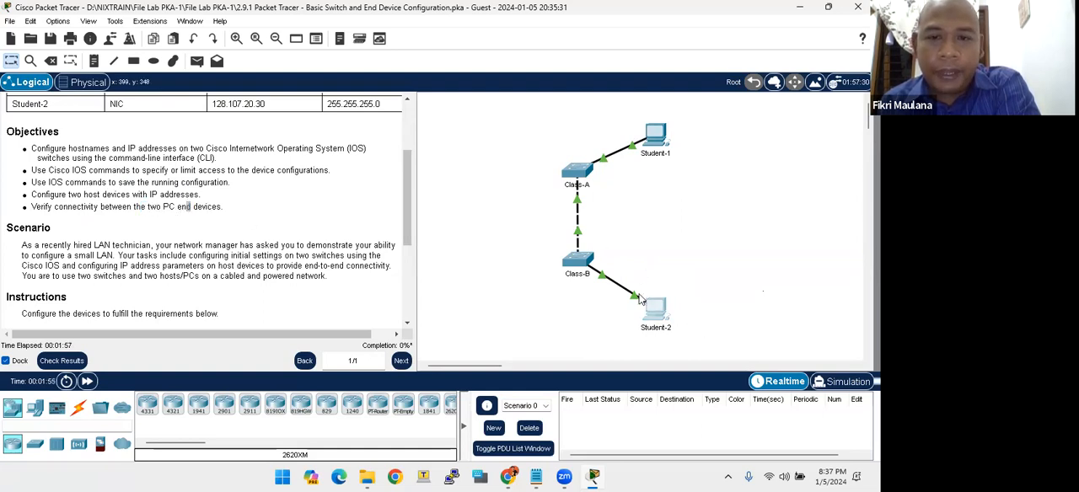
{"action": "left_click", "coordinate": [656, 310]}
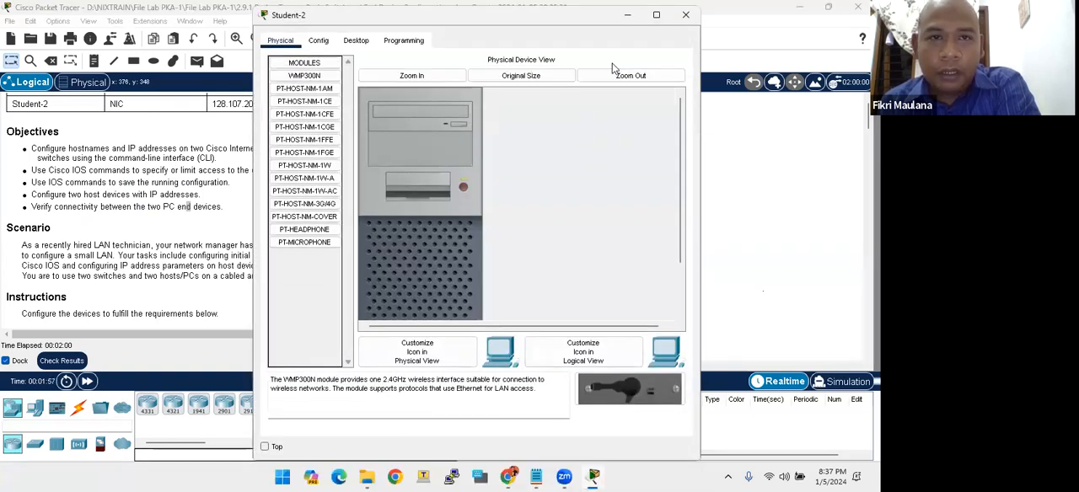
{"action": "left_click", "coordinate": [685, 14]}
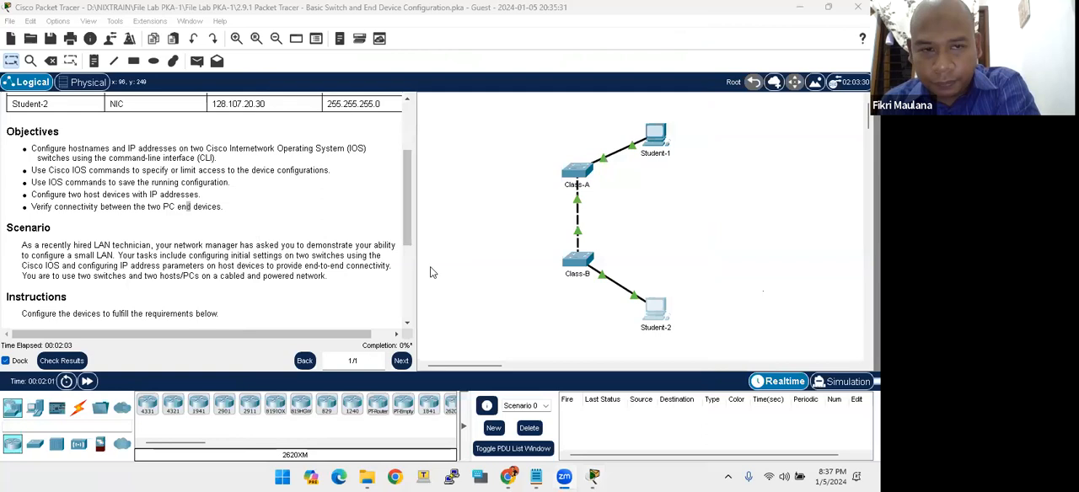
- Read the lab's Scenario, Instructions and Requirements sections, including the requirement for console access to each switch
{"action": "scroll", "coordinate": [189, 255], "scroll_direction": "down", "scroll_amount": 3}
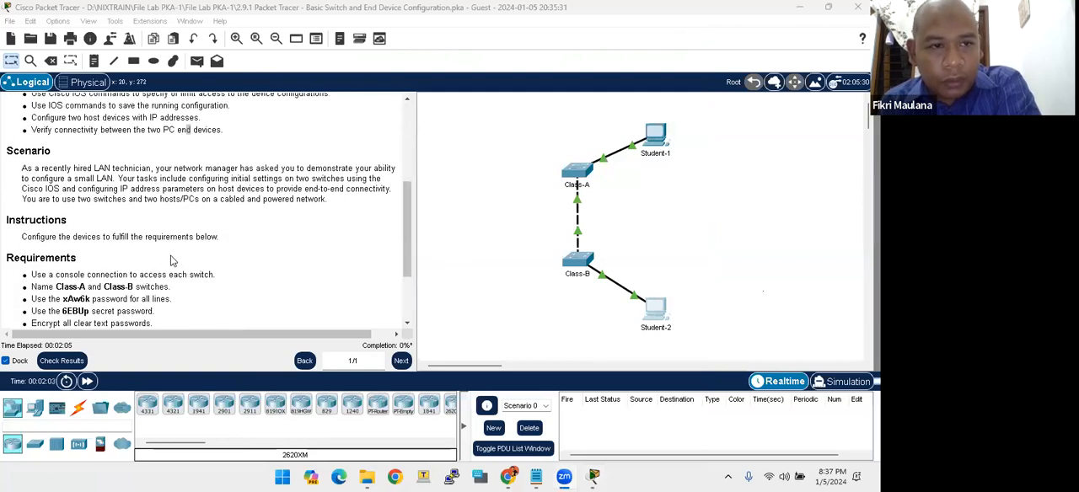
{"action": "scroll", "coordinate": [175, 261], "scroll_direction": "down", "scroll_amount": 2}
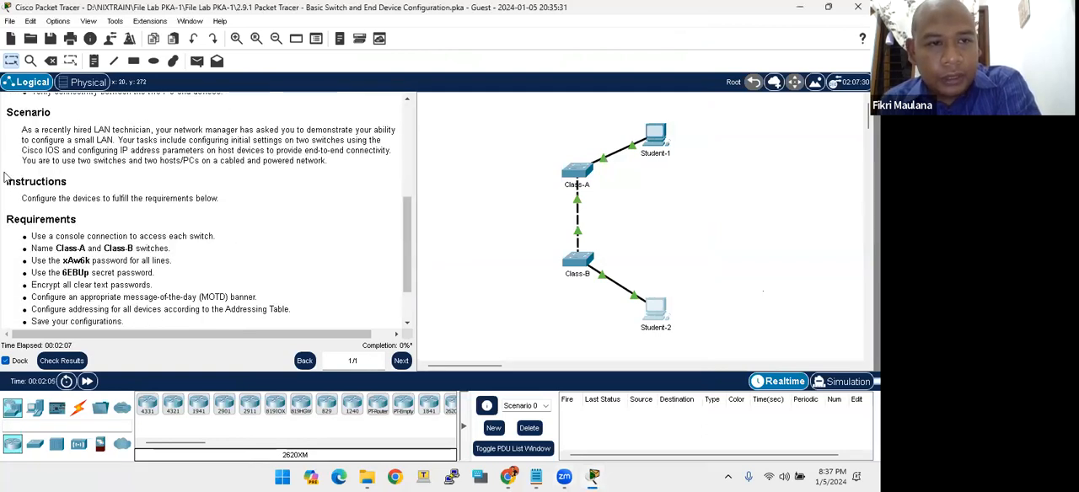
{"action": "left_click_drag", "start_coordinate": [15, 113], "coordinate": [327, 165]}
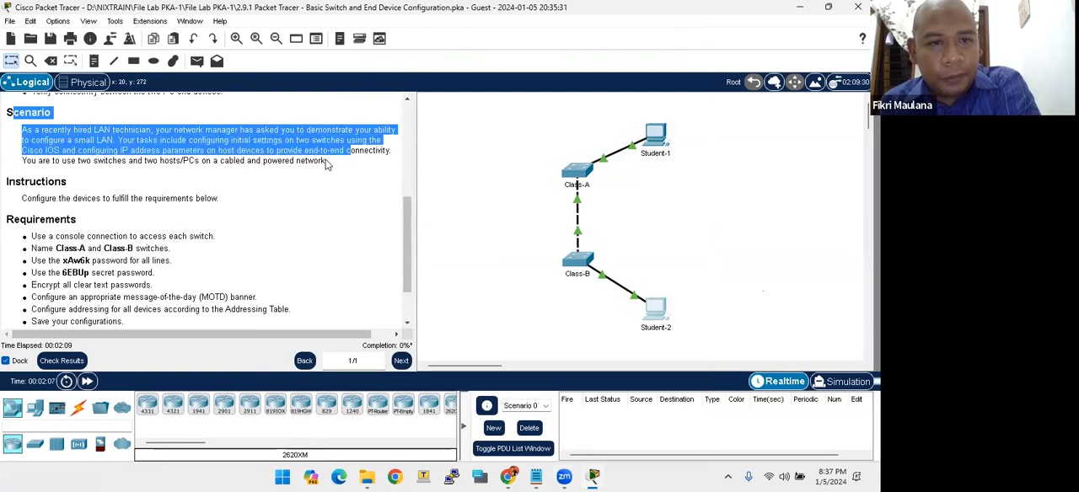
{"action": "left_click", "coordinate": [235, 165]}
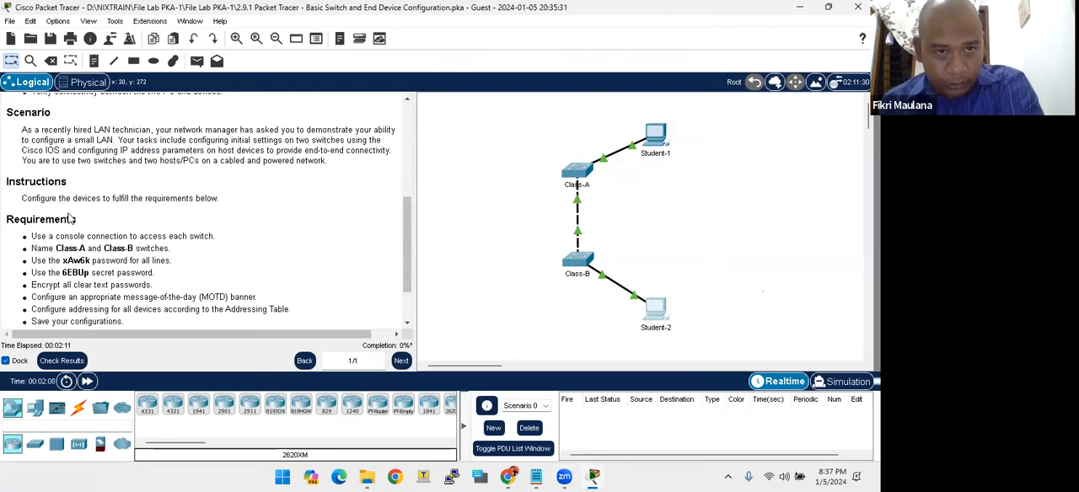
{"action": "scroll", "coordinate": [71, 219], "scroll_direction": "down", "scroll_amount": 1}
{"action": "left_click_drag", "start_coordinate": [10, 142], "coordinate": [61, 173]}
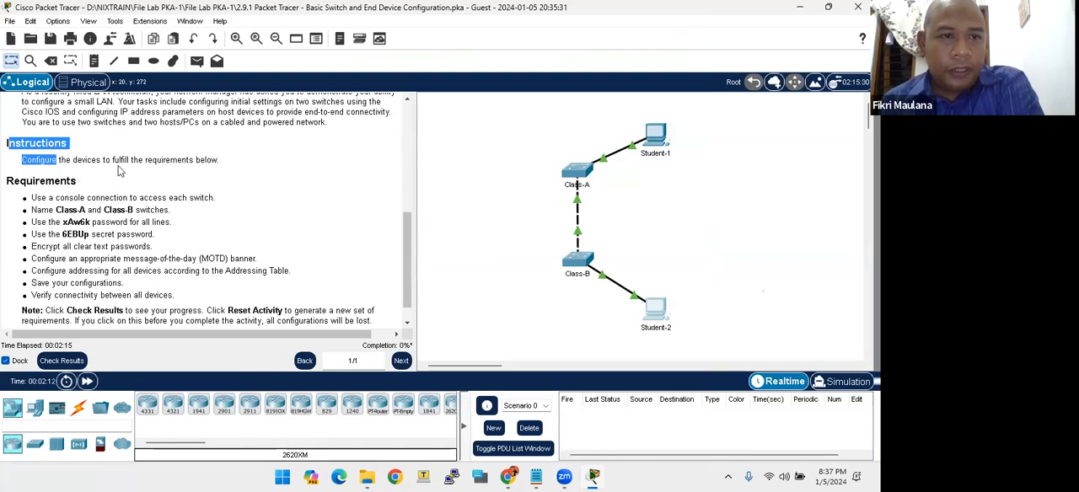
{"action": "left_click", "coordinate": [123, 170]}
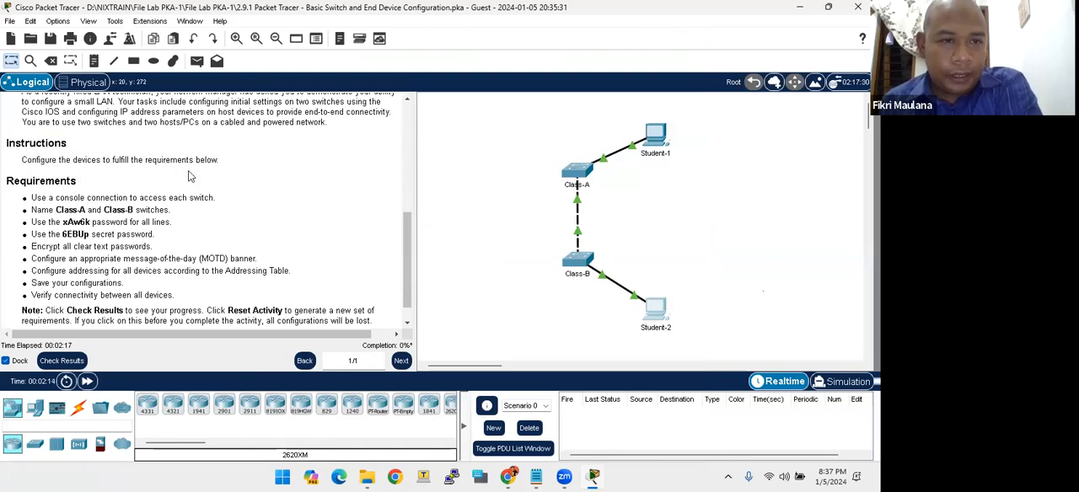
{"action": "scroll", "coordinate": [198, 172], "scroll_direction": "down", "scroll_amount": 1}
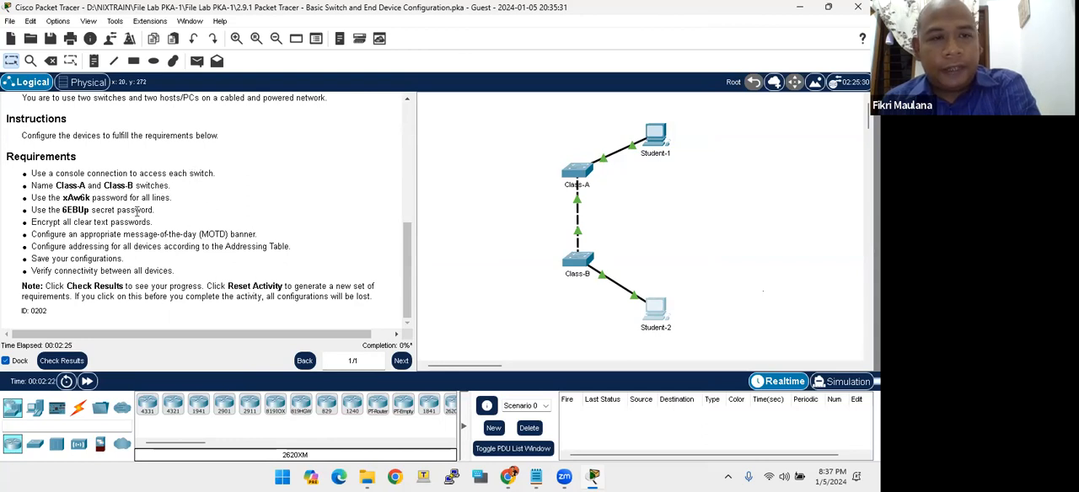
{"action": "left_click_drag", "start_coordinate": [104, 172], "coordinate": [139, 174]}
{"action": "left_click", "coordinate": [145, 175]}
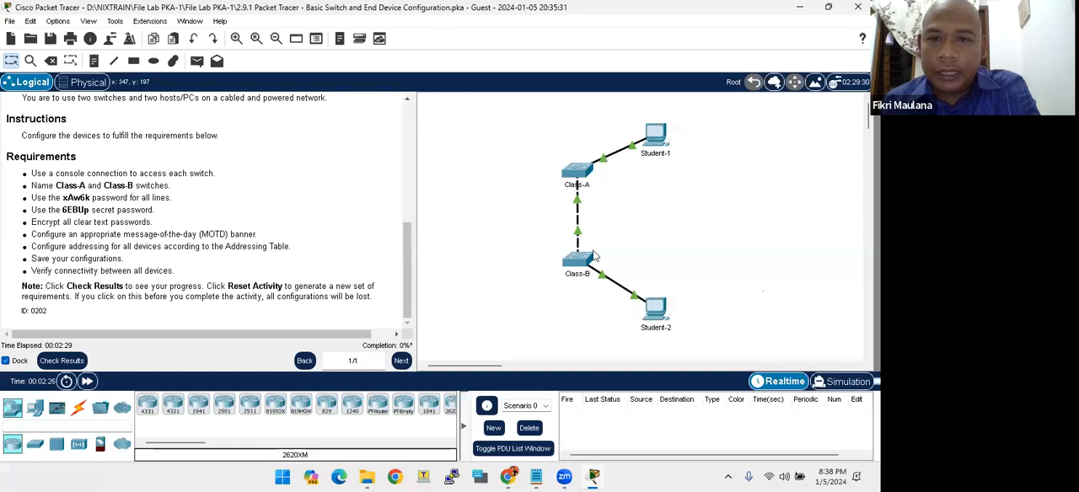
- Connect a console cable from the RS 232 port of Student-1 to the Console port of the Class-A switch
{"action": "left_click", "coordinate": [78, 408]}
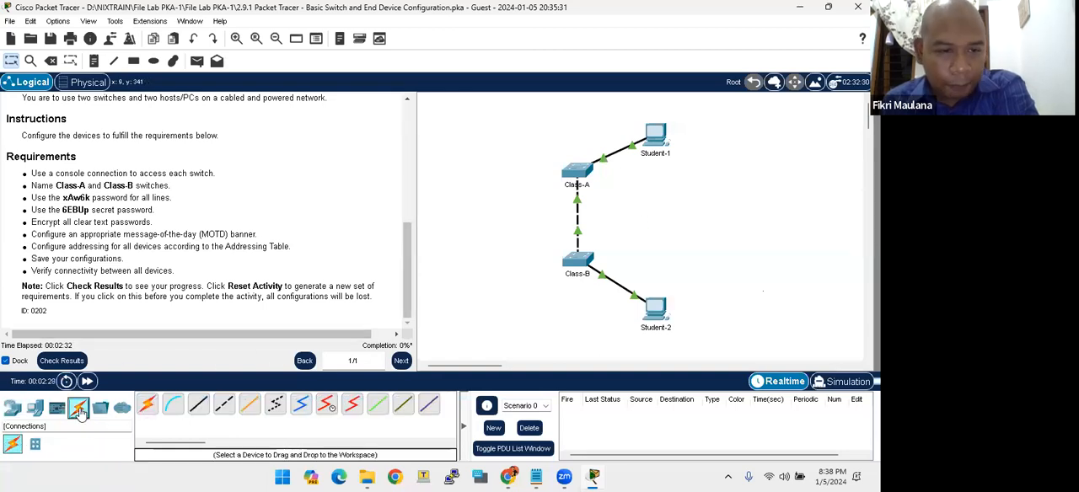
{"action": "left_click", "coordinate": [174, 410]}
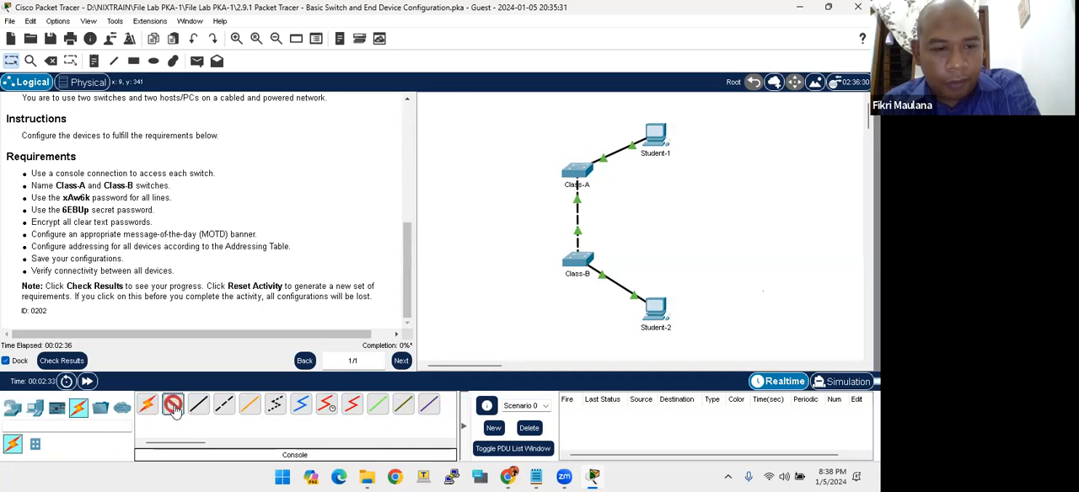
{"action": "left_click", "coordinate": [658, 136]}
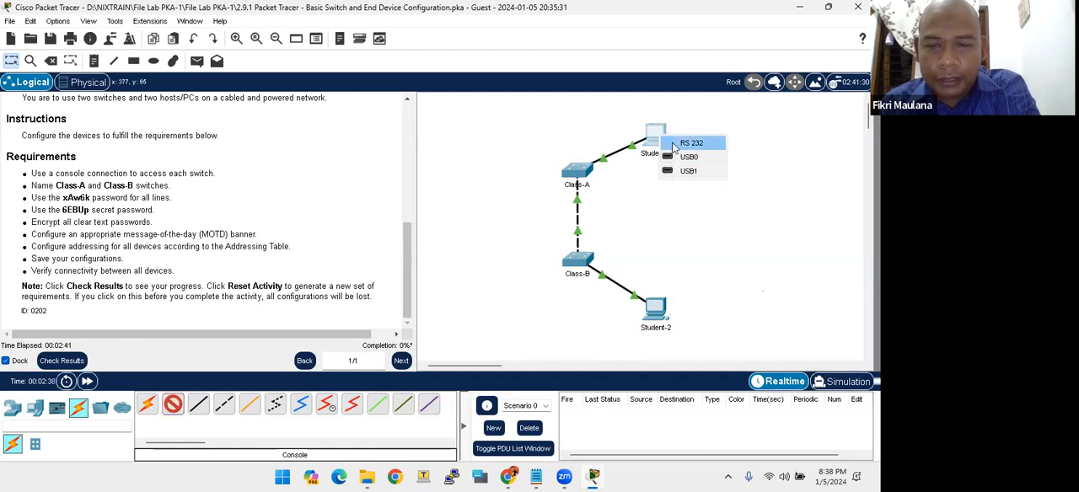
{"action": "left_click", "coordinate": [655, 123]}
{"action": "left_click", "coordinate": [656, 130]}
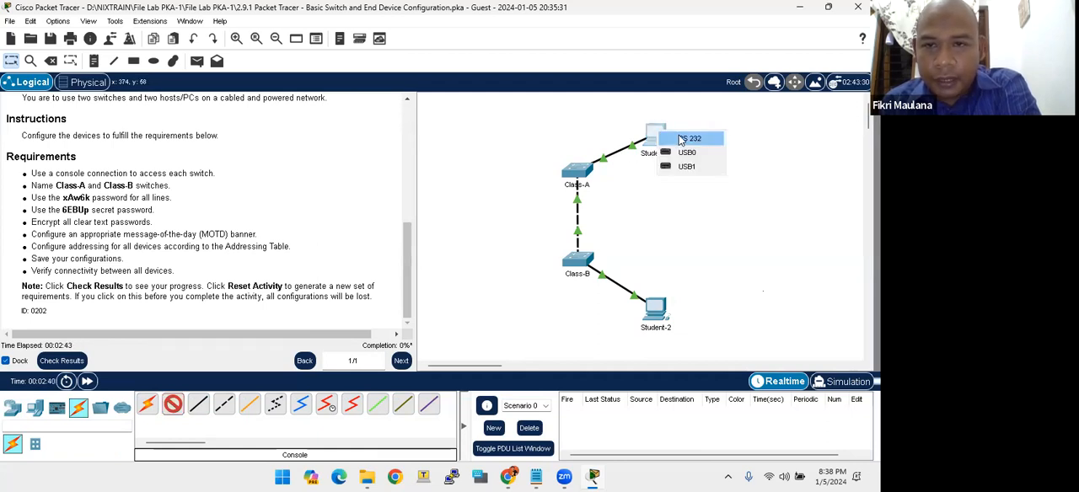
{"action": "left_click", "coordinate": [681, 140]}
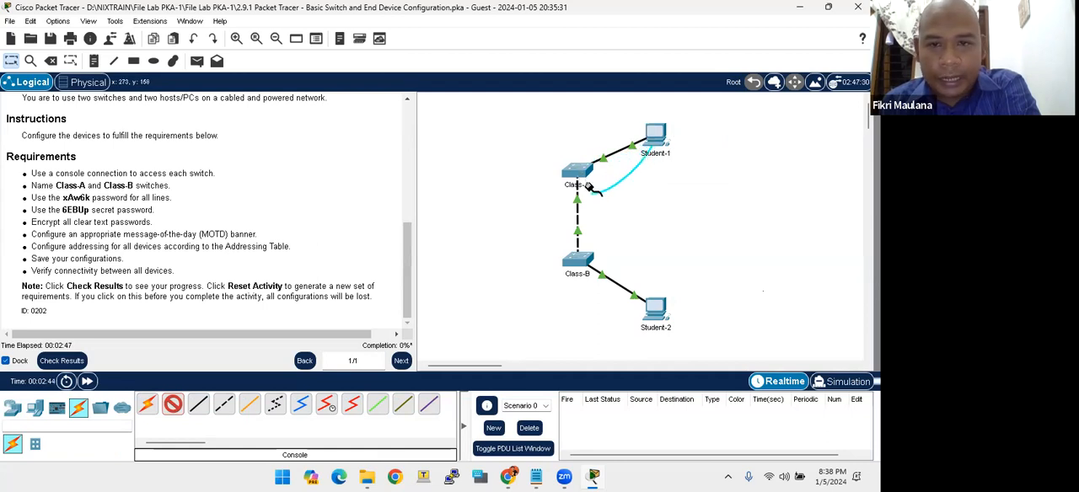
{"action": "left_click", "coordinate": [582, 172]}
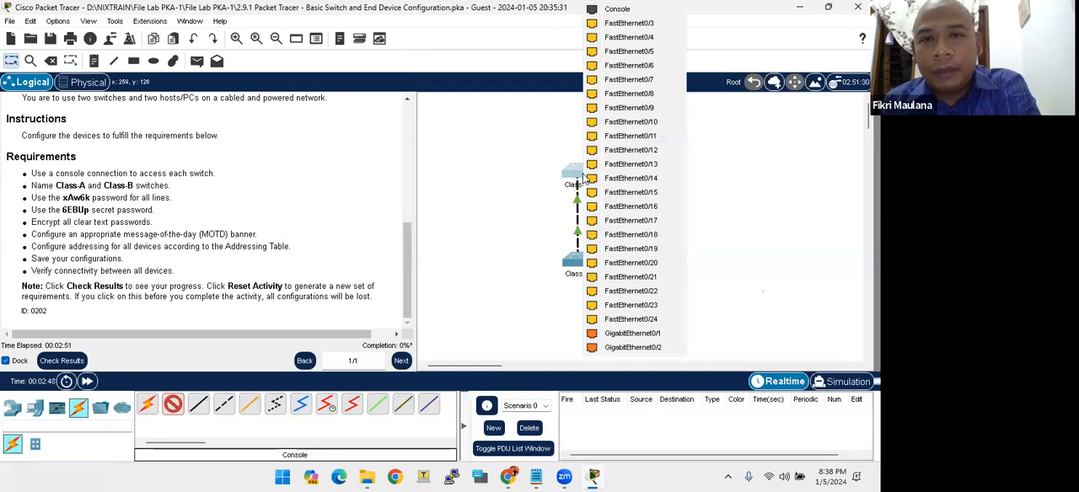
{"action": "left_click", "coordinate": [617, 11]}
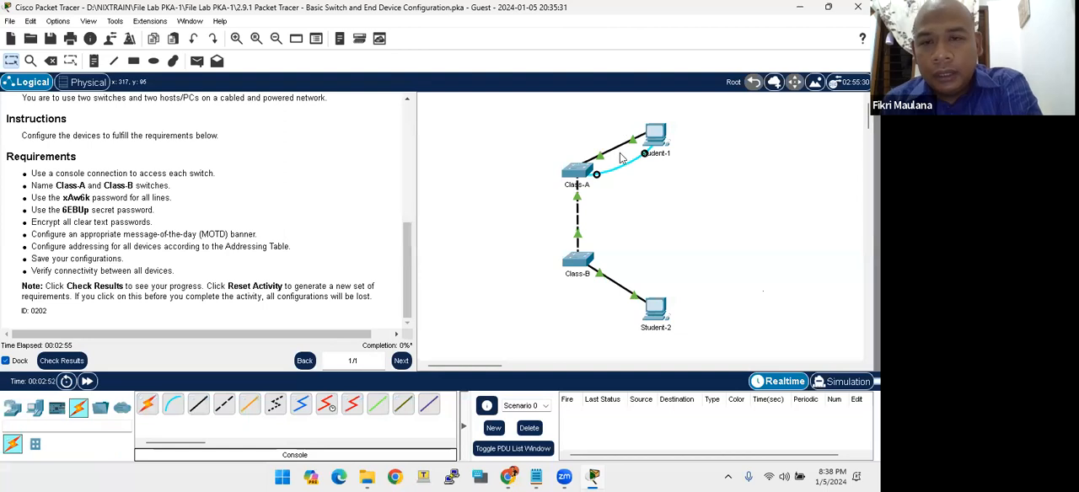
- Try to open the Class-A and Class-B switches directly from the topology
{"action": "left_click", "coordinate": [569, 179]}
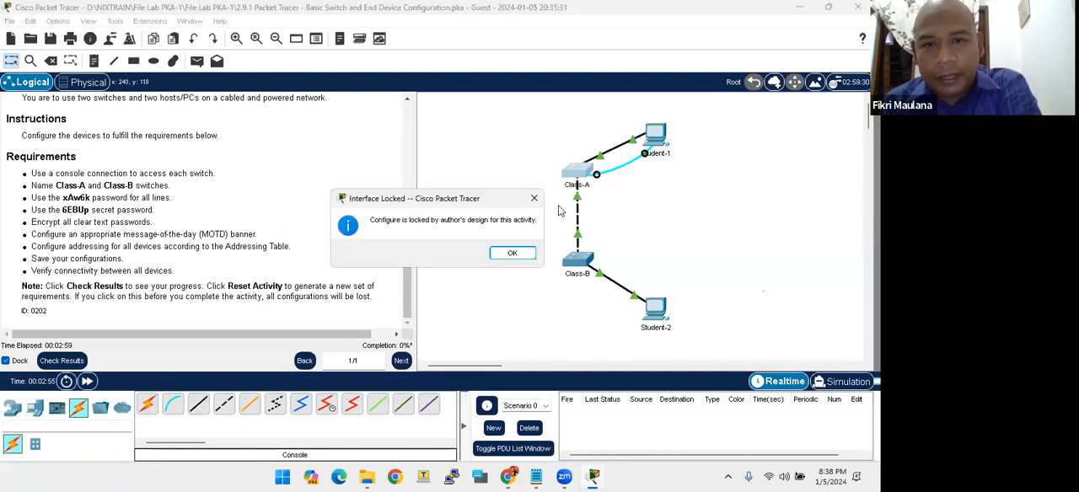
{"action": "left_click", "coordinate": [527, 252]}
{"action": "left_click", "coordinate": [572, 173]}
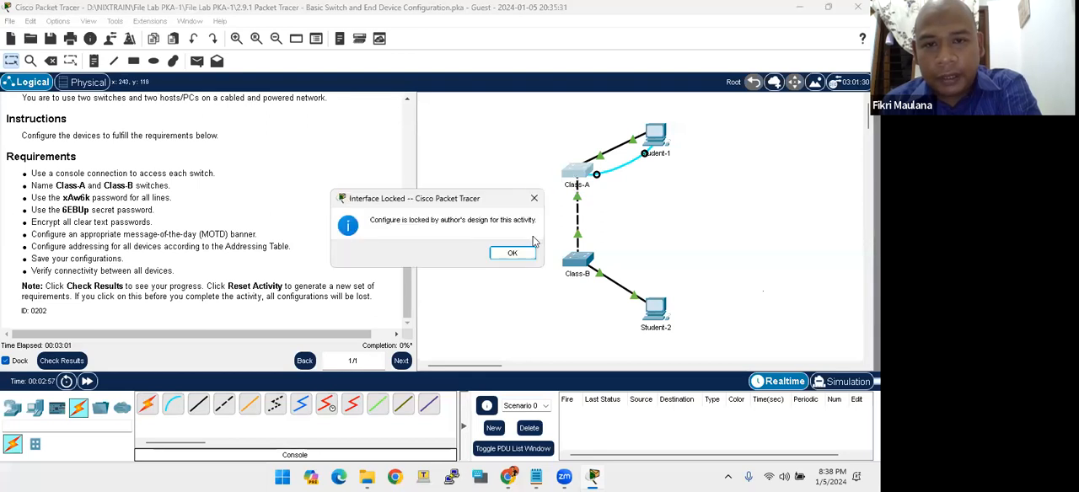
{"action": "left_click", "coordinate": [513, 252]}
{"action": "left_click", "coordinate": [574, 263]}
{"action": "left_click", "coordinate": [536, 200]}
{"action": "left_click", "coordinate": [577, 173]}
{"action": "left_click", "coordinate": [514, 253]}
{"action": "left_click", "coordinate": [565, 261]}
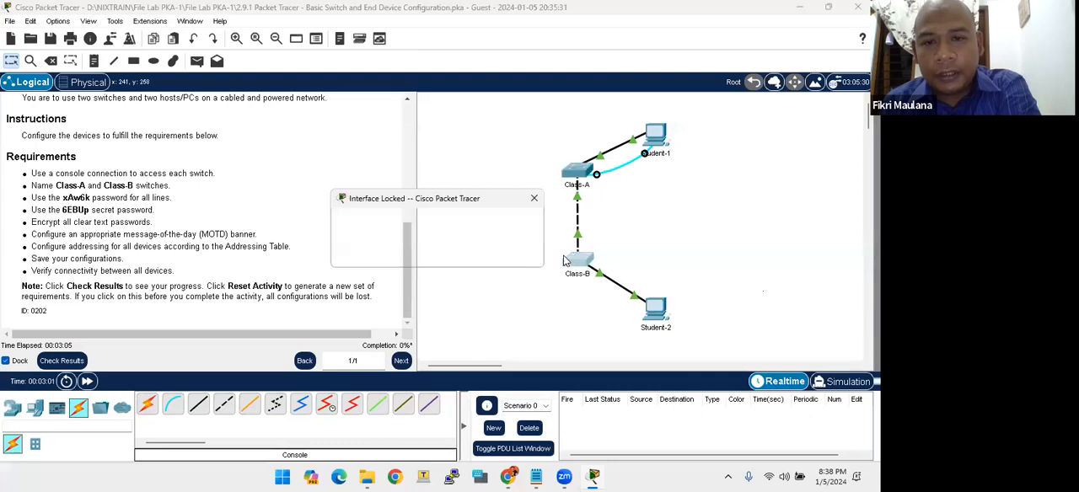
{"action": "left_click", "coordinate": [534, 199]}
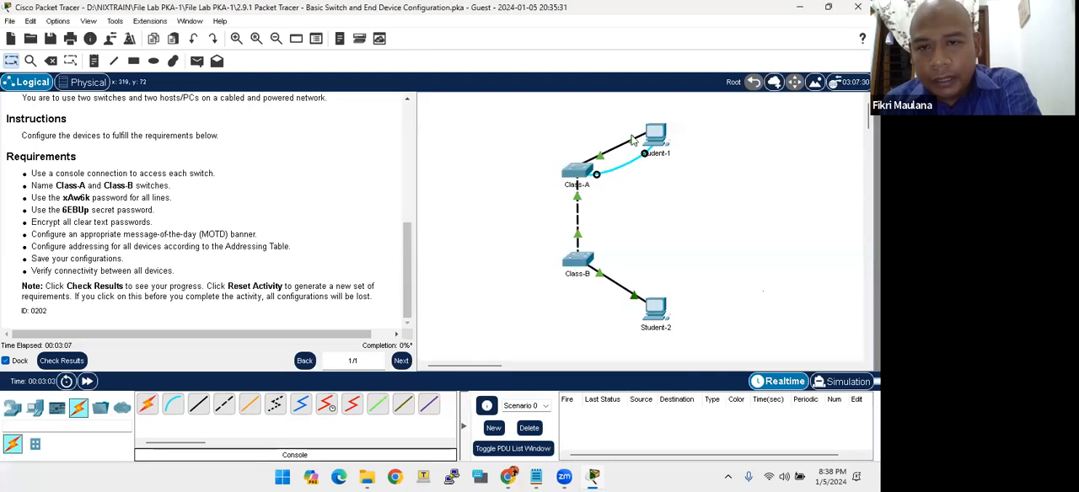
{"action": "left_click", "coordinate": [578, 179]}
{"action": "left_click", "coordinate": [537, 201]}
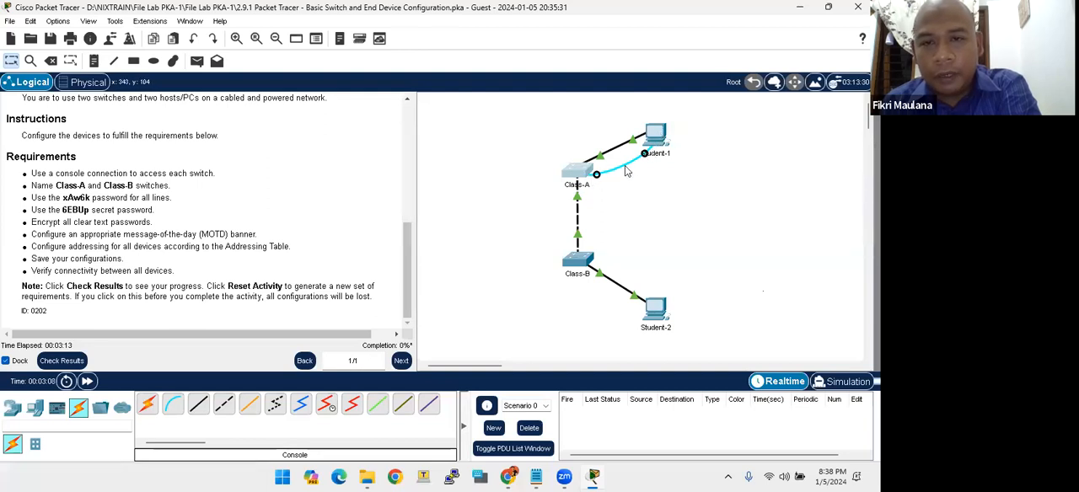
- Open a terminal session on Student-1 with 9600 bits per second, 8 data bits, no parity, 1 stop bit and no flow control
{"action": "left_click", "coordinate": [657, 133]}
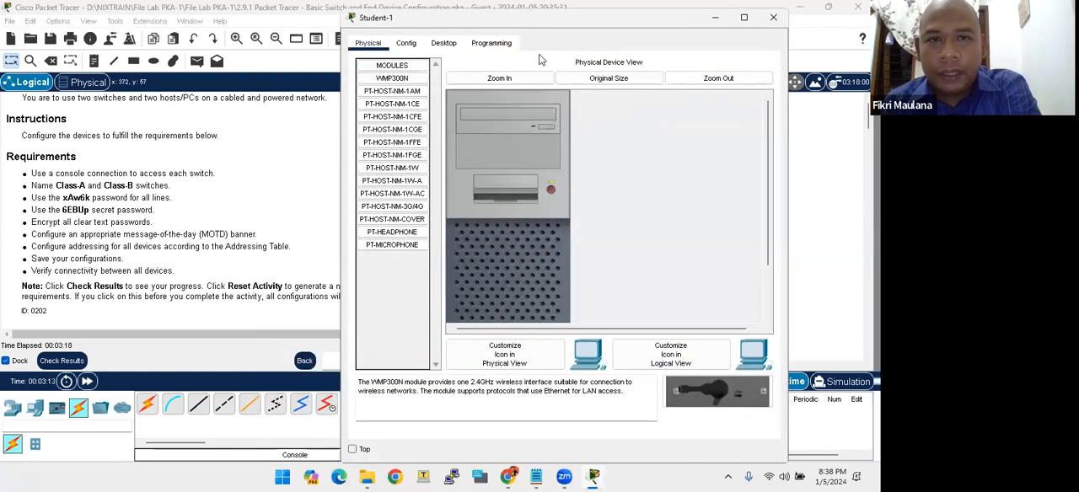
{"action": "left_click", "coordinate": [443, 43]}
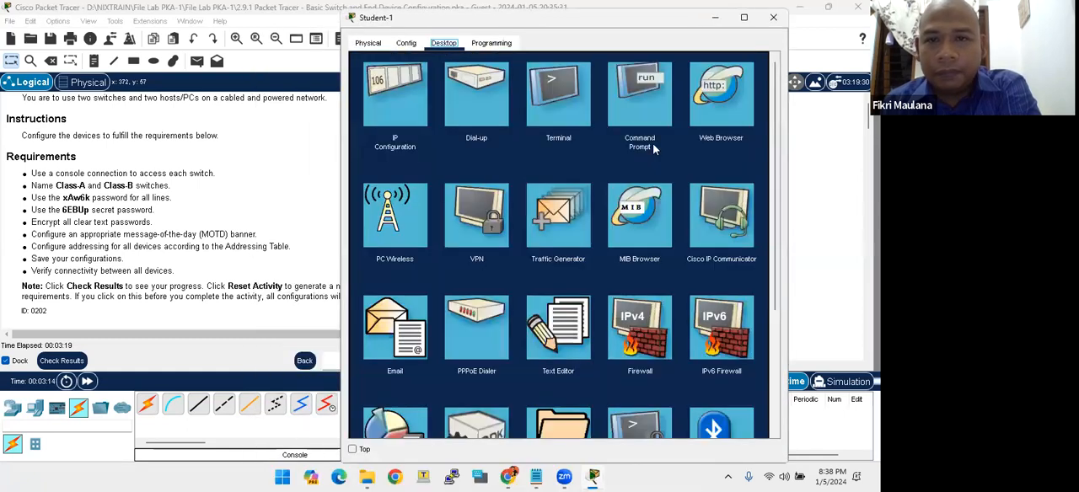
{"action": "left_click", "coordinate": [566, 117]}
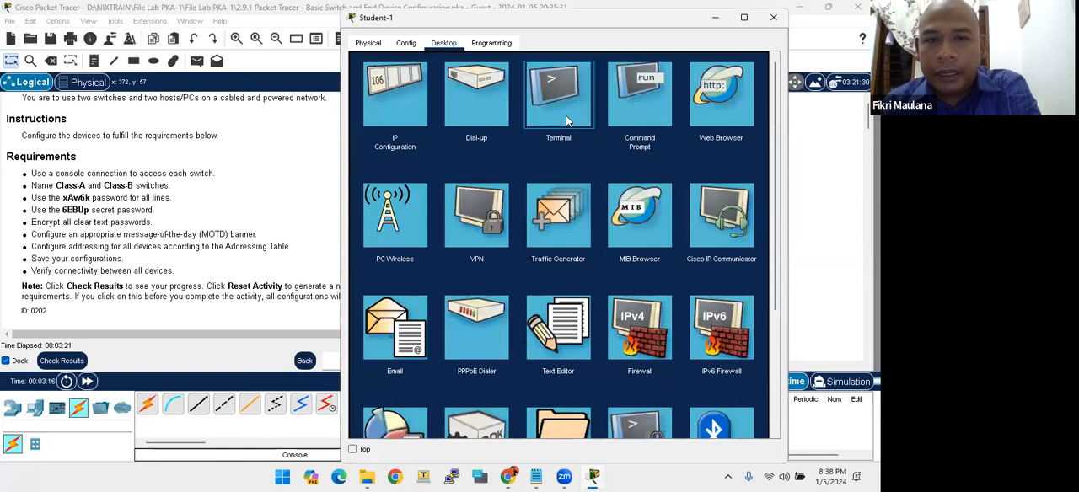
{"action": "left_click_drag", "start_coordinate": [617, 24], "coordinate": [499, 109]}
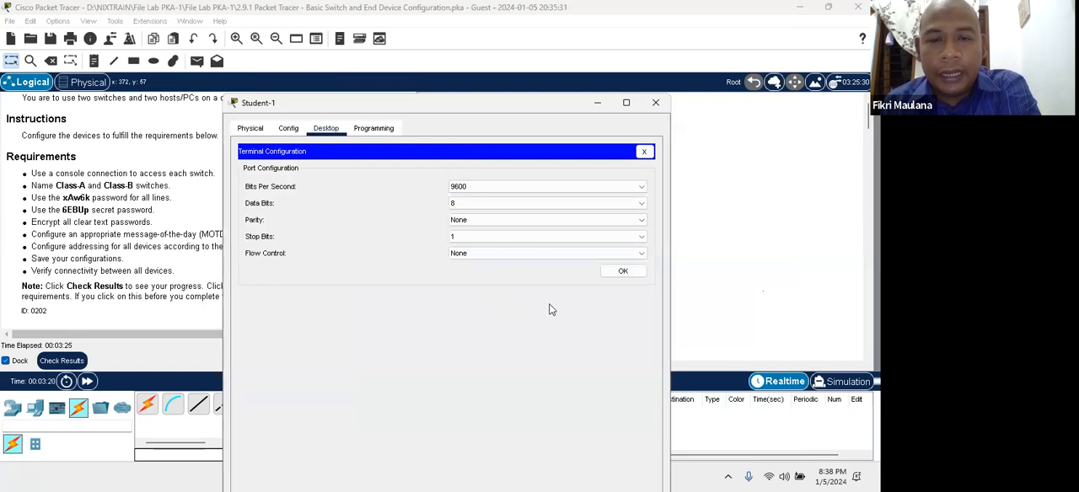
{"action": "left_click", "coordinate": [624, 274]}
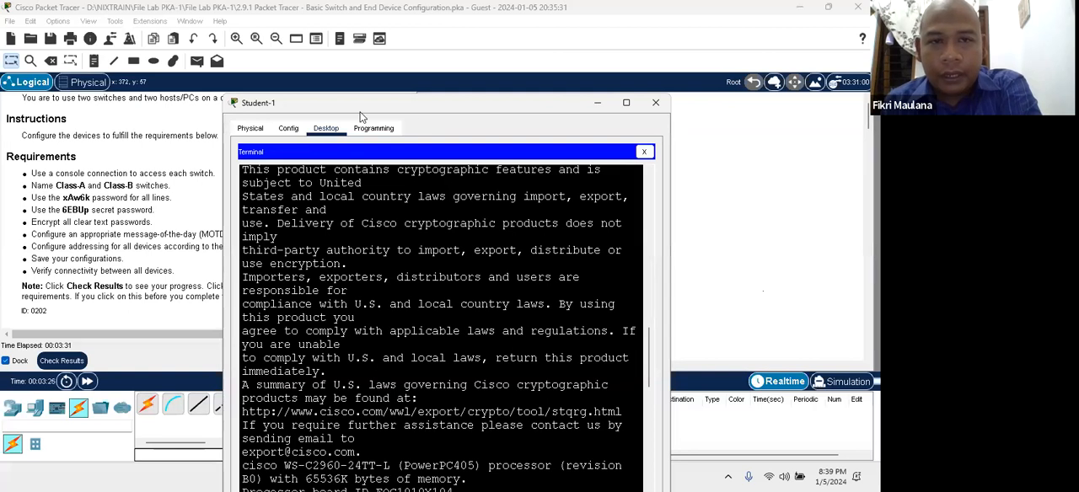
{"action": "left_click_drag", "start_coordinate": [360, 113], "coordinate": [549, 25]}
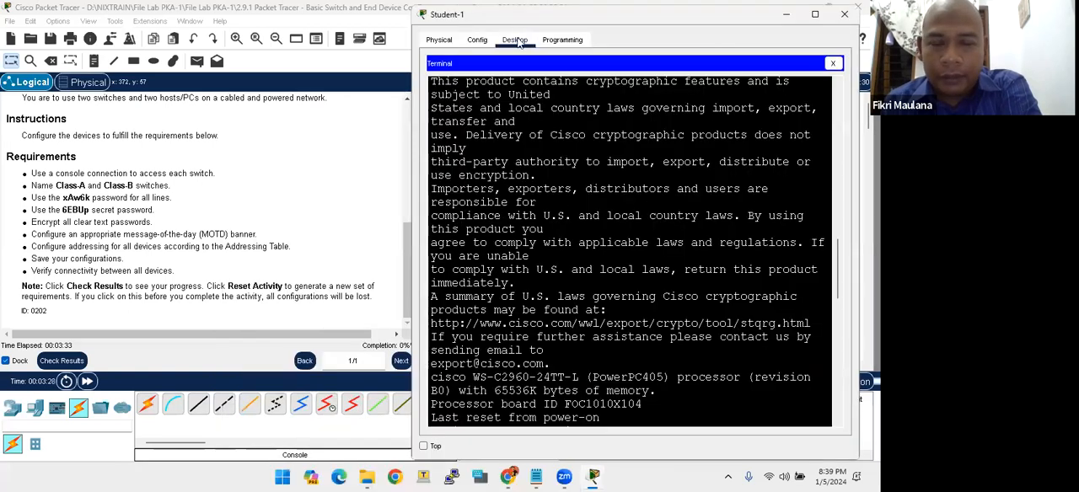
- Start the switch's console session in the Student-1 terminal to reach the user EXEC prompt
{"action": "key", "text": "Return"}
{"action": "key", "text": "Return"}
{"action": "key", "text": "Return"}
{"action": "key", "text": "Return"}
{"action": "key", "text": "Return"}
{"action": "key", "text": "Return"}
{"action": "key", "text": "Return"}
{"action": "key", "text": "Return"}
{"action": "key", "text": "Return"}
{"action": "key", "text": "Return"}
{"action": "key", "text": "Return"}
{"action": "key", "text": "Return"}
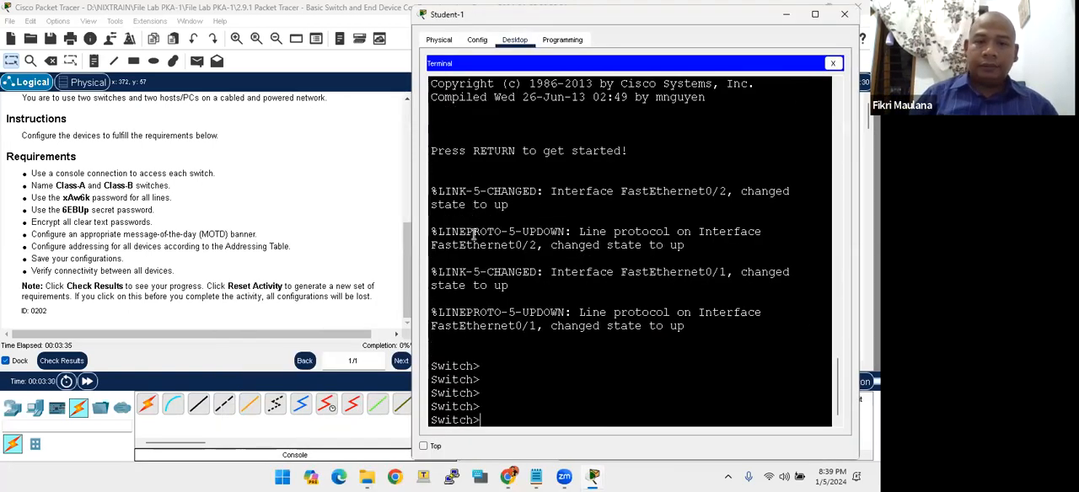
{"action": "key", "text": "Return"}
{"action": "key", "text": "Return"}
{"action": "key", "text": "Return"}
{"action": "key", "text": "Return"}
{"action": "key", "text": "Return"}
{"action": "key", "text": "Return"}
{"action": "key", "text": "Return"}
{"action": "key", "text": "Return"}
{"action": "key", "text": "Return"}
{"action": "key", "text": "Return"}
{"action": "key", "text": "Return"}
{"action": "key", "text": "Return"}
{"action": "key", "text": "Return"}
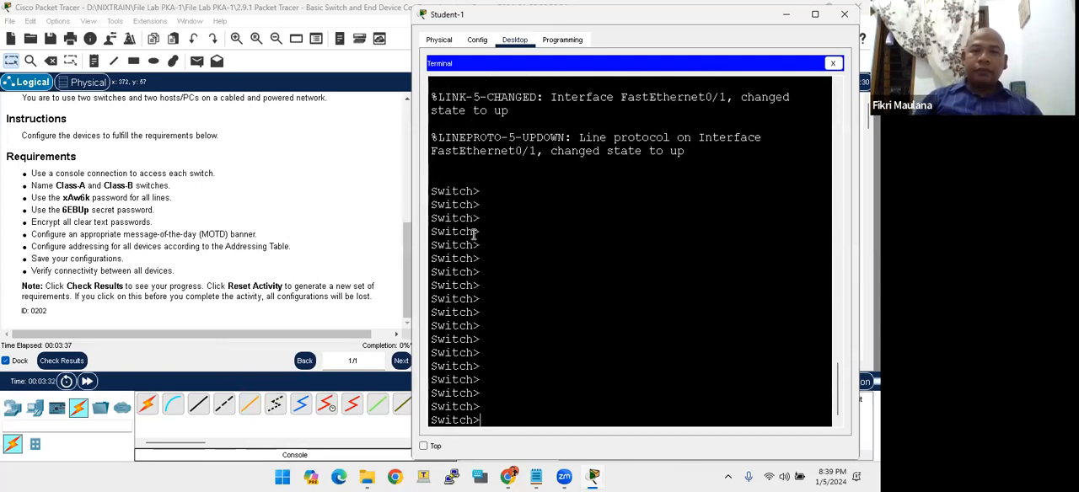
{"action": "key", "text": "Return"}
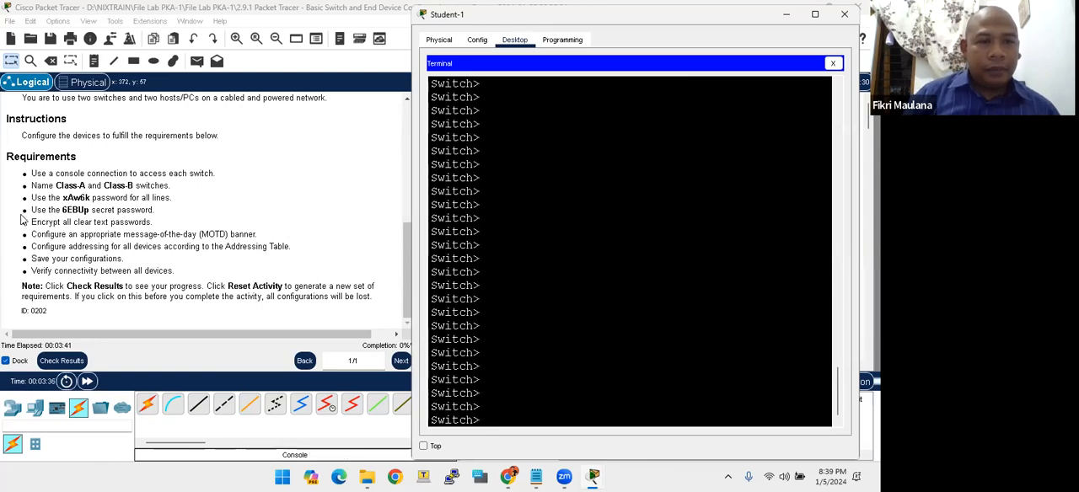
- Check the switch names in the Requirements, and enter privileged EXEC and global configuration mode on the console-connected switch
{"action": "left_click_drag", "start_coordinate": [55, 186], "coordinate": [87, 191]}
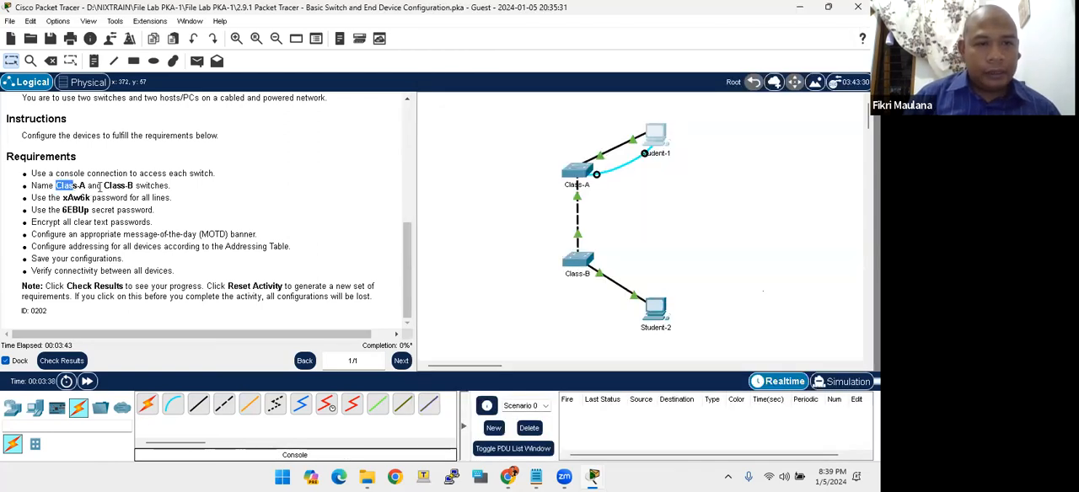
{"action": "left_click", "coordinate": [113, 183]}
{"action": "key", "text": "alt+Tab"}
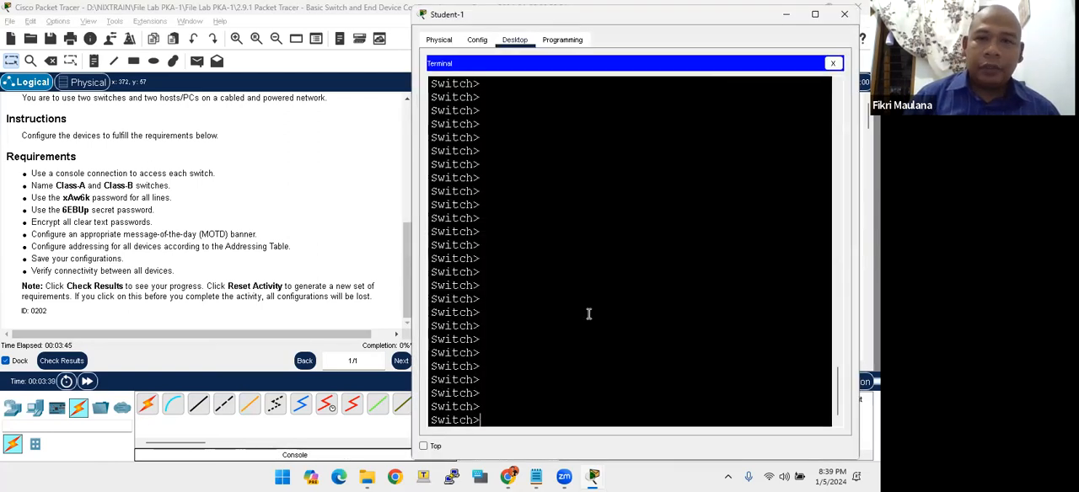
{"action": "type", "text": "ena"}
{"action": "key", "text": "Return"}
{"action": "type", "text": "conf t"}
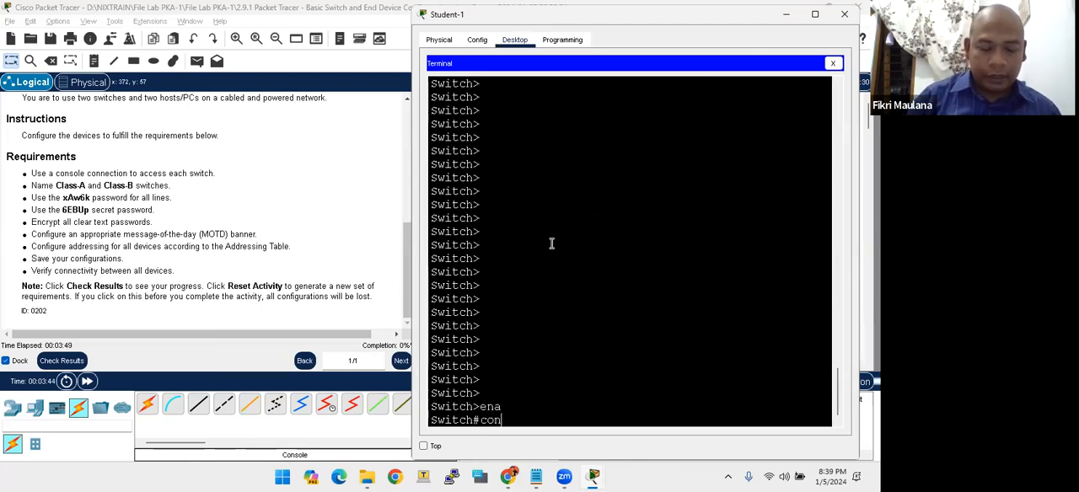
{"action": "key", "text": "Return"}
- Set the switch's hostname to Class-A
{"action": "type", "text": "cla"}
{"action": "key", "text": "BackSpace"}
{"action": "key", "text": "BackSpace"}
{"action": "key", "text": "BackSpace"}
{"action": "type", "text": "hostname"}
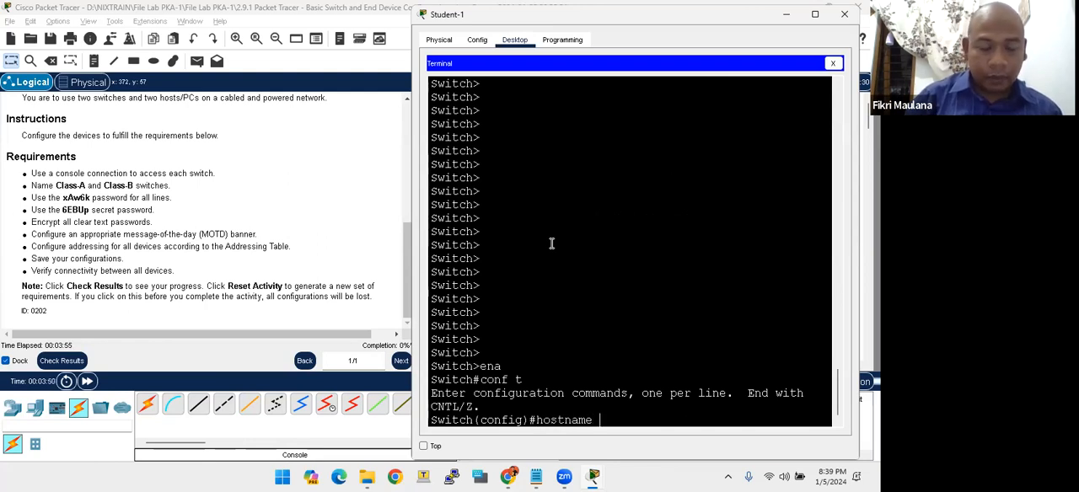
{"action": "type", "text": " Class"}
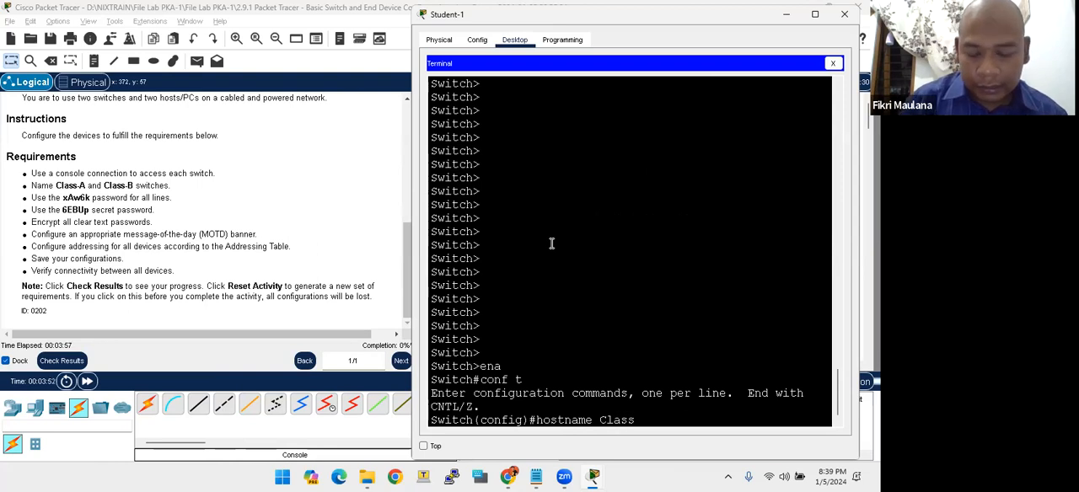
{"action": "type", "text": "-A"}
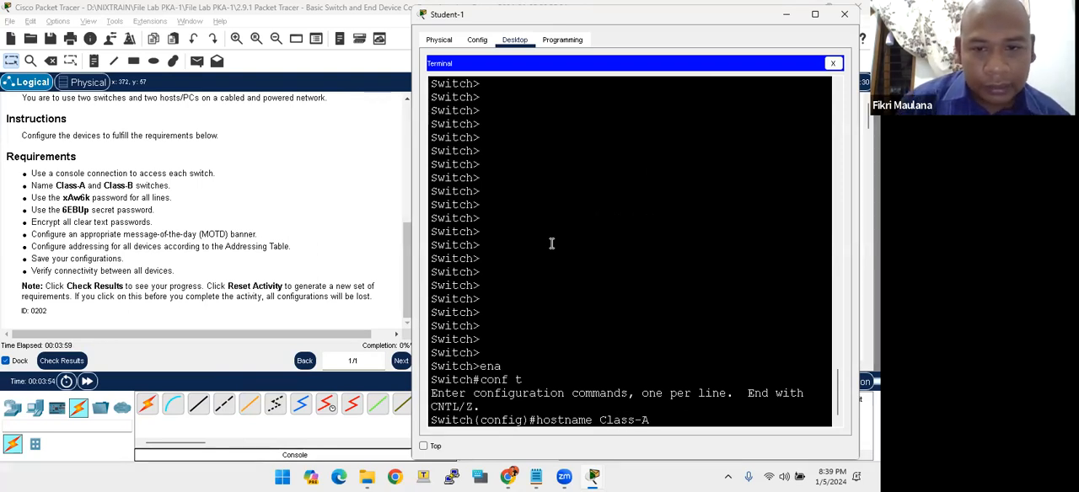
{"action": "key", "text": "Return"}
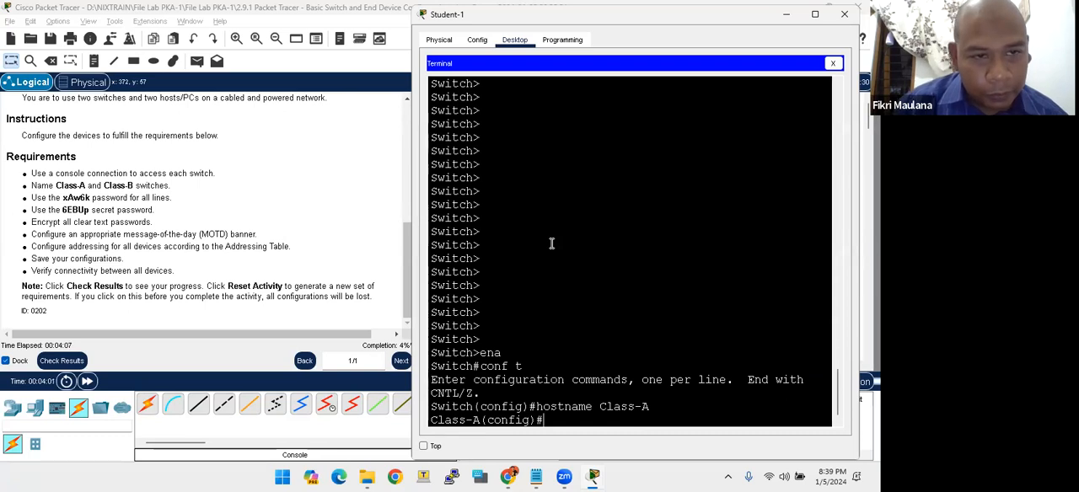
{"action": "key", "text": "Return"}
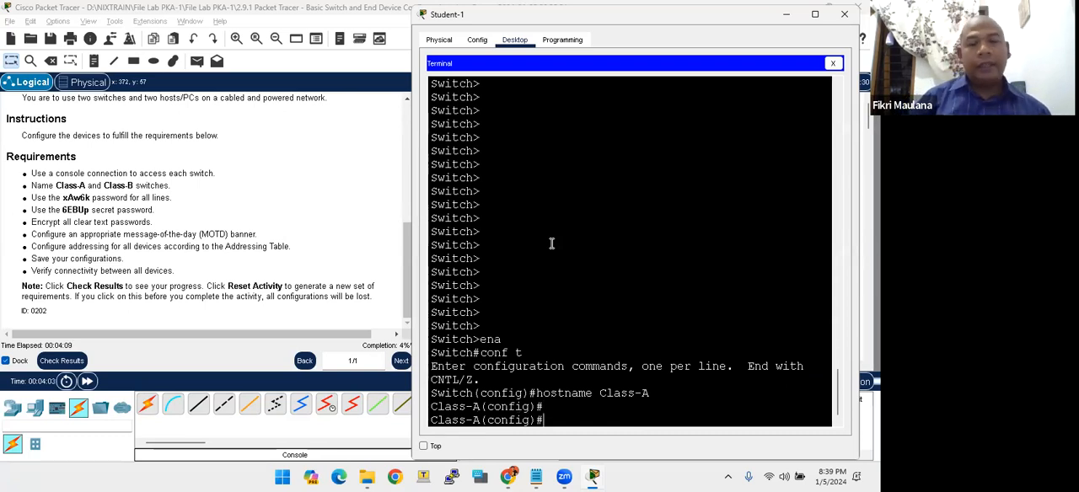
- Copy the password for all lines from the Requirements and enter line configuration for console 0 on Class-A
{"action": "type", "text": "line "}
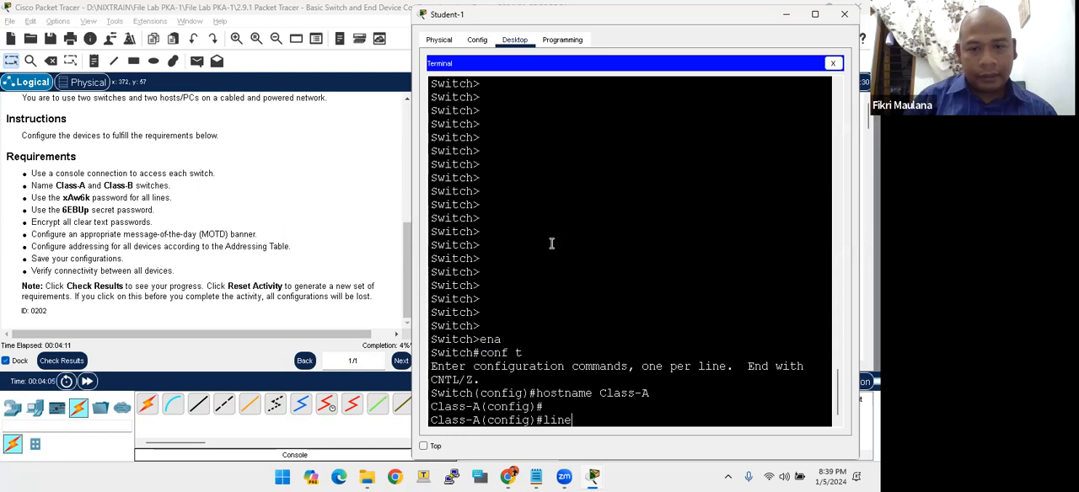
{"action": "type", "text": "con"}
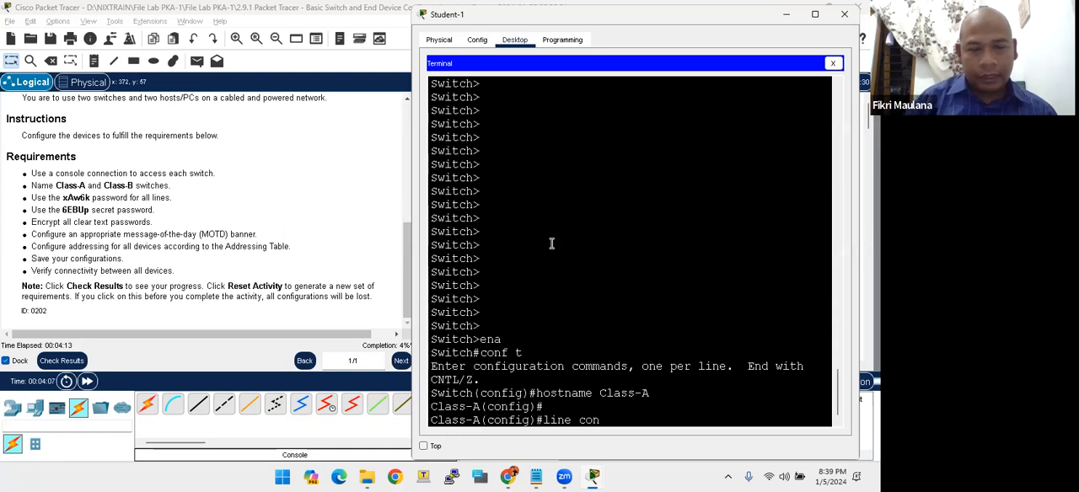
{"action": "left_click_drag", "start_coordinate": [63, 198], "coordinate": [90, 197]}
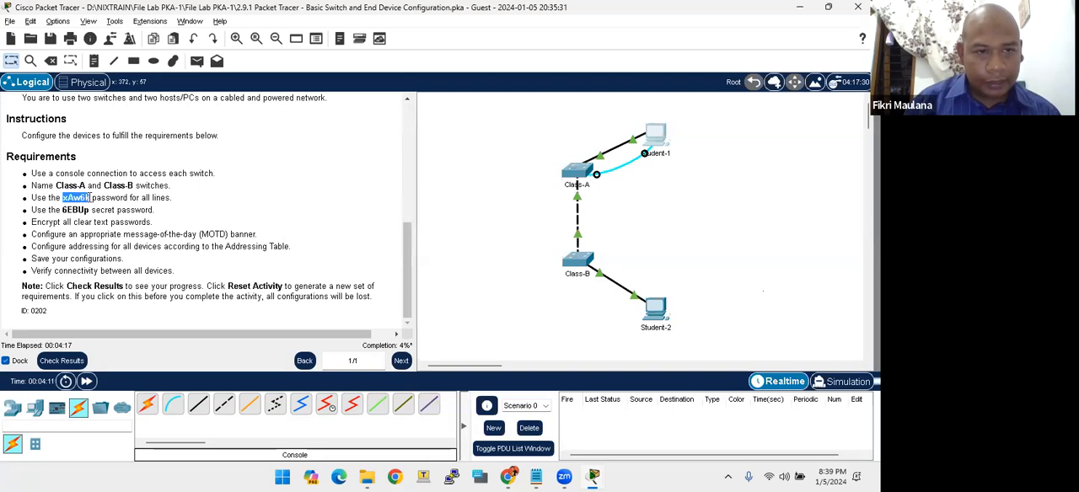
{"action": "right_click", "coordinate": [85, 198]}
{"action": "left_click", "coordinate": [105, 206]}
{"action": "key", "text": "alt+Tab"}
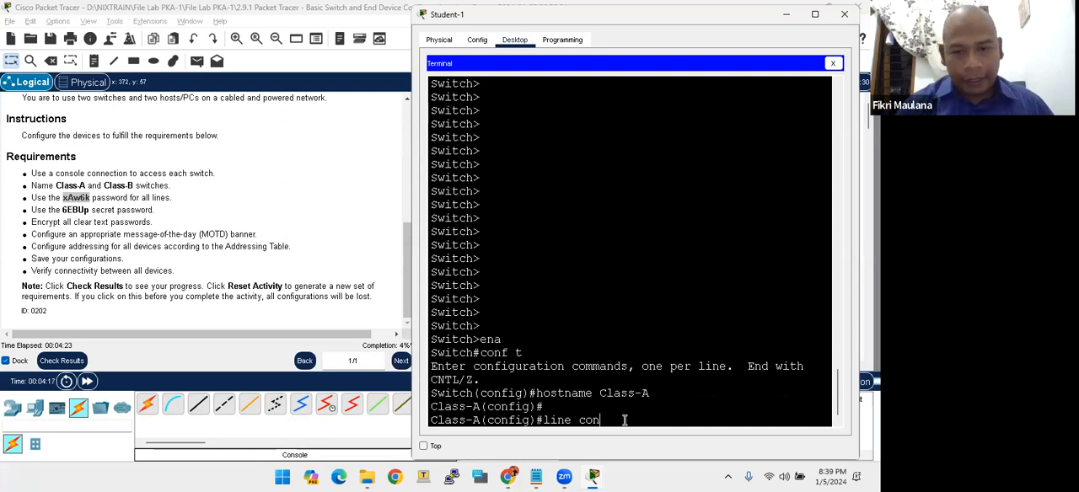
{"action": "type", "text": "0"}
{"action": "key", "text": "Return"}
- Set the copied line password on console line 0 of Class-A and enable login
{"action": "type", "text": "password"}
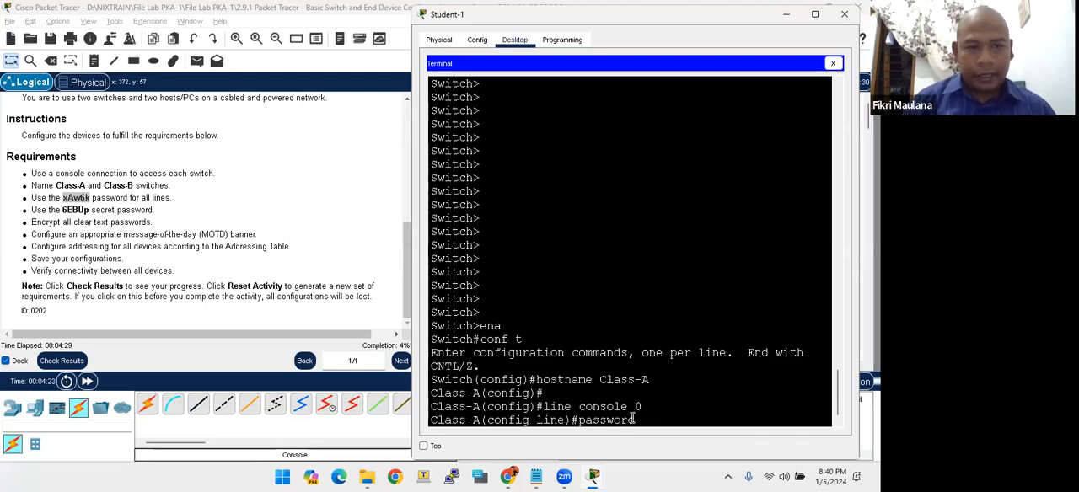
{"action": "left_click", "coordinate": [88, 196]}
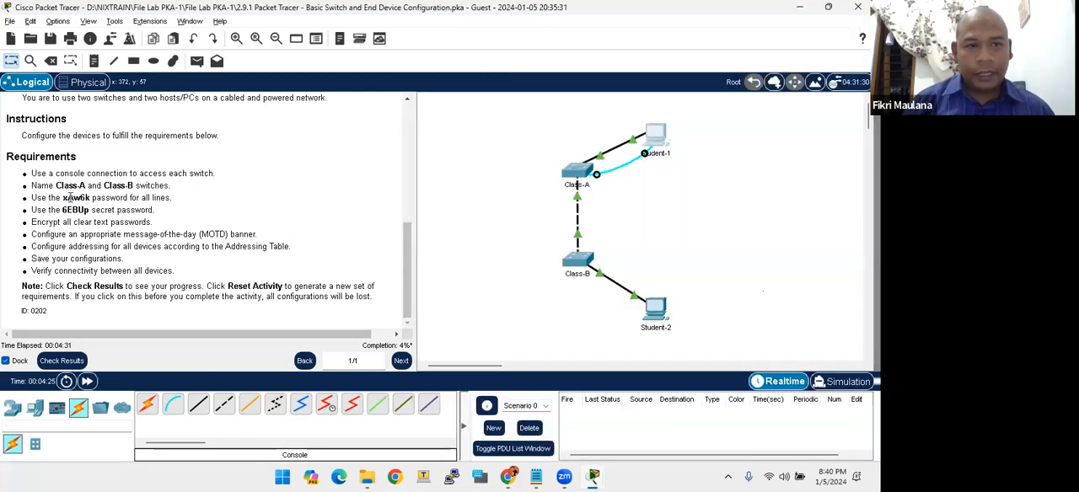
{"action": "key", "text": "alt+Tab"}
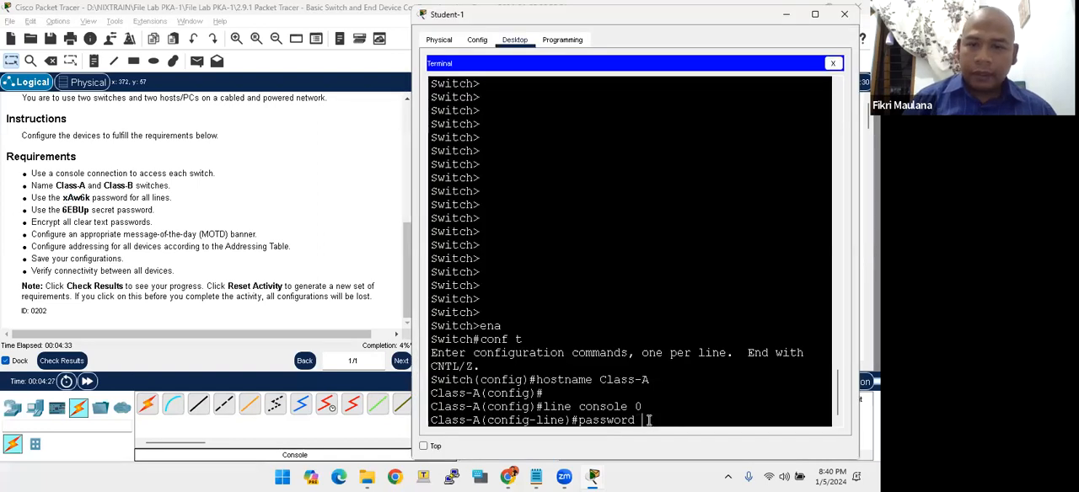
{"action": "right_click", "coordinate": [646, 421]}
{"action": "left_click", "coordinate": [664, 435]}
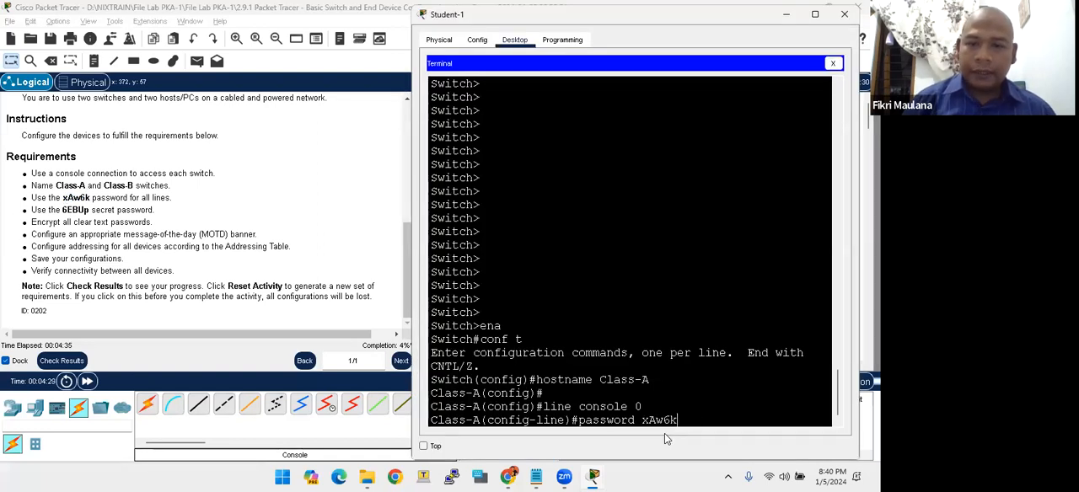
{"action": "key", "text": "Return"}
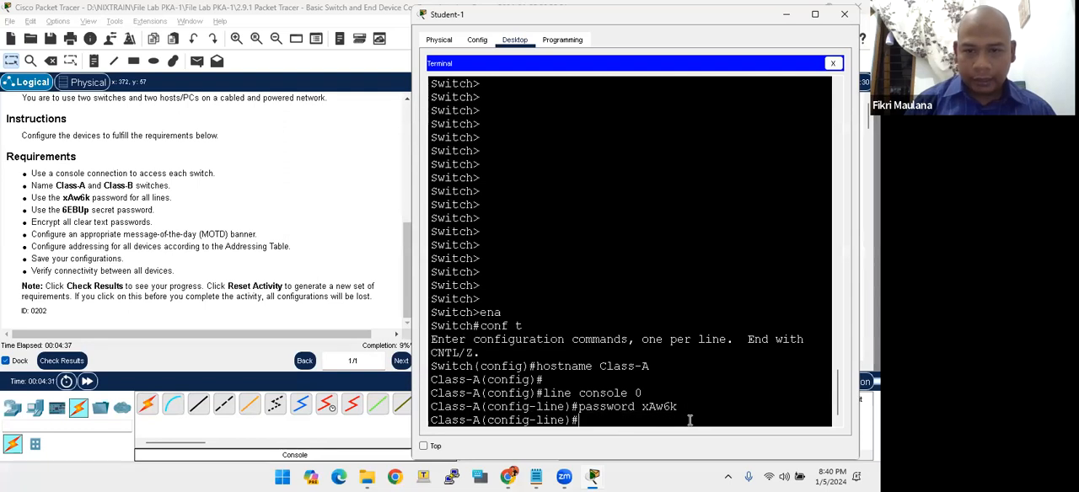
{"action": "type", "text": "login"}
{"action": "key", "text": "Return"}
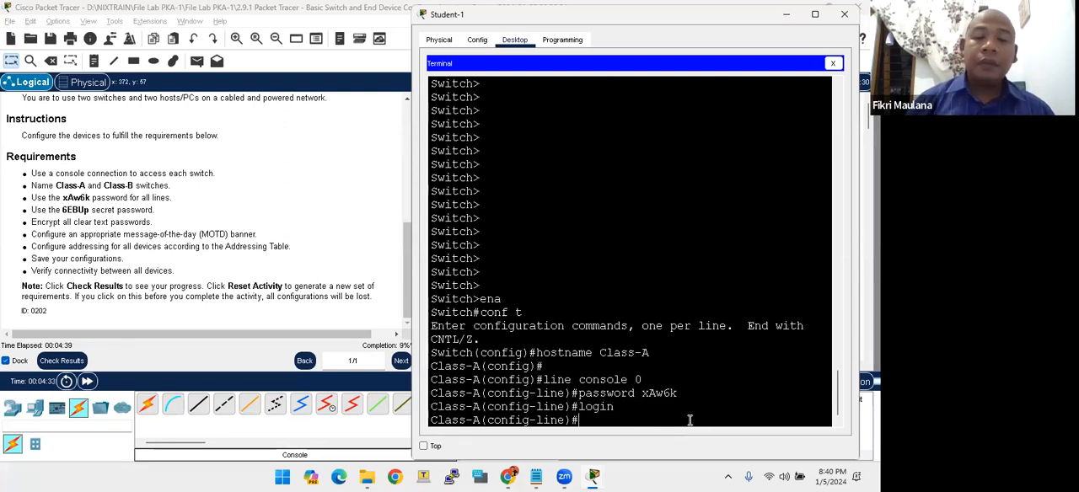
{"action": "key", "text": "Return"}
- Exit console line configuration on Class-A and enter line configuration for vty 0 15
{"action": "type", "text": "ex"}
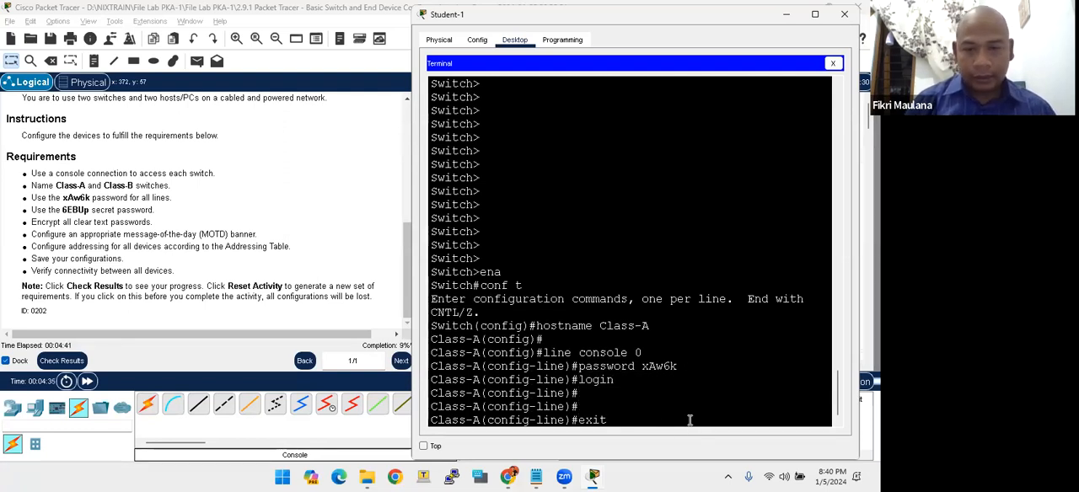
{"action": "type", "text": "it"}
{"action": "key", "text": "Return"}
{"action": "type", "text": "line vty "}
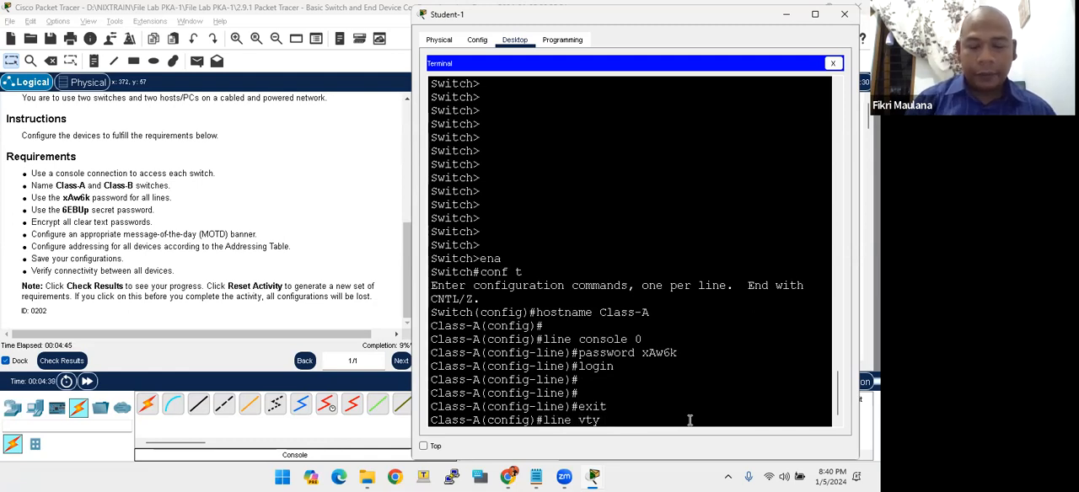
{"action": "type", "text": "0 1"}
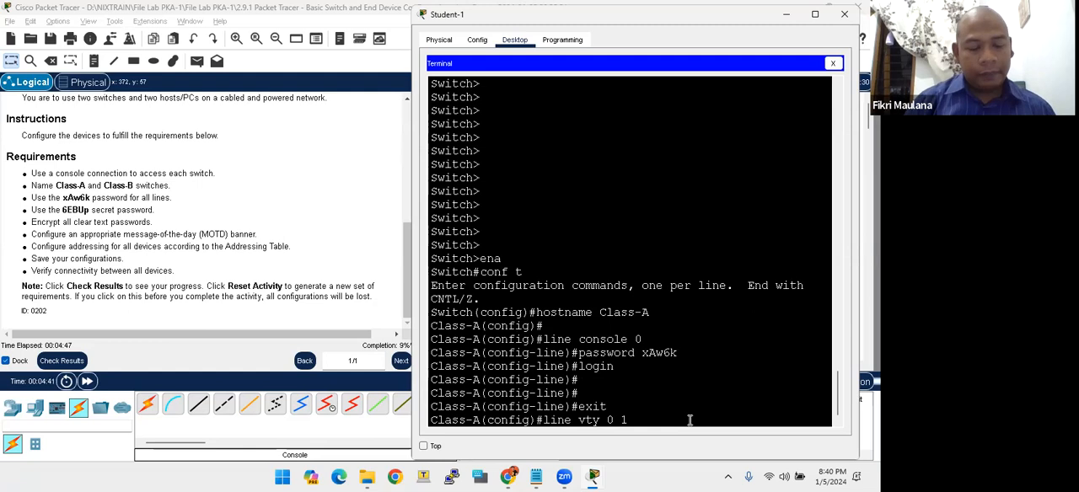
{"action": "type", "text": "5"}
{"action": "key", "text": "Return"}
- Set the required line password on vty lines 0 to 15 of Class-A and enable login
{"action": "type", "text": "password"}
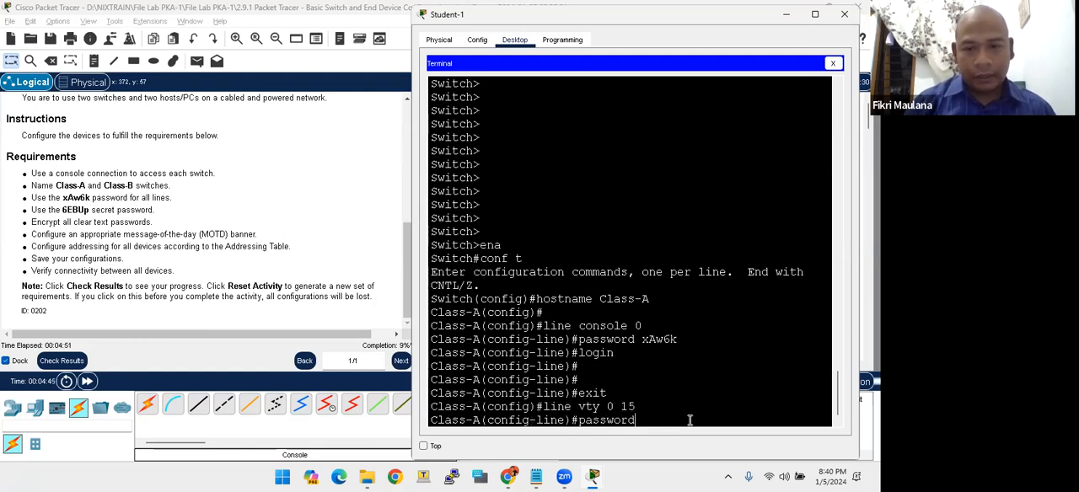
{"action": "type", "text": " xAw6k"}
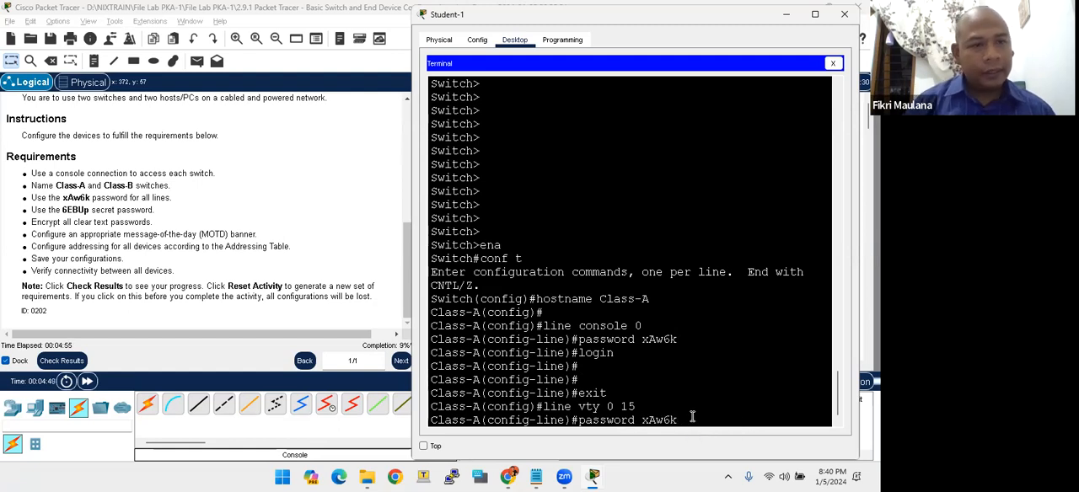
{"action": "key", "text": "Return"}
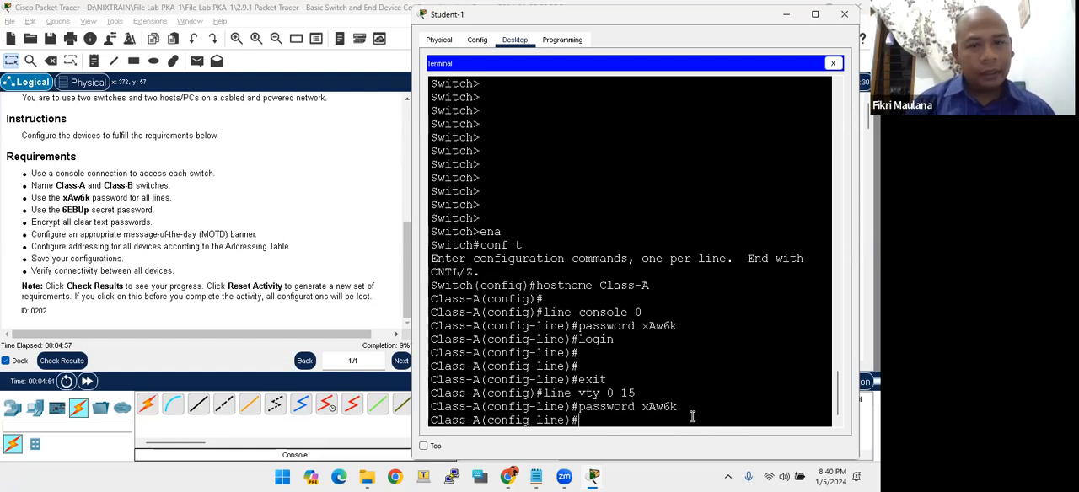
{"action": "type", "text": "login"}
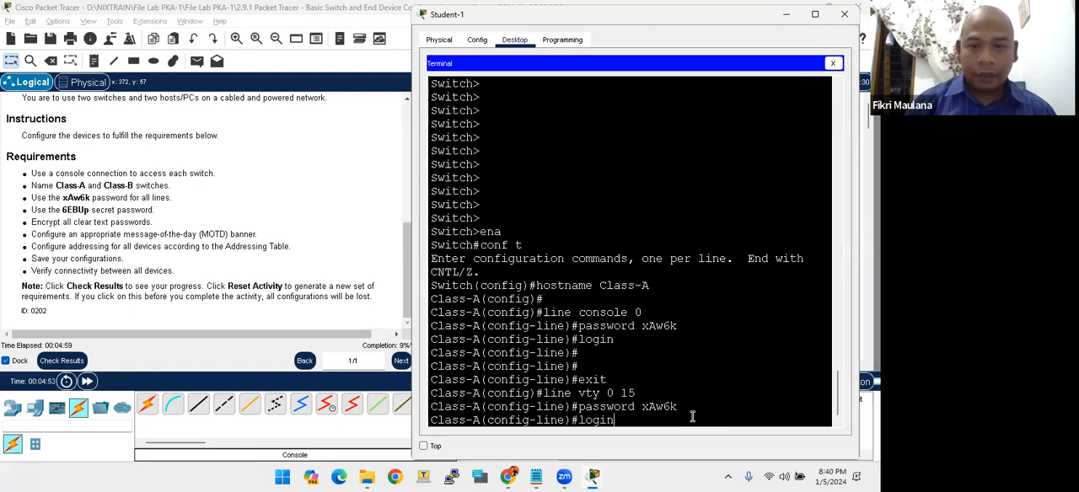
{"action": "key", "text": "Return"}
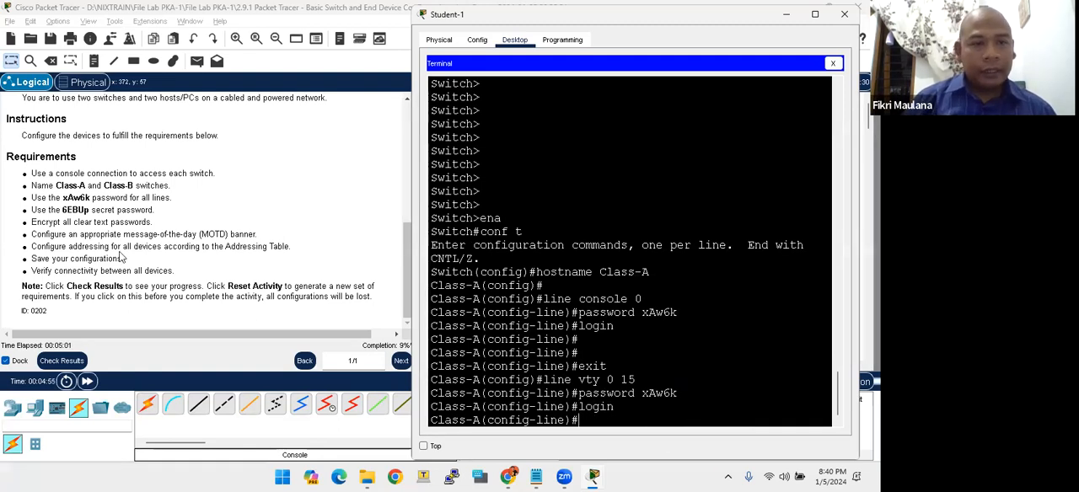
- Copy the secret password value from the Requirements list in the lab instructions
{"action": "left_click_drag", "start_coordinate": [63, 209], "coordinate": [88, 210]}
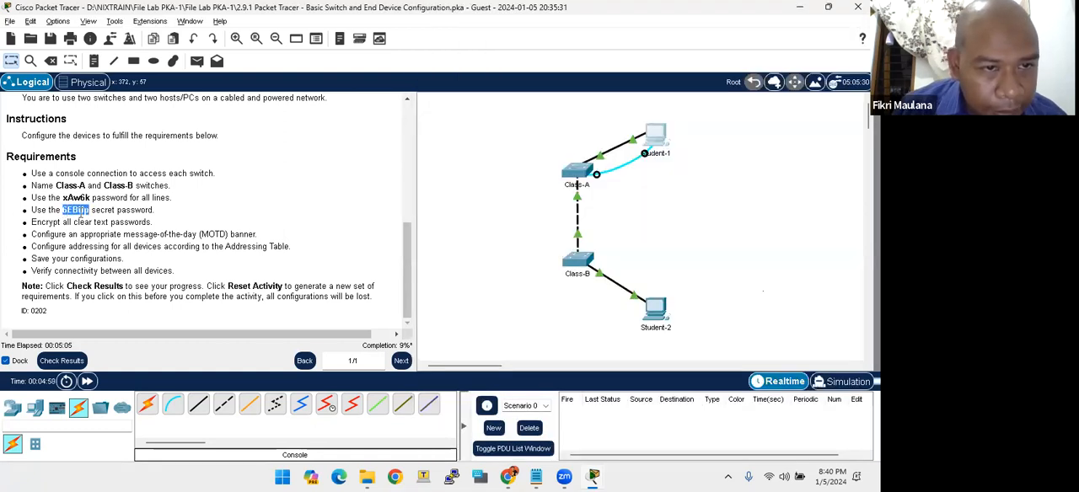
{"action": "right_click", "coordinate": [78, 208]}
{"action": "left_click", "coordinate": [106, 217]}
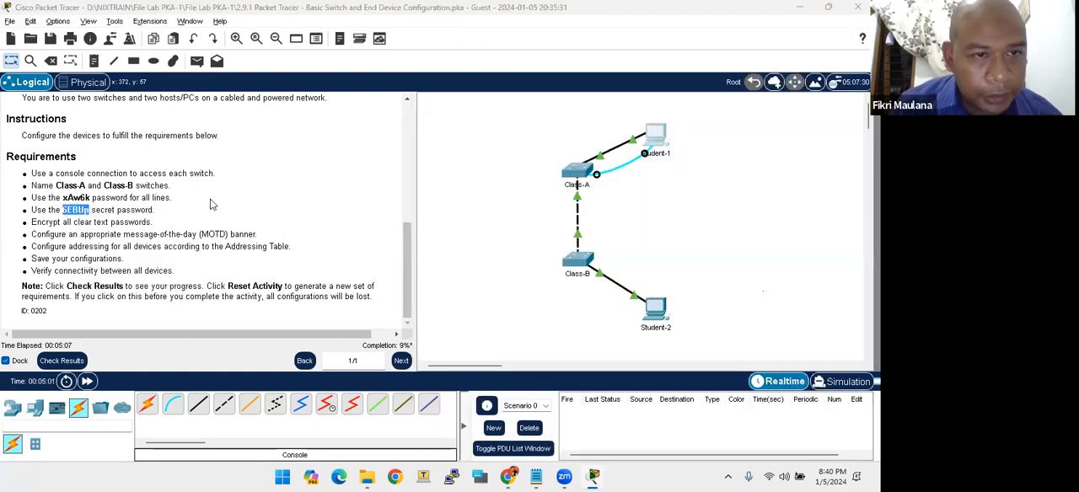
- Return to the Student-1 terminal and exit vty line configuration on Class-A
{"action": "key", "text": "alt+Tab"}
{"action": "key", "text": "Return"}
{"action": "key", "text": "Return"}
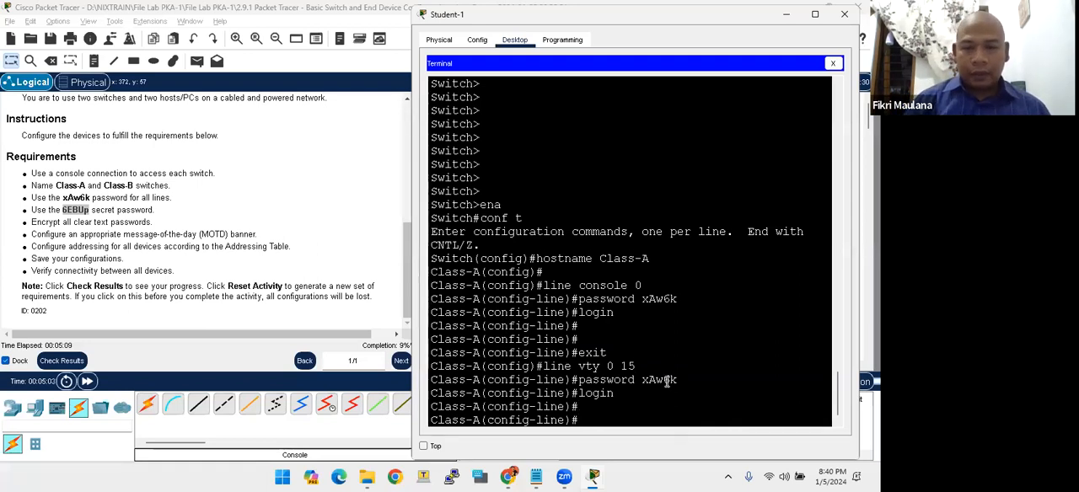
{"action": "key", "text": "Return"}
{"action": "key", "text": "Return"}
{"action": "type", "text": "exi"}
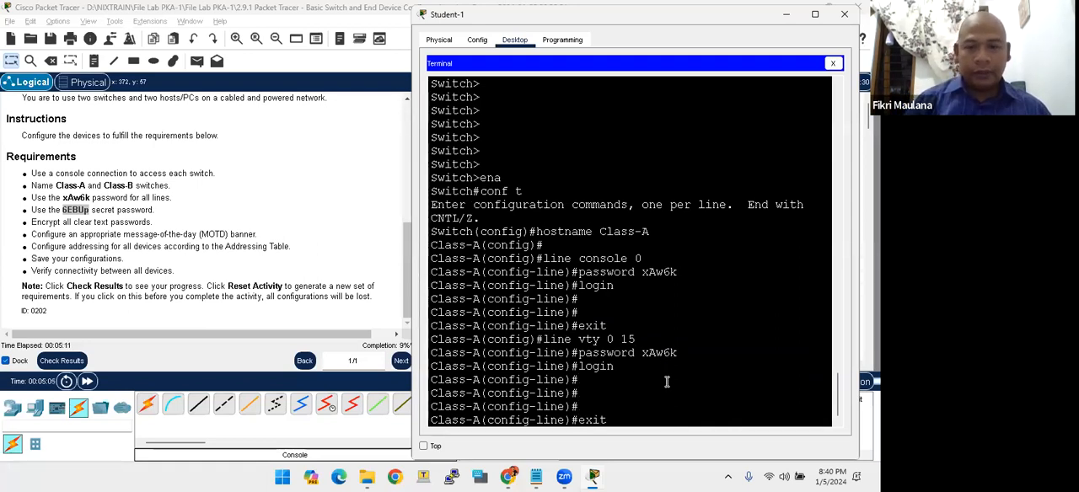
{"action": "type", "text": "t"}
{"action": "key", "text": "Return"}
{"action": "key", "text": "Return"}
{"action": "key", "text": "Return"}
{"action": "key", "text": "Return"}
- Set the copied password as the enable secret on Class-A
{"action": "type", "text": "enable pa"}
{"action": "key", "text": "BackSpace"}
{"action": "key", "text": "BackSpace"}
{"action": "type", "text": "secret"}
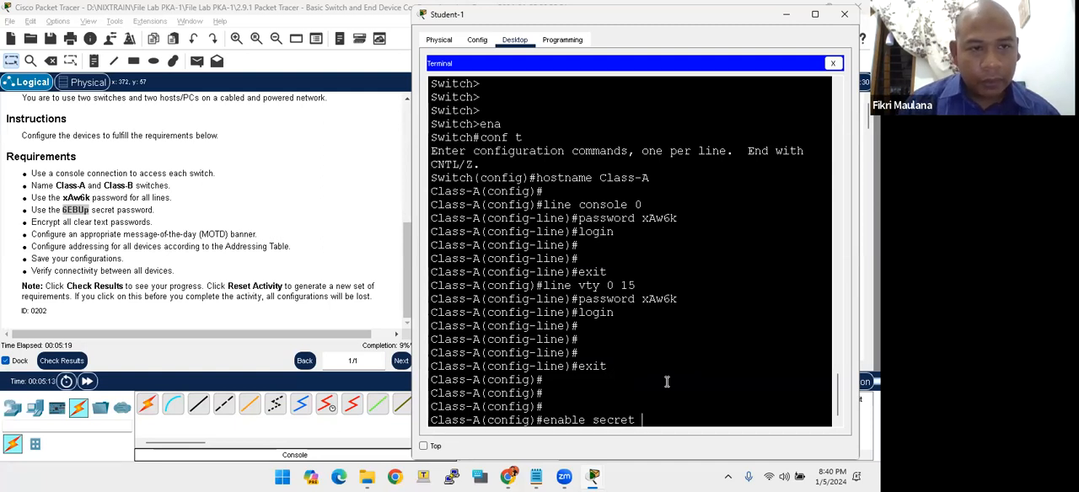
{"action": "right_click", "coordinate": [662, 415]}
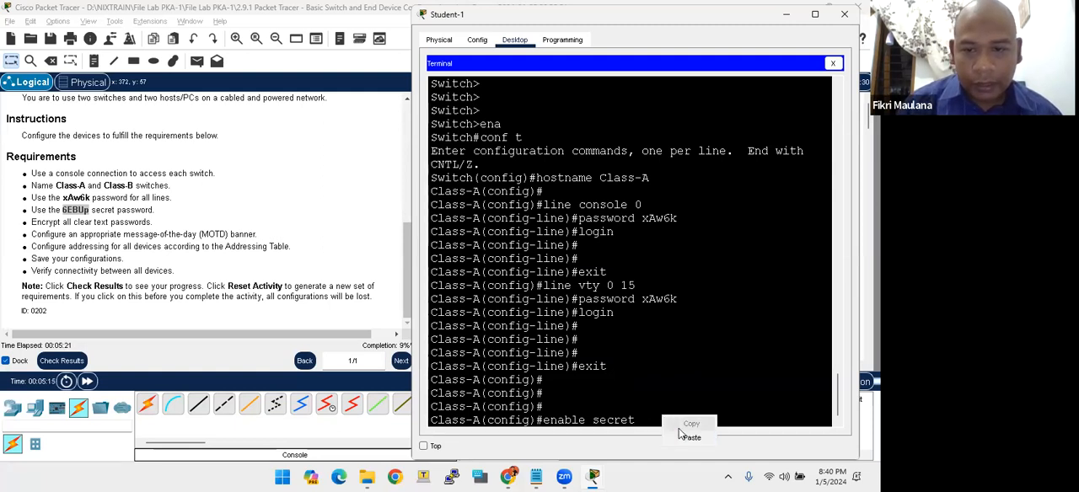
{"action": "left_click", "coordinate": [689, 438]}
{"action": "key", "text": "Return"}
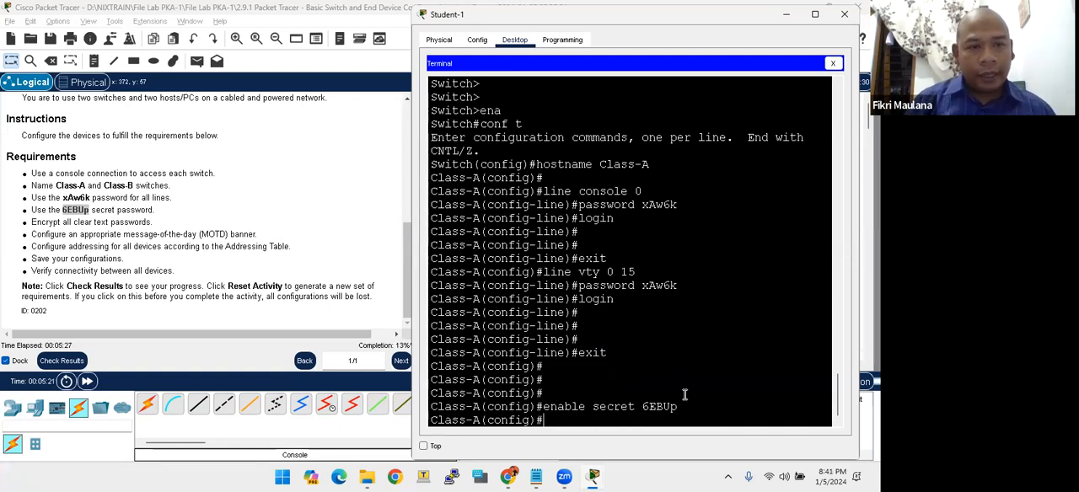
- Encrypt all clear text passwords on Class-A with the service password-encryption command
{"action": "left_click_drag", "start_coordinate": [155, 223], "coordinate": [34, 222]}
{"action": "key", "text": "alt+Tab"}
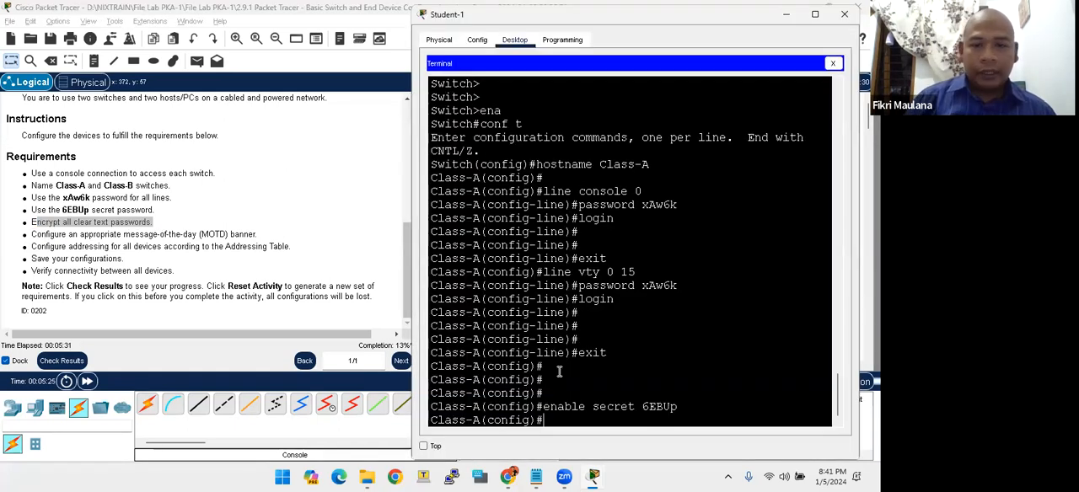
{"action": "key", "text": "Return"}
{"action": "key", "text": "Return"}
{"action": "key", "text": "Return"}
{"action": "key", "text": "Return"}
{"action": "key", "text": "Return"}
{"action": "key", "text": "Return"}
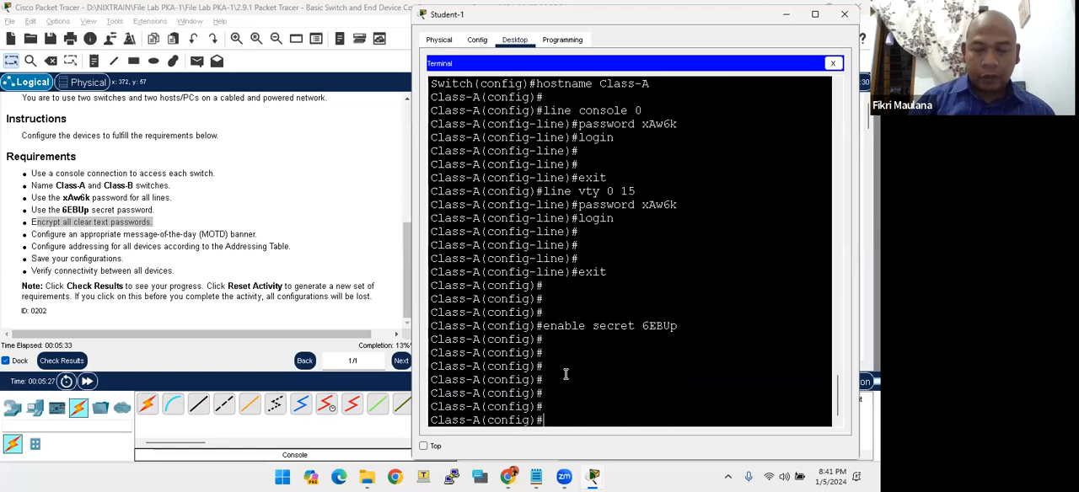
{"action": "type", "text": "service pas"}
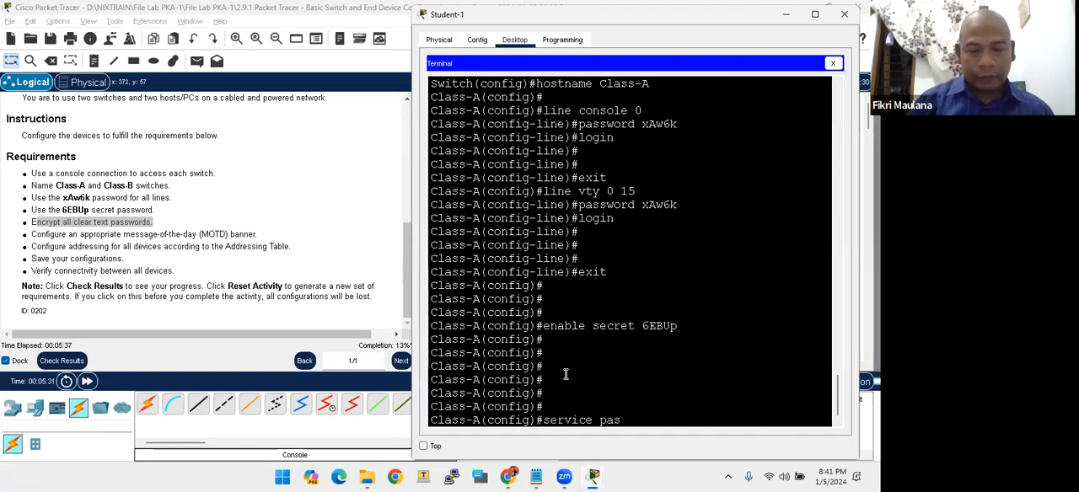
{"action": "type", "text": "s"}
{"action": "key", "text": "Tab"}
{"action": "key", "text": "Return"}
{"action": "key", "text": "Return"}
{"action": "key", "text": "Return"}
{"action": "key", "text": "Return"}
{"action": "key", "text": "Return"}
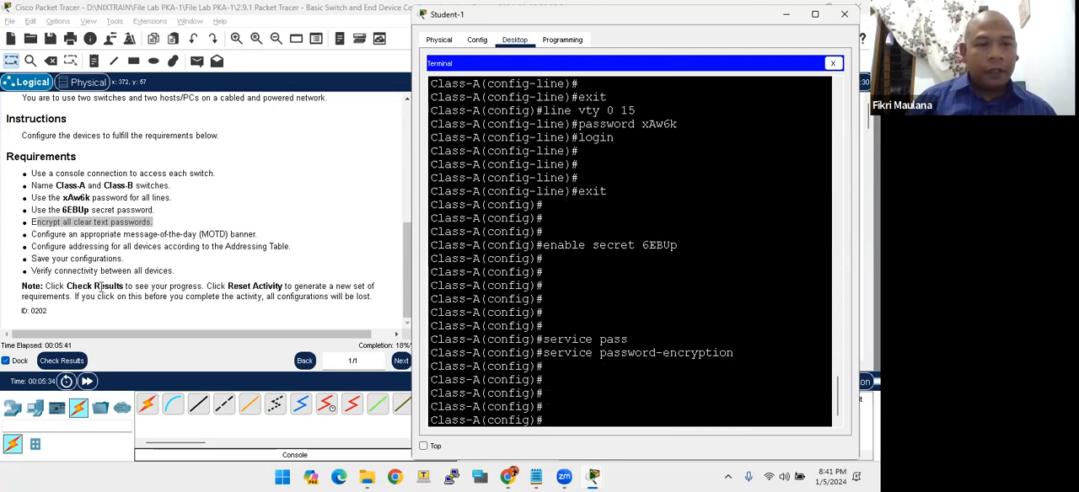
- Configure Class-A's MOTD banner as "DILARANG MENGGUNAKAN PERANGKAT INI TANPA IZIN!!!!!", using # as the delimiter
{"action": "left_click", "coordinate": [86, 234]}
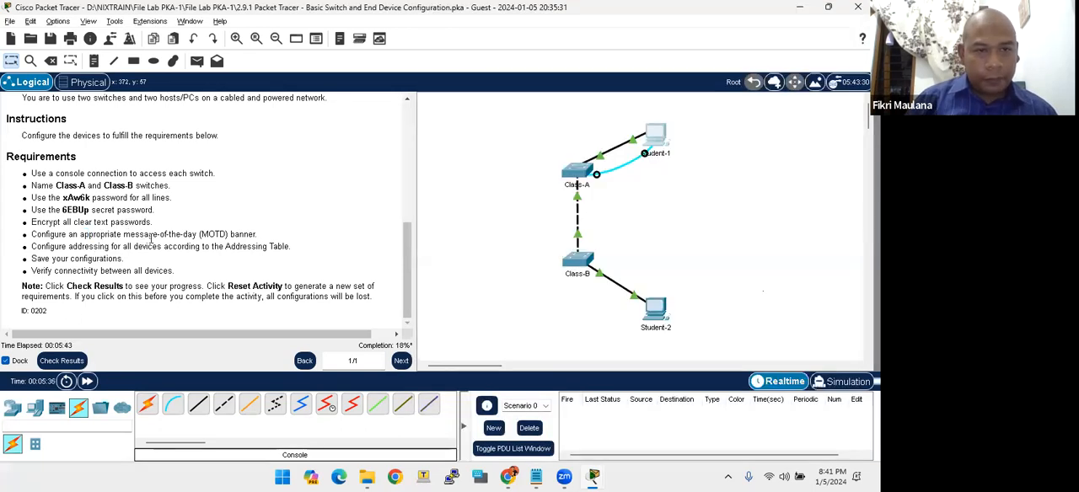
{"action": "key", "text": "alt+Tab"}
{"action": "type", "text": "banner m"}
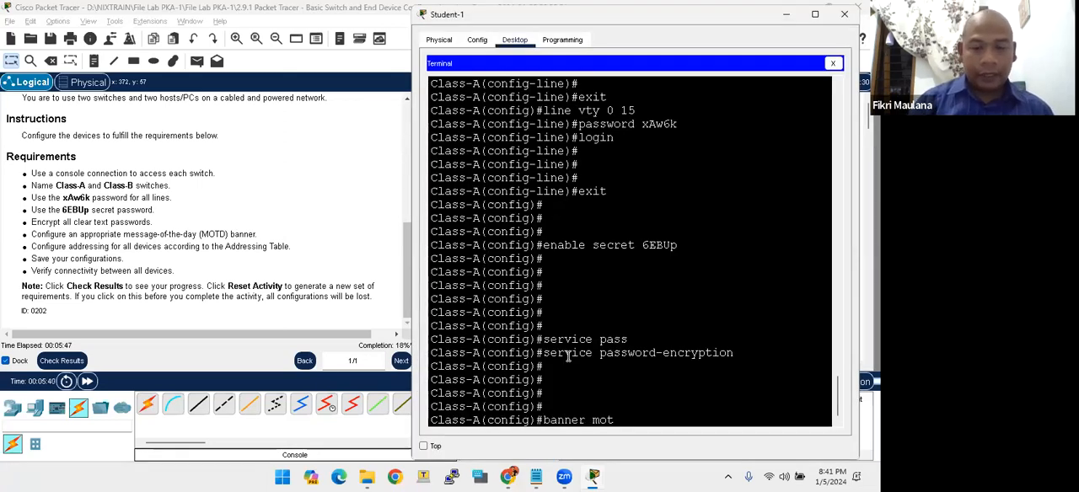
{"action": "type", "text": "otd "}
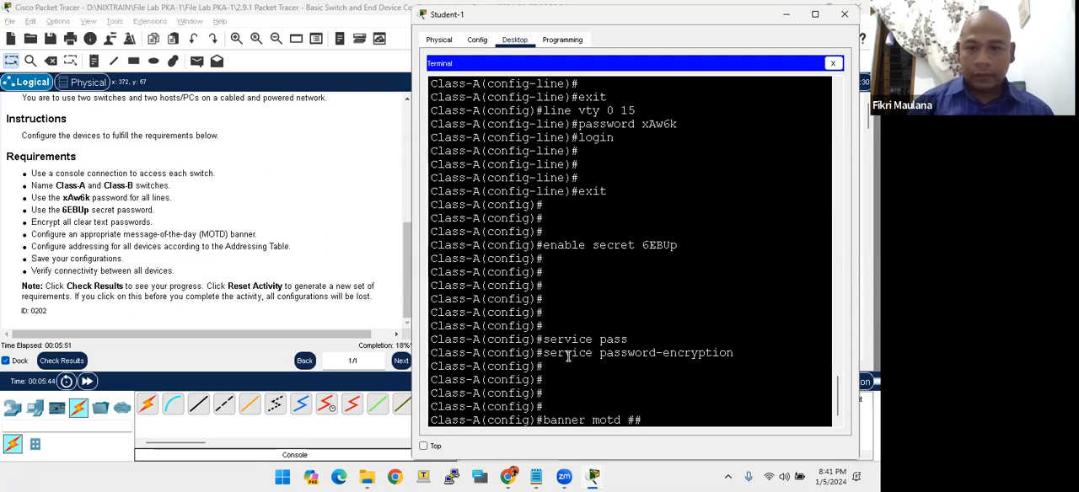
{"action": "type", "text": "##DILARAN"}
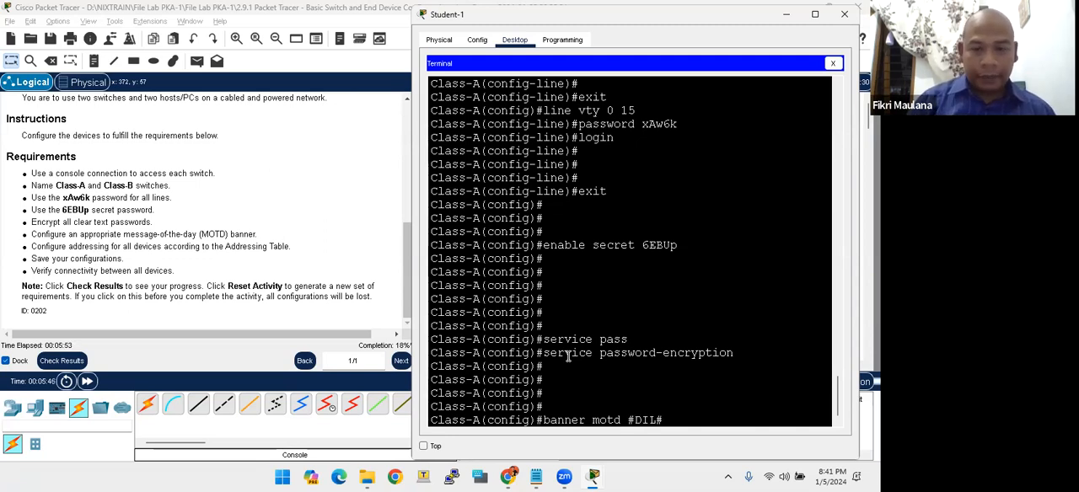
{"action": "type", "text": "G "}
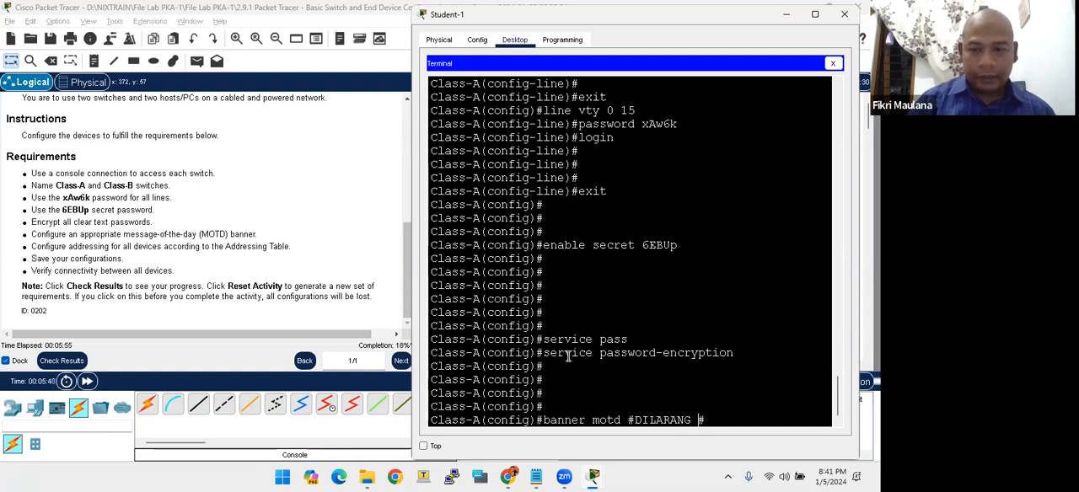
{"action": "type", "text": "MENGGUNAKAN "}
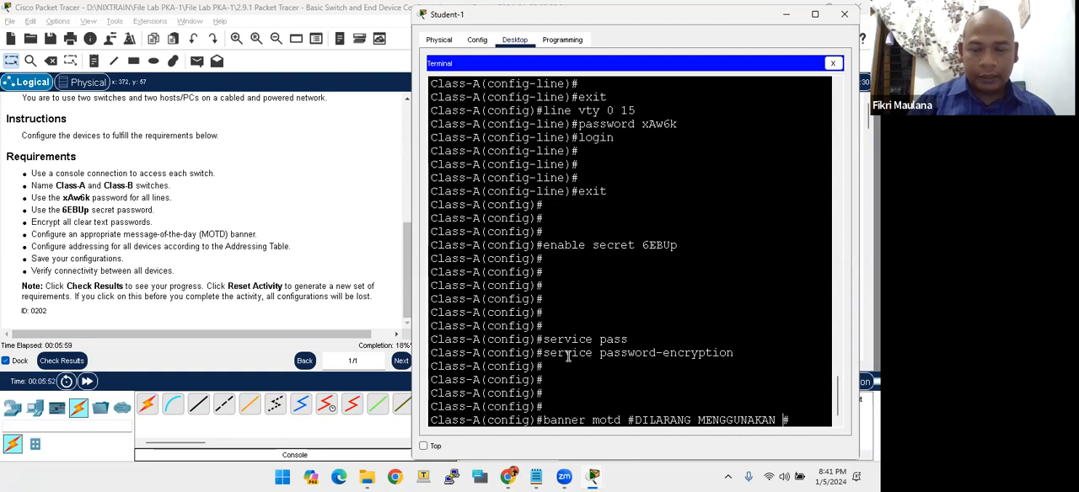
{"action": "type", "text": "PERANGKAT INI TANPA IZIN!"}
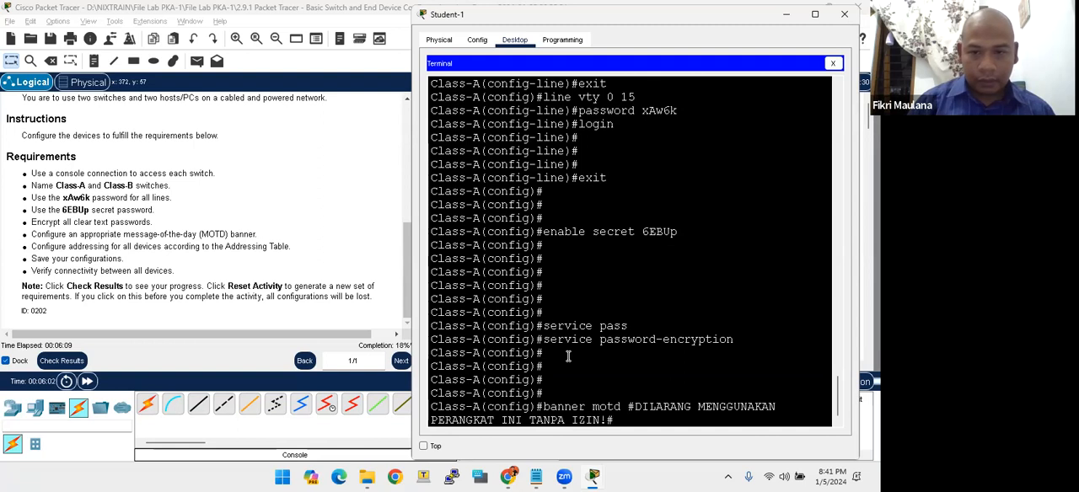
{"action": "key", "text": "Return"}
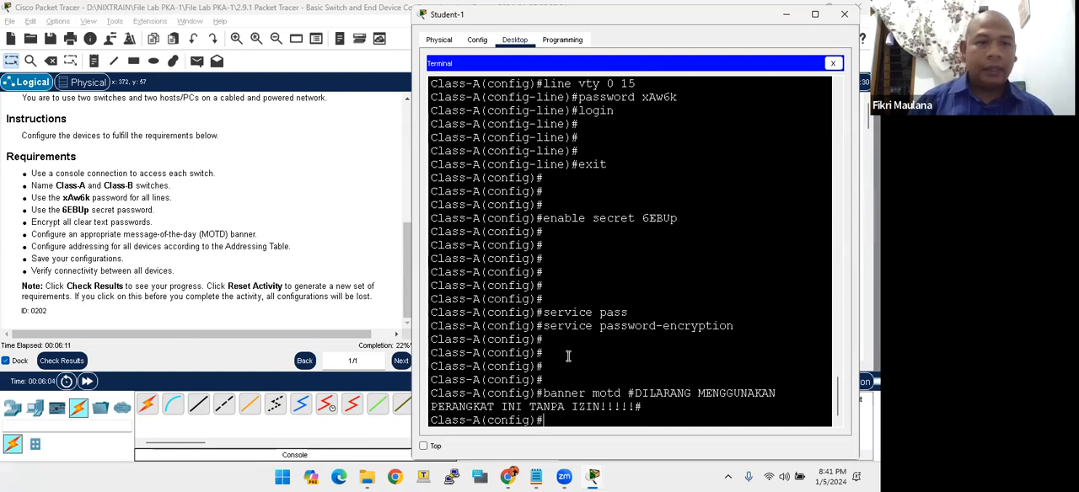
- Enter interface configuration for VLAN 1 on Class-A, as listed in the Addressing Table, and begin an ip command
{"action": "left_click", "coordinate": [79, 250]}
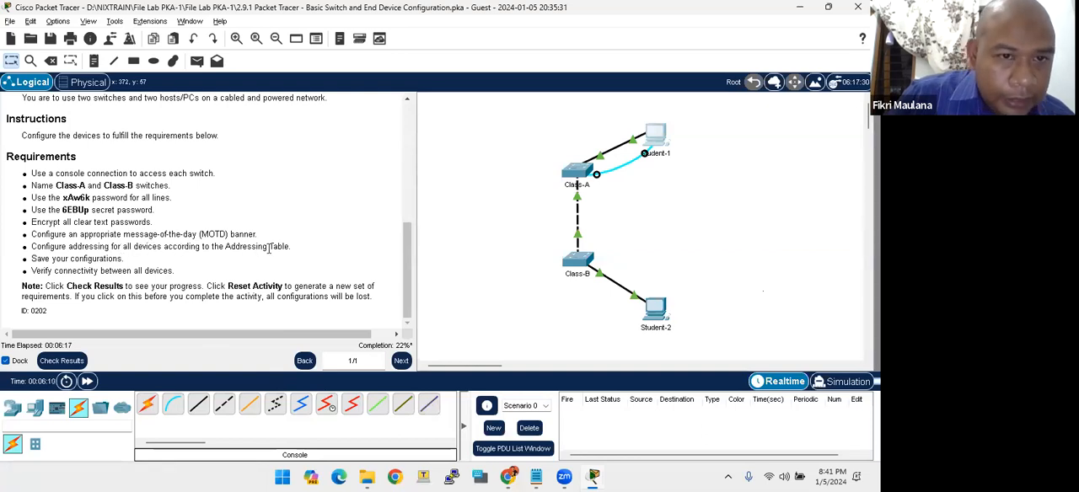
{"action": "key", "text": "alt+Tab"}
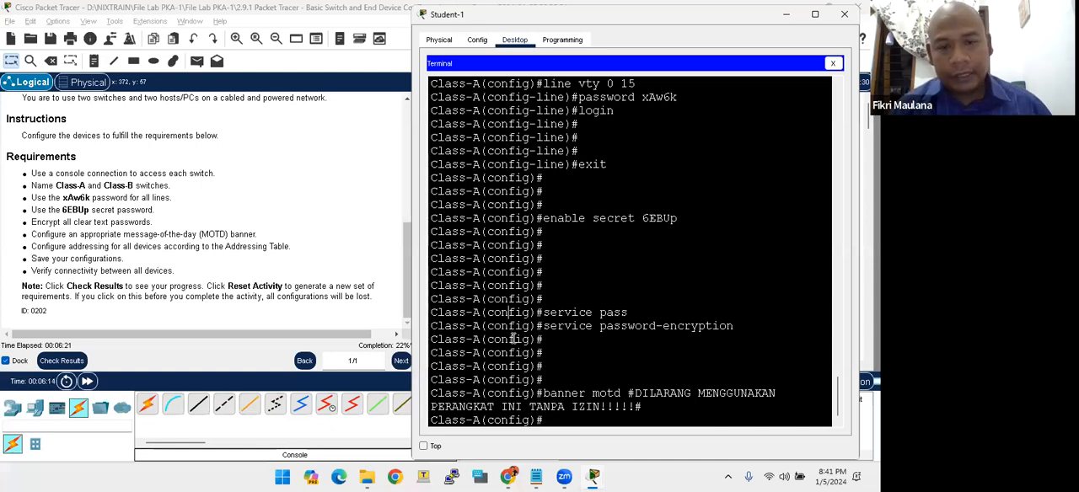
{"action": "scroll", "coordinate": [514, 338], "scroll_direction": "up", "scroll_amount": 11}
{"action": "scroll", "coordinate": [527, 260], "scroll_direction": "down", "scroll_amount": 11}
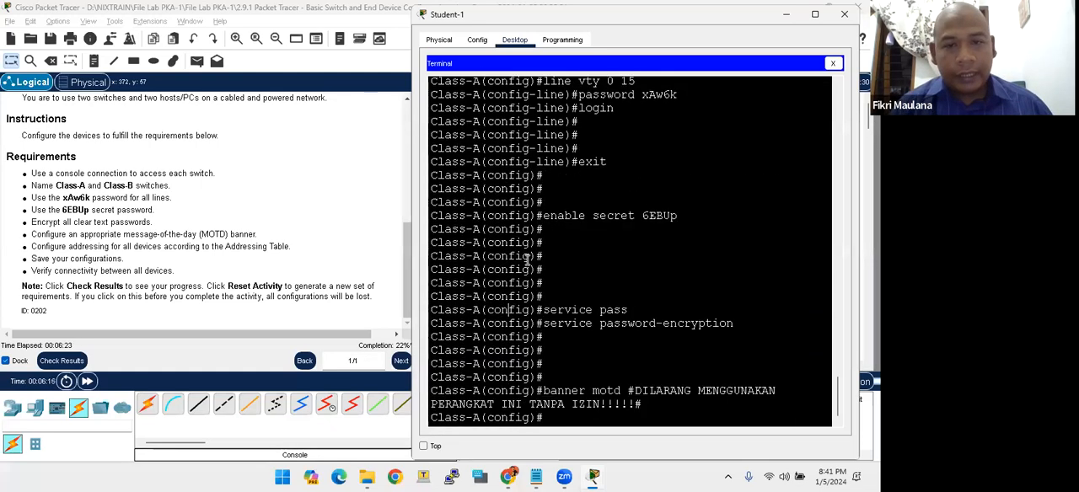
{"action": "scroll", "coordinate": [199, 234], "scroll_direction": "up", "scroll_amount": 10}
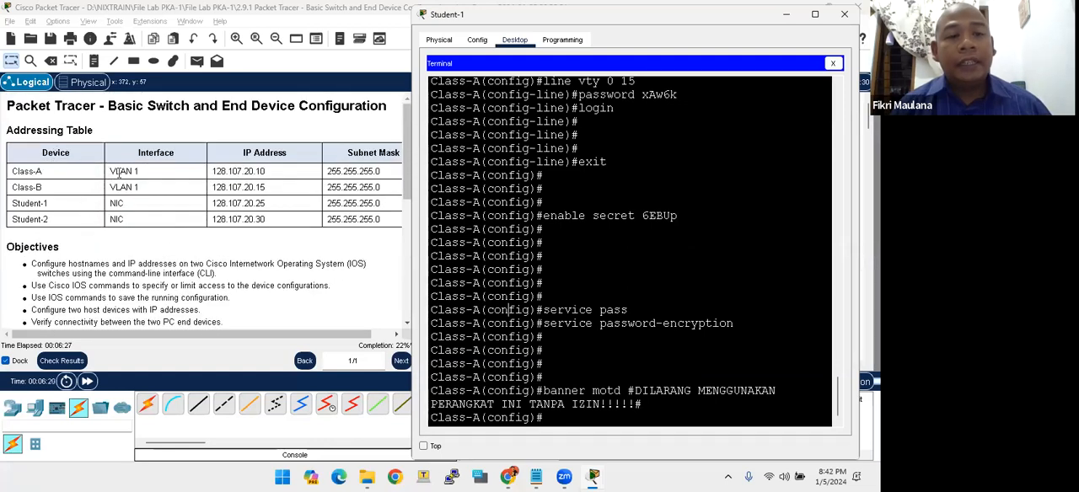
{"action": "key", "text": "Return"}
{"action": "key", "text": "Return"}
{"action": "key", "text": "Return"}
{"action": "key", "text": "Return"}
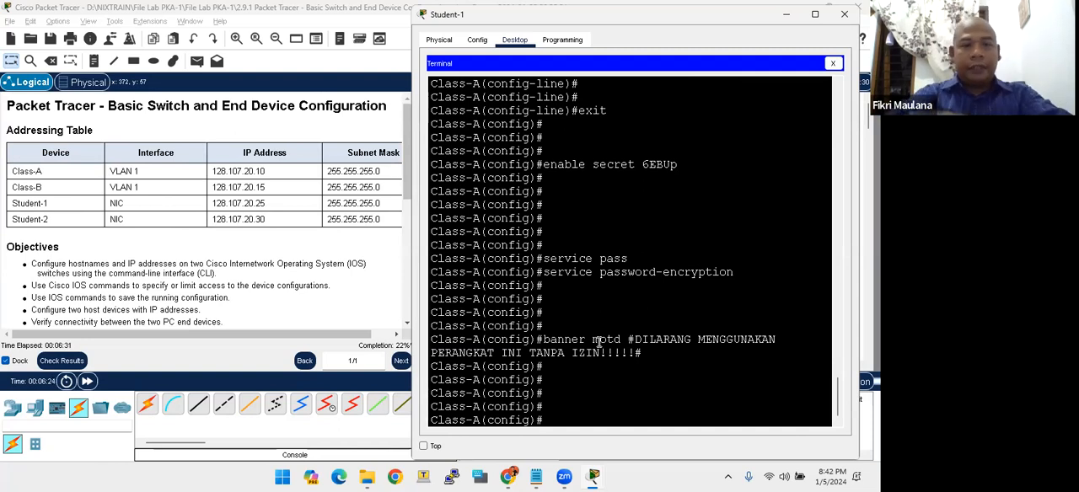
{"action": "type", "text": "inter"}
{"action": "key", "text": "Tab"}
{"action": "type", "text": "vlan 1"}
{"action": "key", "text": "Return"}
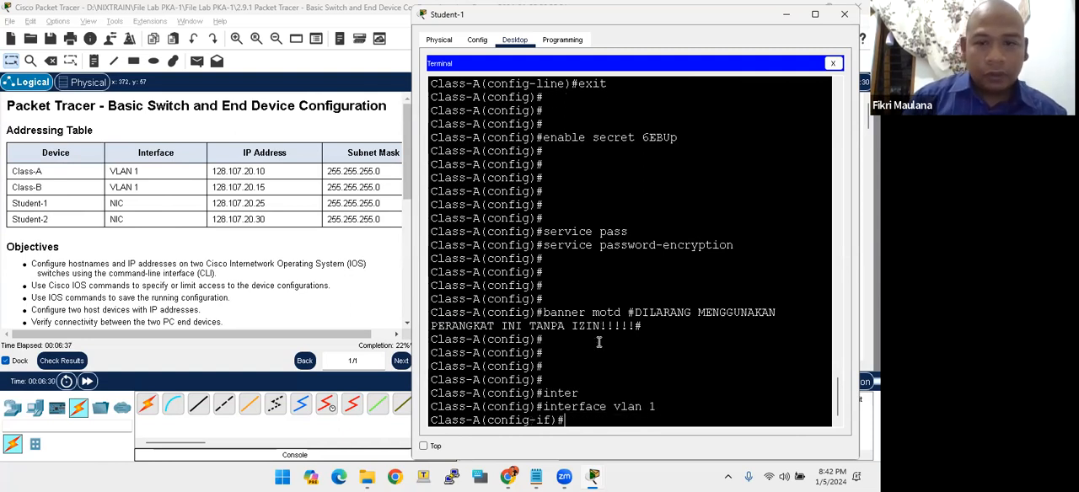
{"action": "type", "text": "ip"}
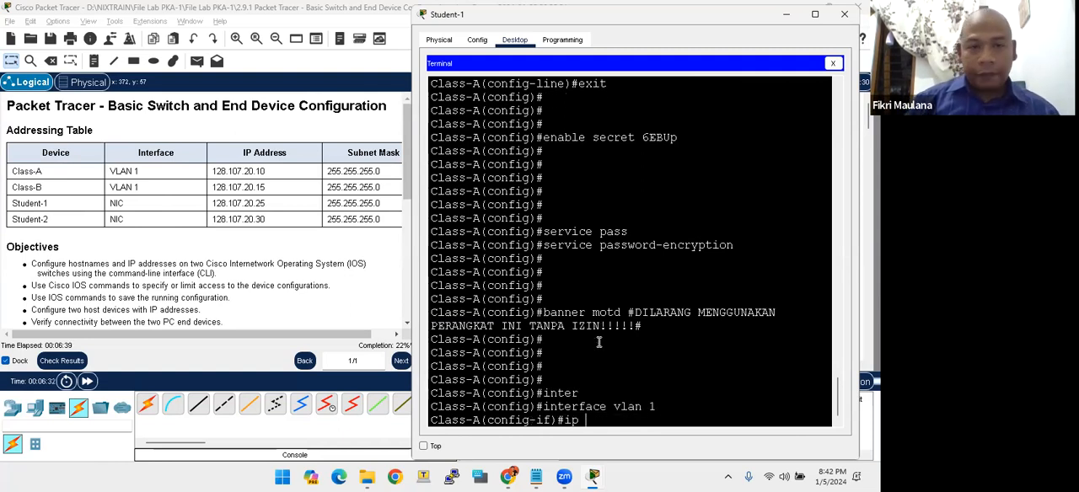
{"action": "type", "text": " 128"}
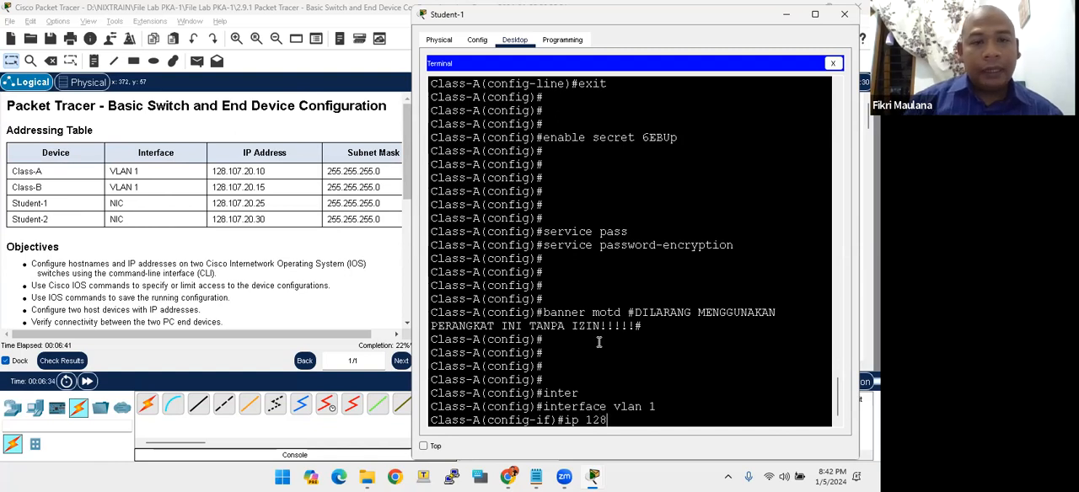
{"action": "type", "text": ".107"}
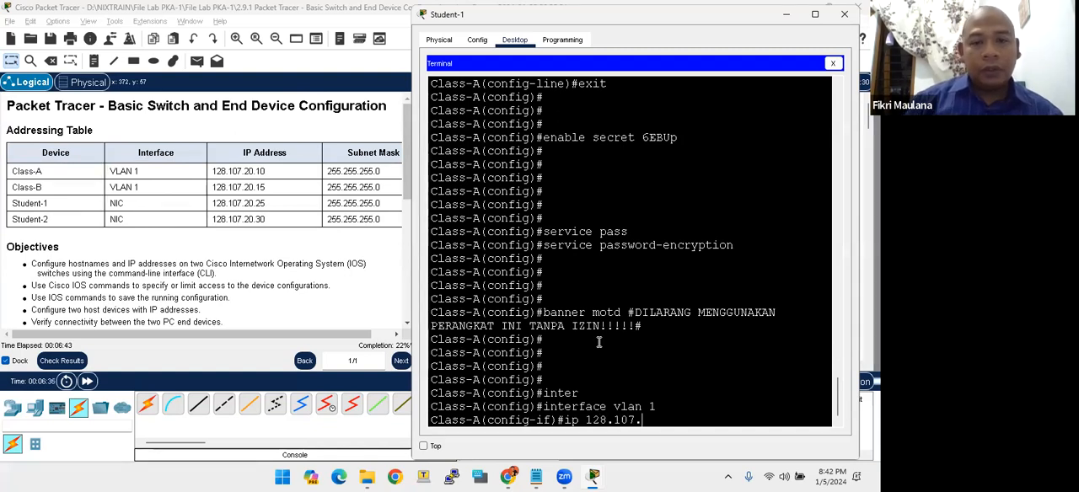
{"action": "type", "text": ".20.10 255"}
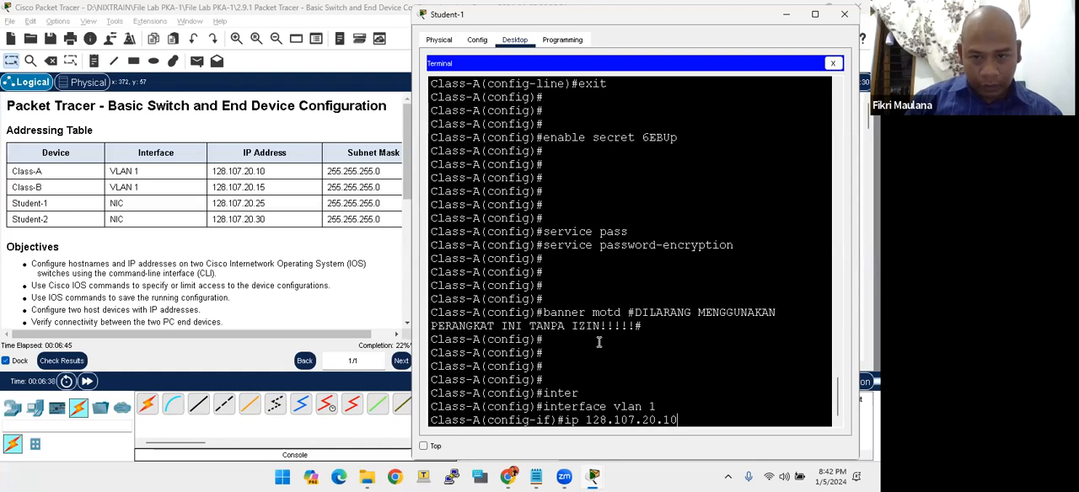
{"action": "key", "text": "BackSpace"}
{"action": "key", "text": "BackSpace"}
{"action": "key", "text": "BackSpace"}
{"action": "key", "text": "BackSpace"}
{"action": "key", "text": "BackSpace"}
{"action": "key", "text": "BackSpace"}
{"action": "key", "text": "BackSpace"}
{"action": "key", "text": "BackSpace"}
{"action": "key", "text": "BackSpace"}
{"action": "key", "text": "BackSpace"}
{"action": "key", "text": "BackSpace"}
{"action": "key", "text": "BackSpace"}
{"action": "key", "text": "BackSpace"}
{"action": "key", "text": "BackSpace"}
{"action": "key", "text": "BackSpace"}
{"action": "key", "text": "BackSpace"}
{"action": "key", "text": "BackSpace"}
{"action": "key", "text": "BackSpace"}
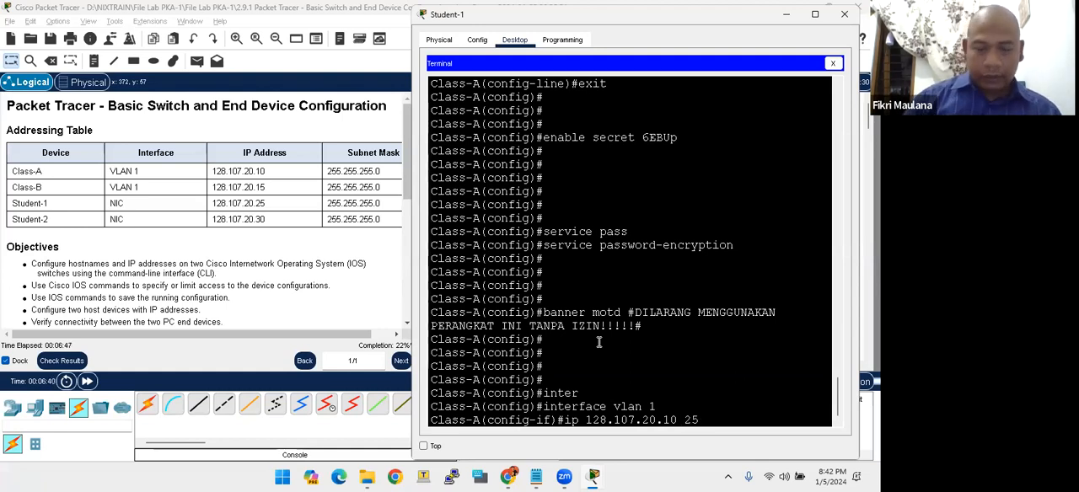
- Assign IP address 128.107.20.10 with subnet mask 255.255.255.0 to Class-A's VLAN 1 interface
{"action": "type", "text": "add"}
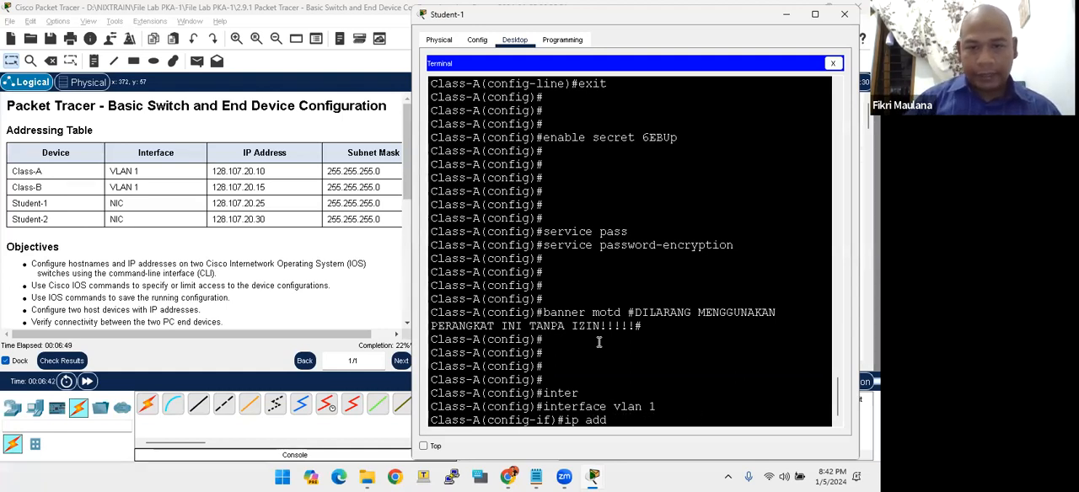
{"action": "key", "text": "Tab"}
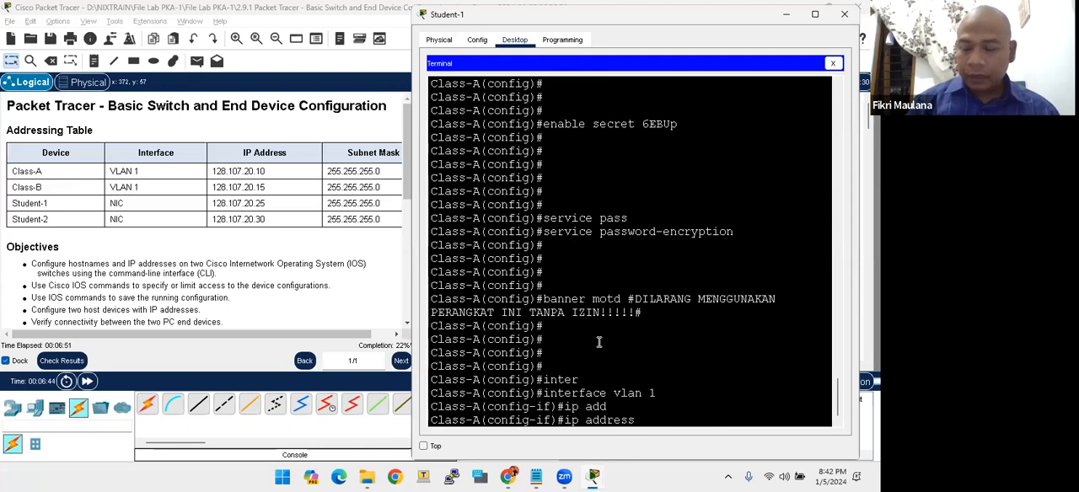
{"action": "type", "text": "128.1"}
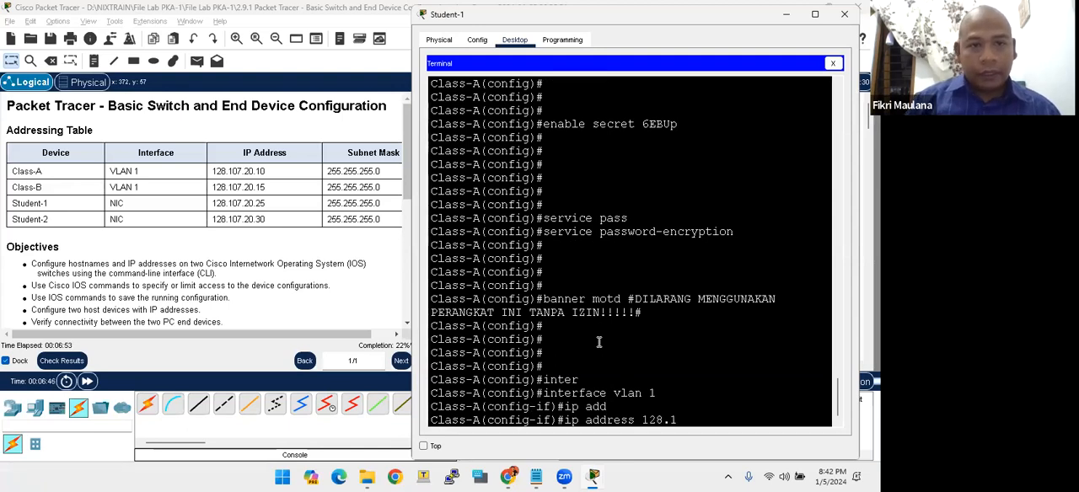
{"action": "type", "text": "07.20.10 255.255"}
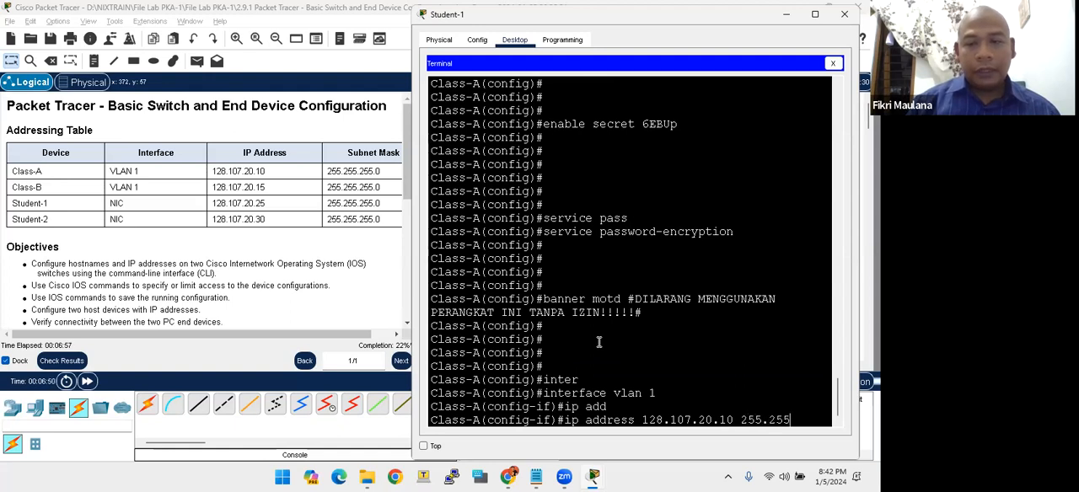
{"action": "type", "text": ".255.0"}
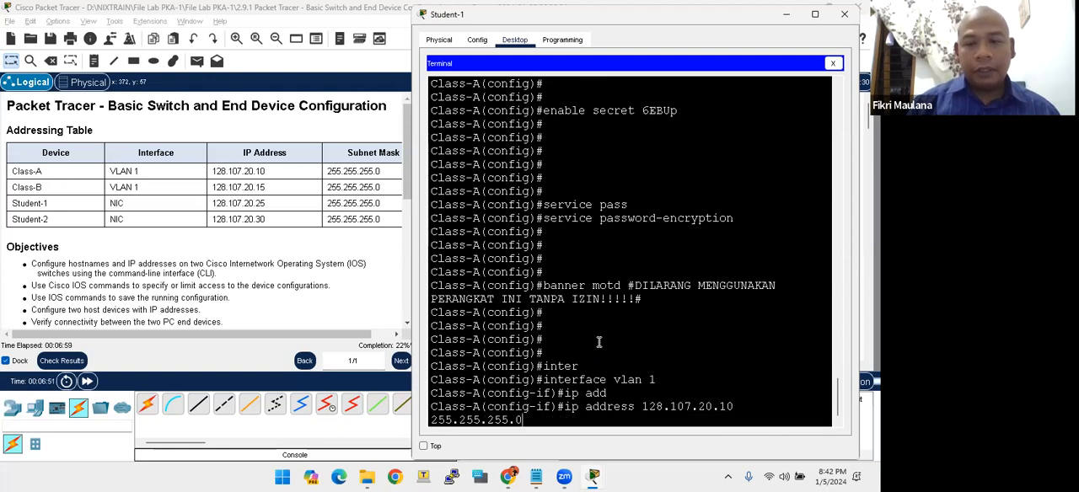
{"action": "key", "text": "Return"}
- Enable Class-A's VLAN 1 interface with no shutdown and end configuration mode
{"action": "type", "text": "no shutdwon"}
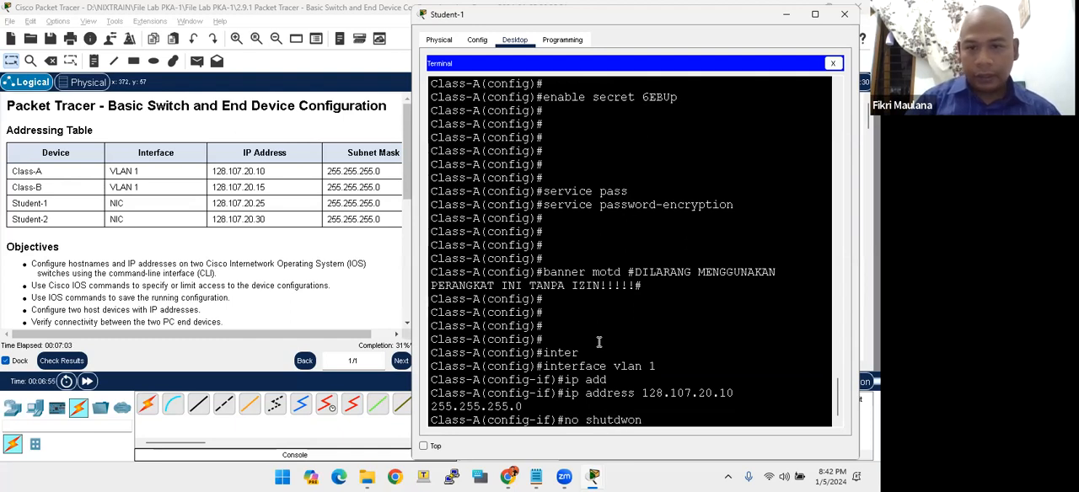
{"action": "key", "text": "BackSpace"}
{"action": "key", "text": "BackSpace"}
{"action": "key", "text": "BackSpace"}
{"action": "type", "text": "own"}
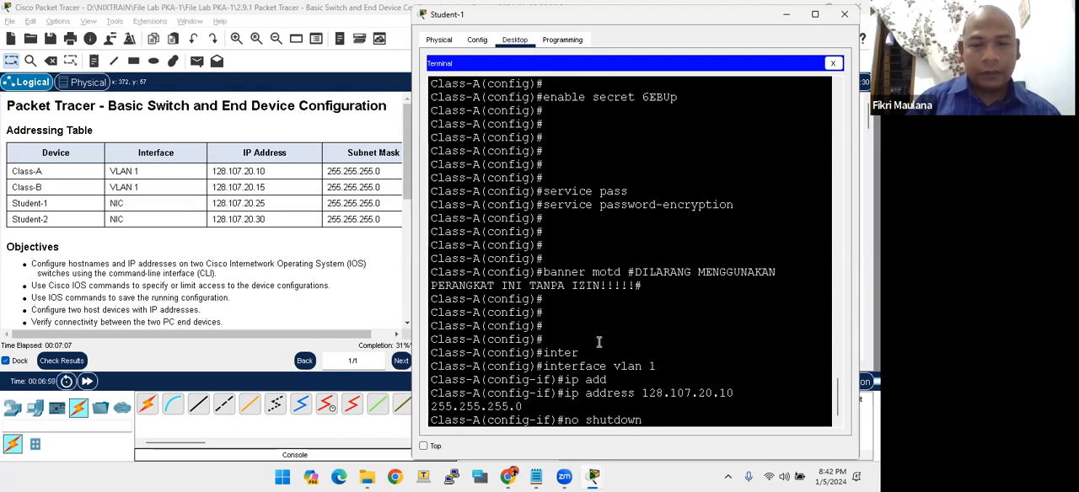
{"action": "key", "text": "Return"}
{"action": "key", "text": "Return"}
{"action": "key", "text": "Return"}
{"action": "key", "text": "Return"}
{"action": "key", "text": "Return"}
{"action": "key", "text": "Return"}
{"action": "key", "text": "Return"}
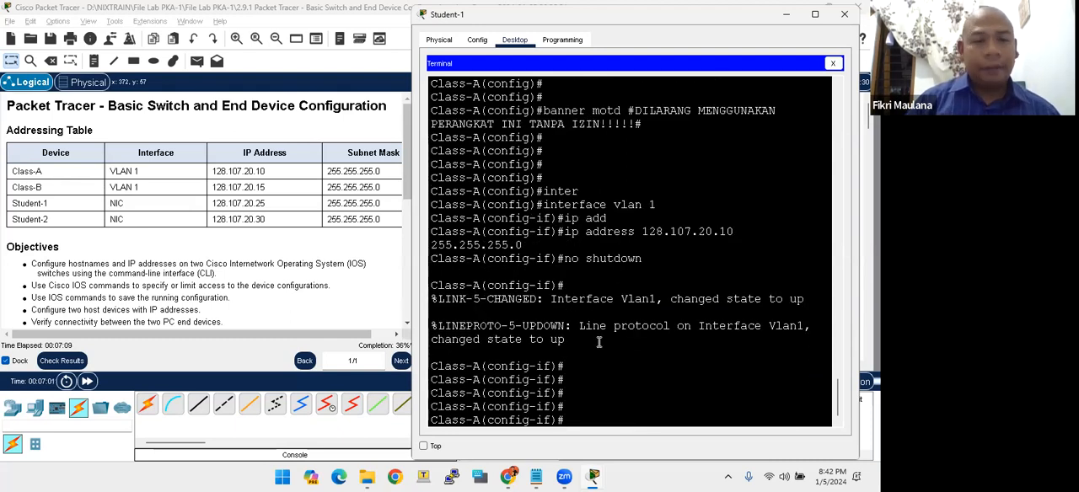
{"action": "type", "text": "end"}
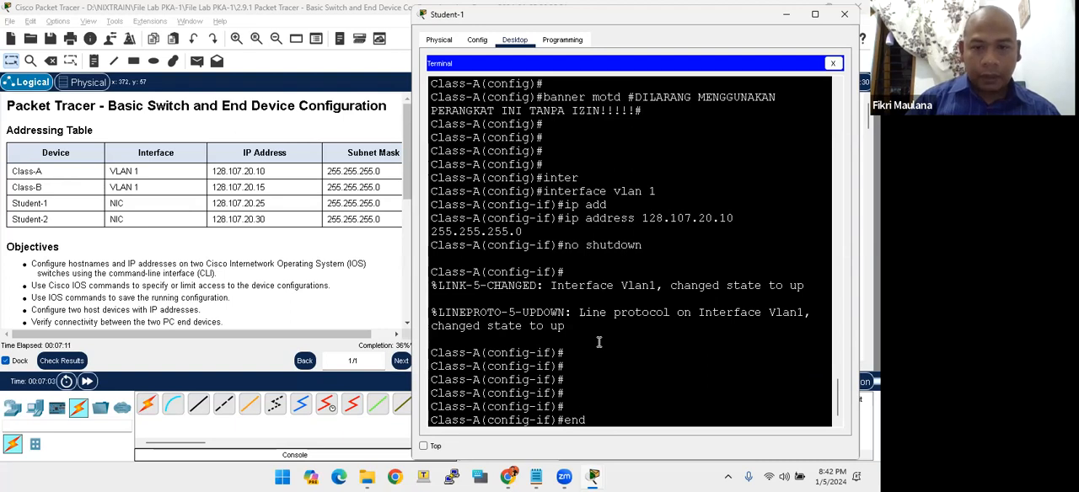
{"action": "key", "text": "Return"}
{"action": "key", "text": "Return"}
{"action": "key", "text": "Return"}
{"action": "key", "text": "Return"}
- Display all of Class-A's interfaces with the full show ip interface brief output
{"action": "type", "text": "show "}
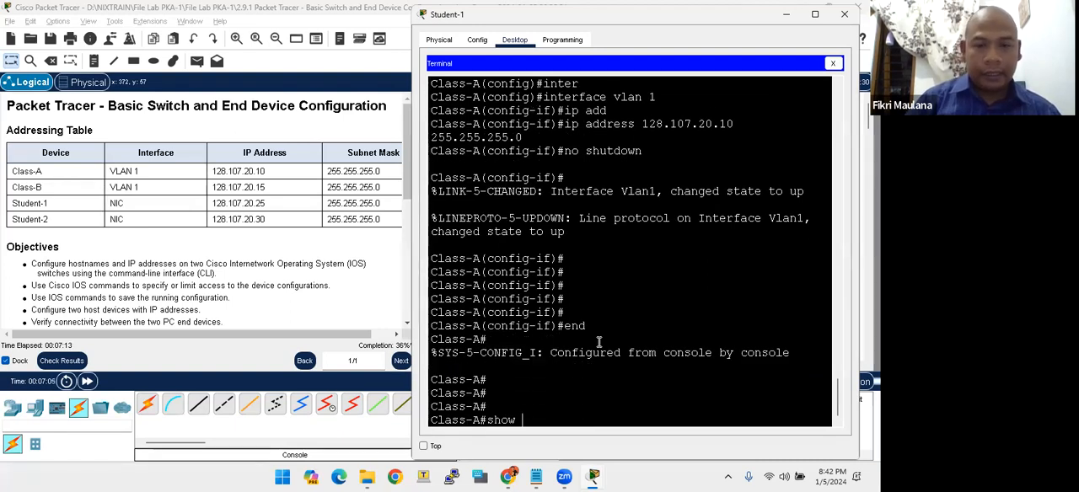
{"action": "type", "text": "ip iin"}
{"action": "key", "text": "BackSpace"}
{"action": "key", "text": "BackSpace"}
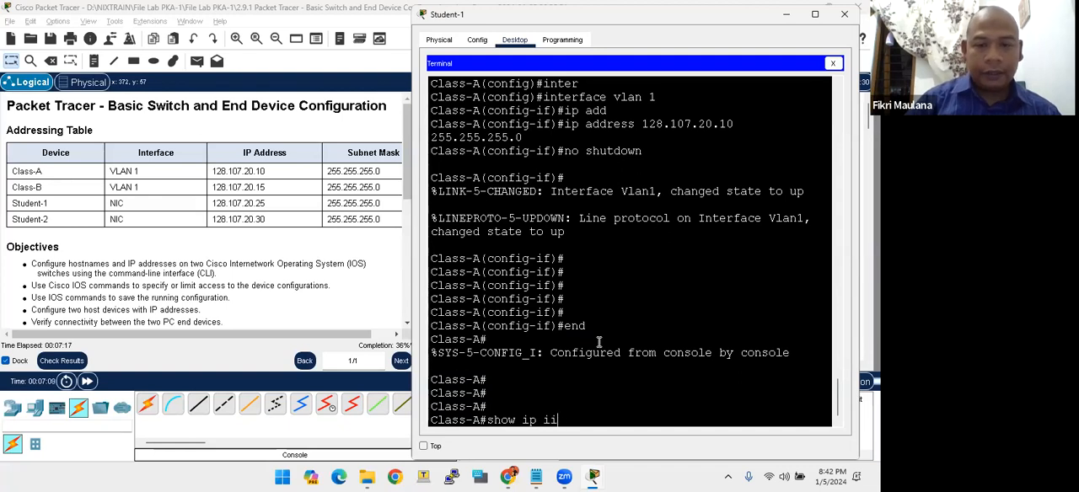
{"action": "type", "text": "nt"}
{"action": "key", "text": "Tab"}
{"action": "type", "text": "brief"}
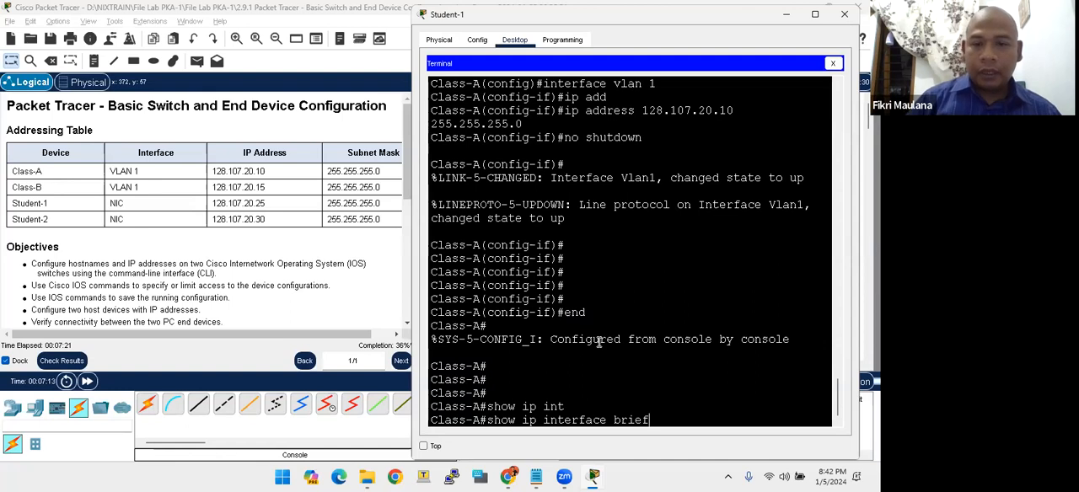
{"action": "key", "text": "Return"}
{"action": "key", "text": "space"}
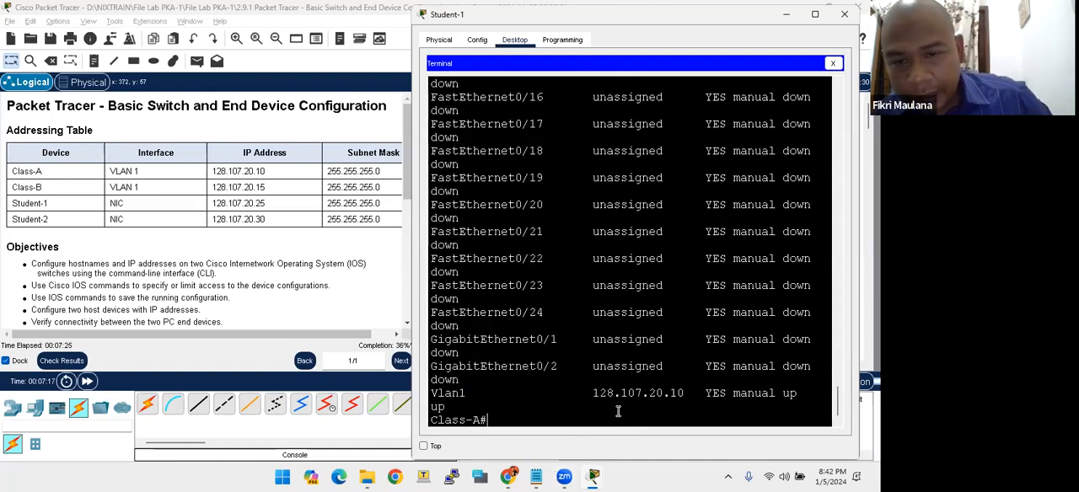
- Examine the address, status and protocol of Vlan1 against the other ports in Class-A's interface summary
{"action": "left_click_drag", "start_coordinate": [594, 393], "coordinate": [789, 394]}
{"action": "left_click", "coordinate": [787, 413]}
{"action": "scroll", "coordinate": [791, 300], "scroll_direction": "up", "scroll_amount": 10}
{"action": "scroll", "coordinate": [792, 296], "scroll_direction": "up", "scroll_amount": 5}
{"action": "scroll", "coordinate": [792, 297], "scroll_direction": "down", "scroll_amount": 15}
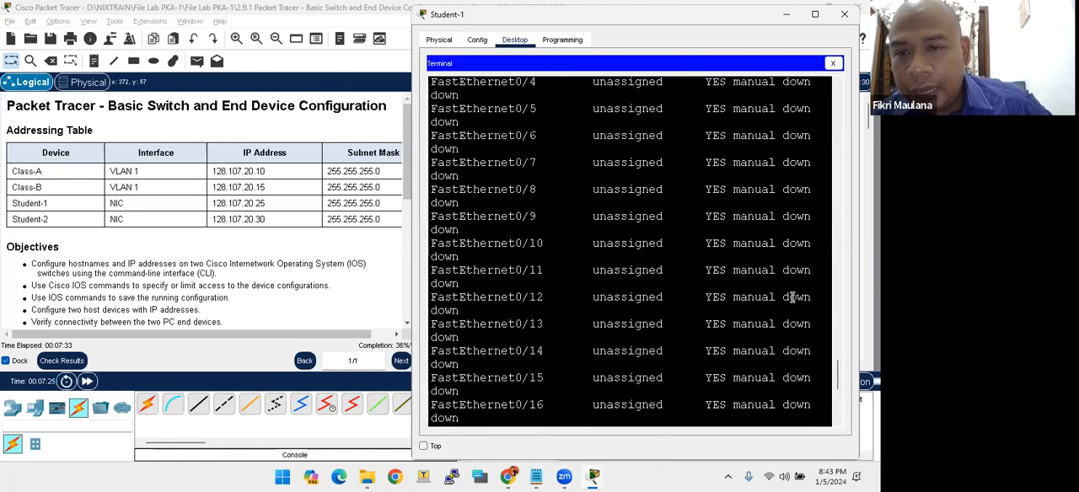
{"action": "double_click", "coordinate": [789, 392]}
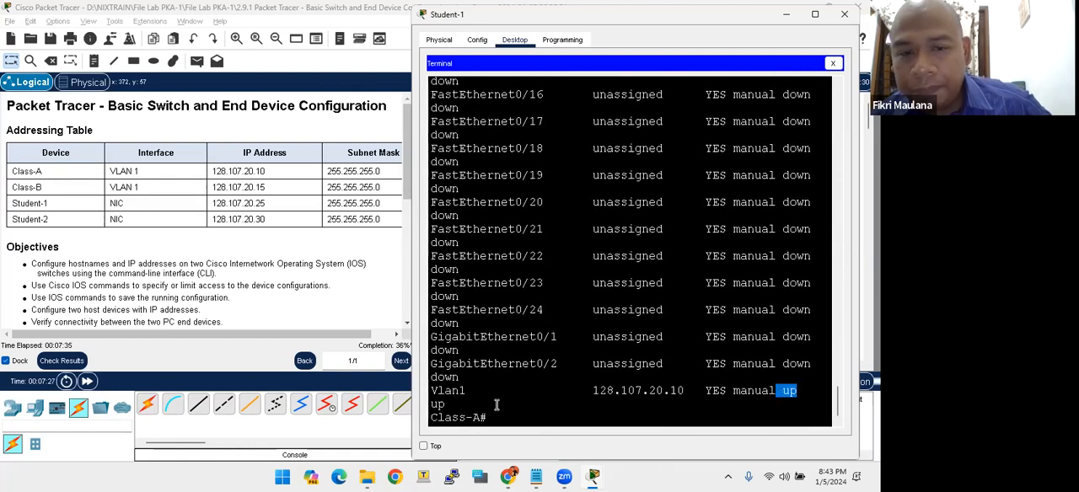
{"action": "double_click", "coordinate": [438, 404]}
{"action": "left_click", "coordinate": [438, 404]}
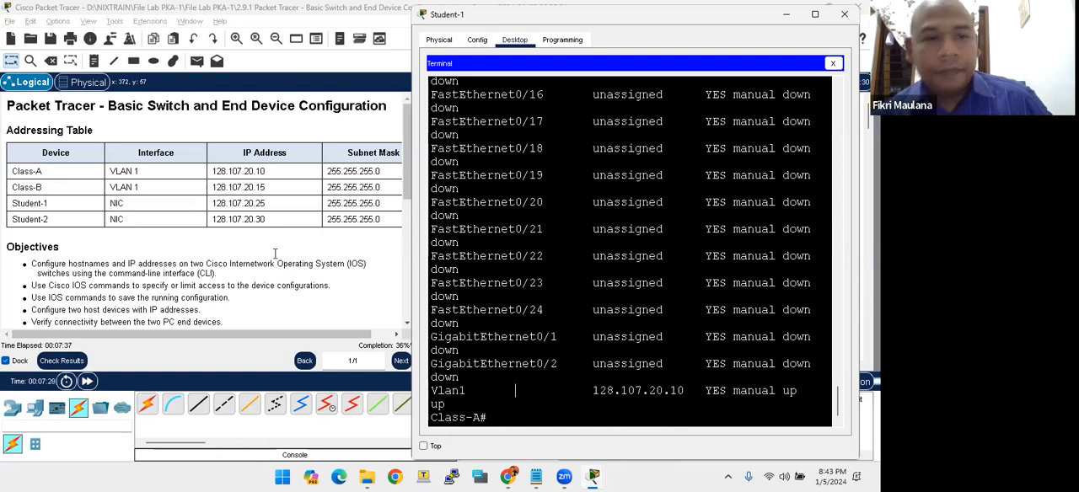
- Read the final items of the lab's Requirements list on saving configurations and verifying connectivity
{"action": "scroll", "coordinate": [266, 249], "scroll_direction": "down", "scroll_amount": 5}
{"action": "scroll", "coordinate": [266, 250], "scroll_direction": "down", "scroll_amount": 1}
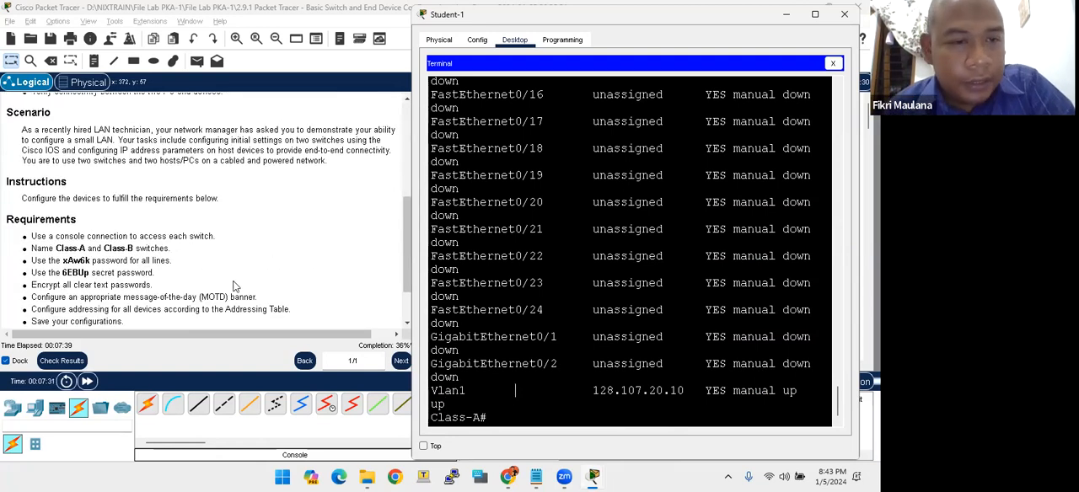
{"action": "scroll", "coordinate": [226, 291], "scroll_direction": "down", "scroll_amount": 1}
{"action": "left_click", "coordinate": [81, 284]}
{"action": "left_click_drag", "start_coordinate": [42, 294], "coordinate": [147, 290]}
{"action": "left_click", "coordinate": [94, 290]}
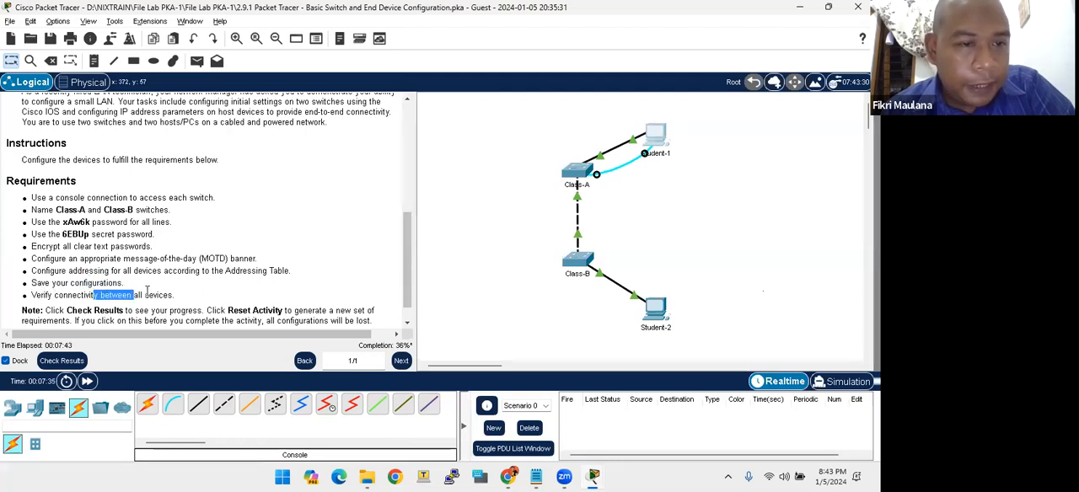
{"action": "left_click", "coordinate": [168, 295]}
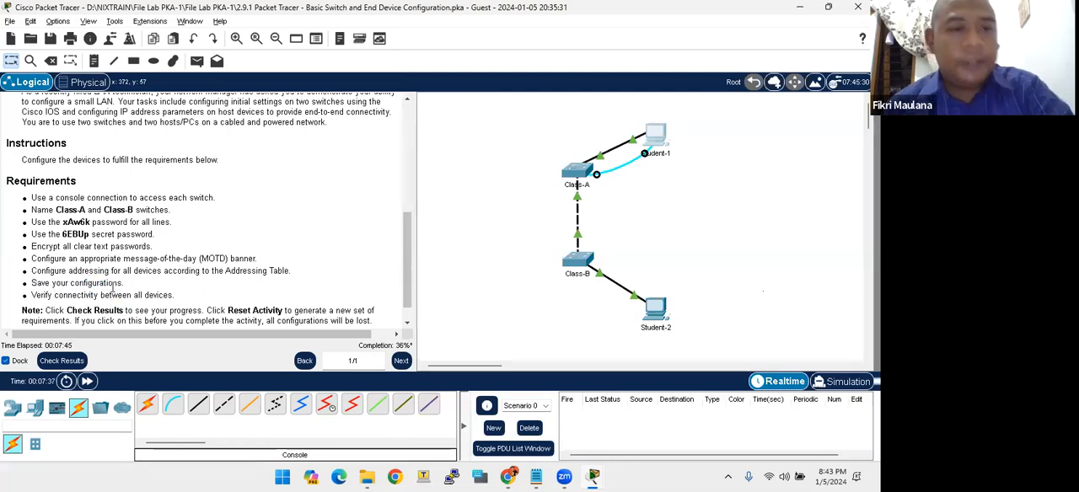
- Save Class-A's running configuration with write memory in Student-1's terminal
{"action": "key", "text": "alt+Tab"}
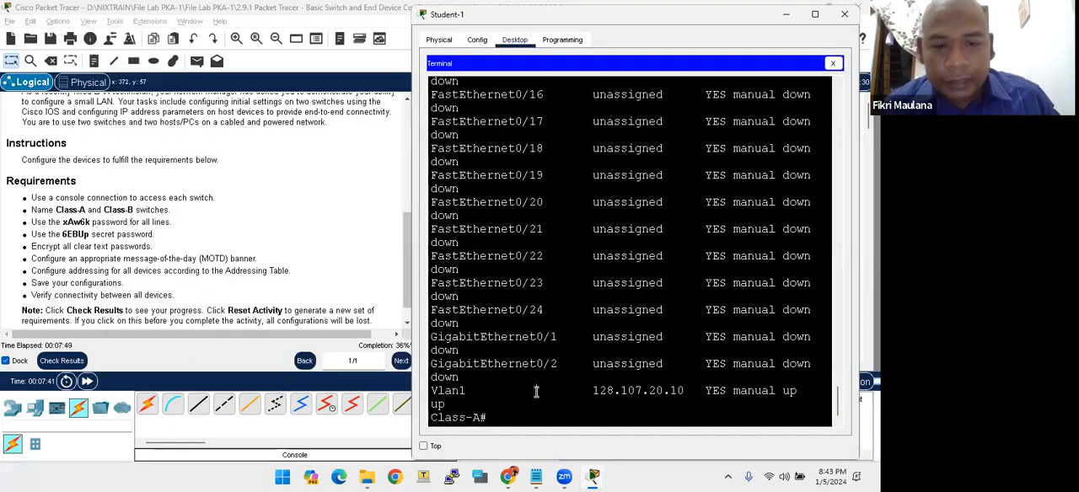
{"action": "key", "text": "Return"}
{"action": "key", "text": "Return"}
{"action": "key", "text": "Return"}
{"action": "key", "text": "Return"}
{"action": "key", "text": "Return"}
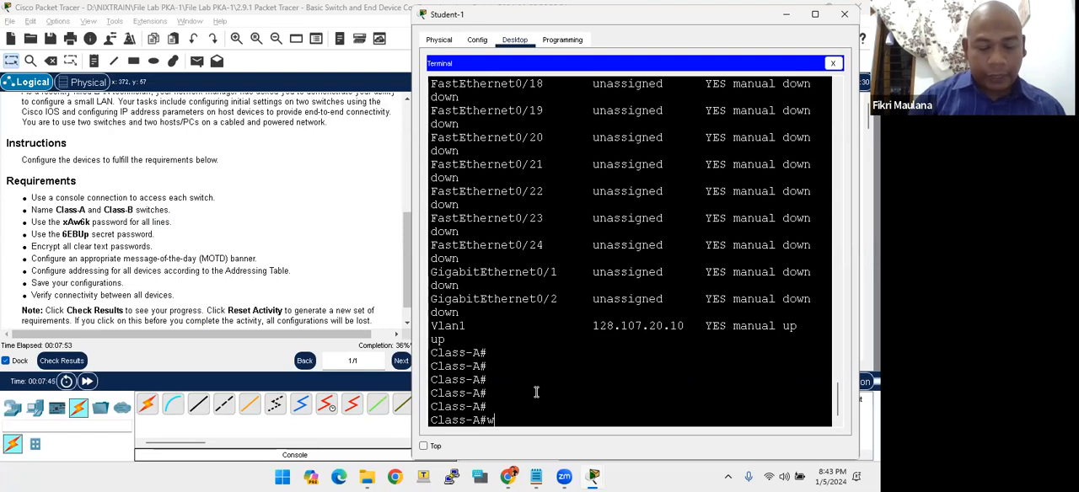
{"action": "type", "text": "write"}
{"action": "key", "text": "Tab"}
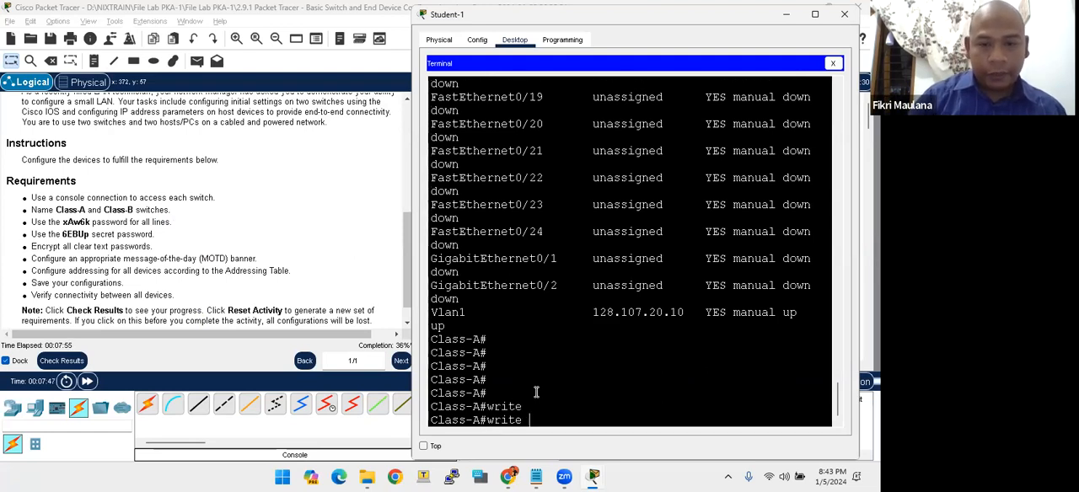
{"action": "type", "text": "mem"}
{"action": "key", "text": "Tab"}
{"action": "key", "text": "Return"}
{"action": "key", "text": "Return"}
{"action": "key", "text": "Return"}
{"action": "key", "text": "Return"}
{"action": "key", "text": "Return"}
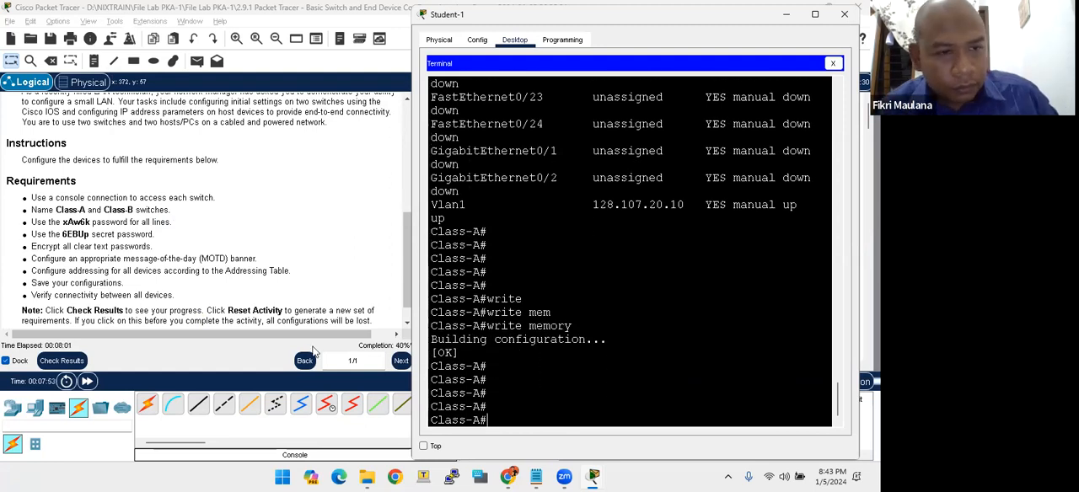
- Exit Class-A's console session and reopen it up to the banner and password prompt
{"action": "left_click", "coordinate": [132, 221]}
{"action": "key", "text": "alt+Tab"}
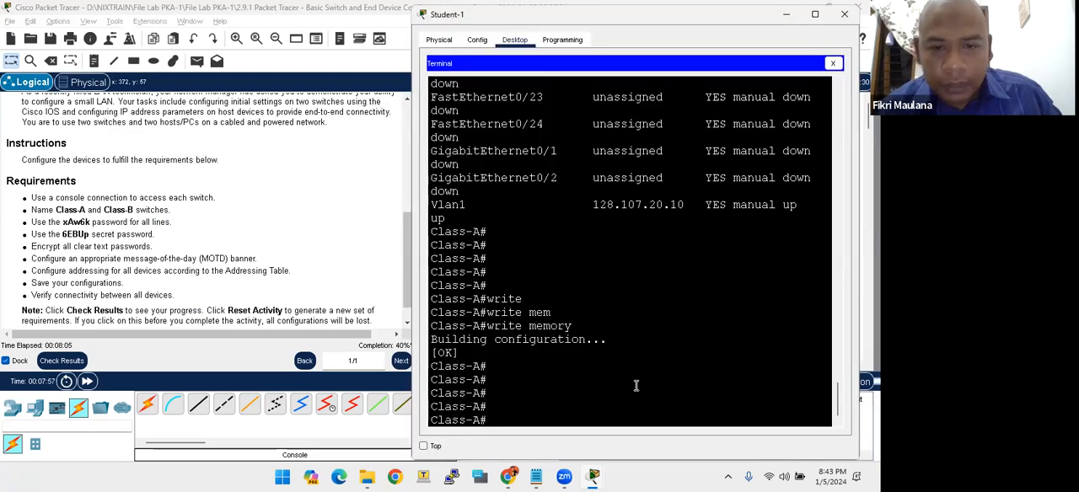
{"action": "key", "text": "Return"}
{"action": "key", "text": "Return"}
{"action": "key", "text": "Return"}
{"action": "type", "text": "exit"}
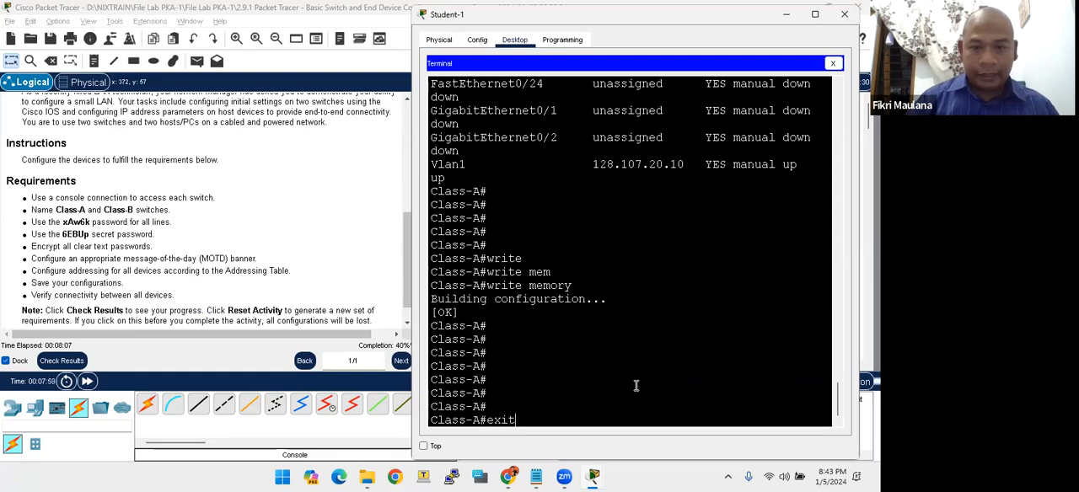
{"action": "key", "text": "Return"}
{"action": "key", "text": "Return"}
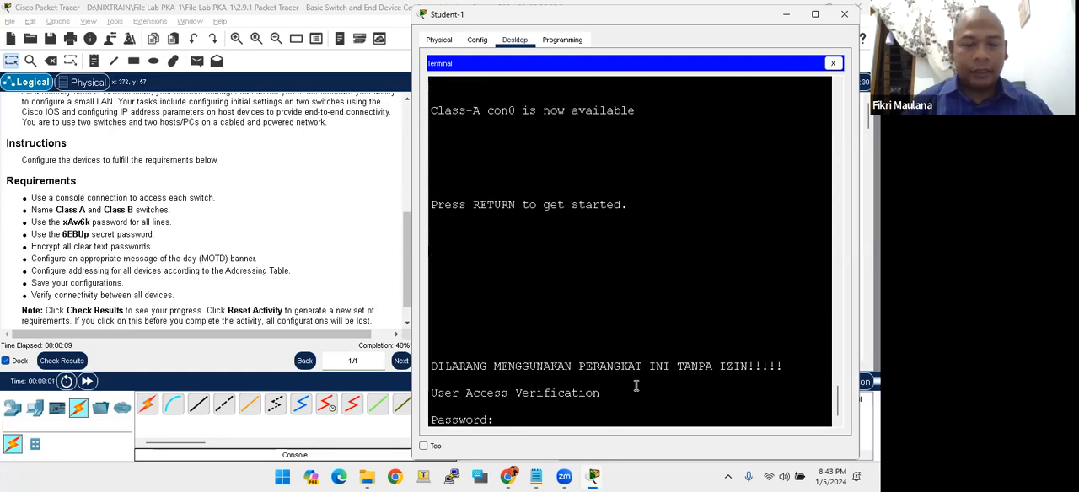
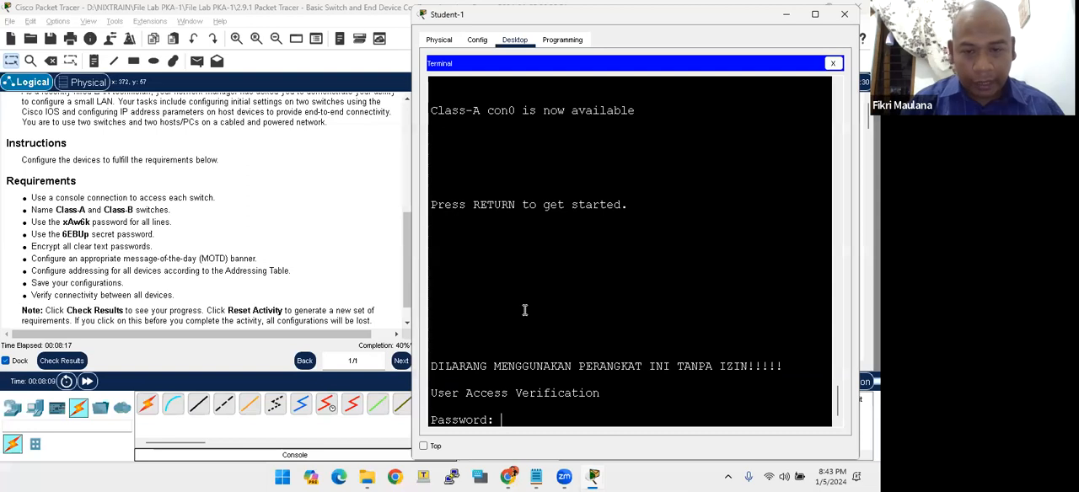
- Log in to Class-A's console with the line password
{"action": "type", "text": "xAw6k"}
{"action": "key", "text": "Return"}
- Enter privileged EXEC mode on Class-A with the enable secret password
{"action": "key", "text": "Return"}
{"action": "key", "text": "Return"}
{"action": "key", "text": "Return"}
{"action": "key", "text": "Return"}
{"action": "key", "text": "Return"}
{"action": "key", "text": "Return"}
{"action": "key", "text": "Return"}
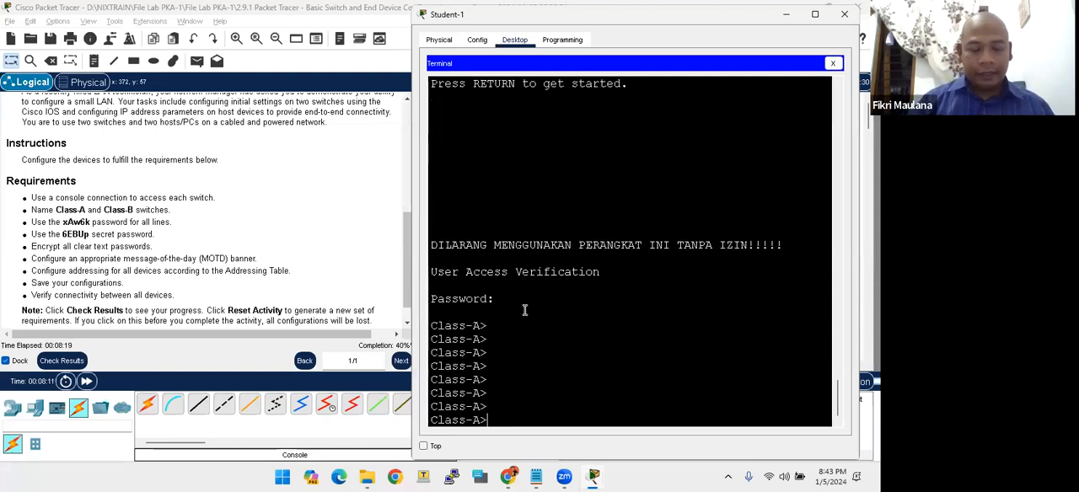
{"action": "type", "text": "ena"}
{"action": "key", "text": "Return"}
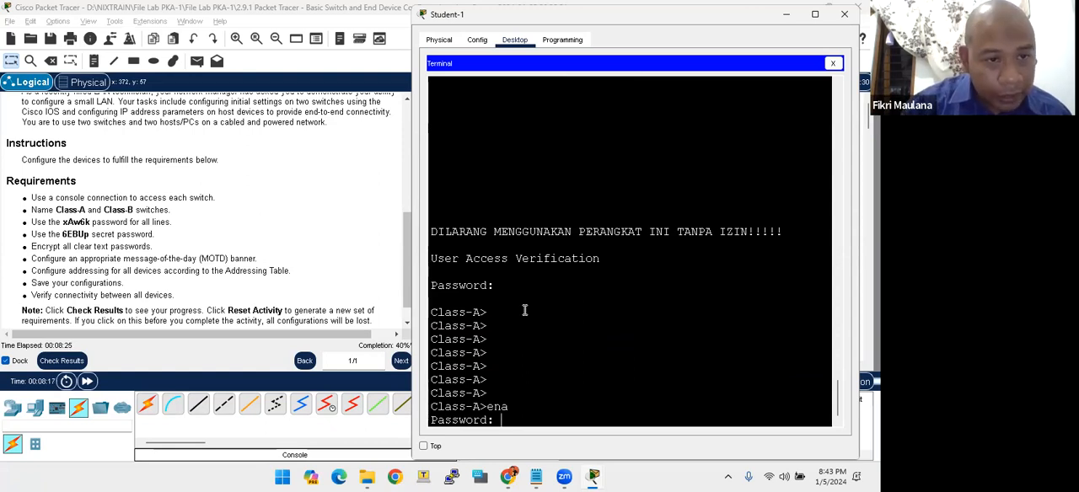
{"action": "key", "text": "Return"}
{"action": "key", "text": "Return"}
{"action": "key", "text": "Return"}
{"action": "key", "text": "Return"}
{"action": "key", "text": "Return"}
{"action": "key", "text": "Return"}
{"action": "key", "text": "Return"}
{"action": "key", "text": "Return"}
{"action": "key", "text": "Return"}
{"action": "key", "text": "Return"}
{"action": "key", "text": "Return"}
{"action": "key", "text": "Return"}
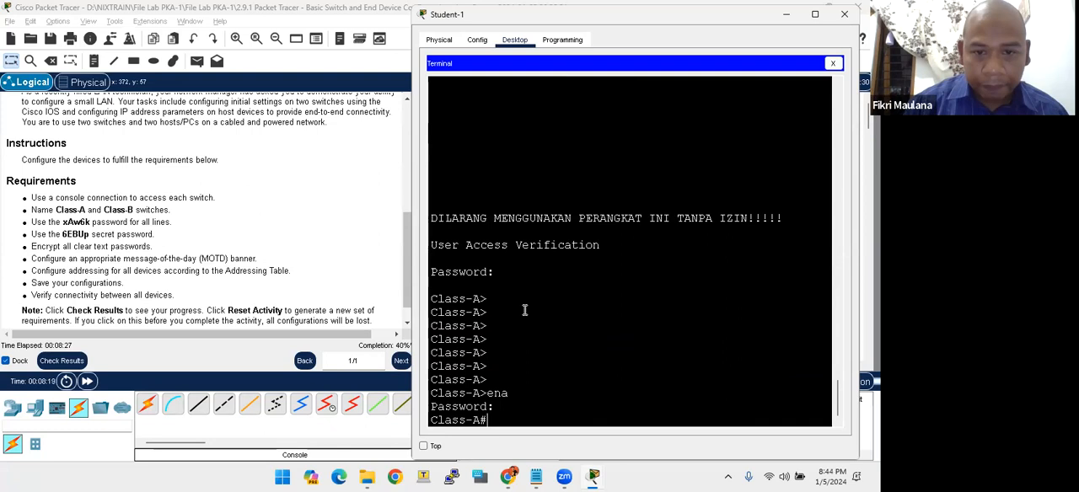
{"action": "key", "text": "Return"}
{"action": "key", "text": "Return"}
- Display Class-A's running configuration in Student-1's terminal
{"action": "type", "text": "e"}
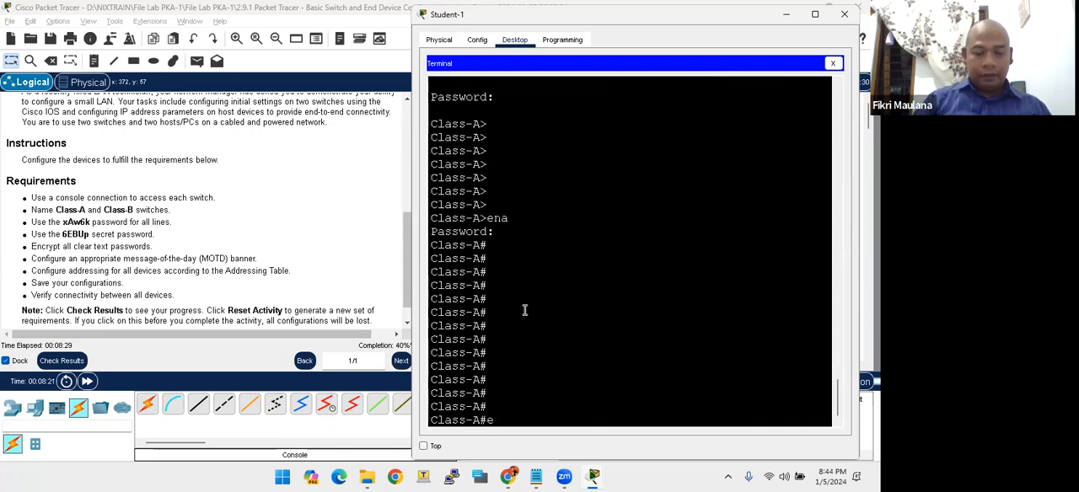
{"action": "type", "text": "exit"}
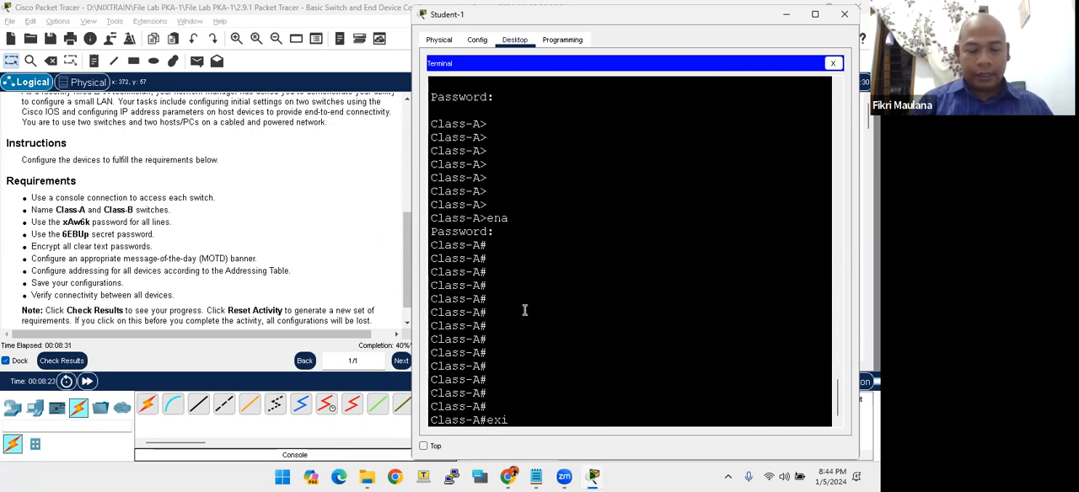
{"action": "key", "text": "Return"}
{"action": "key", "text": "Return"}
{"action": "key", "text": "Return"}
{"action": "key", "text": "Return"}
{"action": "key", "text": "Return"}
{"action": "key", "text": "Return"}
{"action": "key", "text": "Return"}
{"action": "key", "text": "Return"}
{"action": "key", "text": "Return"}
{"action": "key", "text": "Return"}
{"action": "key", "text": "Return"}
{"action": "key", "text": "Return"}
{"action": "type", "text": "show run"}
{"action": "key", "text": "Tab"}
{"action": "key", "text": "Return"}
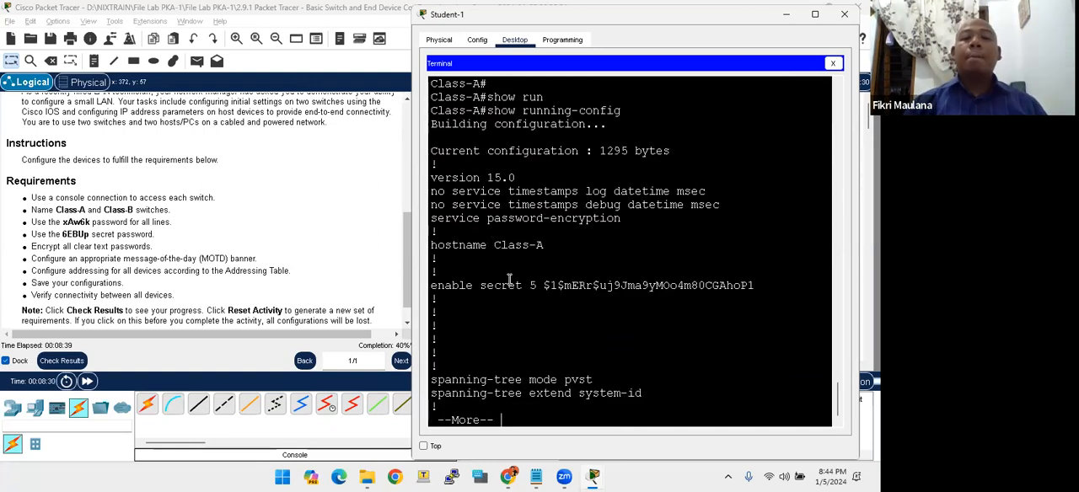
- Check the hostname and encrypted enable secret entries, and page through Class-A's running configuration to the Vlan1 section
{"action": "left_click_drag", "start_coordinate": [541, 287], "coordinate": [567, 278]}
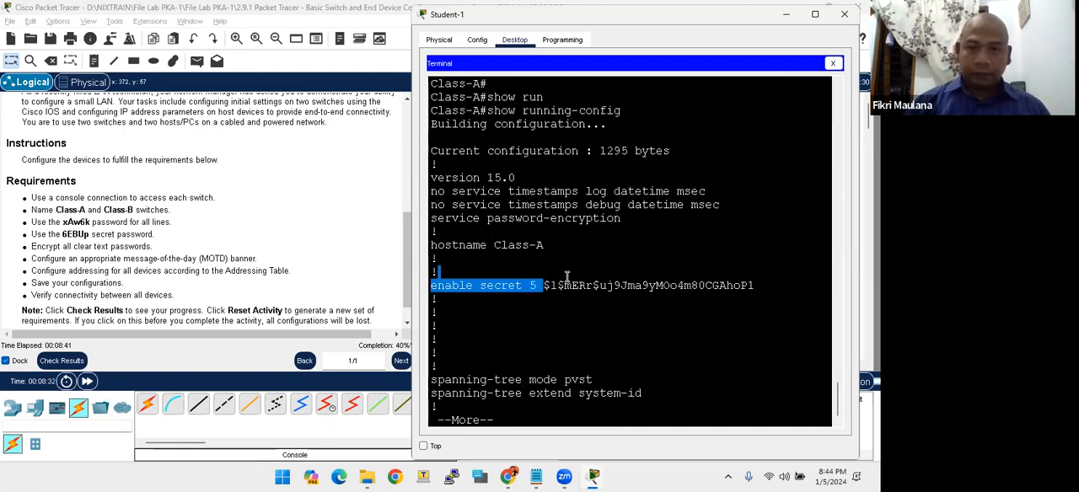
{"action": "left_click_drag", "start_coordinate": [497, 245], "coordinate": [548, 255]}
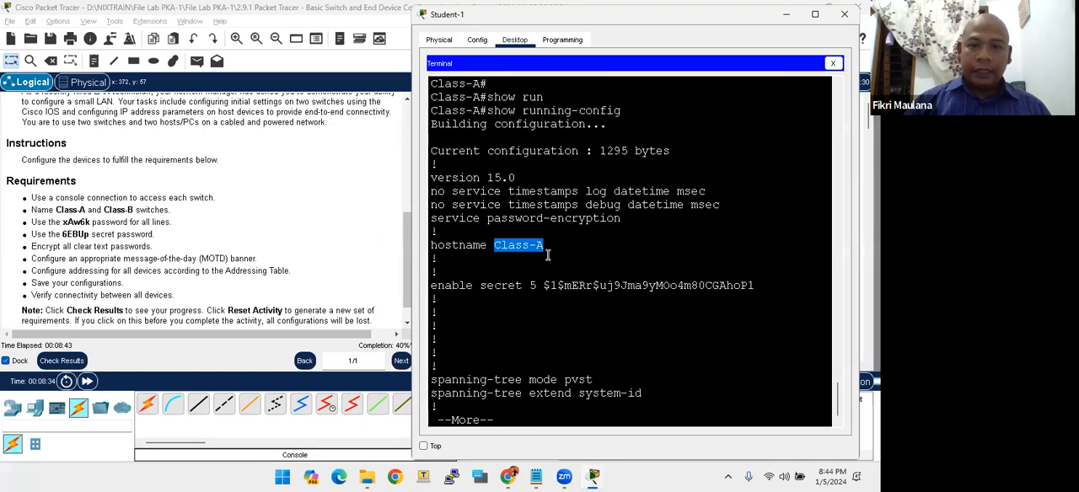
{"action": "left_click_drag", "start_coordinate": [546, 286], "coordinate": [654, 288]}
{"action": "key", "text": "space"}
{"action": "key", "text": "space"}
{"action": "key", "text": "space"}
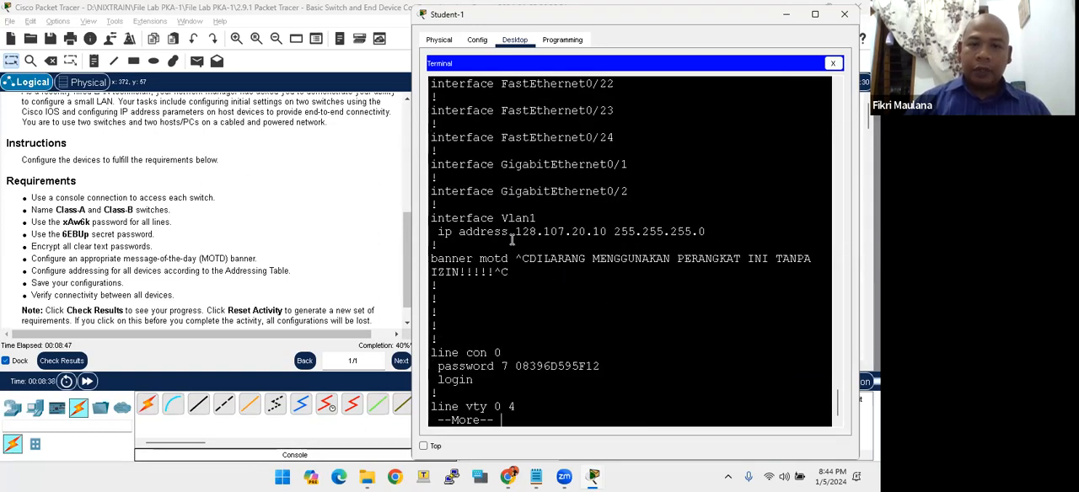
- Check the Vlan1 address, MOTD banner, and the console and vty line passwords in Class-A's running configuration
{"action": "left_click_drag", "start_coordinate": [502, 219], "coordinate": [517, 216]}
{"action": "left_click", "coordinate": [489, 234]}
{"action": "left_click_drag", "start_coordinate": [440, 231], "coordinate": [684, 233]}
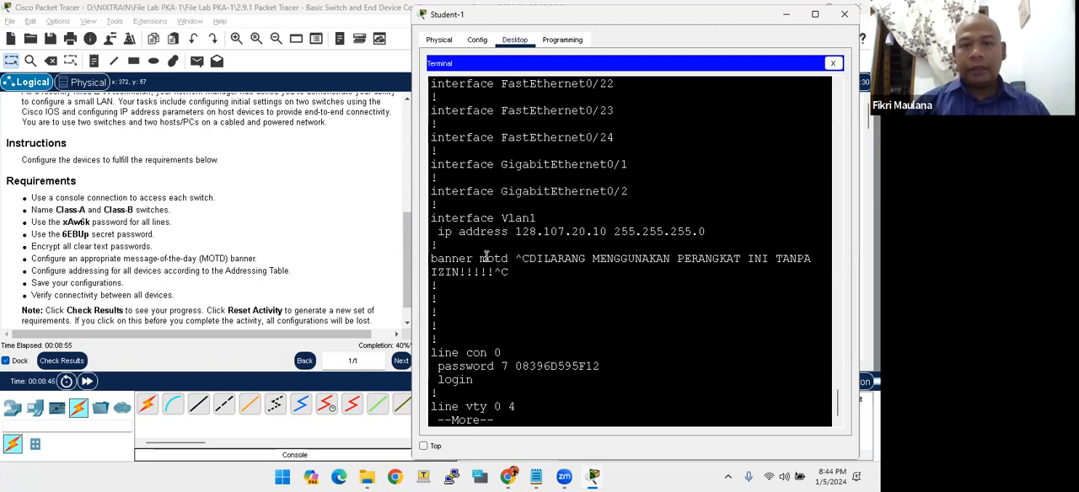
{"action": "left_click", "coordinate": [502, 353]}
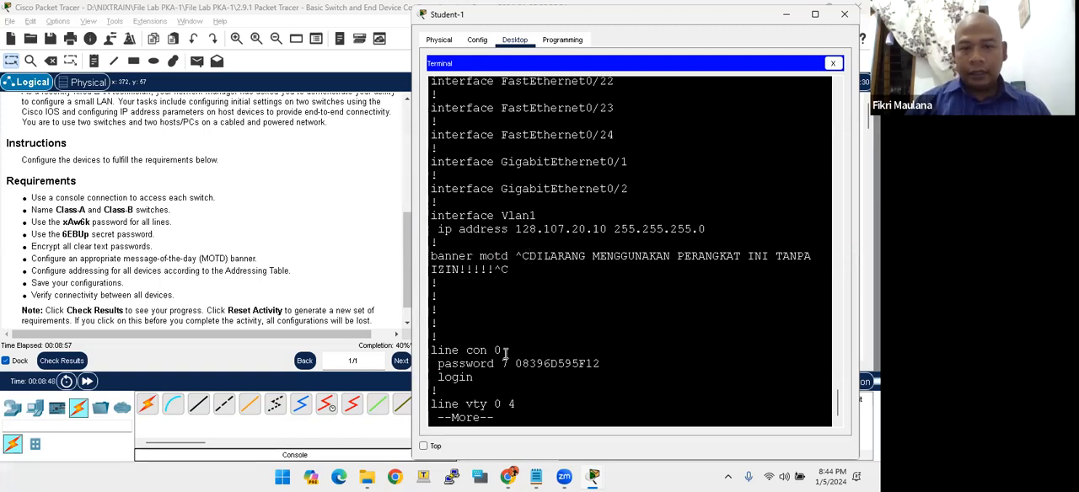
{"action": "left_click_drag", "start_coordinate": [521, 366], "coordinate": [586, 364]}
{"action": "key", "text": "space"}
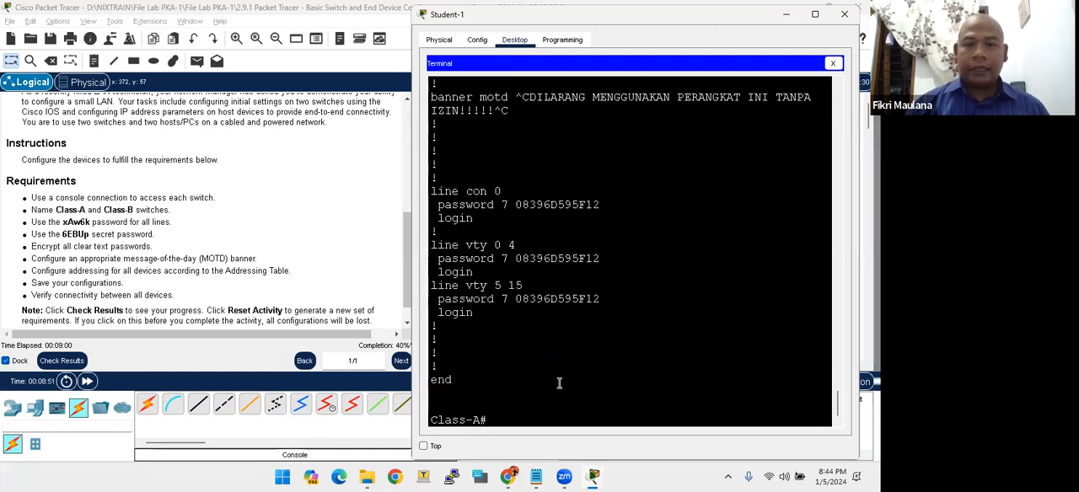
{"action": "left_click_drag", "start_coordinate": [480, 253], "coordinate": [586, 258]}
{"action": "left_click", "coordinate": [531, 310]}
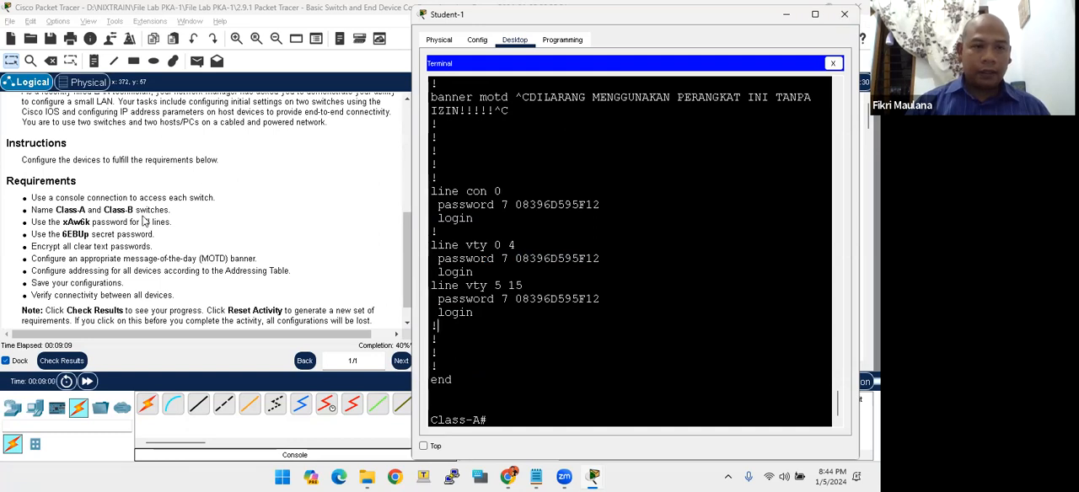
- Move the switch end of Student-1's console cable from Class-A to the Console port of Class-B
{"action": "left_click", "coordinate": [107, 209]}
{"action": "left_click_drag", "start_coordinate": [104, 209], "coordinate": [133, 209]}
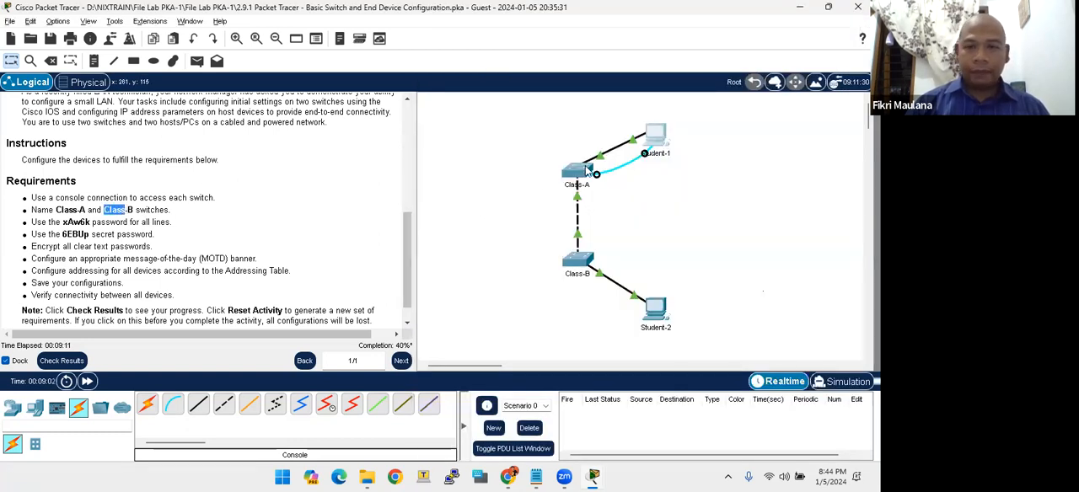
{"action": "key", "text": "alt+Tab"}
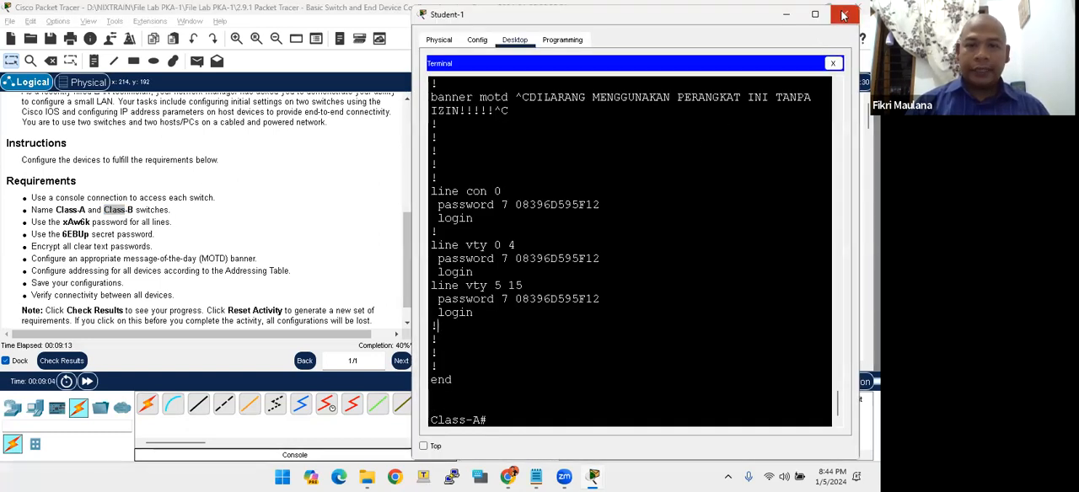
{"action": "key", "text": "alt+Tab"}
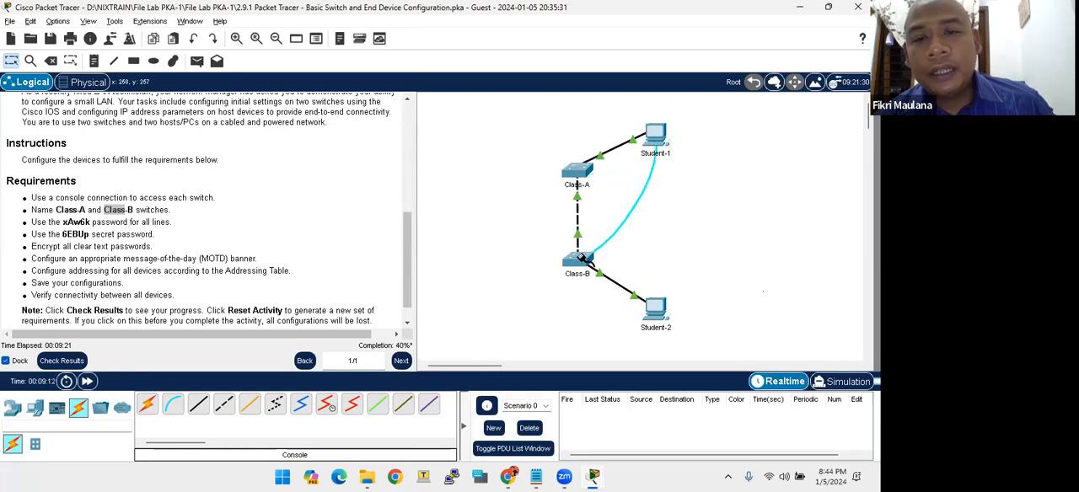
{"action": "left_click", "coordinate": [579, 258]}
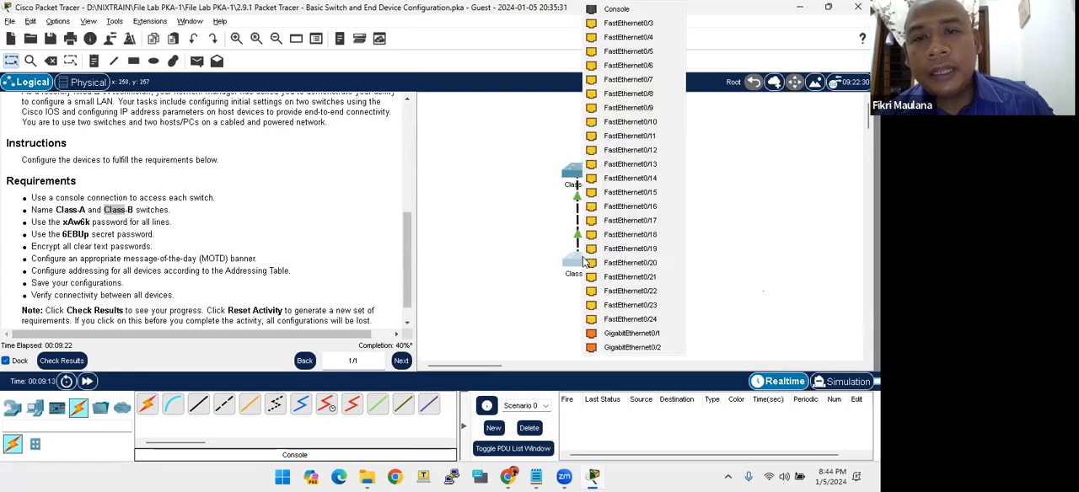
{"action": "left_click", "coordinate": [615, 9]}
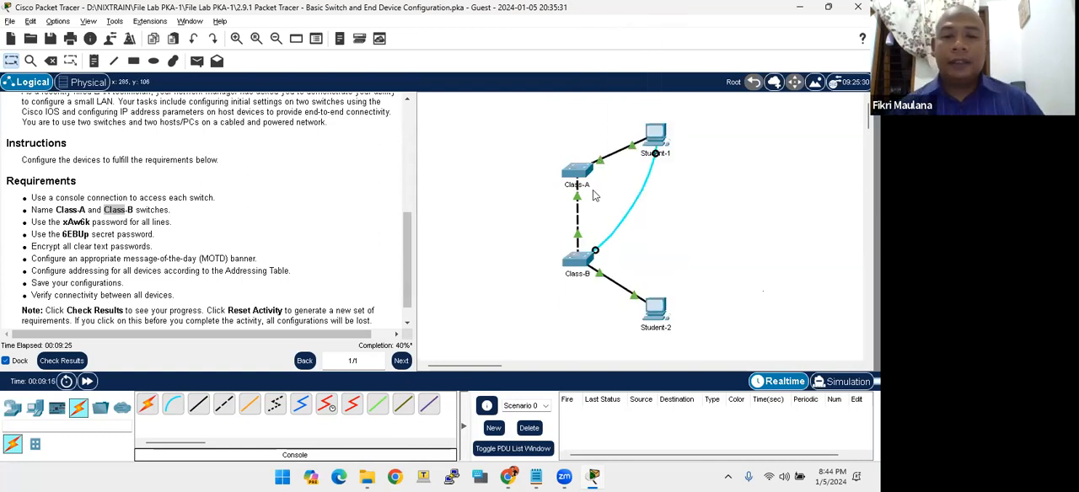
- Open a terminal session from Student-1 with the default port settings and bring up the second switch's user prompt
{"action": "left_click", "coordinate": [657, 136]}
{"action": "left_click_drag", "start_coordinate": [475, 49], "coordinate": [652, 12]}
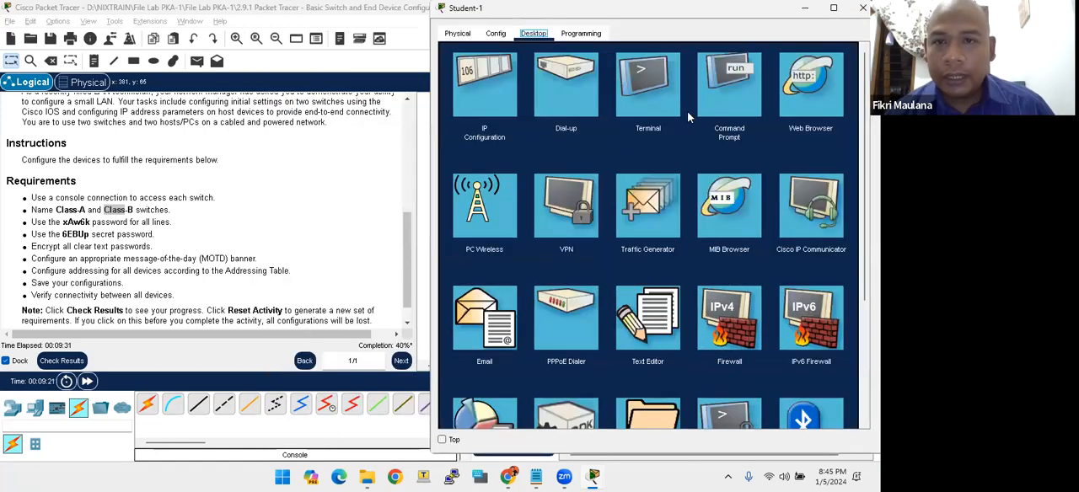
{"action": "left_click", "coordinate": [674, 108]}
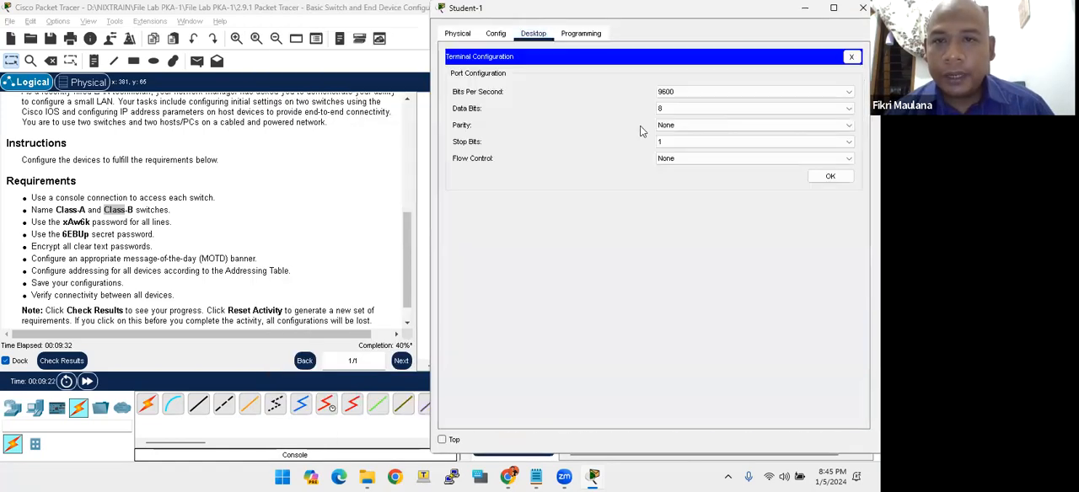
{"action": "left_click", "coordinate": [829, 177]}
{"action": "key", "text": "Return"}
{"action": "key", "text": "Return"}
{"action": "key", "text": "Return"}
{"action": "key", "text": "Return"}
{"action": "key", "text": "Return"}
{"action": "key", "text": "Return"}
{"action": "key", "text": "Return"}
{"action": "key", "text": "Return"}
{"action": "key", "text": "Return"}
{"action": "key", "text": "Return"}
{"action": "key", "text": "Return"}
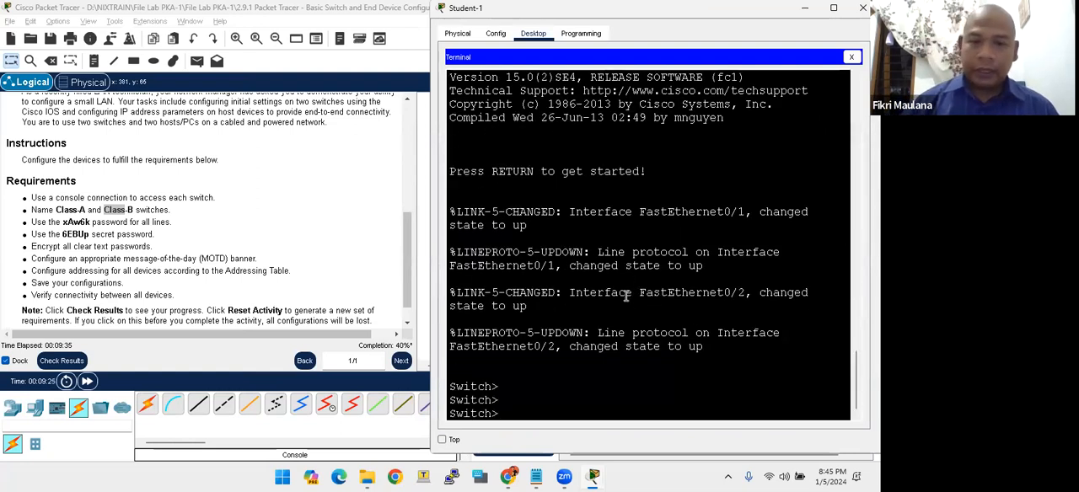
{"action": "key", "text": "Return"}
{"action": "key", "text": "Return"}
{"action": "key", "text": "Return"}
{"action": "key", "text": "Return"}
{"action": "key", "text": "Return"}
{"action": "key", "text": "Return"}
{"action": "key", "text": "Return"}
{"action": "key", "text": "Return"}
{"action": "key", "text": "Return"}
{"action": "key", "text": "Return"}
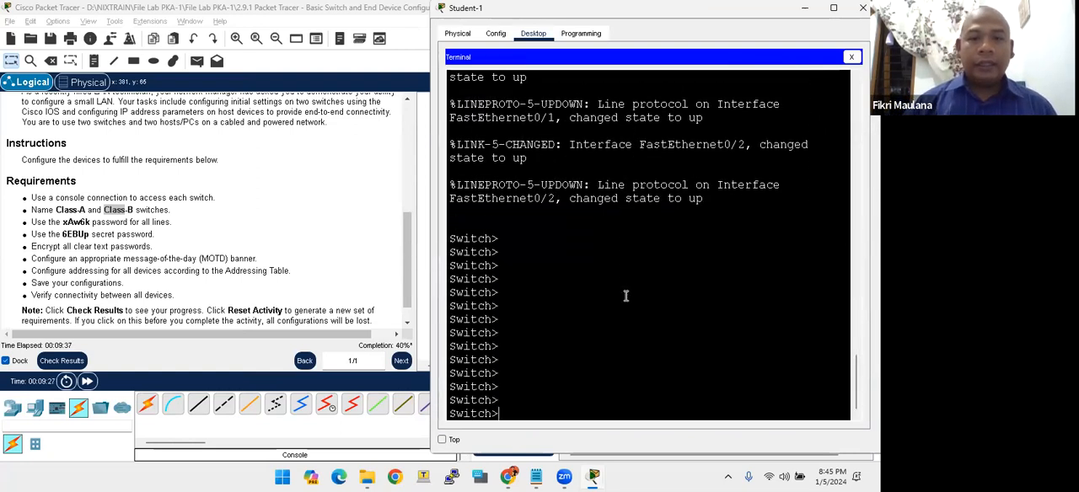
{"action": "key", "text": "Return"}
{"action": "key", "text": "Return"}
{"action": "key", "text": "Return"}
{"action": "key", "text": "Return"}
{"action": "key", "text": "Return"}
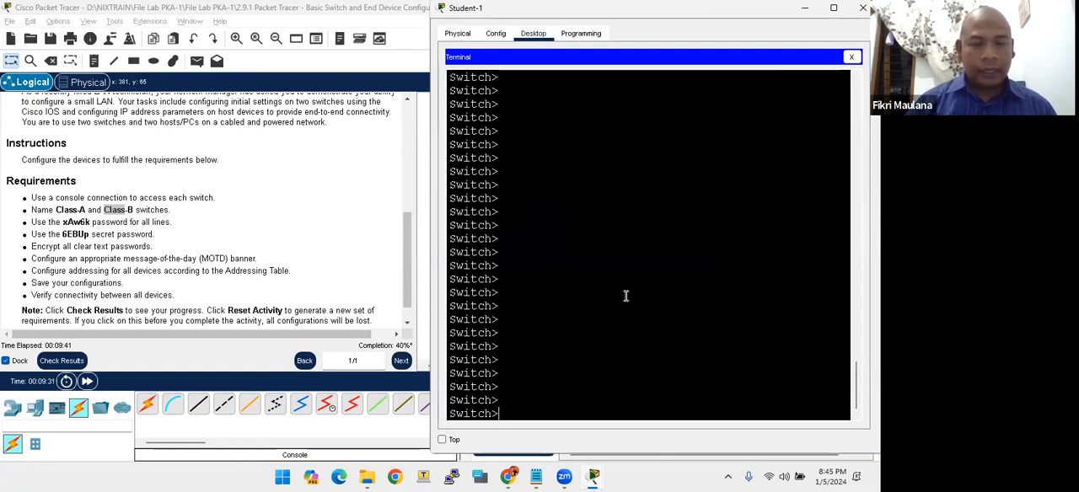
- Enter privileged EXEC mode and global configuration mode on the second switch
{"action": "type", "text": "e"}
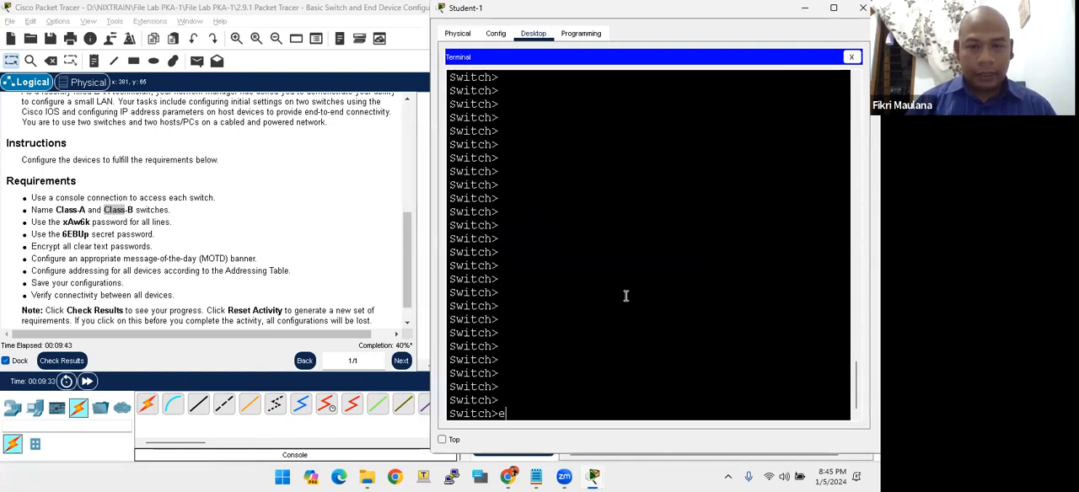
{"action": "type", "text": "na"}
{"action": "key", "text": "Return"}
{"action": "type", "text": "ch#co"}
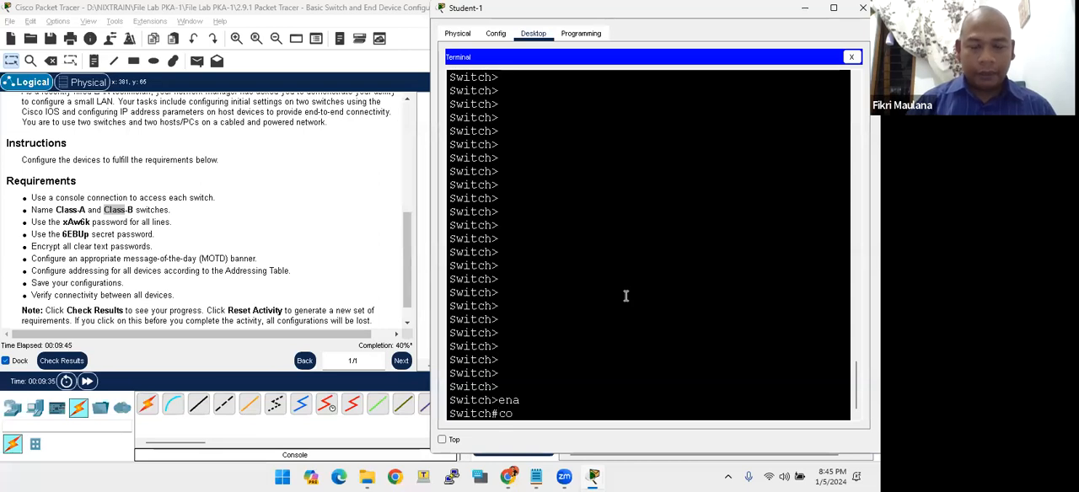
{"action": "type", "text": "n"}
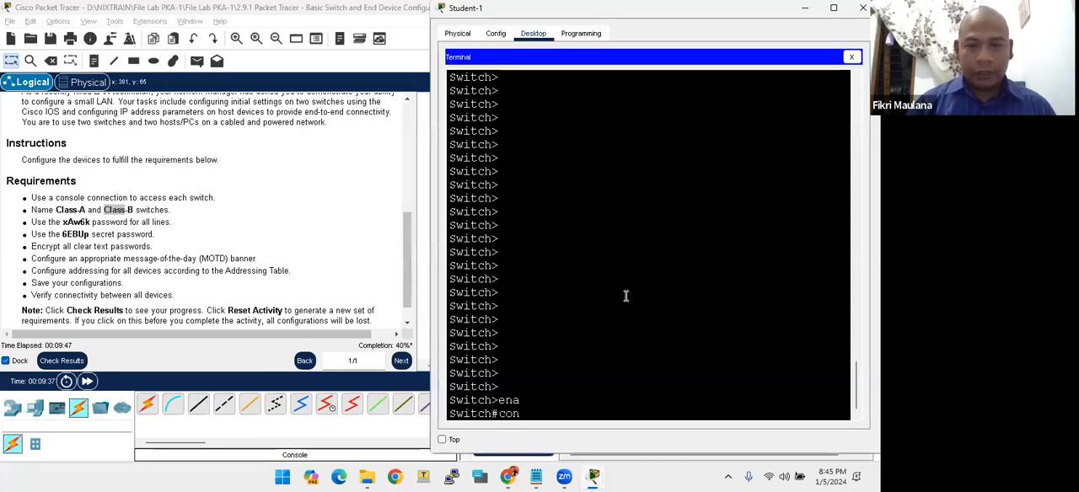
{"action": "type", "text": "f "}
{"action": "type", "text": "t"}
{"action": "key", "text": "Return"}
{"action": "key", "text": "Return"}
- Set the second switch's hostname to Class-B
{"action": "type", "text": "hostname Class"}
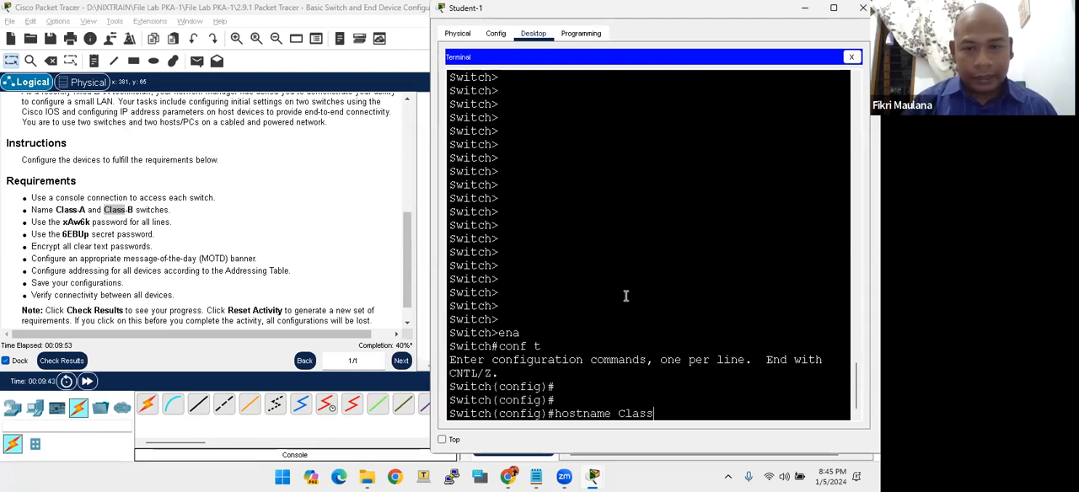
{"action": "type", "text": "-B"}
{"action": "key", "text": "Return"}
{"action": "key", "text": "Return"}
{"action": "key", "text": "Return"}
{"action": "key", "text": "Return"}
{"action": "key", "text": "Return"}
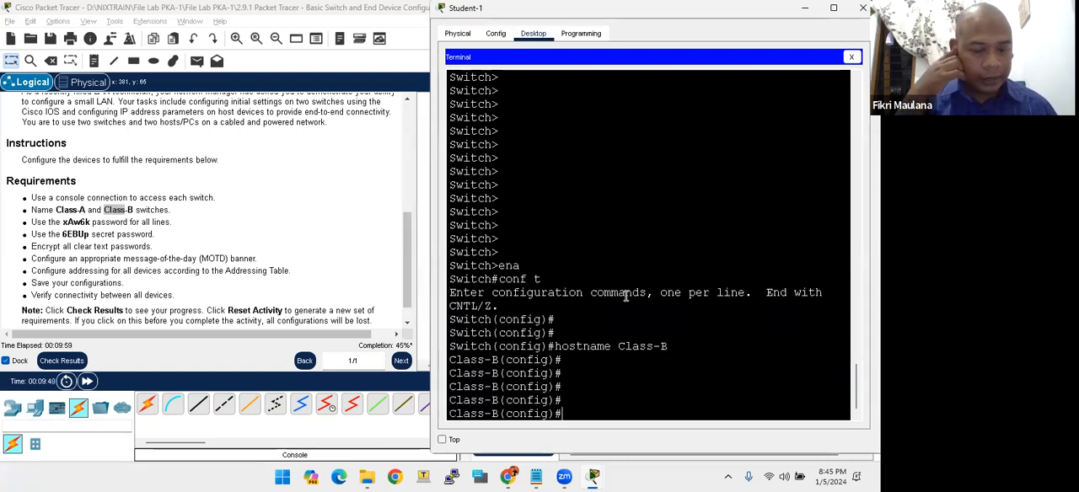
- Enter line configuration mode for console line 0 on Class-B
{"action": "type", "text": "co"}
{"action": "key", "text": "BackSpace"}
{"action": "key", "text": "BackSpace"}
{"action": "key", "text": "BackSpace"}
{"action": "type", "text": "lione"}
{"action": "key", "text": "BackSpace"}
{"action": "key", "text": "BackSpace"}
{"action": "key", "text": "BackSpace"}
{"action": "key", "text": "BackSpace"}
{"action": "type", "text": "ne con "}
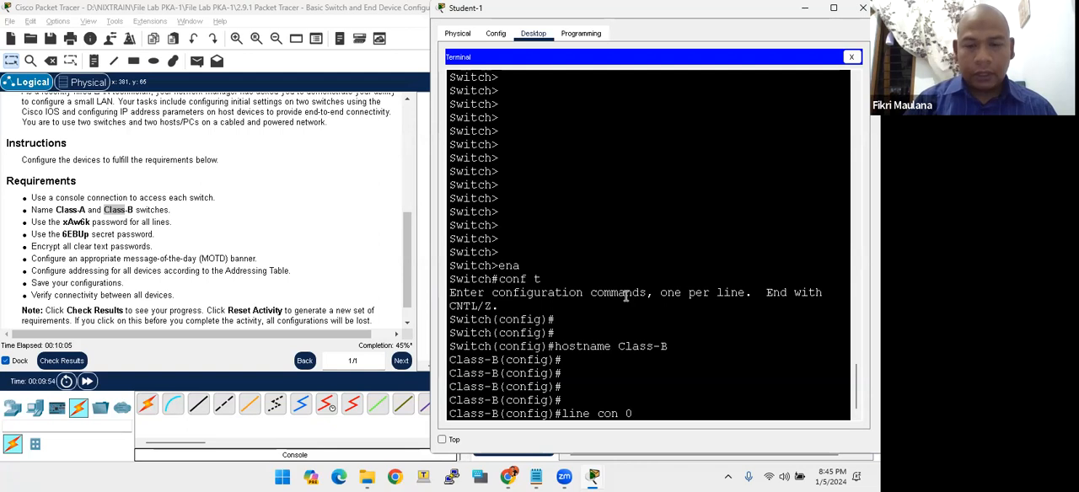
{"action": "type", "text": "0"}
{"action": "key", "text": "Return"}
- Set Class-B's console line password to the line password copied from the lab's Requirements list
{"action": "type", "text": "password"}
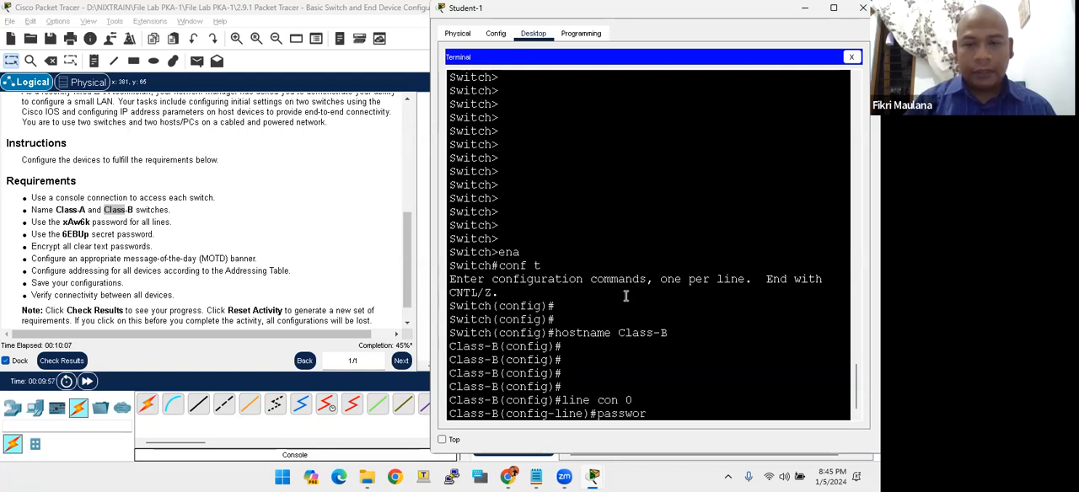
{"action": "left_click", "coordinate": [63, 220]}
{"action": "left_click_drag", "start_coordinate": [63, 221], "coordinate": [89, 222]}
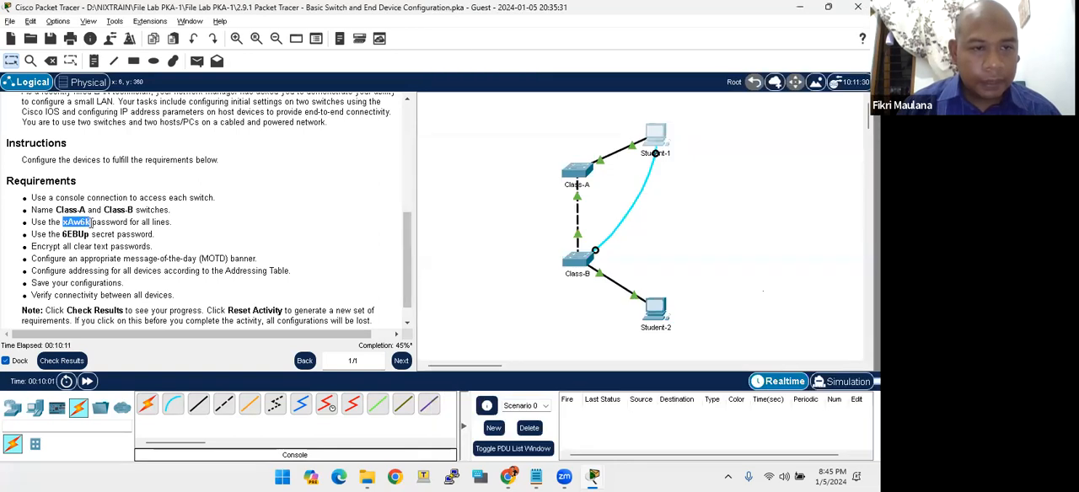
{"action": "right_click", "coordinate": [85, 227]}
{"action": "left_click", "coordinate": [113, 232]}
{"action": "key", "text": "alt+Tab"}
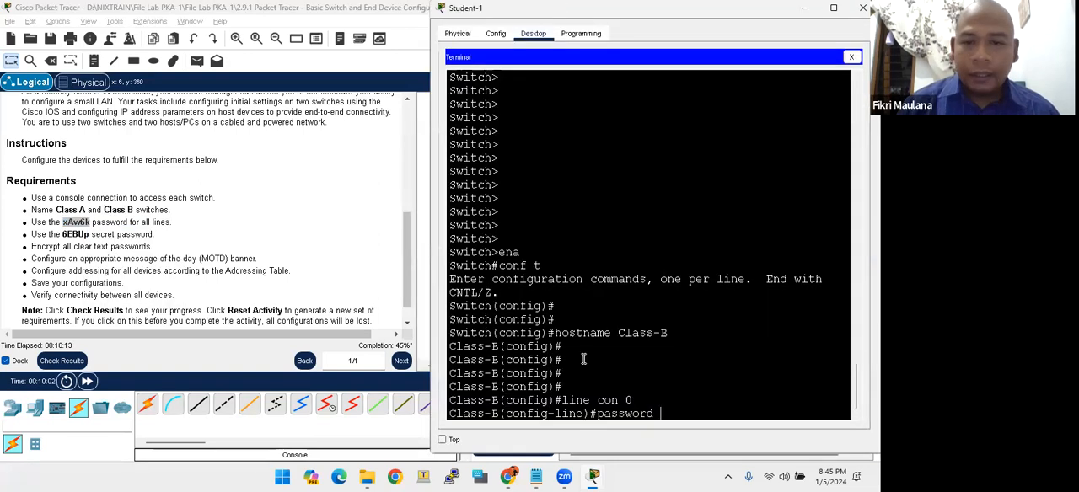
{"action": "right_click", "coordinate": [661, 414]}
{"action": "left_click", "coordinate": [686, 435]}
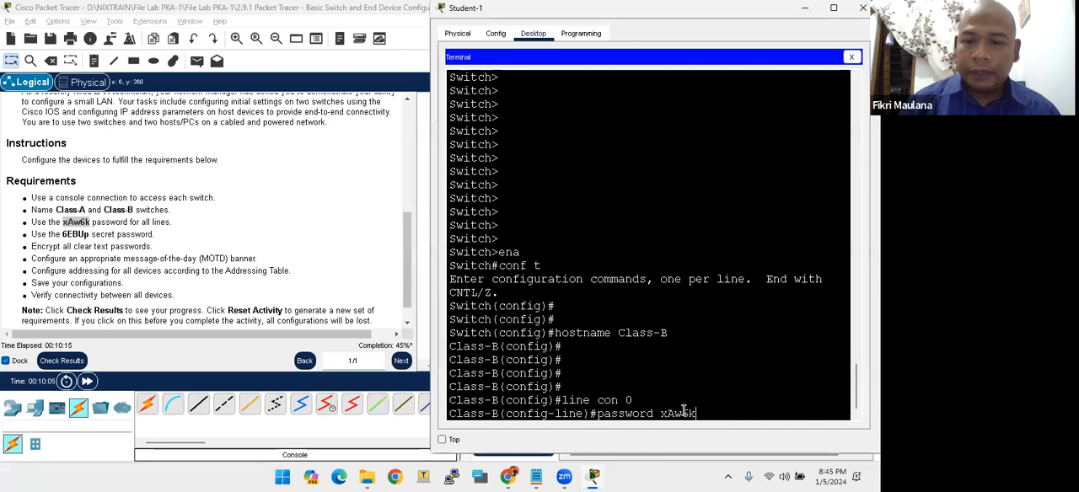
{"action": "key", "text": "Return"}
- Enable login on Class-B's console line and leave its line configuration mode
{"action": "type", "text": "login"}
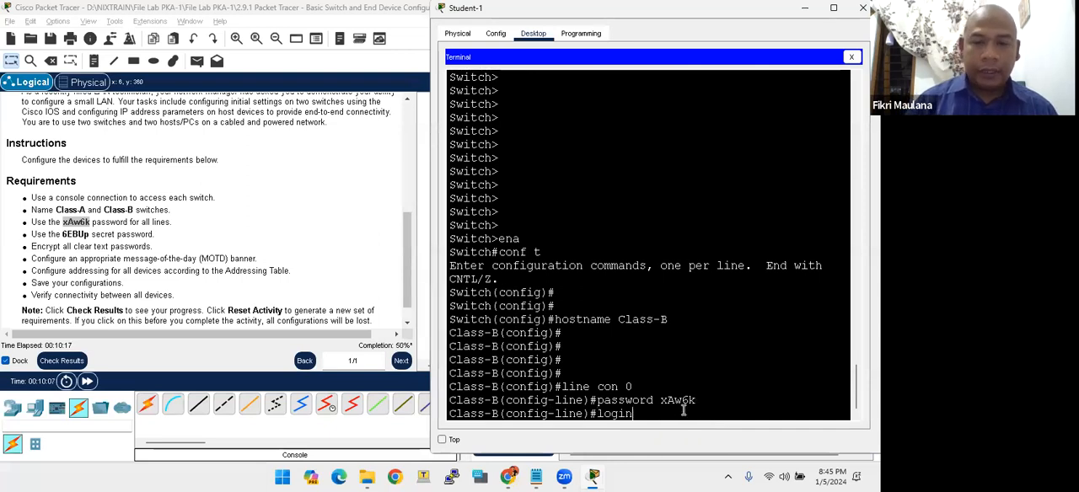
{"action": "key", "text": "Return"}
{"action": "key", "text": "Return"}
{"action": "key", "text": "Return"}
{"action": "type", "text": "exit"}
{"action": "key", "text": "Return"}
- Set the password on Class-B's vty lines 0 to 15 to the line password from the lab's Requirements list
{"action": "type", "text": "line v"}
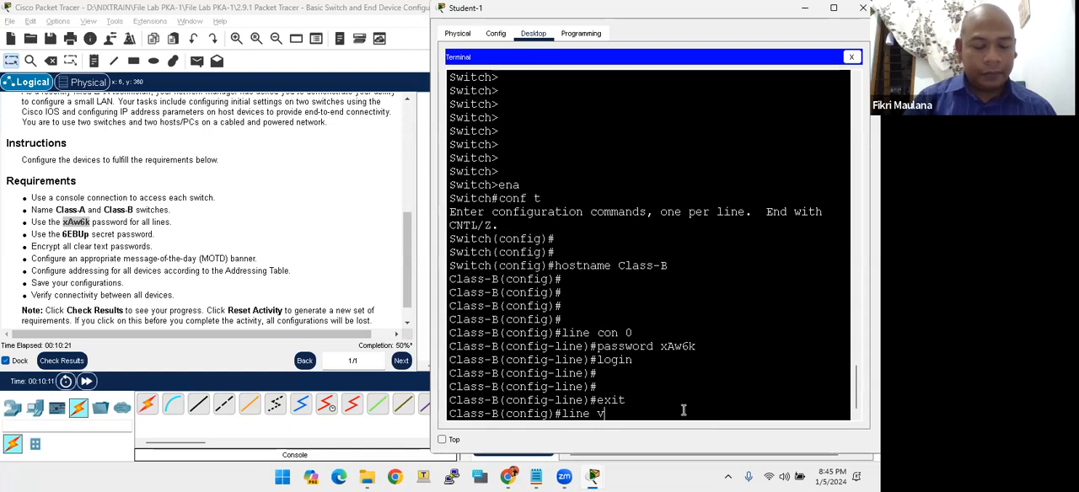
{"action": "type", "text": "ty 0 15"}
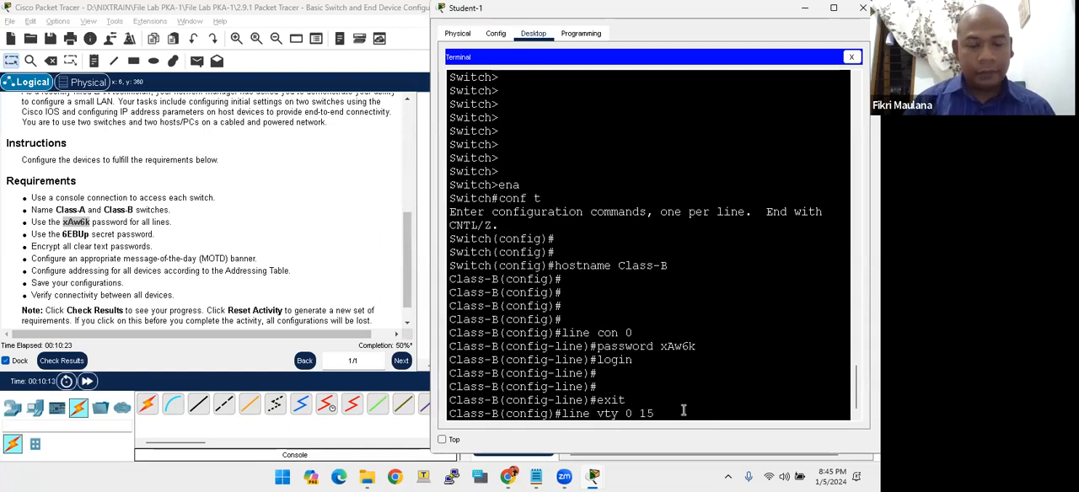
{"action": "key", "text": "Return"}
{"action": "type", "text": "passwor"}
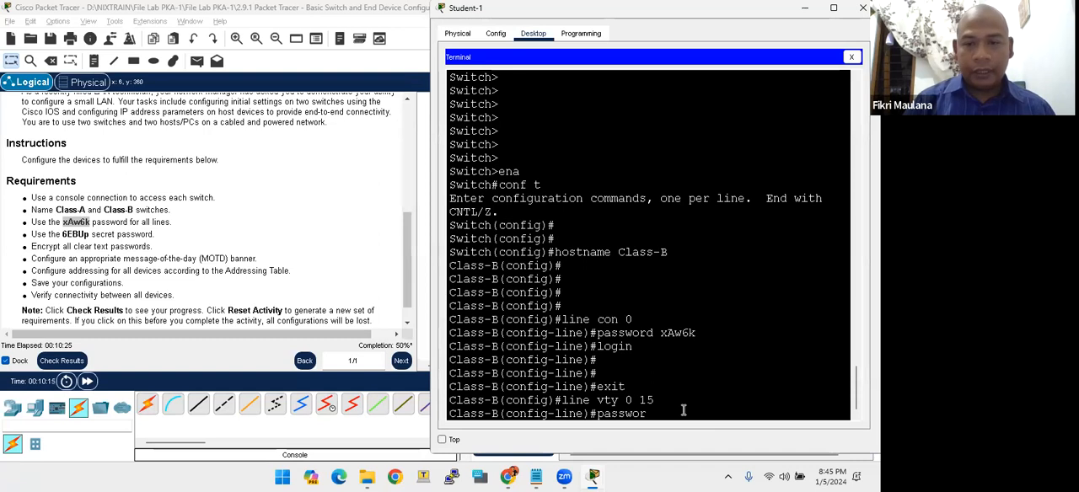
{"action": "type", "text": "d xAw6k"}
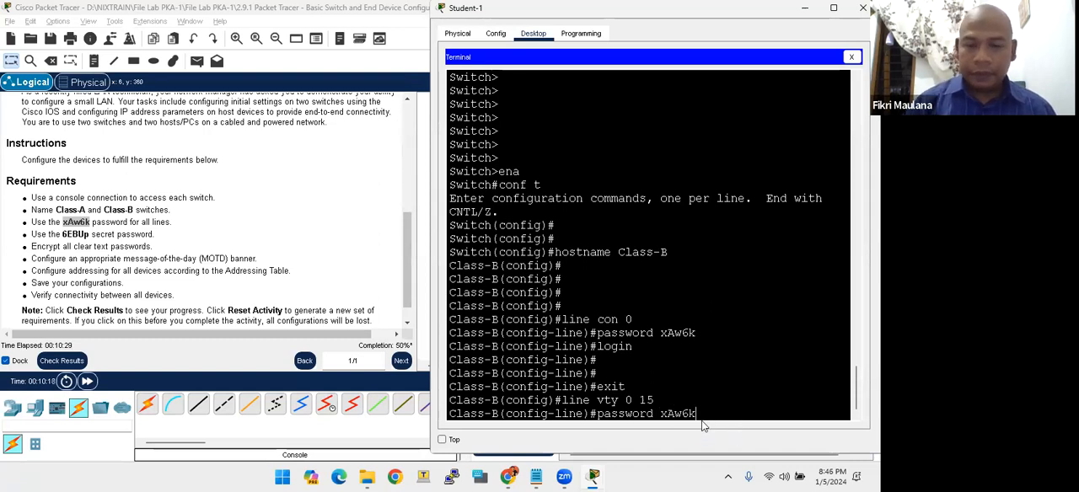
{"action": "key", "text": "Return"}
- Enable login on Class-B's vty lines and leave line configuration mode
{"action": "type", "text": "login"}
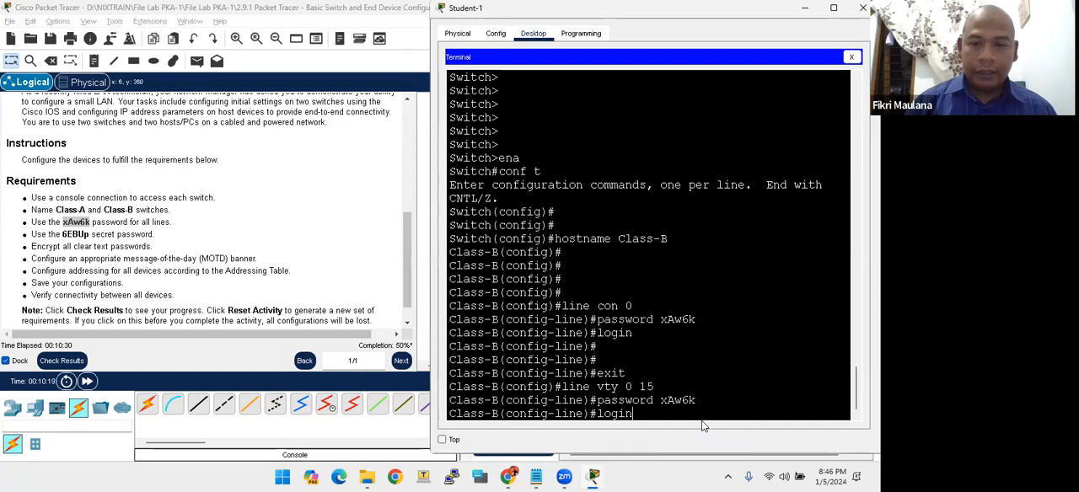
{"action": "key", "text": "Return"}
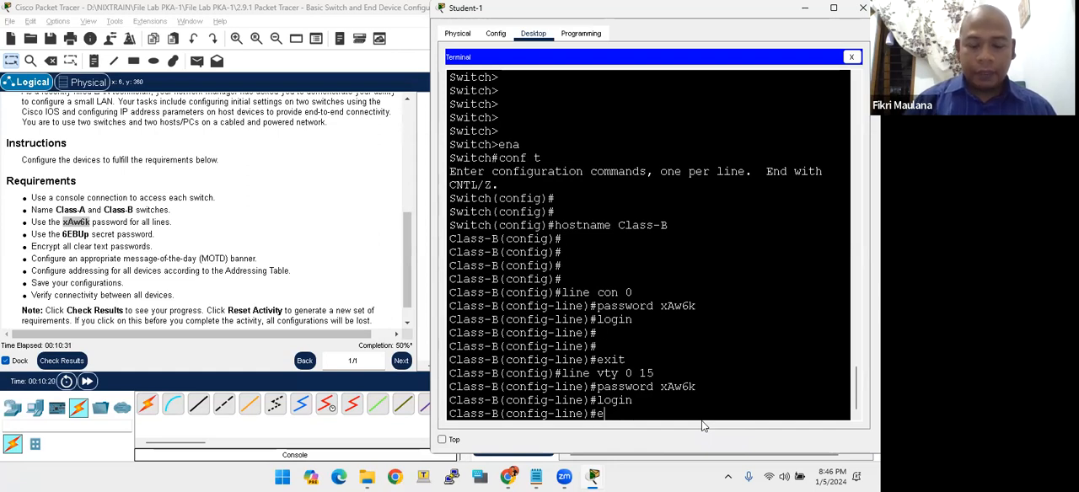
{"action": "type", "text": "exit"}
{"action": "key", "text": "Return"}
{"action": "key", "text": "Return"}
{"action": "key", "text": "Return"}
{"action": "key", "text": "Return"}
{"action": "key", "text": "Return"}
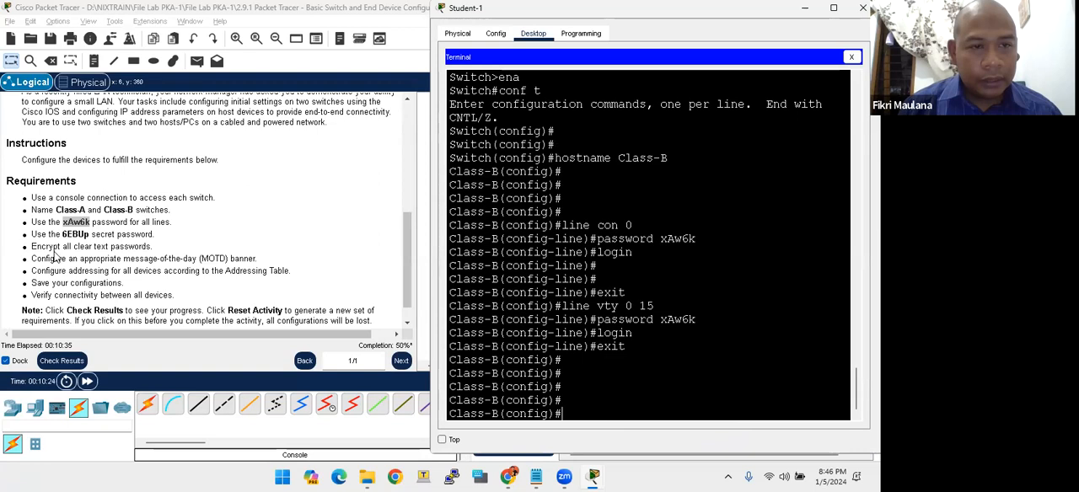
- Set Class-B's enable secret to the secret password copied from the lab's Requirements list
{"action": "left_click_drag", "start_coordinate": [63, 235], "coordinate": [91, 234]}
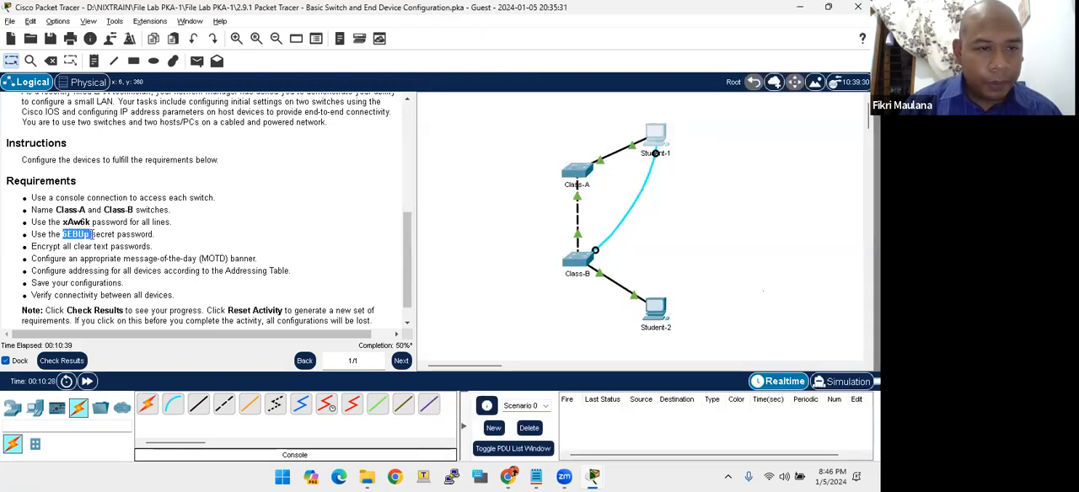
{"action": "key", "text": "alt+Tab"}
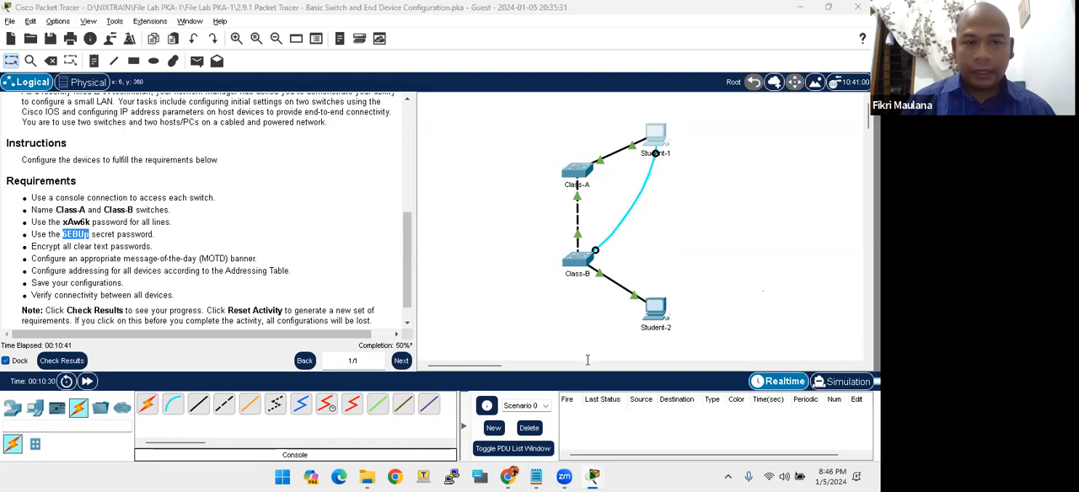
{"action": "key", "text": "Return"}
{"action": "key", "text": "Return"}
{"action": "type", "text": "enab"}
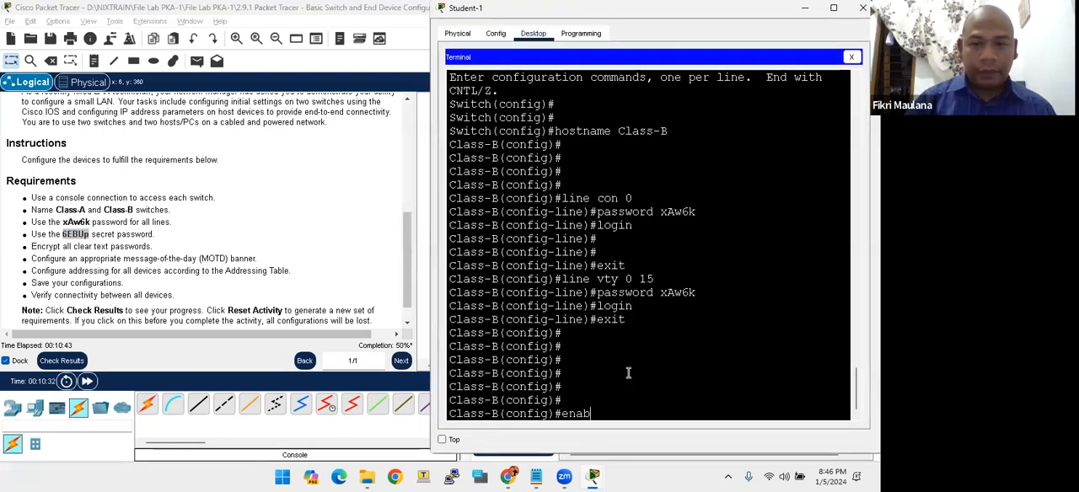
{"action": "type", "text": "le secret"}
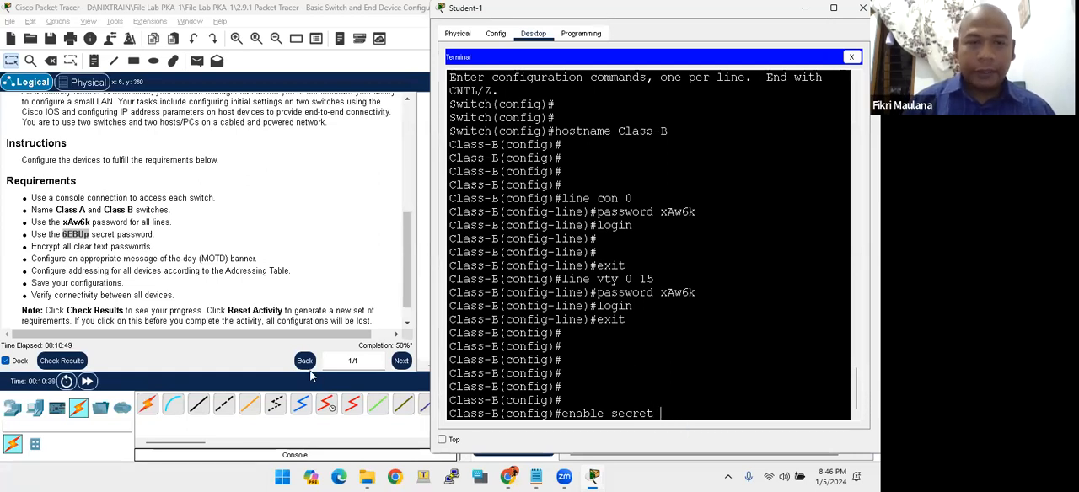
{"action": "right_click", "coordinate": [79, 235]}
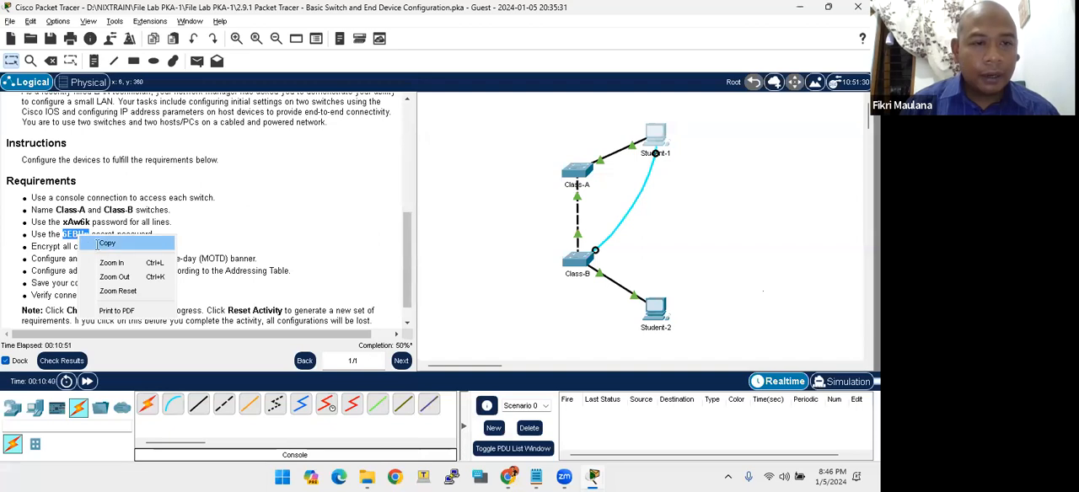
{"action": "left_click", "coordinate": [101, 244]}
{"action": "key", "text": "alt+Tab"}
{"action": "right_click", "coordinate": [670, 410]}
{"action": "left_click", "coordinate": [679, 430]}
{"action": "key", "text": "Return"}
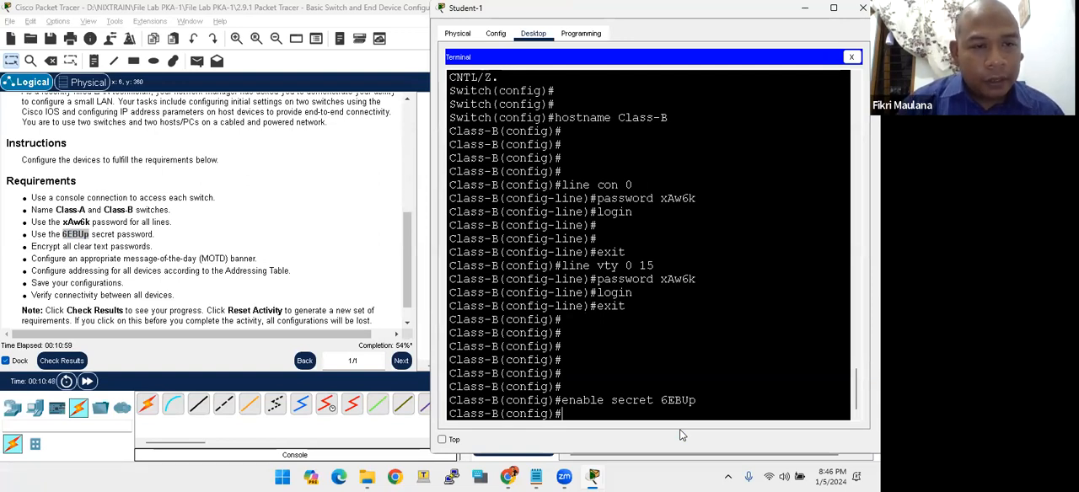
- Encrypt all clear text passwords on Class-B with the service password-encryption command
{"action": "key", "text": "Return"}
{"action": "key", "text": "Return"}
{"action": "type", "text": "service pass"}
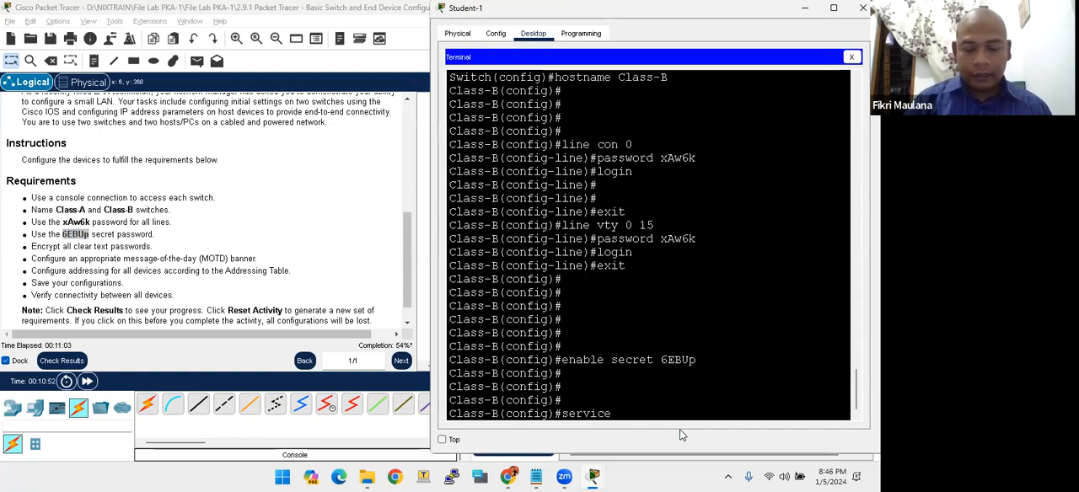
{"action": "key", "text": "Tab"}
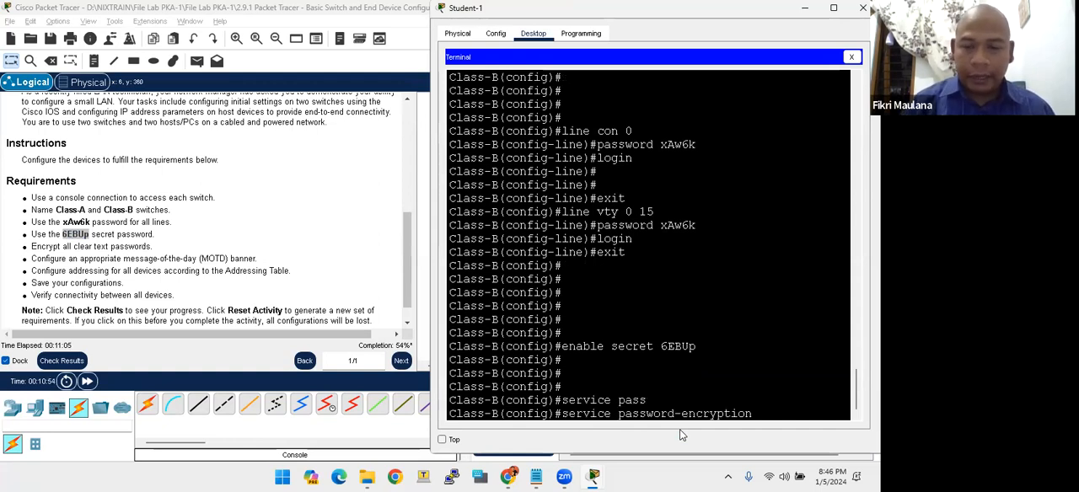
{"action": "key", "text": "Return"}
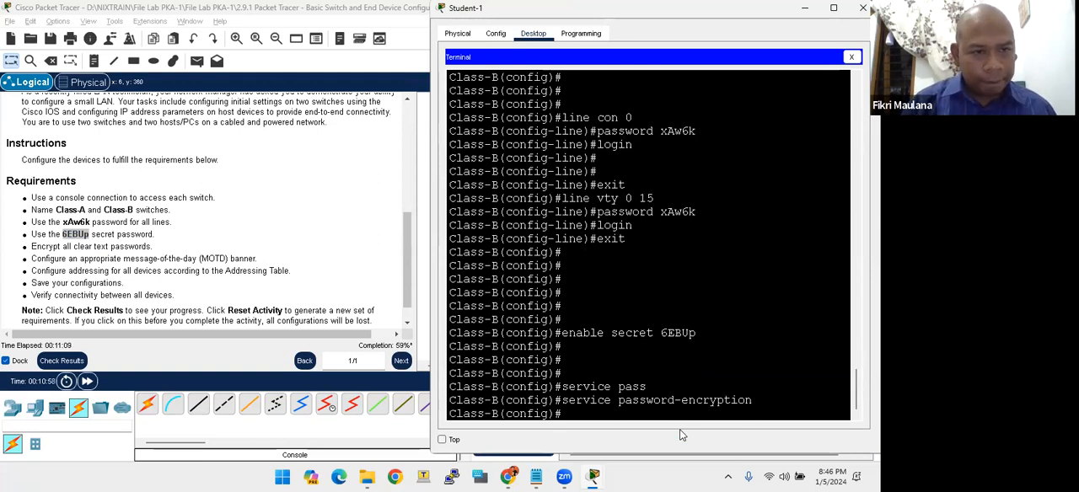
- Configure Class-B's MOTD banner as "JANGAN MASUK TANPA IZIN!!!!", using & as the delimiter
{"action": "key", "text": "Return"}
{"action": "key", "text": "Return"}
{"action": "type", "text": "banne"}
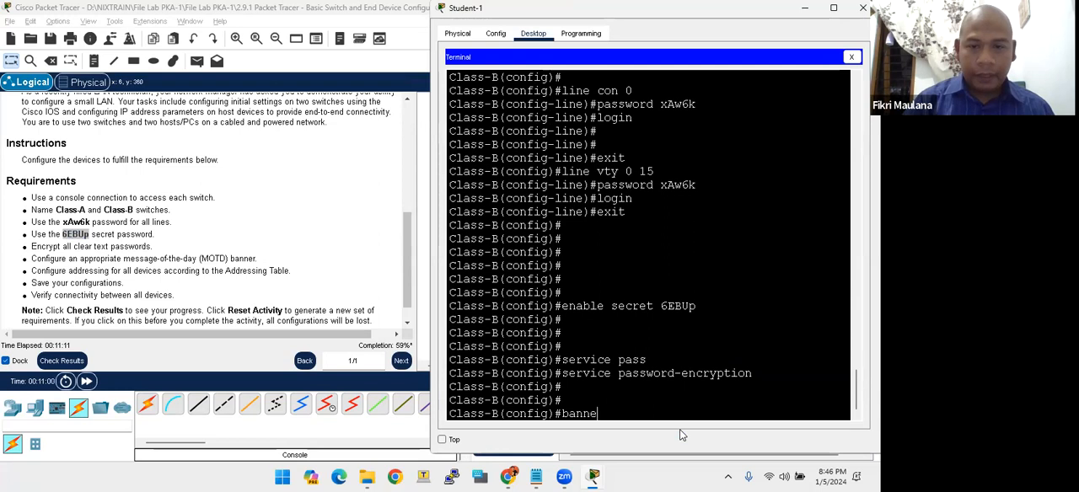
{"action": "type", "text": "r motd &&"}
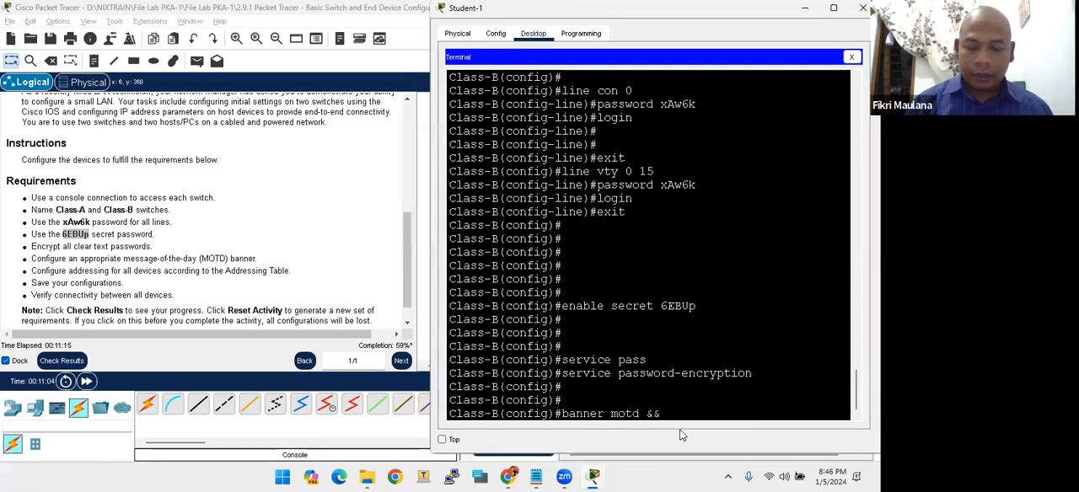
{"action": "type", "text": "JANGAN "}
{"action": "type", "text": "DIAKS"}
{"action": "key", "text": "BackSpace"}
{"action": "key", "text": "BackSpace"}
{"action": "key", "text": "BackSpace"}
{"action": "key", "text": "BackSpace"}
{"action": "key", "text": "BackSpace"}
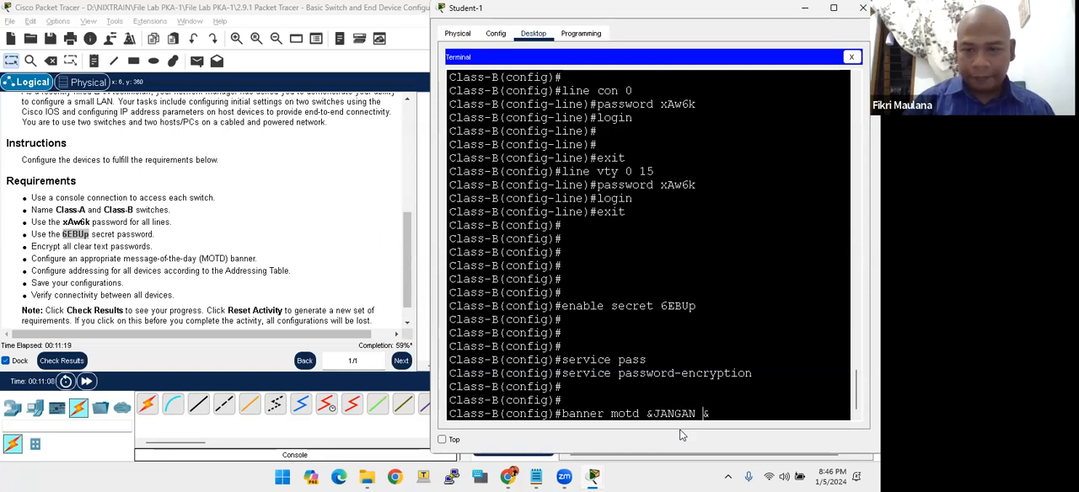
{"action": "type", "text": "MASUK"}
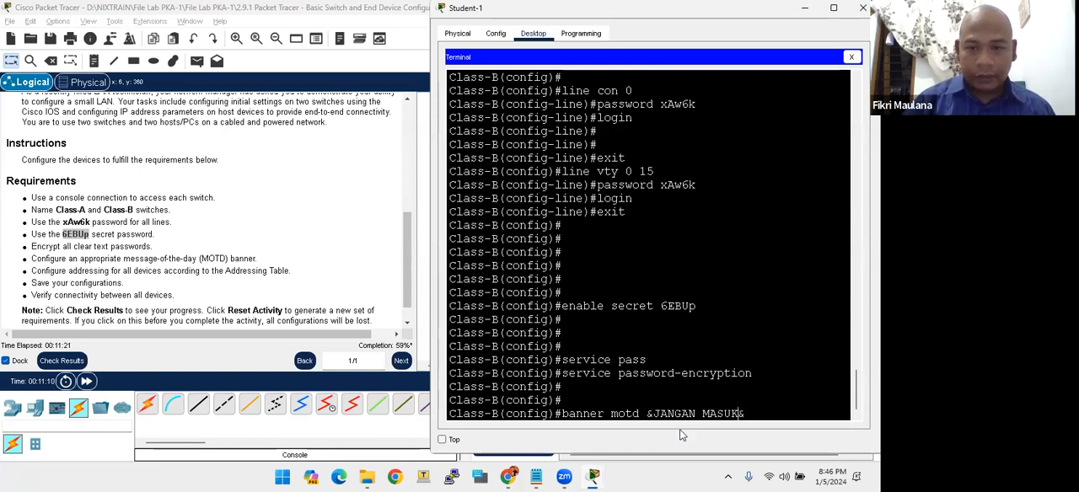
{"action": "type", "text": " TANPA I"}
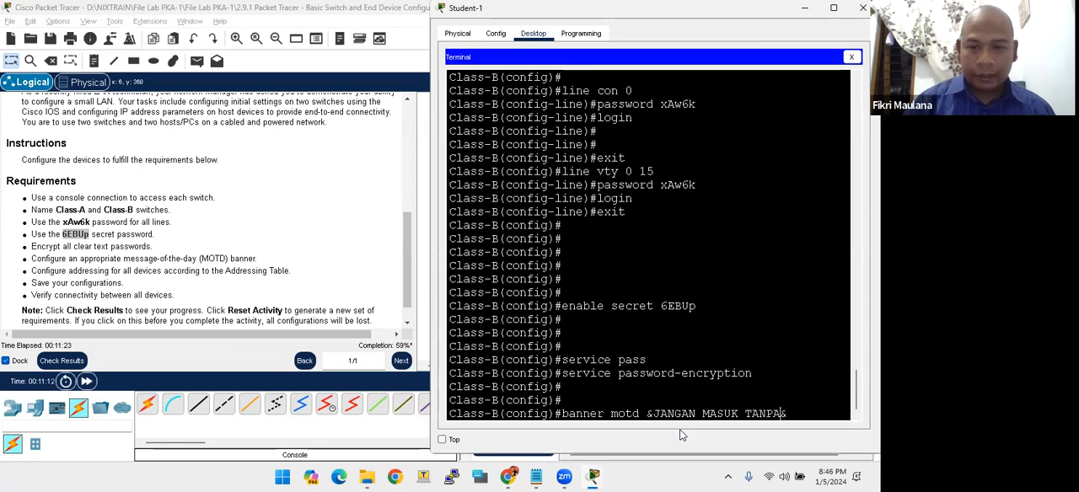
{"action": "type", "text": "ZIZ"}
{"action": "key", "text": "BackSpace"}
{"action": "type", "text": "N!!!!"}
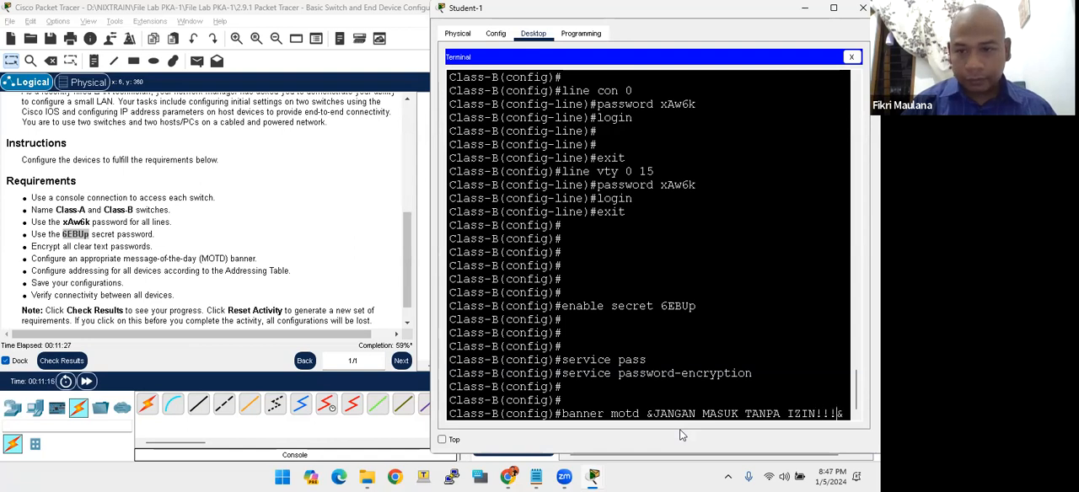
{"action": "key", "text": "Return"}
{"action": "key", "text": "Return"}
{"action": "key", "text": "Return"}
{"action": "key", "text": "Return"}
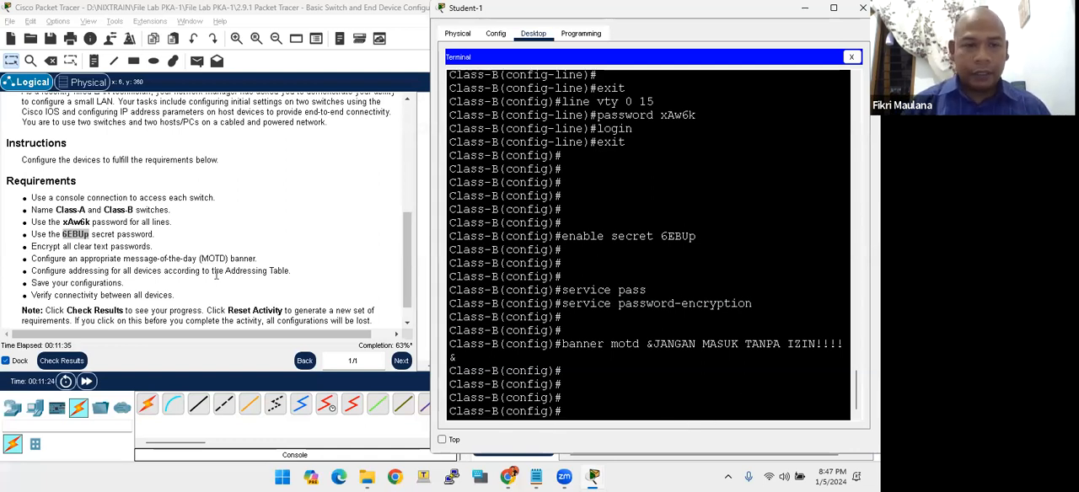
- Assign Class-B's VLAN 1 interface the IP address 128.107.20.15 with subnet mask 255.255.255.0 from the Addressing Table
{"action": "scroll", "coordinate": [217, 273], "scroll_direction": "up", "scroll_amount": 5}
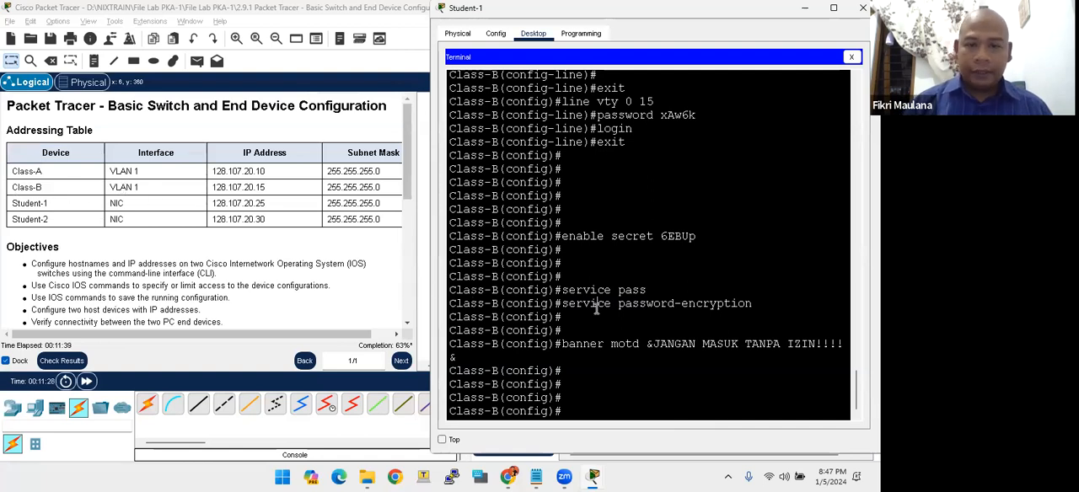
{"action": "key", "text": "Return"}
{"action": "key", "text": "Return"}
{"action": "key", "text": "Return"}
{"action": "type", "text": "int vlan 1"}
{"action": "key", "text": "Return"}
{"action": "type", "text": "ip add 128.1"}
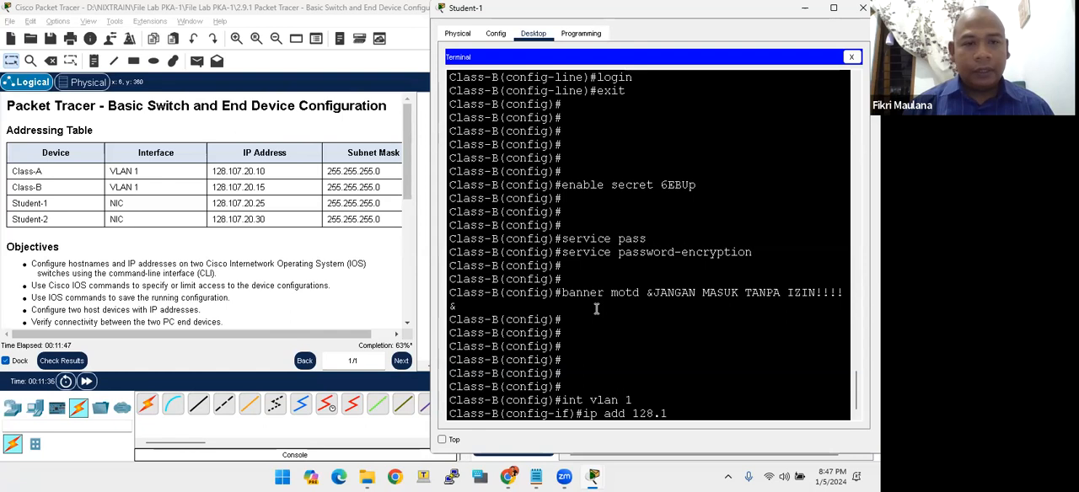
{"action": "type", "text": "07.20.2"}
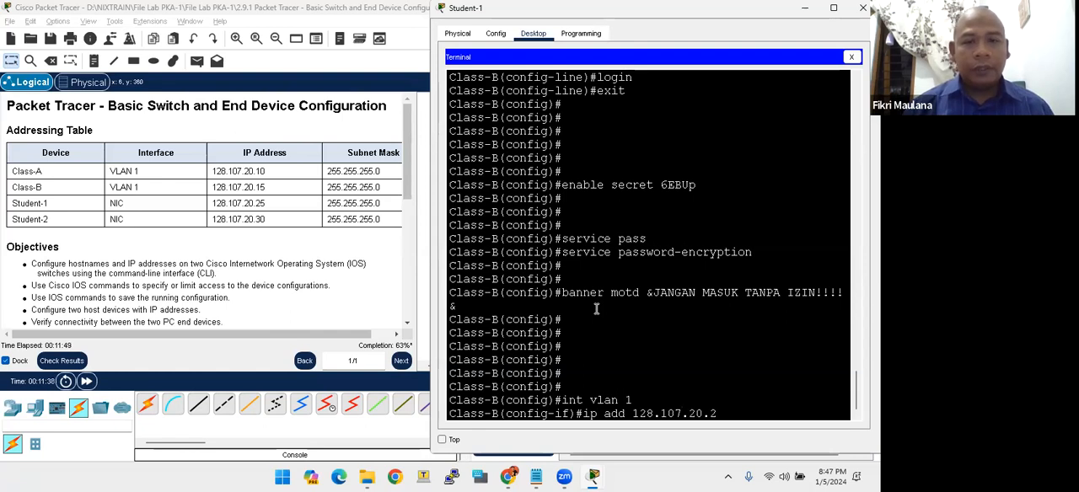
{"action": "key", "text": "BackSpace"}
{"action": "type", "text": "15 255.255.2"}
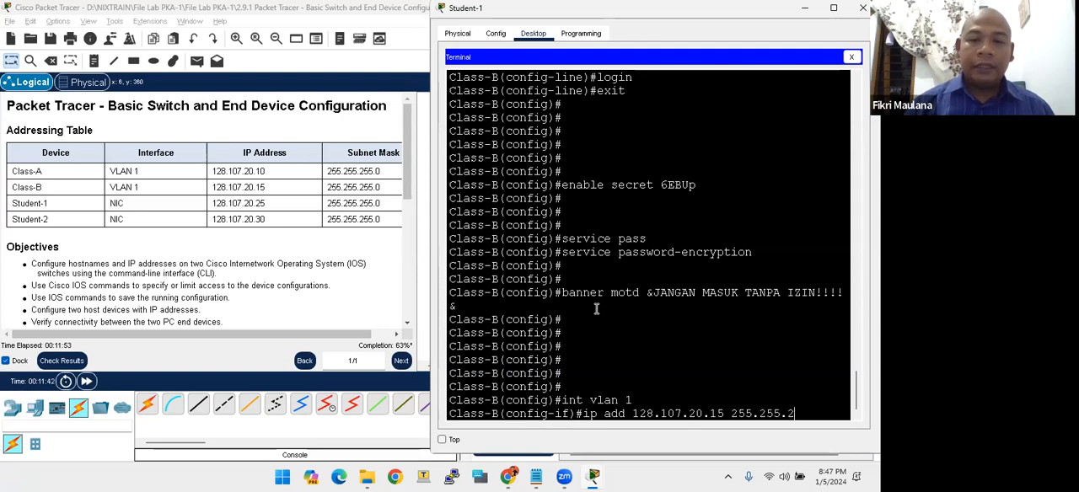
{"action": "type", "text": "55.0"}
{"action": "key", "text": "Return"}
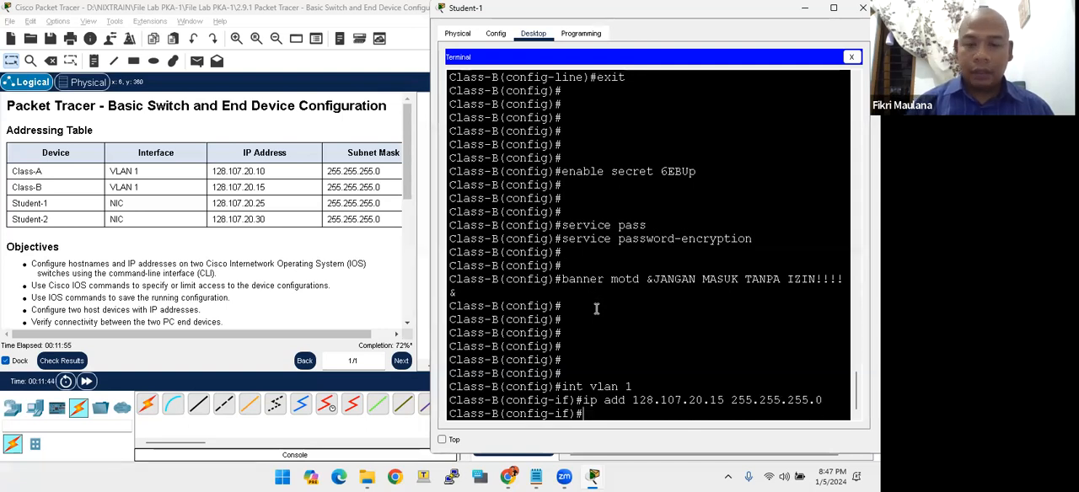
- Activate Class-B's VLAN 1 interface with the no shutdown command
{"action": "type", "text": "no shutdown"}
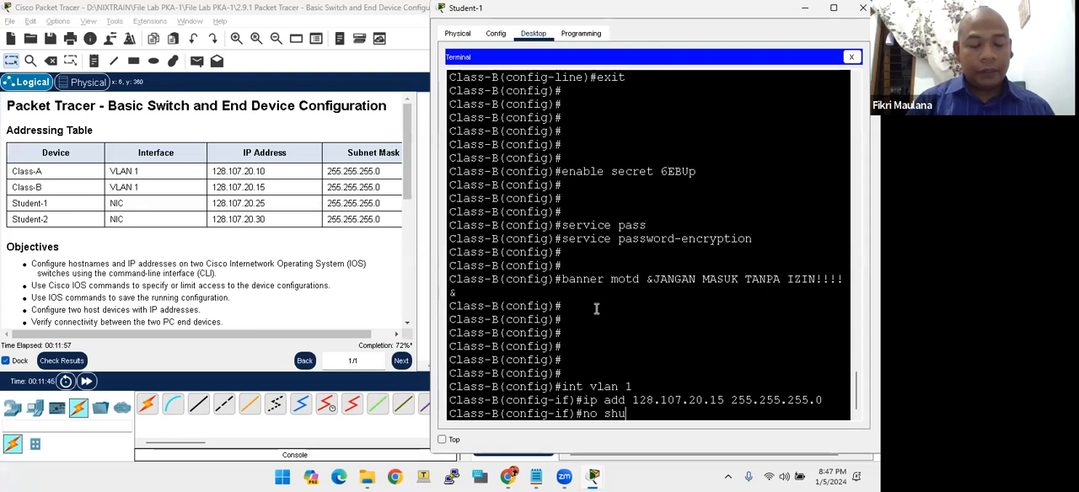
{"action": "key", "text": "Return"}
{"action": "key", "text": "Return"}
{"action": "key", "text": "Return"}
{"action": "key", "text": "Return"}
{"action": "key", "text": "Return"}
{"action": "key", "text": "Return"}
{"action": "key", "text": "Return"}
{"action": "key", "text": "Return"}
{"action": "key", "text": "Return"}
{"action": "key", "text": "Return"}
{"action": "key", "text": "Return"}
{"action": "key", "text": "Return"}
{"action": "key", "text": "Return"}
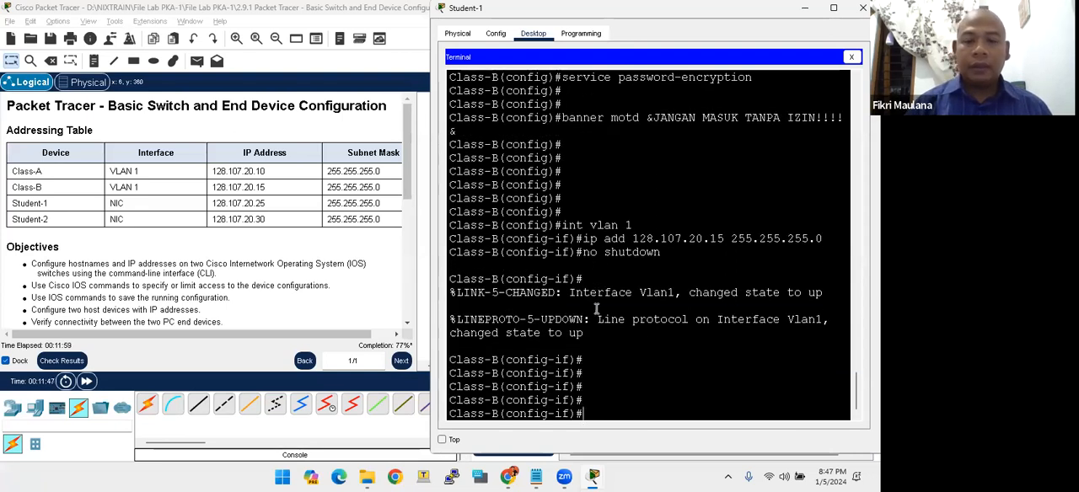
{"action": "key", "text": "Return"}
{"action": "key", "text": "Return"}
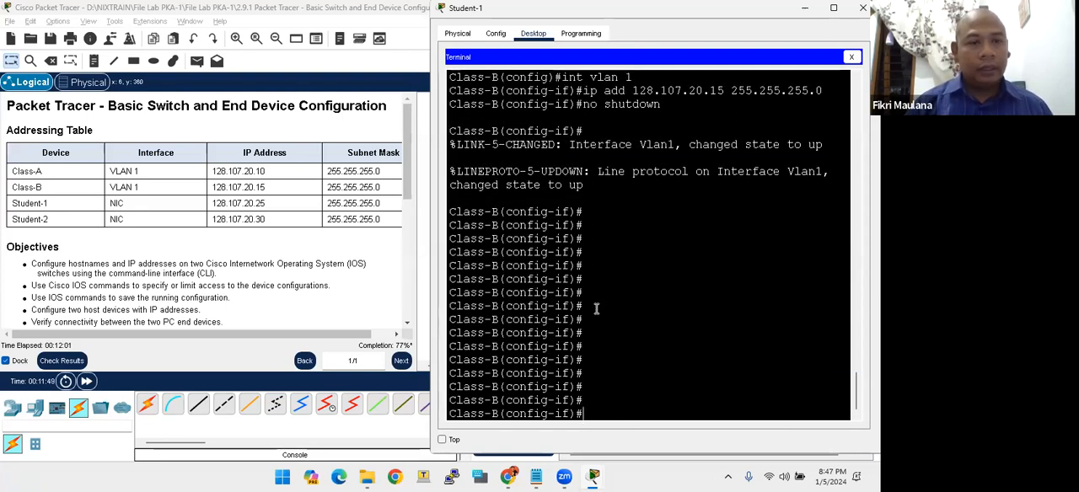
- End configuration mode on Class-B and return to privileged EXEC mode
{"action": "scroll", "coordinate": [126, 245], "scroll_direction": "down", "scroll_amount": 5}
{"action": "scroll", "coordinate": [126, 245], "scroll_direction": "down", "scroll_amount": 1}
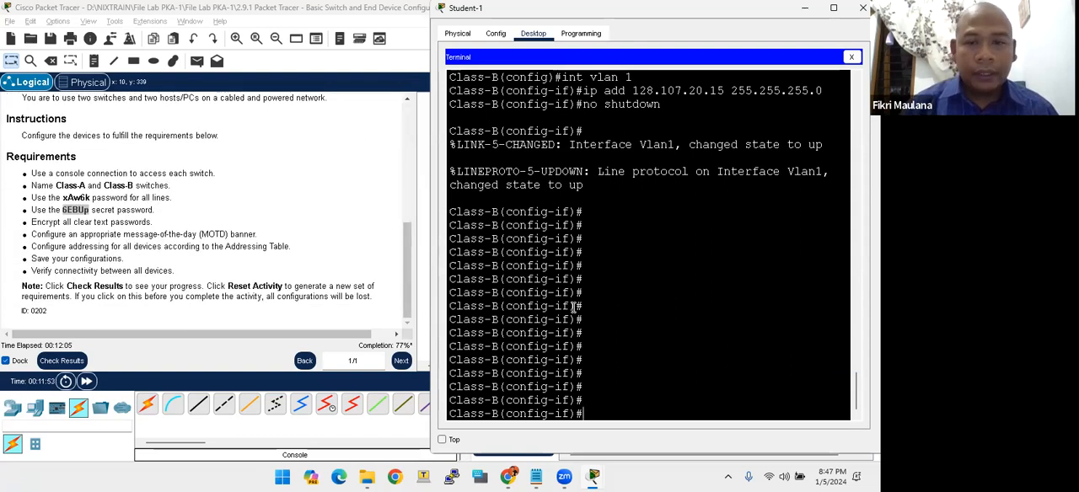
{"action": "type", "text": "end"}
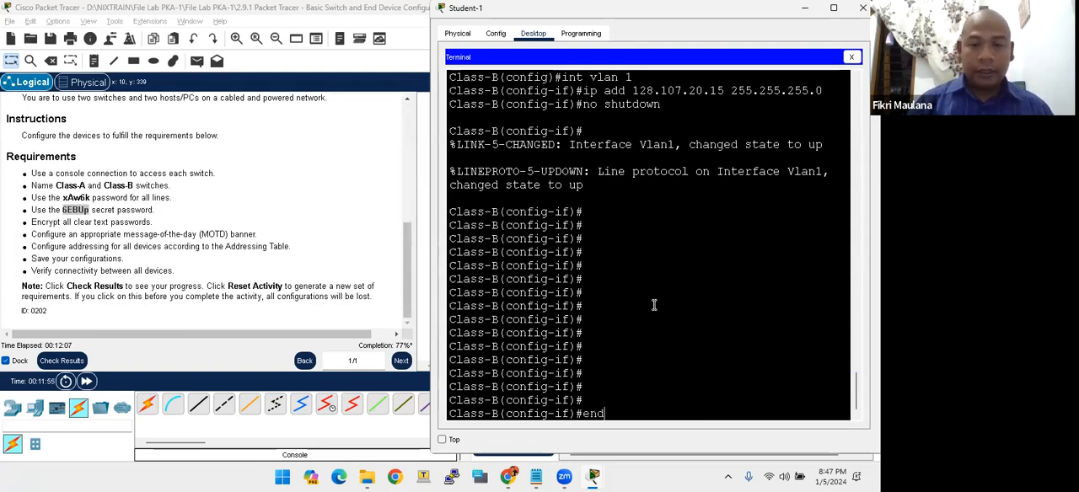
{"action": "key", "text": "Return"}
{"action": "key", "text": "Return"}
{"action": "key", "text": "Return"}
{"action": "key", "text": "Return"}
- Save Class-B's running-config to startup-config, accepting the default destination filename
{"action": "type", "text": "copy run"}
{"action": "key", "text": "Tab"}
{"action": "type", "text": "sta"}
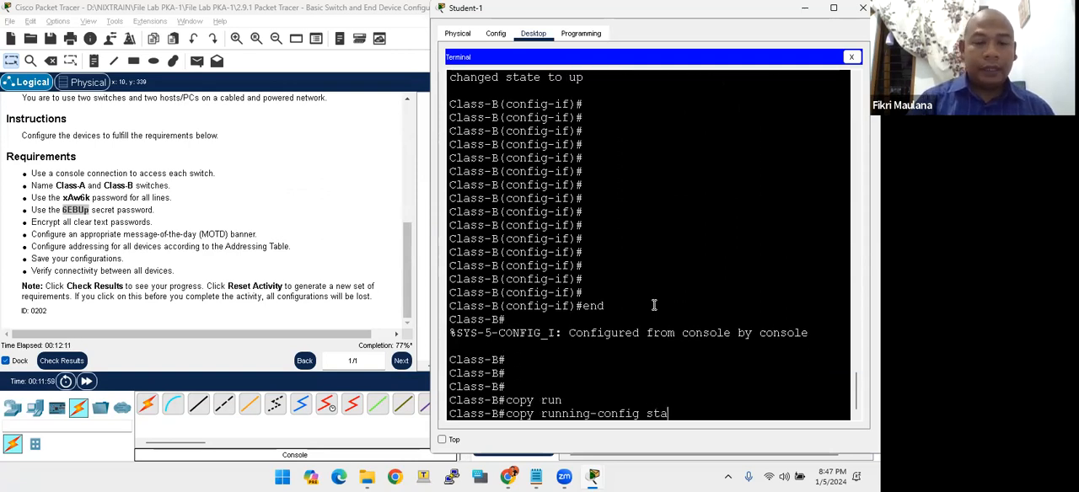
{"action": "key", "text": "Tab"}
{"action": "key", "text": "Return"}
{"action": "key", "text": "Return"}
{"action": "key", "text": "Return"}
{"action": "key", "text": "Return"}
{"action": "key", "text": "Return"}
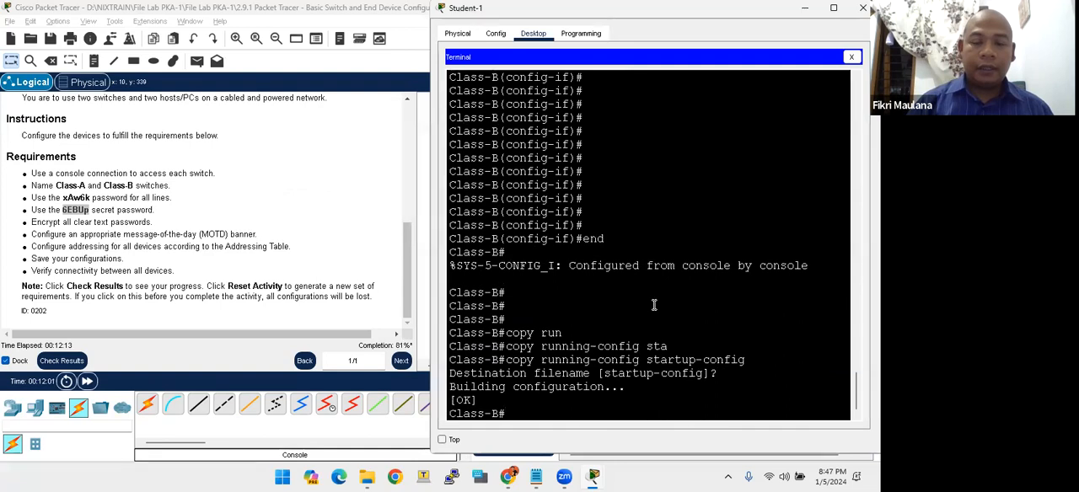
- Display Class-B's running configuration with show running-config and check its hostname and encrypted enable secret
{"action": "type", "text": "show run"}
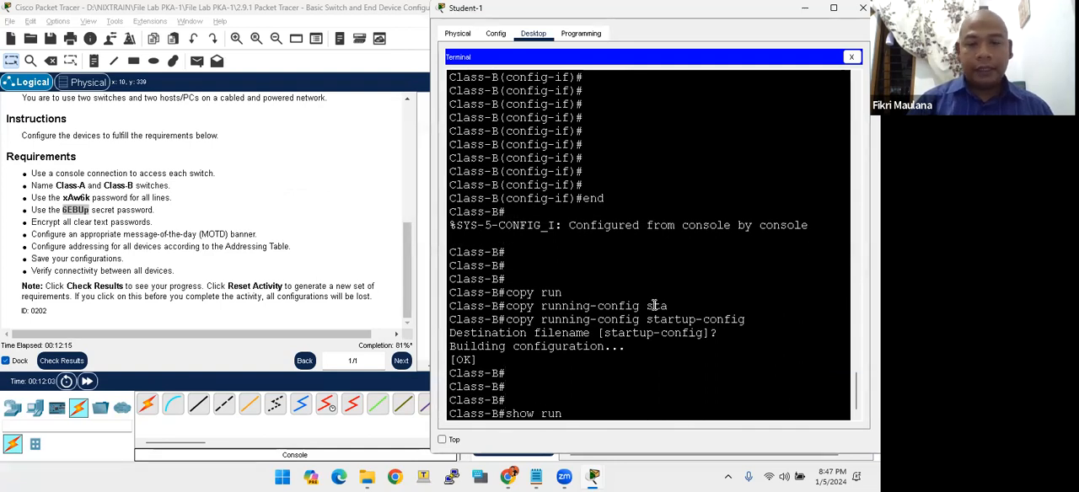
{"action": "key", "text": "Tab"}
{"action": "key", "text": "Return"}
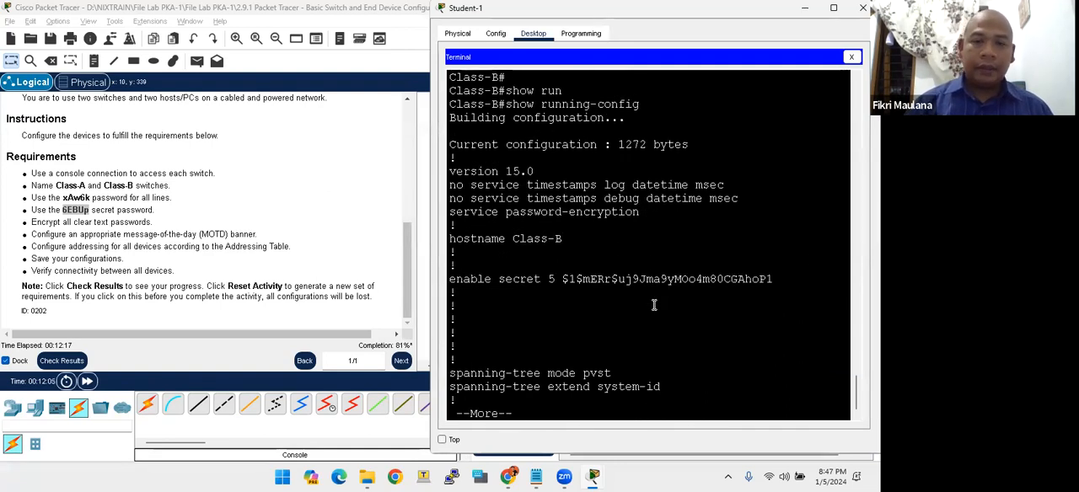
{"action": "left_click_drag", "start_coordinate": [534, 239], "coordinate": [565, 240]}
{"action": "left_click", "coordinate": [561, 281]}
{"action": "left_click_drag", "start_coordinate": [563, 279], "coordinate": [626, 281]}
{"action": "key", "text": "space"}
{"action": "key", "text": "space"}
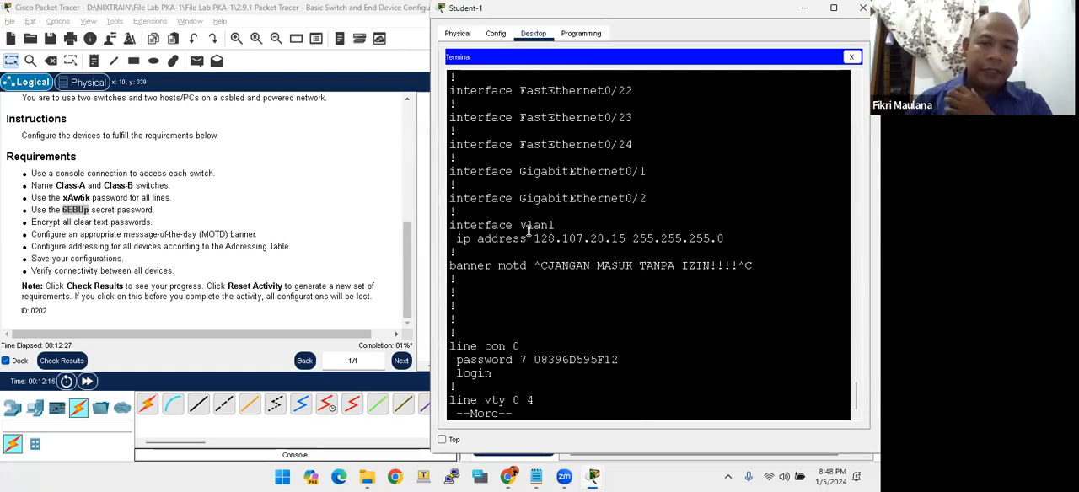
- Review the VLAN 1 addressing, MOTD banner, and console and vty line passwords in Class-B's running configuration
{"action": "left_click_drag", "start_coordinate": [541, 241], "coordinate": [723, 240]}
{"action": "left_click", "coordinate": [716, 253]}
{"action": "left_click_drag", "start_coordinate": [547, 265], "coordinate": [746, 265]}
{"action": "left_click_drag", "start_coordinate": [531, 357], "coordinate": [618, 357]}
{"action": "key", "text": "space"}
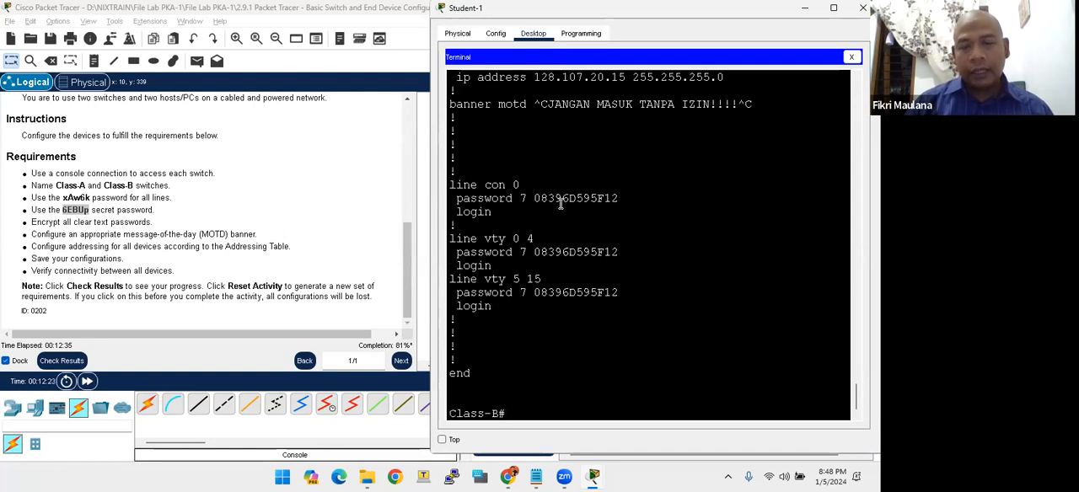
{"action": "left_click_drag", "start_coordinate": [494, 240], "coordinate": [522, 243]}
{"action": "left_click_drag", "start_coordinate": [523, 277], "coordinate": [569, 295]}
{"action": "left_click", "coordinate": [566, 297]}
{"action": "left_click", "coordinate": [533, 330]}
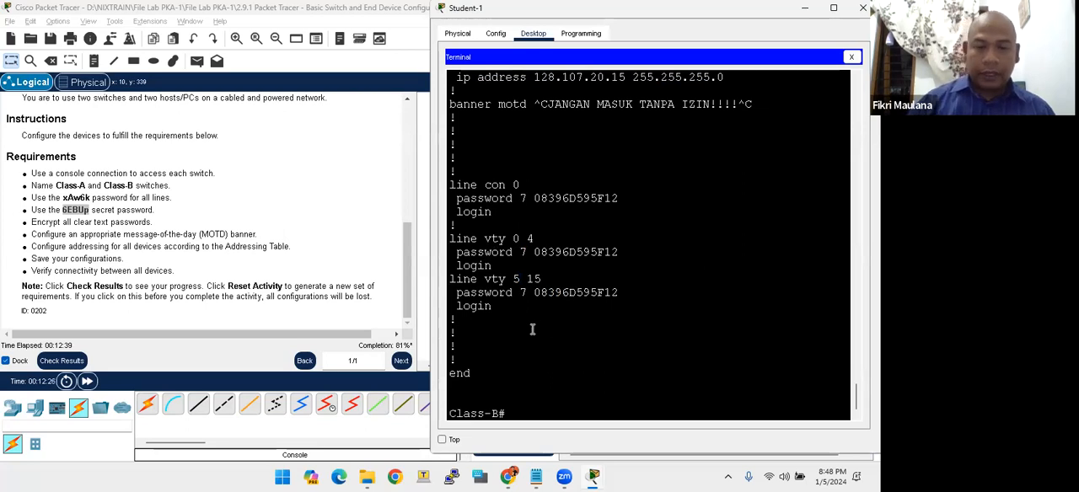
- Run show ip int br on Class-B and check the VLAN 1 interface's IP address and status
{"action": "key", "text": "Return"}
{"action": "key", "text": "Return"}
{"action": "type", "text": "show ip int br"}
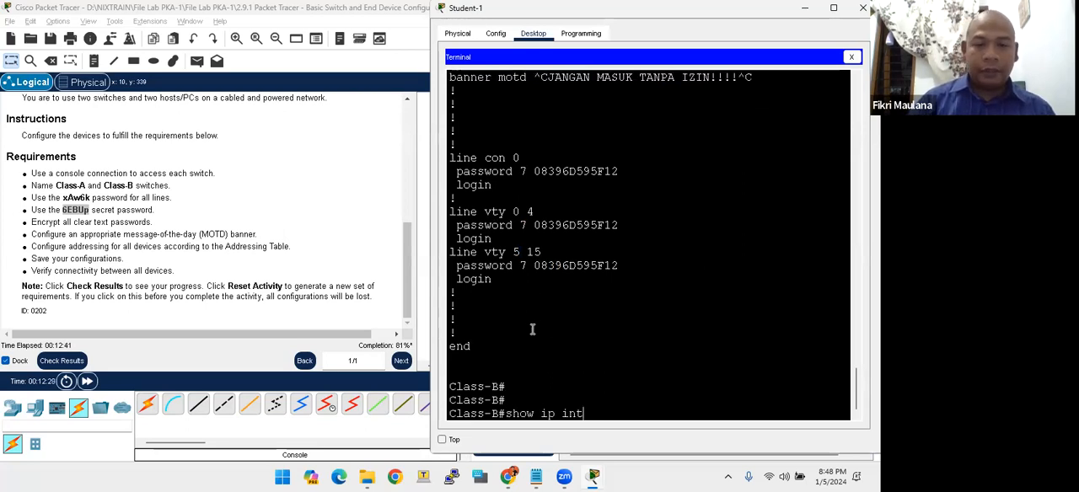
{"action": "key", "text": "Return"}
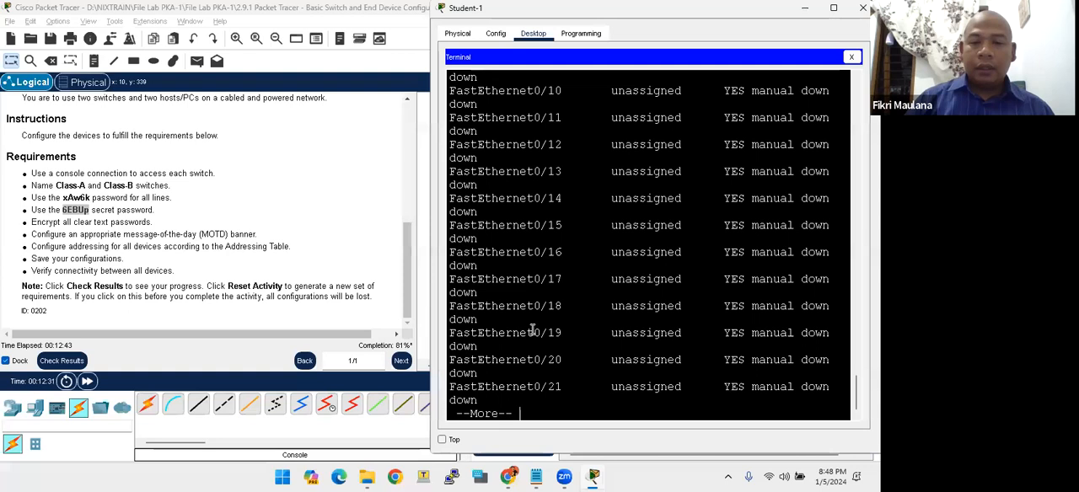
{"action": "key", "text": "space"}
{"action": "left_click_drag", "start_coordinate": [611, 386], "coordinate": [669, 387]}
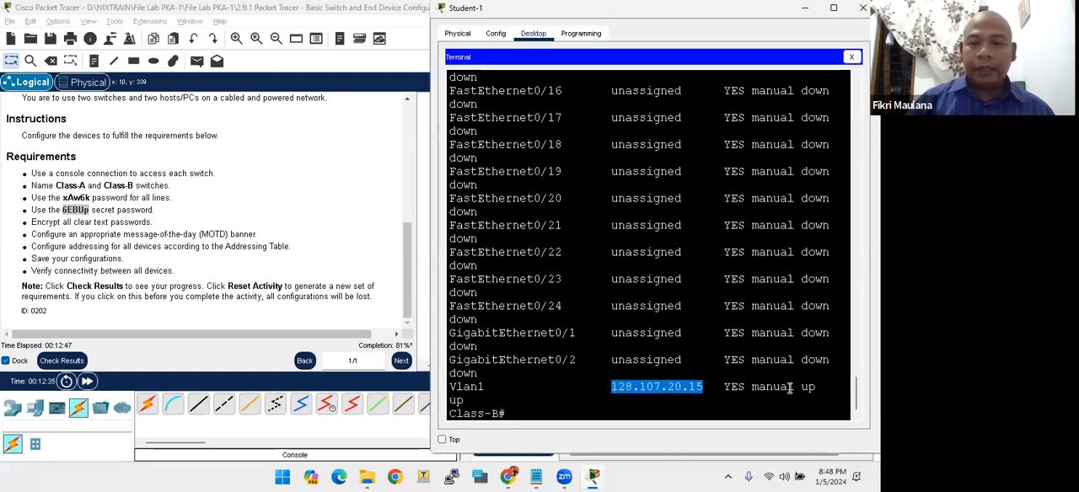
{"action": "left_click_drag", "start_coordinate": [793, 387], "coordinate": [816, 387]}
{"action": "left_click", "coordinate": [539, 403]}
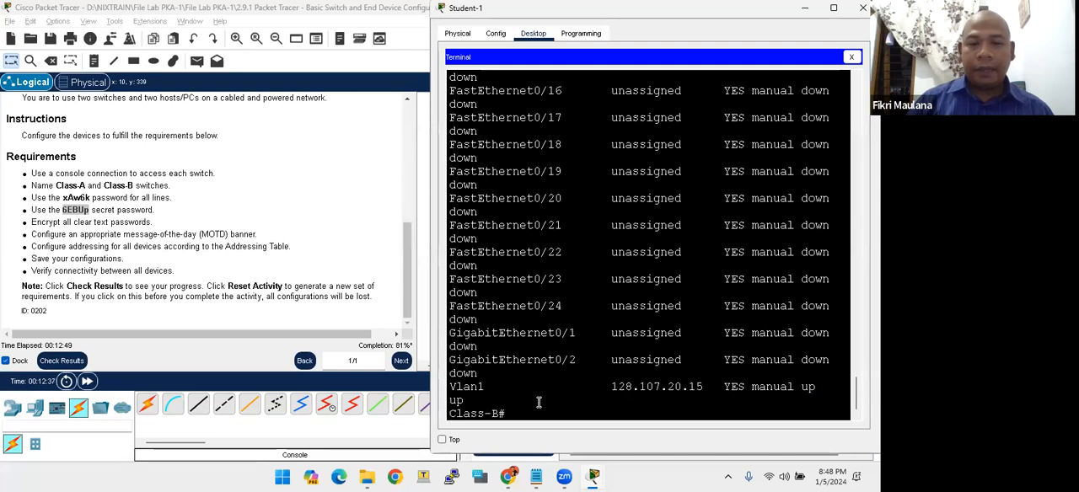
{"action": "key", "text": "Return"}
{"action": "key", "text": "Return"}
{"action": "key", "text": "Return"}
{"action": "key", "text": "Return"}
{"action": "key", "text": "Return"}
{"action": "key", "text": "Return"}
{"action": "key", "text": "Return"}
{"action": "key", "text": "Return"}
{"action": "key", "text": "Return"}
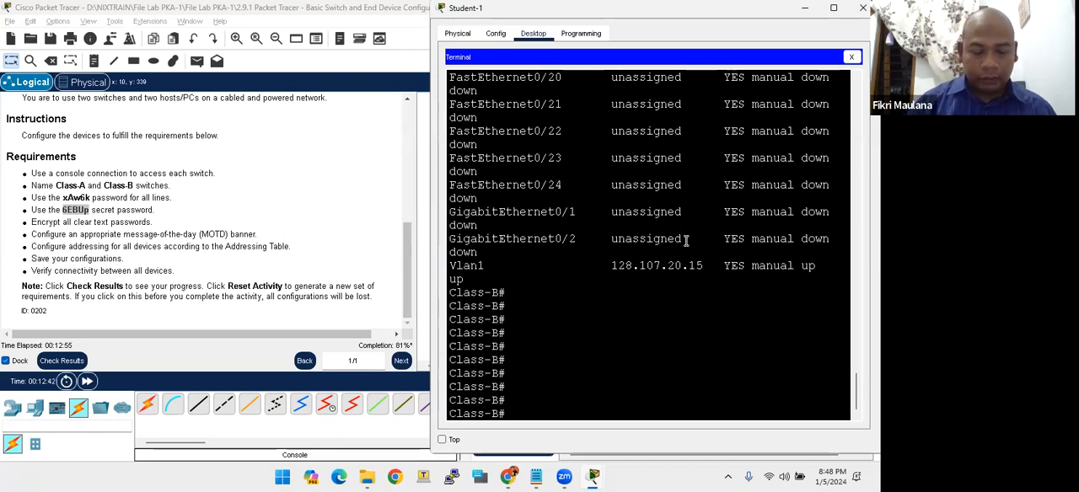
{"action": "key", "text": "Return"}
{"action": "key", "text": "Return"}
{"action": "key", "text": "Return"}
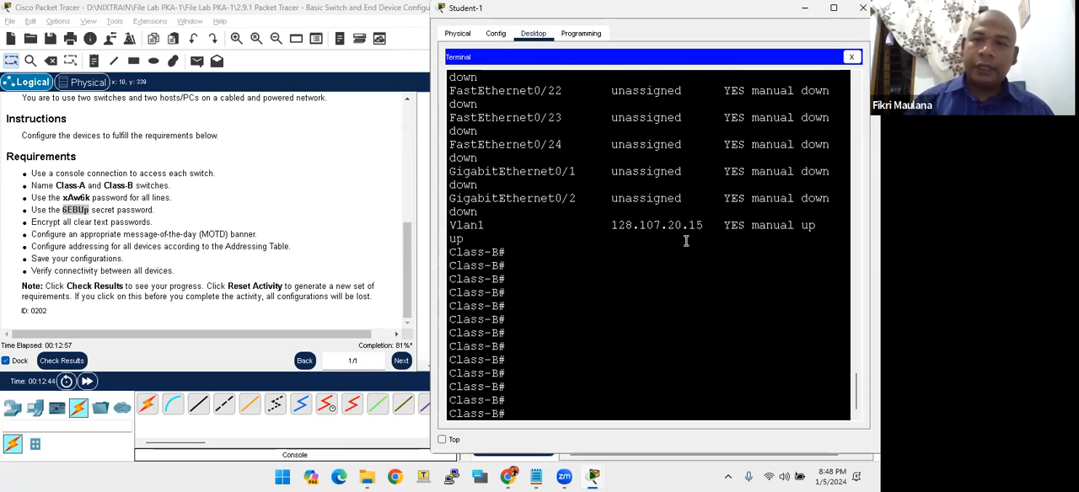
- Close the Class-B console session and open Student-1's IP configuration beside the Addressing Table
{"action": "left_click", "coordinate": [863, 8]}
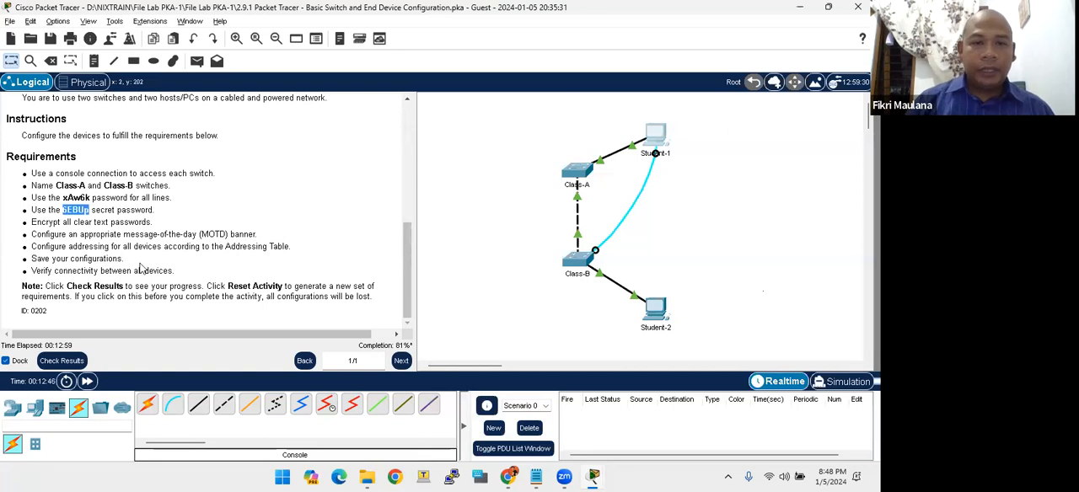
{"action": "scroll", "coordinate": [169, 193], "scroll_direction": "up", "scroll_amount": 10}
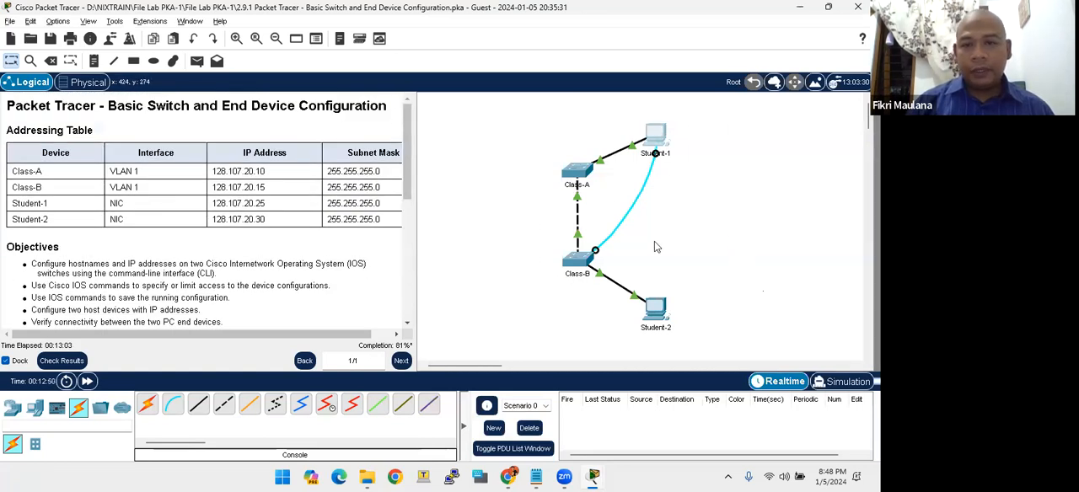
{"action": "left_click", "coordinate": [647, 141]}
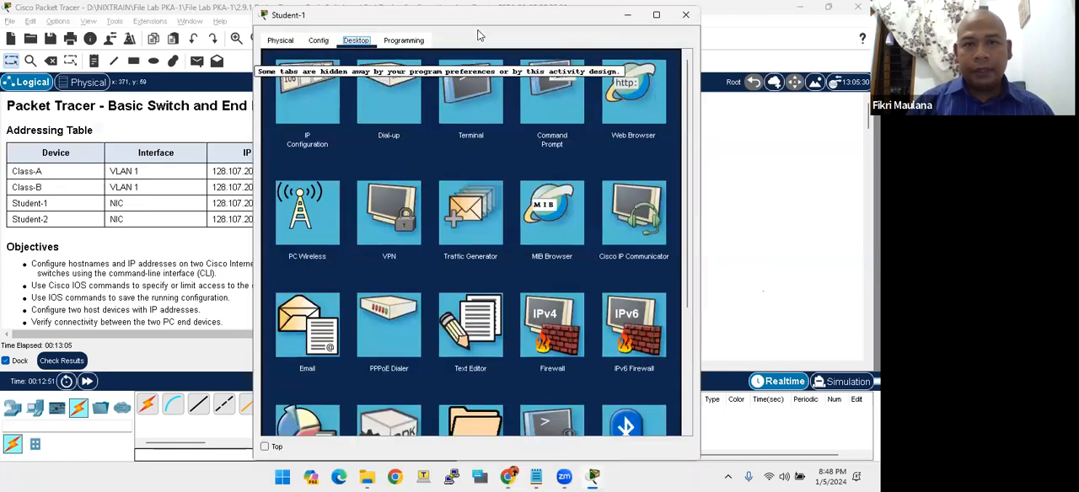
{"action": "left_click_drag", "start_coordinate": [473, 19], "coordinate": [653, 18]}
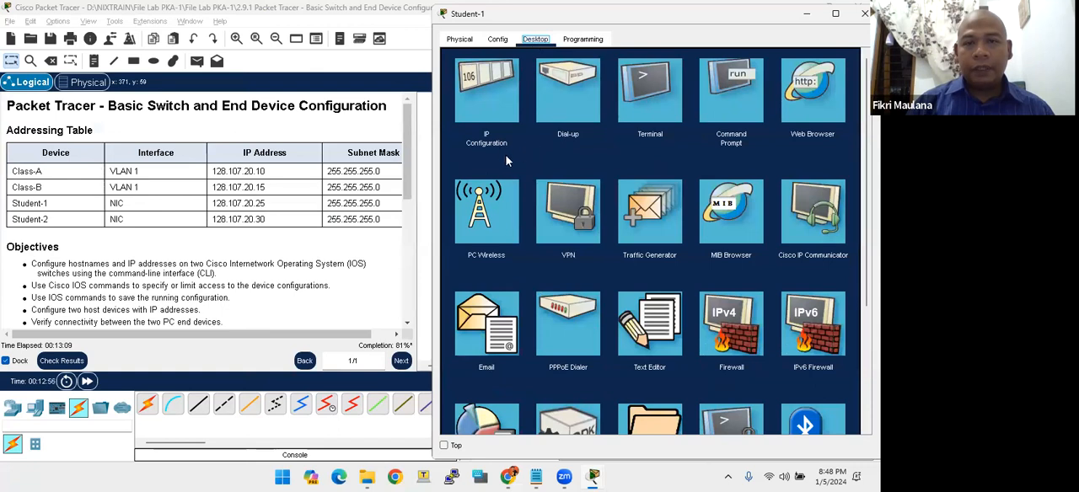
{"action": "left_click", "coordinate": [486, 113]}
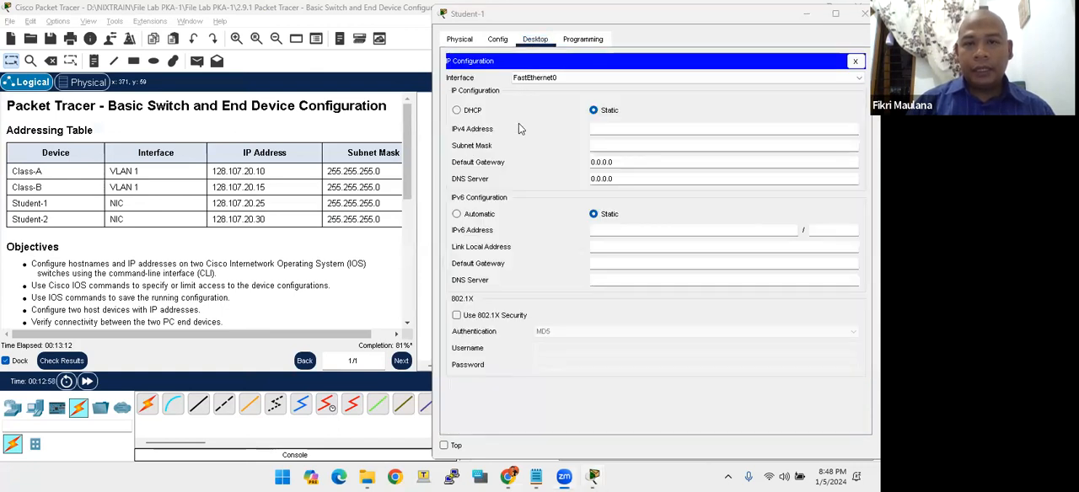
- Assign Student-1 the static IPv4 address 128.107.20.25 with subnet mask 255.255.255.0 and close its IP configuration
{"action": "left_click", "coordinate": [598, 132]}
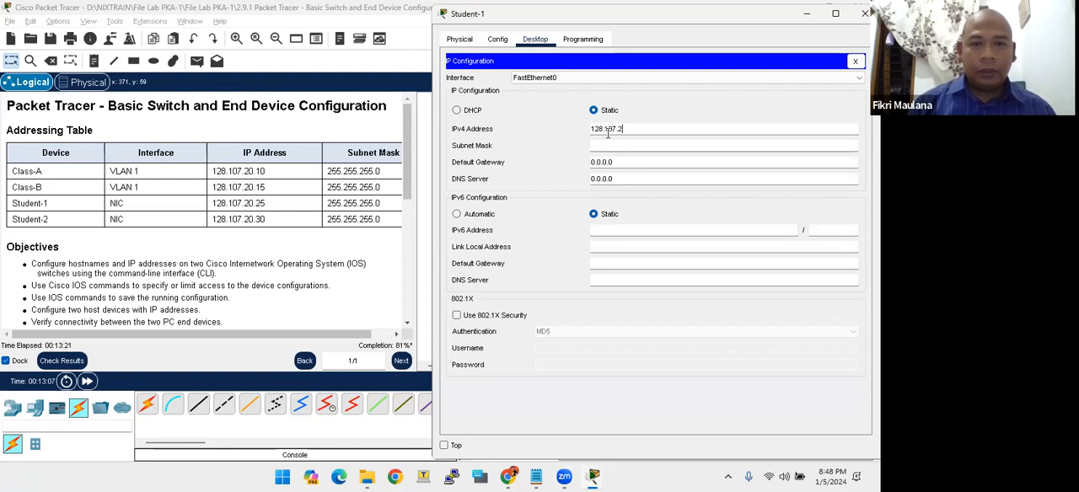
{"action": "type", "text": "128.107.20.2"}
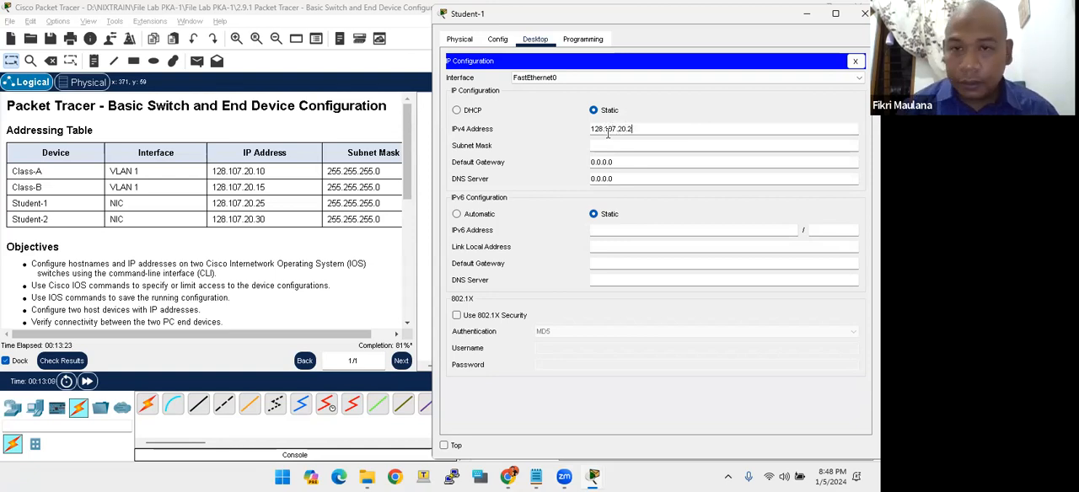
{"action": "type", "text": "5"}
{"action": "key", "text": "Tab"}
{"action": "type", "text": "255.255"}
{"action": "key", "text": "Tab"}
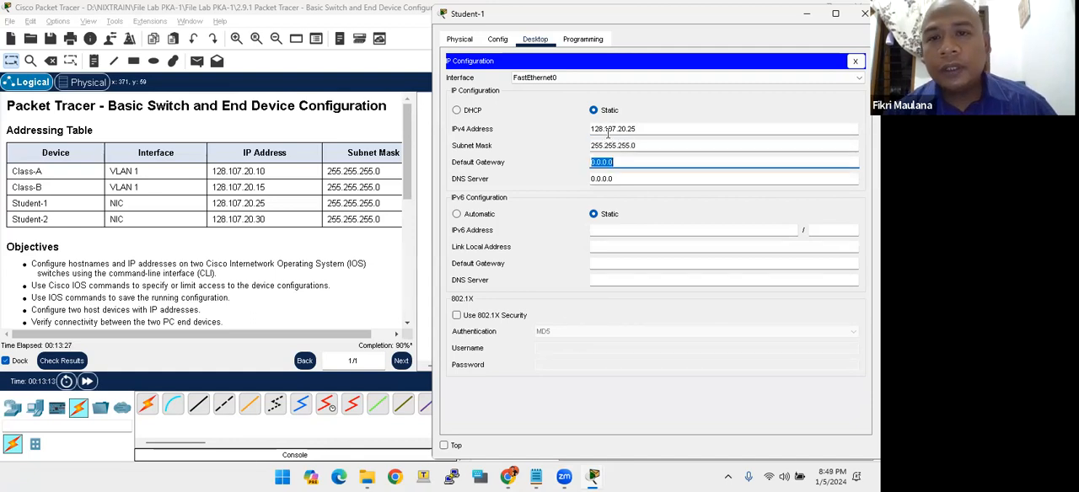
{"action": "key", "text": "Tab"}
{"action": "key", "text": "Tab"}
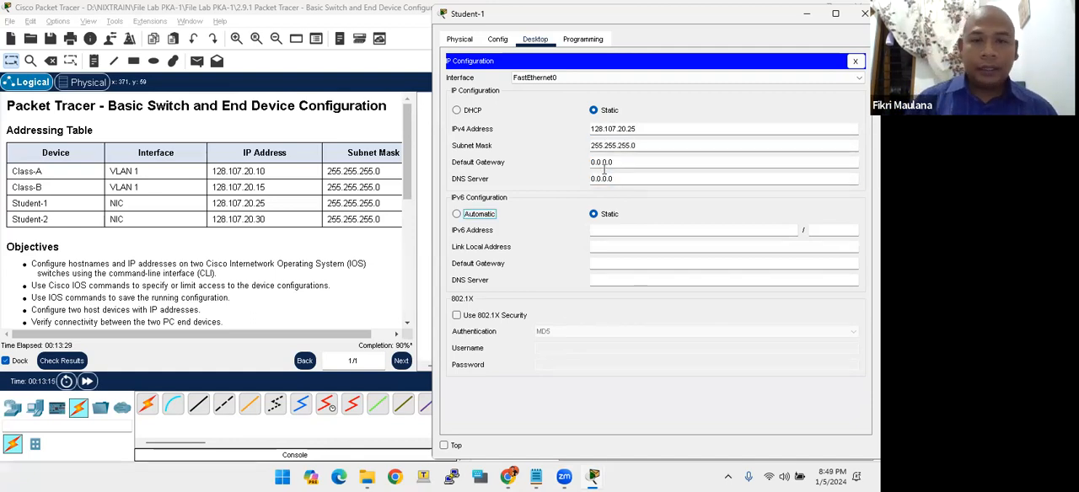
{"action": "left_click", "coordinate": [608, 178]}
{"action": "left_click", "coordinate": [607, 162]}
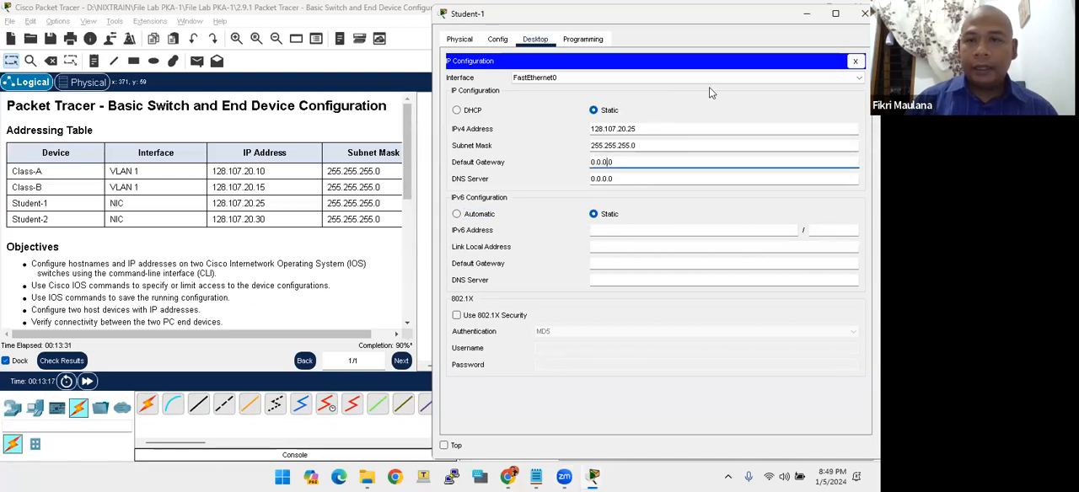
{"action": "left_click", "coordinate": [690, 70]}
{"action": "left_click", "coordinate": [689, 74]}
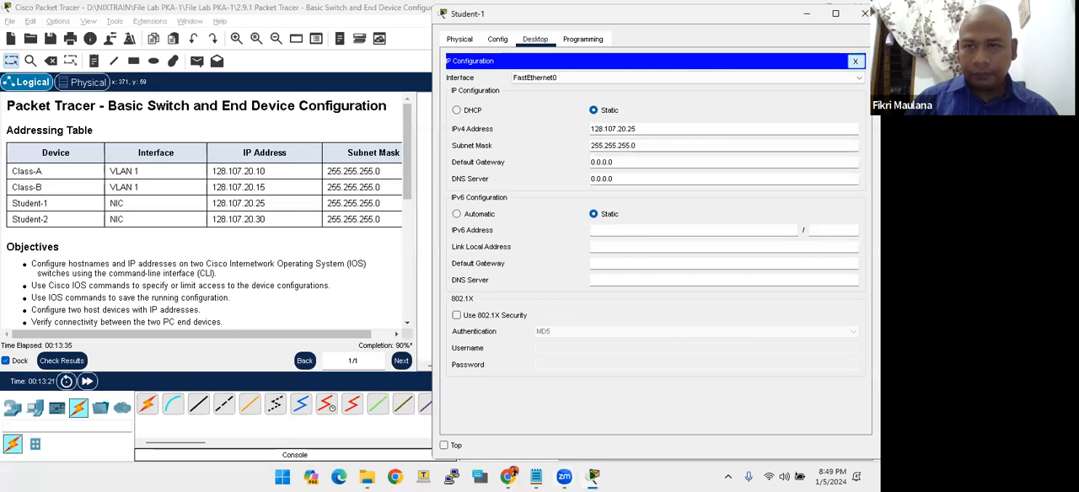
{"action": "left_click", "coordinate": [855, 61]}
- Run ipconfig /all in Student-1's Command Prompt
{"action": "left_click", "coordinate": [743, 115]}
{"action": "type", "text": "ip"}
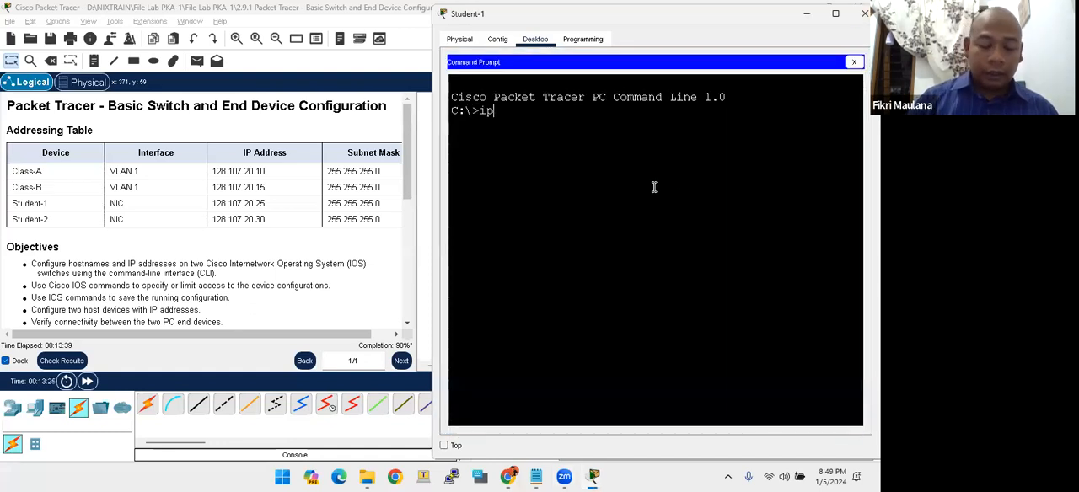
{"action": "type", "text": "con"}
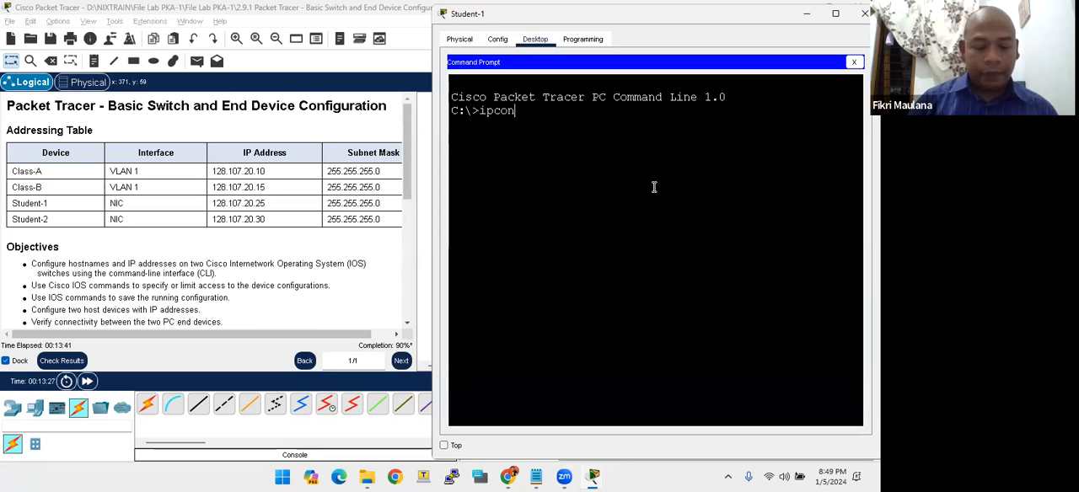
{"action": "type", "text": "fig /akll"}
{"action": "key", "text": "BackSpace"}
{"action": "type", "text": "l"}
{"action": "key", "text": "Return"}
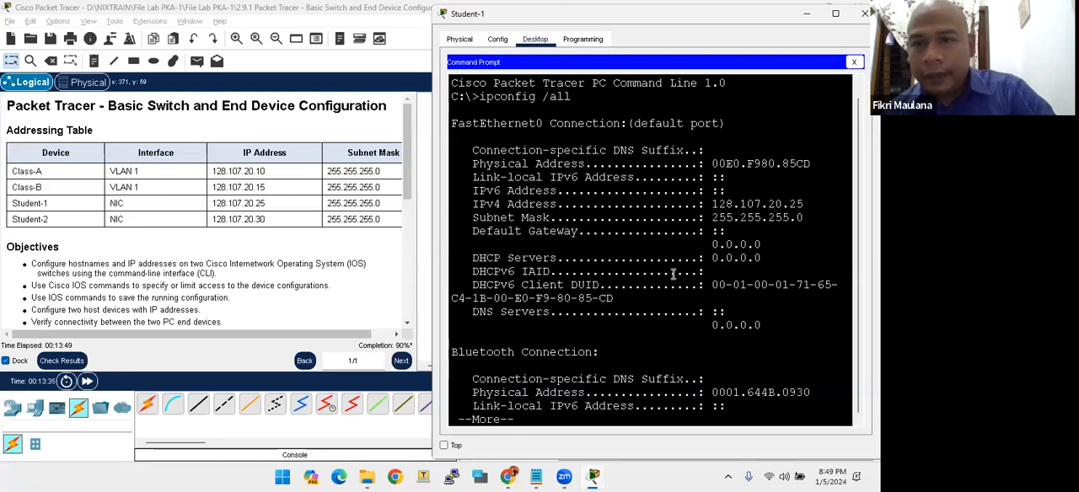
- Check Student-1's IPv4 address and subnet mask in the ipconfig output, and close the Student-1 window
{"action": "left_click_drag", "start_coordinate": [720, 207], "coordinate": [796, 197]}
{"action": "left_click", "coordinate": [801, 200]}
{"action": "left_click_drag", "start_coordinate": [714, 217], "coordinate": [809, 218]}
{"action": "left_click", "coordinate": [809, 218]}
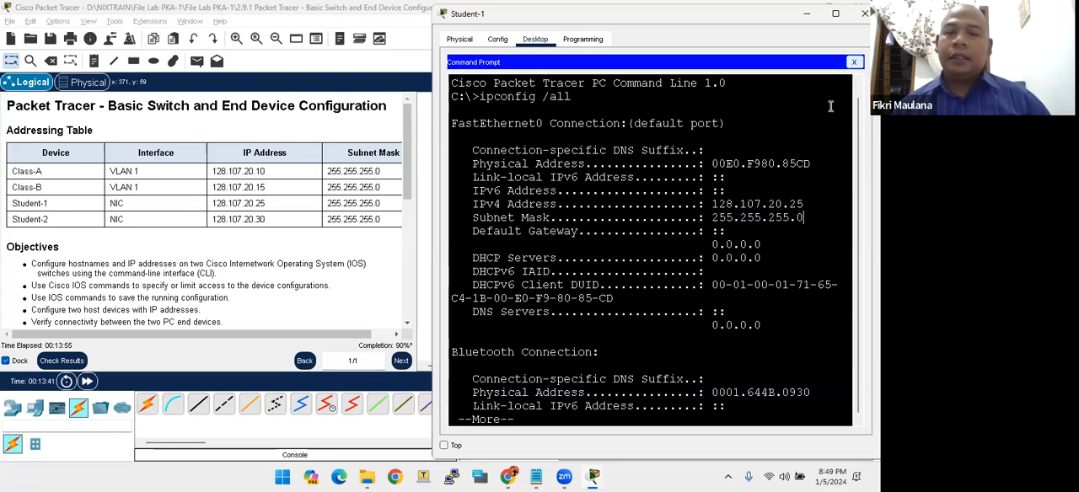
{"action": "left_click", "coordinate": [854, 62]}
{"action": "left_click", "coordinate": [866, 14]}
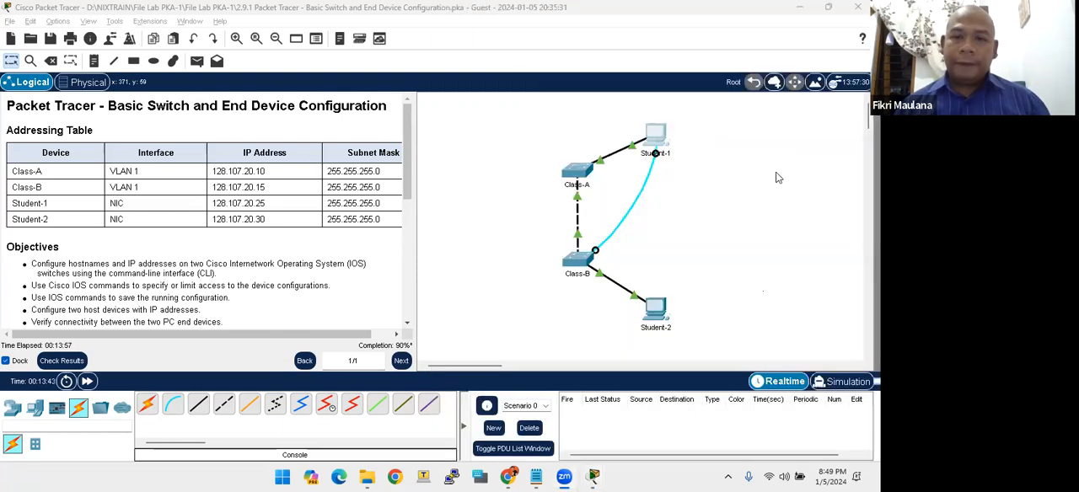
- Assign Student-2 the static IPv4 address 128.107.20.30 with subnet mask 255.255.255.0 and close its window
{"action": "left_click", "coordinate": [656, 308]}
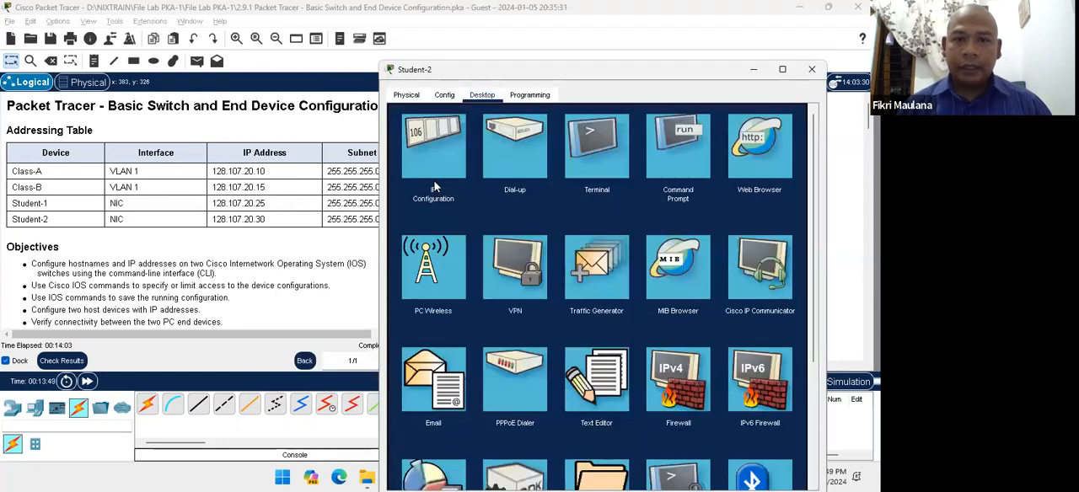
{"action": "left_click", "coordinate": [429, 151]}
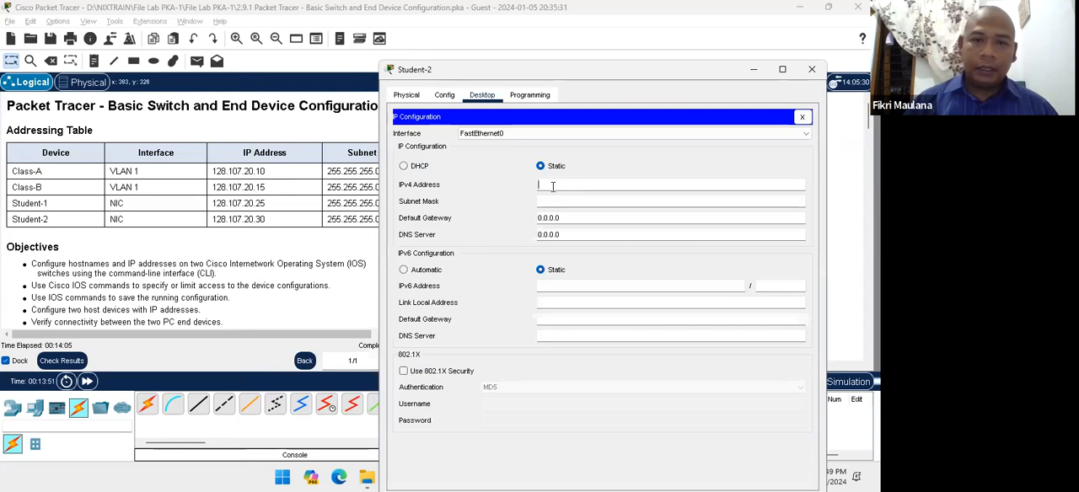
{"action": "type", "text": "128.107.20.30"}
{"action": "key", "text": "Tab"}
{"action": "type", "text": "255.255.255.0"}
{"action": "key", "text": "Tab"}
{"action": "key", "text": "Tab"}
{"action": "key", "text": "Tab"}
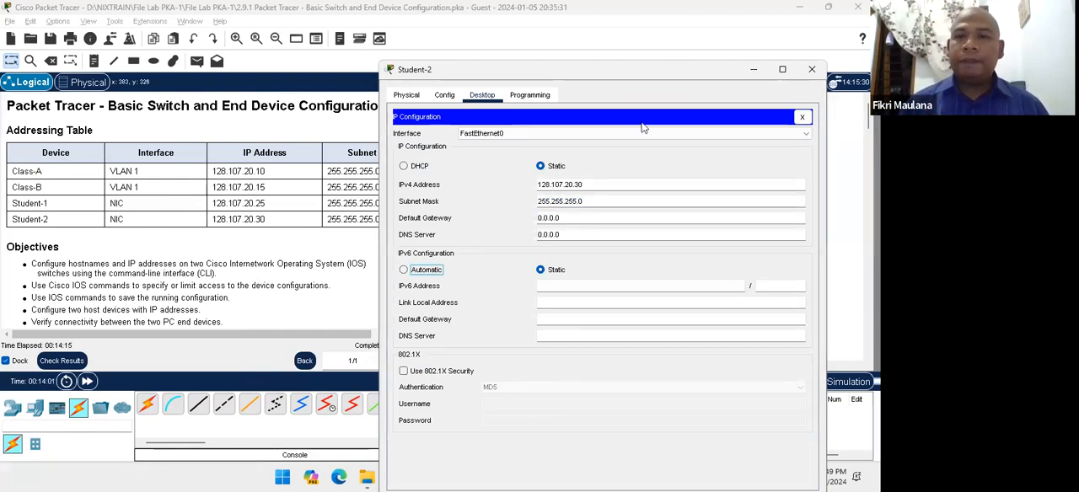
{"action": "left_click_drag", "start_coordinate": [655, 70], "coordinate": [531, 102]}
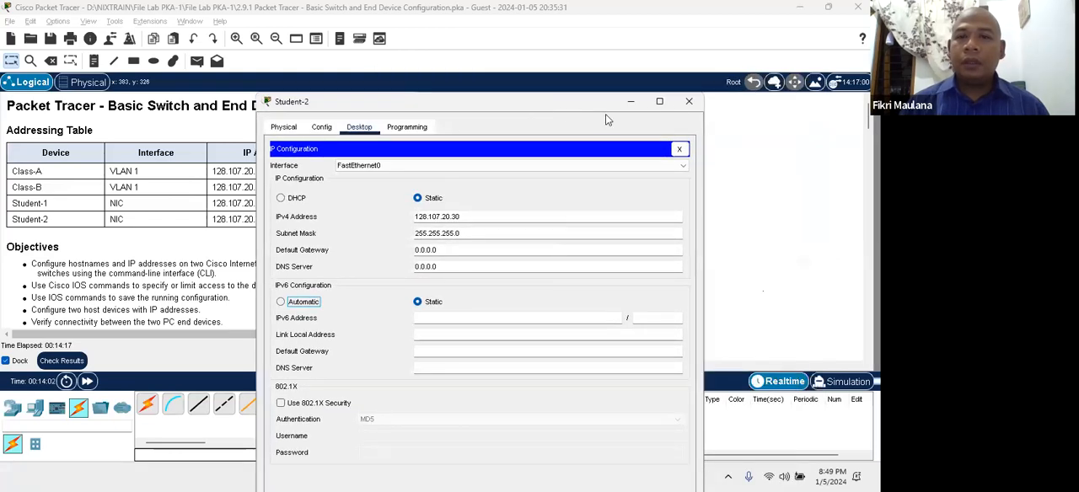
{"action": "left_click", "coordinate": [688, 103]}
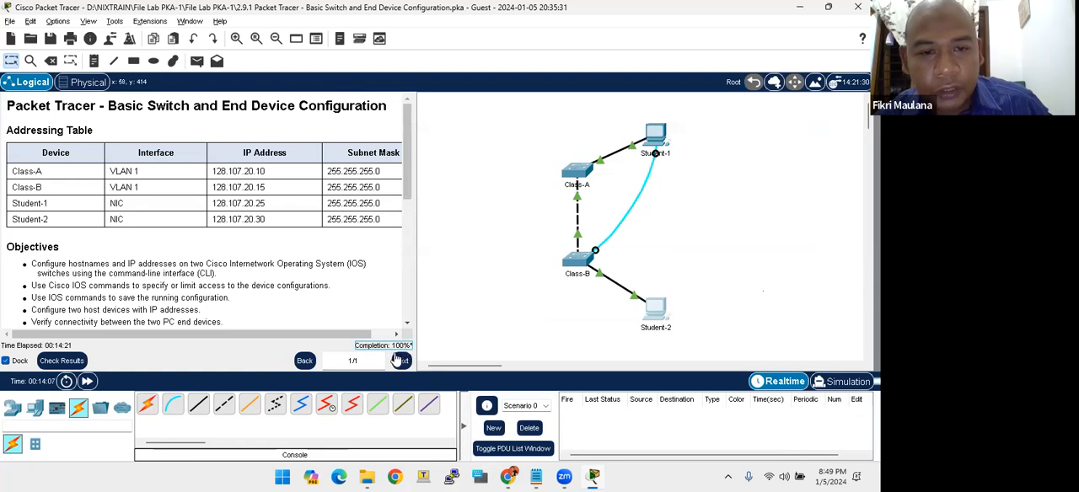
- Check the activity results and review the assessment items for both switches and both student PCs
{"action": "left_click", "coordinate": [76, 360]}
{"action": "left_click", "coordinate": [101, 93]}
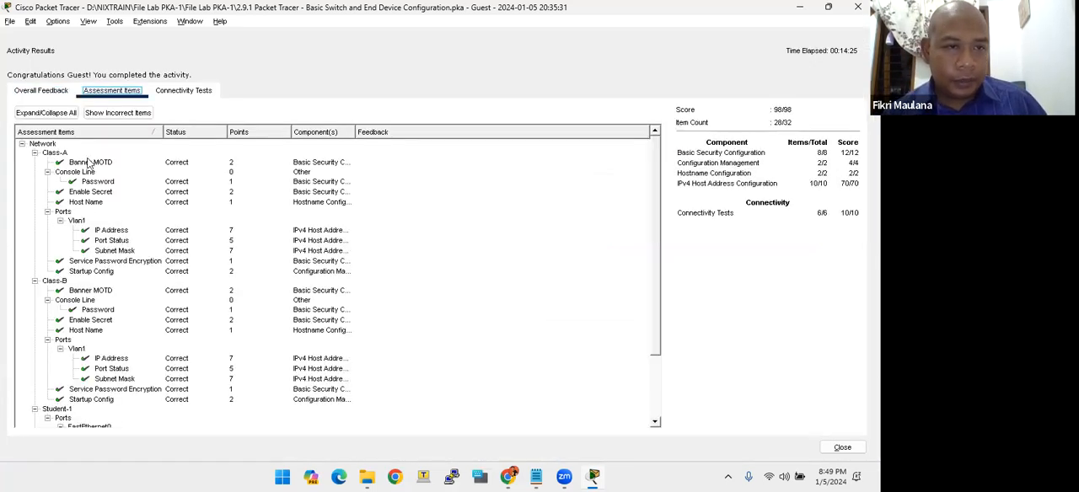
{"action": "scroll", "coordinate": [115, 354], "scroll_direction": "down", "scroll_amount": 3}
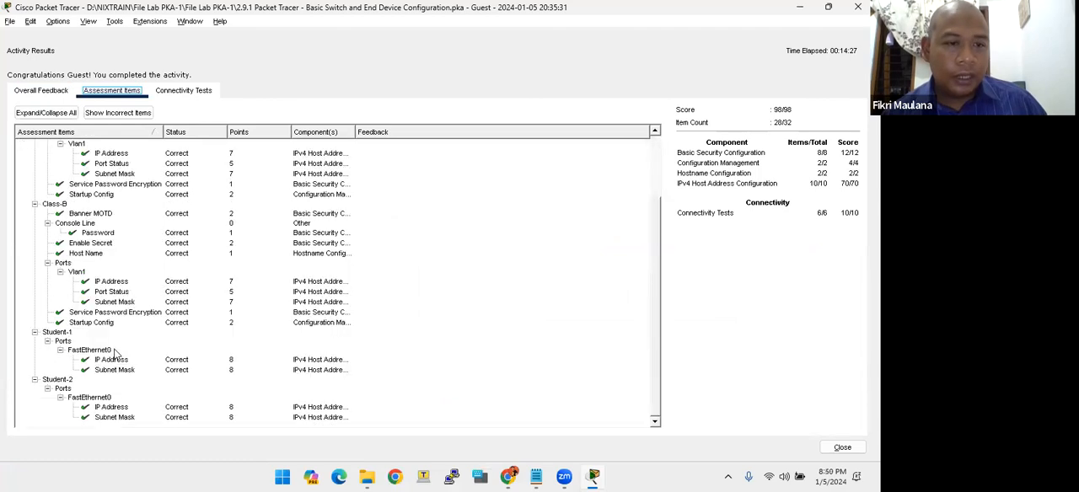
{"action": "left_click", "coordinate": [97, 411]}
{"action": "left_click", "coordinate": [93, 349]}
{"action": "left_click", "coordinate": [97, 313]}
{"action": "left_click", "coordinate": [108, 273]}
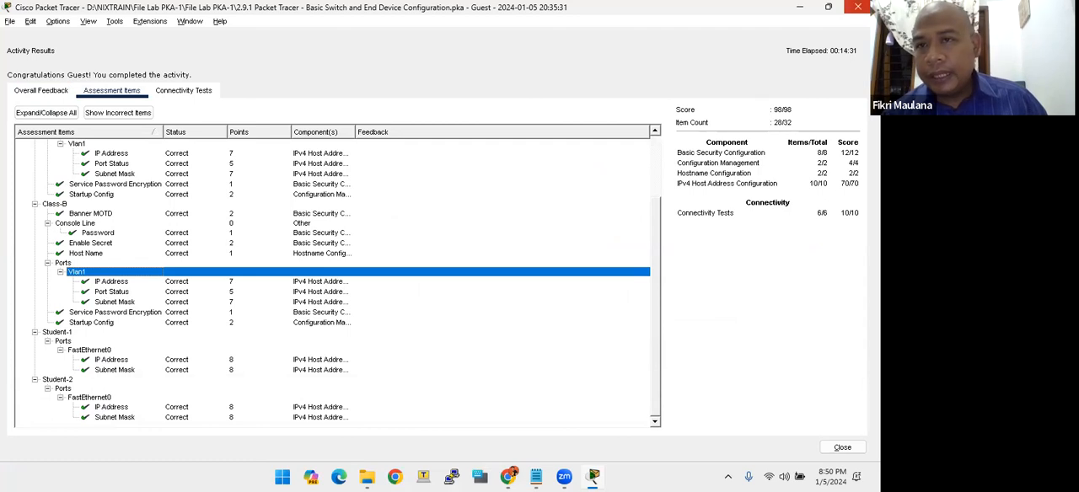
- Close the activity results and open Student-1's Command Prompt with its window placed beside the addressing table
{"action": "left_click", "coordinate": [858, 7]}
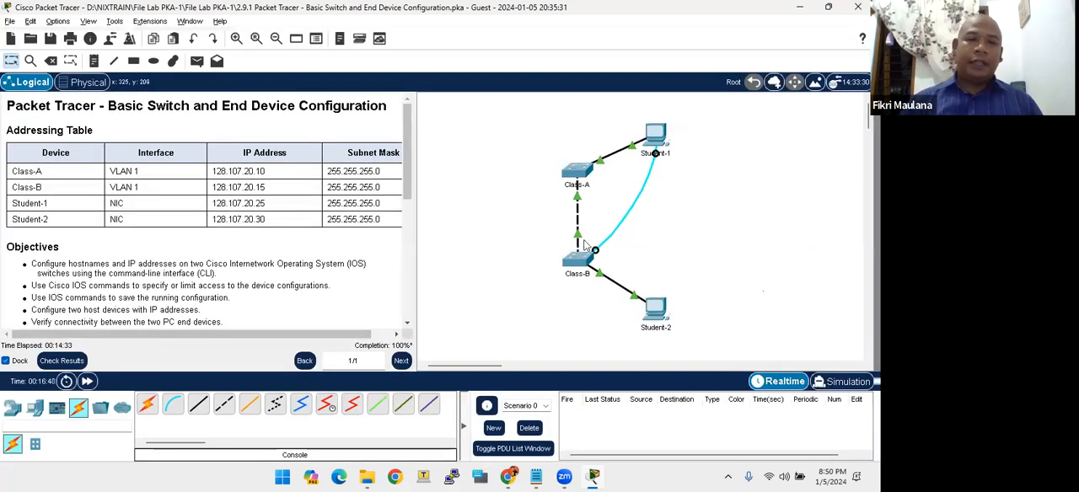
{"action": "left_click", "coordinate": [657, 143]}
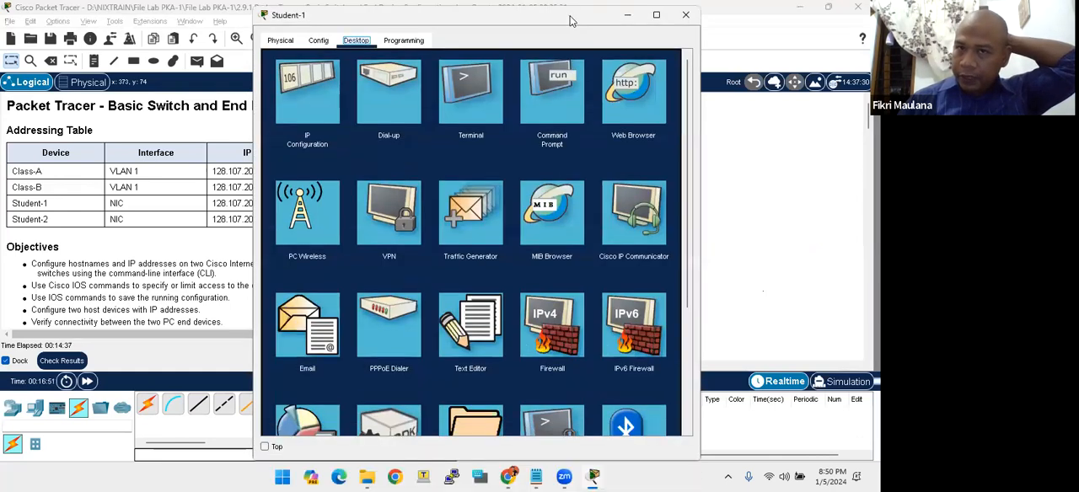
{"action": "left_click_drag", "start_coordinate": [570, 20], "coordinate": [774, 12]}
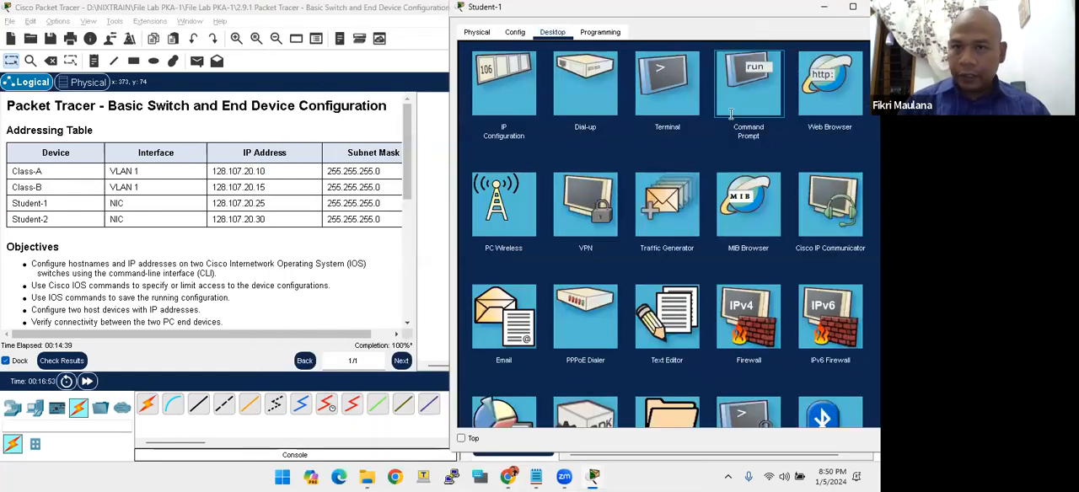
{"action": "left_click", "coordinate": [709, 134]}
- Ping Student-2 at 128.107.20.30 from Student-1's Command Prompt, and close the Student-1 window
{"action": "key", "text": "Return"}
{"action": "key", "text": "Return"}
{"action": "key", "text": "Return"}
{"action": "key", "text": "Return"}
{"action": "key", "text": "Return"}
{"action": "key", "text": "Return"}
{"action": "key", "text": "Return"}
{"action": "key", "text": "Return"}
{"action": "type", "text": "ping"}
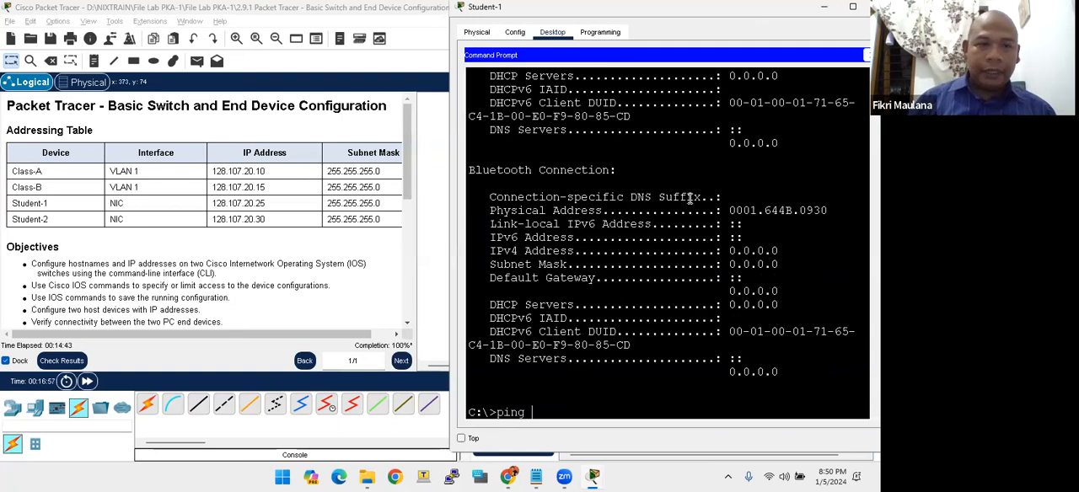
{"action": "type", "text": " 128"}
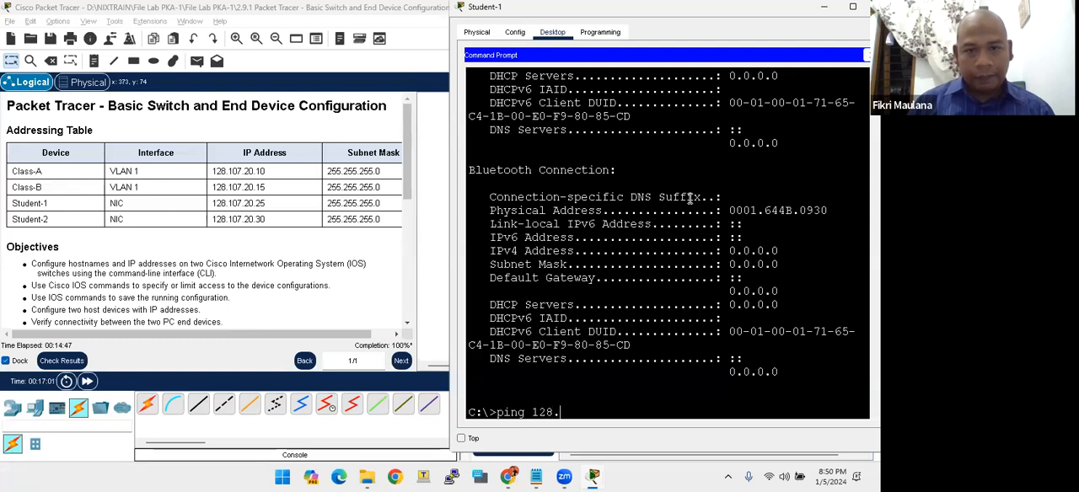
{"action": "type", "text": ".107.20.30"}
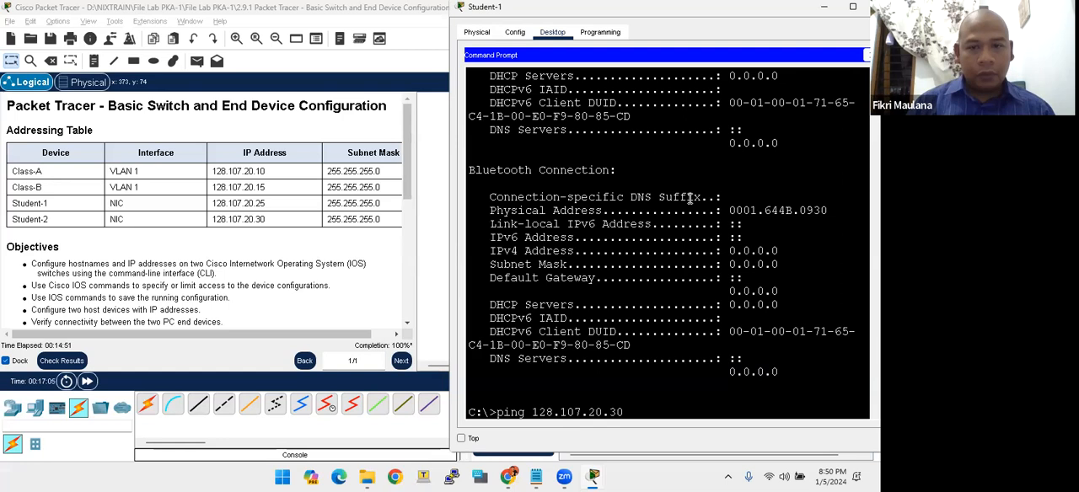
{"action": "key", "text": "Return"}
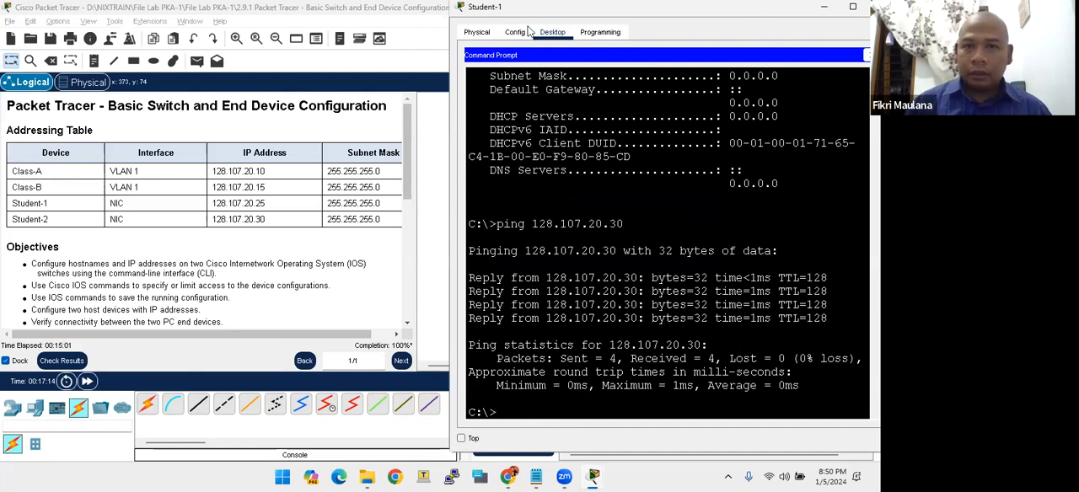
{"action": "left_click_drag", "start_coordinate": [472, 10], "coordinate": [401, 58]}
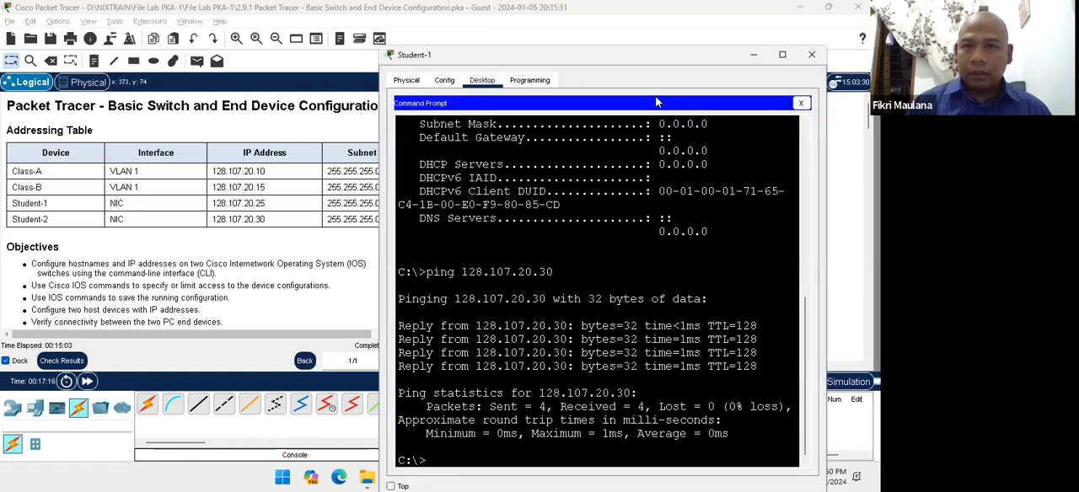
{"action": "double_click", "coordinate": [652, 124]}
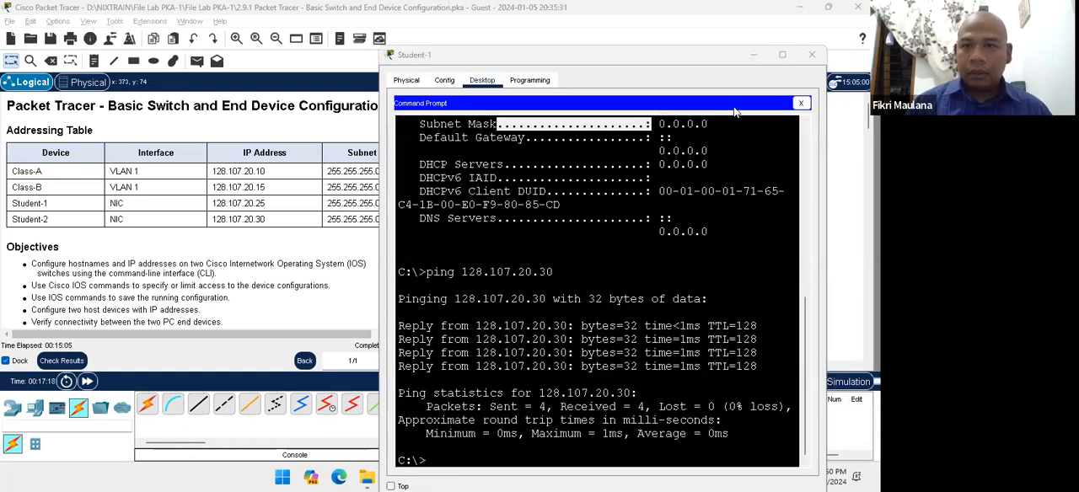
{"action": "left_click_drag", "start_coordinate": [646, 55], "coordinate": [460, 96]}
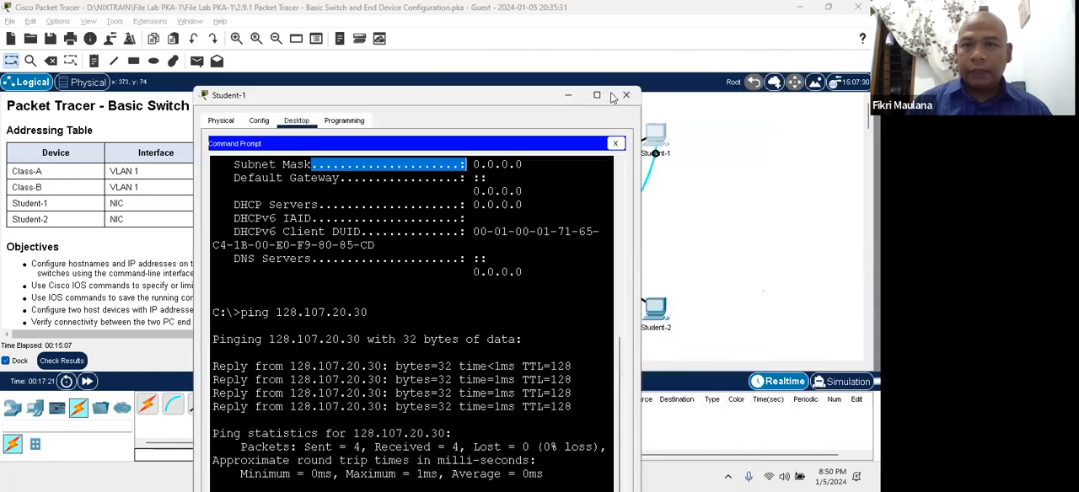
{"action": "left_click", "coordinate": [626, 95]}
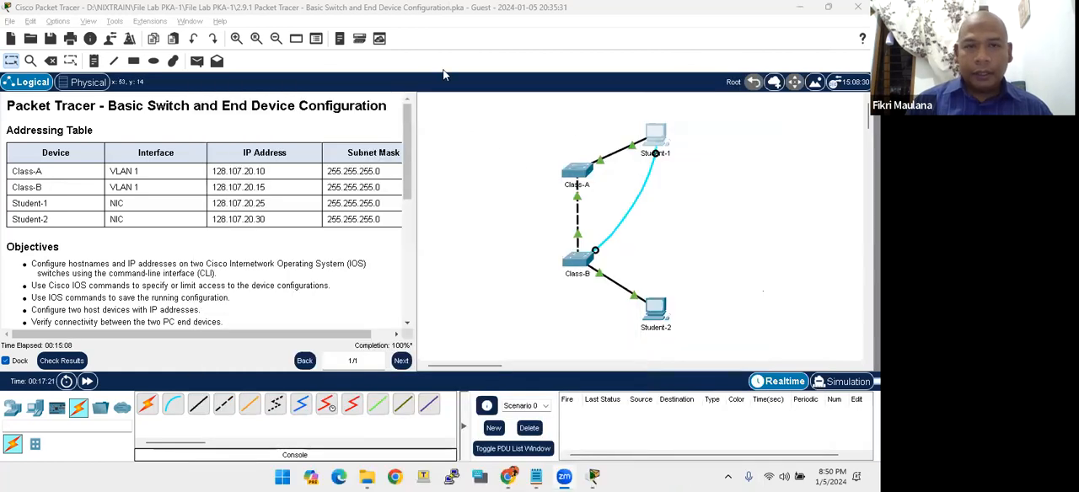
- Send simple PDUs from Student-1 to Student-2 and from Student-2 to Student-1, and delete the PDU scenario
{"action": "left_click", "coordinate": [196, 64]}
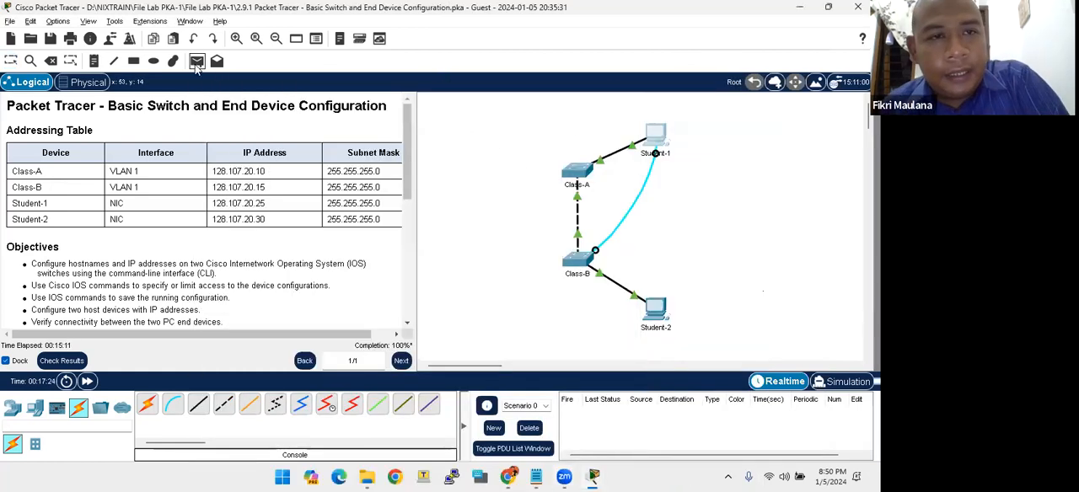
{"action": "left_click", "coordinate": [655, 135]}
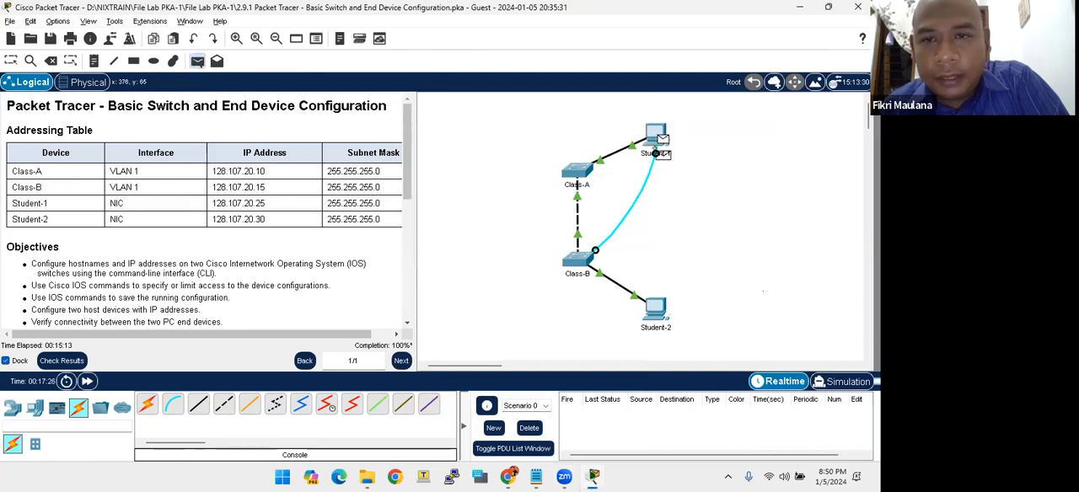
{"action": "left_click", "coordinate": [664, 305]}
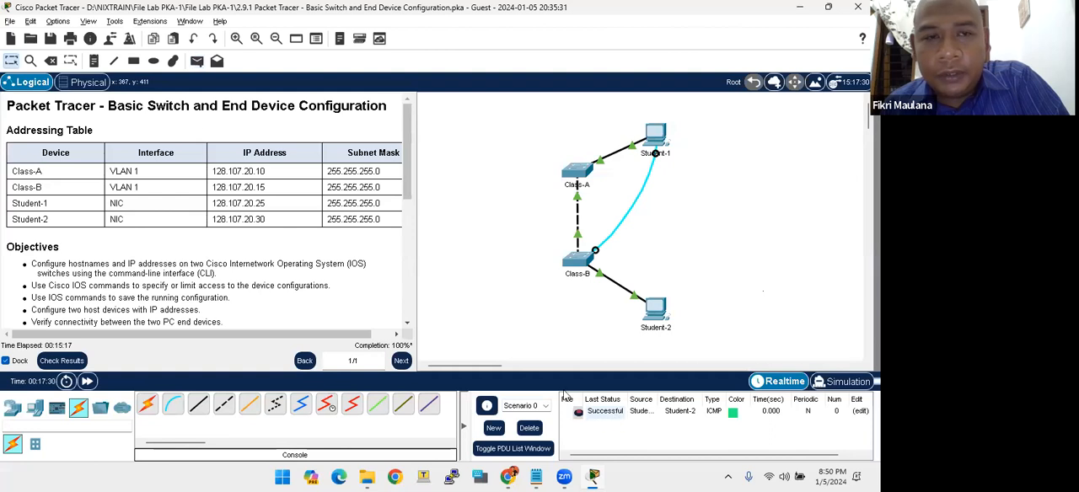
{"action": "left_click", "coordinate": [197, 61]}
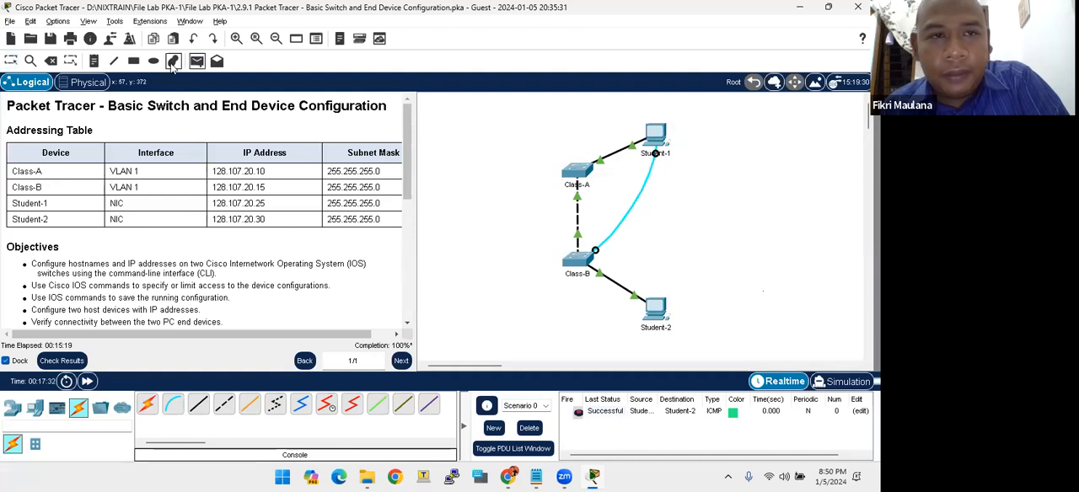
{"action": "left_click", "coordinate": [662, 310]}
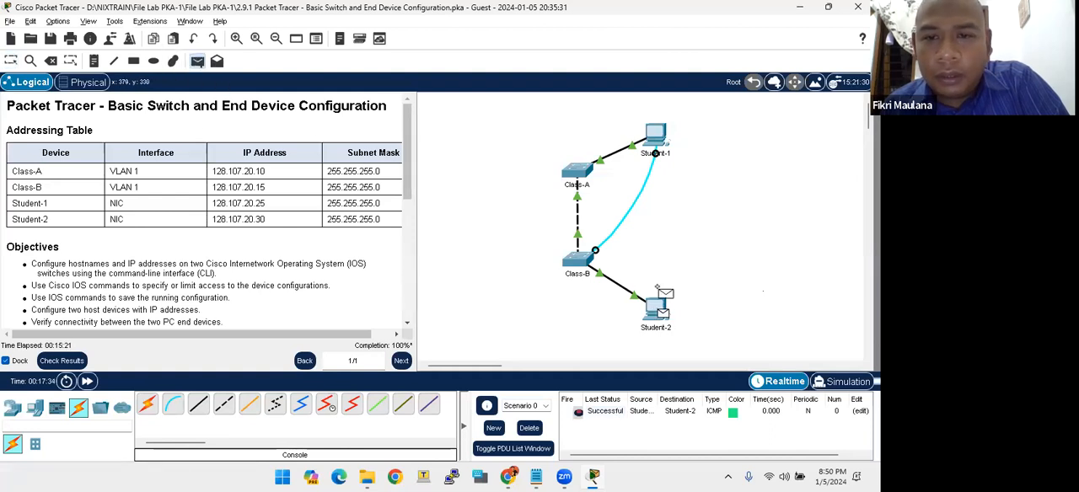
{"action": "left_click", "coordinate": [656, 142]}
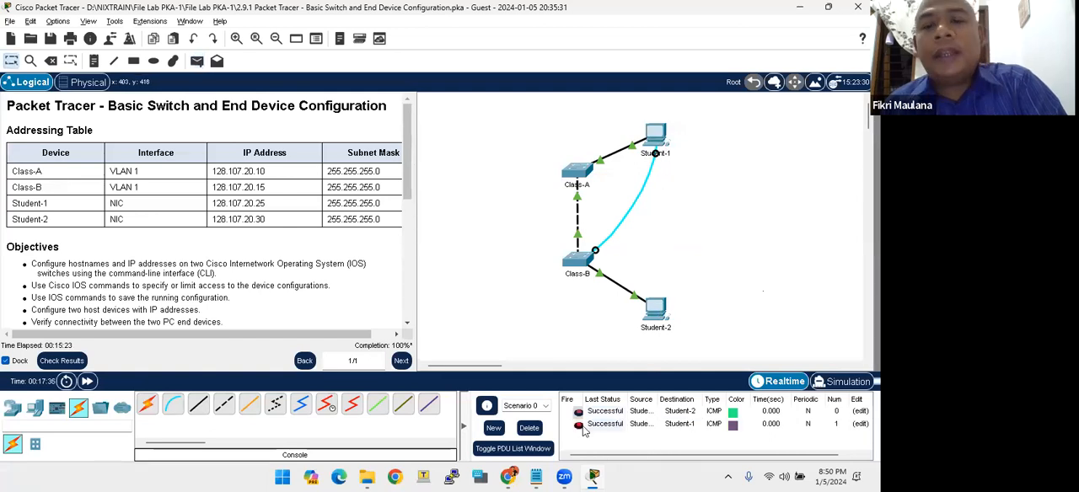
{"action": "left_click", "coordinate": [531, 428]}
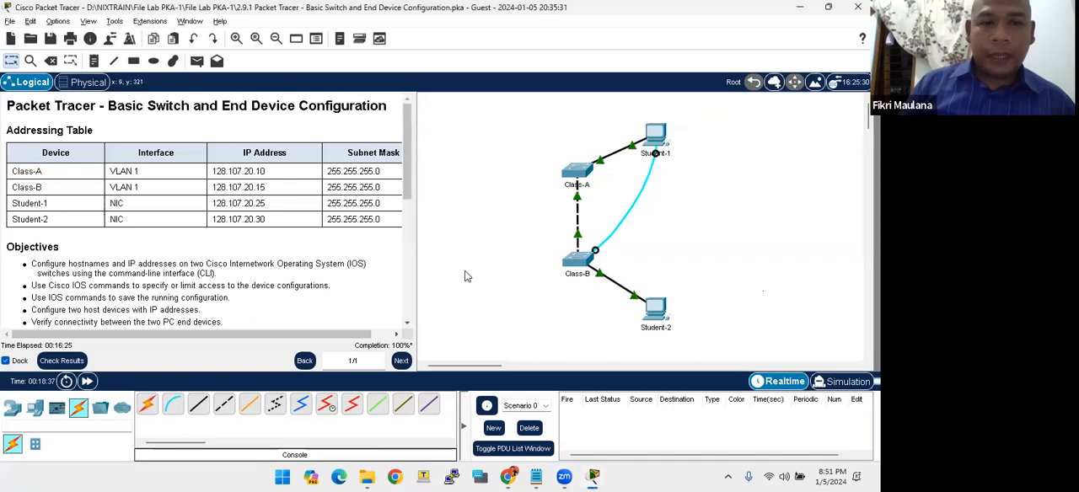
- Reset the switch configuration activity to its beginning and exit Packet Tracer without saving the work
{"action": "left_click", "coordinate": [9, 21]}
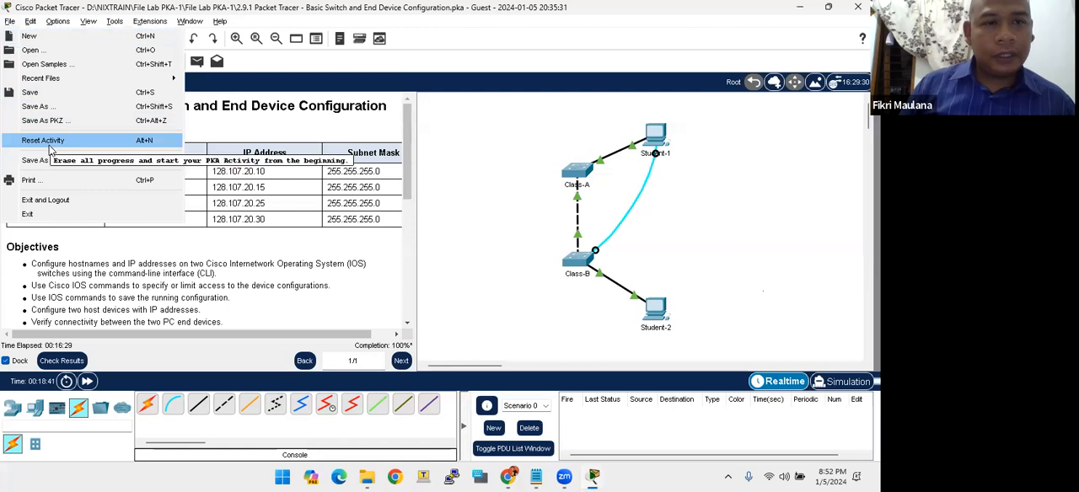
{"action": "left_click", "coordinate": [49, 149]}
{"action": "left_click", "coordinate": [428, 254]}
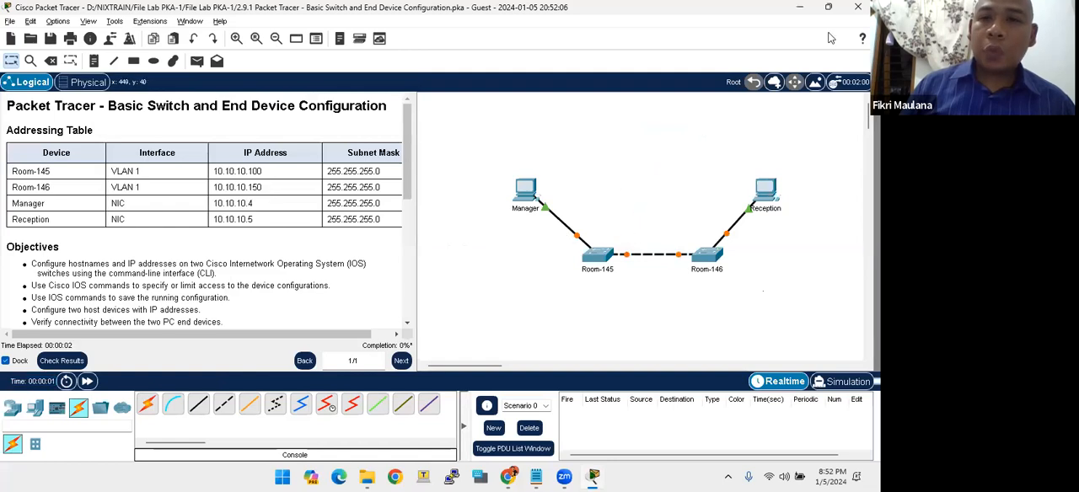
{"action": "left_click", "coordinate": [858, 7]}
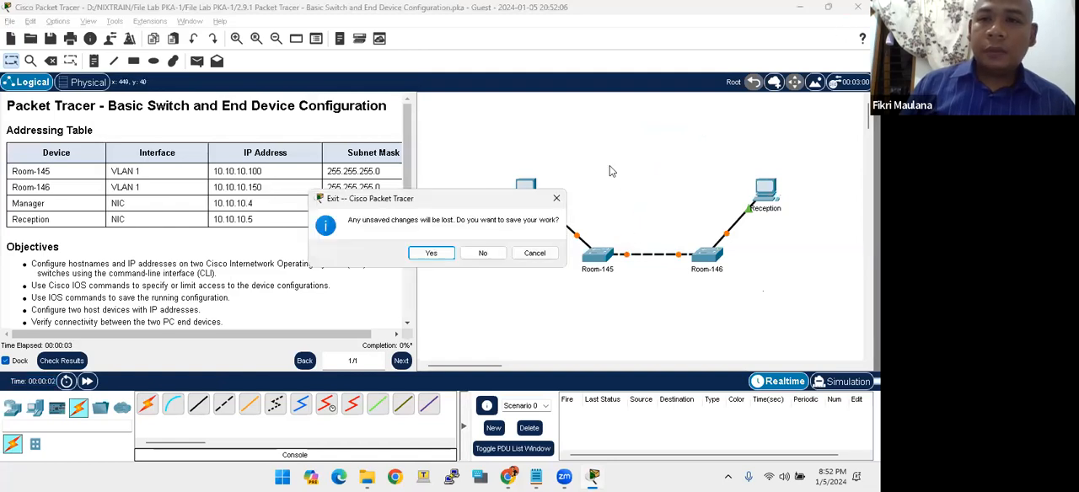
{"action": "left_click", "coordinate": [477, 255]}
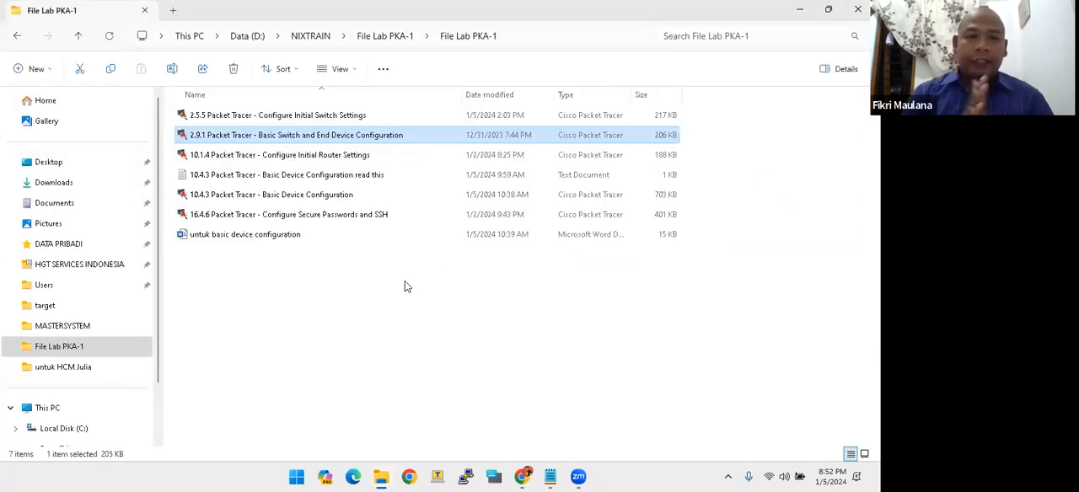
- Open the lab file 10.1.4 Packet Tracer - Configure Initial Router Settings and read its three objectives
{"action": "left_click", "coordinate": [217, 154]}
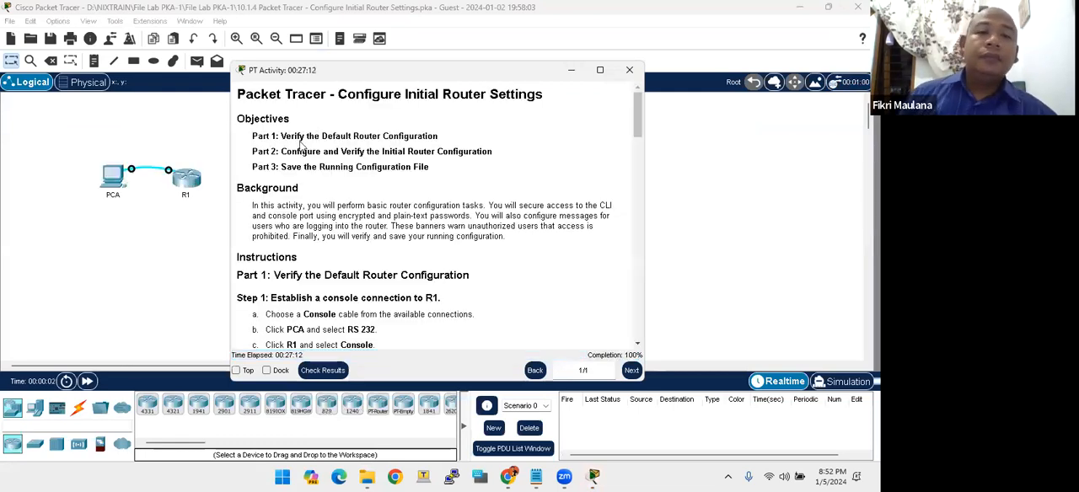
{"action": "left_click_drag", "start_coordinate": [341, 94], "coordinate": [515, 95]}
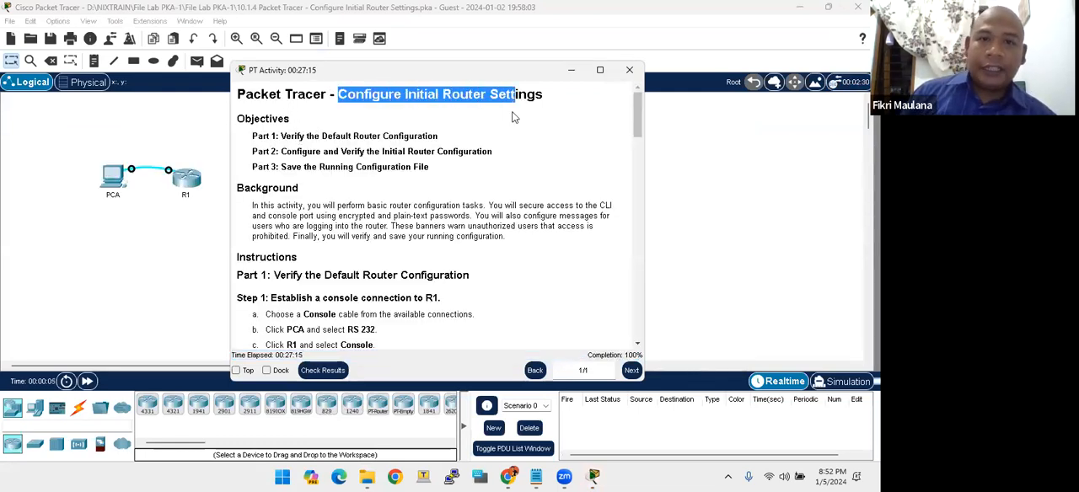
{"action": "left_click", "coordinate": [421, 201]}
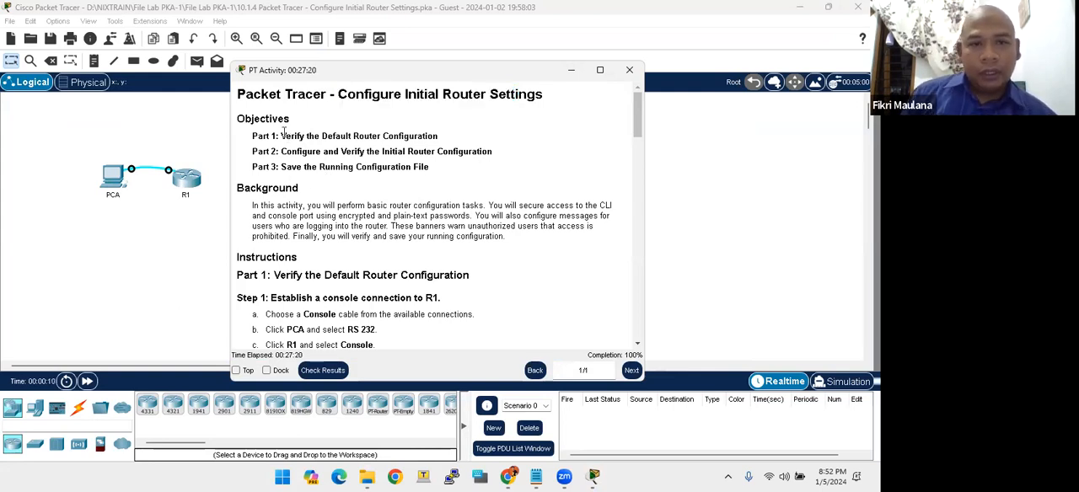
{"action": "left_click_drag", "start_coordinate": [282, 135], "coordinate": [305, 135]}
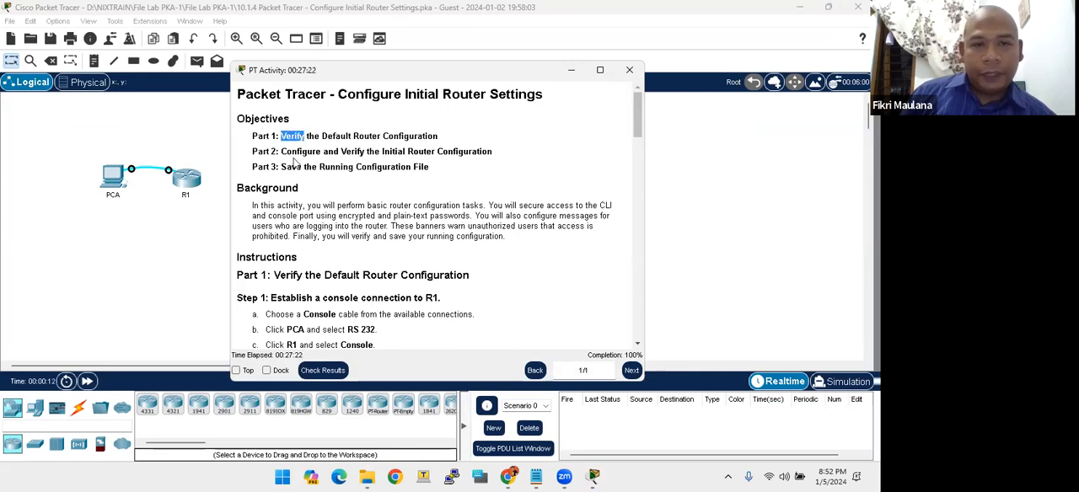
{"action": "left_click", "coordinate": [375, 152]}
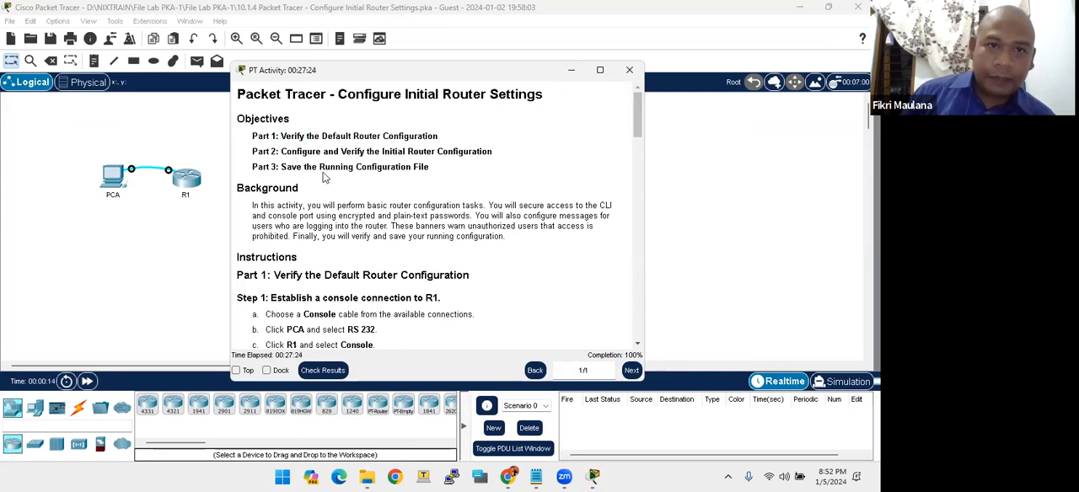
{"action": "double_click", "coordinate": [388, 152]}
{"action": "left_click", "coordinate": [452, 152]}
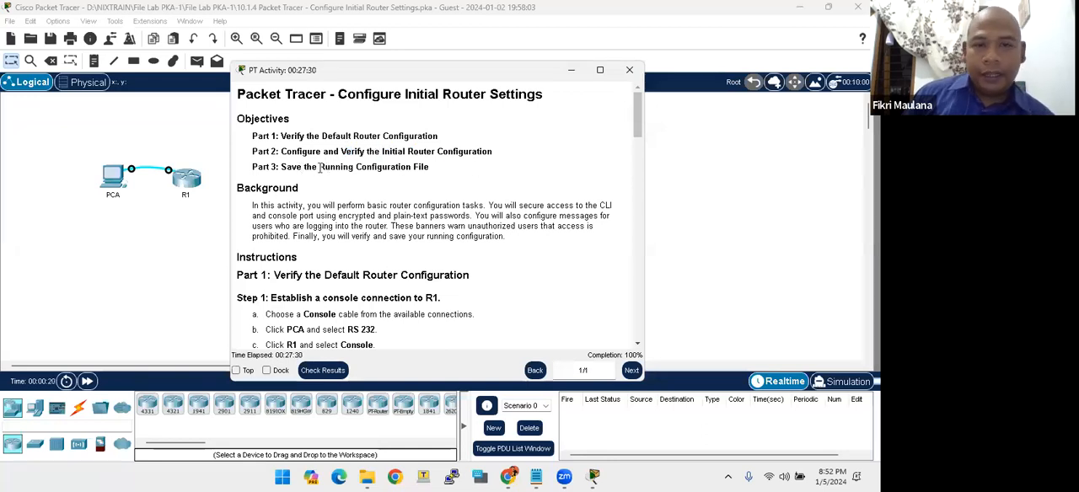
- Skim the router lab instructions through Part 3 and return to Part 1, Step 1 on the console connection to R1
{"action": "scroll", "coordinate": [416, 206], "scroll_direction": "down", "scroll_amount": 5}
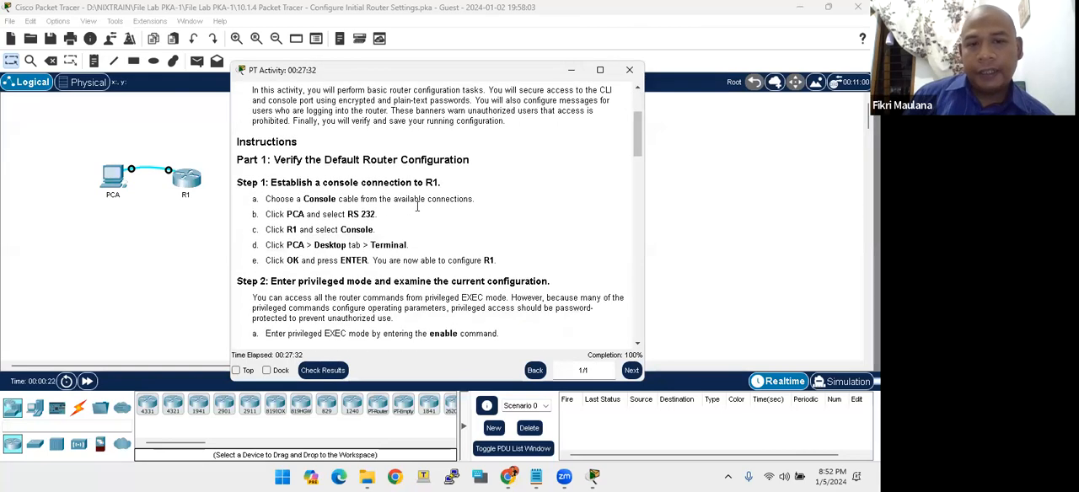
{"action": "scroll", "coordinate": [417, 206], "scroll_direction": "down", "scroll_amount": 15}
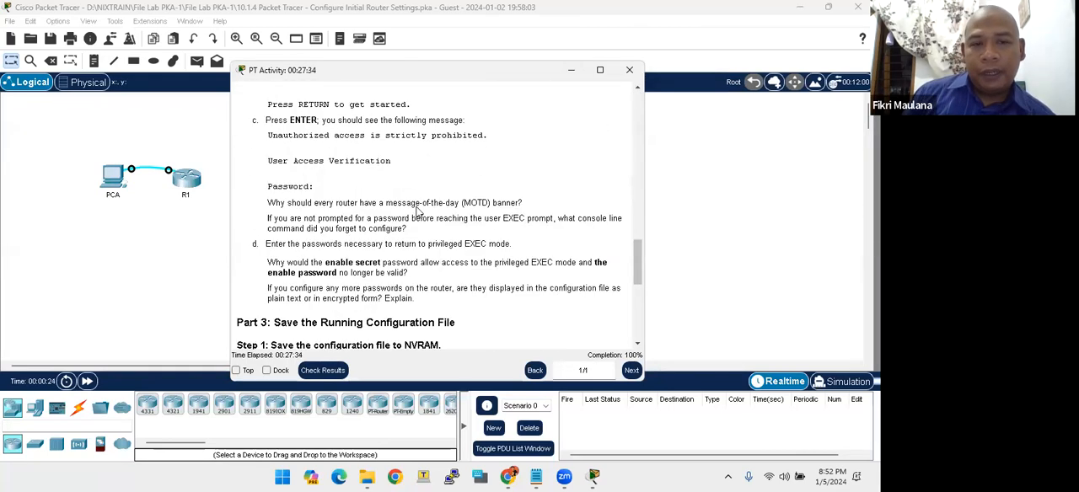
{"action": "scroll", "coordinate": [417, 206], "scroll_direction": "down", "scroll_amount": 2}
{"action": "scroll", "coordinate": [416, 209], "scroll_direction": "up", "scroll_amount": 10}
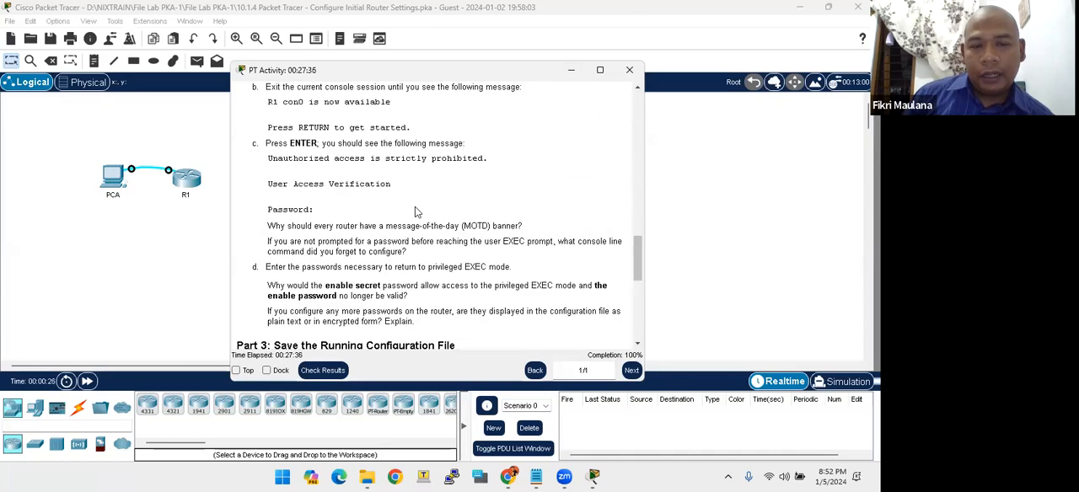
{"action": "scroll", "coordinate": [416, 209], "scroll_direction": "up", "scroll_amount": 15}
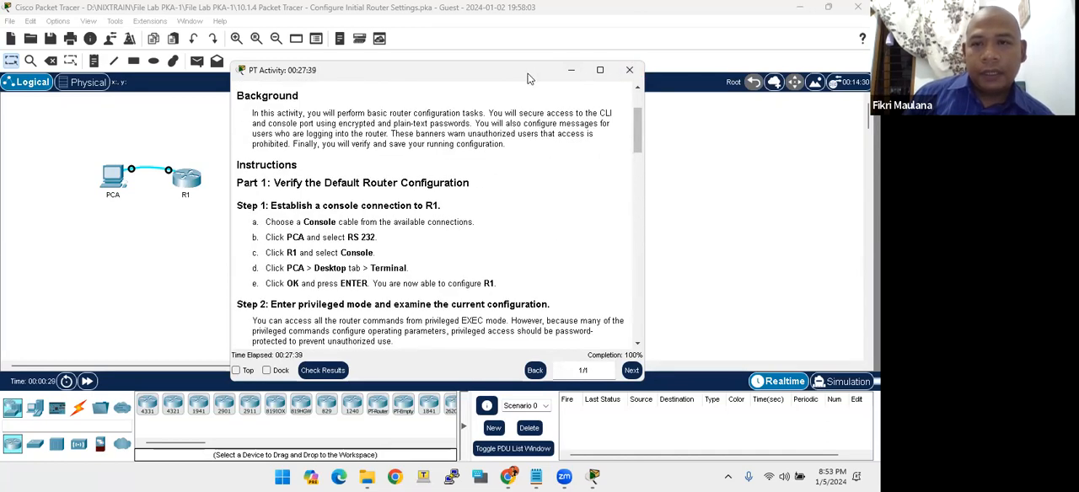
- Place the activity instructions window clear of the PCA and R1 topology, minimizing and restoring it
{"action": "left_click_drag", "start_coordinate": [528, 79], "coordinate": [507, 72]}
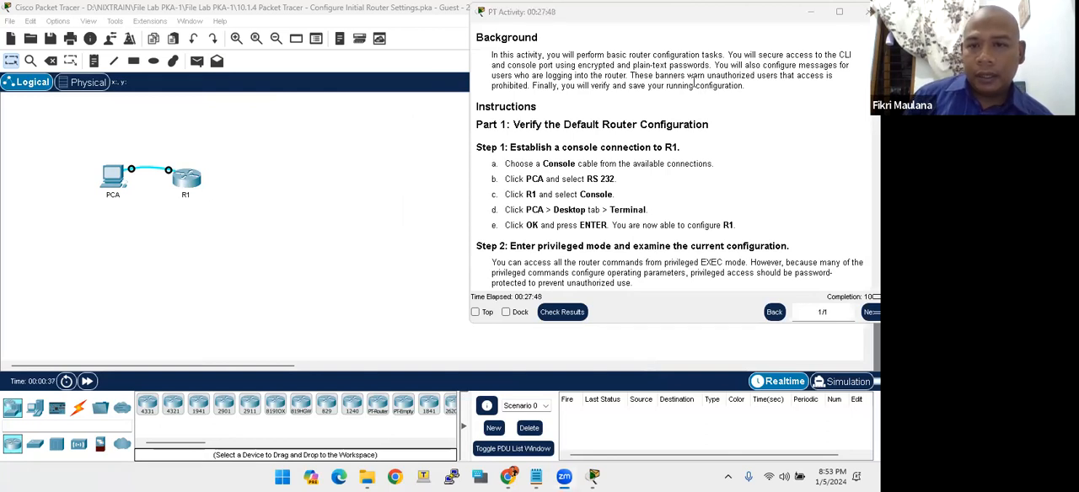
{"action": "left_click", "coordinate": [820, 17]}
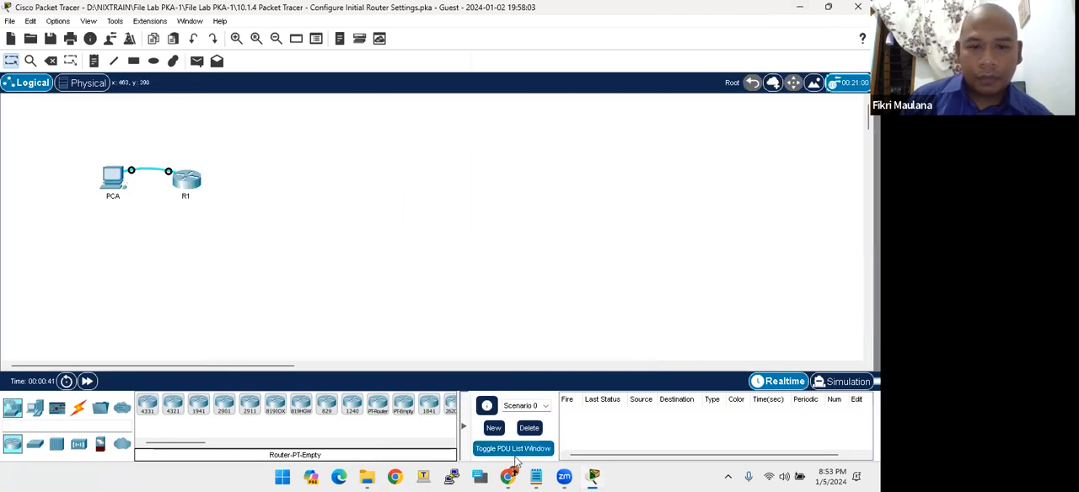
{"action": "mouse_move", "coordinate": [594, 474]}
{"action": "left_click", "coordinate": [660, 413]}
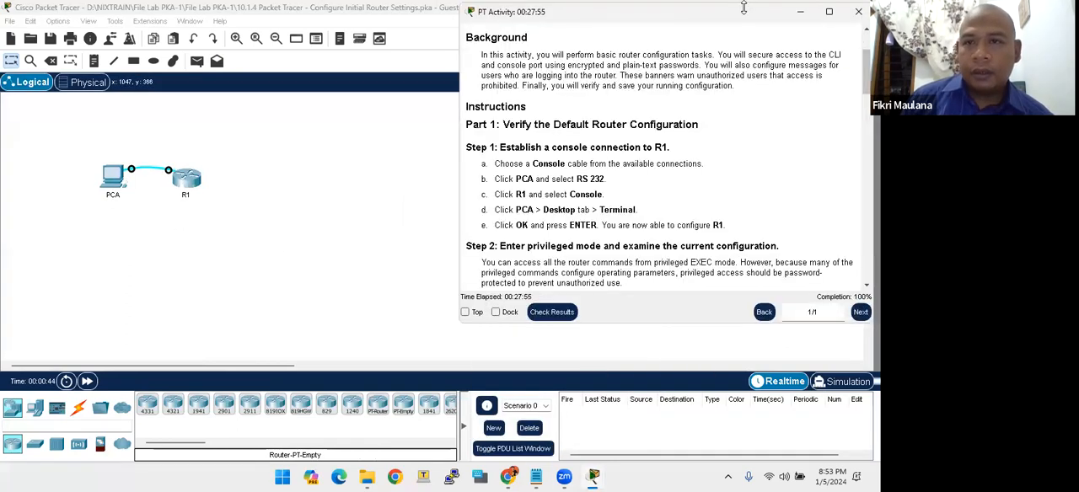
- Extend the activity instructions window downward and review Part 1, Step 1 on establishing a console connection to R1
{"action": "left_click_drag", "start_coordinate": [743, 11], "coordinate": [743, 15]}
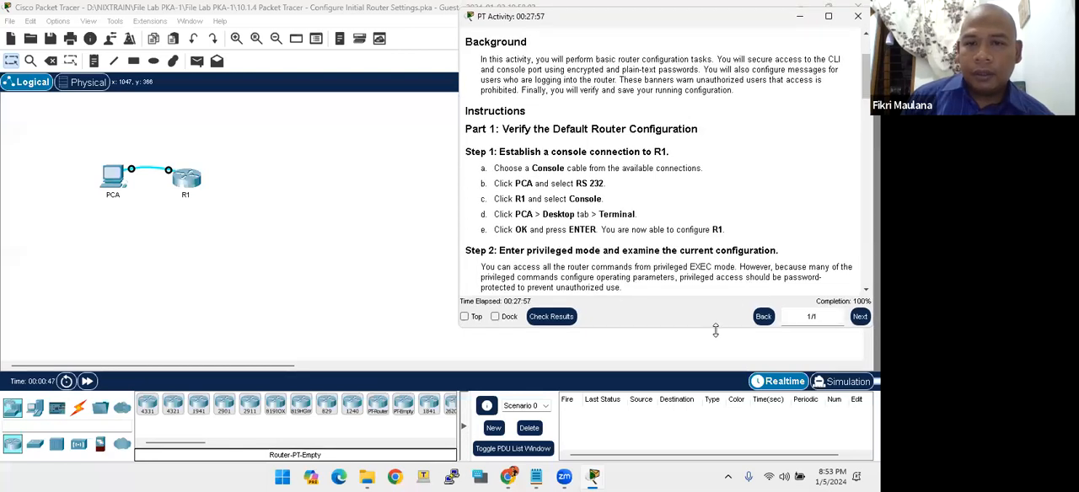
{"action": "left_click_drag", "start_coordinate": [714, 330], "coordinate": [715, 461]}
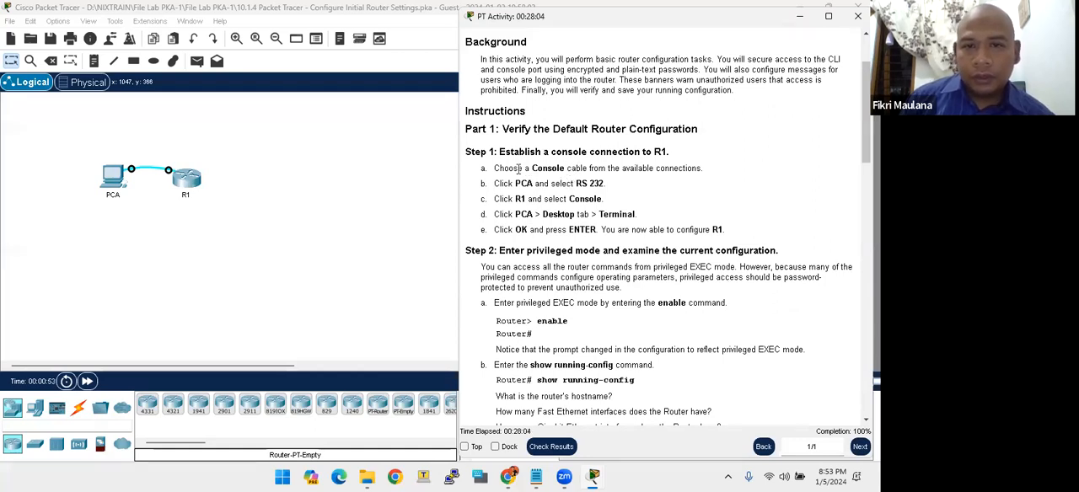
{"action": "left_click_drag", "start_coordinate": [498, 153], "coordinate": [651, 153]}
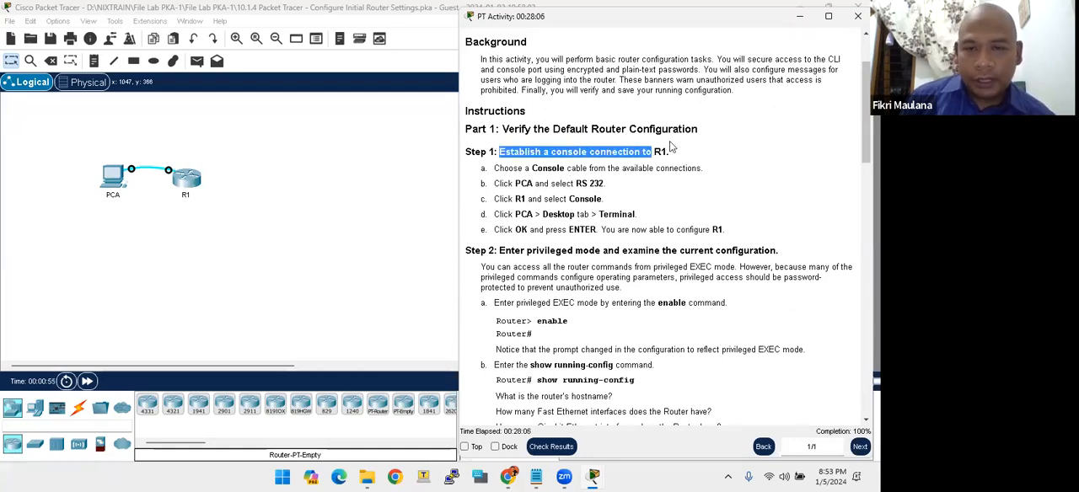
{"action": "left_click", "coordinate": [669, 164]}
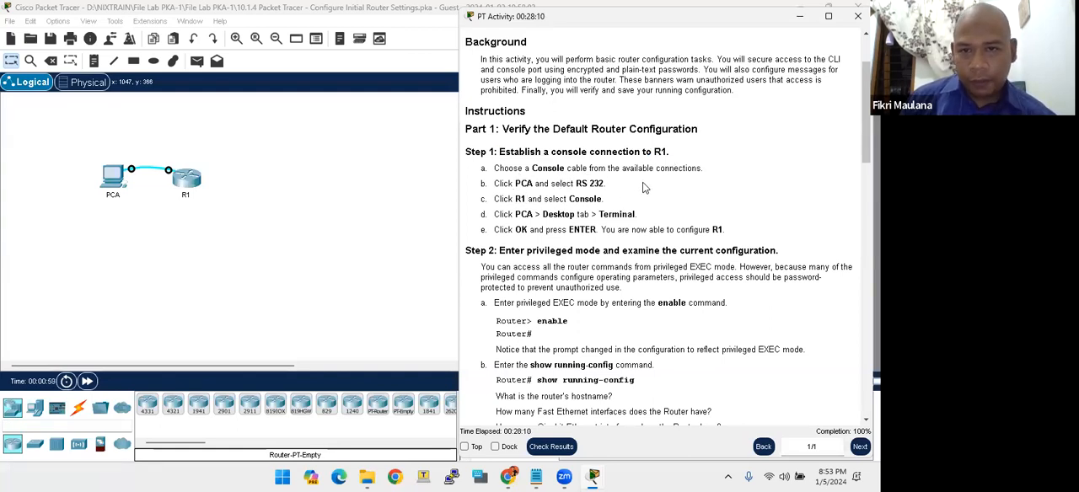
{"action": "left_click", "coordinate": [259, 243]}
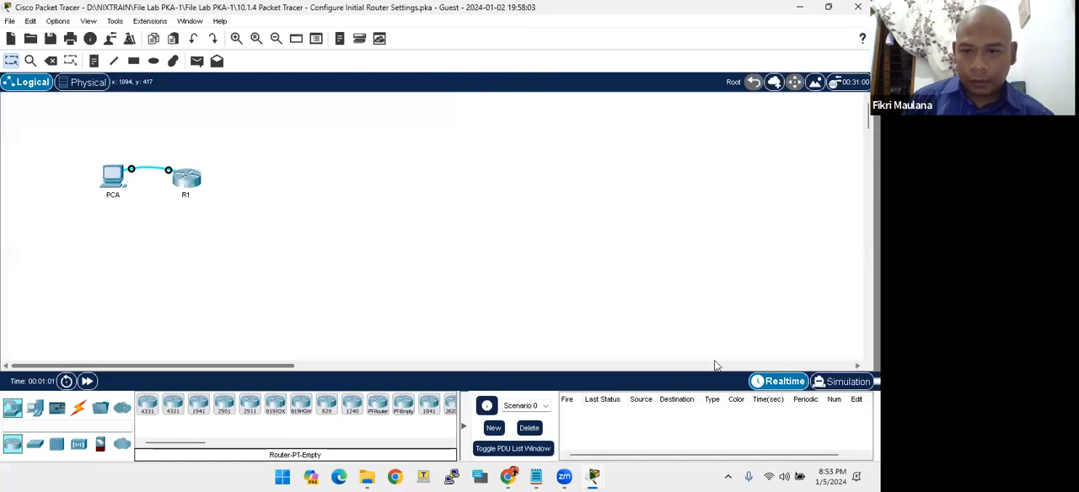
{"action": "mouse_move", "coordinate": [593, 477]}
{"action": "left_click", "coordinate": [645, 413]}
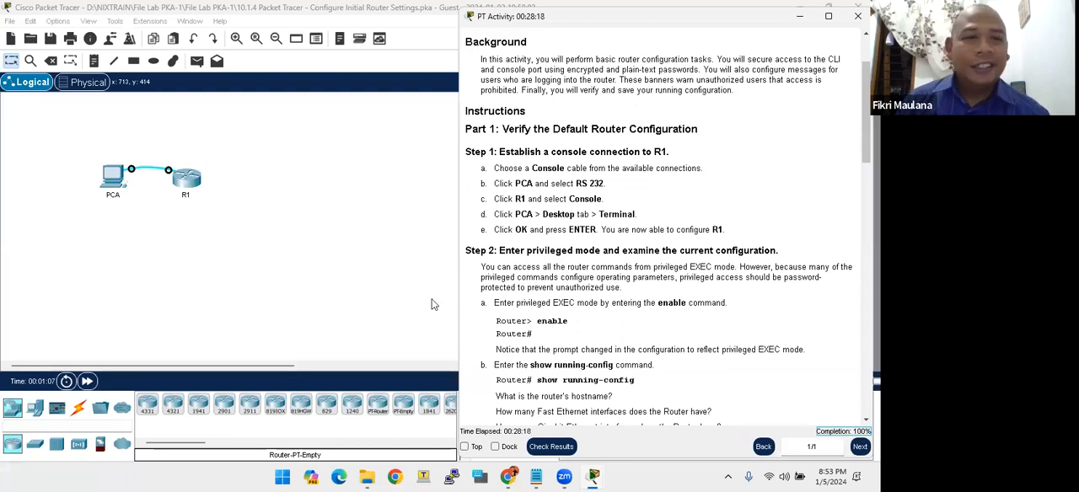
- Reset the router activity, accept the Guest user profile, and move the instructions window clear of the topology
{"action": "left_click", "coordinate": [9, 28]}
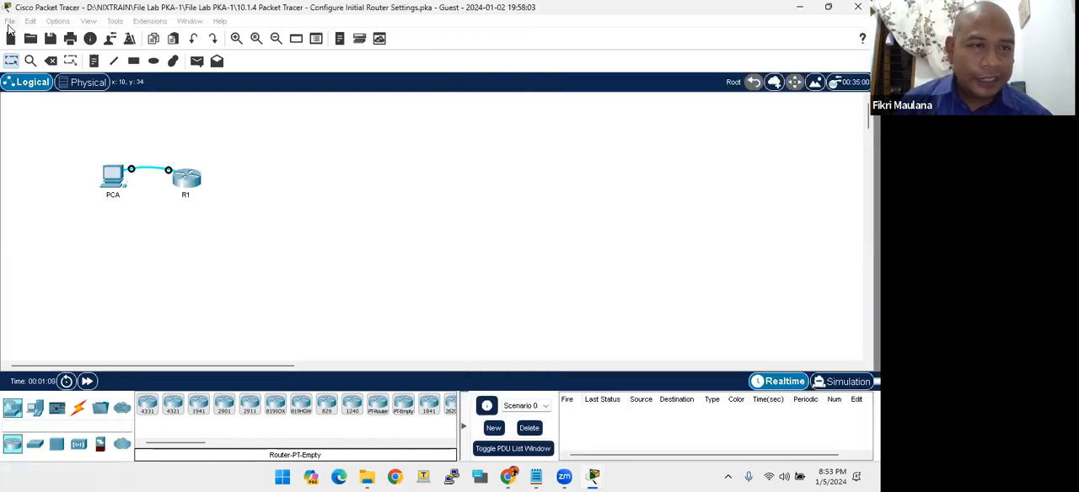
{"action": "left_click", "coordinate": [9, 21]}
{"action": "left_click", "coordinate": [46, 139]}
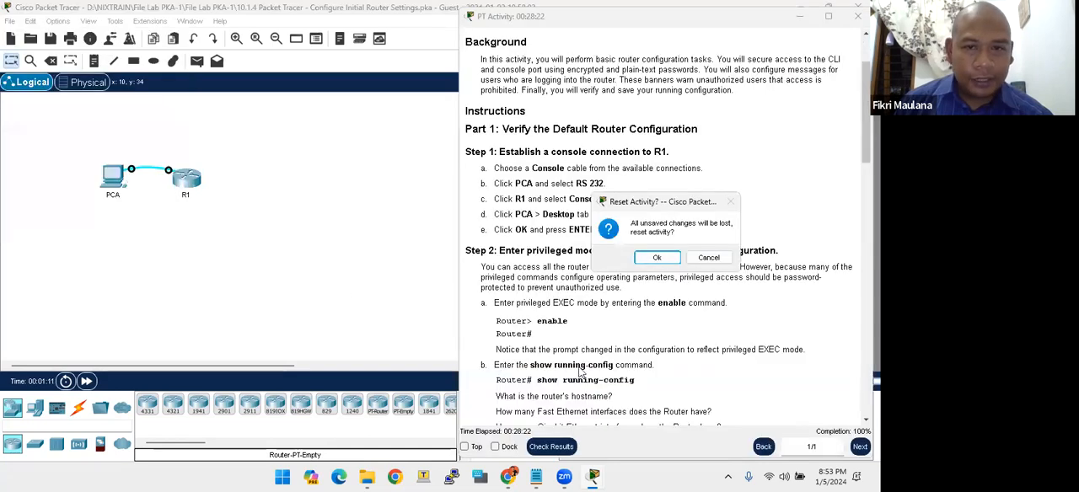
{"action": "left_click", "coordinate": [650, 259]}
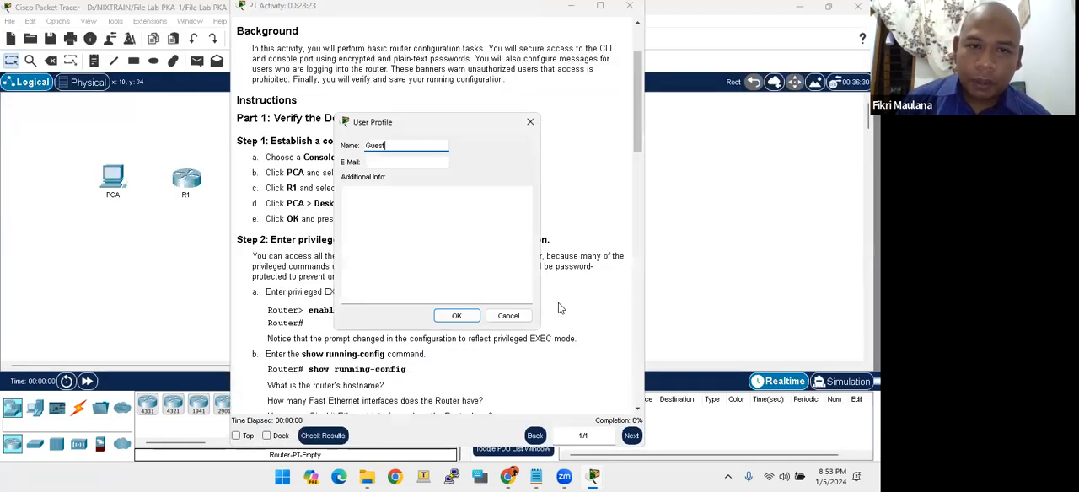
{"action": "left_click", "coordinate": [450, 319]}
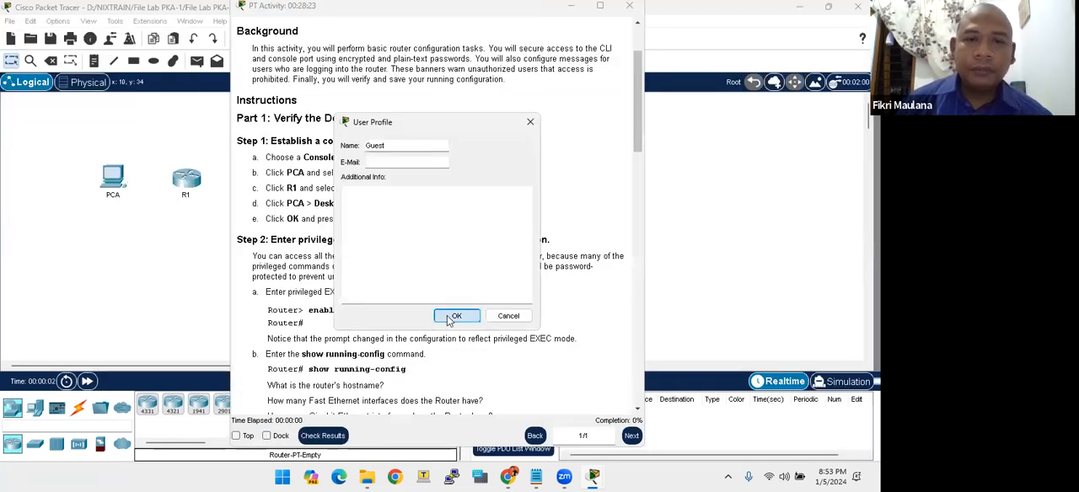
{"action": "left_click_drag", "start_coordinate": [335, 9], "coordinate": [575, 15]}
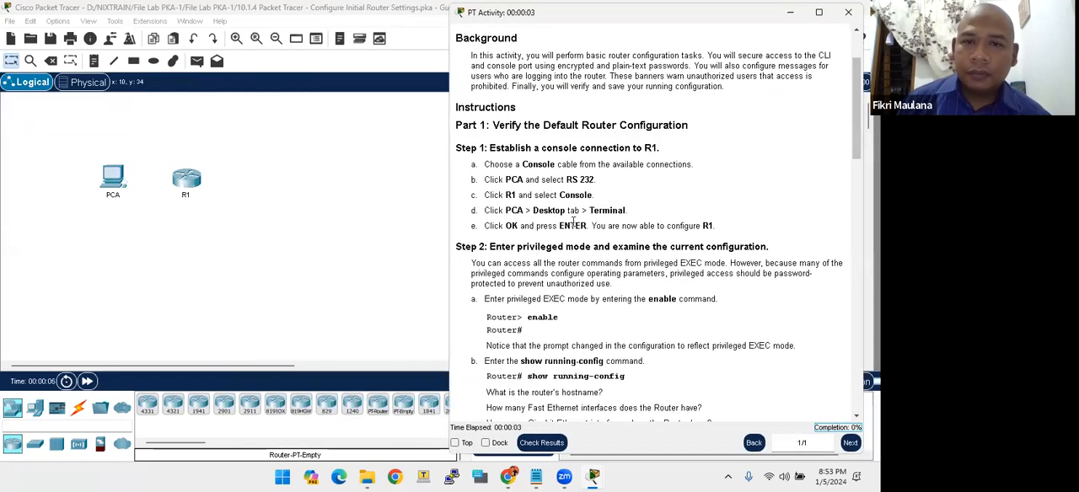
- Connect PCA's RS 232 port to R1's Console port with a console cable
{"action": "left_click", "coordinate": [342, 243]}
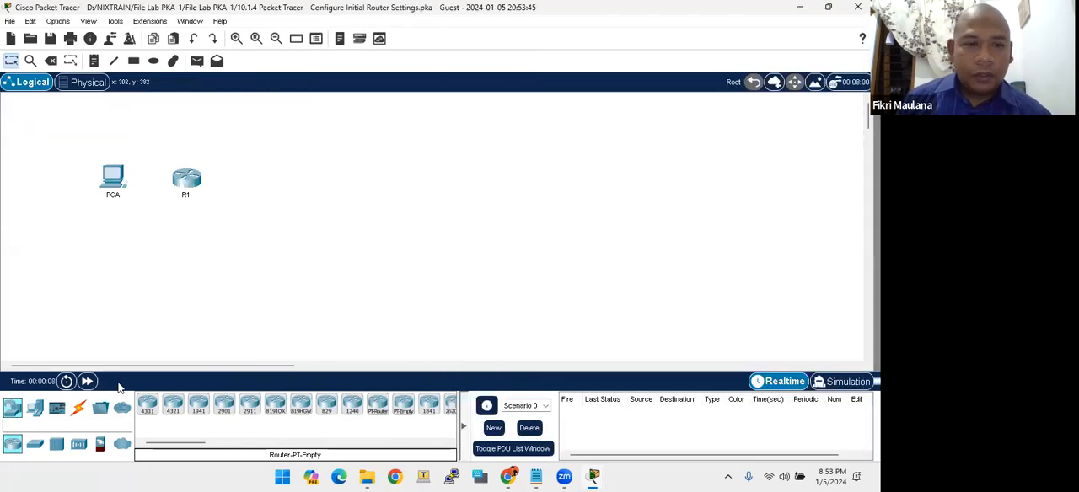
{"action": "left_click", "coordinate": [77, 408]}
{"action": "left_click", "coordinate": [173, 405]}
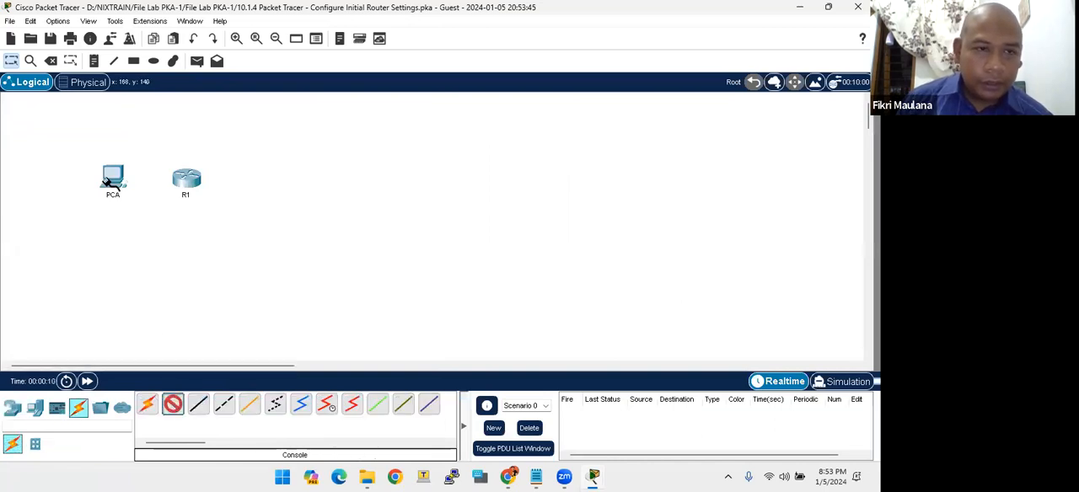
{"action": "left_click", "coordinate": [116, 186]}
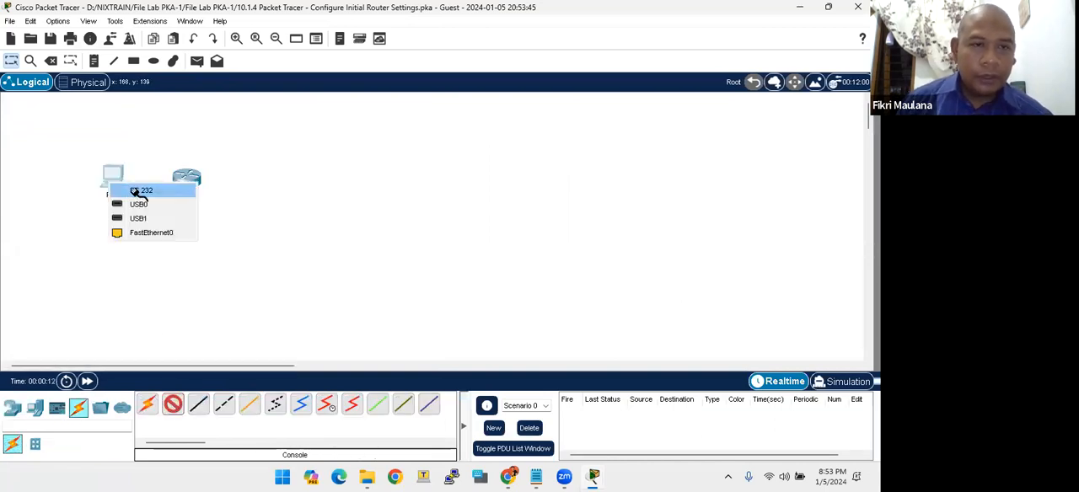
{"action": "left_click", "coordinate": [135, 192]}
{"action": "left_click", "coordinate": [186, 177]}
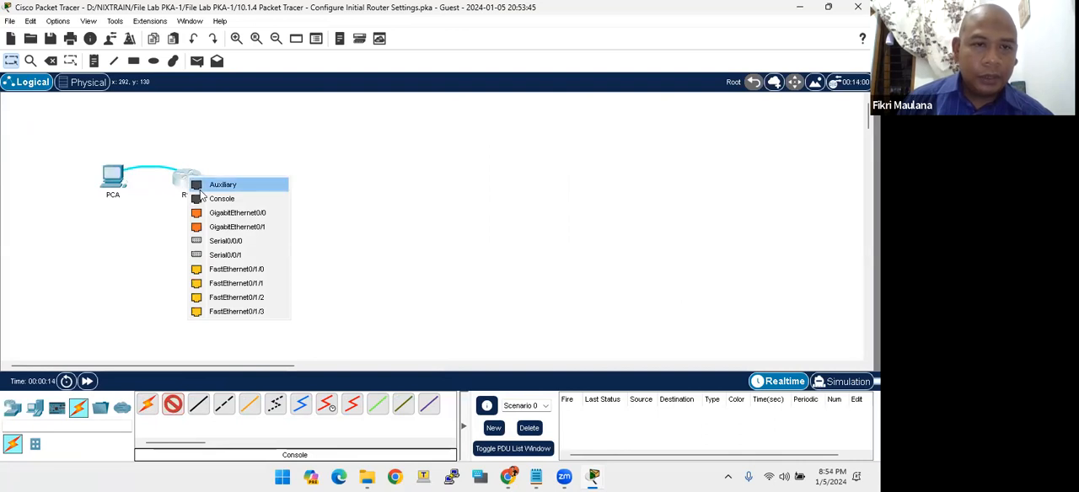
{"action": "left_click", "coordinate": [221, 198]}
{"action": "left_click_drag", "start_coordinate": [187, 184], "coordinate": [192, 181]}
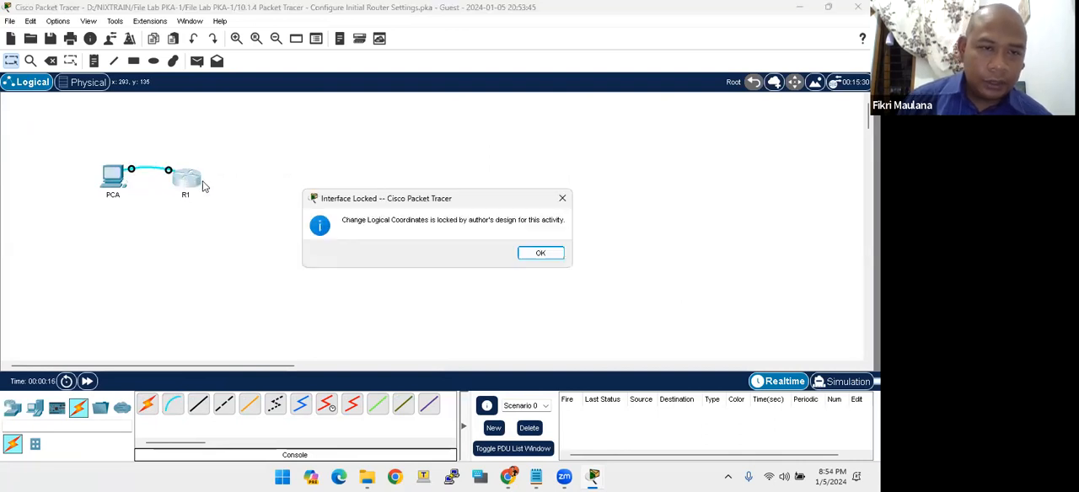
{"action": "left_click", "coordinate": [541, 255]}
- Bring back the activity instructions and read Part 1, Step 1, items b to e, on cabling and opening PCA's terminal
{"action": "mouse_move", "coordinate": [609, 478]}
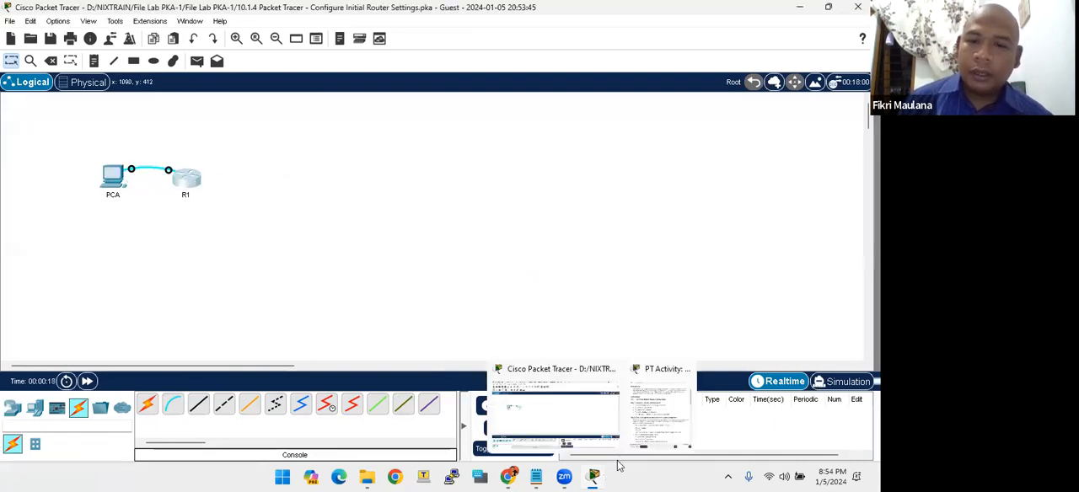
{"action": "left_click", "coordinate": [666, 383]}
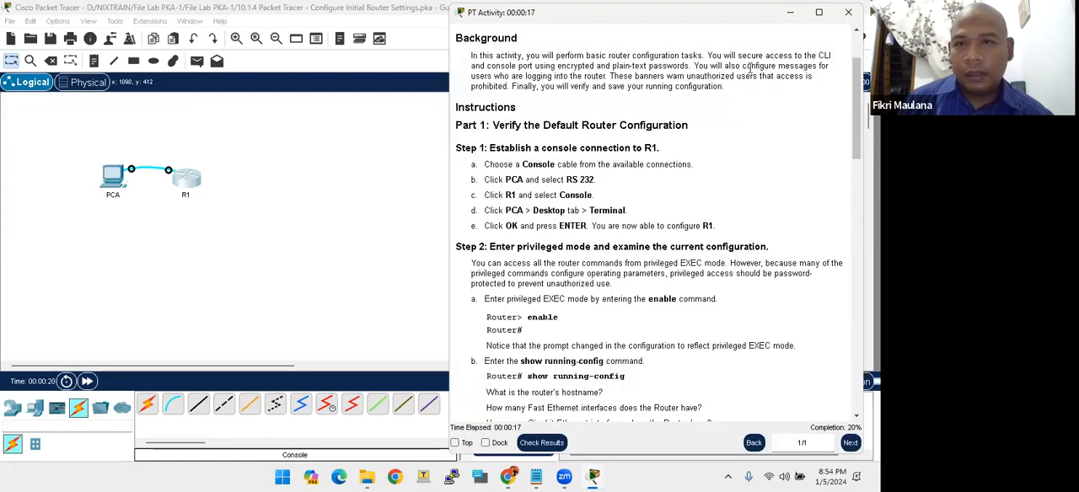
{"action": "left_click_drag", "start_coordinate": [744, 12], "coordinate": [753, 9]}
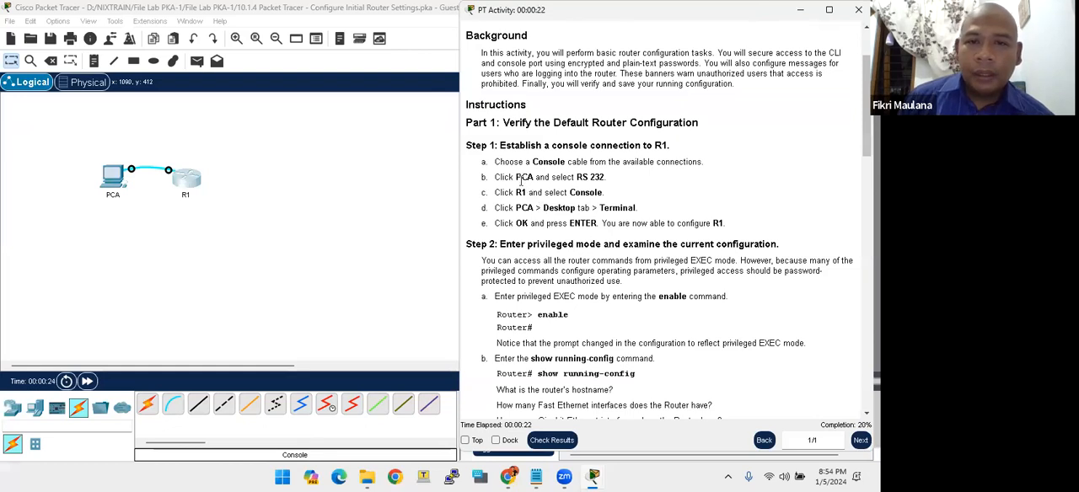
{"action": "left_click_drag", "start_coordinate": [584, 177], "coordinate": [616, 180]}
{"action": "left_click", "coordinate": [538, 192]}
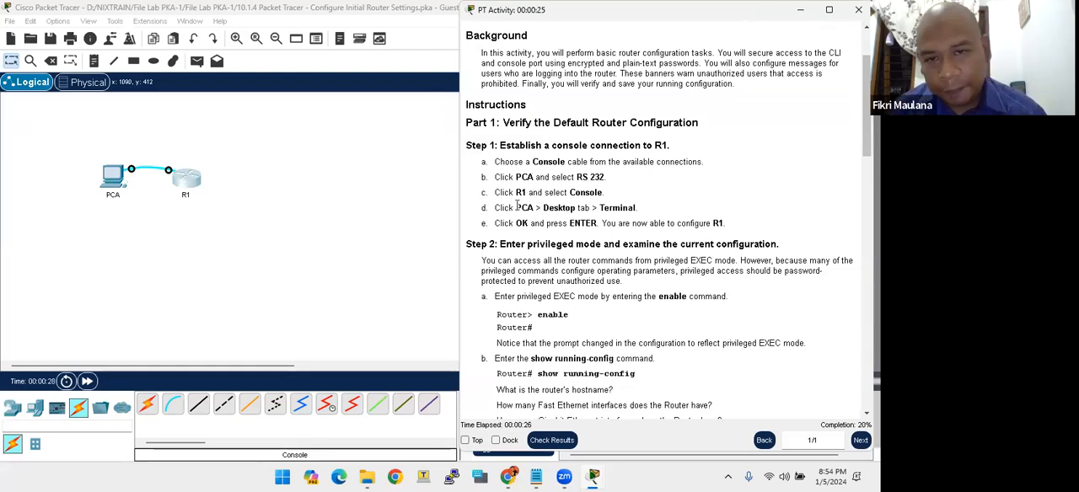
{"action": "left_click_drag", "start_coordinate": [500, 208], "coordinate": [622, 208]}
{"action": "left_click", "coordinate": [581, 208]}
{"action": "left_click", "coordinate": [575, 235]}
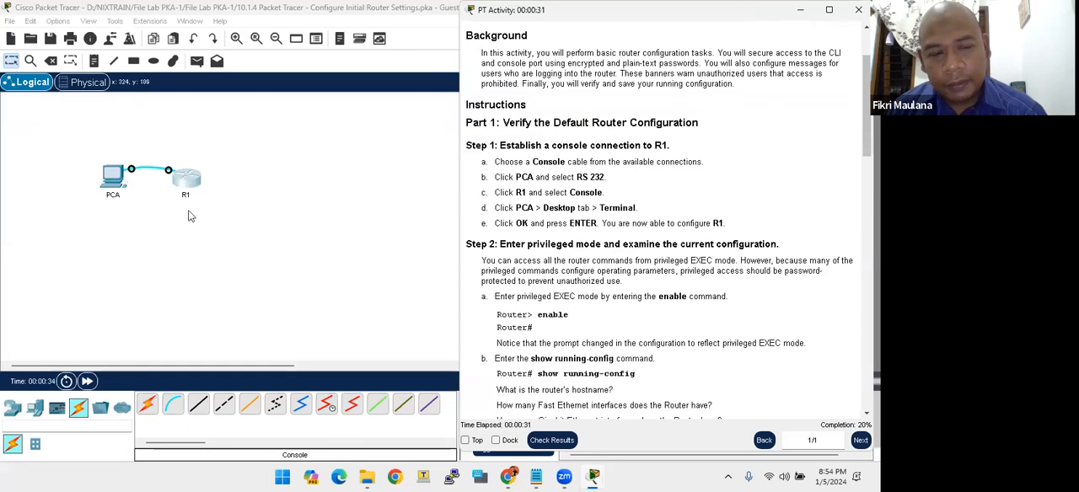
- Open the Terminal on PCA with the default port settings of 9600 bits per second, 8 data bits and 1 stop bit
{"action": "left_click", "coordinate": [158, 184]}
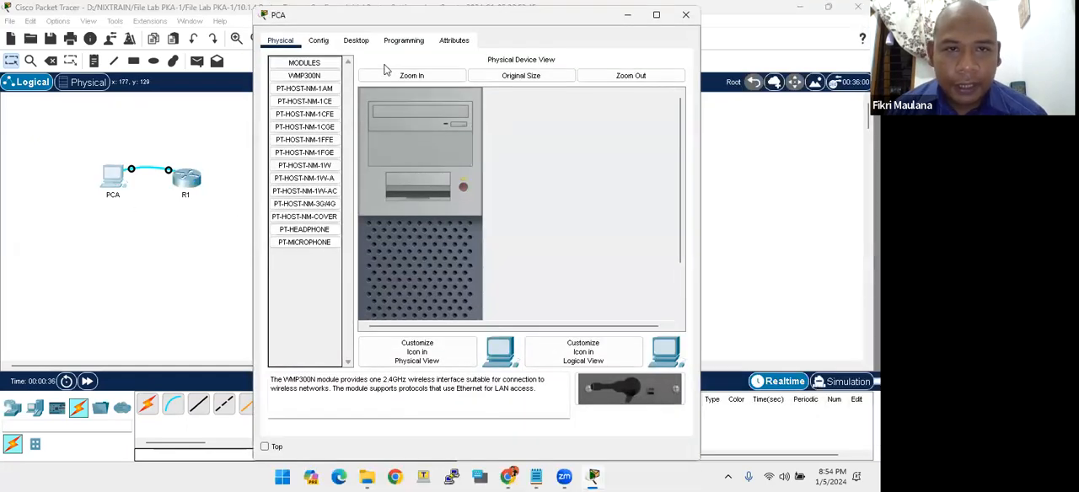
{"action": "left_click_drag", "start_coordinate": [307, 7], "coordinate": [307, 86]}
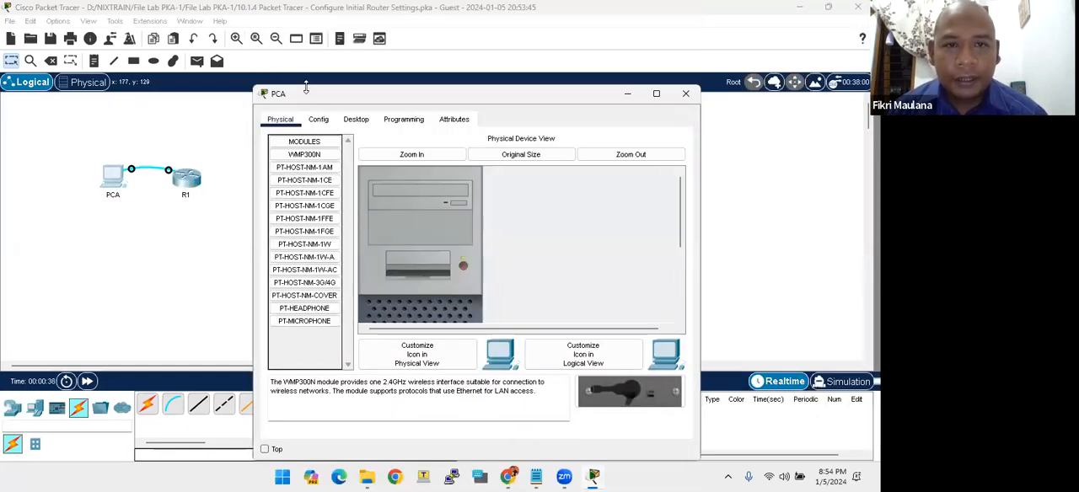
{"action": "left_click", "coordinate": [355, 119]}
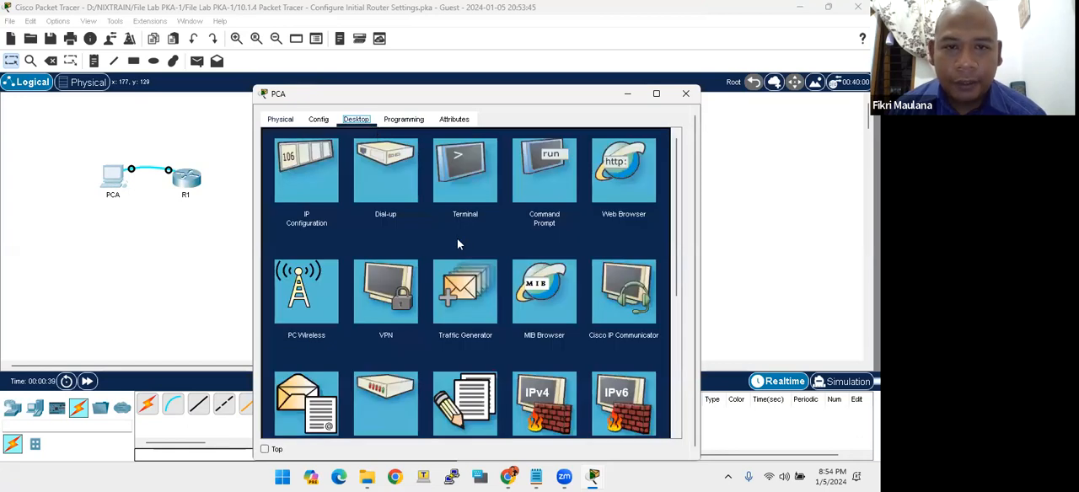
{"action": "left_click", "coordinate": [464, 188]}
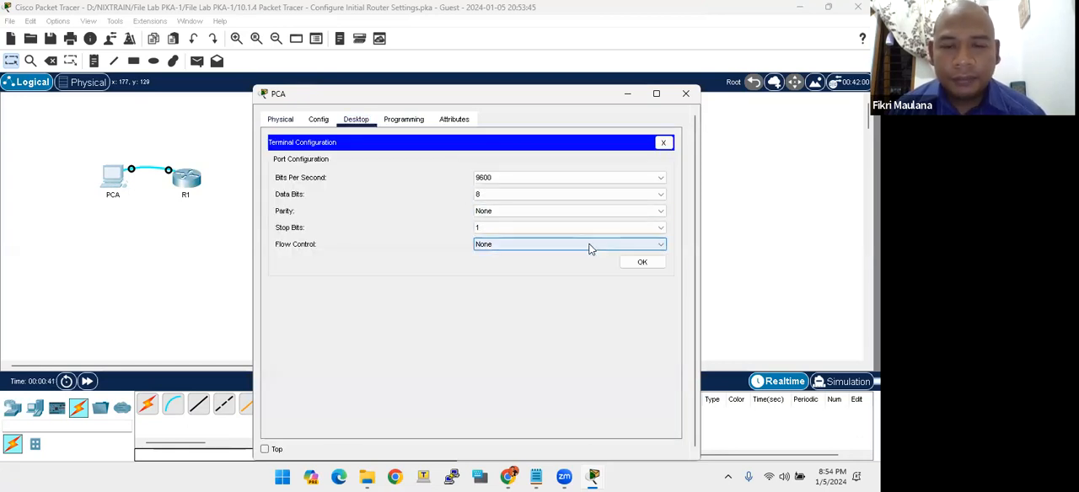
{"action": "left_click", "coordinate": [637, 263]}
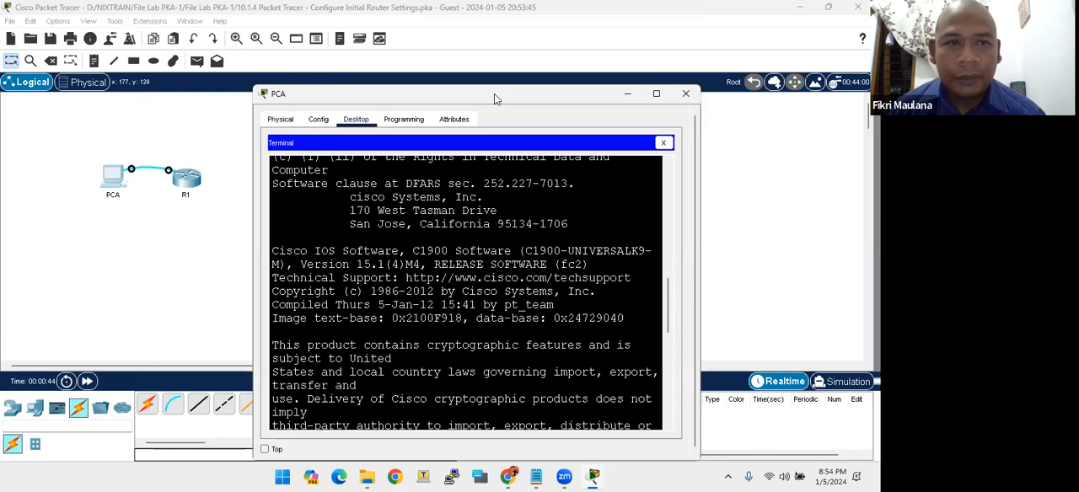
- Place the PCA window beside the instructions area, make it taller, and start the console session at the Router> prompt
{"action": "left_click_drag", "start_coordinate": [494, 93], "coordinate": [246, 9]}
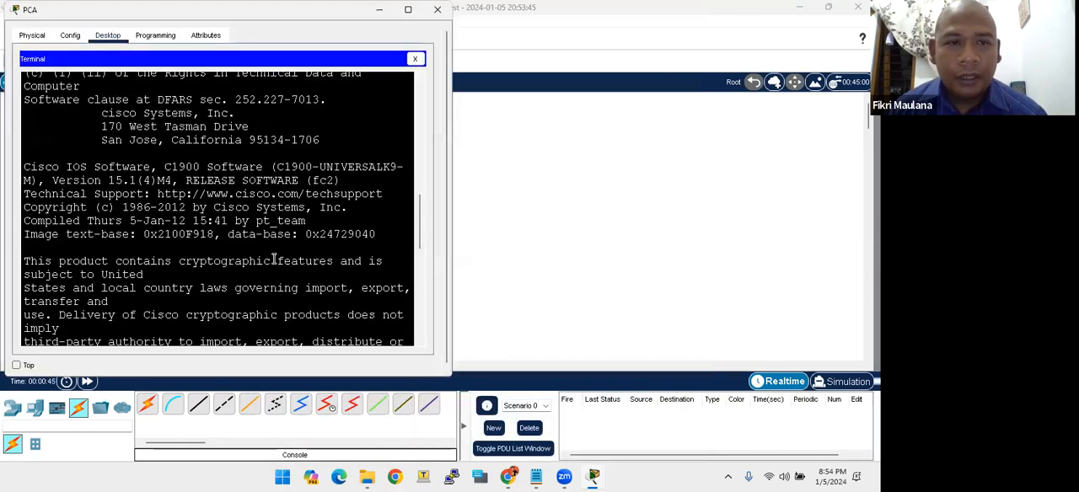
{"action": "double_click", "coordinate": [279, 379]}
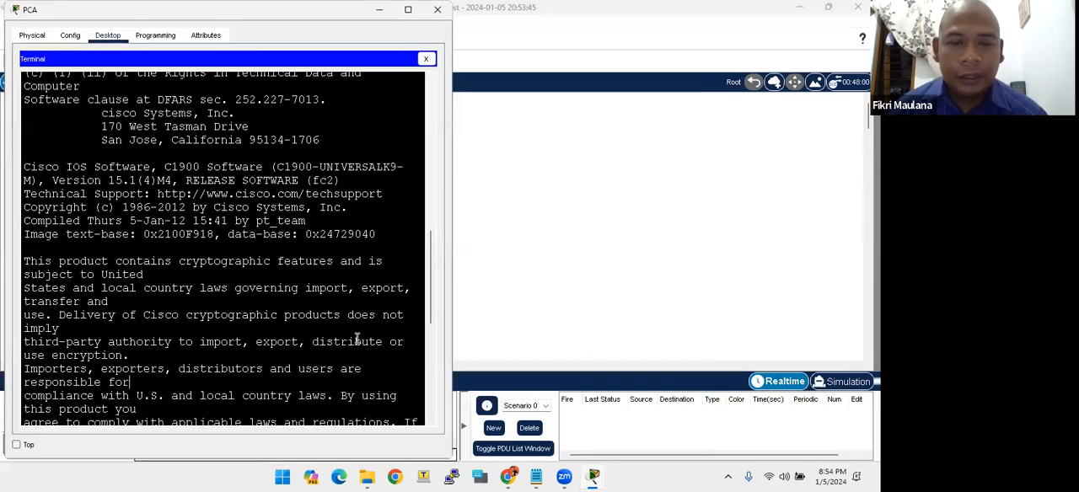
{"action": "key", "text": "Return"}
{"action": "key", "text": "Return"}
{"action": "key", "text": "Return"}
{"action": "key", "text": "Return"}
{"action": "key", "text": "Return"}
{"action": "key", "text": "Return"}
{"action": "key", "text": "Return"}
{"action": "key", "text": "Return"}
{"action": "key", "text": "Return"}
{"action": "key", "text": "Return"}
{"action": "key", "text": "Return"}
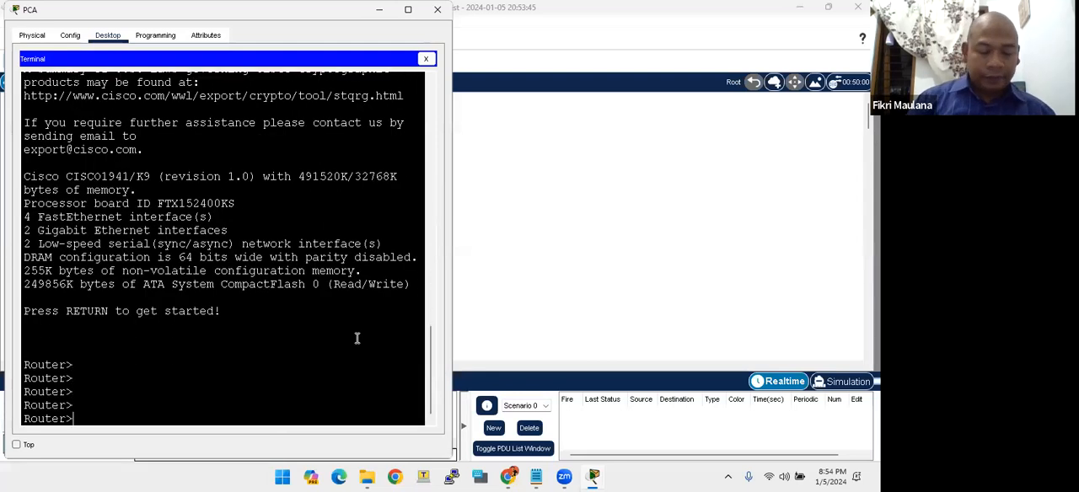
{"action": "key", "text": "Return"}
{"action": "key", "text": "Return"}
{"action": "key", "text": "Return"}
{"action": "key", "text": "Return"}
{"action": "key", "text": "Return"}
{"action": "key", "text": "Return"}
{"action": "key", "text": "Return"}
{"action": "key", "text": "Return"}
{"action": "key", "text": "Return"}
{"action": "key", "text": "Return"}
{"action": "key", "text": "Return"}
{"action": "key", "text": "Return"}
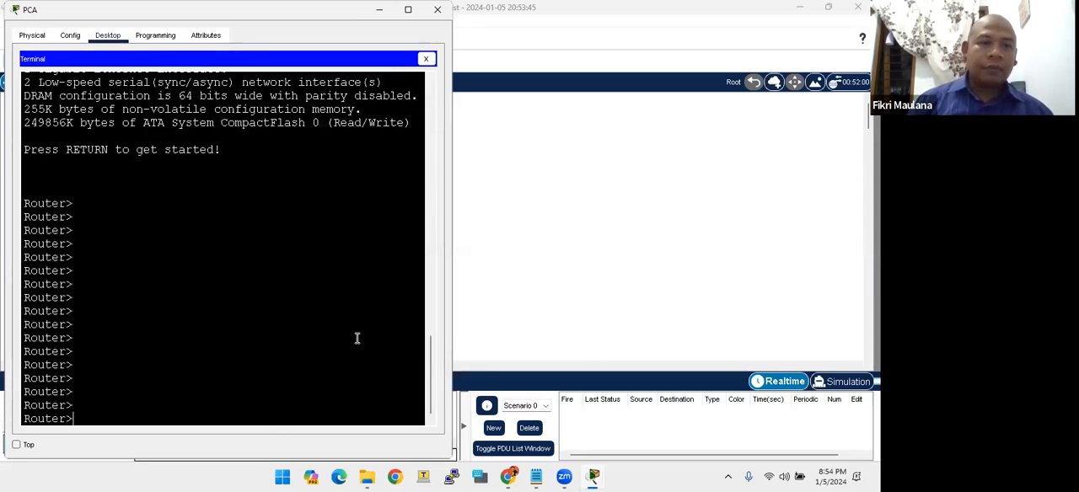
{"action": "key", "text": "Return"}
{"action": "key", "text": "Return"}
{"action": "key", "text": "Return"}
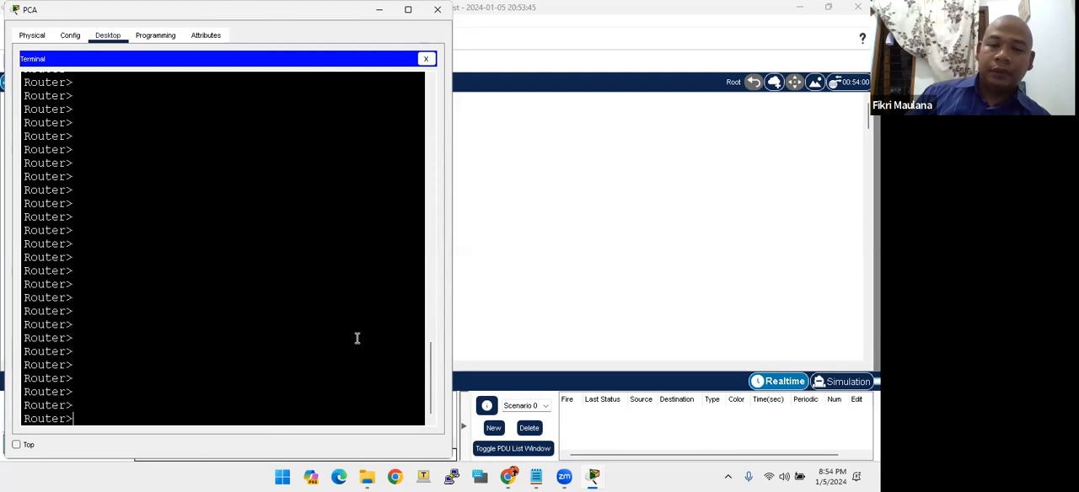
- Bring back the activity instructions, read Step 2 item a, and enter privileged EXEC mode in PCA's terminal with the enable command
{"action": "mouse_move", "coordinate": [593, 476]}
{"action": "left_click", "coordinate": [615, 416]}
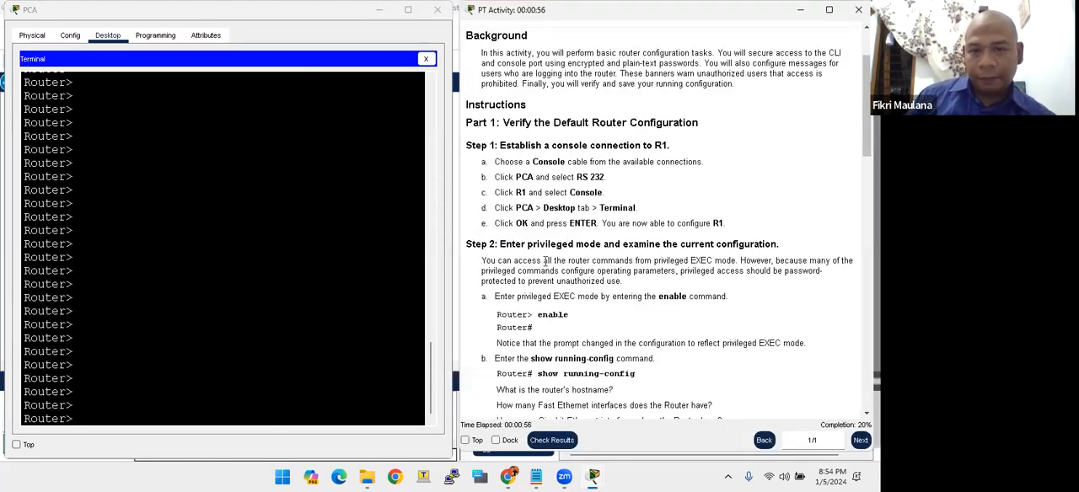
{"action": "scroll", "coordinate": [545, 261], "scroll_direction": "down", "scroll_amount": 1}
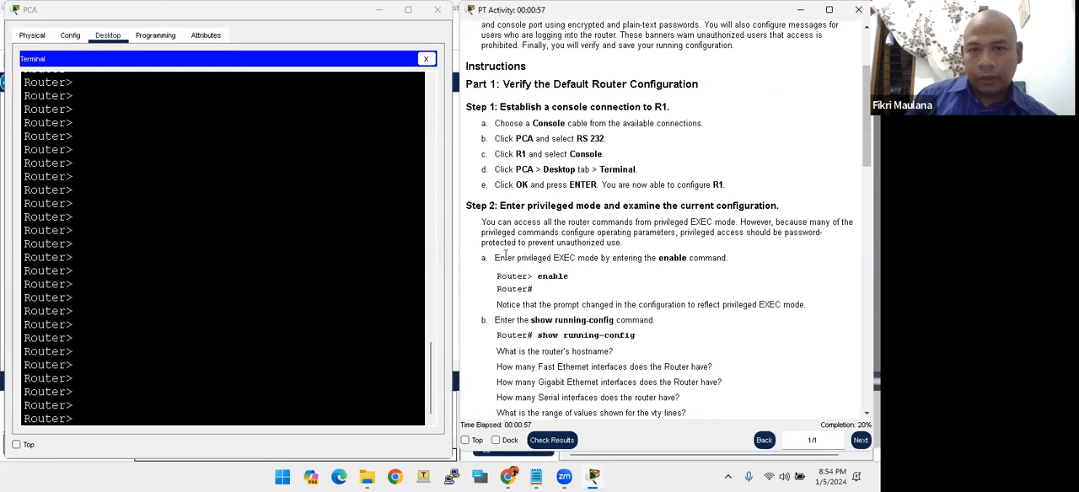
{"action": "left_click_drag", "start_coordinate": [497, 258], "coordinate": [544, 270]}
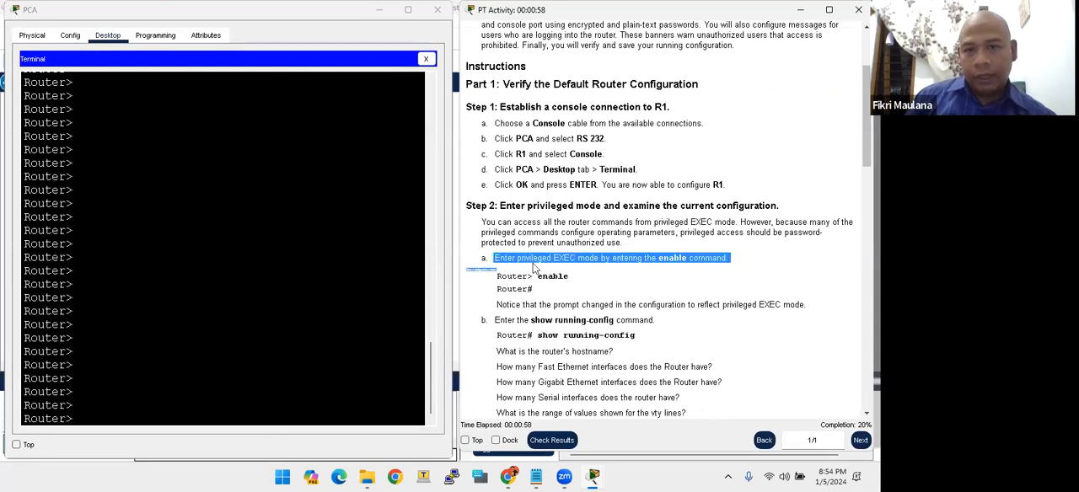
{"action": "left_click", "coordinate": [604, 261]}
{"action": "left_click", "coordinate": [273, 242]}
{"action": "type", "text": "enabl"}
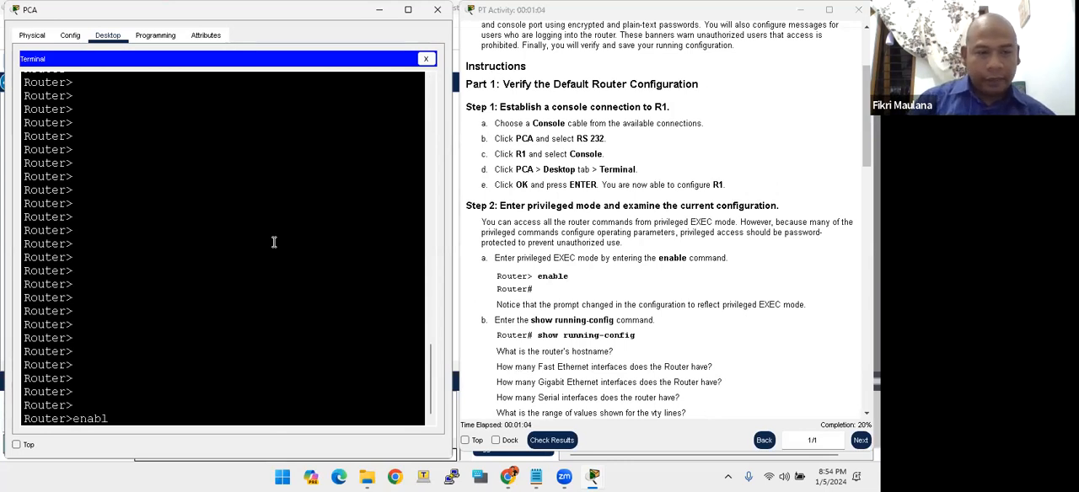
{"action": "type", "text": "e"}
{"action": "key", "text": "Return"}
{"action": "key", "text": "Return"}
{"action": "key", "text": "Return"}
{"action": "key", "text": "Return"}
{"action": "key", "text": "Return"}
{"action": "key", "text": "Return"}
{"action": "key", "text": "Return"}
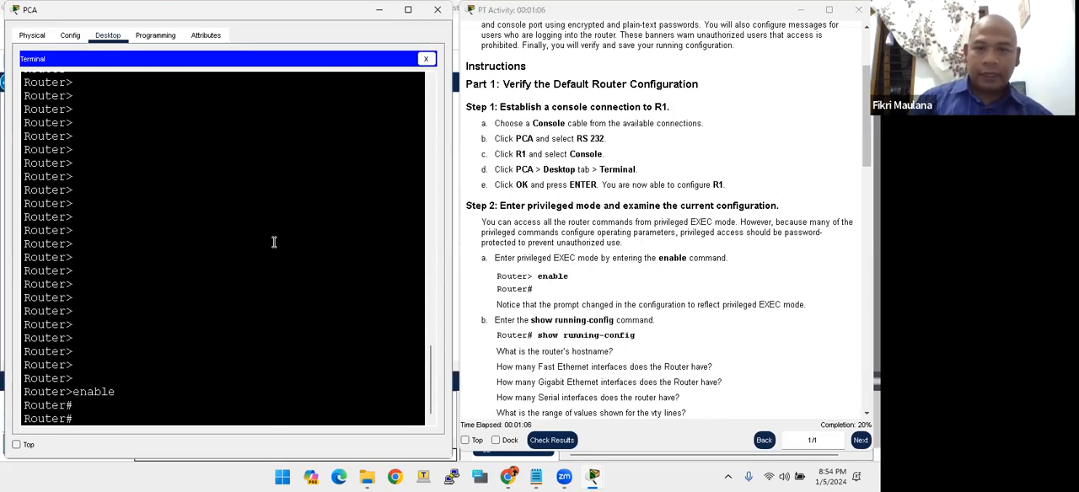
- Display the router's current configuration with the show running-config command, as asked in Step 2 item b
{"action": "type", "text": "show"}
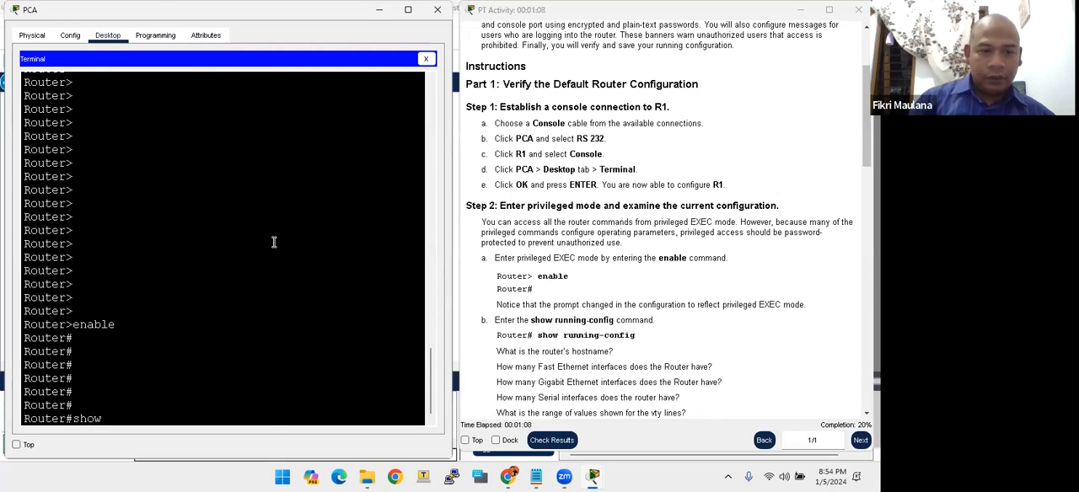
{"action": "type", "text": " run"}
{"action": "key", "text": "Tab"}
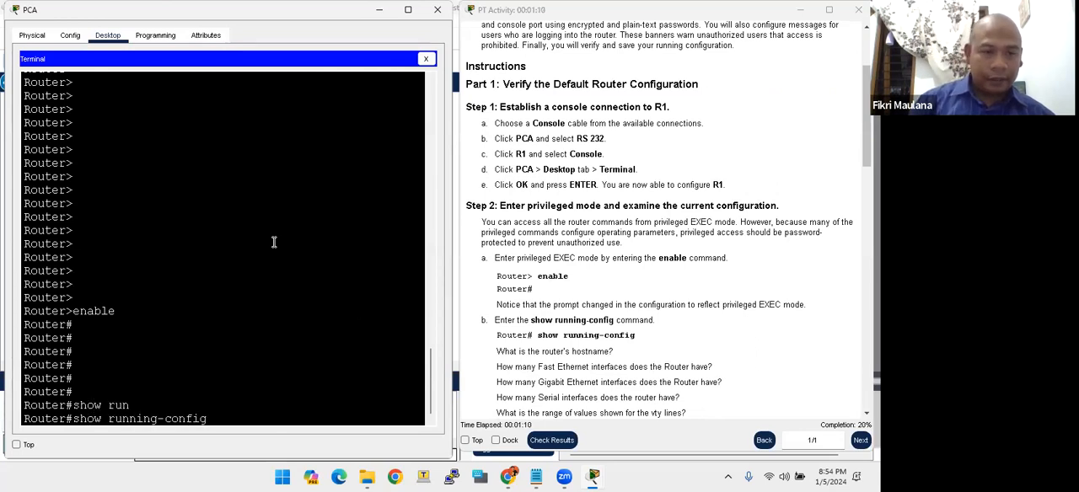
{"action": "left_click", "coordinate": [507, 320]}
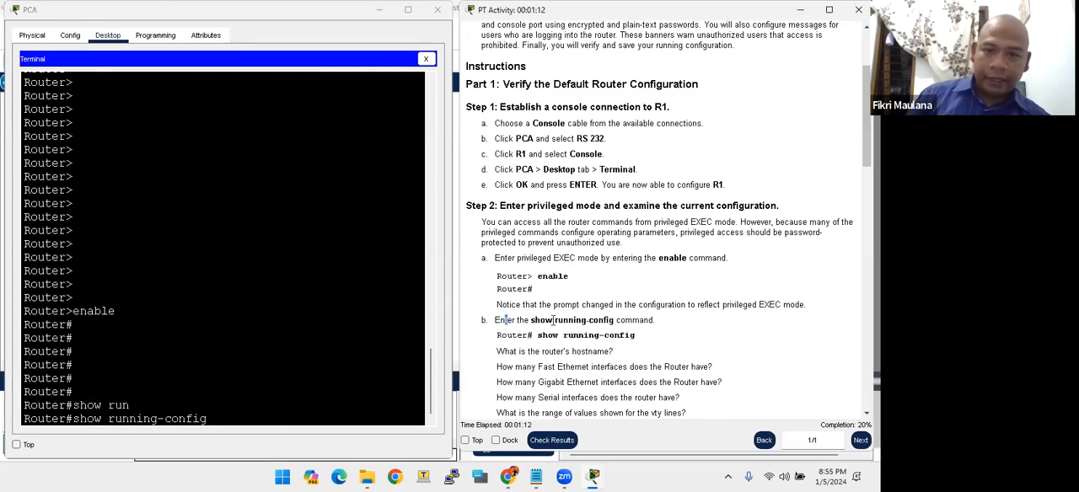
{"action": "left_click_drag", "start_coordinate": [616, 320], "coordinate": [637, 318]}
{"action": "left_click", "coordinate": [287, 301]}
{"action": "key", "text": "Return"}
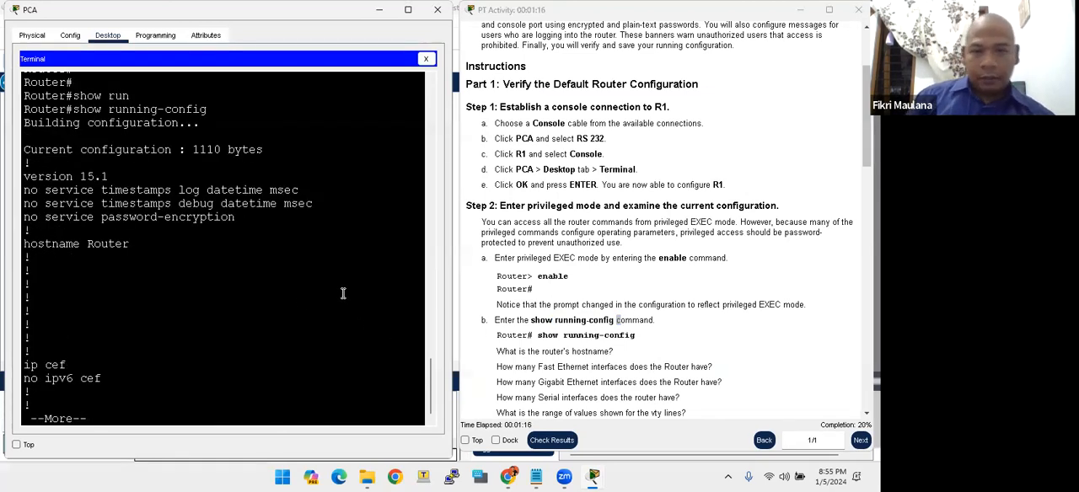
- Find the router's hostname in the running configuration to answer the first question of item b
{"action": "left_click", "coordinate": [523, 346]}
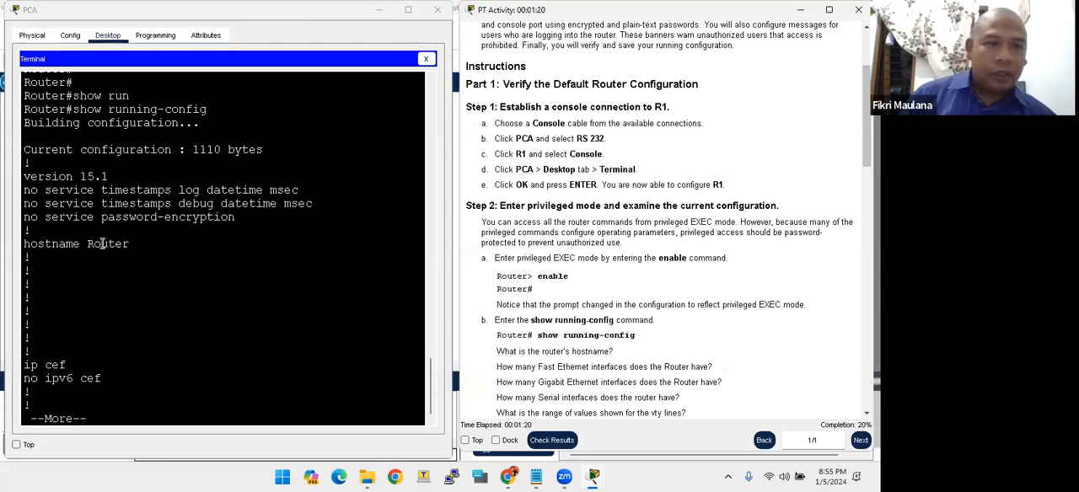
{"action": "left_click_drag", "start_coordinate": [93, 244], "coordinate": [129, 243]}
{"action": "left_click", "coordinate": [582, 346]}
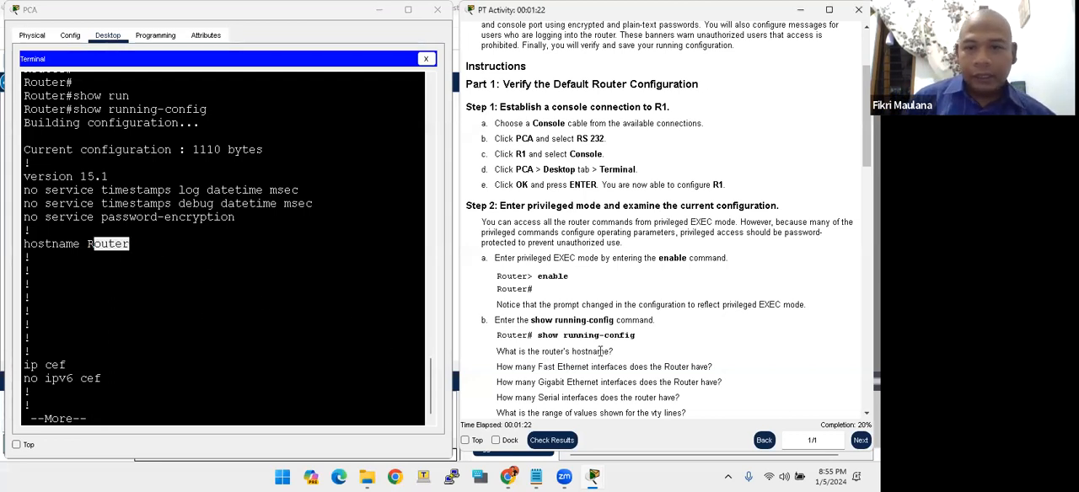
{"action": "scroll", "coordinate": [591, 349], "scroll_direction": "down", "scroll_amount": 1}
- Page through the running configuration and identify the router's FastEthernet interfaces
{"action": "left_click", "coordinate": [119, 350]}
{"action": "key", "text": "space"}
{"action": "key", "text": "space"}
{"action": "key", "text": "space"}
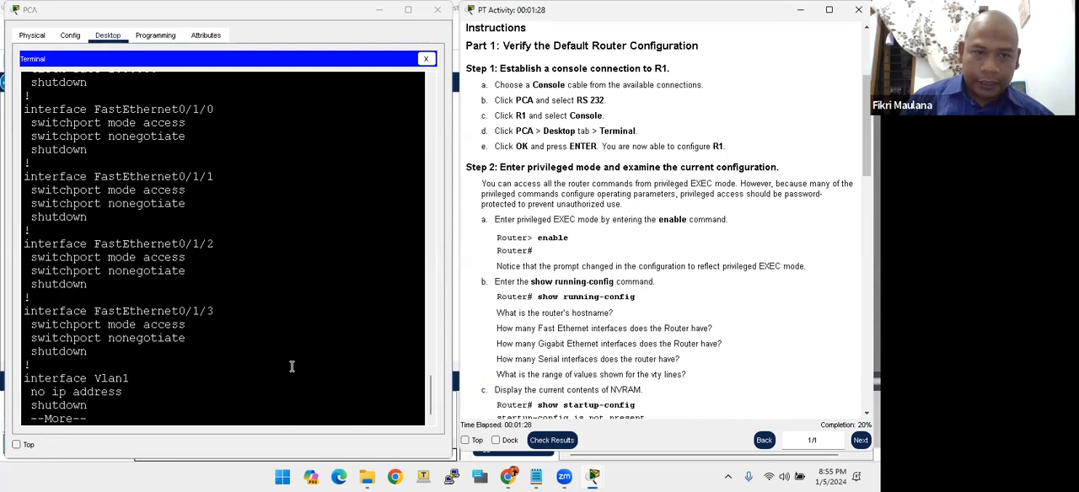
{"action": "left_click_drag", "start_coordinate": [116, 337], "coordinate": [143, 304]}
{"action": "left_click_drag", "start_coordinate": [124, 270], "coordinate": [159, 265]}
{"action": "left_click_drag", "start_coordinate": [132, 199], "coordinate": [187, 190]}
{"action": "left_click_drag", "start_coordinate": [136, 133], "coordinate": [189, 125]}
{"action": "key", "text": "space"}
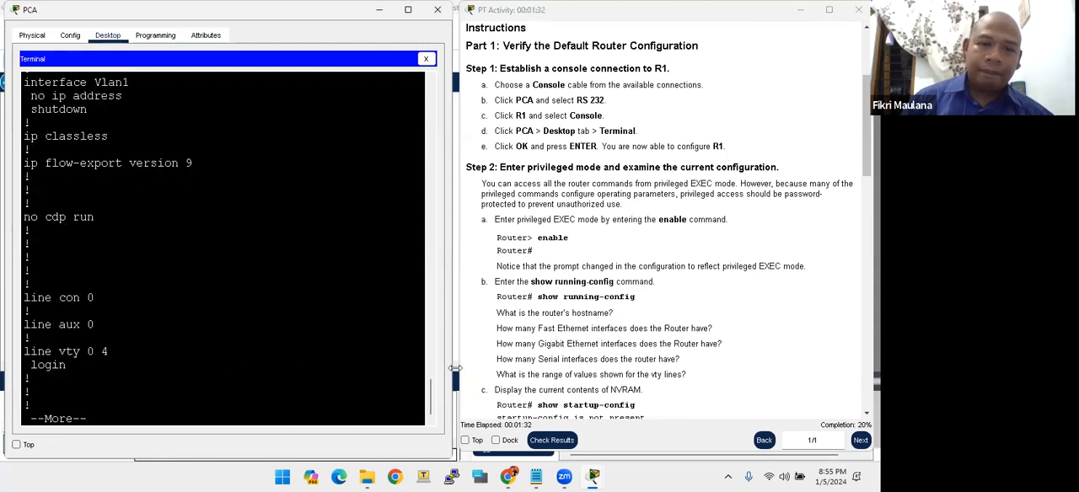
- Go back through the configuration output and examine how many Gigabit Ethernet interfaces the router has
{"action": "left_click", "coordinate": [548, 343]}
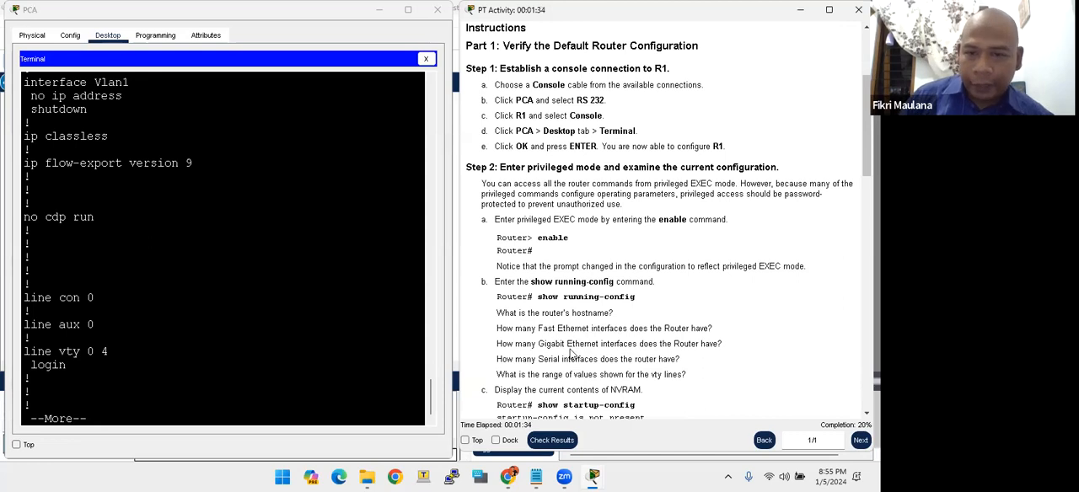
{"action": "scroll", "coordinate": [160, 249], "scroll_direction": "up", "scroll_amount": 5}
{"action": "scroll", "coordinate": [160, 249], "scroll_direction": "up", "scroll_amount": 7}
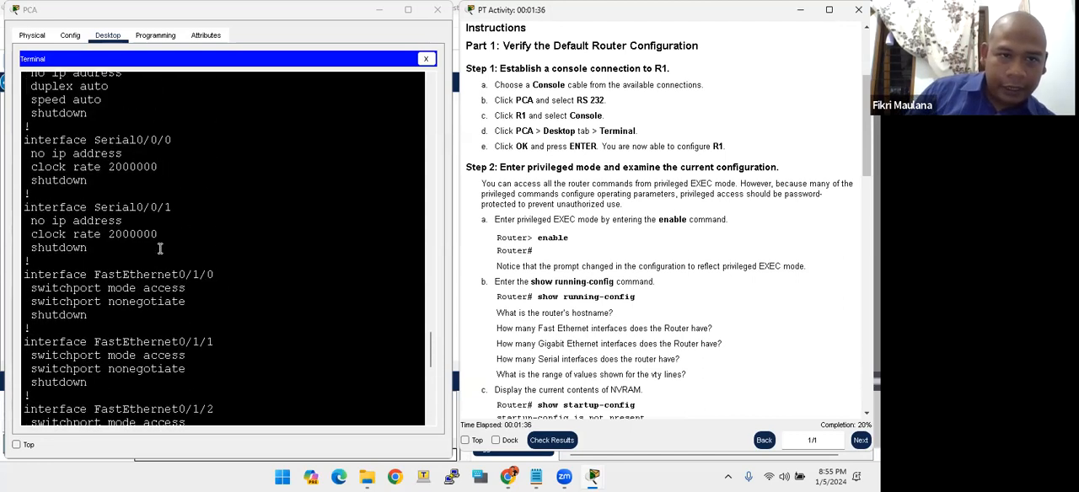
{"action": "scroll", "coordinate": [147, 263], "scroll_direction": "up", "scroll_amount": 2}
{"action": "left_click_drag", "start_coordinate": [140, 212], "coordinate": [213, 210]}
{"action": "scroll", "coordinate": [165, 148], "scroll_direction": "up", "scroll_amount": 2}
{"action": "left_click", "coordinate": [204, 302]}
{"action": "left_click", "coordinate": [602, 358]}
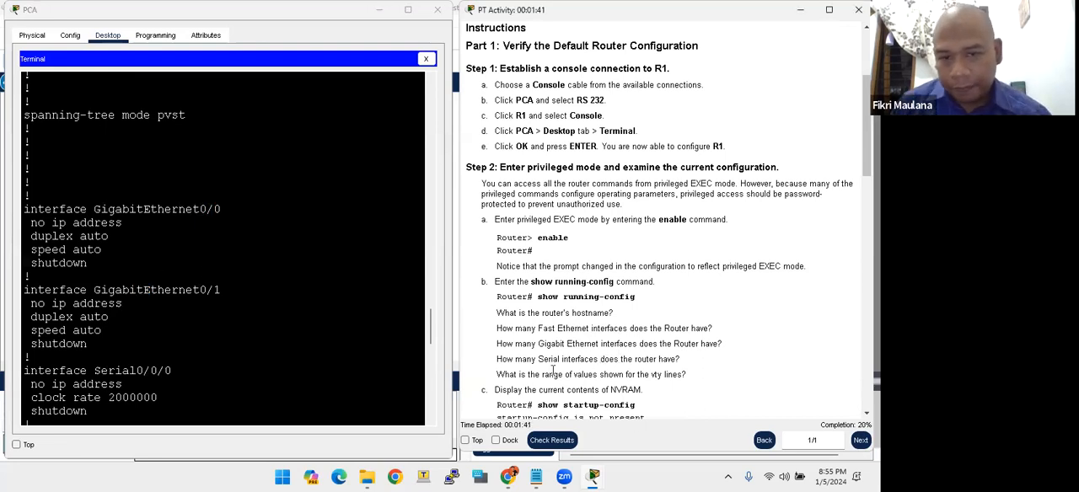
- Examine the Serial interfaces in the configuration output to answer the question about their number
{"action": "scroll", "coordinate": [124, 257], "scroll_direction": "down", "scroll_amount": 10}
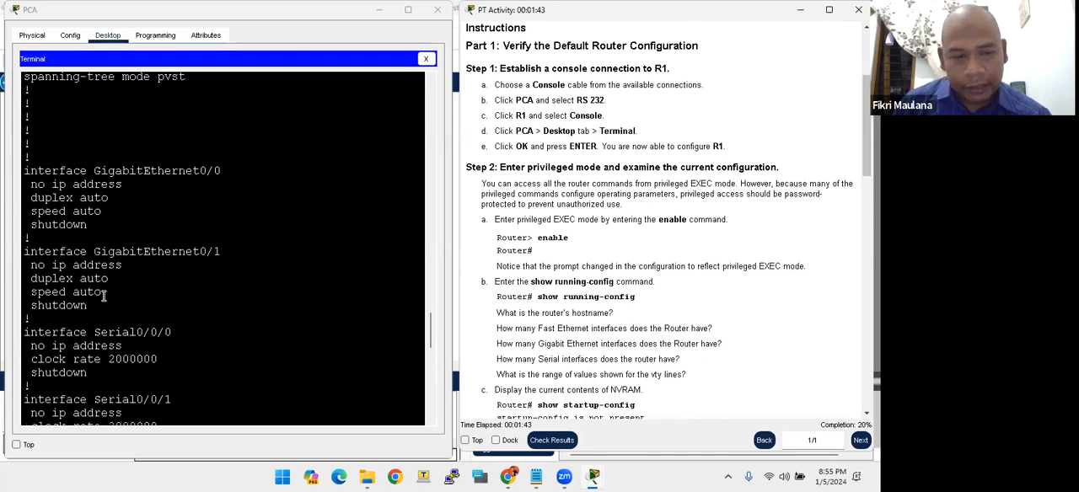
{"action": "scroll", "coordinate": [121, 246], "scroll_direction": "up", "scroll_amount": 7}
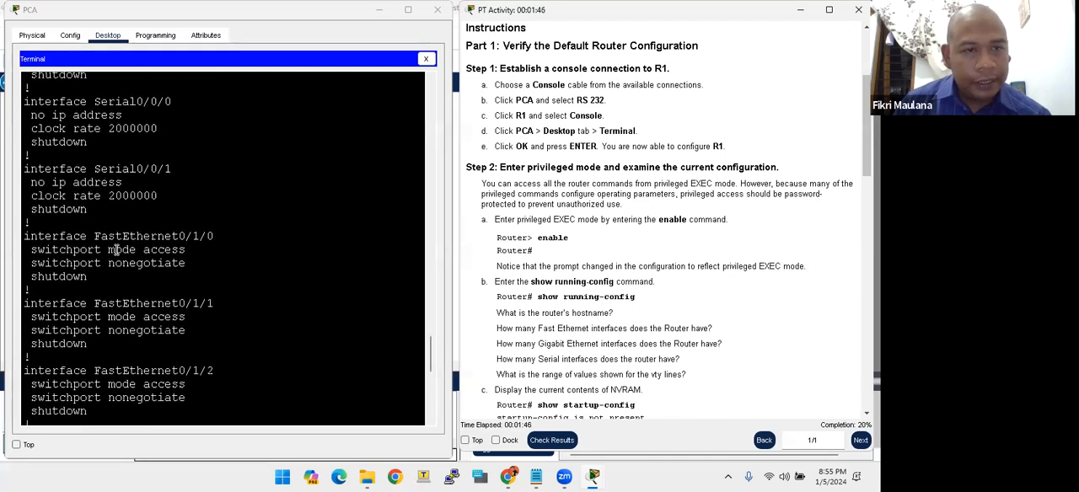
{"action": "left_click_drag", "start_coordinate": [122, 246], "coordinate": [171, 245]}
{"action": "scroll", "coordinate": [625, 345], "scroll_direction": "down", "scroll_amount": 1}
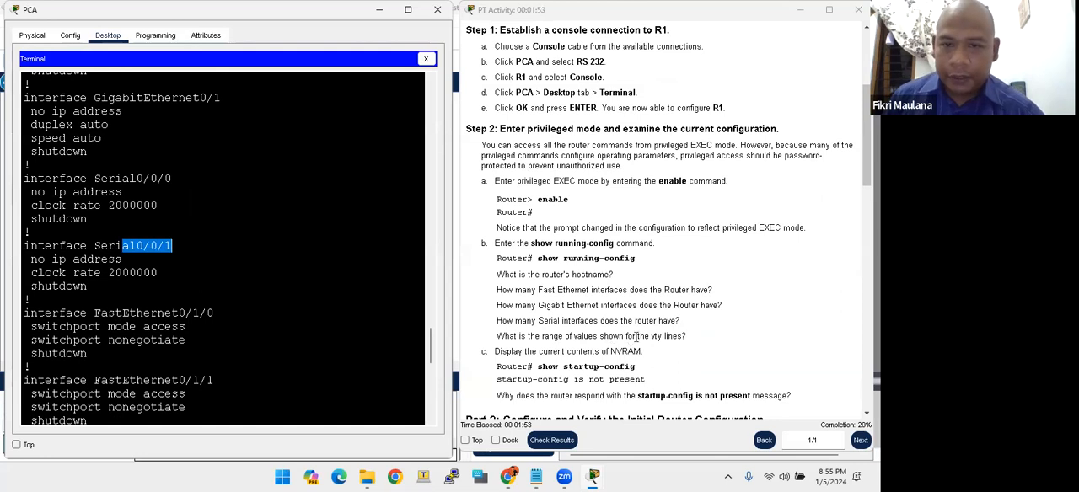
- Check the range of values on the vty lines and page to the end of the running configuration
{"action": "left_click", "coordinate": [229, 249]}
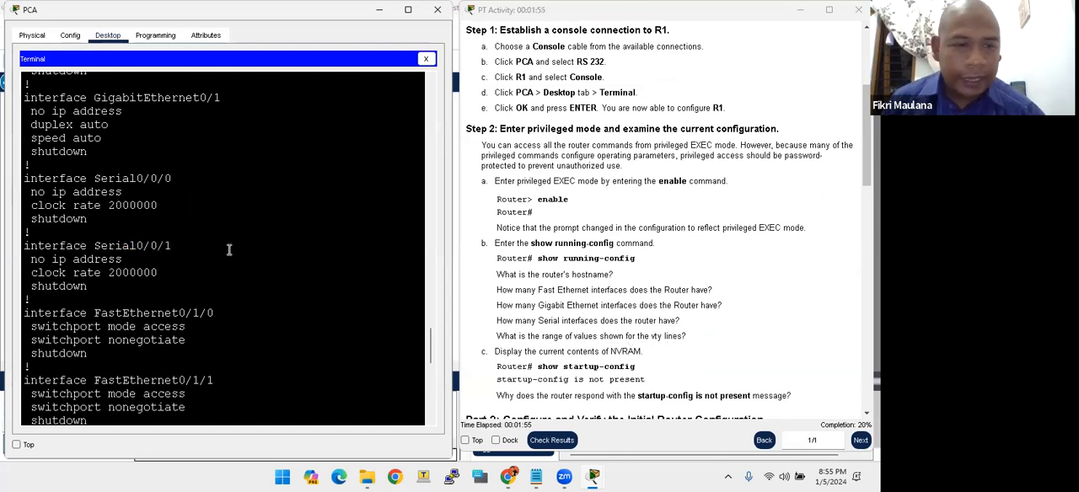
{"action": "scroll", "coordinate": [228, 248], "scroll_direction": "down", "scroll_amount": 12}
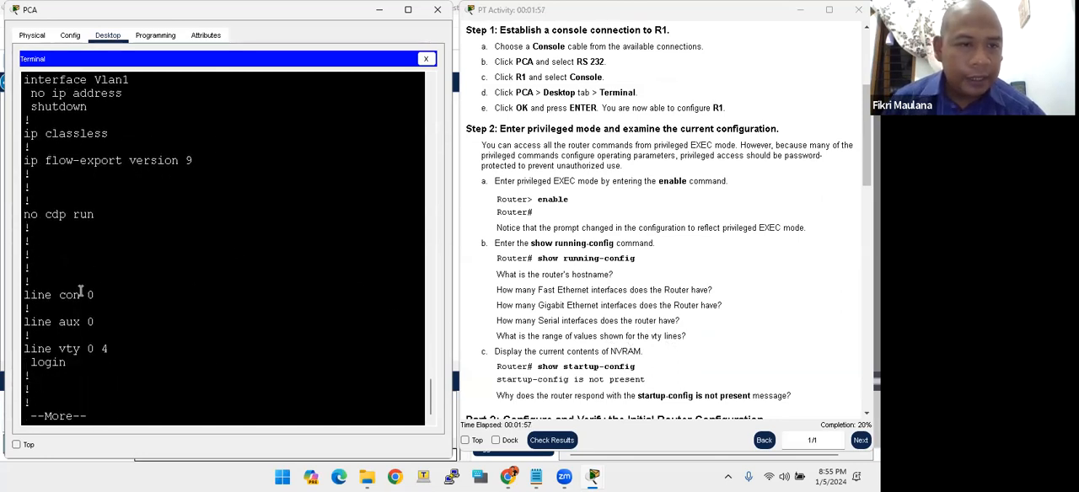
{"action": "left_click_drag", "start_coordinate": [84, 353], "coordinate": [90, 352]}
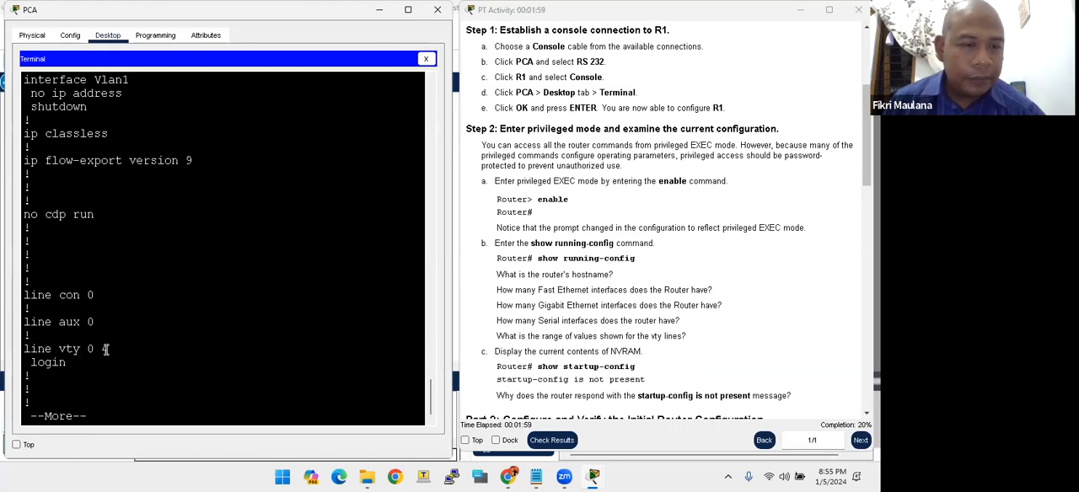
{"action": "key", "text": "space"}
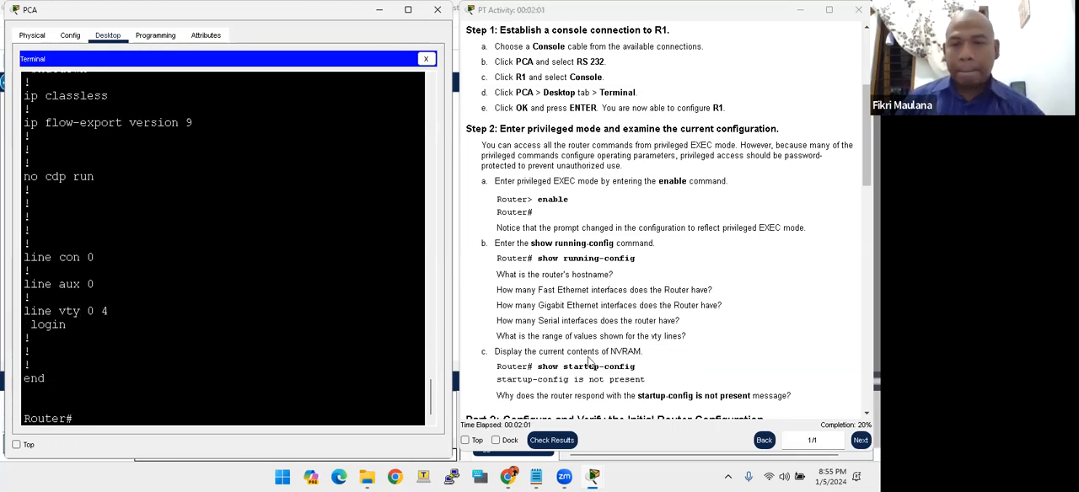
{"action": "left_click_drag", "start_coordinate": [87, 314], "coordinate": [319, 315]}
{"action": "left_click", "coordinate": [675, 268]}
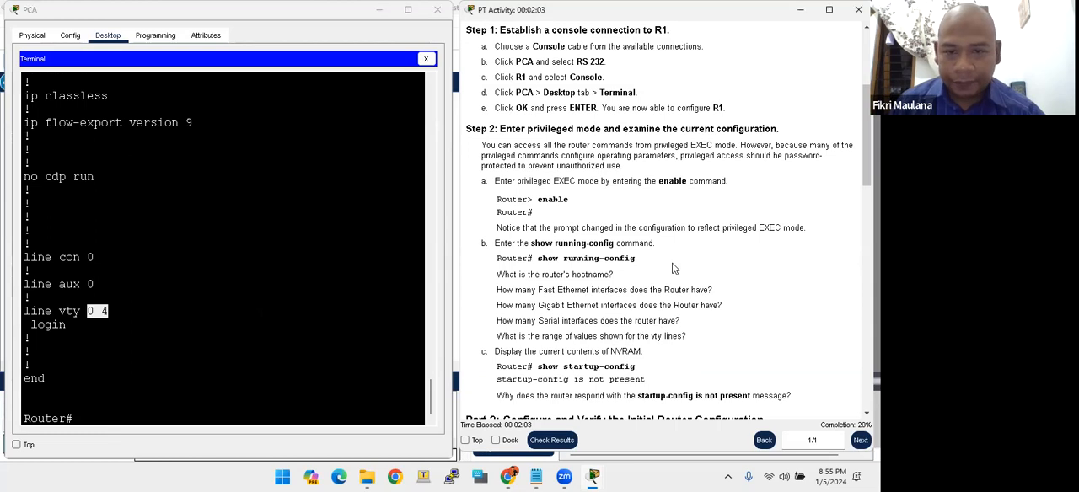
- Read Part 2, Step 1 of the instructions on R1's hostname, message of the day and passwords
{"action": "scroll", "coordinate": [658, 278], "scroll_direction": "down", "scroll_amount": 3}
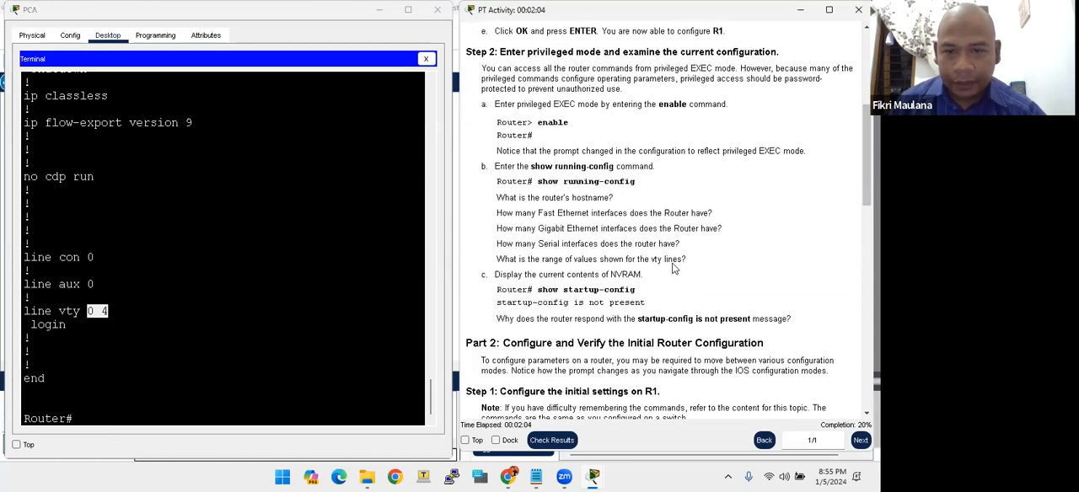
{"action": "left_click", "coordinate": [306, 328]}
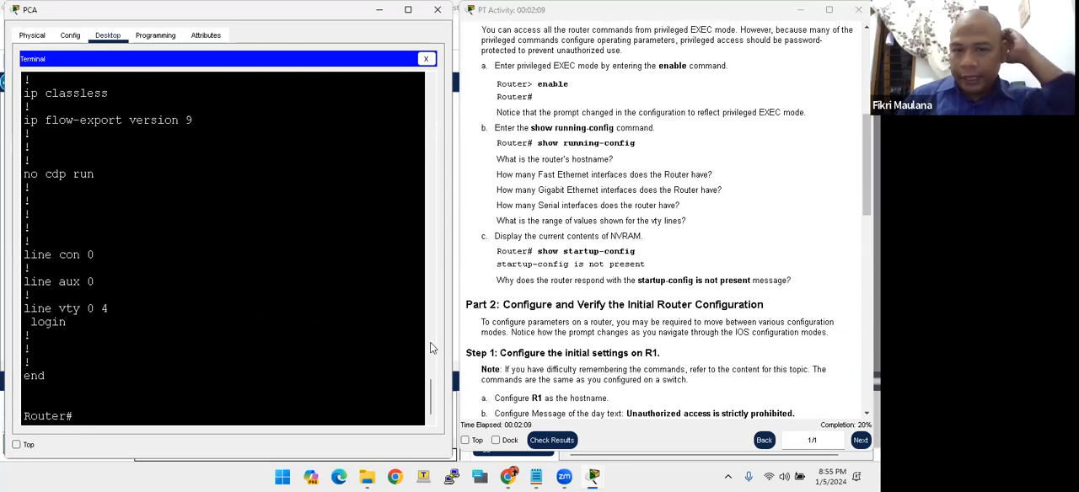
{"action": "scroll", "coordinate": [601, 320], "scroll_direction": "down", "scroll_amount": 4}
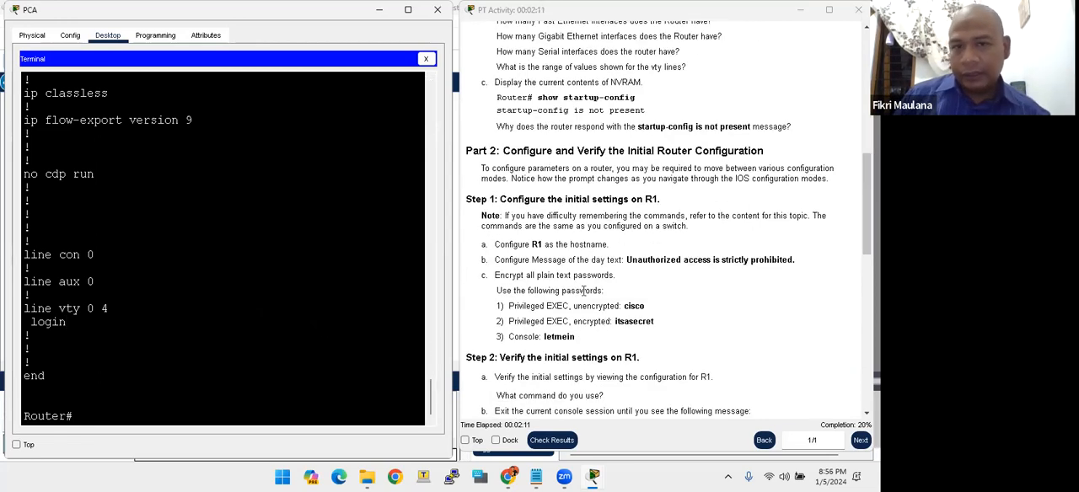
{"action": "left_click", "coordinate": [601, 154]}
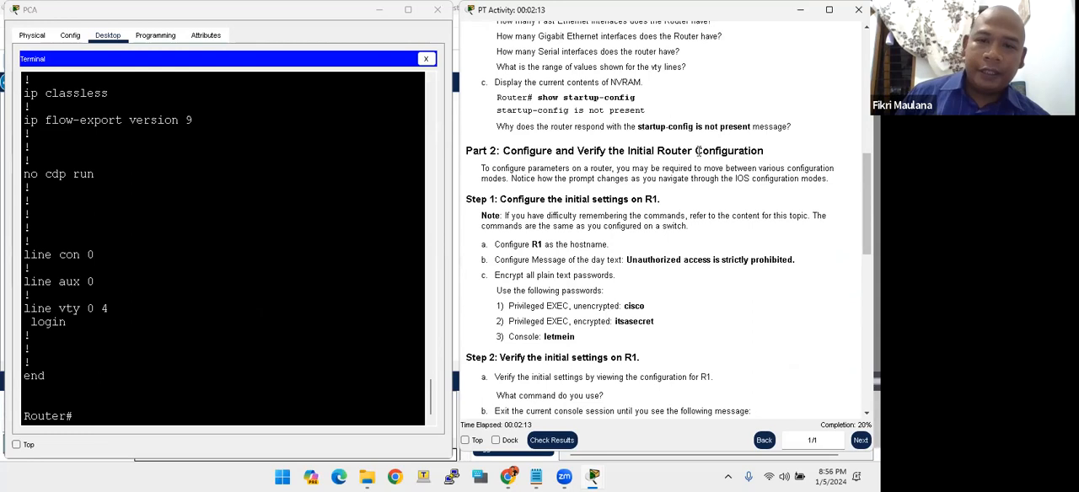
{"action": "left_click_drag", "start_coordinate": [529, 245], "coordinate": [525, 262]}
{"action": "left_click", "coordinate": [529, 247]}
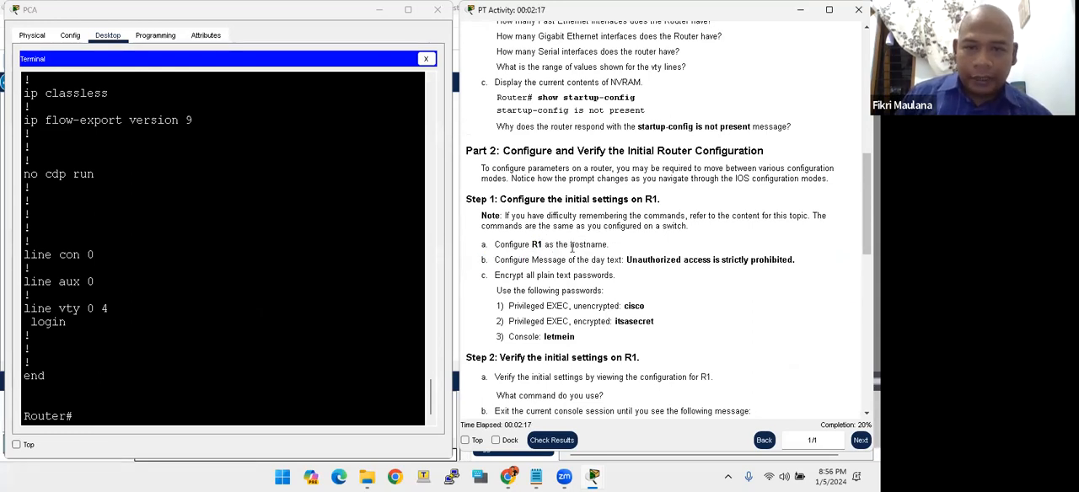
- Enter global configuration mode on the router with the conf t command
{"action": "left_click", "coordinate": [216, 310]}
{"action": "key", "text": "Return"}
{"action": "key", "text": "Return"}
{"action": "key", "text": "Return"}
{"action": "type", "text": "conf t"}
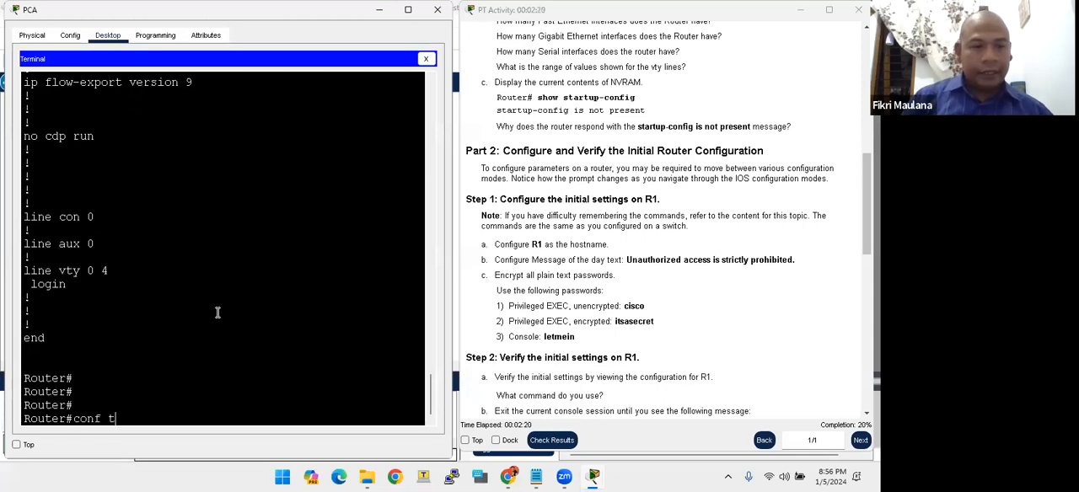
{"action": "key", "text": "Return"}
- Set the router's hostname to R1
{"action": "type", "text": "hot"}
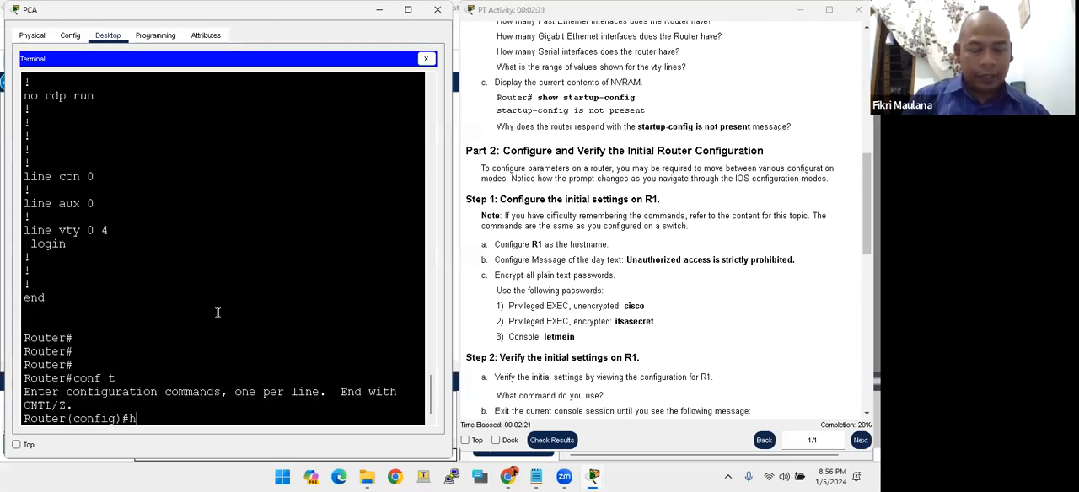
{"action": "key", "text": "BackSpace"}
{"action": "key", "text": "BackSpace"}
{"action": "type", "text": "stname R"}
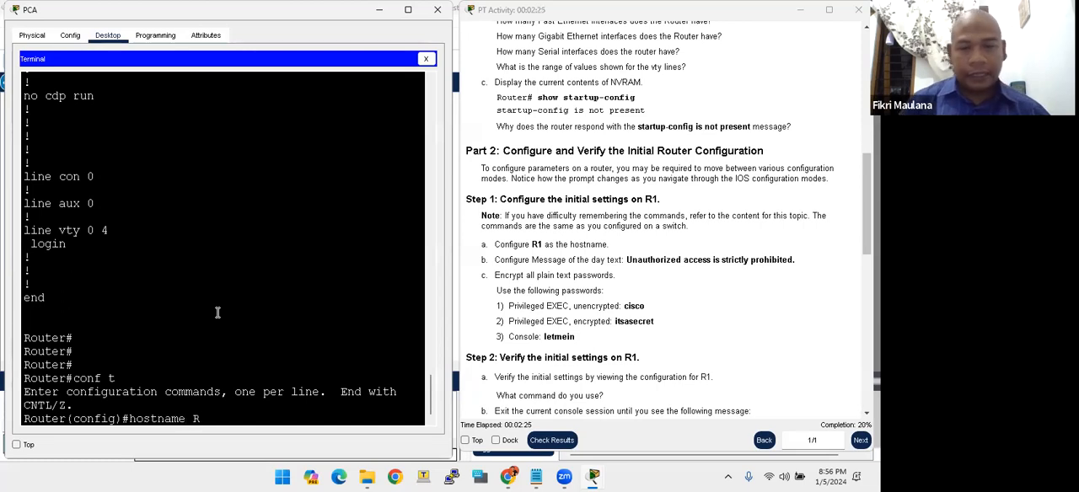
{"action": "type", "text": "1"}
{"action": "key", "text": "Return"}
{"action": "key", "text": "Return"}
{"action": "key", "text": "Return"}
{"action": "key", "text": "Return"}
{"action": "key", "text": "Return"}
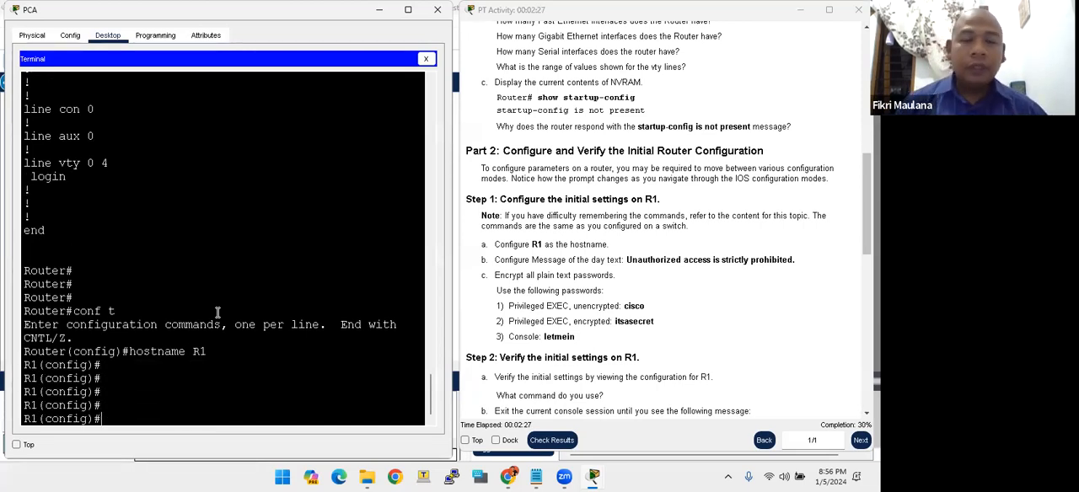
- Set R1's message-of-the-day banner to "Unauthorized access is strictly prohibited.", copying the text from the instructions and using $ as the delimiter
{"action": "type", "text": "banner motd"}
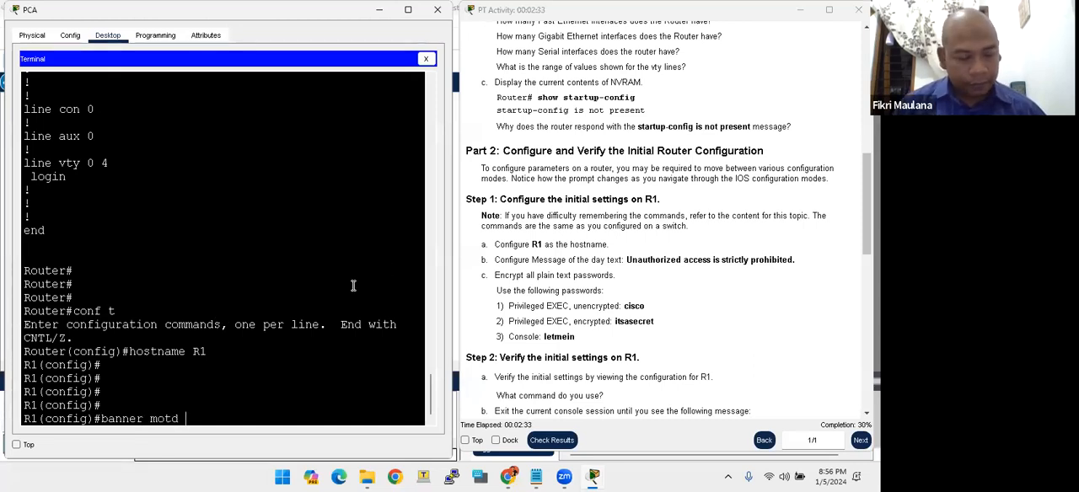
{"action": "type", "text": " $"}
{"action": "left_click_drag", "start_coordinate": [627, 260], "coordinate": [791, 260]}
{"action": "right_click", "coordinate": [790, 261]}
{"action": "left_click", "coordinate": [801, 269]}
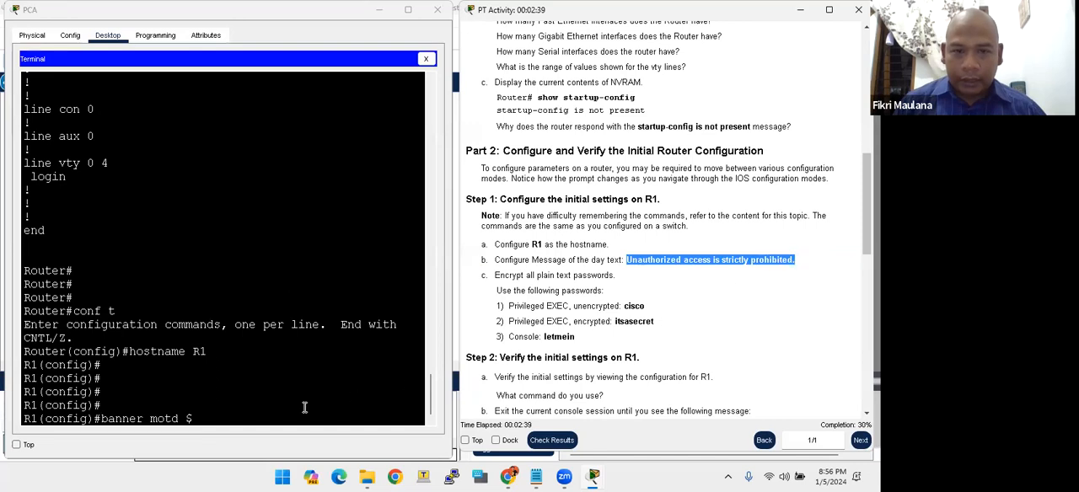
{"action": "left_click", "coordinate": [232, 411]}
{"action": "right_click", "coordinate": [206, 416]}
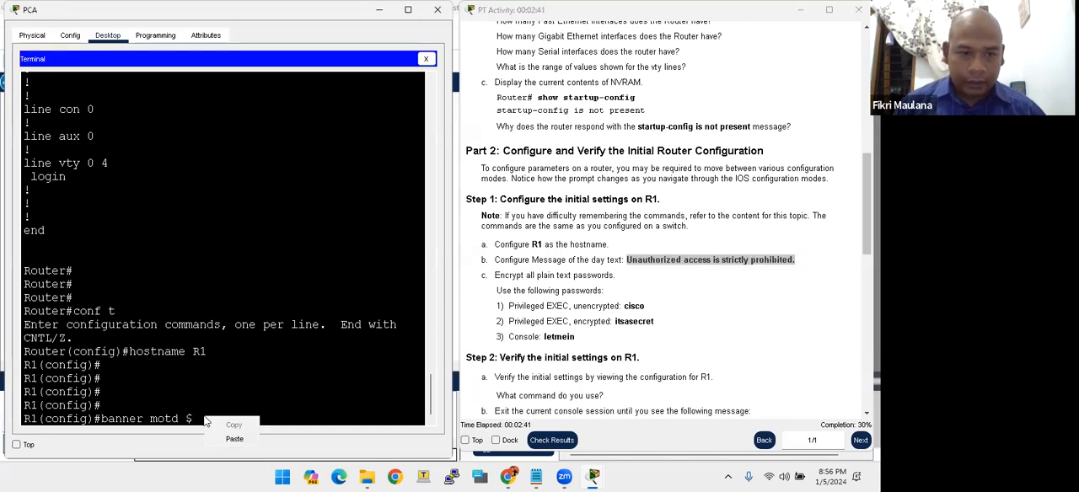
{"action": "left_click", "coordinate": [235, 439]}
{"action": "type", "text": "$"}
{"action": "key", "text": "Return"}
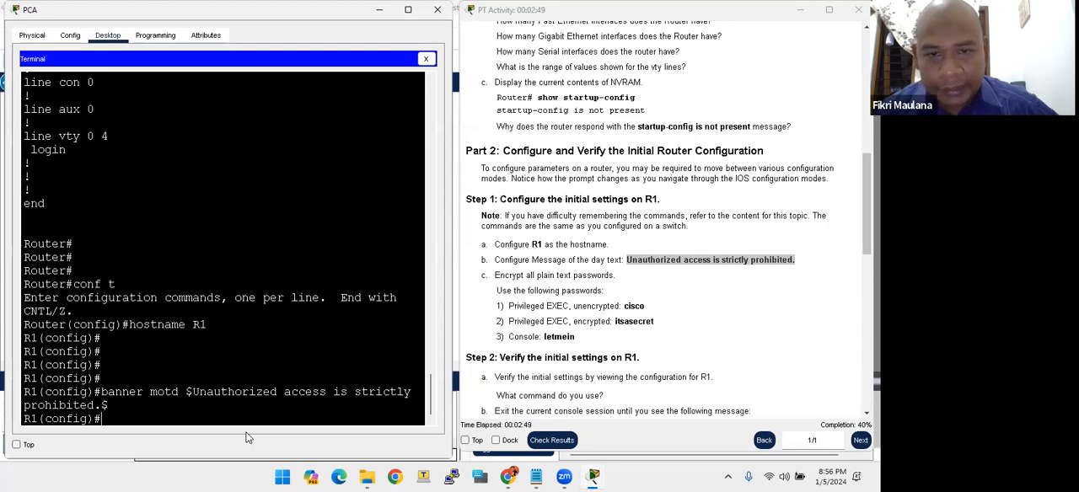
{"action": "key", "text": "Return"}
{"action": "key", "text": "Return"}
{"action": "key", "text": "Return"}
{"action": "key", "text": "Return"}
{"action": "key", "text": "Return"}
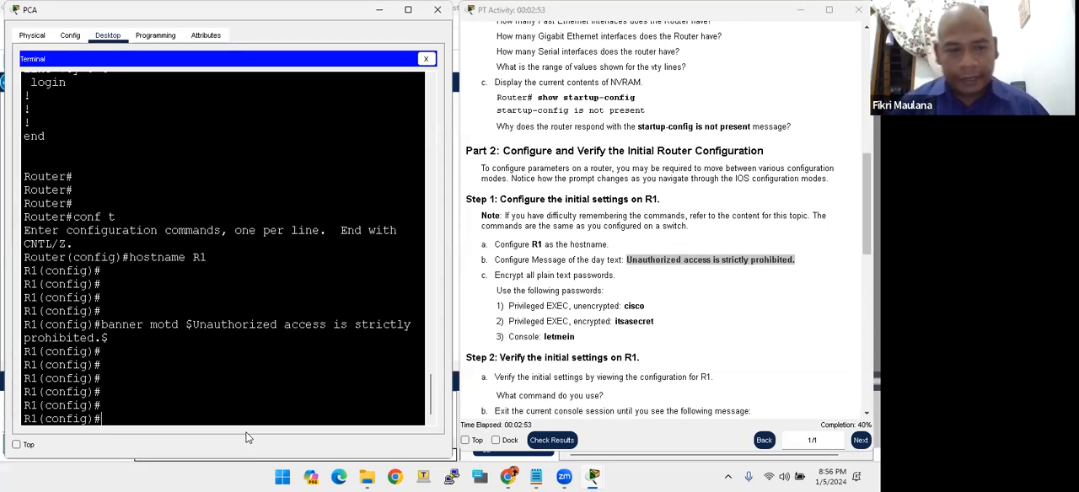
{"action": "key", "text": "Return"}
{"action": "key", "text": "Return"}
- Encrypt all plain text passwords on R1 with the service password-encryption command
{"action": "type", "text": "serv"}
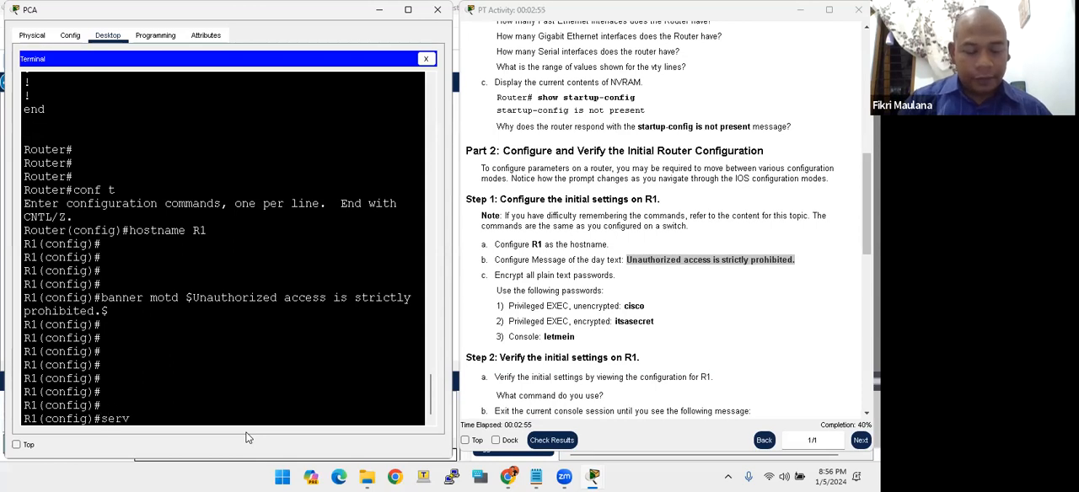
{"action": "type", "text": "ice"}
{"action": "key", "text": "Tab"}
{"action": "type", "text": "pass"}
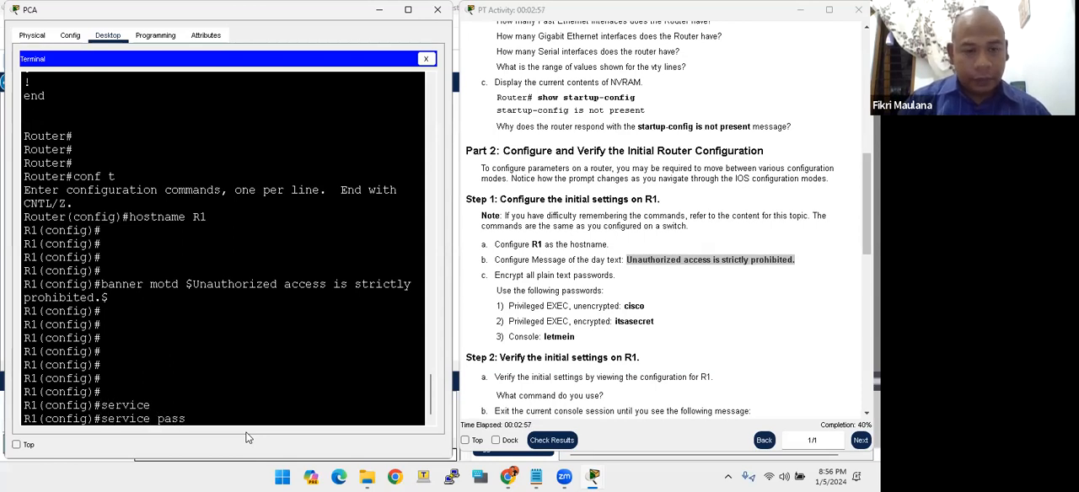
{"action": "key", "text": "Tab"}
{"action": "key", "text": "Return"}
{"action": "key", "text": "Return"}
{"action": "key", "text": "Return"}
{"action": "key", "text": "Return"}
{"action": "key", "text": "Return"}
{"action": "key", "text": "Return"}
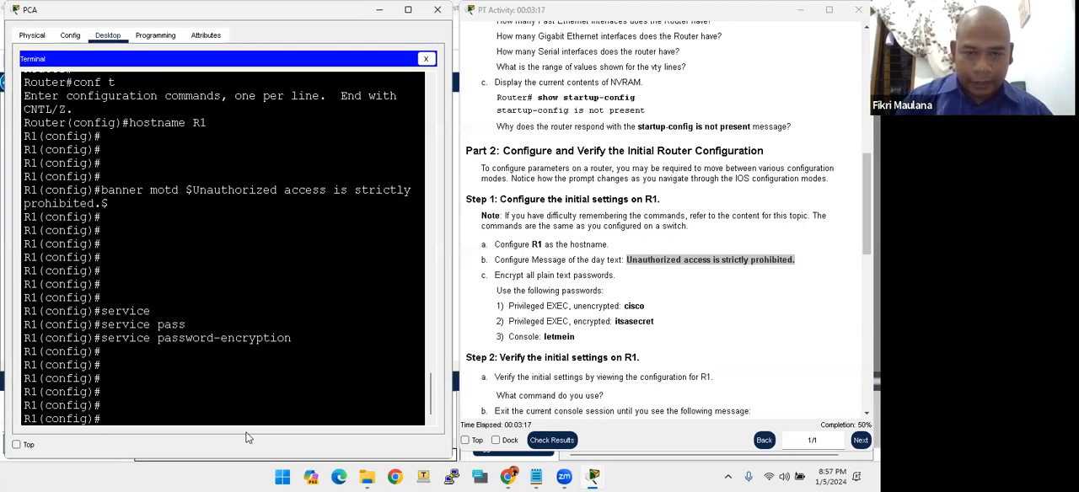
- Set the unencrypted privileged EXEC password given in the instructions with the enable password command
{"action": "type", "text": "enable pas"}
{"action": "key", "text": "BackSpace"}
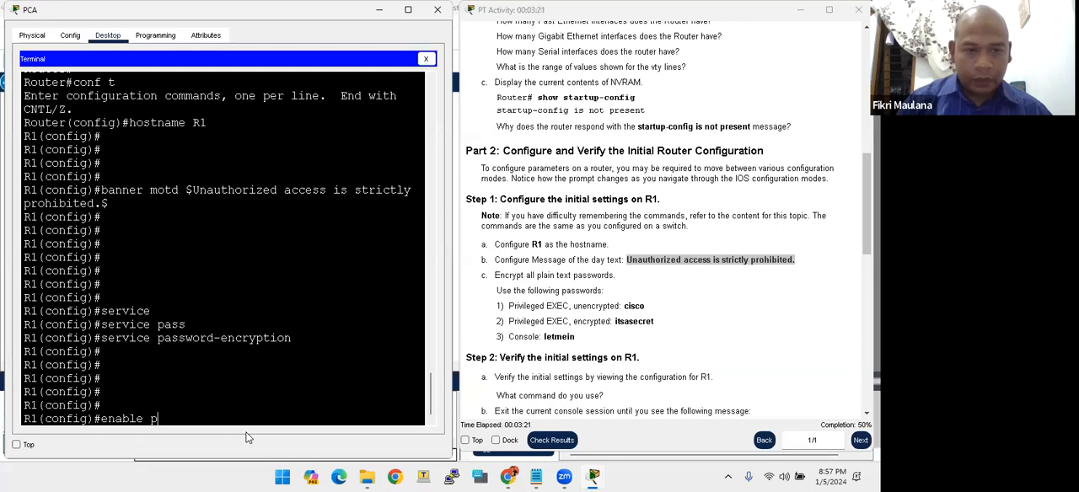
{"action": "type", "text": "ass"}
{"action": "key", "text": "Tab"}
{"action": "type", "text": "cisco"}
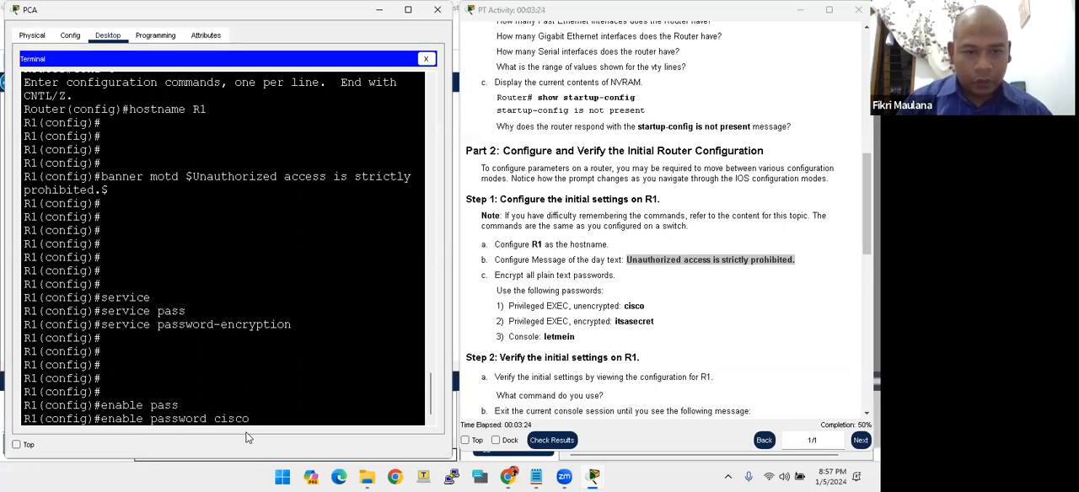
{"action": "key", "text": "Return"}
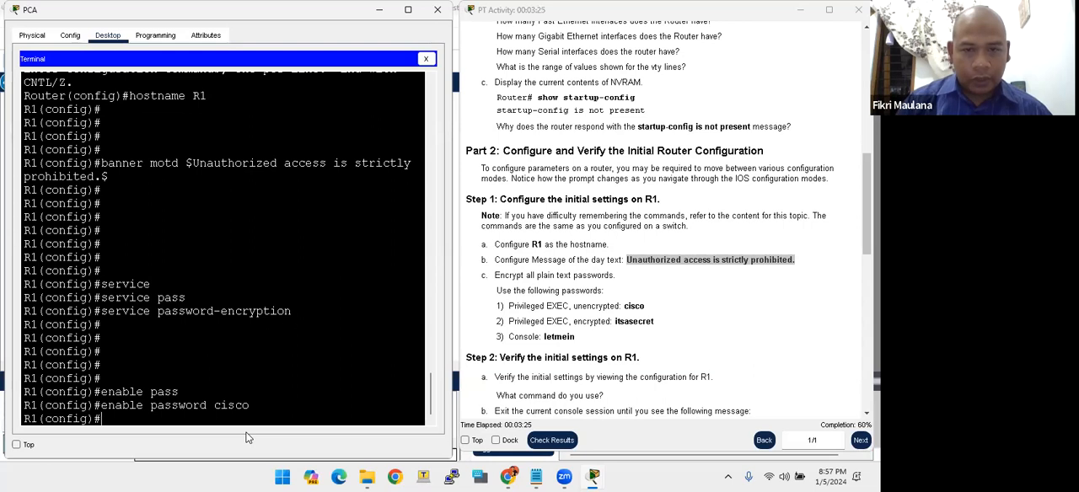
- Set the encrypted privileged EXEC password given in the instructions with the enable secret command
{"action": "type", "text": "enable"}
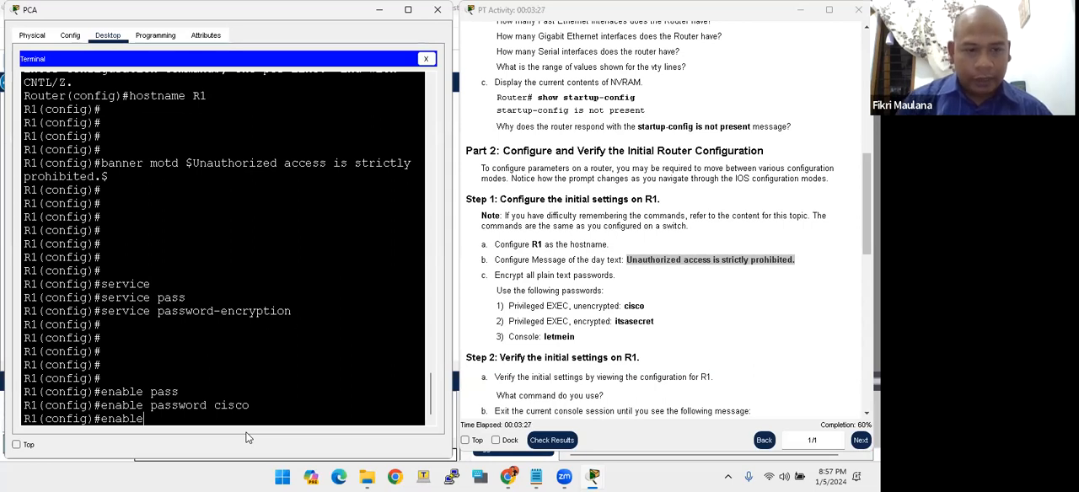
{"action": "type", "text": " secret itsasecret"}
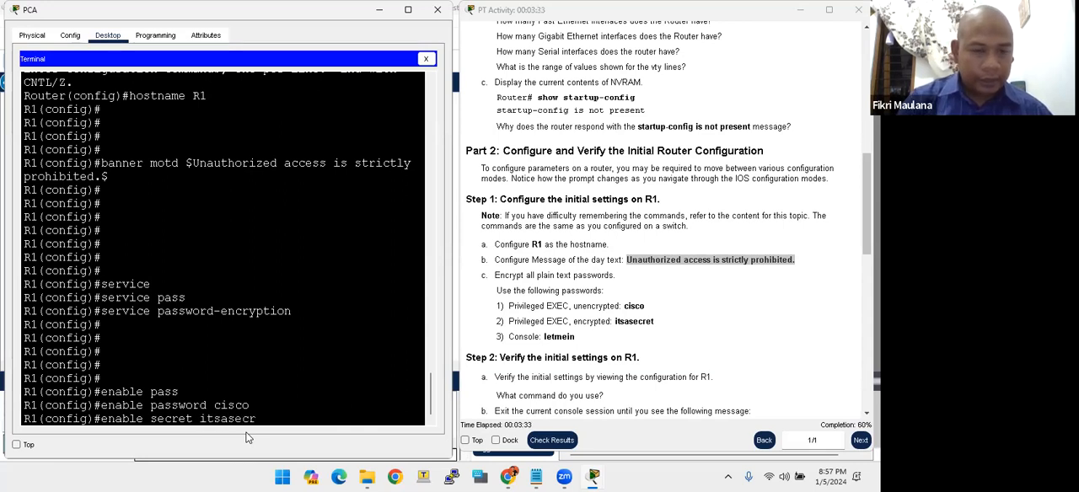
{"action": "key", "text": "Return"}
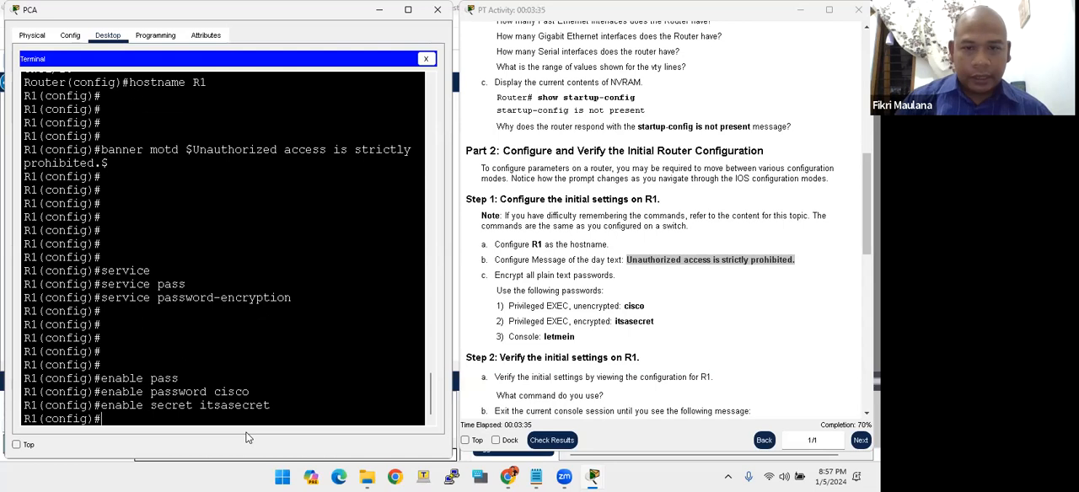
{"action": "key", "text": "Return"}
- Configure line console 0 with the console password given in the instructions and enable login on it
{"action": "type", "text": "line console"}
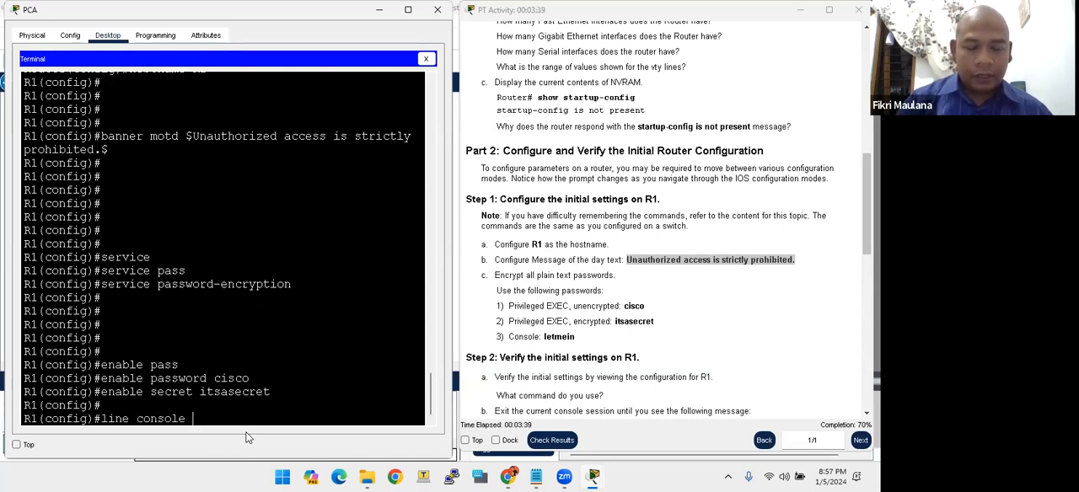
{"action": "type", "text": " 0"}
{"action": "key", "text": "Return"}
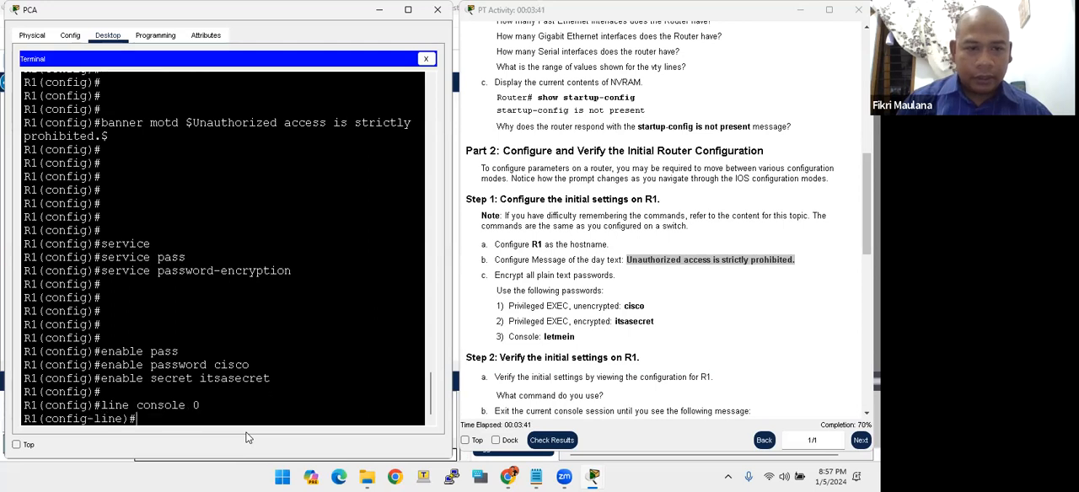
{"action": "type", "text": "password letmein"}
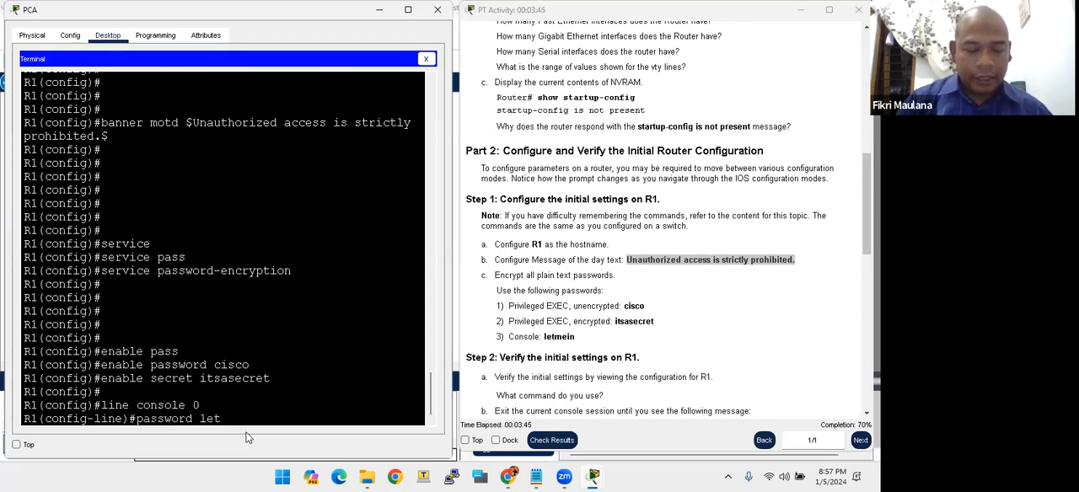
{"action": "key", "text": "Return"}
{"action": "type", "text": "login"}
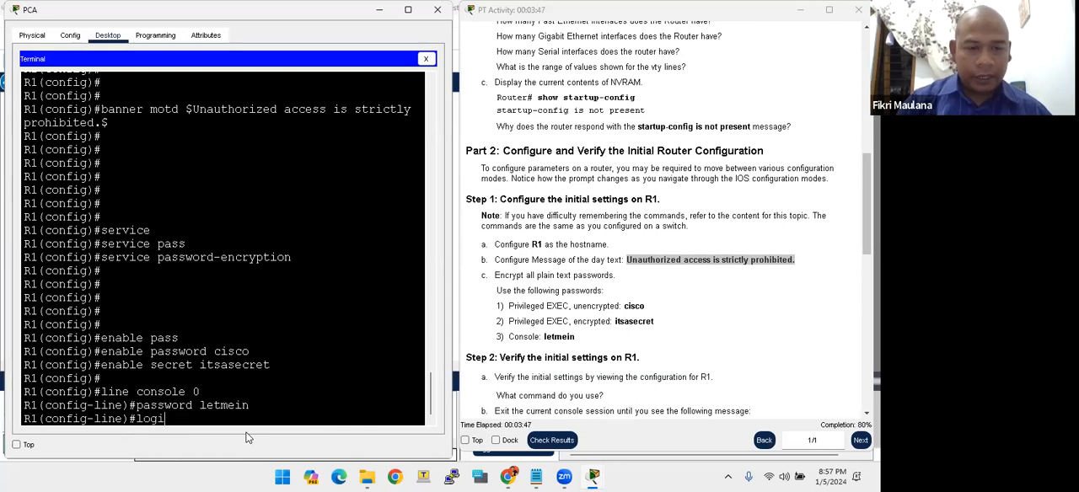
{"action": "key", "text": "Return"}
{"action": "key", "text": "Return"}
{"action": "key", "text": "Return"}
{"action": "key", "text": "Return"}
{"action": "key", "text": "Return"}
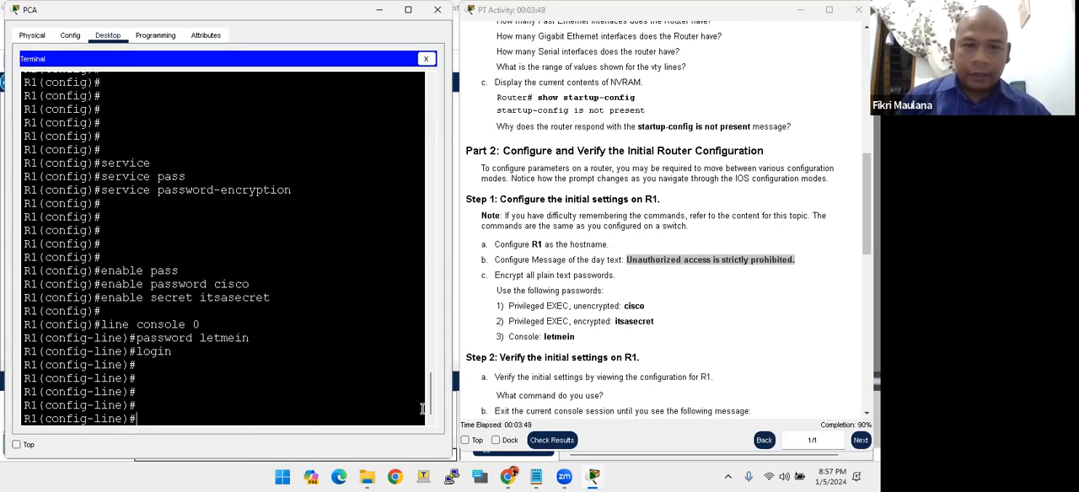
- Consult Step 2 of the instructions and return from line configuration to privileged EXEC mode with the end command
{"action": "scroll", "coordinate": [563, 338], "scroll_direction": "down", "scroll_amount": 4}
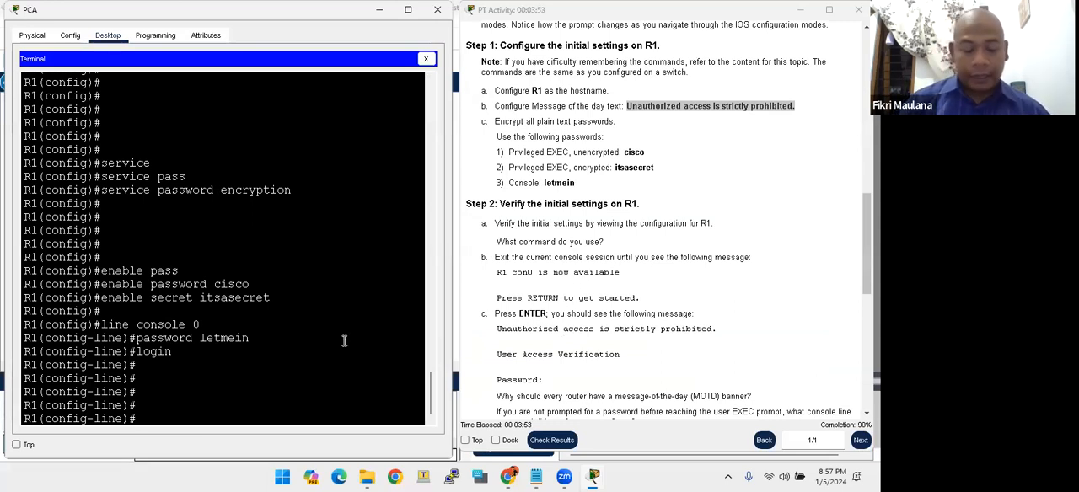
{"action": "key", "text": "Return"}
{"action": "key", "text": "Return"}
{"action": "type", "text": "end"}
{"action": "key", "text": "Return"}
{"action": "key", "text": "Return"}
{"action": "key", "text": "Return"}
{"action": "key", "text": "Return"}
{"action": "key", "text": "Return"}
{"action": "key", "text": "Return"}
- Exit the console session, start a new one and check the message-of-the-day banner above the login prompt
{"action": "type", "text": "exit"}
{"action": "key", "text": "Return"}
{"action": "key", "text": "Return"}
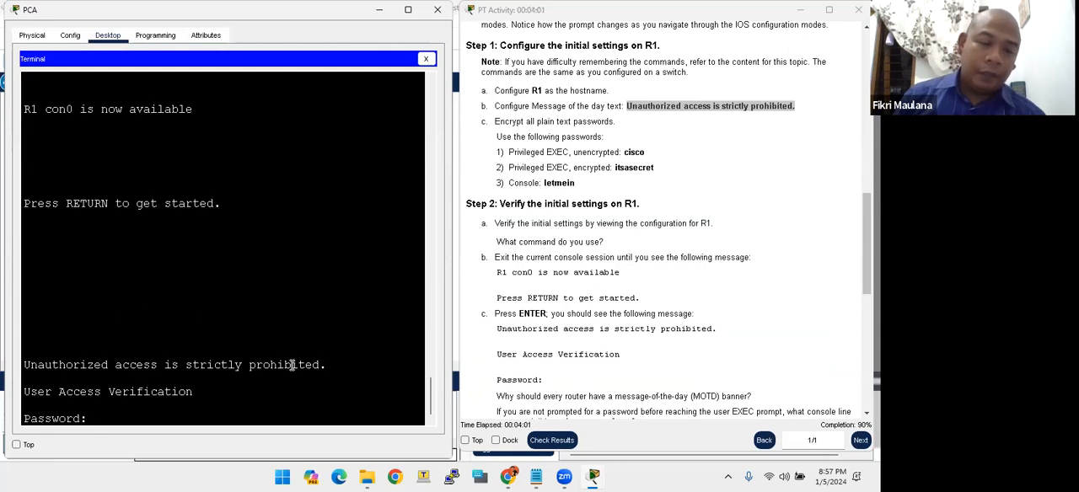
{"action": "left_click_drag", "start_coordinate": [293, 364], "coordinate": [329, 365]}
{"action": "left_click_drag", "start_coordinate": [108, 376], "coordinate": [18, 369]}
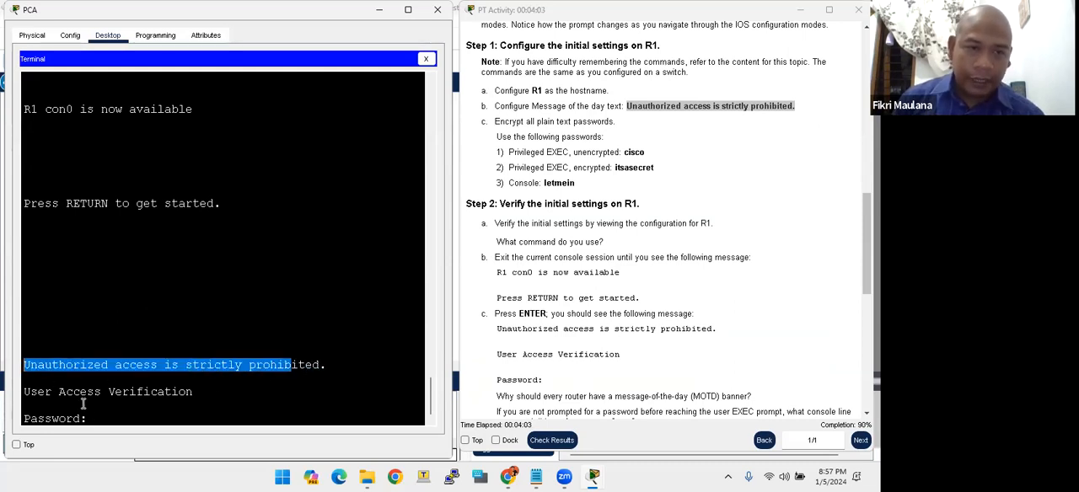
- Log in to R1 at the User Access Verification prompt with the console password
{"action": "left_click", "coordinate": [100, 417]}
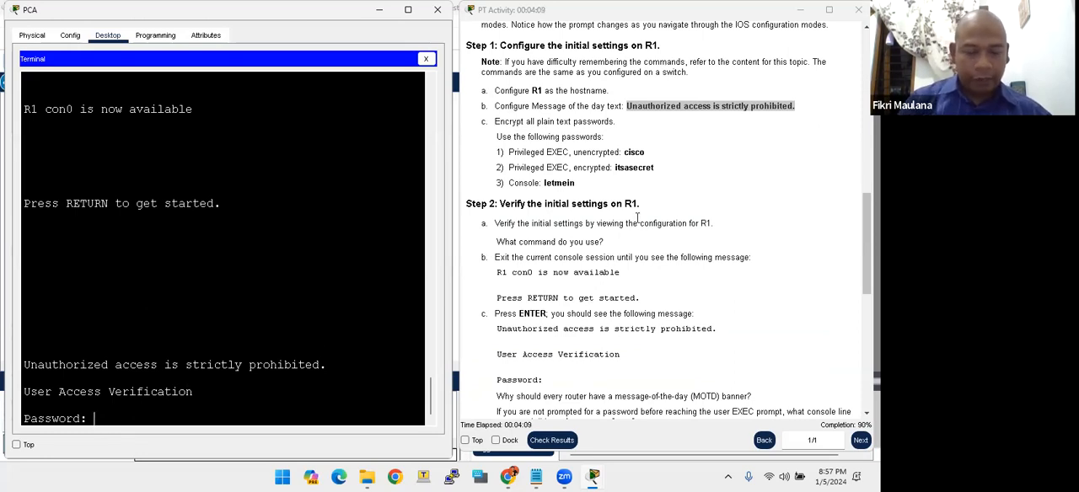
{"action": "key", "text": "Return"}
{"action": "key", "text": "Return"}
{"action": "key", "text": "Return"}
{"action": "key", "text": "Return"}
{"action": "key", "text": "Return"}
{"action": "key", "text": "Return"}
{"action": "key", "text": "Return"}
{"action": "key", "text": "Return"}
{"action": "key", "text": "Return"}
{"action": "key", "text": "Return"}
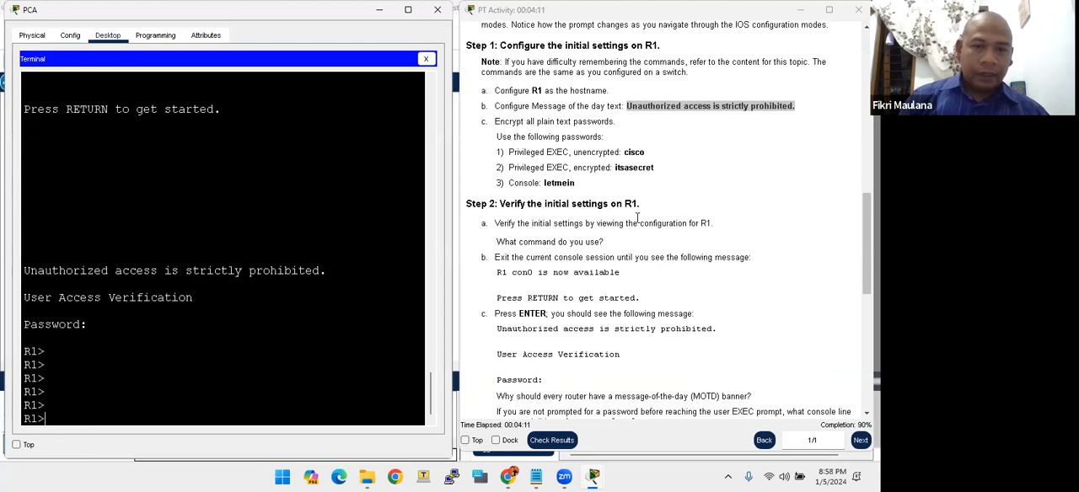
{"action": "key", "text": "Return"}
- Enter privileged EXEC mode with the enable command and the encrypted privileged EXEC password
{"action": "type", "text": "ena"}
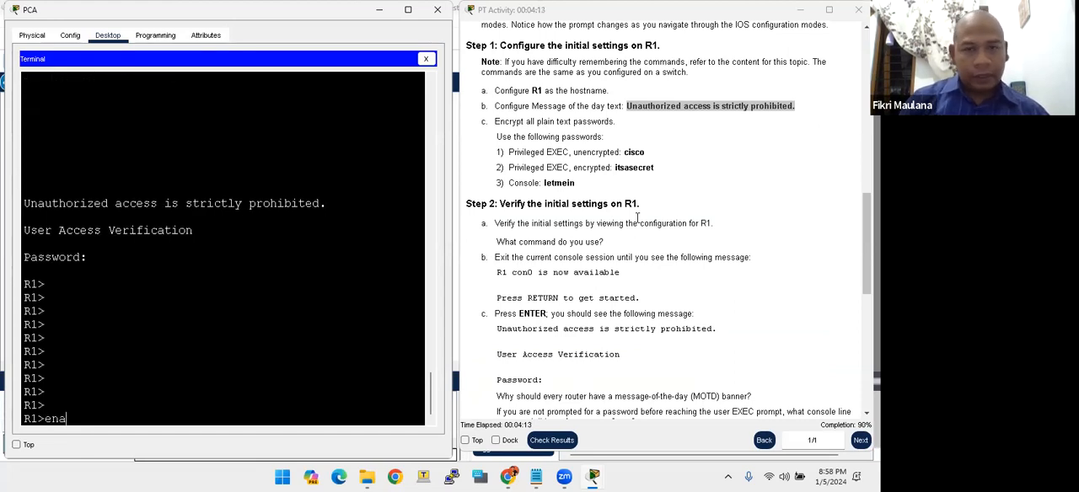
{"action": "type", "text": "ble"}
{"action": "key", "text": "Return"}
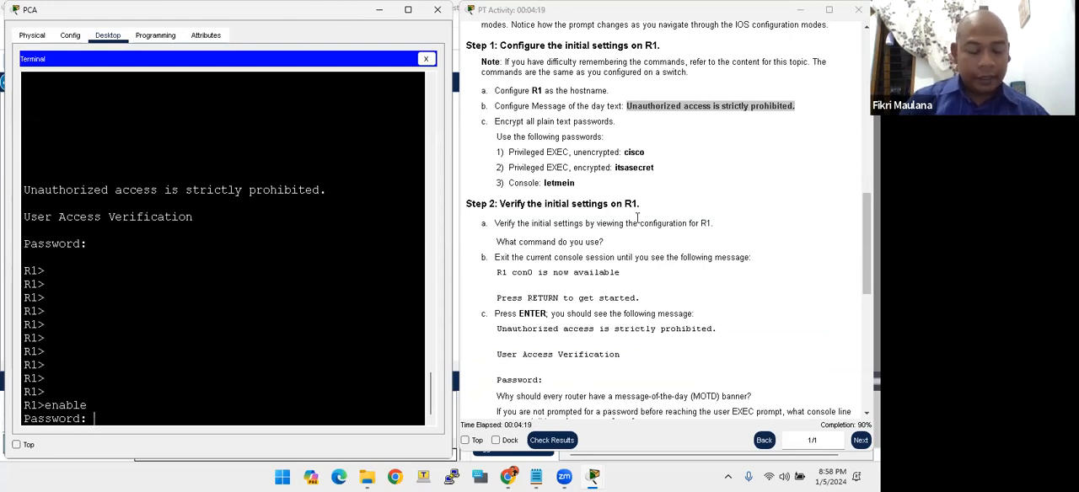
{"action": "key", "text": "Return"}
{"action": "key", "text": "Return"}
{"action": "key", "text": "Return"}
{"action": "key", "text": "Return"}
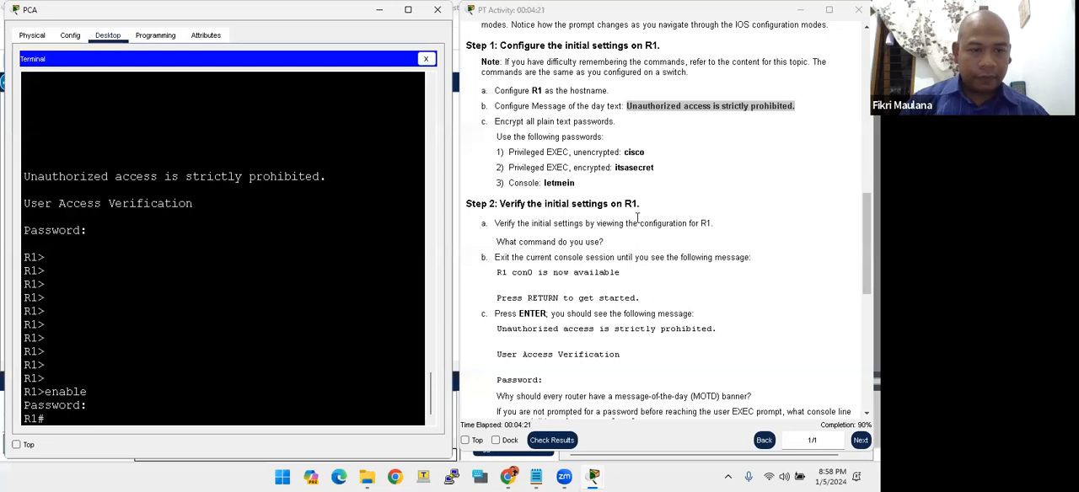
- Display R1's running configuration with show running-config and check the hostname, enable secret and enable password entries
{"action": "type", "text": "show run"}
{"action": "key", "text": "Tab"}
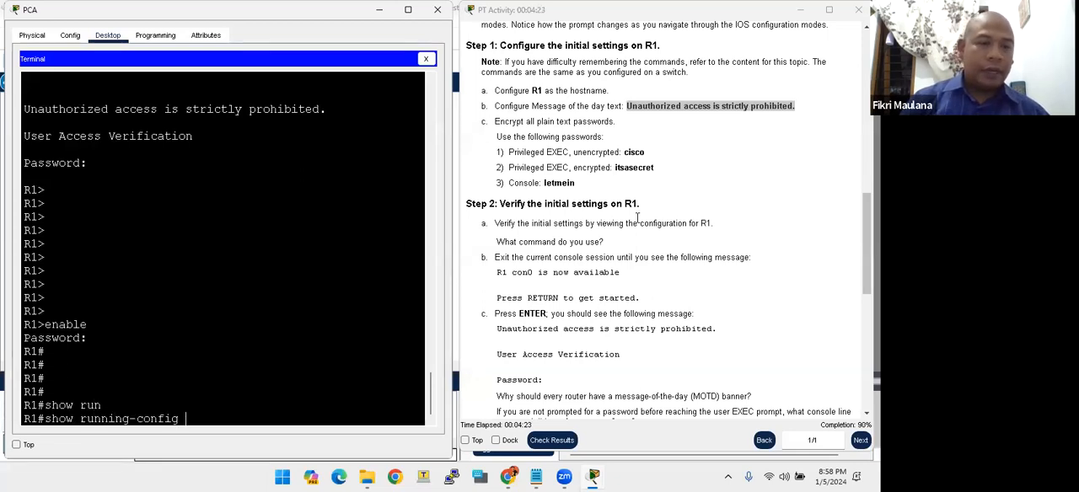
{"action": "key", "text": "Return"}
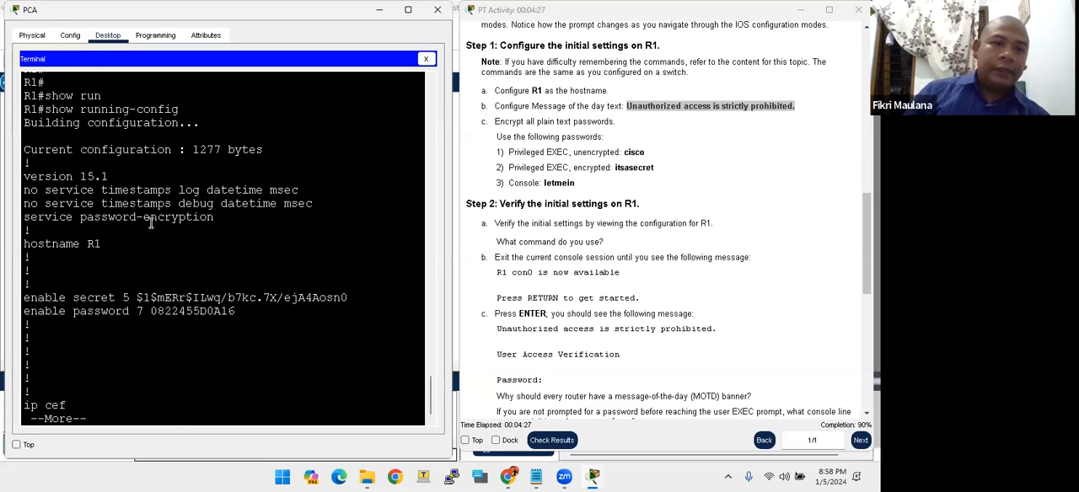
{"action": "left_click_drag", "start_coordinate": [102, 243], "coordinate": [86, 244]}
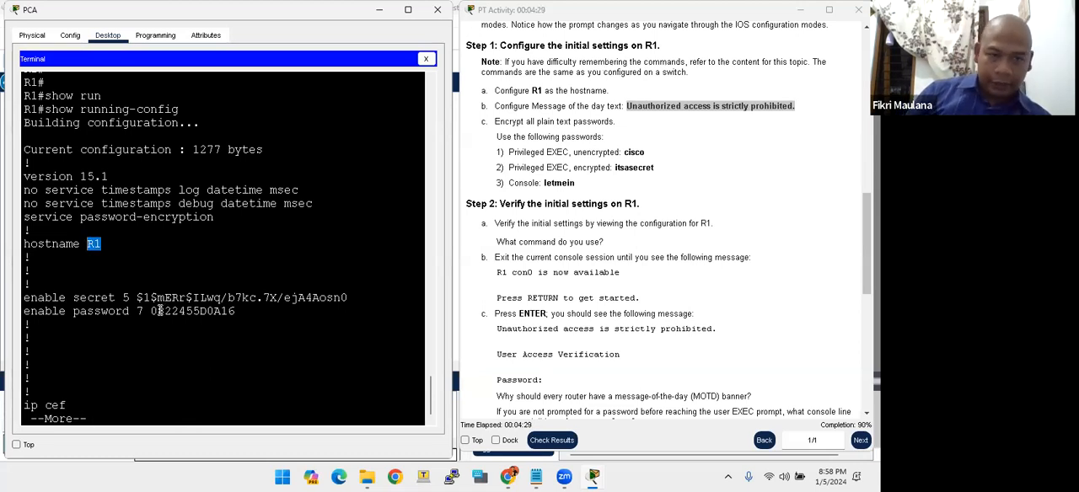
{"action": "left_click_drag", "start_coordinate": [155, 298], "coordinate": [321, 297]}
{"action": "left_click_drag", "start_coordinate": [149, 312], "coordinate": [230, 319]}
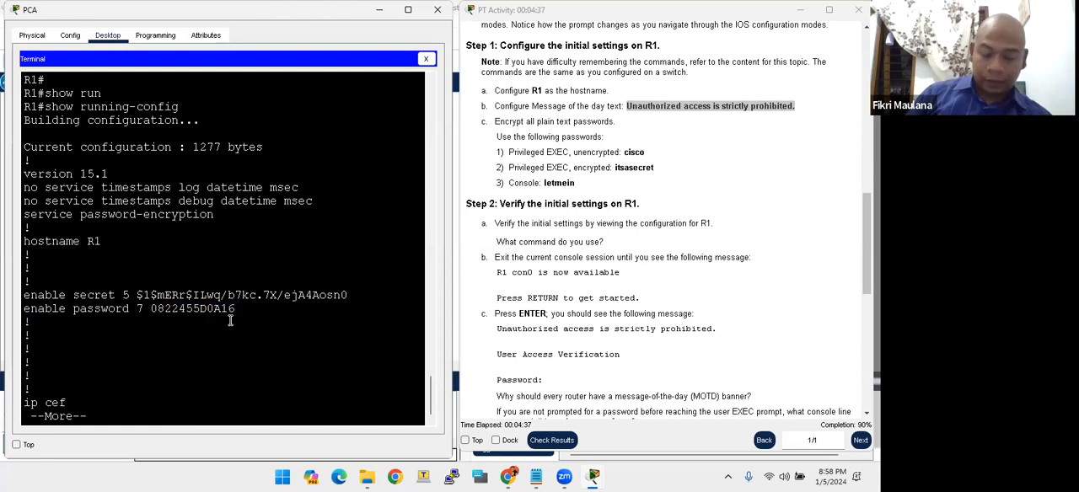
- Page through the running configuration to check the banner motd text and the encrypted password on line con 0
{"action": "key", "text": "space"}
{"action": "key", "text": "space"}
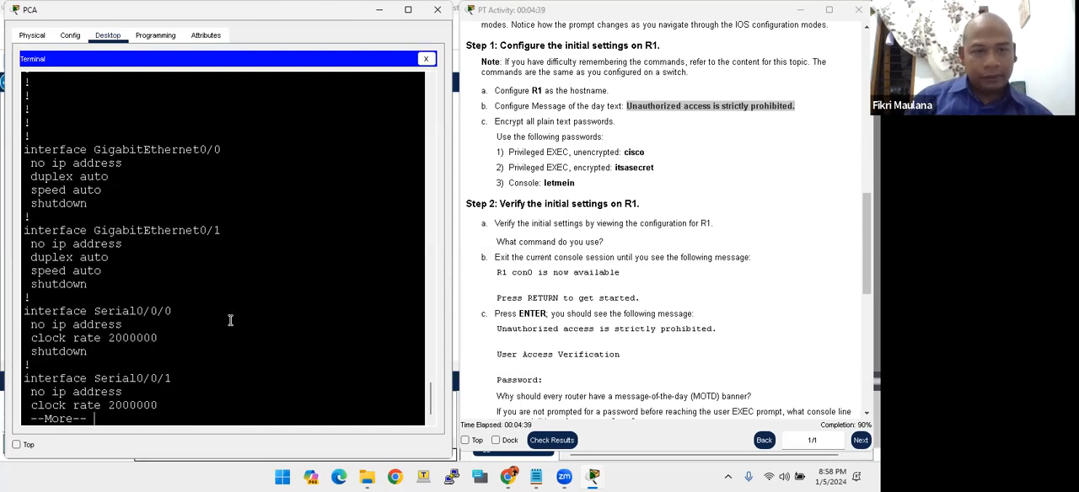
{"action": "key", "text": "space"}
{"action": "key", "text": "space"}
{"action": "left_click_drag", "start_coordinate": [118, 270], "coordinate": [324, 270]}
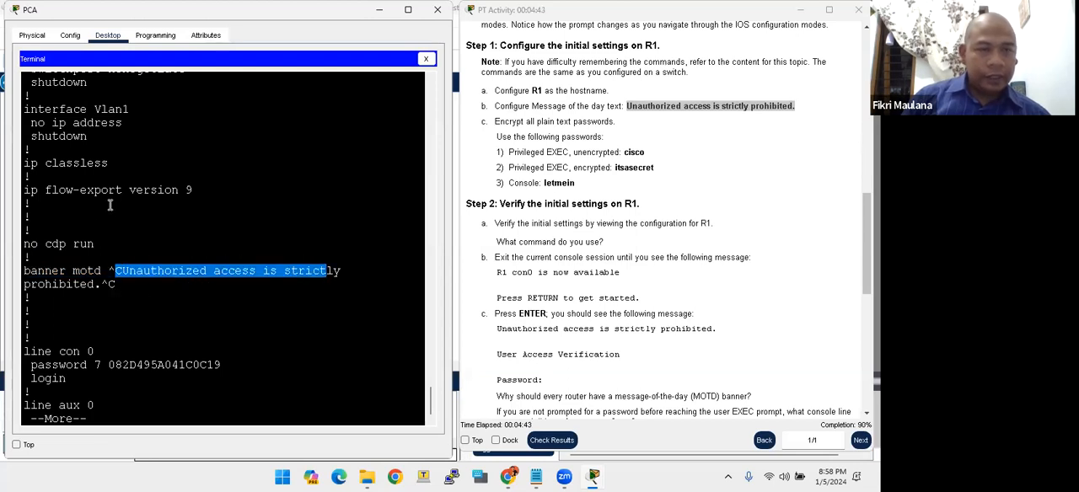
{"action": "left_click", "coordinate": [128, 365]}
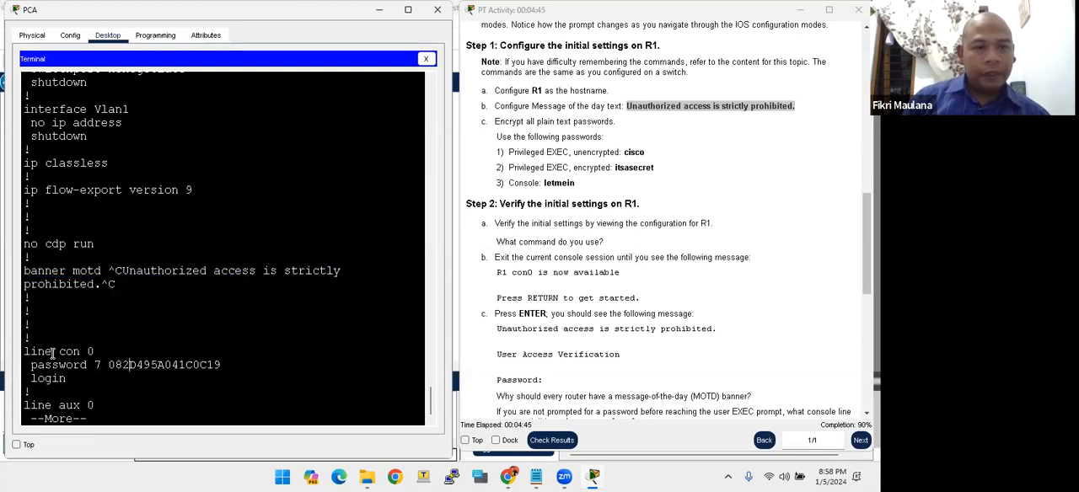
{"action": "left_click_drag", "start_coordinate": [108, 364], "coordinate": [217, 363]}
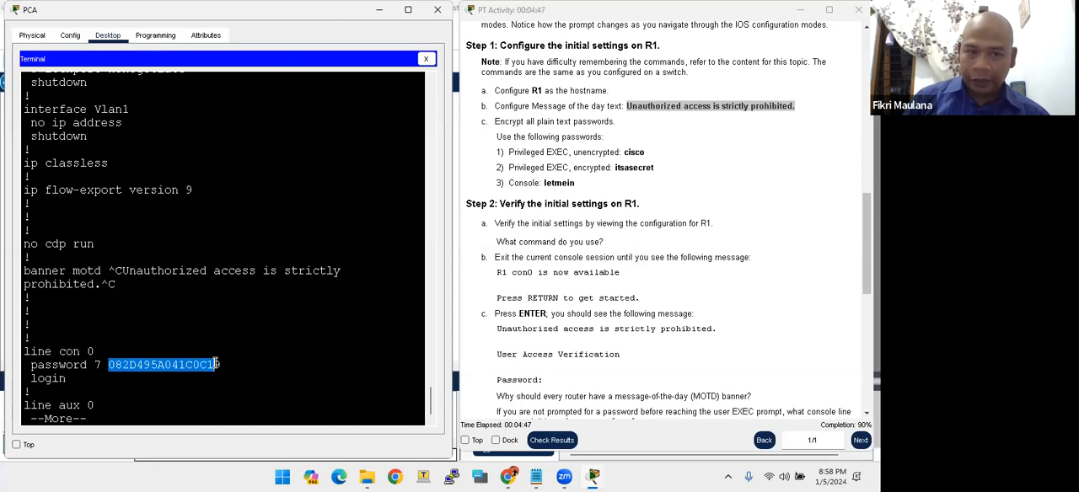
- Page to the end of R1's running configuration and examine the encrypted password under line con 0
{"action": "key", "text": "space"}
{"action": "left_click_drag", "start_coordinate": [109, 244], "coordinate": [221, 243]}
{"action": "left_click", "coordinate": [179, 294]}
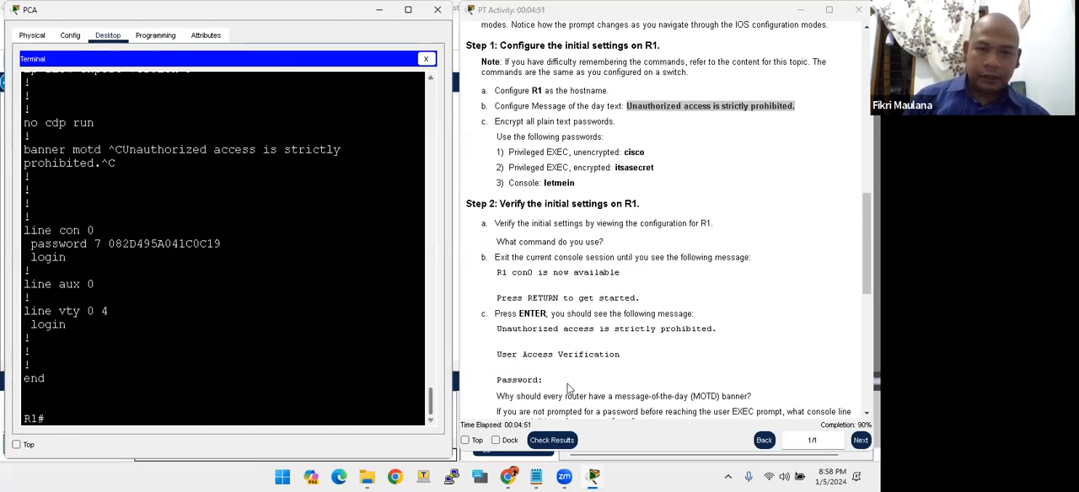
- Save R1's running configuration to NVRAM with copy running-config startup-config, accepting the default destination filename, as Part 3 Step 1 asks
{"action": "left_click", "coordinate": [600, 354]}
{"action": "scroll", "coordinate": [600, 354], "scroll_direction": "down", "scroll_amount": 4}
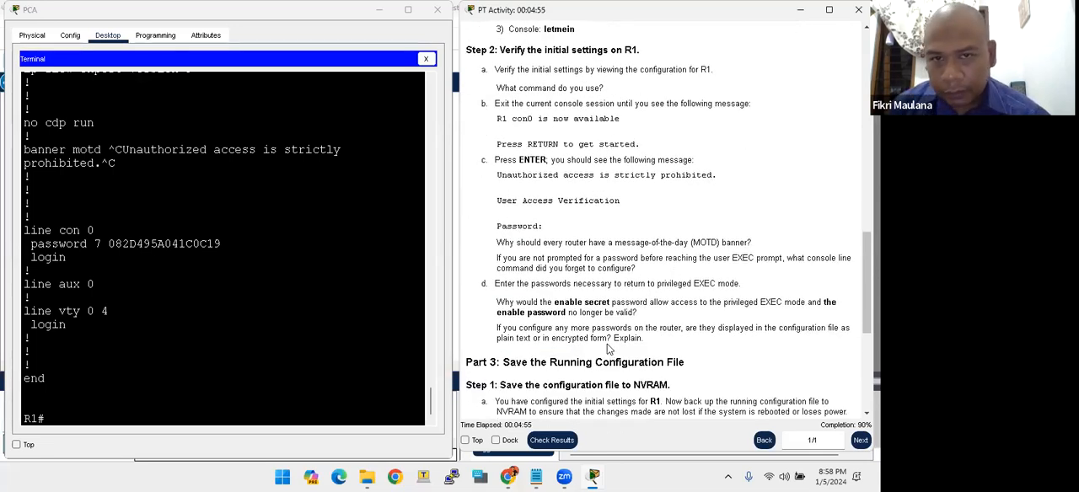
{"action": "scroll", "coordinate": [608, 349], "scroll_direction": "down", "scroll_amount": 2}
{"action": "left_click_drag", "start_coordinate": [587, 286], "coordinate": [549, 287]}
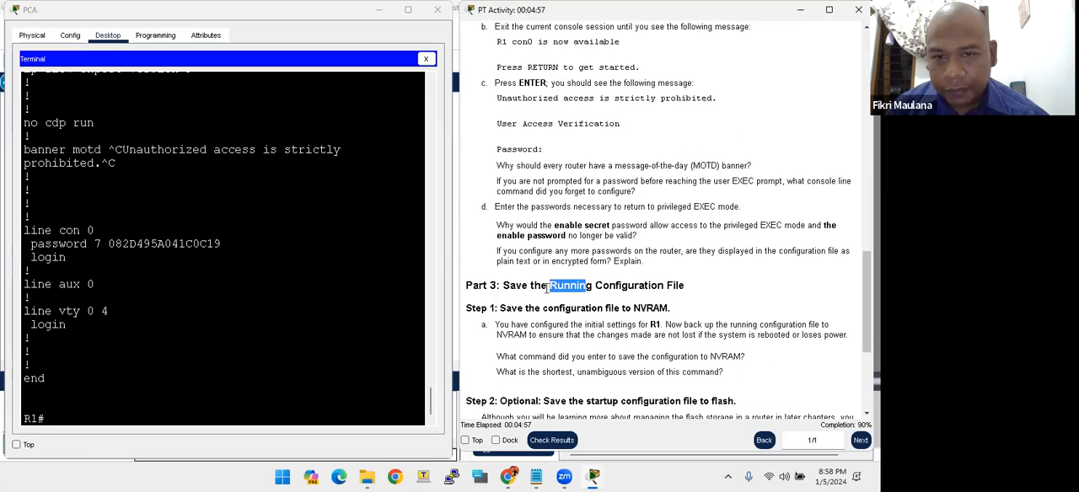
{"action": "left_click", "coordinate": [662, 288]}
{"action": "scroll", "coordinate": [692, 349], "scroll_direction": "down", "scroll_amount": 5}
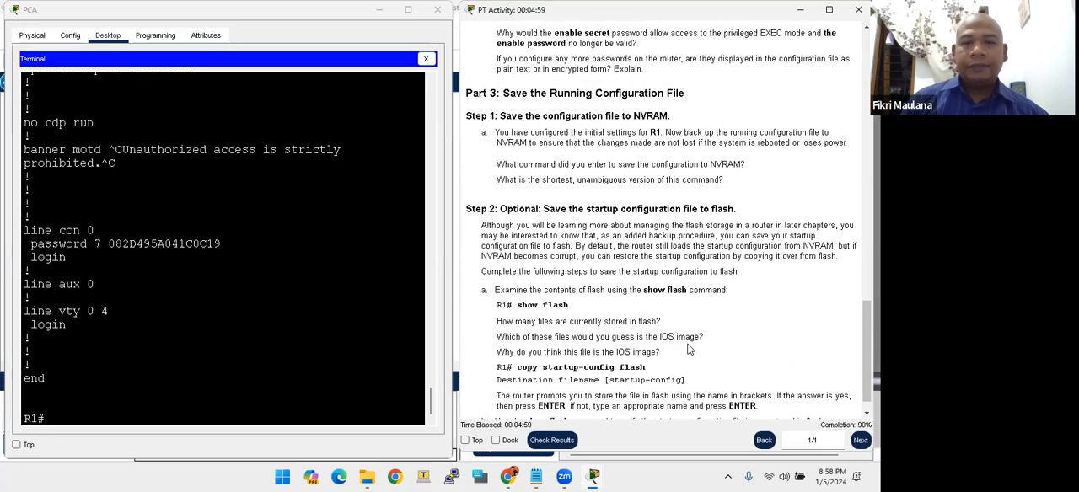
{"action": "left_click", "coordinate": [242, 273]}
{"action": "key", "text": "Return"}
{"action": "key", "text": "Return"}
{"action": "key", "text": "Return"}
{"action": "key", "text": "Return"}
{"action": "key", "text": "Return"}
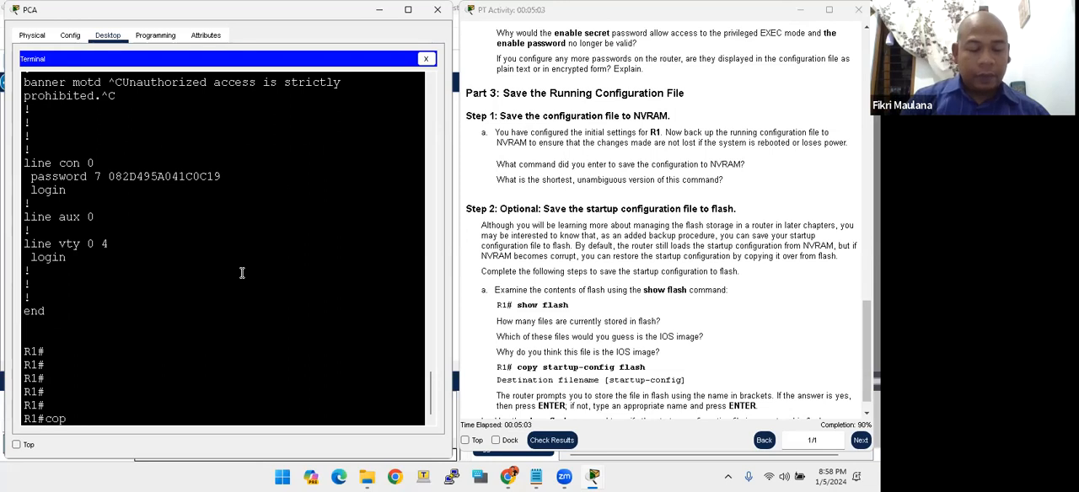
{"action": "type", "text": "copy run"}
{"action": "key", "text": "Tab"}
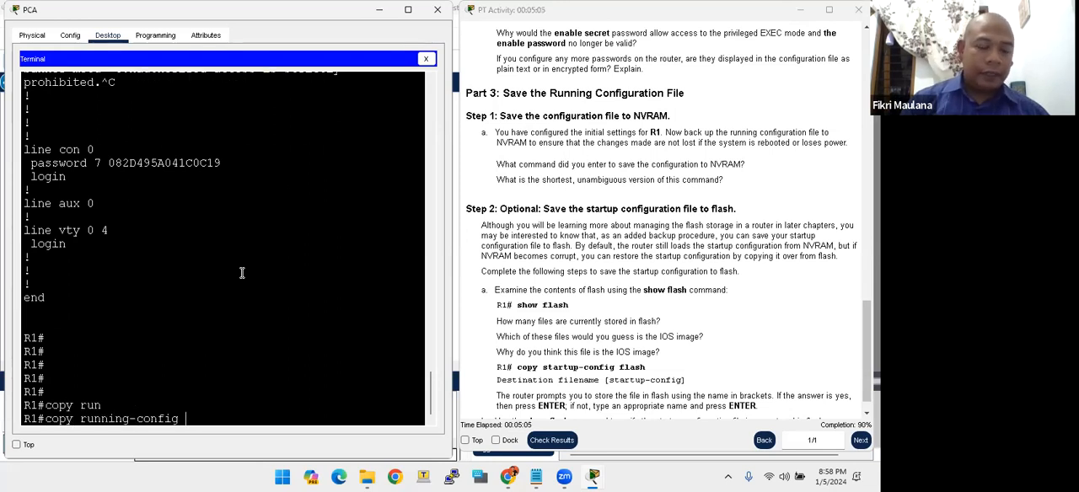
{"action": "type", "text": "startup-config"}
{"action": "key", "text": "Tab"}
{"action": "key", "text": "Return"}
- Save R1's configuration again using the short wr command
{"action": "key", "text": "Return"}
{"action": "key", "text": "Return"}
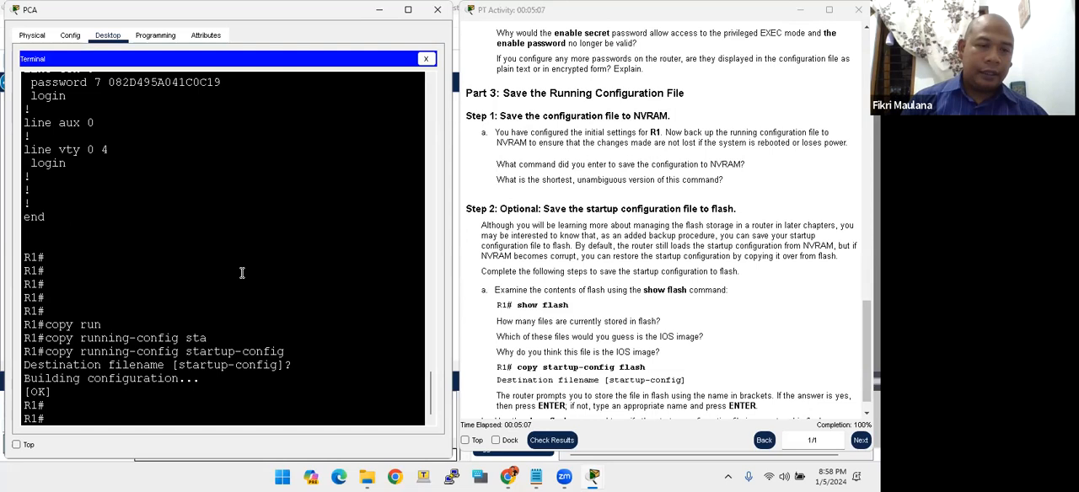
{"action": "key", "text": "Return"}
{"action": "key", "text": "Return"}
{"action": "type", "text": "wr"}
{"action": "key", "text": "Return"}
{"action": "key", "text": "Return"}
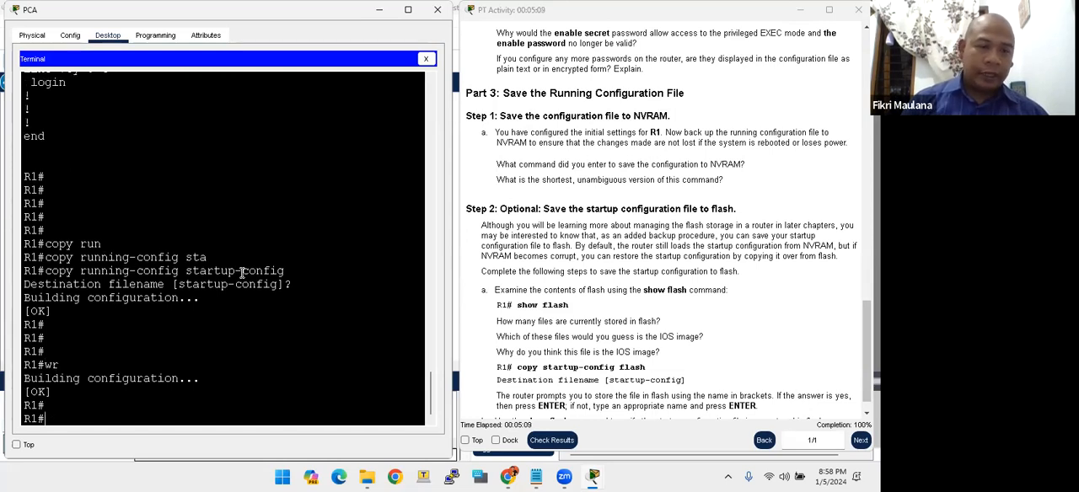
- Back up R1's startup configuration to flash with copy startup-config flash:, accepting the default destination filename, as the optional Step 2 describes
{"action": "scroll", "coordinate": [523, 289], "scroll_direction": "down", "scroll_amount": 1}
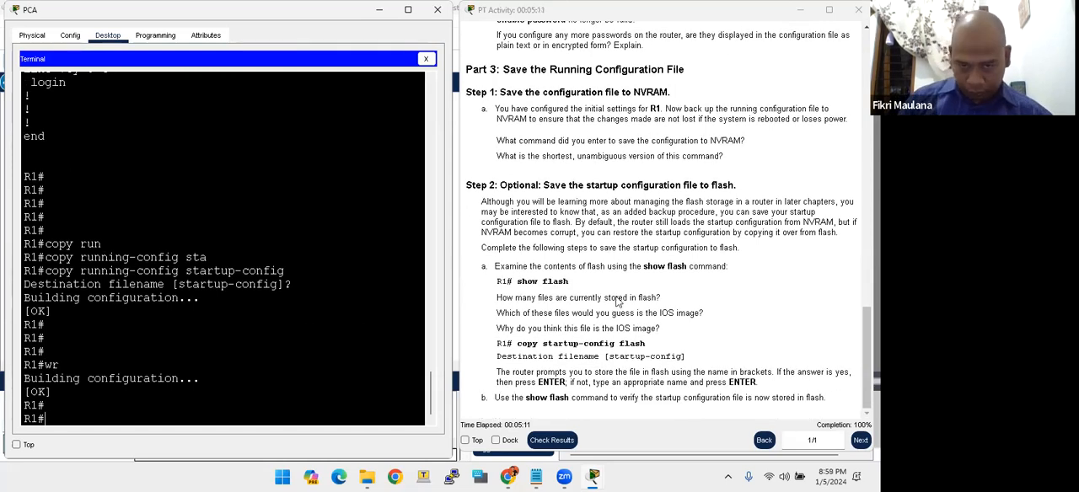
{"action": "left_click", "coordinate": [517, 201]}
{"action": "left_click_drag", "start_coordinate": [542, 184], "coordinate": [591, 185]}
{"action": "left_click_drag", "start_coordinate": [529, 345], "coordinate": [646, 345]}
{"action": "left_click", "coordinate": [237, 348]}
{"action": "key", "text": "Return"}
{"action": "key", "text": "Return"}
{"action": "key", "text": "Return"}
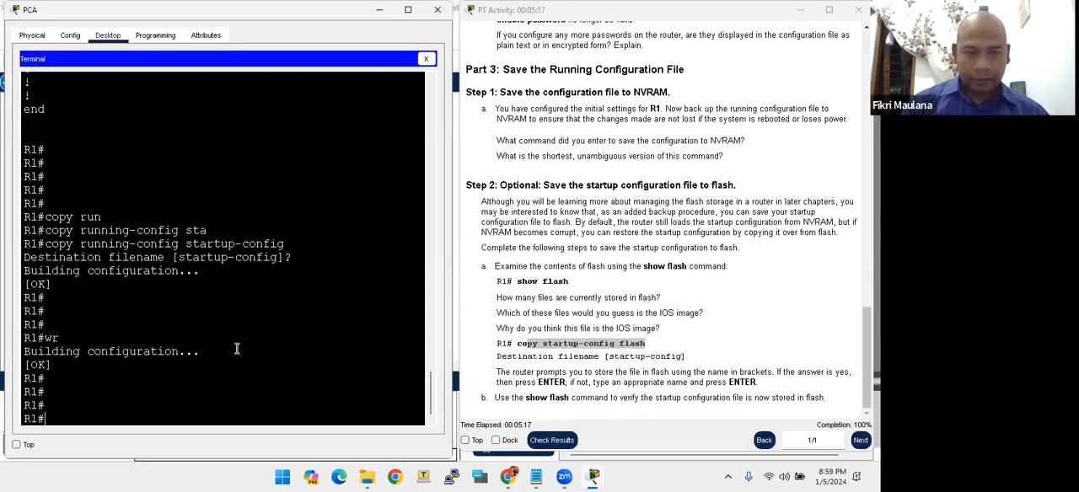
{"action": "type", "text": "copy "}
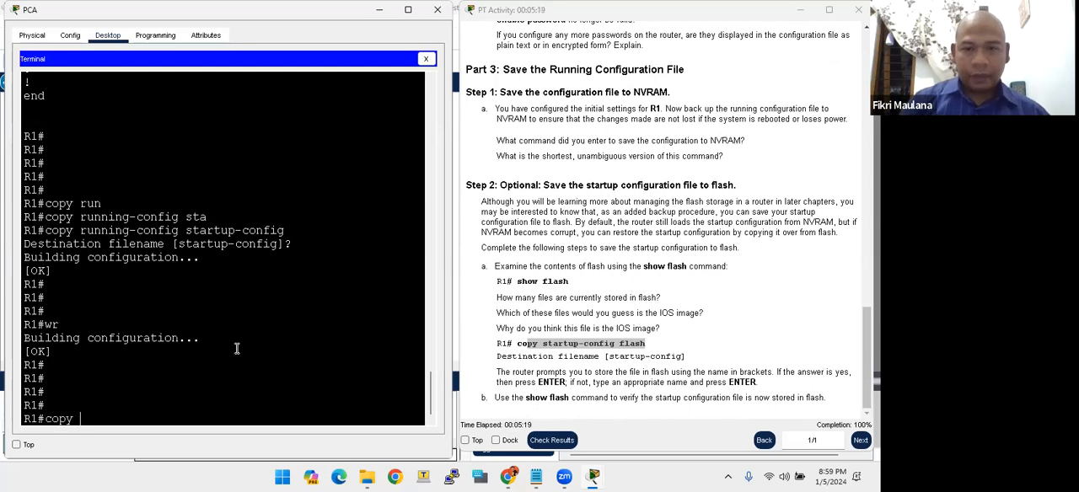
{"action": "type", "text": "st"}
{"action": "key", "text": "Tab"}
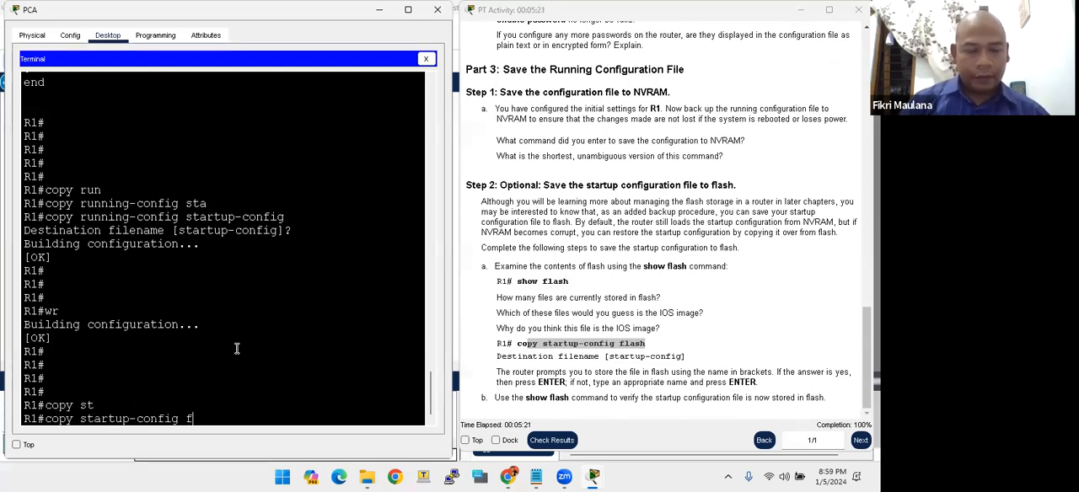
{"action": "type", "text": "fla"}
{"action": "key", "text": "Tab"}
{"action": "key", "text": "Return"}
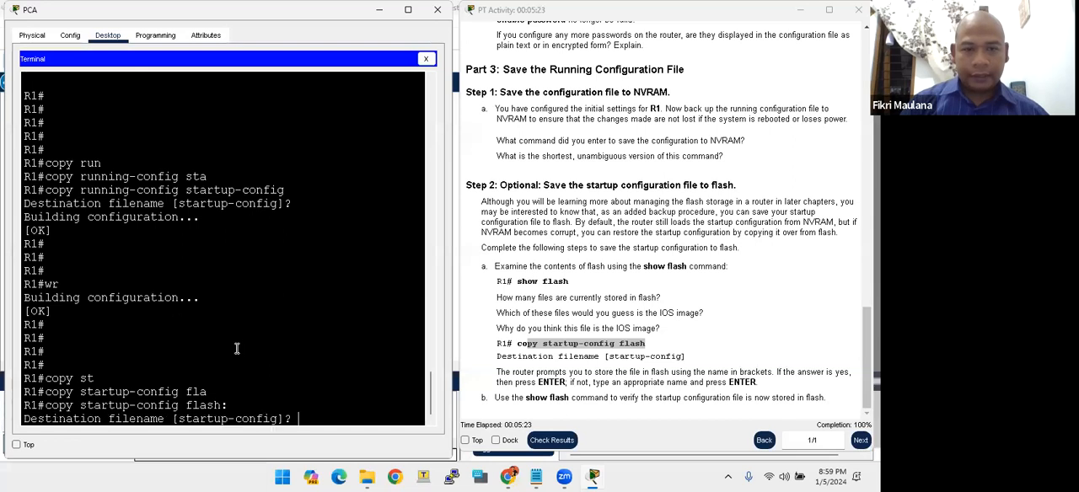
{"action": "key", "text": "Return"}
{"action": "key", "text": "Return"}
{"action": "key", "text": "Return"}
{"action": "key", "text": "Return"}
{"action": "key", "text": "Return"}
{"action": "key", "text": "Return"}
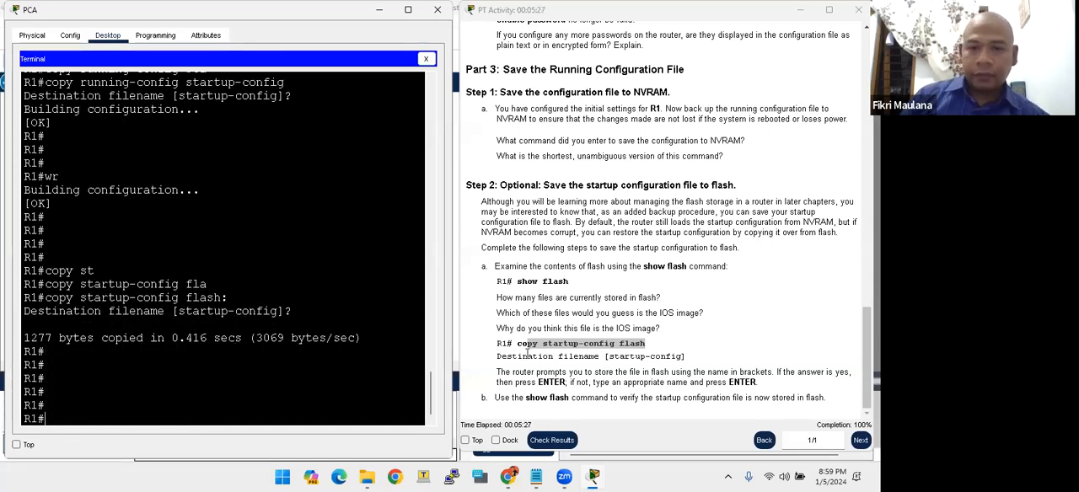
- Skim the lab instructions from start to end, check the activity results and bring the results page into full view
{"action": "left_click", "coordinate": [527, 352]}
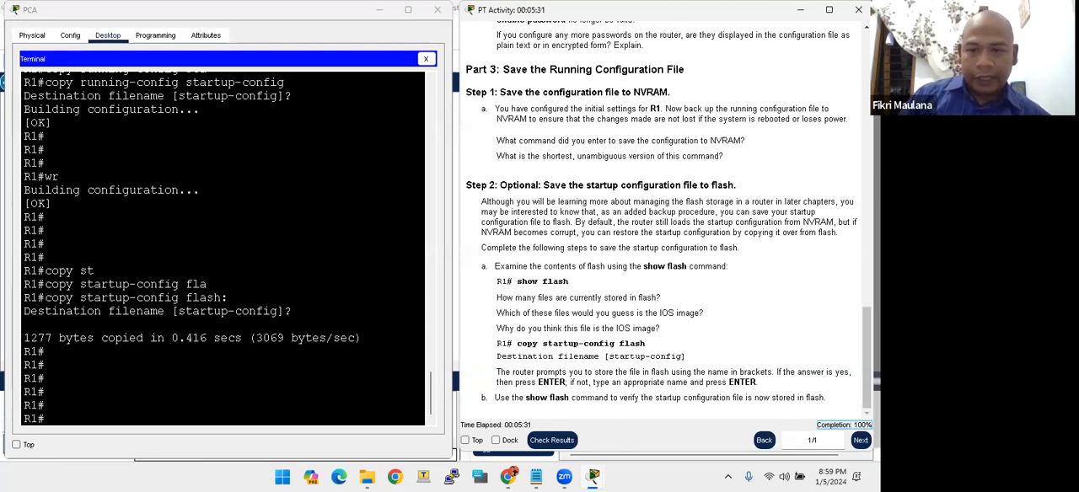
{"action": "scroll", "coordinate": [599, 305], "scroll_direction": "up", "scroll_amount": 10}
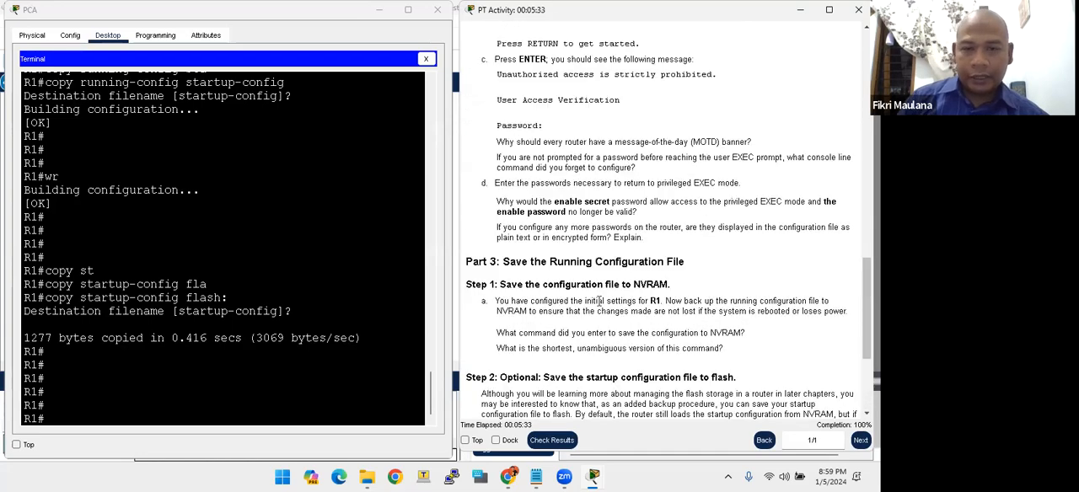
{"action": "scroll", "coordinate": [600, 301], "scroll_direction": "up", "scroll_amount": 8}
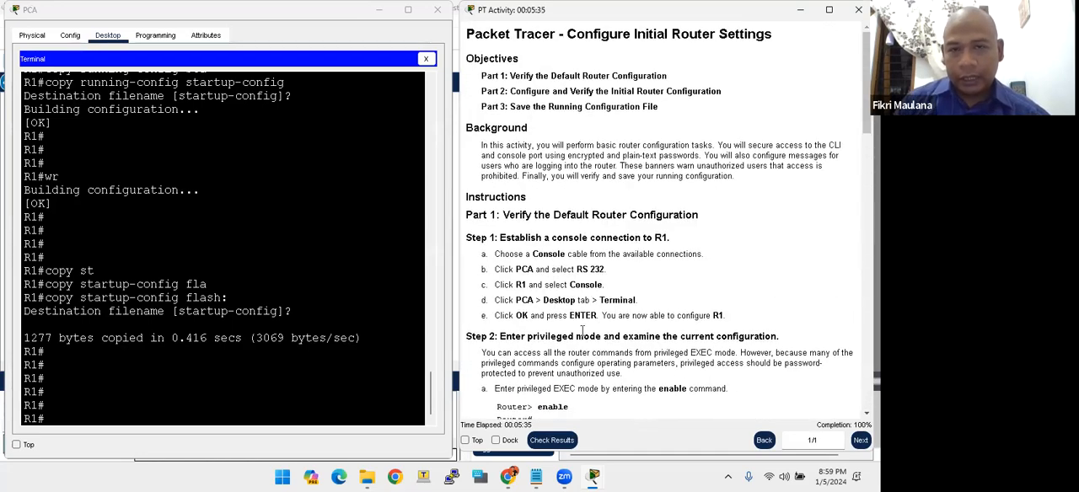
{"action": "scroll", "coordinate": [599, 214], "scroll_direction": "down", "scroll_amount": 15}
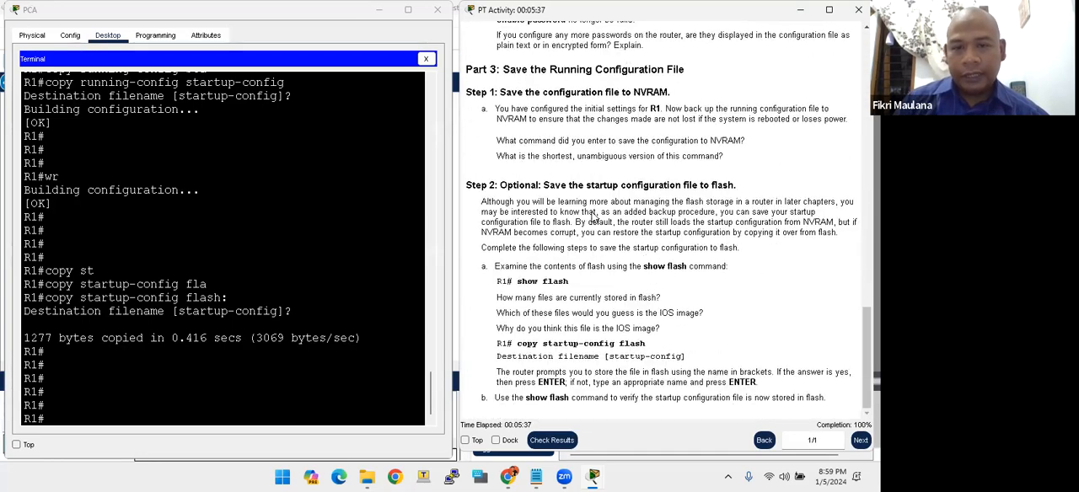
{"action": "left_click", "coordinate": [552, 440]}
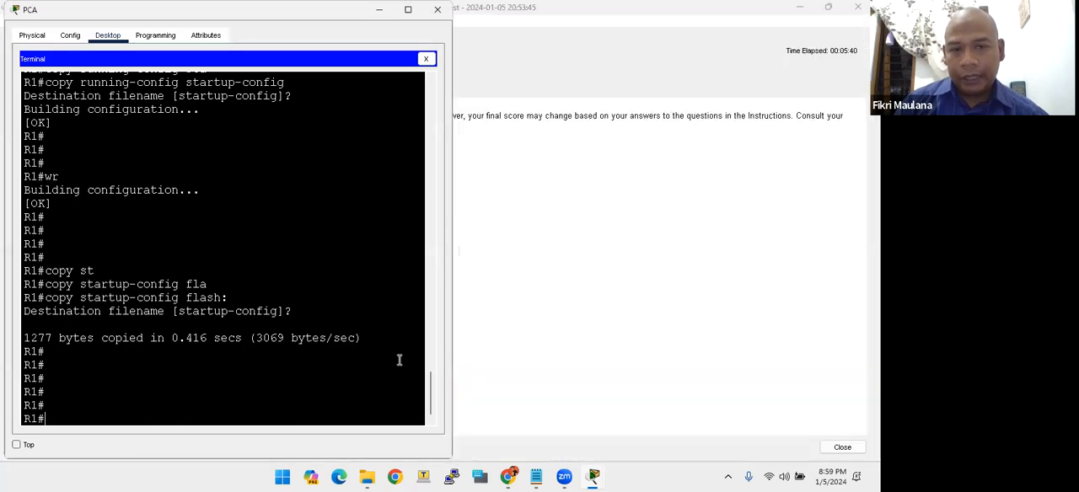
{"action": "left_click", "coordinate": [611, 241]}
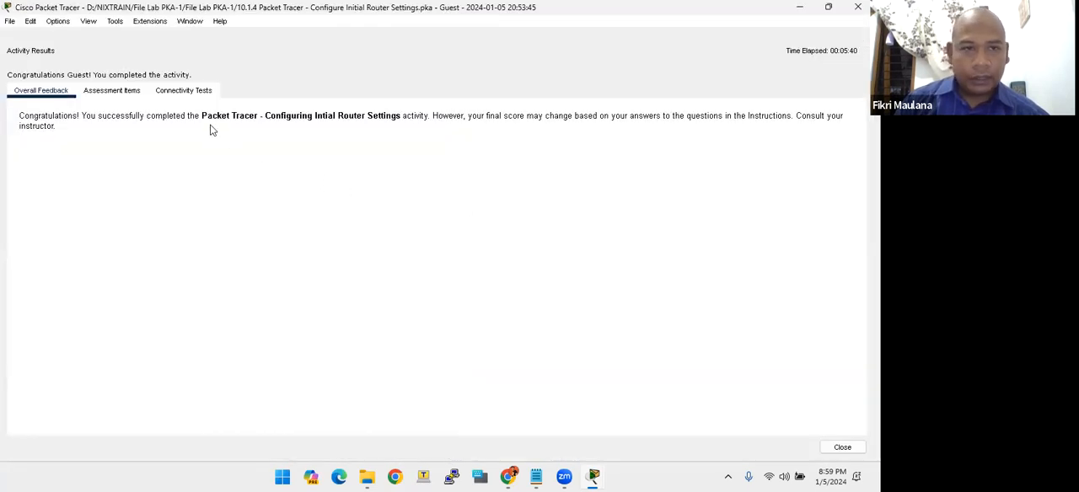
- Examine the status of each assessment item in the activity results, from R1's Banner MOTD down to Startup Config
{"action": "left_click", "coordinate": [122, 91]}
{"action": "left_click", "coordinate": [84, 199]}
{"action": "left_click", "coordinate": [83, 220]}
{"action": "left_click", "coordinate": [85, 228]}
{"action": "left_click", "coordinate": [81, 257]}
{"action": "left_click", "coordinate": [82, 248]}
{"action": "left_click", "coordinate": [82, 258]}
{"action": "left_click", "coordinate": [82, 277]}
{"action": "left_click", "coordinate": [82, 287]}
{"action": "left_click", "coordinate": [82, 297]}
{"action": "left_click", "coordinate": [82, 309]}
{"action": "left_click_drag", "start_coordinate": [84, 189], "coordinate": [81, 308]}
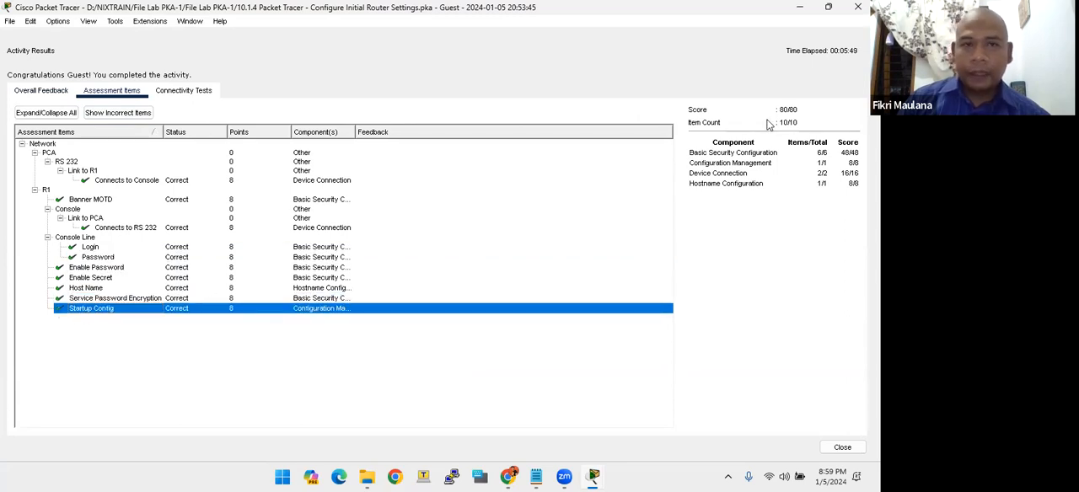
- Close the completed Configure Initial Router Settings activity
{"action": "left_click", "coordinate": [858, 7]}
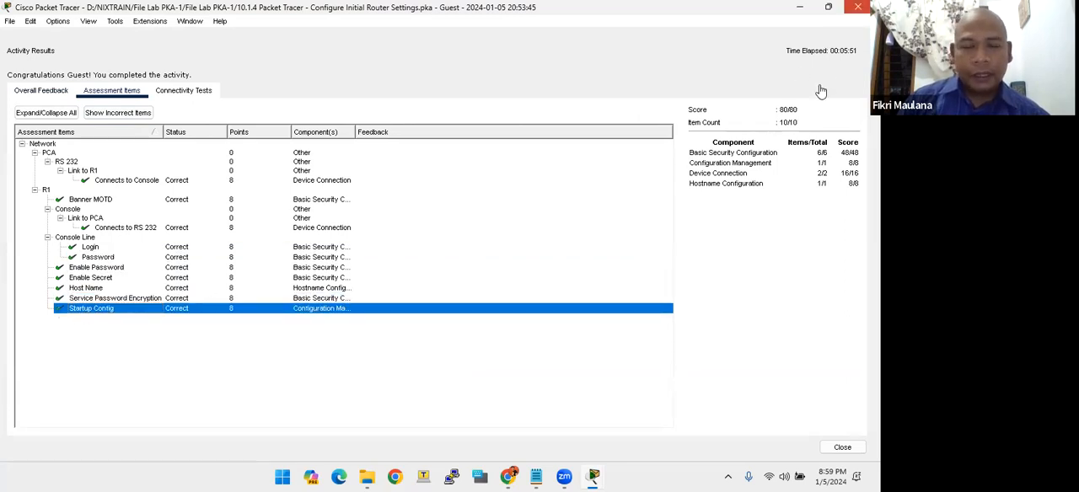
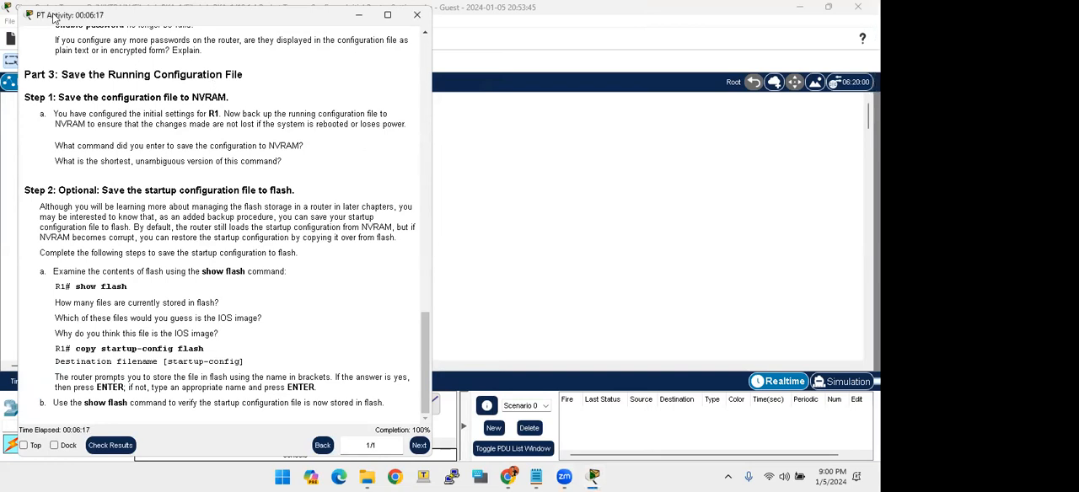
- Move the instructions window aside, close it and exit the finished 10.1.4 Configure Initial Router Settings lab
{"action": "left_click_drag", "start_coordinate": [54, 17], "coordinate": [474, 17]}
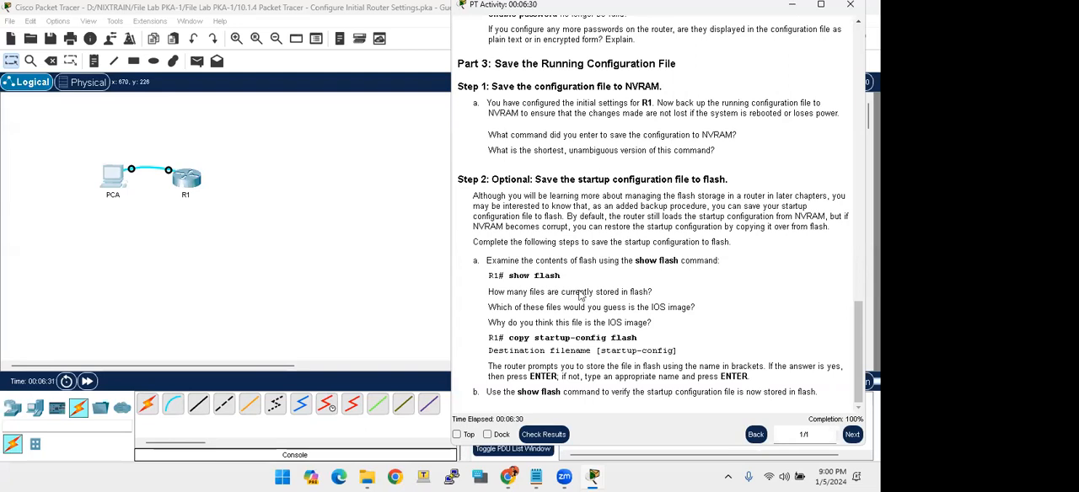
{"action": "mouse_move", "coordinate": [565, 477]}
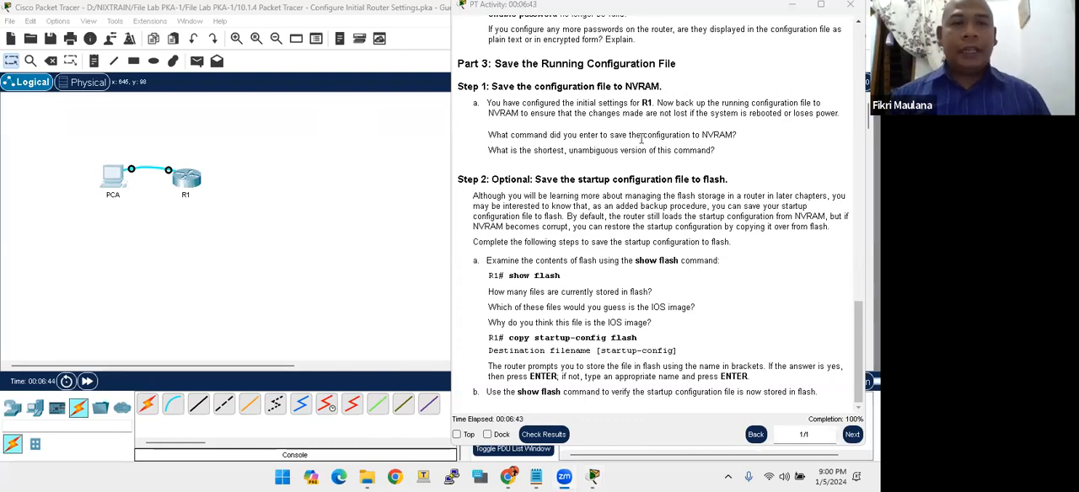
{"action": "left_click", "coordinate": [849, 4]}
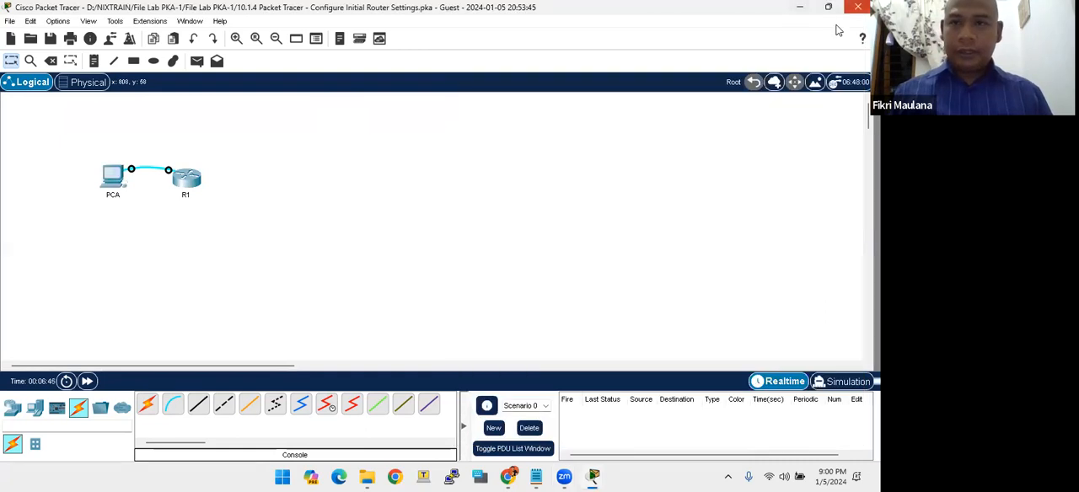
{"action": "left_click", "coordinate": [857, 7]}
{"action": "left_click", "coordinate": [493, 254]}
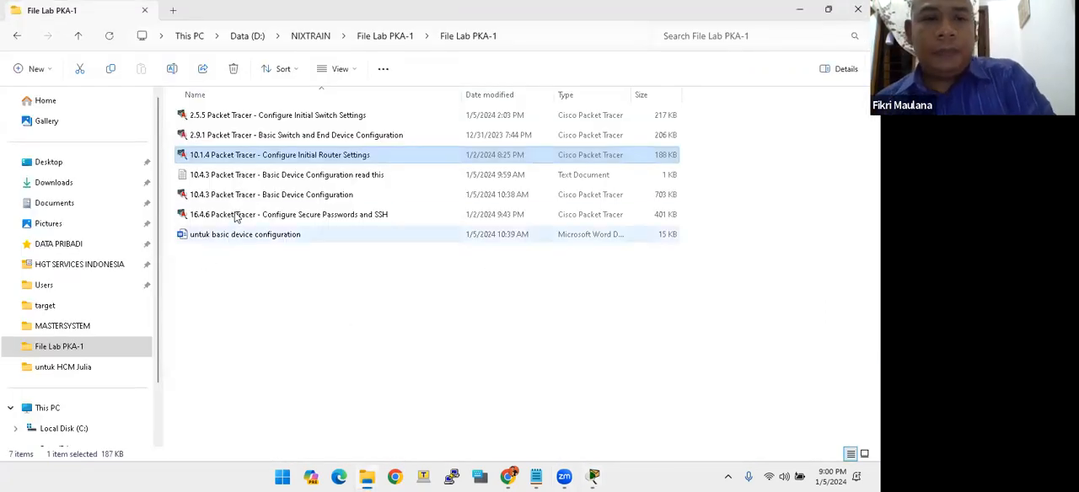
- Open the 10.4.3 Packet Tracer - Basic Device Configuration lab, reset its activity and accept the Guest user profile
{"action": "left_click", "coordinate": [278, 198]}
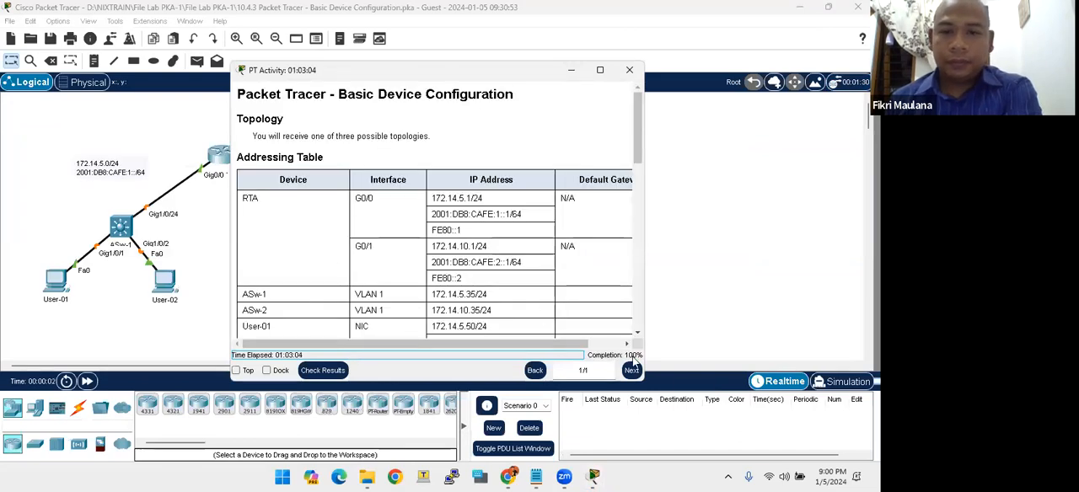
{"action": "left_click", "coordinate": [9, 21]}
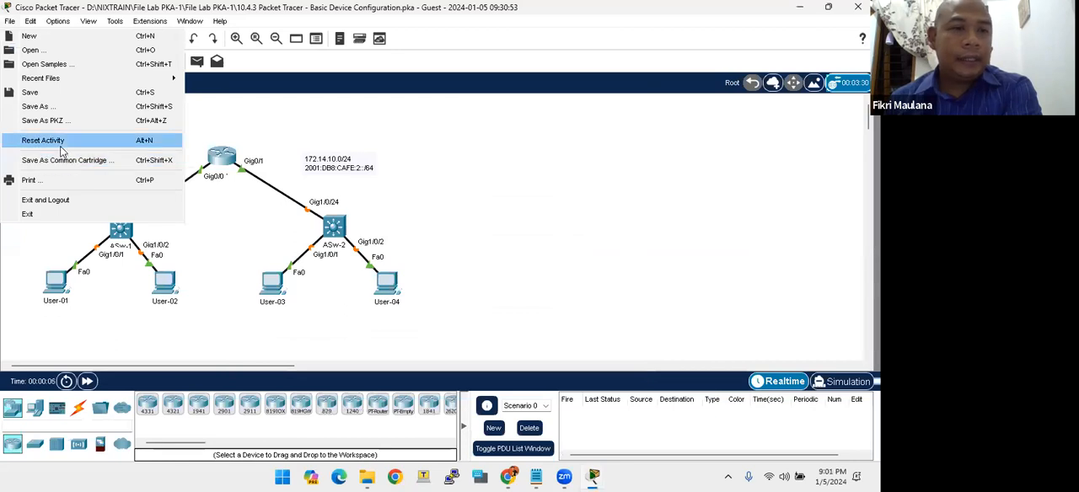
{"action": "left_click", "coordinate": [60, 143]}
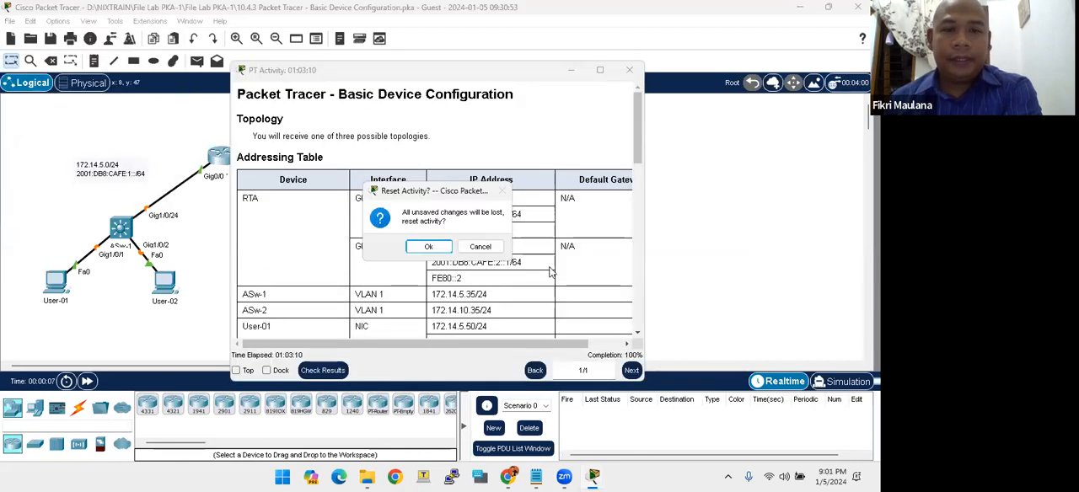
{"action": "left_click", "coordinate": [429, 247]}
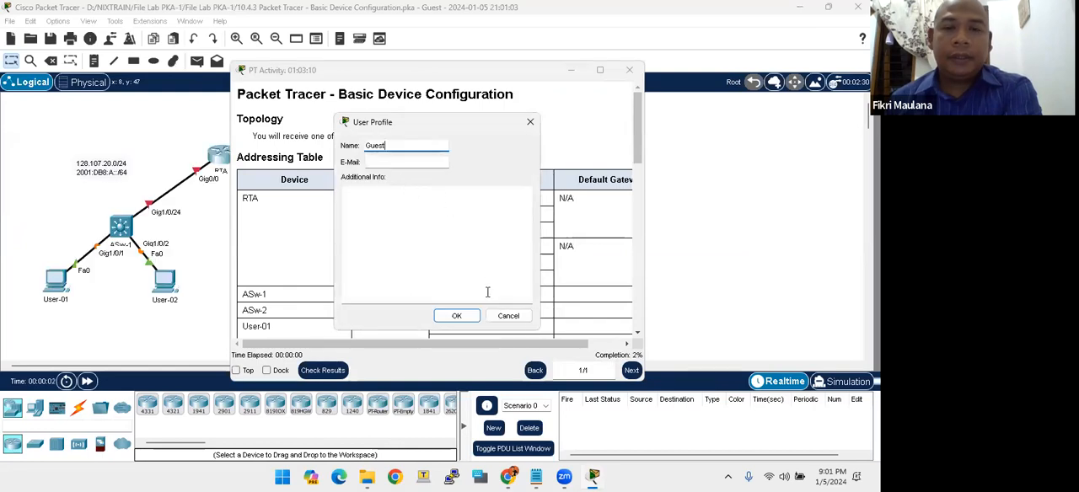
{"action": "left_click", "coordinate": [456, 316]}
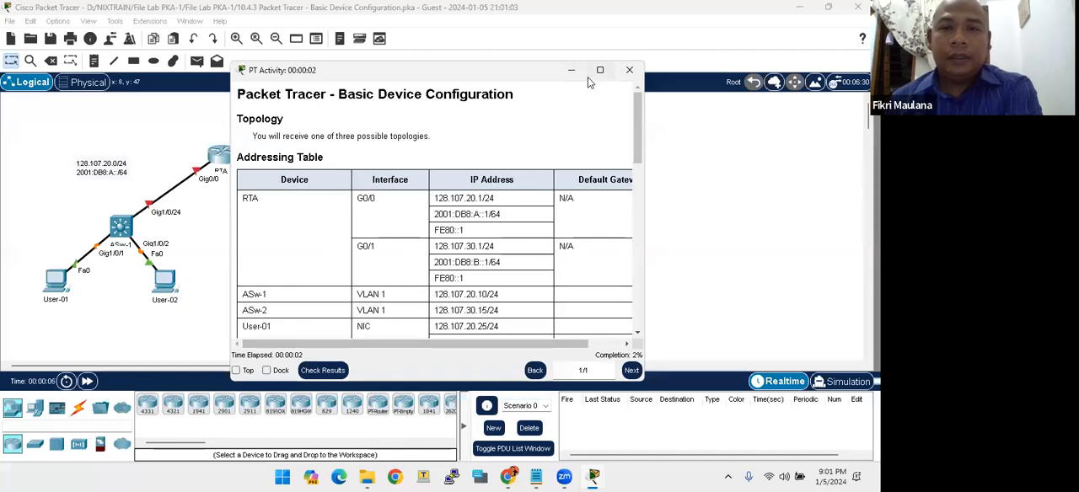
- Move and enlarge the activity instructions window so that all columns of the addressing table fit
{"action": "left_click_drag", "start_coordinate": [552, 79], "coordinate": [613, 43]}
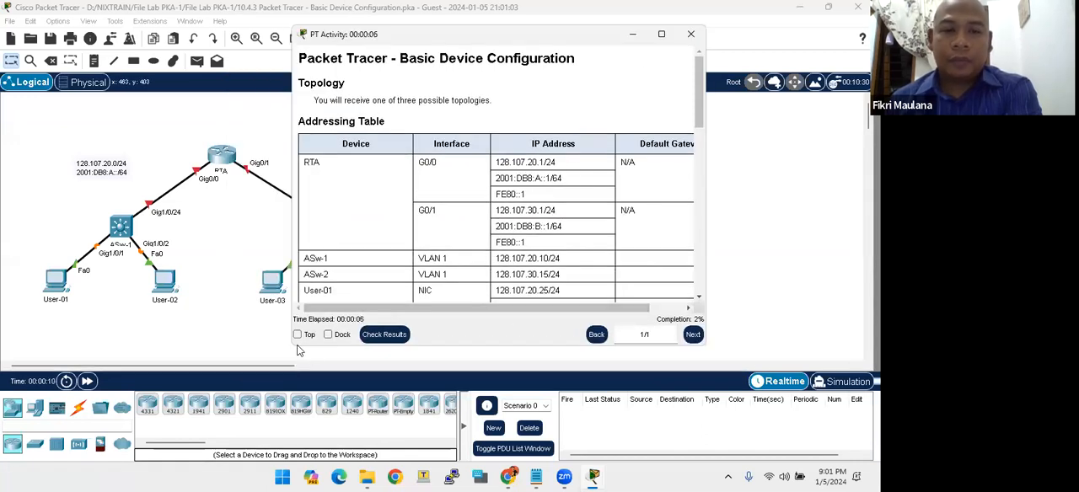
{"action": "left_click_drag", "start_coordinate": [295, 351], "coordinate": [219, 411]}
{"action": "scroll", "coordinate": [555, 267], "scroll_direction": "down", "scroll_amount": 3}
{"action": "scroll", "coordinate": [555, 267], "scroll_direction": "up", "scroll_amount": 3}
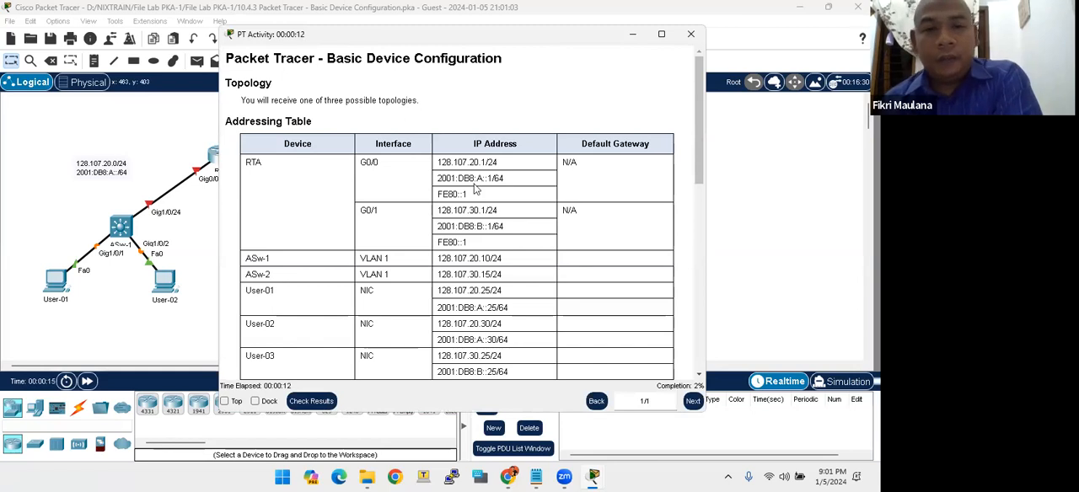
- Examine the devices listed in the addressing table, from router RTA and switches ASw-1 and ASw-2 to hosts User-01 through User-04
{"action": "left_click_drag", "start_coordinate": [251, 122], "coordinate": [297, 123]}
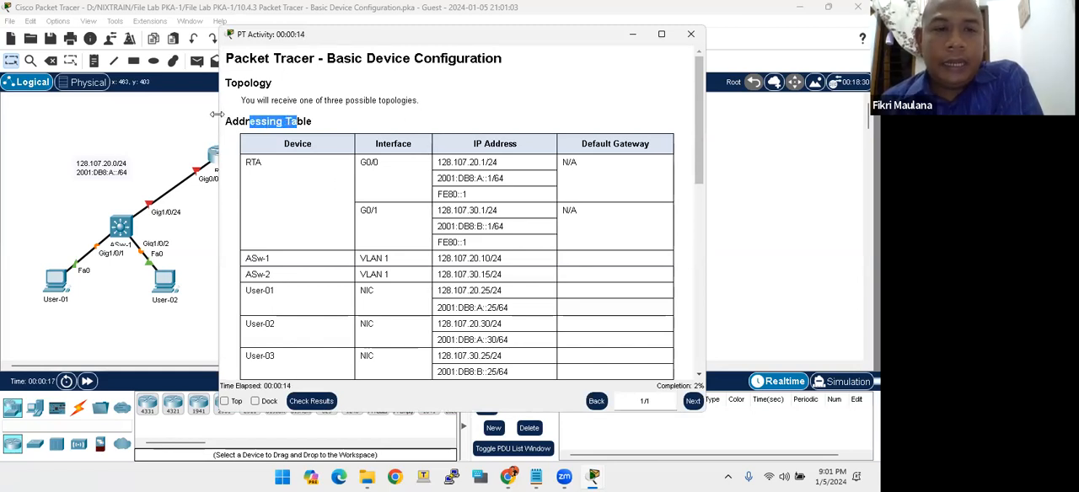
{"action": "left_click", "coordinate": [297, 127]}
{"action": "scroll", "coordinate": [299, 141], "scroll_direction": "down", "scroll_amount": 1}
{"action": "scroll", "coordinate": [298, 143], "scroll_direction": "down", "scroll_amount": 2}
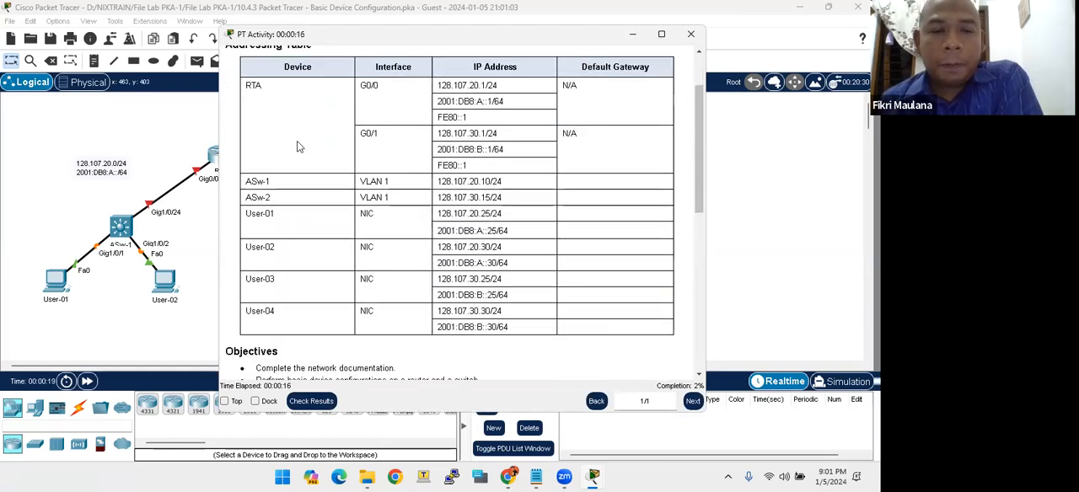
{"action": "scroll", "coordinate": [271, 144], "scroll_direction": "up", "scroll_amount": 2}
{"action": "double_click", "coordinate": [256, 121]}
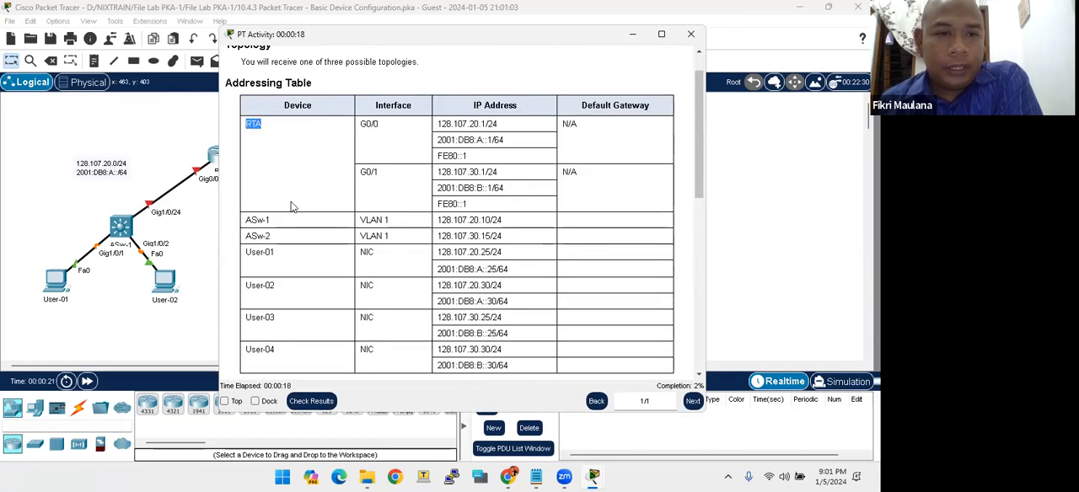
{"action": "left_click_drag", "start_coordinate": [279, 236], "coordinate": [257, 217]}
{"action": "scroll", "coordinate": [305, 246], "scroll_direction": "down", "scroll_amount": 1}
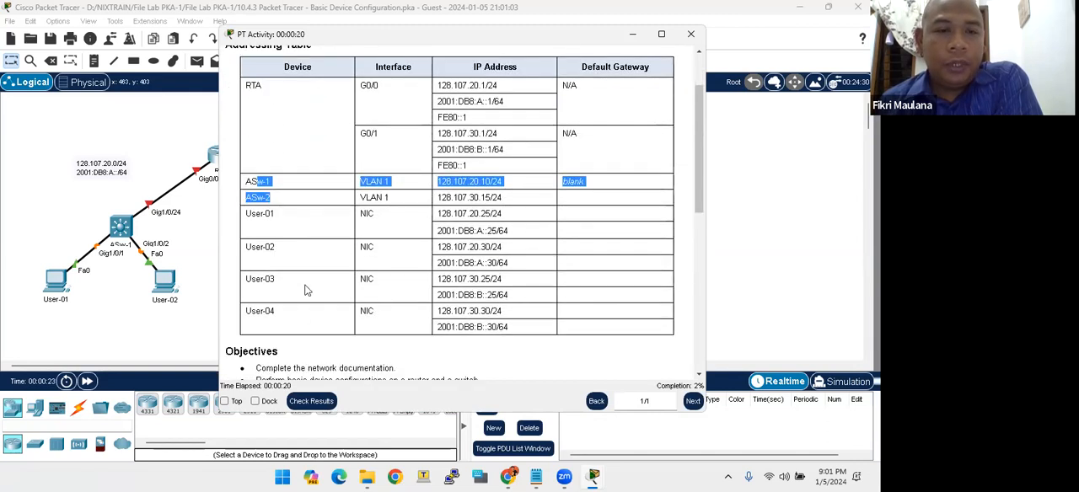
{"action": "left_click", "coordinate": [298, 318]}
{"action": "left_click_drag", "start_coordinate": [301, 327], "coordinate": [236, 209]}
{"action": "left_click", "coordinate": [309, 234]}
{"action": "scroll", "coordinate": [309, 234], "scroll_direction": "up", "scroll_amount": 2}
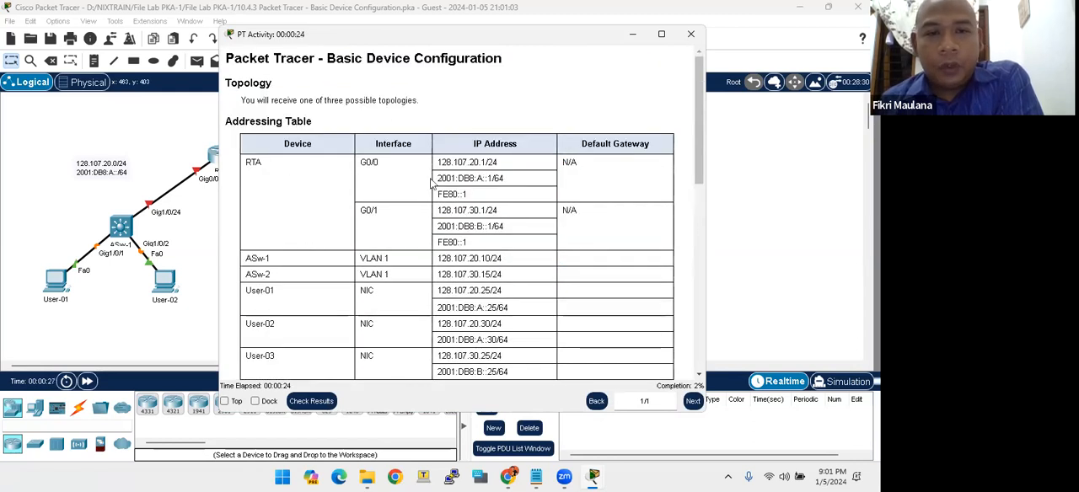
- Examine the interfaces, IPv4 and IPv6 addresses and the blank default gateway cells in the addressing table
{"action": "left_click_drag", "start_coordinate": [381, 164], "coordinate": [360, 163]}
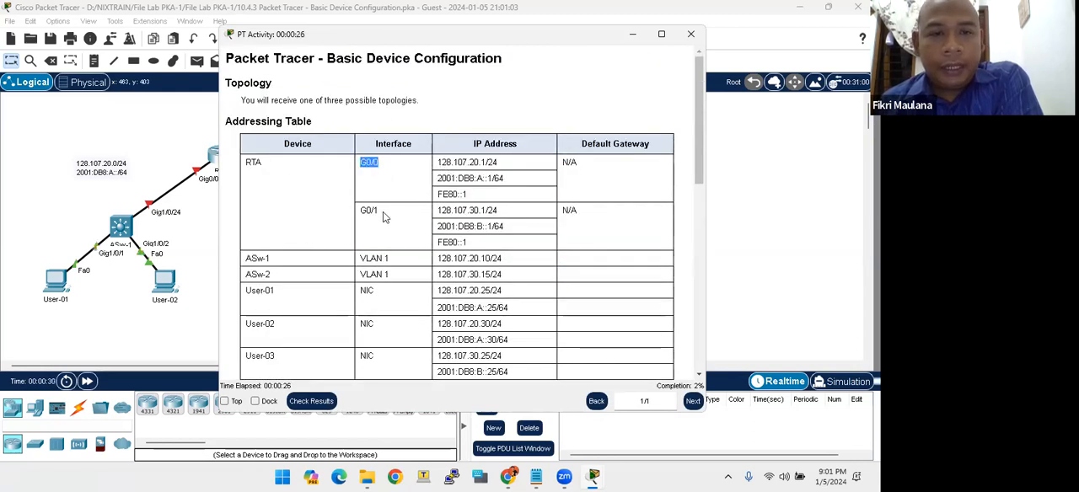
{"action": "left_click", "coordinate": [381, 165]}
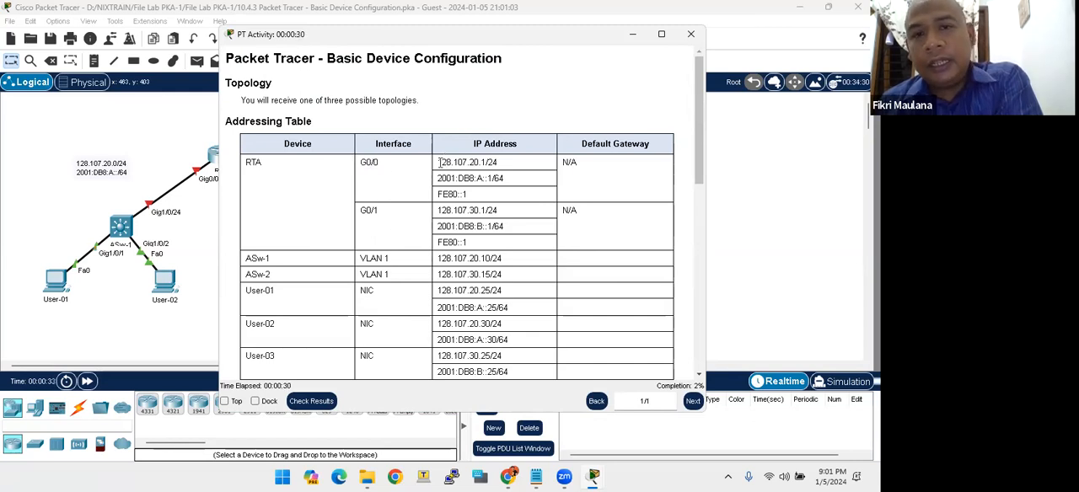
{"action": "left_click_drag", "start_coordinate": [439, 163], "coordinate": [482, 160]}
{"action": "left_click_drag", "start_coordinate": [437, 178], "coordinate": [493, 179]}
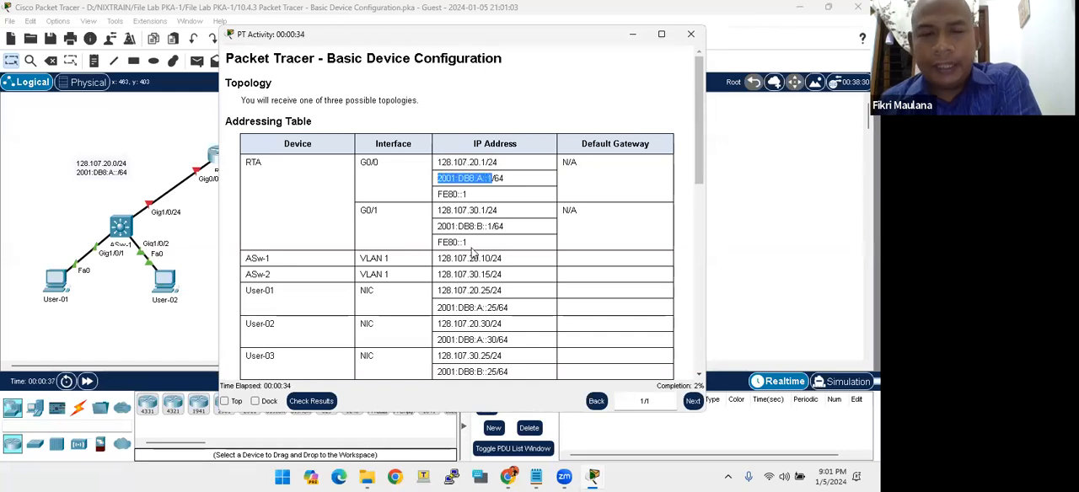
{"action": "left_click", "coordinate": [489, 204]}
{"action": "scroll", "coordinate": [488, 206], "scroll_direction": "down", "scroll_amount": 3}
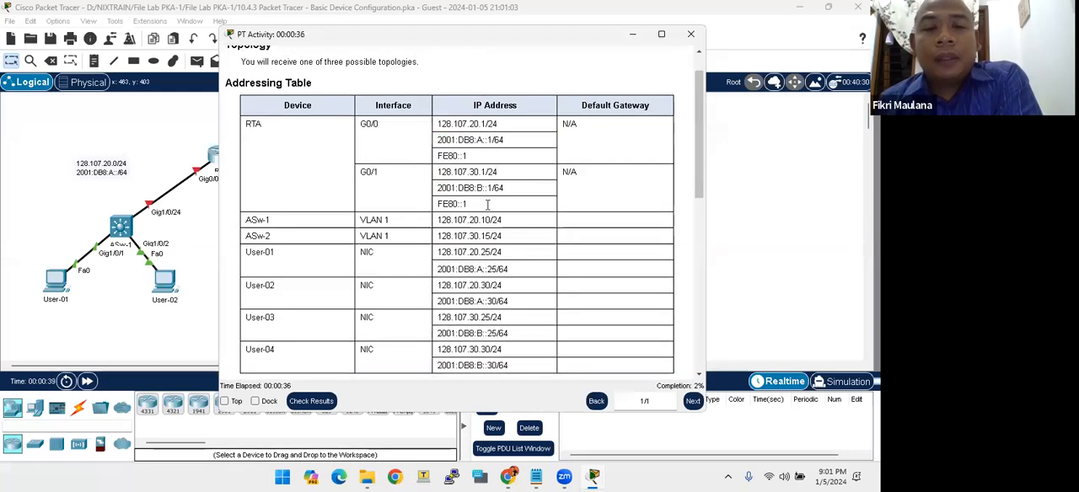
{"action": "left_click_drag", "start_coordinate": [258, 183], "coordinate": [271, 183]}
{"action": "left_click", "coordinate": [453, 181]}
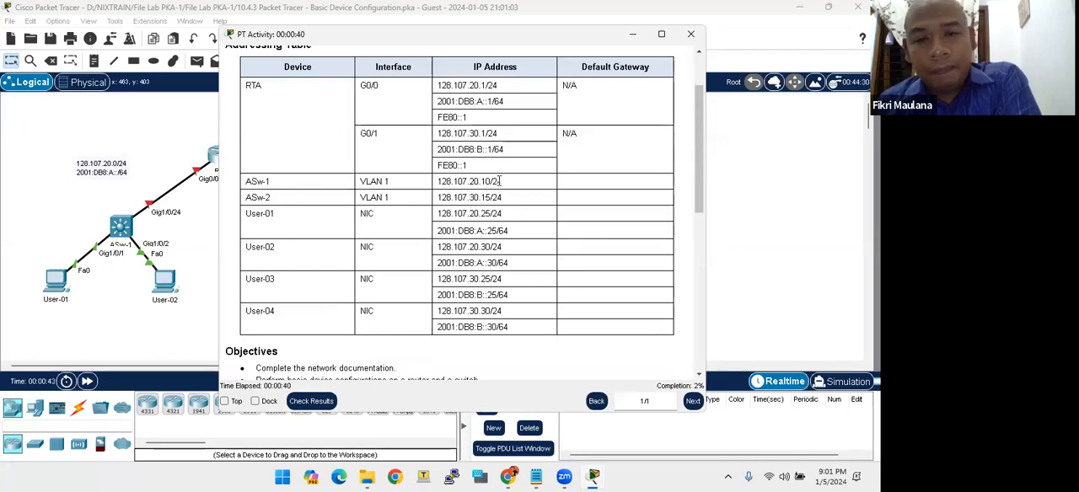
{"action": "left_click_drag", "start_coordinate": [440, 230], "coordinate": [505, 230]}
{"action": "left_click", "coordinate": [520, 242]}
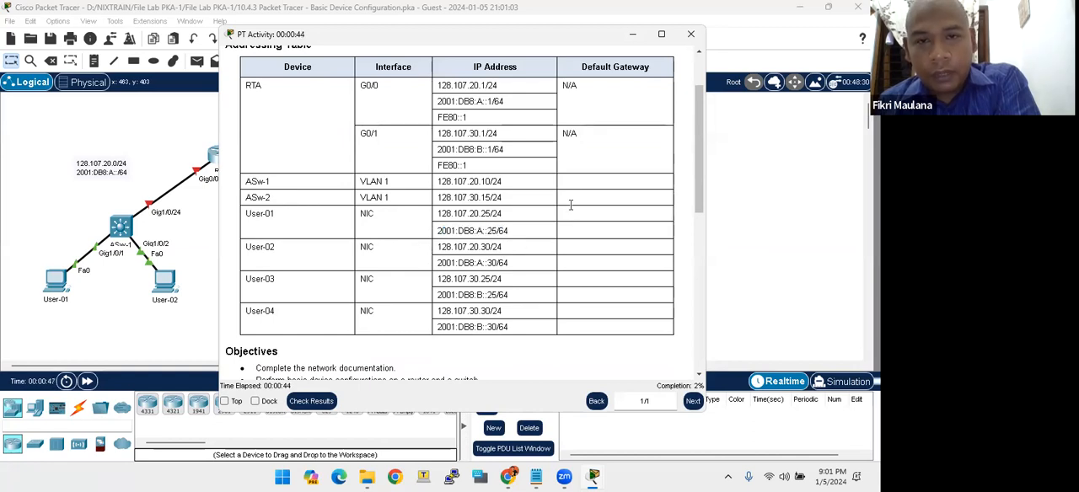
{"action": "left_click_drag", "start_coordinate": [570, 196], "coordinate": [569, 218]}
{"action": "left_click_drag", "start_coordinate": [561, 187], "coordinate": [593, 334]}
{"action": "left_click", "coordinate": [587, 269]}
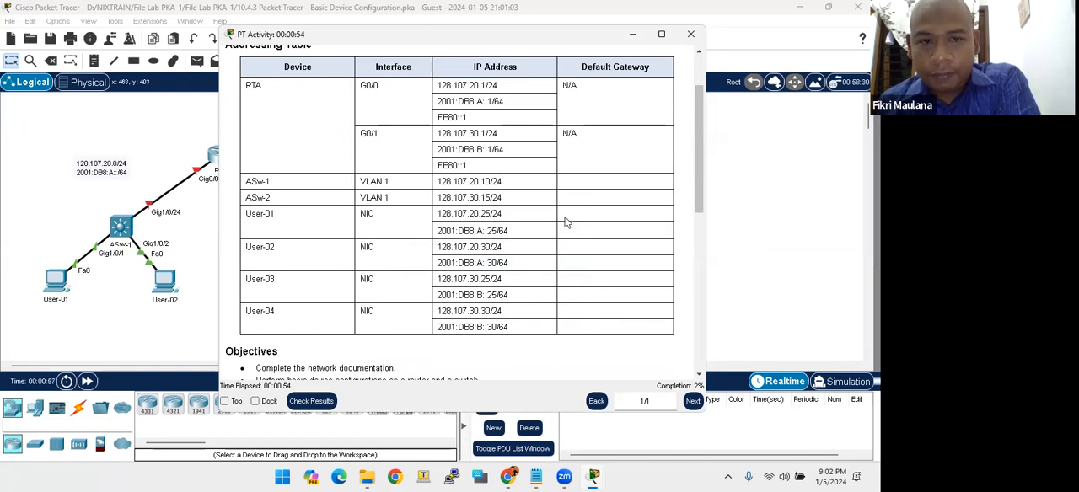
- Read the lab objectives and skim on through the scenario and requirements sections
{"action": "scroll", "coordinate": [566, 222], "scroll_direction": "down", "scroll_amount": 3}
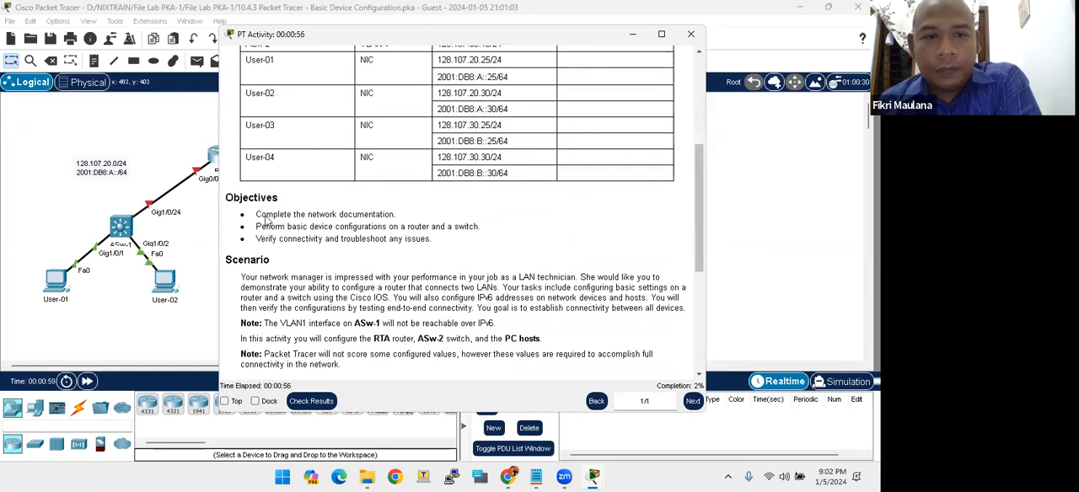
{"action": "left_click_drag", "start_coordinate": [262, 217], "coordinate": [302, 216]}
{"action": "left_click", "coordinate": [374, 214]}
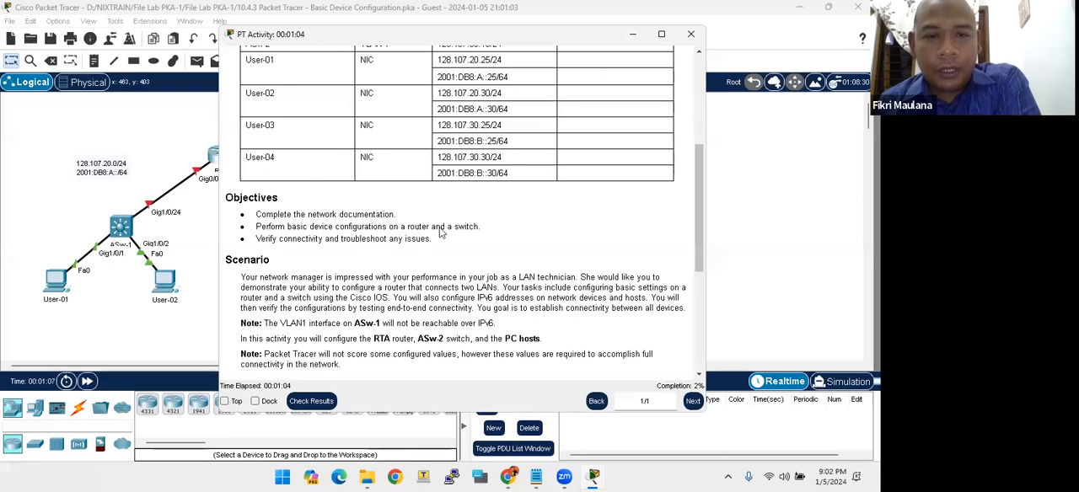
{"action": "scroll", "coordinate": [421, 229], "scroll_direction": "down", "scroll_amount": 1}
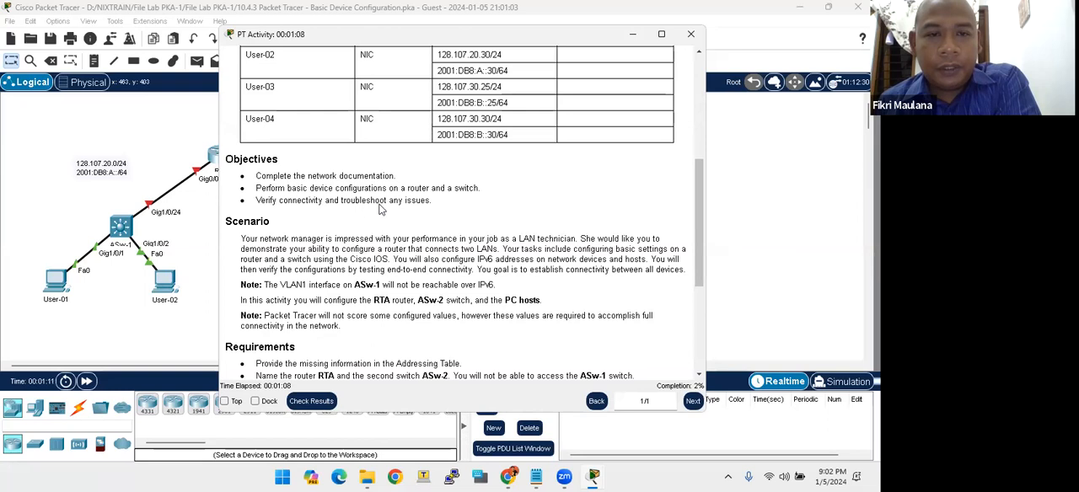
{"action": "scroll", "coordinate": [421, 217], "scroll_direction": "down", "scroll_amount": 2}
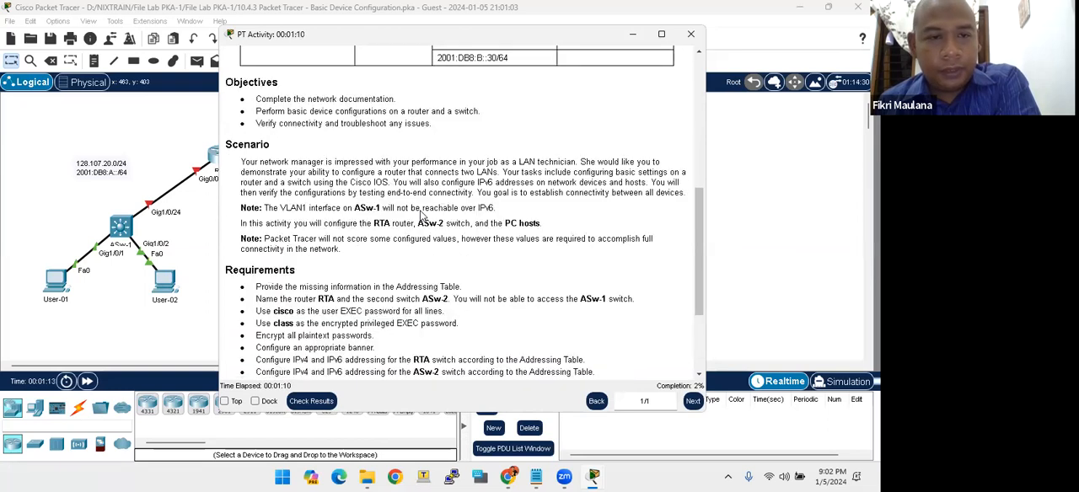
{"action": "scroll", "coordinate": [413, 217], "scroll_direction": "down", "scroll_amount": 1}
{"action": "scroll", "coordinate": [411, 221], "scroll_direction": "up", "scroll_amount": 1}
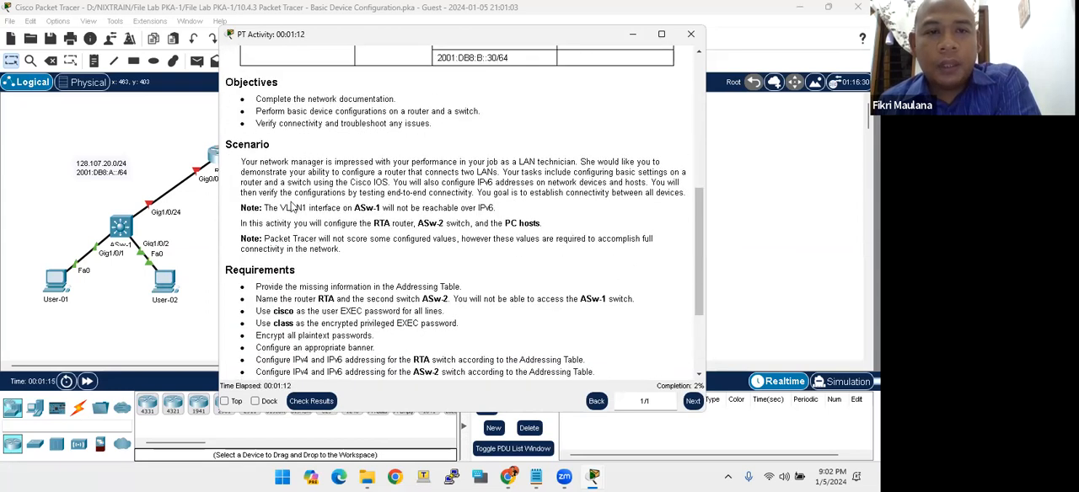
- Read the scenario and its notes on ASw-1 and the devices to configure, and bring the topology to the front
{"action": "left_click_drag", "start_coordinate": [241, 162], "coordinate": [683, 196]}
{"action": "left_click", "coordinate": [329, 219]}
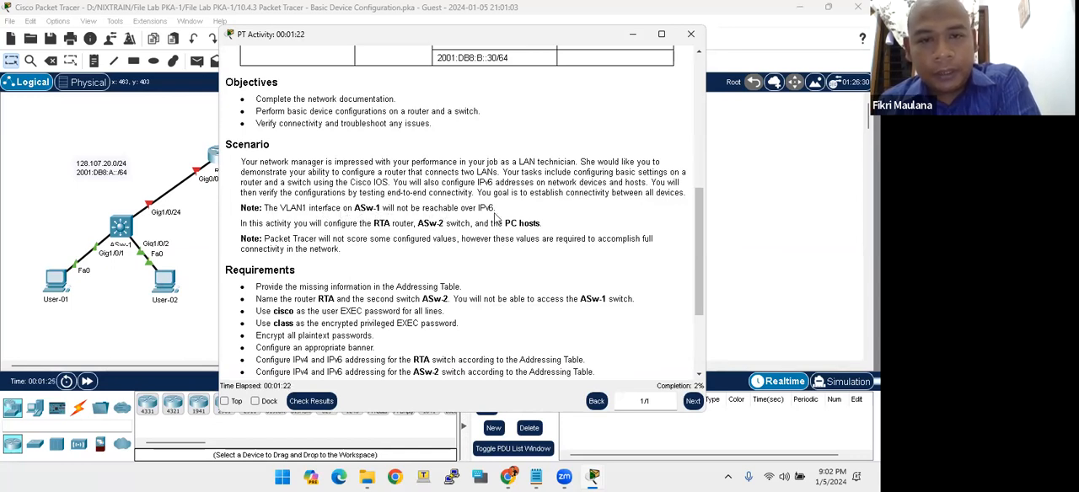
{"action": "left_click_drag", "start_coordinate": [479, 210], "coordinate": [492, 211]}
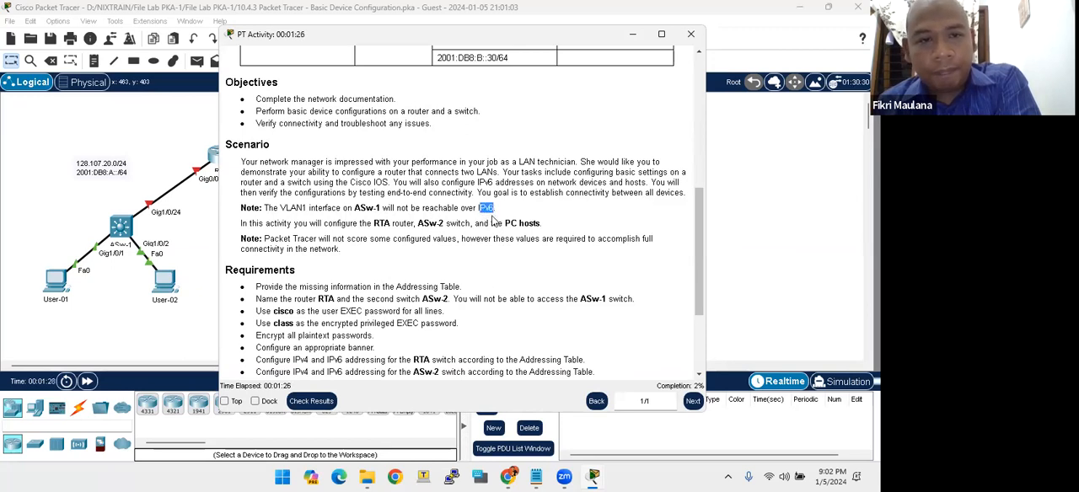
{"action": "left_click", "coordinate": [302, 225]}
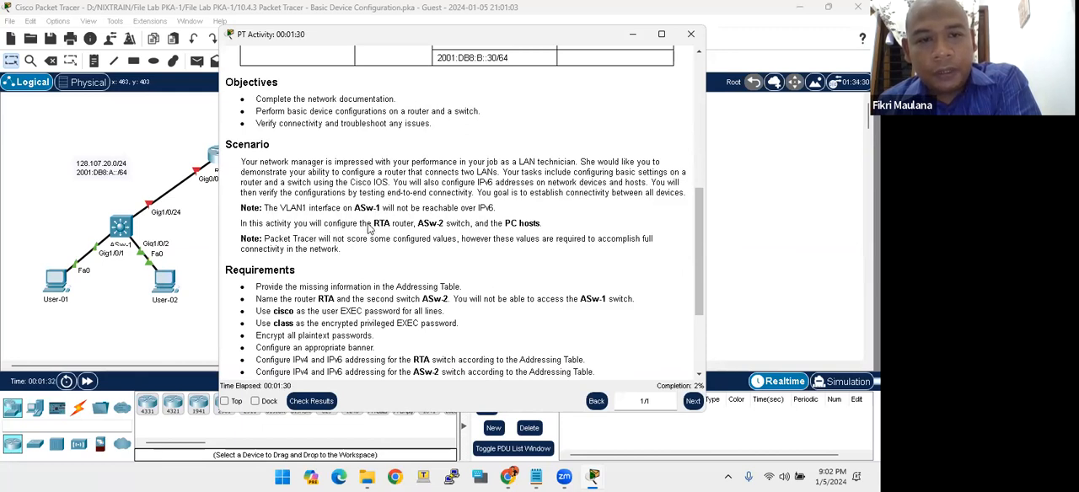
{"action": "left_click_drag", "start_coordinate": [419, 224], "coordinate": [524, 226]}
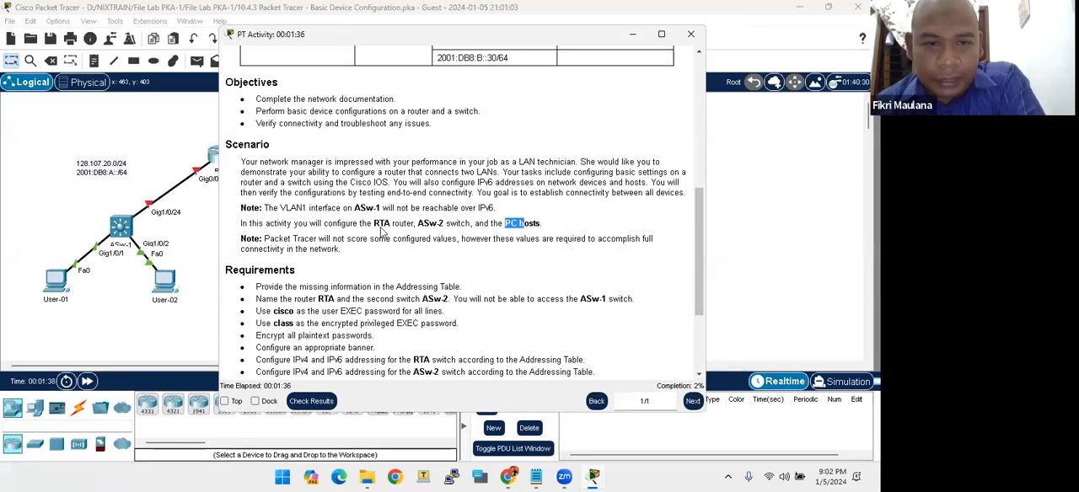
{"action": "left_click_drag", "start_coordinate": [374, 225], "coordinate": [530, 225]}
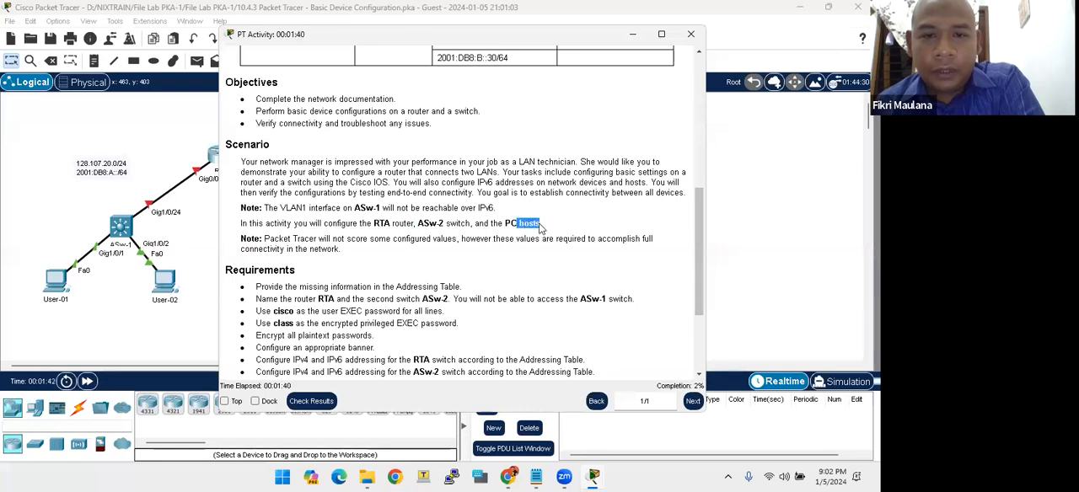
{"action": "left_click", "coordinate": [362, 215]}
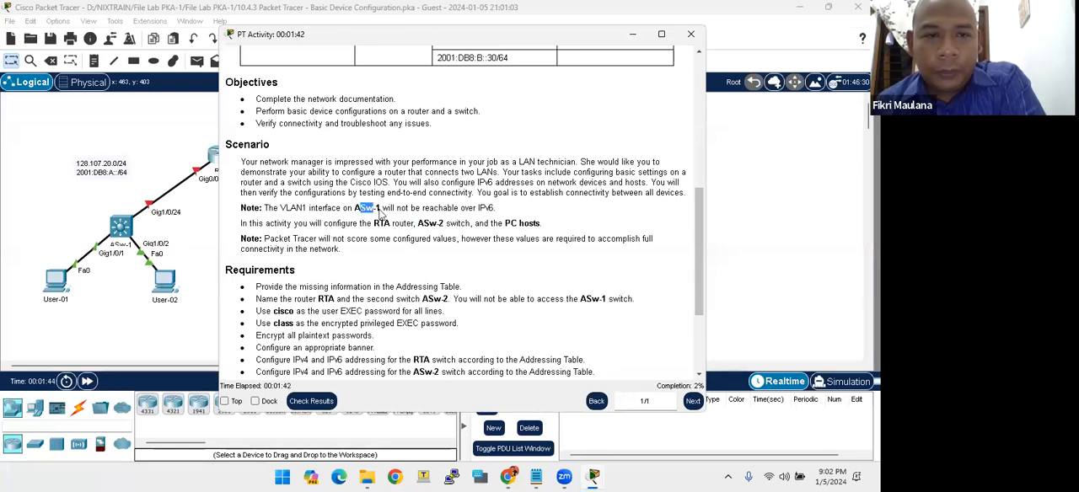
{"action": "left_click", "coordinate": [148, 170]}
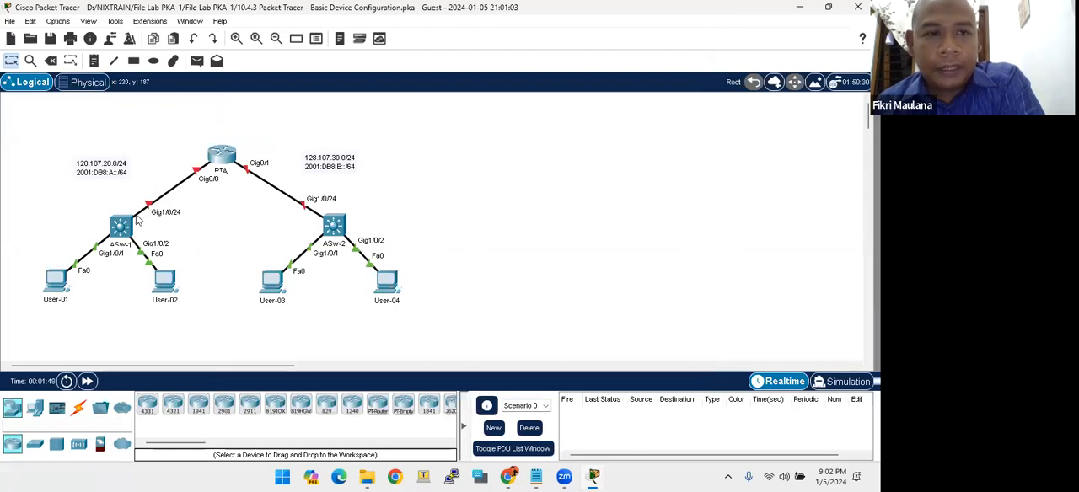
- Try opening switch ASw-1, and examine the switch links and the hosts User-01 through User-04 in the topology
{"action": "left_click", "coordinate": [123, 224]}
{"action": "left_click", "coordinate": [512, 253]}
{"action": "left_click", "coordinate": [125, 227]}
{"action": "left_click", "coordinate": [512, 253]}
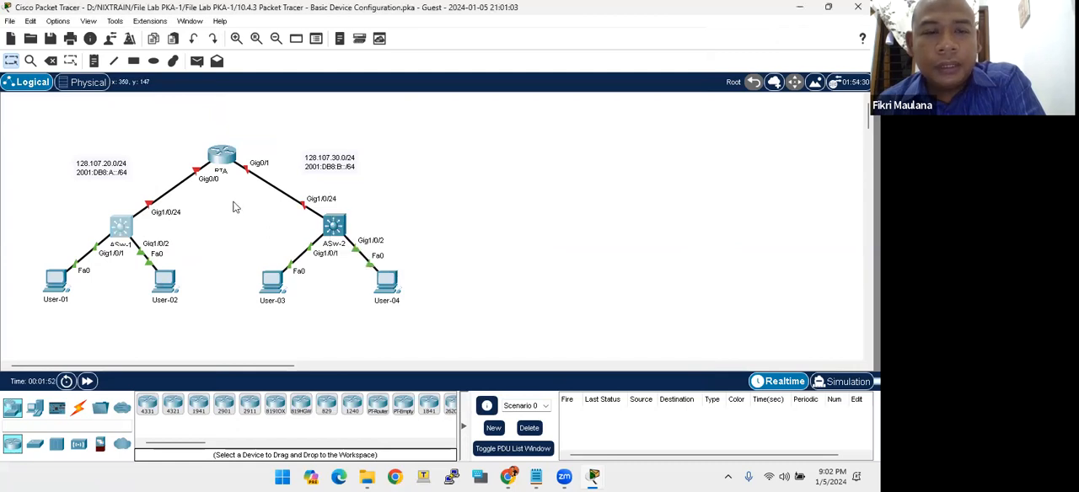
{"action": "left_click_drag", "start_coordinate": [177, 116], "coordinate": [384, 227]}
{"action": "left_click_drag", "start_coordinate": [10, 264], "coordinate": [496, 354]}
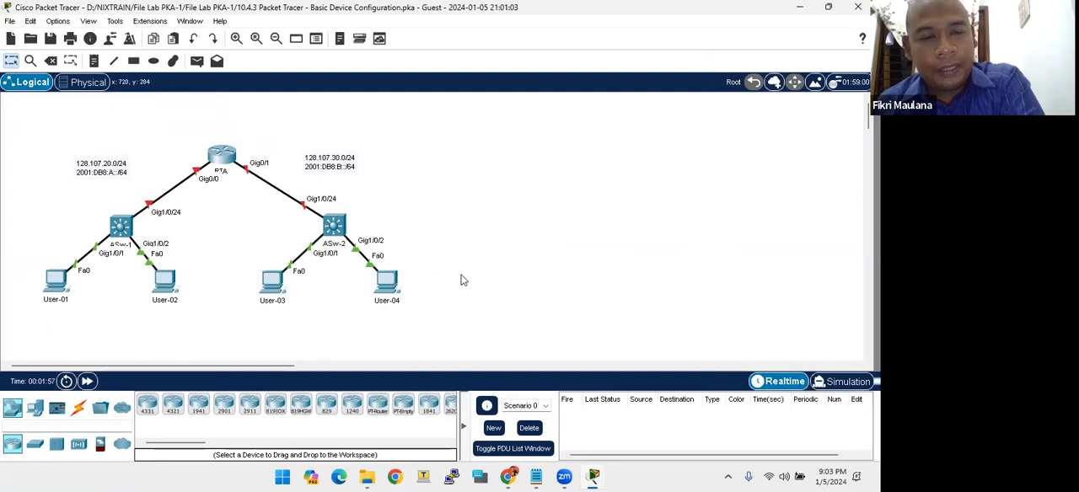
- Bring the lab instructions back and read the first requirement, on providing the missing information in the Addressing Table
{"action": "mouse_move", "coordinate": [592, 473]}
{"action": "left_click", "coordinate": [628, 396]}
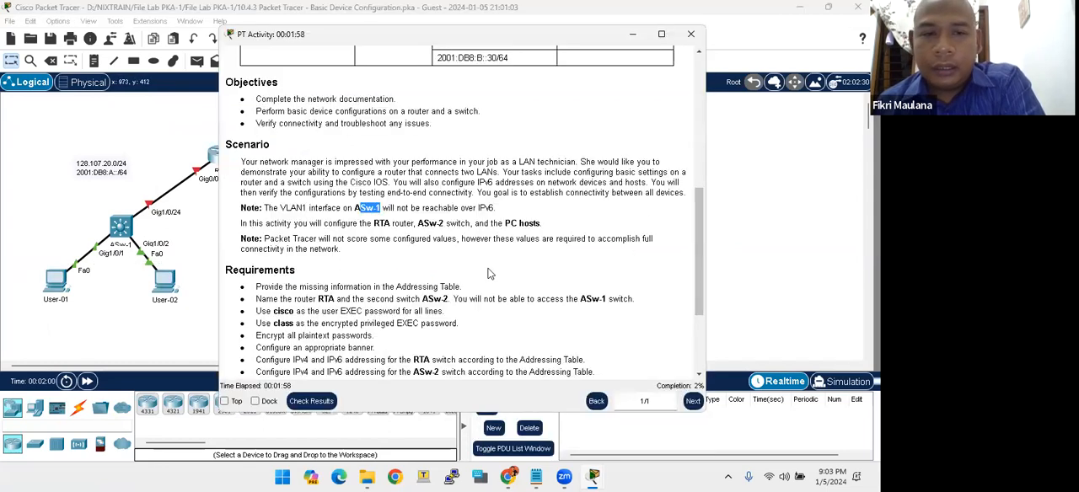
{"action": "scroll", "coordinate": [491, 272], "scroll_direction": "down", "scroll_amount": 1}
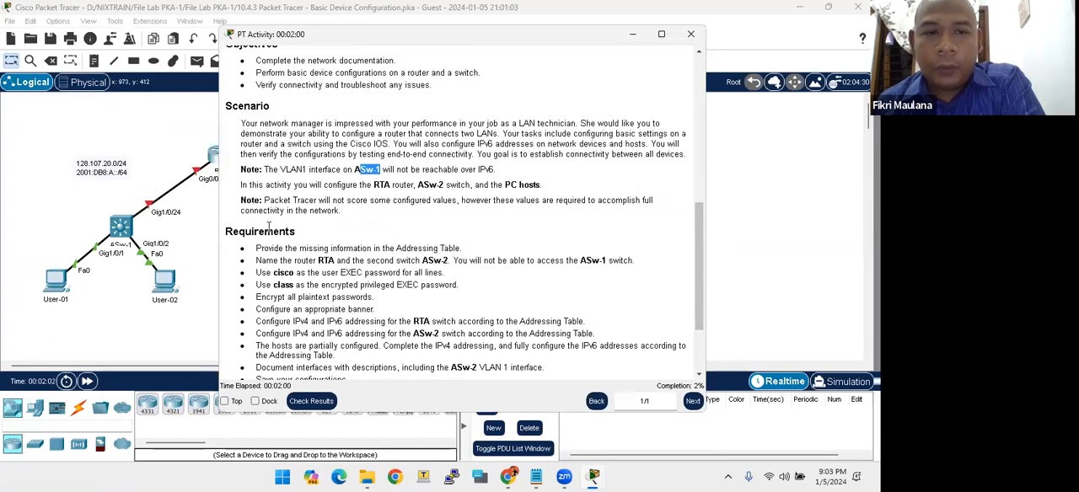
{"action": "left_click_drag", "start_coordinate": [268, 228], "coordinate": [334, 238]}
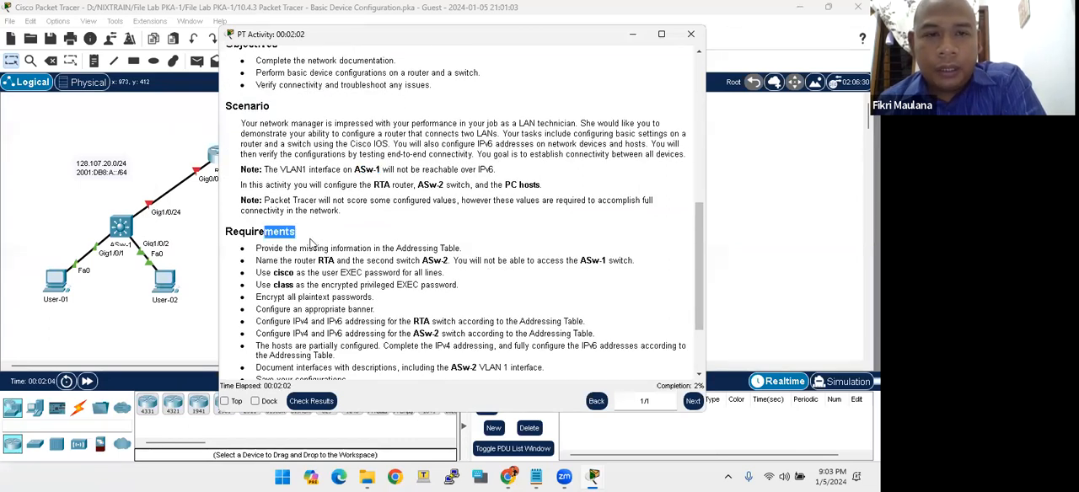
{"action": "left_click_drag", "start_coordinate": [255, 249], "coordinate": [470, 249]}
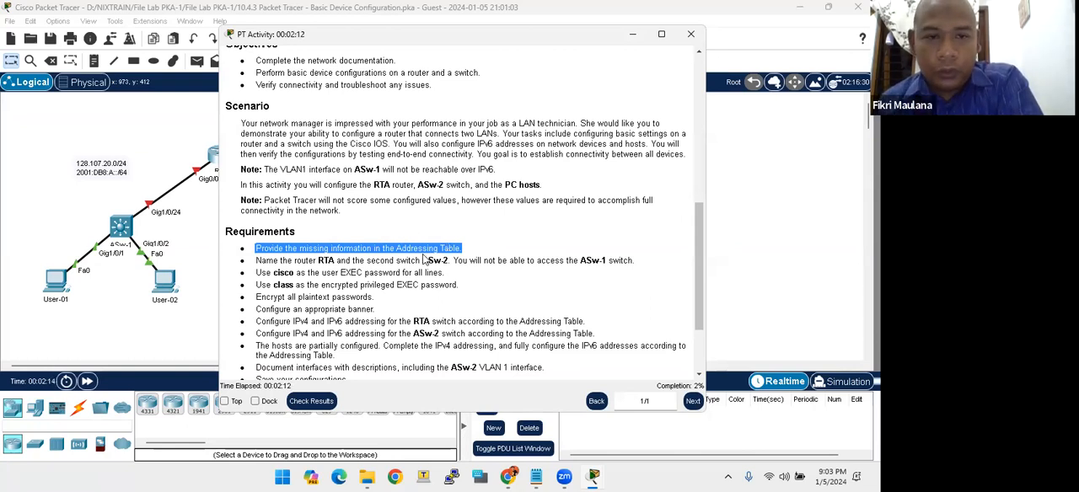
{"action": "left_click", "coordinate": [357, 247]}
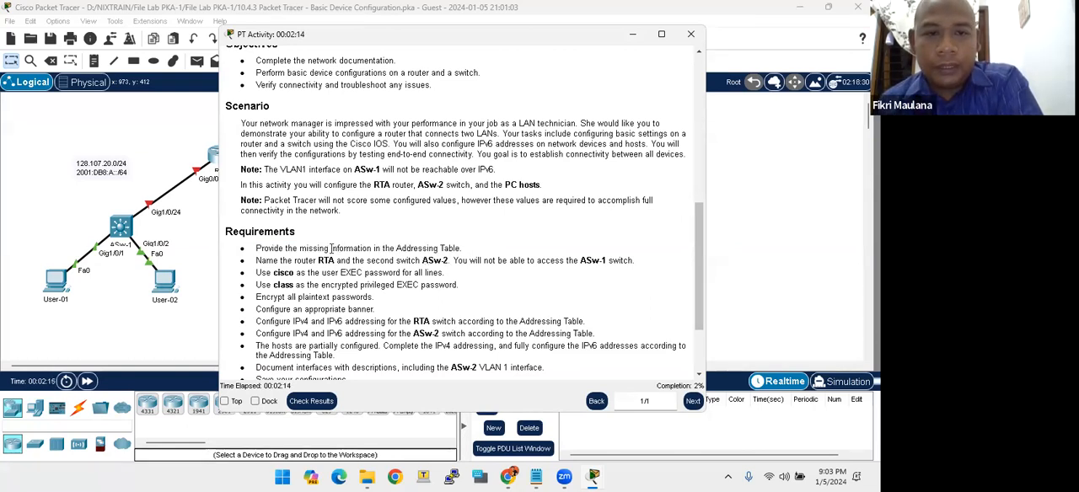
- Return to the addressing table and examine the blank default gateway cells of the switches and hosts
{"action": "left_click_drag", "start_coordinate": [311, 249], "coordinate": [468, 252]}
{"action": "scroll", "coordinate": [505, 253], "scroll_direction": "up", "scroll_amount": 5}
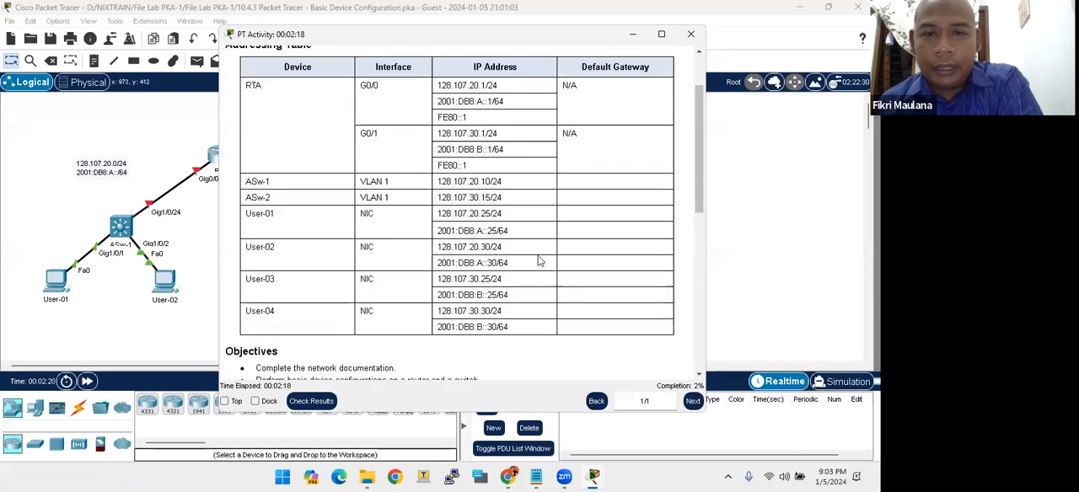
{"action": "left_click_drag", "start_coordinate": [575, 180], "coordinate": [597, 322]}
{"action": "left_click", "coordinate": [527, 250]}
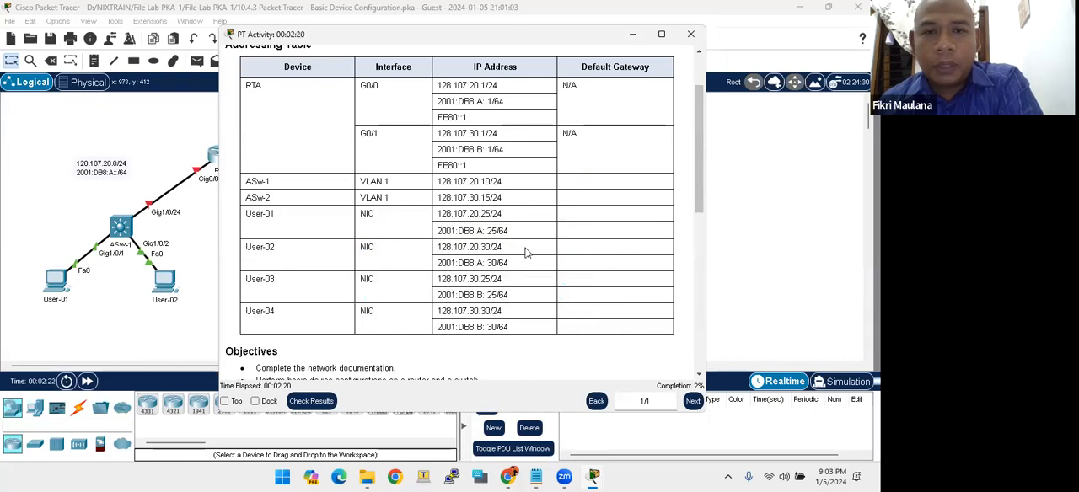
- Copy the whole addressing table from the lab instructions into a new blank Word document and maximize its window
{"action": "scroll", "coordinate": [506, 244], "scroll_direction": "up", "scroll_amount": 3}
{"action": "left_click_drag", "start_coordinate": [262, 145], "coordinate": [630, 197]}
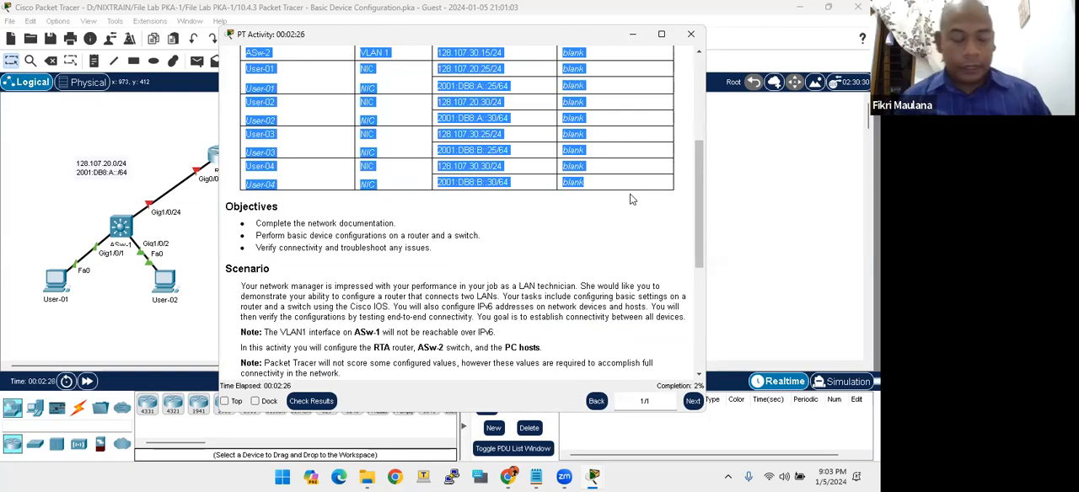
{"action": "left_click", "coordinate": [633, 200]}
{"action": "key", "text": "super"}
{"action": "type", "text": "word"}
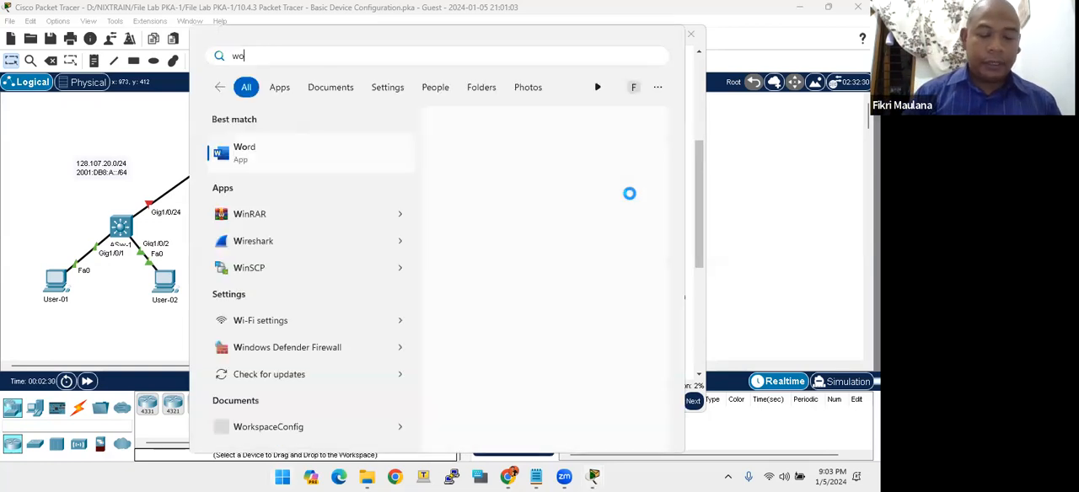
{"action": "key", "text": "Return"}
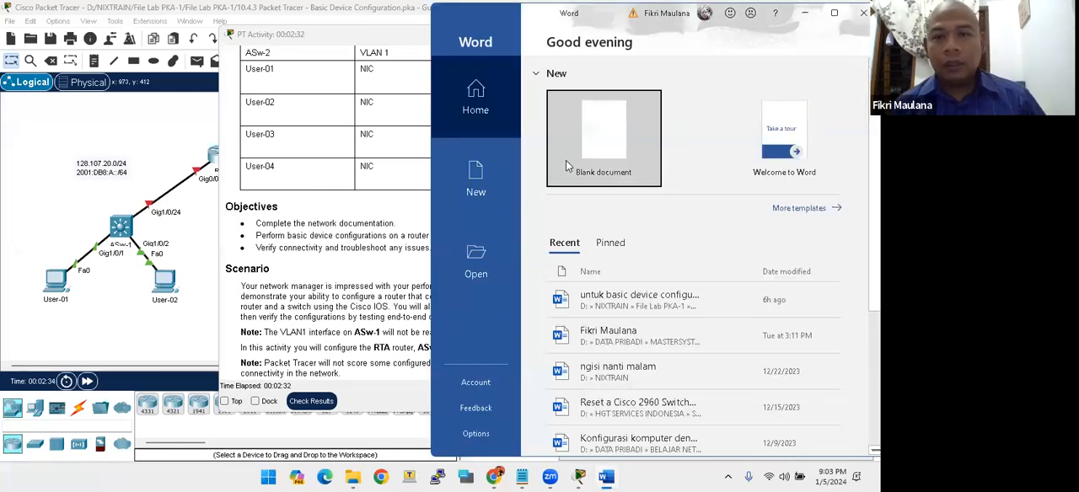
{"action": "left_click", "coordinate": [565, 161]}
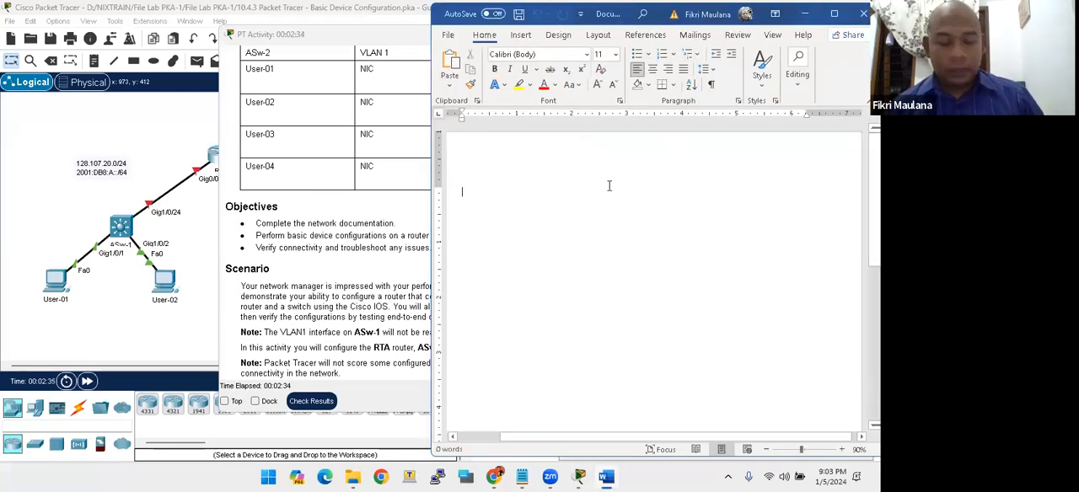
{"action": "type", "text": "Device\tInterface\tIP Address\tDefault Gateway RTA\tG0/0\t128.107.20.1/24\tN/A 2001:DB8:A::1/64 FE80::1 G0/1\t128.107.30.1/24\tN/A 2001:DB8:B::1/64 FE80::1 ASw-1\tVLAN 1\t128.107.20.10/24 ASw-2\tVLAN 1\t128.107.30.15/24 User-01\tNIC\t128.107.20.25/24 2001:DB8:A::25/64 User-02\tNIC\t128.107.20.30/24 2001:DB8:A::30/64 User-03\tNIC\t128.107.30.25/24 2001:DB8:B::25/64 User-04\tNIC\t128.107.30.30/24 2001:DB8:B::30/64"}
{"action": "left_click", "coordinate": [834, 13]}
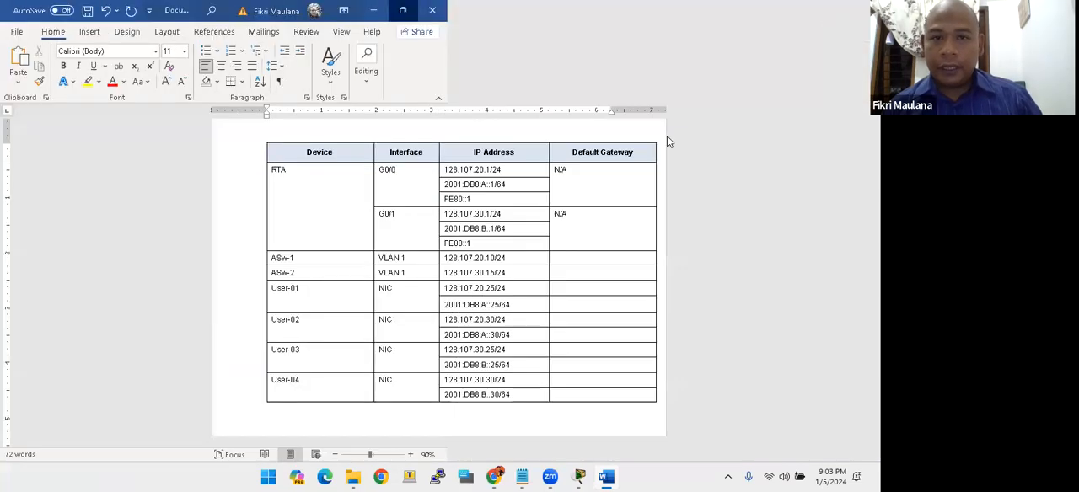
- Examine the ASw-1 and ASw-2 rows of the pasted table, including their VLAN 1 addresses and ASw-2's default gateway cell
{"action": "left_click", "coordinate": [561, 225]}
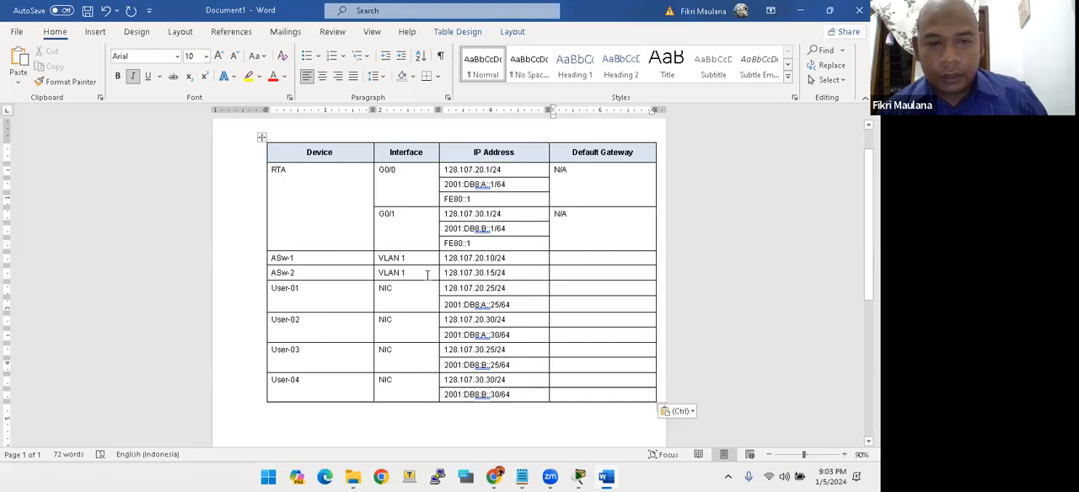
{"action": "left_click", "coordinate": [428, 275]}
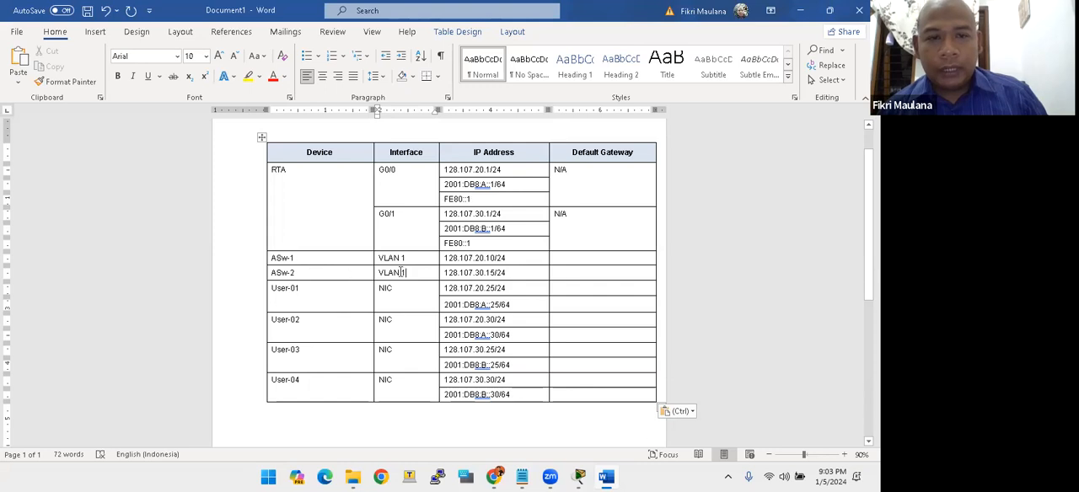
{"action": "left_click_drag", "start_coordinate": [353, 256], "coordinate": [501, 261]}
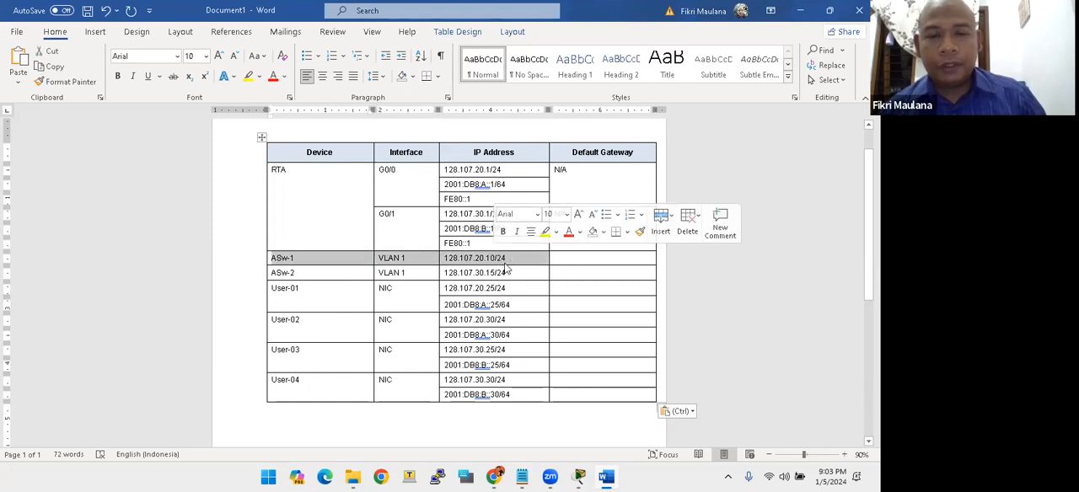
{"action": "left_click", "coordinate": [442, 278]}
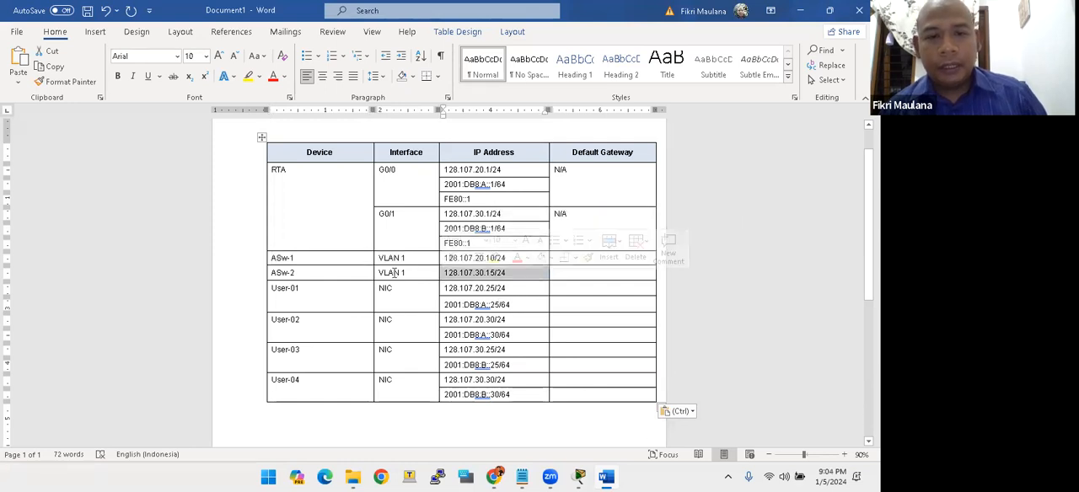
{"action": "left_click", "coordinate": [403, 273]}
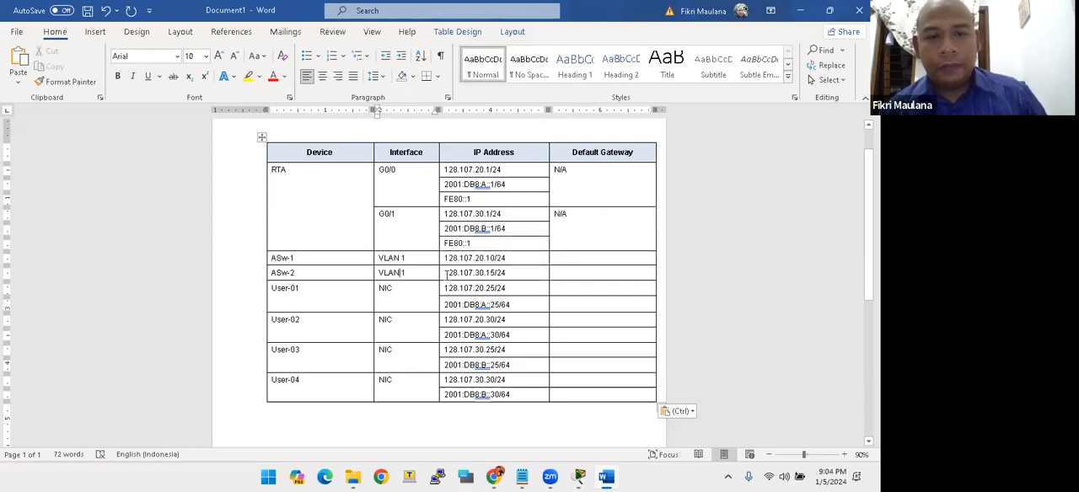
{"action": "left_click", "coordinate": [465, 273]}
{"action": "left_click", "coordinate": [567, 271]}
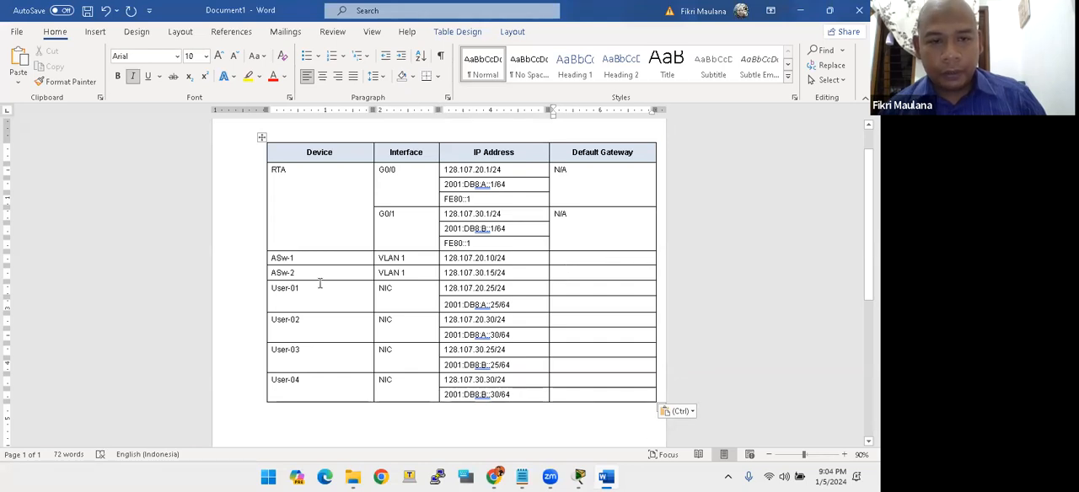
- Restore the Word window's smaller size and trace ASw-2's uplink to router RTA's Gig0/1 interface in the Packet Tracer topology
{"action": "left_click", "coordinate": [830, 10]}
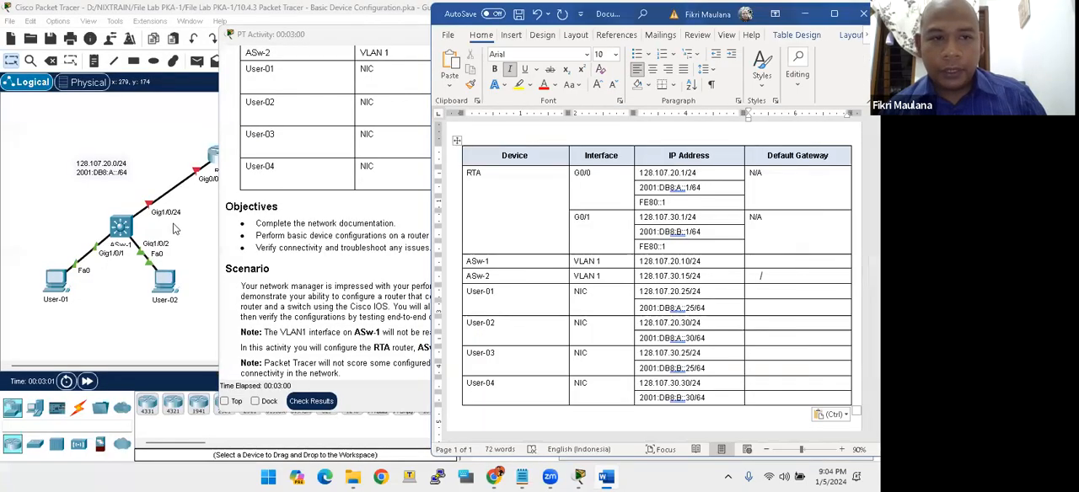
{"action": "left_click", "coordinate": [169, 219]}
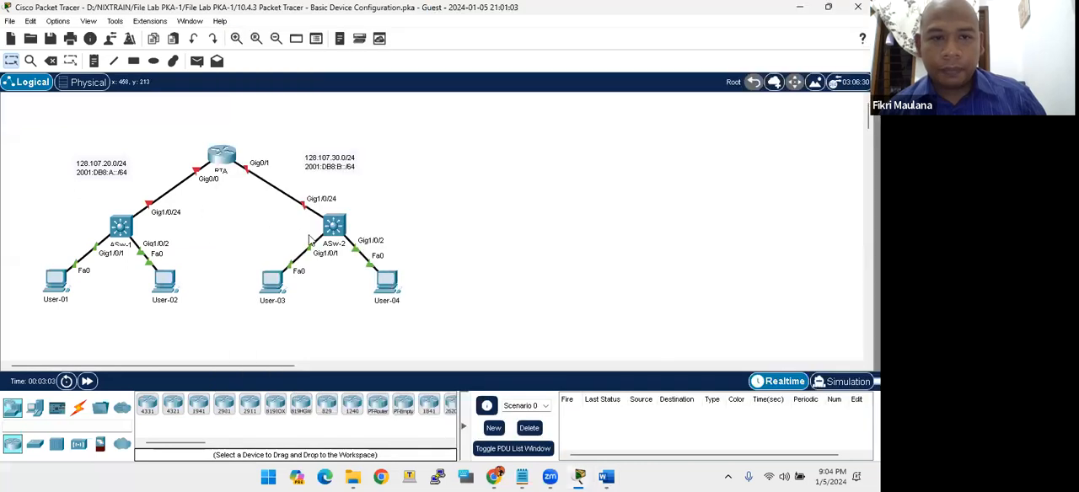
{"action": "left_click", "coordinate": [334, 225]}
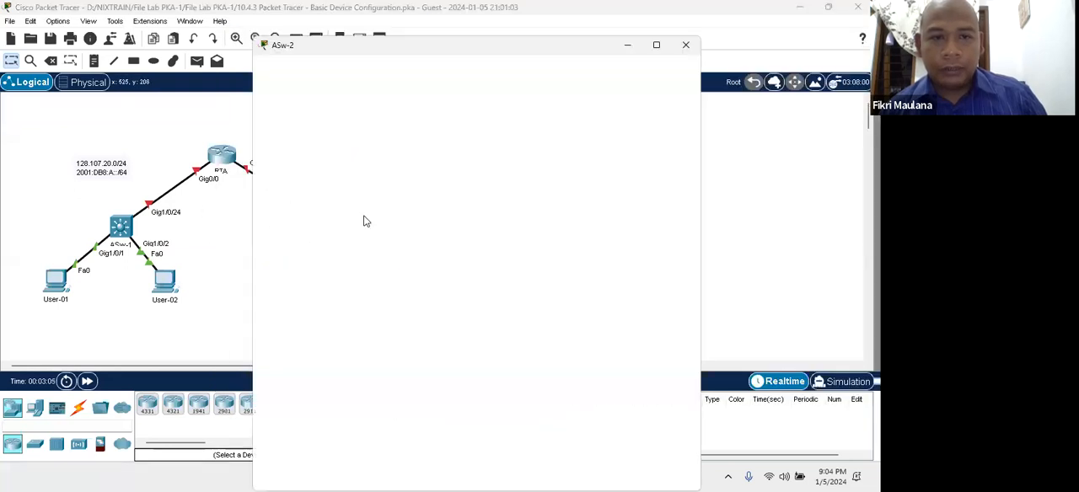
{"action": "left_click", "coordinate": [685, 14]}
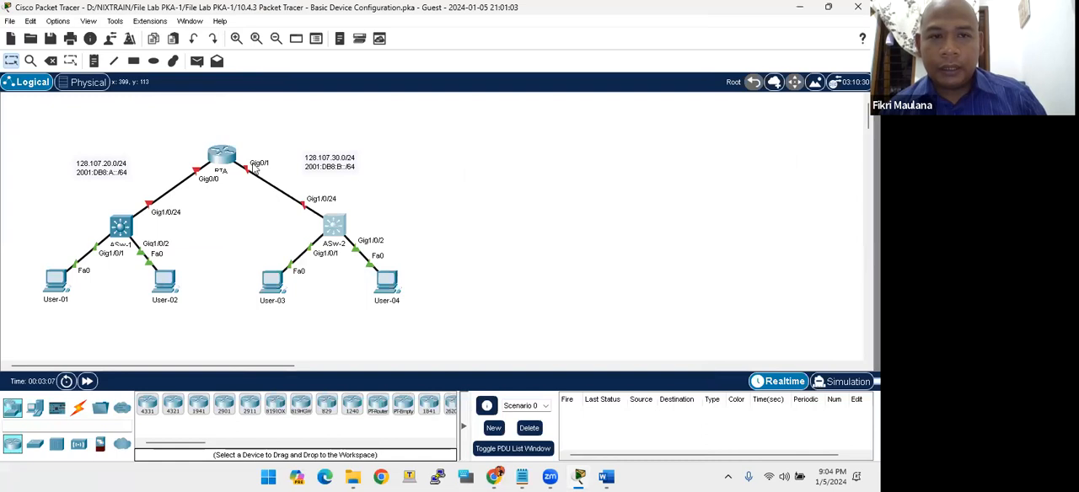
{"action": "left_click_drag", "start_coordinate": [240, 137], "coordinate": [277, 210]}
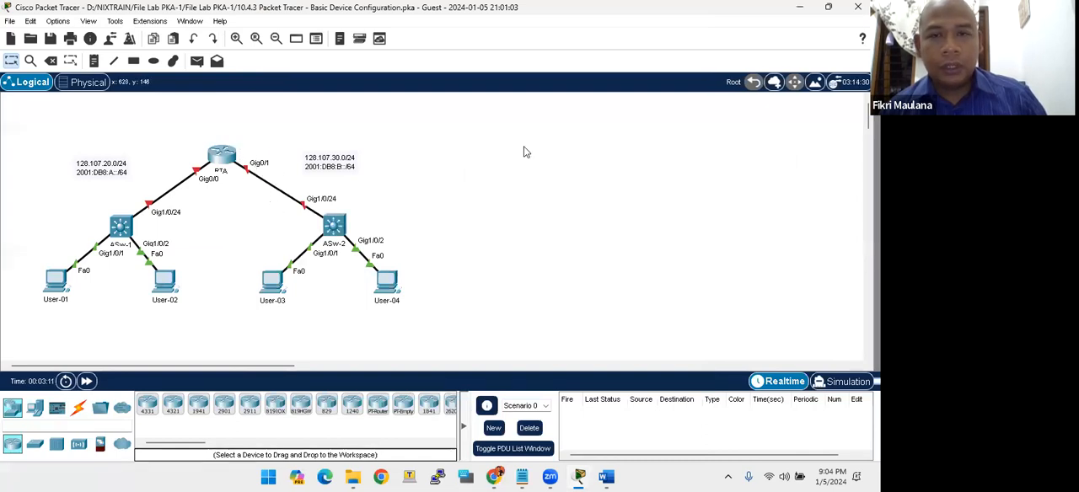
- Place the Word table beside the topology and copy RTA's G0/1 address 128.107.30.1 into ASw-2's default gateway cell
{"action": "key", "text": "alt+Tab"}
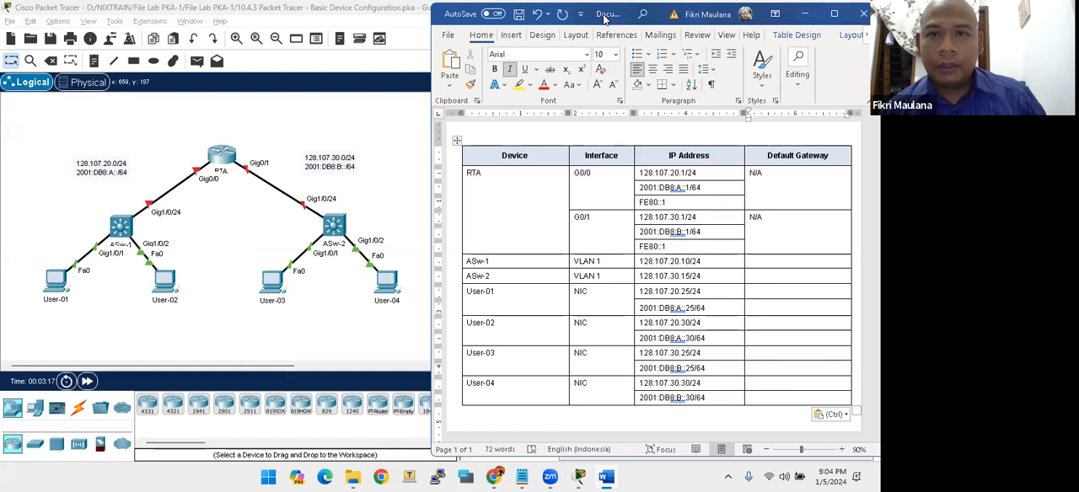
{"action": "left_click_drag", "start_coordinate": [604, 19], "coordinate": [492, 33]}
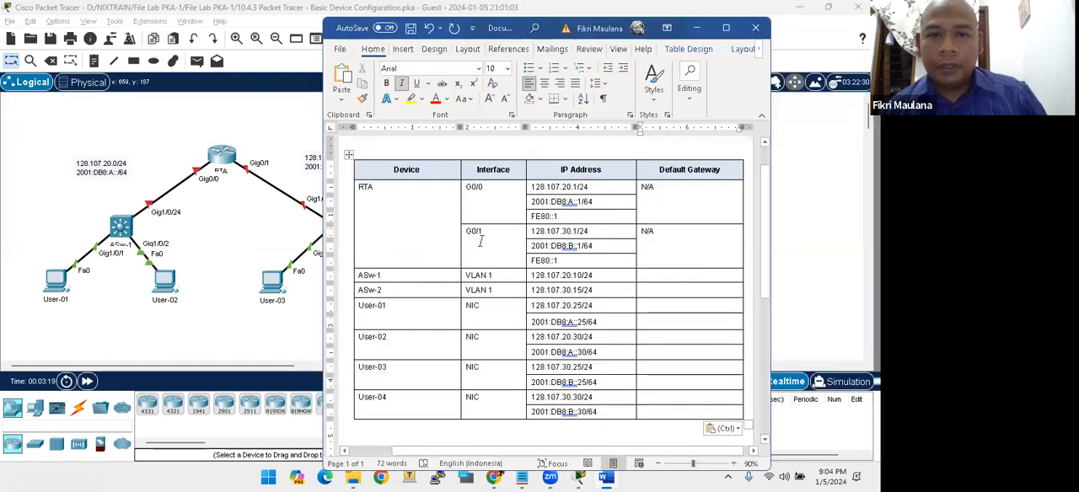
{"action": "left_click", "coordinate": [479, 201]}
{"action": "left_click", "coordinate": [545, 232]}
{"action": "mouse_move", "coordinate": [590, 231]}
{"action": "left_mouse_down"}
{"action": "mouse_move", "coordinate": [561, 232]}
{"action": "mouse_move", "coordinate": [579, 231]}
{"action": "left_mouse_up"}
{"action": "key", "text": "ctrl+c"}
{"action": "left_click", "coordinate": [536, 231]}
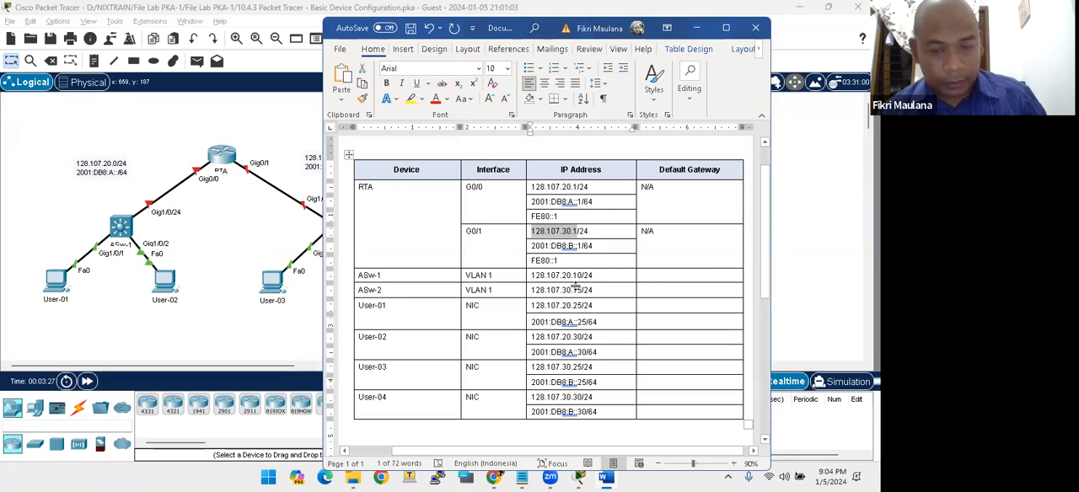
{"action": "left_click", "coordinate": [644, 288]}
{"action": "key", "text": "ctrl+v"}
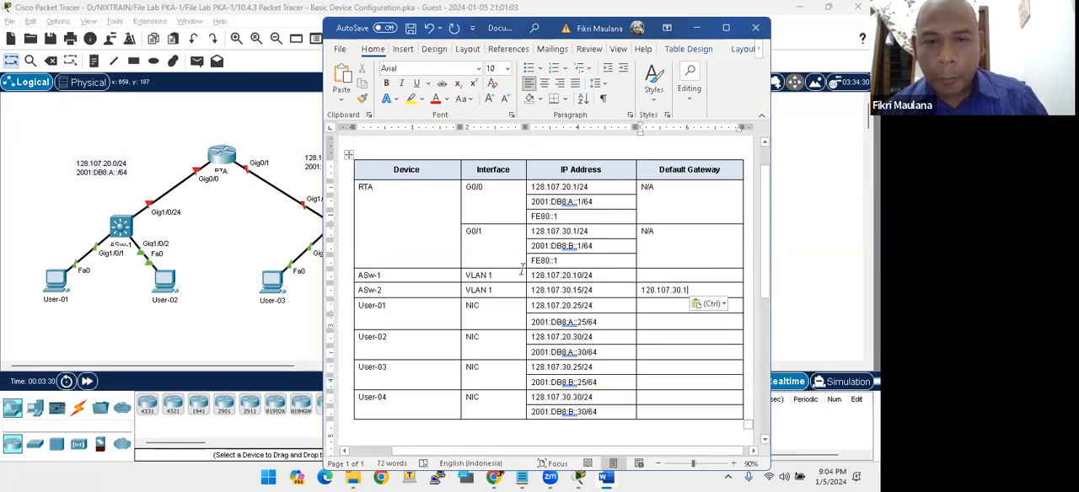
- Compare User-01's row and IPv4 address with its place in the topology, within the 128.107.20.0/24 network behind ASw-1
{"action": "left_click", "coordinate": [533, 321]}
{"action": "left_click_drag", "start_coordinate": [386, 305], "coordinate": [352, 307]}
{"action": "left_click_drag", "start_coordinate": [32, 252], "coordinate": [83, 329]}
{"action": "key", "text": "alt+Tab"}
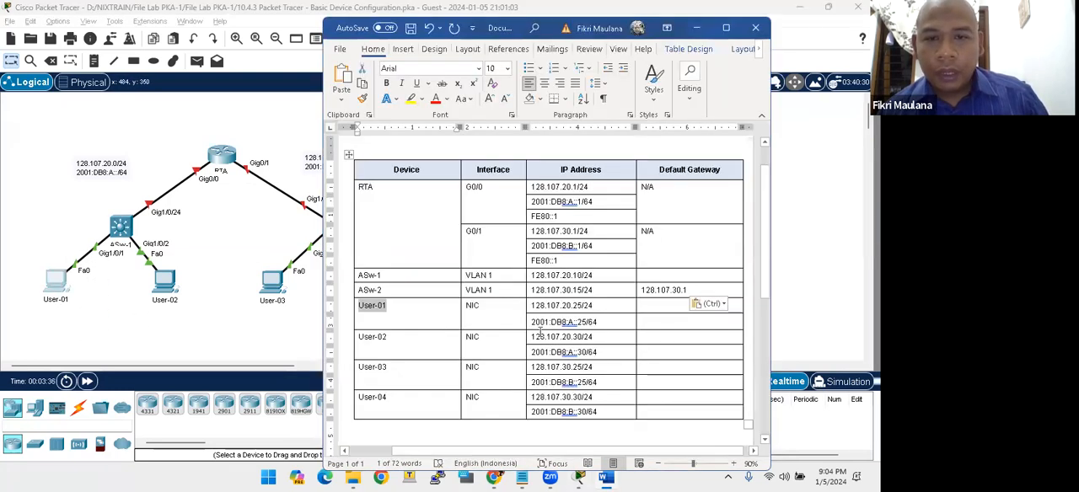
{"action": "left_click", "coordinate": [570, 305]}
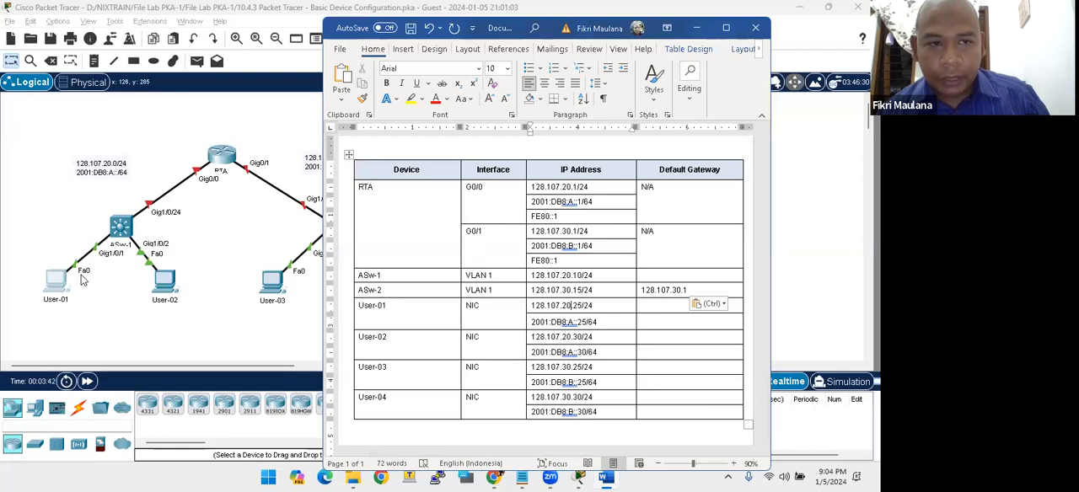
{"action": "left_click", "coordinate": [25, 141]}
{"action": "left_click_drag", "start_coordinate": [26, 141], "coordinate": [202, 334]}
{"action": "key", "text": "alt+Tab"}
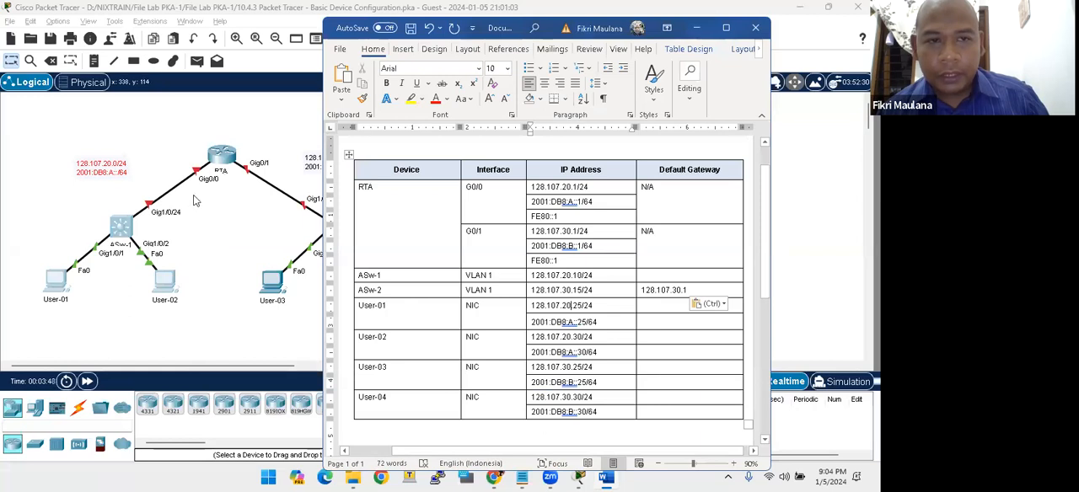
- Copy RTA's G0/0 address 128.107.20.1 into the default gateway cell of User-01's IPv4 row in the Word table
{"action": "left_click", "coordinate": [474, 187]}
{"action": "left_click", "coordinate": [528, 190]}
{"action": "left_click", "coordinate": [531, 187]}
{"action": "left_click_drag", "start_coordinate": [576, 187], "coordinate": [525, 188]}
{"action": "key", "text": "ctrl+c"}
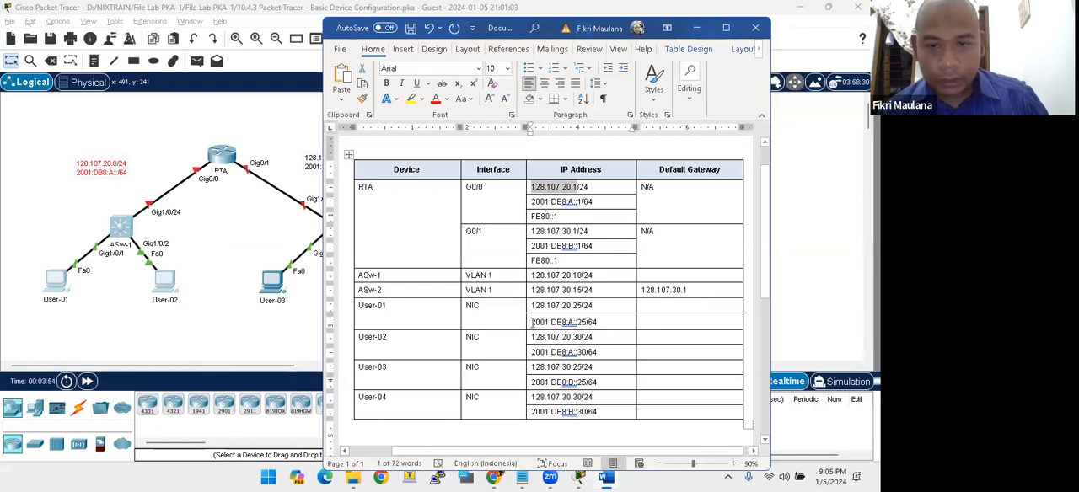
{"action": "left_click", "coordinate": [665, 303]}
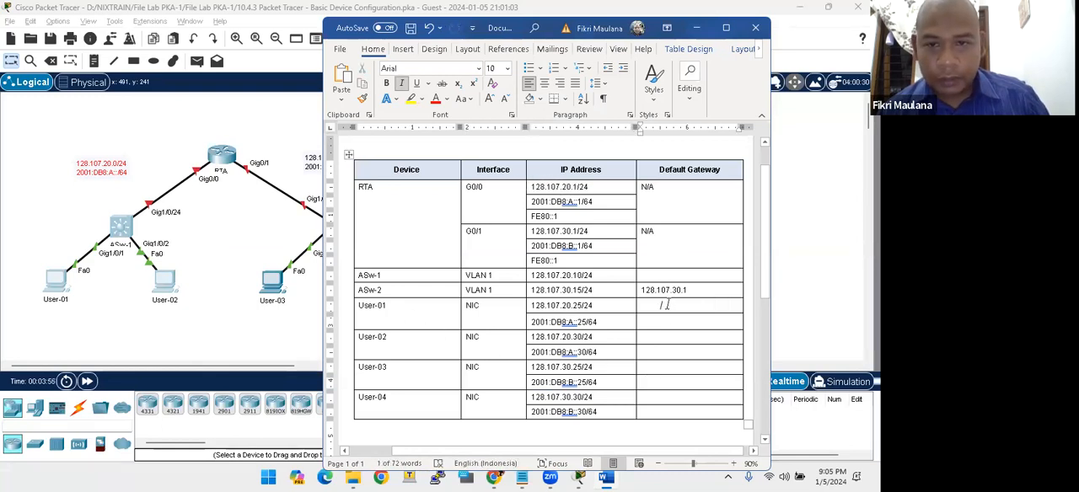
{"action": "key", "text": "ctrl+v"}
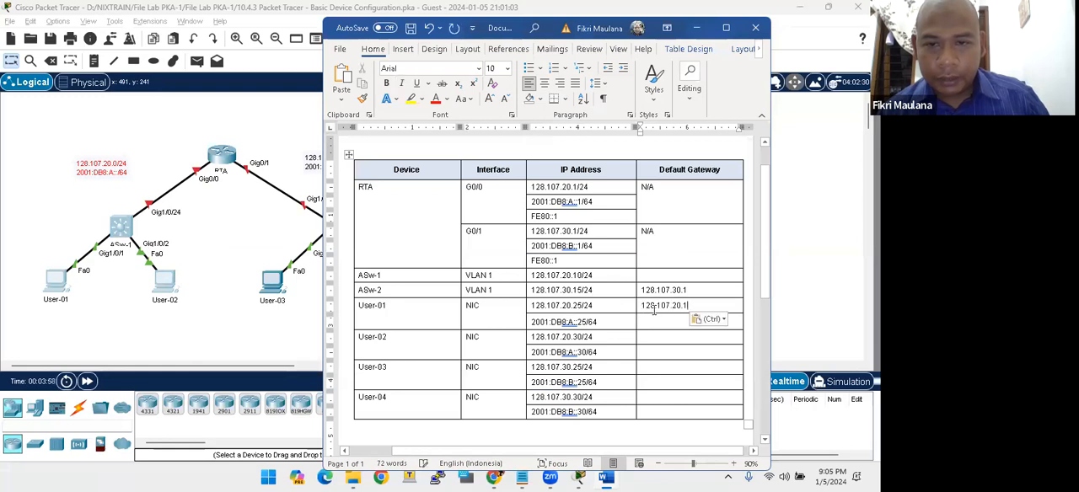
- Copy the link-local address FE80::1 from RTA's G0/0 rows into User-01's IPv6 default gateway cell and tidy its leading space
{"action": "left_click", "coordinate": [541, 323]}
{"action": "left_click_drag", "start_coordinate": [533, 322], "coordinate": [601, 323]}
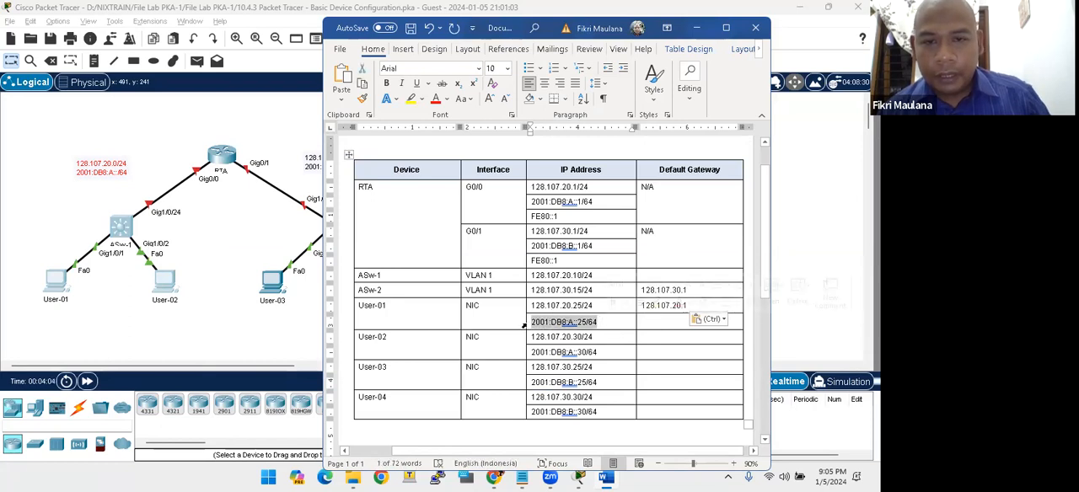
{"action": "left_click_drag", "start_coordinate": [557, 217], "coordinate": [531, 218]}
{"action": "key", "text": "ctrl+c"}
{"action": "left_click", "coordinate": [649, 322]}
{"action": "key", "text": "ctrl+v"}
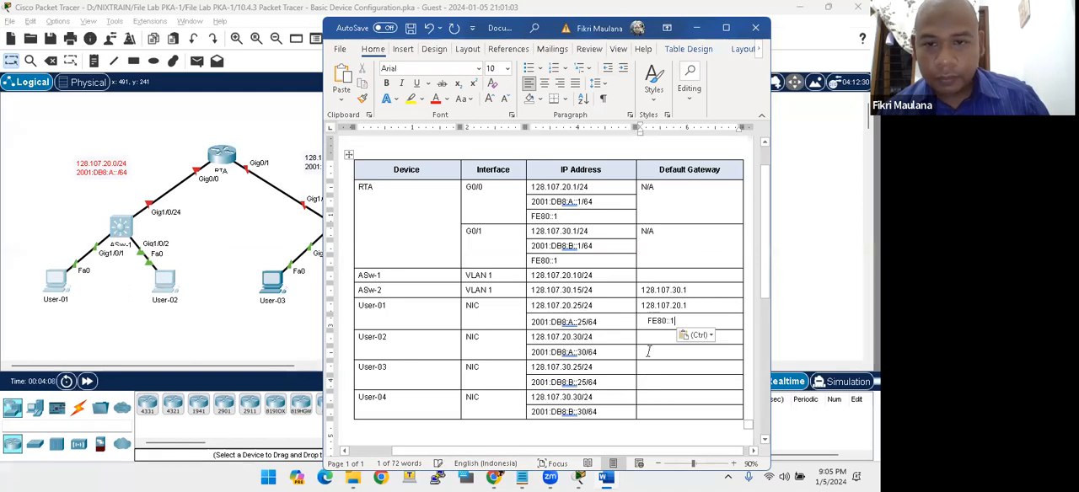
{"action": "key", "text": "ctrl+i"}
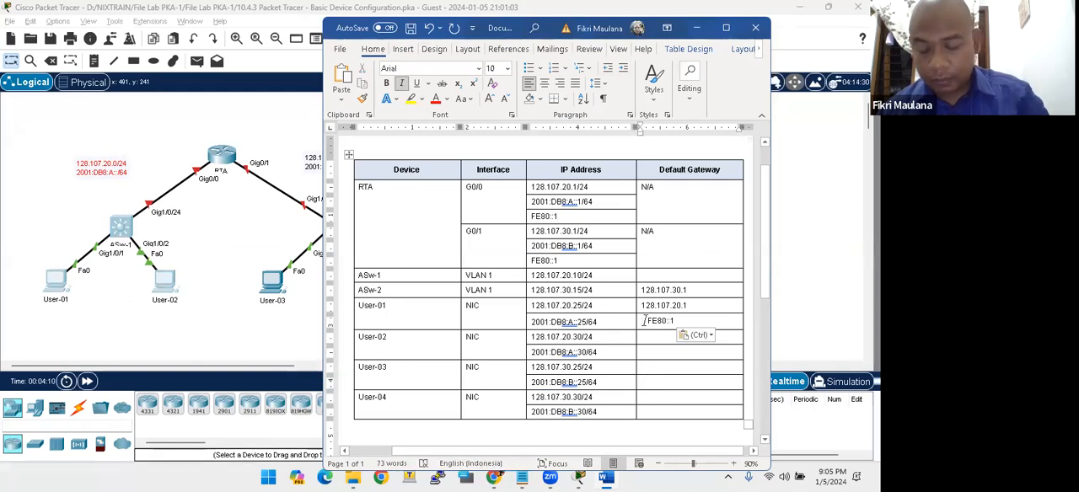
{"action": "key", "text": "ctrl+i"}
{"action": "left_click", "coordinate": [561, 343]}
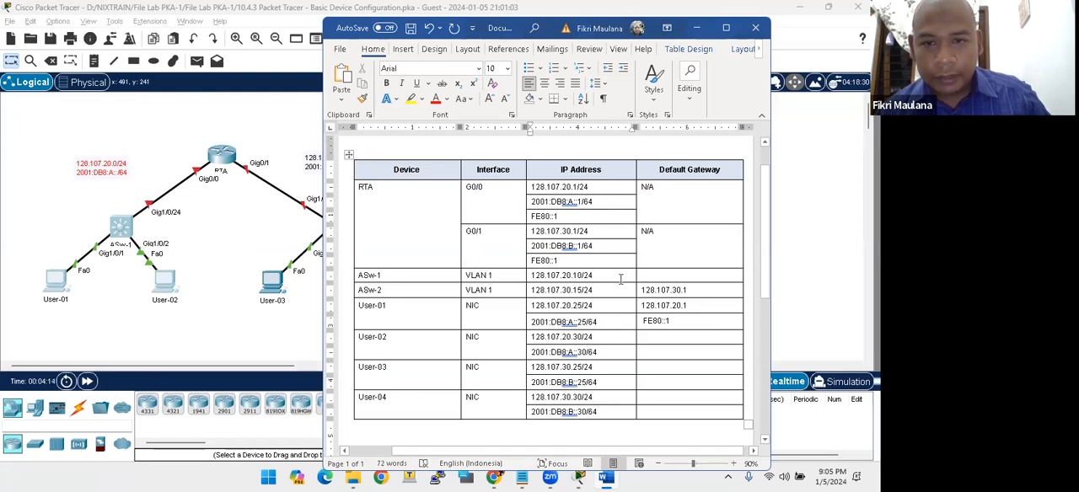
- Copy User-01's gateways 128.107.20.1 and FE80::1 into User-02's IPv4 and IPv6 default gateway cells
{"action": "left_click_drag", "start_coordinate": [687, 290], "coordinate": [638, 311]}
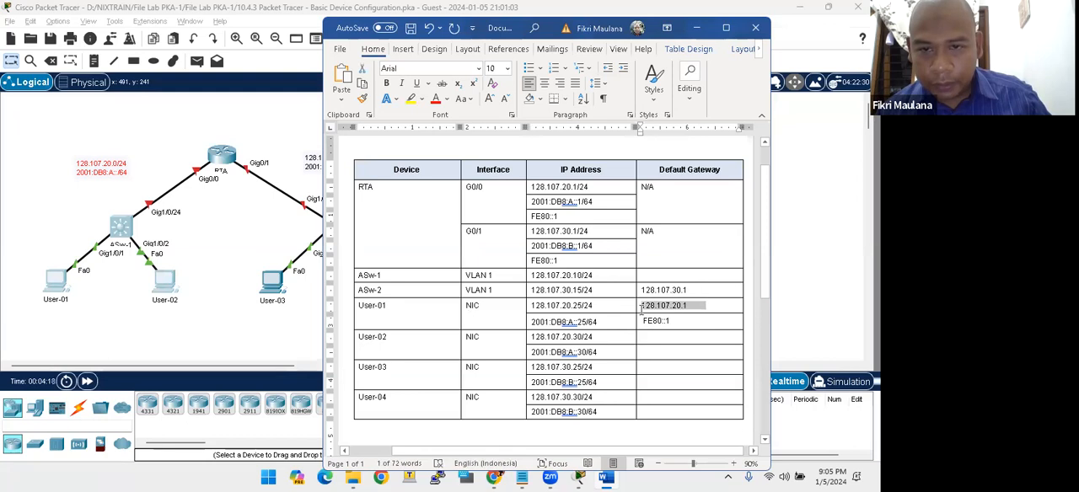
{"action": "left_click", "coordinate": [643, 336]}
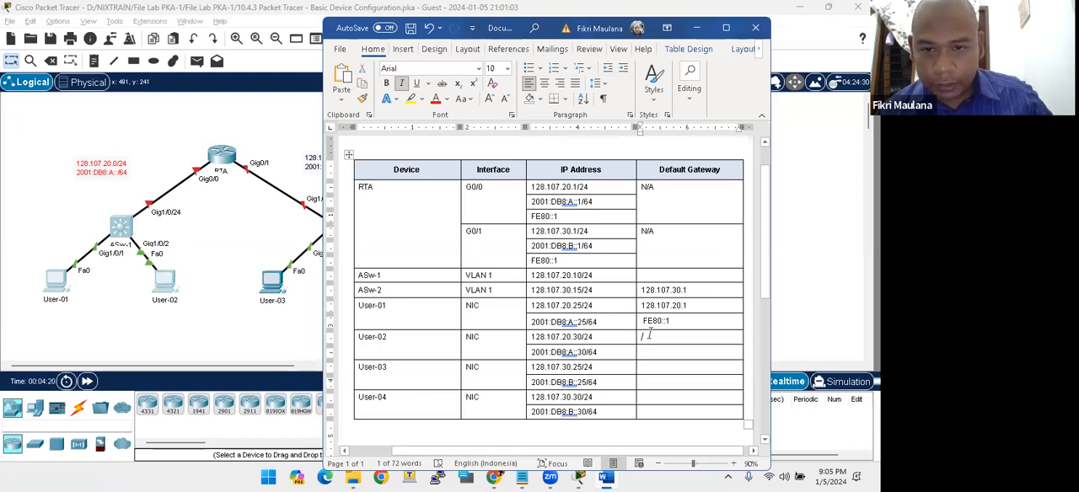
{"action": "key", "text": "ctrl+v"}
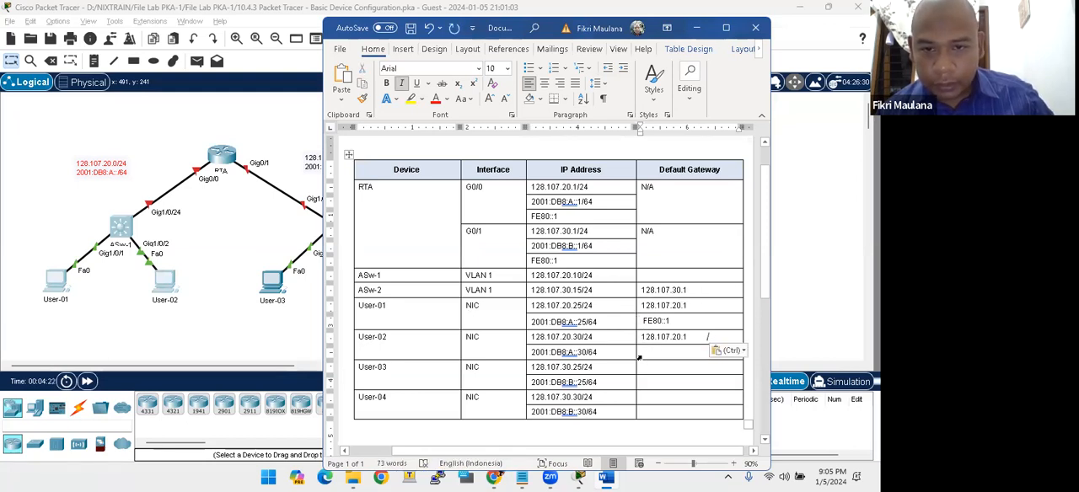
{"action": "left_click_drag", "start_coordinate": [676, 322], "coordinate": [643, 323]}
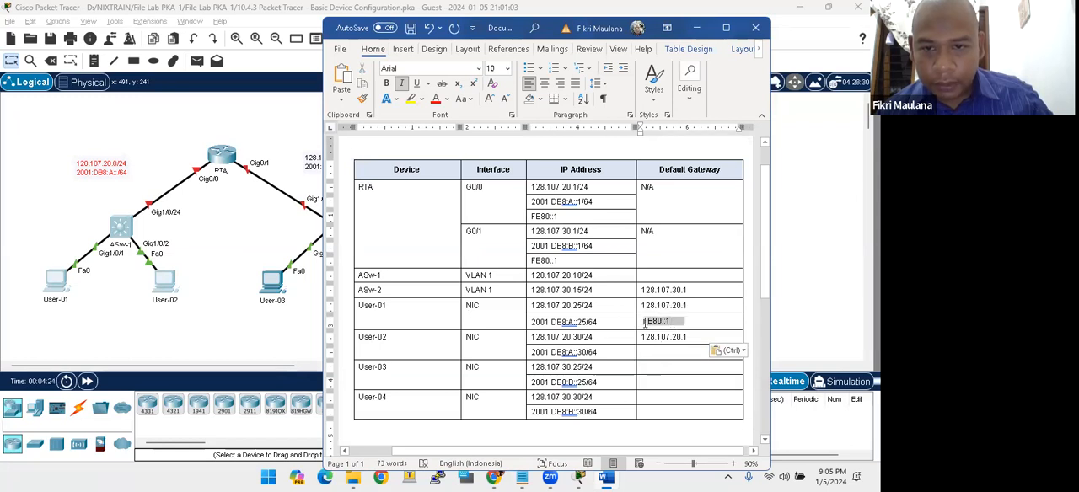
{"action": "key", "text": "ctrl+c"}
{"action": "left_click", "coordinate": [646, 355]}
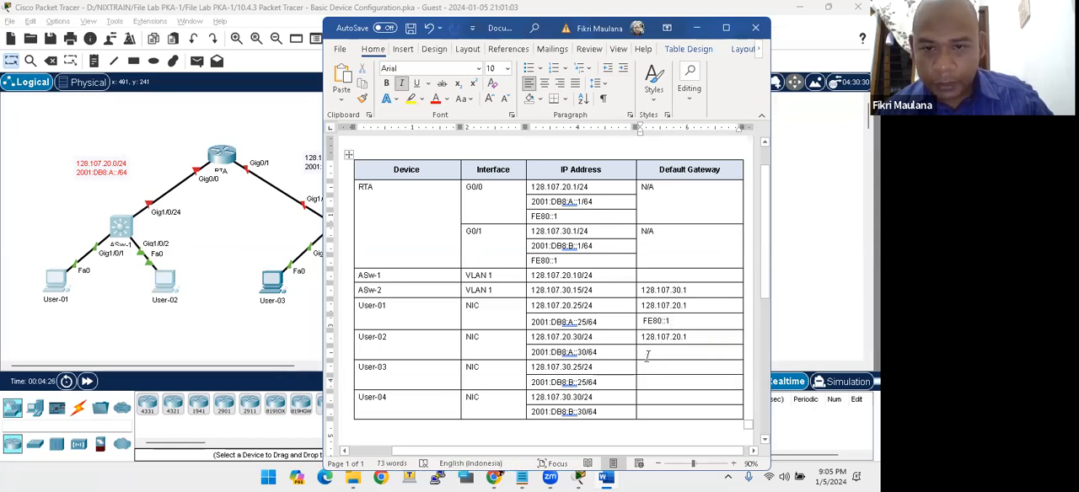
{"action": "key", "text": "ctrl+v"}
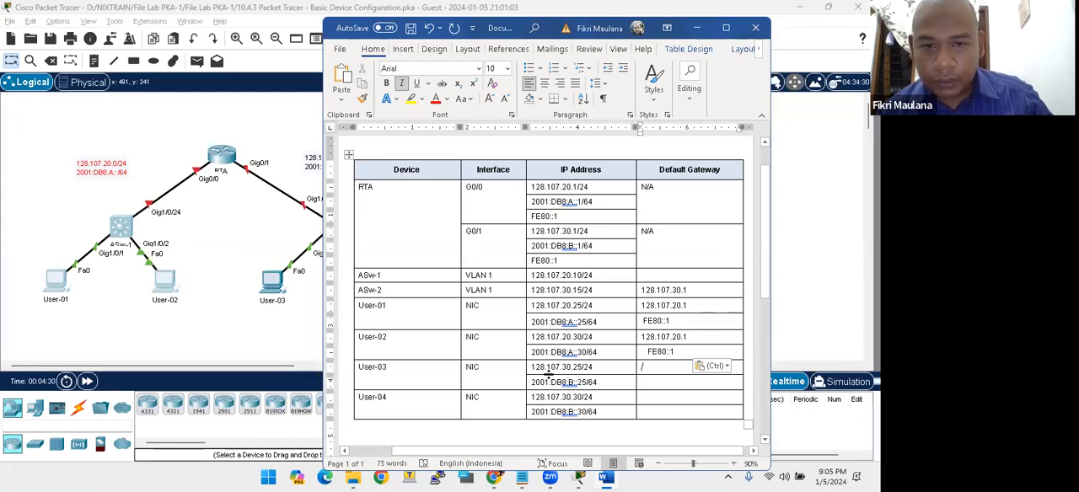
- Check User-03's path to RTA in the topology and copy G0/1 address 128.107.30.1 into User-03's and User-04's IPv4 default gateway cells
{"action": "left_click", "coordinate": [274, 295]}
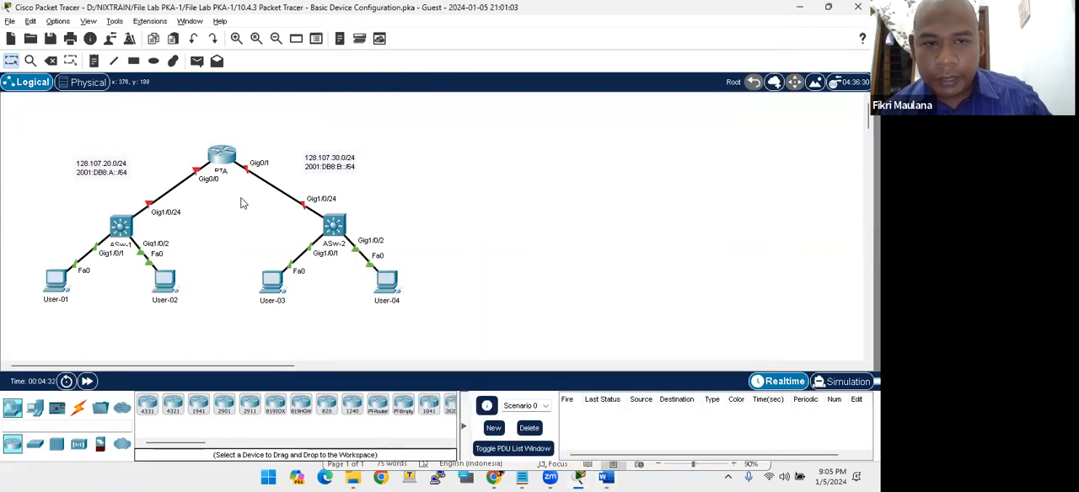
{"action": "left_click_drag", "start_coordinate": [237, 137], "coordinate": [273, 216]}
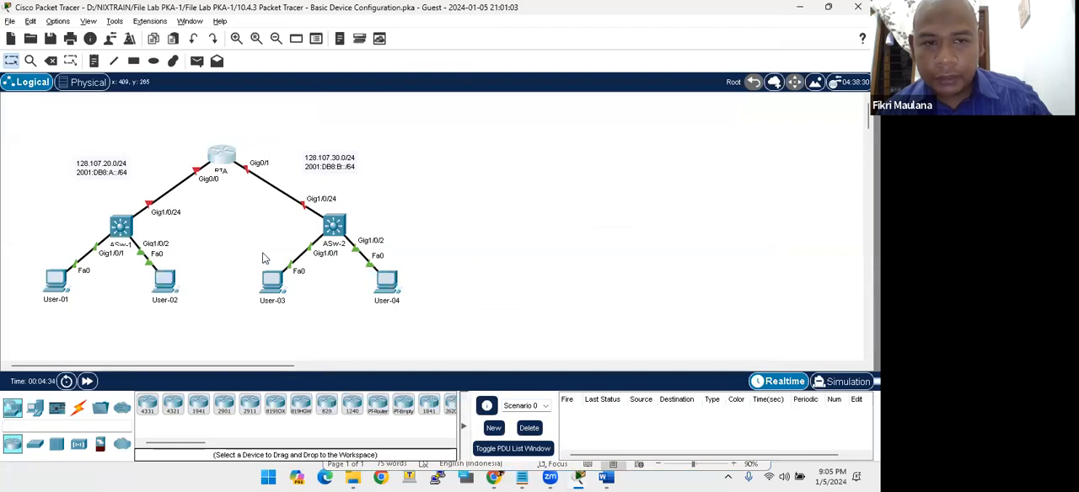
{"action": "key", "text": "alt+Tab"}
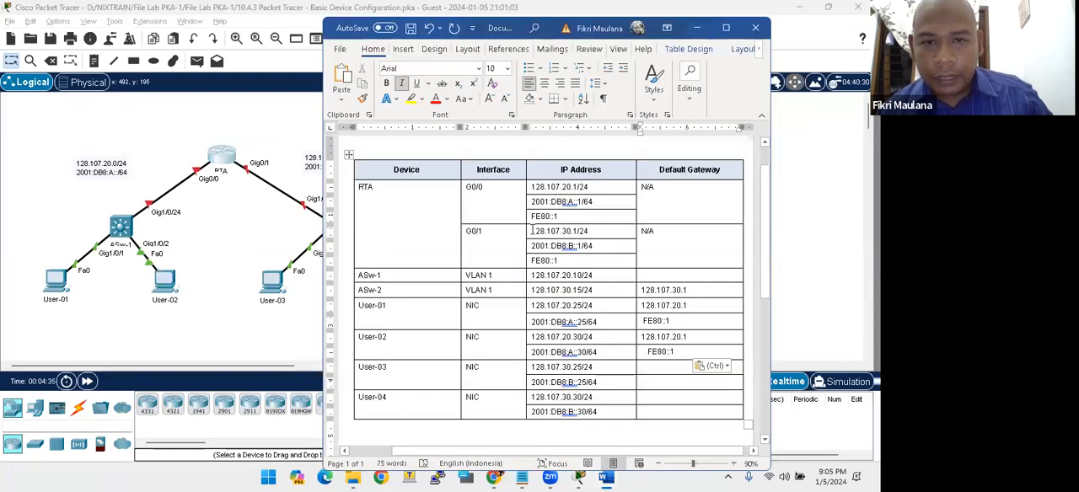
{"action": "left_click_drag", "start_coordinate": [532, 231], "coordinate": [577, 243]}
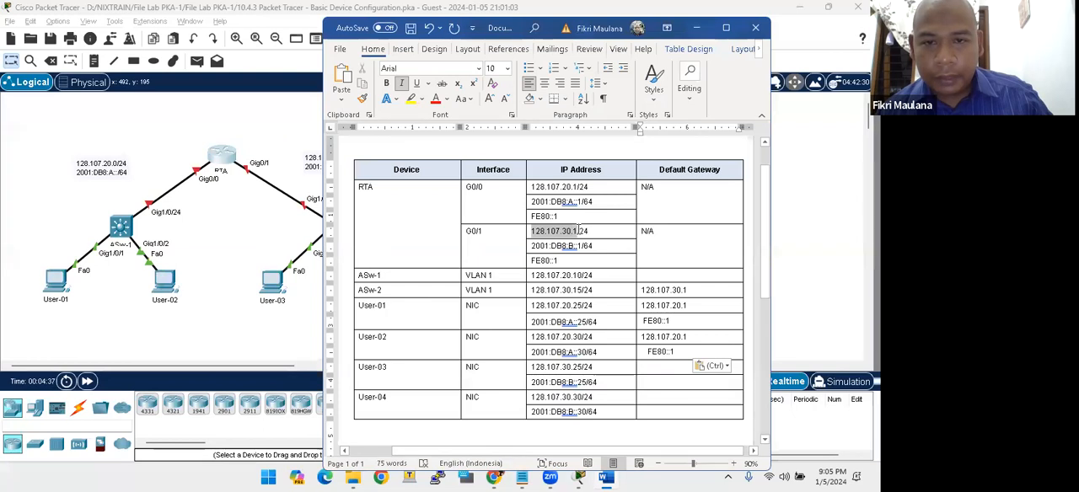
{"action": "left_click", "coordinate": [651, 367]}
{"action": "key", "text": "ctrl+v"}
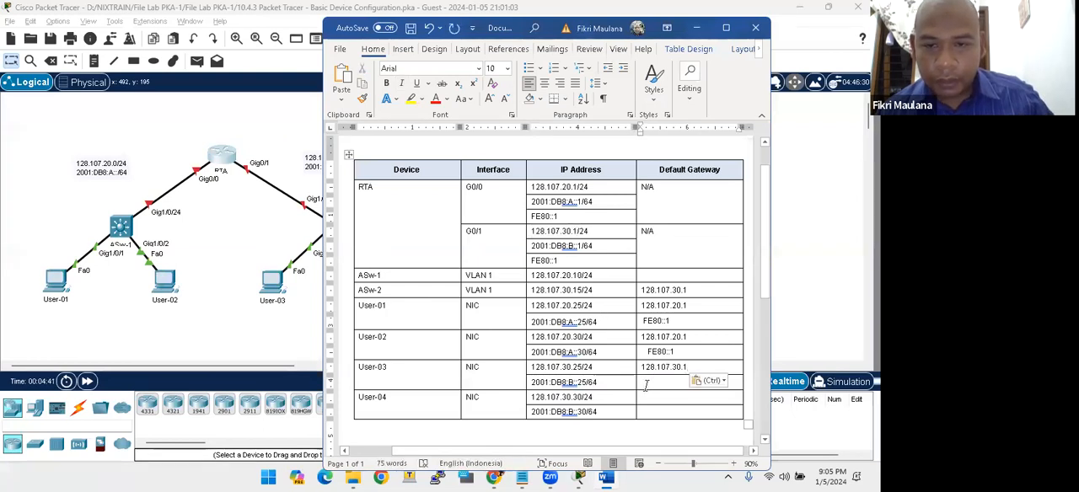
{"action": "left_click", "coordinate": [646, 397]}
{"action": "key", "text": "ctrl+v"}
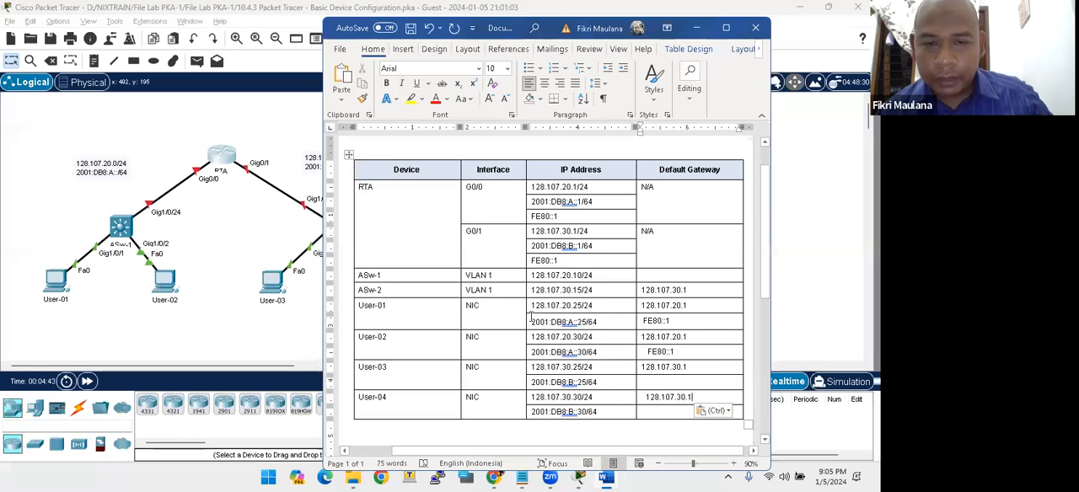
- Copy the link-local address FE80::1 from RTA's G0/1 rows into the IPv6 default gateway cells of User-03 and User-04
{"action": "left_click_drag", "start_coordinate": [557, 264], "coordinate": [531, 261]}
{"action": "key", "text": "ctrl+c"}
{"action": "left_click", "coordinate": [649, 382]}
{"action": "key", "text": "ctrl+v"}
{"action": "left_click", "coordinate": [650, 412]}
{"action": "key", "text": "ctrl+v"}
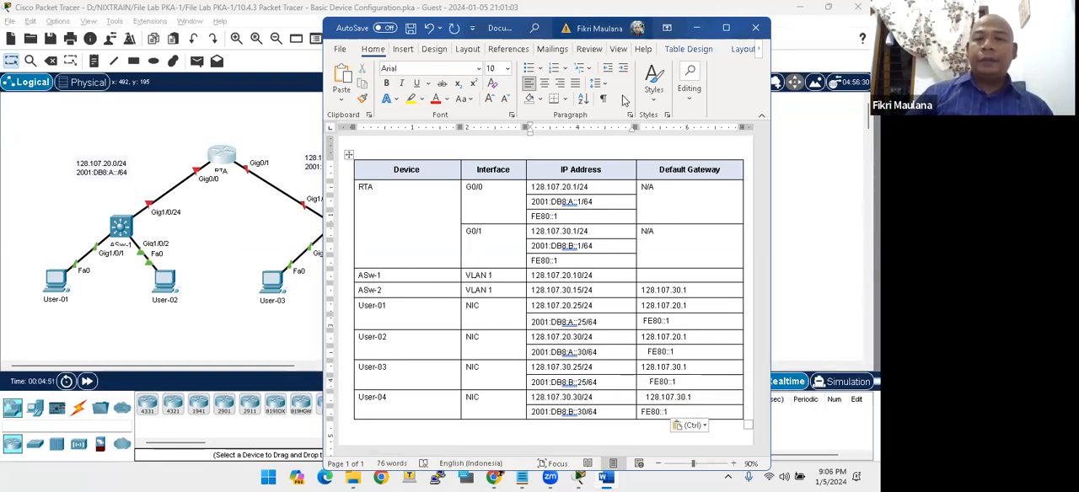
{"action": "left_click", "coordinate": [600, 28]}
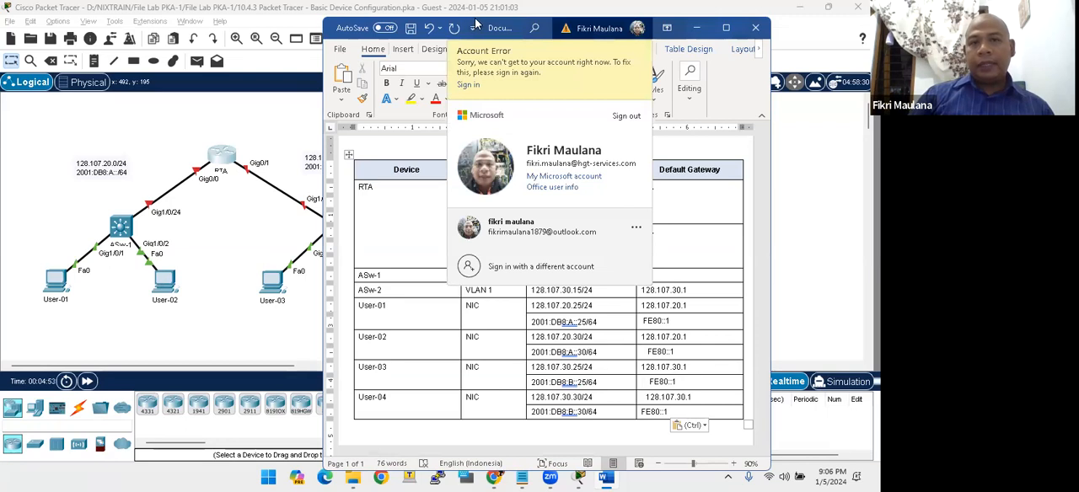
{"action": "left_click", "coordinate": [476, 26]}
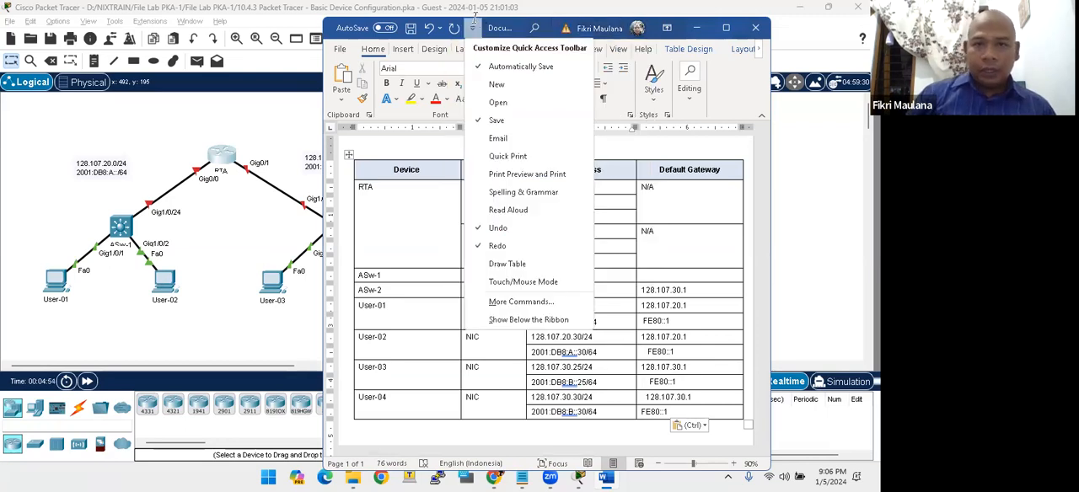
{"action": "left_click", "coordinate": [475, 15]}
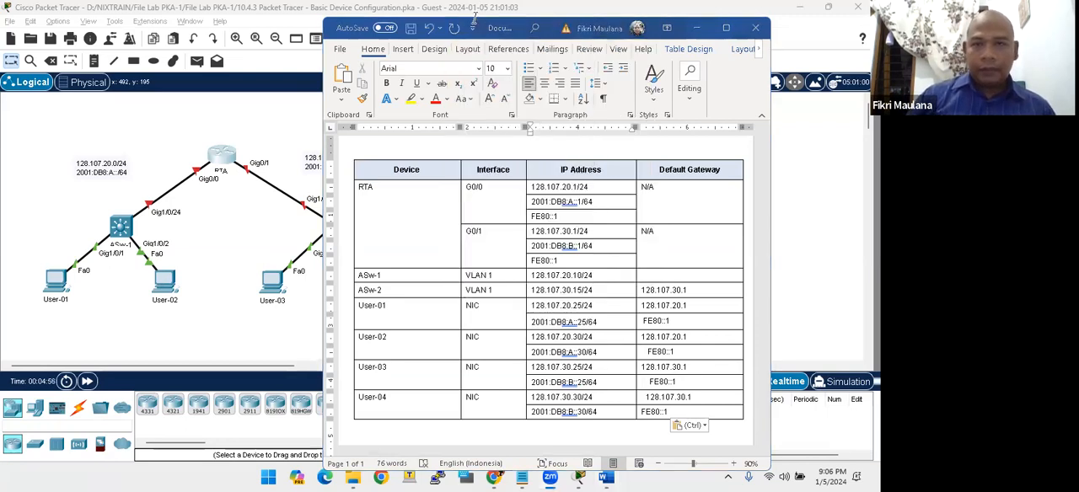
- Minimize the Word document and bring up the PT Activity instructions in Packet Tracer, placed beside the topology
{"action": "left_click", "coordinate": [698, 30]}
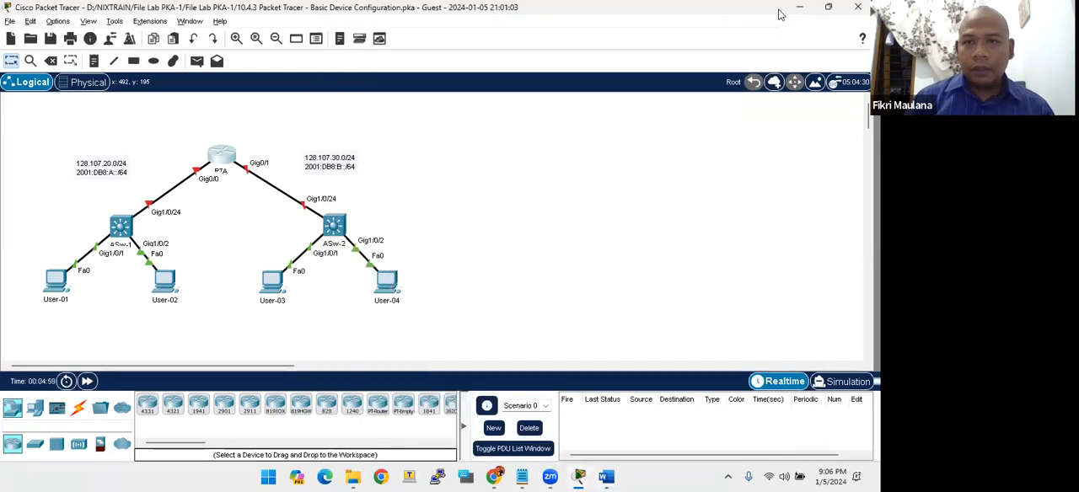
{"action": "mouse_move", "coordinate": [581, 477]}
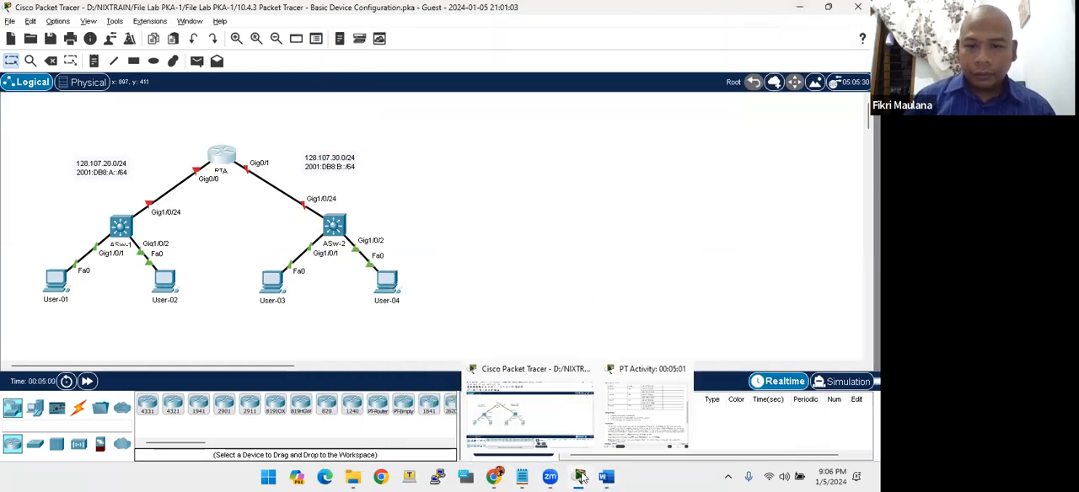
{"action": "left_click", "coordinate": [628, 446]}
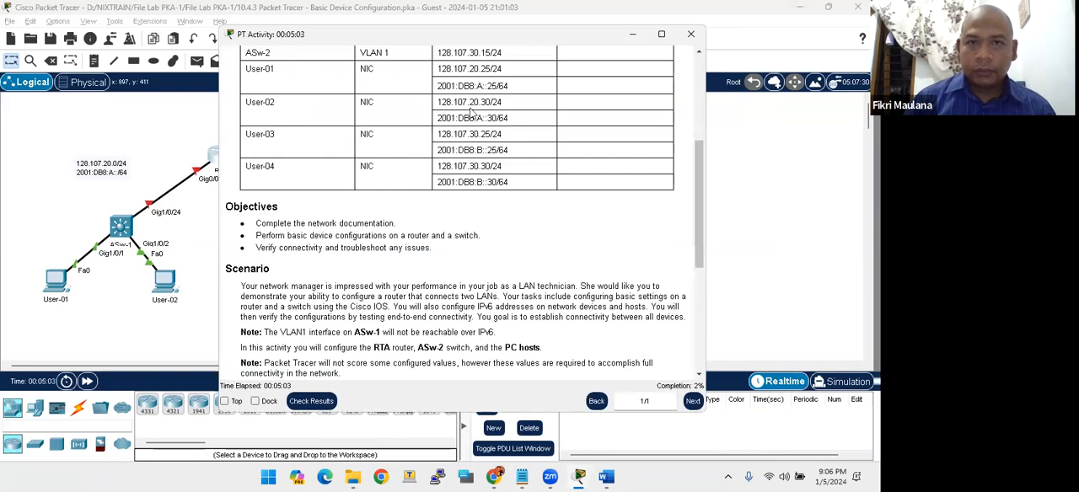
{"action": "left_click_drag", "start_coordinate": [474, 42], "coordinate": [643, 14]}
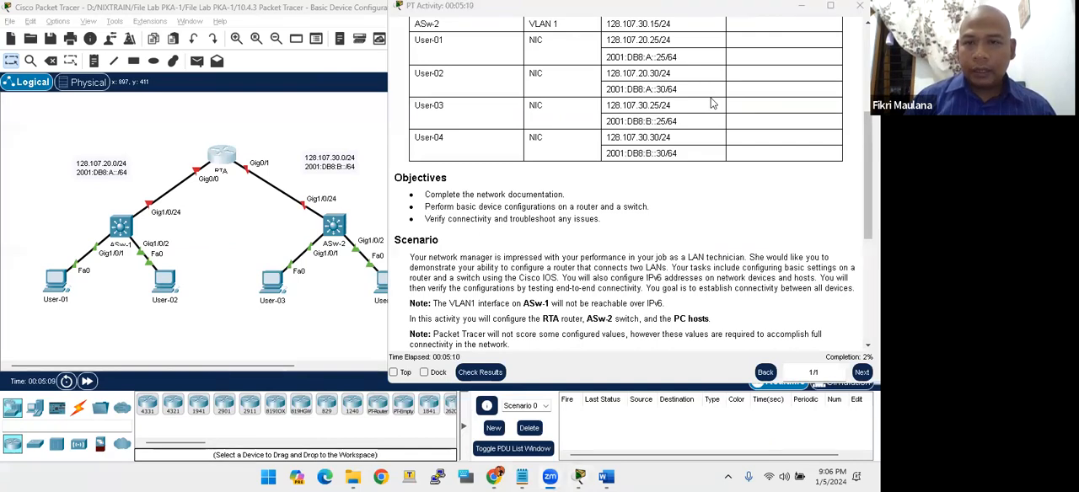
{"action": "left_click_drag", "start_coordinate": [732, 12], "coordinate": [731, 30]}
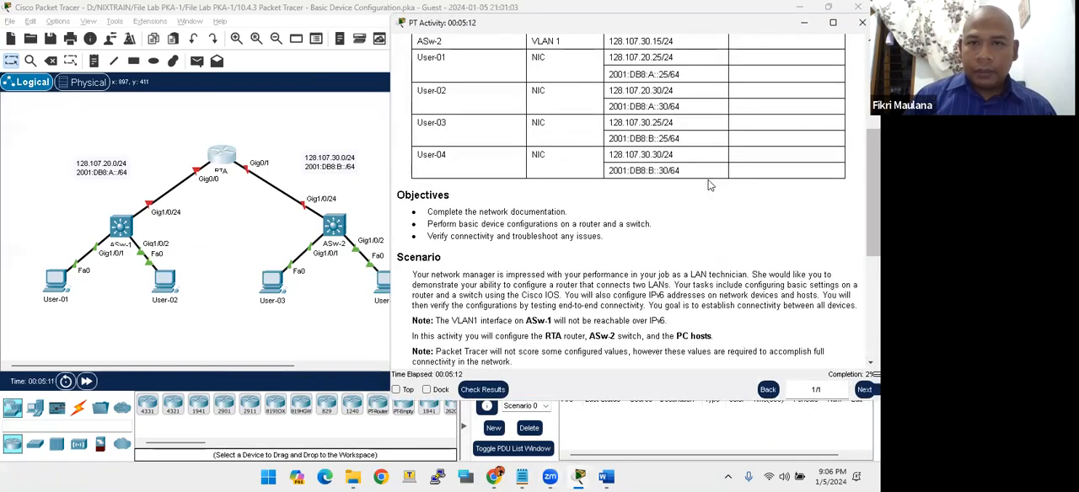
- Read the Requirements list in the lab instructions, relating the RTA and ASw-2 naming task to the devices in the topology
{"action": "scroll", "coordinate": [708, 184], "scroll_direction": "up", "scroll_amount": 4}
{"action": "scroll", "coordinate": [708, 186], "scroll_direction": "down", "scroll_amount": 6}
{"action": "scroll", "coordinate": [708, 185], "scroll_direction": "down", "scroll_amount": 3}
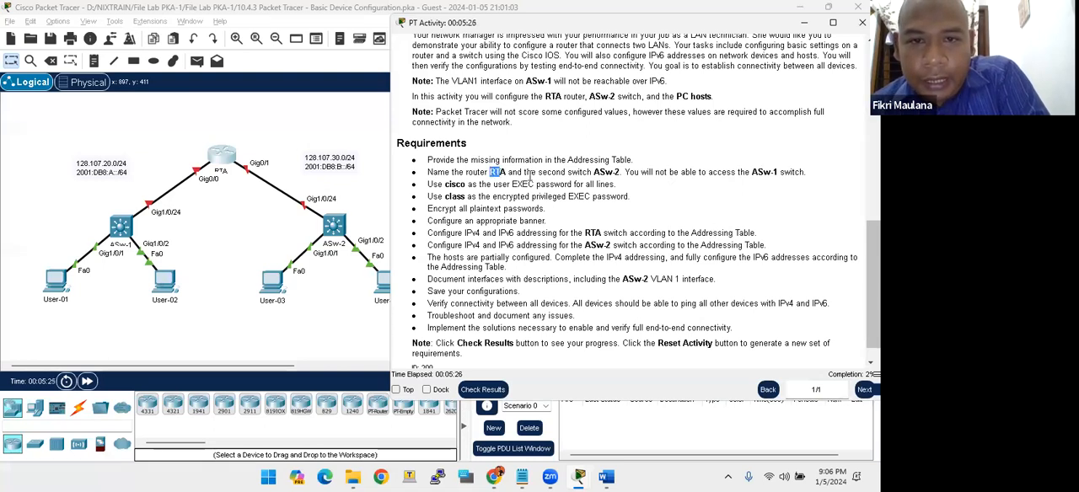
{"action": "left_click_drag", "start_coordinate": [587, 172], "coordinate": [620, 172]}
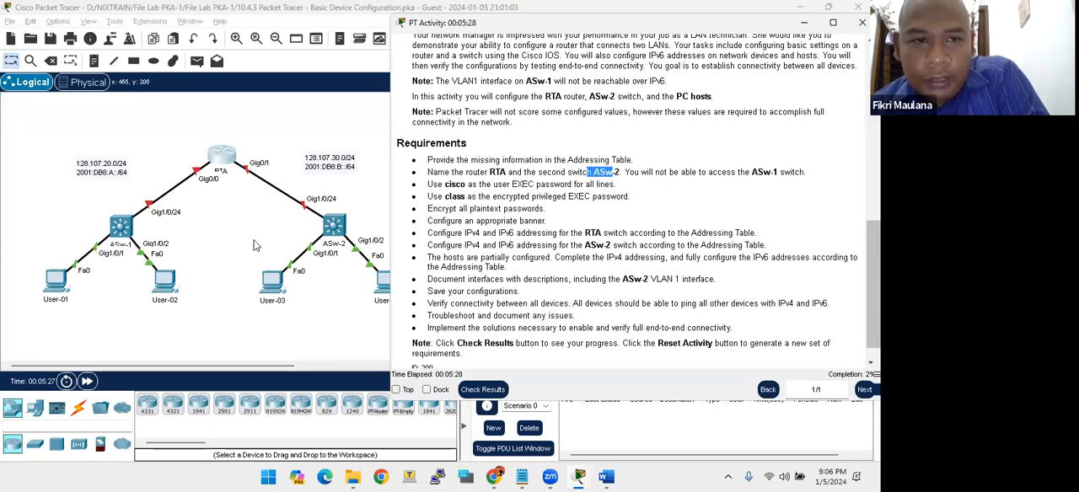
{"action": "left_click_drag", "start_coordinate": [21, 262], "coordinate": [470, 336]}
{"action": "key", "text": "alt+Tab"}
{"action": "left_click", "coordinate": [549, 246]}
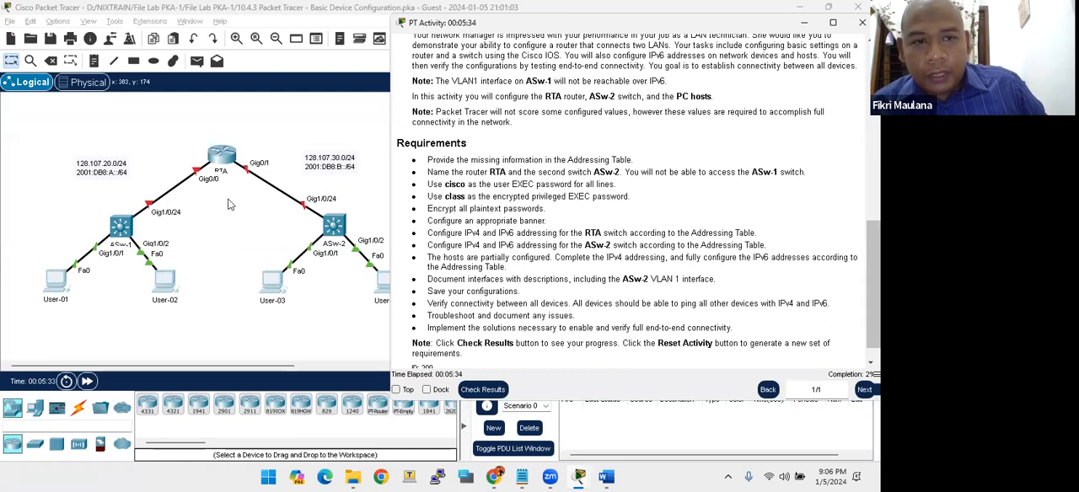
- Open router RTA's command-line interface, move its window over the topology and start the console session at the Router> prompt
{"action": "left_click", "coordinate": [220, 160]}
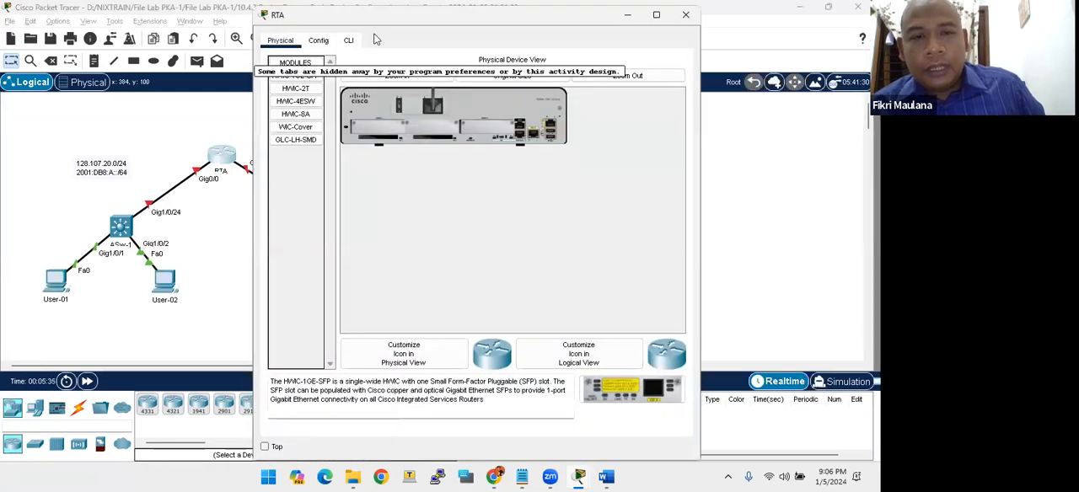
{"action": "left_click_drag", "start_coordinate": [376, 14], "coordinate": [376, 155]}
{"action": "left_click", "coordinate": [362, 181]}
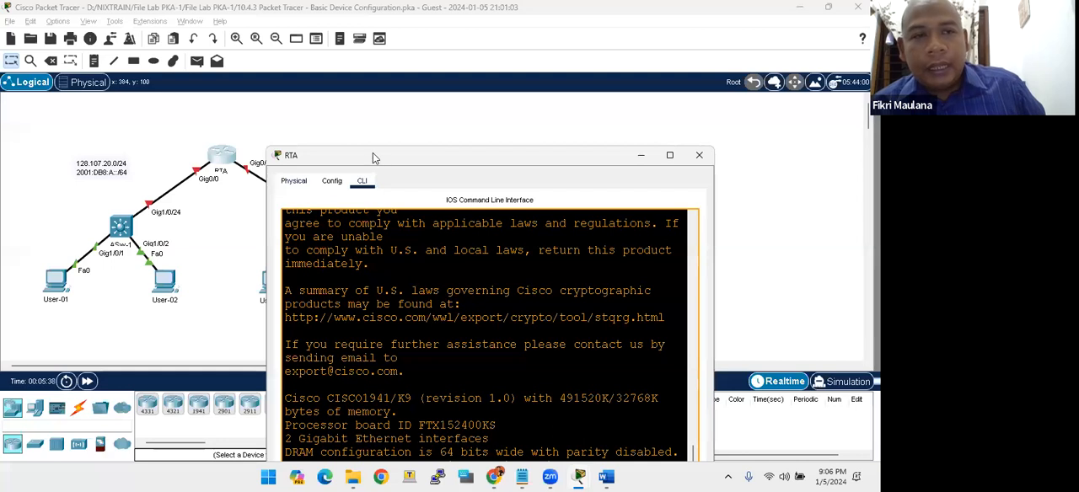
{"action": "left_click_drag", "start_coordinate": [373, 153], "coordinate": [109, 5]}
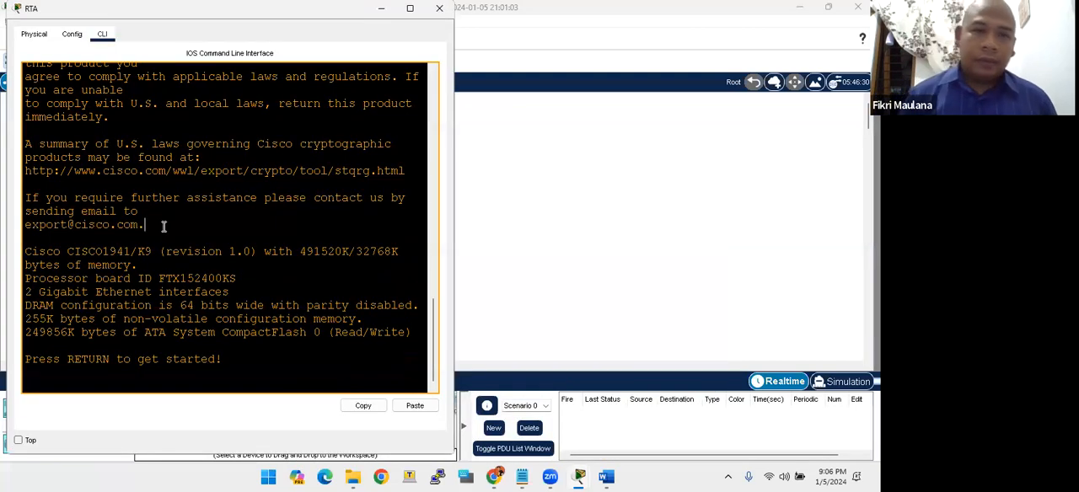
{"action": "key", "text": "Return"}
{"action": "key", "text": "Return"}
{"action": "key", "text": "Return"}
{"action": "key", "text": "Return"}
{"action": "key", "text": "Return"}
{"action": "key", "text": "Return"}
{"action": "key", "text": "Return"}
{"action": "key", "text": "Return"}
{"action": "key", "text": "Return"}
{"action": "key", "text": "Return"}
{"action": "key", "text": "Return"}
{"action": "key", "text": "Return"}
{"action": "key", "text": "Return"}
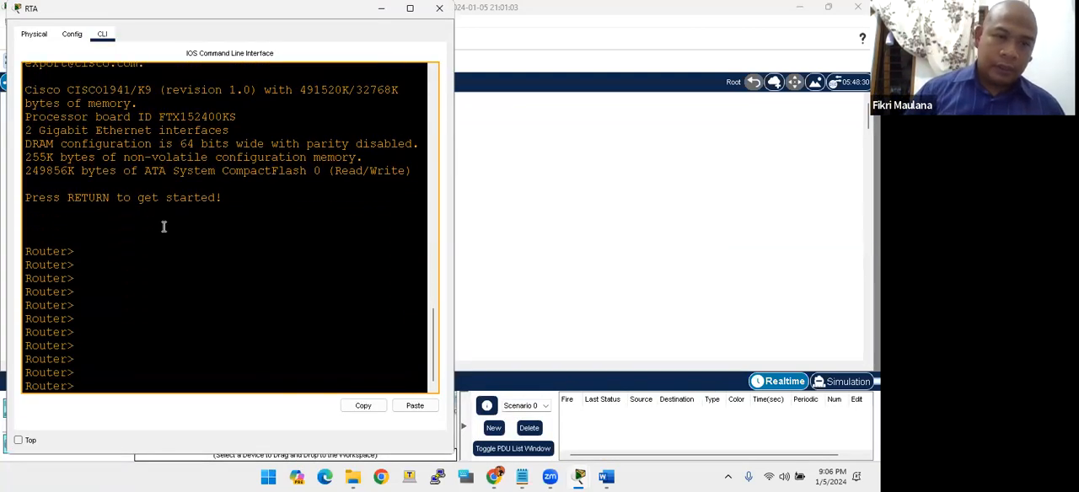
- Arrange and narrow the PT Activity instructions window beside RTA's command line, then return focus to the router console
{"action": "key", "text": "alt+Tab"}
{"action": "key", "text": "alt+Tab"}
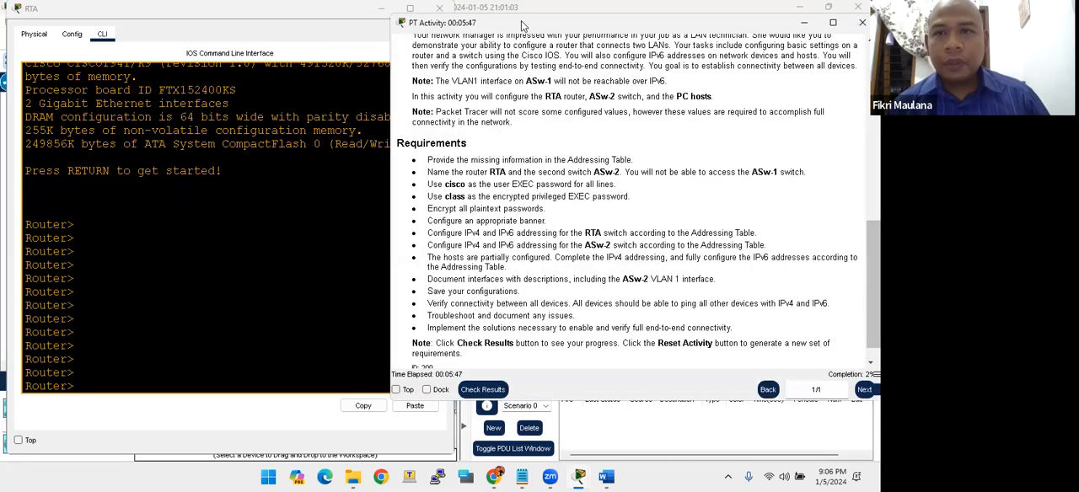
{"action": "left_click_drag", "start_coordinate": [522, 26], "coordinate": [518, 17]}
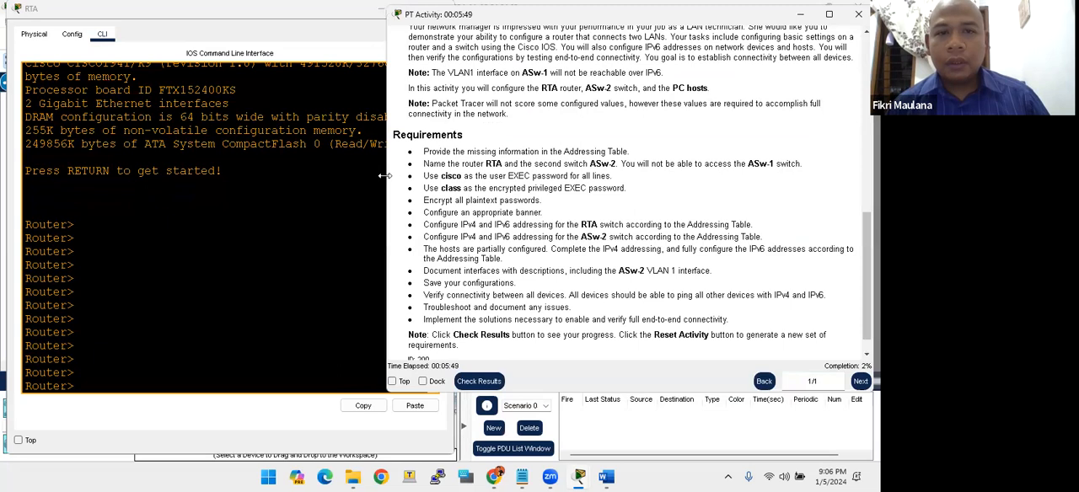
{"action": "left_click_drag", "start_coordinate": [385, 175], "coordinate": [439, 188]}
{"action": "left_click", "coordinate": [380, 218]}
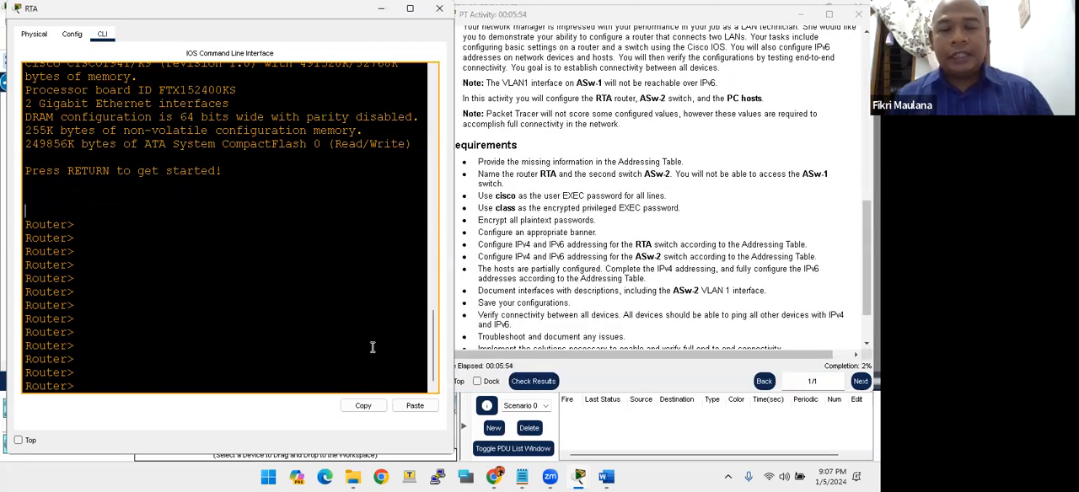
- Lengthen the PT Activity instructions window to show more of the Requirements list beside the router console
{"action": "left_click", "coordinate": [624, 409]}
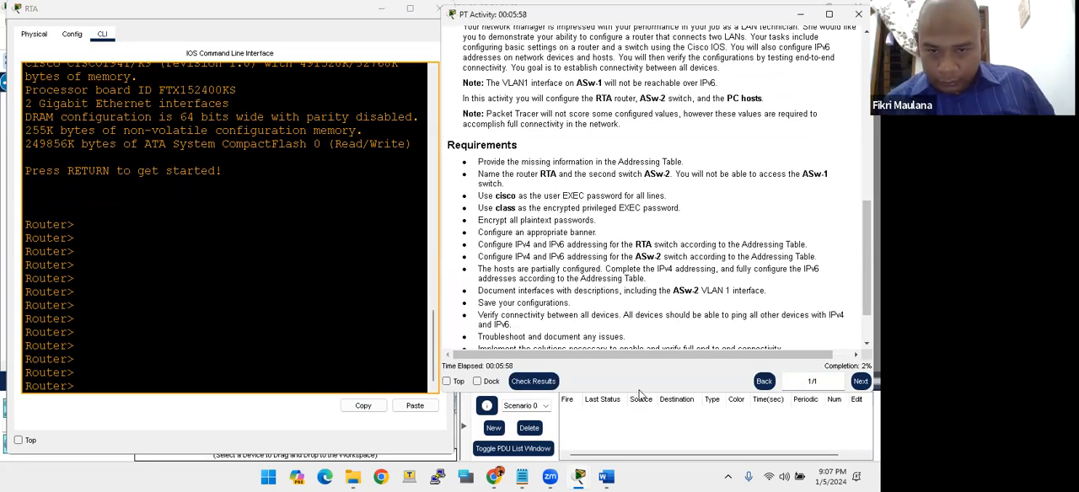
{"action": "left_click_drag", "start_coordinate": [642, 392], "coordinate": [643, 434]}
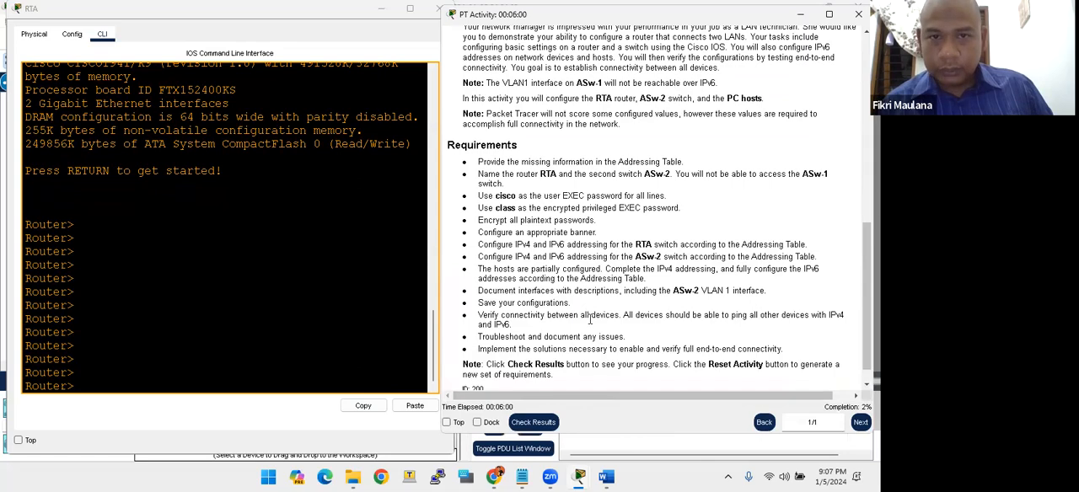
{"action": "scroll", "coordinate": [590, 321], "scroll_direction": "up", "scroll_amount": 7}
{"action": "scroll", "coordinate": [590, 320], "scroll_direction": "down", "scroll_amount": 6}
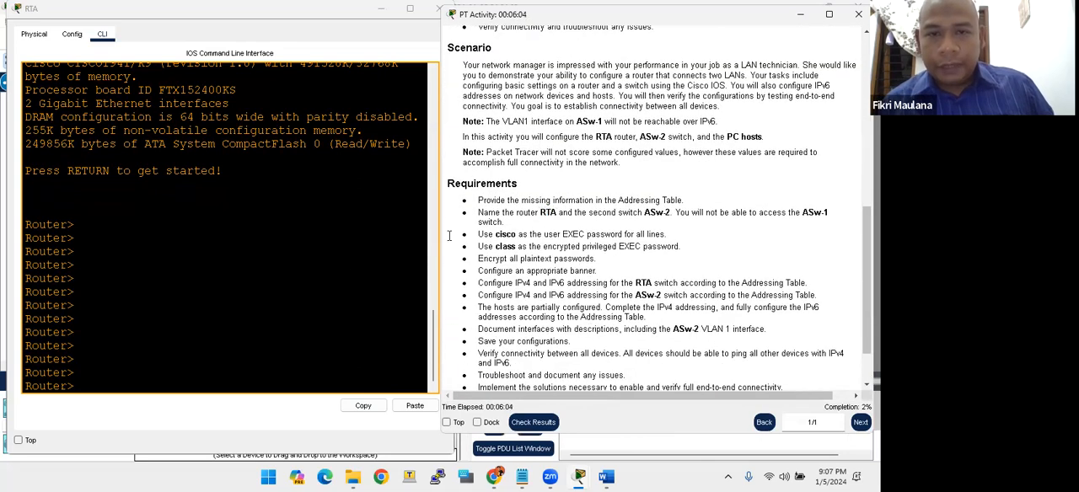
- Enter privileged EXEC mode on the router and start global configuration from the terminal
{"action": "left_click", "coordinate": [196, 287]}
{"action": "key", "text": "Return"}
{"action": "key", "text": "Return"}
{"action": "key", "text": "Return"}
{"action": "key", "text": "BackSpace"}
{"action": "key", "text": "BackSpace"}
{"action": "type", "text": "enable"}
{"action": "key", "text": "Return"}
{"action": "type", "text": "conf t"}
- Set the router's hostname to RTA
{"action": "key", "text": "Return"}
{"action": "type", "text": "ho"}
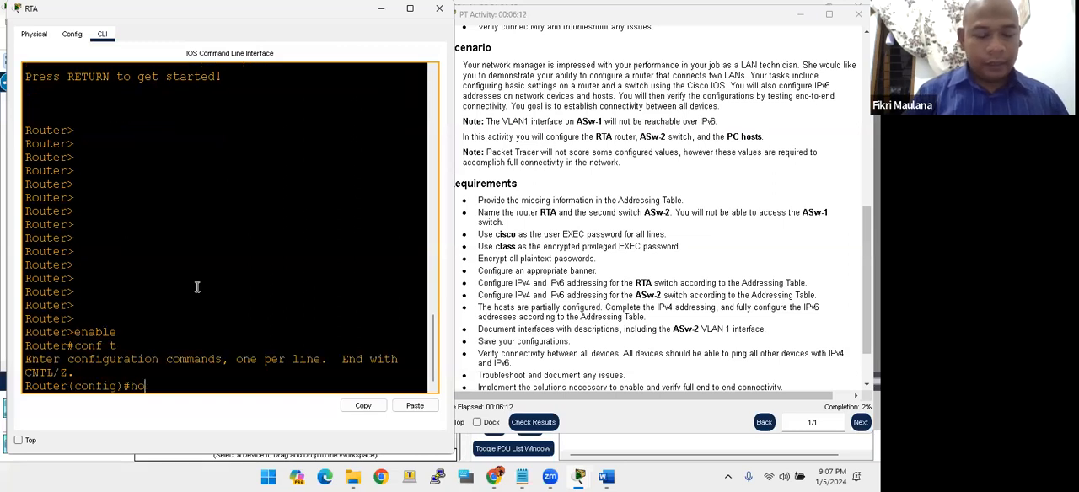
{"action": "type", "text": "st RTA"}
{"action": "key", "text": "Return"}
{"action": "key", "text": "Return"}
{"action": "key", "text": "Return"}
{"action": "key", "text": "Return"}
{"action": "key", "text": "Return"}
{"action": "key", "text": "Return"}
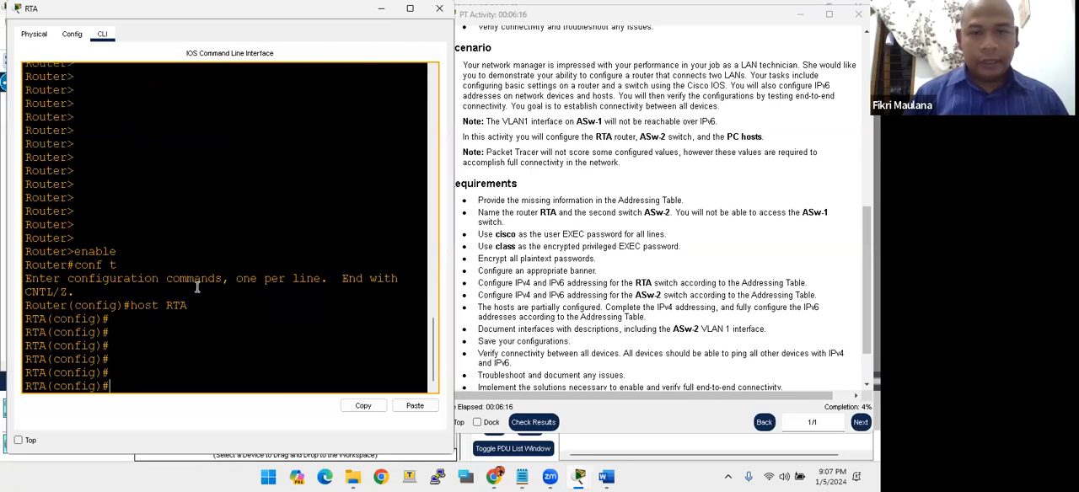
{"action": "key", "text": "Return"}
{"action": "key", "text": "Return"}
{"action": "key", "text": "Return"}
- Set the required user EXEC password on line console 0, enable login and return to global configuration mode
{"action": "left_click", "coordinate": [484, 236]}
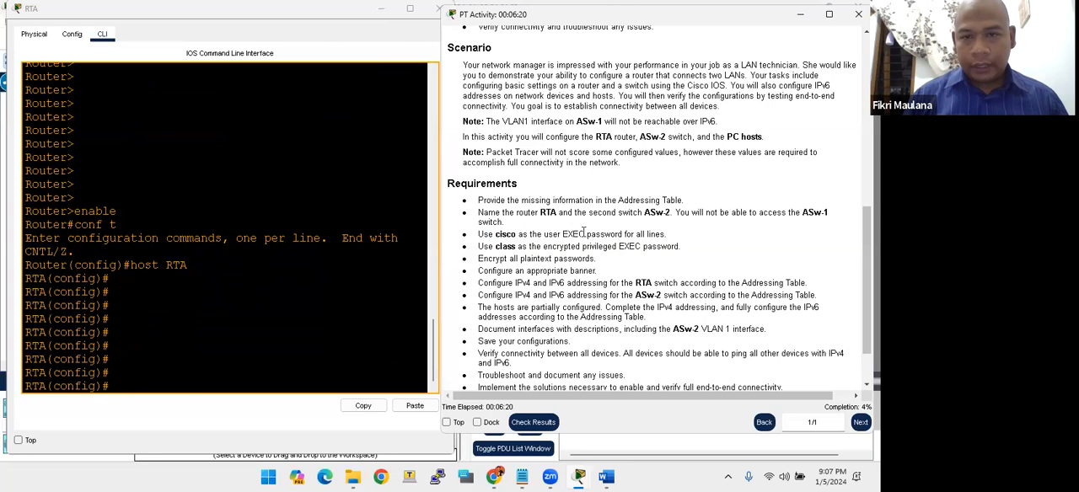
{"action": "left_click", "coordinate": [300, 311]}
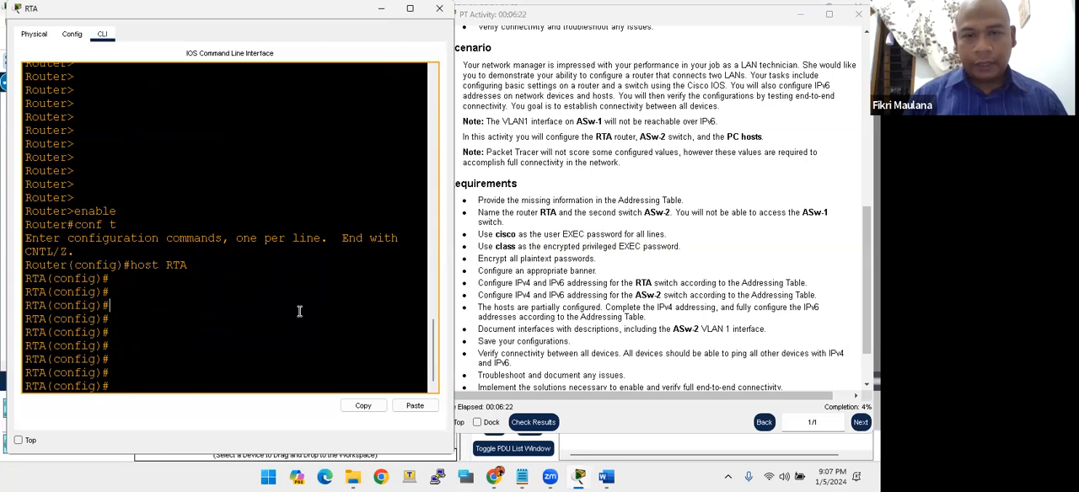
{"action": "type", "text": "line consol"}
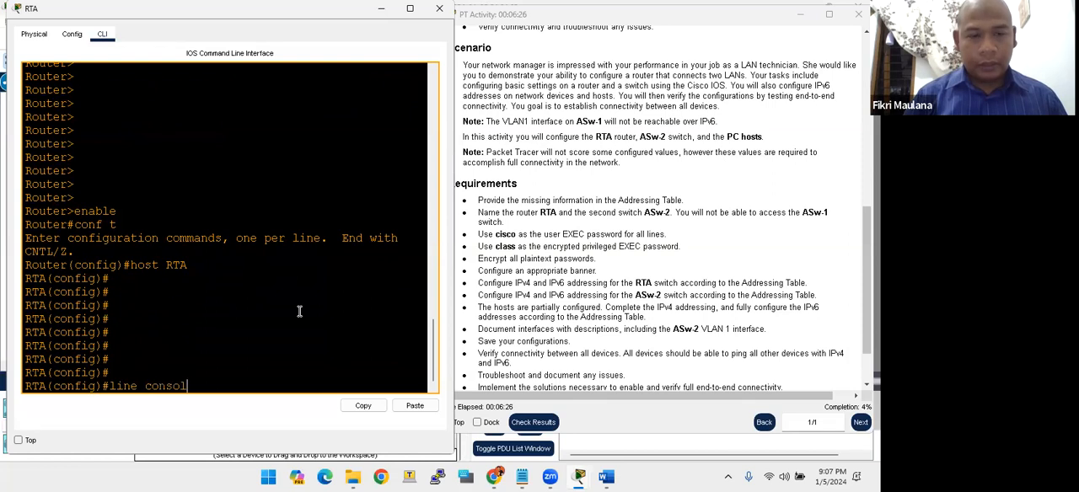
{"action": "type", "text": "e 0"}
{"action": "key", "text": "Return"}
{"action": "type", "text": "pas"}
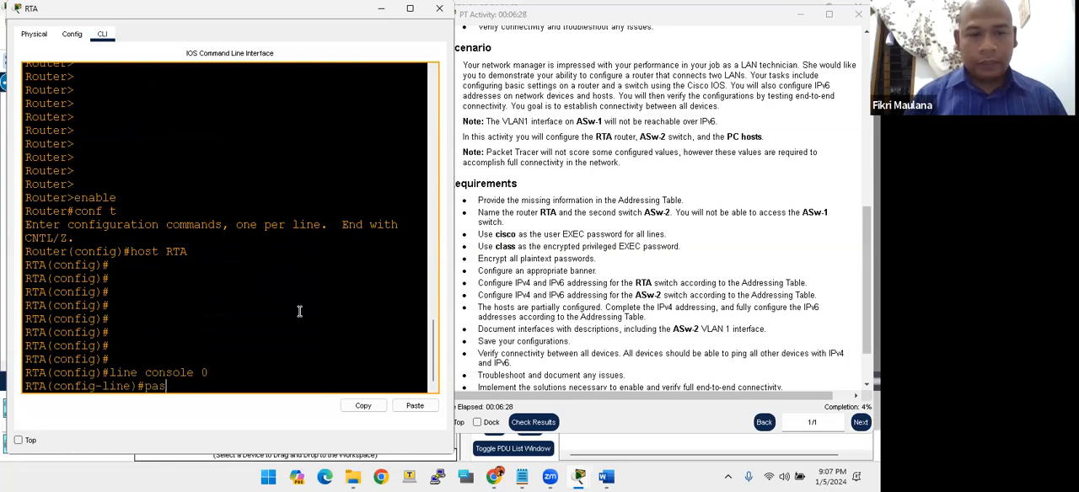
{"action": "type", "text": "sword cisco"}
{"action": "key", "text": "Return"}
{"action": "type", "text": "login"}
{"action": "key", "text": "Return"}
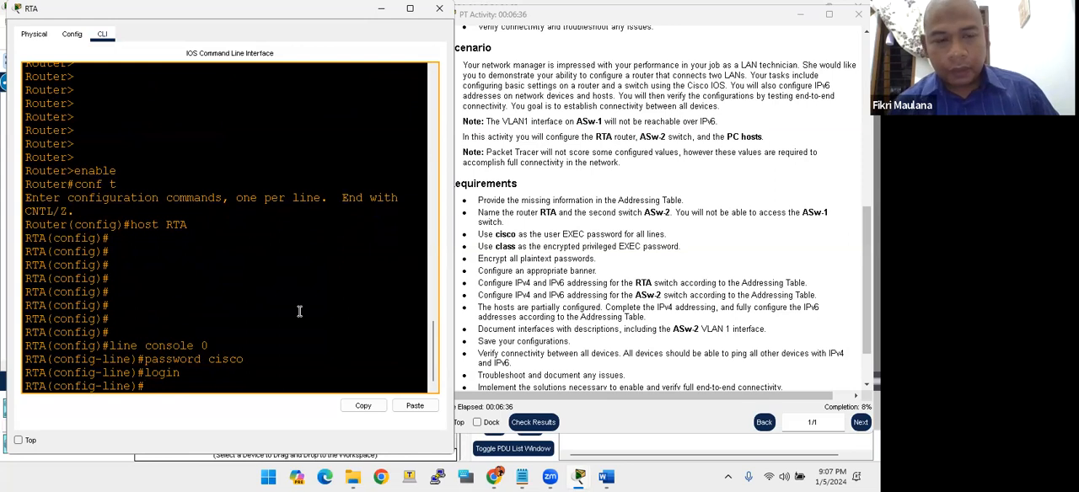
{"action": "type", "text": "exit"}
{"action": "key", "text": "Return"}
{"action": "key", "text": "Return"}
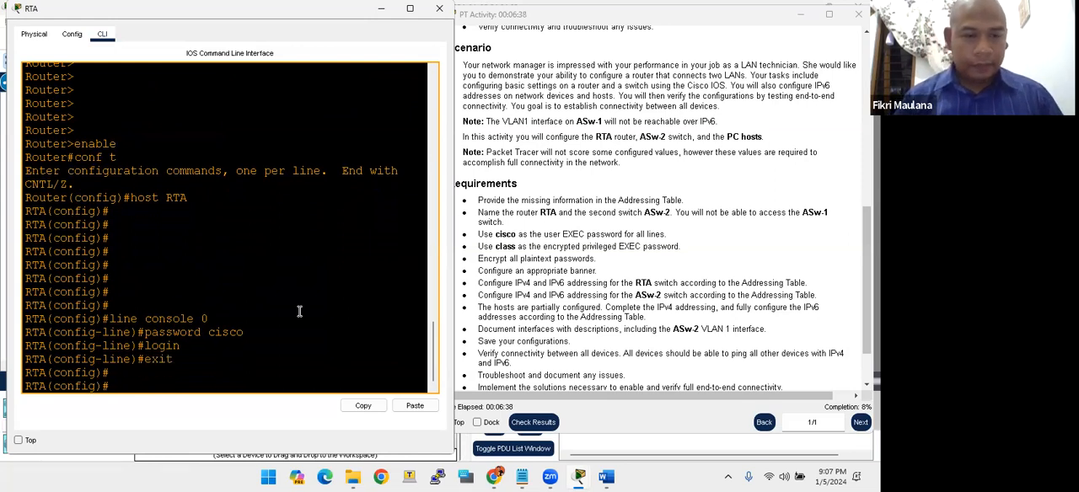
- Set the required user EXEC password on lines vty 0 15 and enable login for them
{"action": "type", "text": "line vty 0 15"}
{"action": "key", "text": "Return"}
{"action": "type", "text": "password"}
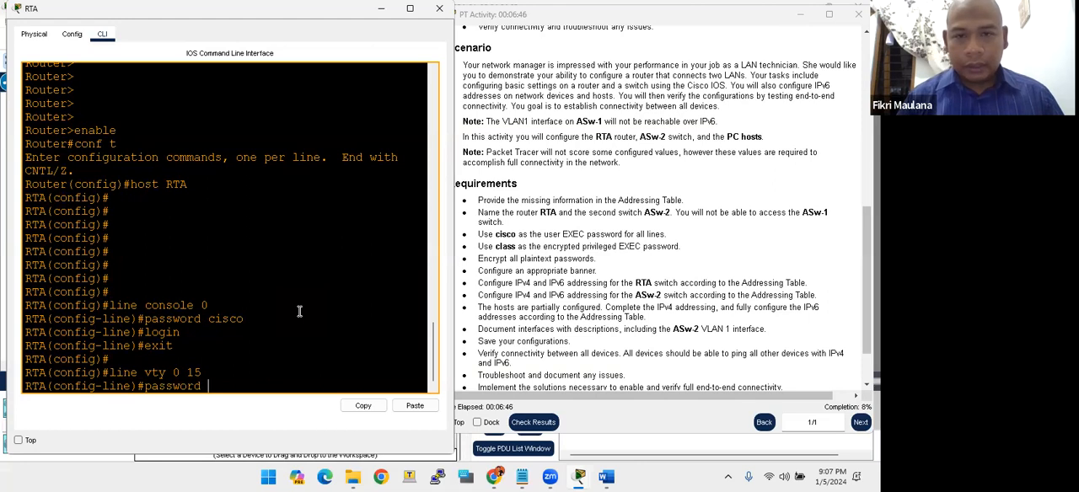
{"action": "type", "text": " cisco"}
{"action": "key", "text": "Return"}
{"action": "type", "text": "login"}
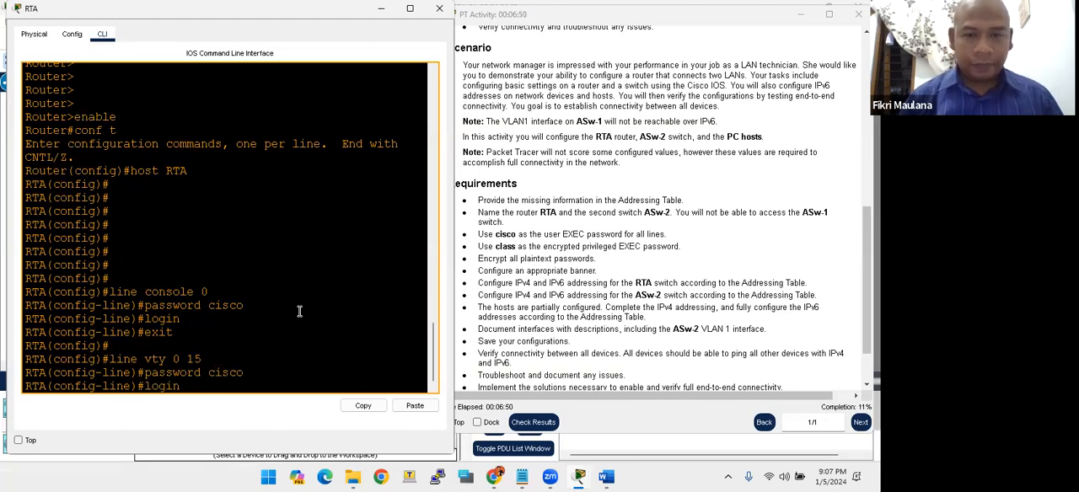
{"action": "key", "text": "Return"}
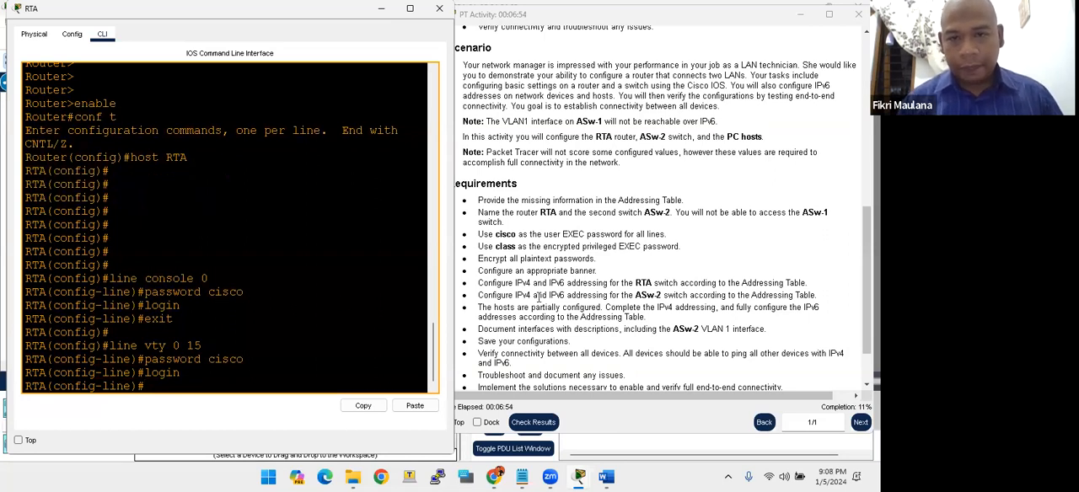
- Configure the encrypted privileged EXEC password on RTA with the enable secret command, as required by the instructions
{"action": "left_click", "coordinate": [508, 271]}
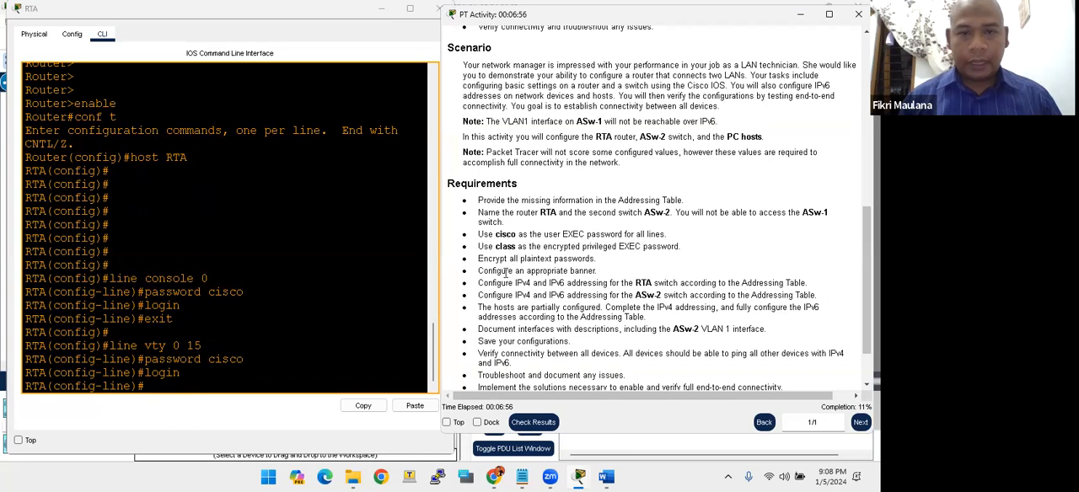
{"action": "left_click", "coordinate": [256, 298]}
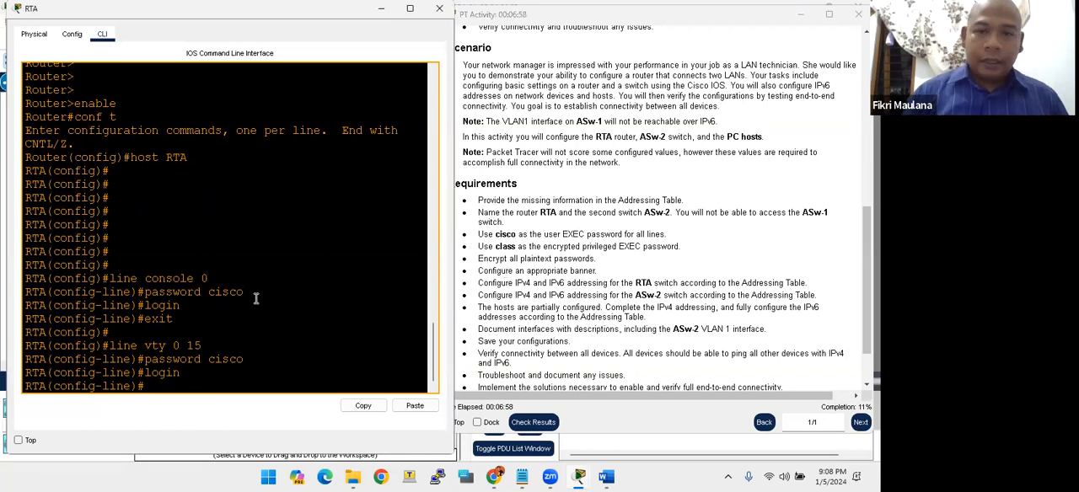
{"action": "key", "text": "Return"}
{"action": "key", "text": "Return"}
{"action": "key", "text": "Return"}
{"action": "key", "text": "Return"}
{"action": "key", "text": "Return"}
{"action": "key", "text": "Return"}
{"action": "type", "text": "enable sec"}
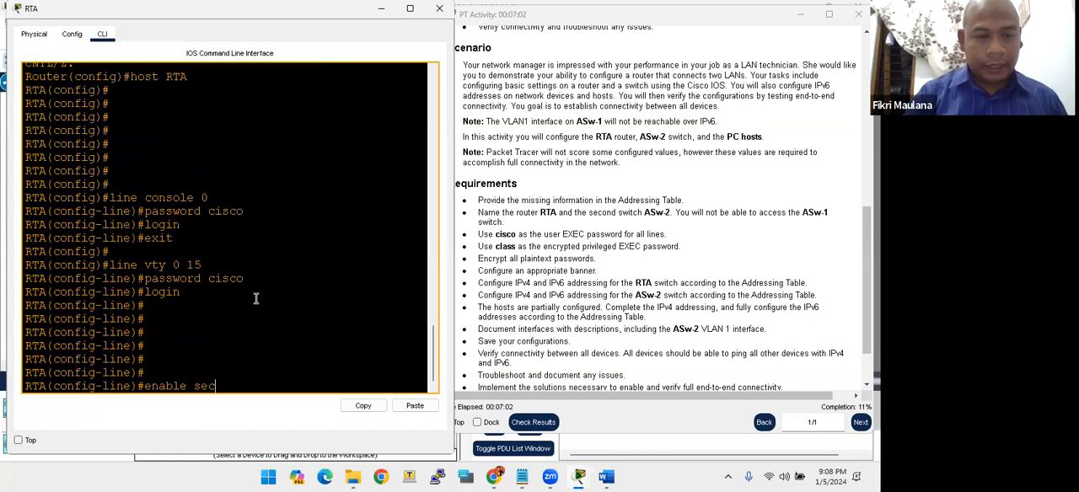
{"action": "type", "text": "ret class"}
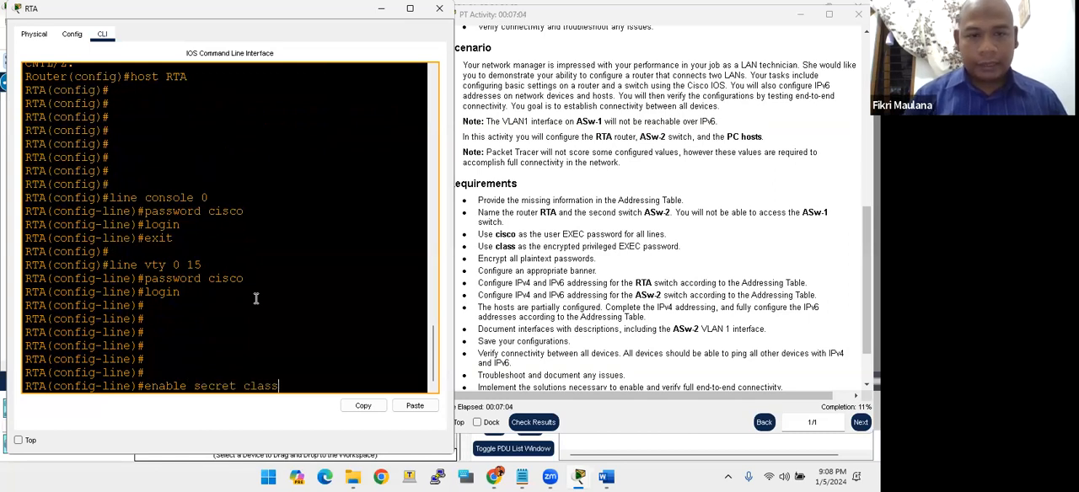
{"action": "key", "text": "Return"}
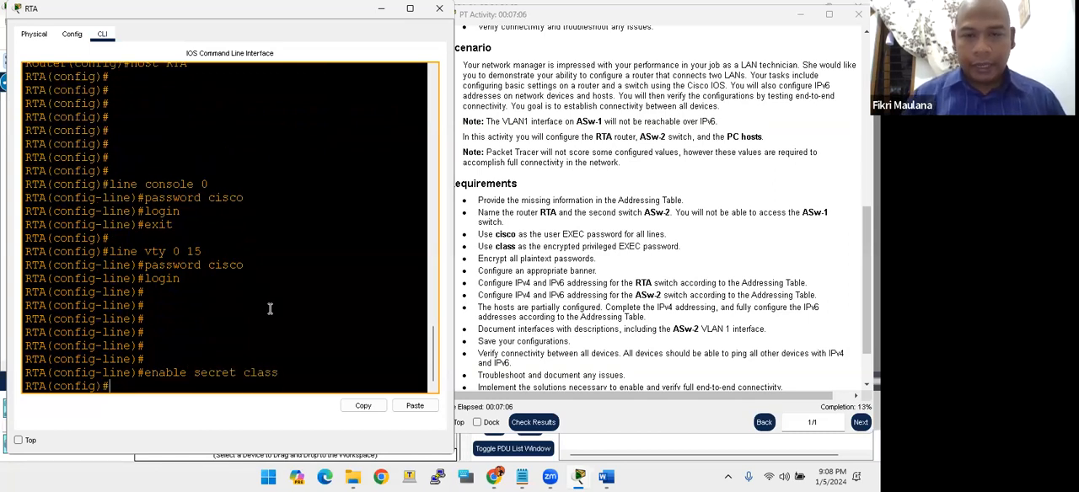
- Encrypt all plaintext passwords on RTA with service password-encryption
{"action": "left_click", "coordinate": [532, 261]}
{"action": "left_click", "coordinate": [231, 315]}
{"action": "key", "text": "Return"}
{"action": "key", "text": "Return"}
{"action": "key", "text": "Return"}
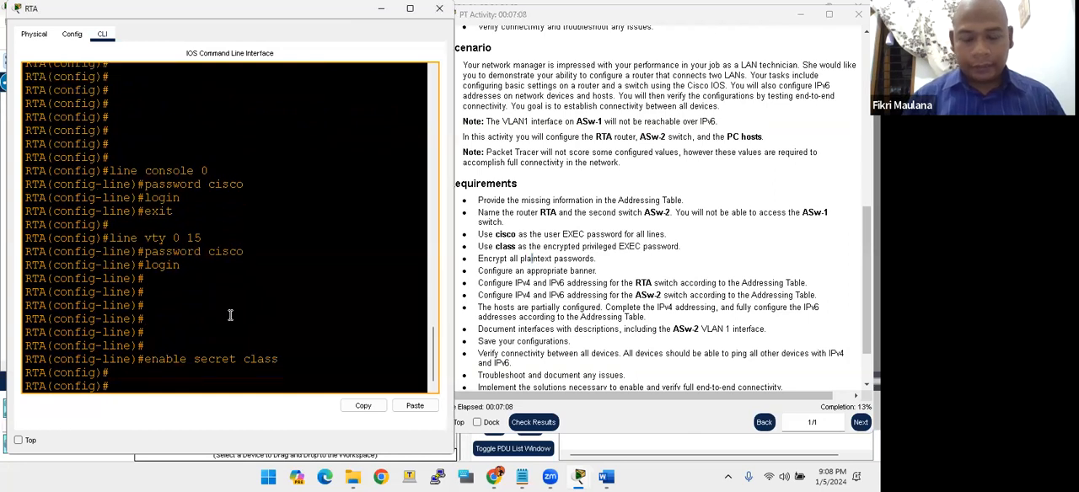
{"action": "type", "text": "service password-encryption"}
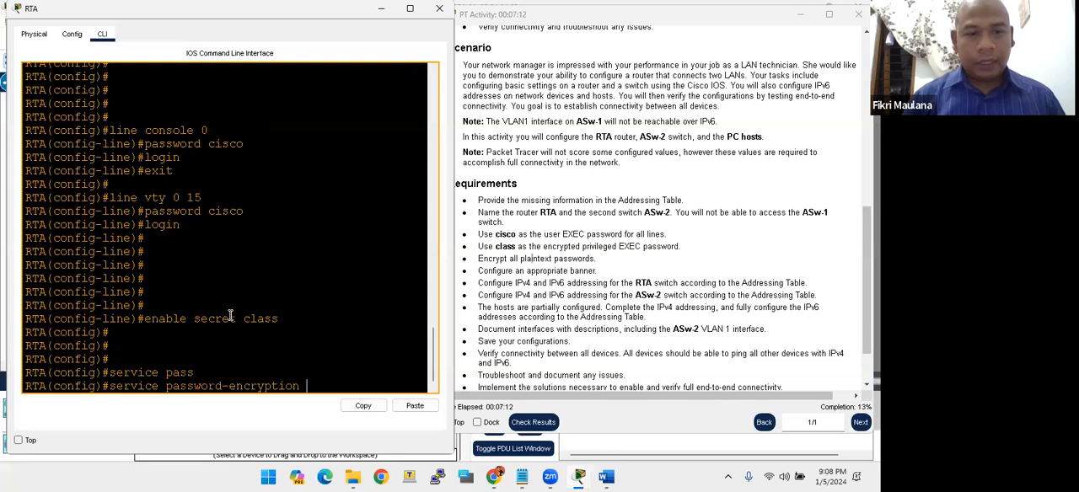
{"action": "key", "text": "Return"}
{"action": "key", "text": "Return"}
{"action": "key", "text": "Return"}
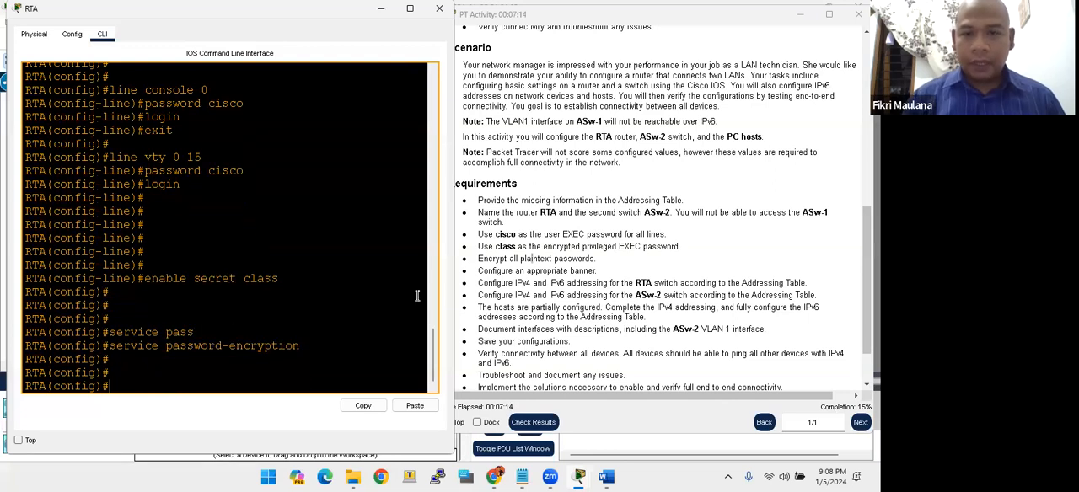
- Configure RTA's message-of-the-day banner as "JANGAN MASUK TANPA IZIN...!" with & as the delimiter, correcting the misspelled banner command
{"action": "left_click", "coordinate": [502, 271]}
{"action": "left_click_drag", "start_coordinate": [512, 271], "coordinate": [569, 259]}
{"action": "left_click", "coordinate": [569, 259]}
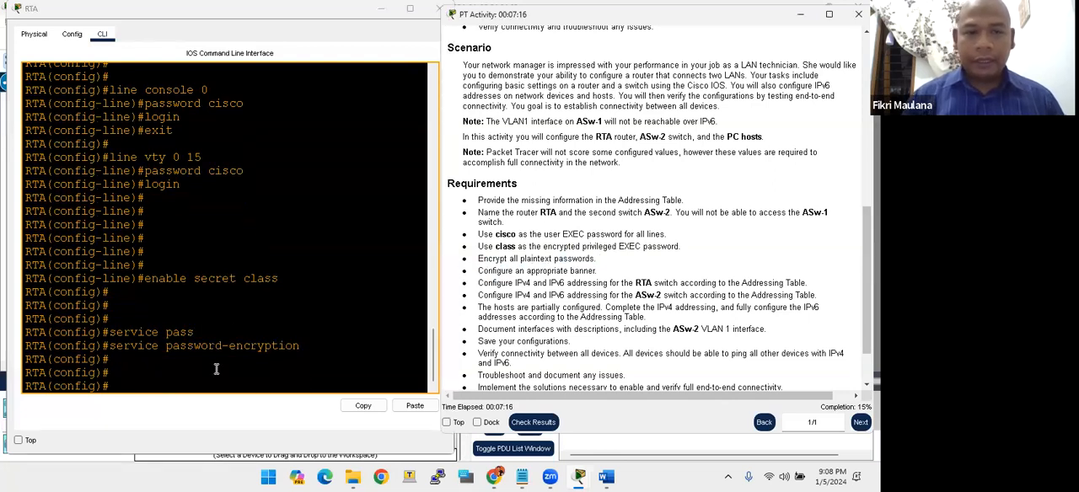
{"action": "left_click", "coordinate": [216, 369]}
{"action": "key", "text": "Return"}
{"action": "key", "text": "Return"}
{"action": "type", "text": "banner mot"}
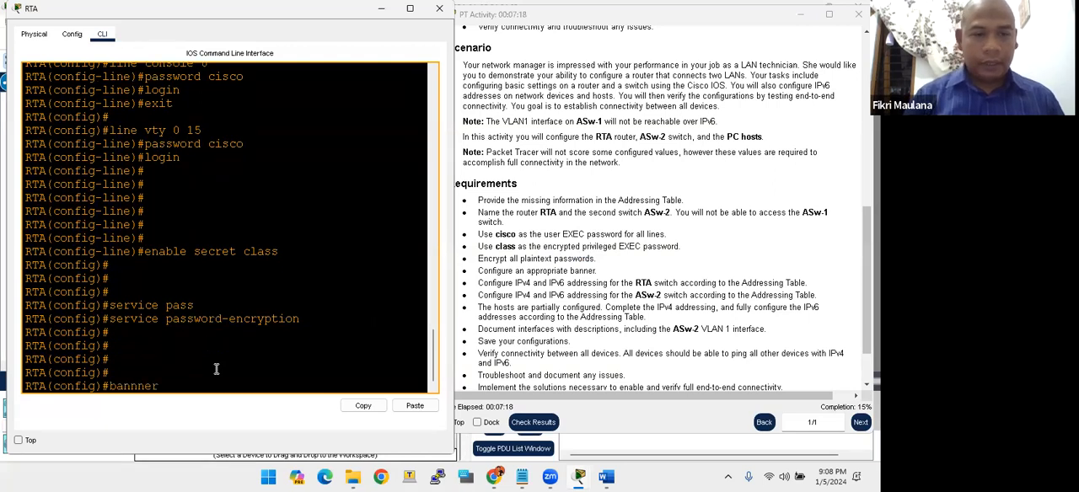
{"action": "type", "text": "d &&JANGAN "}
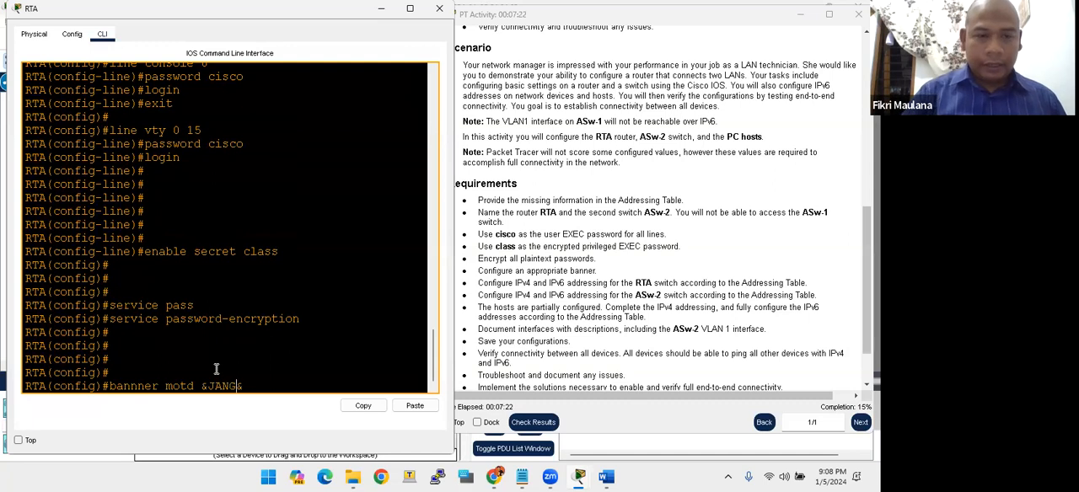
{"action": "type", "text": "MASUK TA"}
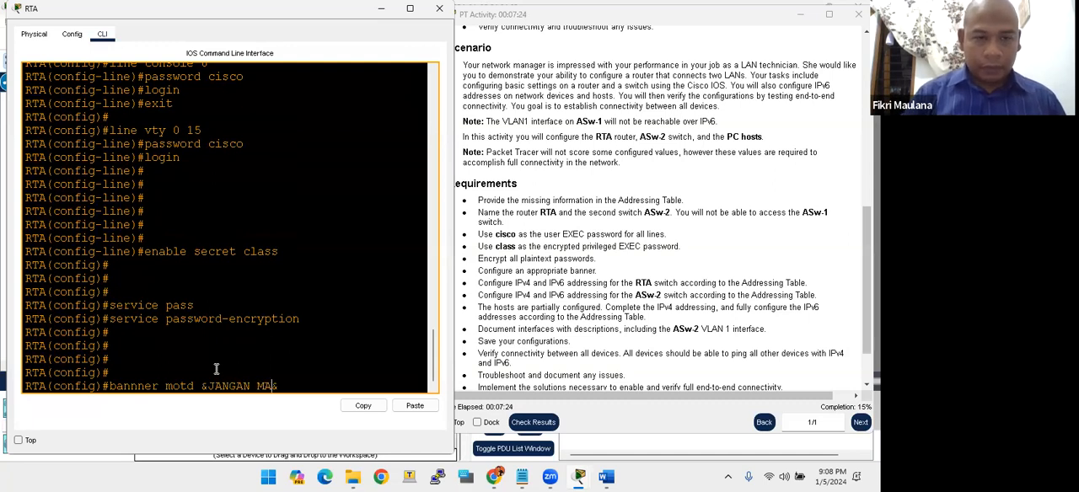
{"action": "type", "text": "NPA IZIN"}
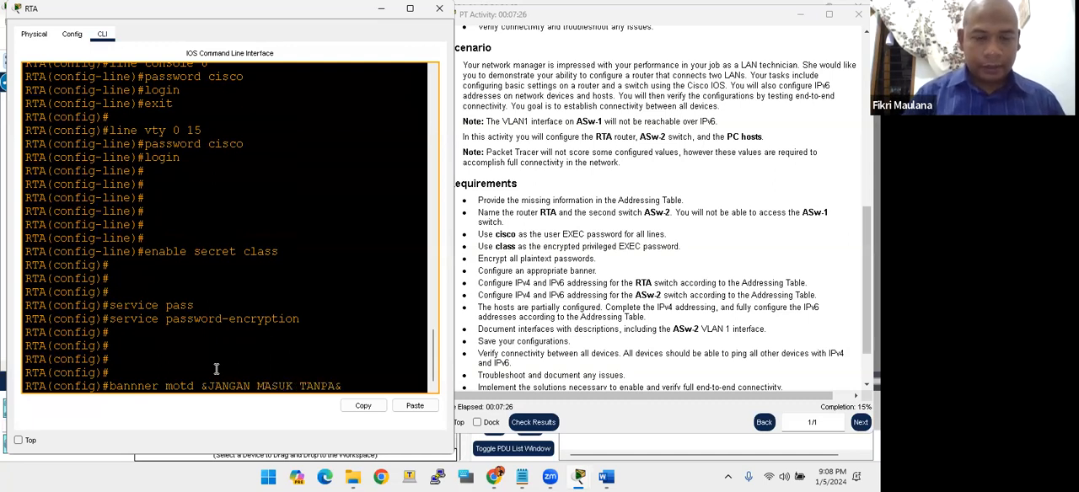
{"action": "type", "text": "...!"}
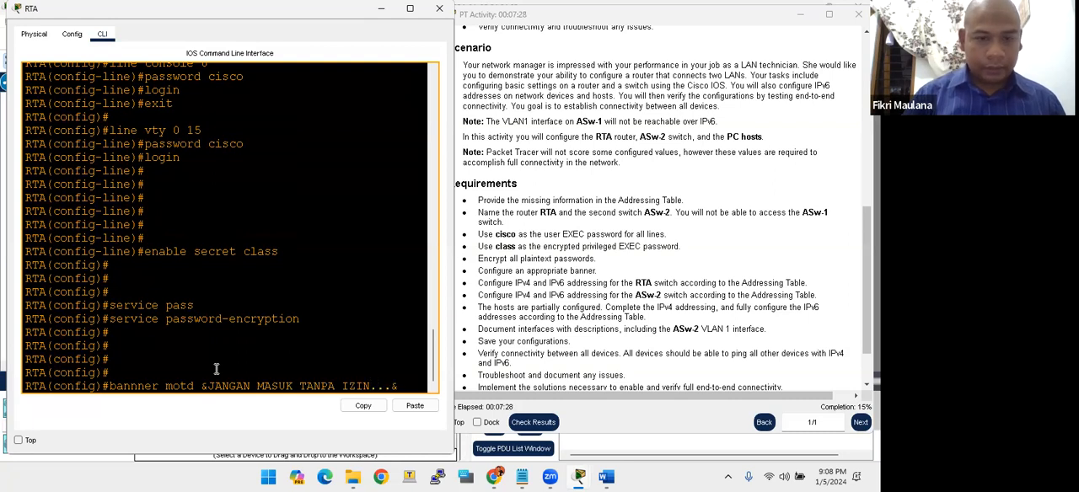
{"action": "key", "text": "Return"}
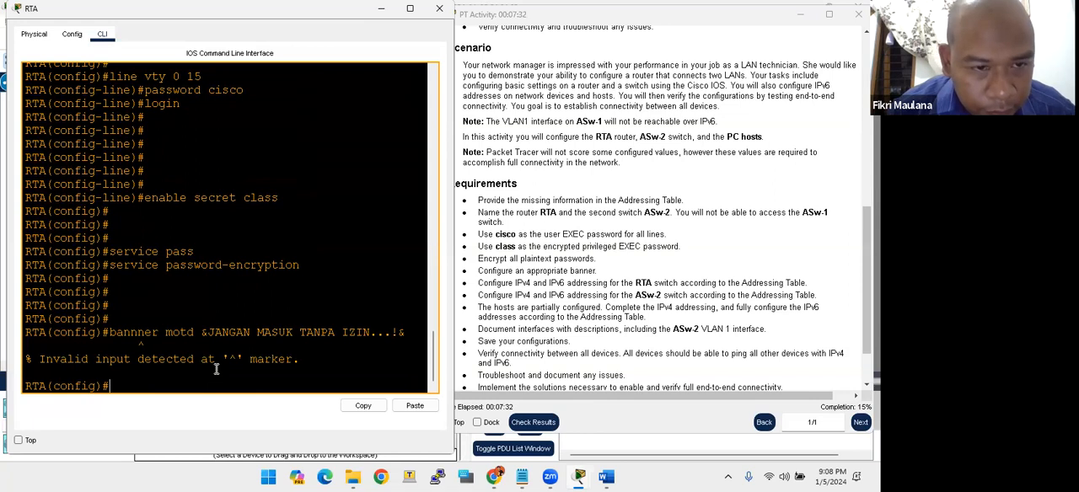
{"action": "key", "text": "Up"}
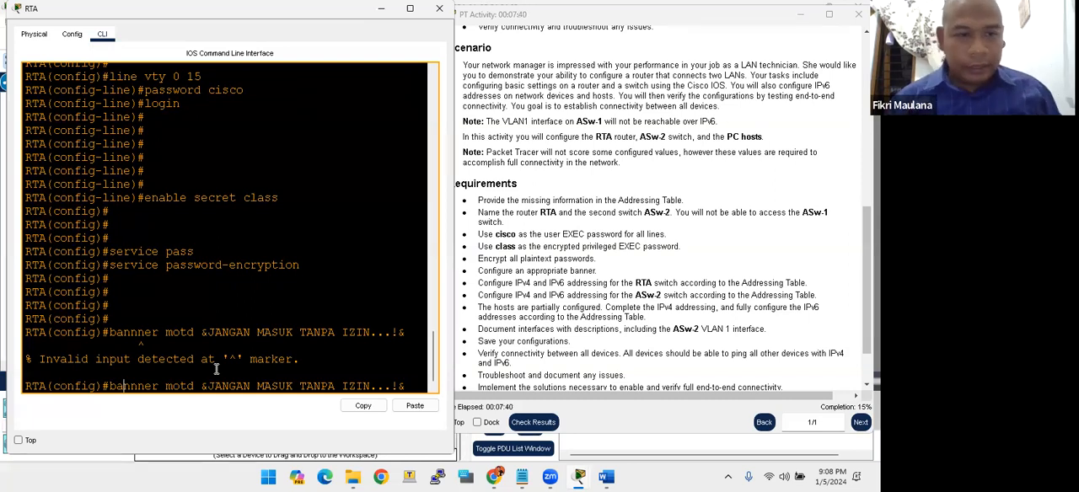
{"action": "key", "text": "BackSpace"}
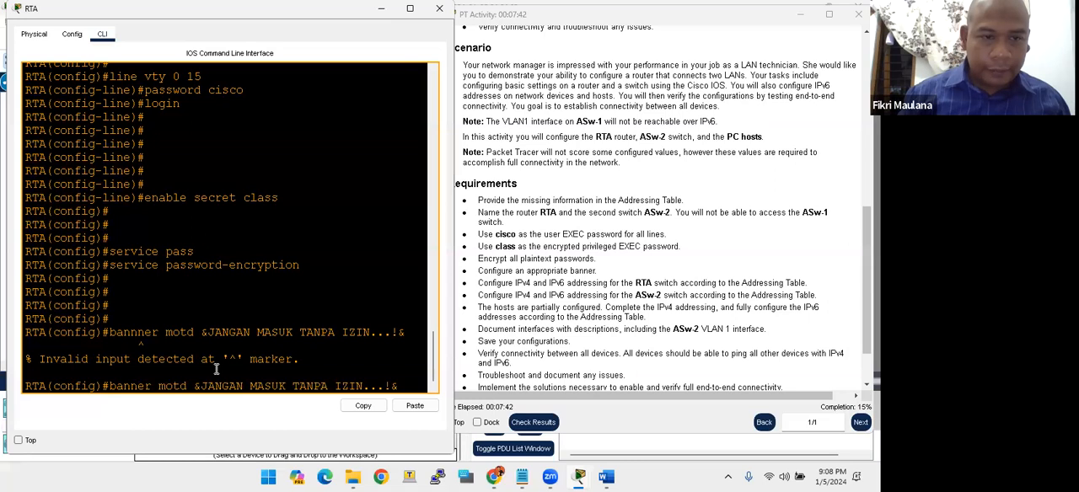
{"action": "key", "text": "Return"}
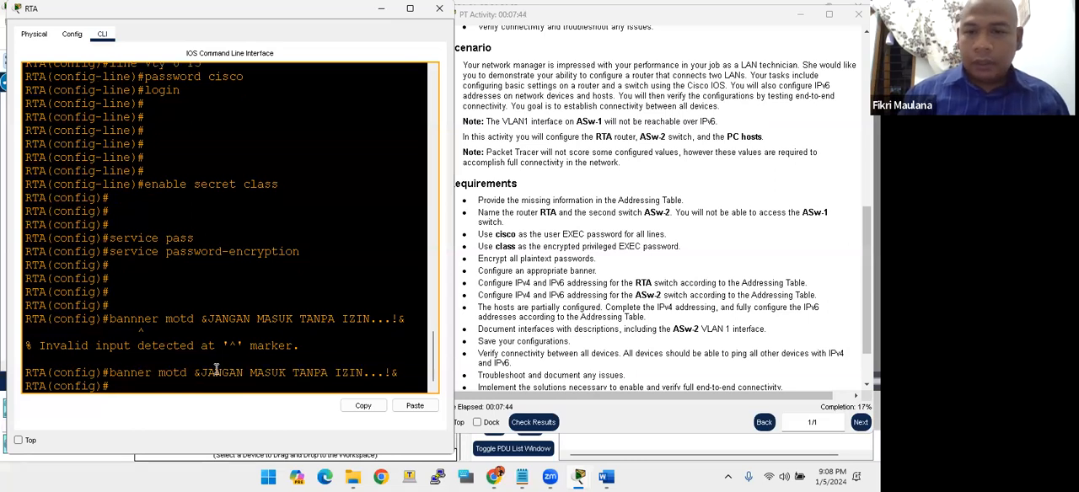
- Check the RTA IPv4 and IPv6 addressing requirement and bring up the completed addressing table in the Word document
{"action": "left_click_drag", "start_coordinate": [506, 272], "coordinate": [645, 283]}
{"action": "left_click", "coordinate": [654, 281]}
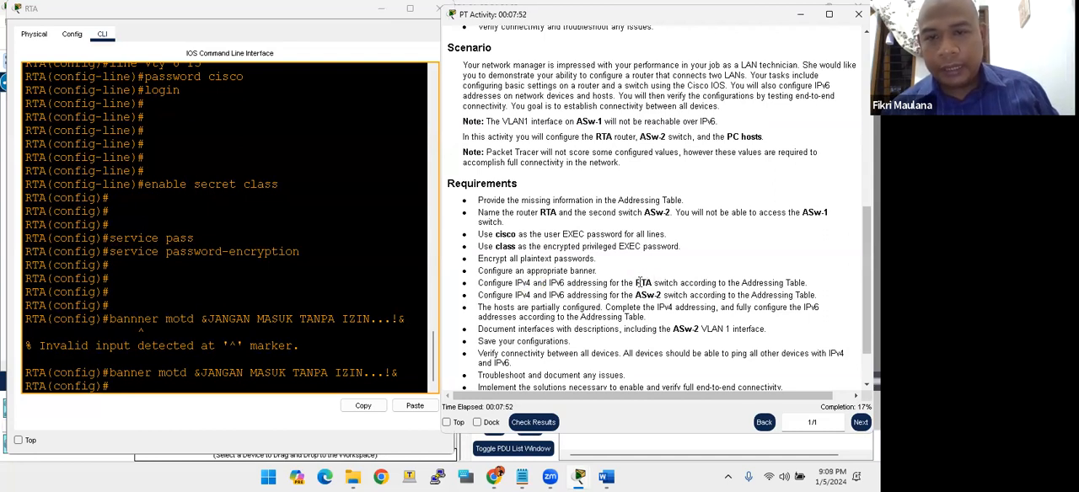
{"action": "left_click", "coordinate": [269, 324]}
{"action": "scroll", "coordinate": [576, 278], "scroll_direction": "up", "scroll_amount": 10}
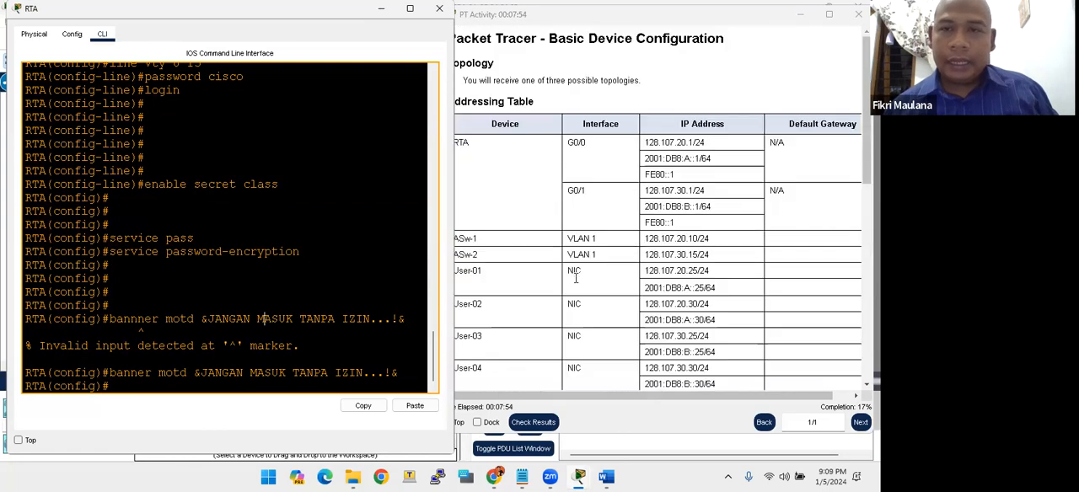
{"action": "left_click", "coordinate": [603, 477]}
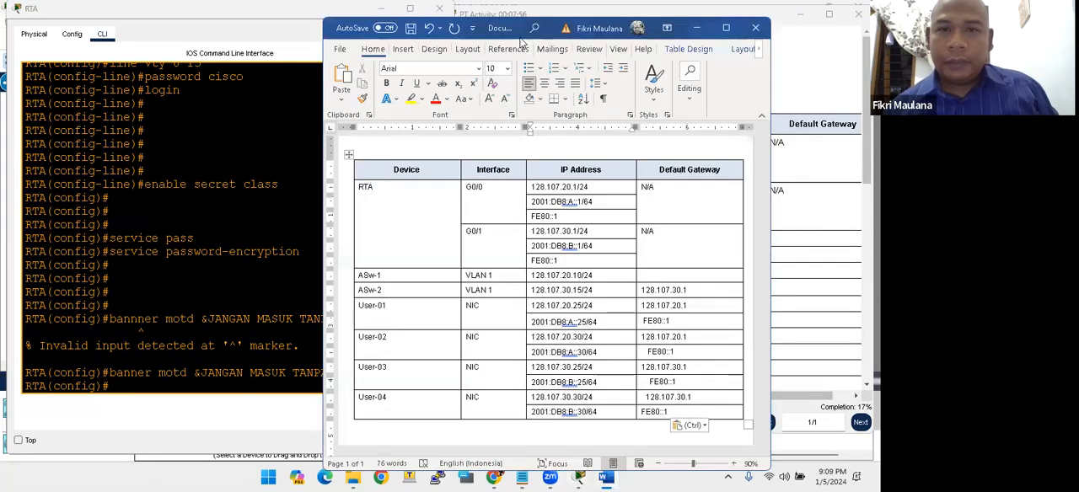
- Place the Word addressing table beside the RTA command line so both stay readable, and return to RTA's CLI
{"action": "left_click_drag", "start_coordinate": [509, 30], "coordinate": [618, 20]}
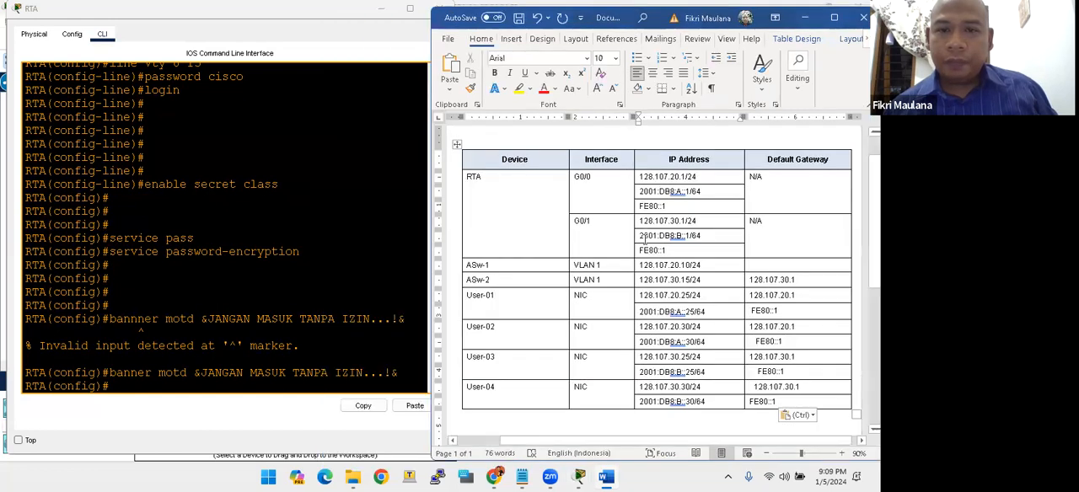
{"action": "left_click", "coordinate": [578, 177]}
{"action": "left_click", "coordinate": [235, 308]}
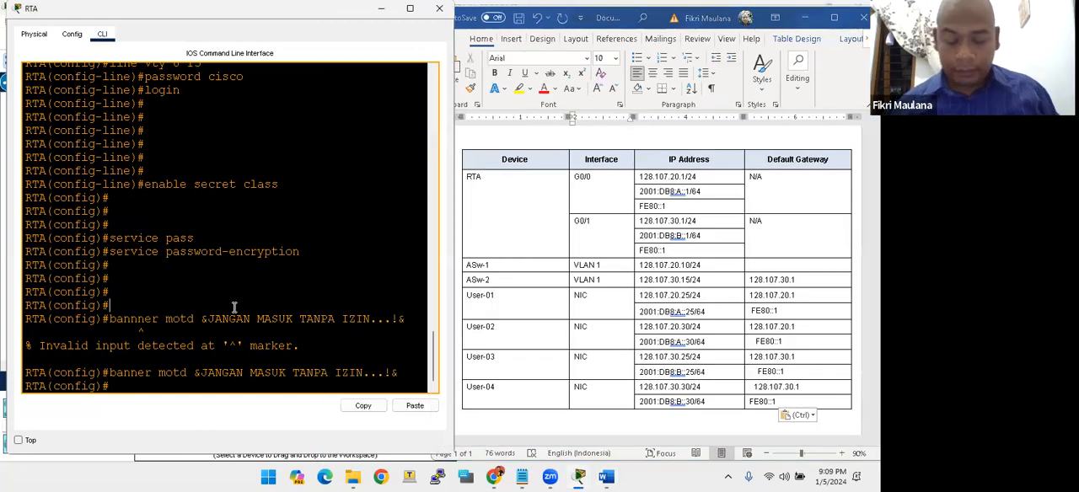
- Enter interface configuration mode for gig0/0 on RTA
{"action": "key", "text": "Return"}
{"action": "key", "text": "Return"}
{"action": "key", "text": "Return"}
{"action": "key", "text": "Return"}
{"action": "key", "text": "Return"}
{"action": "key", "text": "Return"}
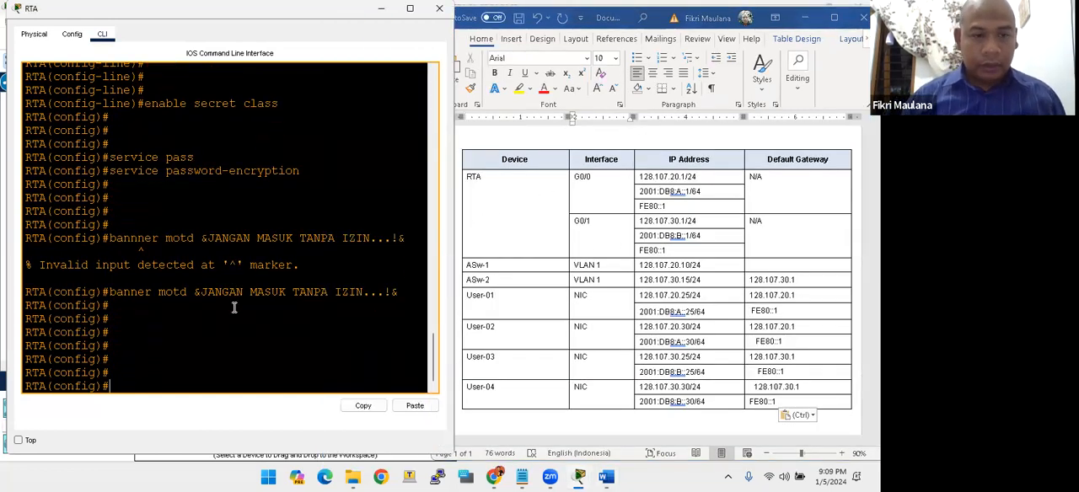
{"action": "type", "text": "int"}
{"action": "key", "text": "BackSpace"}
{"action": "key", "text": "BackSpace"}
{"action": "key", "text": "BackSpace"}
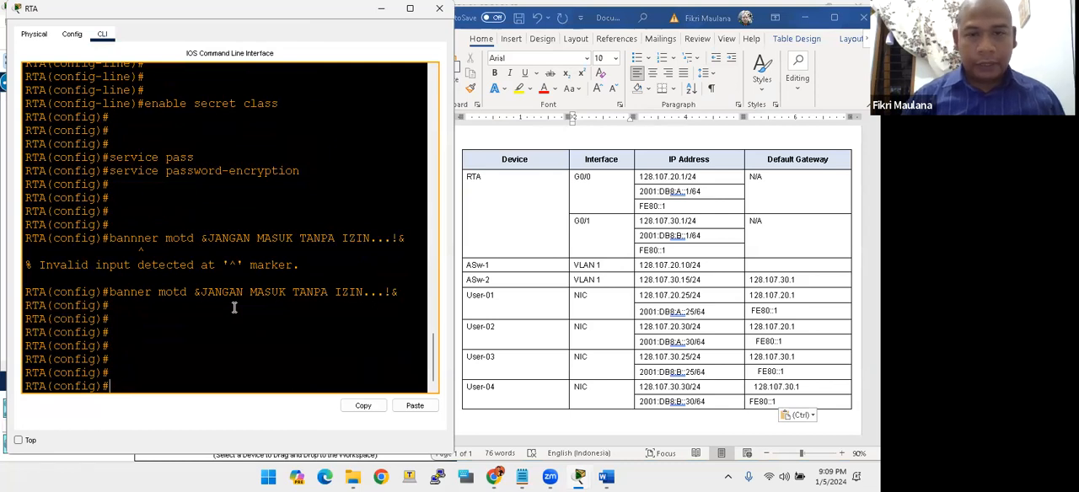
{"action": "type", "text": "int gig0/0"}
{"action": "key", "text": "Return"}
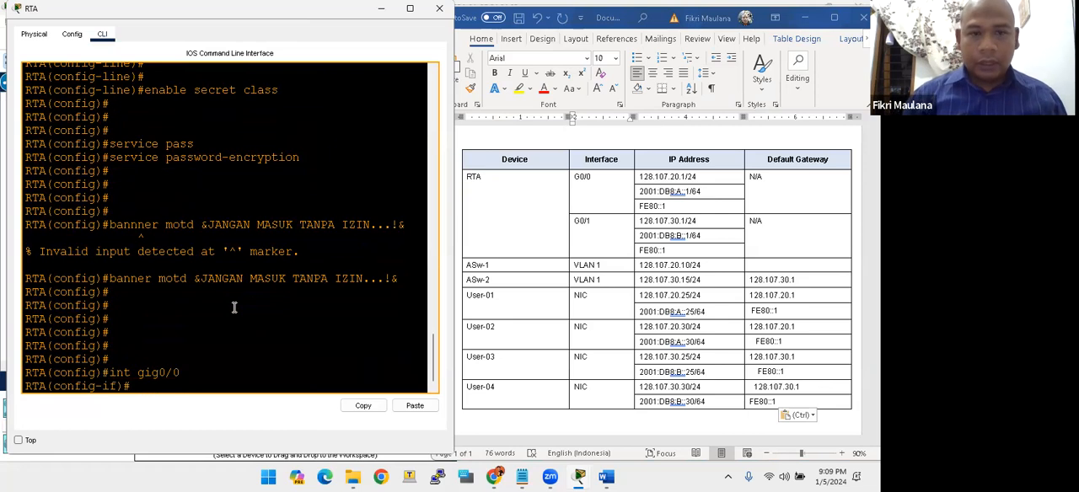
- Assign IPv4 address 128.107.20.1 with mask 255.255.255.0 to RTA's G0/0 interface
{"action": "type", "text": "ip"}
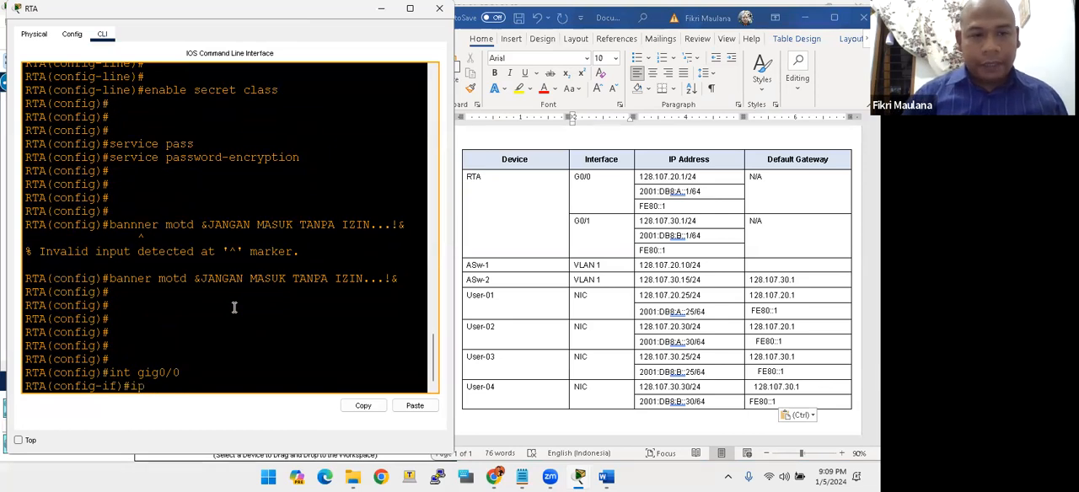
{"action": "type", "text": " add 1"}
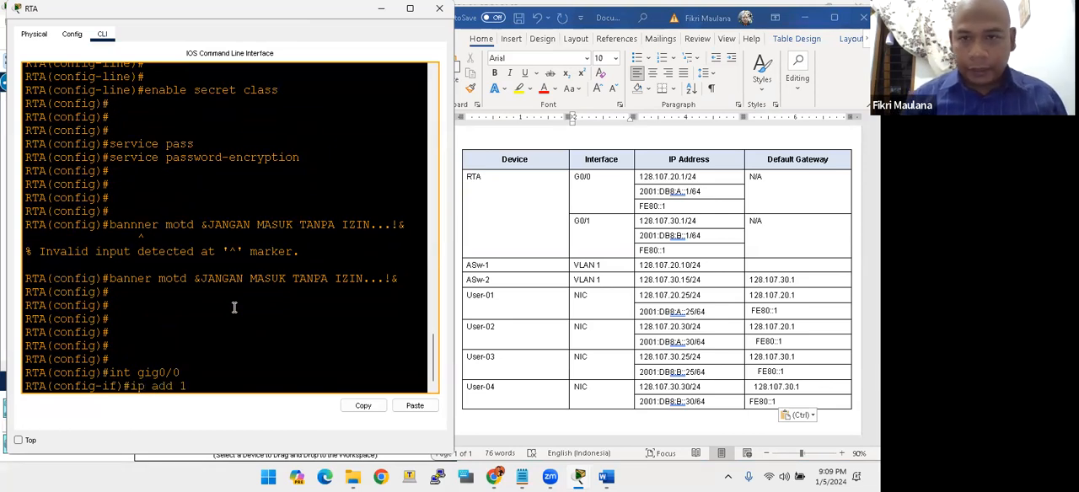
{"action": "type", "text": "28.107"}
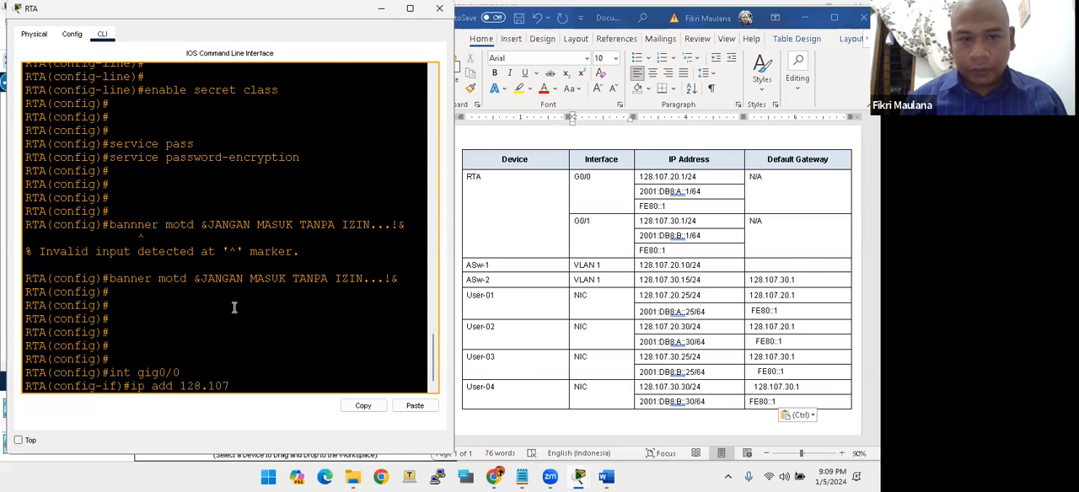
{"action": "type", "text": ".20.1 25"}
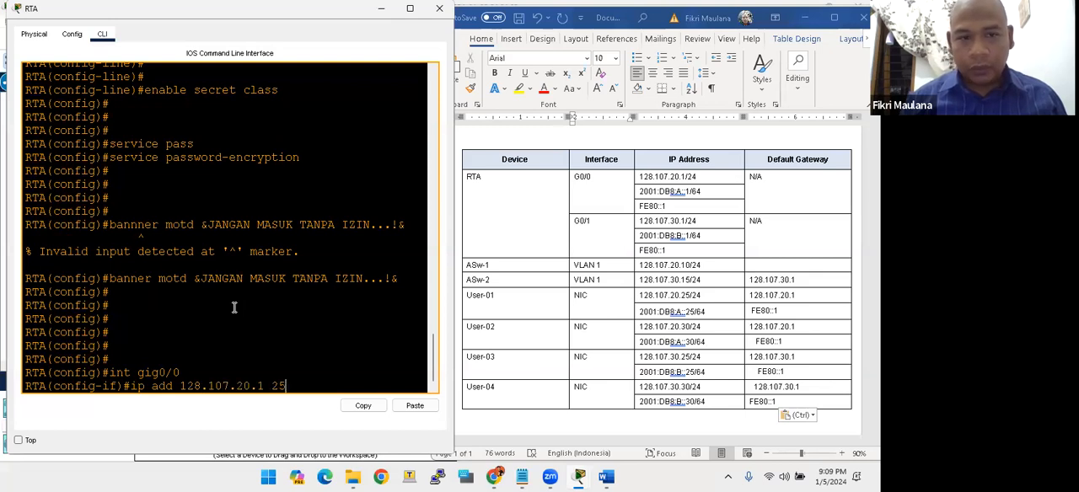
{"action": "type", "text": "5.255.255.0"}
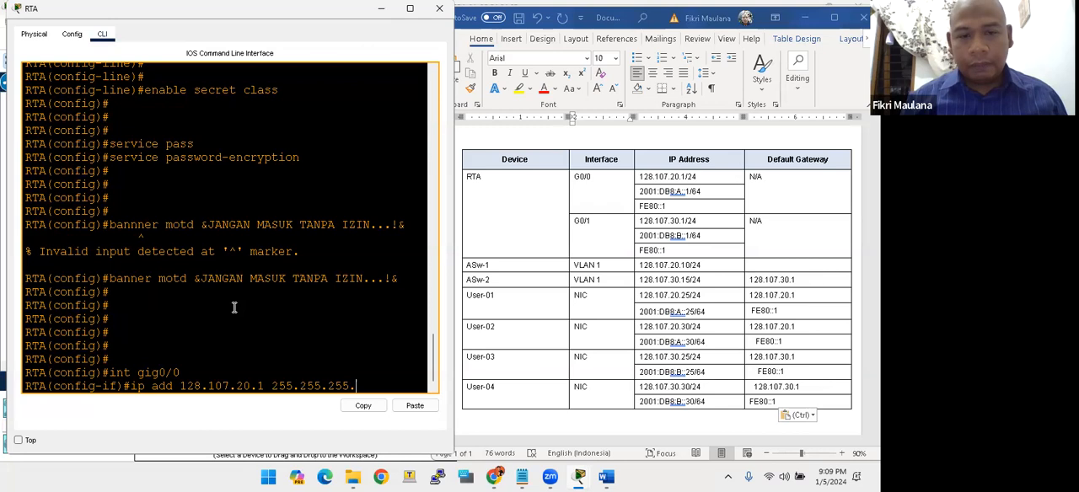
{"action": "key", "text": "Return"}
- Assign IPv6 address 2001:DB8:A::1/64 to RTA's G0/0, copying the address from the Word addressing table
{"action": "type", "text": "ipv"}
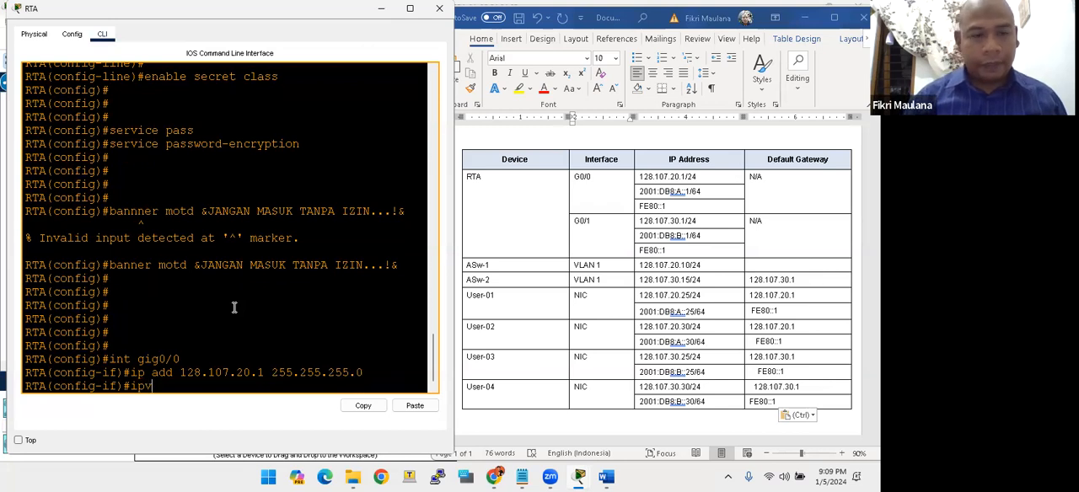
{"action": "type", "text": "6 add"}
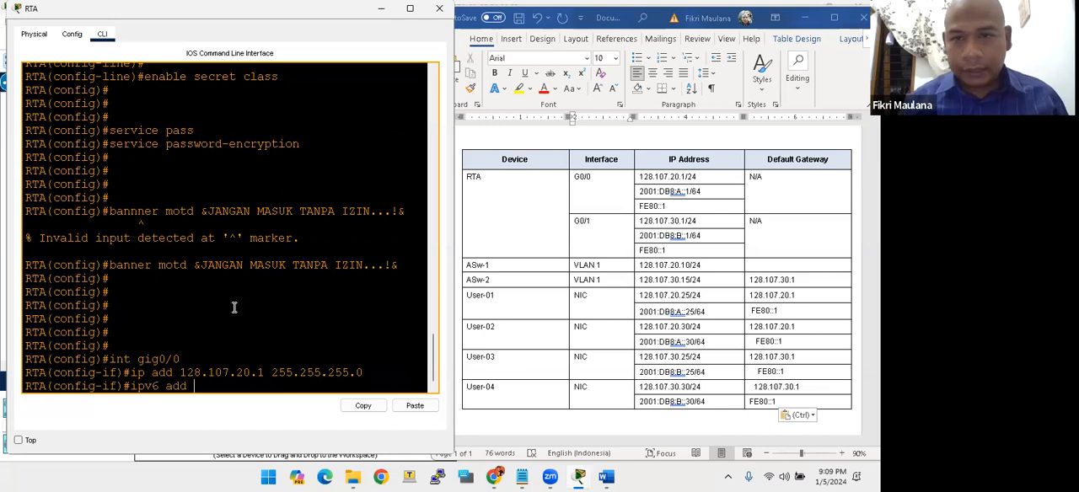
{"action": "left_click", "coordinate": [669, 226]}
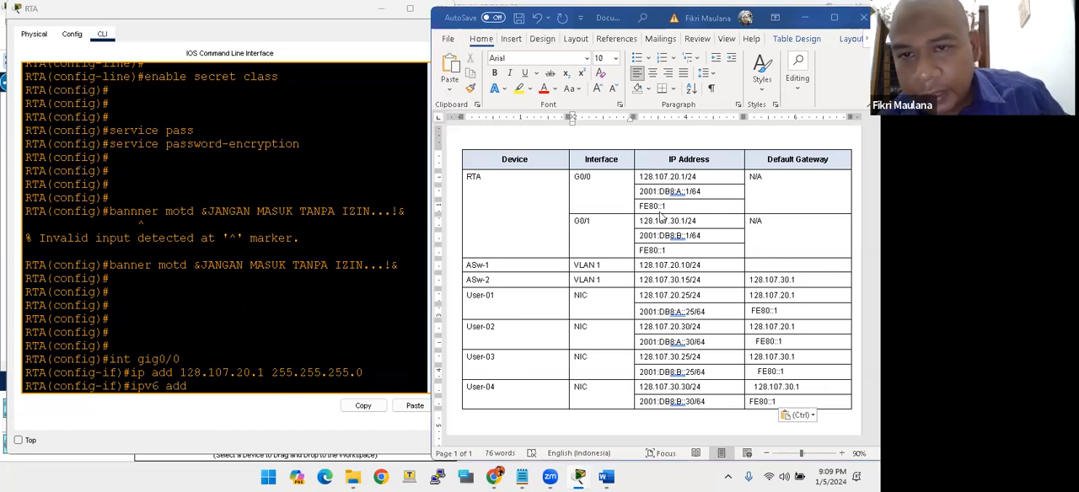
{"action": "left_click", "coordinate": [641, 194]}
{"action": "left_click_drag", "start_coordinate": [640, 193], "coordinate": [705, 192]}
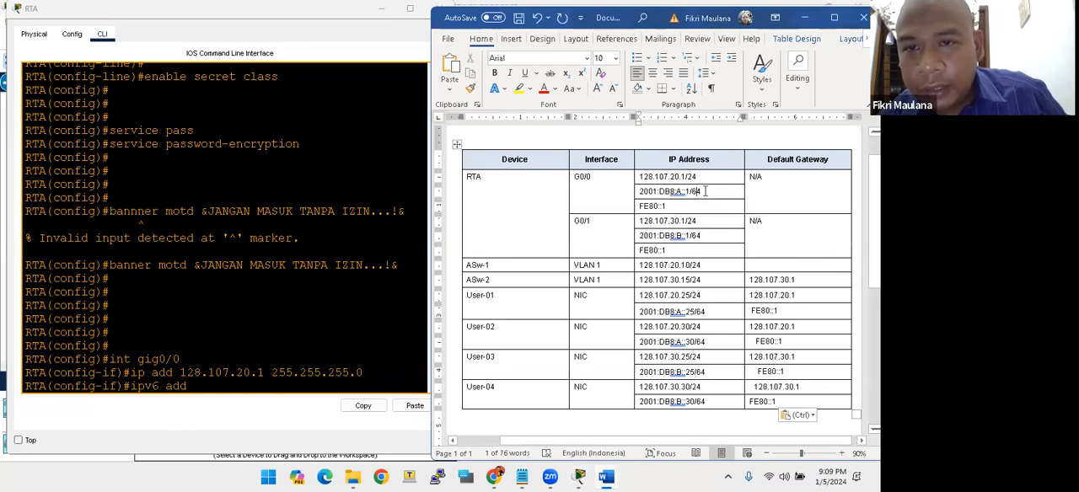
{"action": "right_click", "coordinate": [651, 194]}
{"action": "left_click", "coordinate": [666, 206]}
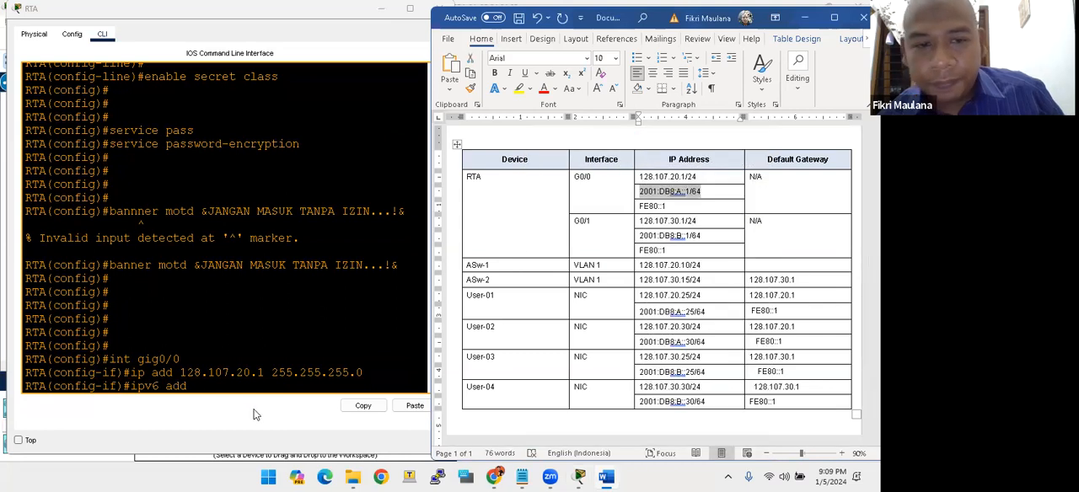
{"action": "left_click", "coordinate": [241, 381]}
{"action": "right_click", "coordinate": [230, 382]}
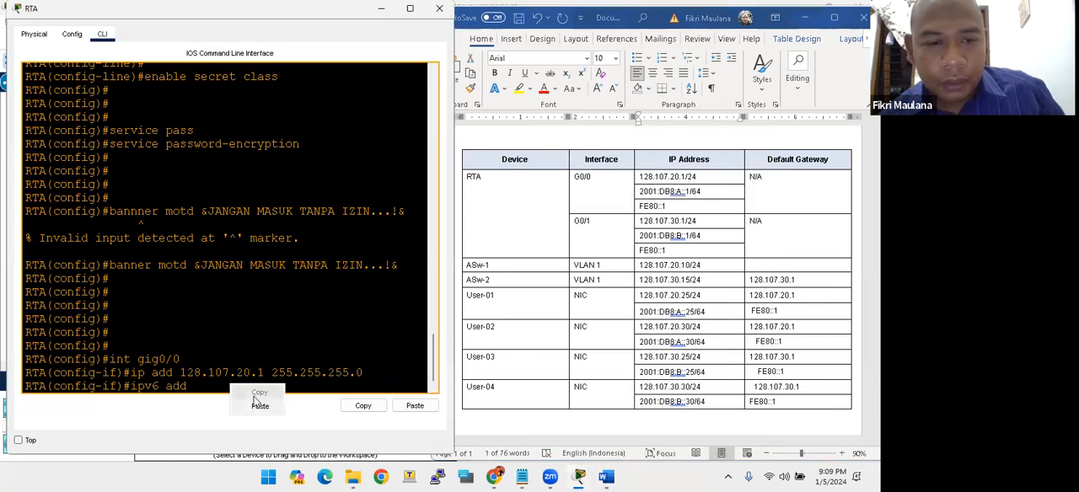
{"action": "left_click", "coordinate": [253, 406]}
{"action": "key", "text": "Return"}
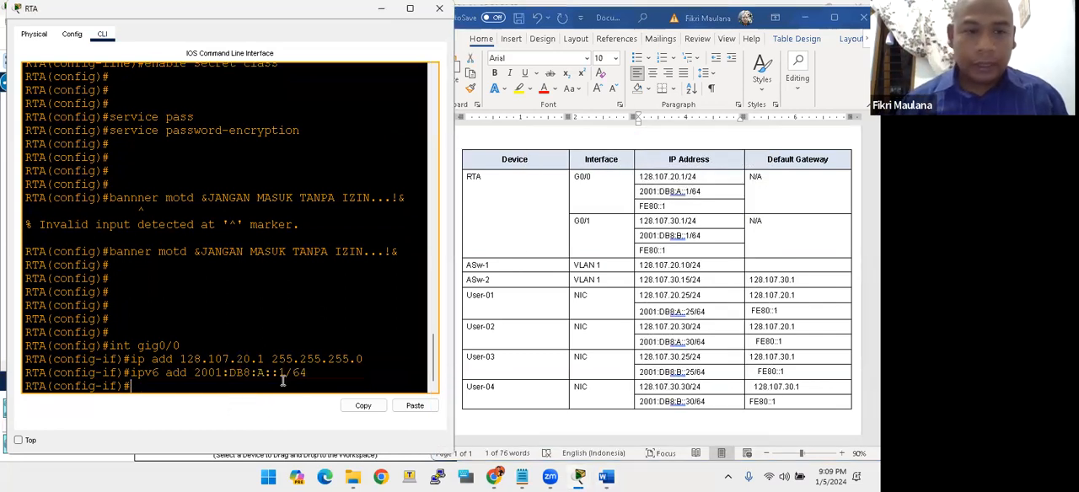
- Set FE80::1 from the addressing table as the IPv6 link-local address of RTA's G0/0 interface
{"action": "left_click", "coordinate": [667, 208]}
{"action": "left_click_drag", "start_coordinate": [667, 205], "coordinate": [638, 207]}
{"action": "right_click", "coordinate": [642, 209]}
{"action": "left_click", "coordinate": [666, 206]}
{"action": "left_click", "coordinate": [200, 381]}
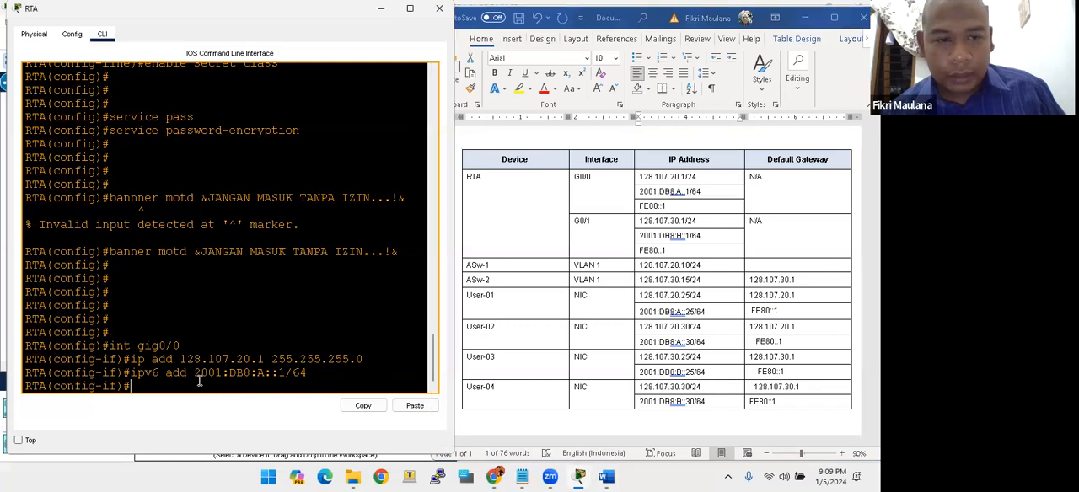
{"action": "type", "text": "ipv"}
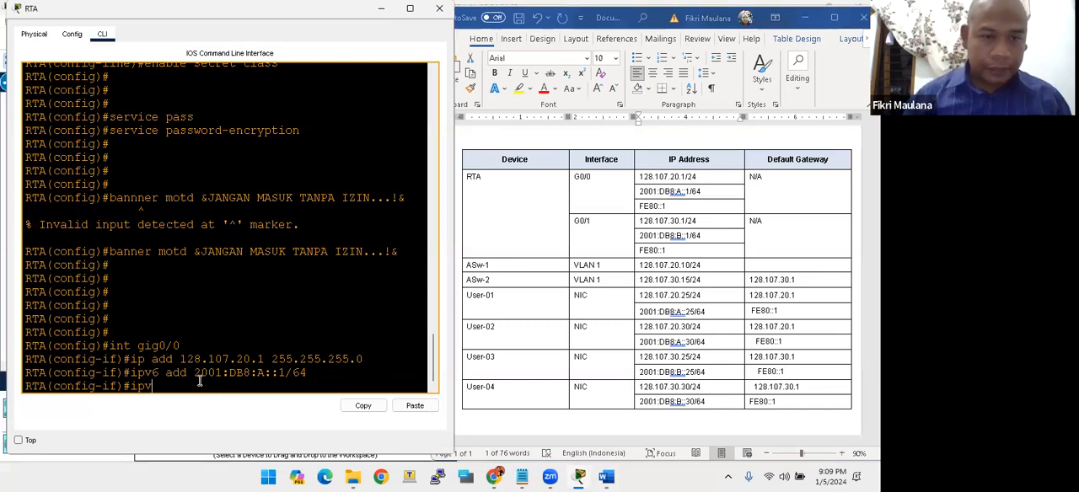
{"action": "type", "text": "6 add "}
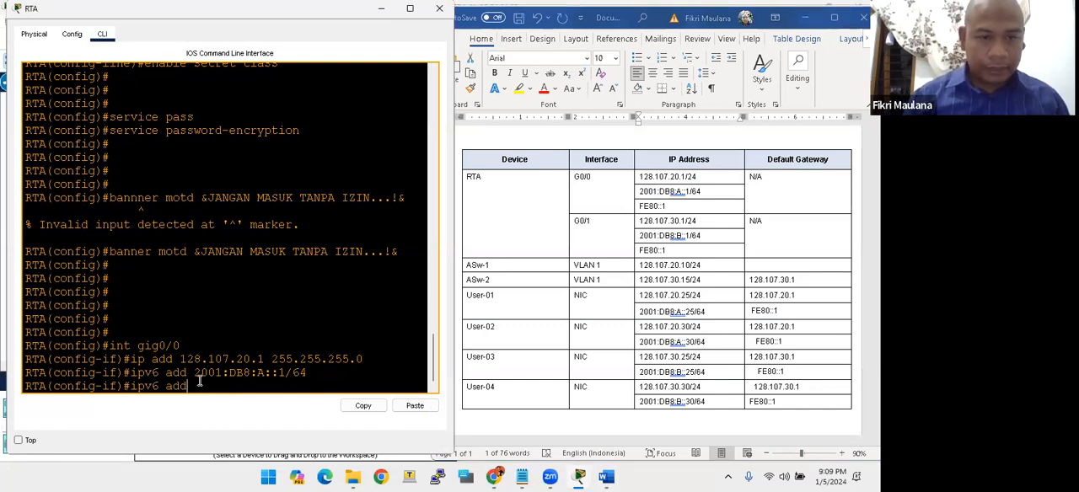
{"action": "type", "text": "FE80::1"}
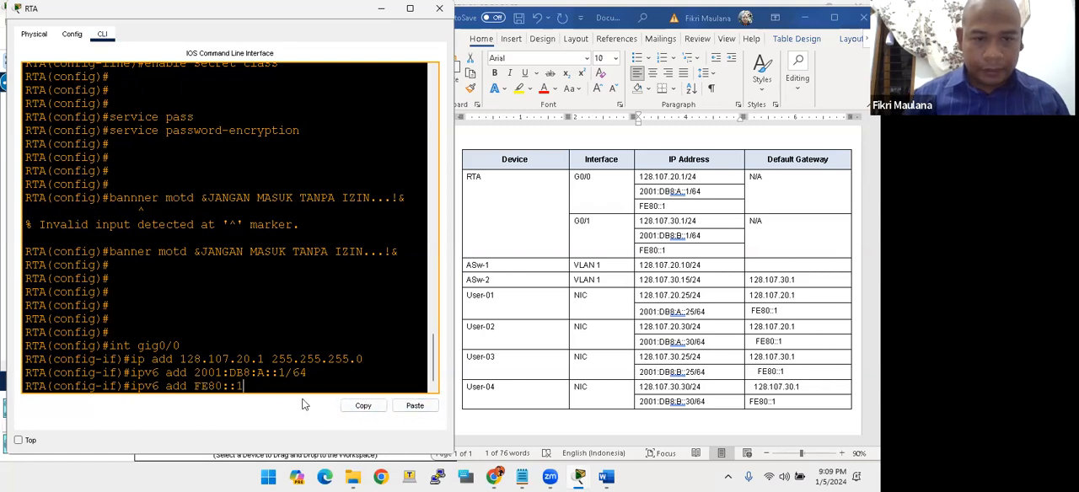
{"action": "type", "text": " li"}
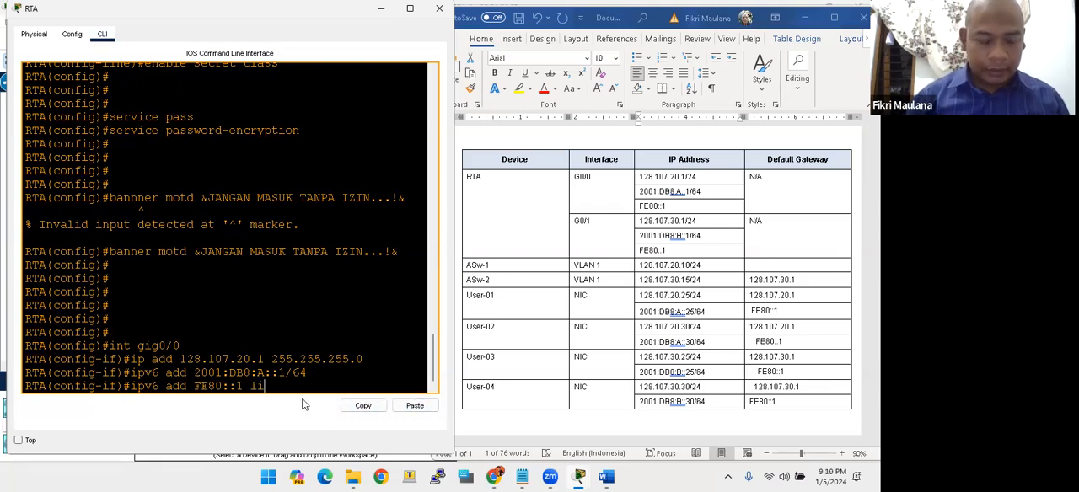
{"action": "key", "text": "Tab"}
{"action": "key", "text": "Return"}
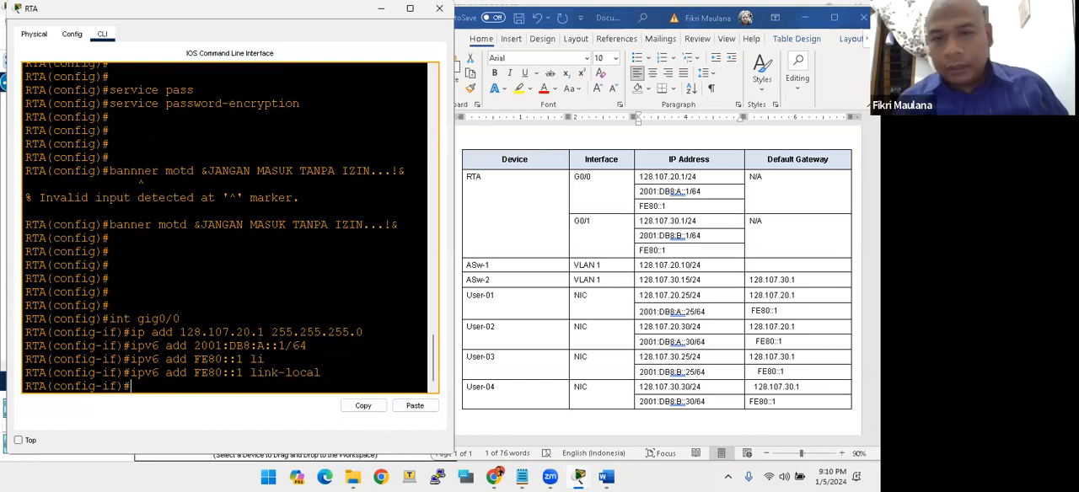
- Enable RTA's G0/0 interface with the no shutdown command
{"action": "type", "text": "no shutdown"}
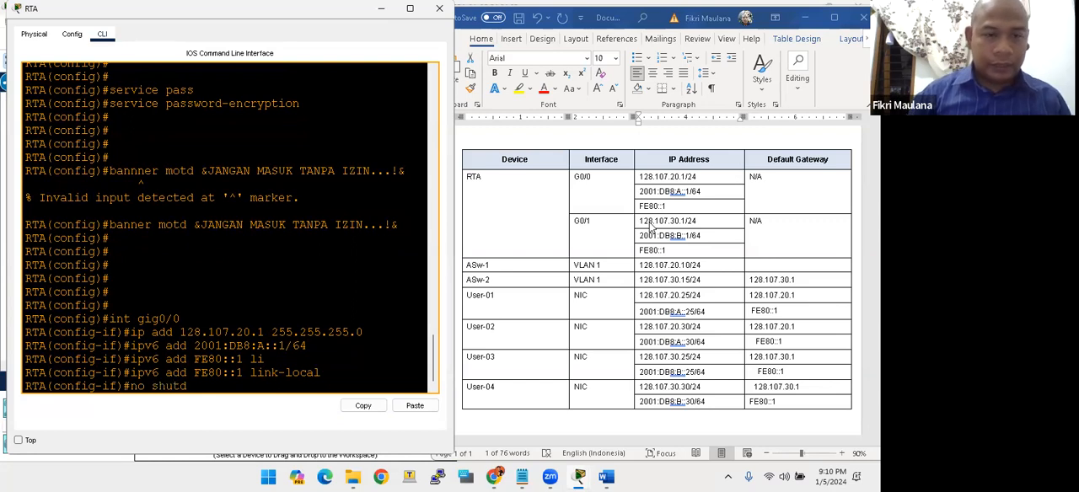
{"action": "key", "text": "Return"}
- Run do show ip int br on RTA and examine GigabitEthernet0/0's address, status and protocol in the enlarged window
{"action": "key", "text": "Return"}
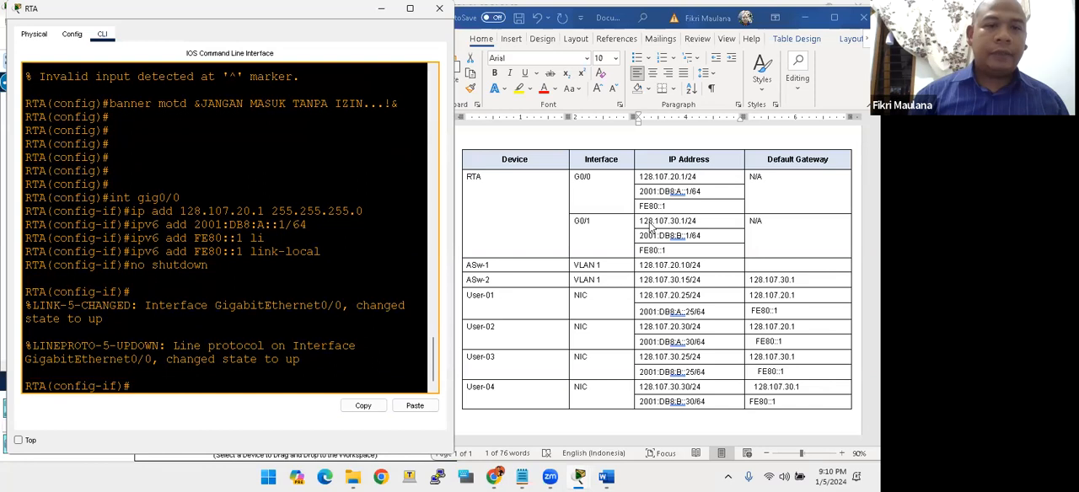
{"action": "key", "text": "Return"}
{"action": "type", "text": "do"}
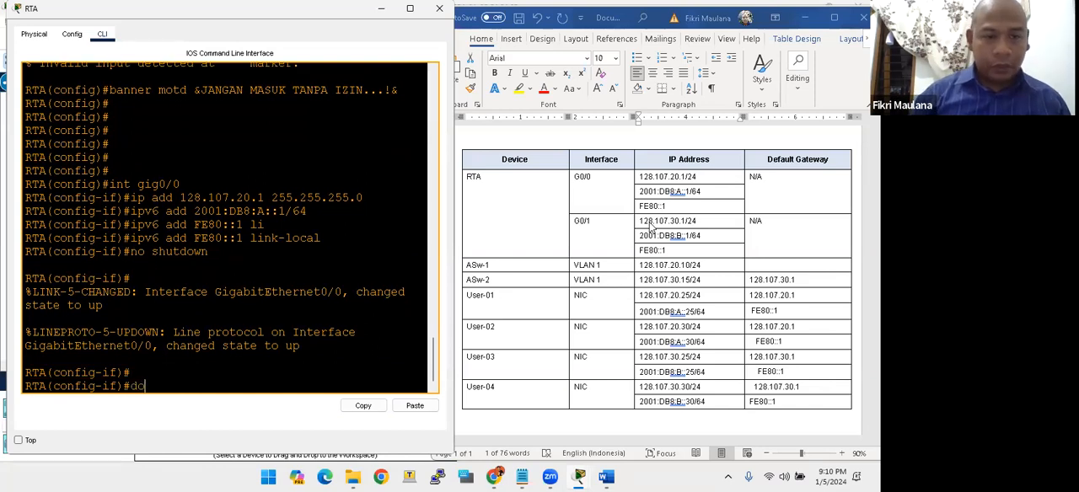
{"action": "type", "text": " show ip int br"}
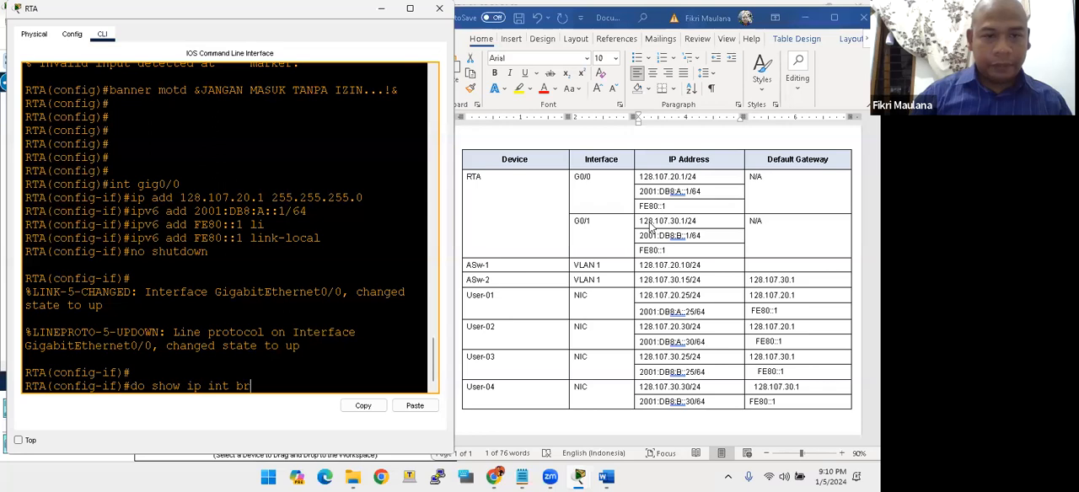
{"action": "key", "text": "Return"}
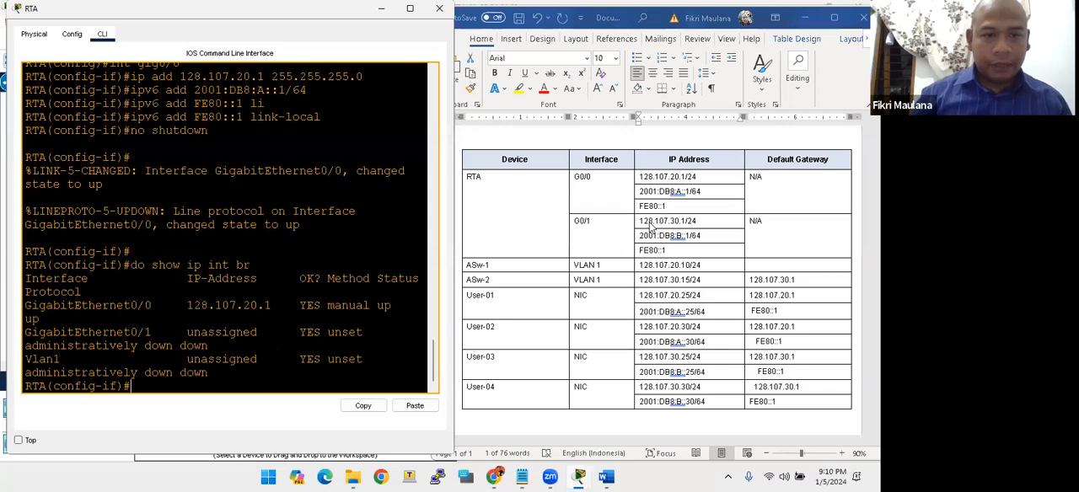
{"action": "left_click", "coordinate": [410, 7]}
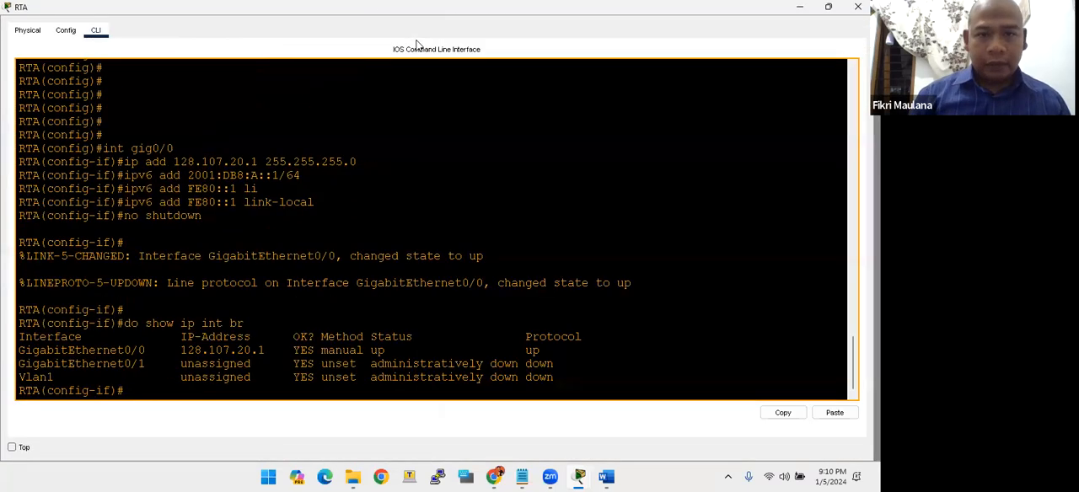
{"action": "left_click_drag", "start_coordinate": [184, 349], "coordinate": [256, 350]}
{"action": "left_click_drag", "start_coordinate": [369, 350], "coordinate": [588, 336]}
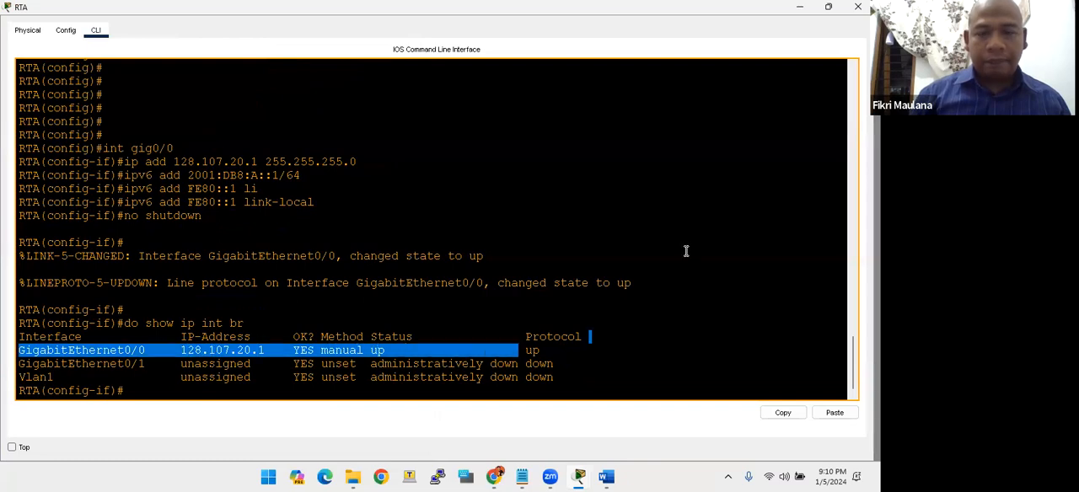
{"action": "left_click", "coordinate": [826, 7]}
- Exit the G0/0 interface configuration on RTA and enter interface configuration mode for gig0/1
{"action": "left_click", "coordinate": [592, 221]}
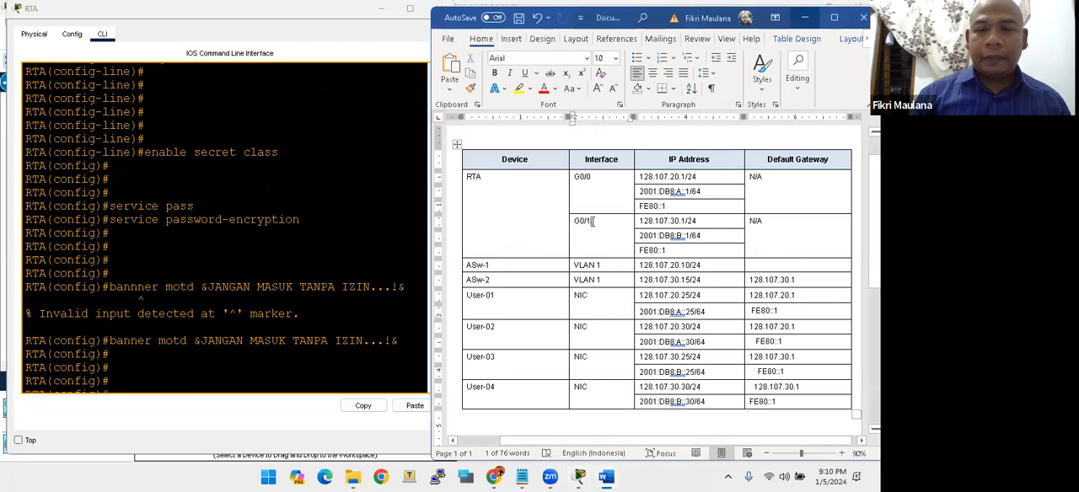
{"action": "left_click", "coordinate": [150, 380]}
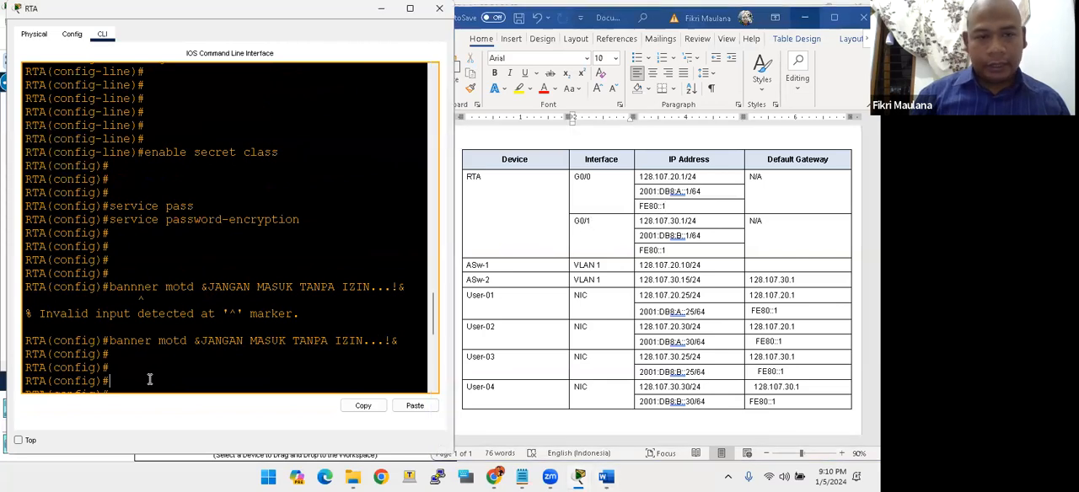
{"action": "key", "text": "Return"}
{"action": "key", "text": "Return"}
{"action": "key", "text": "Return"}
{"action": "key", "text": "Return"}
{"action": "key", "text": "Return"}
{"action": "key", "text": "Return"}
{"action": "key", "text": "Return"}
{"action": "type", "text": "ex"}
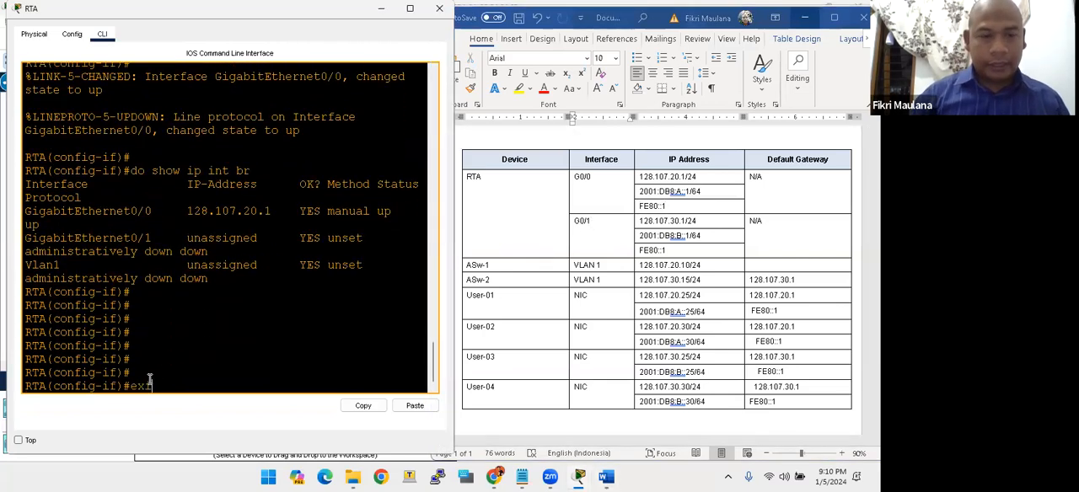
{"action": "type", "text": "it"}
{"action": "key", "text": "Return"}
{"action": "key", "text": "Return"}
{"action": "key", "text": "Return"}
{"action": "key", "text": "Return"}
{"action": "key", "text": "Return"}
{"action": "type", "text": "int gig"}
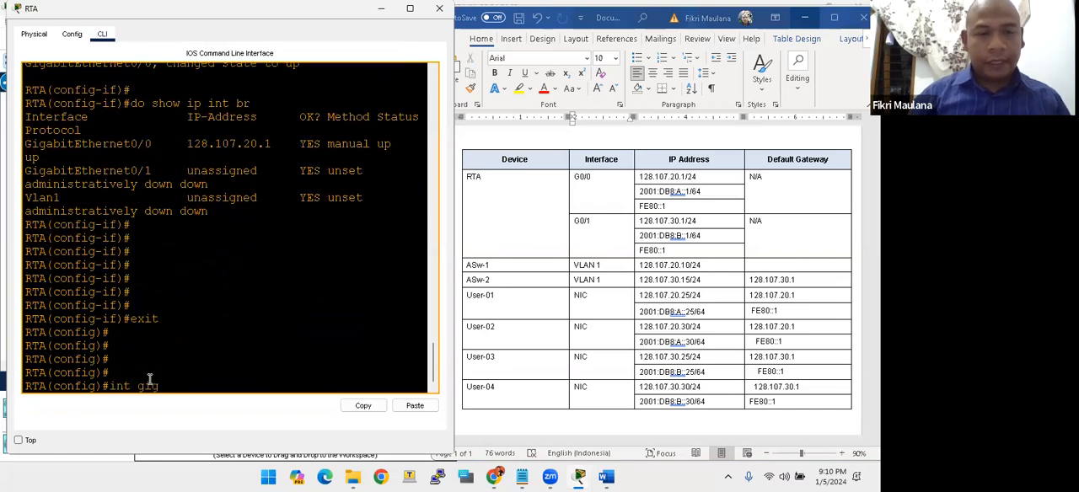
{"action": "type", "text": "0/1"}
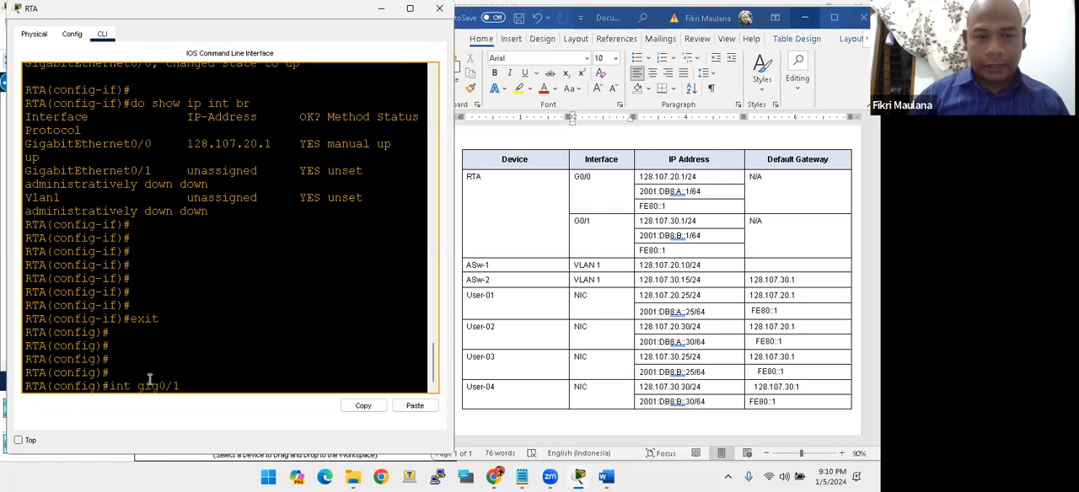
{"action": "key", "text": "Return"}
- Assign IPv4 address 128.107.30.1 with mask 255.255.255.0 to RTA's G0/1 interface
{"action": "type", "text": "ip add 128"}
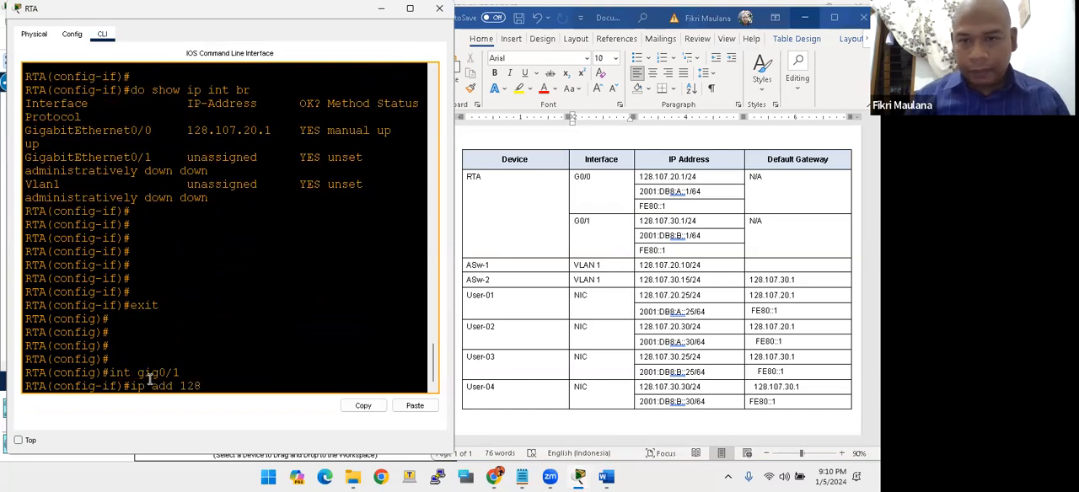
{"action": "type", "text": ".107.30.1 255.255"}
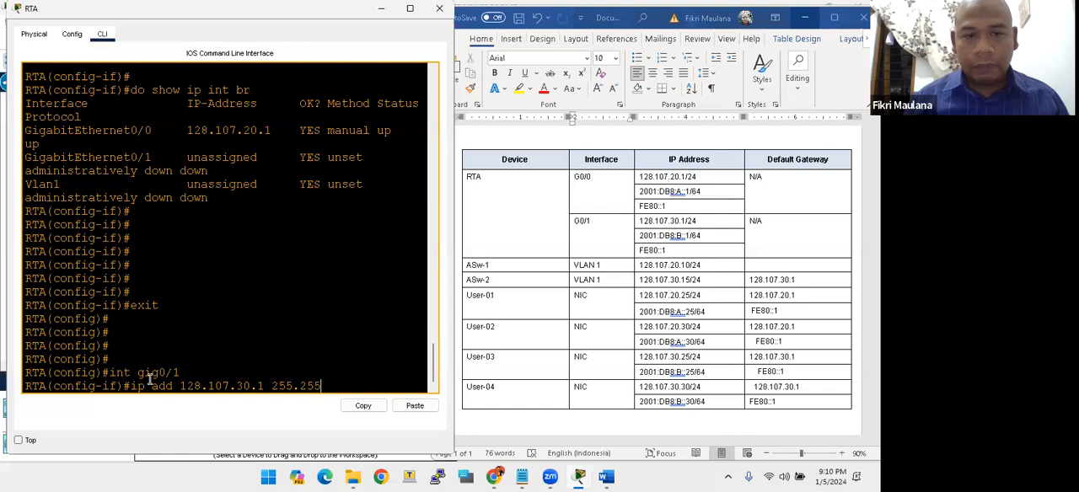
{"action": "type", "text": ".255.0"}
{"action": "key", "text": "Return"}
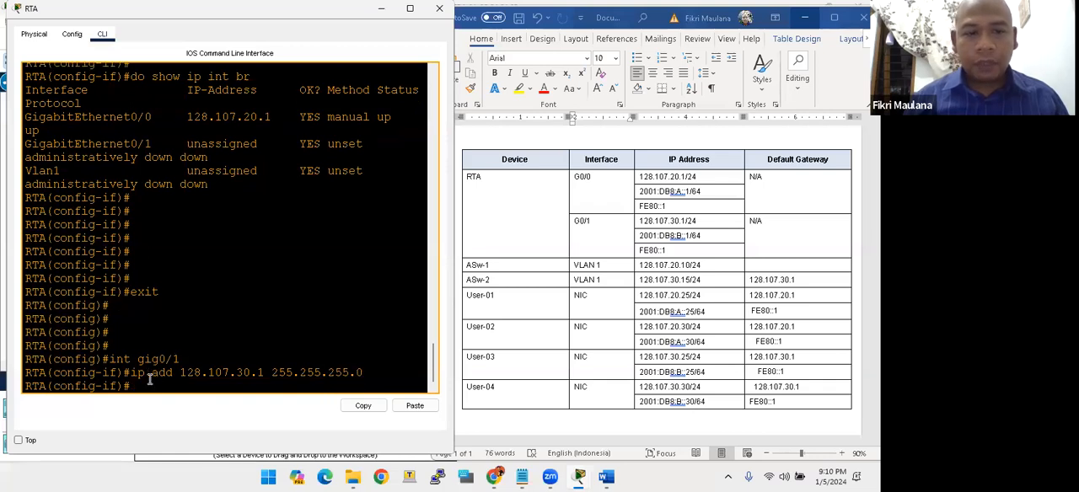
- Assign IPv6 address 2001:DB8:B::1/64 to RTA's G0/1, copying the address from the Word addressing table
{"action": "type", "text": "ipv6 add"}
{"action": "key", "text": "Tab"}
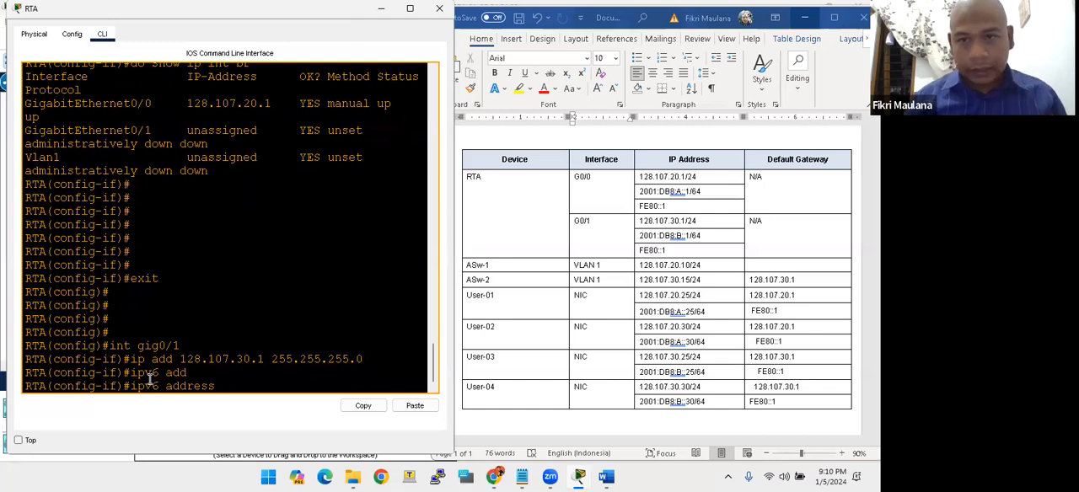
{"action": "left_click", "coordinate": [698, 235]}
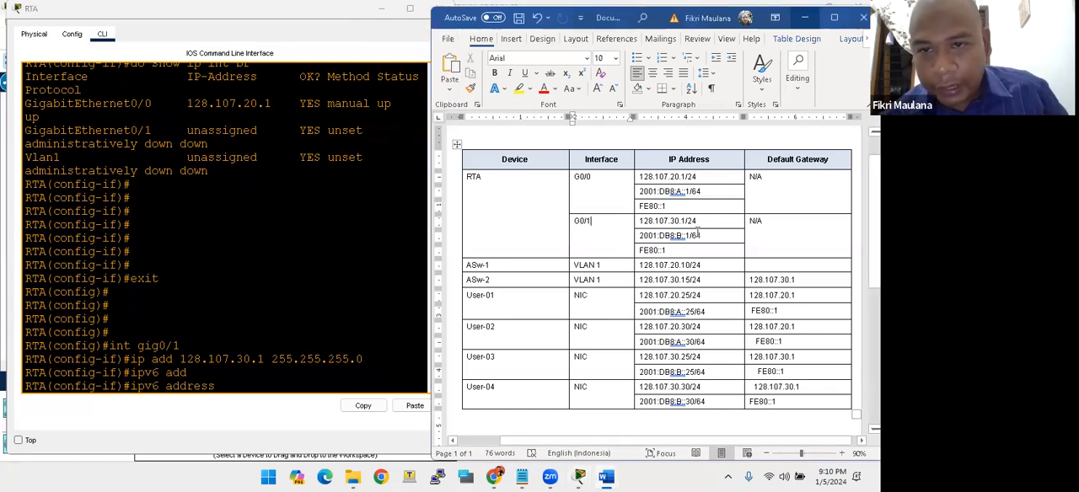
{"action": "left_click_drag", "start_coordinate": [699, 234], "coordinate": [640, 235]}
{"action": "right_click", "coordinate": [650, 243]}
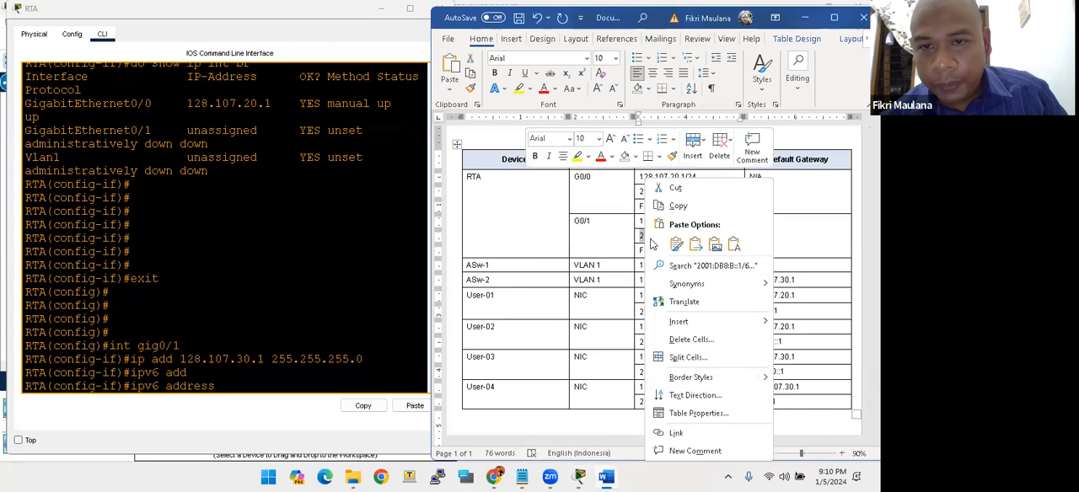
{"action": "left_click", "coordinate": [666, 205]}
{"action": "left_click", "coordinate": [247, 382]}
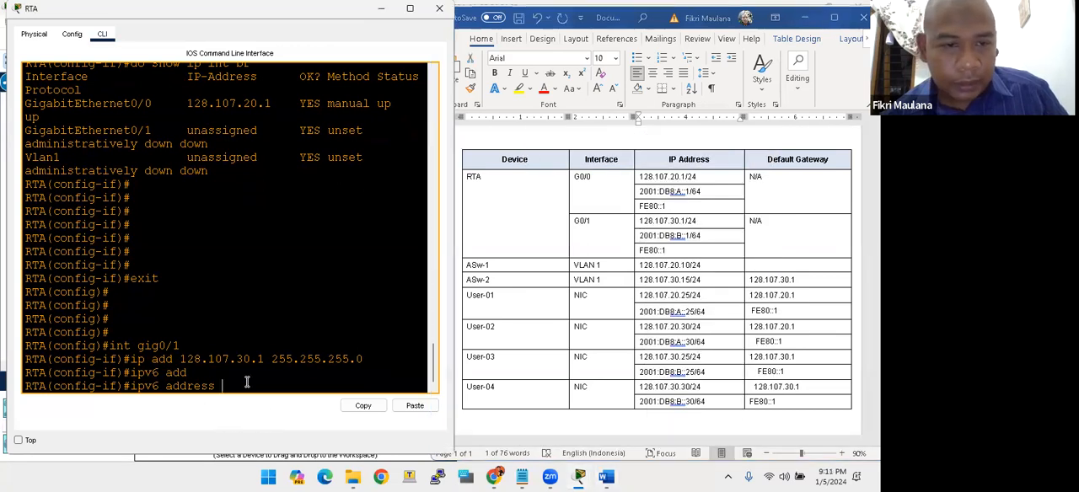
{"action": "left_click", "coordinate": [413, 406]}
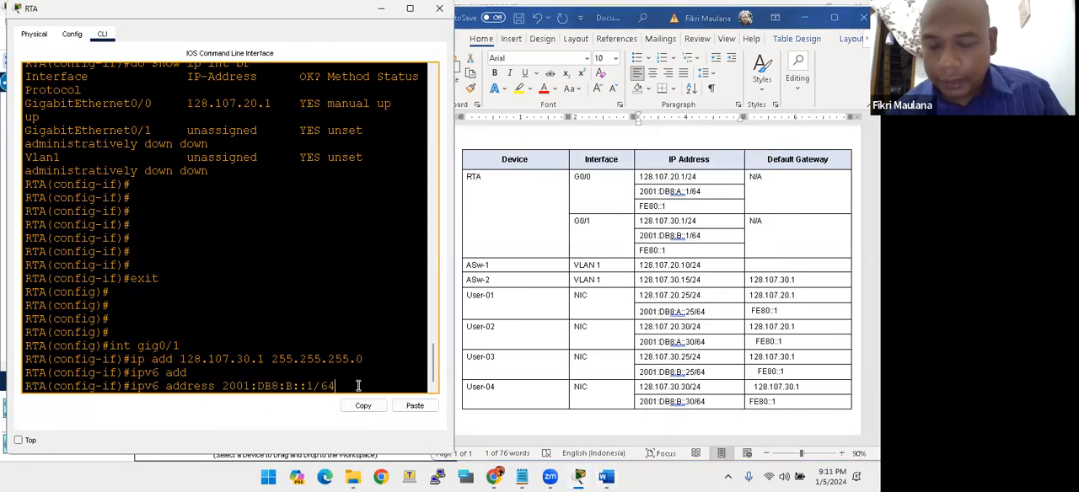
{"action": "key", "text": "Return"}
- Set FE80::1, copied from the addressing table, as the IPv6 link-local address of RTA's G0/1 interface
{"action": "type", "text": "ip v"}
{"action": "key", "text": "BackSpace"}
{"action": "key", "text": "BackSpace"}
{"action": "type", "text": "v6"}
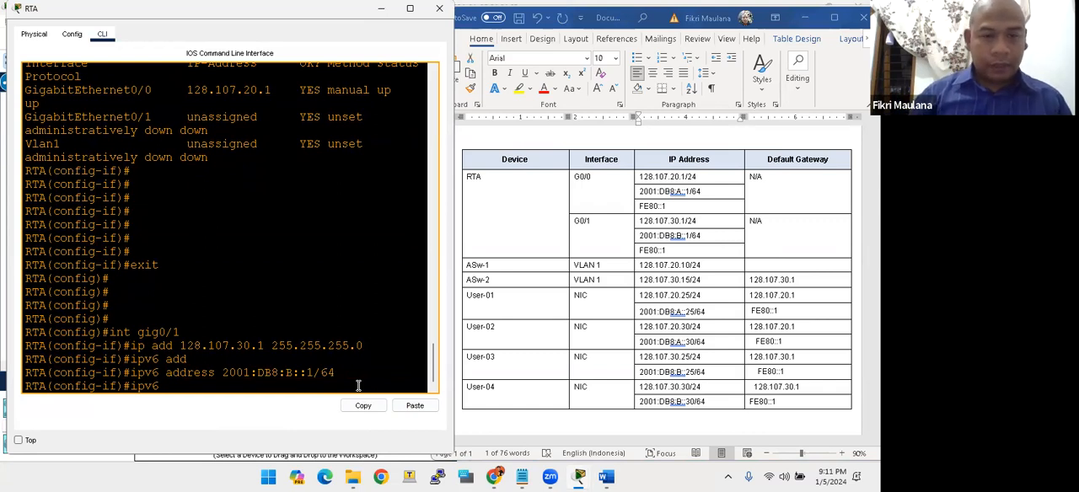
{"action": "type", "text": " address"}
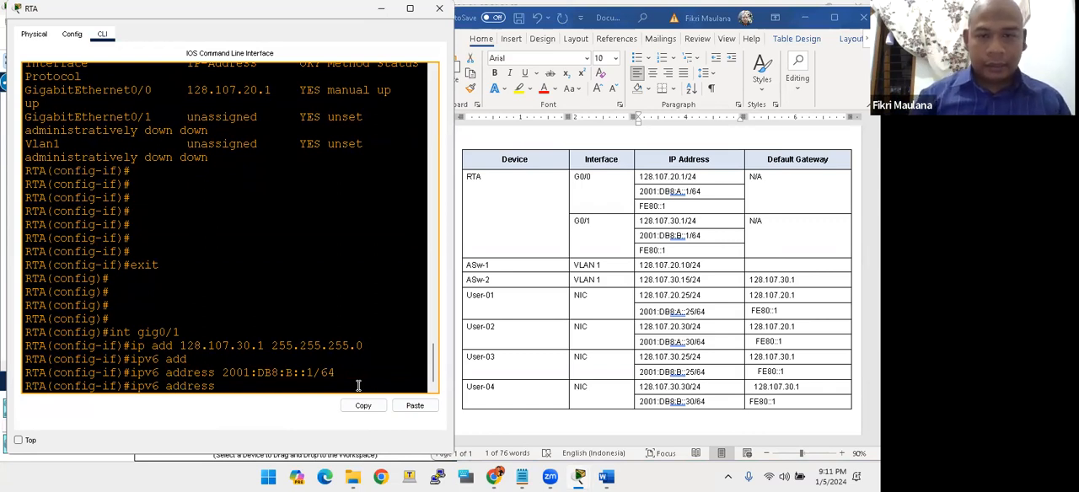
{"action": "left_click", "coordinate": [670, 252]}
{"action": "double_click", "coordinate": [669, 252]}
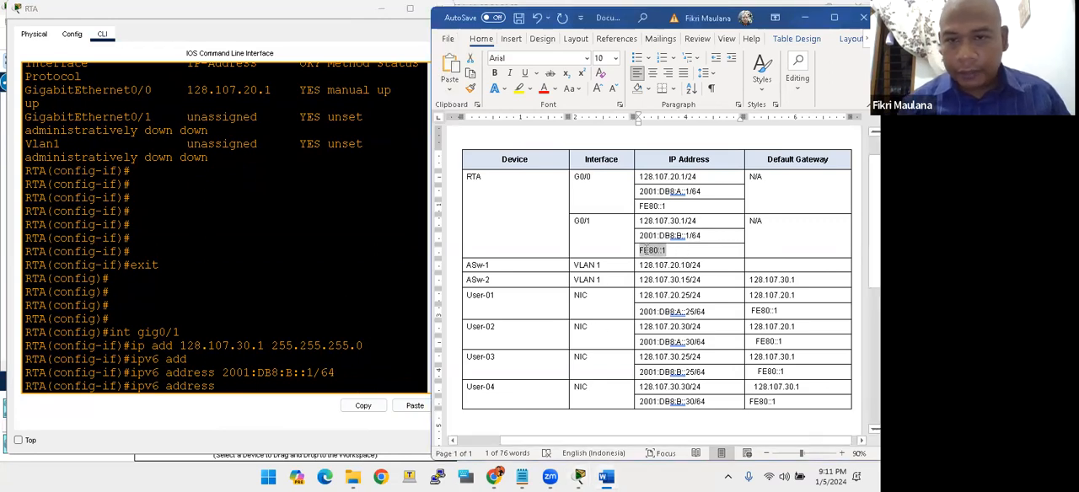
{"action": "right_click", "coordinate": [661, 251]}
{"action": "left_click", "coordinate": [661, 207]}
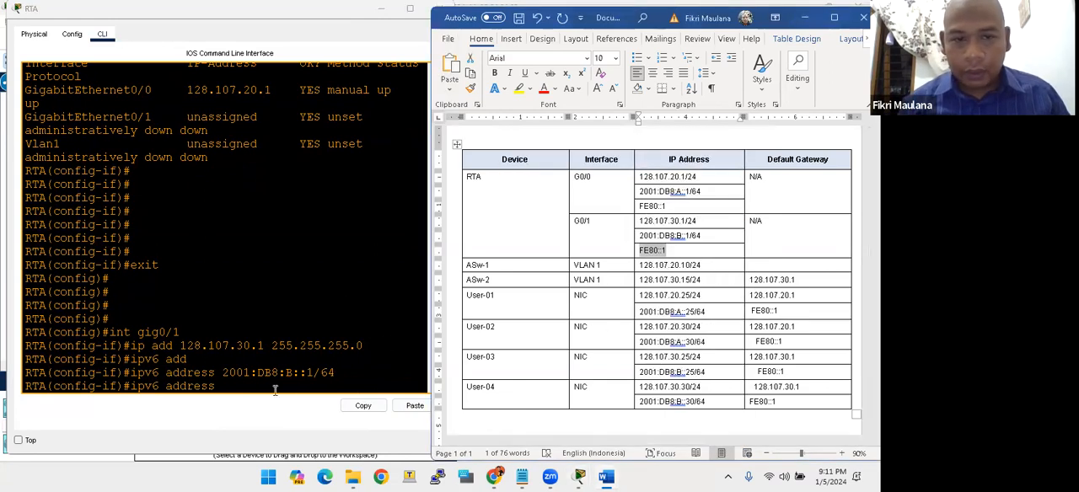
{"action": "left_click", "coordinate": [263, 381]}
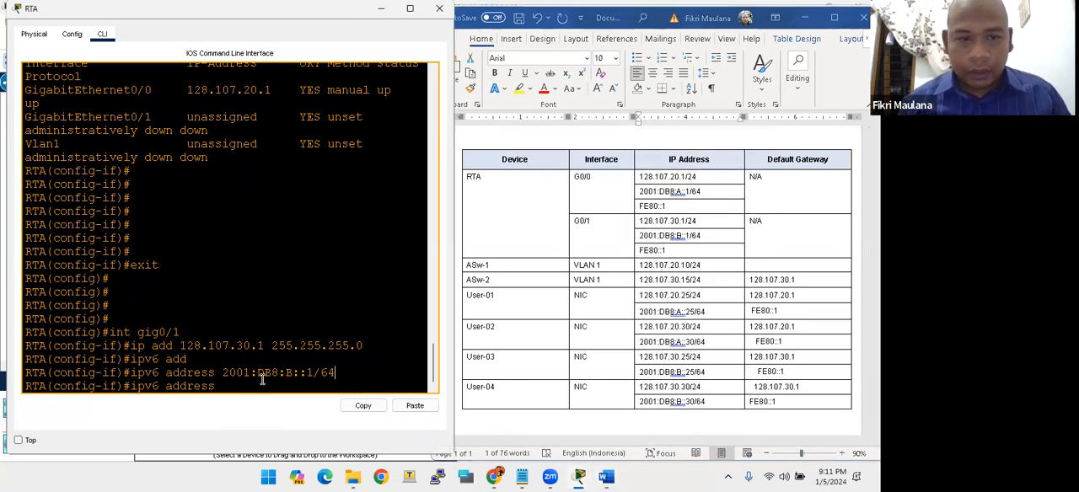
{"action": "left_click", "coordinate": [416, 405]}
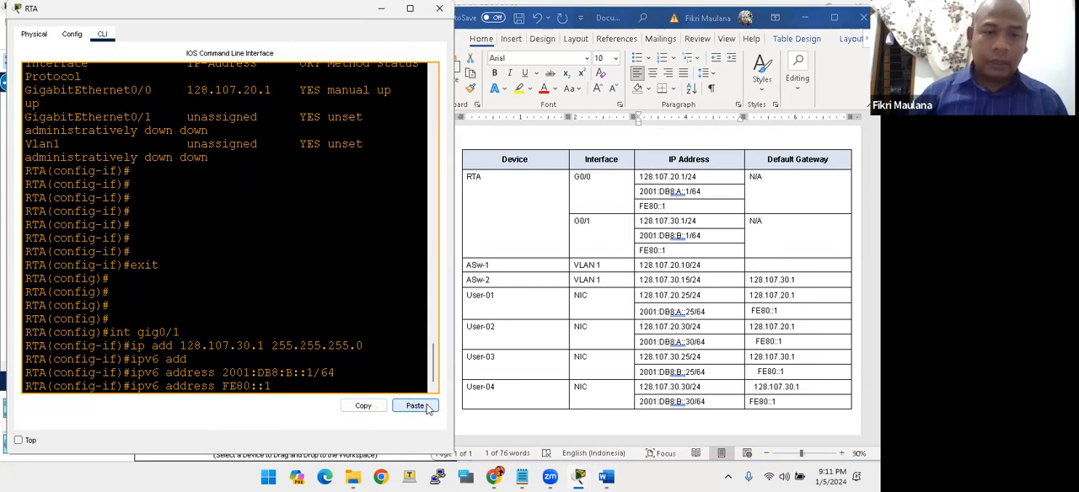
{"action": "type", "text": "link"}
{"action": "key", "text": "Tab"}
{"action": "key", "text": "Return"}
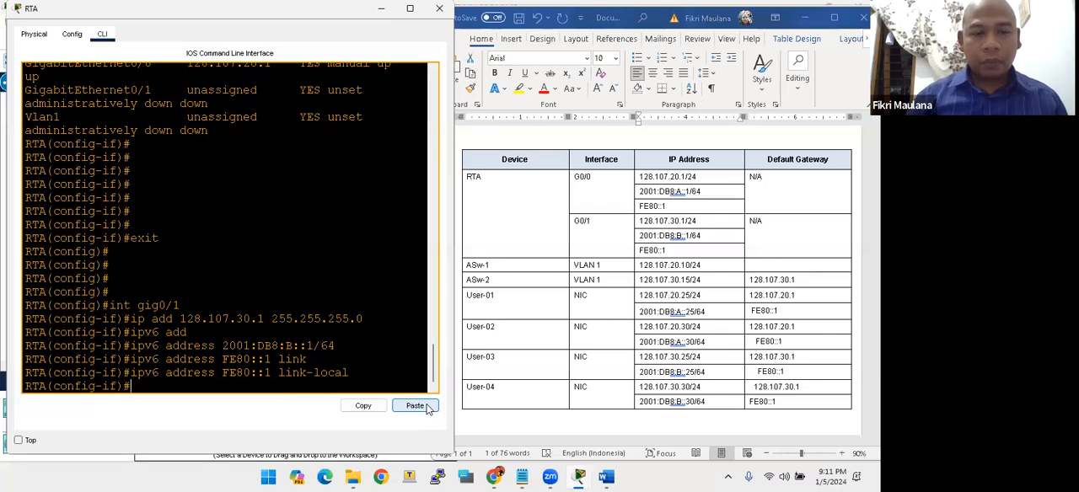
- Enable RTA's G0/1 interface with the no sh command
{"action": "type", "text": "enos"}
{"action": "key", "text": "BackSpace"}
{"action": "type", "text": "sh"}
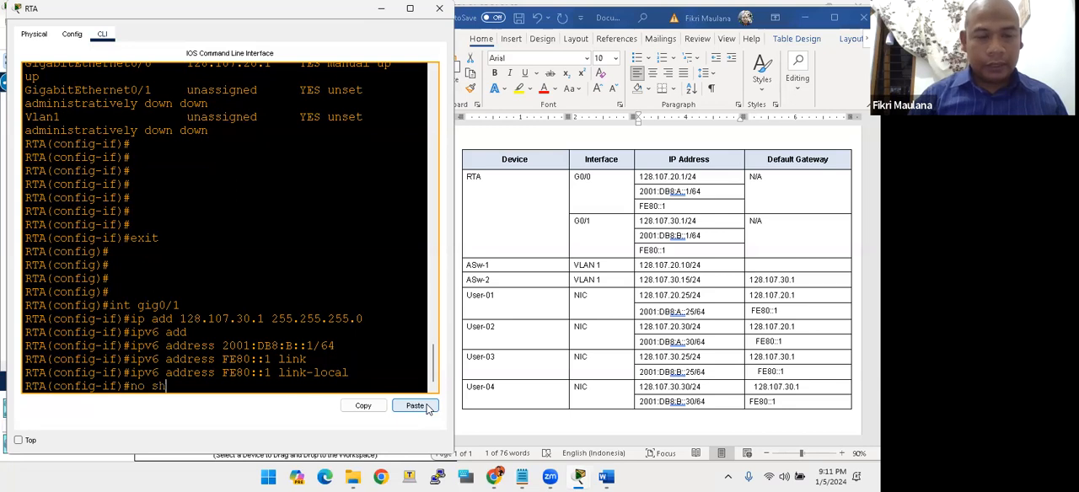
{"action": "key", "text": "Return"}
- Return to RTA's global configuration mode and enable IPv6 routing with ipv6 unicast-routing
{"action": "key", "text": "Return"}
{"action": "key", "text": "Return"}
{"action": "key", "text": "Return"}
{"action": "key", "text": "Return"}
{"action": "type", "text": "exit"}
{"action": "key", "text": "Return"}
{"action": "key", "text": "Return"}
{"action": "key", "text": "Return"}
{"action": "key", "text": "Return"}
{"action": "key", "text": "Return"}
{"action": "type", "text": "ipv6 "}
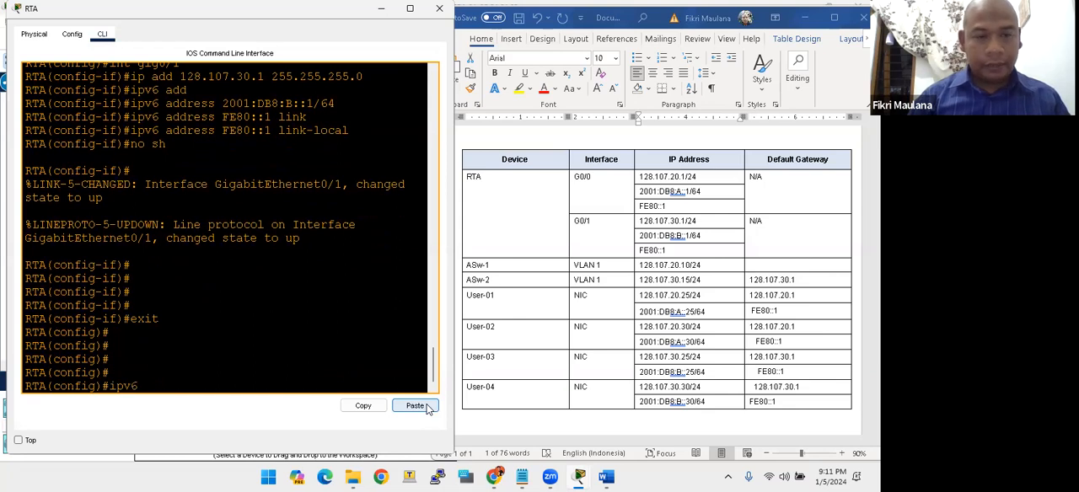
{"action": "type", "text": "unit"}
{"action": "key", "text": "BackSpace"}
{"action": "key", "text": "Tab"}
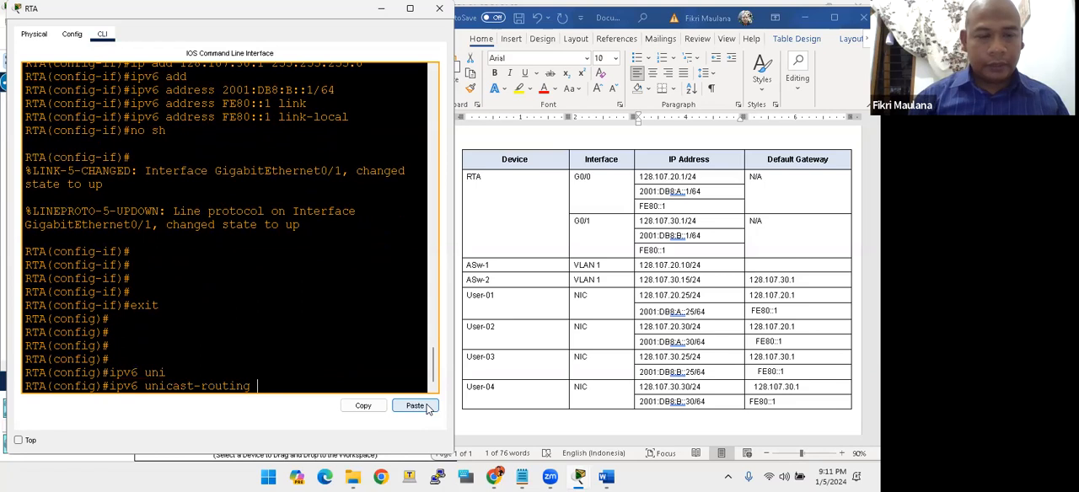
{"action": "key", "text": "Return"}
{"action": "key", "text": "Return"}
{"action": "key", "text": "Return"}
{"action": "key", "text": "Return"}
{"action": "key", "text": "Return"}
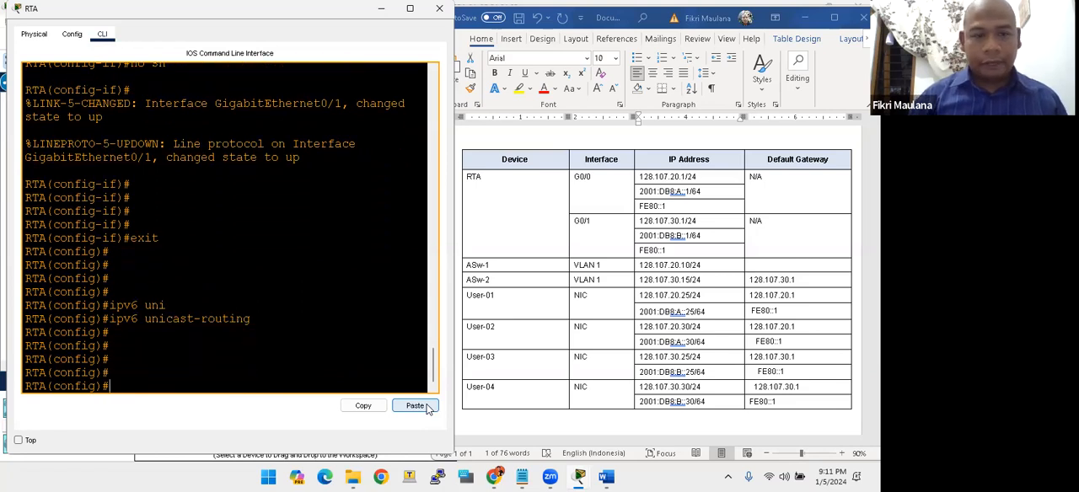
- End configuration mode and save RTA's running-config to startup-config, accepting the default destination filename
{"action": "type", "text": "en"}
{"action": "key", "text": "Return"}
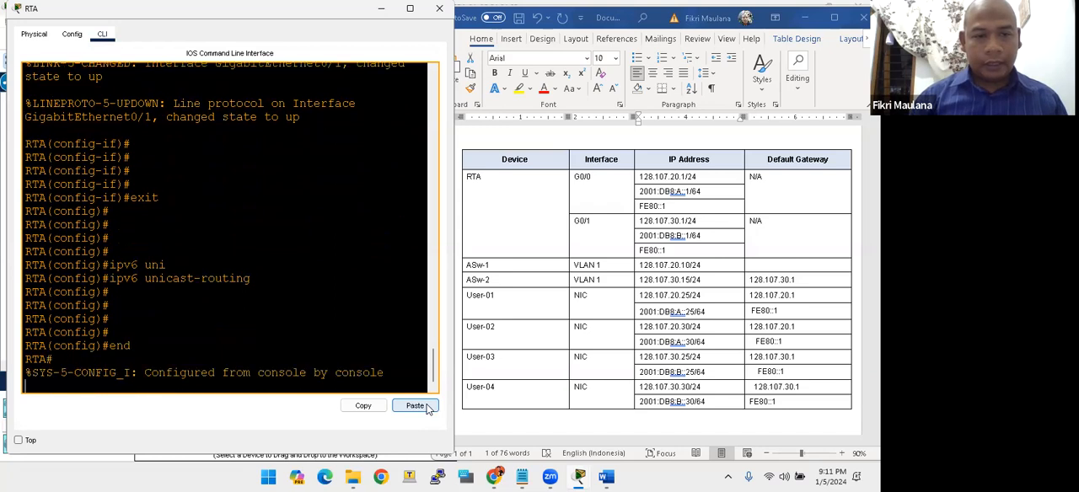
{"action": "key", "text": "Return"}
{"action": "type", "text": "copy running-config st"}
{"action": "key", "text": "Tab"}
{"action": "type", "text": "sta"}
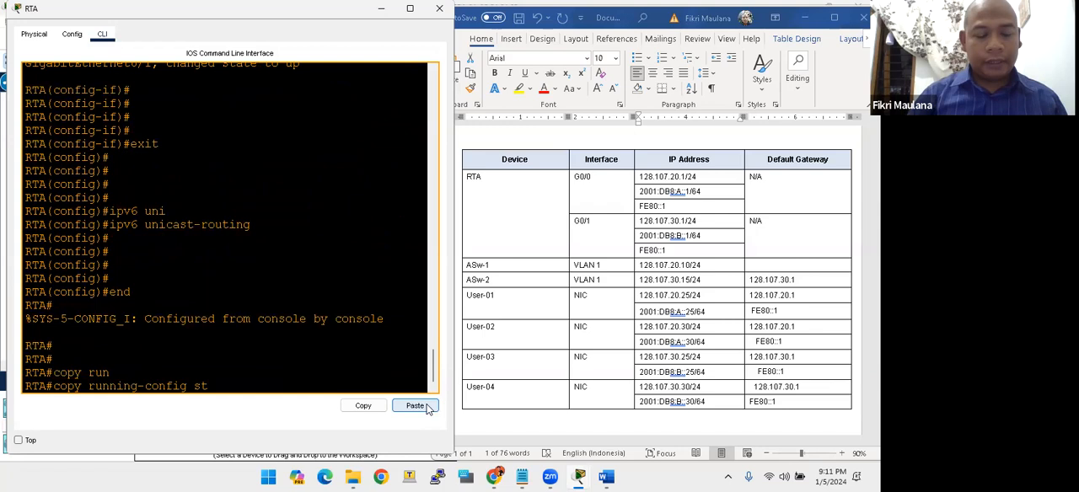
{"action": "key", "text": "Tab"}
{"action": "key", "text": "Return"}
- Run show ip int br on RTA and examine the address, status and protocol of both GigabitEthernet interfaces and Vlan1
{"action": "key", "text": "Return"}
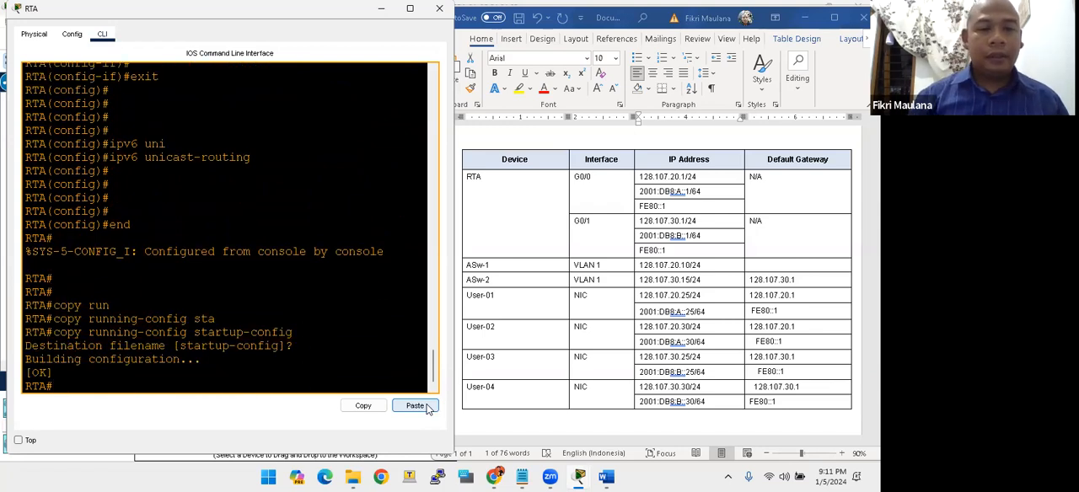
{"action": "key", "text": "Return"}
{"action": "key", "text": "Return"}
{"action": "key", "text": "Return"}
{"action": "key", "text": "Return"}
{"action": "key", "text": "Return"}
{"action": "type", "text": "show"}
{"action": "key", "text": "BackSpace"}
{"action": "key", "text": "BackSpace"}
{"action": "key", "text": "BackSpace"}
{"action": "key", "text": "BackSpace"}
{"action": "type", "text": "show oi"}
{"action": "key", "text": "BackSpace"}
{"action": "key", "text": "BackSpace"}
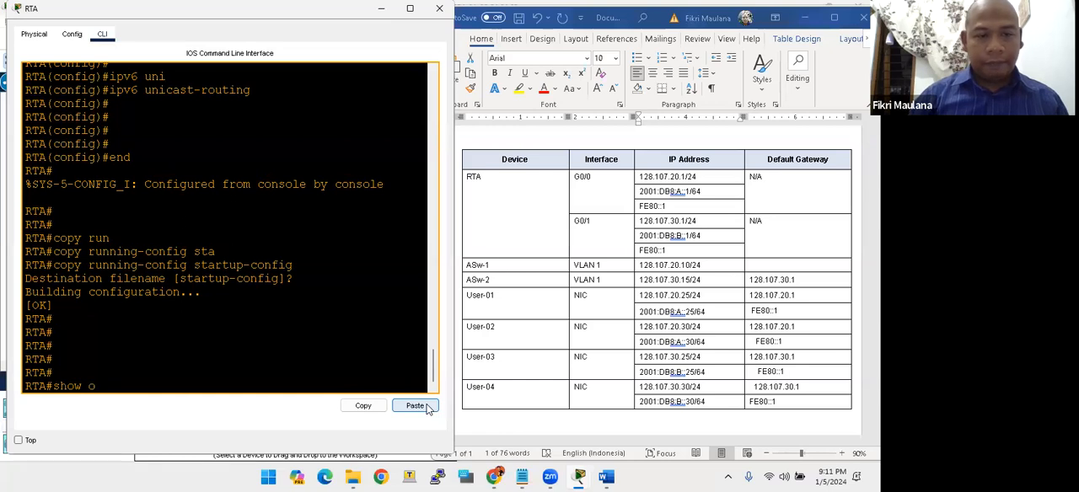
{"action": "type", "text": "ip int br"}
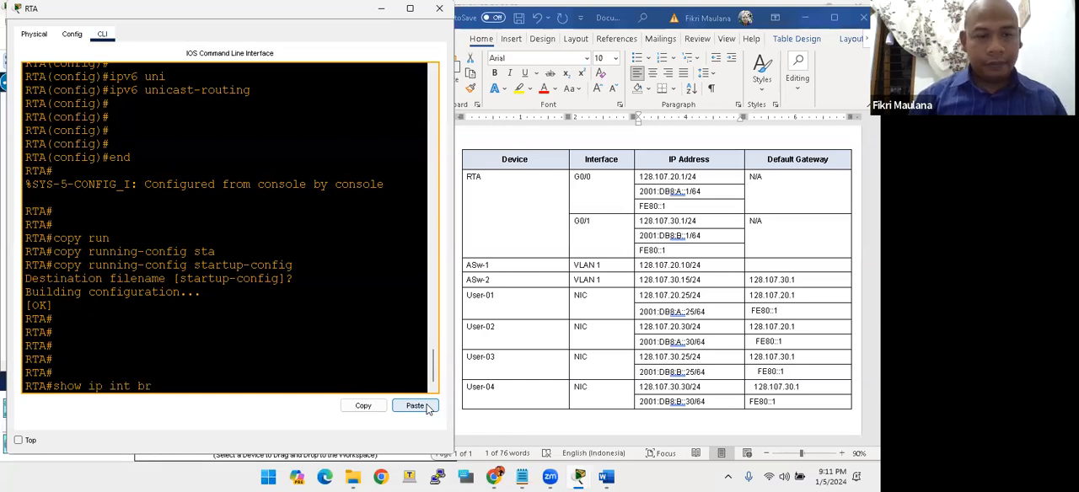
{"action": "key", "text": "Return"}
{"action": "type", "text": "\\"}
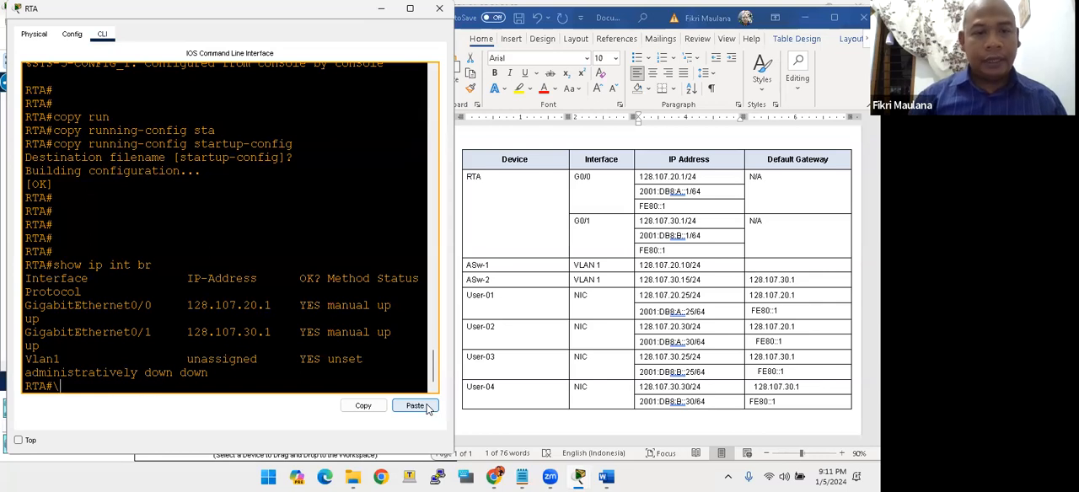
{"action": "left_click_drag", "start_coordinate": [138, 321], "coordinate": [251, 325]}
{"action": "left_click", "coordinate": [220, 363]}
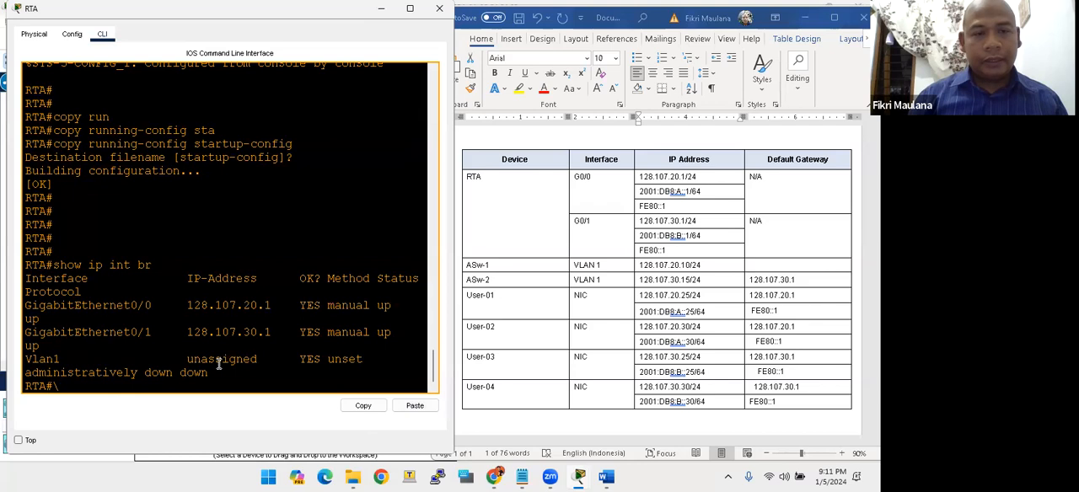
{"action": "double_click", "coordinate": [172, 372]}
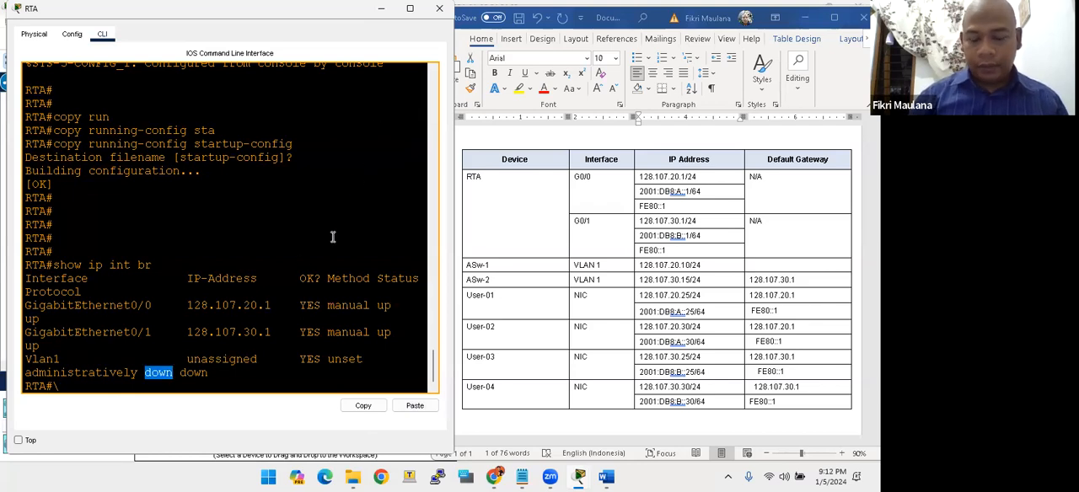
- Minimize the Word addressing table and review the Requirements section of the PT Activity instructions
{"action": "scroll", "coordinate": [734, 202], "scroll_direction": "down", "scroll_amount": 3}
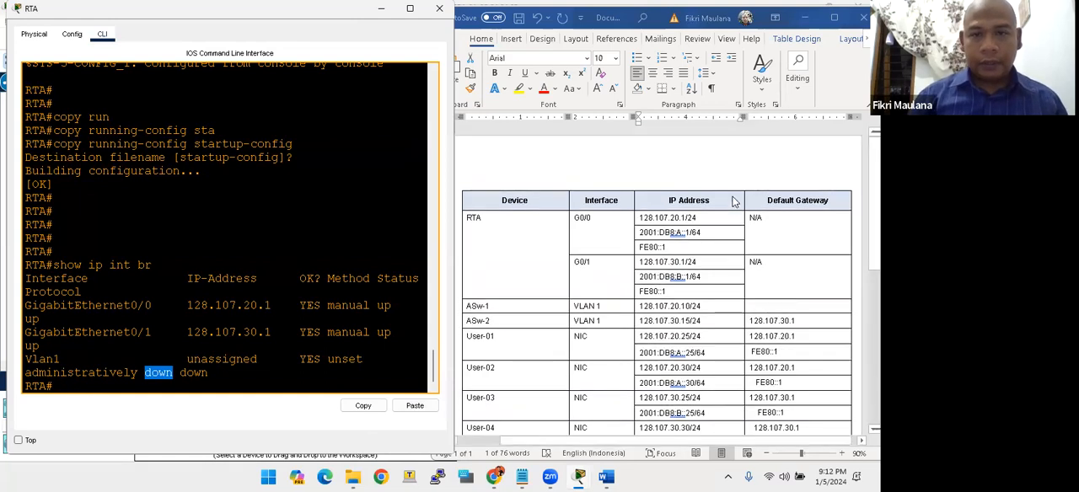
{"action": "scroll", "coordinate": [733, 203], "scroll_direction": "down", "scroll_amount": 3}
{"action": "scroll", "coordinate": [733, 202], "scroll_direction": "up", "scroll_amount": 4}
{"action": "left_click", "coordinate": [807, 16]}
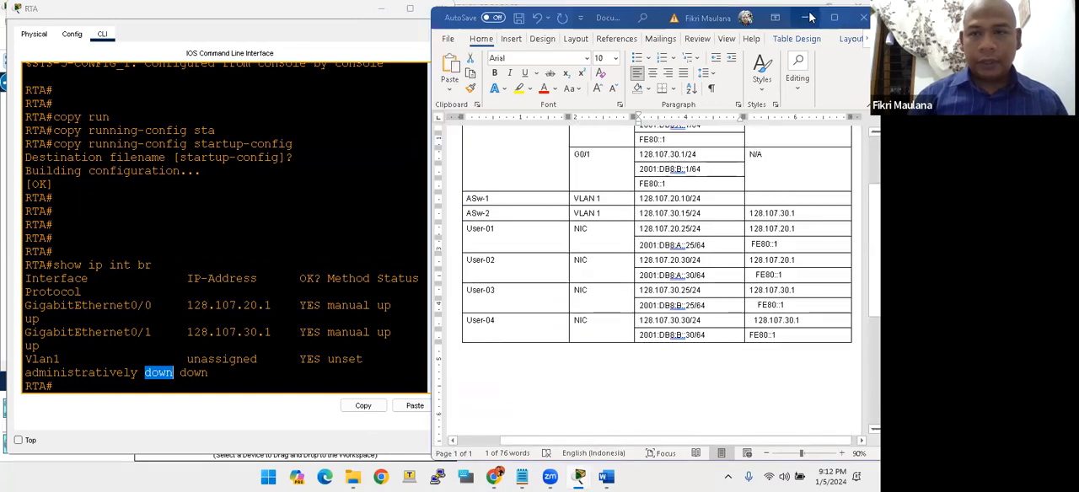
{"action": "left_click", "coordinate": [568, 291]}
{"action": "scroll", "coordinate": [569, 283], "scroll_direction": "down", "scroll_amount": 5}
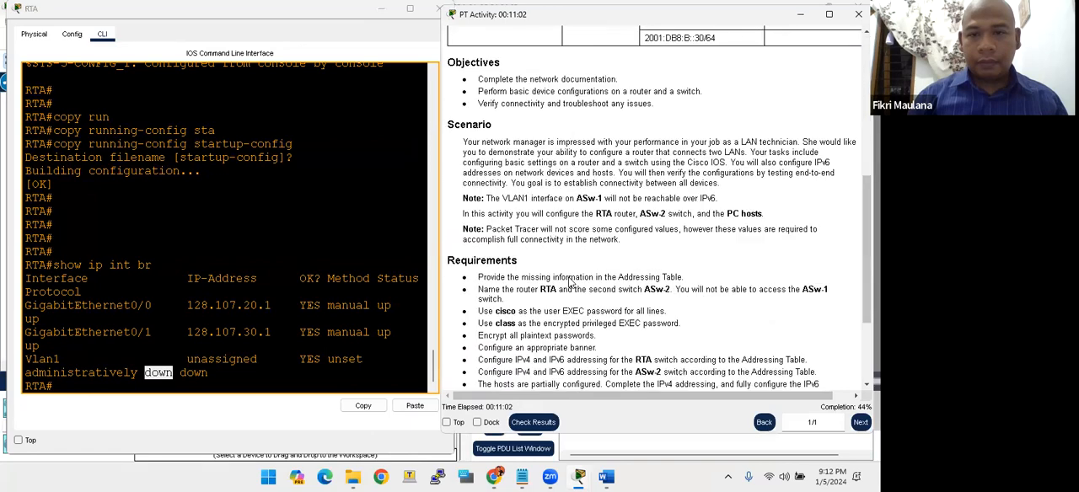
- Review the activity requirements and log out of RTA's console session with exit
{"action": "scroll", "coordinate": [569, 282], "scroll_direction": "down", "scroll_amount": 4}
{"action": "scroll", "coordinate": [569, 282], "scroll_direction": "up", "scroll_amount": 3}
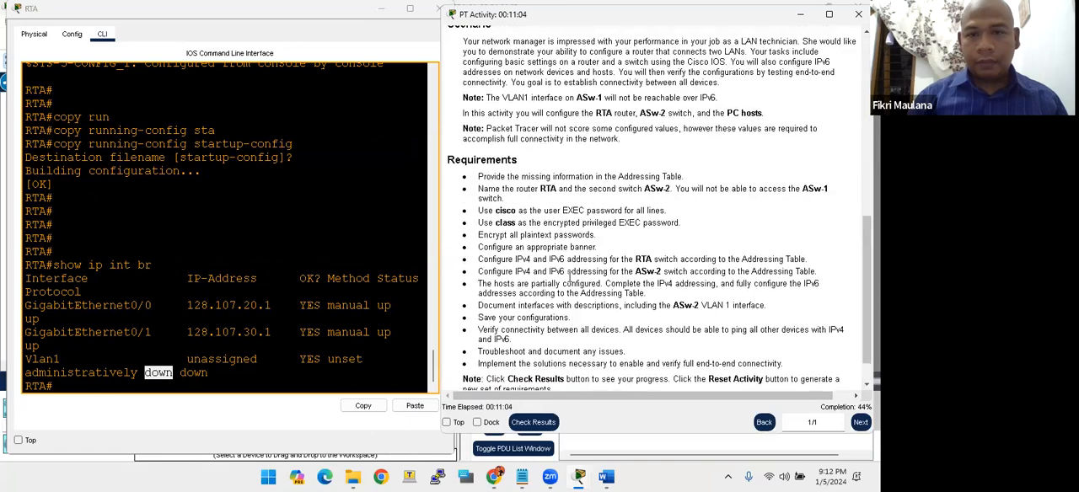
{"action": "left_click", "coordinate": [194, 303]}
{"action": "key", "text": "Return"}
{"action": "key", "text": "Return"}
{"action": "key", "text": "Return"}
{"action": "key", "text": "Return"}
{"action": "type", "text": "exi"}
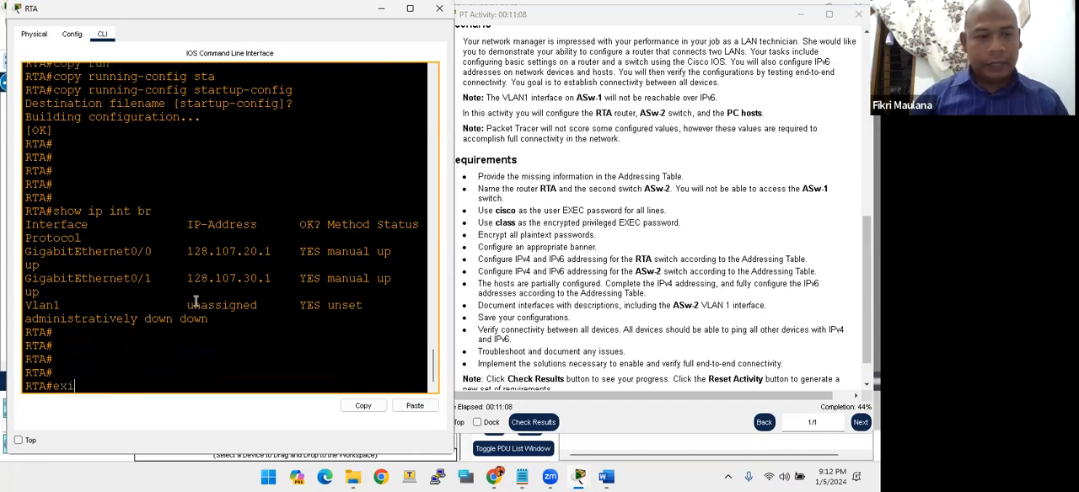
{"action": "type", "text": "t"}
{"action": "key", "text": "Return"}
{"action": "key", "text": "Return"}
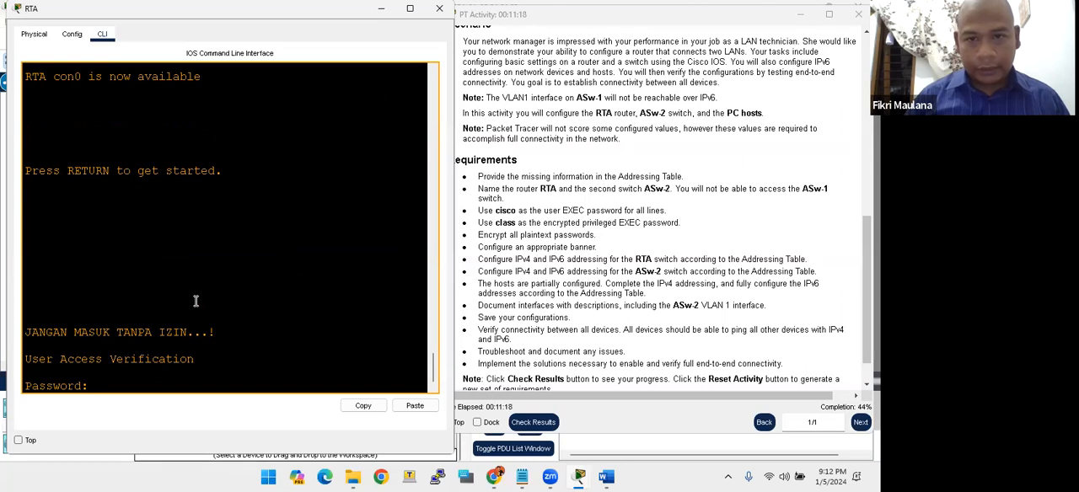
- Start a new RTA console session and log in with the console line password
{"action": "key", "text": "Return"}
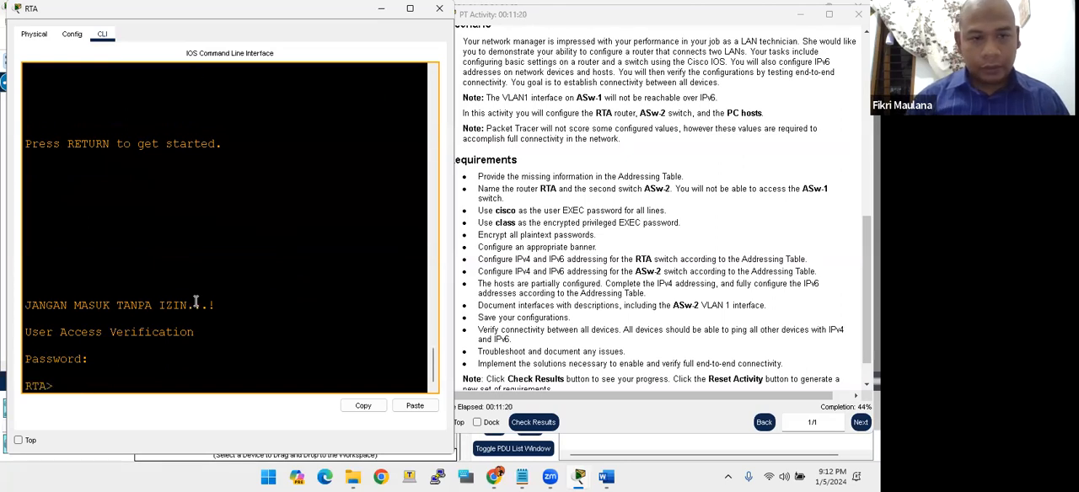
{"action": "key", "text": "Return"}
{"action": "key", "text": "Return"}
{"action": "key", "text": "Return"}
{"action": "key", "text": "Return"}
{"action": "key", "text": "Return"}
{"action": "key", "text": "Return"}
{"action": "key", "text": "Return"}
- Enter privileged EXEC mode on RTA with enable and the privileged EXEC password
{"action": "type", "text": "enable"}
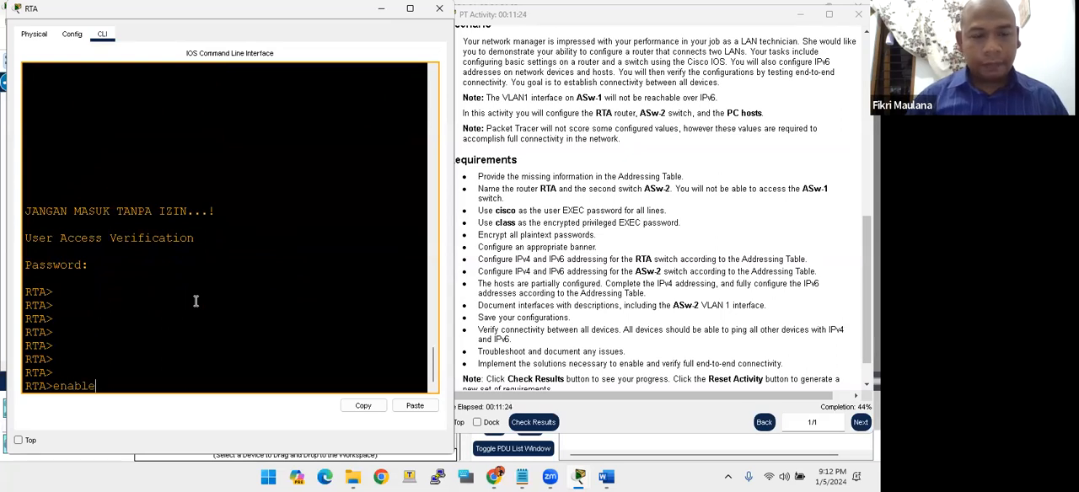
{"action": "key", "text": "Return"}
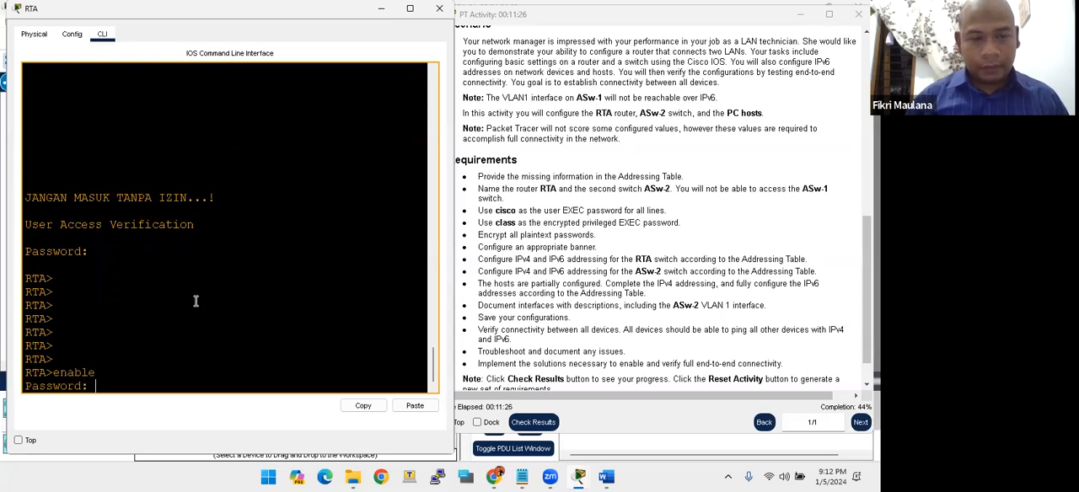
{"action": "key", "text": "Return"}
{"action": "key", "text": "Return"}
{"action": "key", "text": "Return"}
{"action": "key", "text": "Return"}
{"action": "key", "text": "Return"}
{"action": "key", "text": "Return"}
{"action": "key", "text": "Return"}
{"action": "key", "text": "Return"}
{"action": "key", "text": "Return"}
{"action": "key", "text": "Return"}
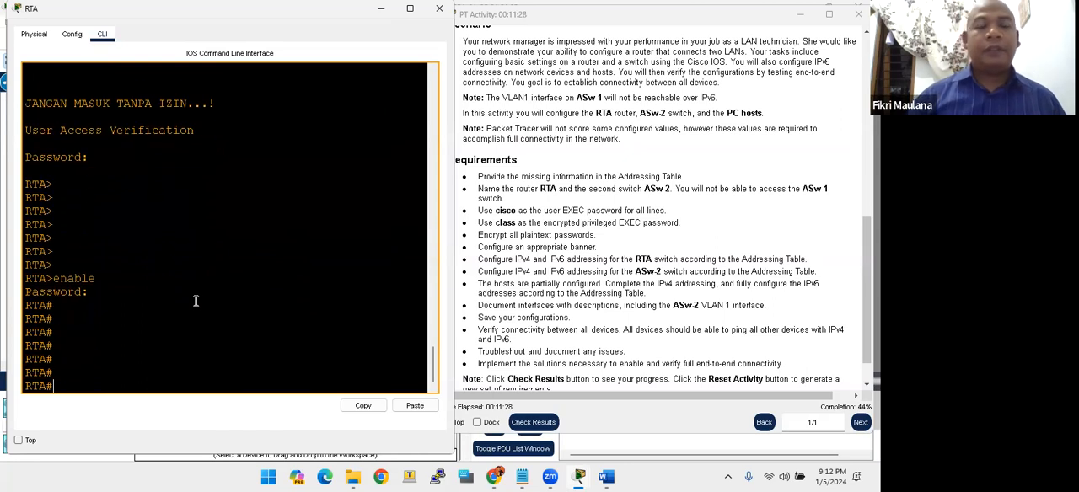
{"action": "key", "text": "Return"}
{"action": "key", "text": "Return"}
{"action": "key", "text": "Return"}
{"action": "key", "text": "Return"}
{"action": "key", "text": "Return"}
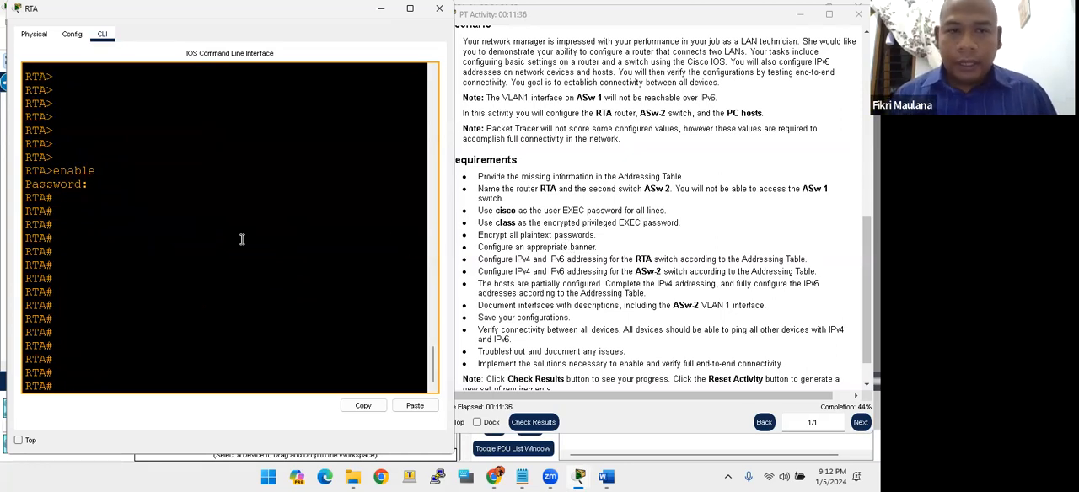
{"action": "left_click", "coordinate": [196, 258]}
{"action": "key", "text": "Return"}
{"action": "key", "text": "Return"}
{"action": "key", "text": "Return"}
{"action": "key", "text": "Return"}
{"action": "key", "text": "Return"}
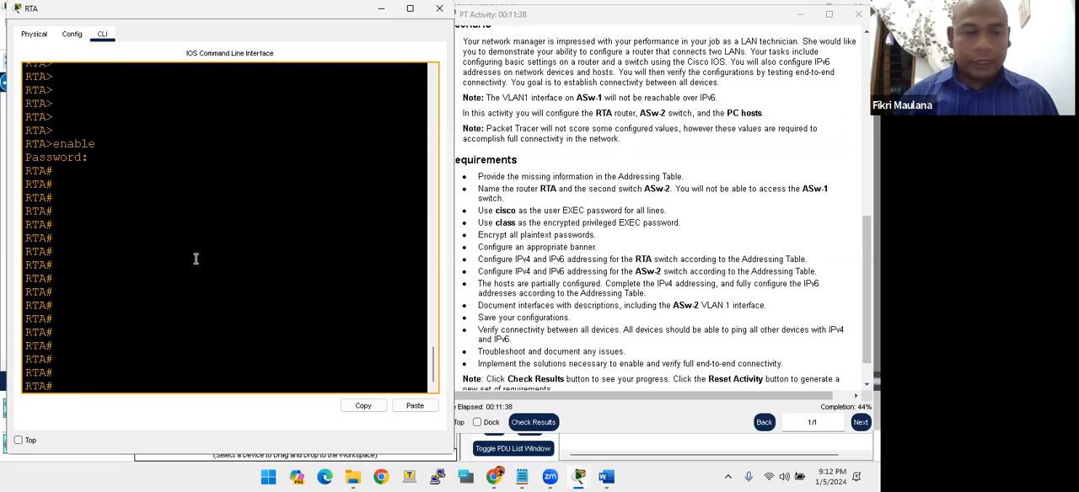
{"action": "key", "text": "Return"}
{"action": "key", "text": "Return"}
{"action": "key", "text": "Return"}
{"action": "key", "text": "Return"}
{"action": "key", "text": "Return"}
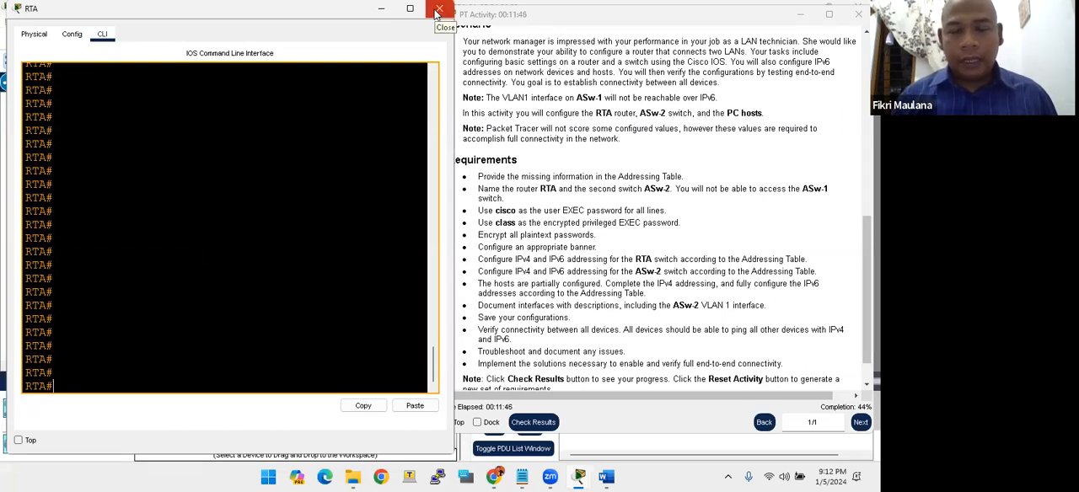
- Close RTA's window and open the command line of switch ASw-2, clear of the area for the activity instructions
{"action": "left_click", "coordinate": [438, 12]}
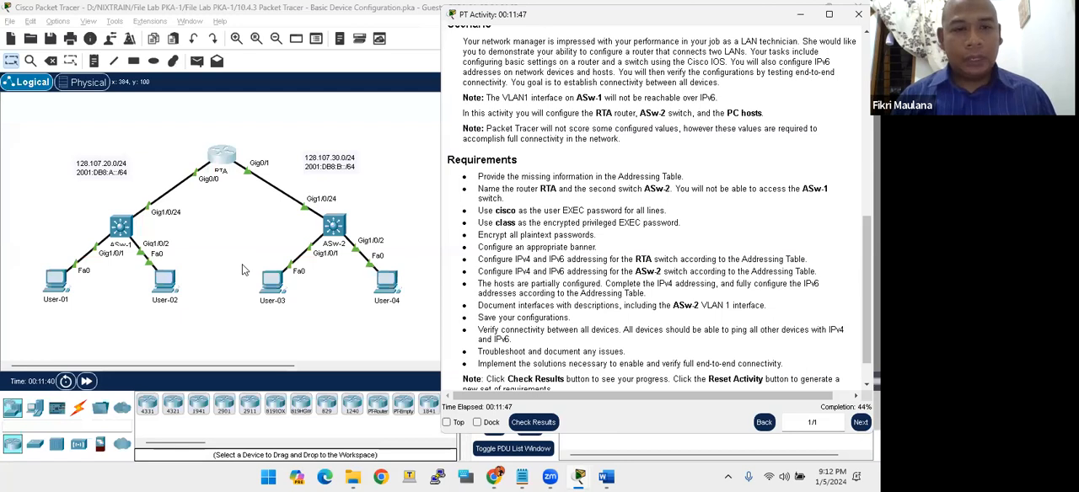
{"action": "left_click", "coordinate": [273, 223]}
{"action": "left_click_drag", "start_coordinate": [273, 223], "coordinate": [379, 249]}
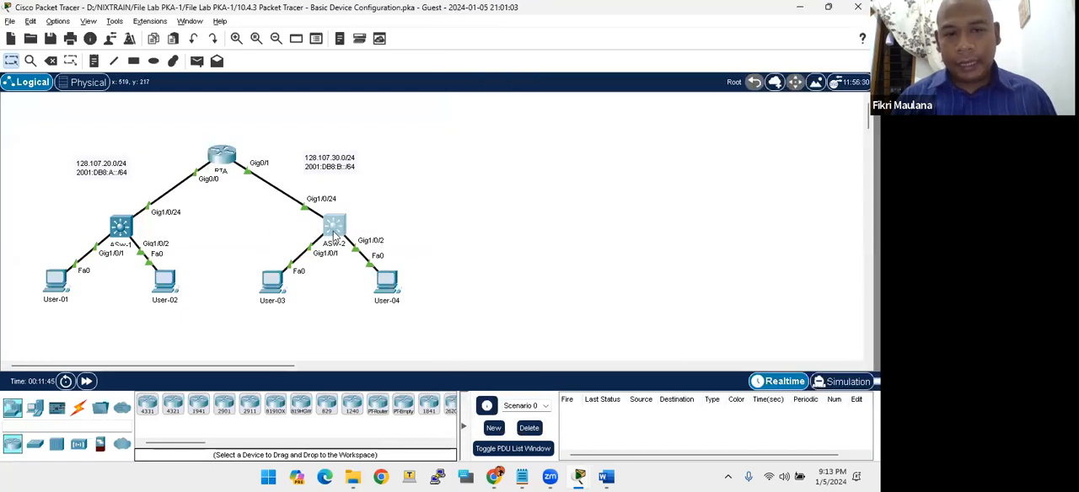
{"action": "left_click", "coordinate": [334, 235]}
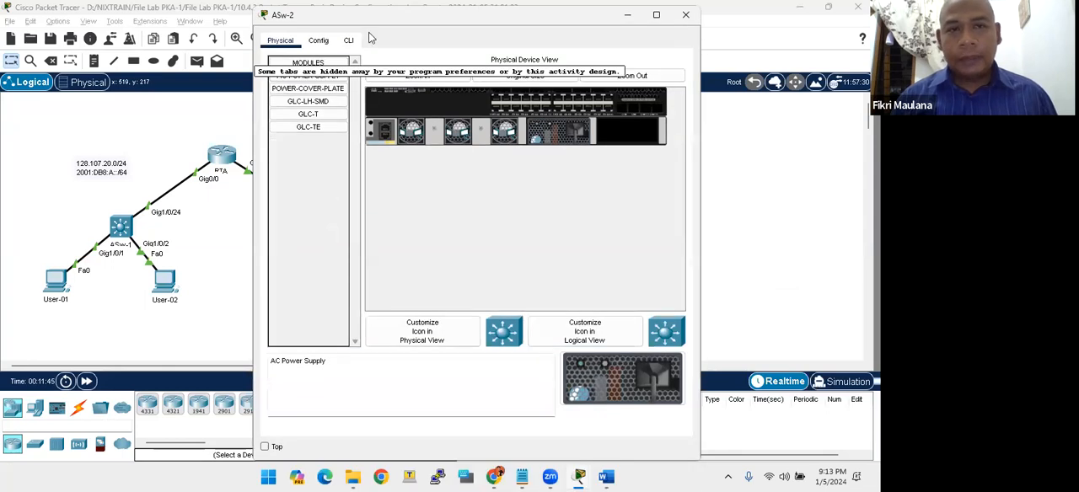
{"action": "left_click", "coordinate": [348, 40]}
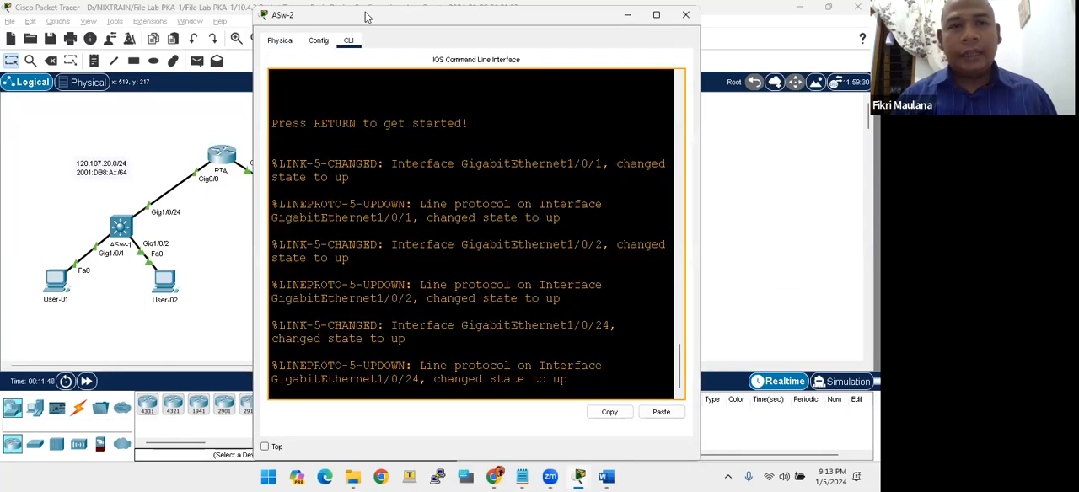
{"action": "left_click_drag", "start_coordinate": [367, 17], "coordinate": [112, 22]}
- Bring the PT Activity instructions back beside ASw-2's console and review the user EXEC password requirement
{"action": "key", "text": "alt+Tab"}
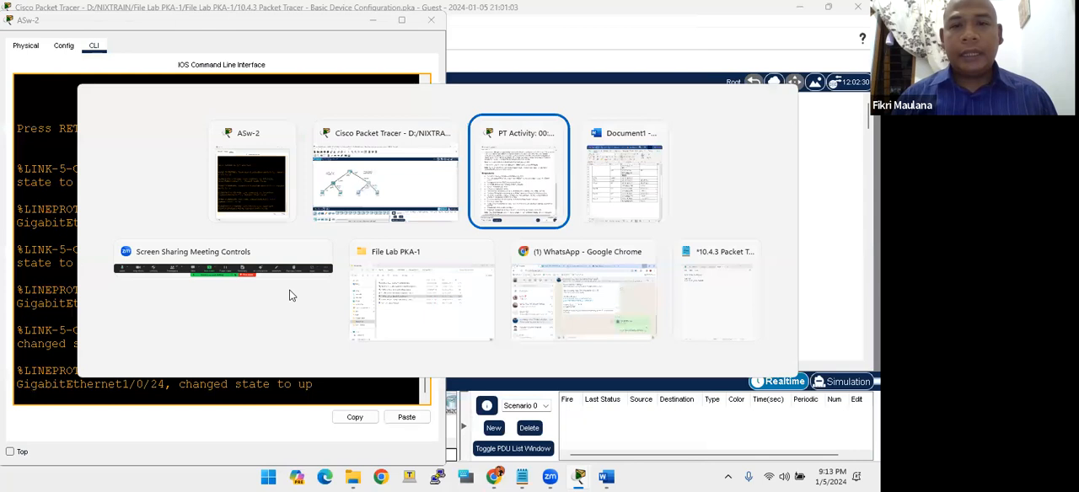
{"action": "left_click_drag", "start_coordinate": [549, 211], "coordinate": [584, 213]}
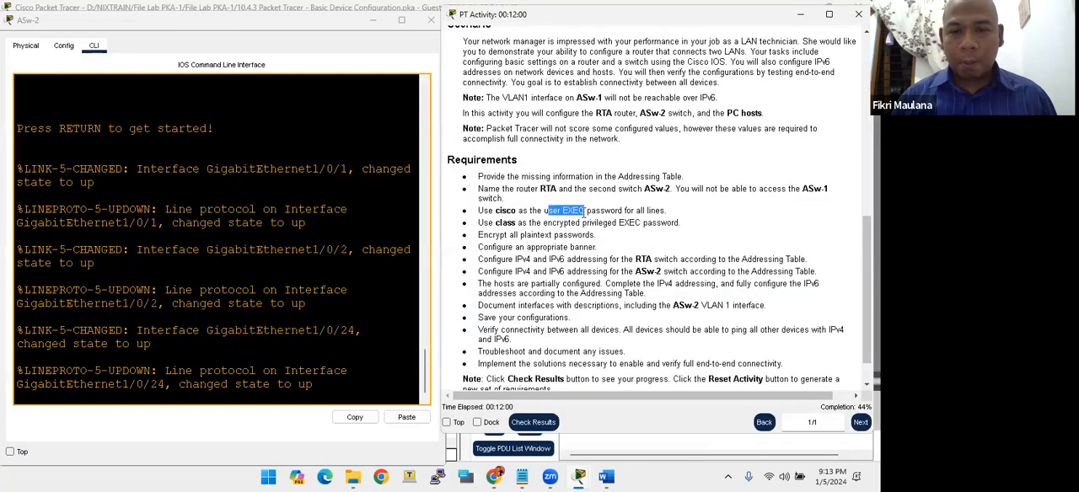
{"action": "left_click", "coordinate": [534, 307]}
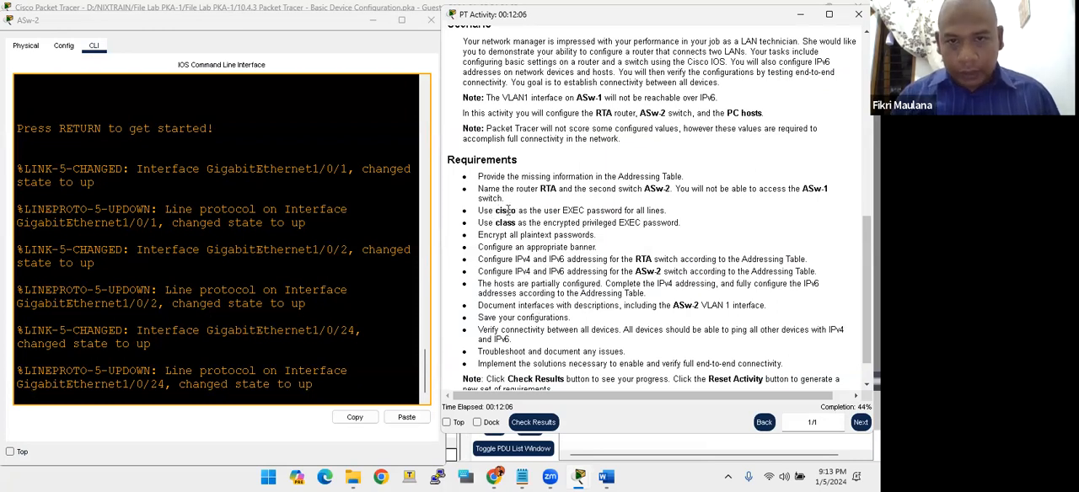
- Enter privileged EXEC mode on ASw-2 with enable and open global configuration mode with conf t
{"action": "left_click", "coordinate": [325, 256]}
{"action": "key", "text": "Return"}
{"action": "key", "text": "Return"}
{"action": "key", "text": "Return"}
{"action": "key", "text": "Return"}
{"action": "type", "text": "co"}
{"action": "key", "text": "BackSpace"}
{"action": "key", "text": "BackSpace"}
{"action": "type", "text": "enable"}
{"action": "key", "text": "Return"}
{"action": "type", "text": "conf t"}
{"action": "key", "text": "Return"}
{"action": "key", "text": "Return"}
{"action": "key", "text": "Return"}
{"action": "key", "text": "Return"}
- Set the switch's hostname to ASw-2
{"action": "type", "text": "ho"}
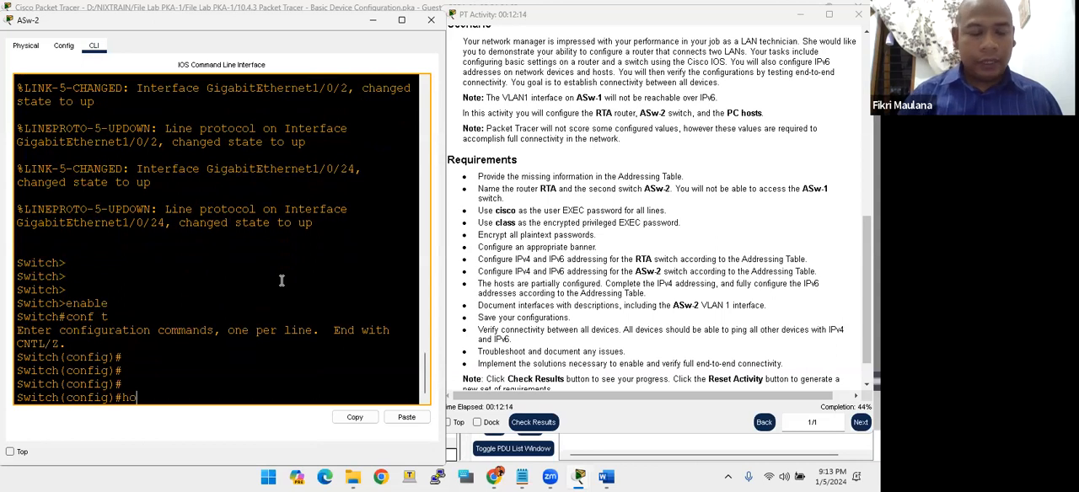
{"action": "type", "text": "st A"}
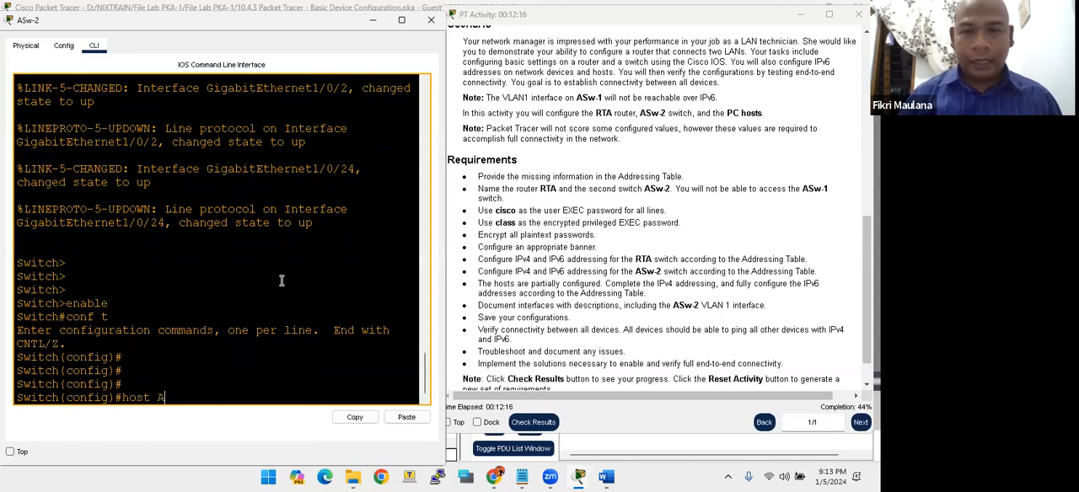
{"action": "type", "text": "Sw-2"}
{"action": "key", "text": "Return"}
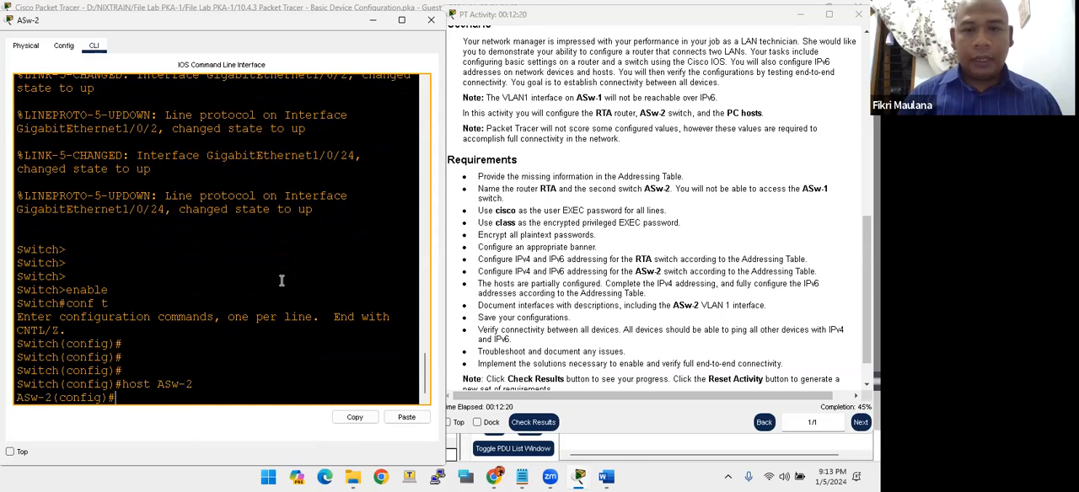
{"action": "key", "text": "Return"}
{"action": "key", "text": "Return"}
{"action": "key", "text": "Return"}
{"action": "key", "text": "Return"}
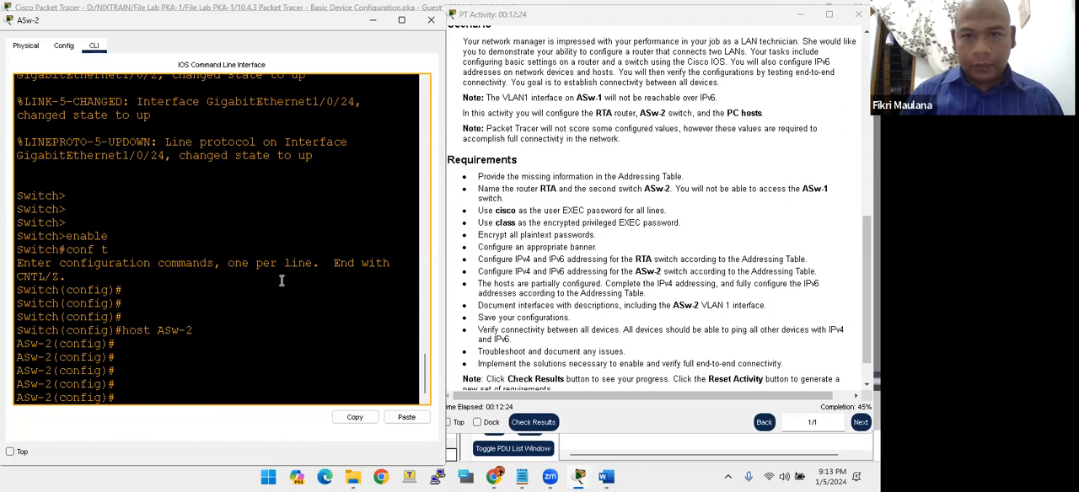
- Configure line con 0 on ASw-2 with the required user EXEC password and login, and return to global configuration mode
{"action": "type", "text": "line"}
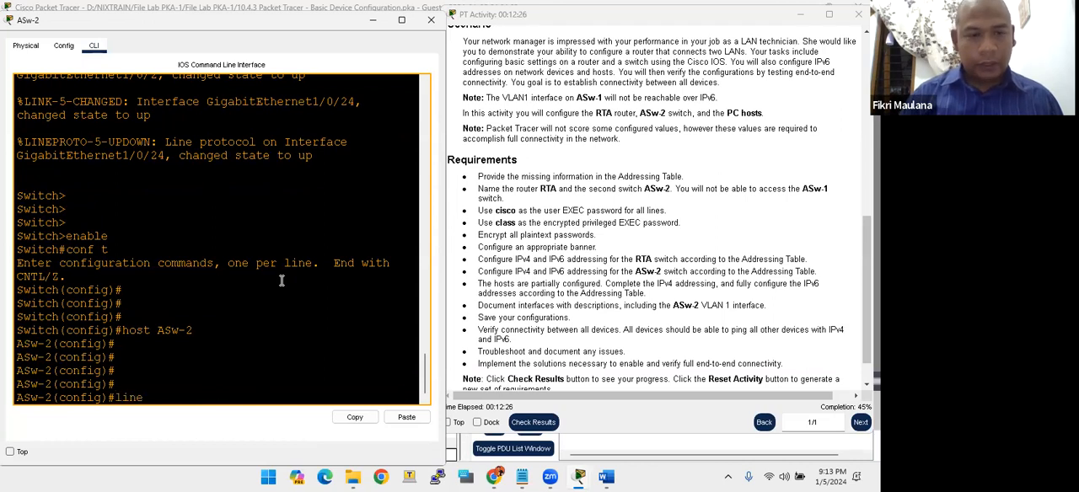
{"action": "type", "text": " con 0"}
{"action": "key", "text": "Return"}
{"action": "type", "text": "pa"}
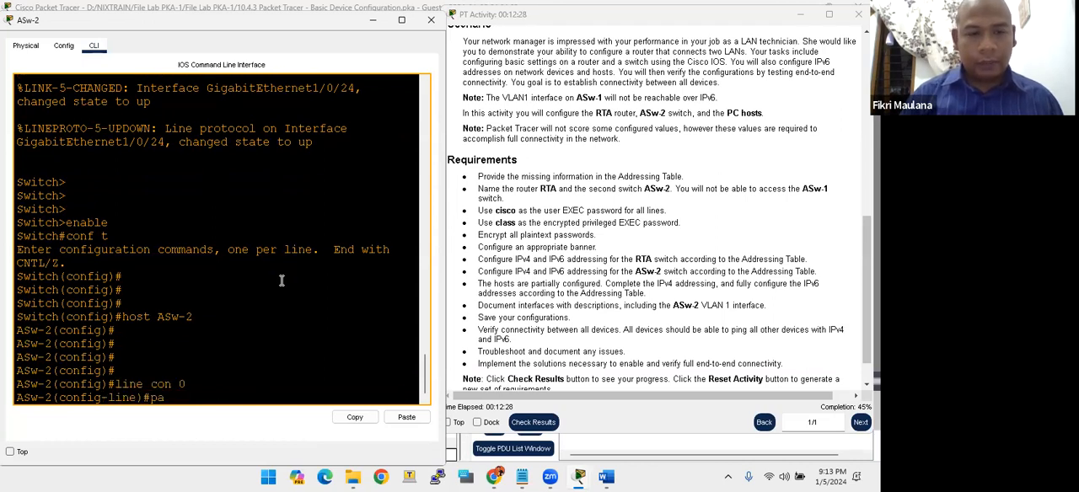
{"action": "type", "text": "ssword cisco"}
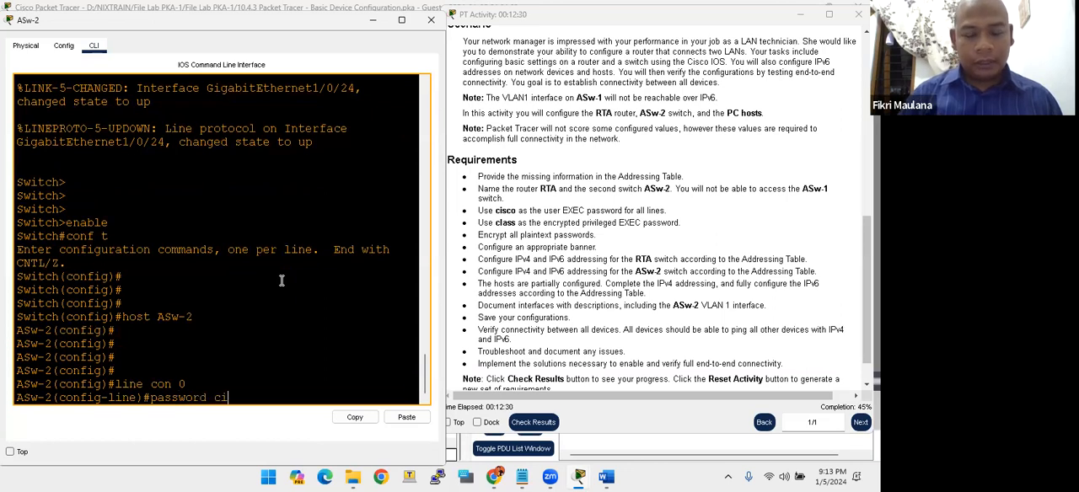
{"action": "key", "text": "Return"}
{"action": "type", "text": "login"}
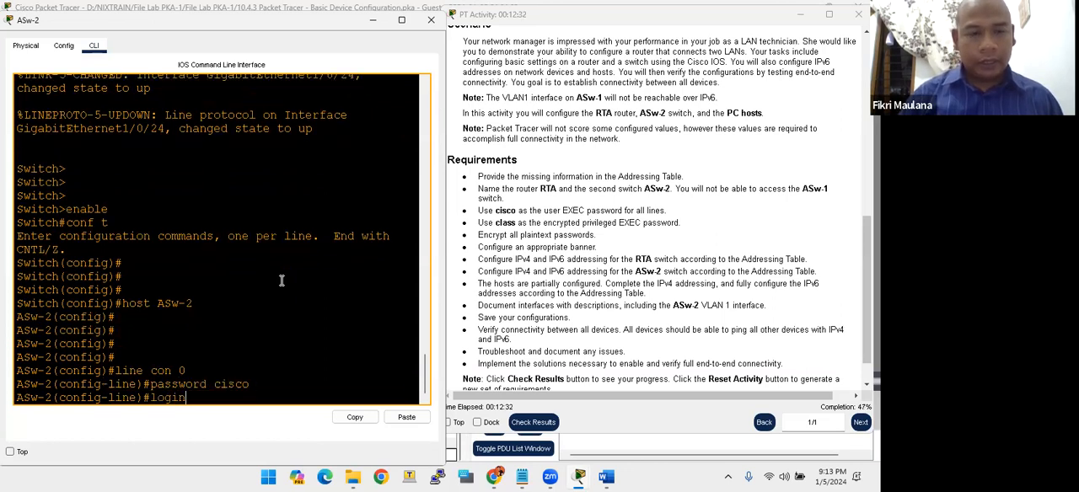
{"action": "key", "text": "Return"}
{"action": "type", "text": "exit"}
{"action": "key", "text": "Return"}
- Configure line vty 0 15 on ASw-2 with the required user EXEC password and login, and exit line configuration
{"action": "type", "text": "lin"}
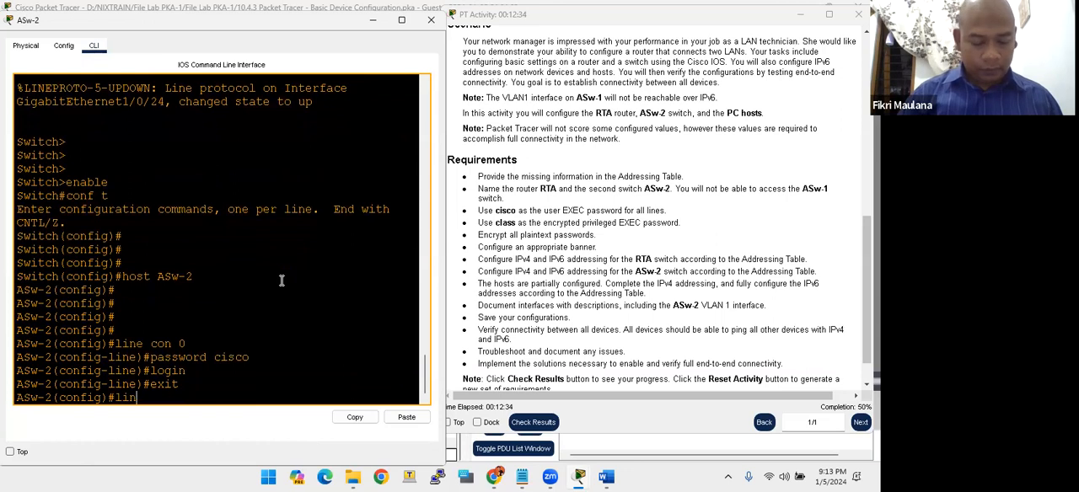
{"action": "type", "text": "e vty 0 15"}
{"action": "key", "text": "Return"}
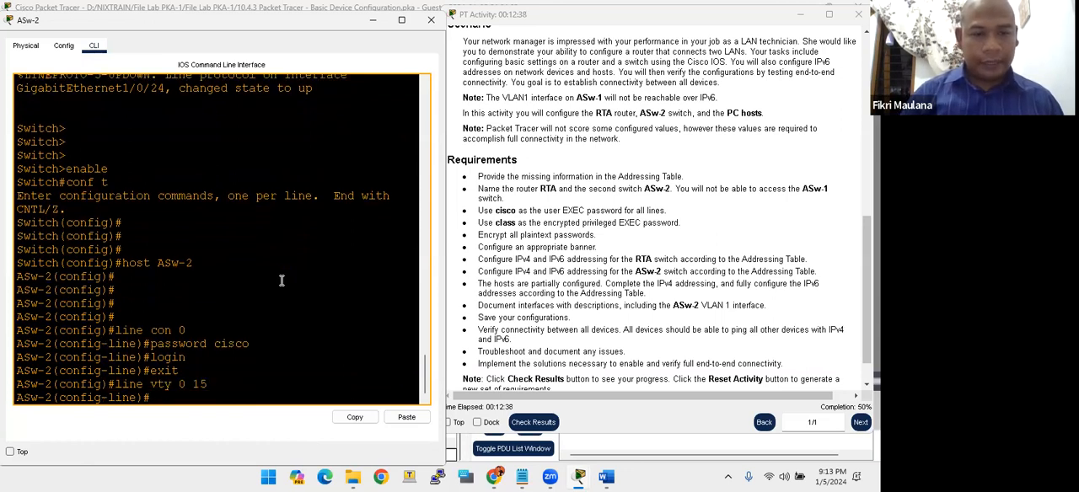
{"action": "type", "text": "password cisco"}
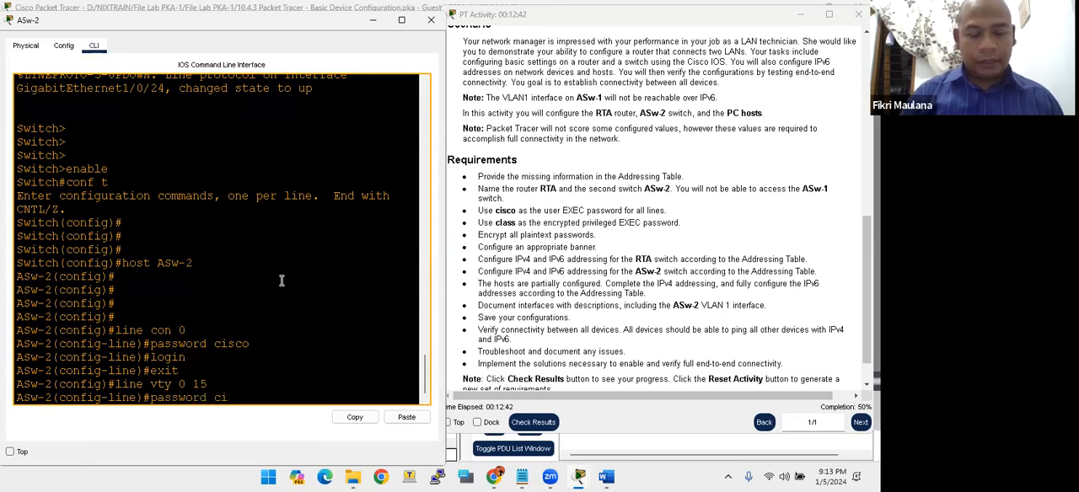
{"action": "key", "text": "Return"}
{"action": "type", "text": "login"}
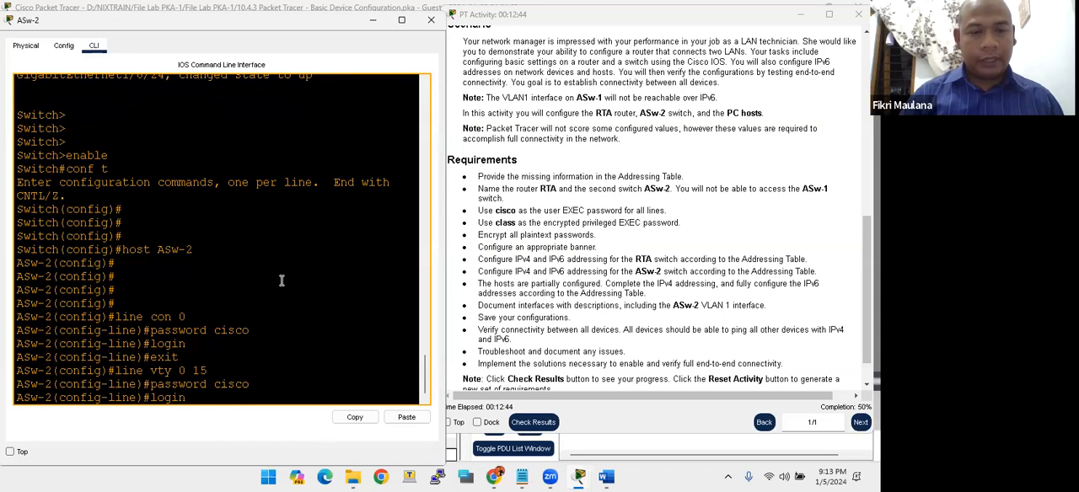
{"action": "key", "text": "Return"}
{"action": "key", "text": "Return"}
{"action": "key", "text": "Return"}
{"action": "key", "text": "Return"}
{"action": "key", "text": "Return"}
{"action": "key", "text": "Return"}
{"action": "type", "text": "exit"}
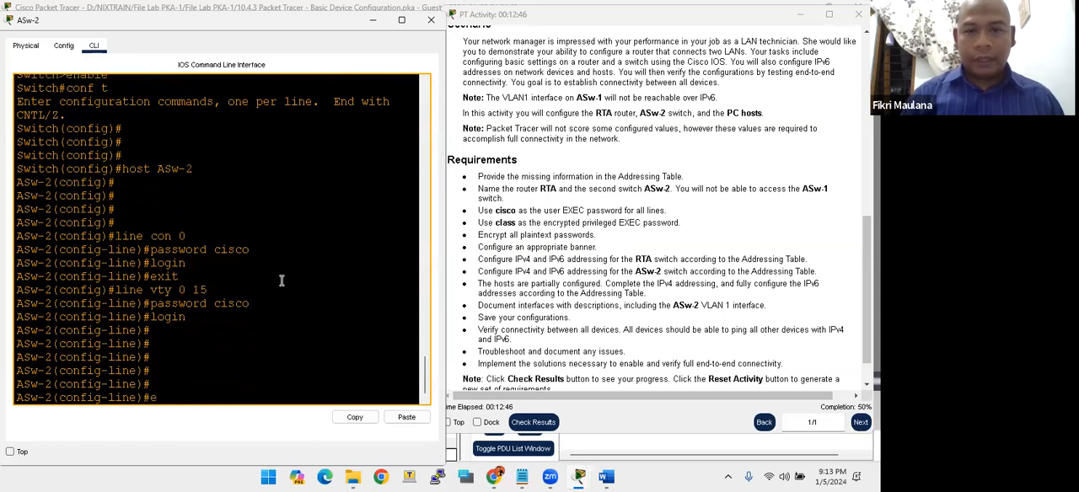
{"action": "key", "text": "Return"}
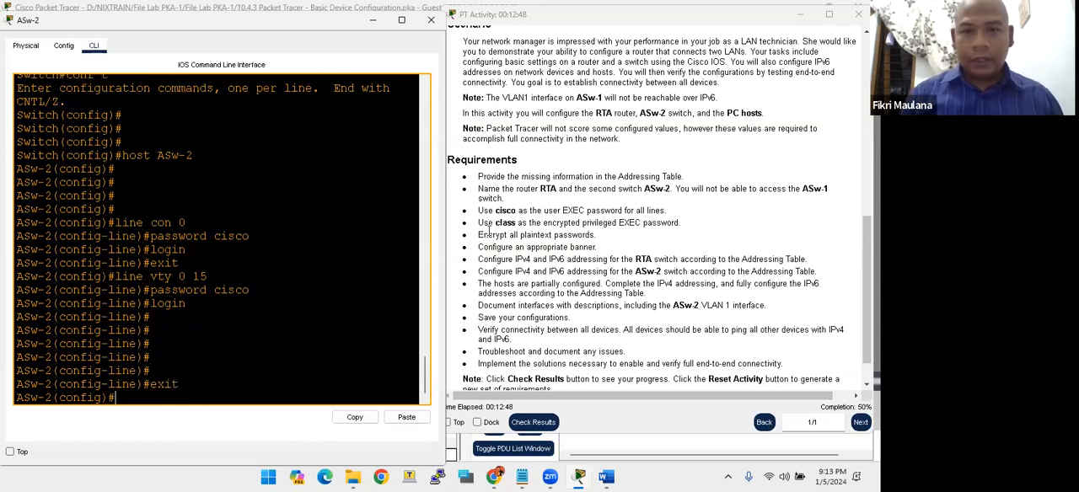
- Set the required encrypted privileged EXEC password on ASw-2 with enable secret
{"action": "left_click", "coordinate": [308, 312]}
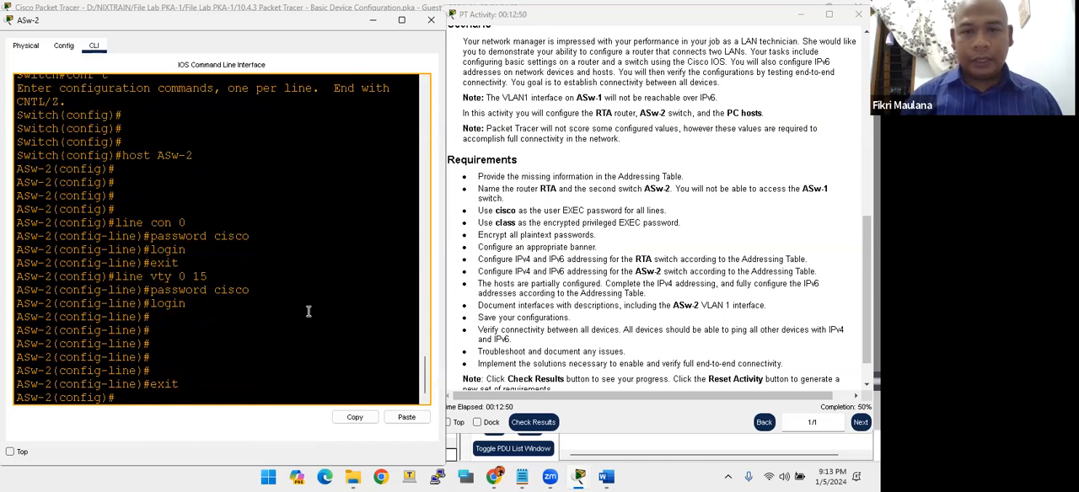
{"action": "key", "text": "Return"}
{"action": "key", "text": "Return"}
{"action": "key", "text": "Return"}
{"action": "type", "text": "enabl"}
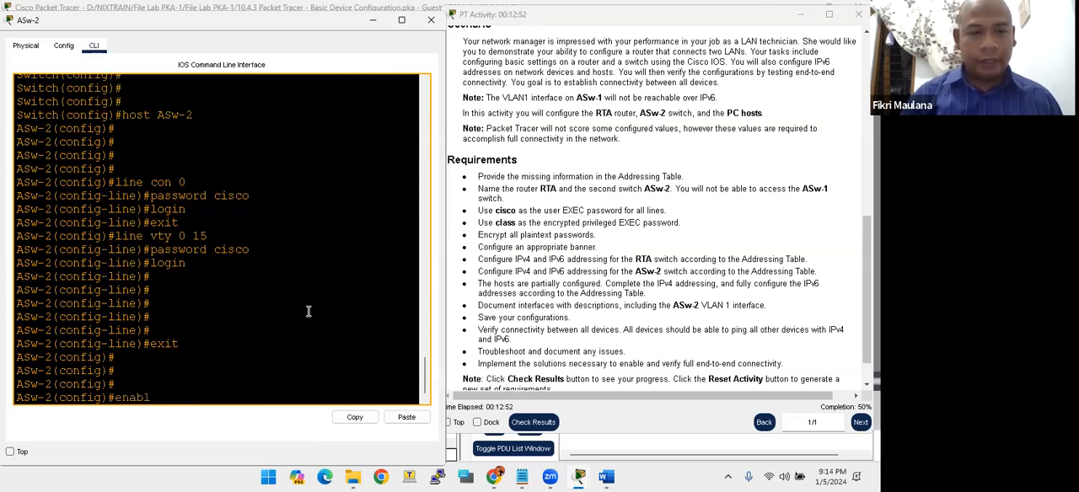
{"action": "type", "text": "e secret"}
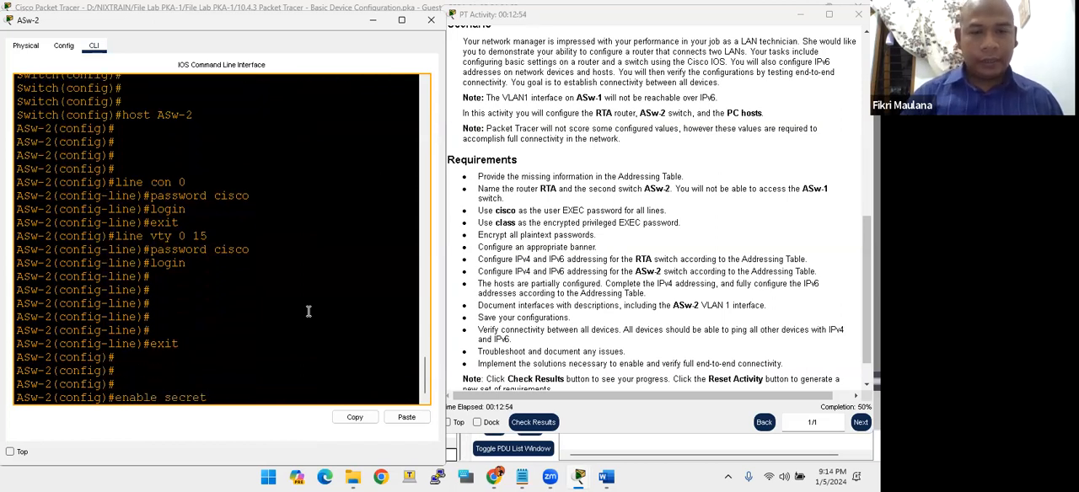
{"action": "type", "text": " class"}
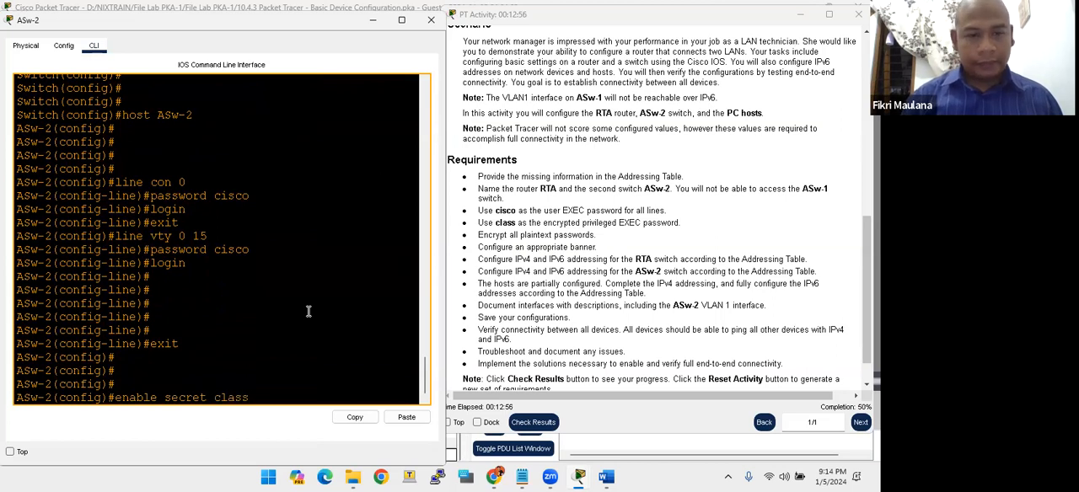
{"action": "key", "text": "Return"}
{"action": "key", "text": "Return"}
{"action": "key", "text": "Return"}
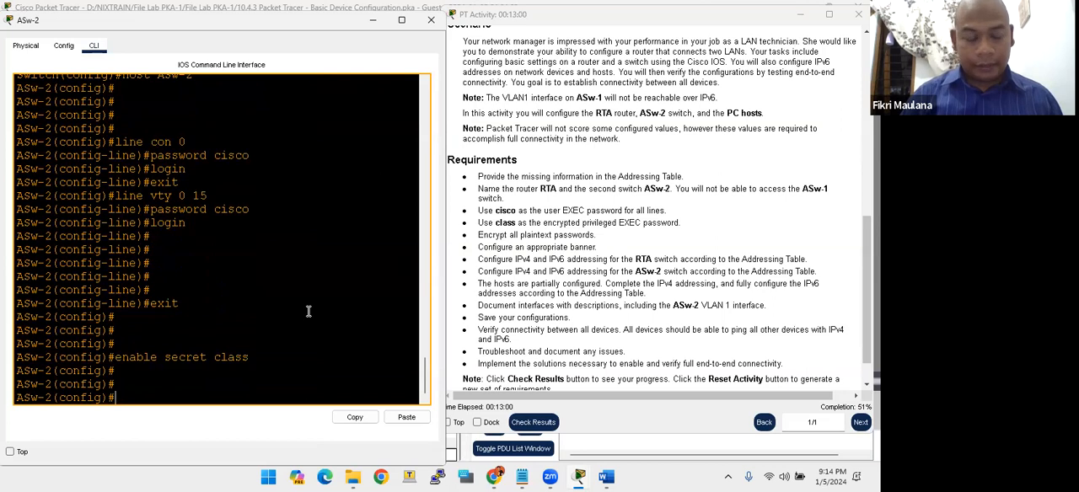
- Encrypt all plaintext passwords on ASw-2 with service password-encryption
{"action": "type", "text": "service"}
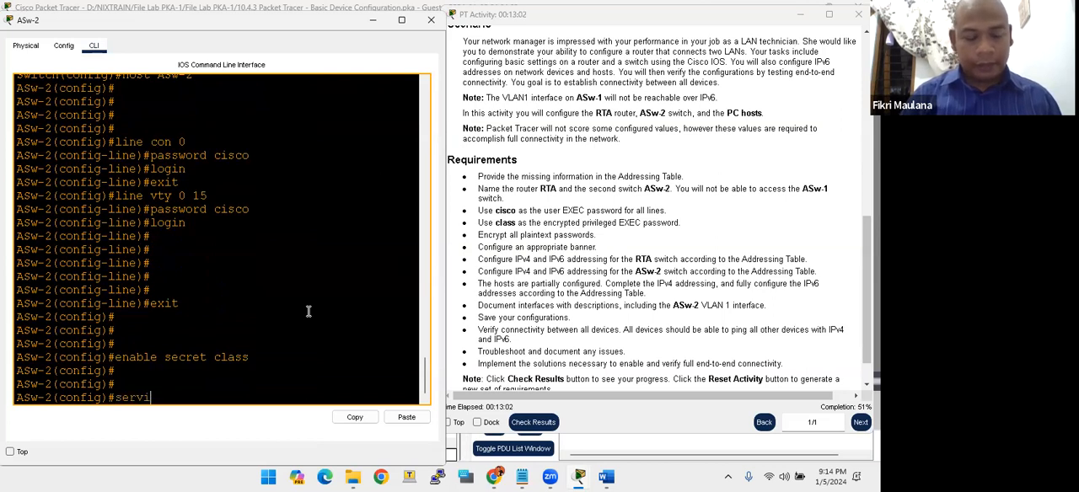
{"action": "key", "text": "Tab"}
{"action": "type", "text": "pas"}
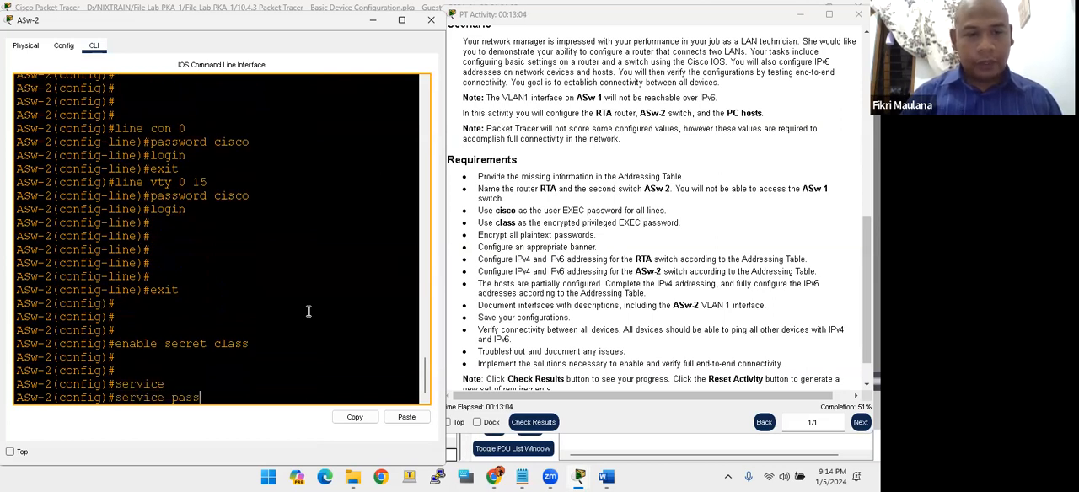
{"action": "type", "text": "s"}
{"action": "key", "text": "Tab"}
{"action": "key", "text": "Return"}
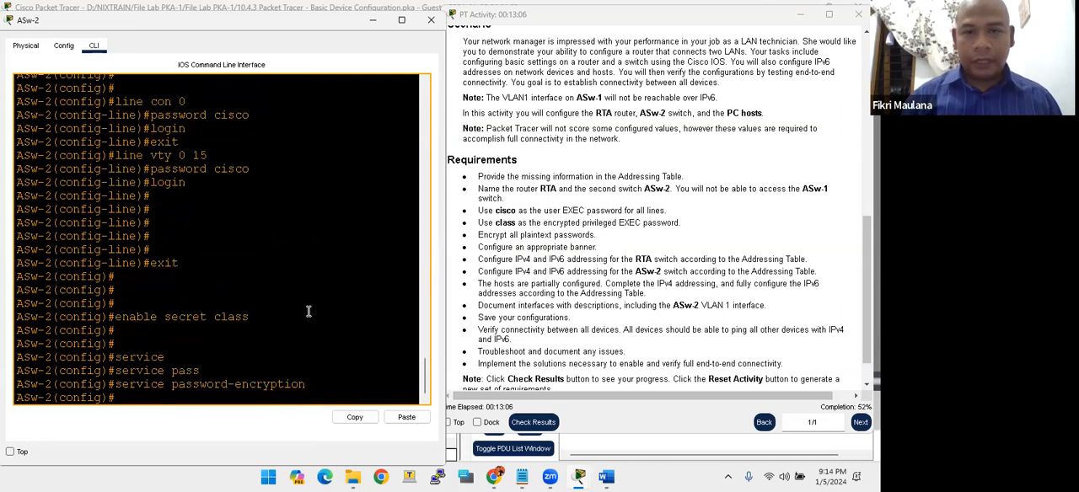
{"action": "key", "text": "Return"}
{"action": "key", "text": "Return"}
{"action": "key", "text": "Return"}
- Set the message-of-the-day banner on ASw-2 to "JANGAn DIBUKA TANPA IZIN...!", using / as the delimiter
{"action": "type", "text": "banner motd"}
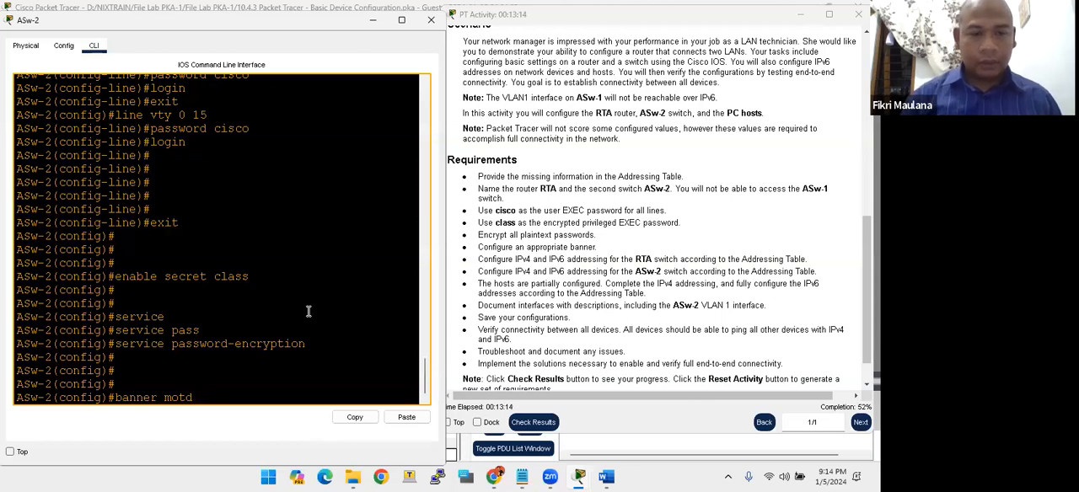
{"action": "type", "text": "//"}
{"action": "key", "text": "Left"}
{"action": "type", "text": "JANGAN"}
{"action": "type", "text": " DIBUKA"}
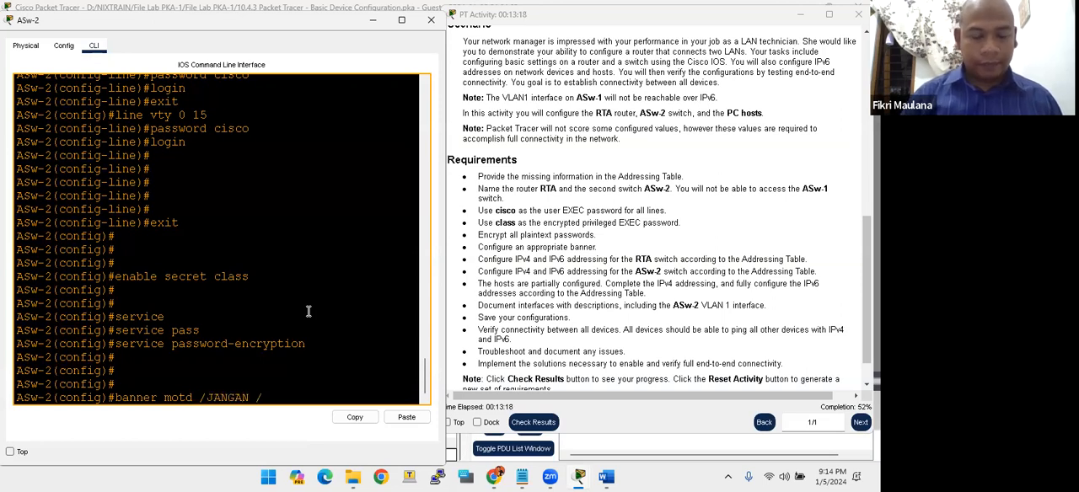
{"action": "key", "text": "BackSpace"}
{"action": "key", "text": "BackSpace"}
{"action": "key", "text": "BackSpace"}
{"action": "key", "text": "BackSpace"}
{"action": "key", "text": "BackSpace"}
{"action": "key", "text": "BackSpace"}
{"action": "key", "text": "BackSpace"}
{"action": "key", "text": "BackSpace"}
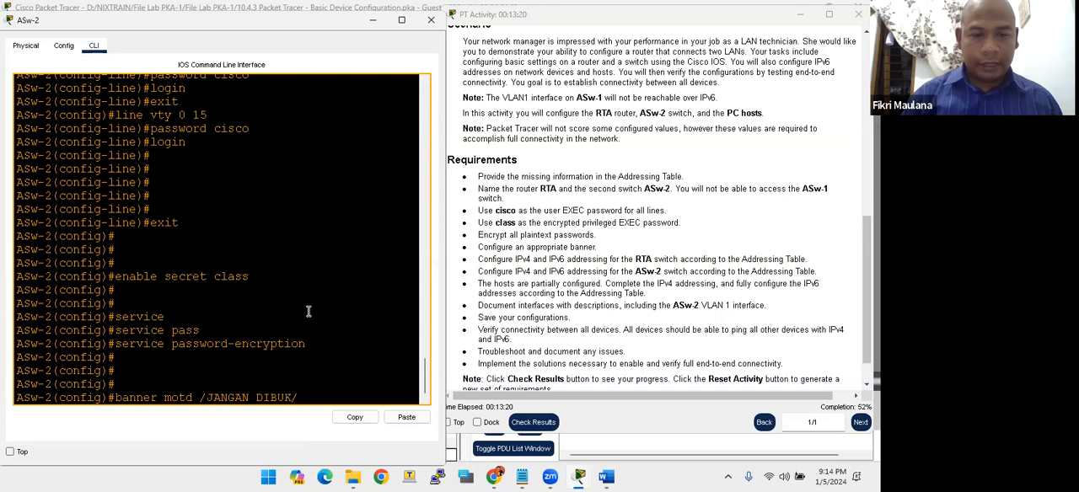
{"action": "type", "text": "n DI"}
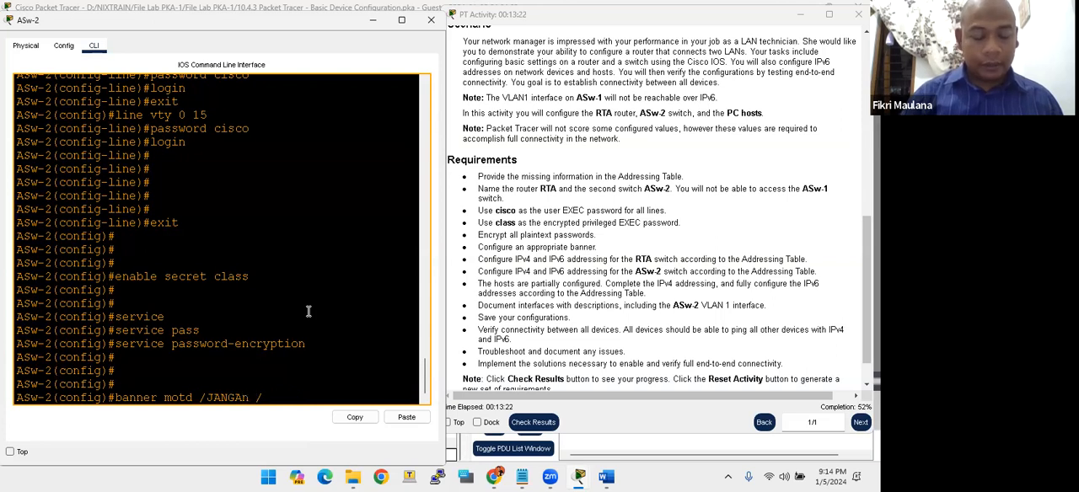
{"action": "type", "text": "BUKA T"}
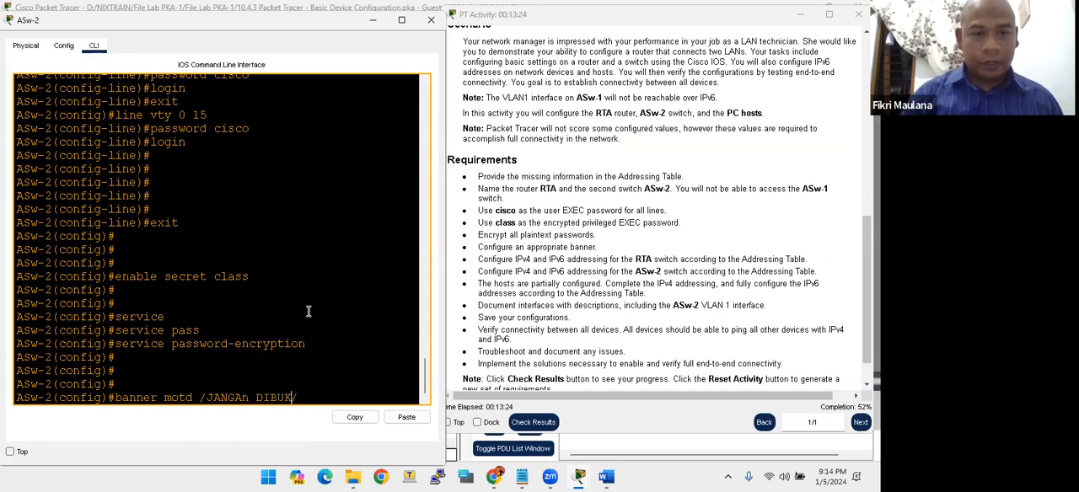
{"action": "type", "text": "ANPA "}
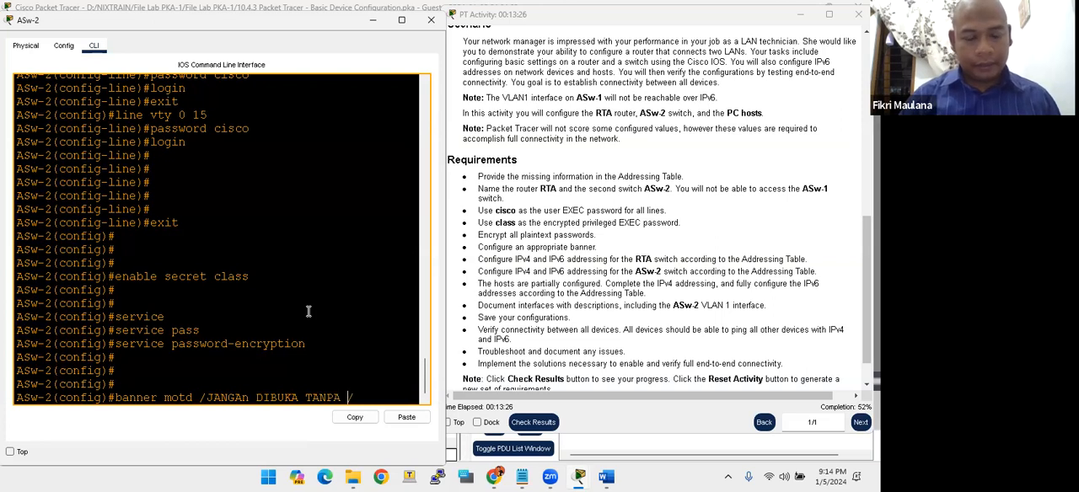
{"action": "type", "text": "IZIN"}
{"action": "type", "text": " S"}
{"action": "key", "text": "BackSpace"}
{"action": "key", "text": "BackSpace"}
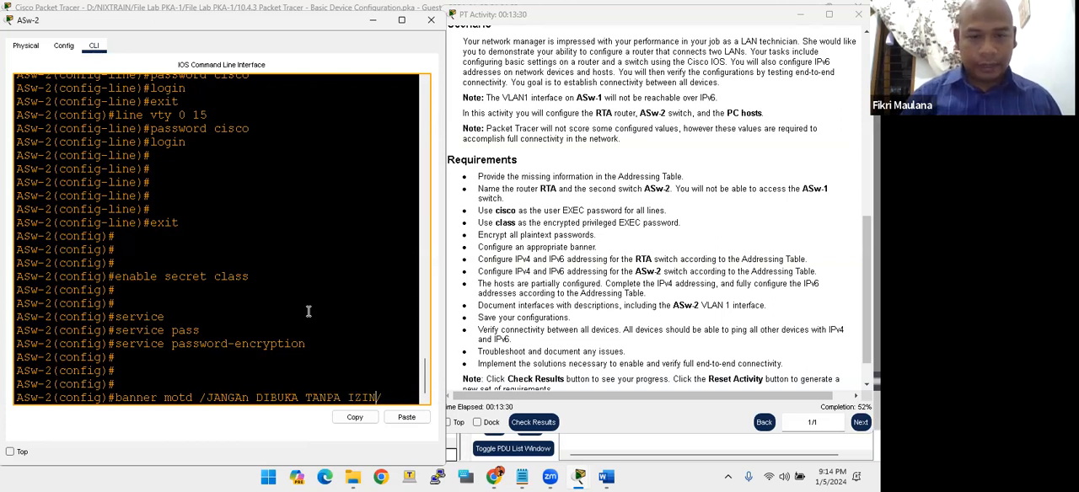
{"action": "type", "text": "...!"}
{"action": "key", "text": "Return"}
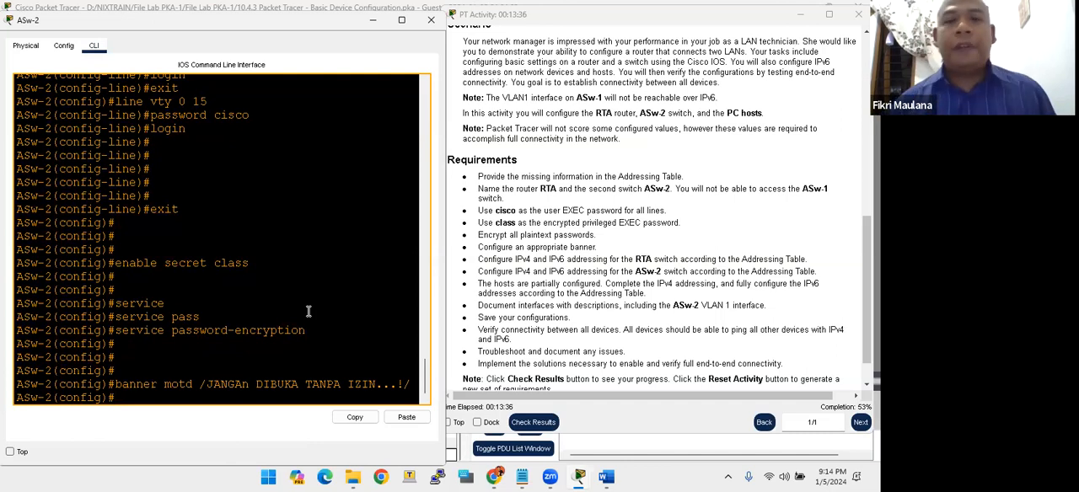
- Check the ASw-2 addressing requirement and the Addressing Table in the activity instructions, and minimize the instructions window
{"action": "mouse_move", "coordinate": [638, 284]}
{"action": "left_mouse_down"}
{"action": "mouse_move", "coordinate": [662, 275]}
{"action": "mouse_move", "coordinate": [649, 271]}
{"action": "left_mouse_up"}
{"action": "left_click", "coordinate": [652, 280]}
{"action": "left_click", "coordinate": [633, 274]}
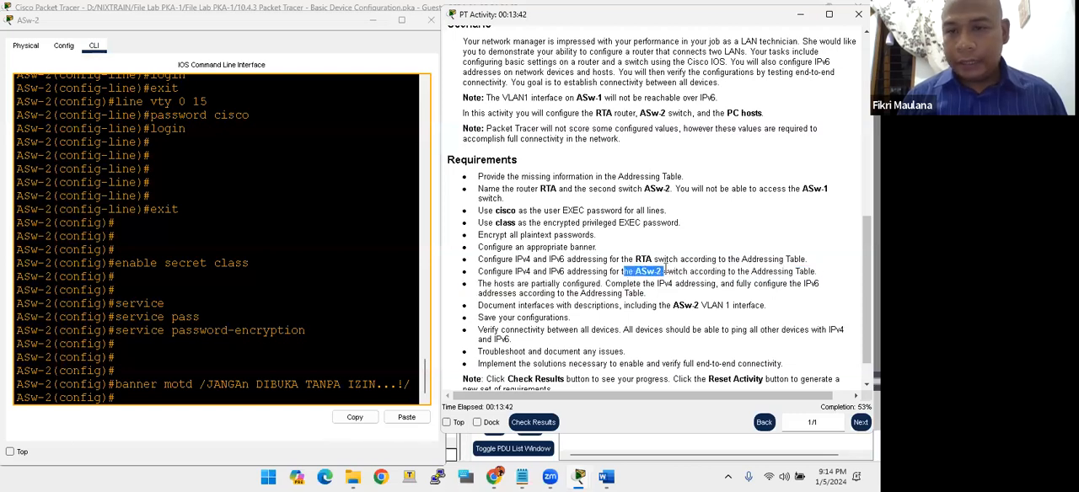
{"action": "scroll", "coordinate": [806, 107], "scroll_direction": "up", "scroll_amount": 10}
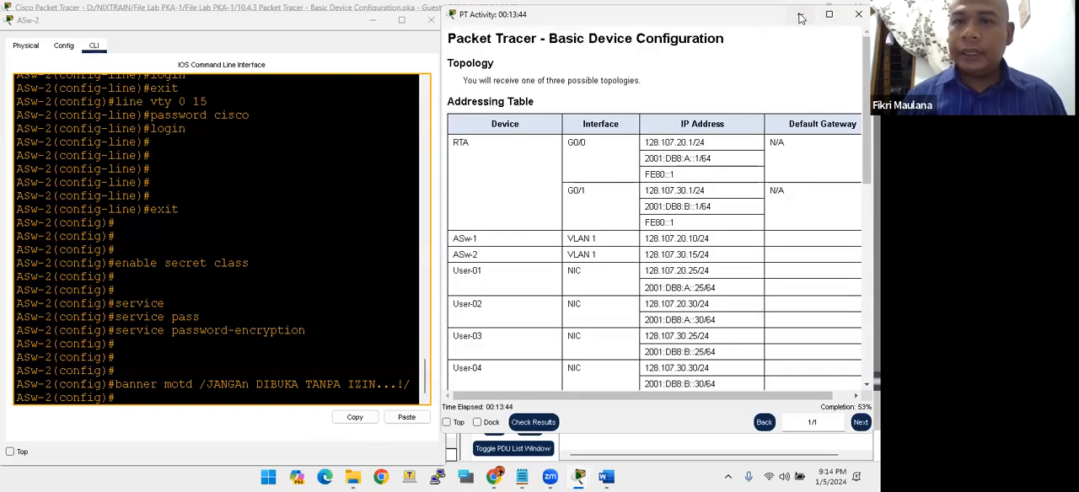
{"action": "left_click", "coordinate": [801, 14]}
- Switch to the Word document with the completed addressing table and look up ASw-2's VLAN 1 address and default gateway
{"action": "key", "text": "alt+Tab"}
{"action": "key", "text": "Tab"}
{"action": "key", "text": "Tab"}
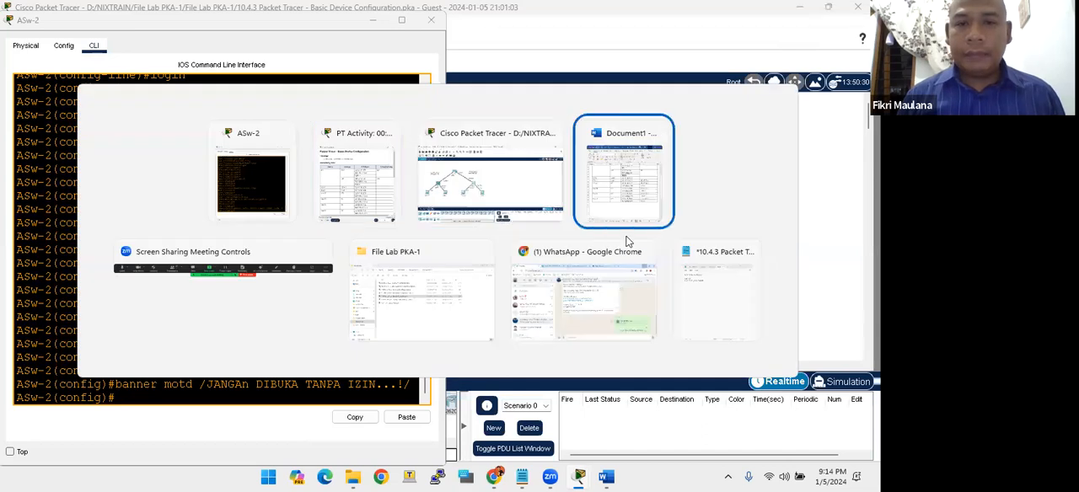
{"action": "scroll", "coordinate": [643, 232], "scroll_direction": "down", "scroll_amount": 2}
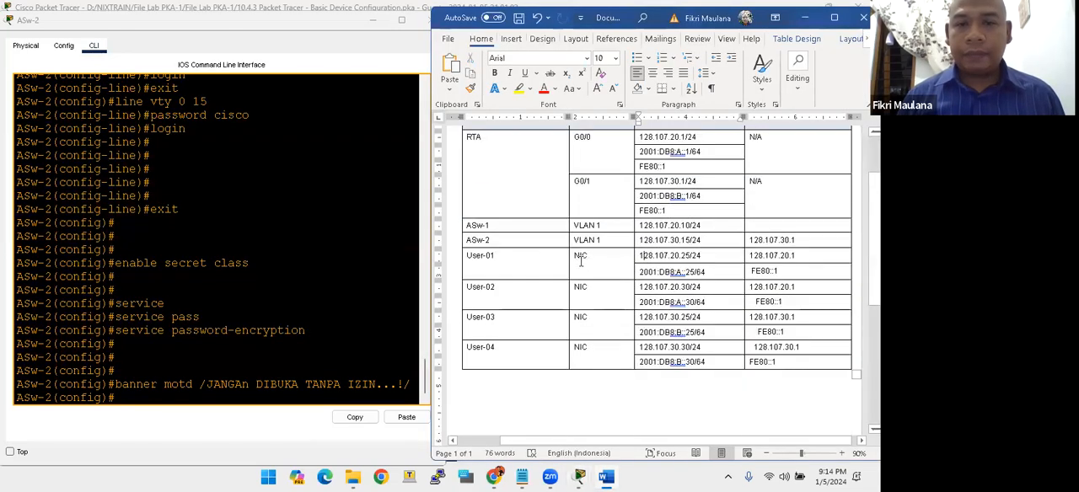
{"action": "left_click", "coordinate": [321, 317]}
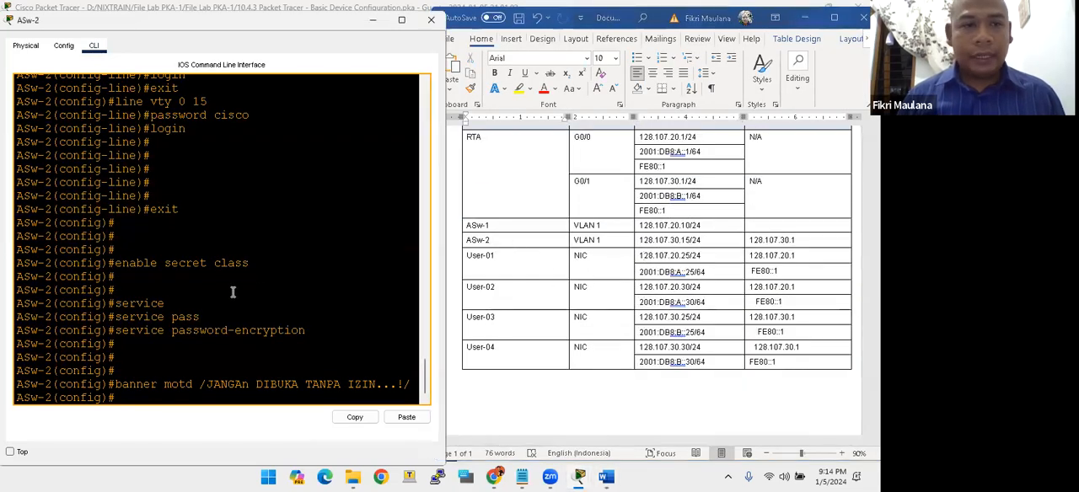
{"action": "left_click", "coordinate": [487, 244]}
{"action": "mouse_move", "coordinate": [577, 240]}
{"action": "left_mouse_down"}
{"action": "mouse_move", "coordinate": [701, 241]}
{"action": "mouse_move", "coordinate": [681, 241]}
{"action": "left_mouse_up"}
{"action": "left_click", "coordinate": [662, 241]}
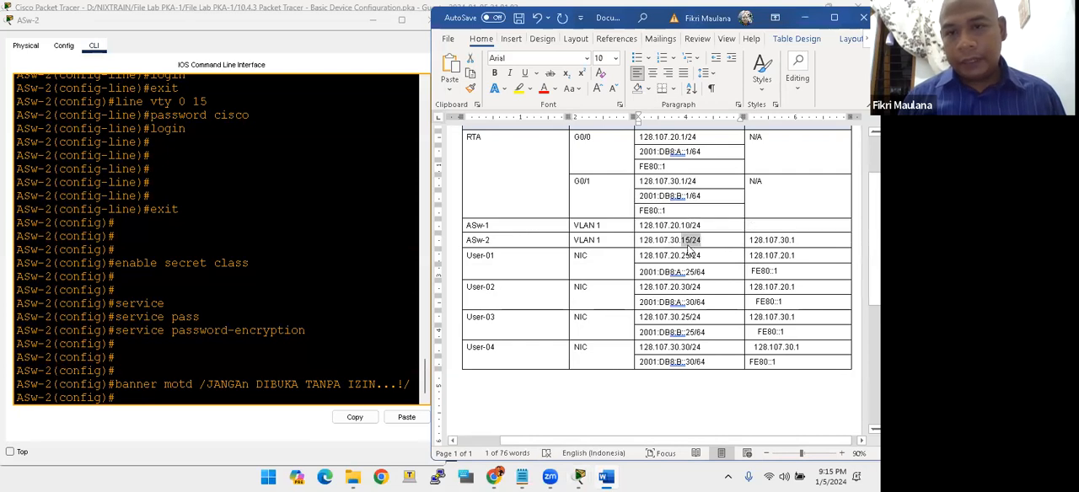
{"action": "left_click", "coordinate": [749, 241]}
{"action": "left_click", "coordinate": [662, 256]}
- Open interface VLAN 1 on ASw-2 and assign it IP address 128.107.30.15 with mask 255.255.255.0
{"action": "left_click", "coordinate": [301, 313]}
{"action": "key", "text": "Return"}
{"action": "key", "text": "Return"}
{"action": "key", "text": "Return"}
{"action": "key", "text": "Return"}
{"action": "key", "text": "Return"}
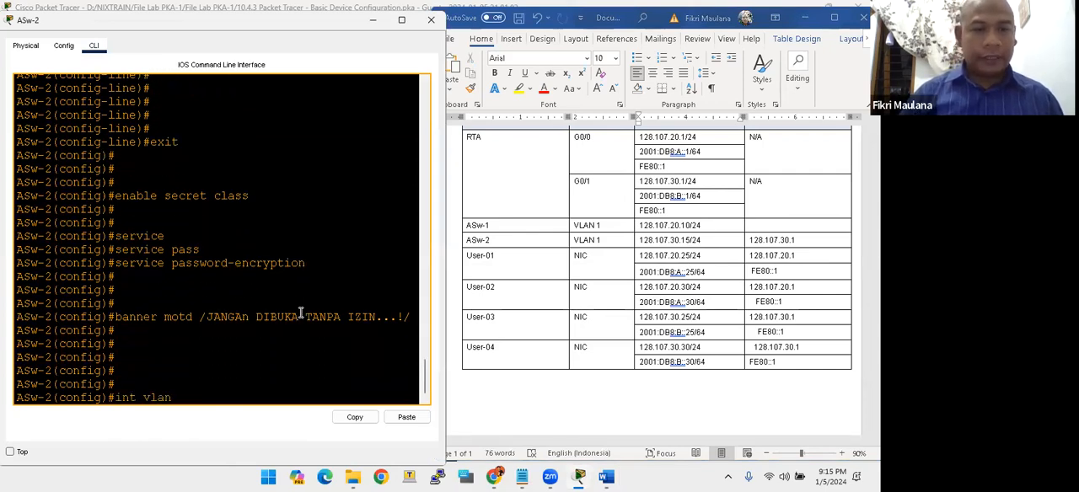
{"action": "key", "text": "Return"}
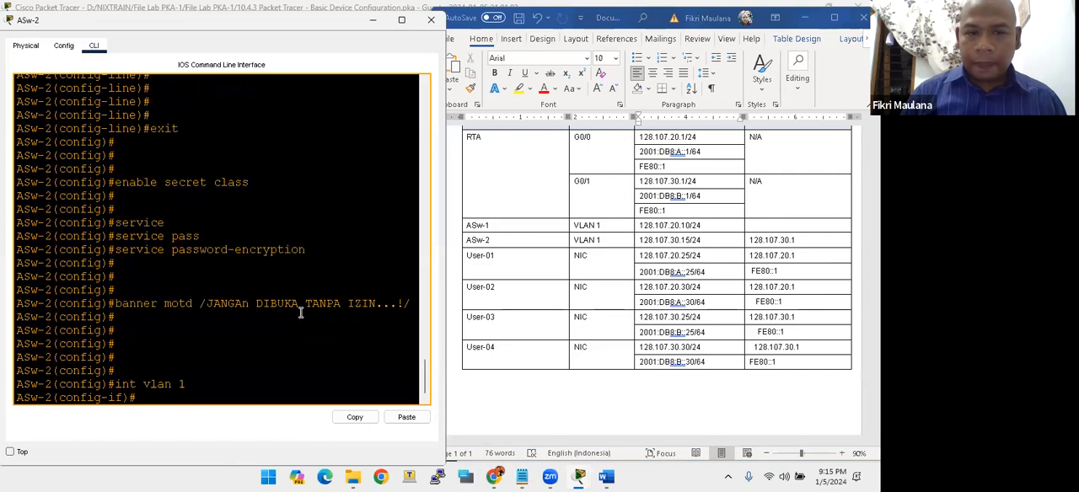
{"action": "type", "text": "ip add 128.107"}
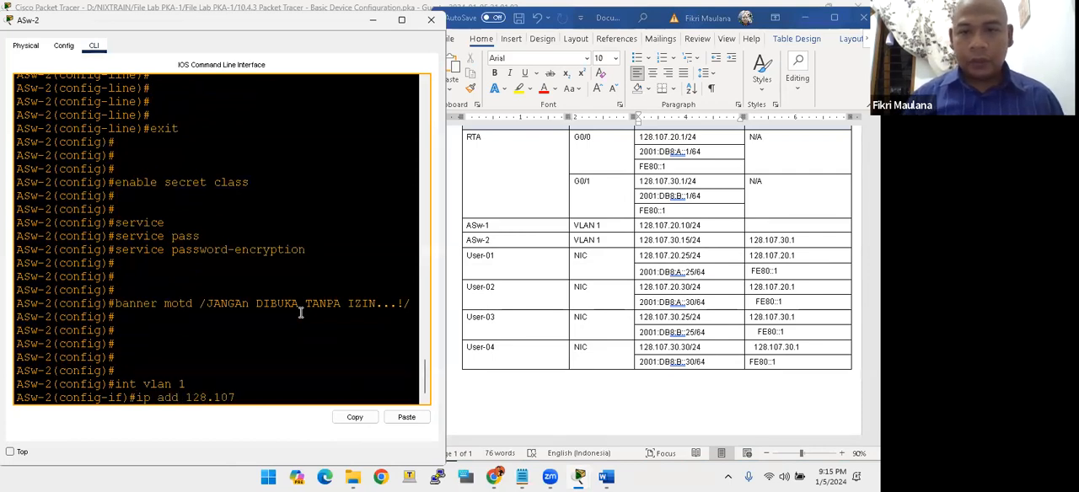
{"action": "type", "text": ".30.15 255.255"}
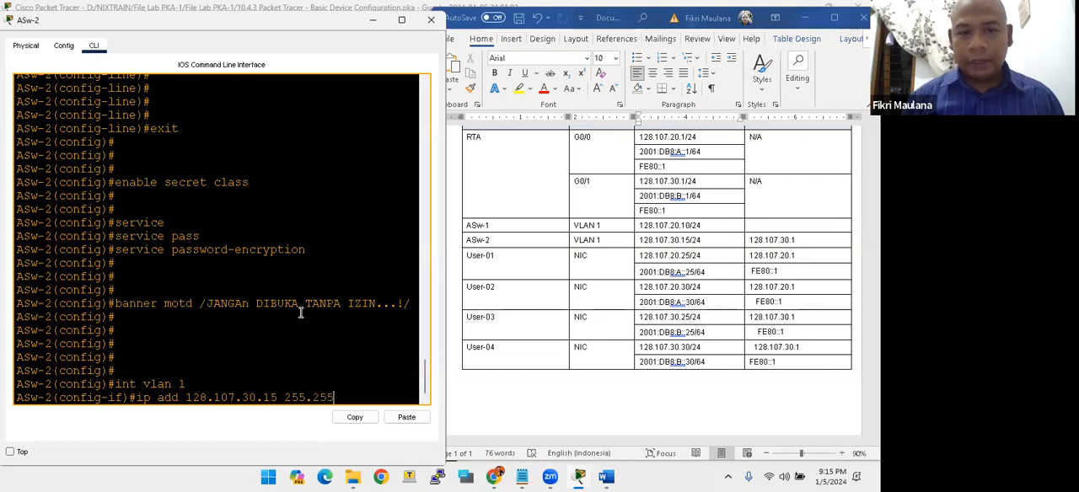
{"action": "type", "text": ".255.0"}
{"action": "key", "text": "Return"}
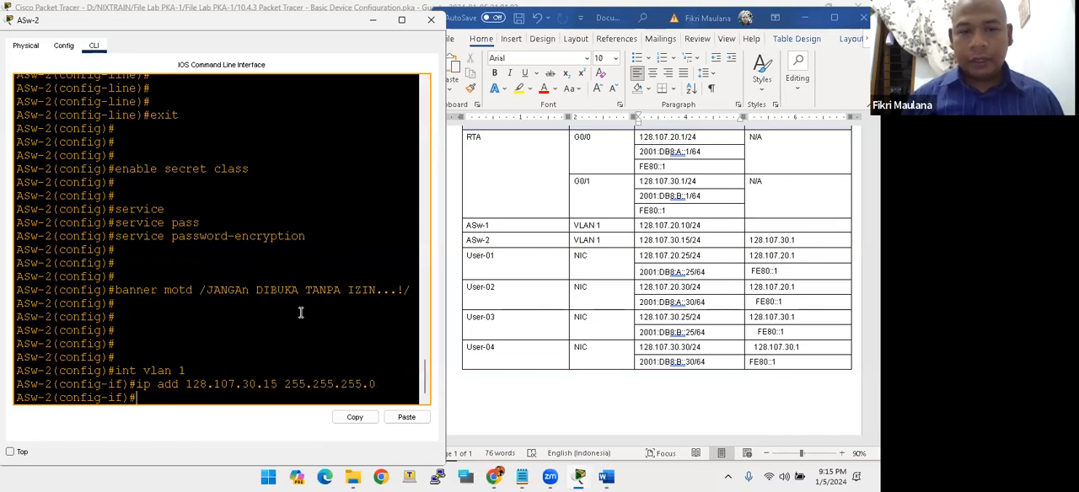
- Enable ASw-2's VLAN 1 interface with no sh and return to global configuration mode
{"action": "type", "text": "no sh"}
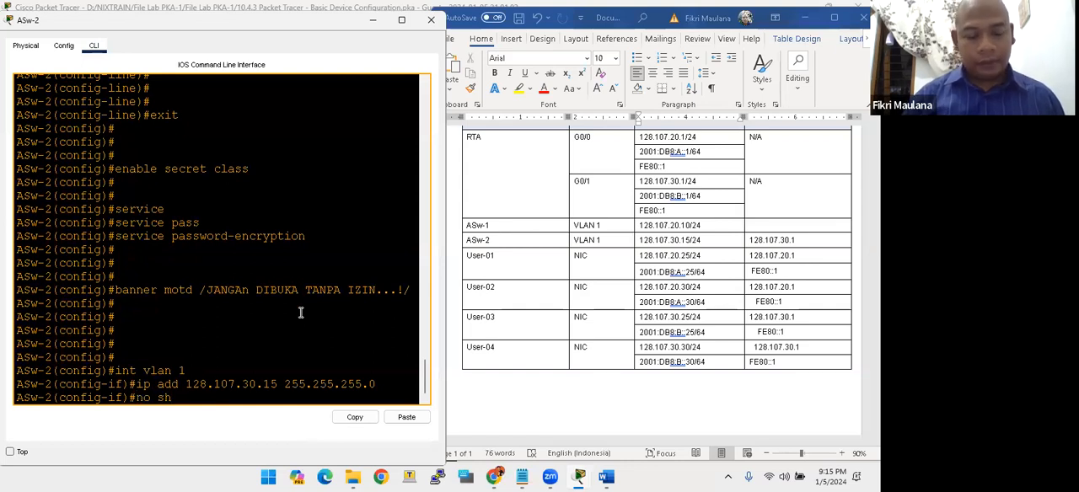
{"action": "key", "text": "Return"}
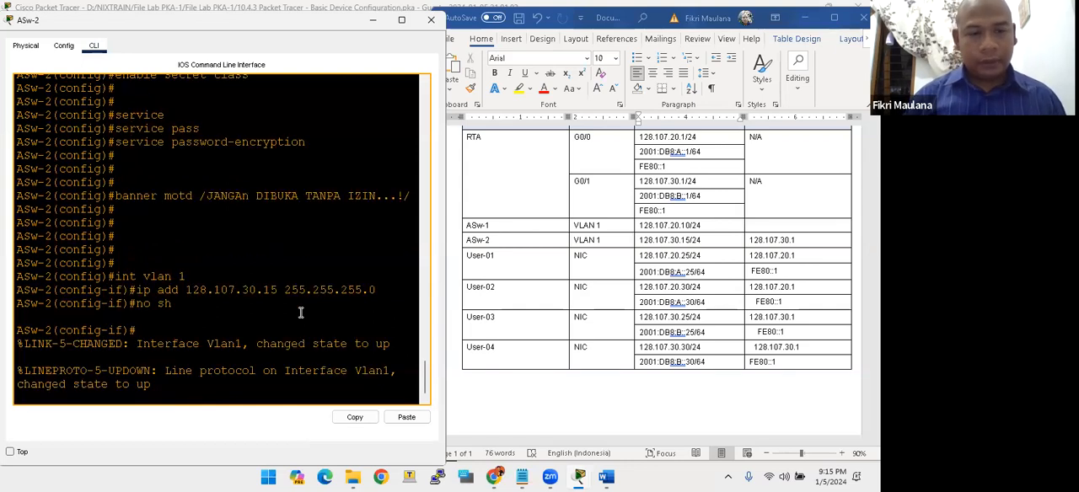
{"action": "key", "text": "Return"}
{"action": "key", "text": "Return"}
{"action": "key", "text": "Return"}
{"action": "key", "text": "Return"}
{"action": "type", "text": "exi"}
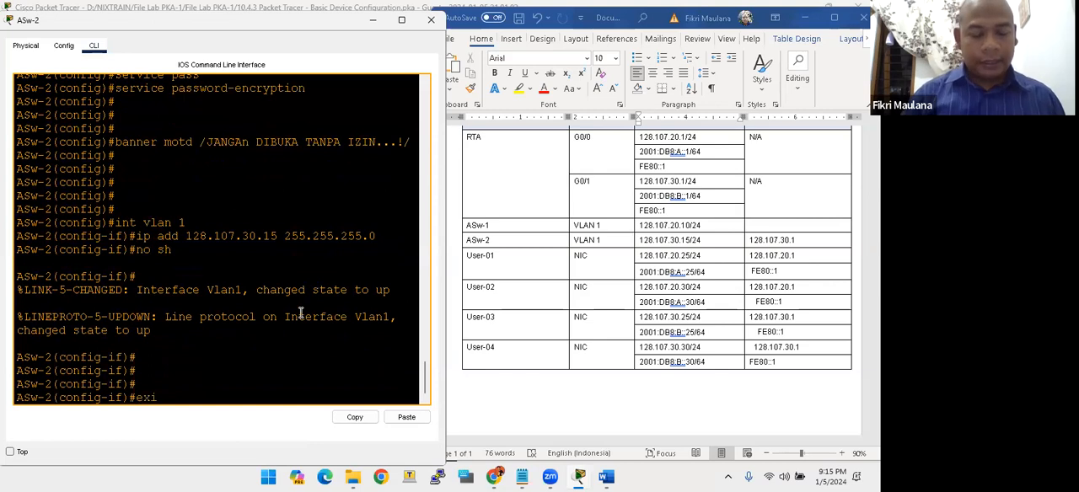
{"action": "type", "text": "t"}
{"action": "key", "text": "Return"}
{"action": "key", "text": "Return"}
- Set ASw-2's default gateway to 128.107.30.1 with the ip default-gateway command
{"action": "type", "text": "ip def"}
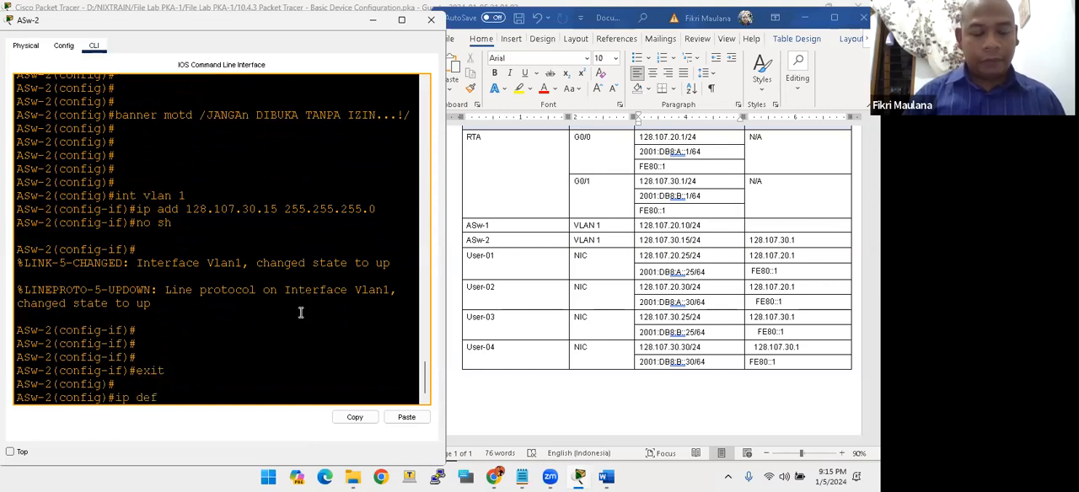
{"action": "type", "text": "ault-ga"}
{"action": "key", "text": "Tab"}
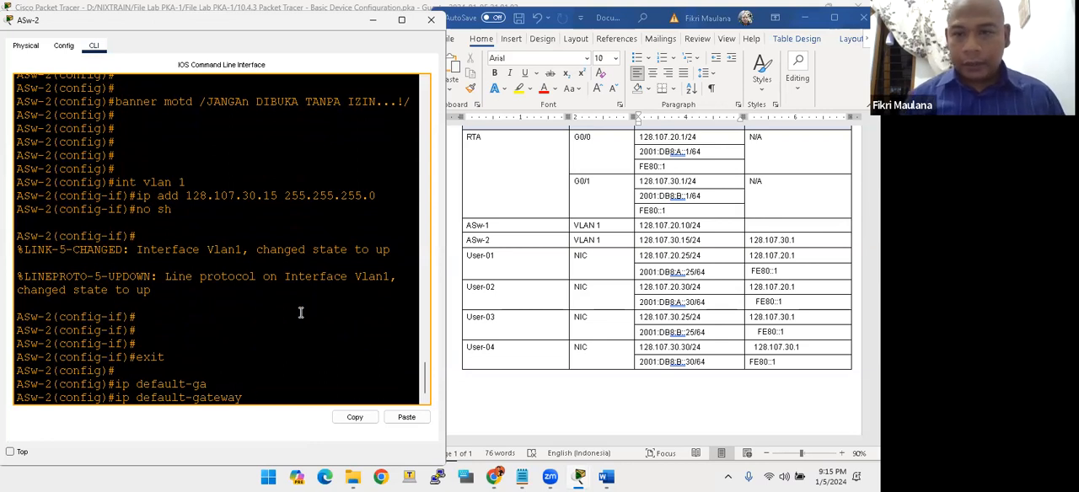
{"action": "type", "text": "128.10"}
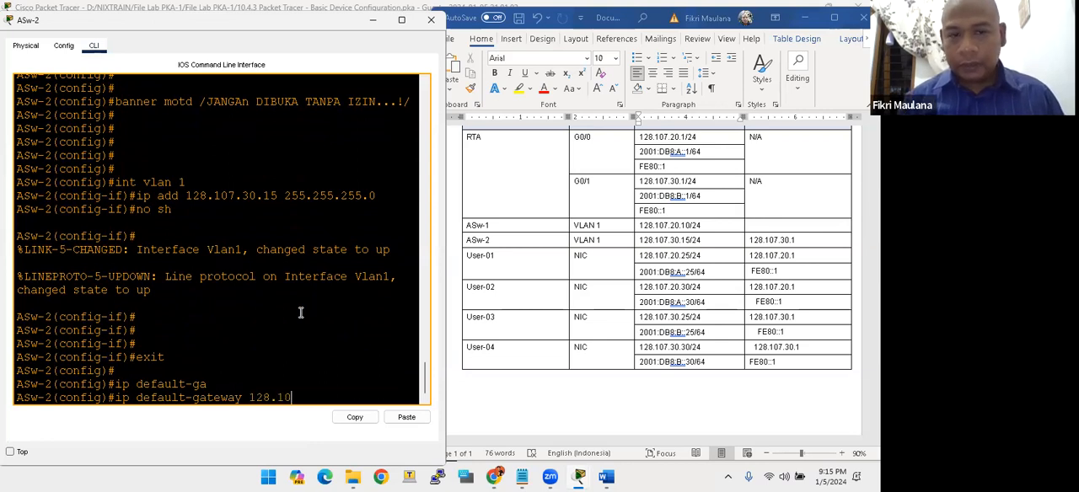
{"action": "type", "text": "7.30.1"}
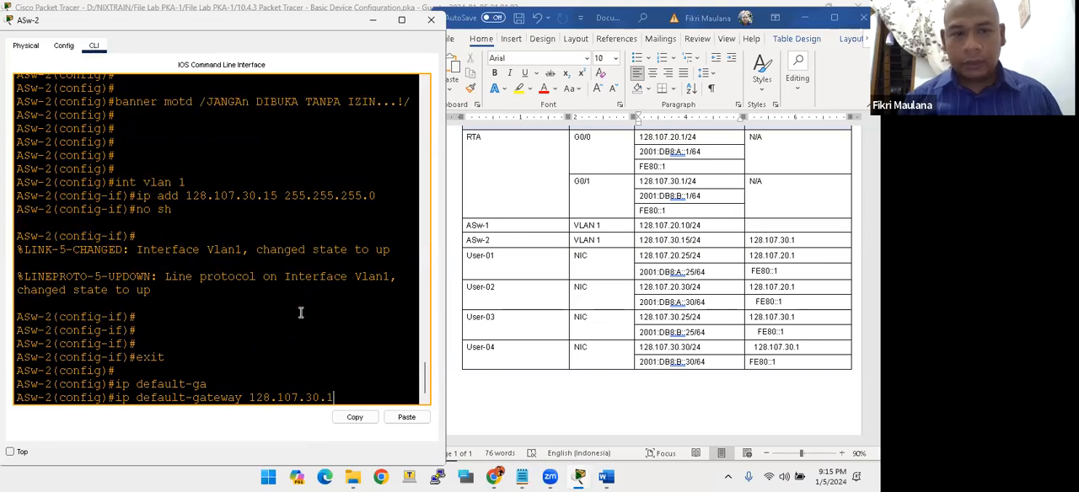
{"action": "key", "text": "Return"}
- Return ASw-2 to privileged EXEC mode with end and save the running configuration with wr
{"action": "type", "text": "end"}
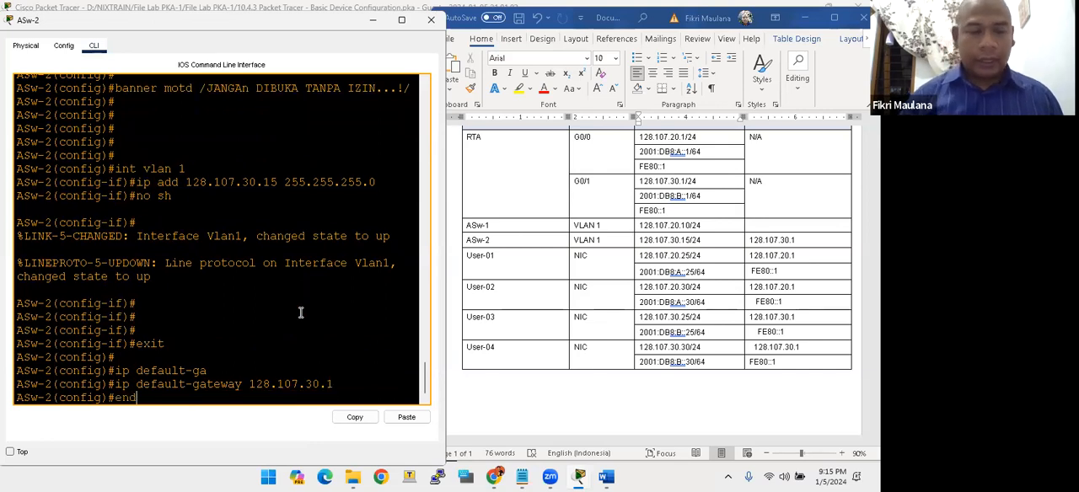
{"action": "key", "text": "Return"}
{"action": "key", "text": "Return"}
{"action": "key", "text": "Return"}
{"action": "key", "text": "Return"}
{"action": "key", "text": "Return"}
{"action": "type", "text": "w-2#w"}
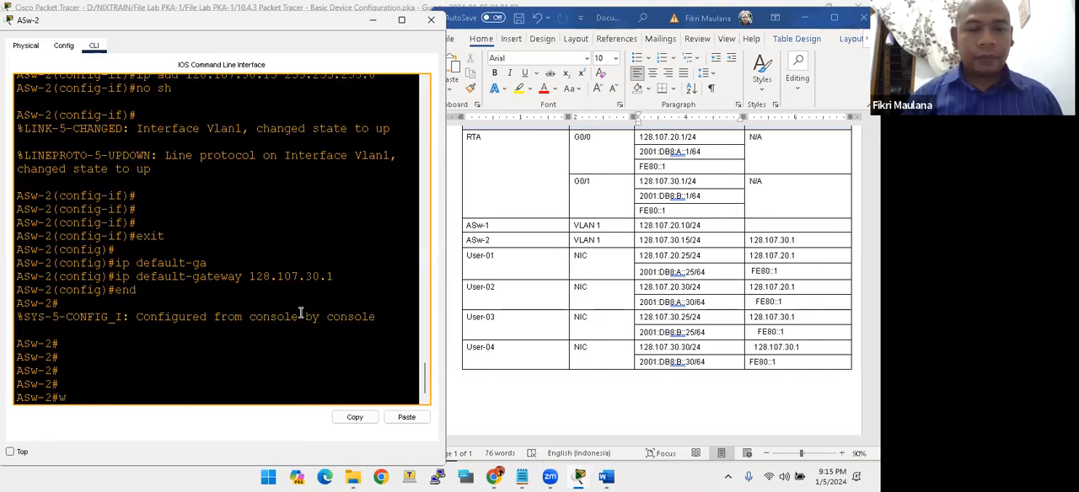
{"action": "type", "text": "r"}
{"action": "key", "text": "Return"}
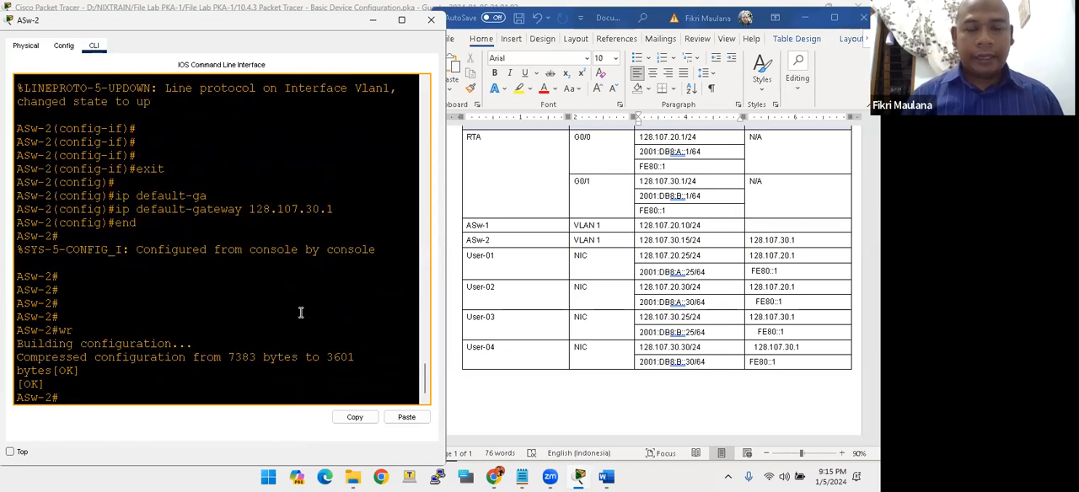
- Minimize the Word document and check the User-01 to User-04 rows of the Addressing Table in the activity instructions
{"action": "left_click", "coordinate": [805, 17]}
{"action": "key", "text": "alt+Tab"}
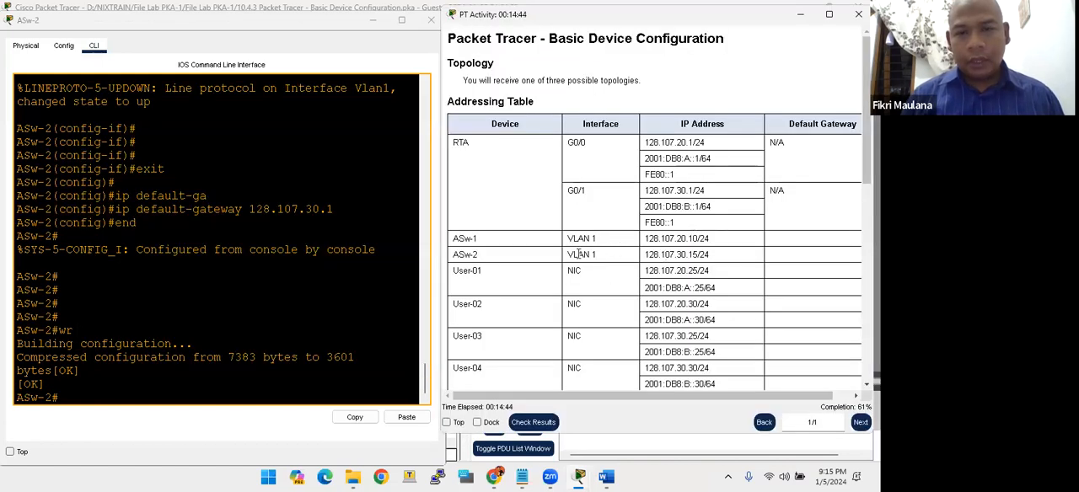
{"action": "scroll", "coordinate": [531, 261], "scroll_direction": "down", "scroll_amount": 1}
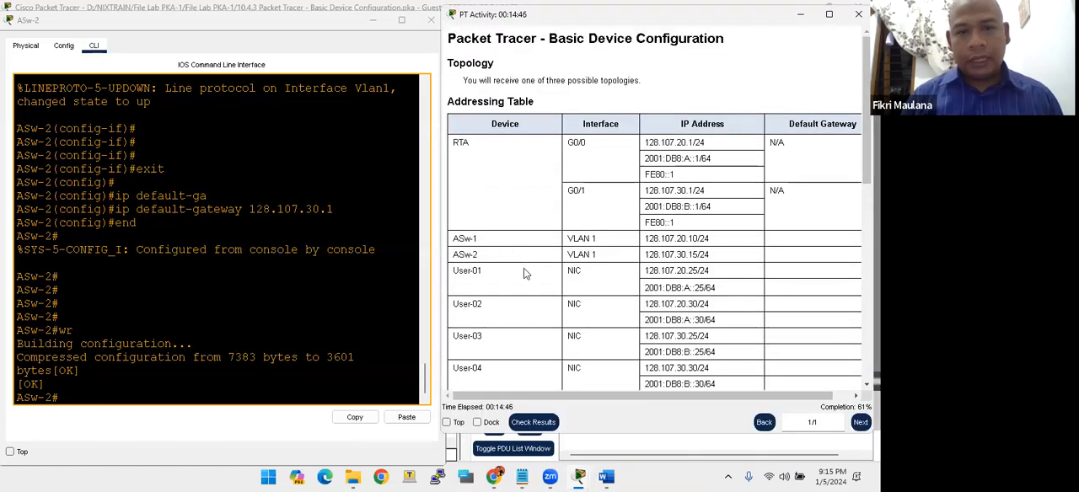
{"action": "scroll", "coordinate": [540, 267], "scroll_direction": "down", "scroll_amount": 1}
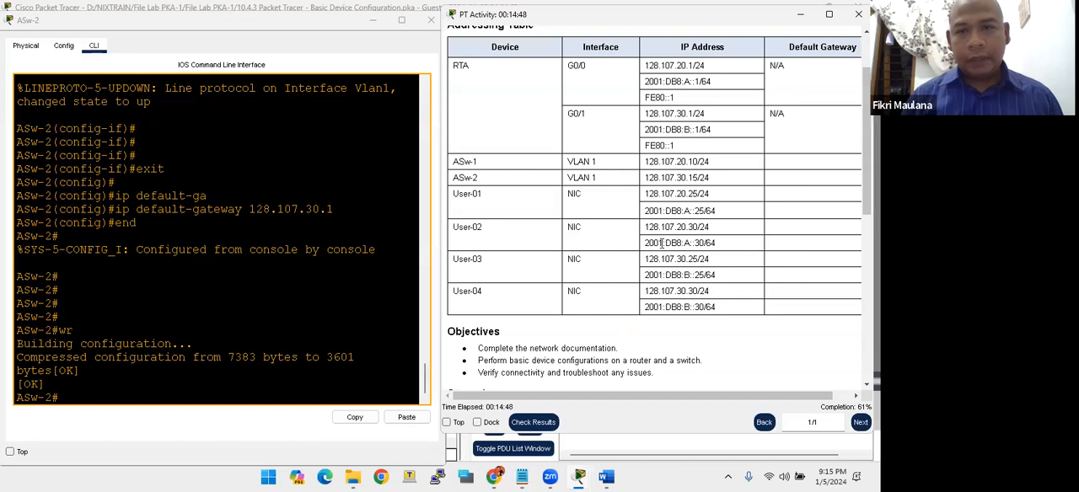
{"action": "left_click_drag", "start_coordinate": [500, 198], "coordinate": [540, 242]}
{"action": "left_click", "coordinate": [479, 204]}
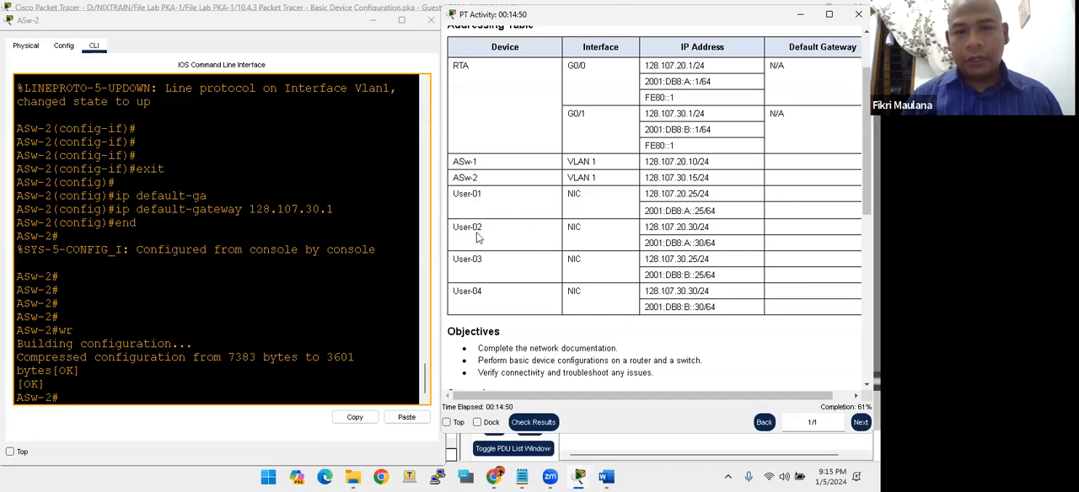
{"action": "left_click_drag", "start_coordinate": [474, 217], "coordinate": [477, 243]}
{"action": "left_click", "coordinate": [478, 290]}
- Close the ASw-2 window and review the host addressing and remaining items in the activity's Requirements list
{"action": "left_click", "coordinate": [317, 152]}
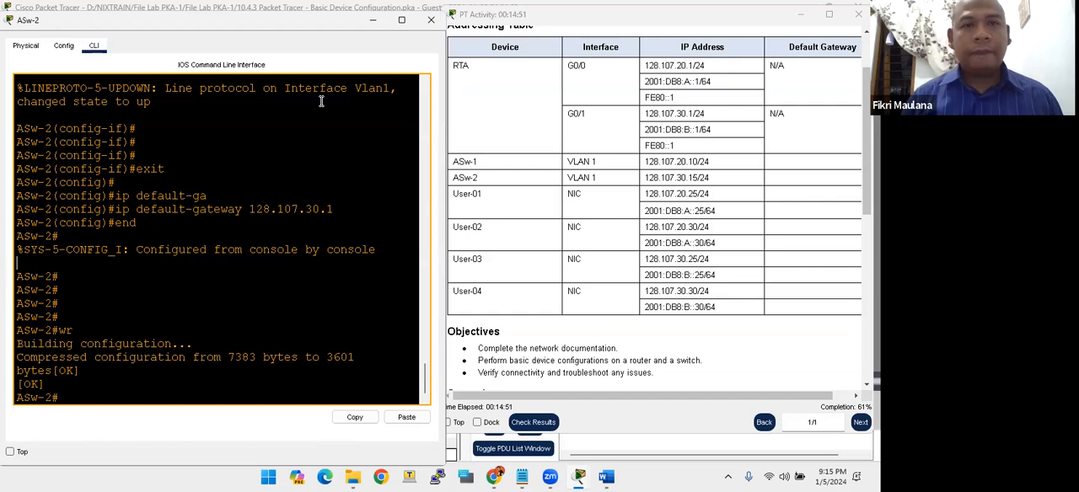
{"action": "left_click", "coordinate": [431, 19]}
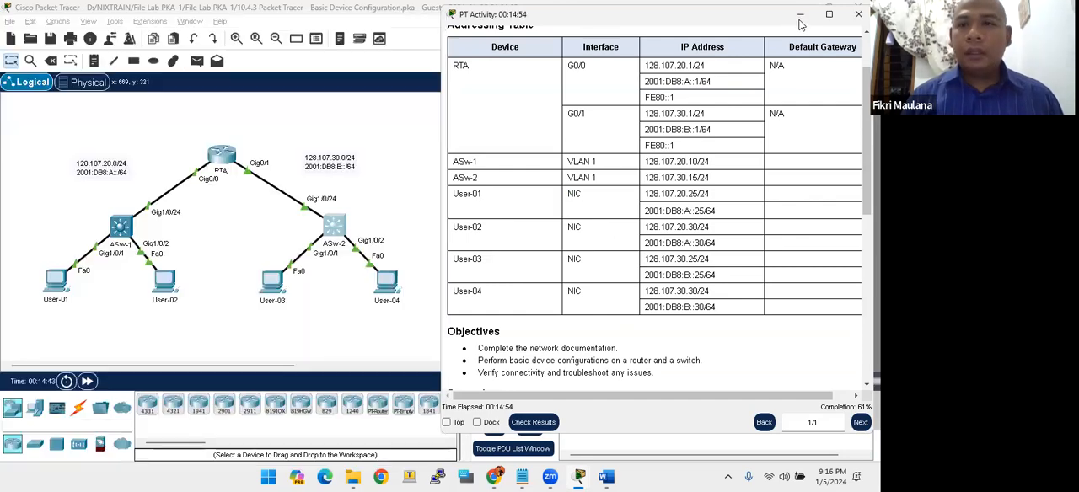
{"action": "key", "text": "alt+Tab"}
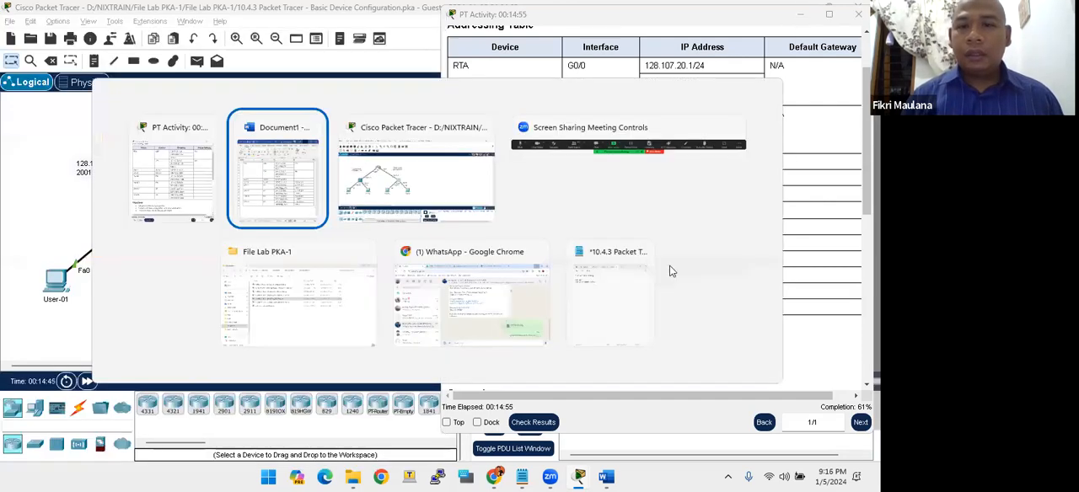
{"action": "scroll", "coordinate": [672, 266], "scroll_direction": "down", "scroll_amount": 10}
{"action": "left_click", "coordinate": [582, 251]}
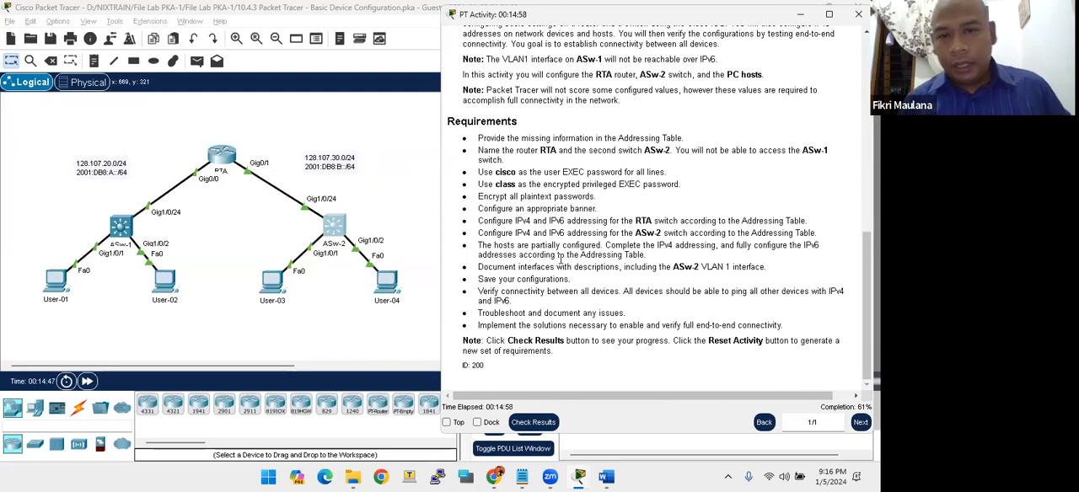
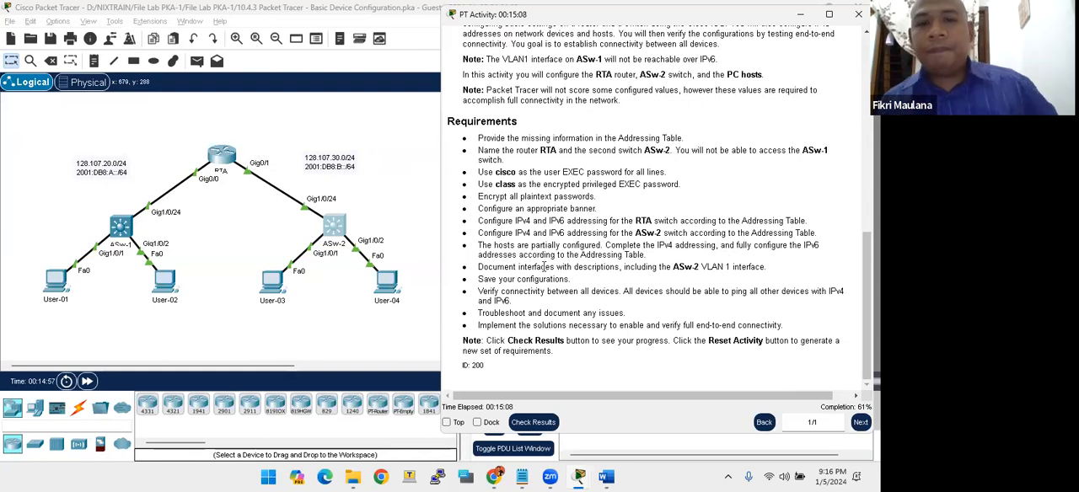
- Open the IP configuration of the User-01 PC and move its window aside
{"action": "left_click_drag", "start_coordinate": [39, 268], "coordinate": [94, 361]}
{"action": "left_click", "coordinate": [53, 285]}
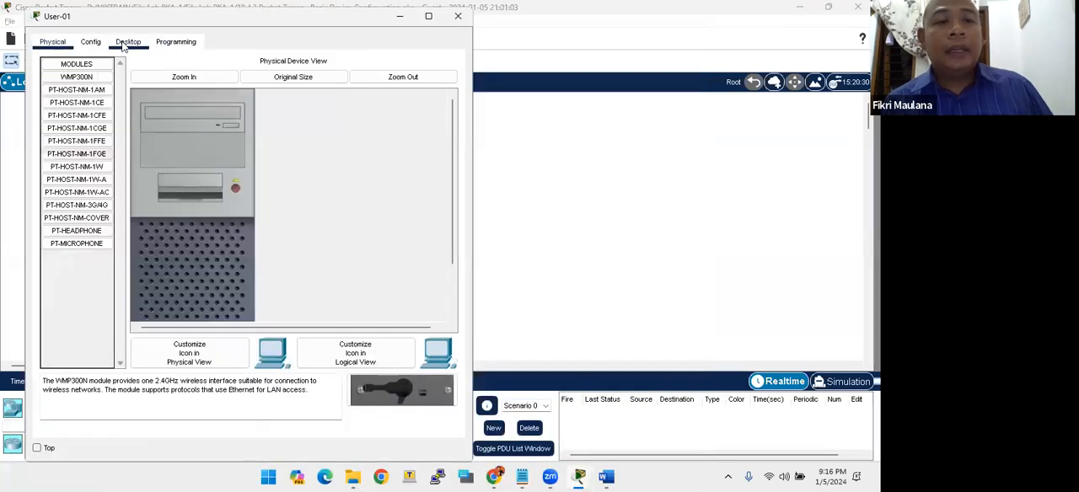
{"action": "left_click", "coordinate": [122, 46]}
{"action": "left_click", "coordinate": [74, 110]}
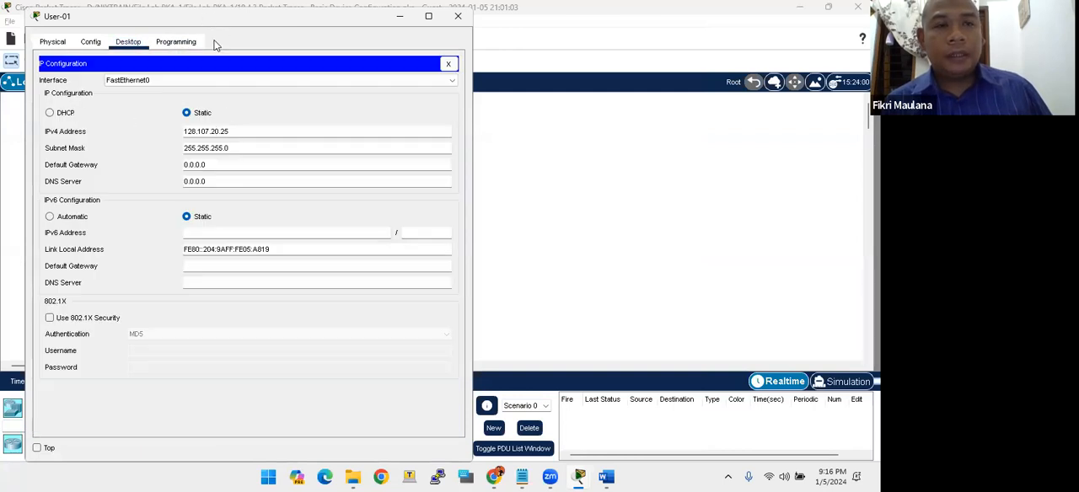
{"action": "left_click_drag", "start_coordinate": [210, 17], "coordinate": [185, 20]}
- Switch to the addressing table in Word and look up the User-01 address and gateway entries
{"action": "mouse_move", "coordinate": [600, 477]}
{"action": "left_click", "coordinate": [614, 407]}
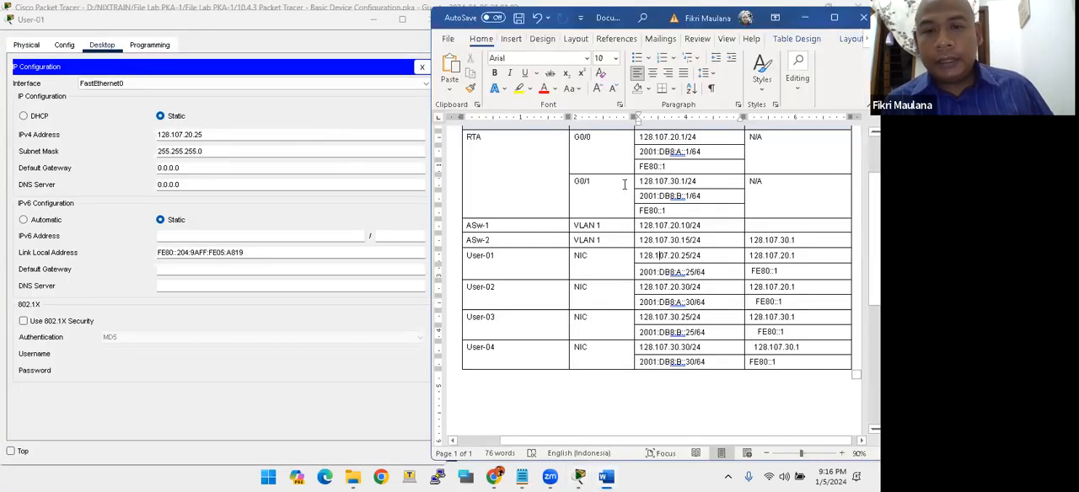
{"action": "scroll", "coordinate": [671, 229], "scroll_direction": "up", "scroll_amount": 3}
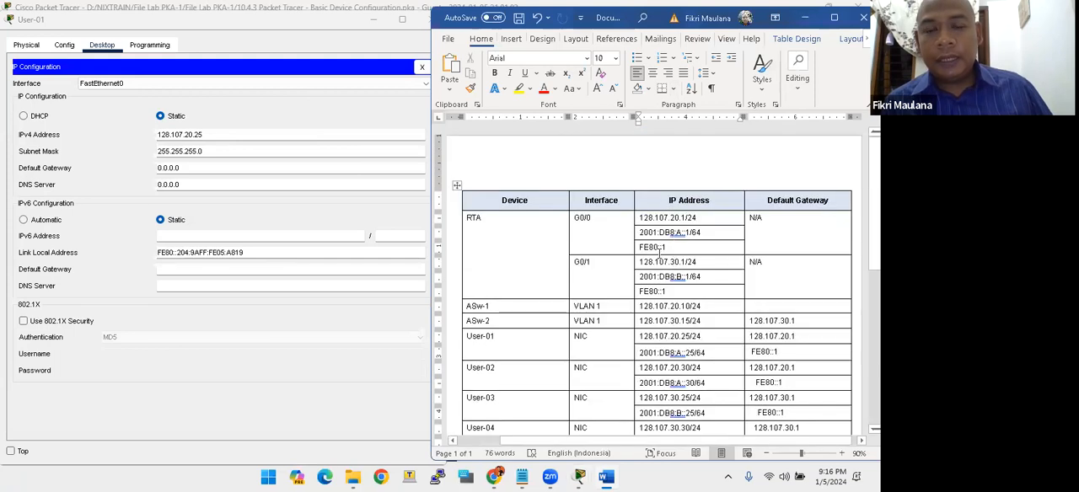
{"action": "scroll", "coordinate": [640, 253], "scroll_direction": "down", "scroll_amount": 2}
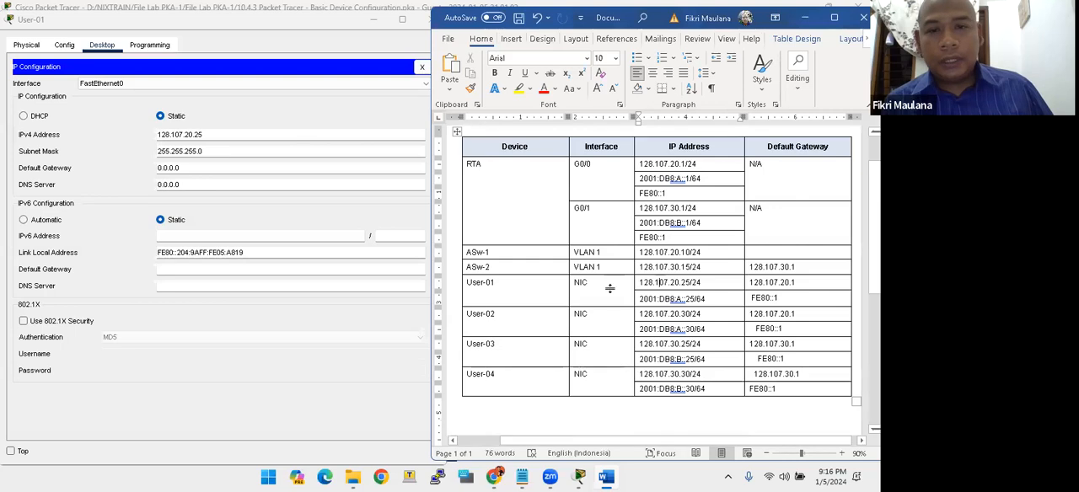
{"action": "left_click", "coordinate": [506, 287]}
{"action": "left_click_drag", "start_coordinate": [470, 287], "coordinate": [792, 291]}
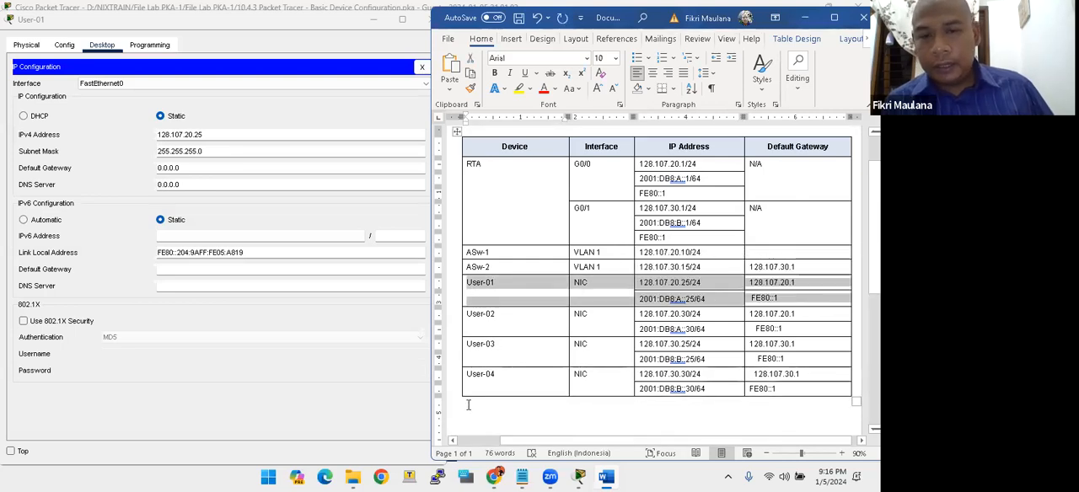
- Check User-01's IPv4 address against the addressing table and set its IPv4 default gateway to 128.107.20.1
{"action": "left_click", "coordinate": [224, 361]}
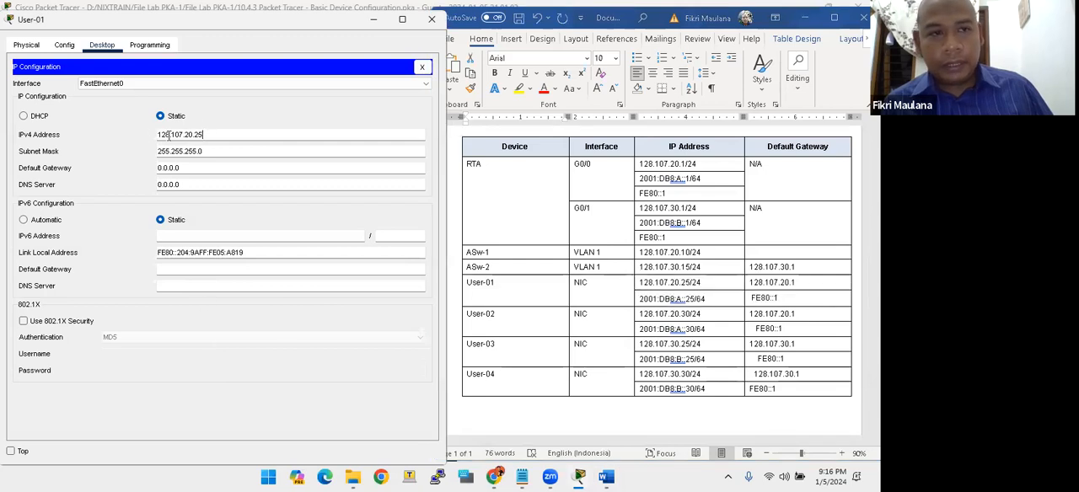
{"action": "triple_click", "coordinate": [169, 135]}
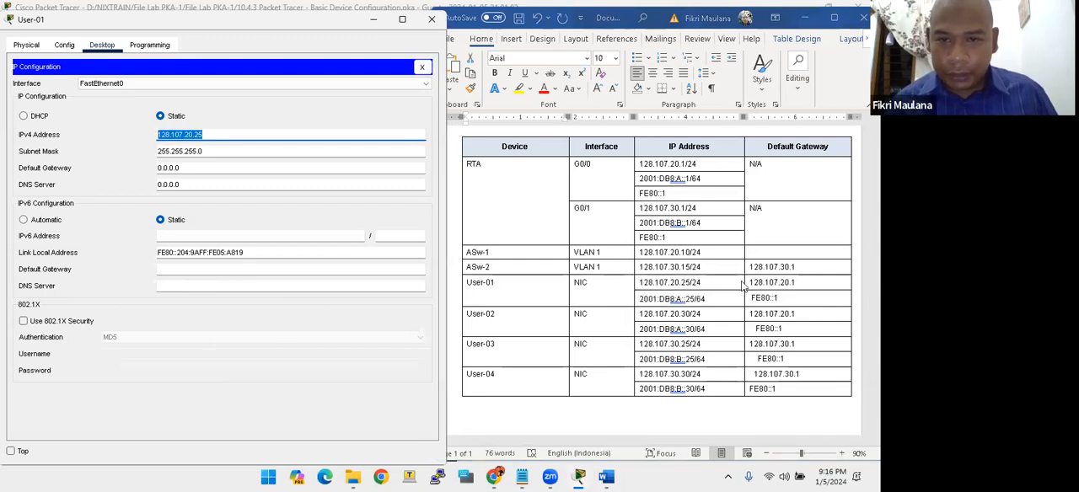
{"action": "left_click", "coordinate": [689, 289]}
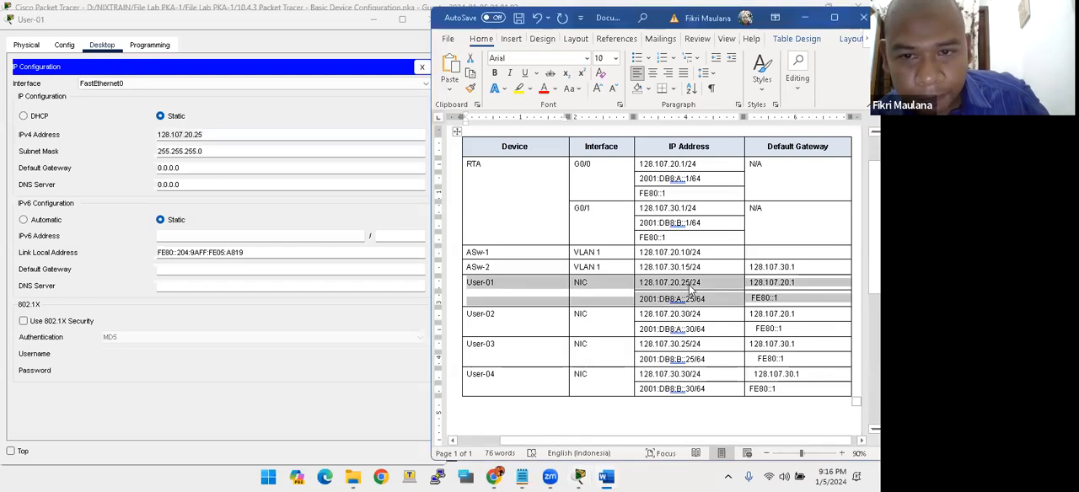
{"action": "left_click", "coordinate": [692, 284]}
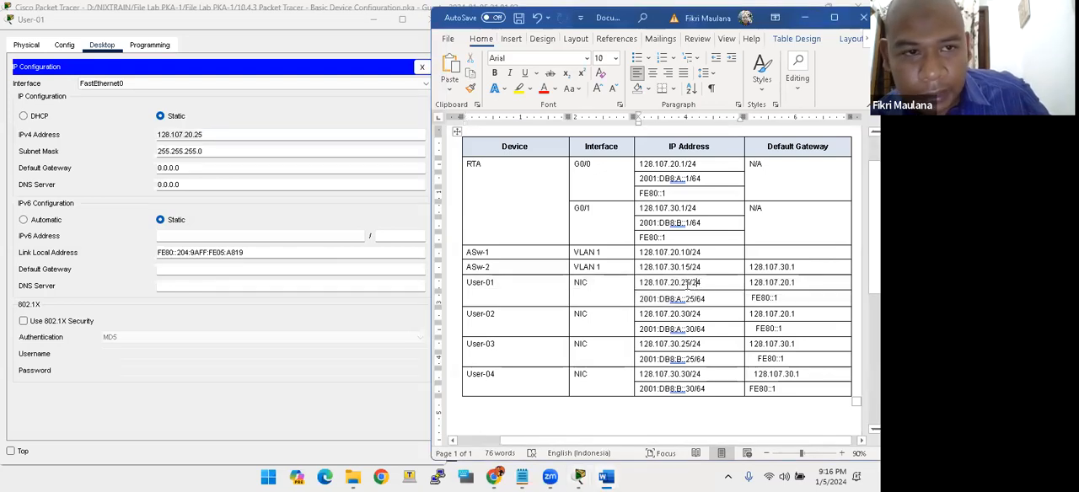
{"action": "left_click", "coordinate": [210, 168]}
{"action": "type", "text": "128.107.20.1"}
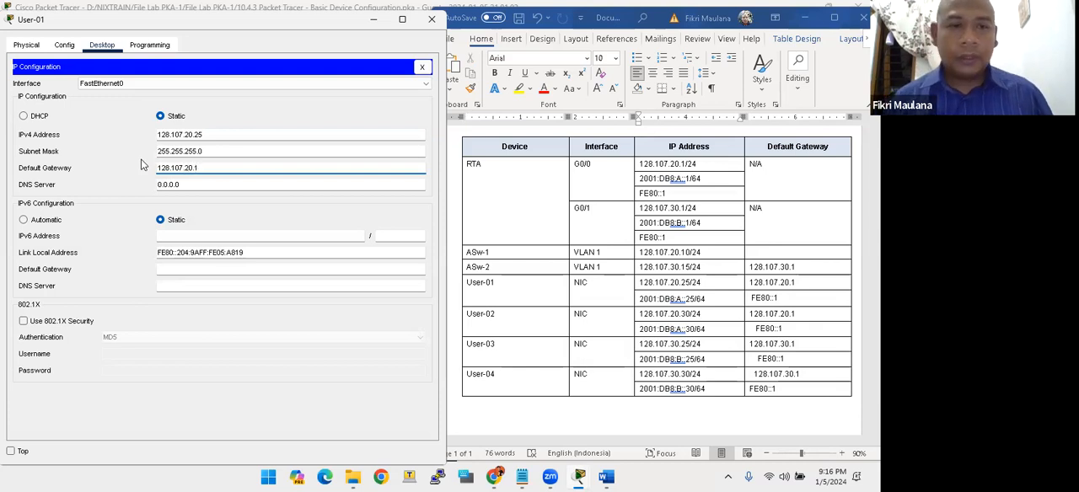
- Copy User-01's IPv6 address 2001:DB8:A::25 from the Word table into its IP configuration, with prefix length 64
{"action": "left_click", "coordinate": [173, 234]}
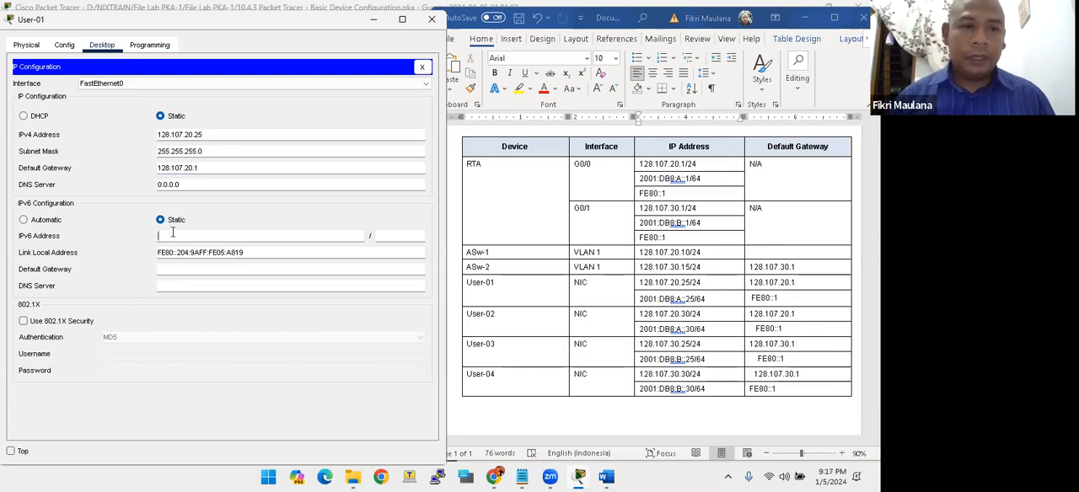
{"action": "left_click", "coordinate": [640, 302]}
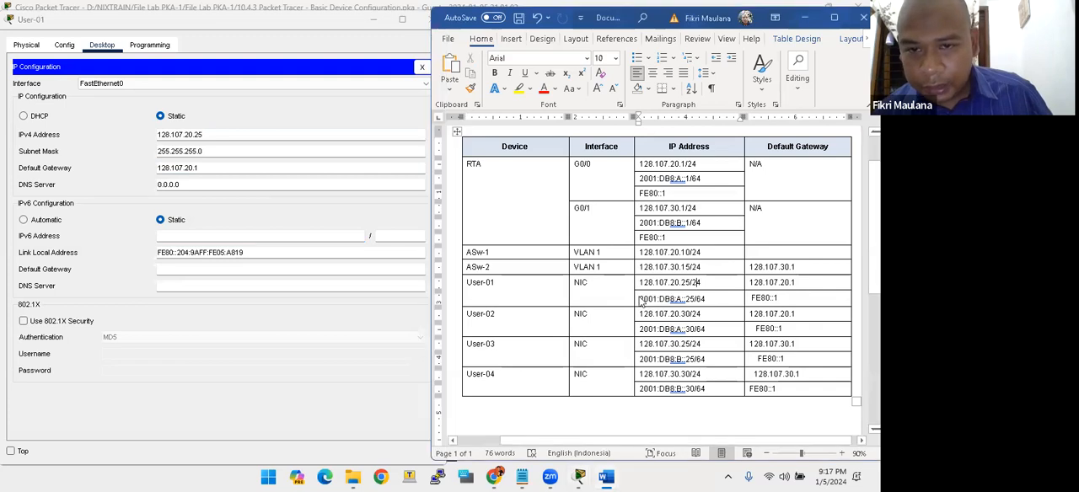
{"action": "left_click_drag", "start_coordinate": [641, 298], "coordinate": [700, 300]}
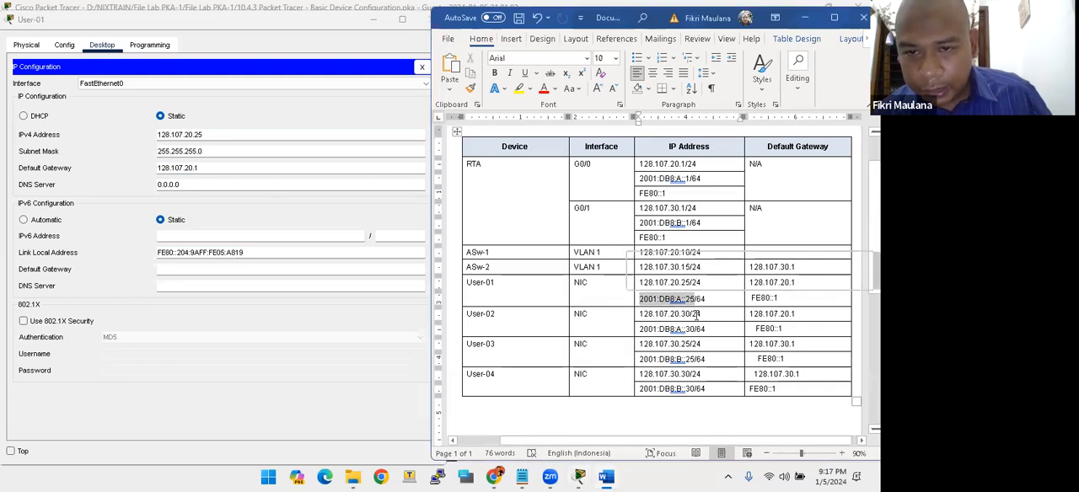
{"action": "key", "text": "ctrl+c"}
{"action": "left_click", "coordinate": [258, 235]}
{"action": "key", "text": "ctrl+v"}
{"action": "left_click", "coordinate": [402, 237]}
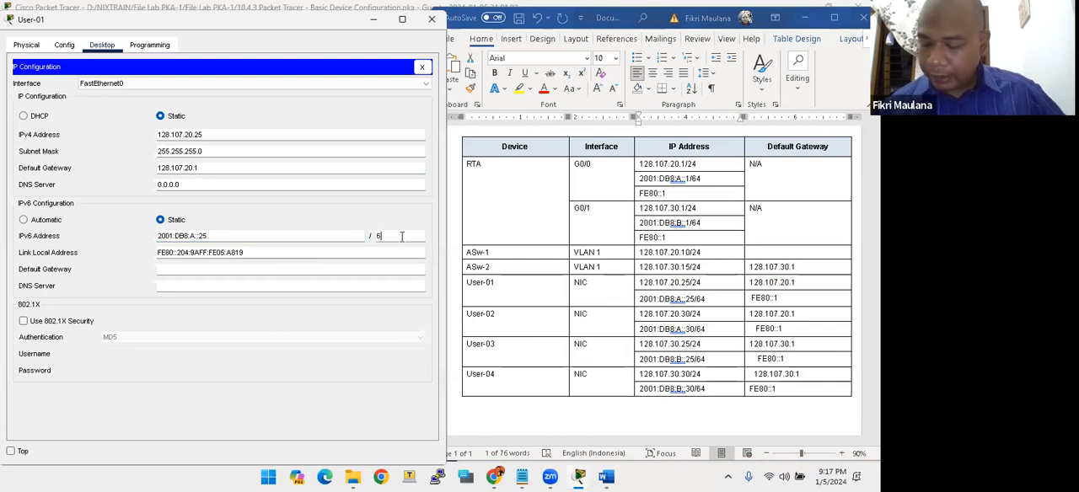
- Copy FE80::1 from the Word table into User-01's IPv6 default gateway and close the device window
{"action": "left_click", "coordinate": [660, 306]}
{"action": "left_click_drag", "start_coordinate": [793, 300], "coordinate": [756, 300]}
{"action": "left_click", "coordinate": [750, 299]}
{"action": "left_click", "coordinate": [776, 300]}
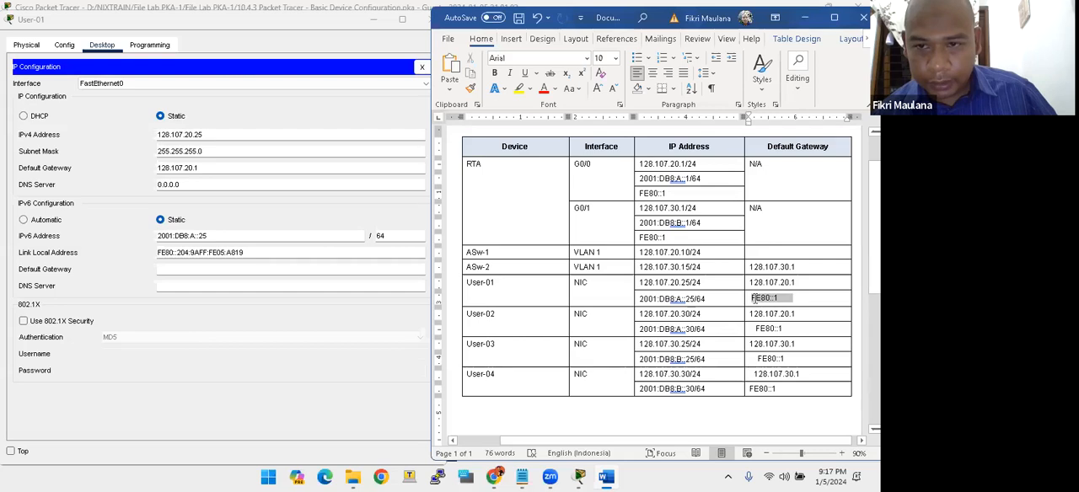
{"action": "left_click", "coordinate": [414, 298]}
{"action": "left_click", "coordinate": [223, 267]}
{"action": "key", "text": "ctrl+v"}
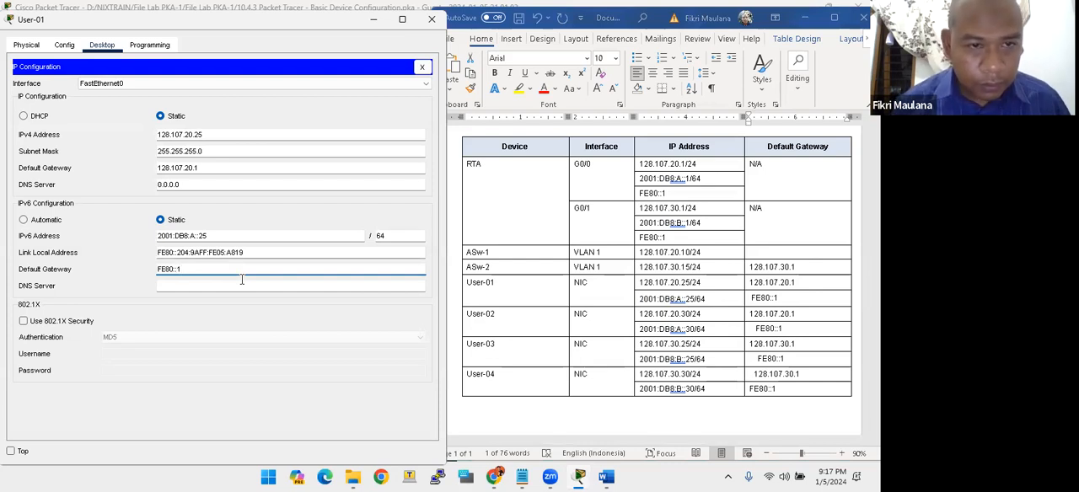
{"action": "left_click", "coordinate": [432, 20]}
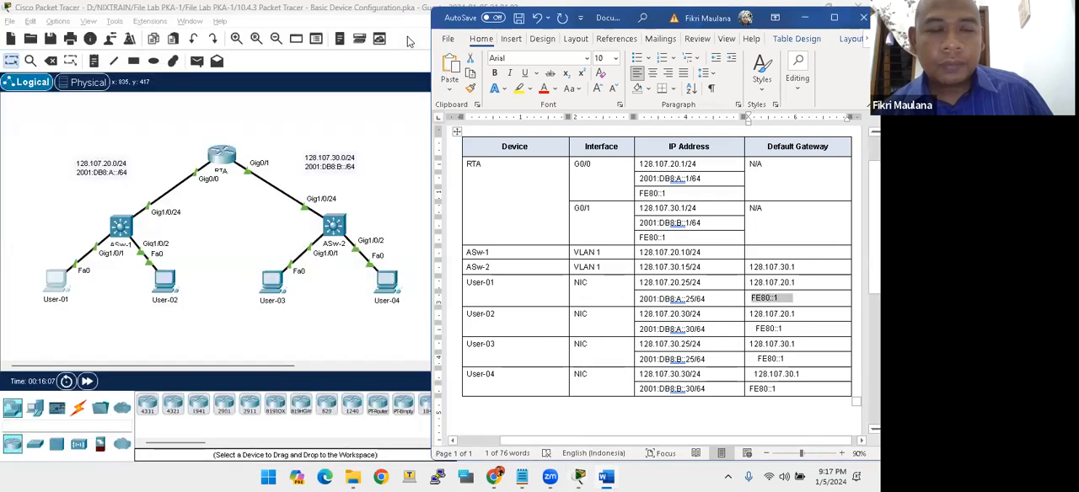
- Open User-02's IP configuration and set its IPv4 default gateway to 128.107.20.1 as listed in the Word table
{"action": "left_click", "coordinate": [167, 283]}
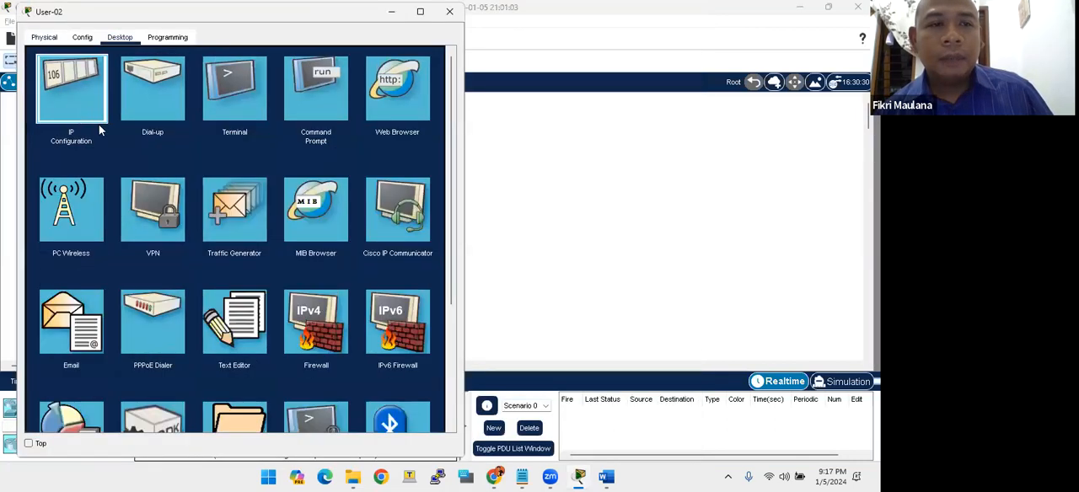
{"action": "left_click", "coordinate": [99, 124]}
{"action": "key", "text": "alt+Tab"}
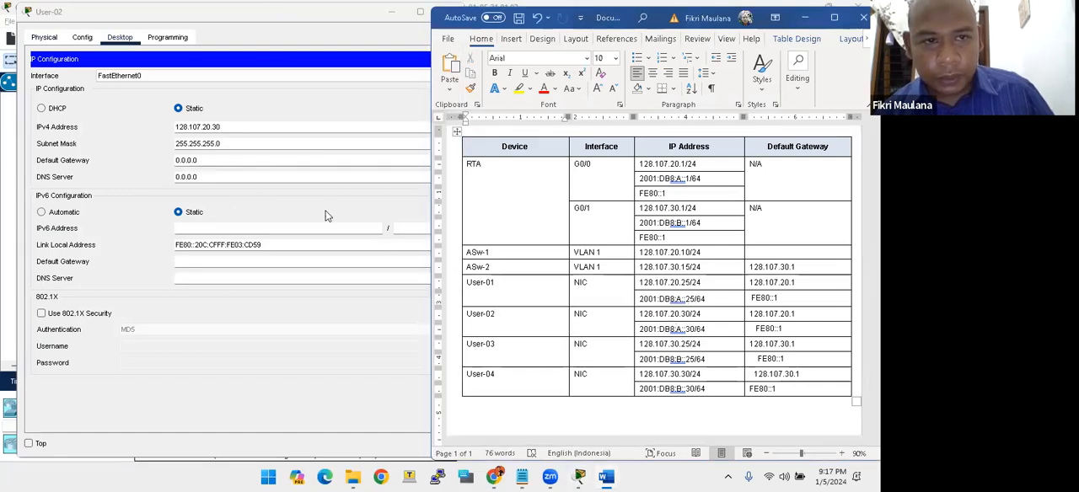
{"action": "left_click", "coordinate": [755, 315]}
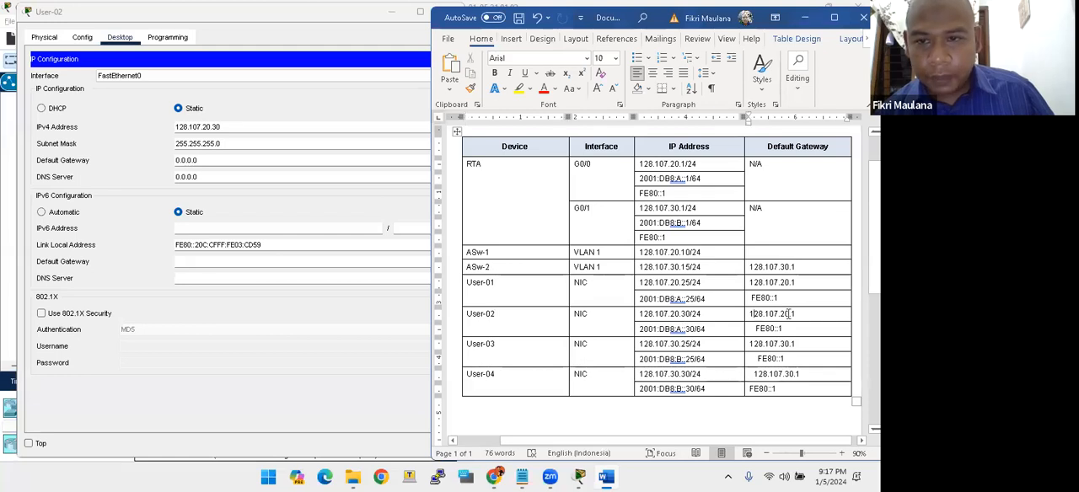
{"action": "left_click_drag", "start_coordinate": [789, 314], "coordinate": [758, 313]}
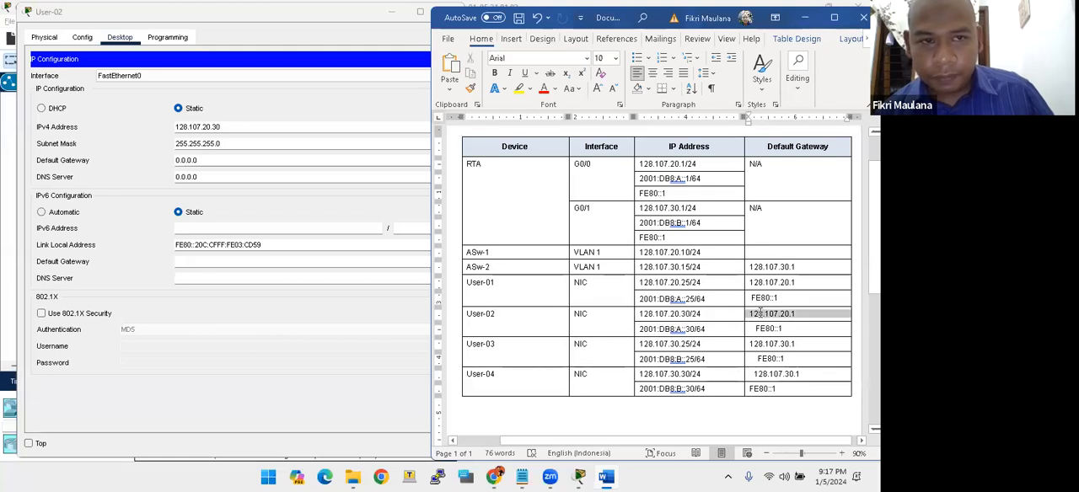
{"action": "left_click_drag", "start_coordinate": [205, 160], "coordinate": [155, 126]}
{"action": "type", "text": "128.10"}
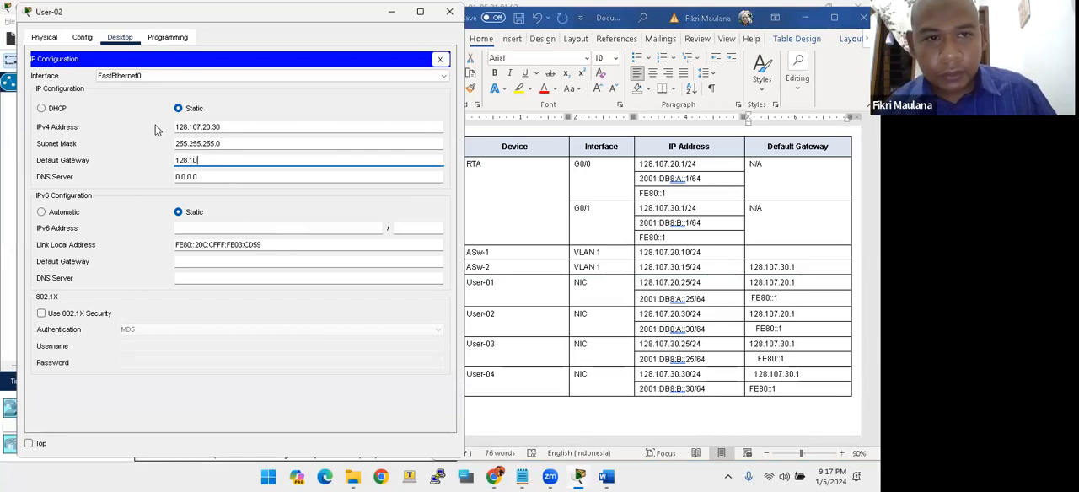
{"action": "type", "text": "7.20.1"}
- Copy User-02's IPv6 address 2001:DB8:A::30 from the Word table into its IP configuration, with prefix length 64
{"action": "key", "text": "Tab"}
{"action": "key", "text": "Tab"}
{"action": "key", "text": "Tab"}
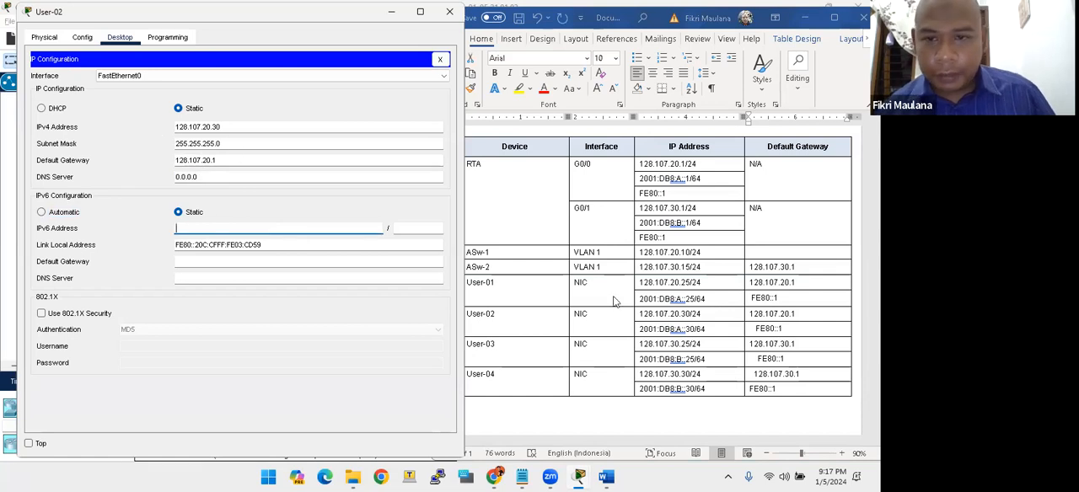
{"action": "left_click", "coordinate": [654, 331]}
{"action": "left_click", "coordinate": [637, 332]}
{"action": "left_click_drag", "start_coordinate": [638, 329], "coordinate": [694, 329]}
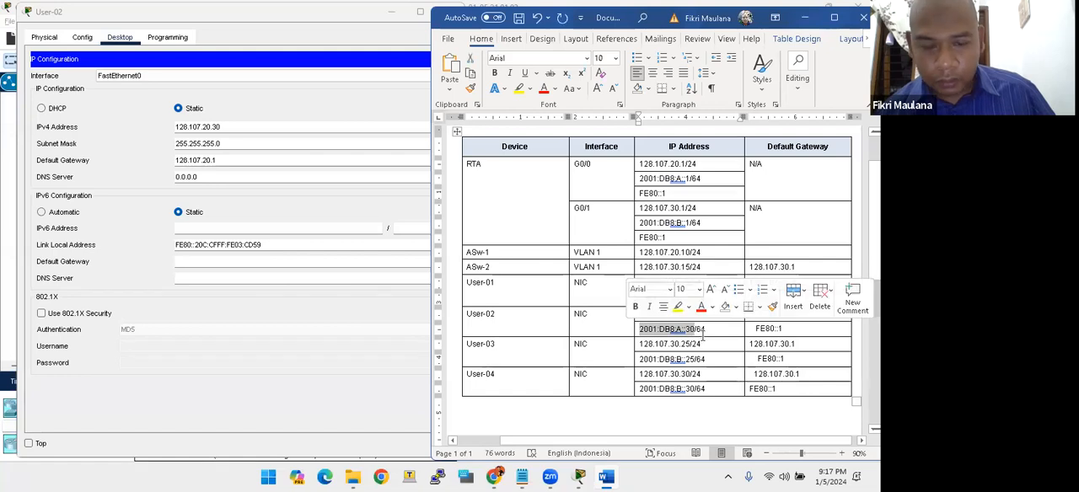
{"action": "left_click", "coordinate": [211, 229]}
{"action": "key", "text": "ctrl+v"}
{"action": "left_click", "coordinate": [404, 230]}
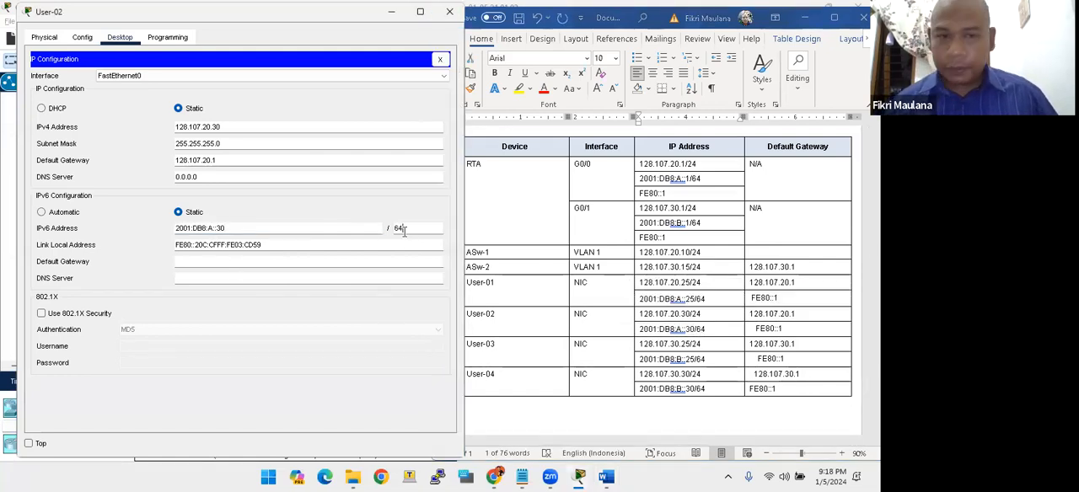
- Copy FE80::1 from the Word table into User-02's IPv6 default gateway and close the device window
{"action": "left_click", "coordinate": [671, 330]}
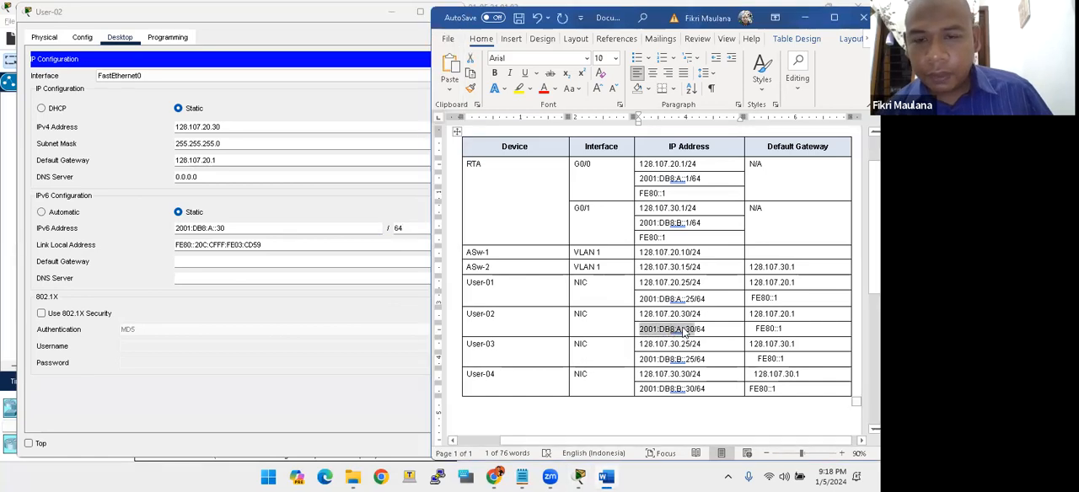
{"action": "left_click", "coordinate": [306, 258]}
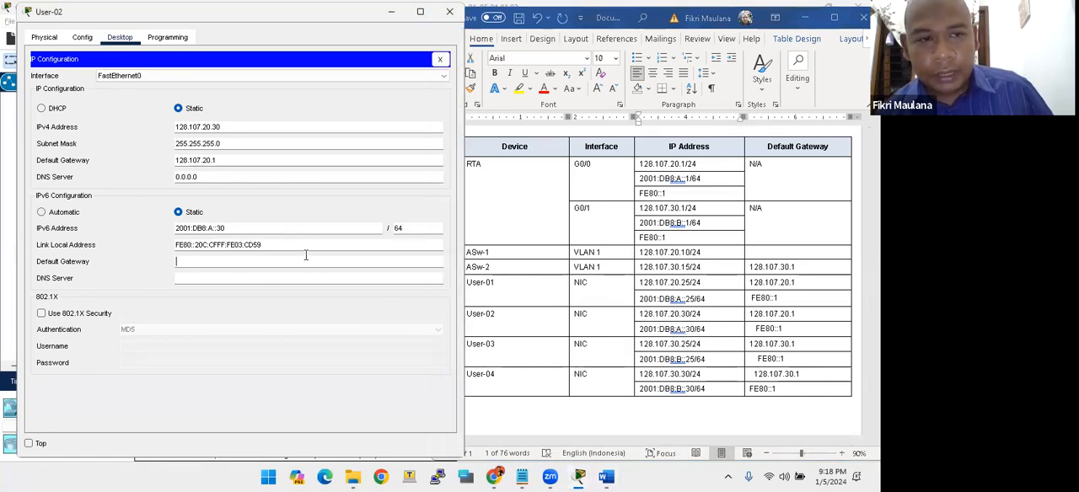
{"action": "left_click", "coordinate": [780, 329]}
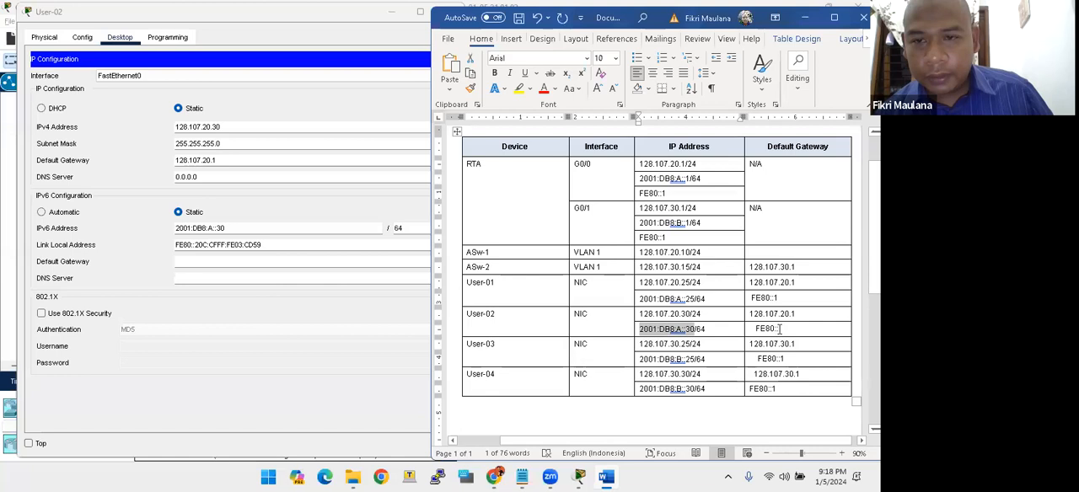
{"action": "left_click_drag", "start_coordinate": [798, 329], "coordinate": [756, 329]}
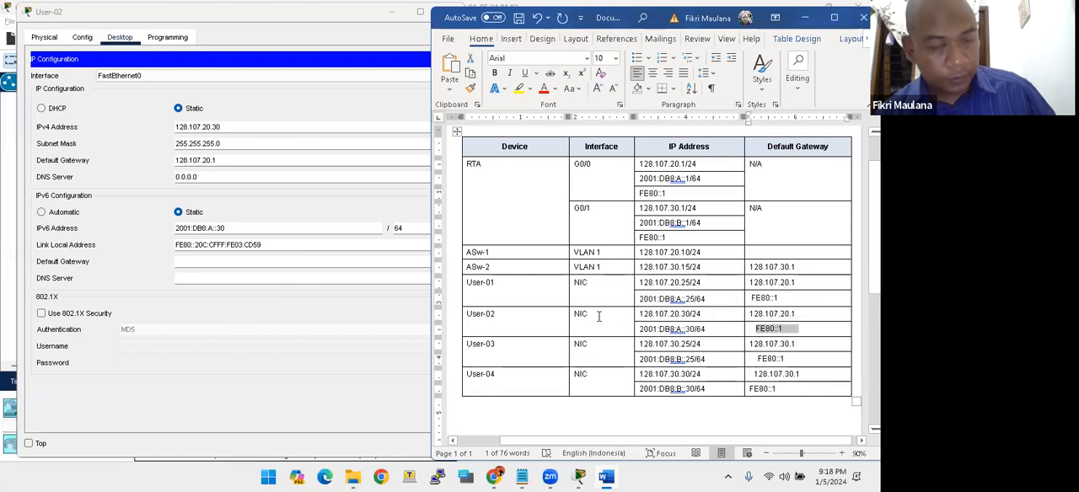
{"action": "key", "text": "ctrl+c"}
{"action": "left_click", "coordinate": [268, 258]}
{"action": "key", "text": "ctrl+v"}
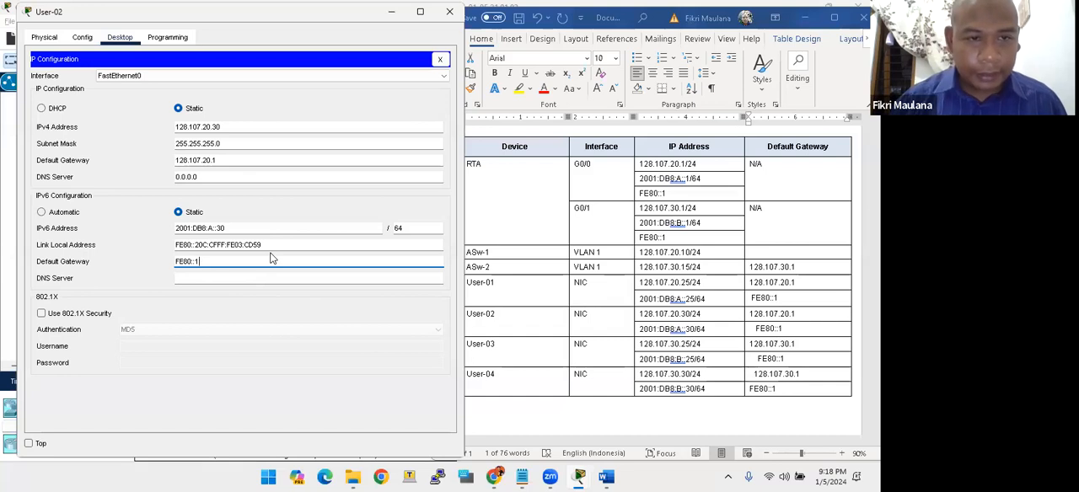
{"action": "left_click", "coordinate": [268, 298]}
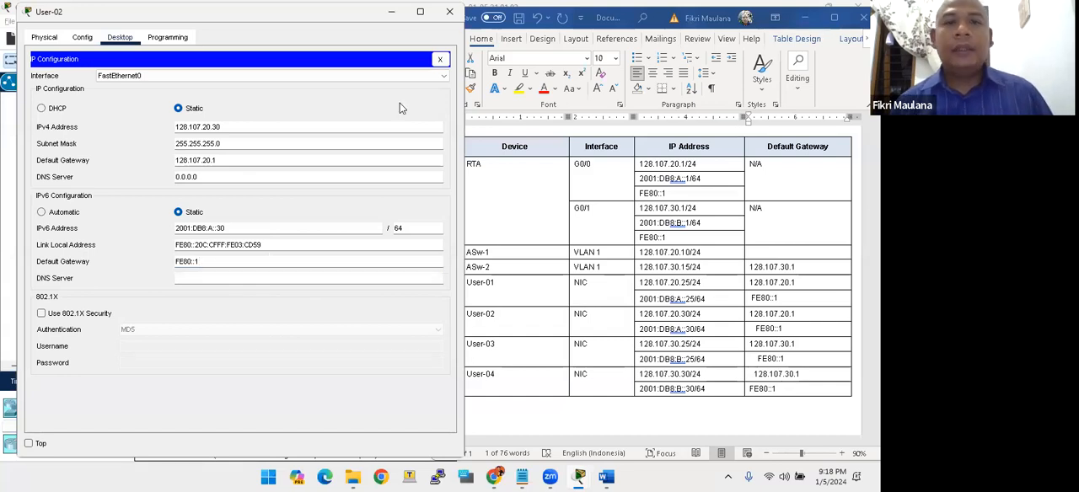
{"action": "left_click", "coordinate": [448, 12]}
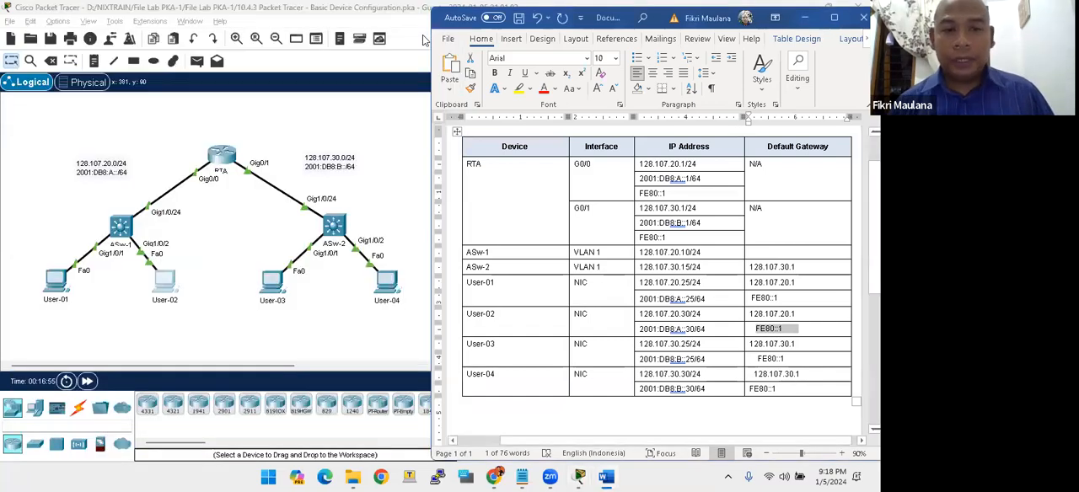
- Open User-03's IP configuration and bring the Word addressing table into view beside it
{"action": "left_click", "coordinate": [266, 284]}
{"action": "left_click_drag", "start_coordinate": [387, 49], "coordinate": [134, 15]}
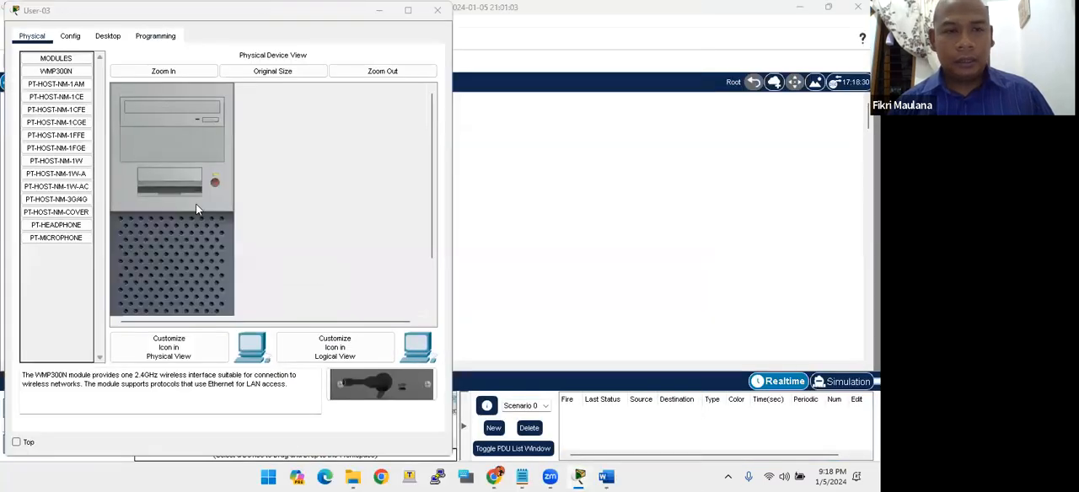
{"action": "key", "text": "super+Tab"}
{"action": "left_click", "coordinate": [265, 190]}
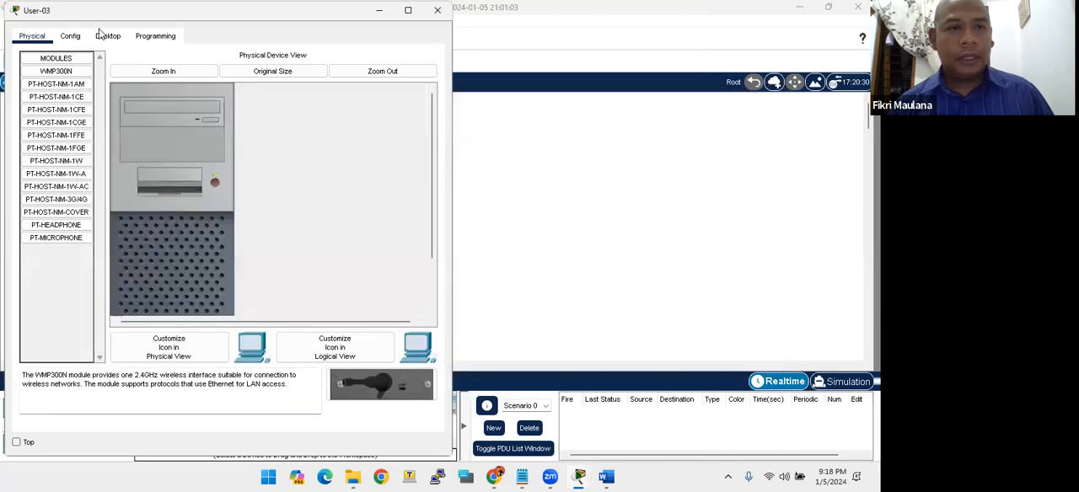
{"action": "left_click", "coordinate": [108, 36]}
{"action": "left_click", "coordinate": [64, 105]}
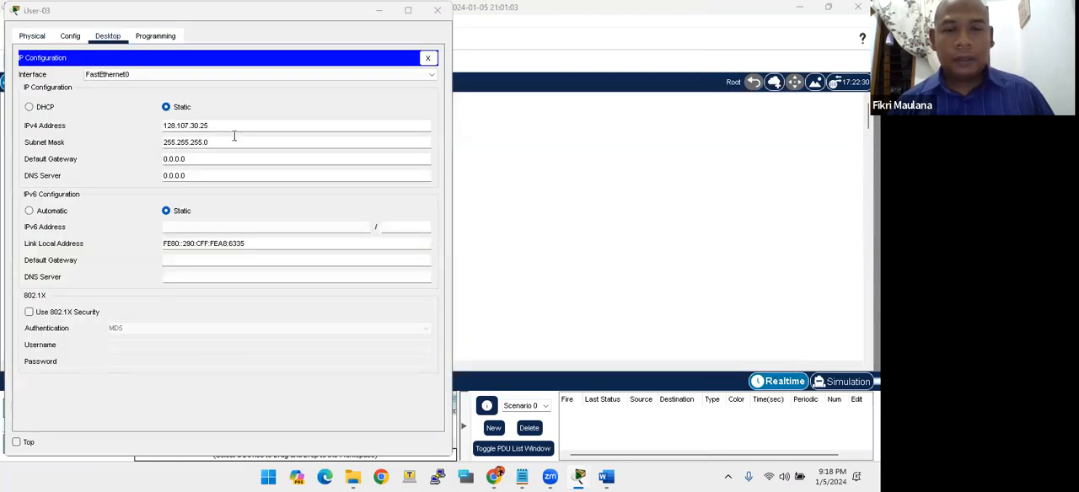
{"action": "key", "text": "alt+Tab"}
{"action": "key", "text": "Tab"}
{"action": "left_click", "coordinate": [665, 344]}
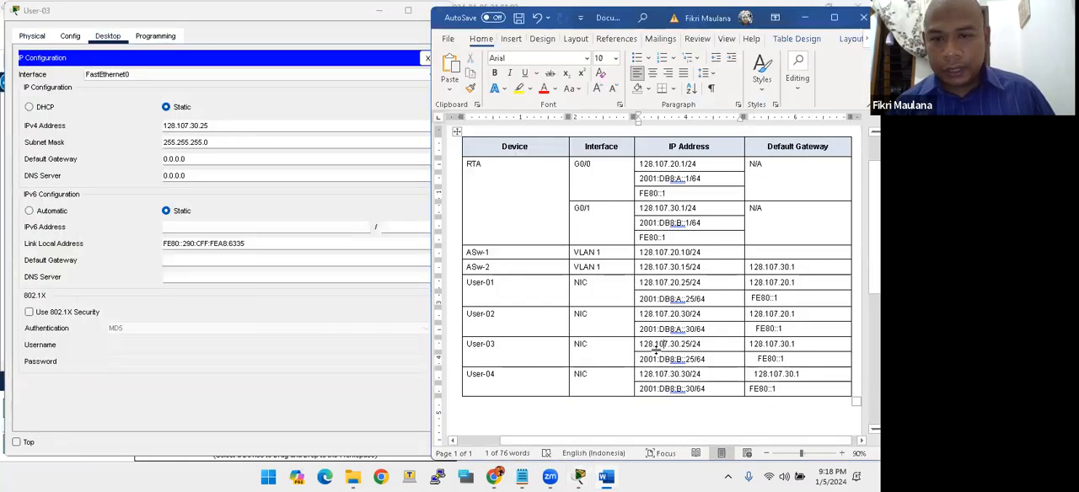
- Set User-03's IPv4 default gateway to 128.107.30.1 as listed in the Word table
{"action": "left_click", "coordinate": [204, 128]}
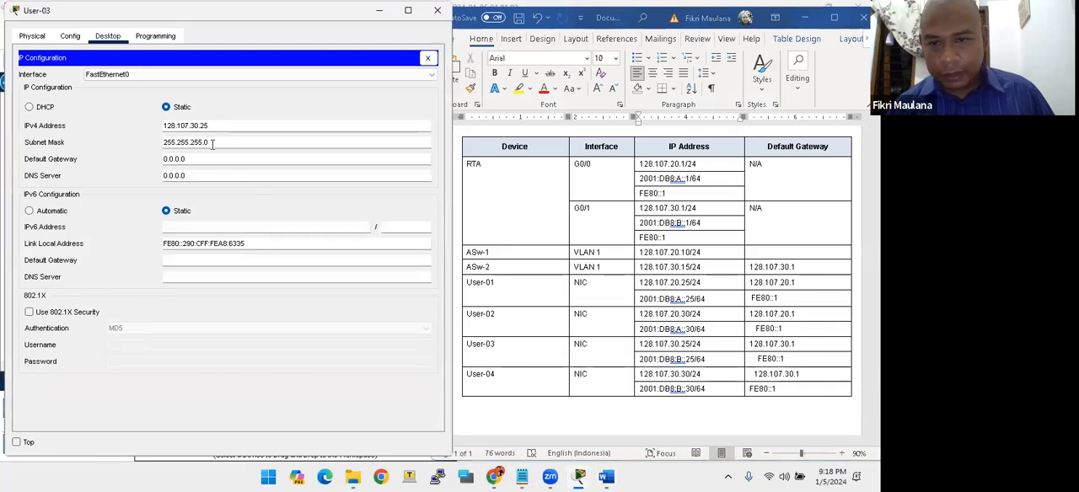
{"action": "left_click", "coordinate": [210, 159]}
{"action": "left_click_drag", "start_coordinate": [193, 157], "coordinate": [134, 160]}
{"action": "type", "text": "128.107."}
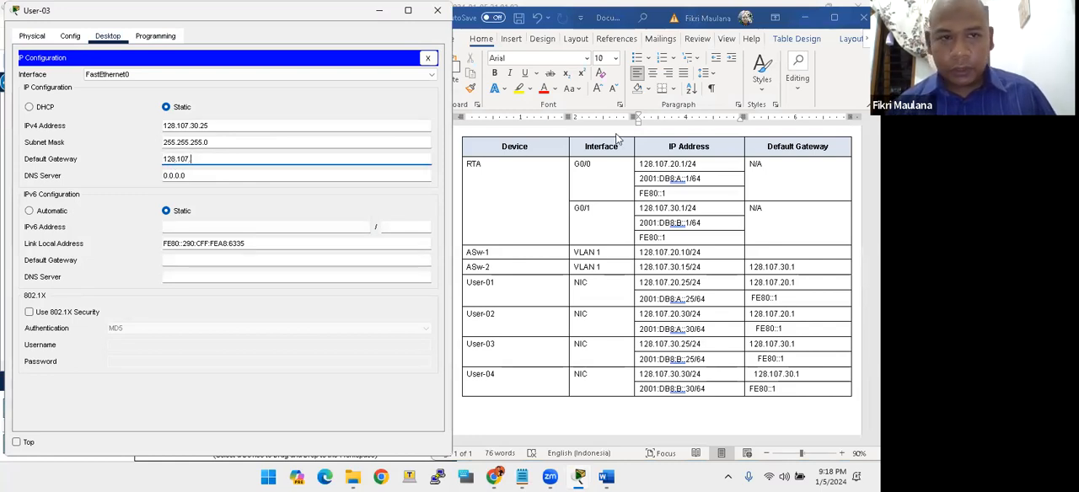
{"action": "type", "text": "30.1"}
{"action": "key", "text": "Tab"}
{"action": "key", "text": "Tab"}
{"action": "key", "text": "Tab"}
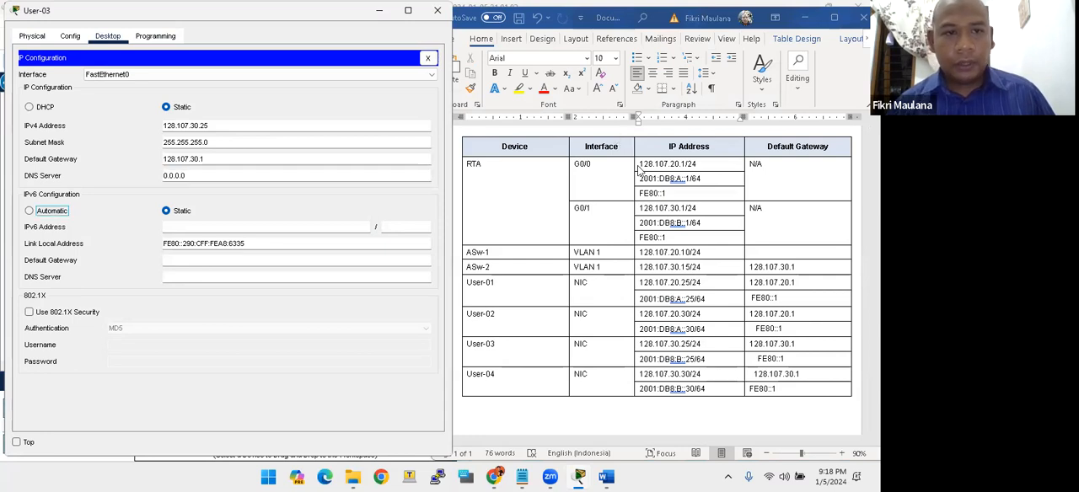
- Copy User-03's IPv6 address 2001:DB8:B::25 from the Word table into its IP configuration, with prefix length 64
{"action": "mouse_move", "coordinate": [638, 363]}
{"action": "left_mouse_down"}
{"action": "mouse_move", "coordinate": [695, 359]}
{"action": "mouse_move", "coordinate": [640, 364]}
{"action": "left_mouse_up"}
{"action": "left_click", "coordinate": [687, 359]}
{"action": "key", "text": "ctrl+c"}
{"action": "left_click", "coordinate": [234, 228]}
{"action": "key", "text": "ctrl+v"}
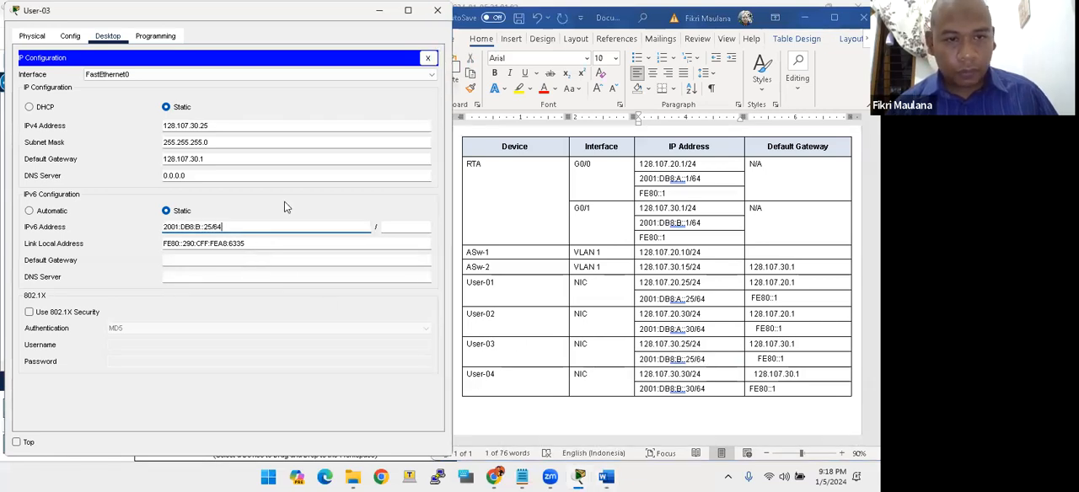
{"action": "key", "text": "BackSpace"}
{"action": "key", "text": "Tab"}
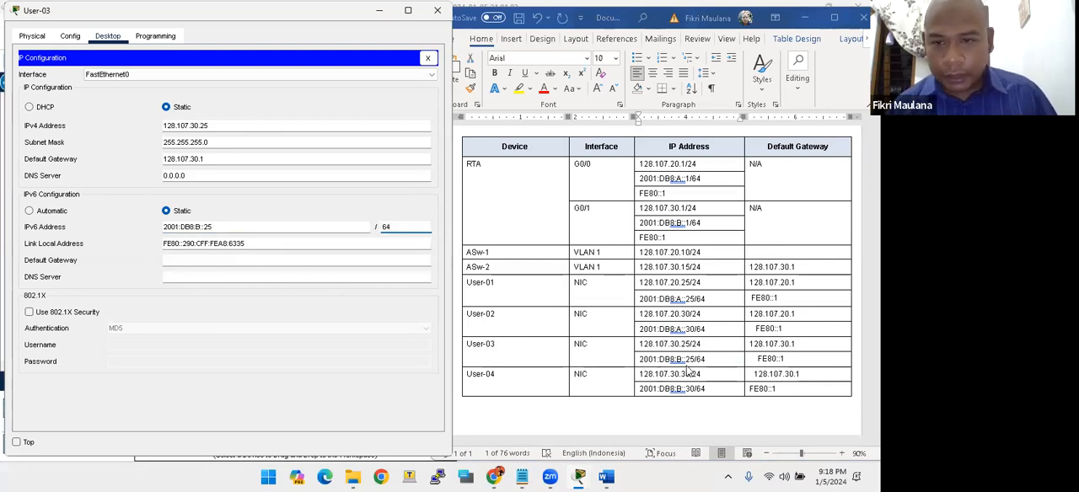
- Copy FE80::1 from the Word table into User-03's IPv6 default gateway and close the device window
{"action": "left_click", "coordinate": [755, 359]}
{"action": "left_click_drag", "start_coordinate": [755, 359], "coordinate": [785, 360]}
{"action": "left_click", "coordinate": [205, 260]}
{"action": "key", "text": "ctrl+v"}
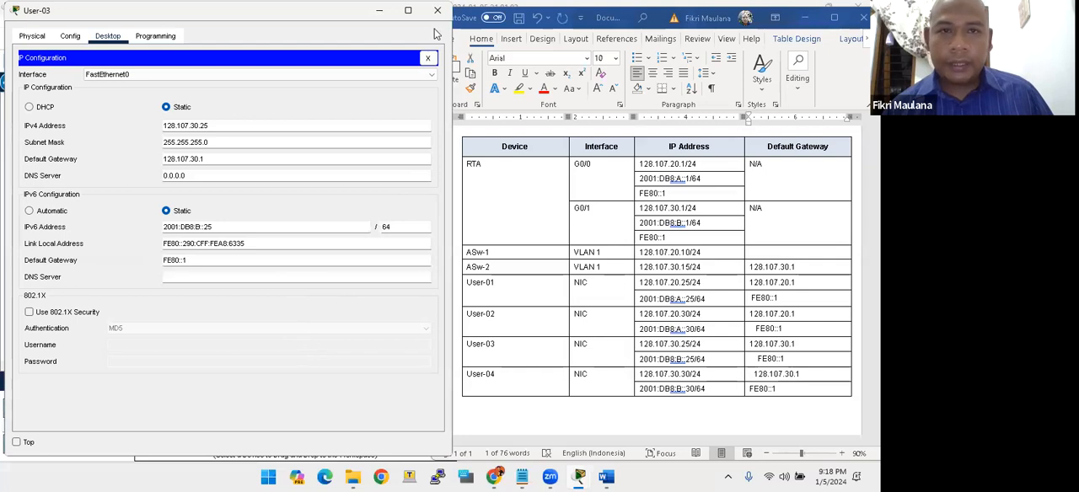
{"action": "left_click", "coordinate": [437, 10]}
- Open User-04's IP configuration and bring up the Word addressing table beside it to compare the User-04 row
{"action": "double_click", "coordinate": [390, 295]}
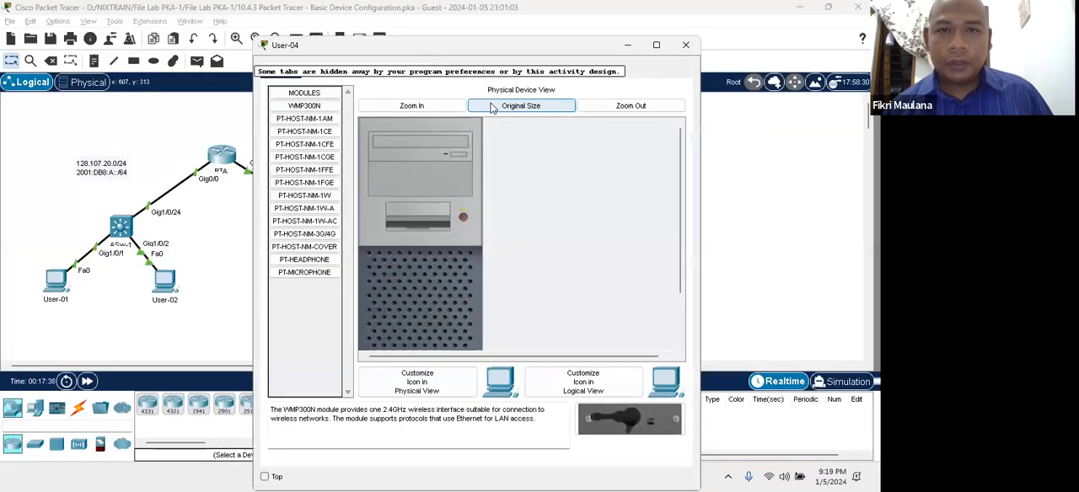
{"action": "left_click_drag", "start_coordinate": [488, 45], "coordinate": [249, 13]}
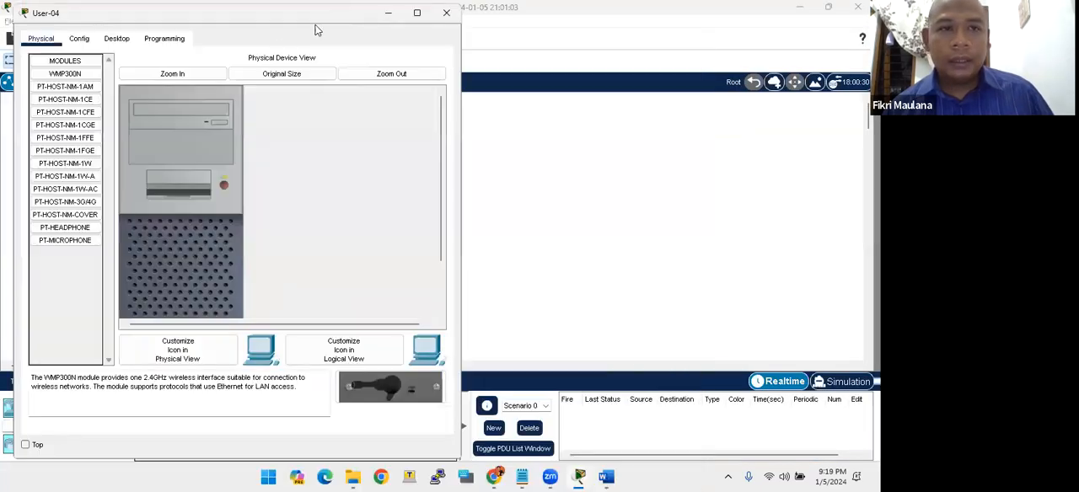
{"action": "left_click", "coordinate": [116, 38]}
{"action": "left_click", "coordinate": [77, 112]}
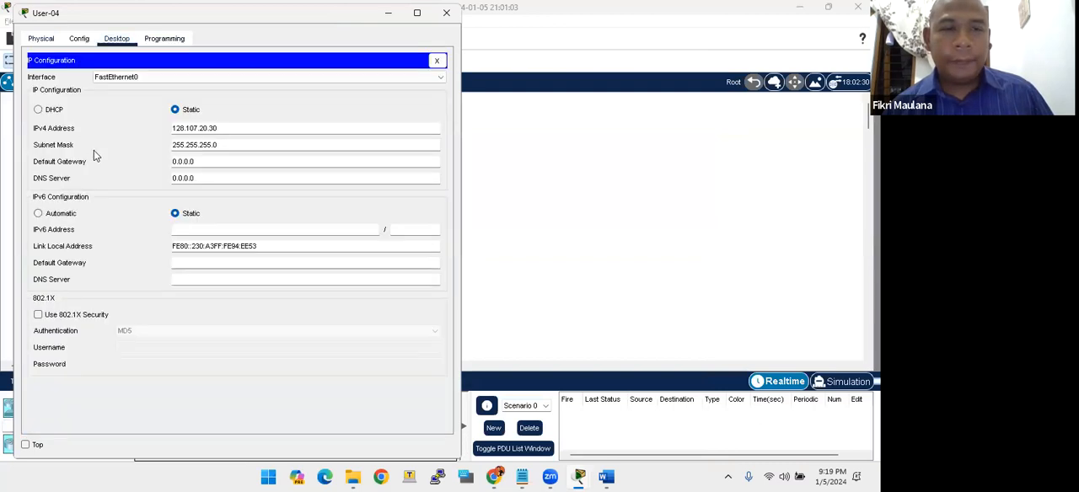
{"action": "key", "text": "alt+Tab"}
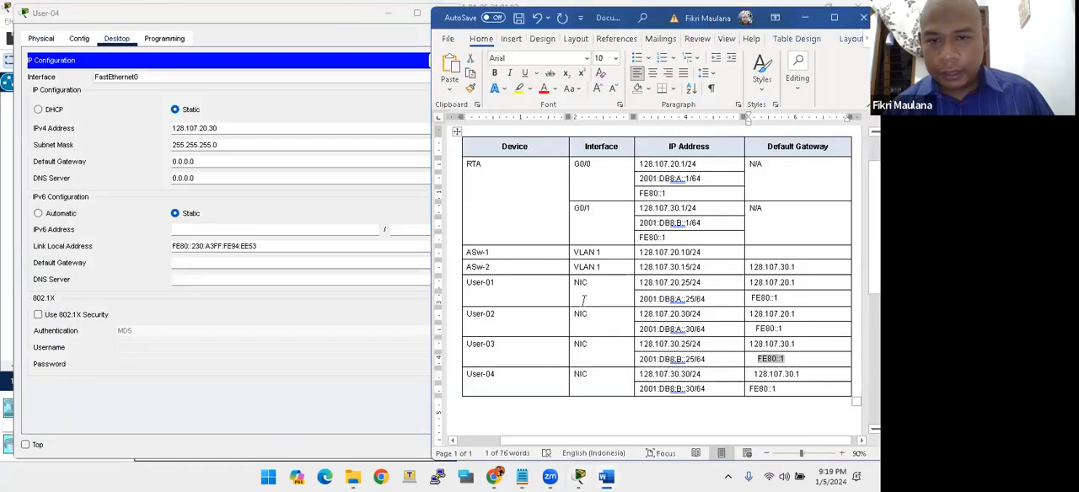
{"action": "left_click", "coordinate": [496, 387]}
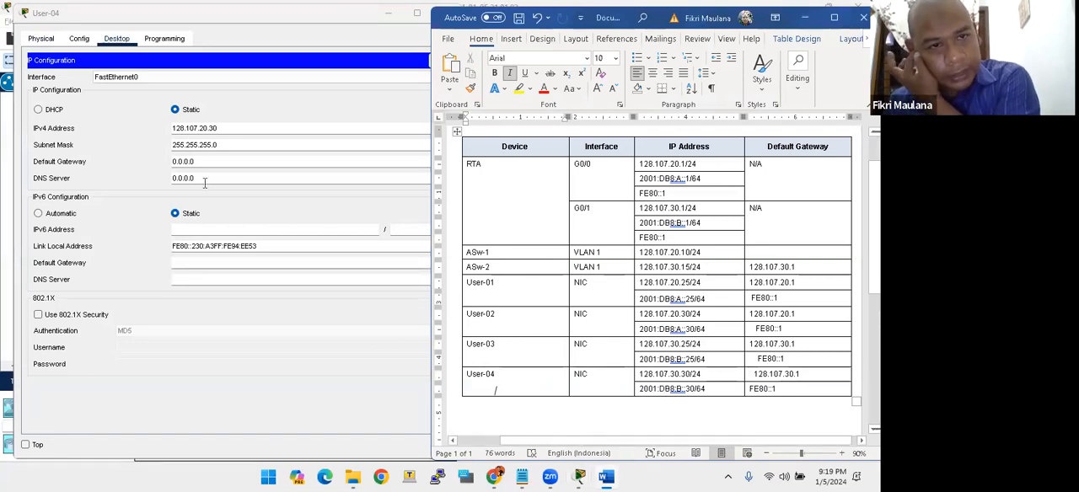
- Correct User-04's IPv4 address to 128.107.30.30, keeping the subnet mask 255.255.255.0
{"action": "left_click", "coordinate": [208, 129]}
{"action": "key", "text": "BackSpace"}
{"action": "key", "text": "BackSpace"}
{"action": "type", "text": "3"}
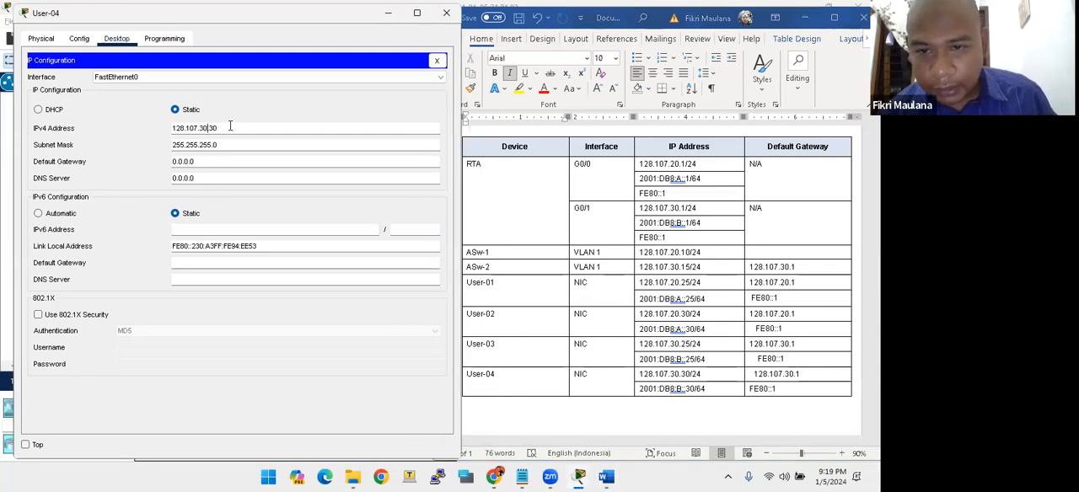
{"action": "left_click", "coordinate": [247, 145]}
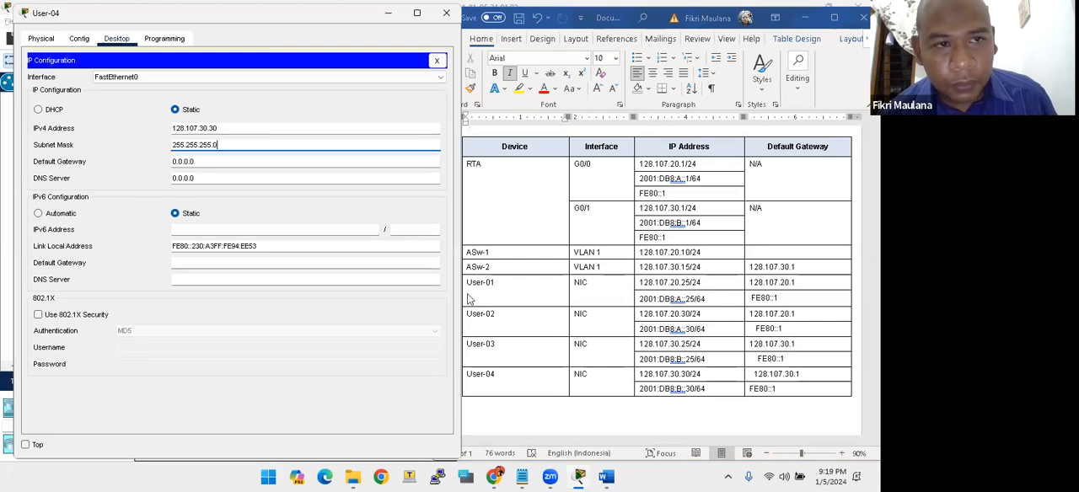
- Set User-04's IPv4 default gateway to 128.107.30.1 as listed in the Word table
{"action": "left_click", "coordinate": [700, 382]}
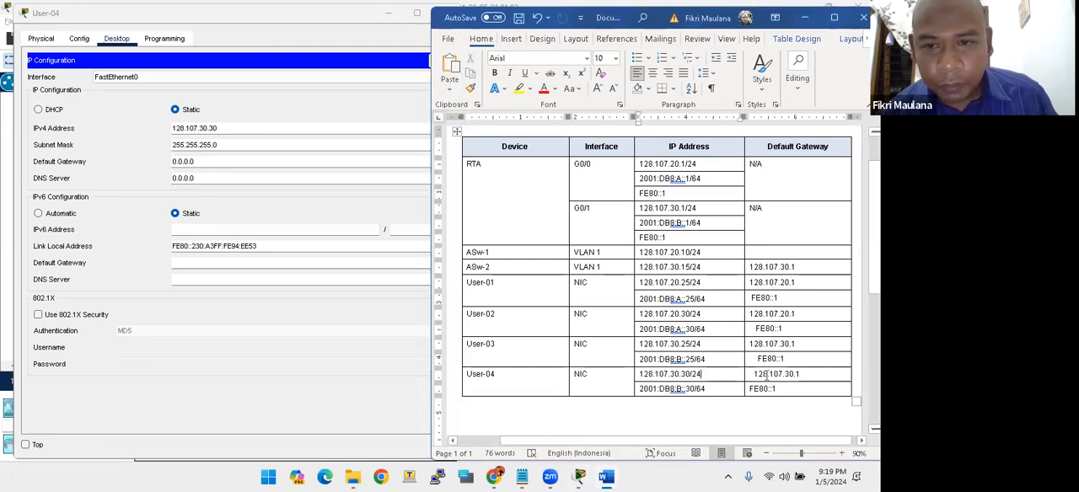
{"action": "left_click", "coordinate": [198, 161]}
{"action": "type", "text": "128.107.30.1"}
{"action": "key", "text": "Tab"}
{"action": "key", "text": "Tab"}
{"action": "key", "text": "Tab"}
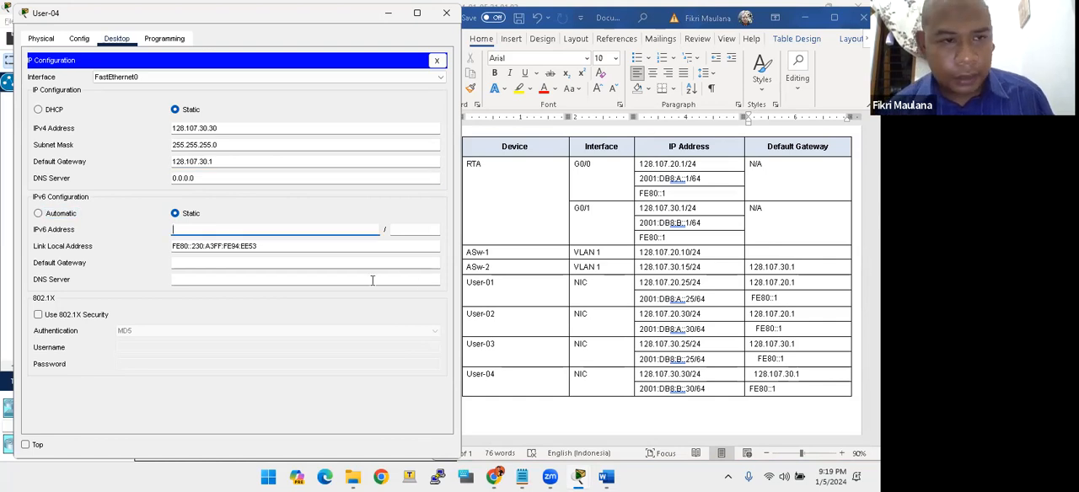
- Copy User-04's IPv6 address 2001:DB8:B::30 from the Word table into its IP configuration, with prefix length 64
{"action": "left_click", "coordinate": [671, 392]}
{"action": "left_click", "coordinate": [635, 391]}
{"action": "left_click", "coordinate": [641, 390]}
{"action": "left_click_drag", "start_coordinate": [640, 390], "coordinate": [700, 383]}
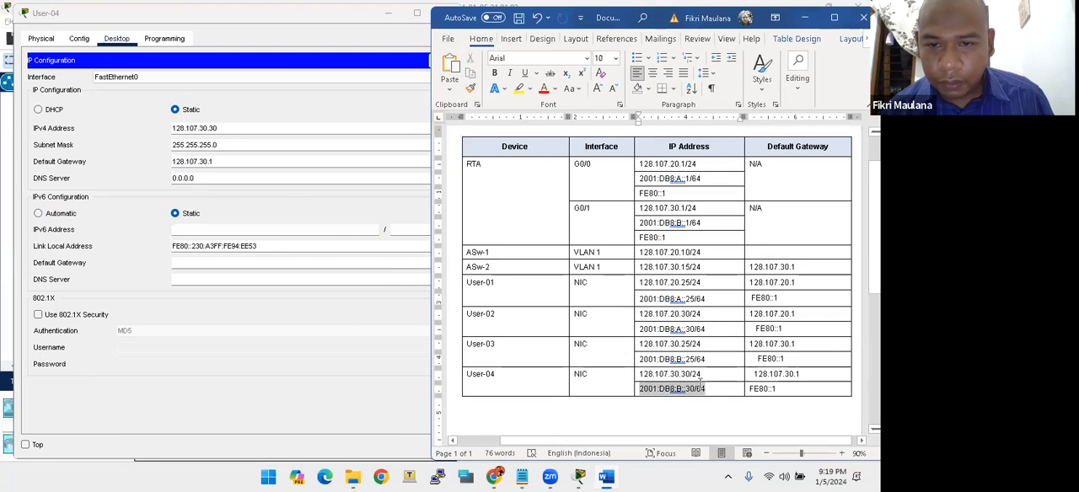
{"action": "left_click", "coordinate": [209, 231]}
{"action": "key", "text": "ctrl+v"}
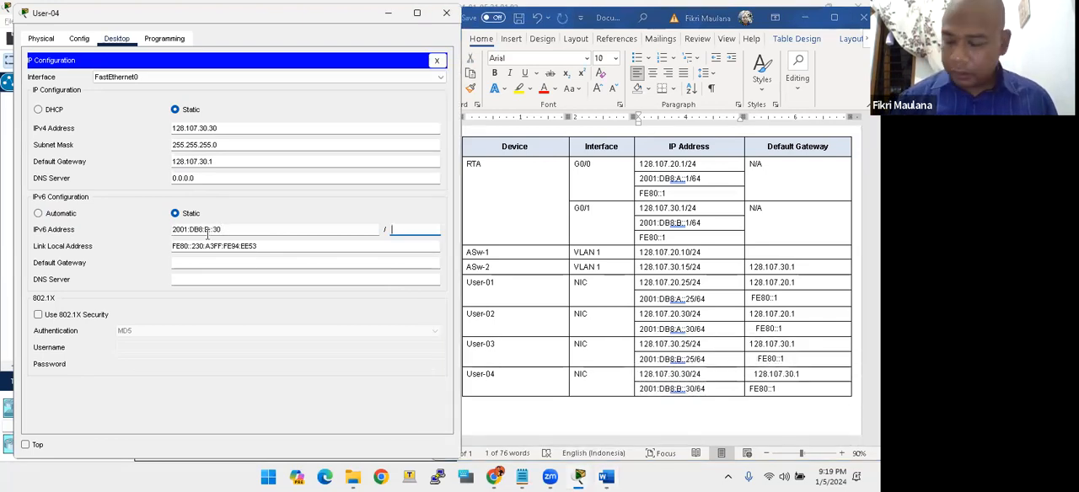
{"action": "key", "text": "Tab"}
{"action": "key", "text": "Tab"}
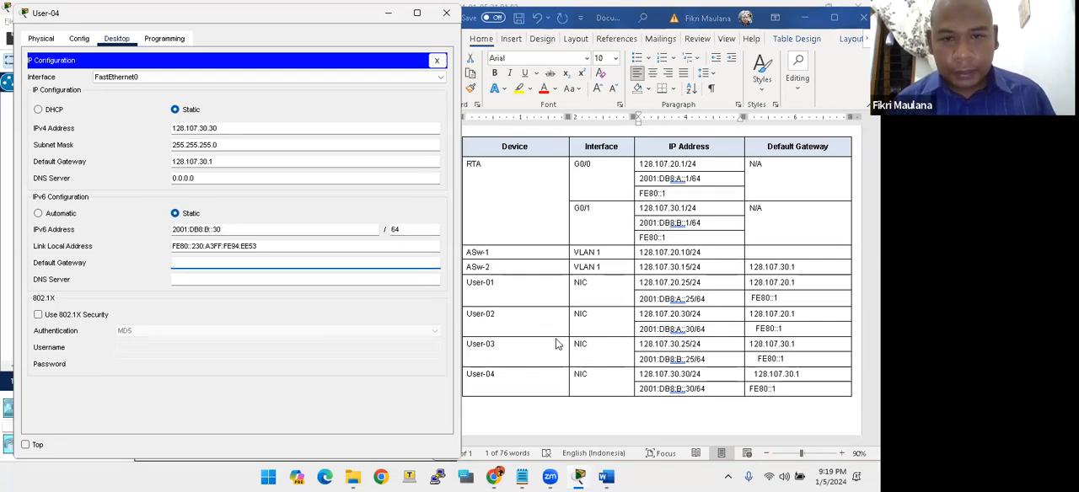
- Copy FE80::1 from the Word table into User-04's IPv6 default gateway and close the device window
{"action": "left_click", "coordinate": [771, 392]}
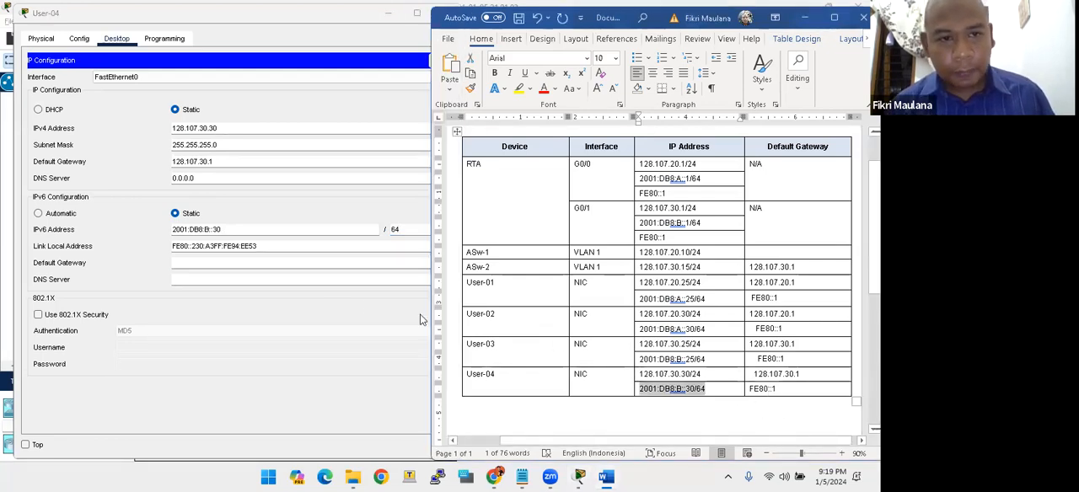
{"action": "left_click", "coordinate": [331, 263]}
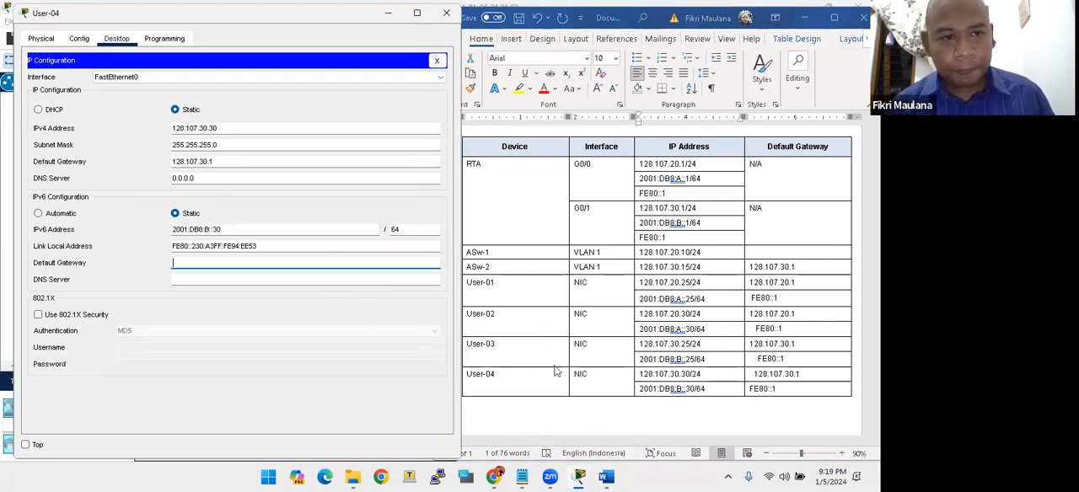
{"action": "left_click", "coordinate": [769, 383]}
{"action": "left_click_drag", "start_coordinate": [778, 389], "coordinate": [746, 387]}
{"action": "key", "text": "ctrl+c"}
{"action": "left_click", "coordinate": [212, 262]}
{"action": "key", "text": "ctrl+v"}
{"action": "left_click", "coordinate": [365, 319]}
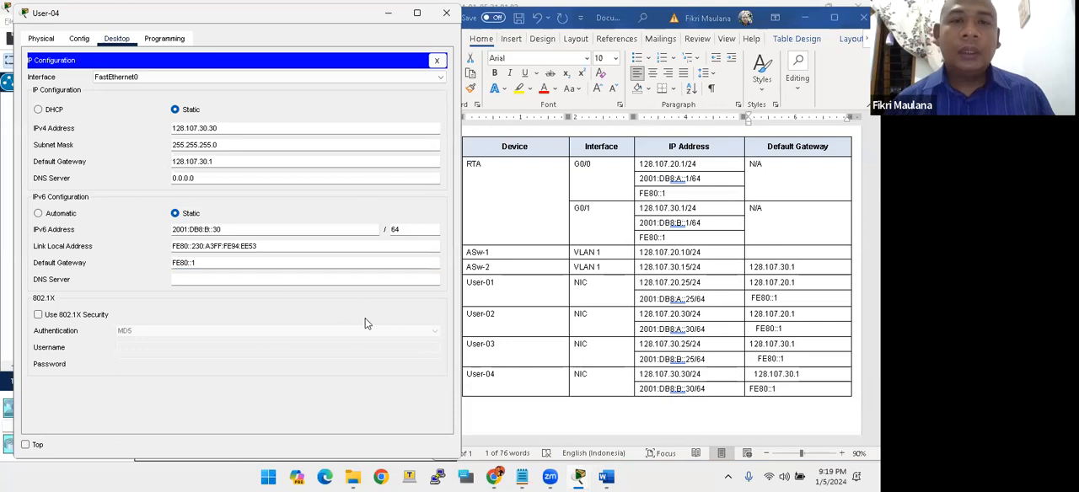
{"action": "left_click", "coordinate": [444, 15]}
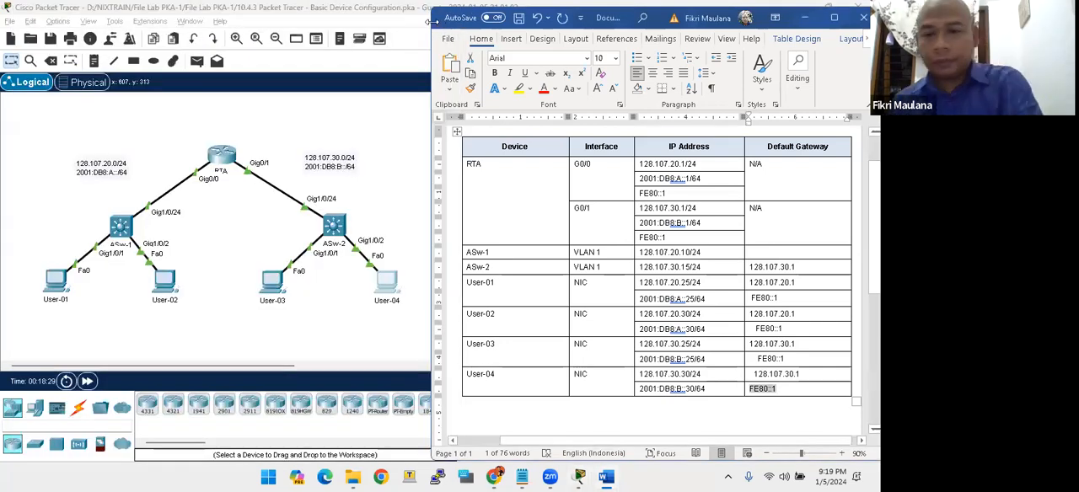
- Minimize Word, bring up the PT Activity instructions window and check the activity results
{"action": "left_click", "coordinate": [805, 17]}
{"action": "mouse_move", "coordinate": [576, 476]}
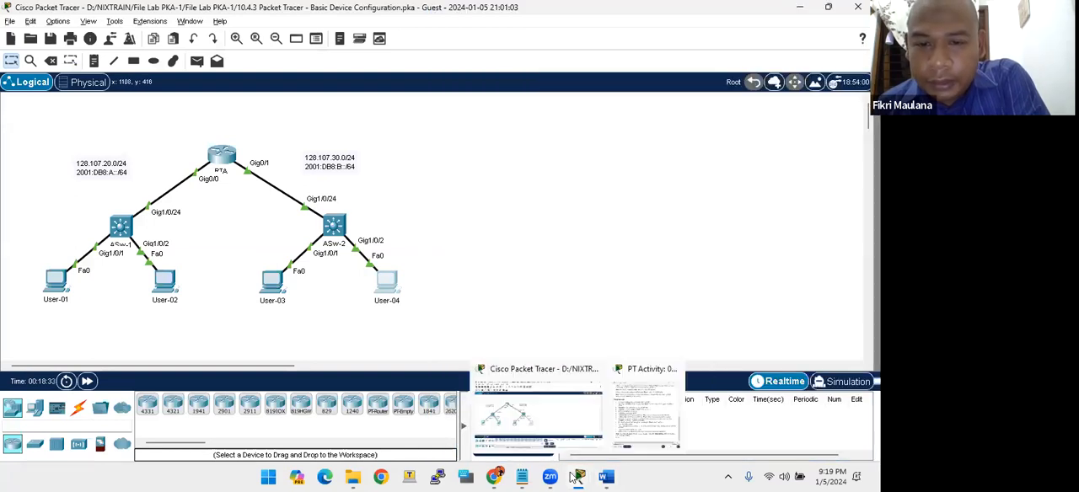
{"action": "left_click", "coordinate": [634, 431]}
{"action": "left_click_drag", "start_coordinate": [761, 12], "coordinate": [736, 13]}
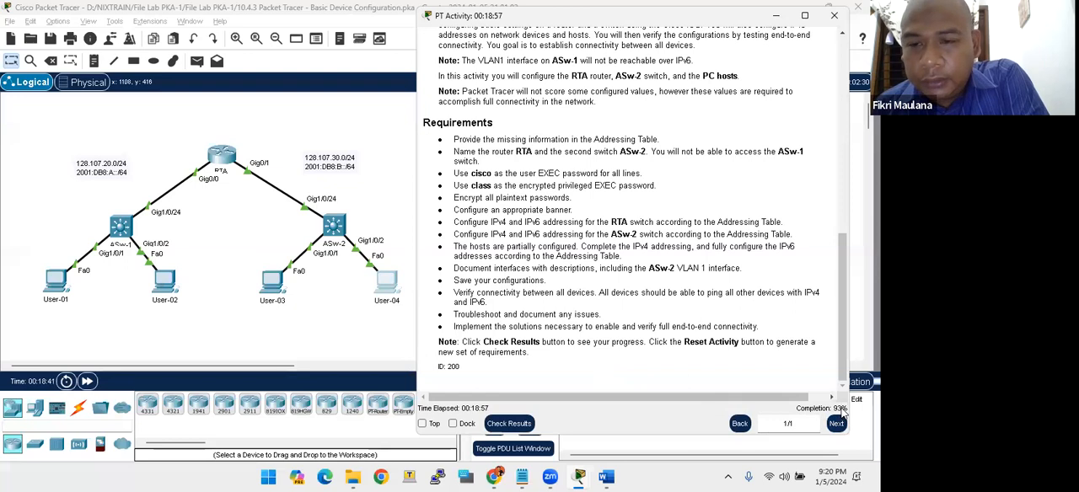
{"action": "left_click", "coordinate": [509, 425]}
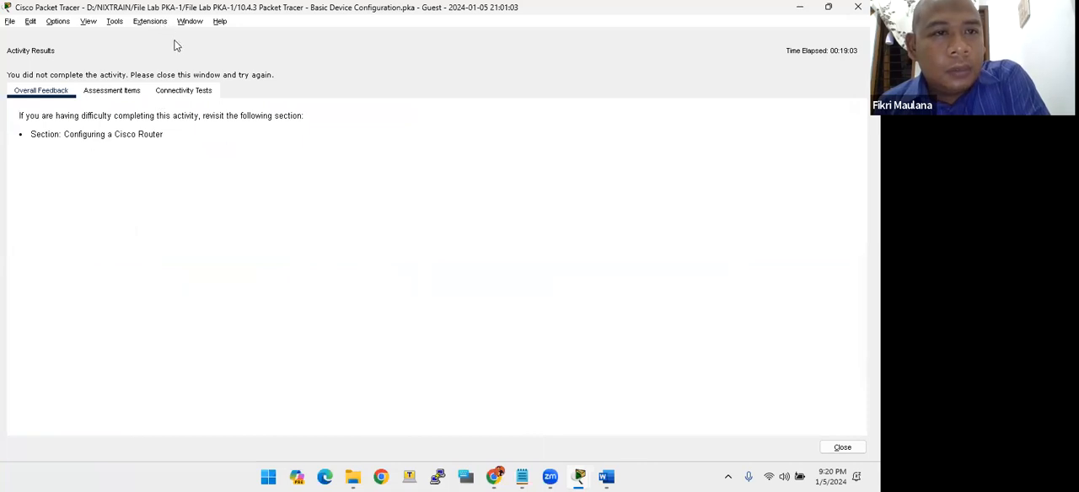
- Review the assessment items for all devices, examining the Vlan1 description item under ASw-2's ports
{"action": "left_click", "coordinate": [111, 90]}
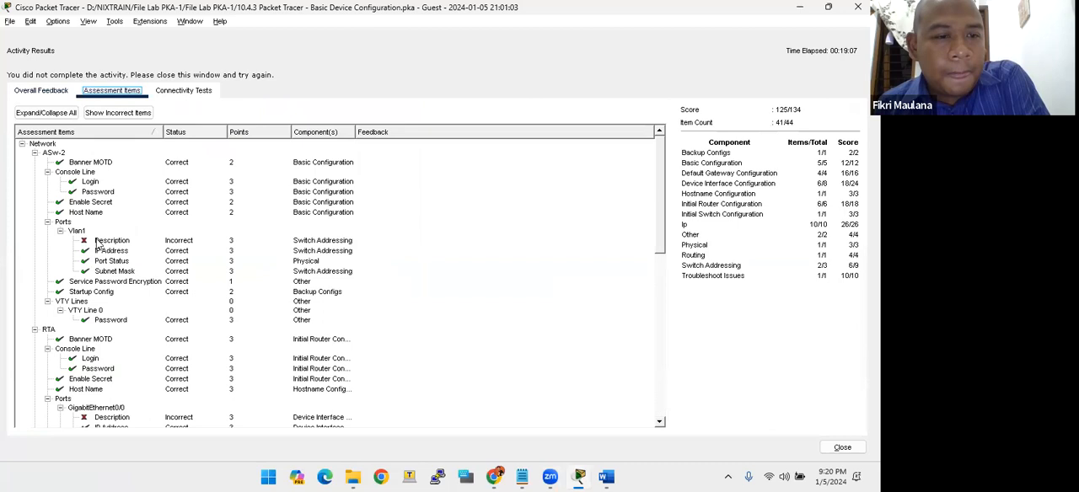
{"action": "scroll", "coordinate": [94, 257], "scroll_direction": "down", "scroll_amount": 12}
{"action": "scroll", "coordinate": [97, 244], "scroll_direction": "down", "scroll_amount": 2}
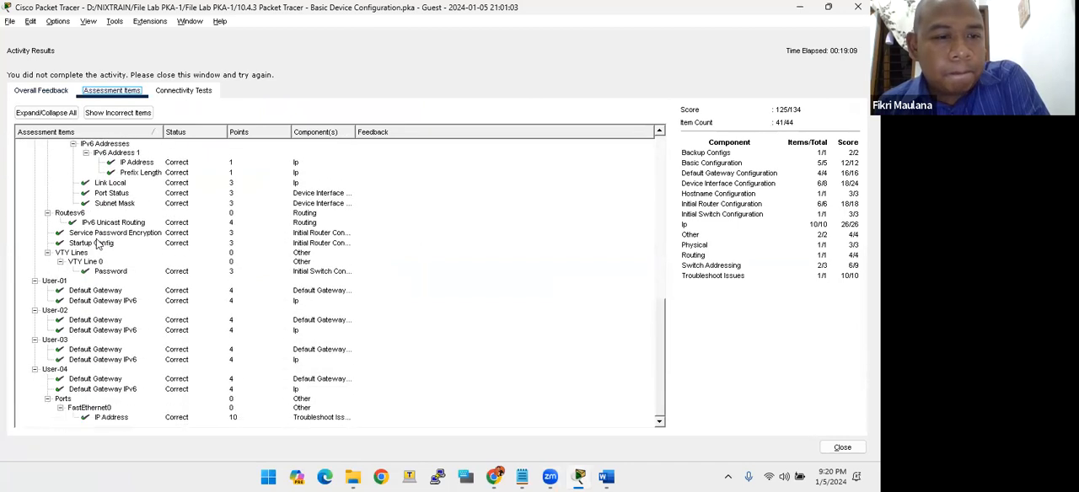
{"action": "scroll", "coordinate": [97, 243], "scroll_direction": "up", "scroll_amount": 14}
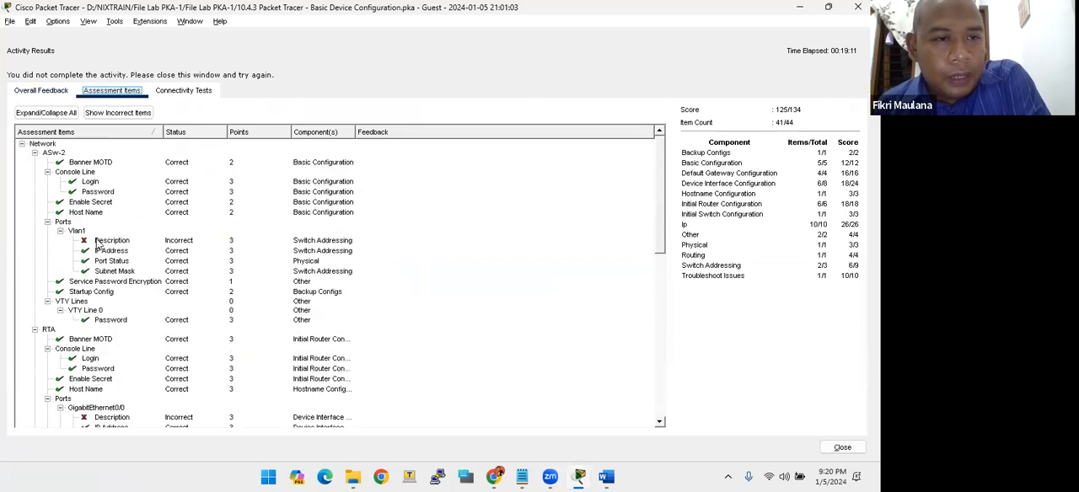
{"action": "left_click", "coordinate": [97, 244]}
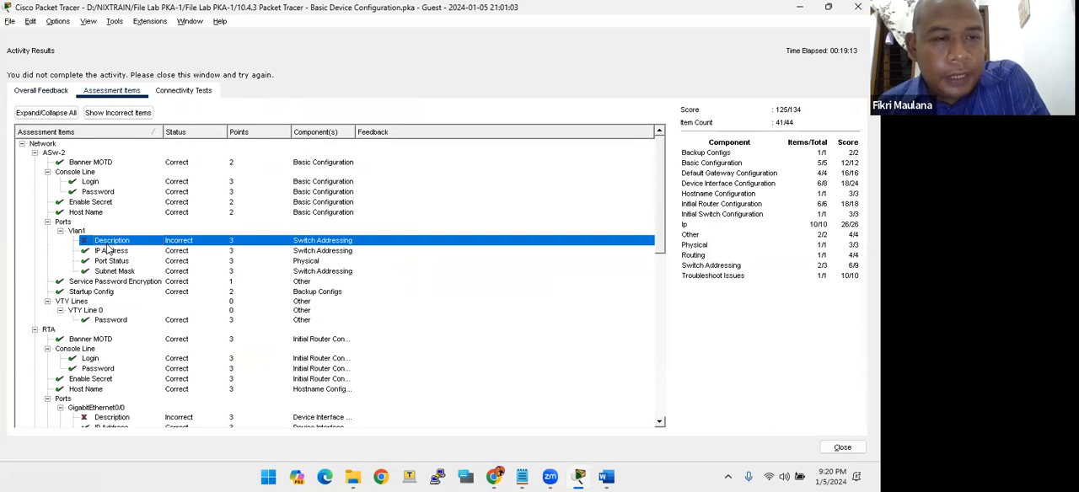
{"action": "left_click", "coordinate": [74, 230]}
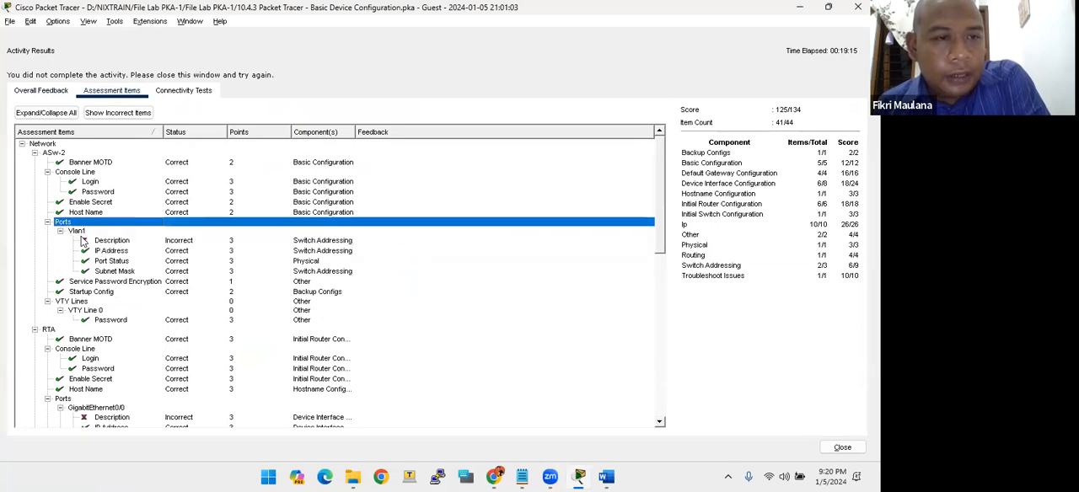
{"action": "left_click", "coordinate": [100, 246]}
{"action": "left_click", "coordinate": [79, 232]}
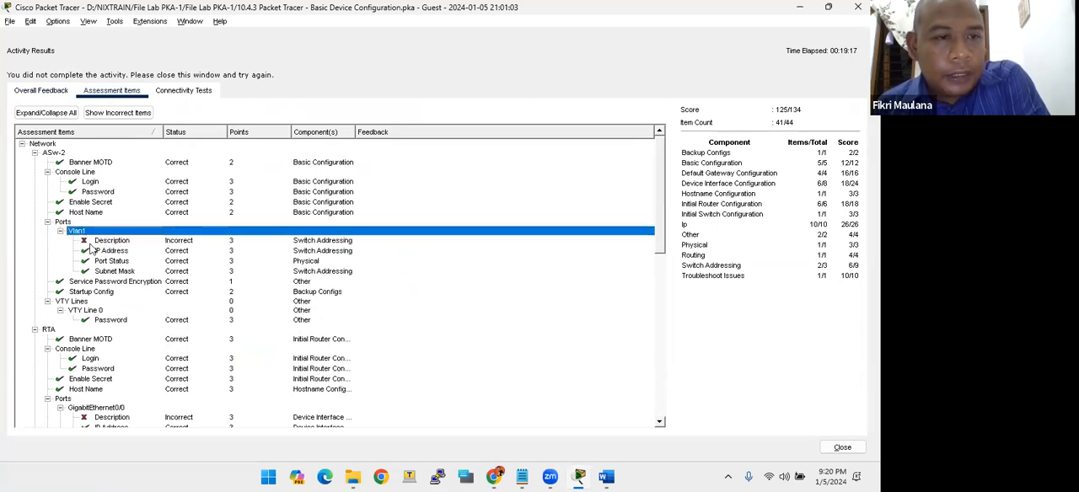
- Examine the description items for ASw-2's Vlan1 and RTA's GigabitEthernet0/0 and GigabitEthernet0/1 in the assessment results, and close the results
{"action": "left_click", "coordinate": [90, 243]}
{"action": "scroll", "coordinate": [91, 242], "scroll_direction": "down", "scroll_amount": 1}
{"action": "scroll", "coordinate": [92, 247], "scroll_direction": "down", "scroll_amount": 3}
{"action": "left_click", "coordinate": [46, 215]}
{"action": "left_click", "coordinate": [95, 302]}
{"action": "left_click", "coordinate": [97, 293]}
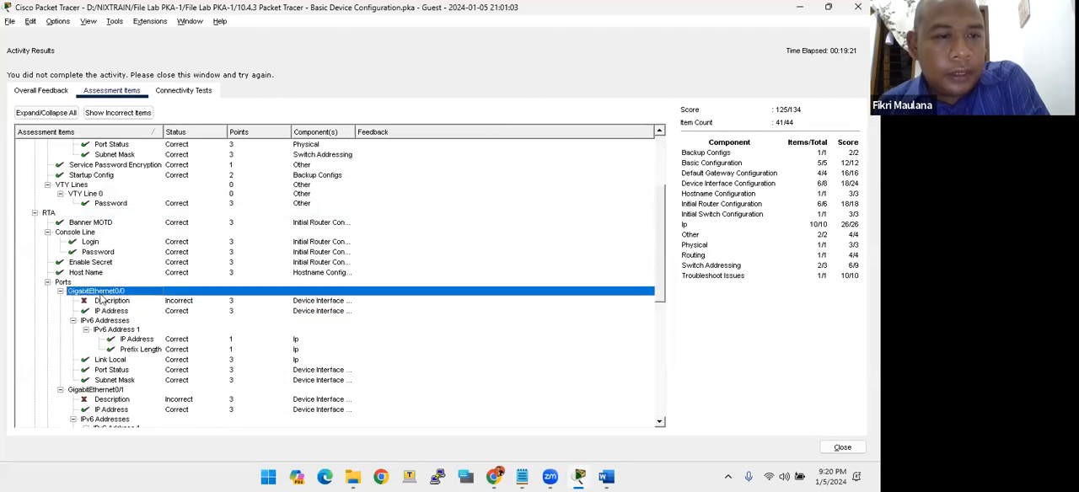
{"action": "scroll", "coordinate": [104, 308], "scroll_direction": "down", "scroll_amount": 3}
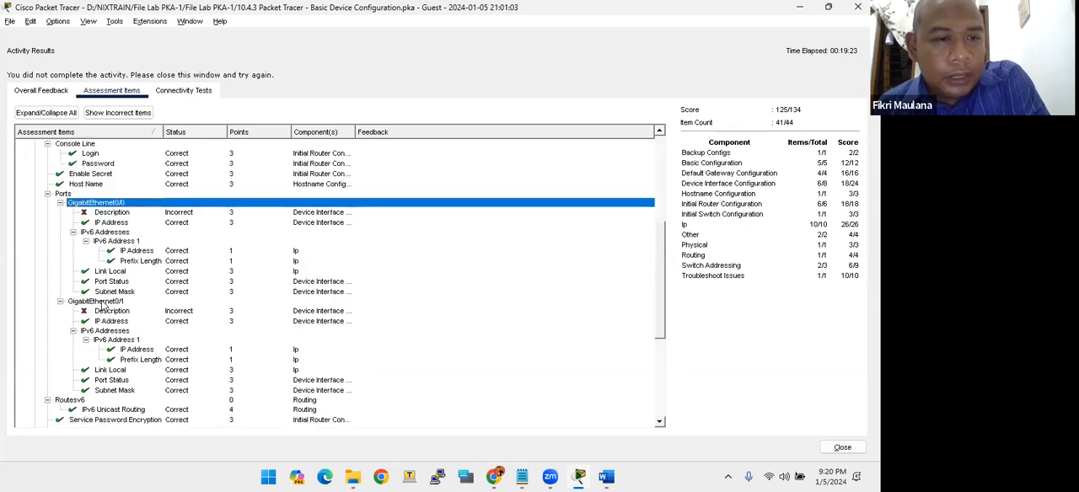
{"action": "left_click", "coordinate": [106, 302]}
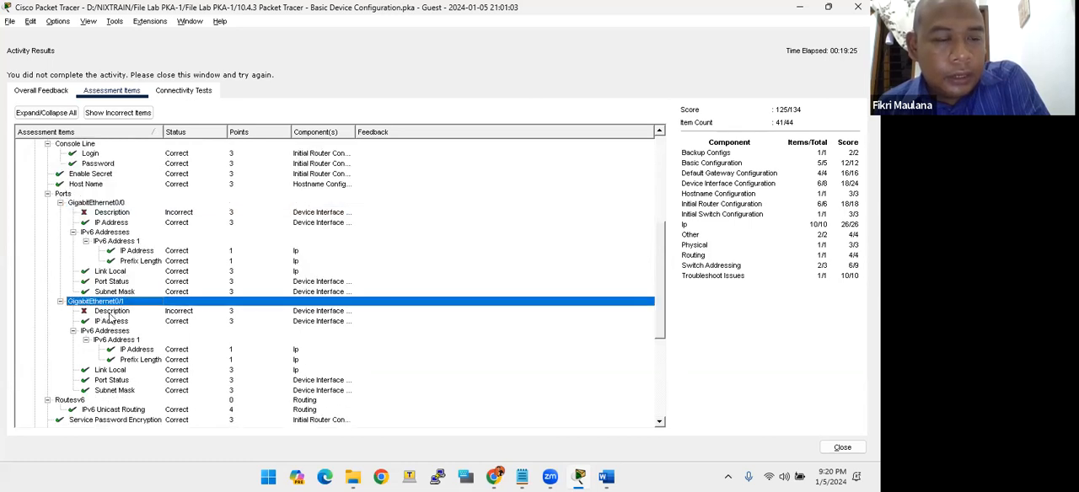
{"action": "left_click", "coordinate": [109, 312]}
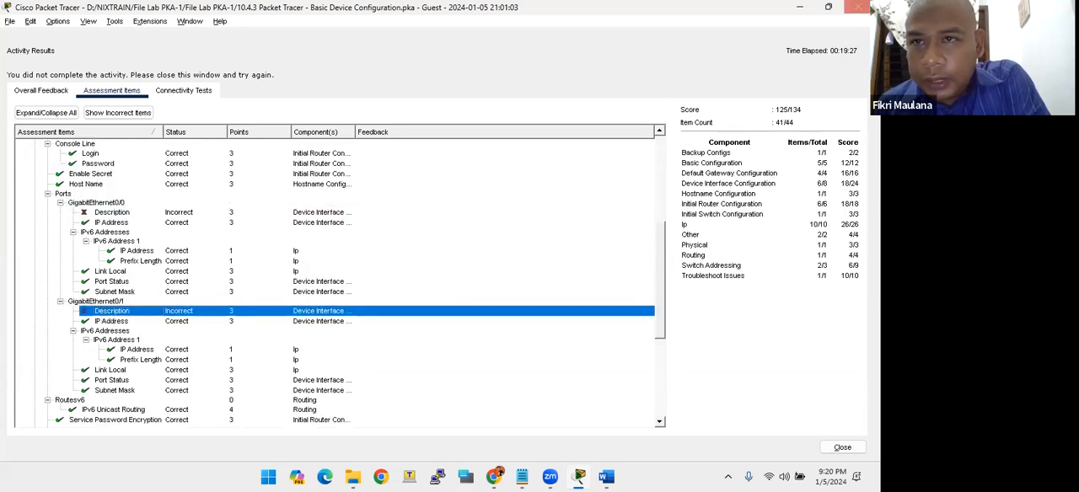
{"action": "left_click", "coordinate": [857, 7]}
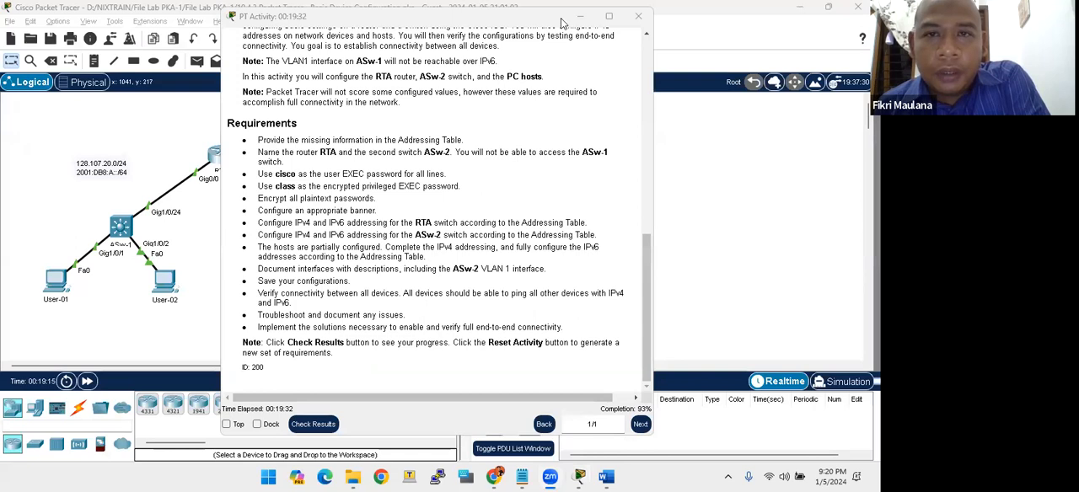
- Move the activity instructions off the topology, open router RTA's command line and enter global configuration mode with conf t
{"action": "left_click", "coordinate": [527, 21]}
{"action": "left_click_drag", "start_coordinate": [526, 21], "coordinate": [759, 18]}
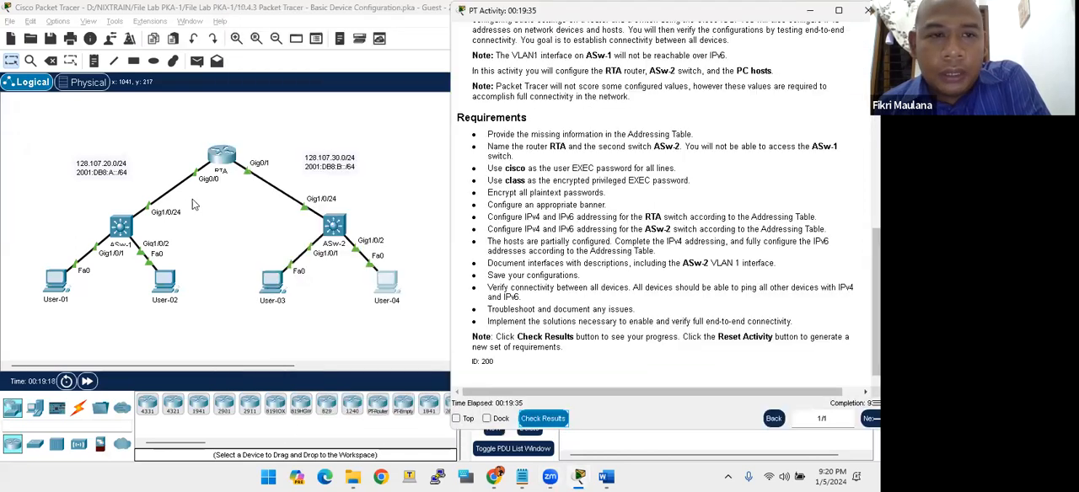
{"action": "left_click", "coordinate": [221, 154]}
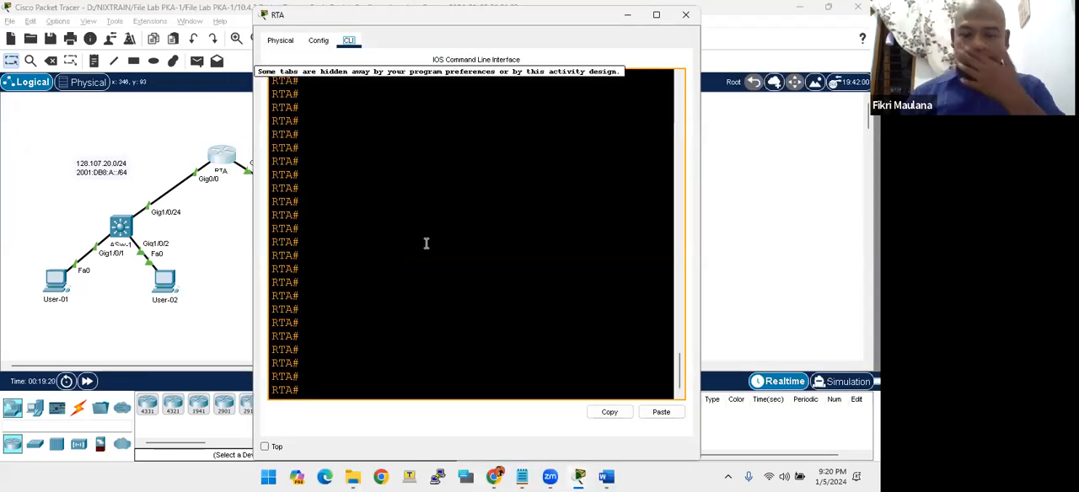
{"action": "type", "text": "conf"}
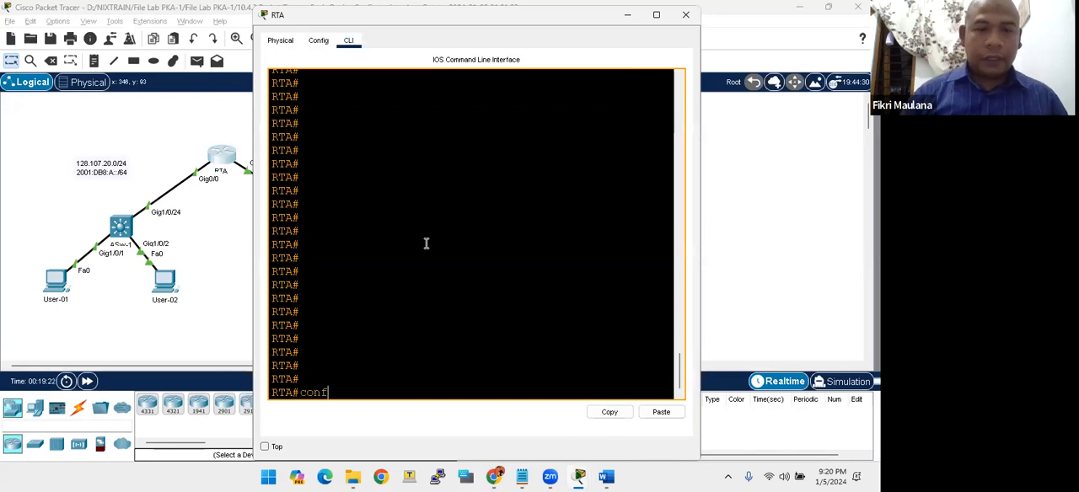
{"action": "type", "text": " t"}
{"action": "key", "text": "Return"}
{"action": "key", "text": "Return"}
{"action": "key", "text": "Return"}
{"action": "key", "text": "Return"}
{"action": "key", "text": "Return"}
{"action": "key", "text": "Return"}
{"action": "key", "text": "Return"}
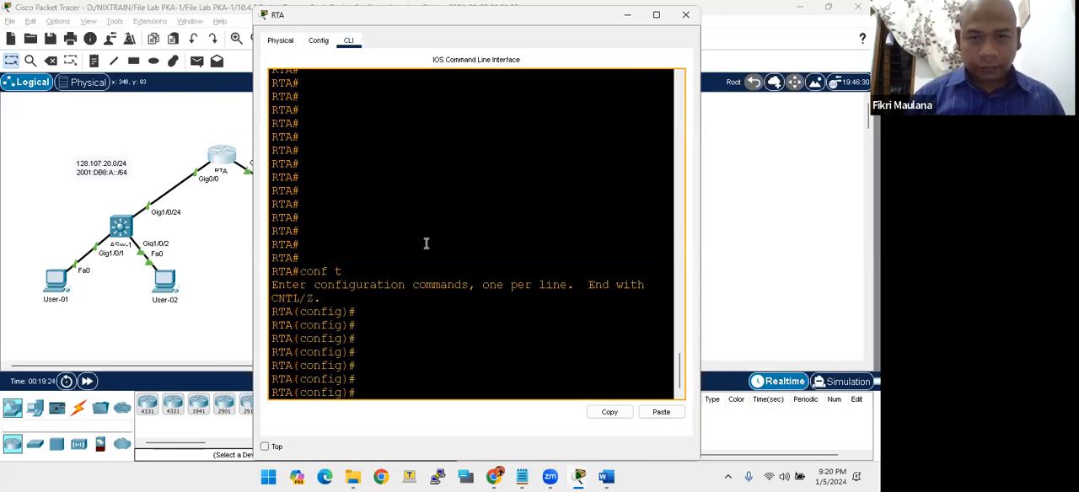
{"action": "left_click_drag", "start_coordinate": [362, 24], "coordinate": [515, 10]}
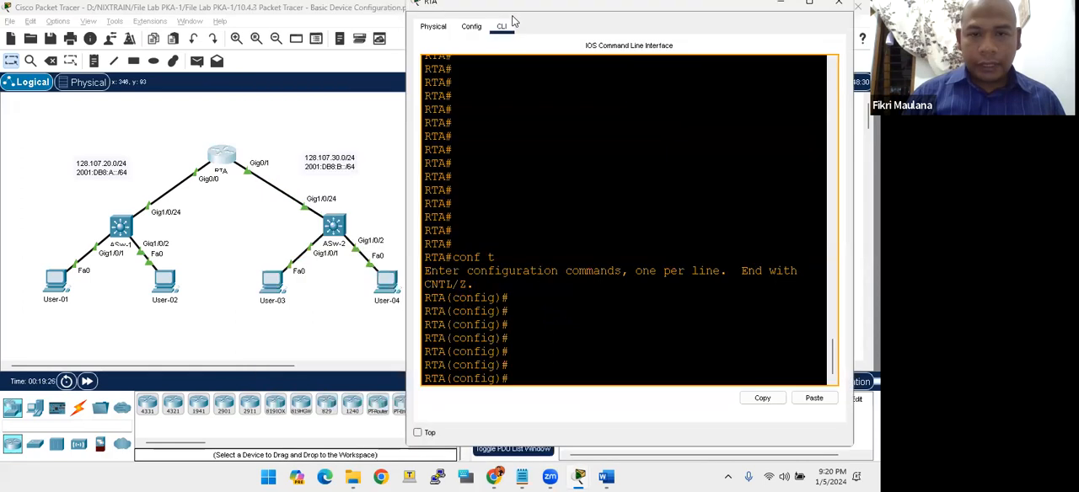
- Set the description of RTA's interface gig0/0 to "ke arah Kiri/ LAN 1"
{"action": "type", "text": "int gig0/0"}
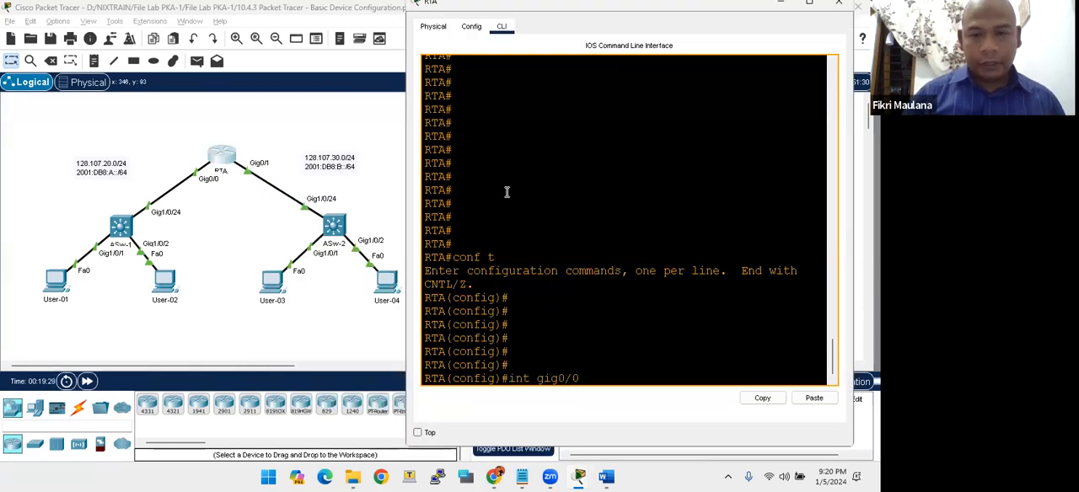
{"action": "key", "text": "Return"}
{"action": "type", "text": "desc"}
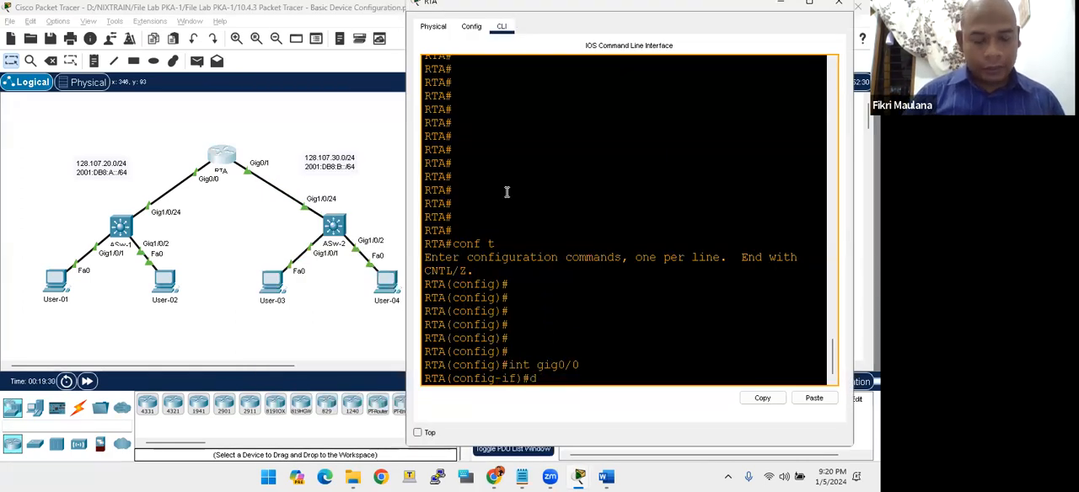
{"action": "key", "text": "Tab"}
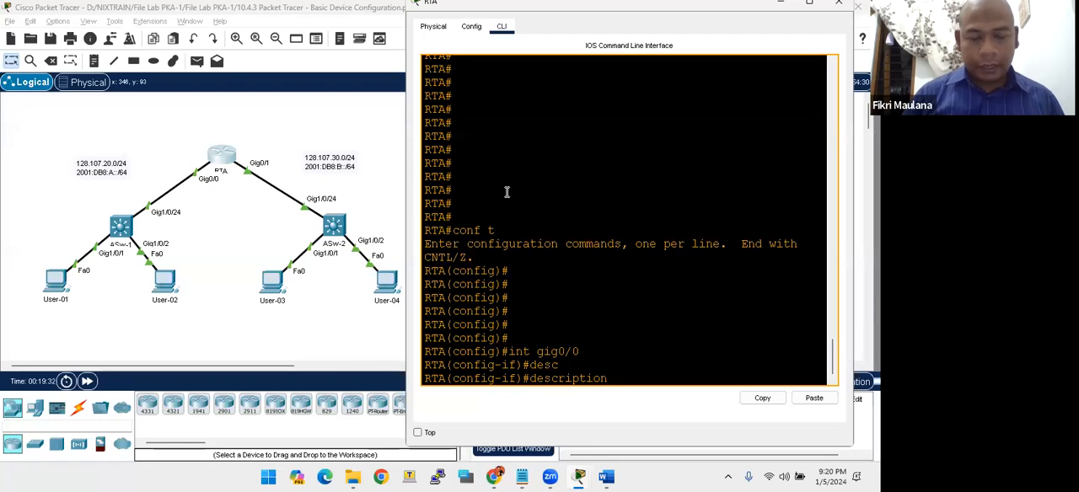
{"action": "type", "text": "ke arah "}
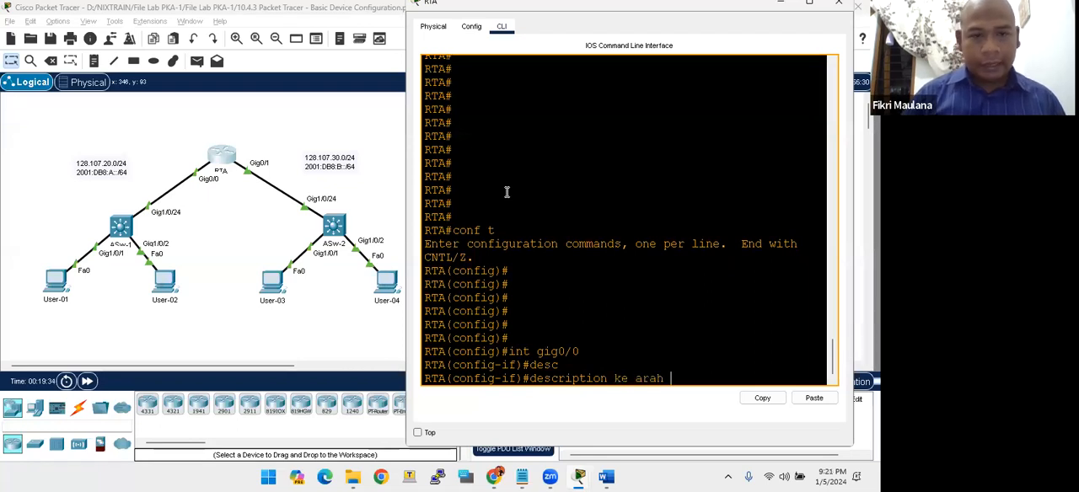
{"action": "type", "text": "Ki"}
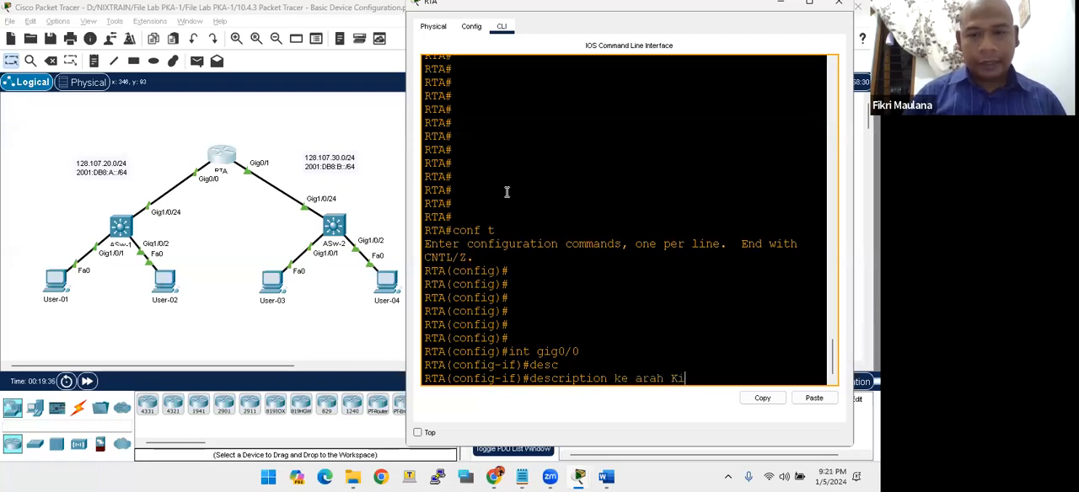
{"action": "type", "text": "ri/ LA"}
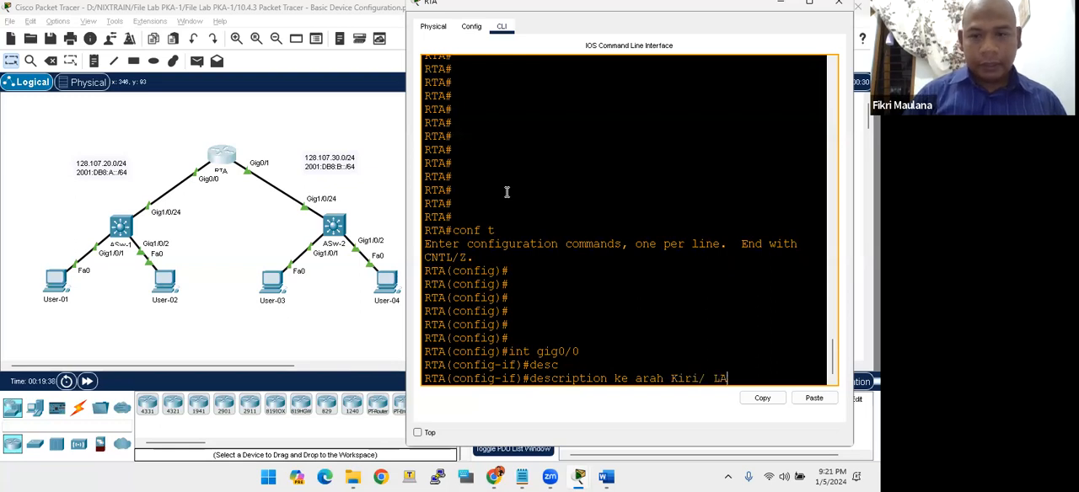
{"action": "type", "text": "N 1"}
{"action": "key", "text": "Return"}
{"action": "key", "text": "Return"}
{"action": "key", "text": "Return"}
{"action": "key", "text": "Return"}
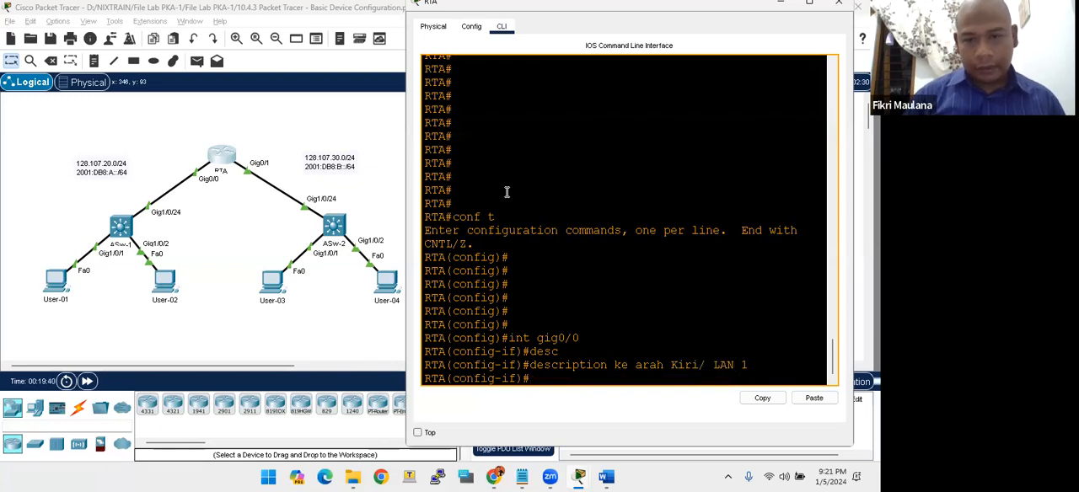
- Exit the gig0/0 interface mode and set the description of RTA's interface gig0/1 to "ke arah kanan / LAN2"
{"action": "type", "text": "exit"}
{"action": "key", "text": "Return"}
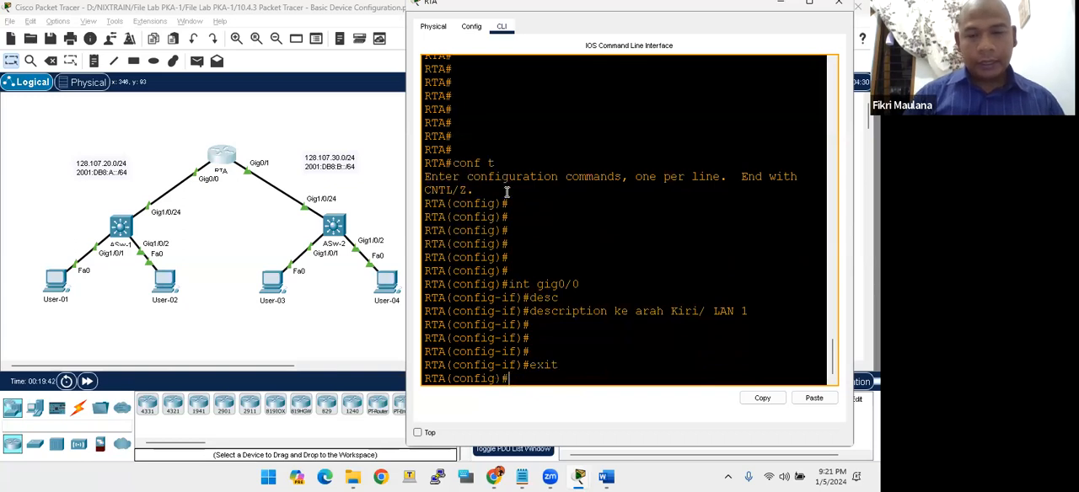
{"action": "key", "text": "Return"}
{"action": "key", "text": "Return"}
{"action": "key", "text": "Return"}
{"action": "type", "text": "int"}
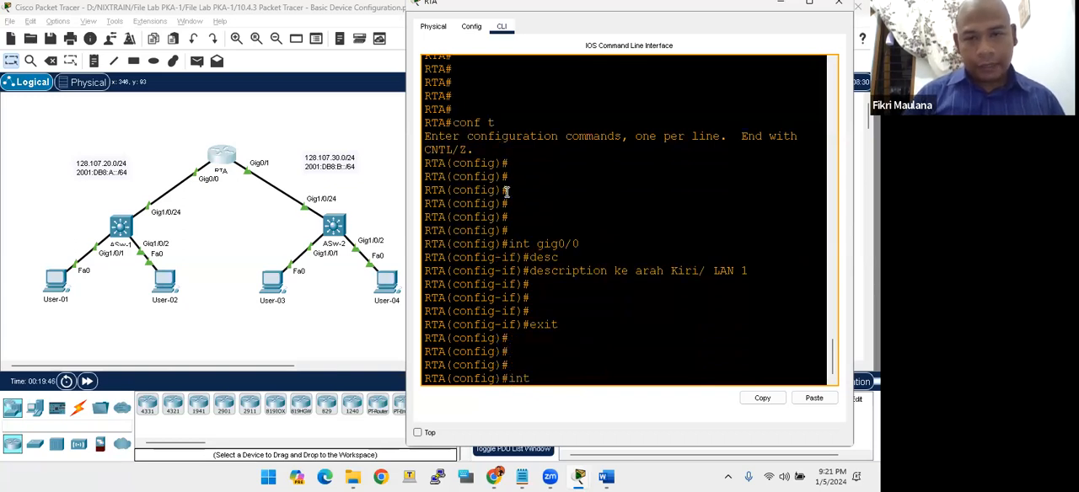
{"action": "type", "text": " gig0/1"}
{"action": "key", "text": "Return"}
{"action": "type", "text": "desc"}
{"action": "key", "text": "Tab"}
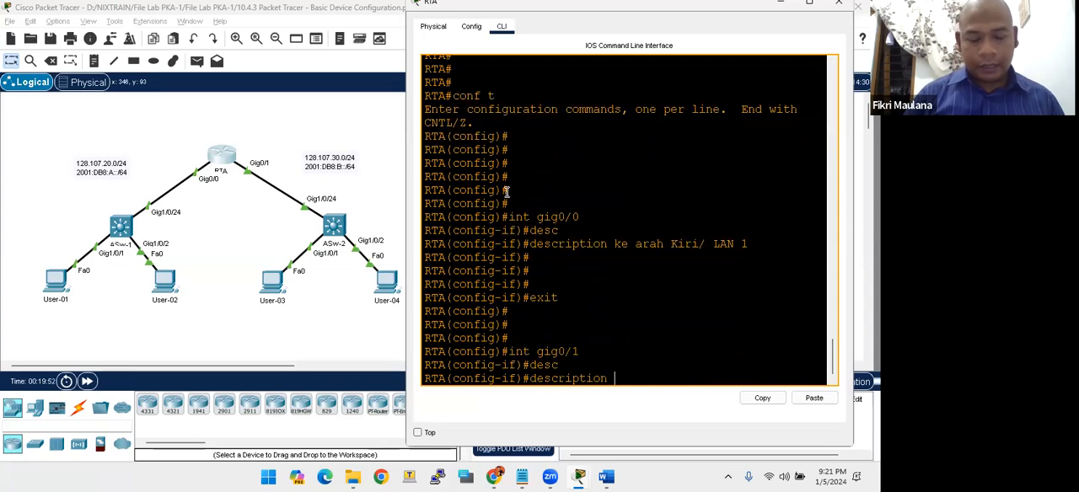
{"action": "type", "text": "ke arah kanan / LAN#"}
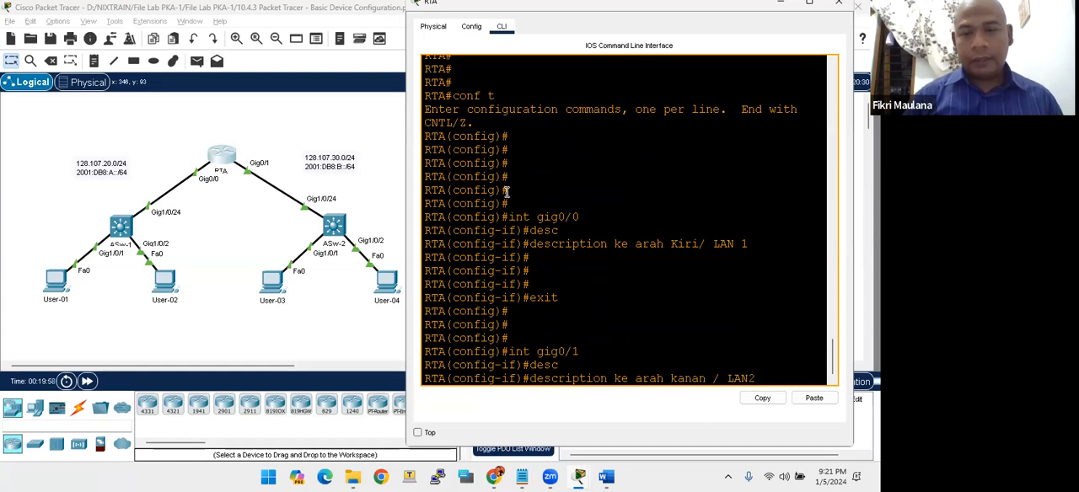
{"action": "key", "text": "Return"}
- End configuration mode on RTA, save its configuration with wr and close the router's window
{"action": "type", "text": "end"}
{"action": "key", "text": "Return"}
{"action": "key", "text": "Return"}
{"action": "type", "text": "wr"}
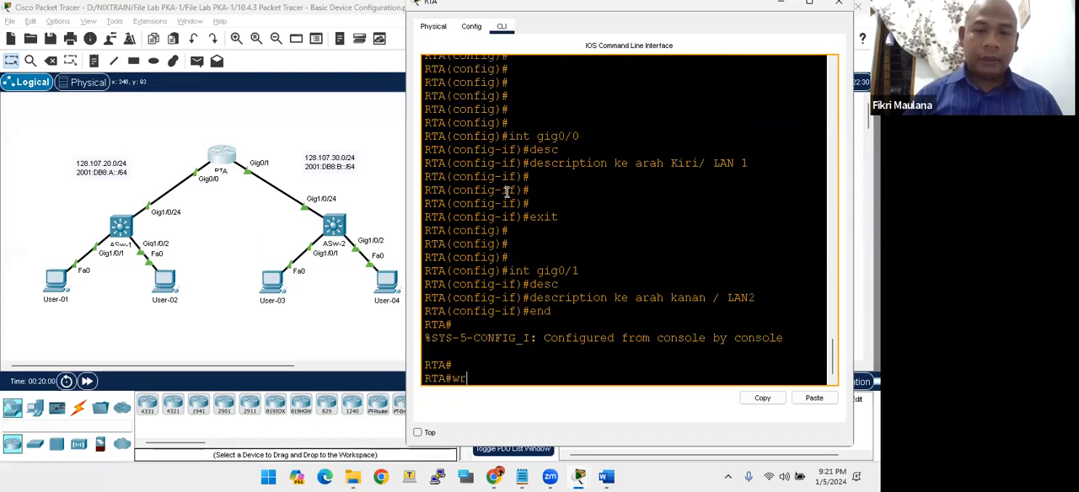
{"action": "key", "text": "Return"}
{"action": "key", "text": "Return"}
{"action": "key", "text": "Return"}
{"action": "key", "text": "Return"}
{"action": "key", "text": "Return"}
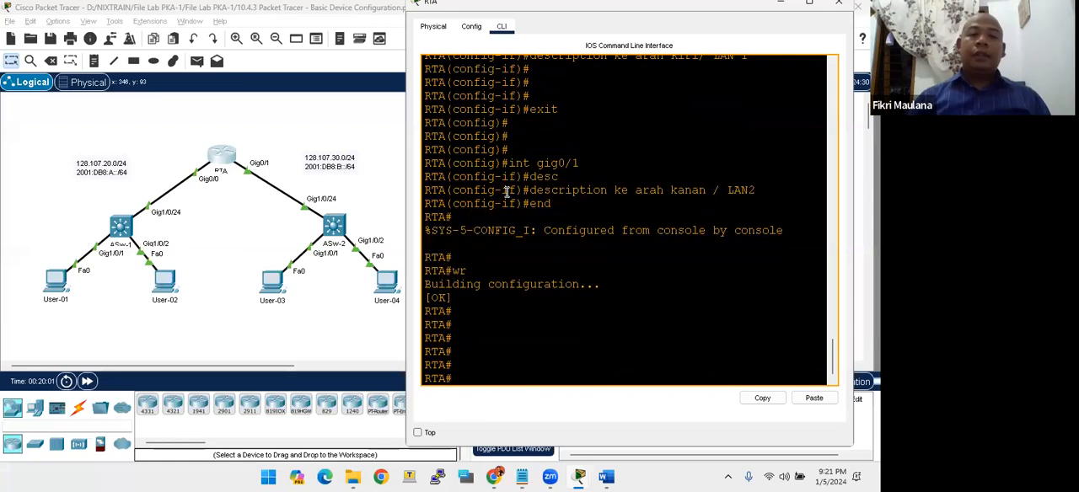
{"action": "left_click", "coordinate": [839, 2]}
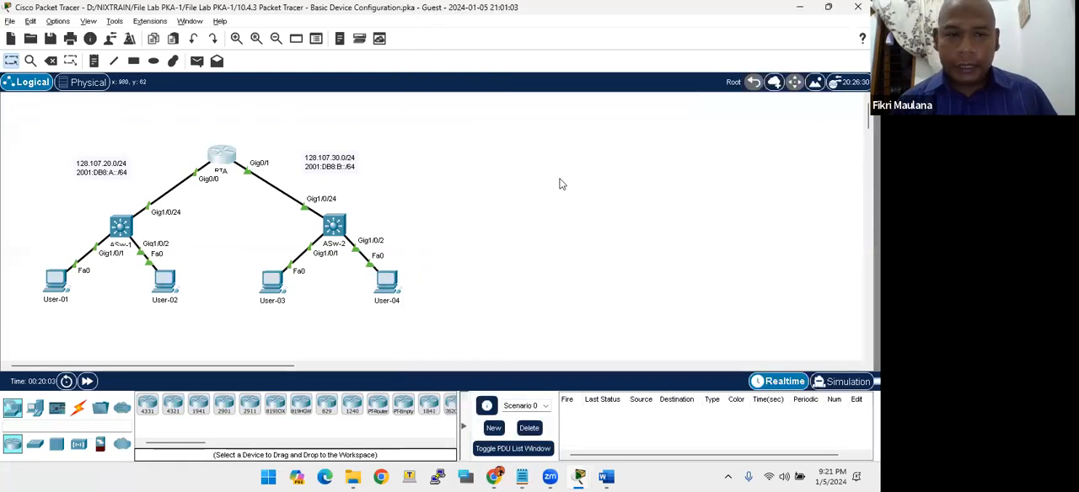
- Open switch ASw-2's command line and enter global configuration mode with conf t
{"action": "left_click", "coordinate": [335, 227]}
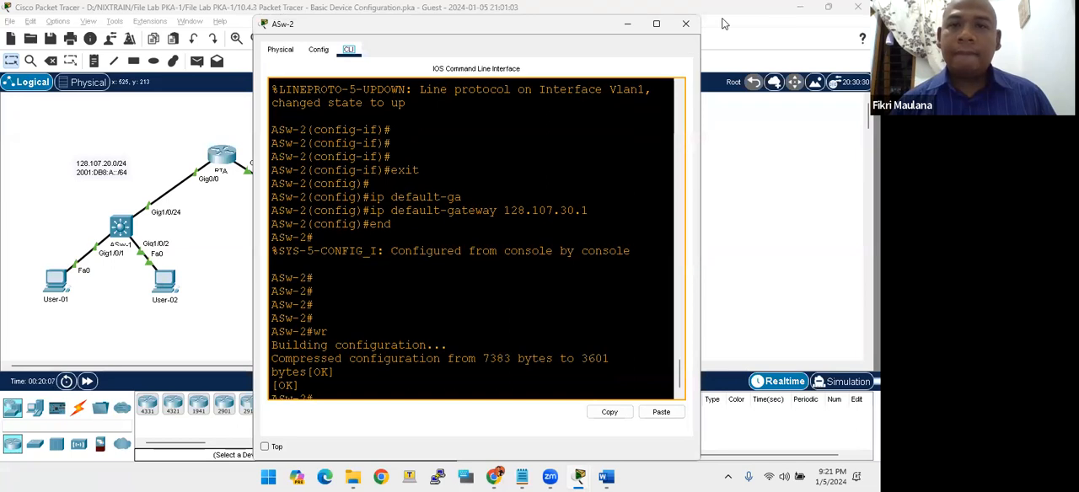
{"action": "key", "text": "Return"}
{"action": "key", "text": "Return"}
{"action": "key", "text": "Return"}
{"action": "key", "text": "Return"}
{"action": "key", "text": "Return"}
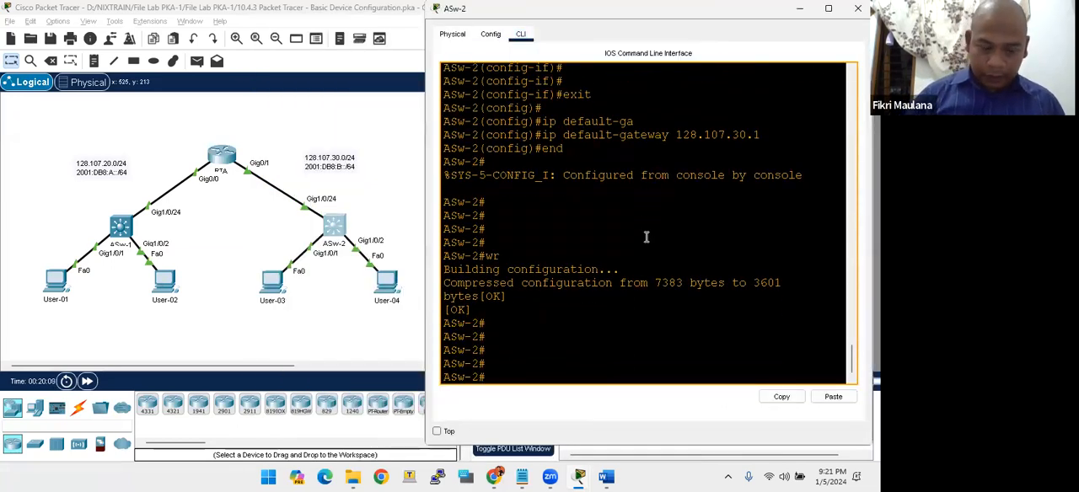
{"action": "type", "text": "conf t"}
{"action": "key", "text": "Return"}
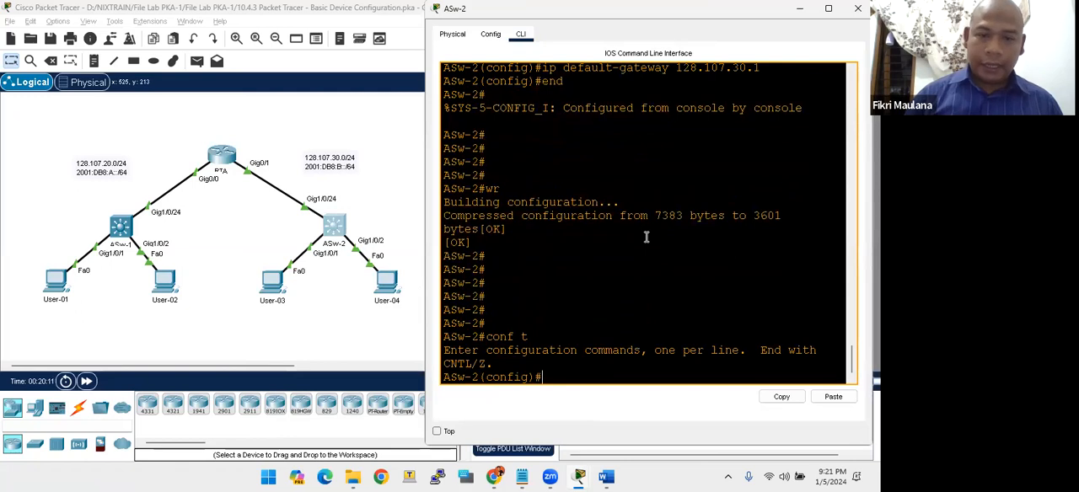
- Set the description of ASw-2's interface vlan 1 to "VLAN 1"
{"action": "type", "text": "int"}
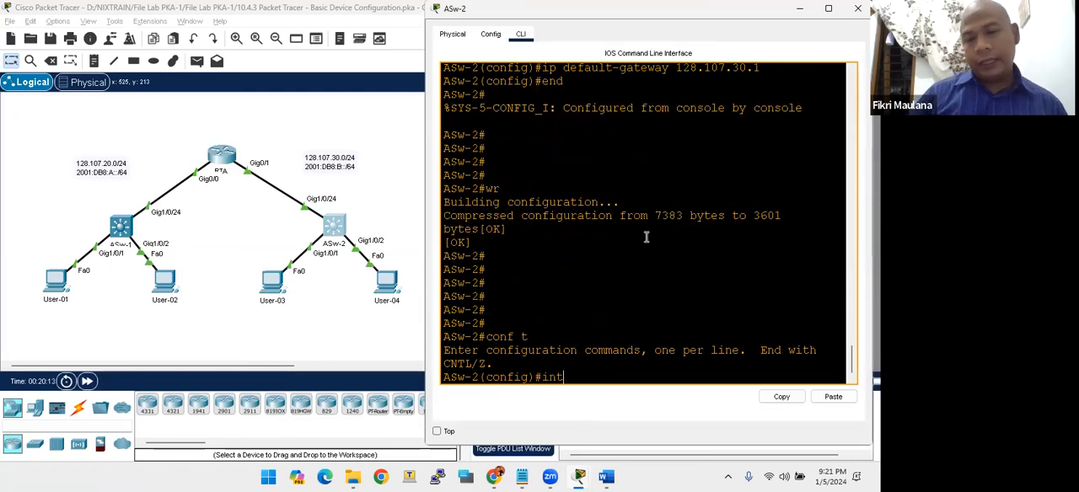
{"action": "type", "text": "int vlan"}
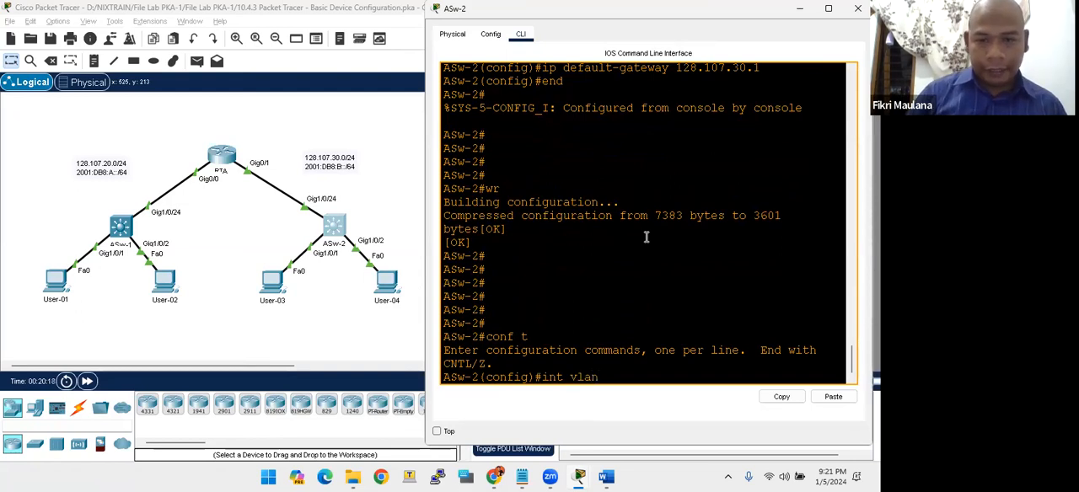
{"action": "type", "text": " 1"}
{"action": "key", "text": "Return"}
{"action": "type", "text": "desc"}
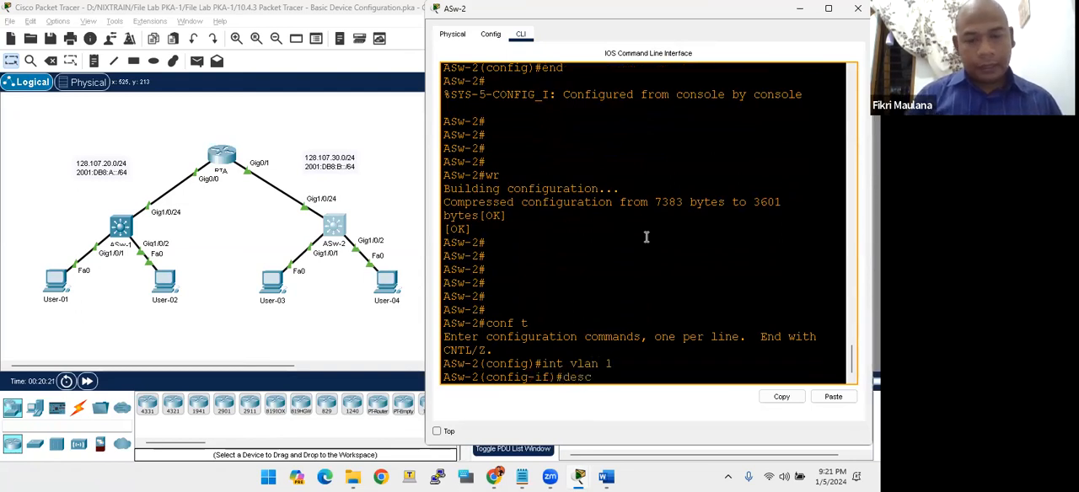
{"action": "type", "text": "r"}
{"action": "key", "text": "Tab"}
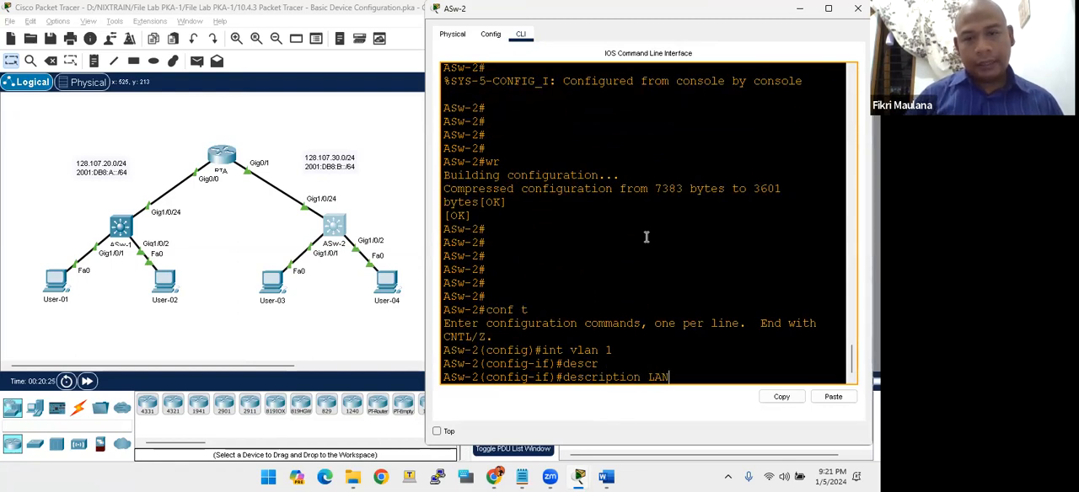
{"action": "type", "text": "VLAN 1"}
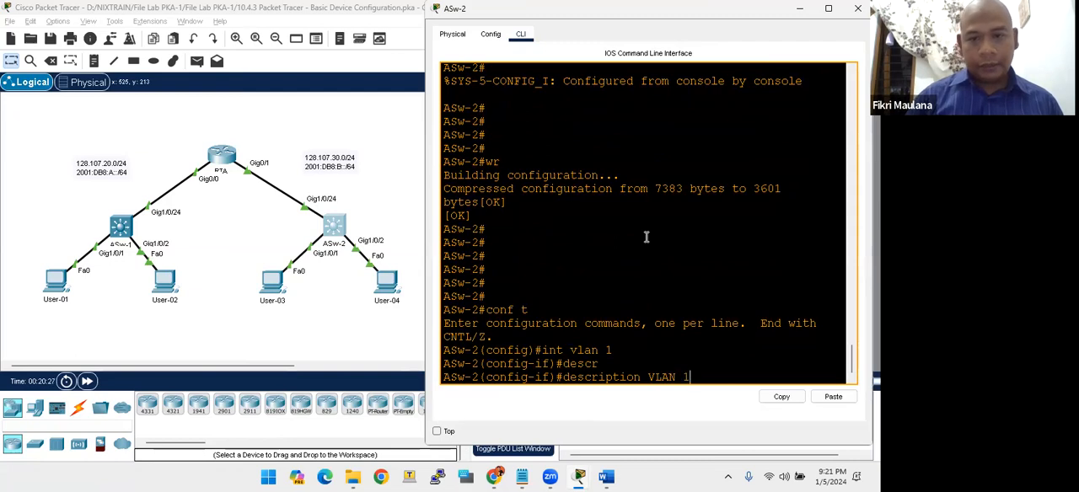
{"action": "key", "text": "Return"}
- End configuration mode on ASw-2, copy running-config to startup-config with the default destination filename, and return to the topology
{"action": "type", "text": "end"}
{"action": "key", "text": "Return"}
{"action": "key", "text": "Return"}
{"action": "key", "text": "Return"}
{"action": "key", "text": "Return"}
{"action": "key", "text": "Return"}
{"action": "type", "text": "w-2#copy run"}
{"action": "key", "text": "Tab"}
{"action": "type", "text": "sta"}
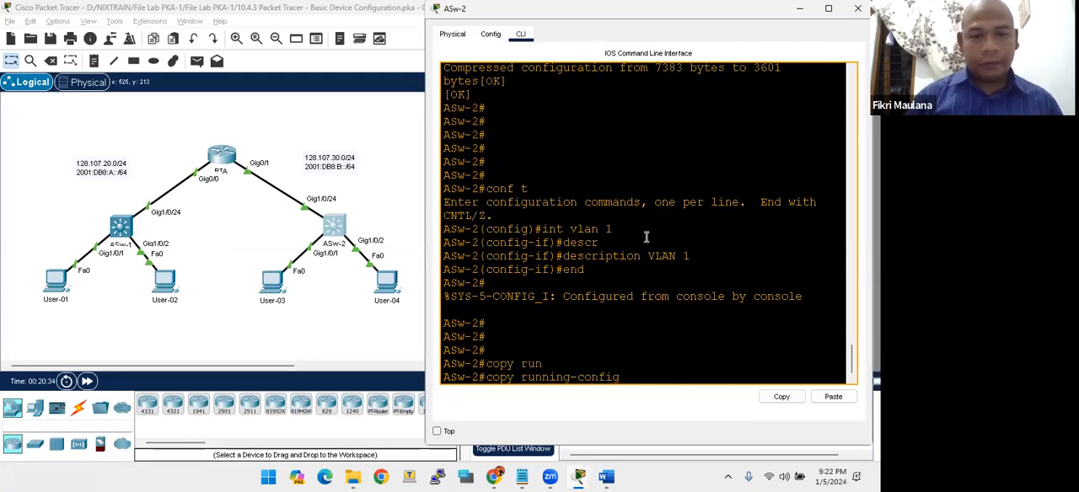
{"action": "key", "text": "Tab"}
{"action": "key", "text": "Return"}
{"action": "key", "text": "Return"}
{"action": "key", "text": "Return"}
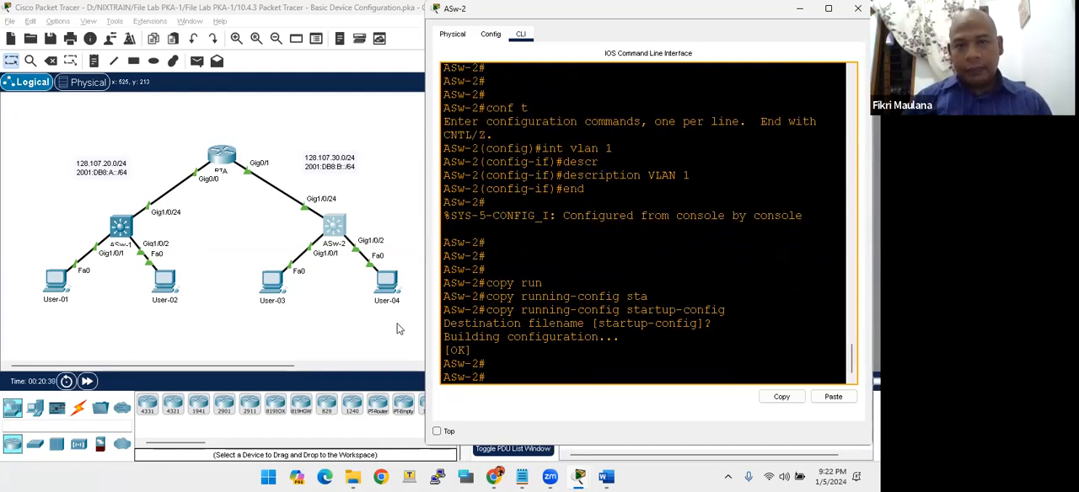
{"action": "left_click", "coordinate": [382, 343]}
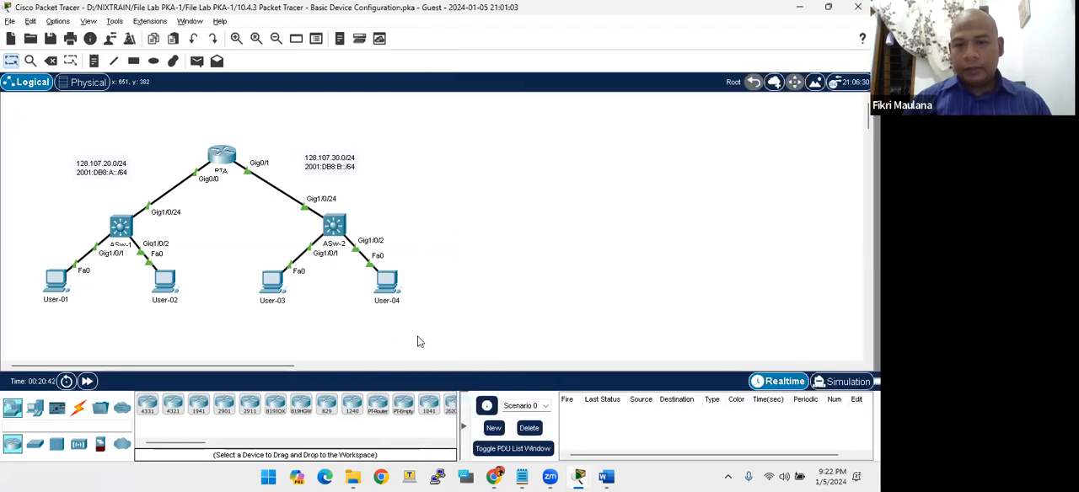
- Bring up the activity instructions, check the results and list the individual assessment items
{"action": "key", "text": "alt+Tab"}
{"action": "key", "text": "alt+Tab"}
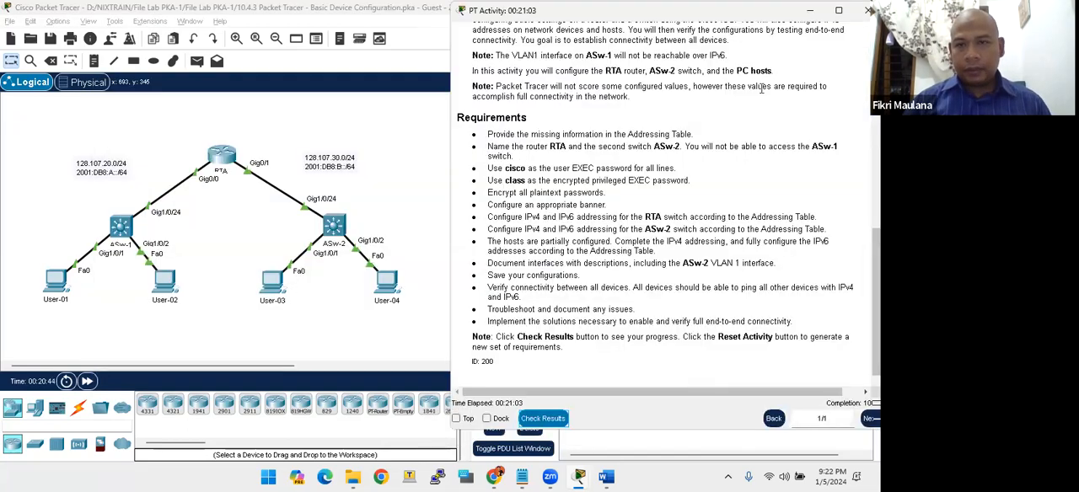
{"action": "left_click_drag", "start_coordinate": [735, 17], "coordinate": [614, 19]}
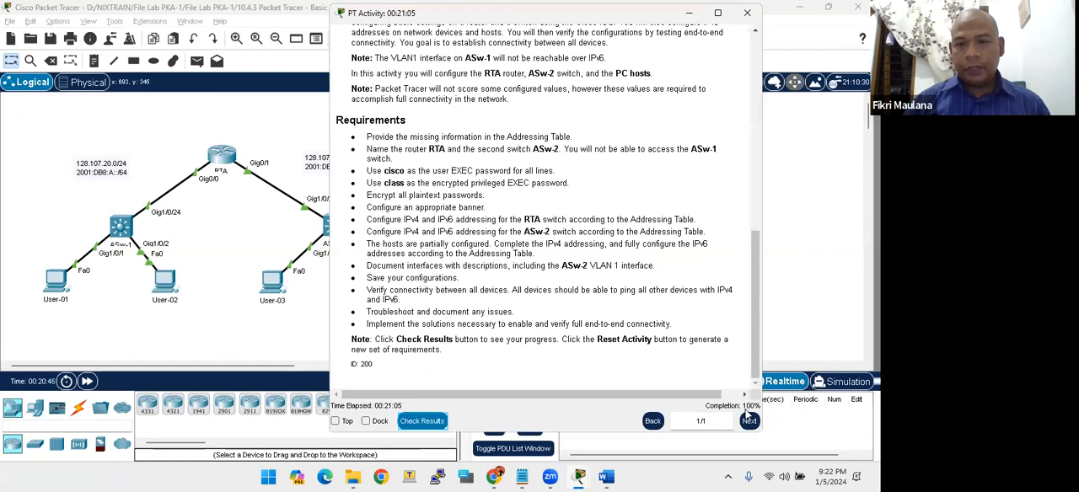
{"action": "left_click", "coordinate": [422, 421]}
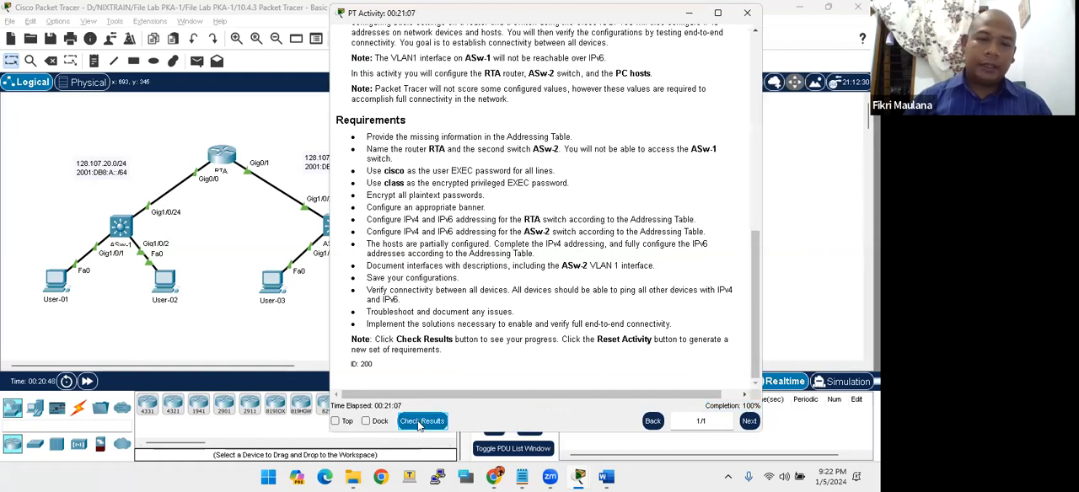
{"action": "left_click", "coordinate": [114, 92]}
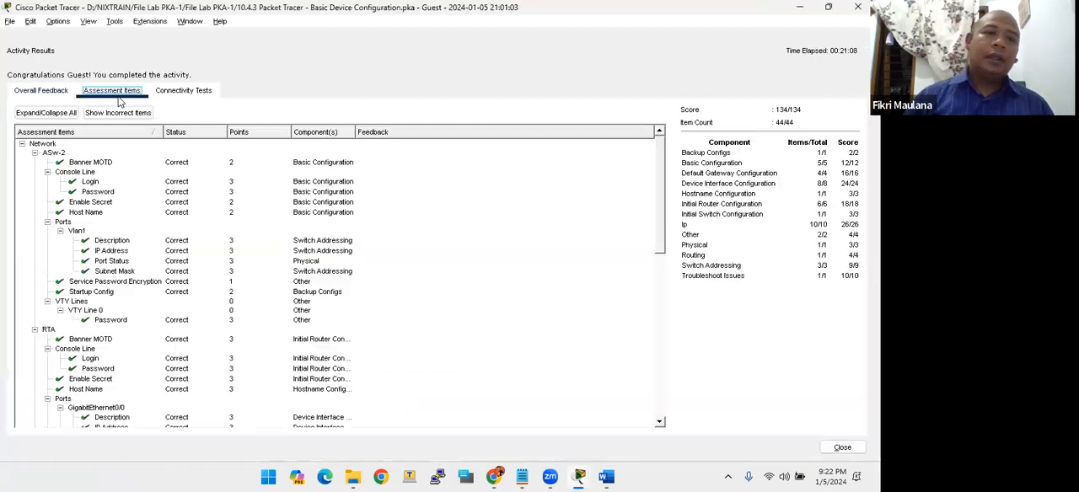
- Examine the status of the assessment items for ASw-2, RTA and User-01 through User-04, down to User-04's FastEthernet0 IP address
{"action": "left_click", "coordinate": [95, 183]}
{"action": "left_click", "coordinate": [91, 194]}
{"action": "left_click", "coordinate": [72, 164]}
{"action": "left_click", "coordinate": [73, 182]}
{"action": "left_click", "coordinate": [75, 193]}
{"action": "left_click", "coordinate": [70, 212]}
{"action": "scroll", "coordinate": [108, 300], "scroll_direction": "down", "scroll_amount": 3}
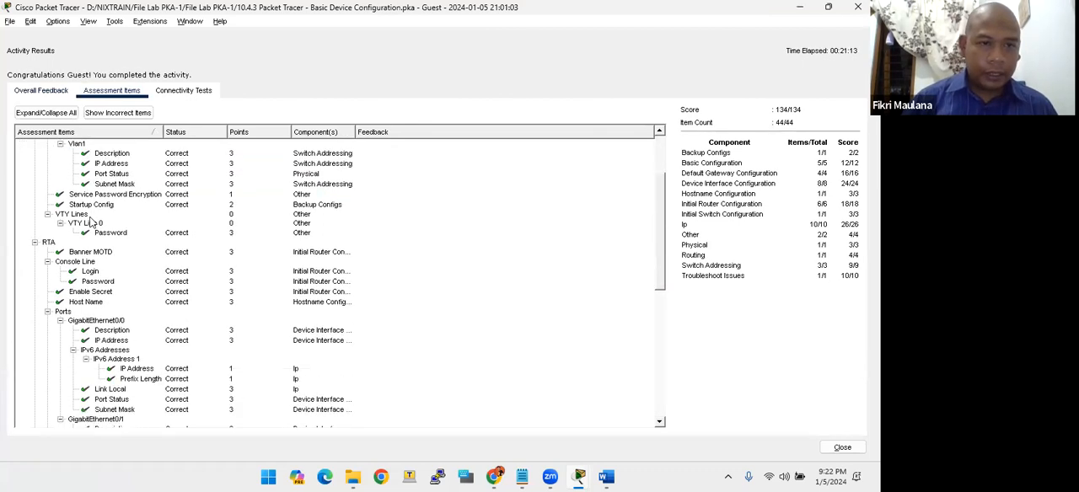
{"action": "scroll", "coordinate": [108, 300], "scroll_direction": "down", "scroll_amount": 3}
{"action": "left_click", "coordinate": [108, 331]}
{"action": "left_click", "coordinate": [112, 351]}
{"action": "left_click", "coordinate": [110, 342]}
{"action": "left_click", "coordinate": [108, 244]}
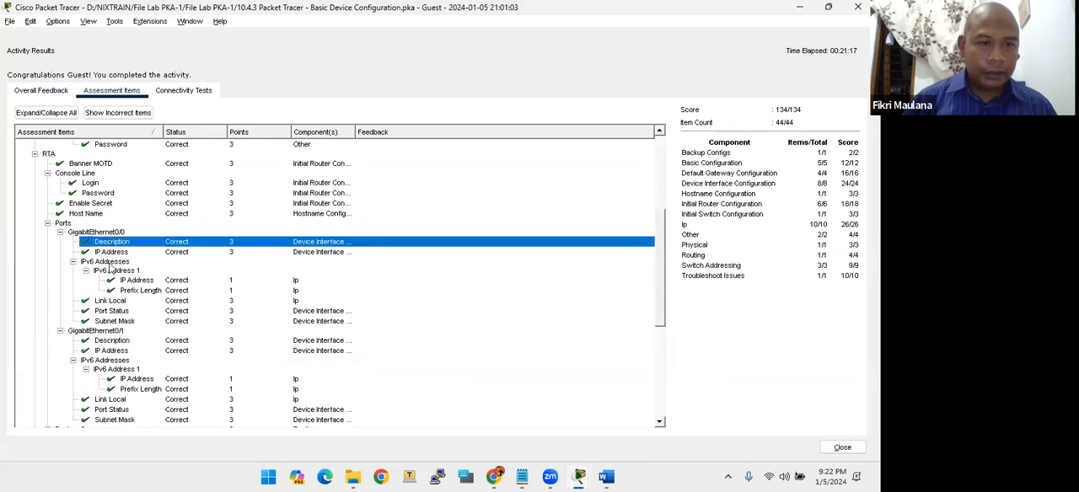
{"action": "scroll", "coordinate": [103, 333], "scroll_direction": "down", "scroll_amount": 5}
{"action": "scroll", "coordinate": [101, 334], "scroll_direction": "down", "scroll_amount": 3}
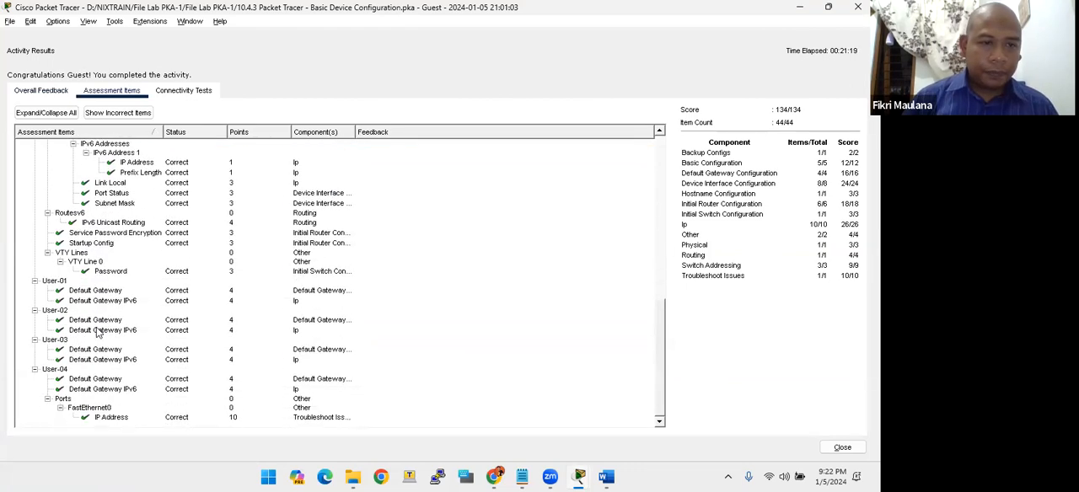
{"action": "left_click", "coordinate": [105, 418]}
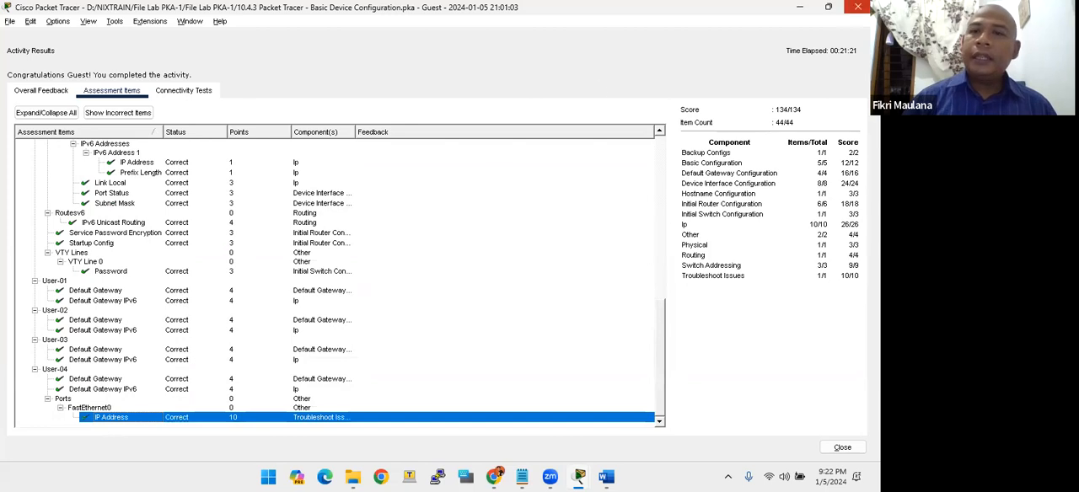
- Leave the activity results and clear the instructions window away from the network topology
{"action": "left_click", "coordinate": [857, 7]}
{"action": "mouse_move", "coordinate": [530, 16]}
{"action": "left_mouse_down"}
{"action": "mouse_move", "coordinate": [613, 39]}
{"action": "mouse_move", "coordinate": [546, 27]}
{"action": "left_mouse_up"}
{"action": "left_click", "coordinate": [532, 21]}
{"action": "left_click", "coordinate": [622, 21]}
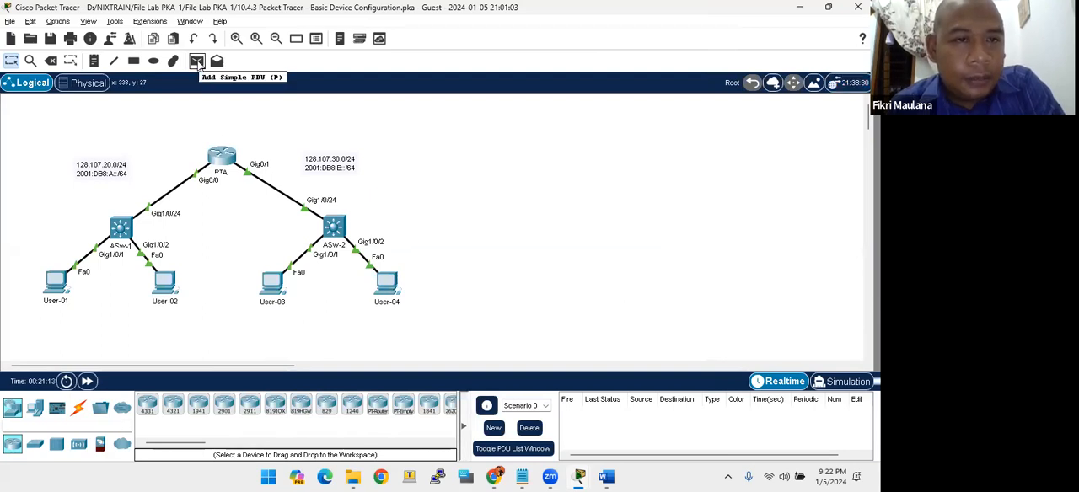
- Test connectivity by sending simple PDUs from User-01 to User-02 and from User-01 to router RTA
{"action": "left_click", "coordinate": [196, 63]}
{"action": "left_click", "coordinate": [61, 289]}
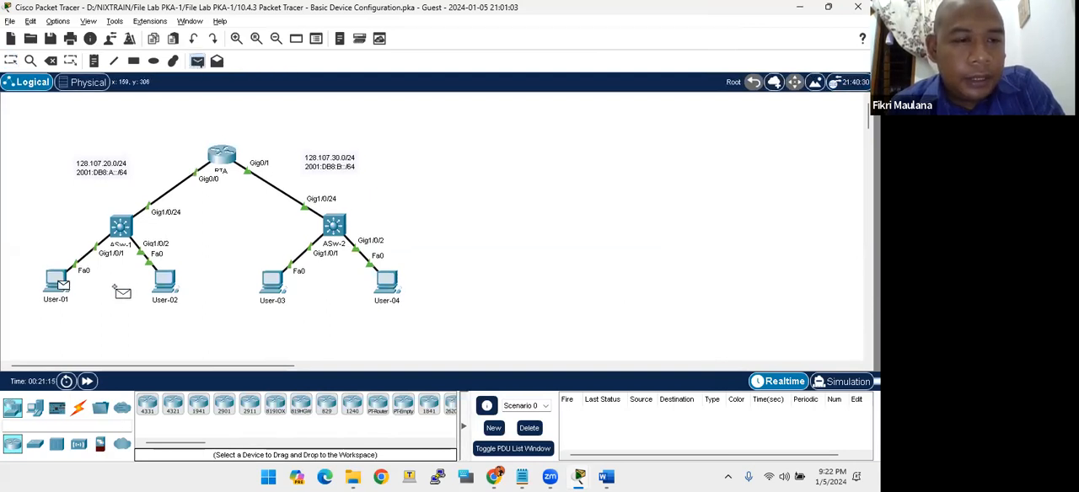
{"action": "left_click", "coordinate": [166, 280]}
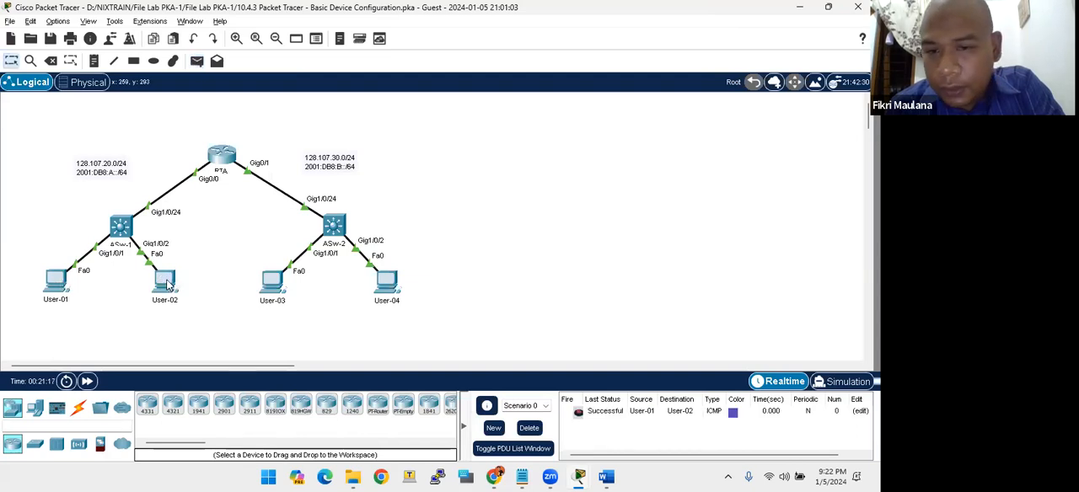
{"action": "left_click", "coordinate": [59, 283]}
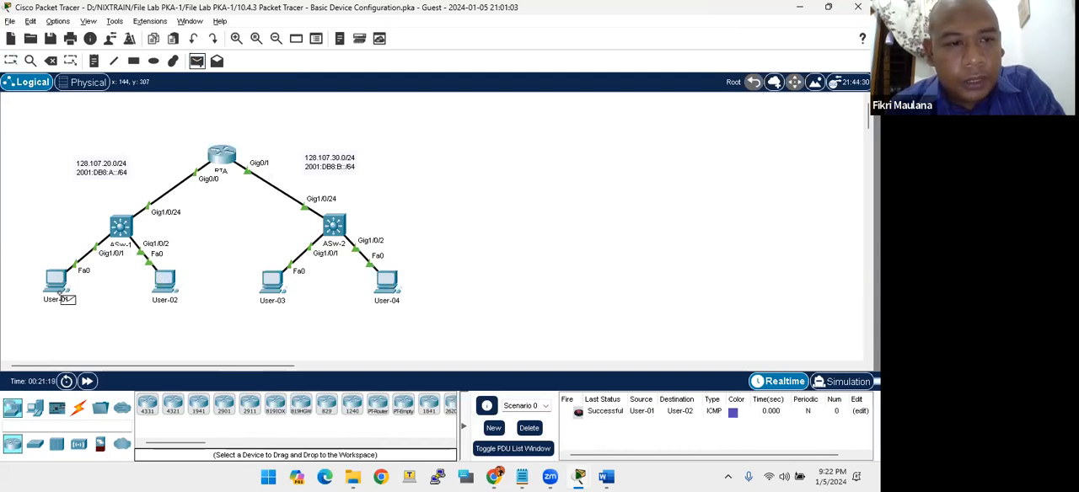
{"action": "left_click", "coordinate": [232, 165]}
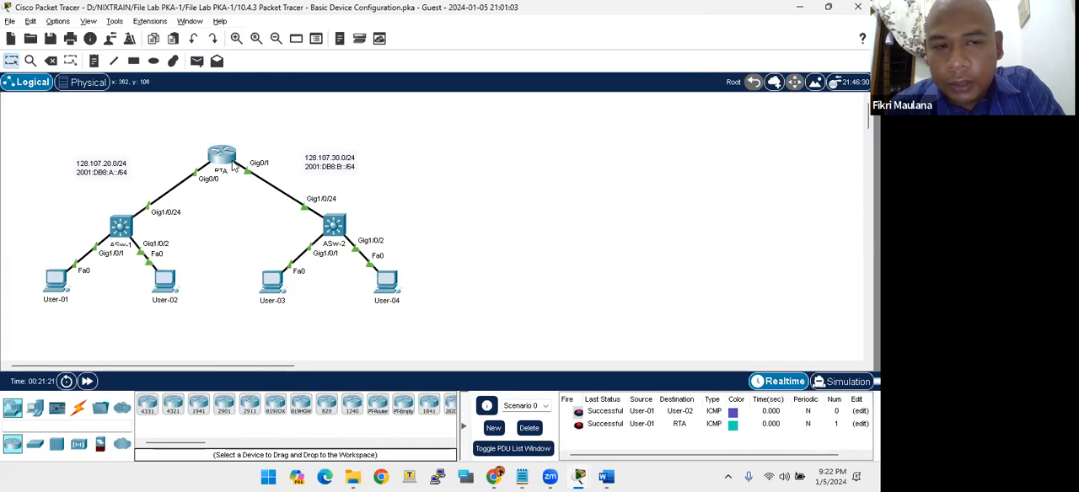
- Send a simple PDU from User-01 to switch ASw-2, and delete the scenario to clear the PDU list
{"action": "left_click", "coordinate": [197, 61]}
{"action": "left_click", "coordinate": [61, 283]}
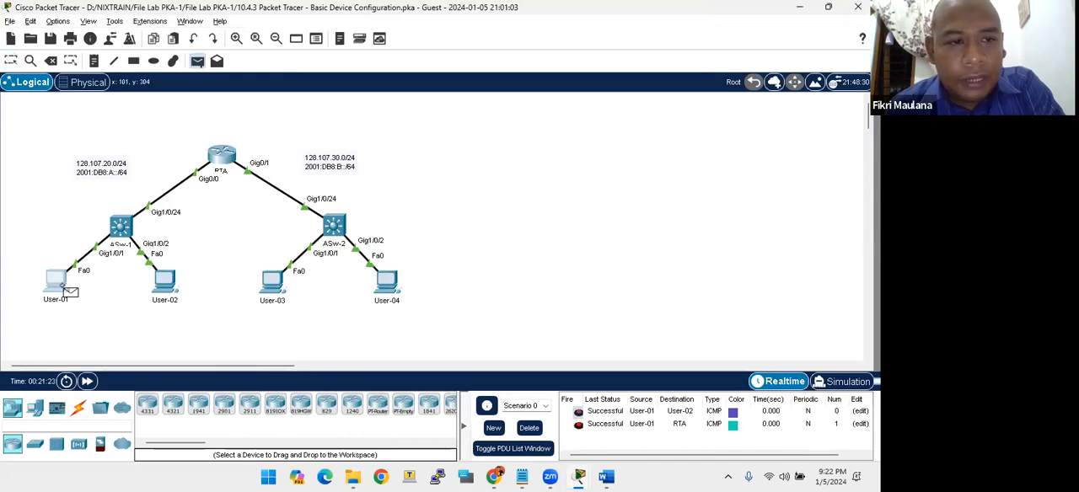
{"action": "left_click", "coordinate": [335, 230]}
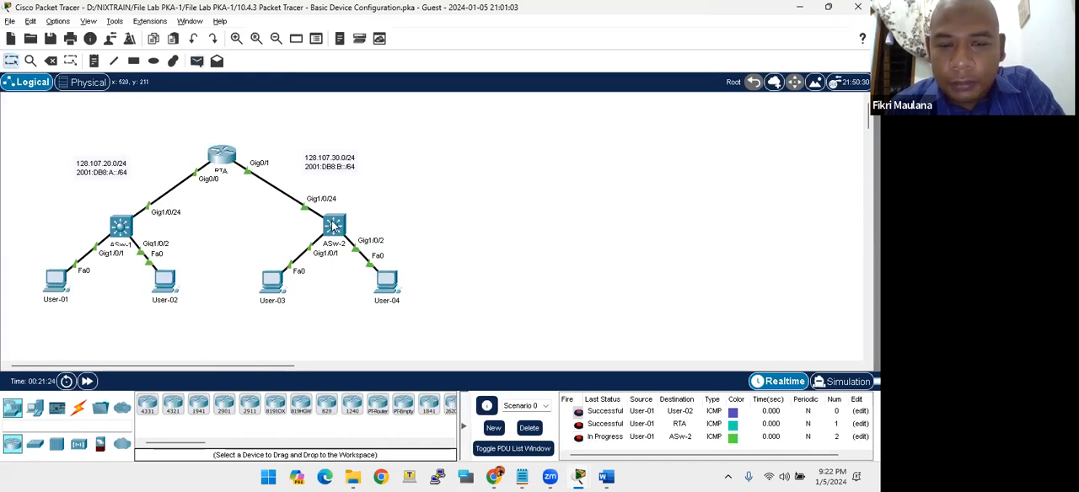
{"action": "left_click", "coordinate": [531, 429]}
- Send simple PDUs from User-01 to User-03 and from User-01 to User-04
{"action": "left_click", "coordinate": [197, 61]}
{"action": "left_click", "coordinate": [74, 284]}
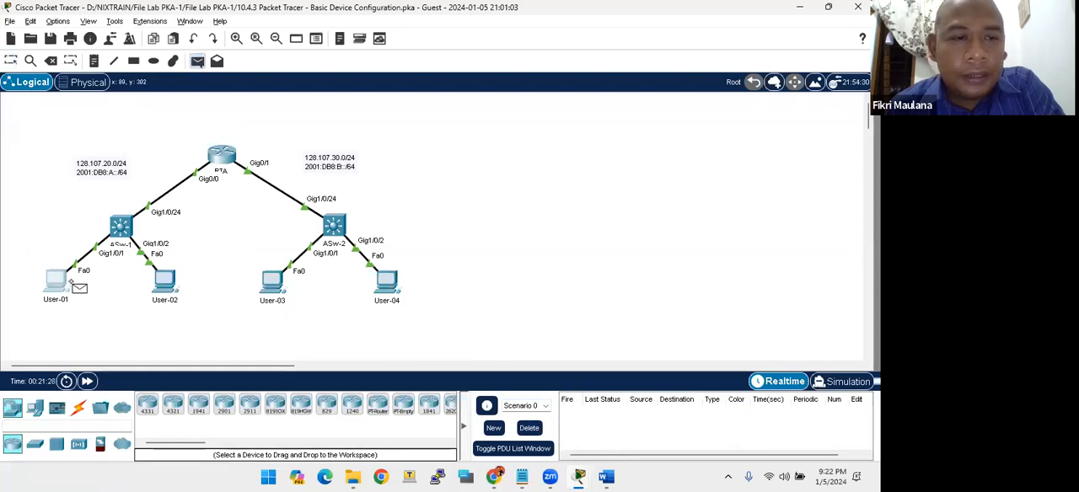
{"action": "left_click", "coordinate": [278, 283]}
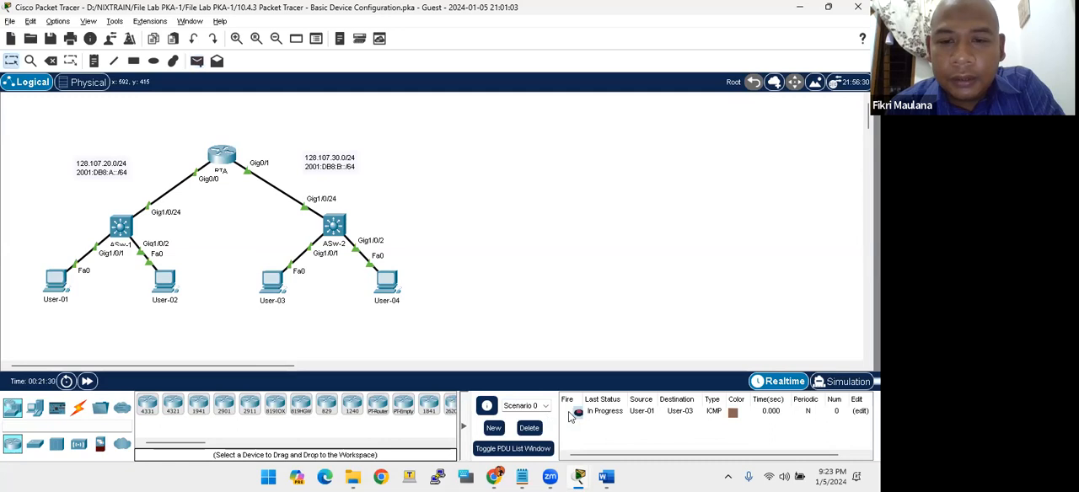
{"action": "left_click", "coordinate": [197, 61]}
{"action": "left_click", "coordinate": [57, 282]}
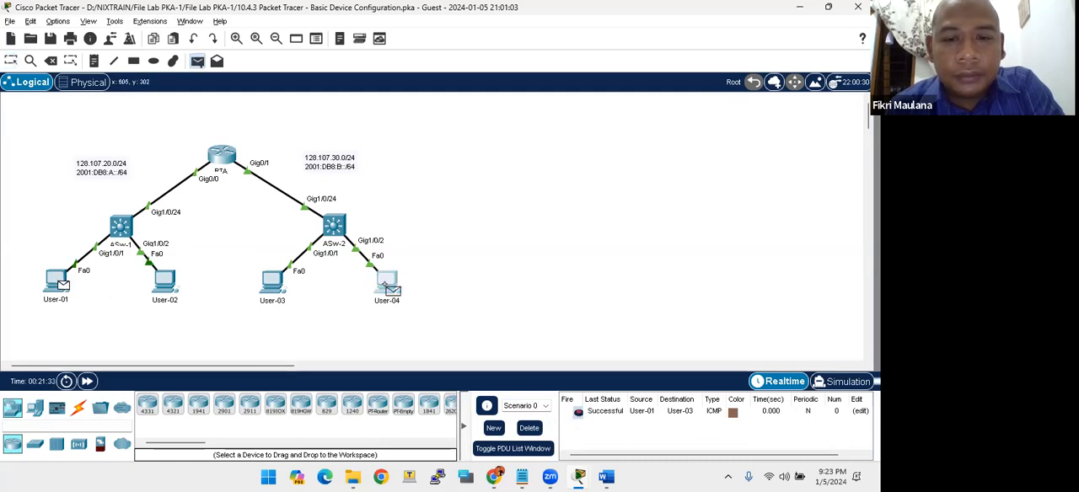
{"action": "left_click", "coordinate": [384, 284]}
- Repeat the simple PDU from User-01 to User-04 and delete the scenario to empty the PDU list
{"action": "left_click", "coordinate": [197, 61]}
{"action": "left_click", "coordinate": [59, 283]}
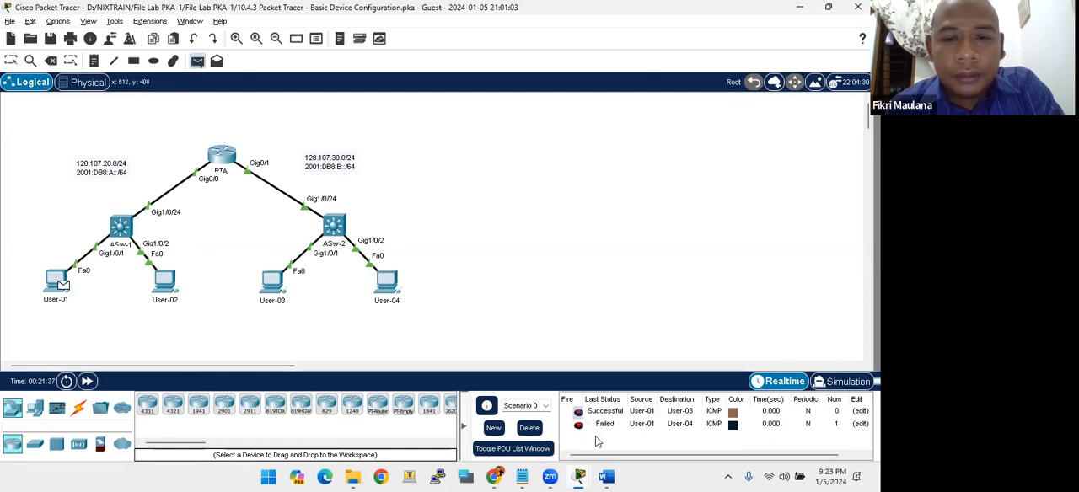
{"action": "left_click", "coordinate": [386, 287]}
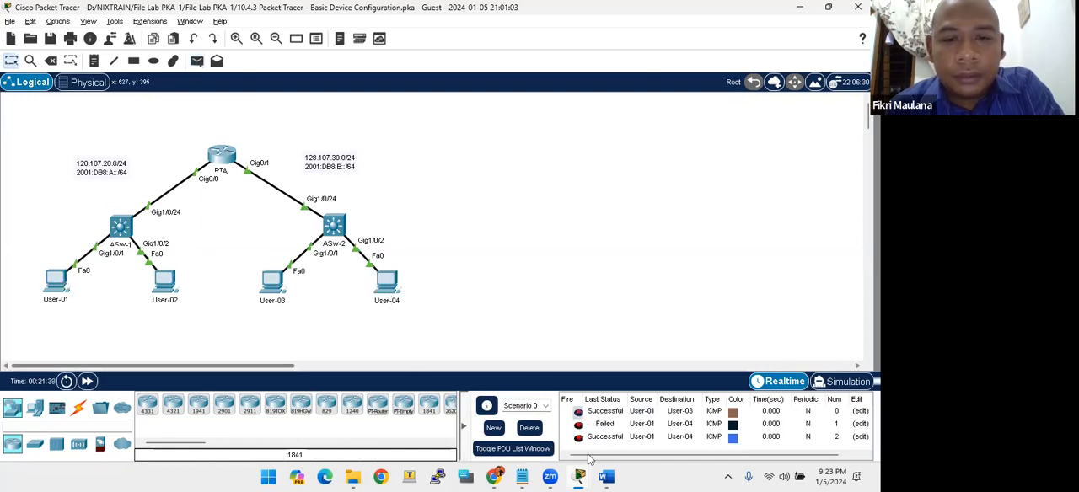
{"action": "left_click", "coordinate": [528, 427]}
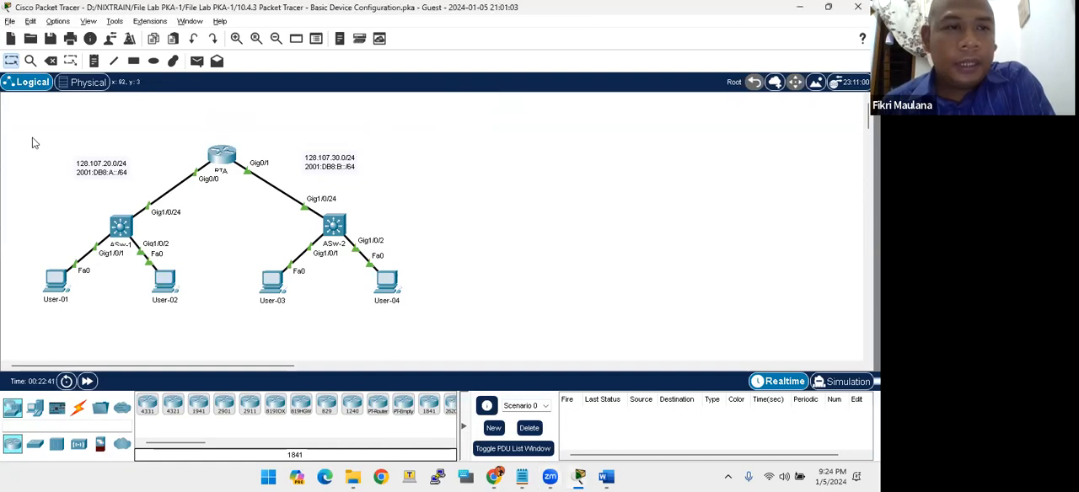
{"action": "key", "text": "alt+f"}
{"action": "key", "text": "Return"}
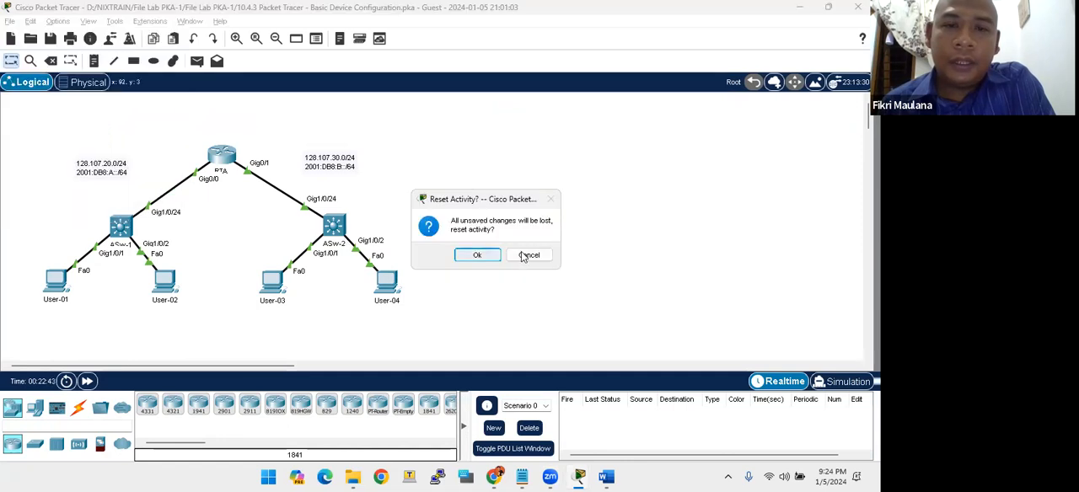
{"action": "left_click", "coordinate": [522, 255]}
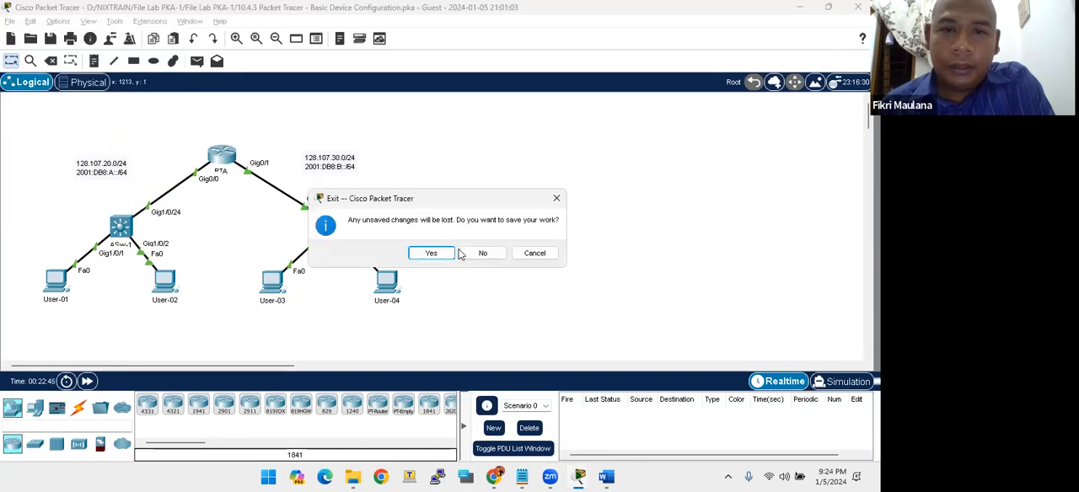
- Exit the Basic Device Configuration activity without saving and open 16.4.6 Packet Tracer - Configure Secure Passwords and SSH from the File Lab PKA-1 folder
{"action": "left_click", "coordinate": [469, 257]}
{"action": "key", "text": "alt+Tab"}
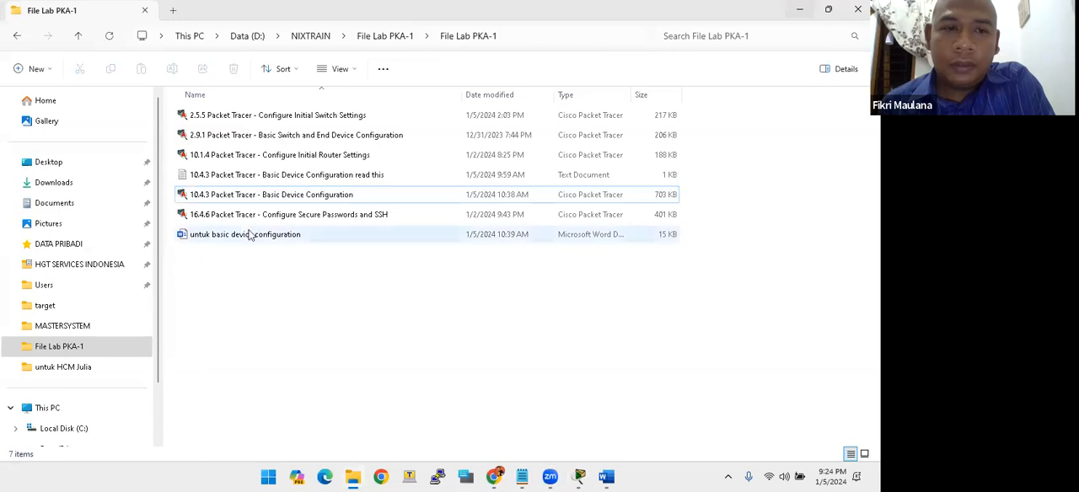
{"action": "left_click", "coordinate": [227, 216]}
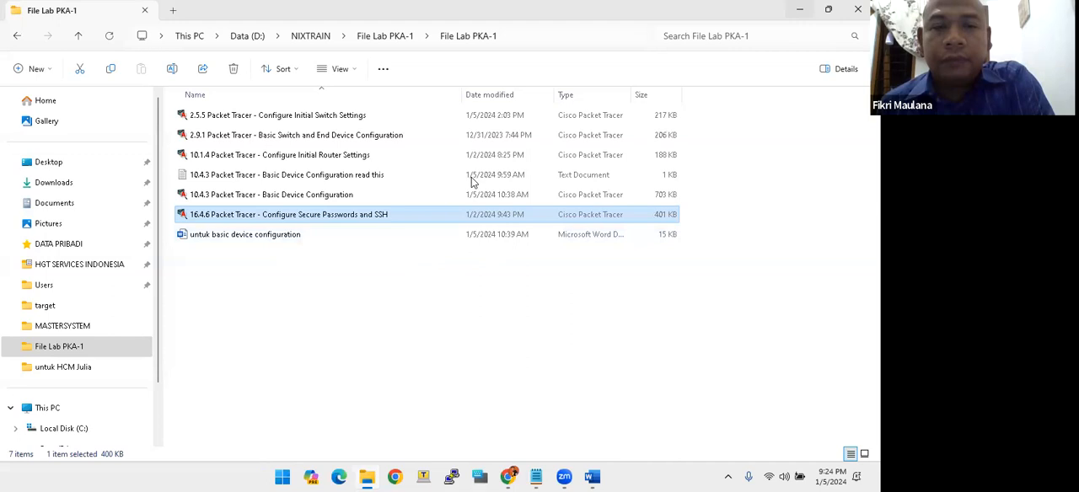
{"action": "key", "text": "super+d"}
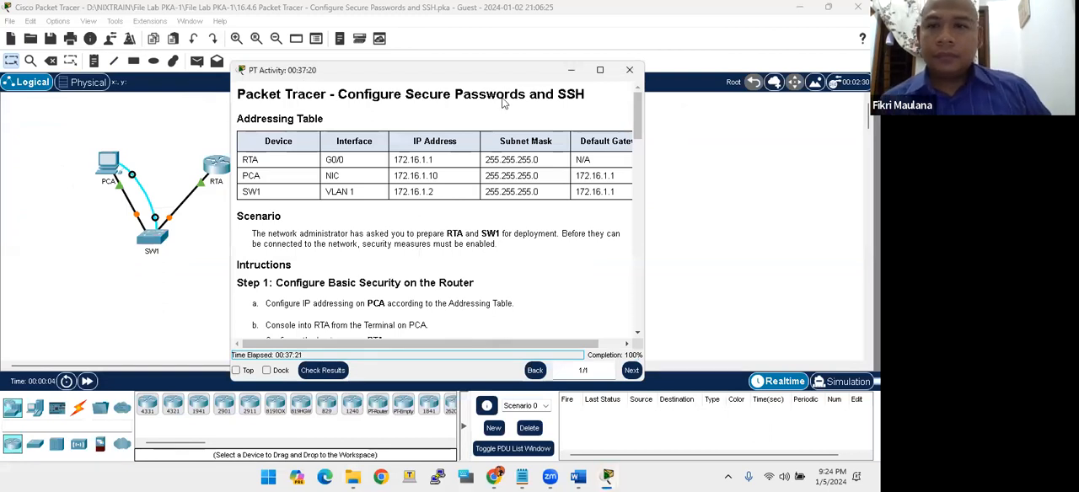
- Move the activity instructions window beside the topology and make it taller so more of Step 1 fits
{"action": "left_click_drag", "start_coordinate": [305, 72], "coordinate": [312, 103]}
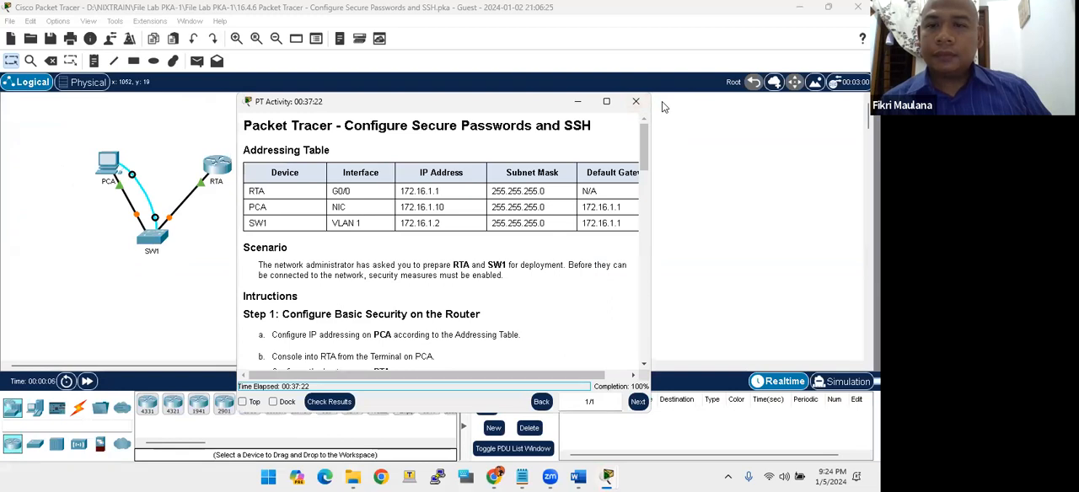
{"action": "left_click", "coordinate": [661, 101]}
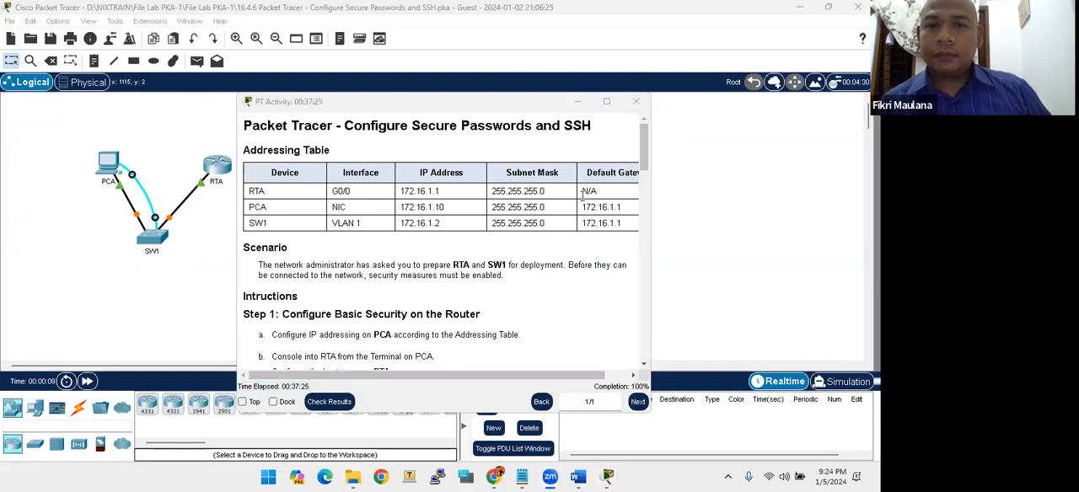
{"action": "left_click", "coordinate": [334, 106]}
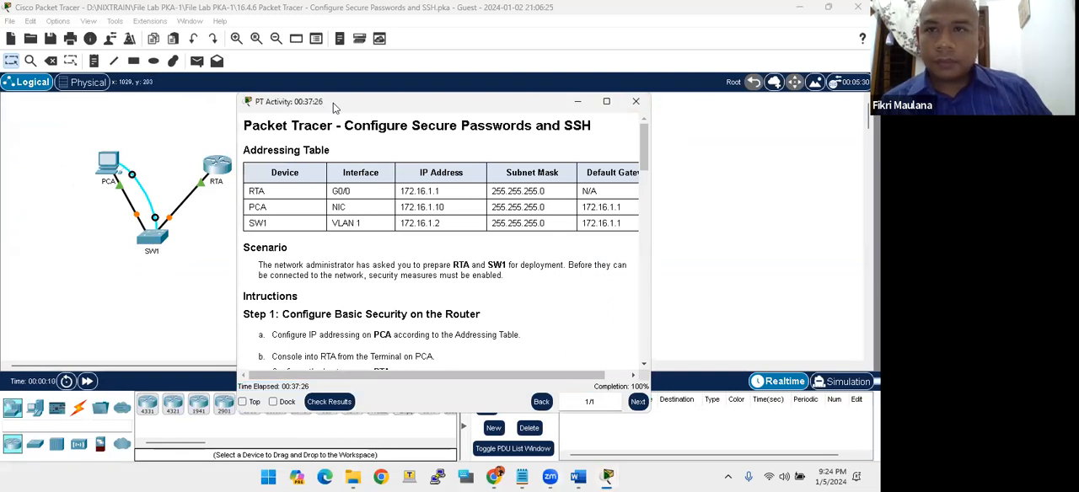
{"action": "left_click_drag", "start_coordinate": [333, 106], "coordinate": [558, 16]}
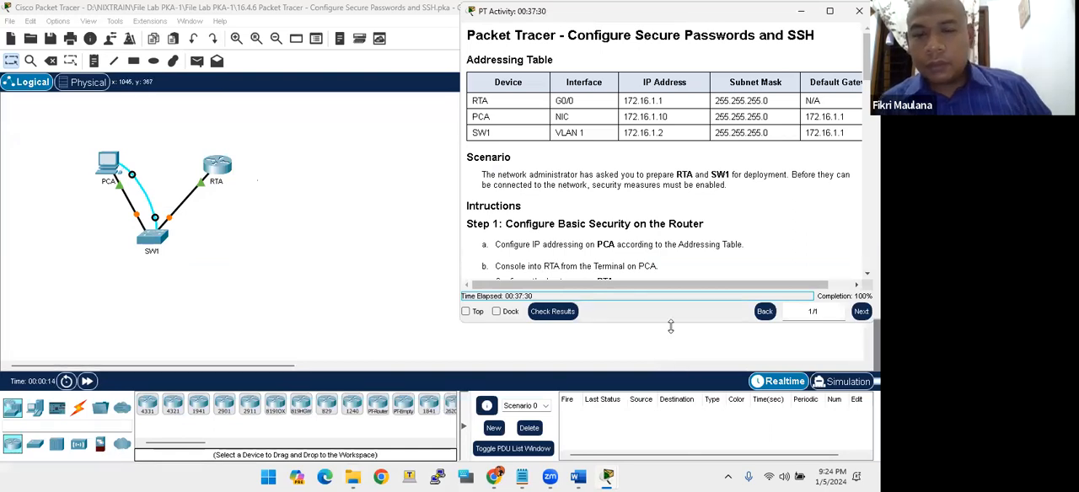
{"action": "left_click_drag", "start_coordinate": [670, 326], "coordinate": [658, 460]}
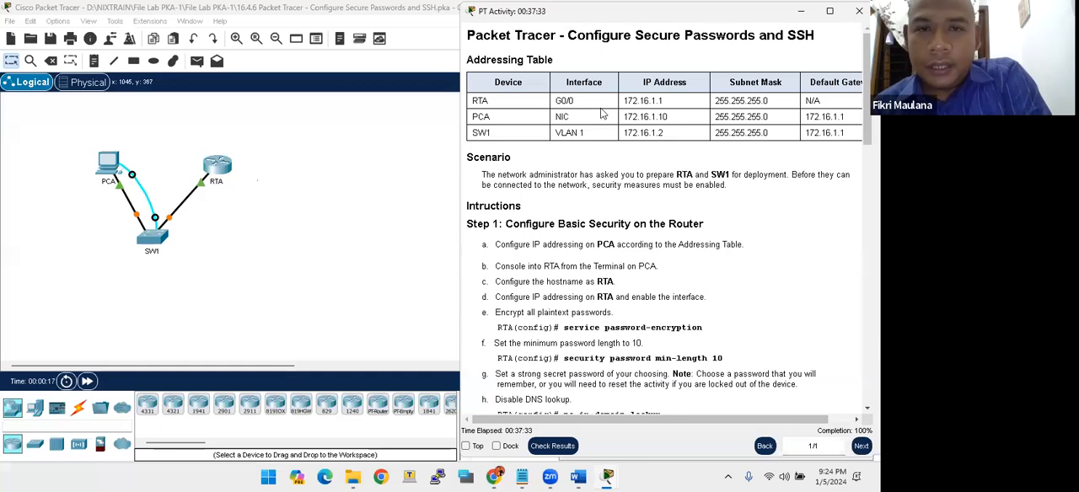
{"action": "left_click_drag", "start_coordinate": [662, 11], "coordinate": [645, 33]}
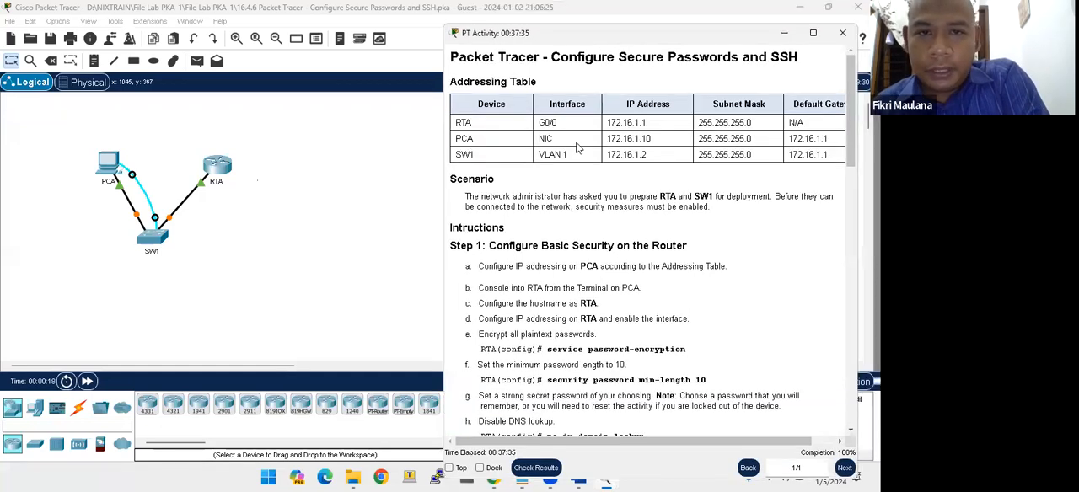
- Examine RTA's interface, IP address and subnet mask in the addressing table and the Step 1 router security instructions
{"action": "mouse_move", "coordinate": [463, 121]}
{"action": "left_mouse_down"}
{"action": "mouse_move", "coordinate": [507, 106]}
{"action": "mouse_move", "coordinate": [456, 122]}
{"action": "left_mouse_up"}
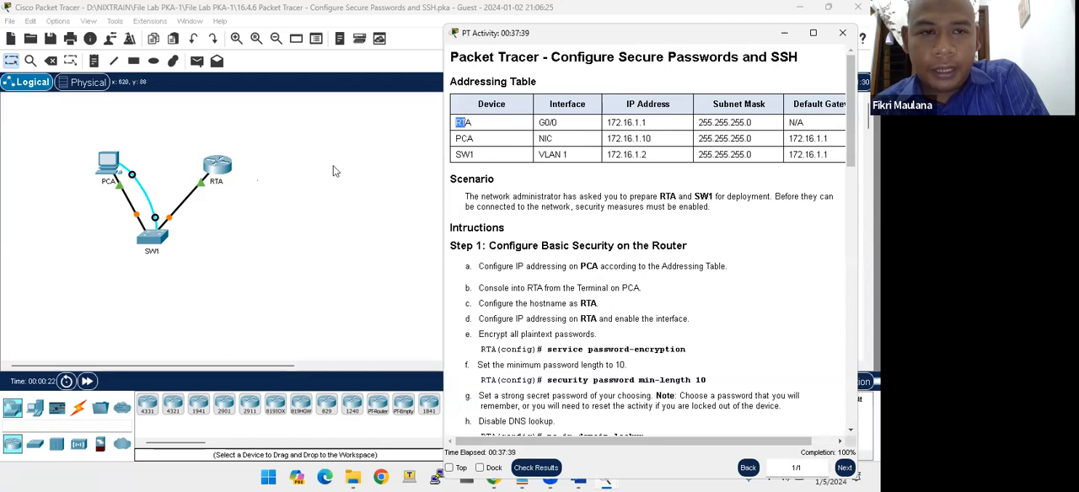
{"action": "left_click", "coordinate": [247, 180]}
{"action": "key", "text": "alt+Tab"}
{"action": "left_click", "coordinate": [543, 122]}
{"action": "left_click_drag", "start_coordinate": [605, 118], "coordinate": [746, 123]}
{"action": "left_click", "coordinate": [730, 122]}
{"action": "left_click", "coordinate": [564, 168]}
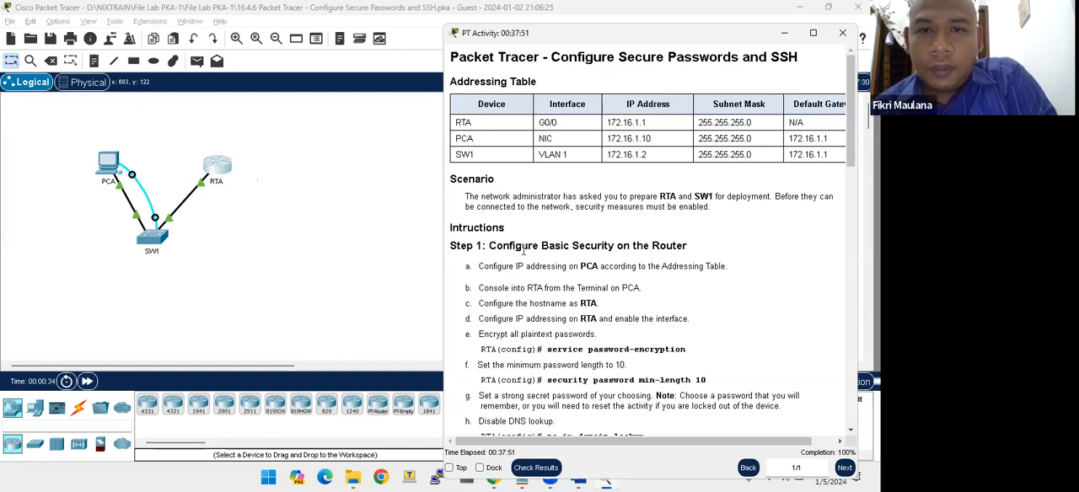
{"action": "scroll", "coordinate": [503, 276], "scroll_direction": "down", "scroll_amount": 1}
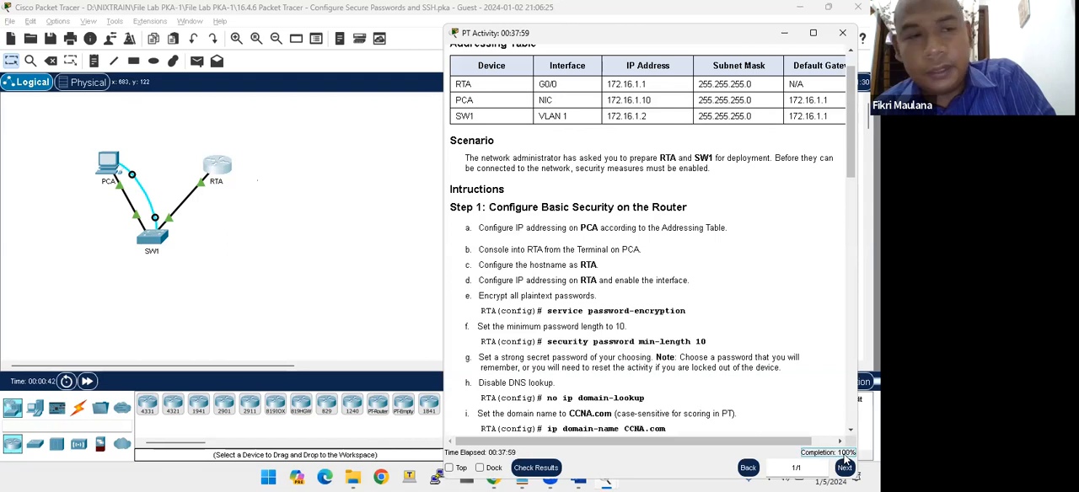
- Reset the Configure Secure Passwords and SSH activity, discarding all unsaved changes
{"action": "left_click", "coordinate": [11, 21]}
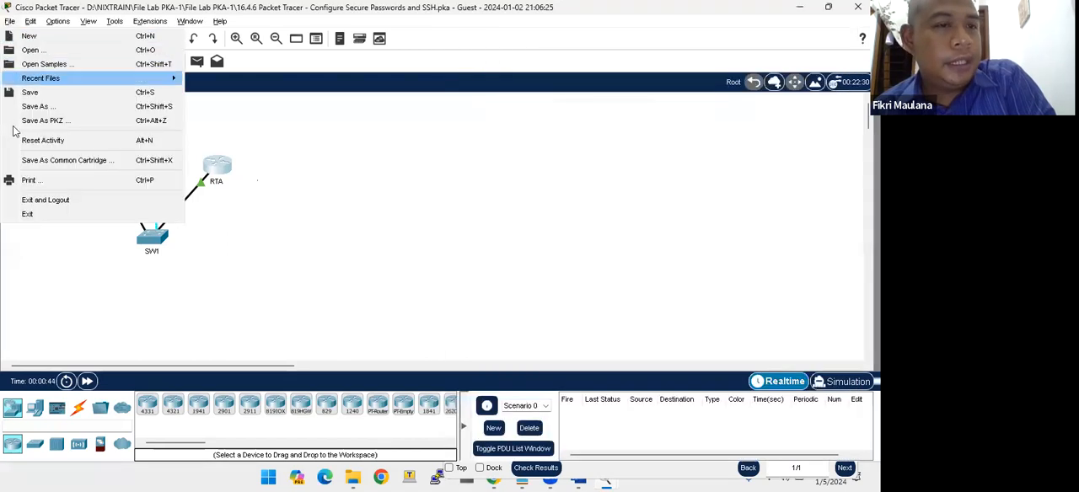
{"action": "left_click", "coordinate": [16, 142]}
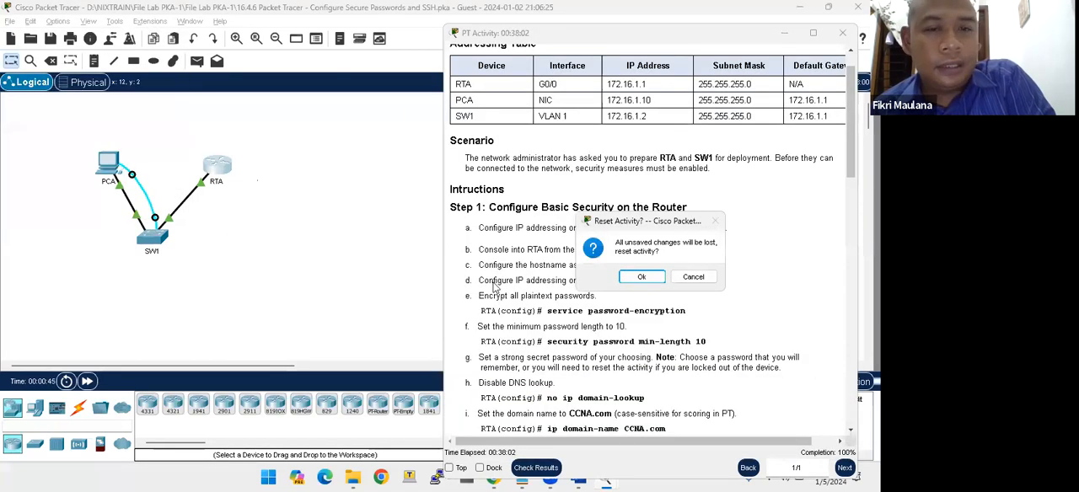
{"action": "left_click", "coordinate": [628, 285]}
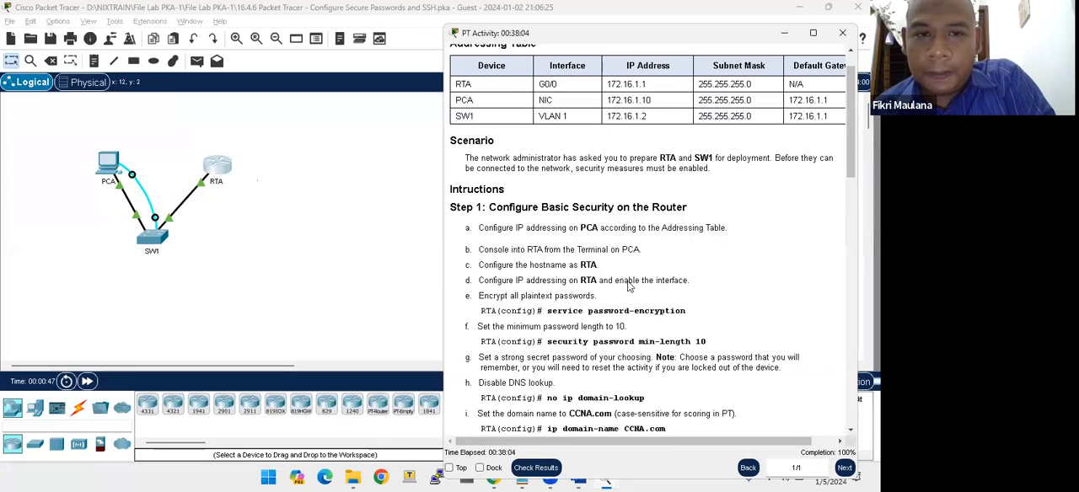
{"action": "left_click", "coordinate": [455, 315]}
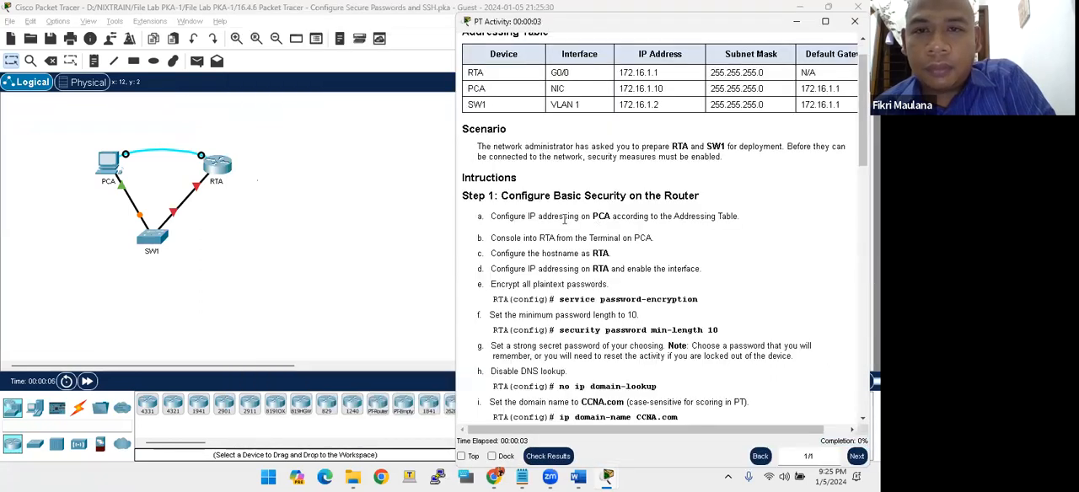
- Open a terminal session to the router from PCA and place its window beside the activity instructions
{"action": "scroll", "coordinate": [564, 219], "scroll_direction": "up", "scroll_amount": 1}
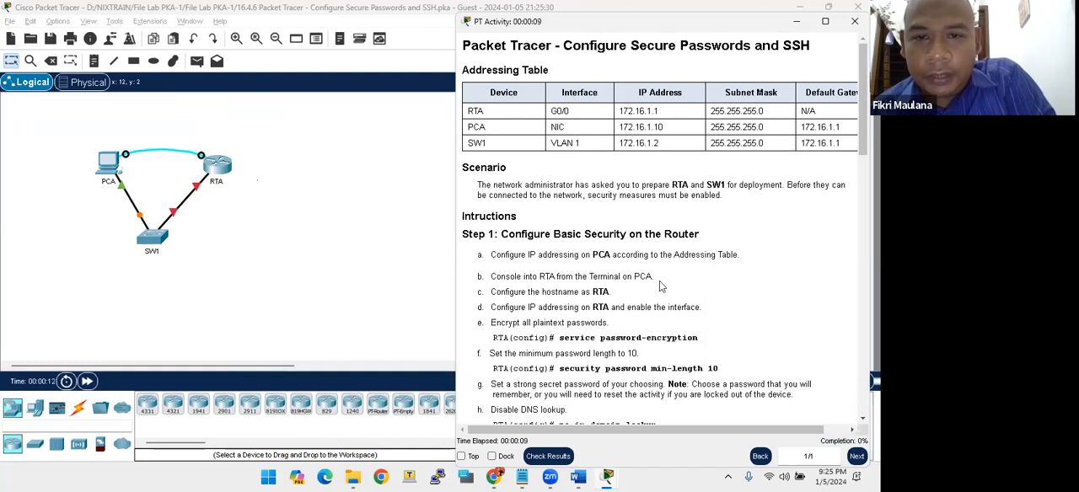
{"action": "scroll", "coordinate": [641, 286], "scroll_direction": "down", "scroll_amount": 1}
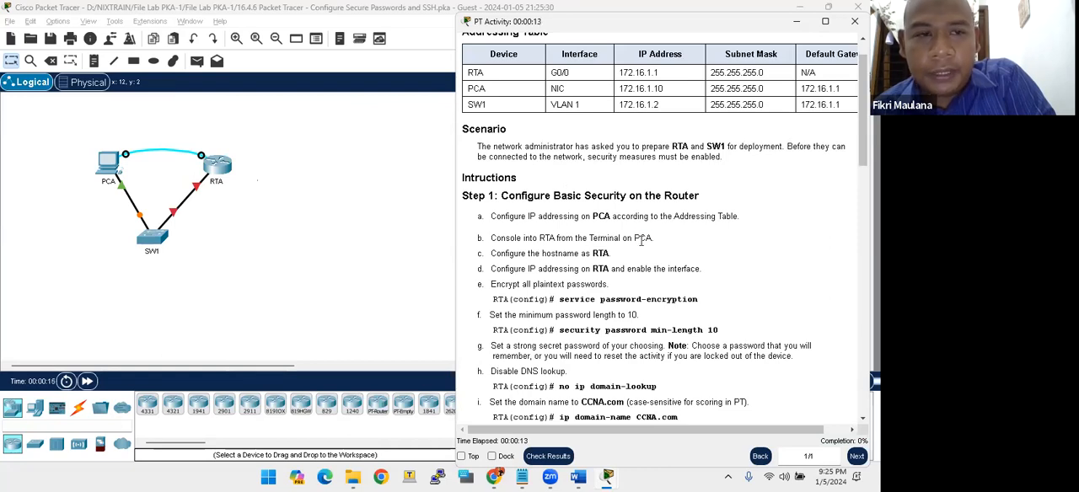
{"action": "left_click", "coordinate": [106, 165]}
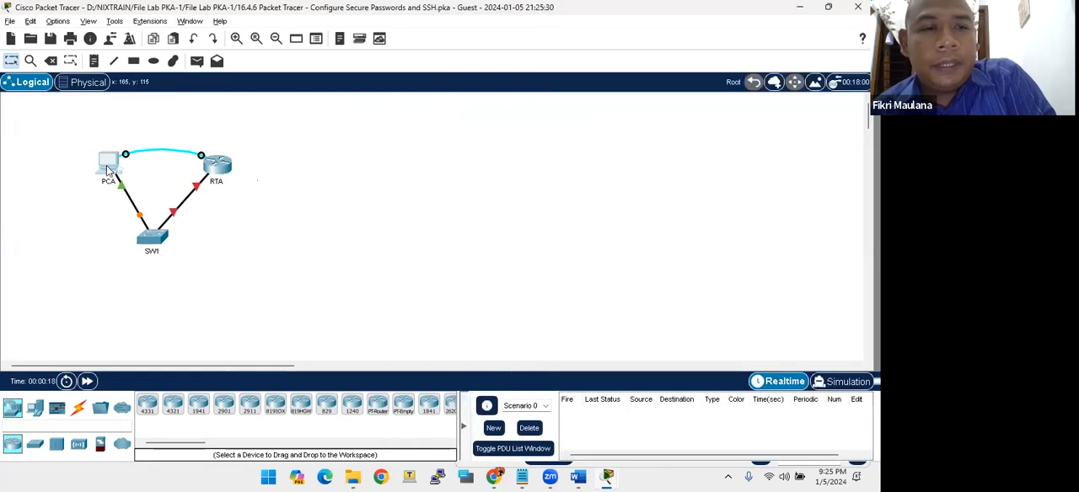
{"action": "left_click", "coordinate": [106, 166]}
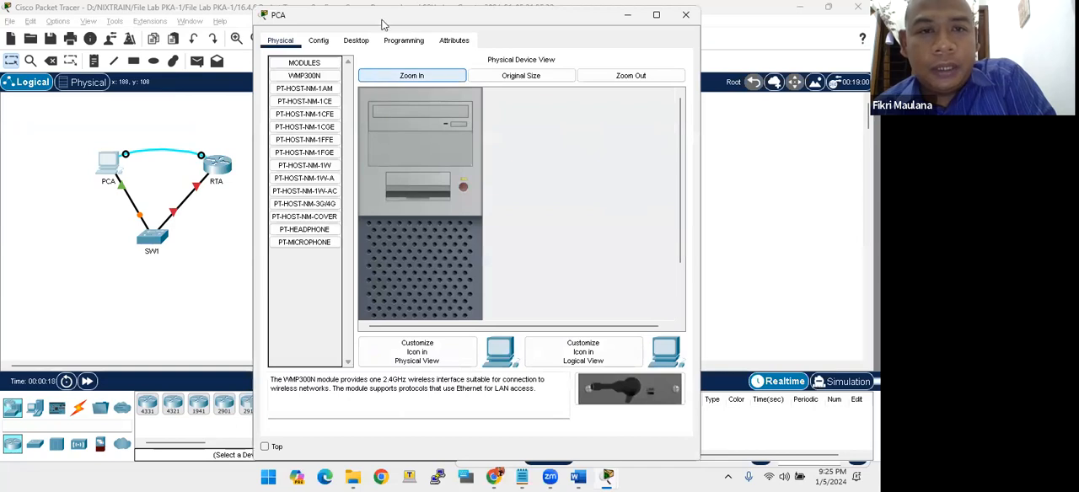
{"action": "left_click_drag", "start_coordinate": [382, 23], "coordinate": [372, 119]}
{"action": "left_click", "coordinate": [357, 136]}
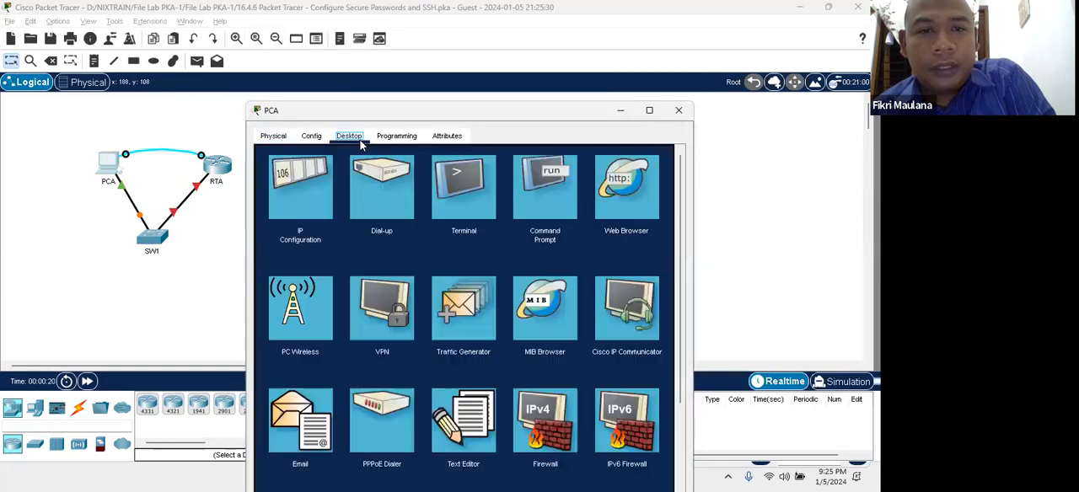
{"action": "left_click", "coordinate": [457, 201]}
{"action": "left_click", "coordinate": [646, 279]}
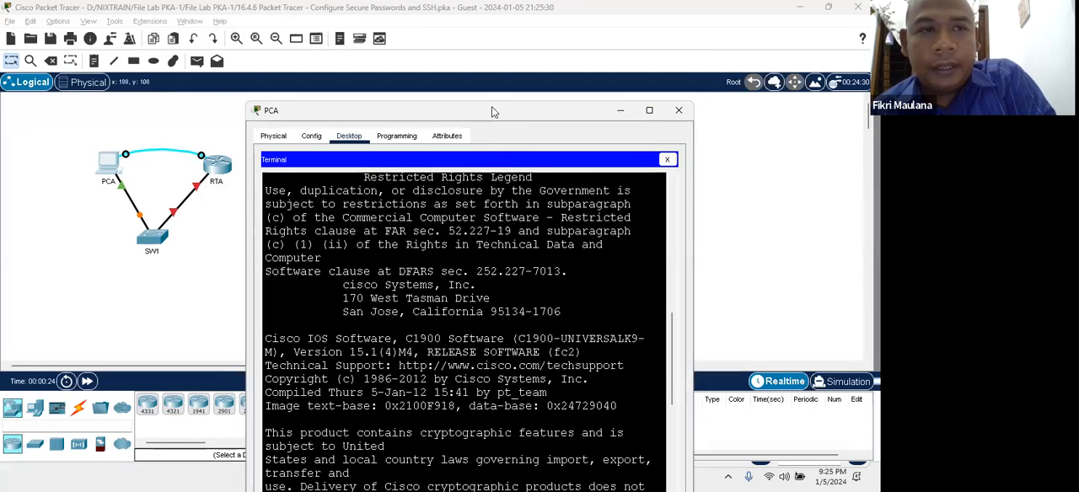
{"action": "left_click_drag", "start_coordinate": [492, 107], "coordinate": [257, 15]}
{"action": "key", "text": "alt+Tab"}
{"action": "key", "text": "alt+Tab"}
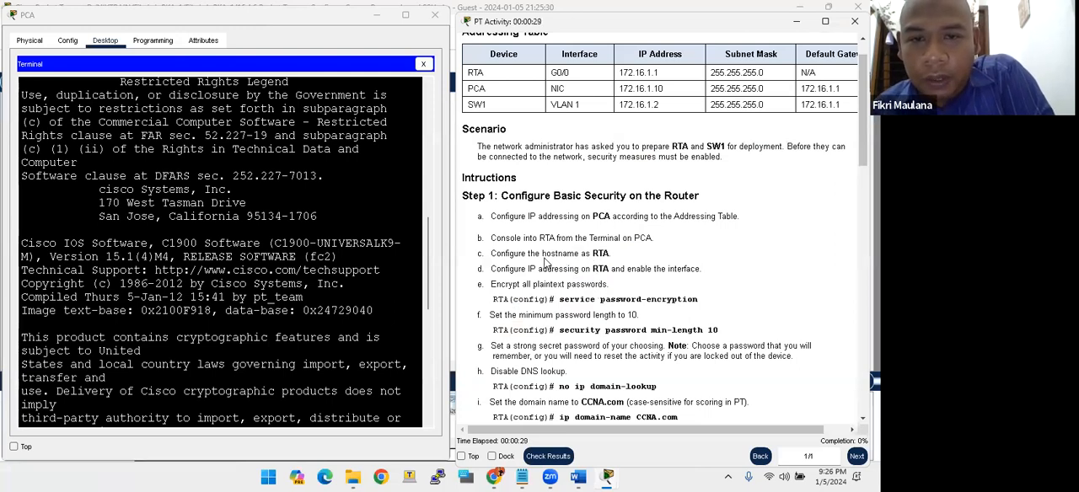
- Enter privileged mode on the router with ena, and global configuration mode with conf t
{"action": "left_click_drag", "start_coordinate": [593, 253], "coordinate": [609, 253]}
{"action": "left_click", "coordinate": [327, 245]}
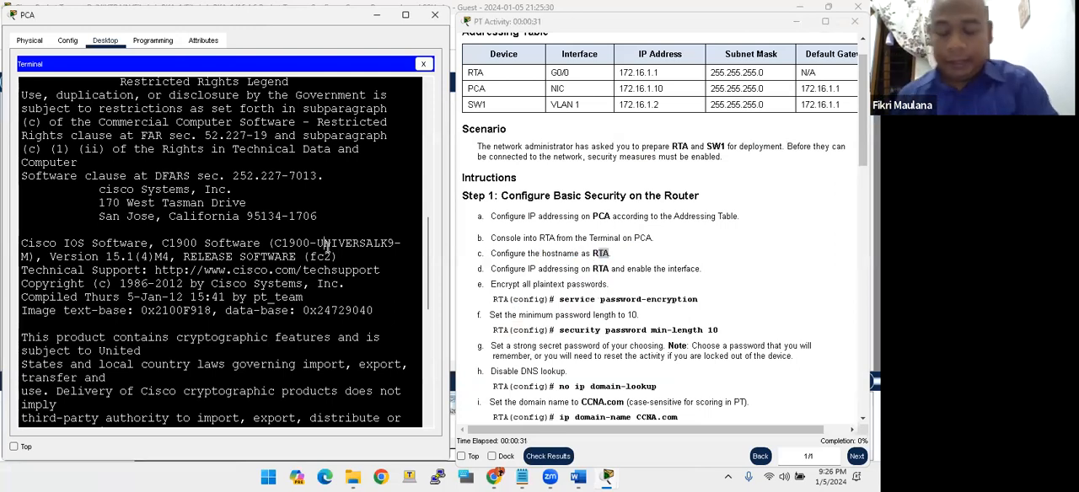
{"action": "key", "text": "Return"}
{"action": "key", "text": "Return"}
{"action": "key", "text": "Return"}
{"action": "key", "text": "Return"}
{"action": "key", "text": "Return"}
{"action": "type", "text": "ena"}
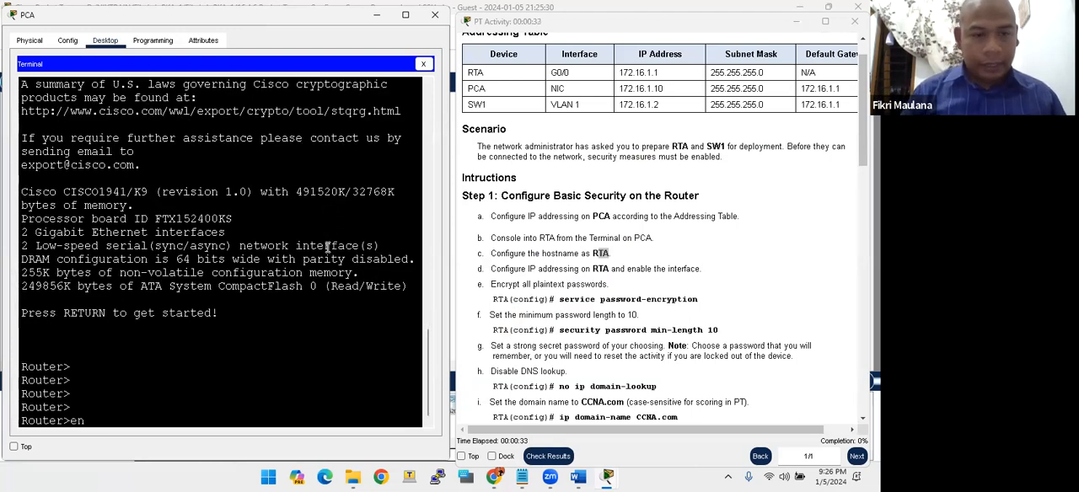
{"action": "key", "text": "Return"}
{"action": "type", "text": "conf t"}
{"action": "key", "text": "Return"}
{"action": "key", "text": "Return"}
{"action": "key", "text": "Return"}
{"action": "key", "text": "Return"}
{"action": "key", "text": "Return"}
{"action": "key", "text": "Return"}
{"action": "key", "text": "Return"}
{"action": "key", "text": "Return"}
{"action": "key", "text": "Return"}
{"action": "key", "text": "Return"}
{"action": "key", "text": "Return"}
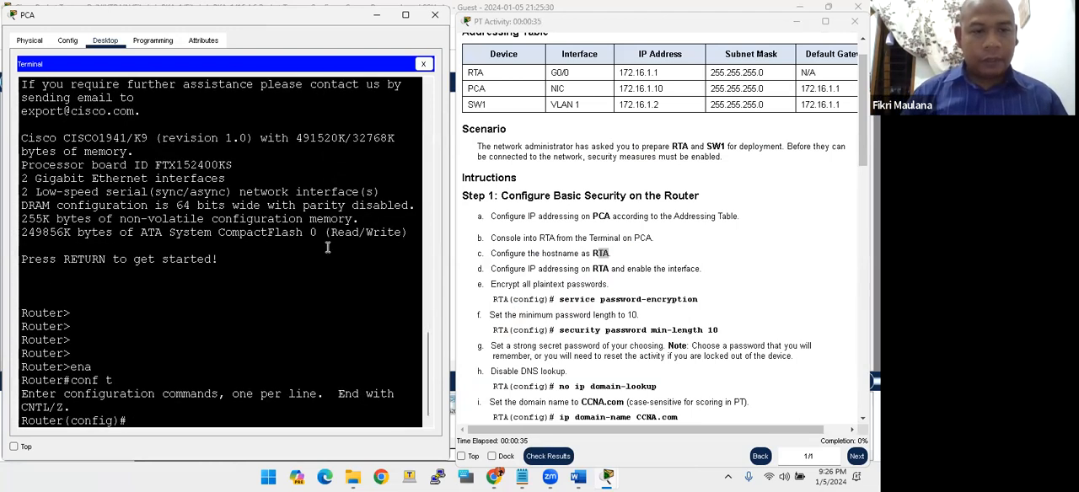
{"action": "key", "text": "Return"}
{"action": "key", "text": "Return"}
{"action": "key", "text": "Return"}
{"action": "key", "text": "Return"}
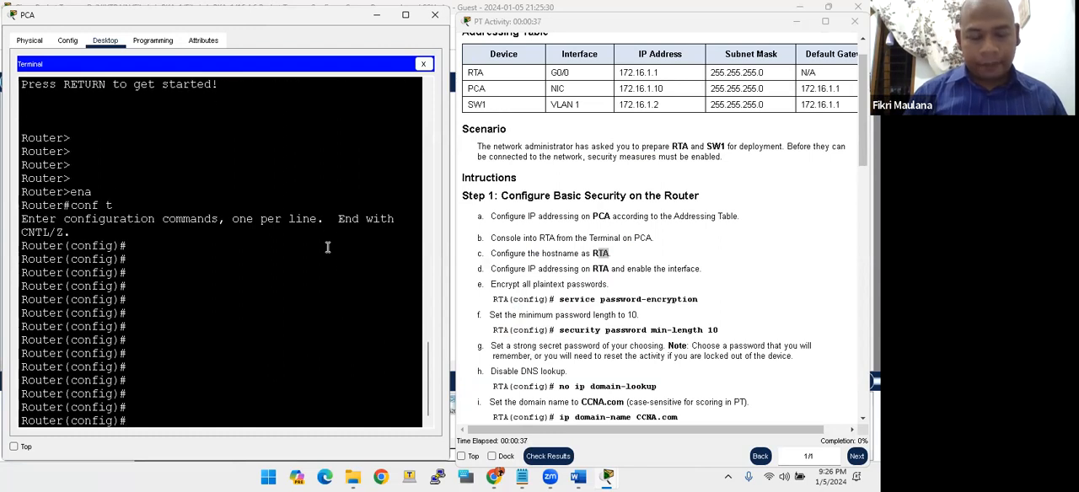
- Set the router's hostname to RTA
{"action": "type", "text": "rta"}
{"action": "key", "text": "BackSpace"}
{"action": "key", "text": "BackSpace"}
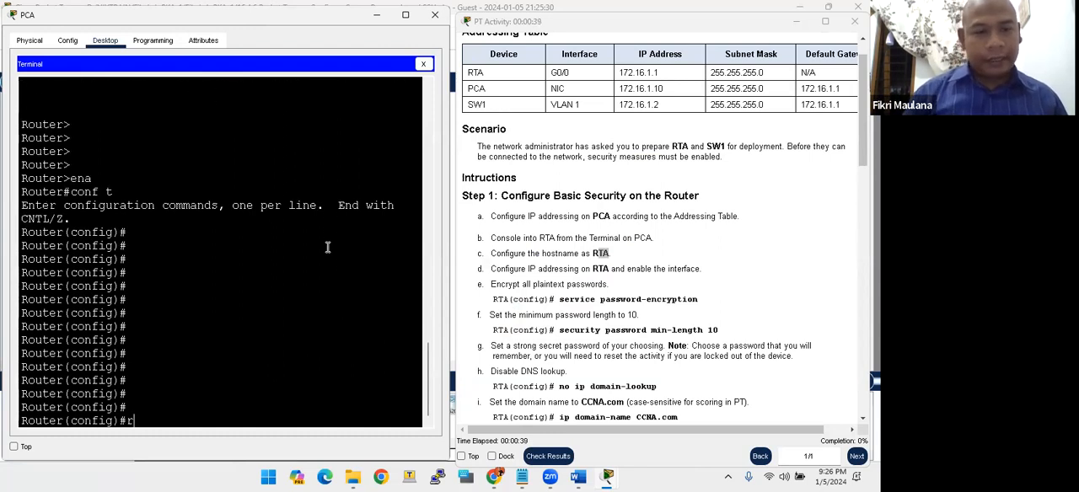
{"action": "type", "text": "host"}
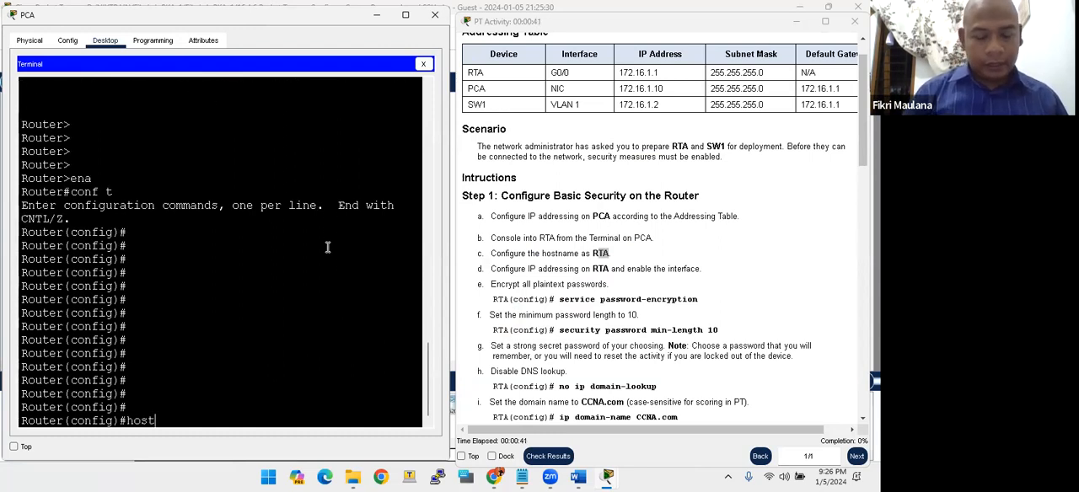
{"action": "type", "text": "name RTA"}
{"action": "key", "text": "Return"}
{"action": "key", "text": "Return"}
{"action": "key", "text": "Return"}
{"action": "key", "text": "Return"}
{"action": "key", "text": "Return"}
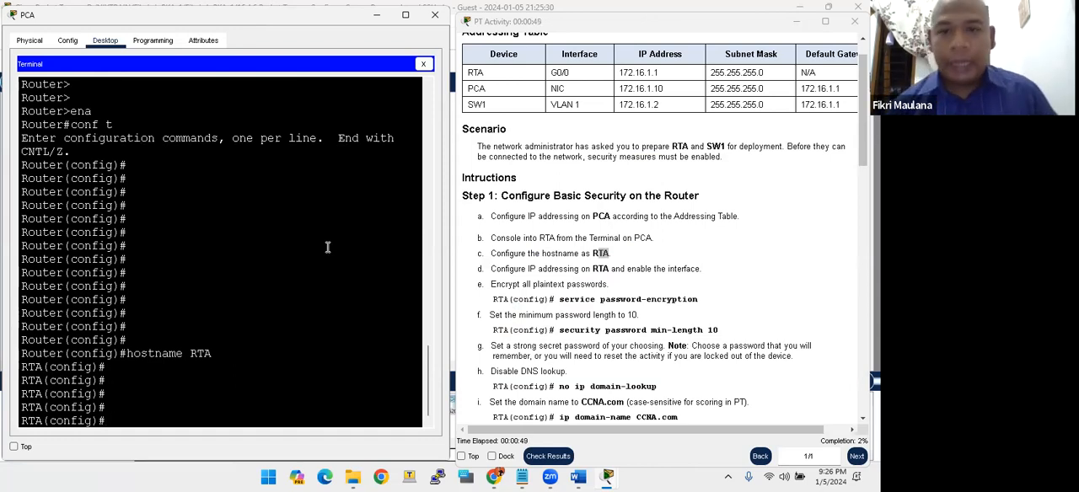
- Assign IP address 172.16.1.1 with mask 255.255.255.0 to RTA's interface gig0/0, following the addressing table
{"action": "left_click", "coordinate": [602, 253]}
{"action": "scroll", "coordinate": [602, 253], "scroll_direction": "up", "scroll_amount": 1}
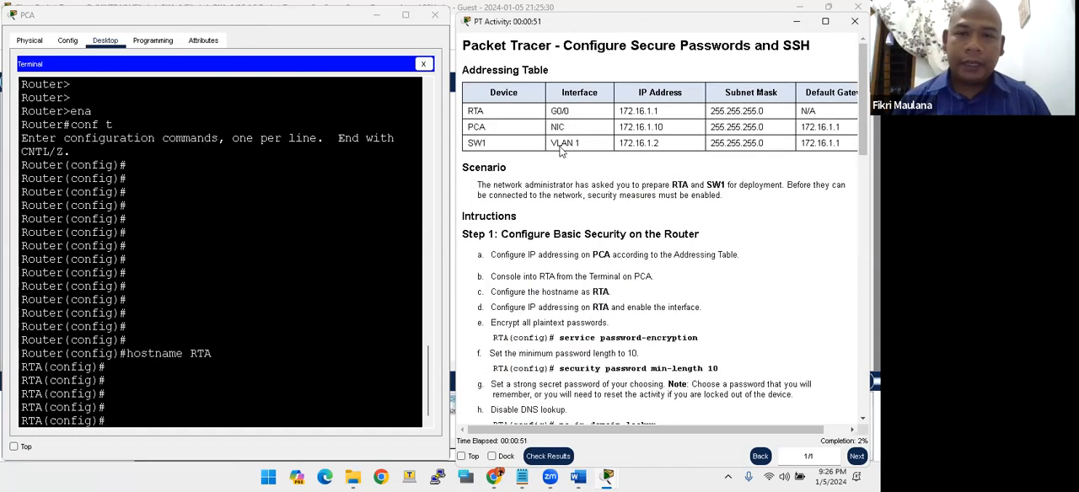
{"action": "double_click", "coordinate": [558, 111]}
{"action": "left_click_drag", "start_coordinate": [633, 111], "coordinate": [646, 110]}
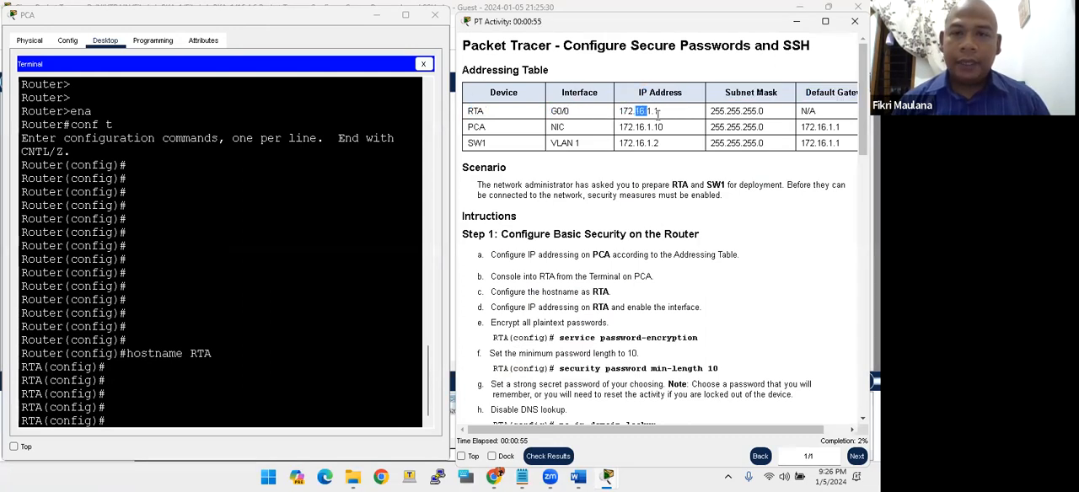
{"action": "left_click", "coordinate": [312, 279]}
{"action": "key", "text": "Return"}
{"action": "key", "text": "Return"}
{"action": "key", "text": "Return"}
{"action": "type", "text": "int gig"}
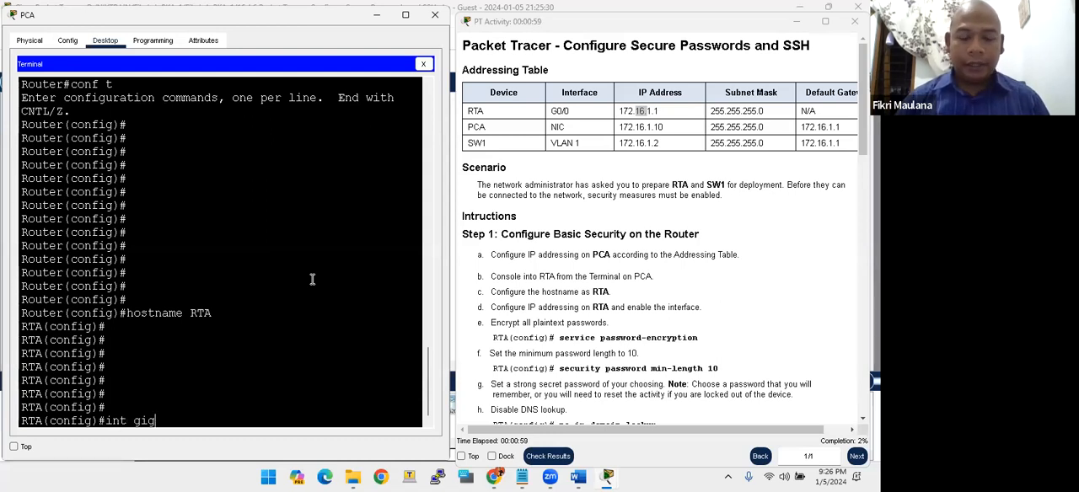
{"action": "type", "text": "0/0"}
{"action": "key", "text": "Return"}
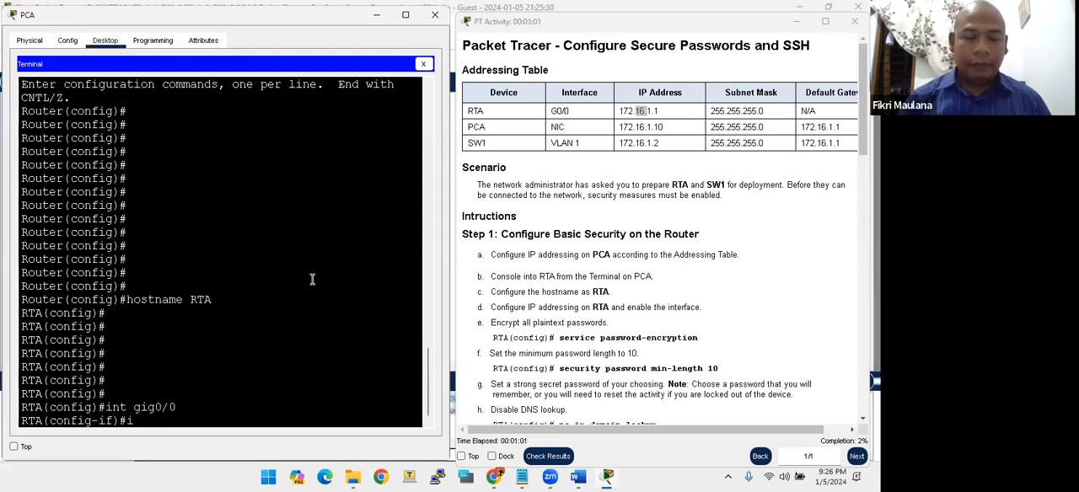
{"action": "type", "text": "ip add 172.16.1.1 "}
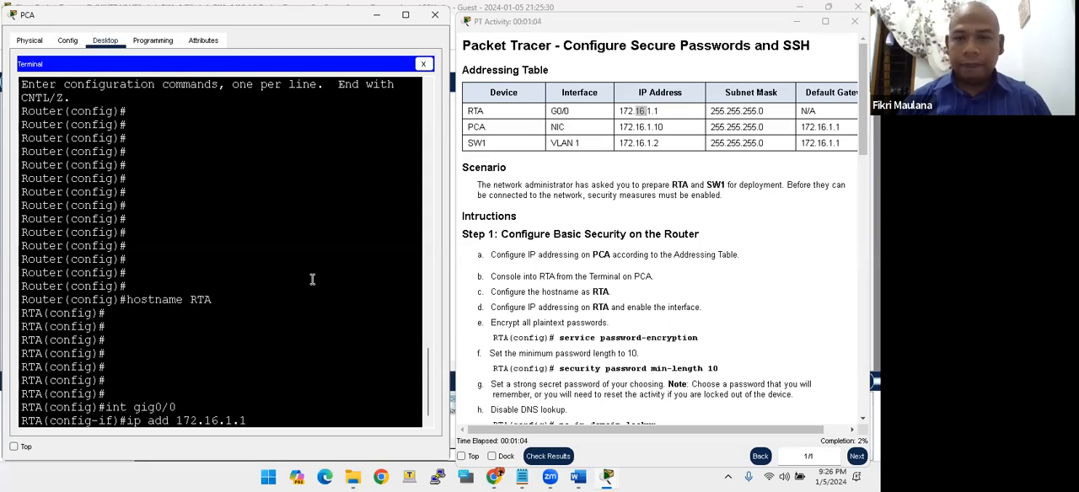
{"action": "type", "text": "255.2"}
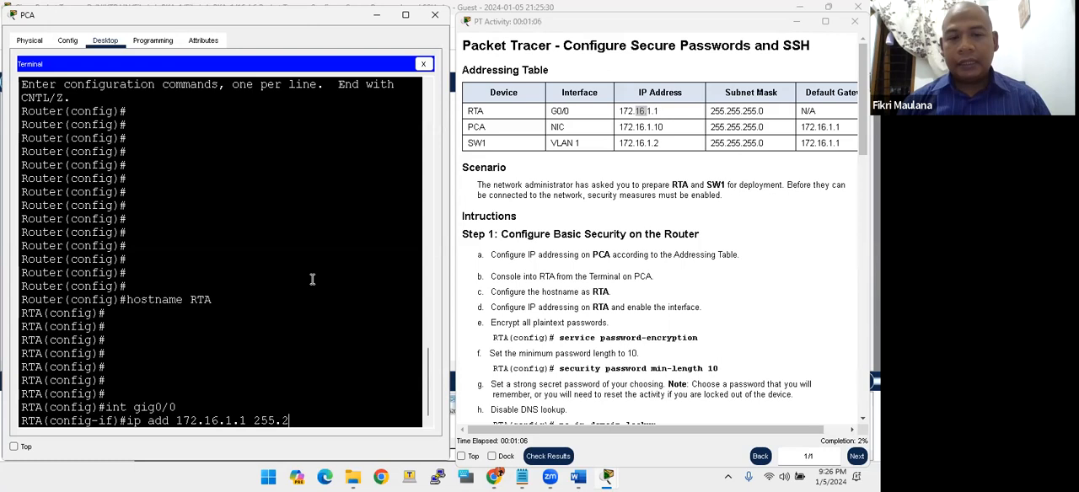
{"action": "type", "text": "55.255.0"}
{"action": "key", "text": "Return"}
- Enable RTA's gig0/0 interface with no shutdown
{"action": "type", "text": "no"}
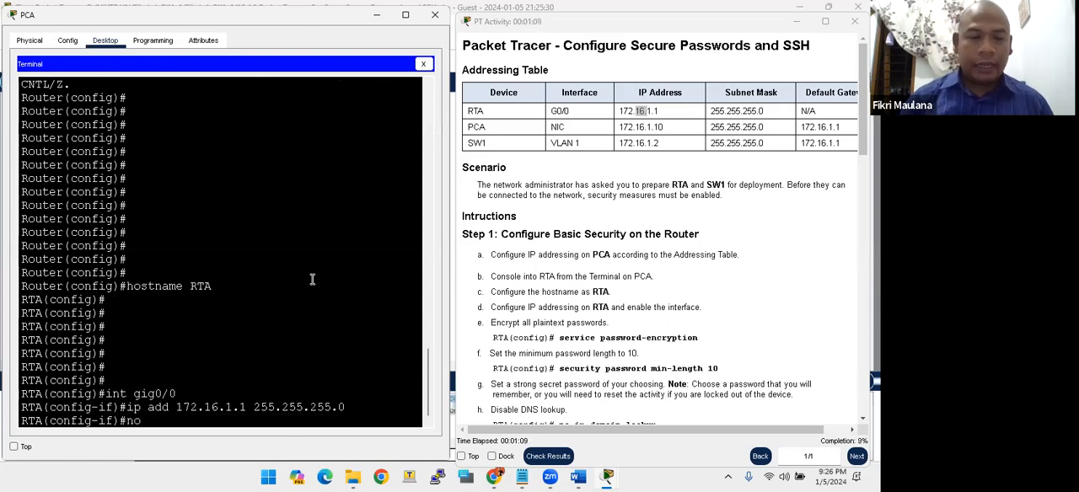
{"action": "type", "text": " shuddow"}
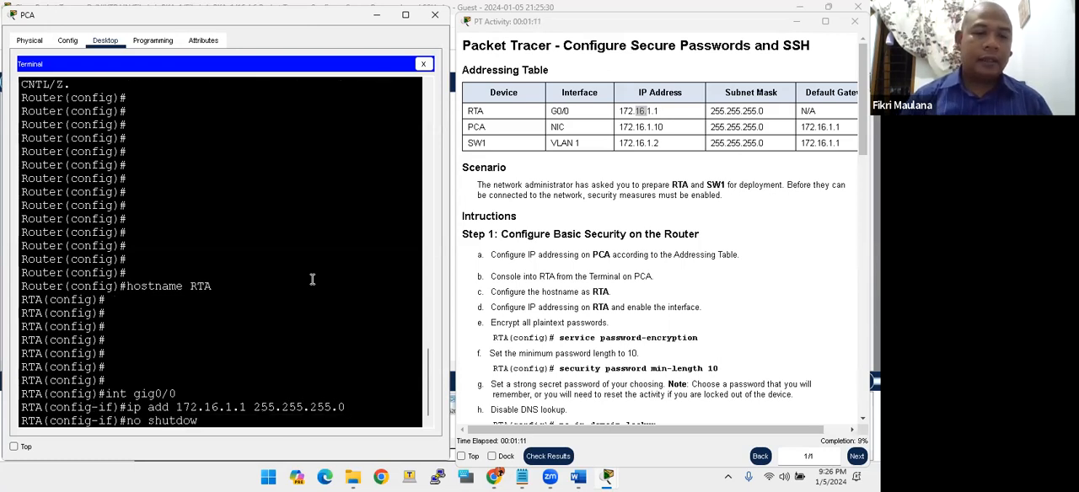
{"action": "type", "text": "n"}
{"action": "key", "text": "Return"}
{"action": "key", "text": "Return"}
{"action": "key", "text": "Return"}
{"action": "key", "text": "Return"}
{"action": "key", "text": "Return"}
{"action": "key", "text": "Return"}
{"action": "key", "text": "Return"}
{"action": "key", "text": "Return"}
{"action": "key", "text": "Return"}
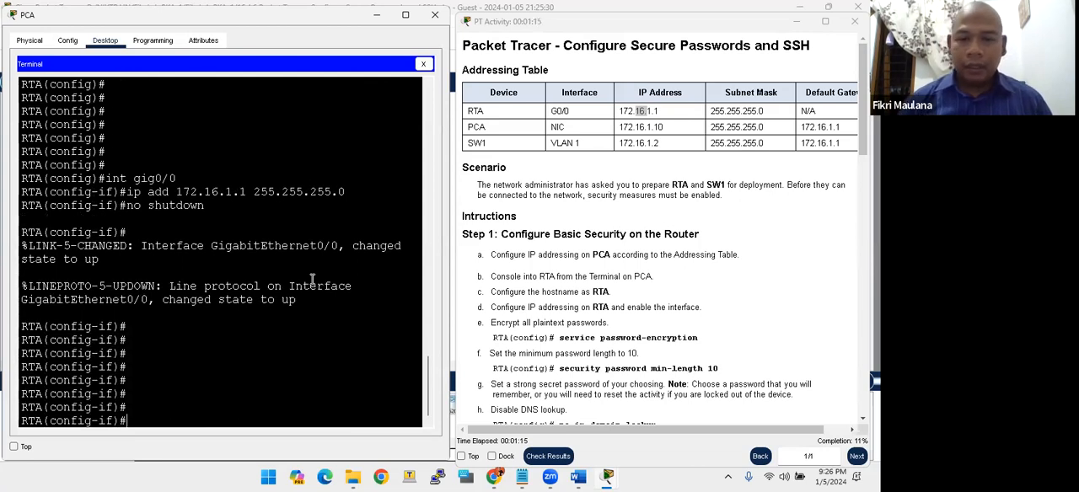
- Leave interface configuration mode and encrypt all plaintext passwords on RTA with service password-encryption
{"action": "left_click", "coordinate": [533, 332]}
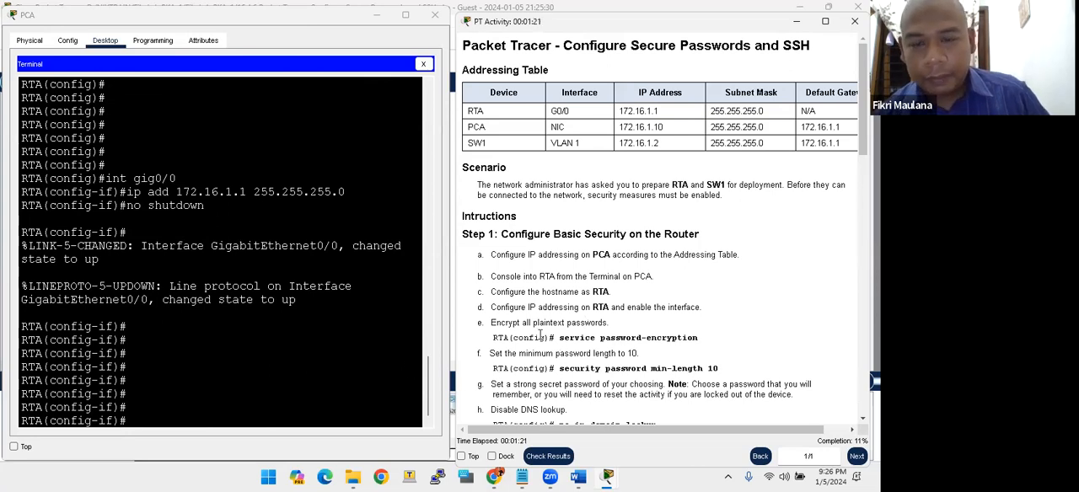
{"action": "scroll", "coordinate": [540, 335], "scroll_direction": "down", "scroll_amount": 1}
{"action": "left_click", "coordinate": [345, 353]}
{"action": "key", "text": "Return"}
{"action": "key", "text": "Return"}
{"action": "key", "text": "Return"}
{"action": "type", "text": "exit"}
{"action": "key", "text": "Return"}
{"action": "key", "text": "Return"}
{"action": "key", "text": "Return"}
{"action": "key", "text": "Return"}
{"action": "type", "text": "service pa"}
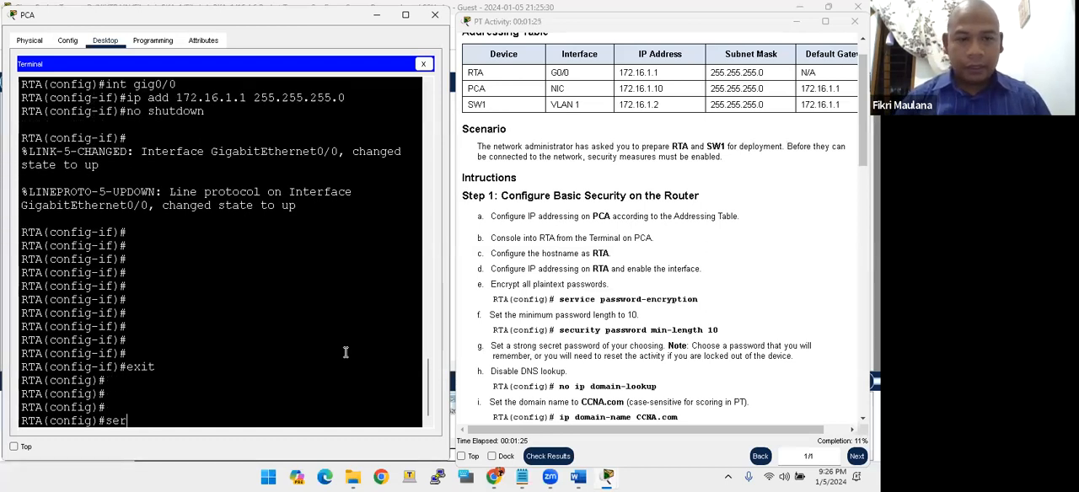
{"action": "key", "text": "Tab"}
{"action": "type", "text": "pas"}
{"action": "key", "text": "Tab"}
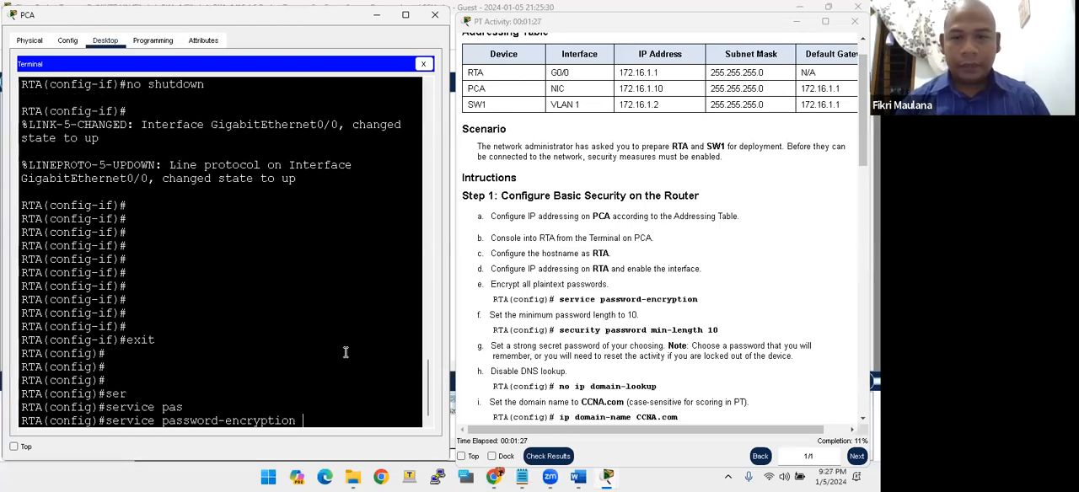
{"action": "key", "text": "Return"}
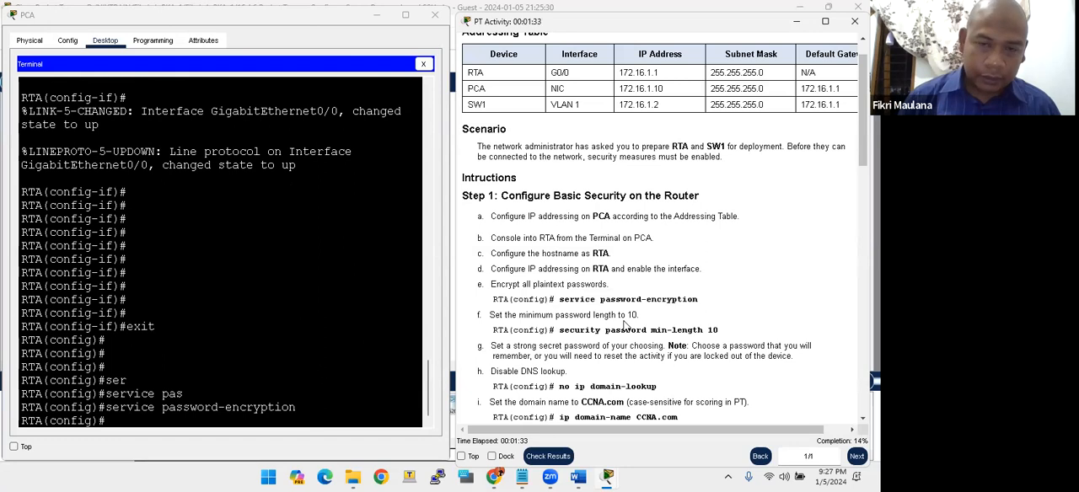
- Set RTA's minimum password length to 10 with security password min-length
{"action": "scroll", "coordinate": [625, 322], "scroll_direction": "down", "scroll_amount": 1}
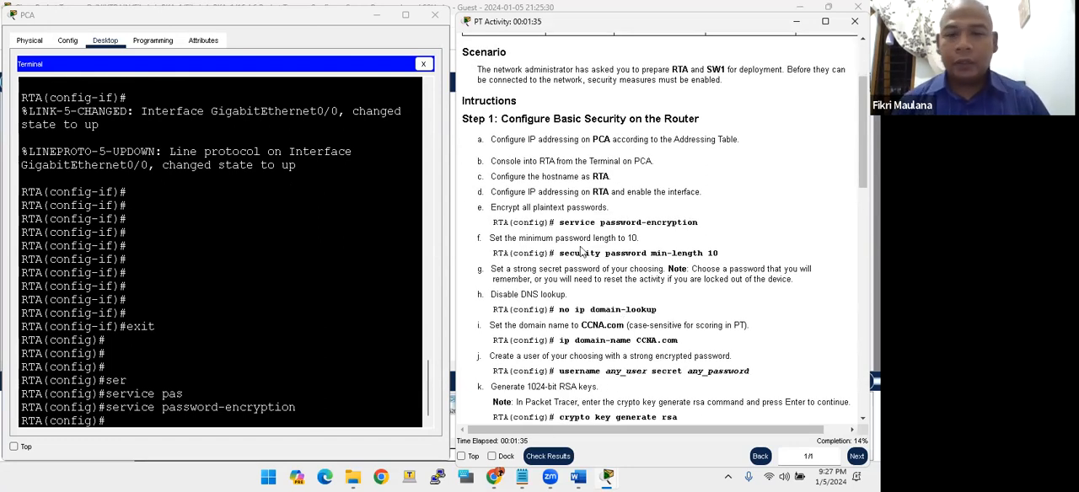
{"action": "left_click", "coordinate": [279, 317]}
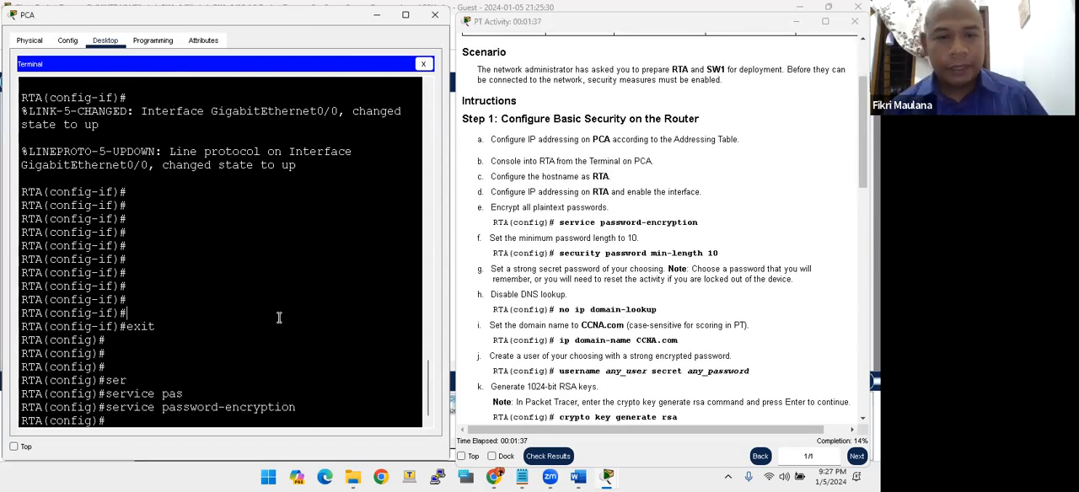
{"action": "key", "text": "Return"}
{"action": "key", "text": "Return"}
{"action": "key", "text": "Return"}
{"action": "type", "text": "secu"}
{"action": "key", "text": "Tab"}
{"action": "type", "text": "r"}
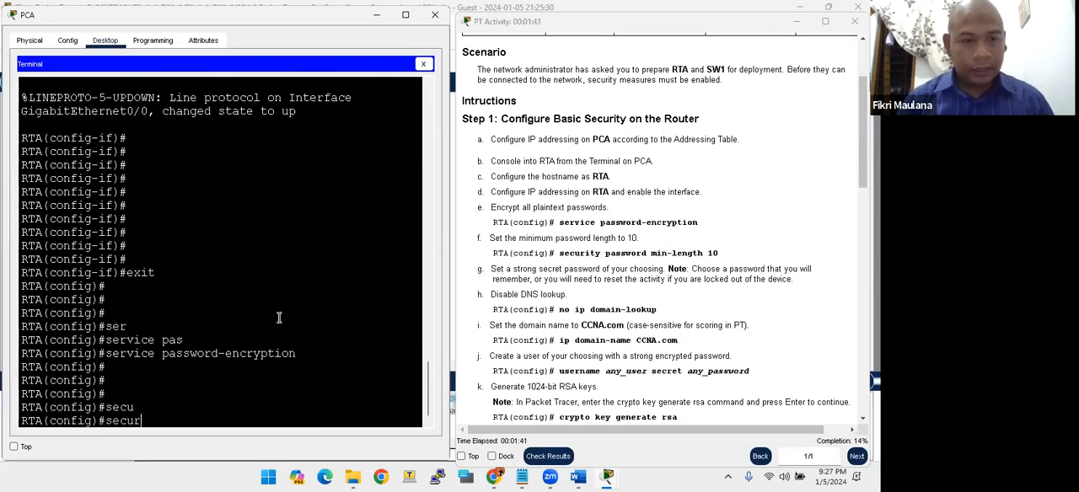
{"action": "key", "text": "Tab"}
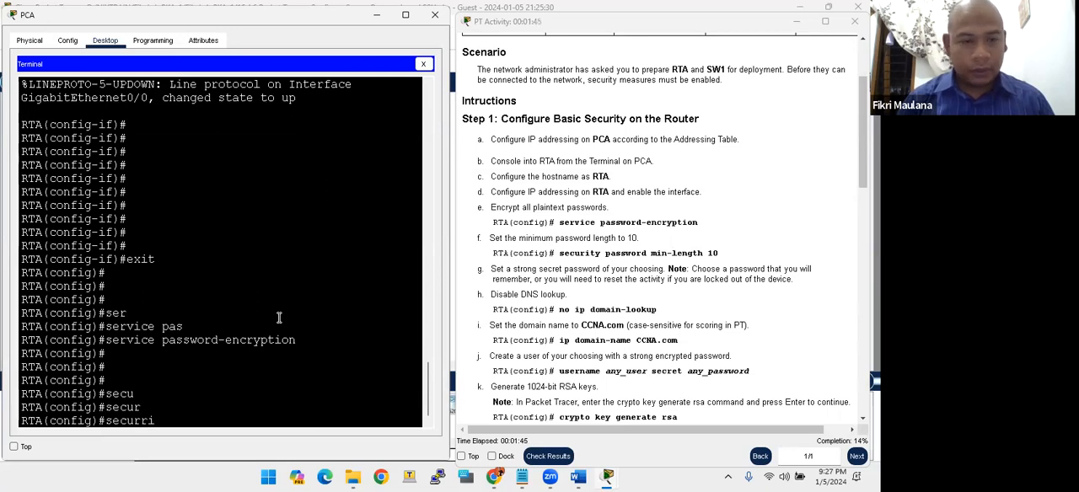
{"action": "key", "text": "BackSpace"}
{"action": "key", "text": "BackSpace"}
{"action": "type", "text": "ity"}
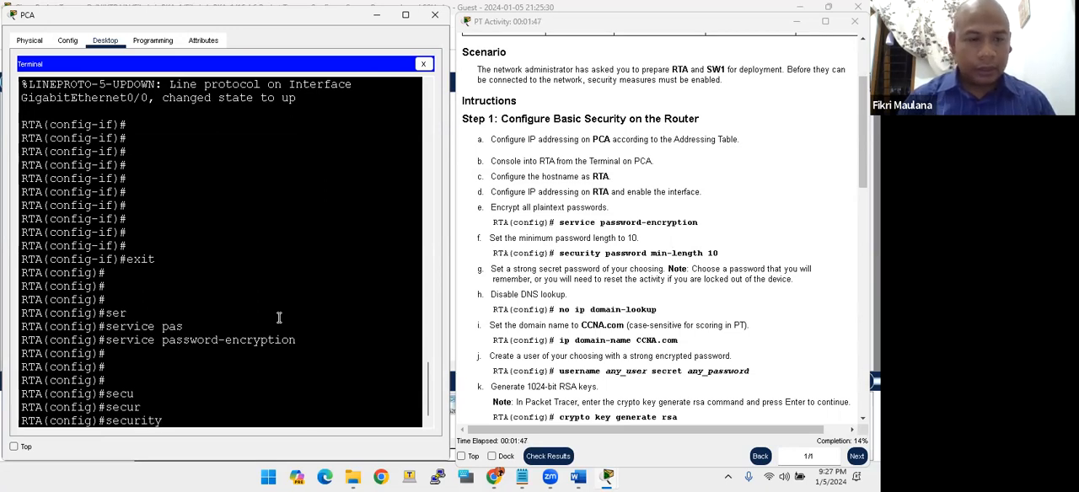
{"action": "key", "text": "Tab"}
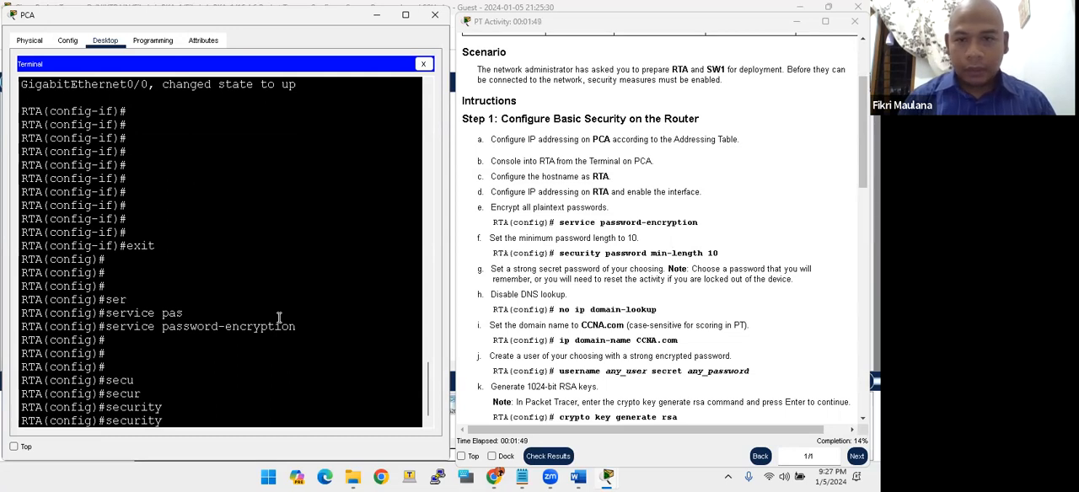
{"action": "type", "text": "pass"}
{"action": "key", "text": "Tab"}
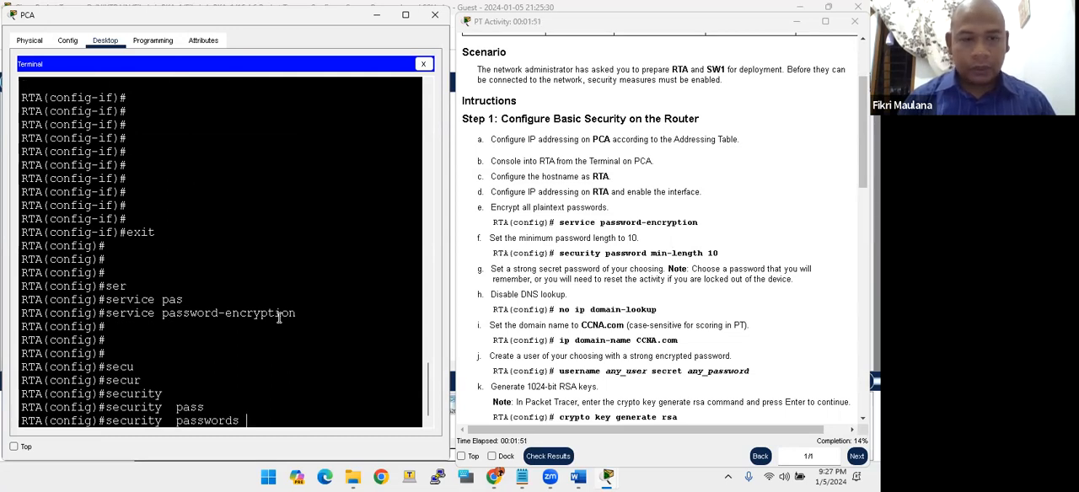
{"action": "type", "text": "min"}
{"action": "key", "text": "Tab"}
{"action": "type", "text": "10"}
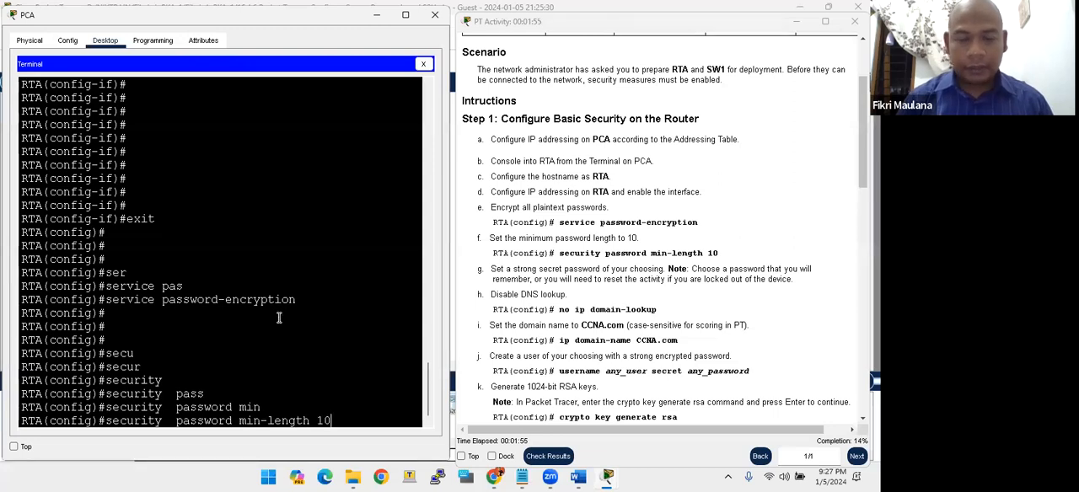
{"action": "key", "text": "Return"}
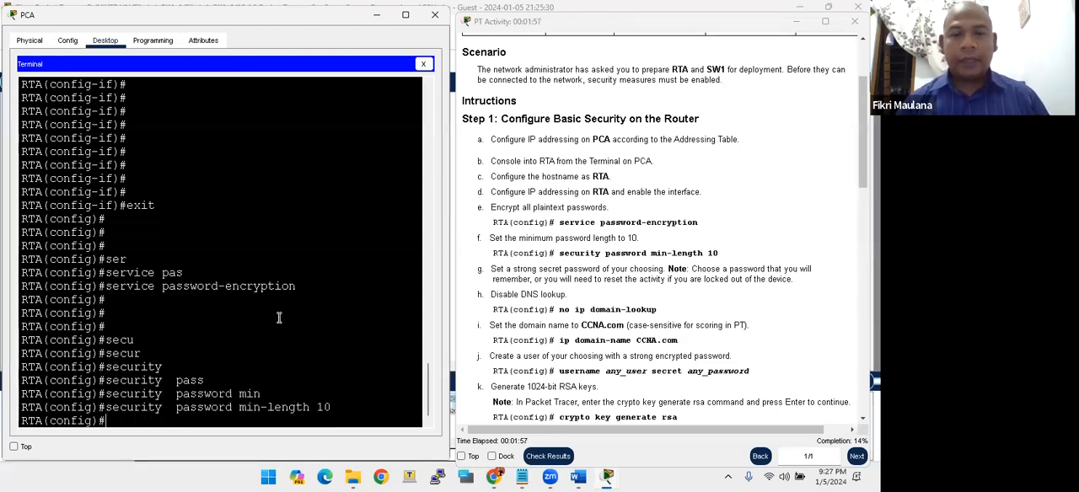
- Review the strong secret password instruction and try to set a short enable secret password on RTA
{"action": "left_click_drag", "start_coordinate": [493, 279], "coordinate": [571, 265]}
{"action": "left_click", "coordinate": [548, 271]}
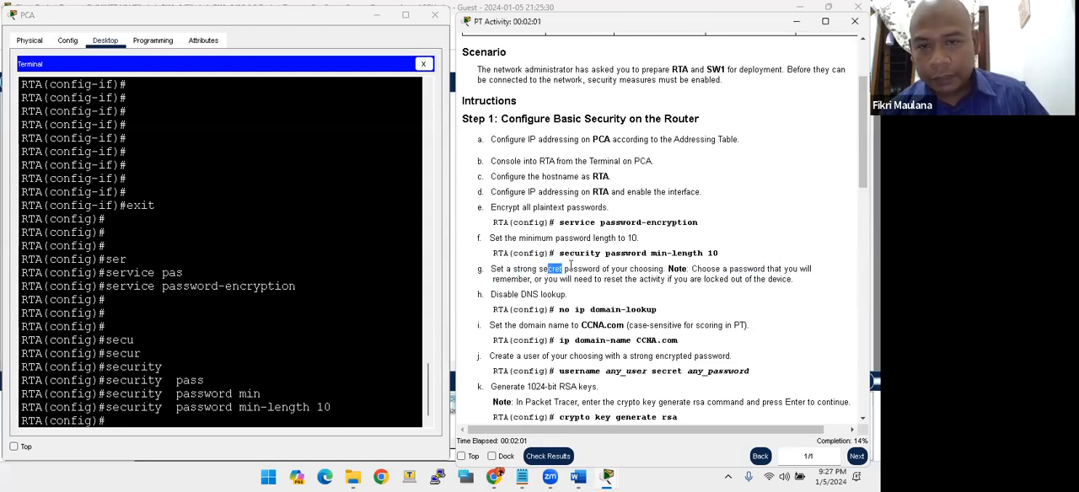
{"action": "left_click", "coordinate": [606, 276]}
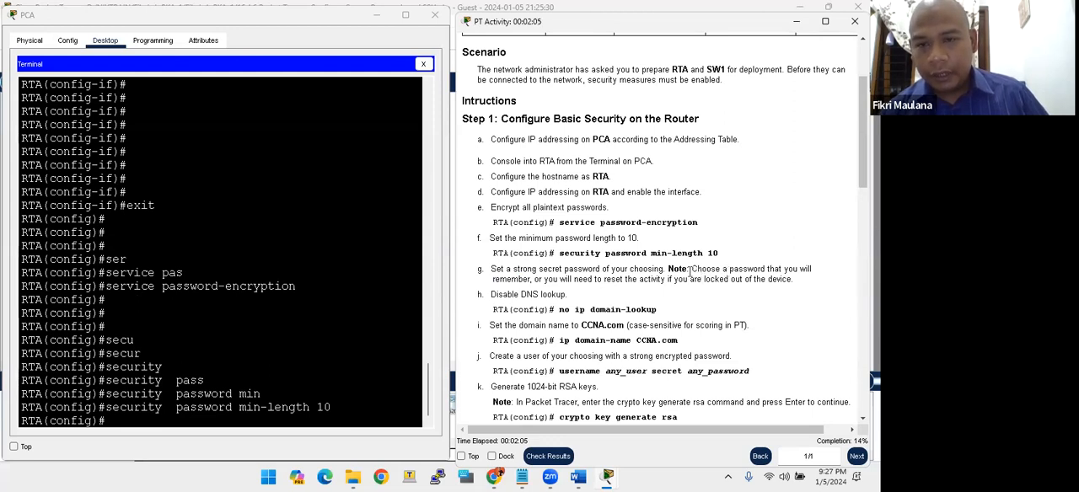
{"action": "left_click_drag", "start_coordinate": [702, 271], "coordinate": [724, 272]}
{"action": "left_click", "coordinate": [565, 283]}
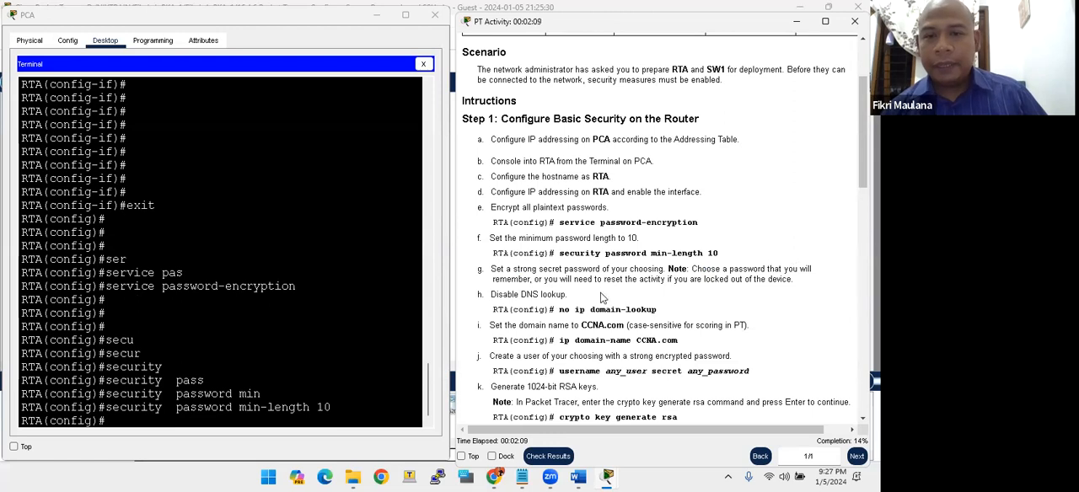
{"action": "left_click", "coordinate": [322, 364]}
{"action": "key", "text": "Return"}
{"action": "key", "text": "Return"}
{"action": "key", "text": "Return"}
{"action": "key", "text": "Return"}
{"action": "key", "text": "Return"}
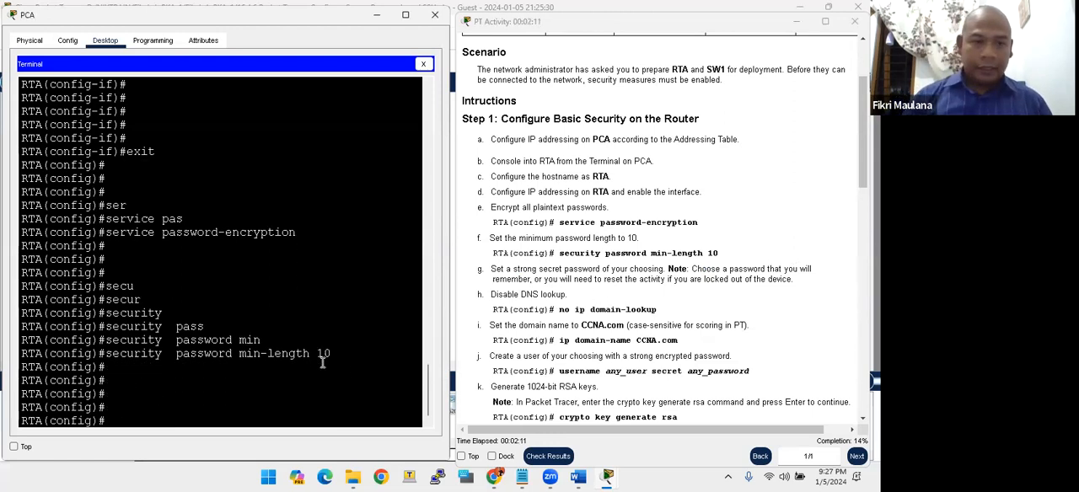
{"action": "type", "text": "e"}
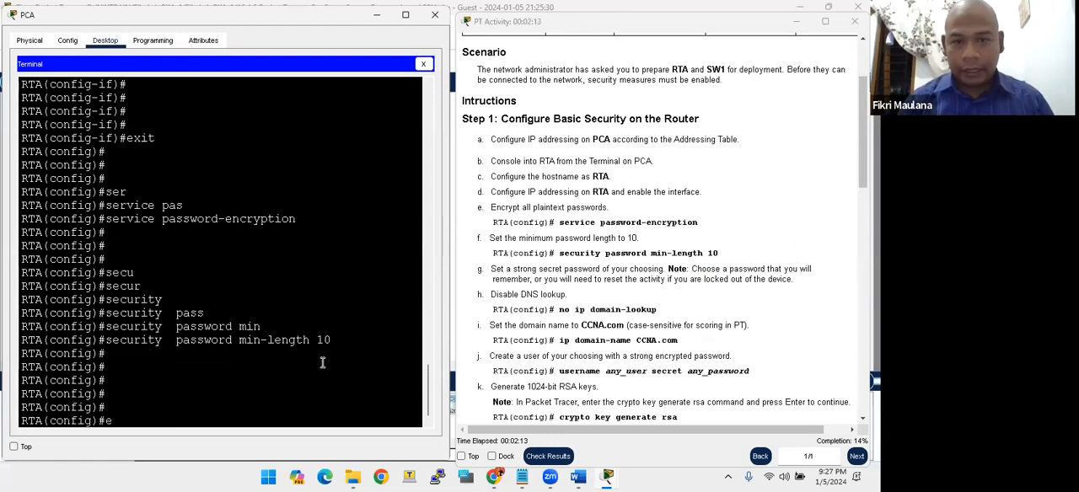
{"action": "type", "text": "nable sec"}
{"action": "key", "text": "Tab"}
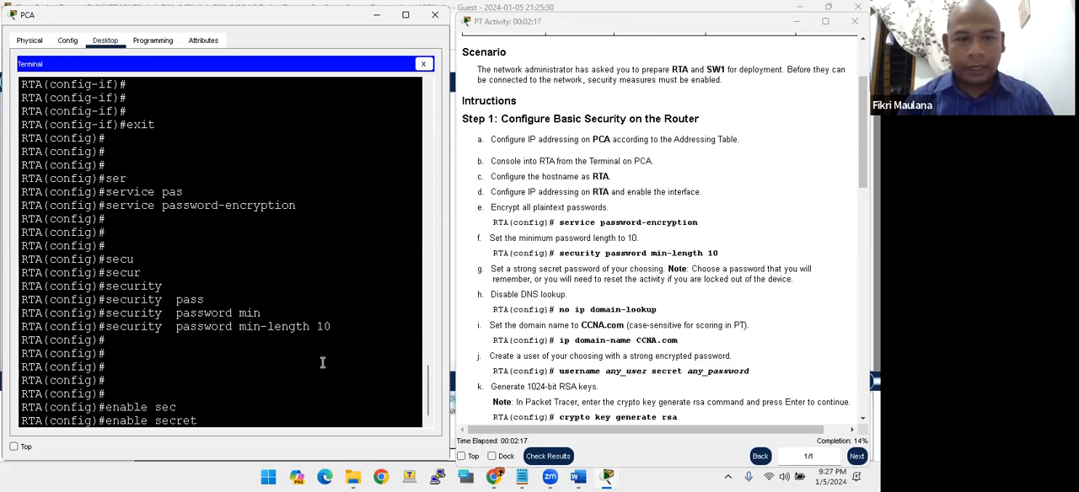
{"action": "type", "text": "cisco"}
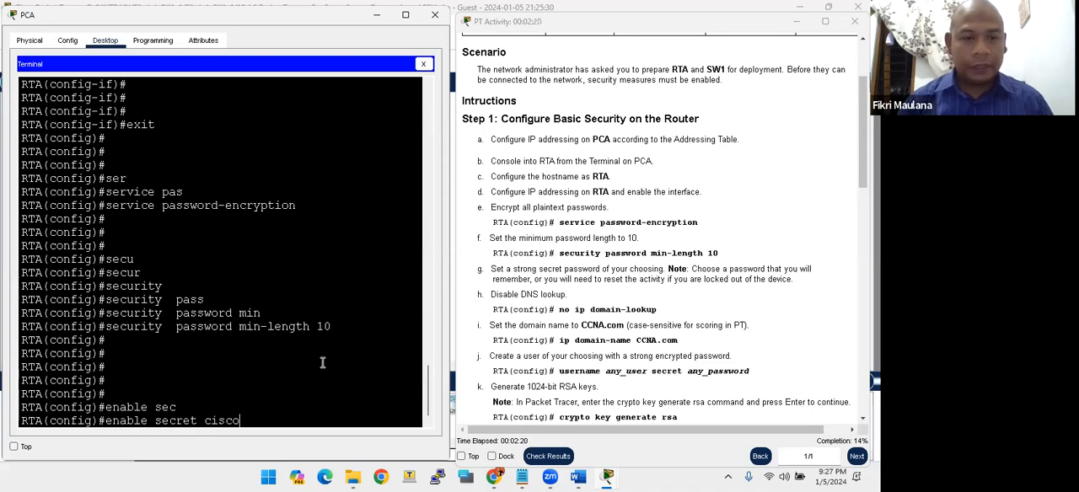
{"action": "key", "text": "Return"}
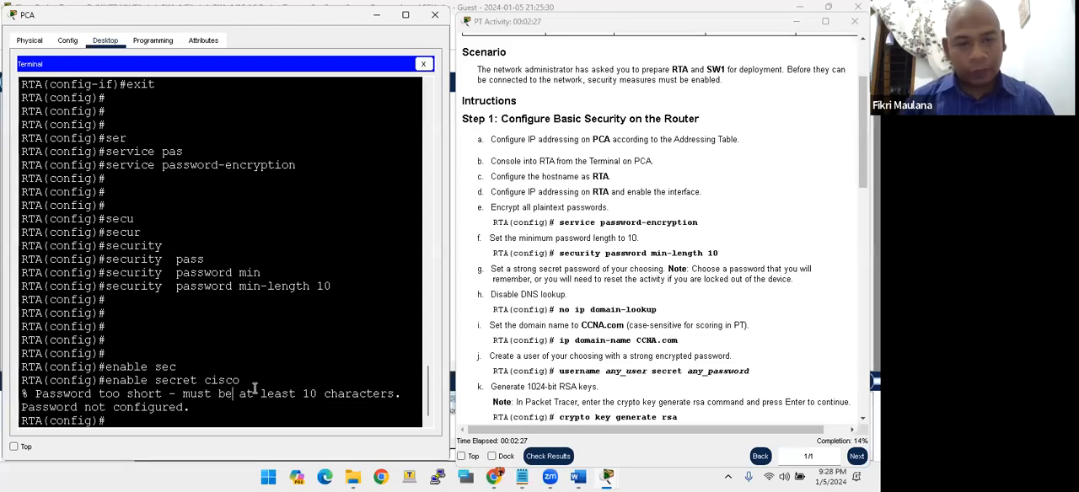
- Set RTA's enable secret to a password of at least 10 characters
{"action": "left_click", "coordinate": [323, 394]}
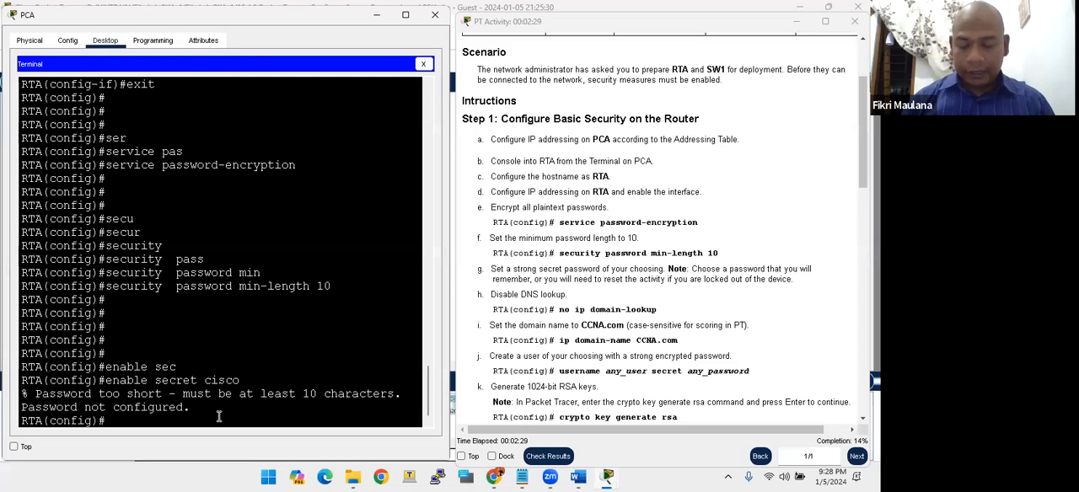
{"action": "type", "text": "enable secret ci"}
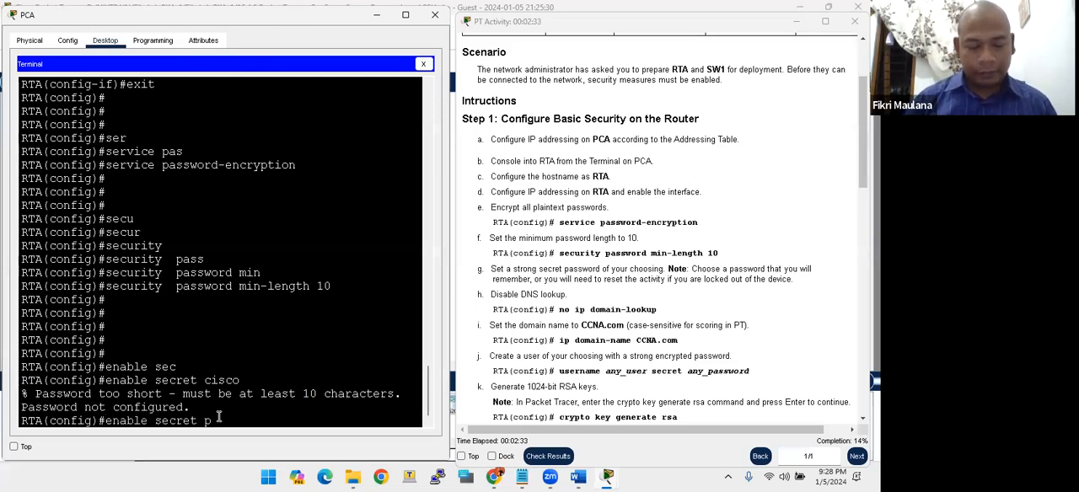
{"action": "type", "text": "word"}
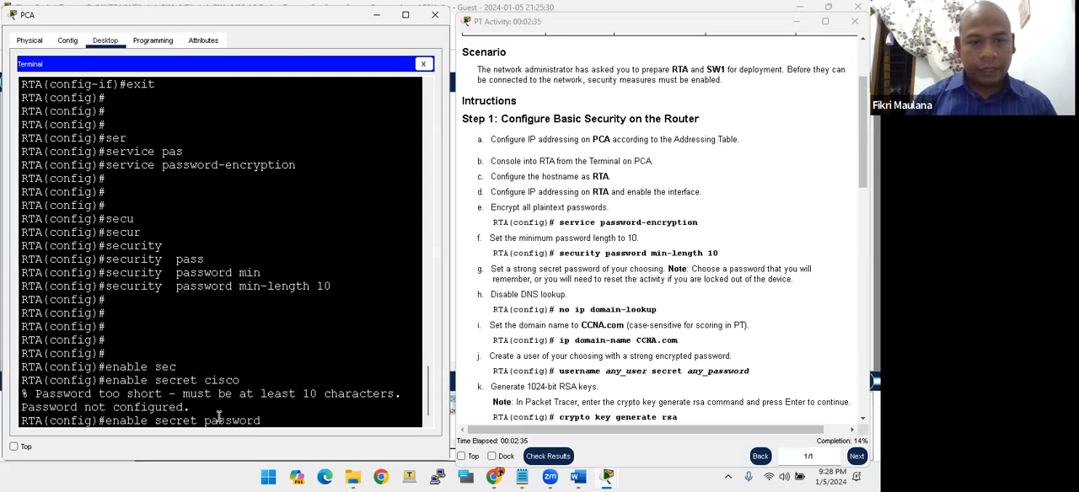
{"action": "type", "text": "@12"}
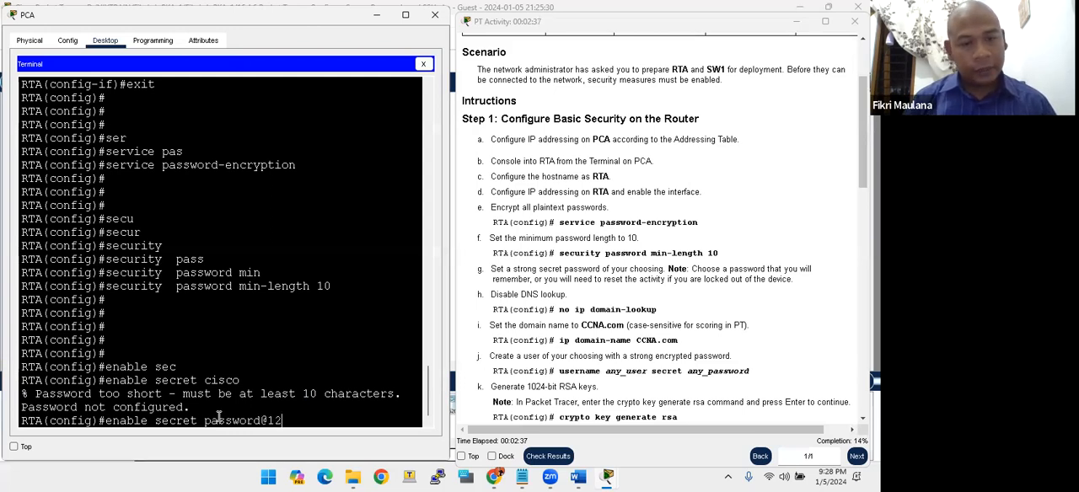
{"action": "type", "text": "3"}
{"action": "key", "text": "Return"}
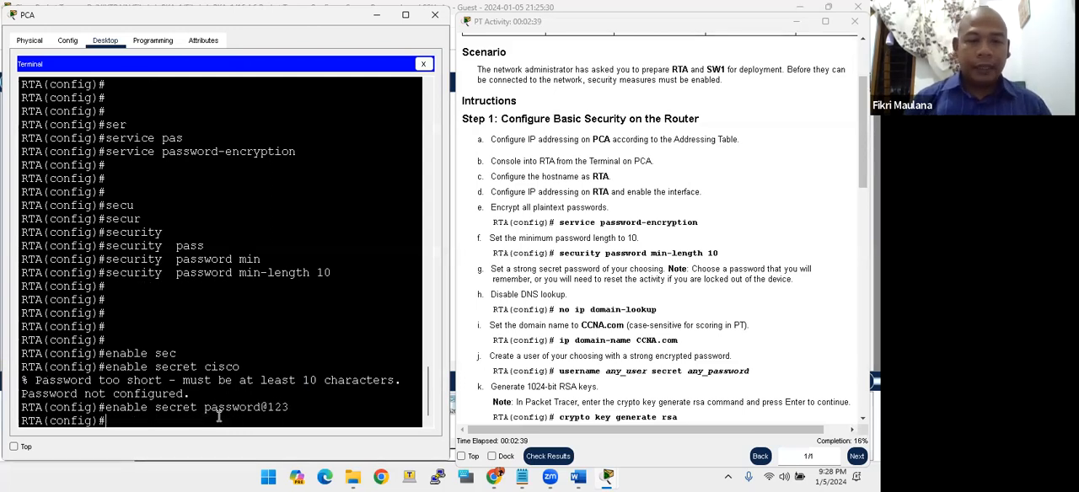
- Disable DNS lookup on RTA with no ip domain-lookup
{"action": "key", "text": "Return"}
{"action": "key", "text": "Return"}
{"action": "key", "text": "Return"}
{"action": "key", "text": "Return"}
{"action": "key", "text": "Return"}
{"action": "key", "text": "Return"}
{"action": "key", "text": "Return"}
{"action": "key", "text": "Return"}
{"action": "key", "text": "Return"}
{"action": "key", "text": "Return"}
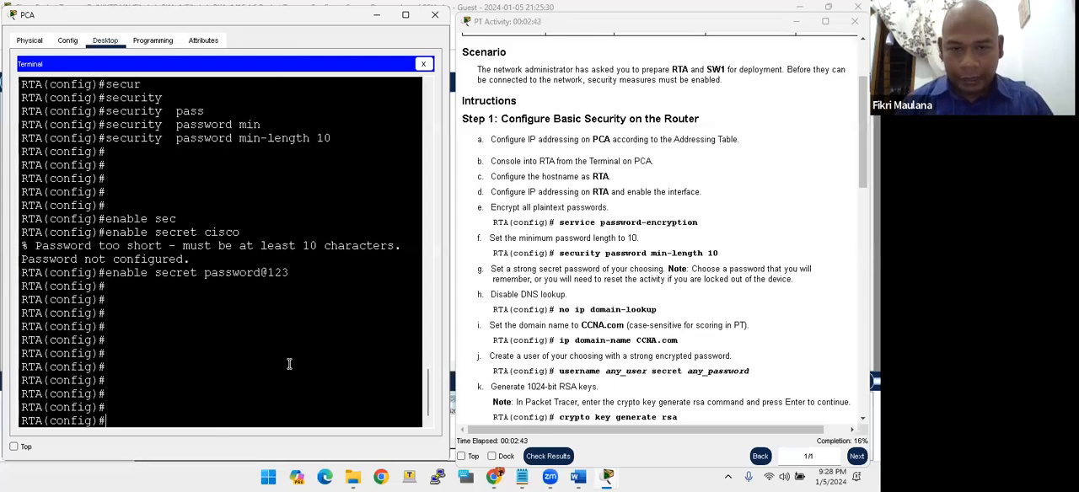
{"action": "left_click_drag", "start_coordinate": [514, 294], "coordinate": [554, 295]}
{"action": "left_click", "coordinate": [312, 332]}
{"action": "type", "text": "no"}
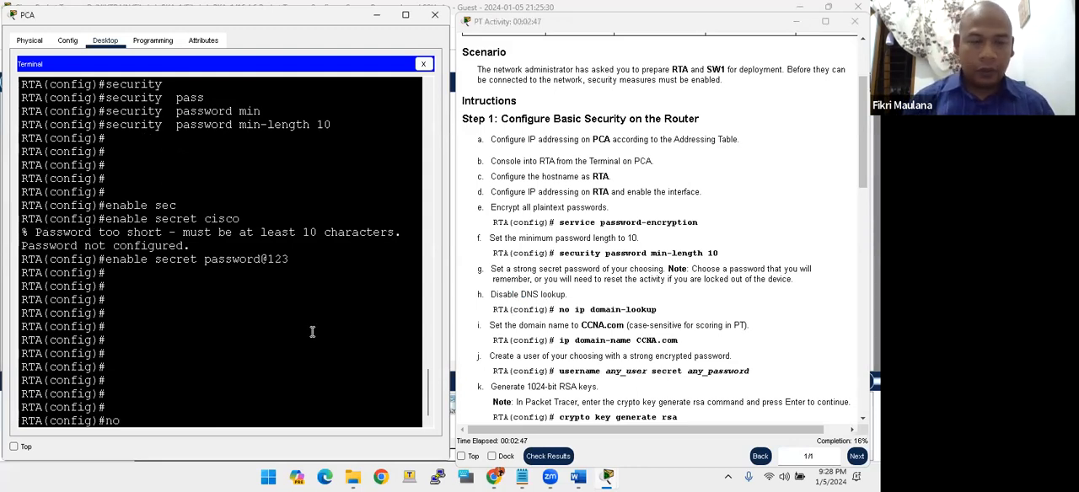
{"action": "type", "text": " ip domain-"}
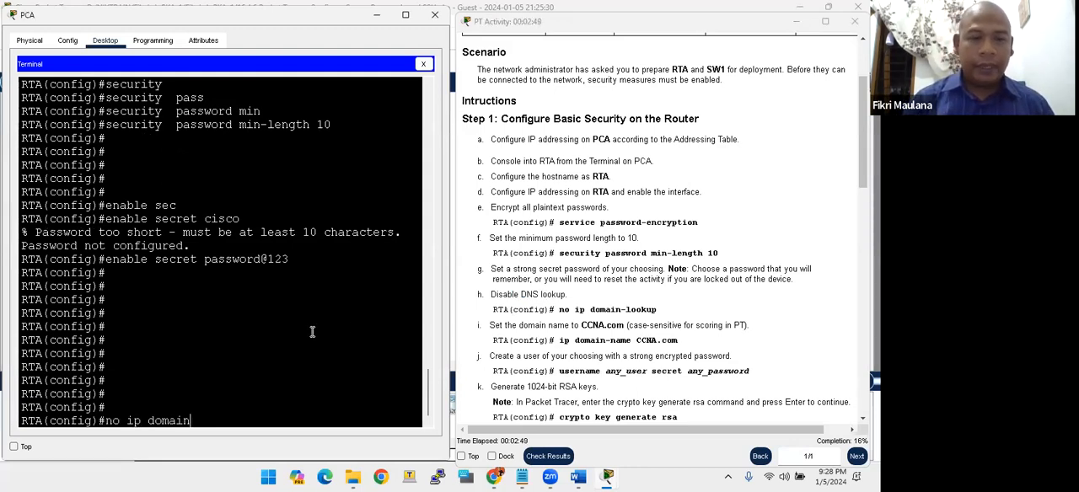
{"action": "key", "text": "Tab"}
{"action": "type", "text": "l"}
{"action": "key", "text": "Tab"}
{"action": "type", "text": "o"}
{"action": "key", "text": "Tab"}
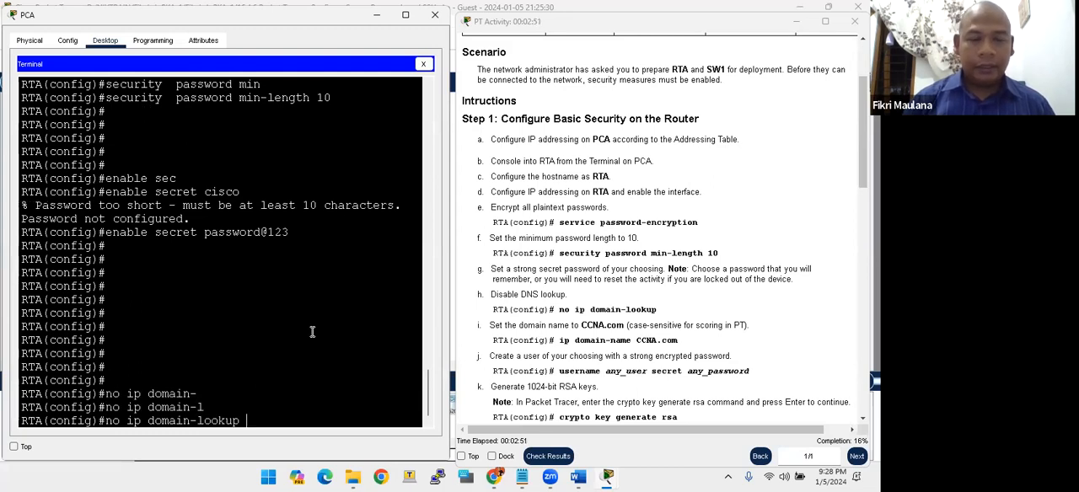
{"action": "key", "text": "Return"}
{"action": "key", "text": "Return"}
{"action": "key", "text": "Return"}
{"action": "key", "text": "Return"}
{"action": "key", "text": "Return"}
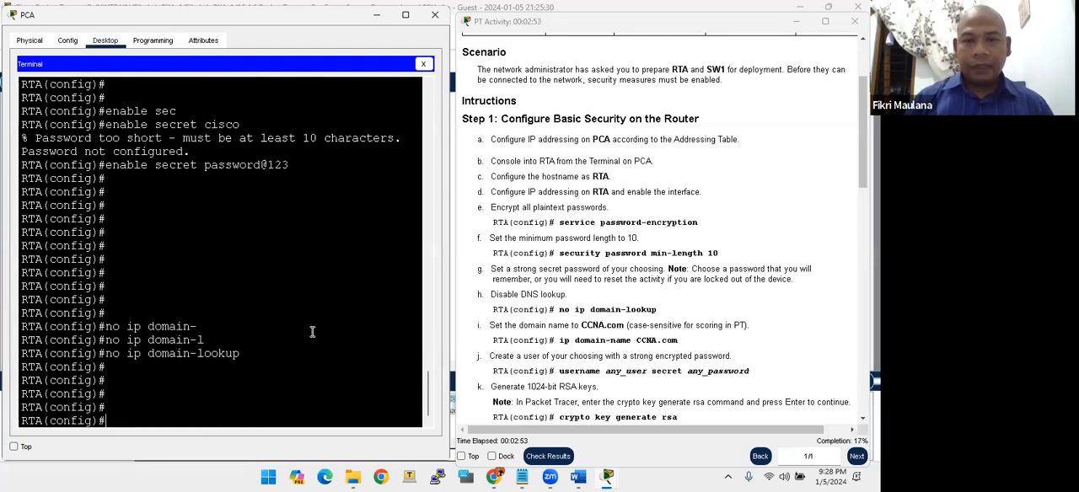
- Set RTA's domain name to CCNA.com, copying the case-sensitive name from the activity instructions
{"action": "type", "text": "ip domain"}
{"action": "key", "text": "Tab"}
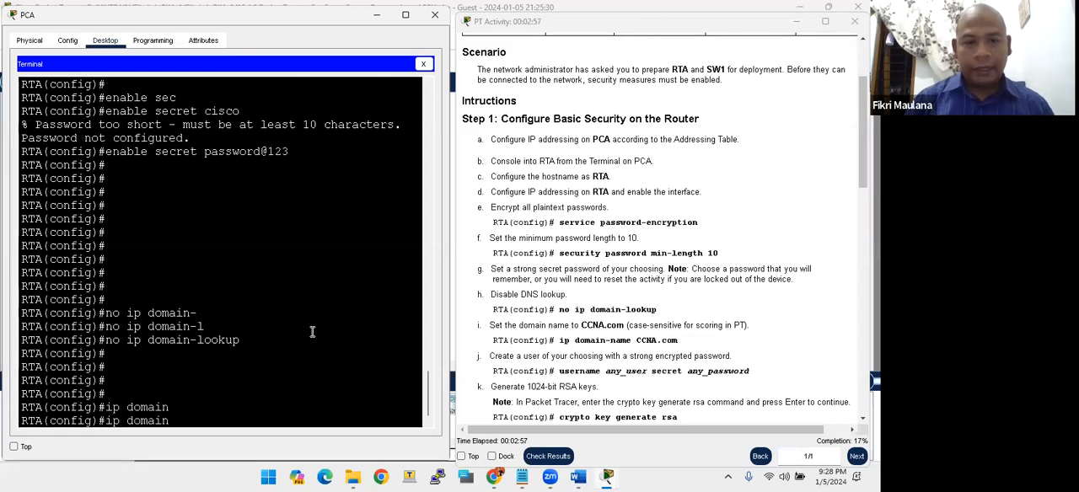
{"action": "type", "text": "-na"}
{"action": "key", "text": "Tab"}
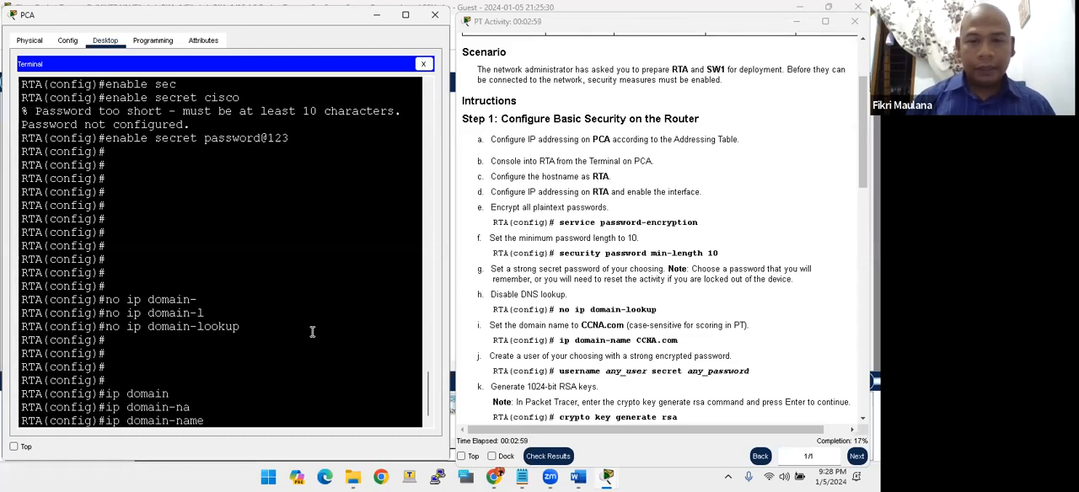
{"action": "left_click_drag", "start_coordinate": [580, 325], "coordinate": [622, 332]}
{"action": "left_click", "coordinate": [585, 329]}
{"action": "right_click", "coordinate": [621, 333]}
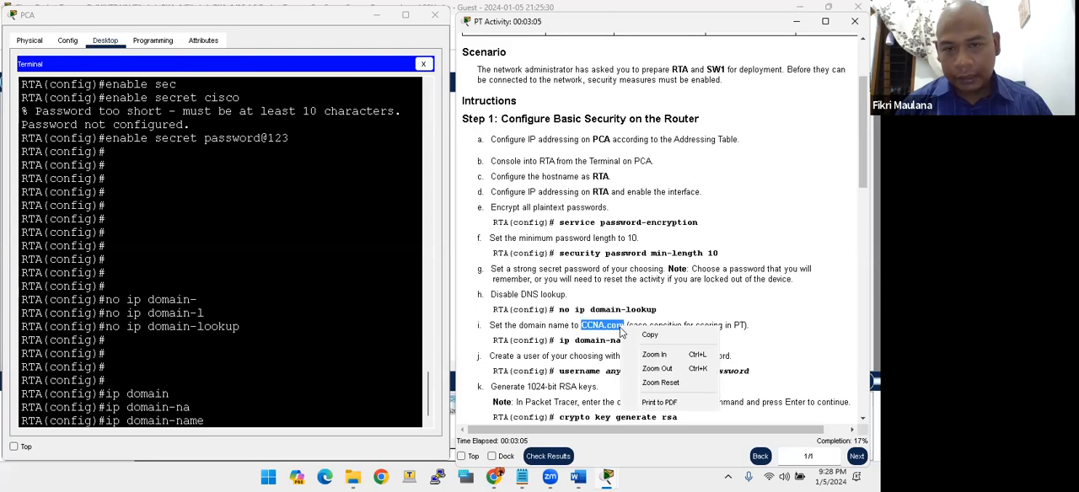
{"action": "left_click", "coordinate": [650, 335]}
{"action": "left_click", "coordinate": [668, 328]}
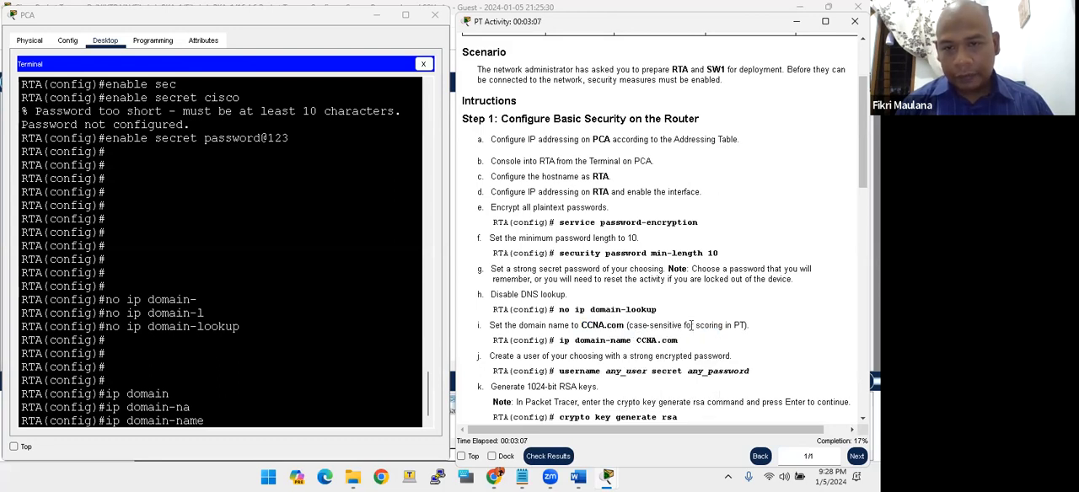
{"action": "right_click", "coordinate": [251, 430]}
{"action": "left_click", "coordinate": [268, 441]}
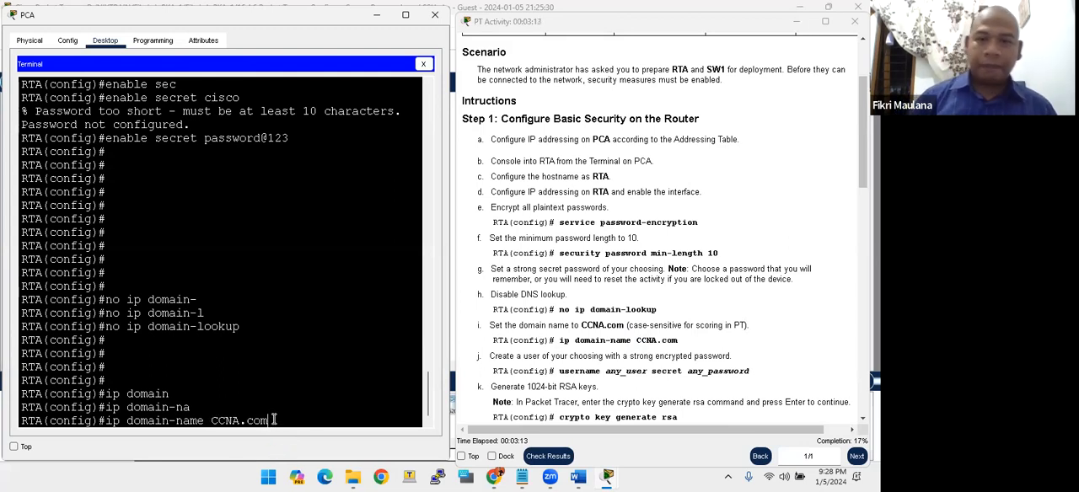
{"action": "key", "text": "Return"}
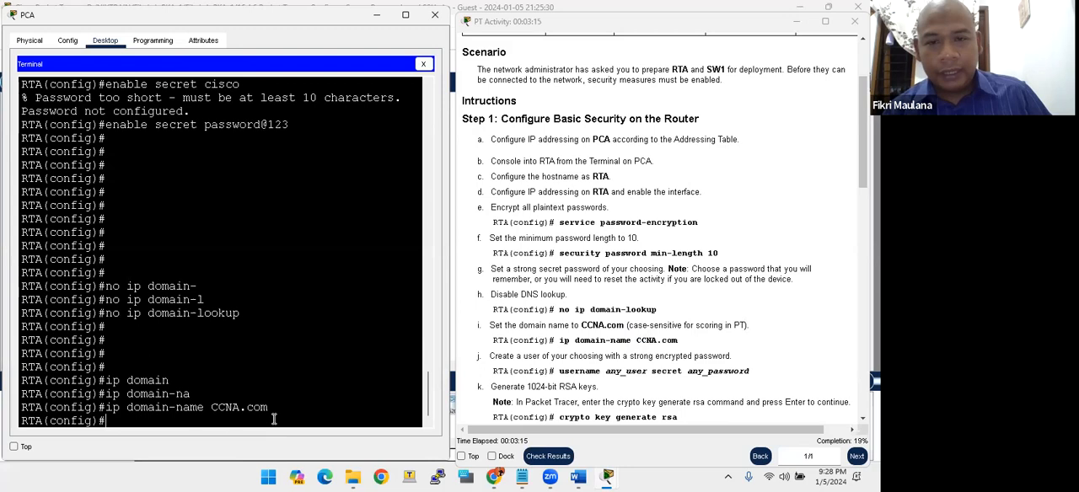
- Create the local user admin on RTA with an encrypted secret password of at least 10 characters
{"action": "key", "text": "Return"}
{"action": "key", "text": "Return"}
{"action": "key", "text": "Return"}
{"action": "key", "text": "Return"}
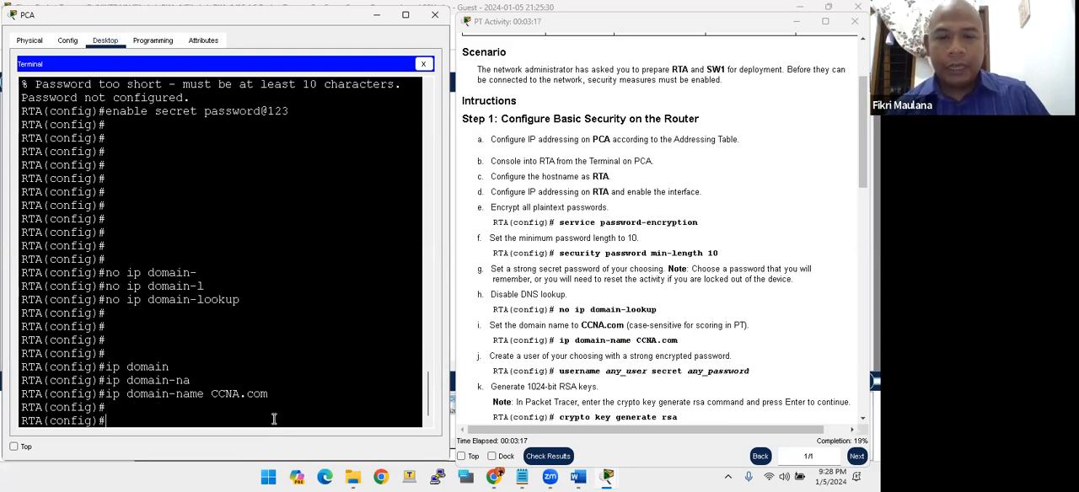
{"action": "type", "text": "use"}
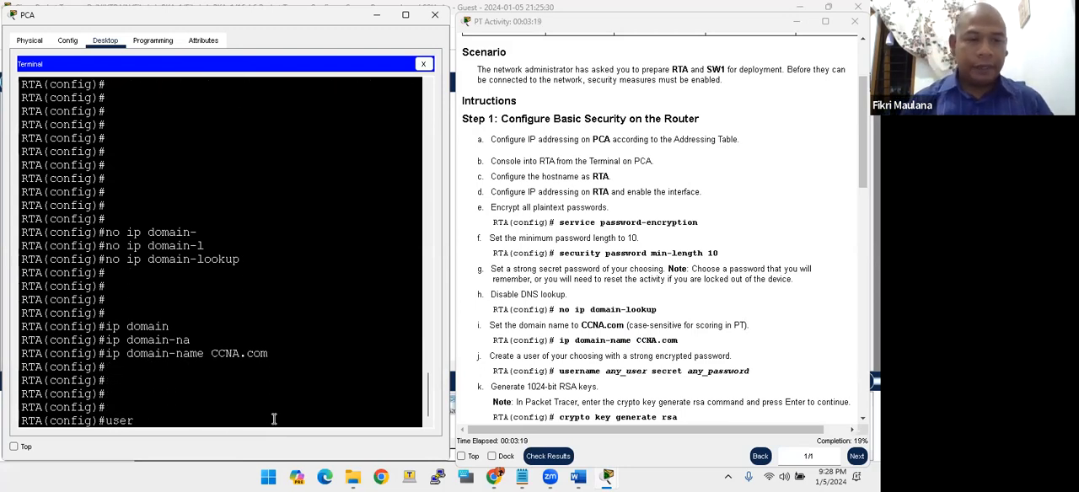
{"action": "type", "text": "r"}
{"action": "key", "text": "Tab"}
{"action": "type", "text": "admin"}
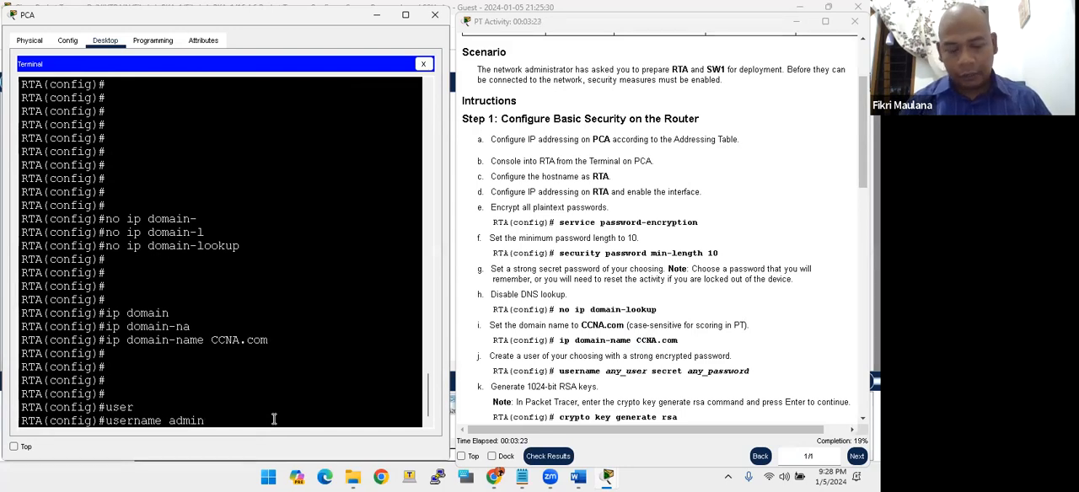
{"action": "type", "text": " secret pa"}
{"action": "key", "text": "BackSpace"}
{"action": "key", "text": "BackSpace"}
{"action": "key", "text": "BackSpace"}
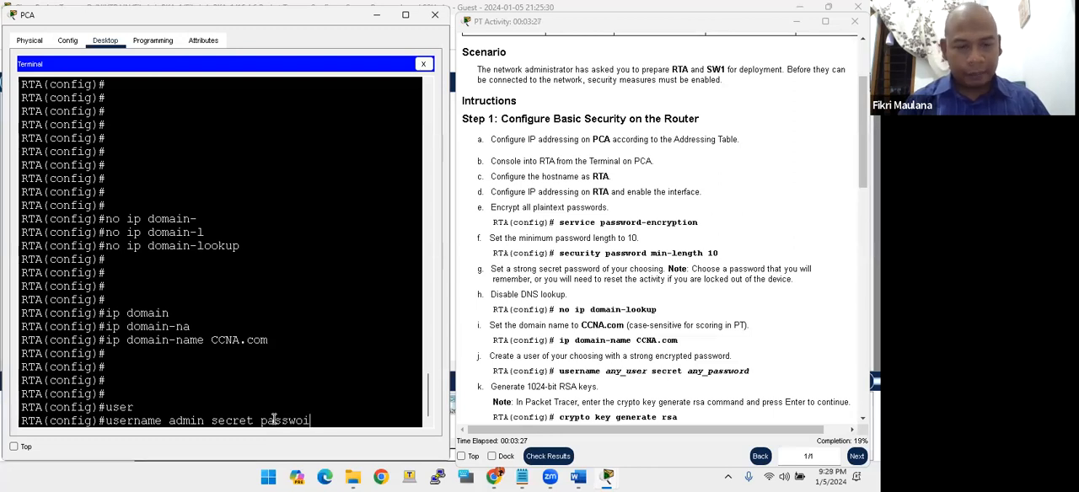
{"action": "type", "text": "rd@123"}
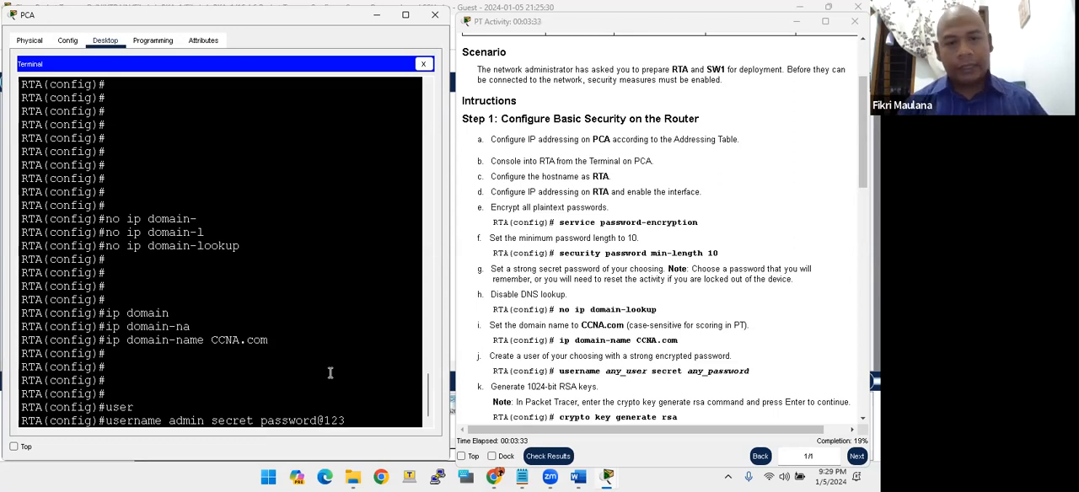
{"action": "key", "text": "Return"}
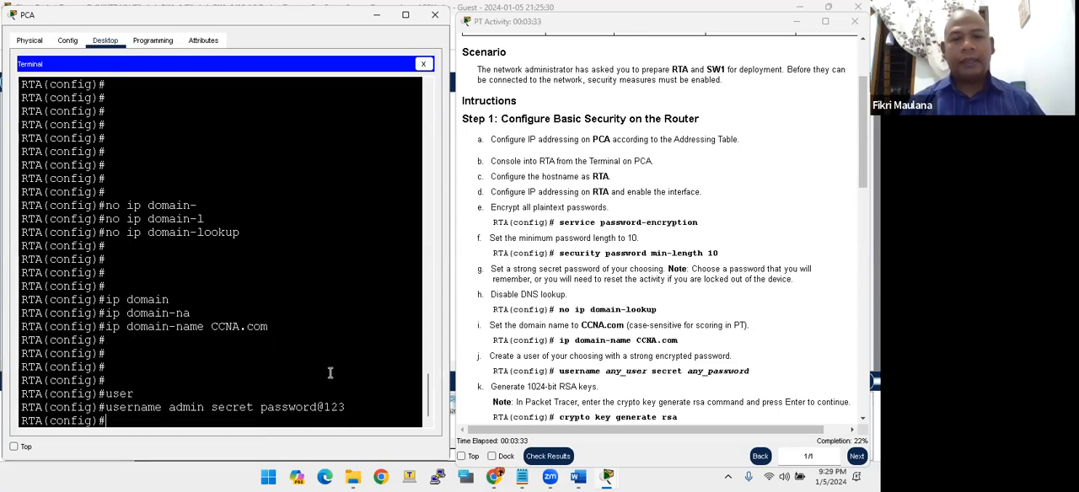
{"action": "key", "text": "Return"}
{"action": "key", "text": "Return"}
{"action": "key", "text": "Return"}
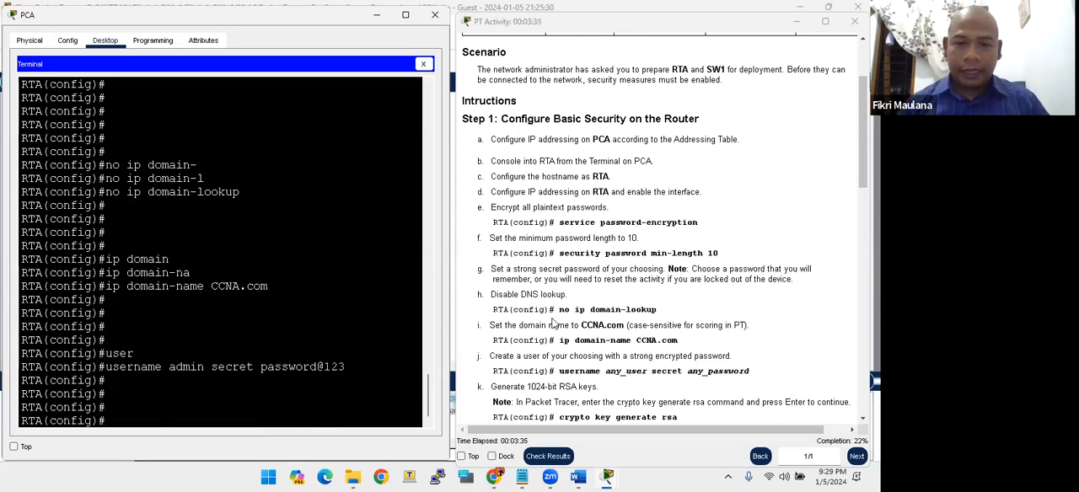
- Start RSA key generation on RTA with crypto key generate rsa
{"action": "scroll", "coordinate": [556, 325], "scroll_direction": "down", "scroll_amount": 3}
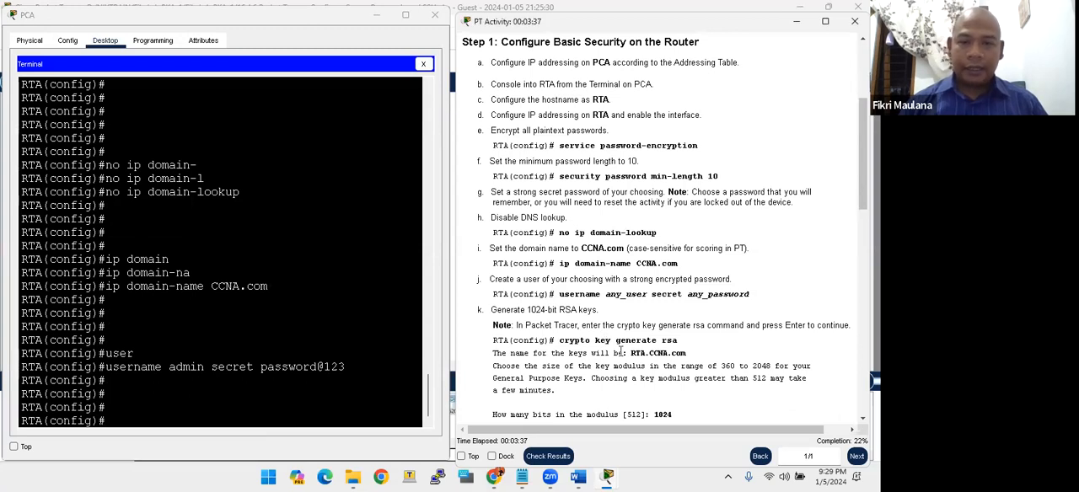
{"action": "left_click", "coordinate": [261, 385]}
{"action": "key", "text": "Return"}
{"action": "key", "text": "Return"}
{"action": "key", "text": "Return"}
{"action": "key", "text": "Return"}
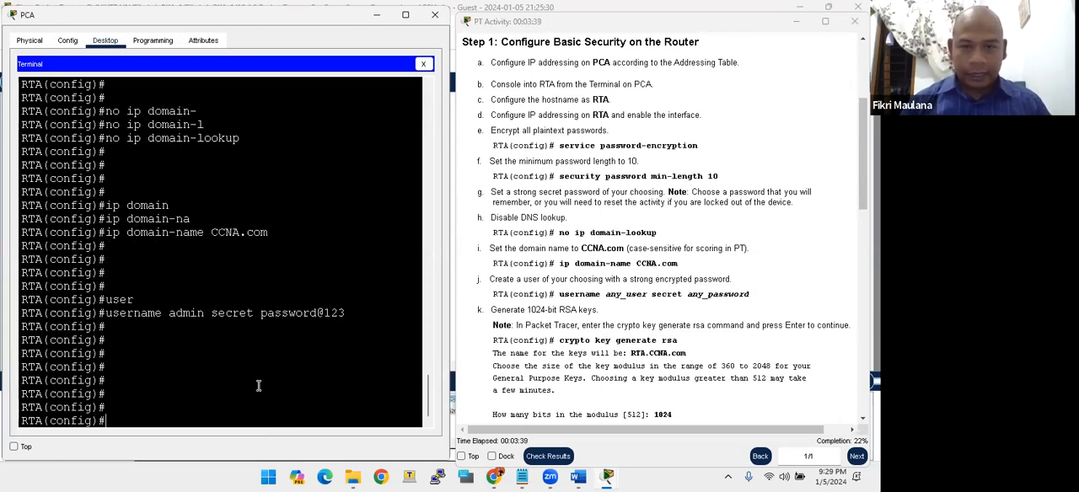
{"action": "type", "text": "cryp"}
{"action": "key", "text": "Tab"}
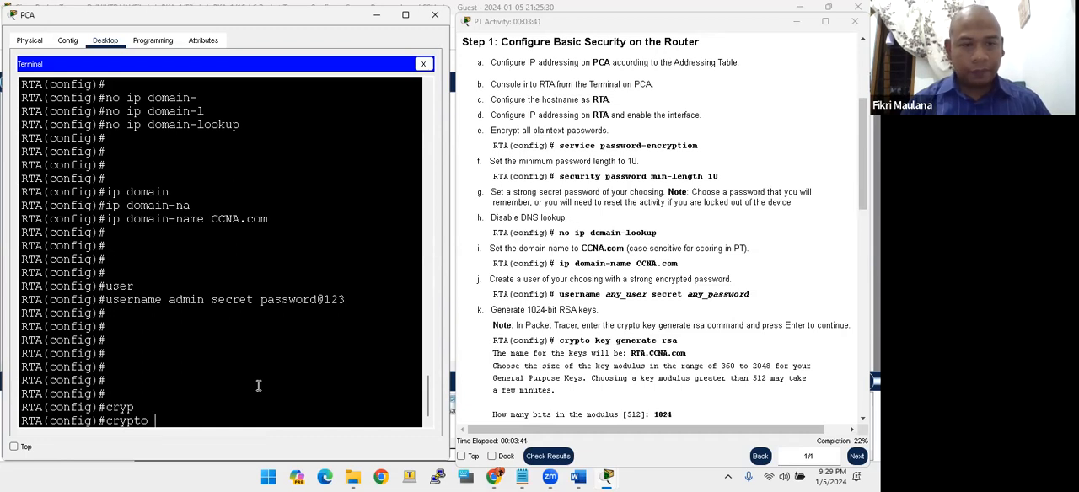
{"action": "type", "text": "key"}
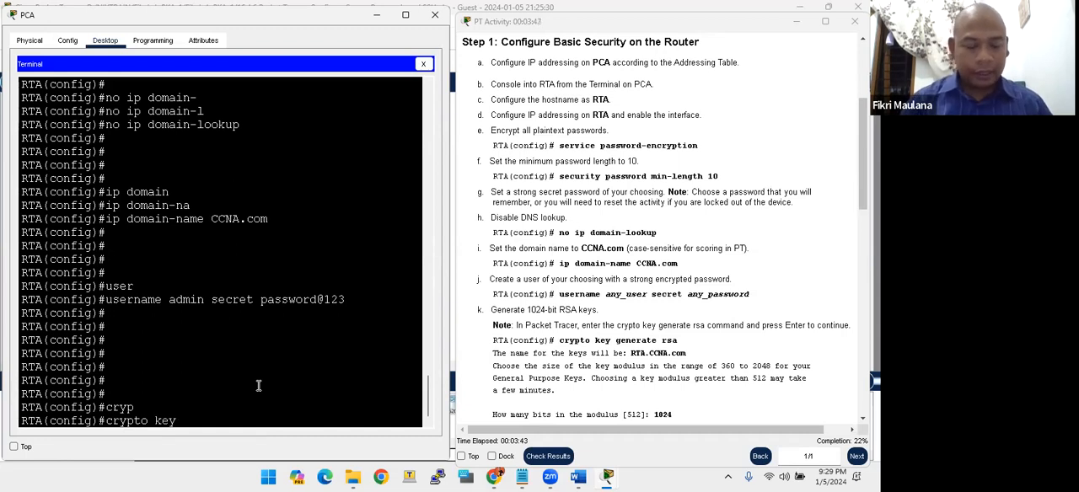
{"action": "type", "text": " generate r"}
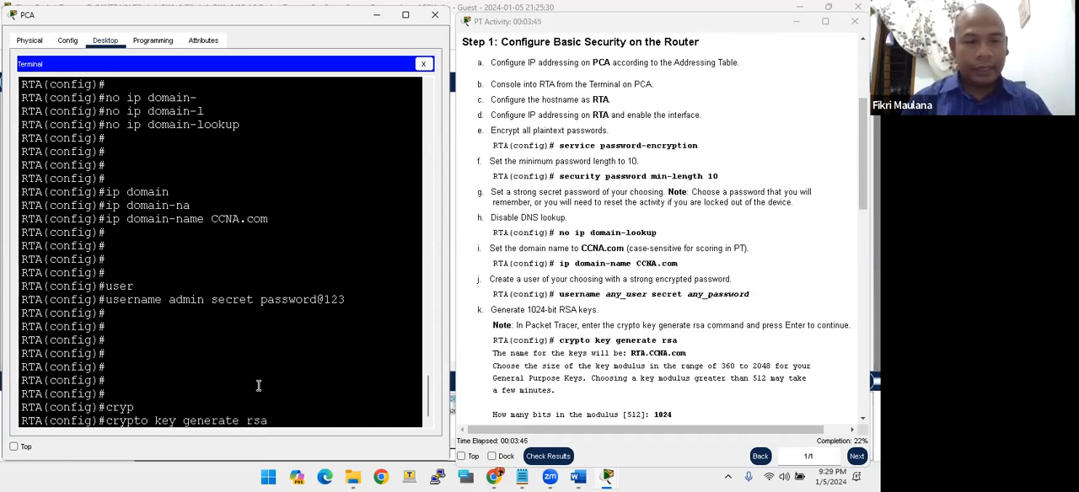
{"action": "type", "text": "sa"}
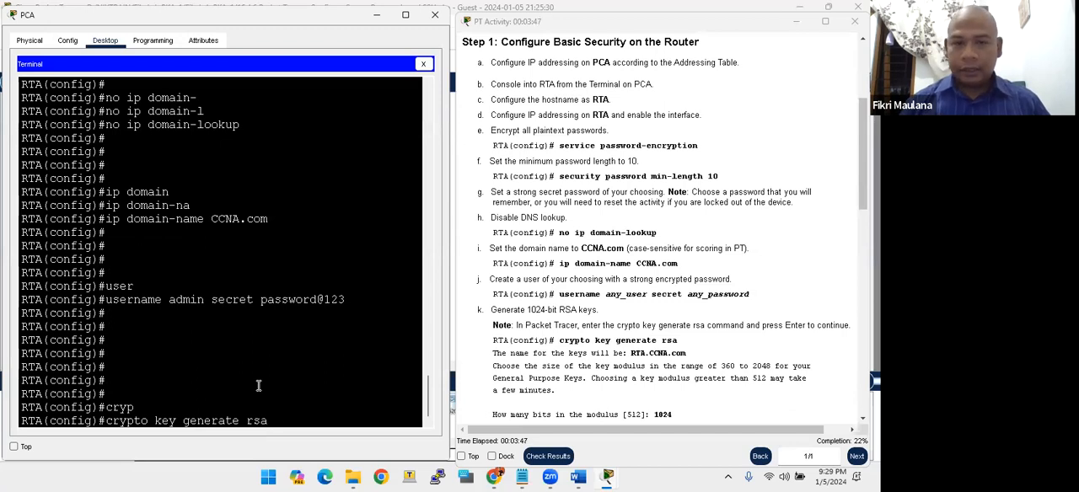
{"action": "key", "text": "Return"}
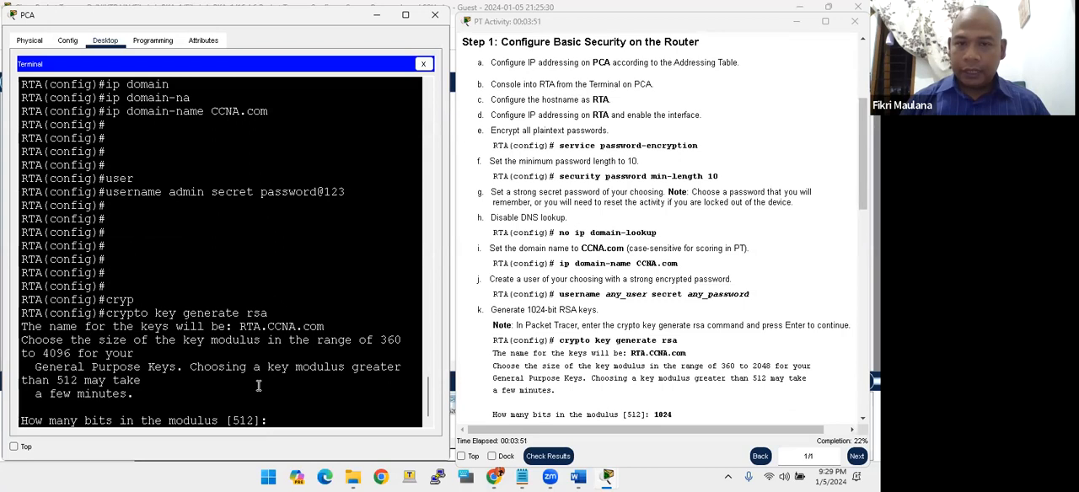
- Set the RSA key modulus to 1024 bits, as the activity instructions require
{"action": "scroll", "coordinate": [550, 322], "scroll_direction": "down", "scroll_amount": 1}
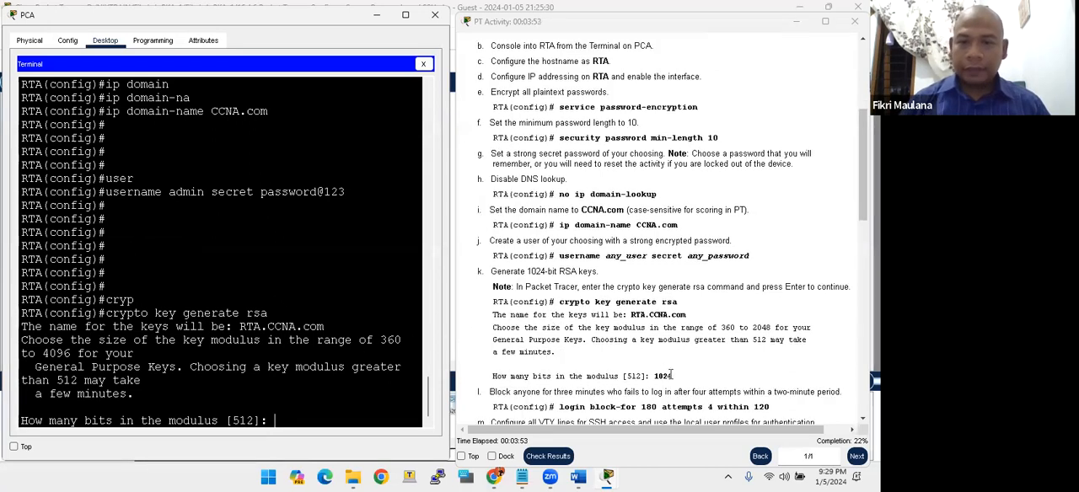
{"action": "left_click_drag", "start_coordinate": [671, 380], "coordinate": [659, 377]}
{"action": "left_click", "coordinate": [333, 419]}
{"action": "type", "text": "1024"}
{"action": "key", "text": "Return"}
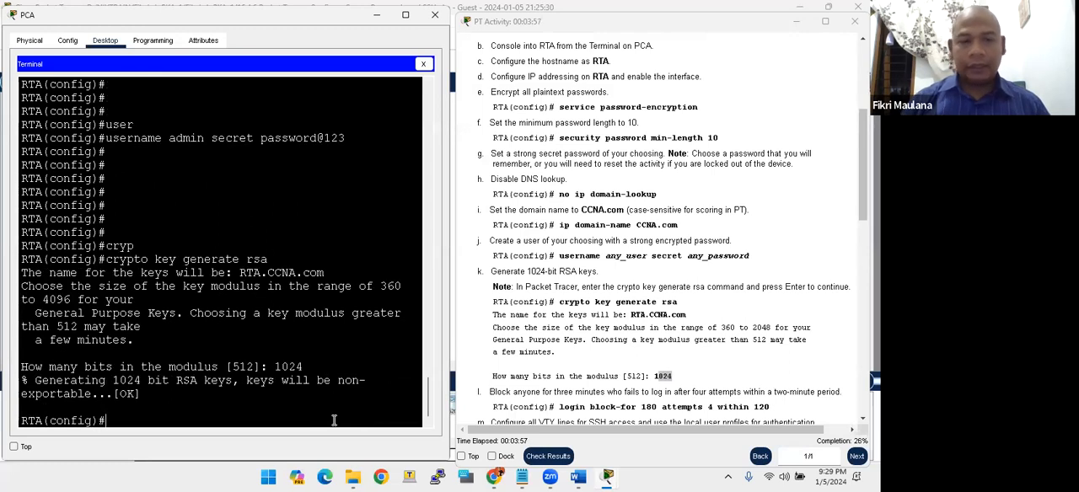
- Examine the instruction on blocking logins after repeated failed attempts, including its time period and attempt limit
{"action": "scroll", "coordinate": [664, 299], "scroll_direction": "down", "scroll_amount": 2}
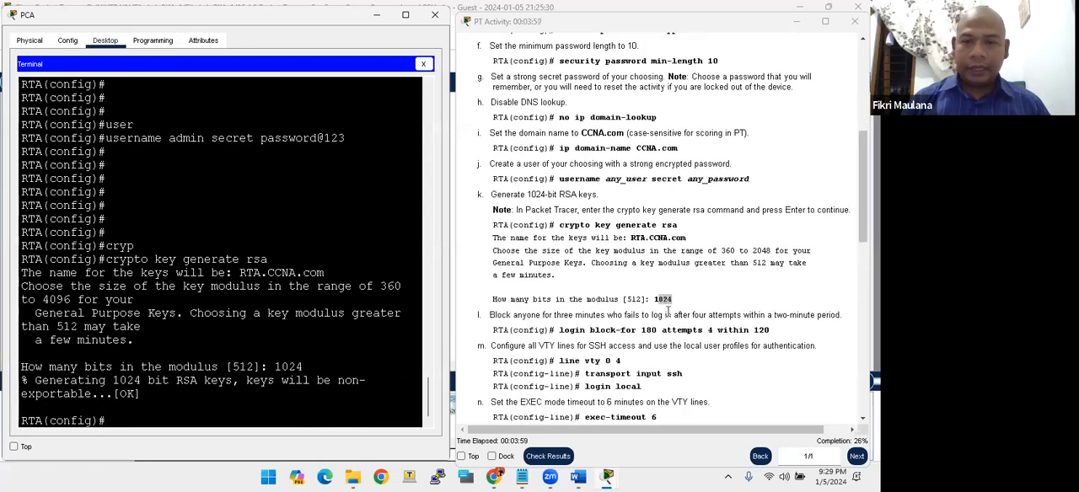
{"action": "left_click", "coordinate": [550, 314]}
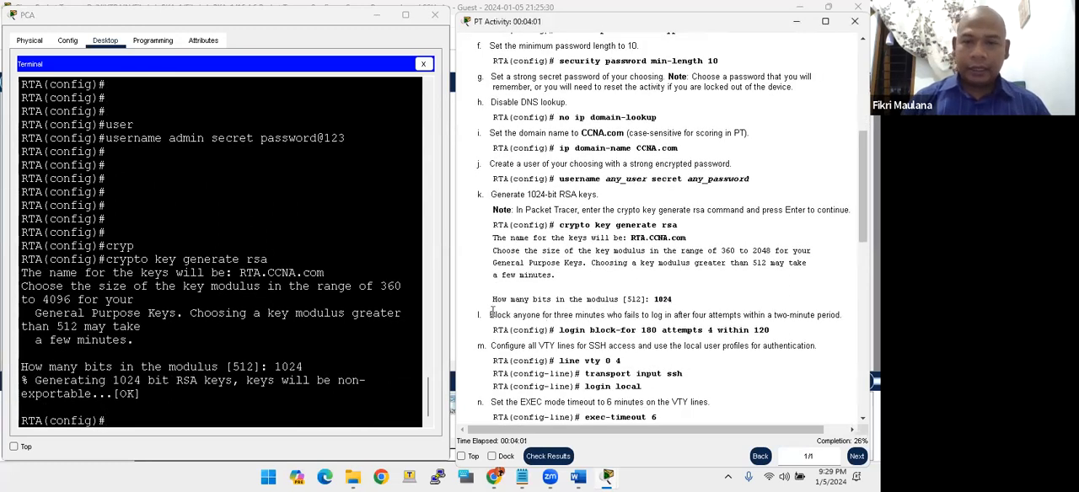
{"action": "left_click", "coordinate": [240, 349]}
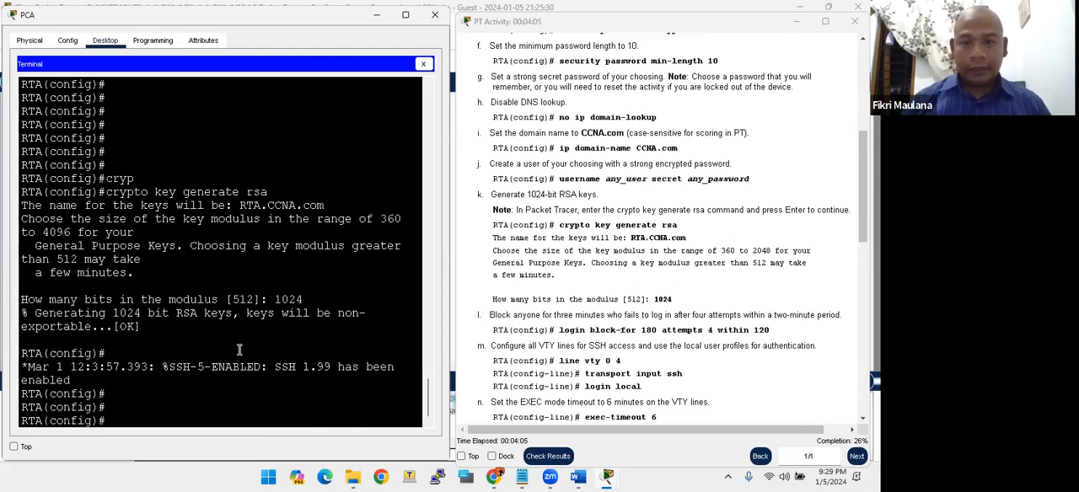
{"action": "left_click_drag", "start_coordinate": [479, 315], "coordinate": [562, 315]}
{"action": "left_click", "coordinate": [502, 325]}
{"action": "left_click", "coordinate": [548, 313]}
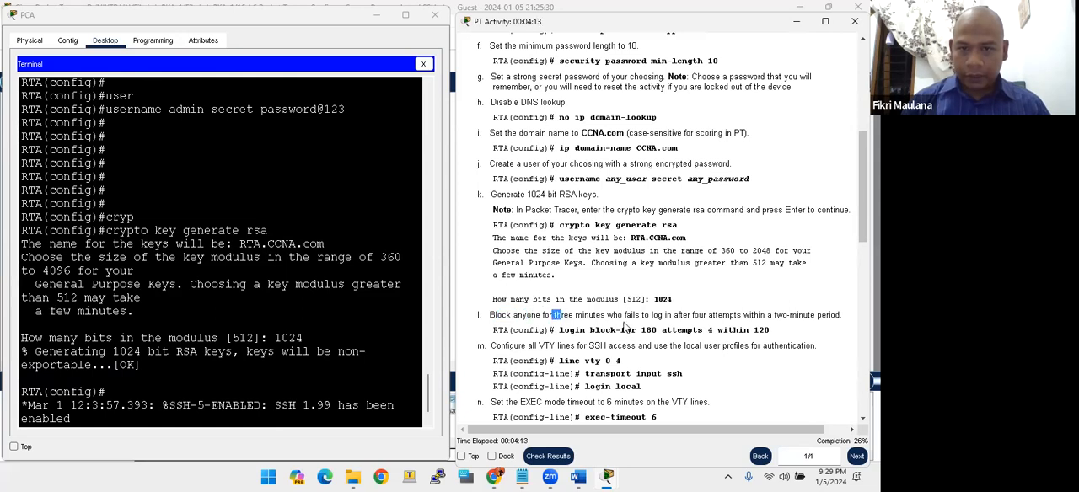
{"action": "left_click", "coordinate": [648, 320]}
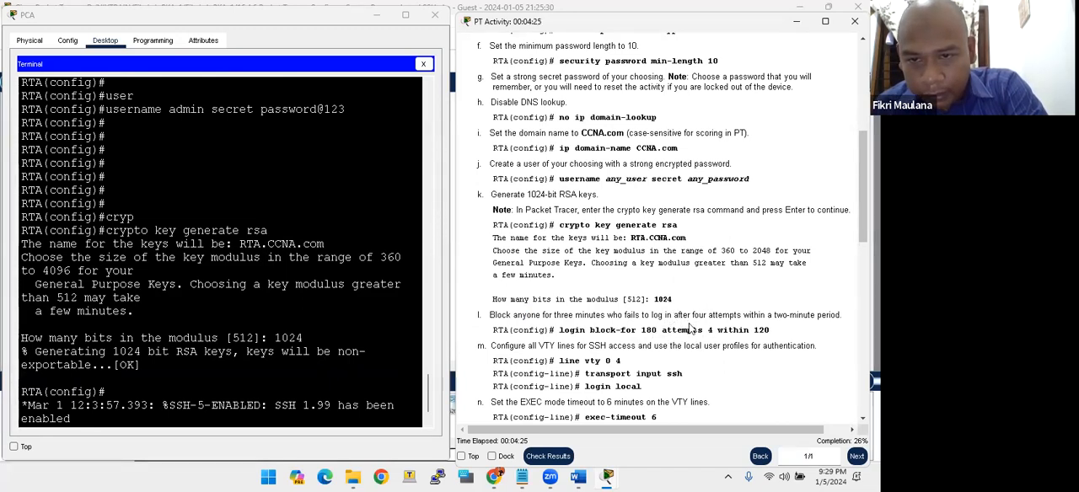
- Block logins on RTA for 180 seconds after 4 failed attempts within 120 seconds, using login block-for
{"action": "left_click", "coordinate": [322, 340]}
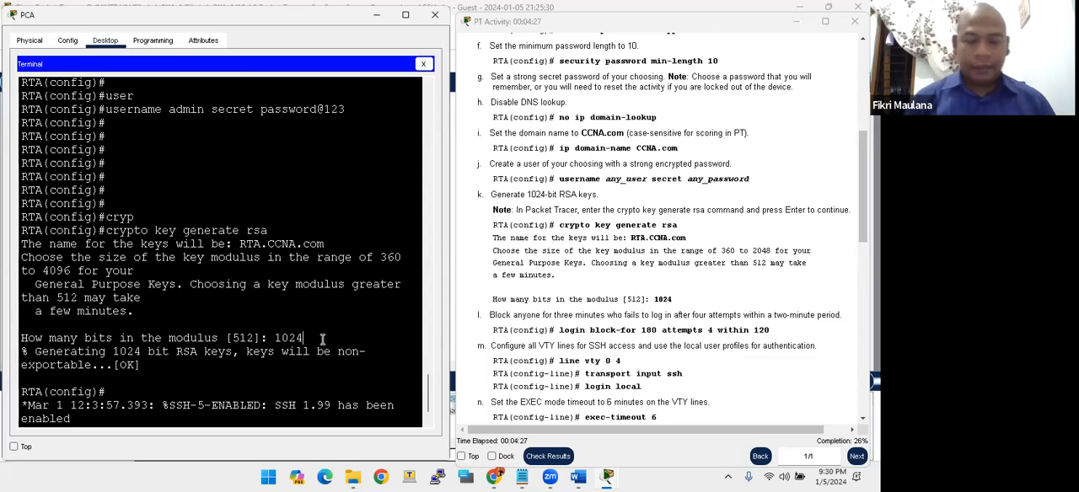
{"action": "key", "text": "Return"}
{"action": "key", "text": "Return"}
{"action": "key", "text": "Return"}
{"action": "key", "text": "Return"}
{"action": "key", "text": "Return"}
{"action": "key", "text": "Return"}
{"action": "type", "text": "login block"}
{"action": "key", "text": "Tab"}
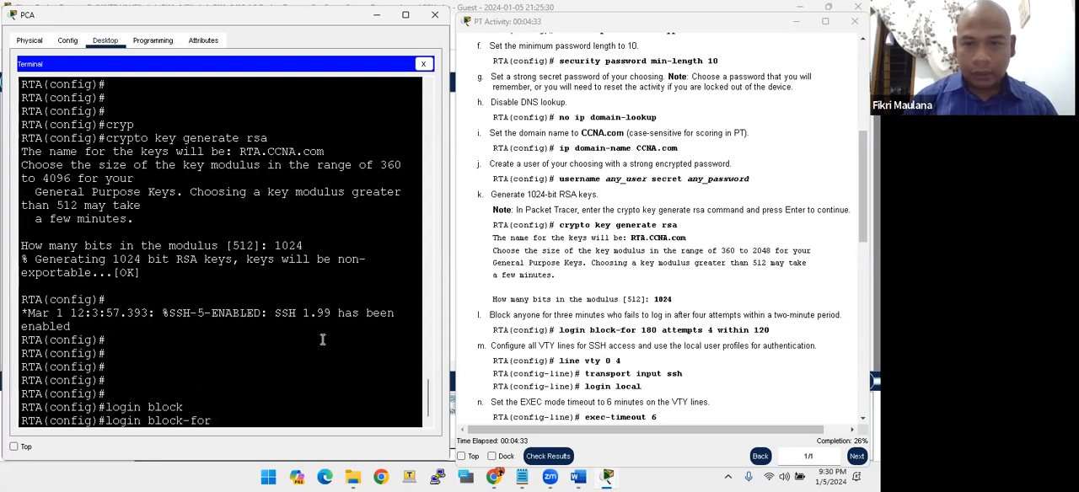
{"action": "type", "text": "180"}
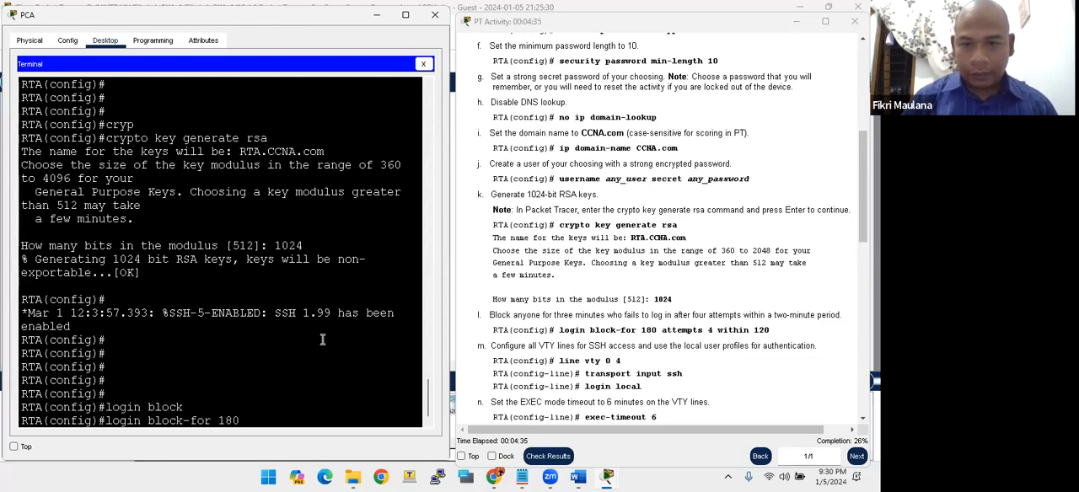
{"action": "type", "text": " att"}
{"action": "key", "text": "Tab"}
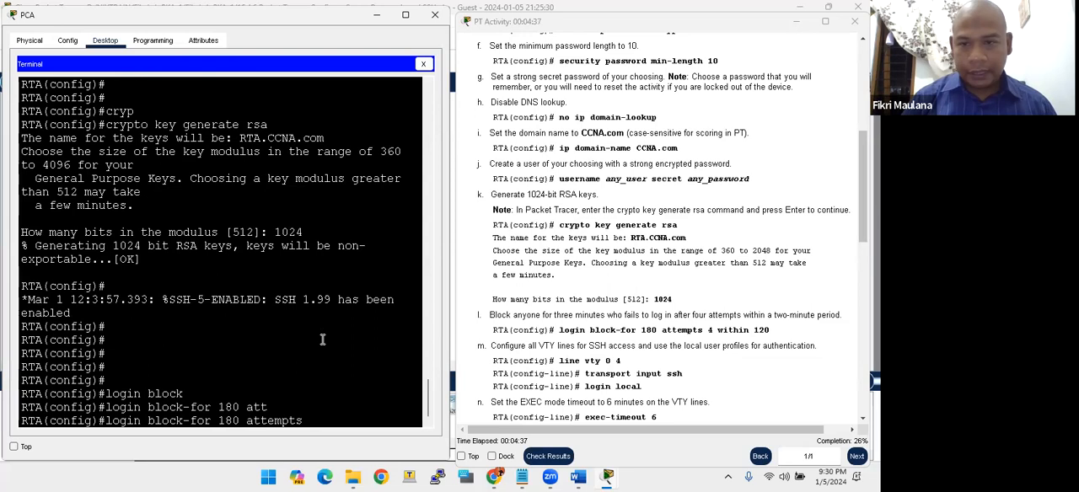
{"action": "type", "text": "4 with"}
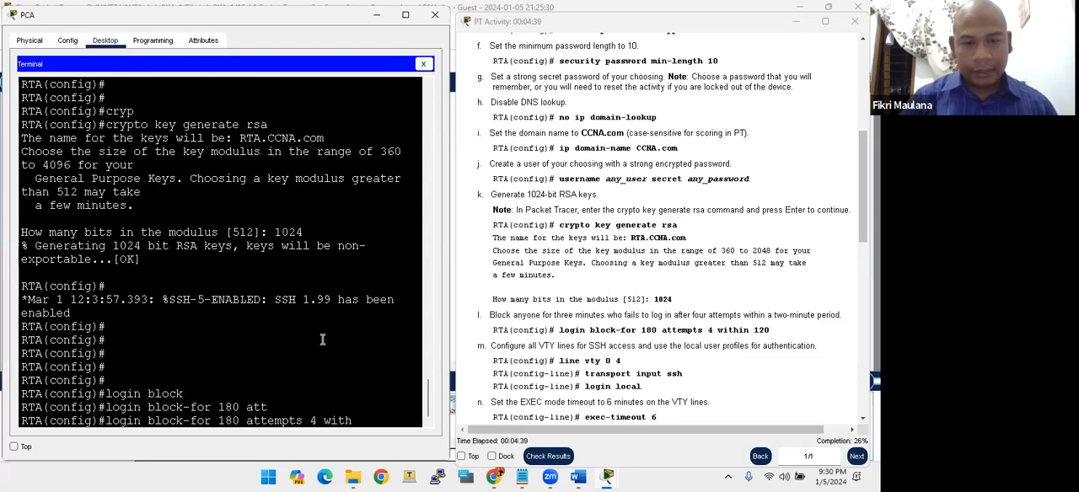
{"action": "key", "text": "Tab"}
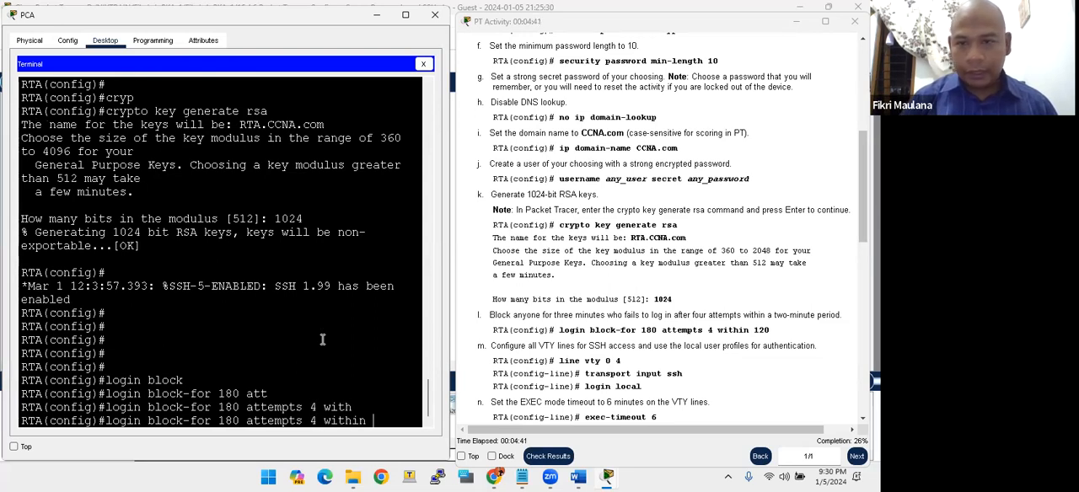
{"action": "type", "text": "12"}
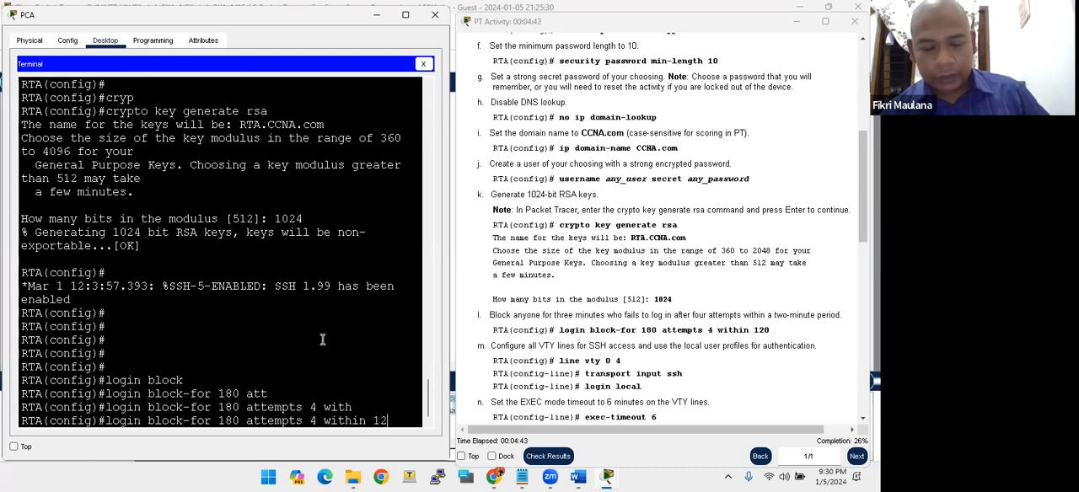
{"action": "type", "text": "0"}
{"action": "key", "text": "Return"}
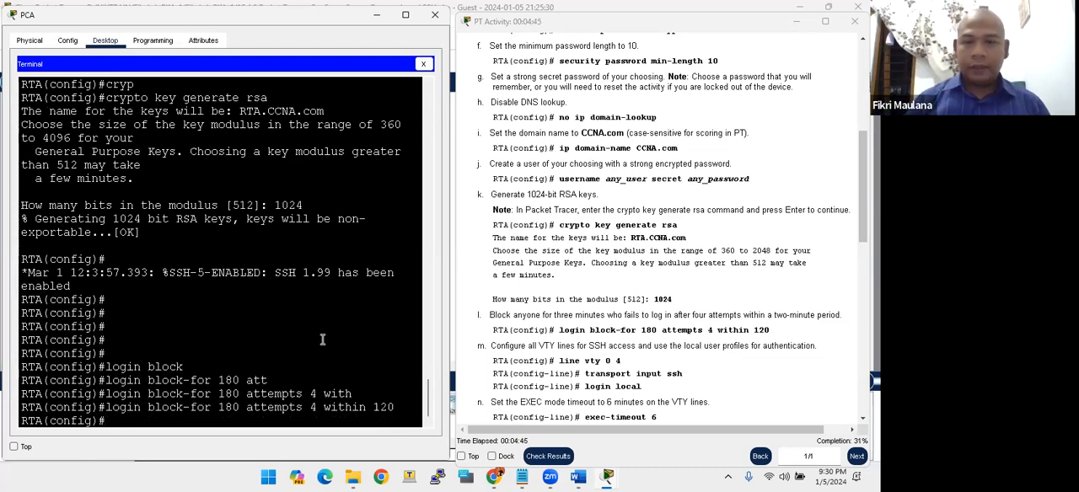
- Examine the activity instruction on configuring the VTY lines for SSH access with local user authentication
{"action": "scroll", "coordinate": [606, 311], "scroll_direction": "down", "scroll_amount": 3}
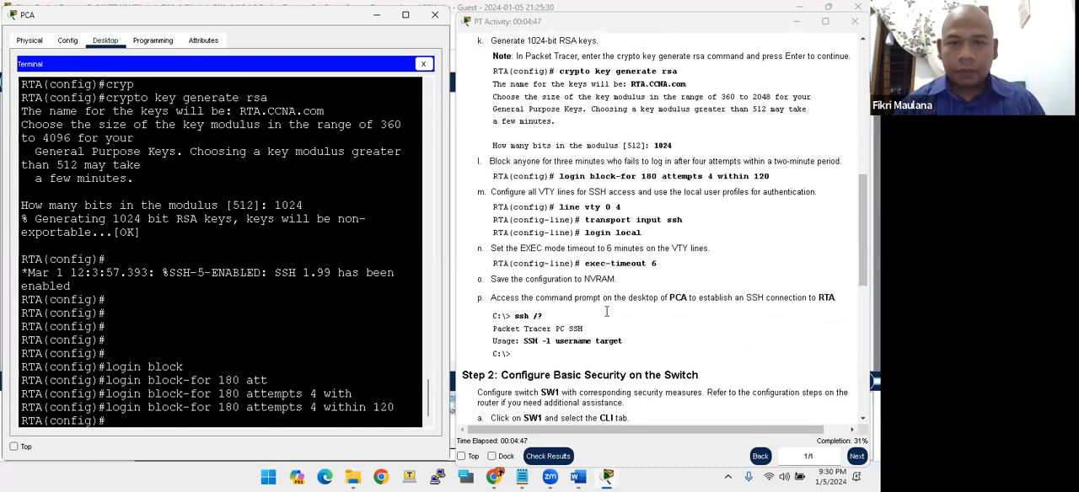
{"action": "key", "text": "Return"}
{"action": "key", "text": "Return"}
{"action": "key", "text": "Return"}
{"action": "key", "text": "Return"}
{"action": "key", "text": "Return"}
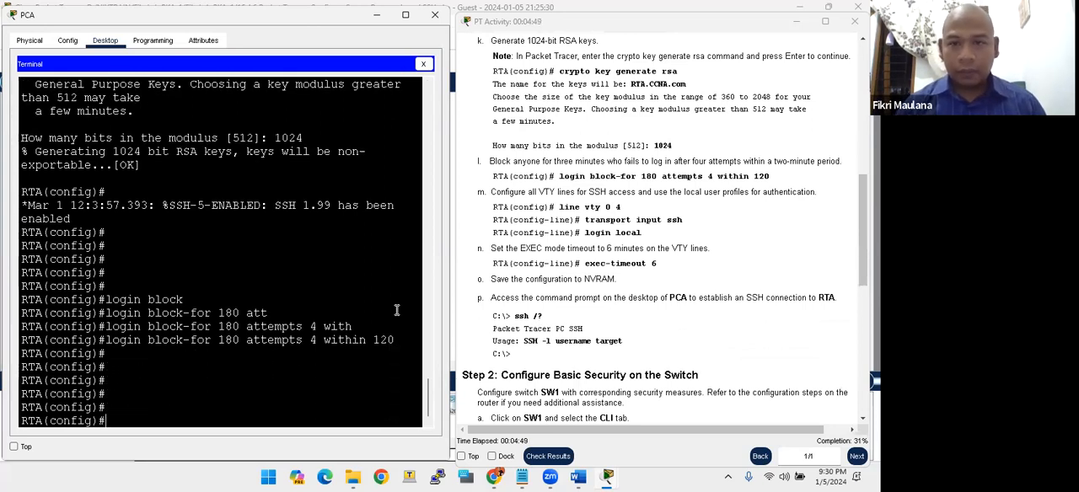
{"action": "scroll", "coordinate": [615, 283], "scroll_direction": "down", "scroll_amount": 1}
{"action": "scroll", "coordinate": [616, 278], "scroll_direction": "up", "scroll_amount": 1}
{"action": "left_click", "coordinate": [596, 220]}
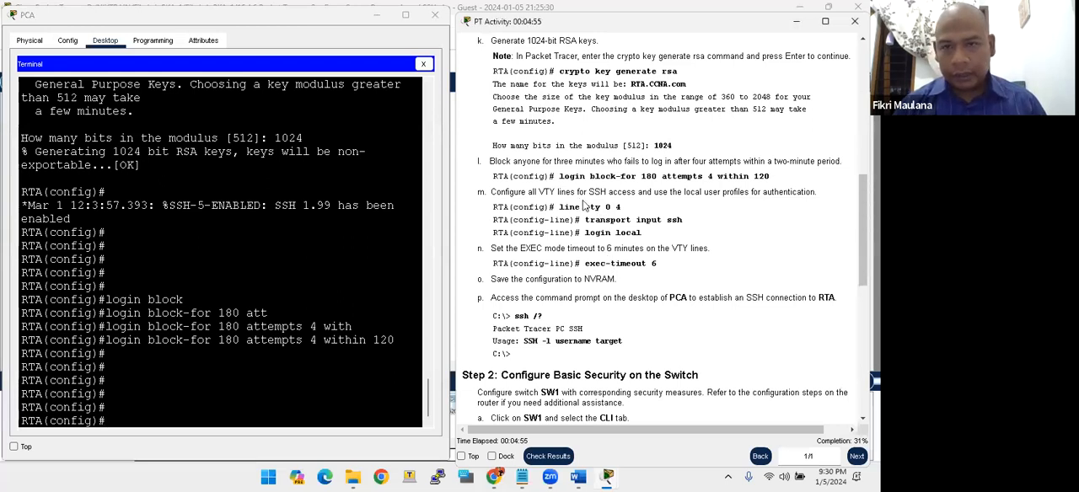
- Enter line configuration mode on RTA for all VTY lines 0 through 15
{"action": "left_click", "coordinate": [291, 316]}
{"action": "key", "text": "Return"}
{"action": "key", "text": "Return"}
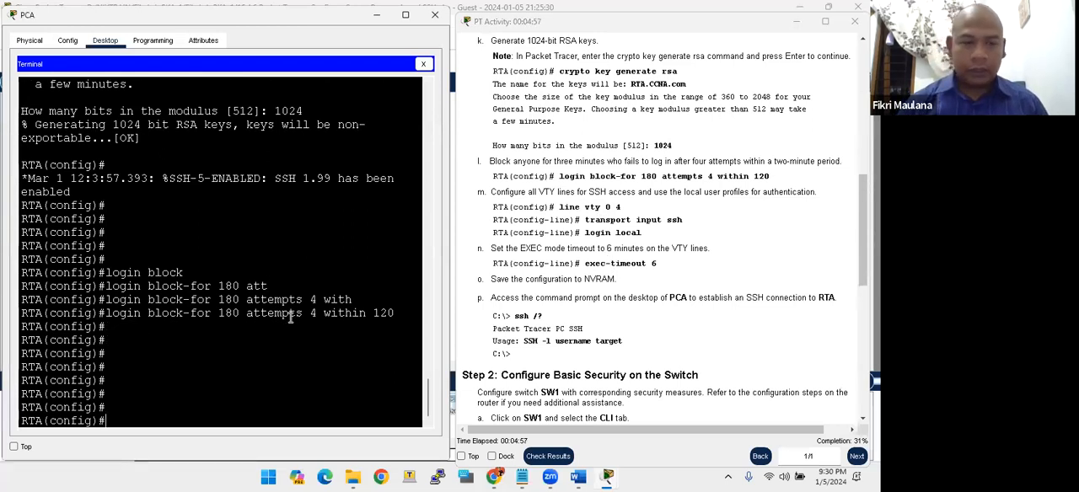
{"action": "key", "text": "Return"}
{"action": "type", "text": "line vty"}
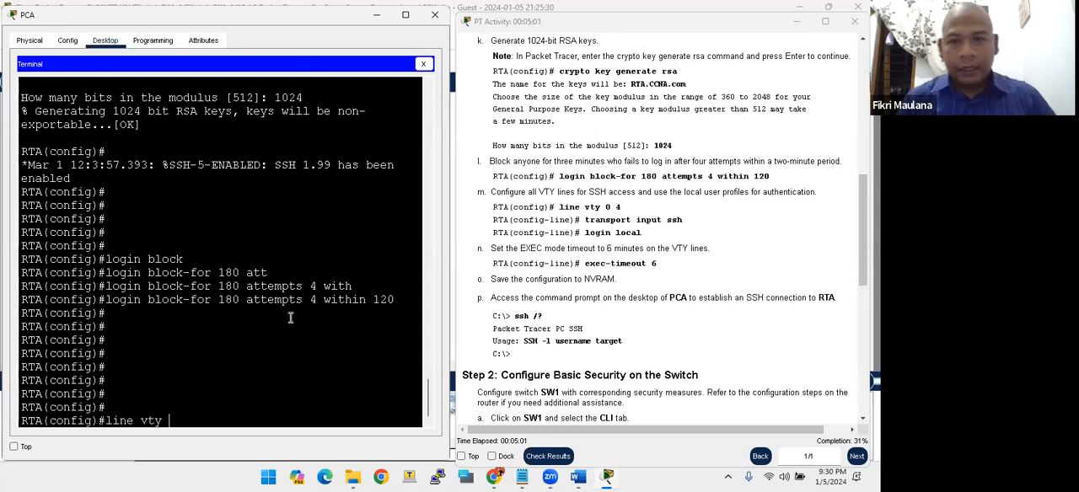
{"action": "left_click_drag", "start_coordinate": [487, 193], "coordinate": [618, 207]}
{"action": "left_click", "coordinate": [550, 187]}
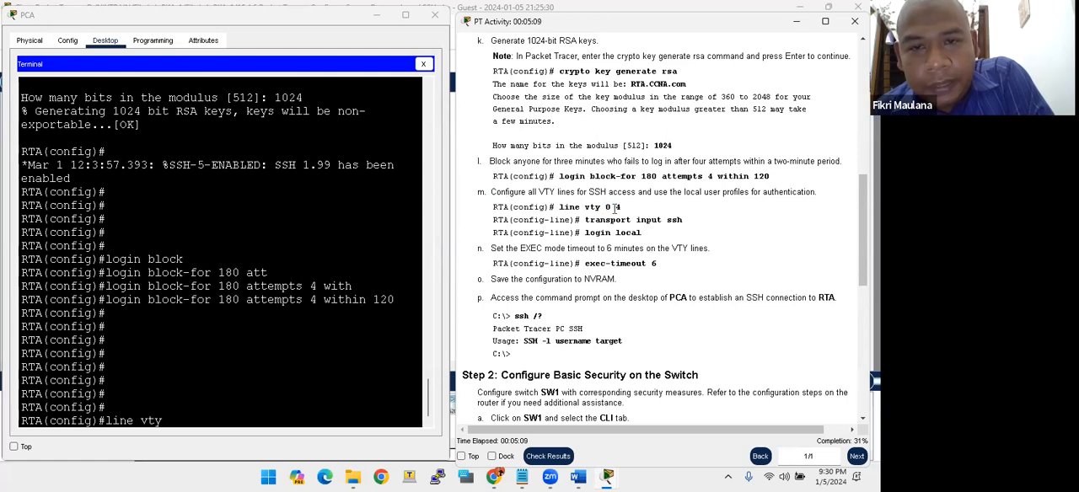
{"action": "left_click", "coordinate": [216, 304]}
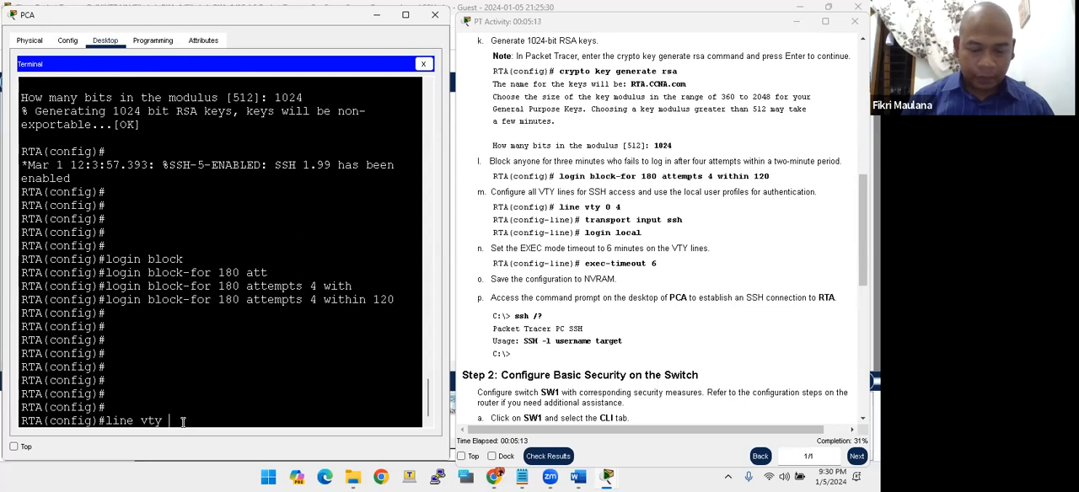
{"action": "type", "text": "0 15"}
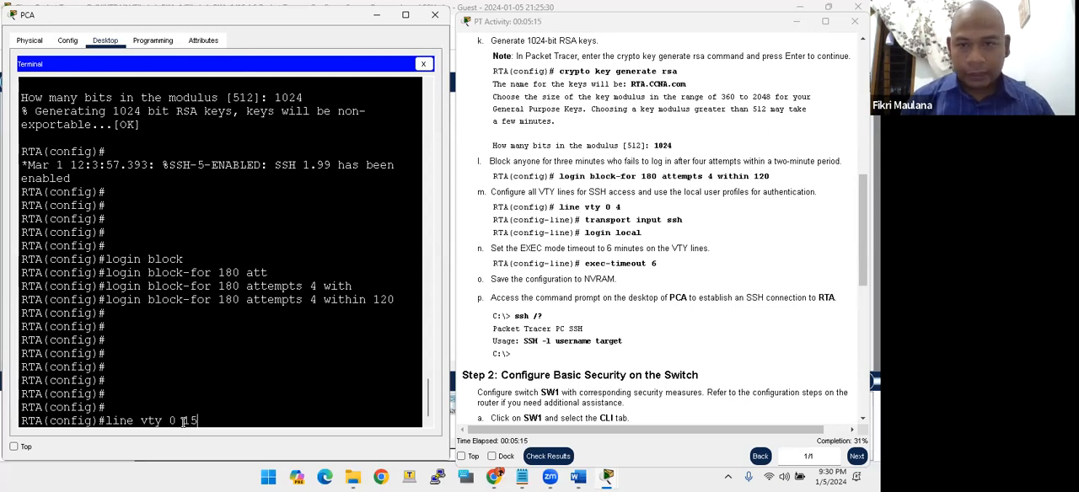
{"action": "key", "text": "Return"}
- Restrict the VTY lines to SSH with transport input ssh and authenticate against local user profiles with login local
{"action": "type", "text": "tra"}
{"action": "key", "text": "Tab"}
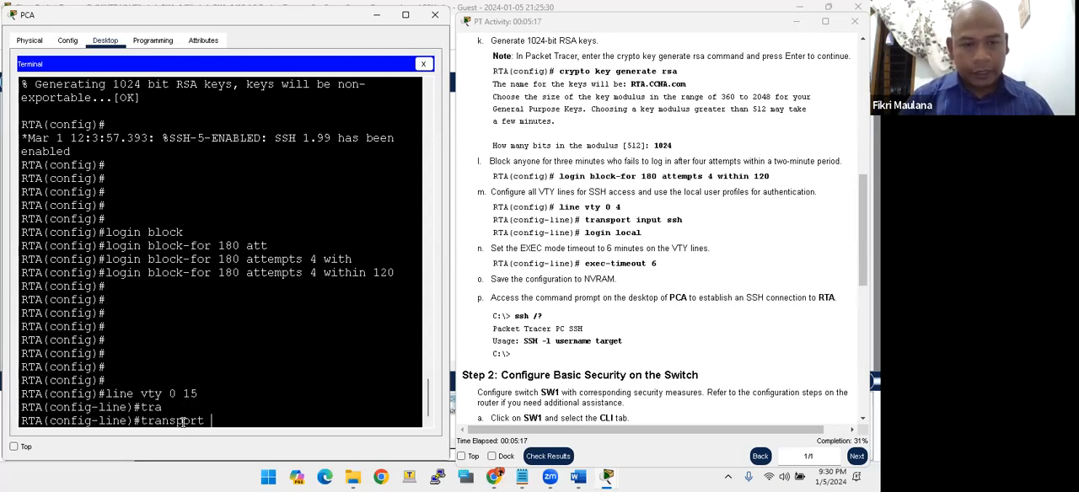
{"action": "type", "text": "input ssh"}
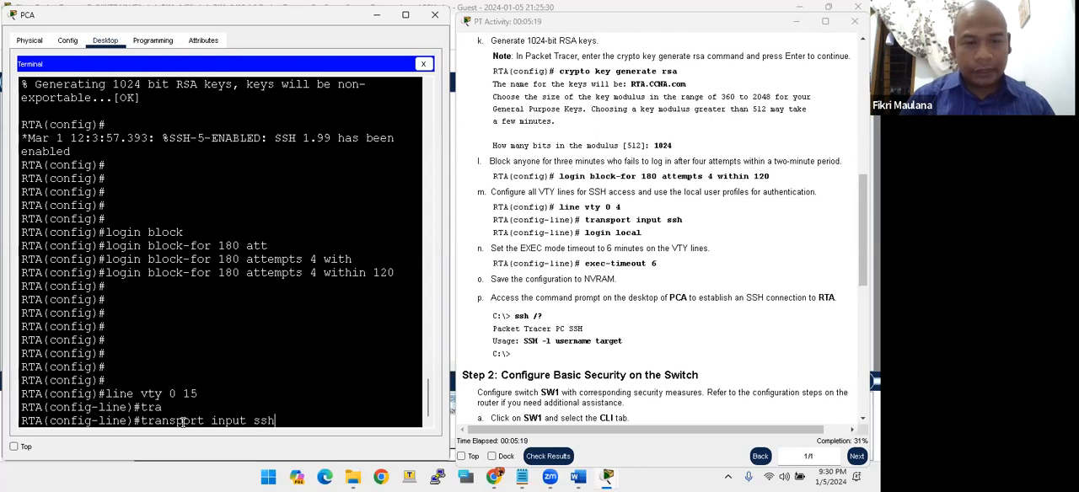
{"action": "key", "text": "Return"}
{"action": "type", "text": "login l"}
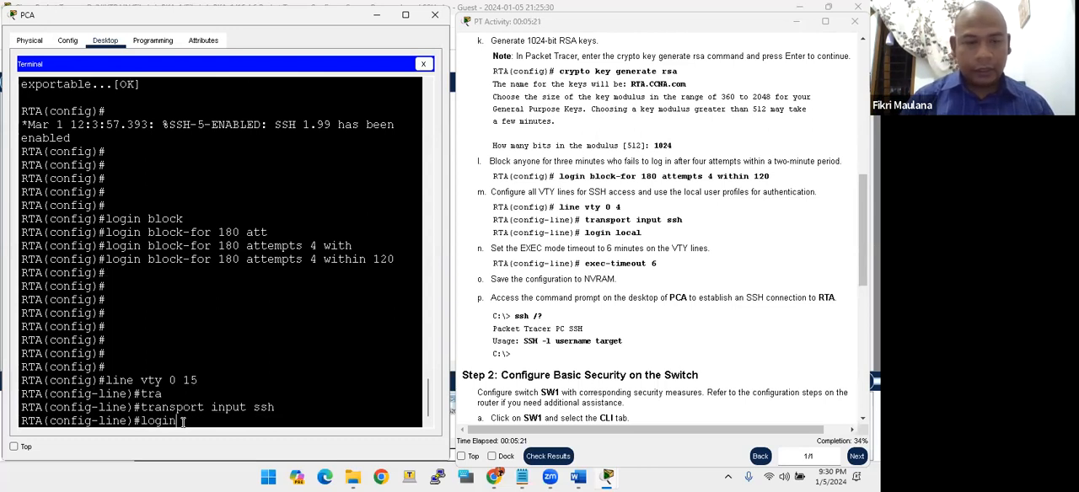
{"action": "type", "text": "ocal"}
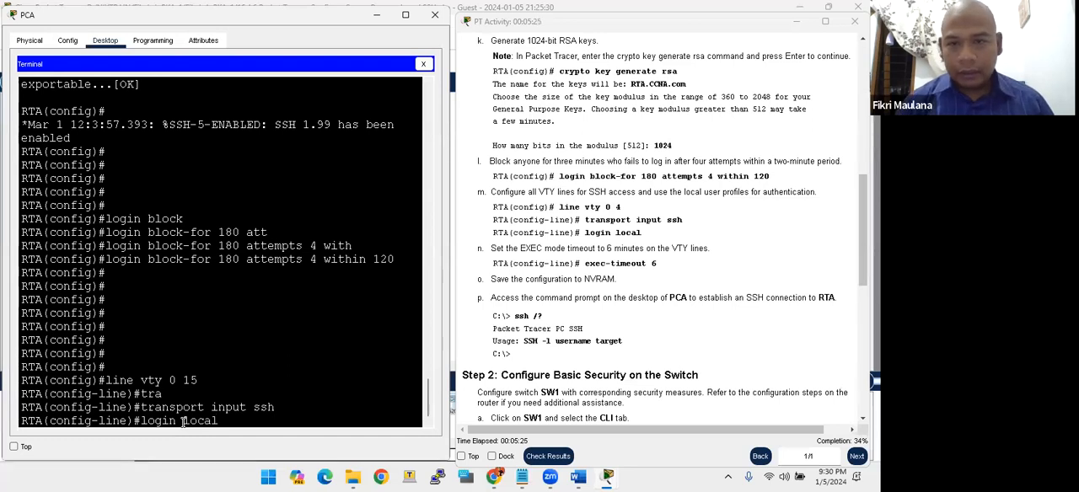
{"action": "key", "text": "Return"}
- Set the EXEC mode timeout on the VTY lines to 6 minutes with exec-timeout
{"action": "type", "text": "ex"}
{"action": "key", "text": "Tab"}
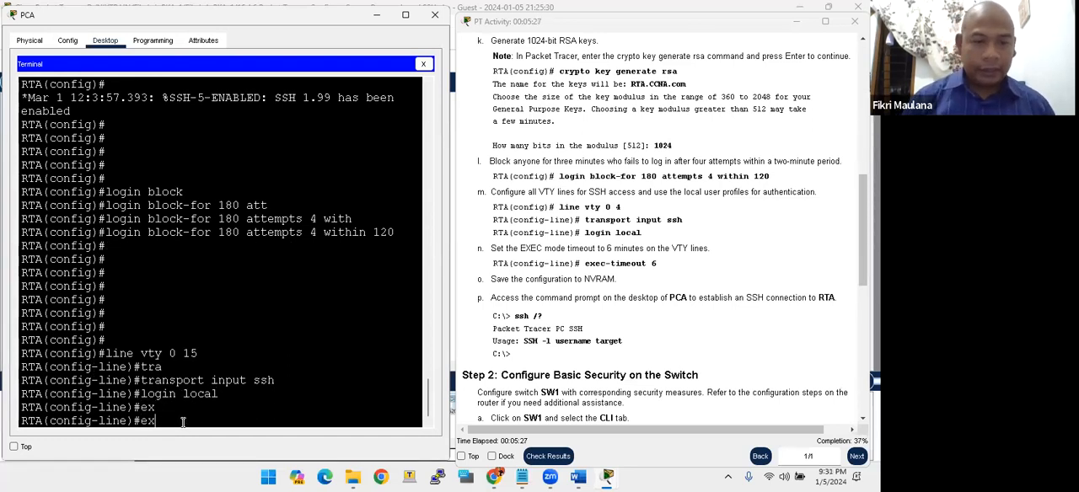
{"action": "type", "text": "e"}
{"action": "key", "text": "Tab"}
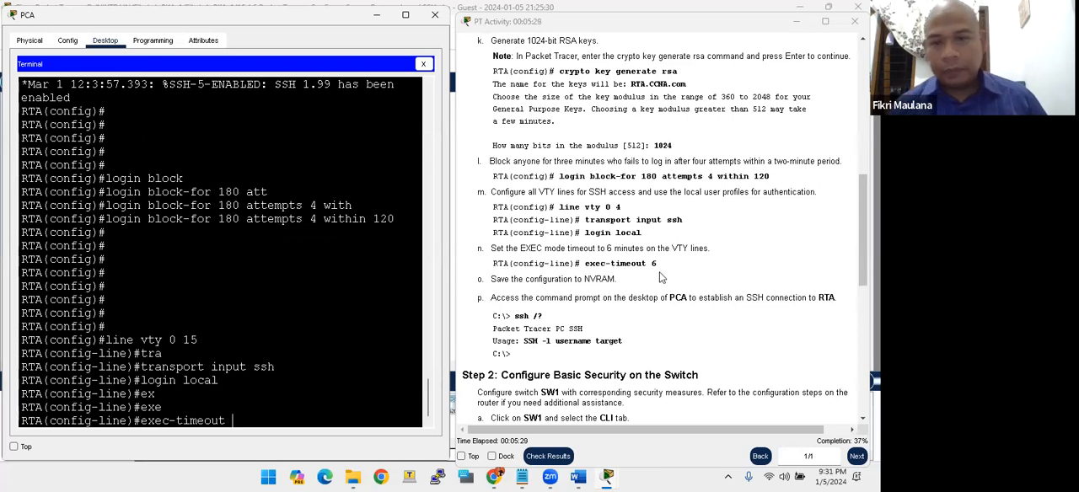
{"action": "left_click", "coordinate": [304, 407]}
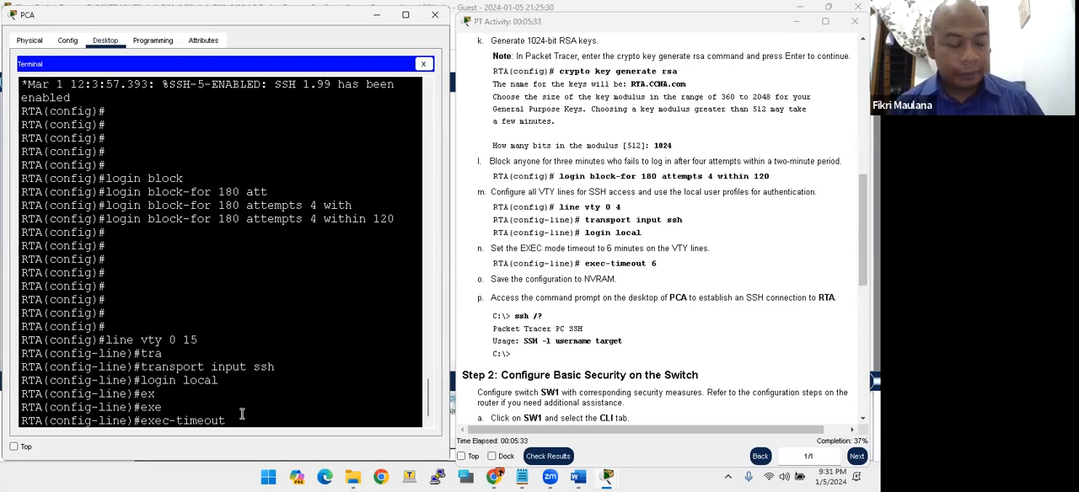
{"action": "type", "text": "6"}
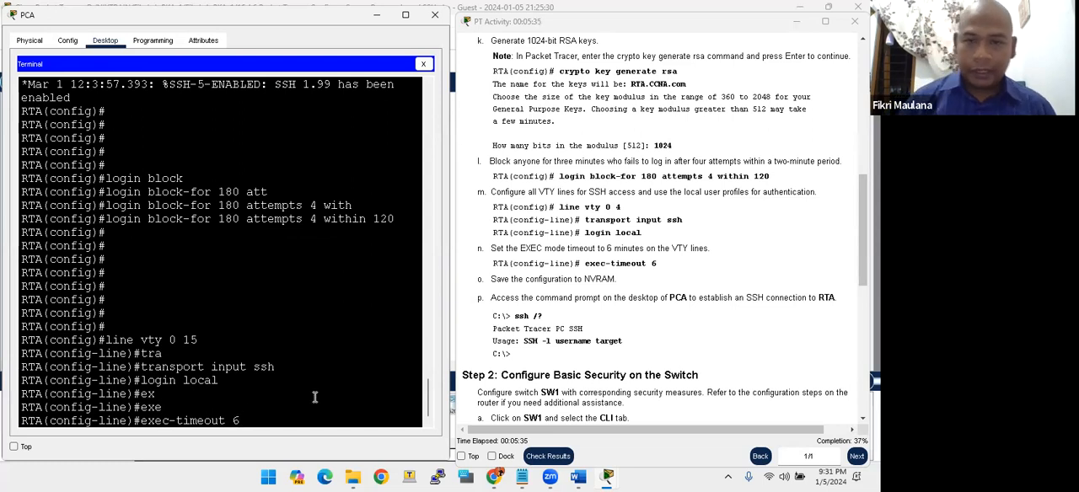
{"action": "key", "text": "Return"}
{"action": "key", "text": "Return"}
{"action": "key", "text": "Return"}
{"action": "key", "text": "Return"}
{"action": "key", "text": "Return"}
{"action": "key", "text": "Return"}
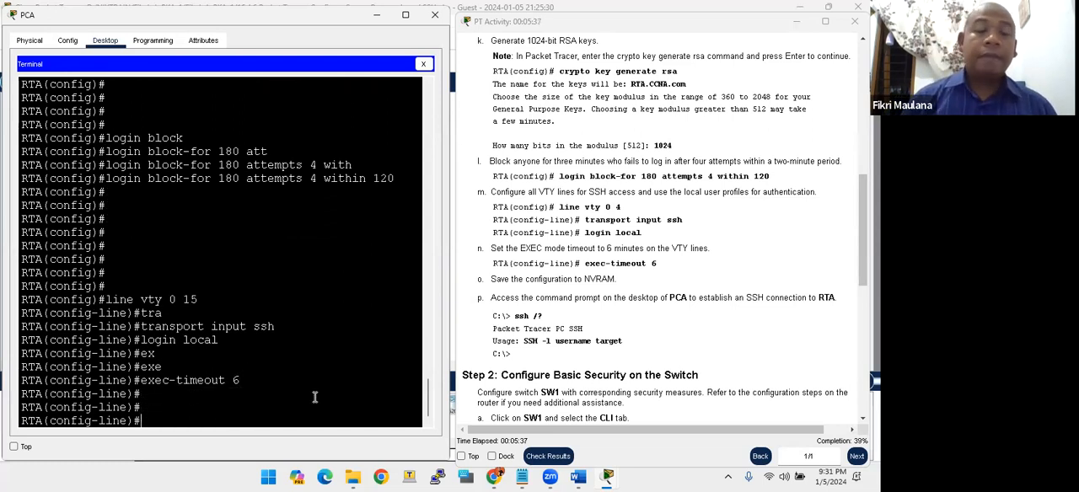
- Check the activity instruction on saving the configuration to NVRAM
{"action": "left_click", "coordinate": [529, 284]}
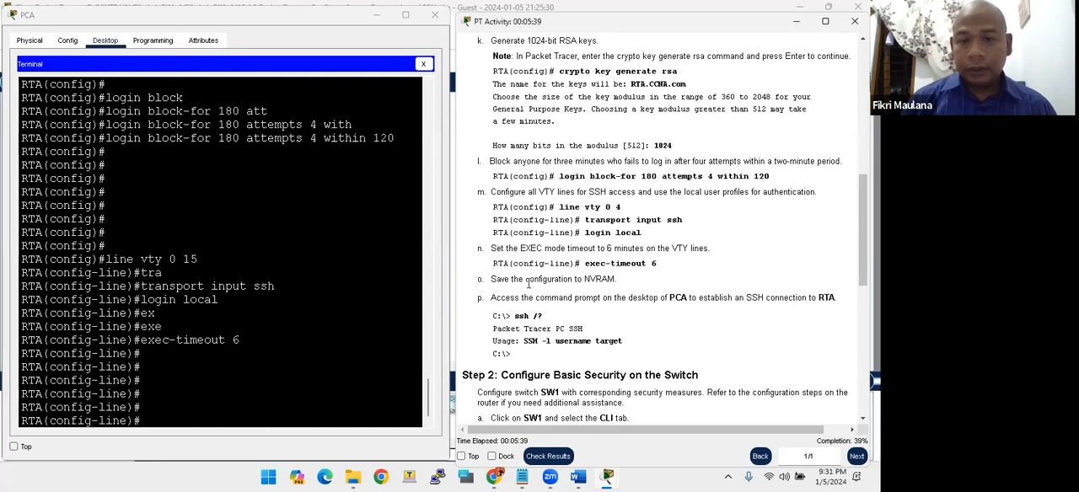
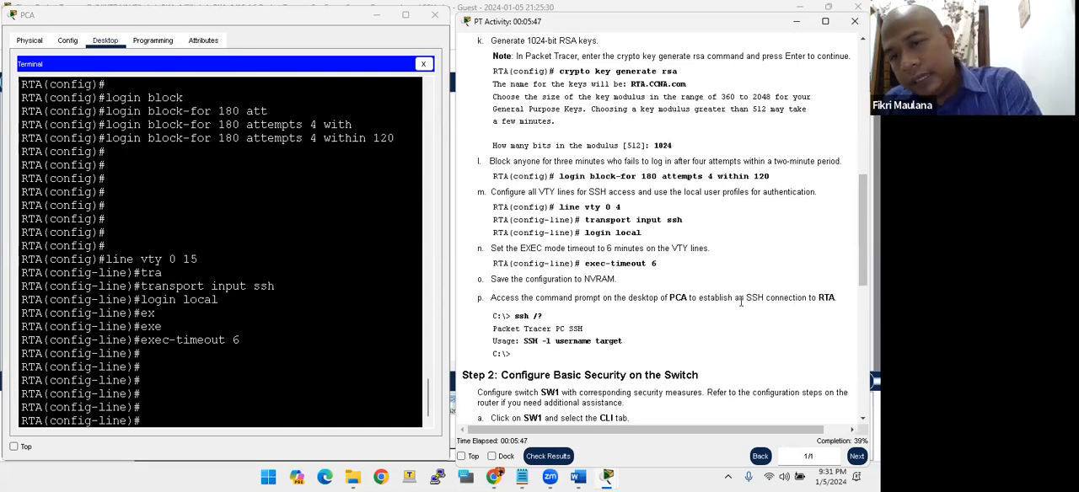
- Leave line configuration mode on RTA and return to privileged EXEC mode with end
{"action": "left_click_drag", "start_coordinate": [544, 341], "coordinate": [579, 338]}
{"action": "left_click", "coordinate": [627, 341]}
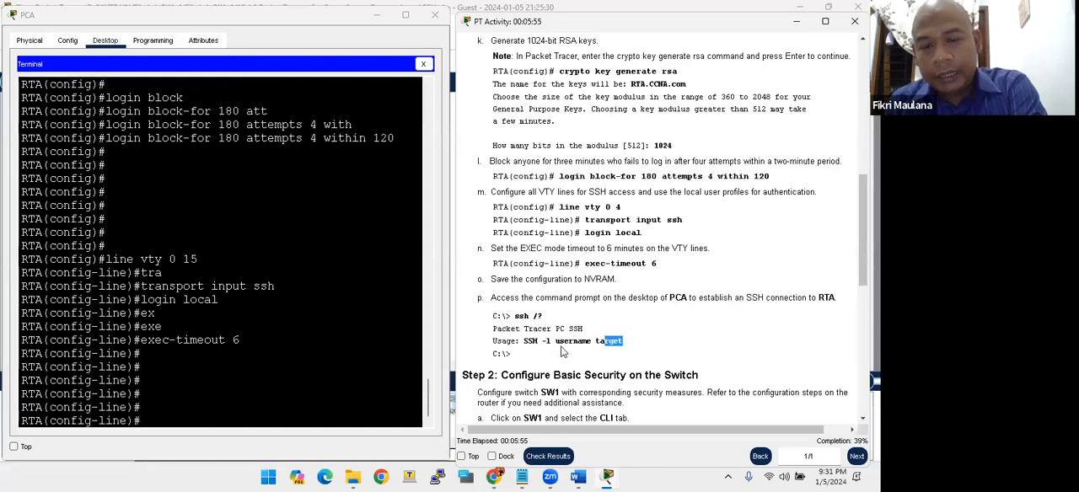
{"action": "left_click", "coordinate": [285, 316]}
{"action": "key", "text": "Return"}
{"action": "key", "text": "Return"}
{"action": "key", "text": "Return"}
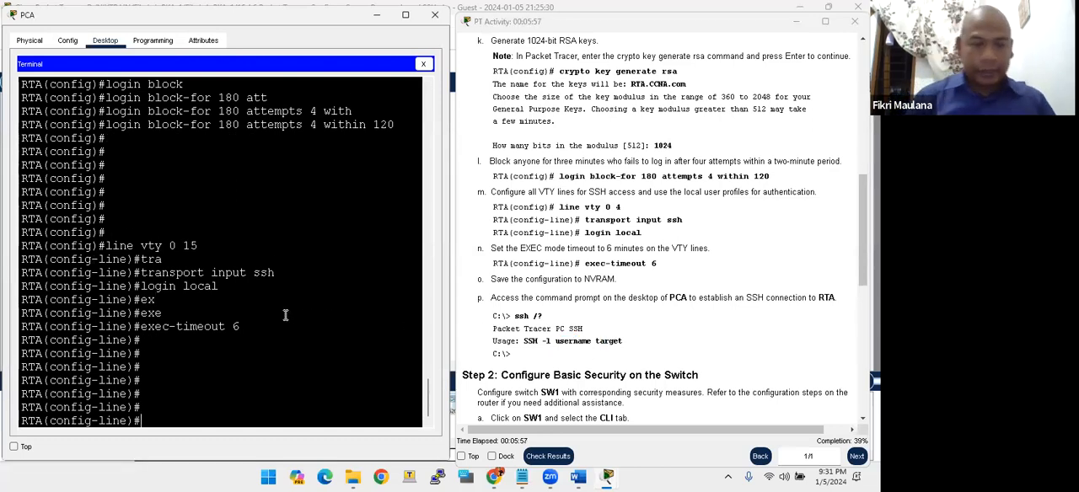
{"action": "type", "text": "end"}
{"action": "key", "text": "Return"}
{"action": "key", "text": "Return"}
{"action": "key", "text": "Return"}
{"action": "key", "text": "Return"}
- Save RTA's configuration to NVRAM with copy running-config startup-config, accepting the default destination filename
{"action": "key", "text": "Return"}
{"action": "key", "text": "Return"}
{"action": "key", "text": "Return"}
{"action": "type", "text": "copy run"}
{"action": "key", "text": "Tab"}
{"action": "type", "text": "sta"}
{"action": "key", "text": "Tab"}
{"action": "key", "text": "Return"}
{"action": "key", "text": "Return"}
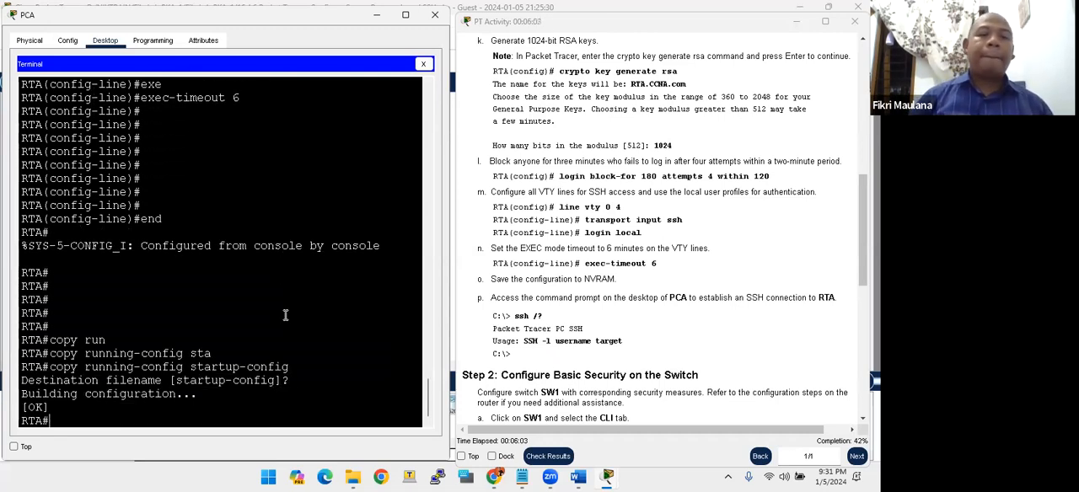
{"action": "key", "text": "Return"}
{"action": "key", "text": "Return"}
{"action": "key", "text": "Return"}
{"action": "key", "text": "Return"}
{"action": "key", "text": "Return"}
{"action": "key", "text": "Return"}
{"action": "key", "text": "Return"}
{"action": "key", "text": "Return"}
{"action": "key", "text": "Return"}
{"action": "key", "text": "Return"}
{"action": "key", "text": "Return"}
{"action": "key", "text": "Return"}
{"action": "key", "text": "Return"}
{"action": "key", "text": "Return"}
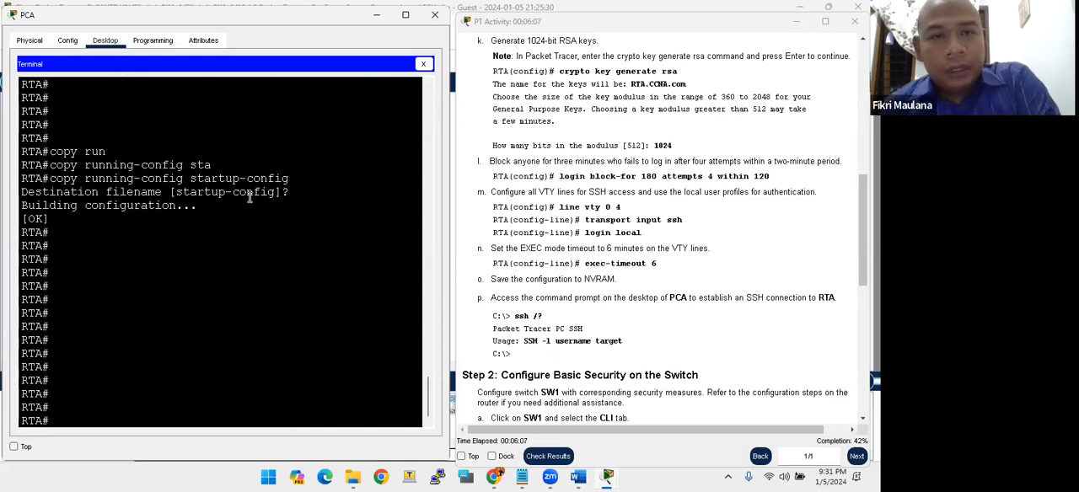
- Close PCA's Terminal and open the Command Prompt on its desktop
{"action": "left_click_drag", "start_coordinate": [74, 17], "coordinate": [71, 99]}
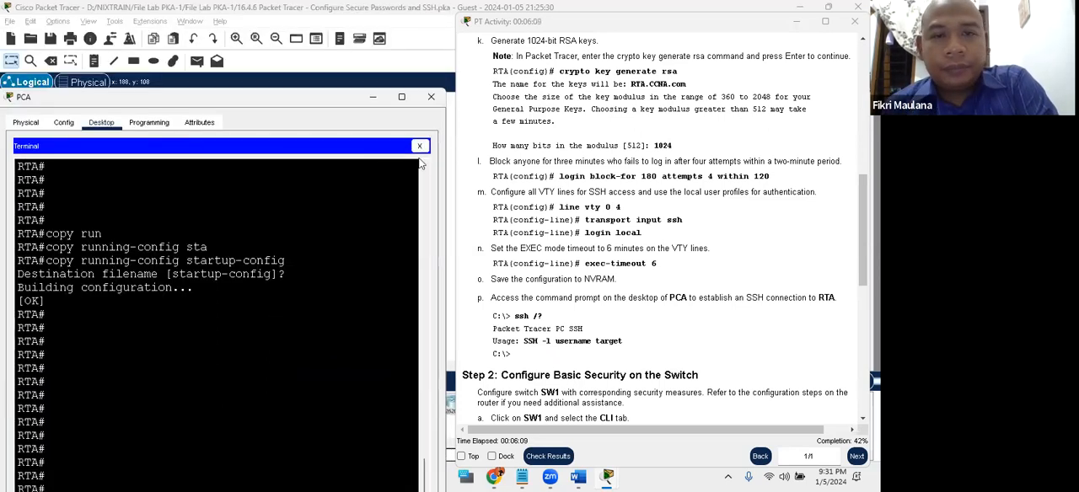
{"action": "left_click", "coordinate": [419, 146]}
{"action": "left_click_drag", "start_coordinate": [333, 95], "coordinate": [350, 11]}
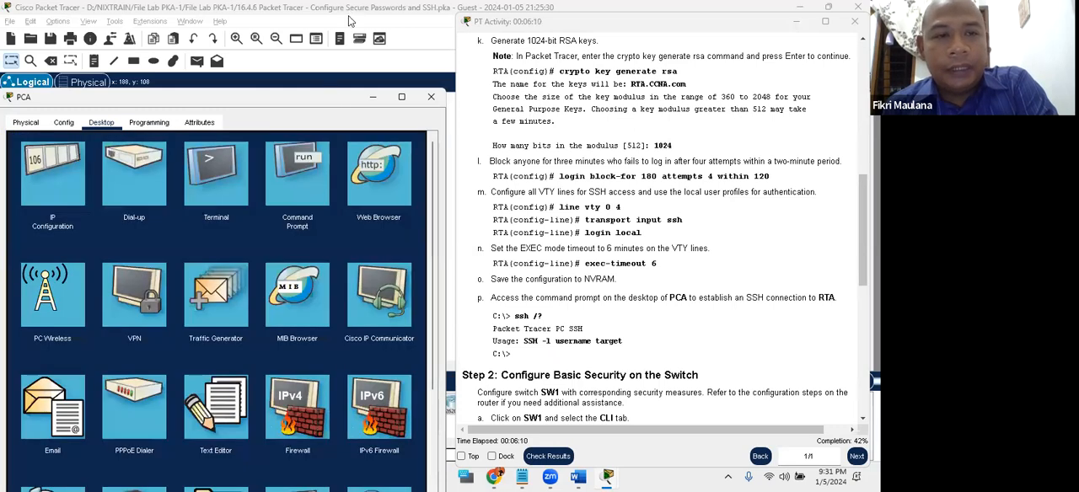
{"action": "left_click_drag", "start_coordinate": [43, 18], "coordinate": [36, 31]}
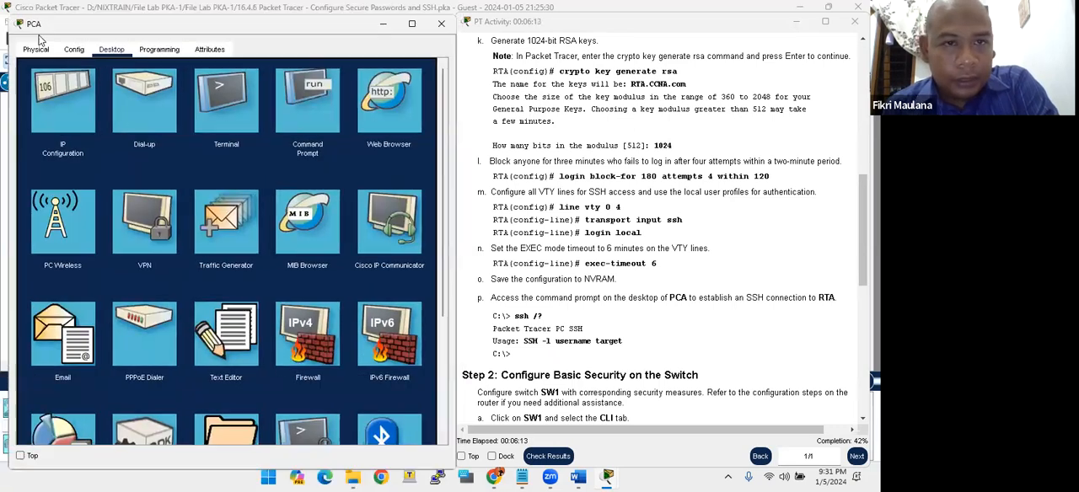
{"action": "left_click", "coordinate": [287, 127]}
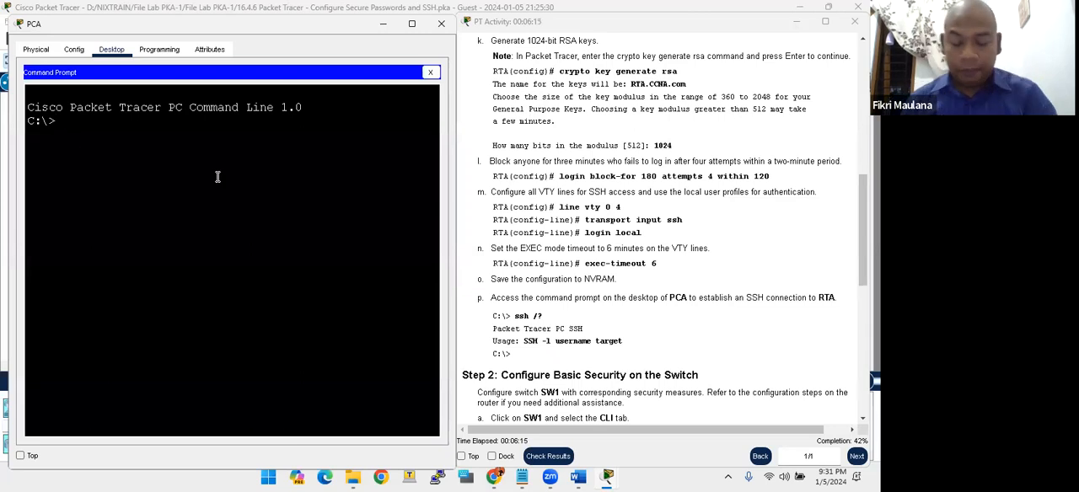
- Run ipconfig on PCA and compare its IPv4 settings with the PCA row of the Addressing Table
{"action": "type", "text": "ipconfig"}
{"action": "key", "text": "Return"}
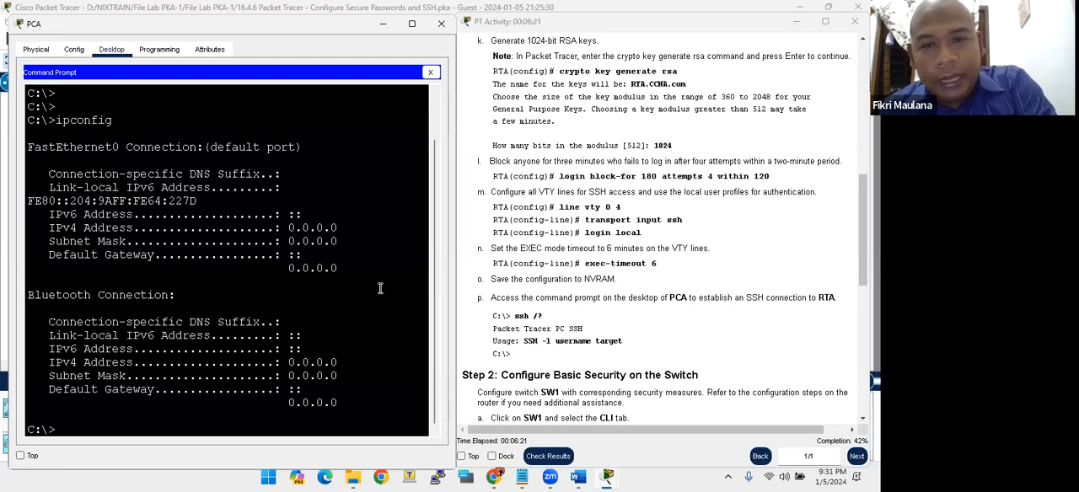
{"action": "left_click_drag", "start_coordinate": [293, 225], "coordinate": [324, 244]}
{"action": "left_click_drag", "start_coordinate": [288, 376], "coordinate": [300, 377]}
{"action": "scroll", "coordinate": [492, 298], "scroll_direction": "up", "scroll_amount": 10}
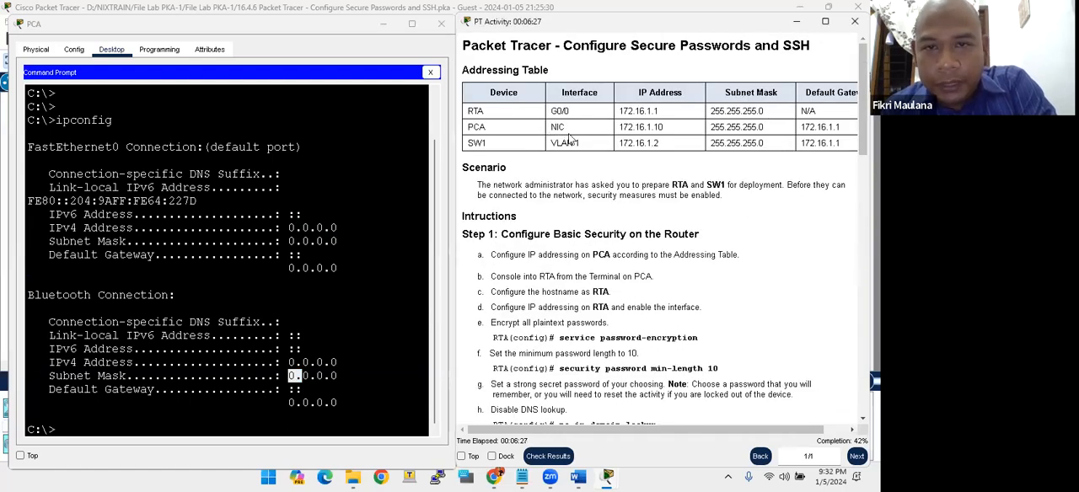
{"action": "left_click_drag", "start_coordinate": [624, 126], "coordinate": [833, 127]}
- Configure PCA's static IPv4 address as 172.16.1.10, subnet mask as 255.255.255.0 and default gateway as 172.16.1.1
{"action": "left_click_drag", "start_coordinate": [48, 23], "coordinate": [31, 76]}
{"action": "left_click_drag", "start_coordinate": [106, 77], "coordinate": [203, 0]}
{"action": "left_click", "coordinate": [531, 130]}
{"action": "left_click", "coordinate": [71, 94]}
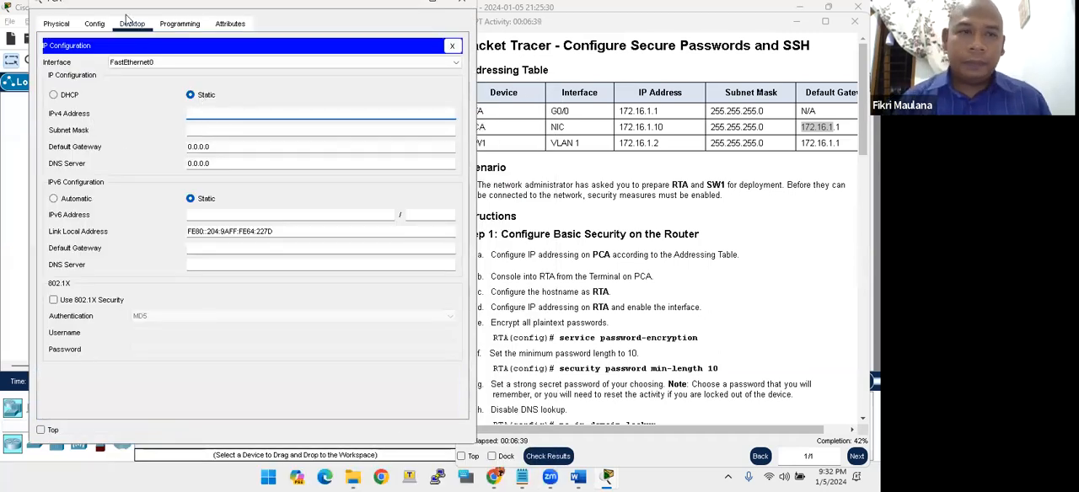
{"action": "left_click_drag", "start_coordinate": [97, 4], "coordinate": [65, 21]}
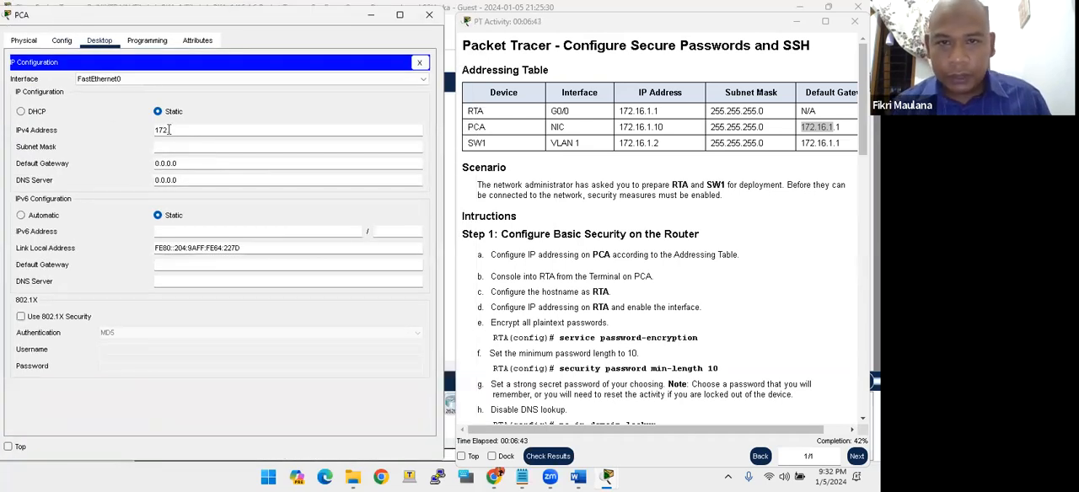
{"action": "key", "text": "Tab"}
{"action": "type", "text": "2"}
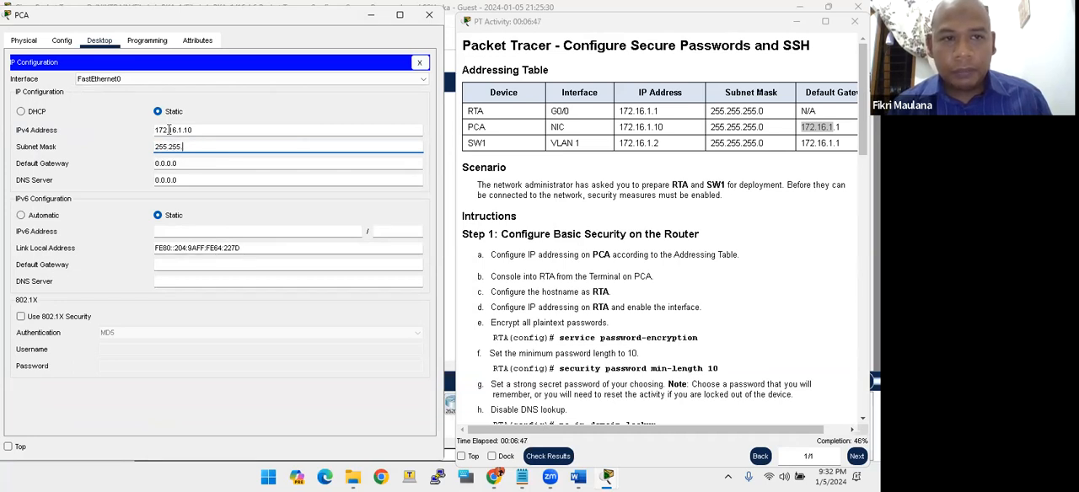
{"action": "key", "text": "Tab"}
{"action": "type", "text": "172.1"}
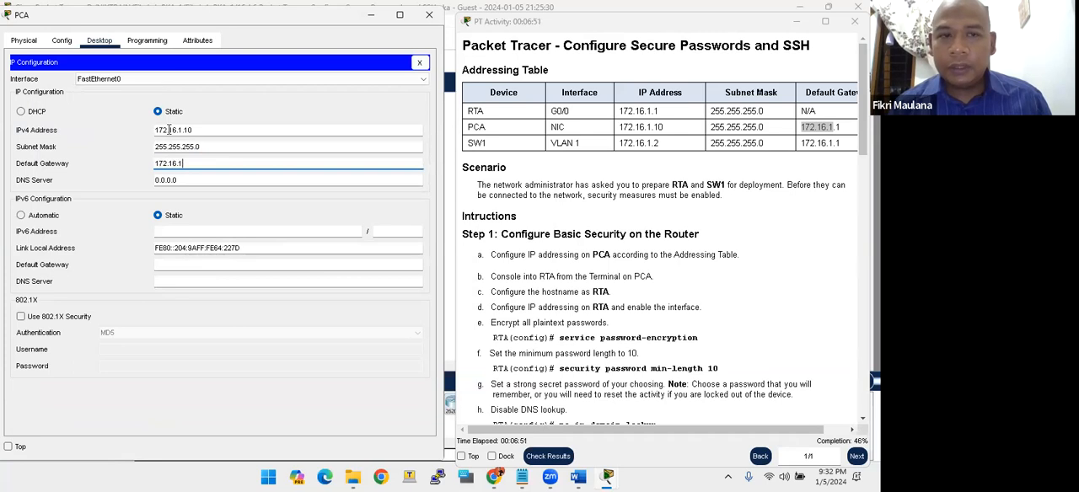
{"action": "type", "text": "6.1.1"}
{"action": "key", "text": "Tab"}
- Return to PCA's Command Prompt and ping RTA at 172.16.1.1
{"action": "left_click_drag", "start_coordinate": [94, 16], "coordinate": [103, 57]}
{"action": "left_click", "coordinate": [429, 105]}
{"action": "left_click", "coordinate": [310, 153]}
{"action": "scroll", "coordinate": [221, 190], "scroll_direction": "down", "scroll_amount": 3}
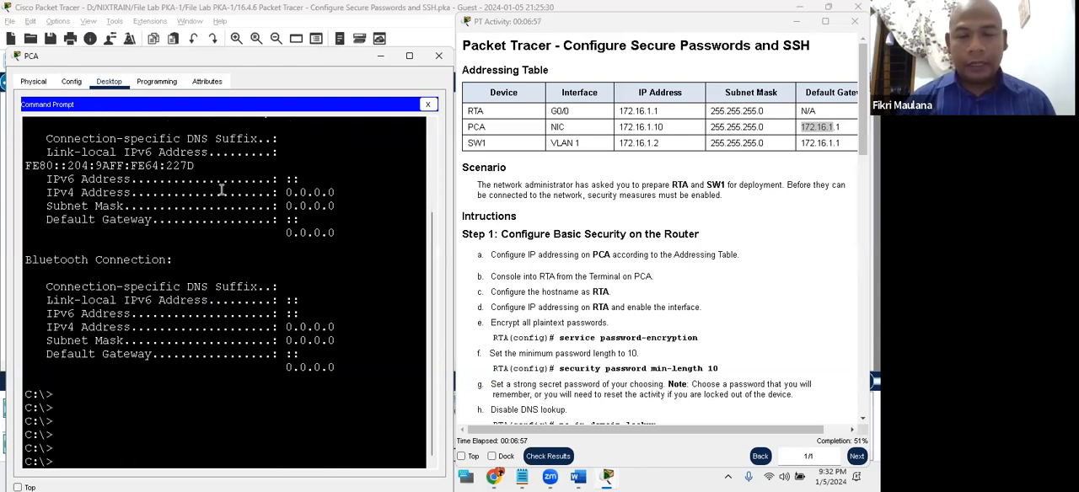
{"action": "type", "text": "ping 172.16.1.1"}
{"action": "key", "text": "Return"}
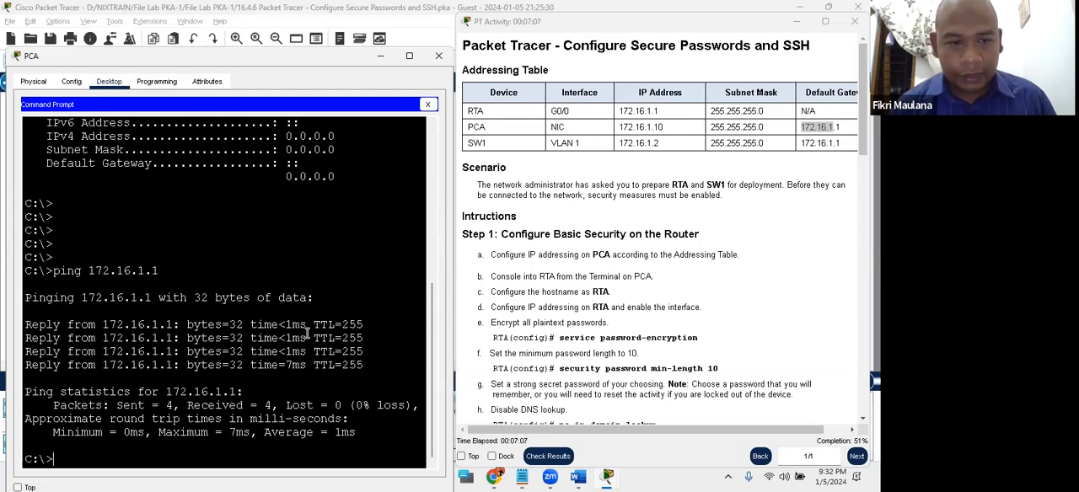
- Start an SSH connection from PCA to 172.16.1.1 as admin with ssh -l
{"action": "type", "text": "sh"}
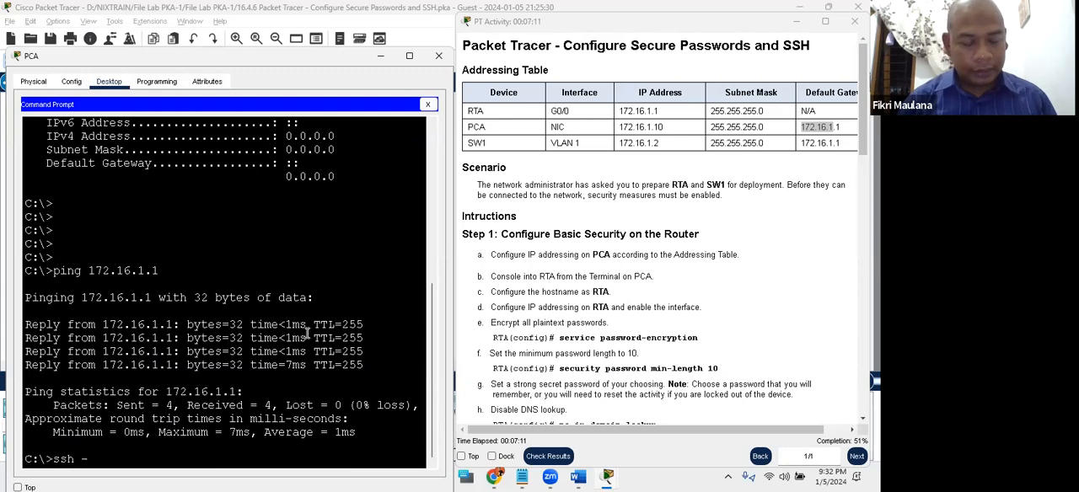
{"action": "type", "text": " -l "}
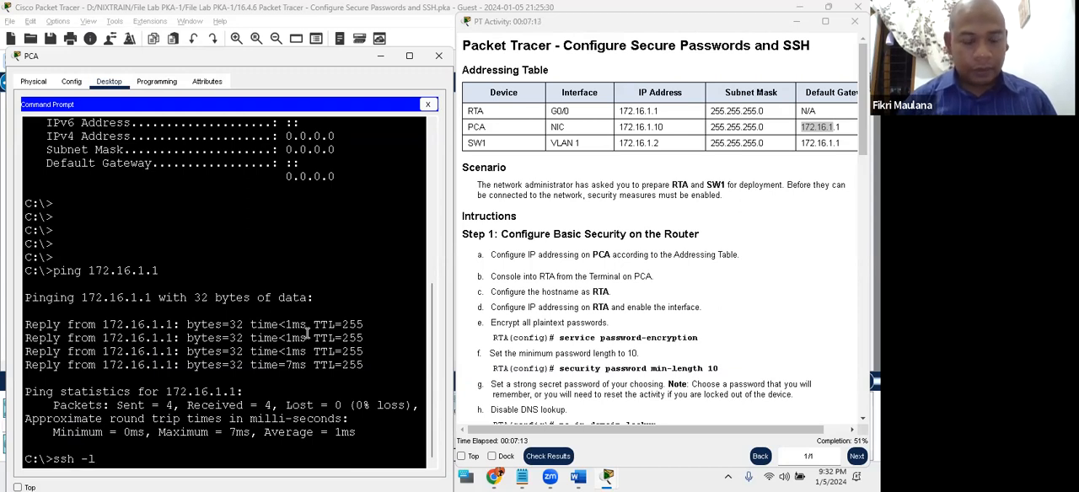
{"action": "type", "text": "admin"}
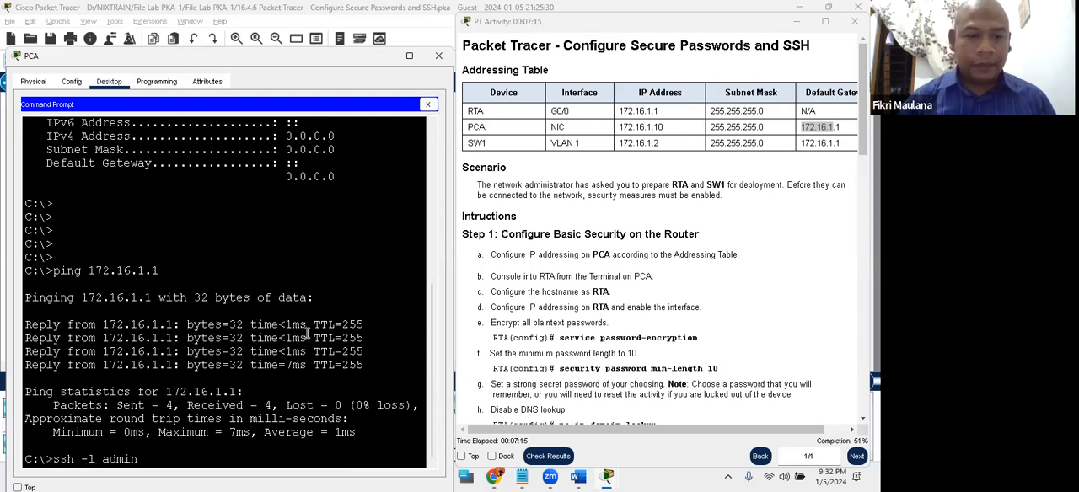
{"action": "type", "text": " 172.16.1.1"}
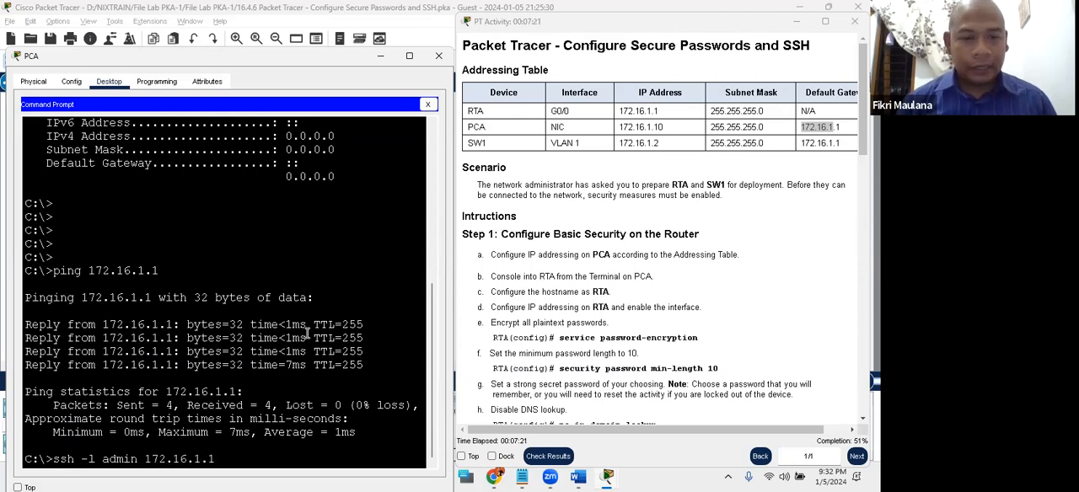
{"action": "key", "text": "Return"}
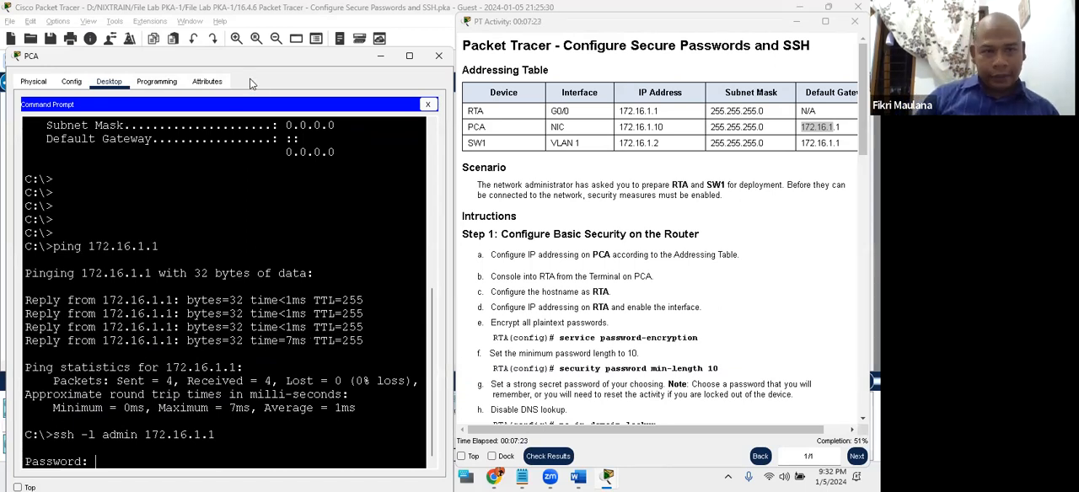
- Examine the Step 1 instructions on the secret password and on creating a user with an encrypted password
{"action": "left_click", "coordinate": [16, 58]}
{"action": "left_click_drag", "start_coordinate": [36, 52], "coordinate": [32, 21]}
{"action": "scroll", "coordinate": [666, 321], "scroll_direction": "down", "scroll_amount": 3}
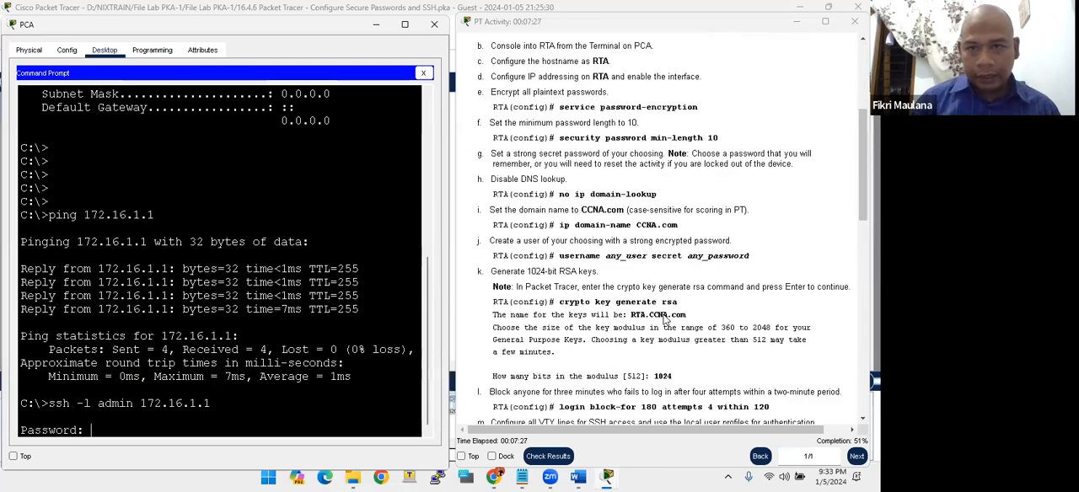
{"action": "scroll", "coordinate": [666, 320], "scroll_direction": "down", "scroll_amount": 3}
{"action": "scroll", "coordinate": [581, 314], "scroll_direction": "up", "scroll_amount": 2}
{"action": "scroll", "coordinate": [584, 311], "scroll_direction": "up", "scroll_amount": 2}
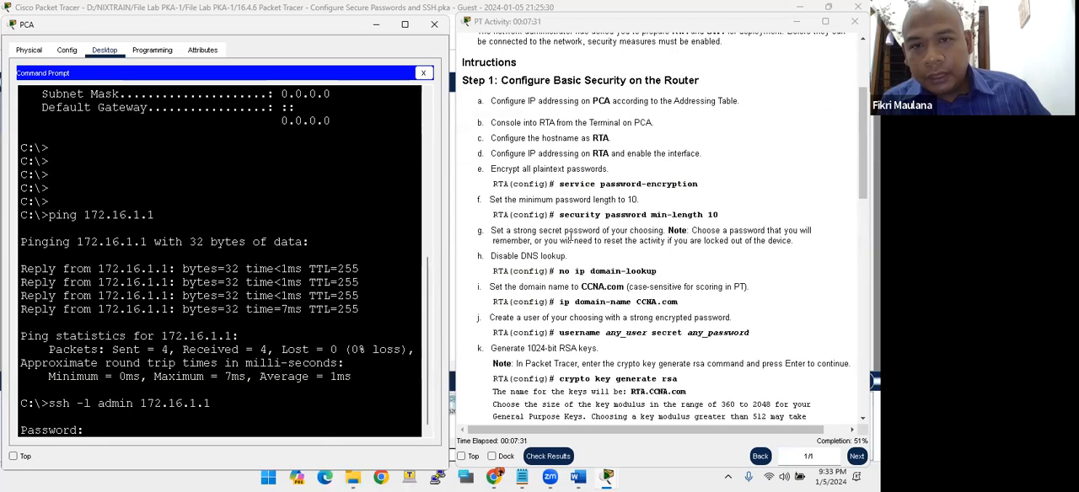
{"action": "scroll", "coordinate": [570, 237], "scroll_direction": "up", "scroll_amount": 3}
{"action": "scroll", "coordinate": [576, 266], "scroll_direction": "down", "scroll_amount": 2}
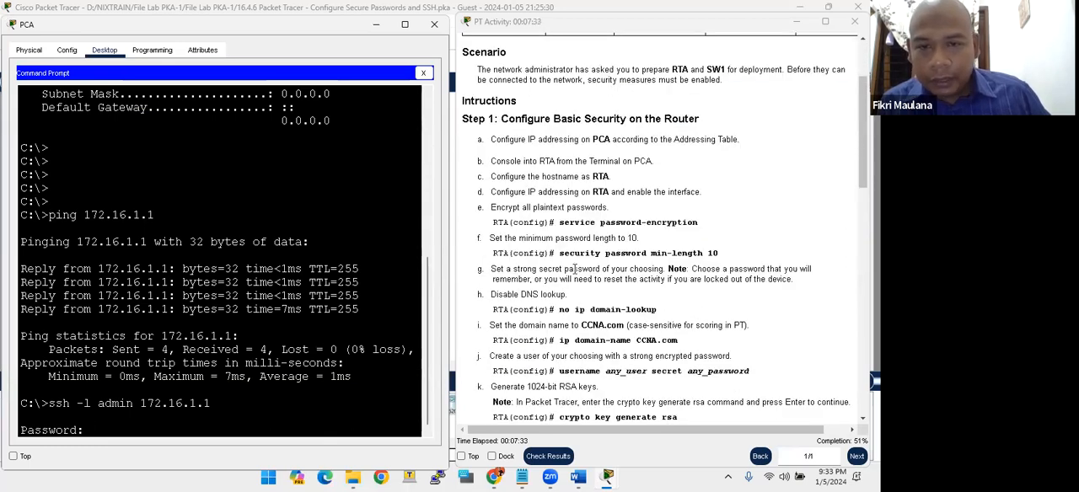
{"action": "scroll", "coordinate": [312, 303], "scroll_direction": "down", "scroll_amount": 2}
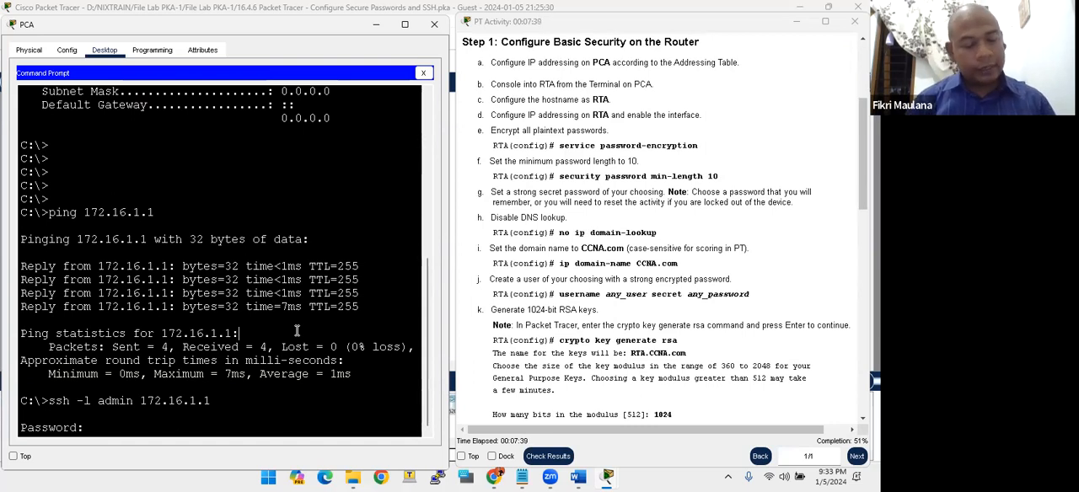
- Log in to RTA over SSH by entering the admin account password
{"action": "key", "text": "Return"}
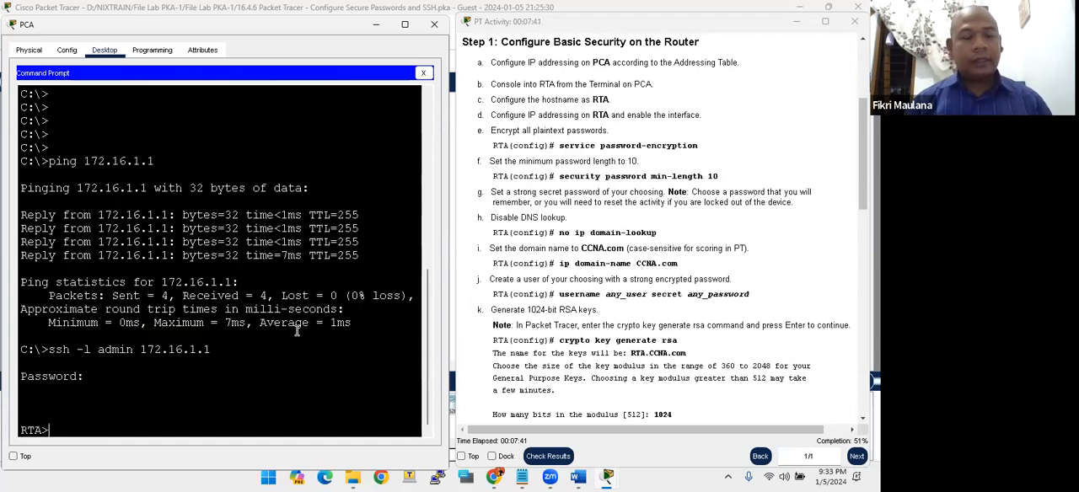
{"action": "key", "text": "Return"}
{"action": "key", "text": "Return"}
{"action": "key", "text": "Return"}
{"action": "key", "text": "Return"}
{"action": "key", "text": "Return"}
{"action": "key", "text": "Return"}
{"action": "key", "text": "Return"}
{"action": "key", "text": "Return"}
{"action": "key", "text": "Return"}
{"action": "key", "text": "Return"}
{"action": "key", "text": "Return"}
{"action": "key", "text": "Return"}
{"action": "key", "text": "Return"}
{"action": "key", "text": "Return"}
{"action": "key", "text": "Return"}
{"action": "key", "text": "Return"}
{"action": "key", "text": "Return"}
- Enter privileged EXEC mode on RTA over SSH with enable and the enable secret password
{"action": "type", "text": "ena"}
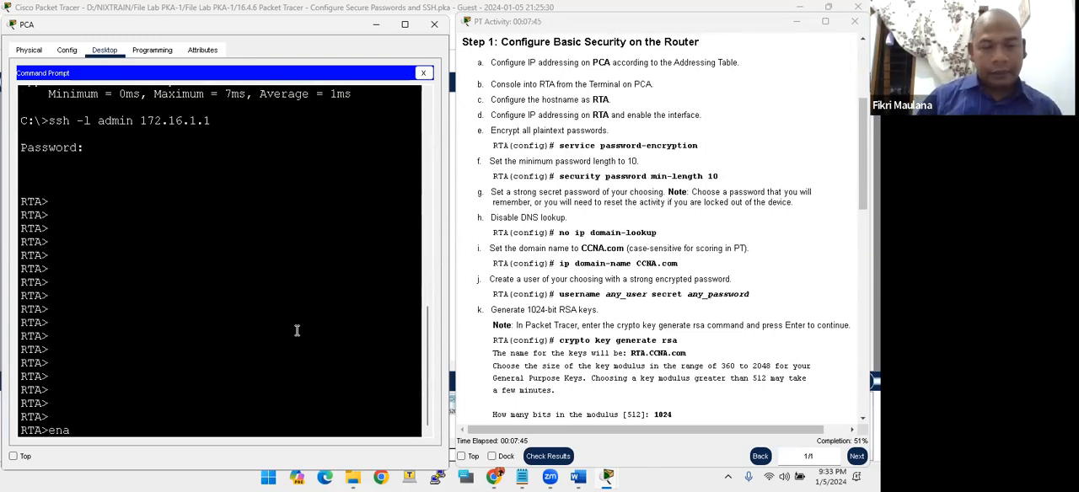
{"action": "type", "text": "ble"}
{"action": "key", "text": "Return"}
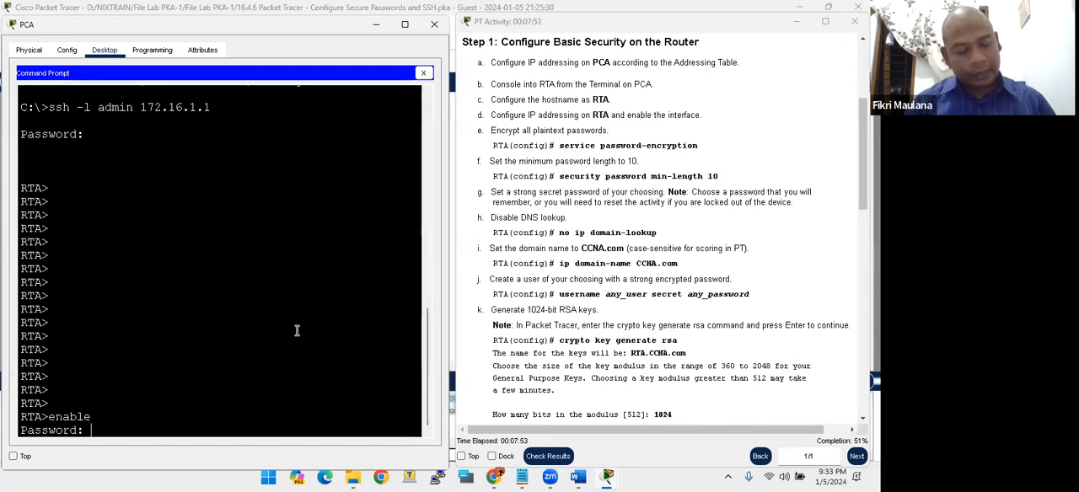
{"action": "key", "text": "Return"}
{"action": "key", "text": "Return"}
{"action": "key", "text": "Return"}
{"action": "key", "text": "Return"}
{"action": "key", "text": "Return"}
{"action": "key", "text": "Return"}
{"action": "key", "text": "Return"}
{"action": "key", "text": "Return"}
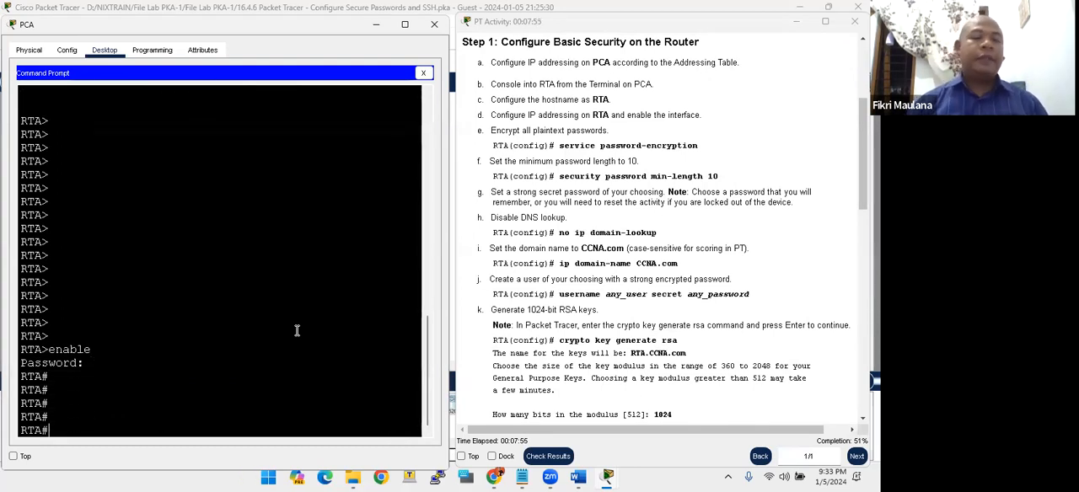
{"action": "key", "text": "Return"}
{"action": "key", "text": "Return"}
{"action": "key", "text": "Return"}
{"action": "key", "text": "Return"}
{"action": "key", "text": "Return"}
{"action": "key", "text": "Return"}
{"action": "key", "text": "Return"}
{"action": "key", "text": "Return"}
{"action": "key", "text": "Return"}
{"action": "key", "text": "Return"}
{"action": "key", "text": "Return"}
{"action": "key", "text": "Return"}
{"action": "key", "text": "Return"}
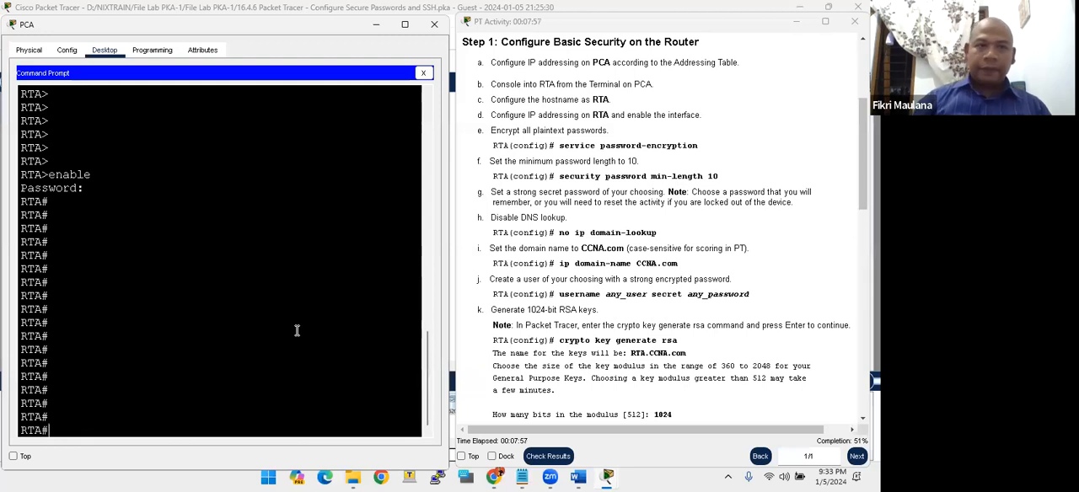
{"action": "key", "text": "Return"}
{"action": "key", "text": "Return"}
{"action": "key", "text": "Return"}
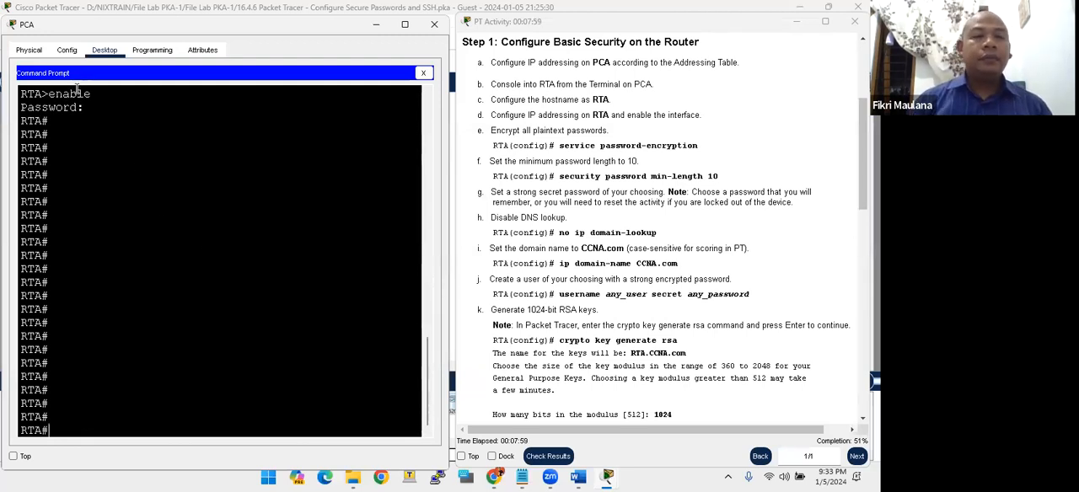
- Close PCA's Command Prompt and return to its desktop applications
{"action": "left_click", "coordinate": [30, 48]}
{"action": "left_click_drag", "start_coordinate": [32, 25], "coordinate": [32, 106]}
{"action": "left_click", "coordinate": [111, 130]}
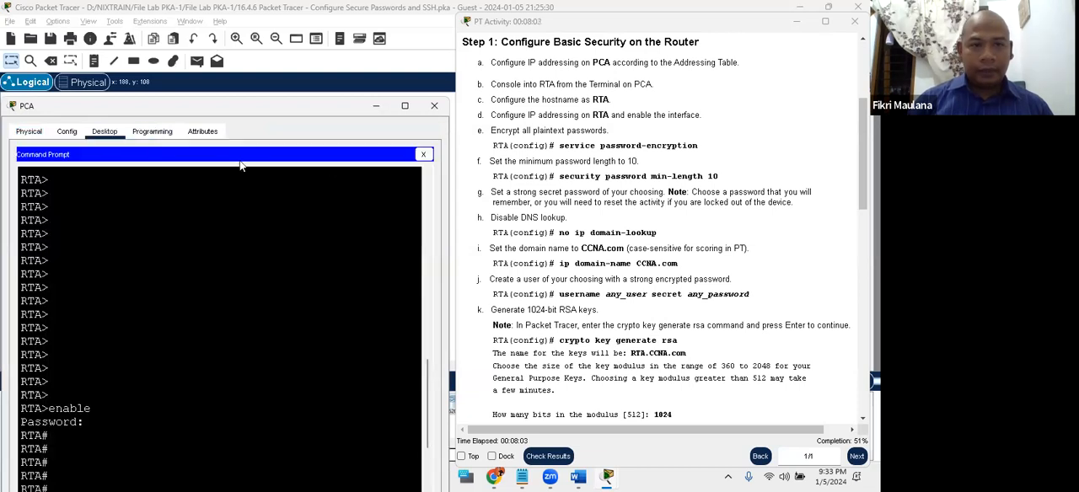
{"action": "left_click", "coordinate": [428, 155]}
- Bring PCA's desktop applications back into view and open the Telnet / SSH Client
{"action": "left_click", "coordinate": [321, 80]}
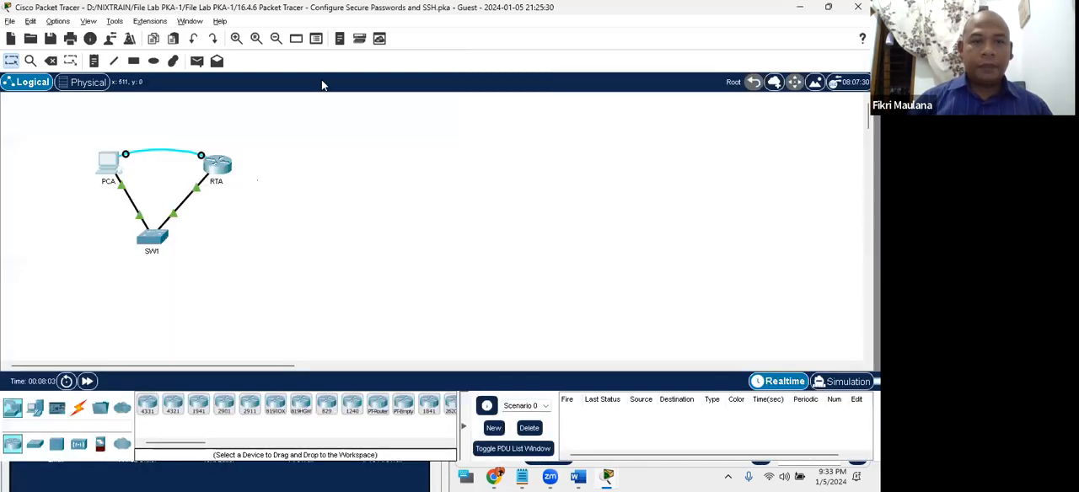
{"action": "left_click", "coordinate": [244, 477]}
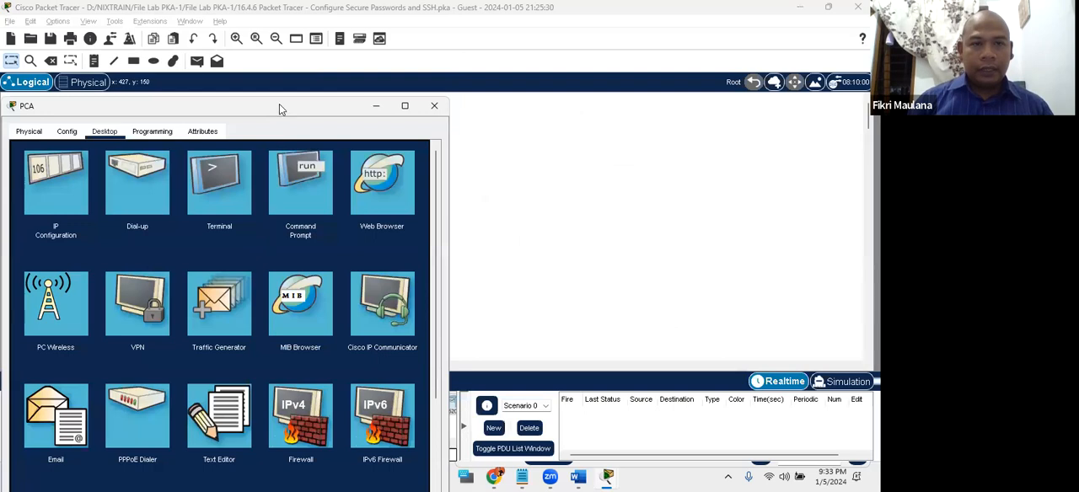
{"action": "left_click_drag", "start_coordinate": [279, 105], "coordinate": [289, 51]}
{"action": "scroll", "coordinate": [270, 279], "scroll_direction": "down", "scroll_amount": 3}
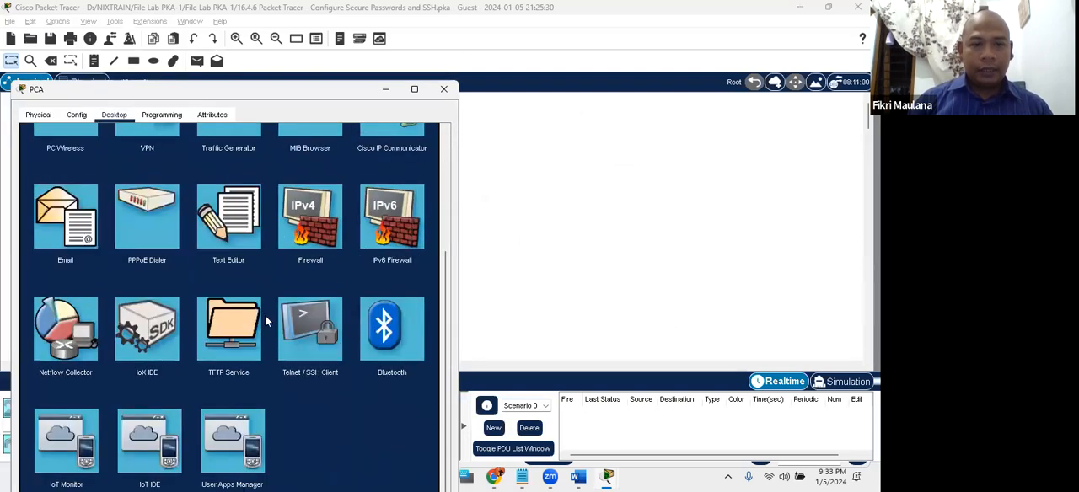
{"action": "left_click", "coordinate": [305, 336]}
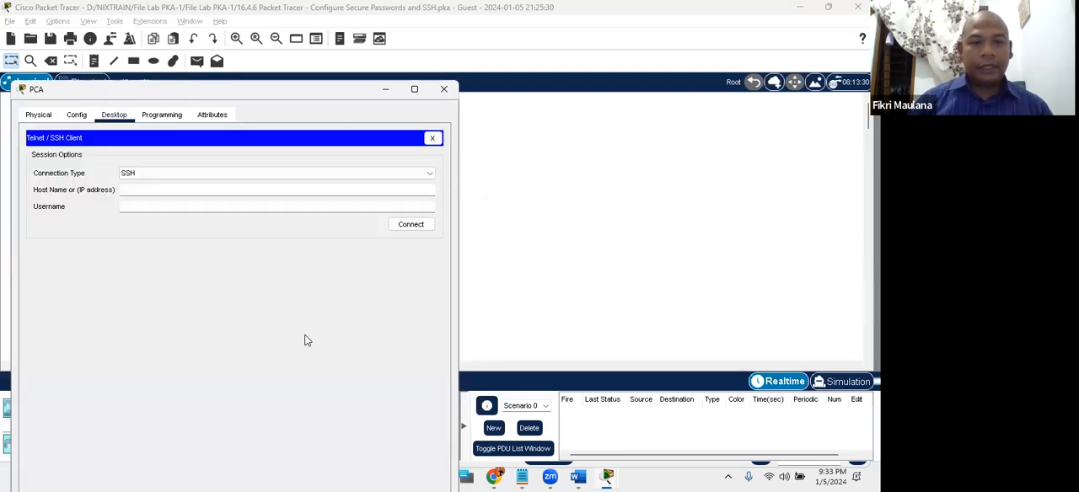
- Start an SSH connection from PCA to RTA at 172.16.1.1 with the username admin
{"action": "left_click", "coordinate": [135, 204]}
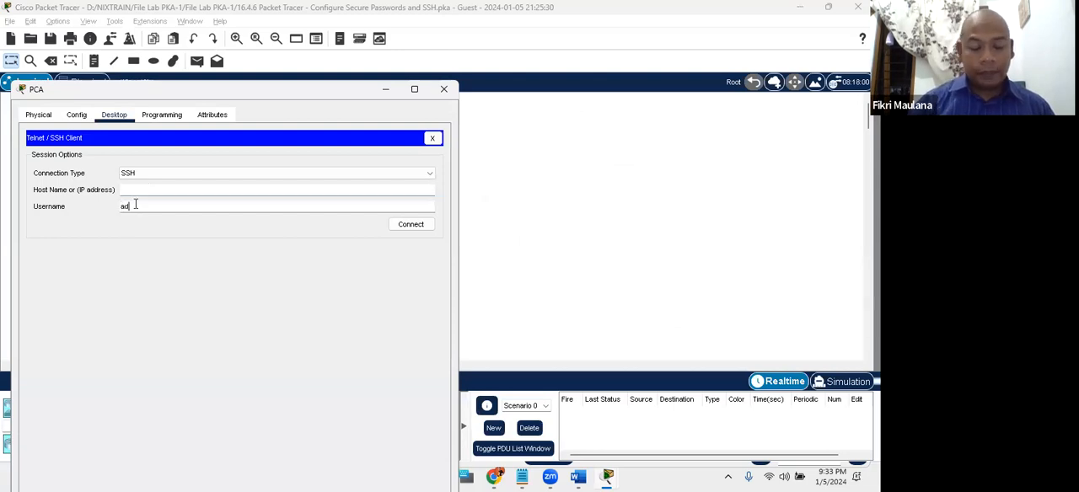
{"action": "type", "text": "admin"}
{"action": "left_click", "coordinate": [131, 192]}
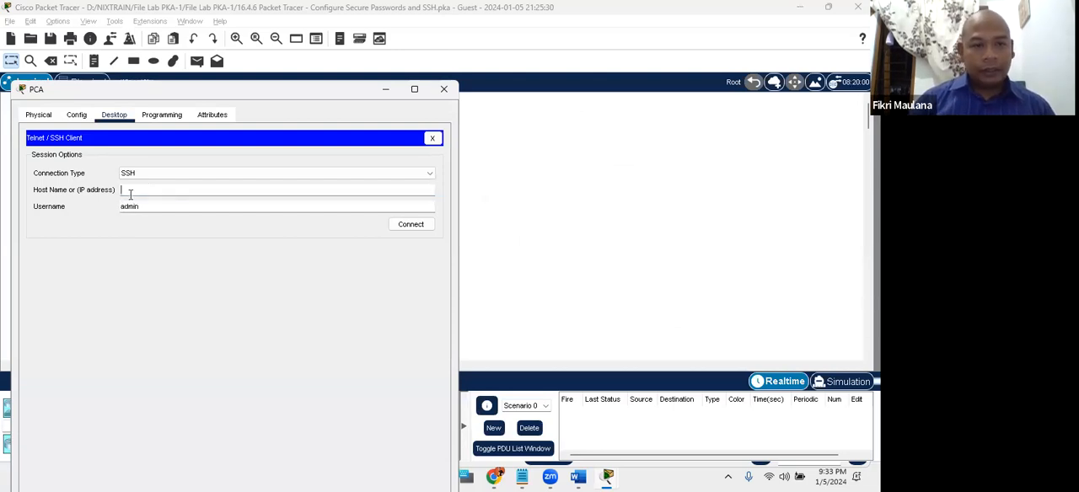
{"action": "left_click_drag", "start_coordinate": [125, 95], "coordinate": [118, 91]}
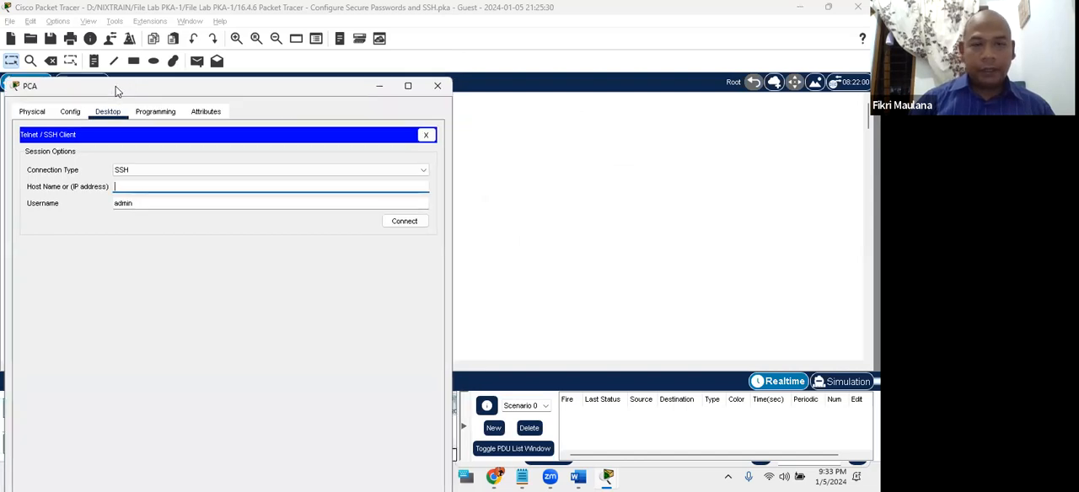
{"action": "key", "text": "alt+Tab"}
{"action": "key", "text": "Tab"}
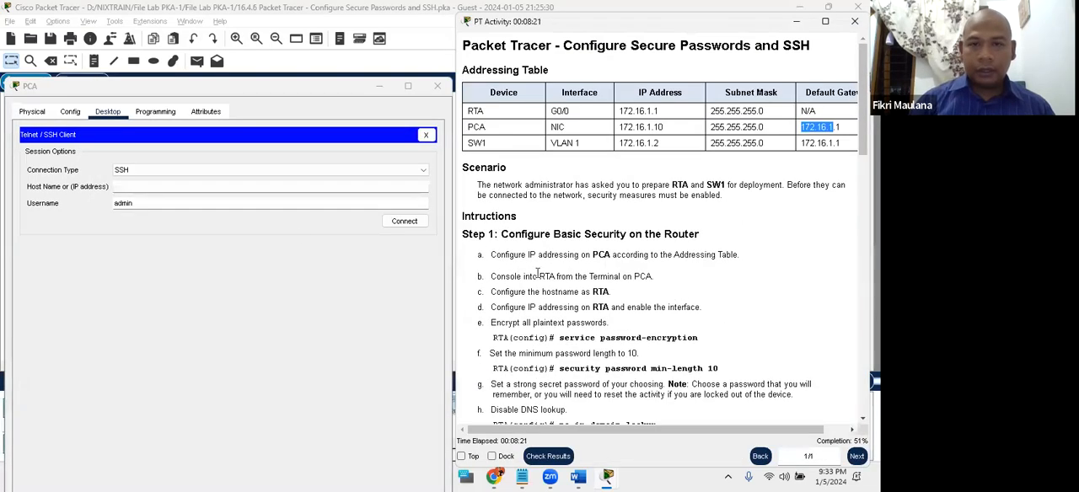
{"action": "left_click", "coordinate": [203, 185]}
{"action": "type", "text": "172.16.1.1"}
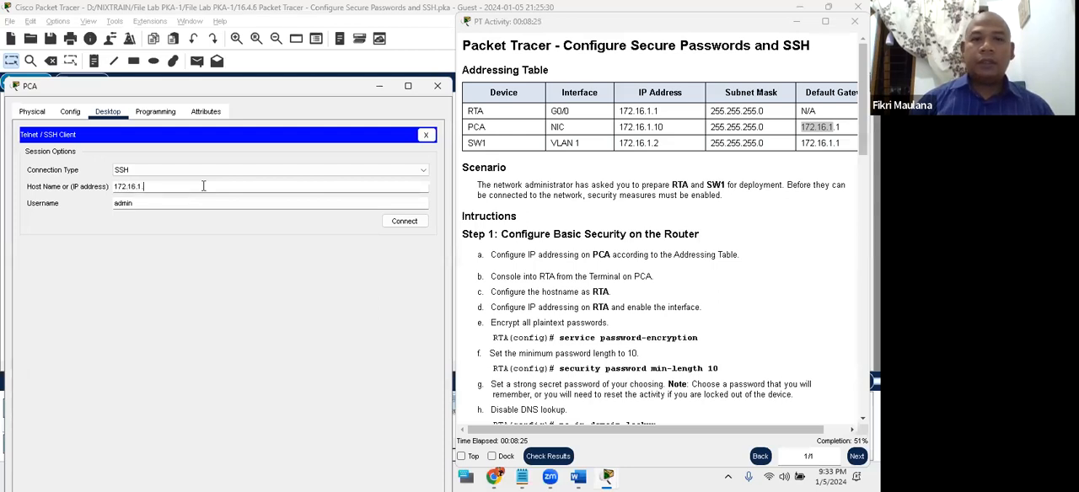
{"action": "left_click", "coordinate": [404, 221]}
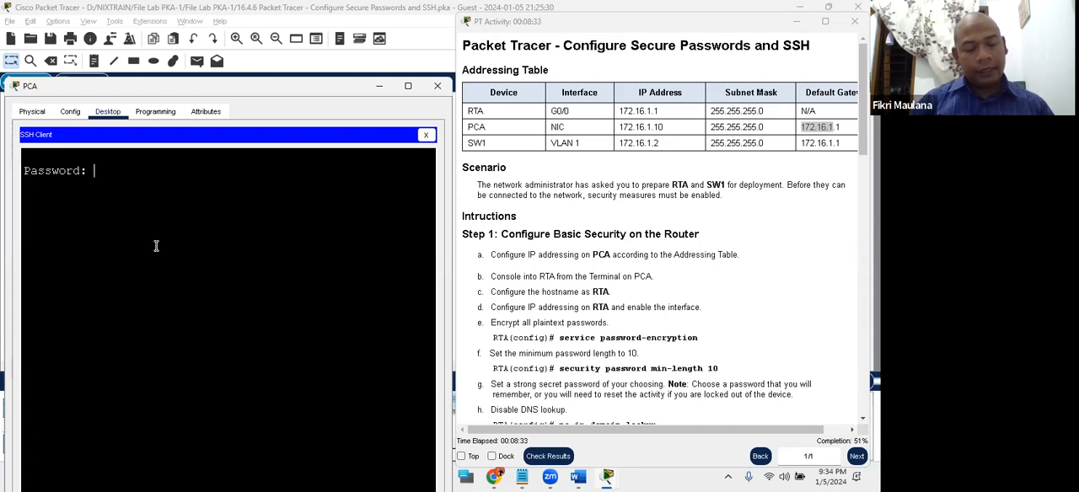
- Log in to RTA by entering the admin account password, and terminate the SSH client session
{"action": "key", "text": "Return"}
{"action": "key", "text": "Return"}
{"action": "key", "text": "Return"}
{"action": "key", "text": "Return"}
{"action": "key", "text": "Return"}
{"action": "key", "text": "Return"}
{"action": "key", "text": "Return"}
{"action": "key", "text": "Return"}
{"action": "key", "text": "Return"}
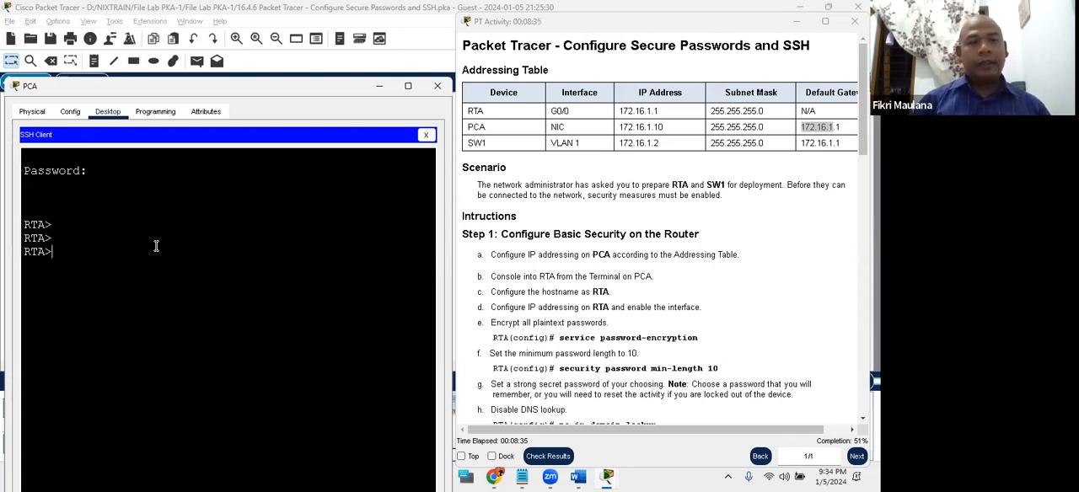
{"action": "key", "text": "Return"}
{"action": "key", "text": "Return"}
{"action": "key", "text": "Return"}
{"action": "key", "text": "Return"}
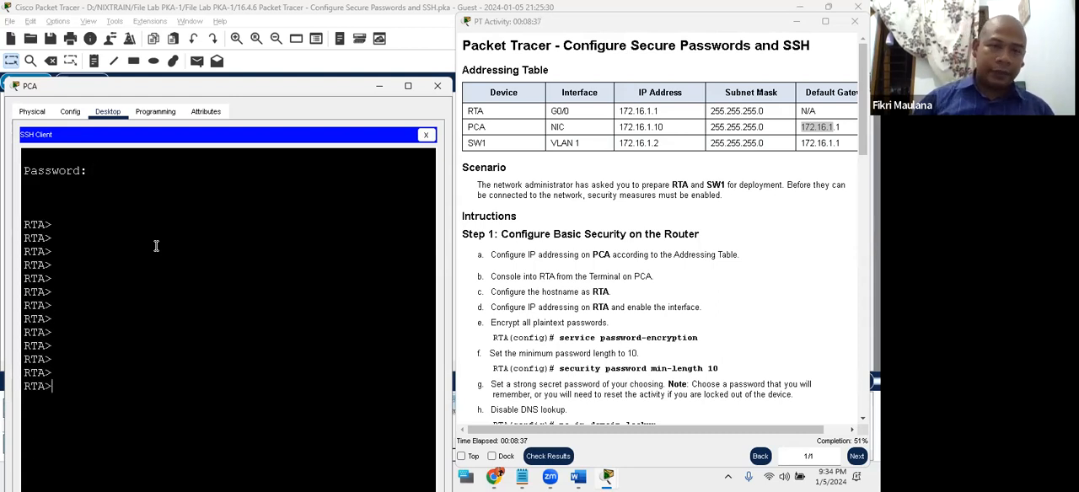
{"action": "left_click", "coordinate": [425, 136]}
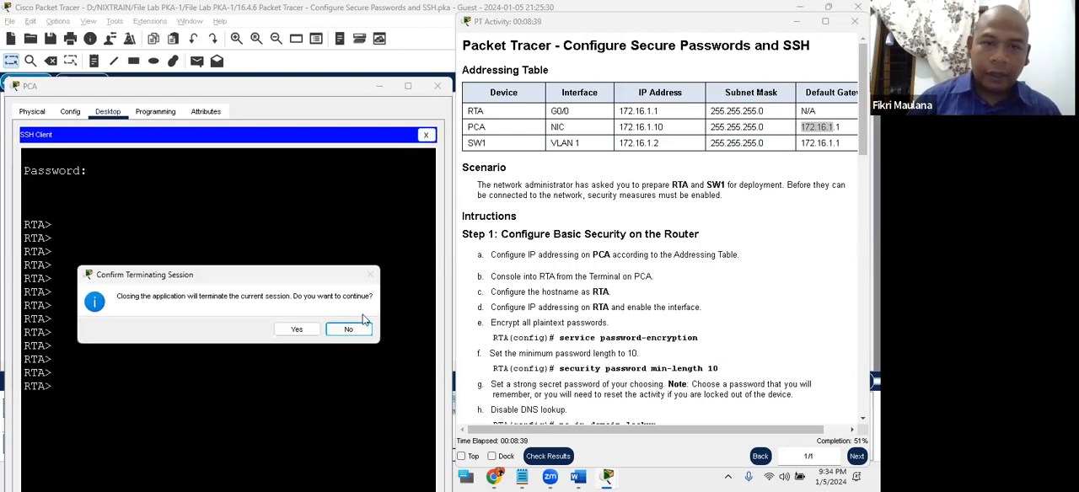
{"action": "left_click", "coordinate": [300, 330]}
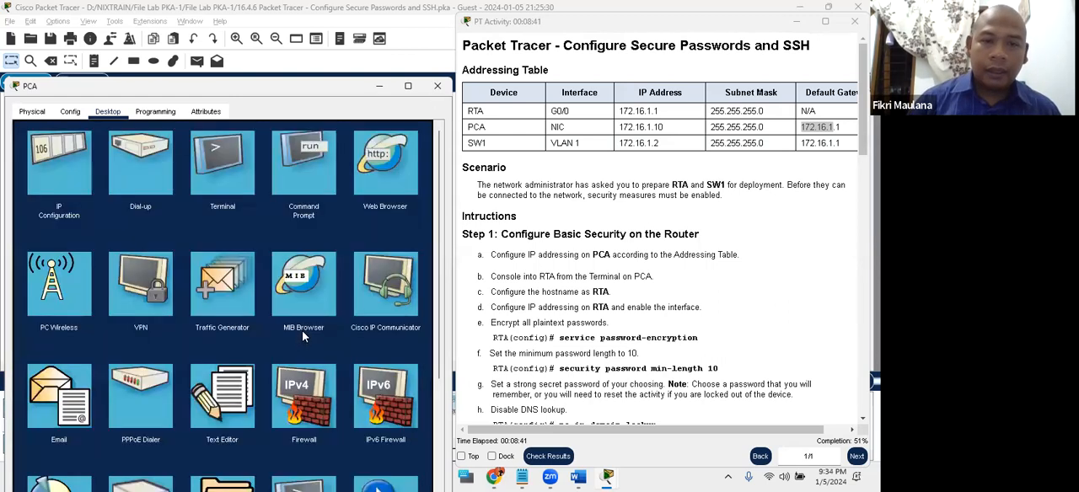
- Examine the instruction on establishing SSH from PCA to RTA and the Step 2 tasks for securing the switch
{"action": "left_click", "coordinate": [516, 201]}
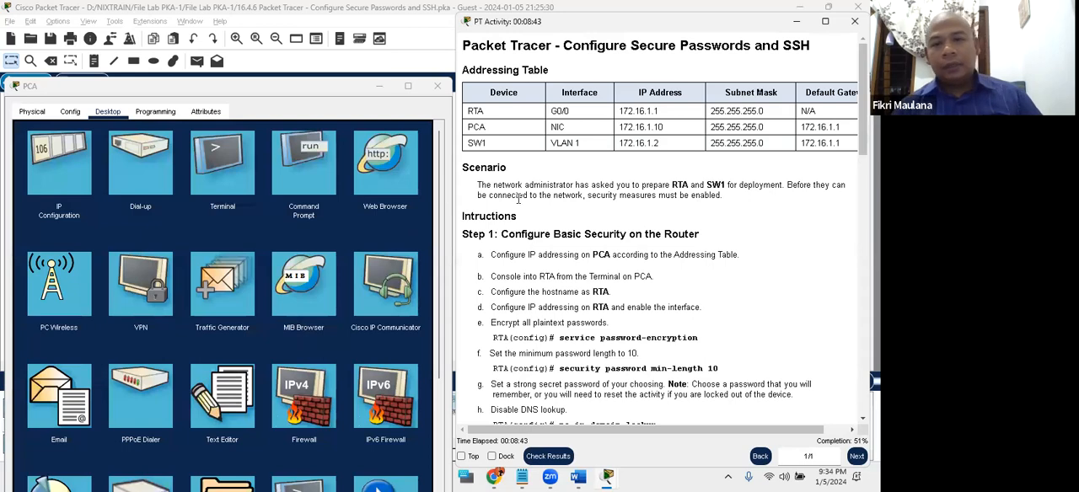
{"action": "scroll", "coordinate": [519, 201], "scroll_direction": "down", "scroll_amount": 10}
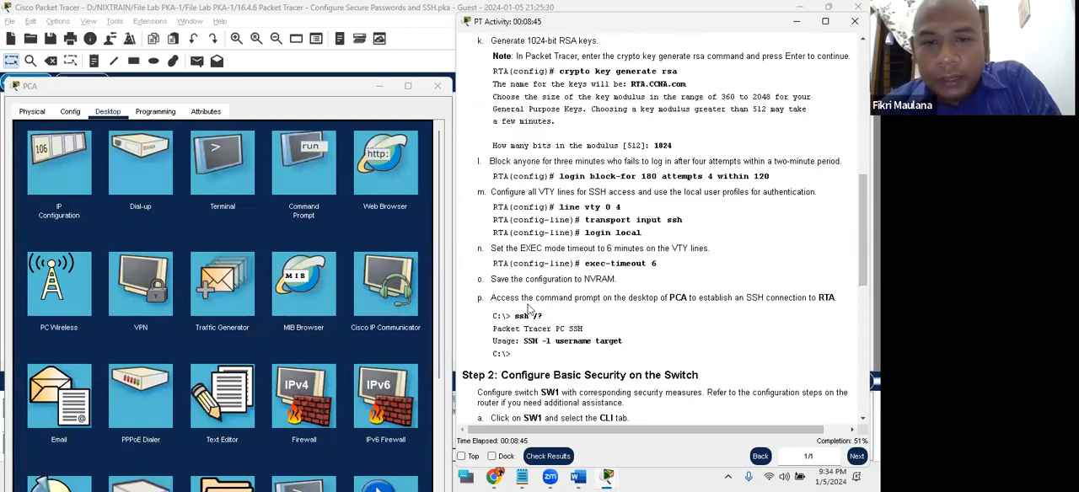
{"action": "left_click_drag", "start_coordinate": [488, 298], "coordinate": [624, 354]}
{"action": "scroll", "coordinate": [624, 354], "scroll_direction": "down", "scroll_amount": 3}
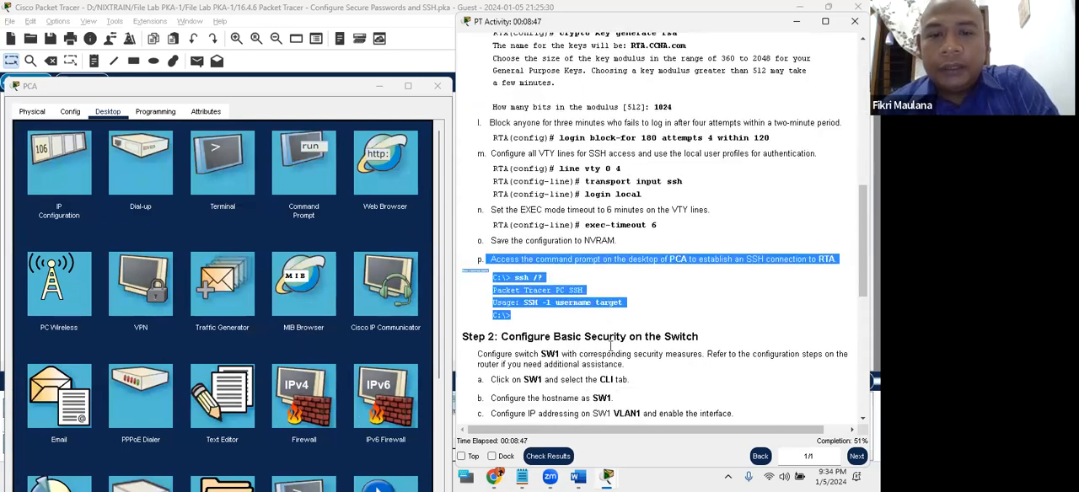
{"action": "left_click", "coordinate": [528, 271]}
{"action": "left_click_drag", "start_coordinate": [550, 261], "coordinate": [581, 261]}
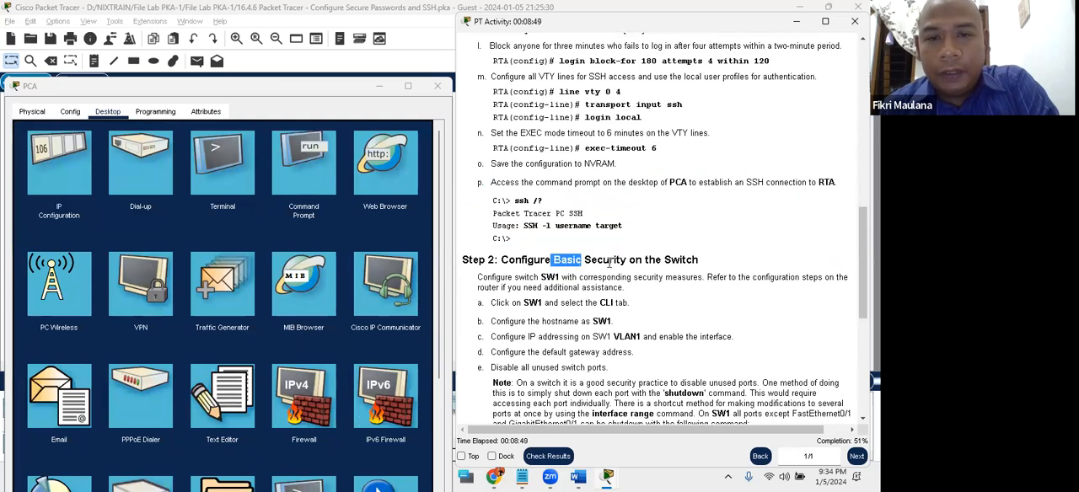
{"action": "left_click", "coordinate": [616, 265]}
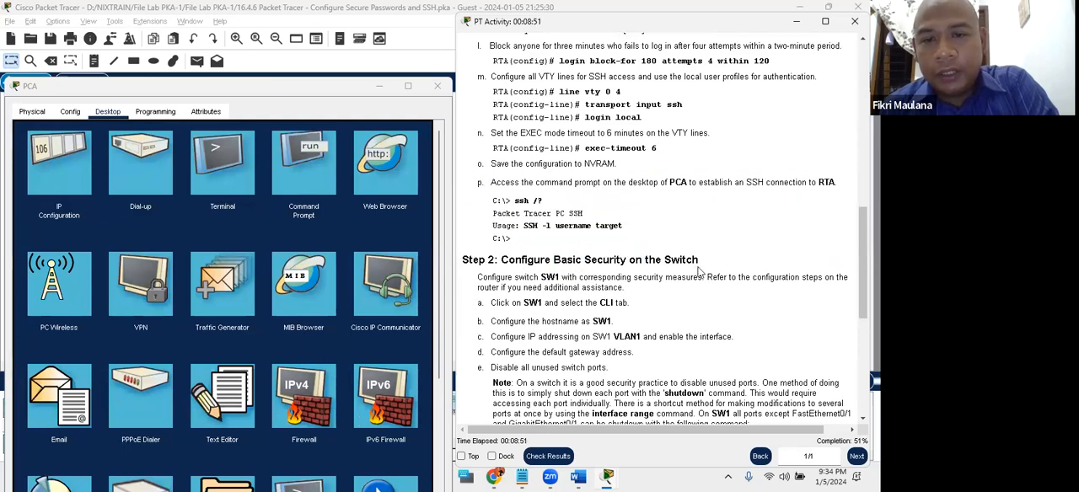
{"action": "scroll", "coordinate": [689, 272], "scroll_direction": "down", "scroll_amount": 5}
{"action": "scroll", "coordinate": [689, 272], "scroll_direction": "up", "scroll_amount": 3}
- Close the PCA window and move the console cable's router end from RTA to SW1
{"action": "left_click", "coordinate": [83, 89]}
{"action": "left_click_drag", "start_coordinate": [82, 89], "coordinate": [82, 61]}
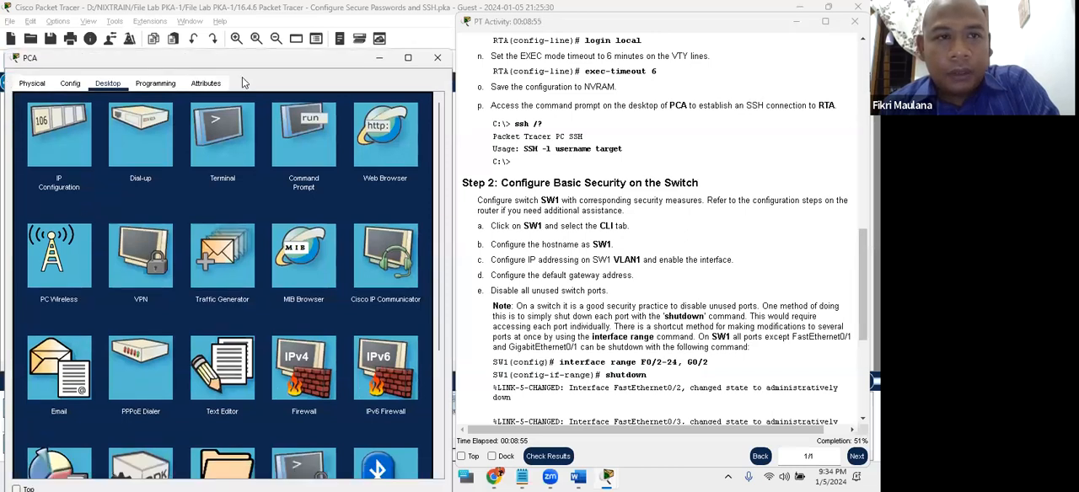
{"action": "left_click_drag", "start_coordinate": [240, 57], "coordinate": [244, 85]}
{"action": "left_click", "coordinate": [440, 85]}
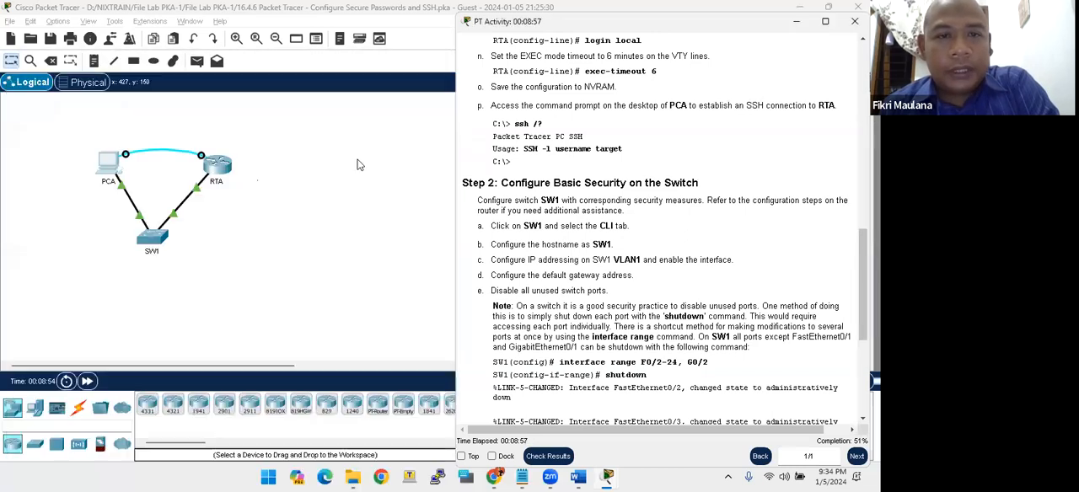
{"action": "left_click", "coordinate": [203, 171]}
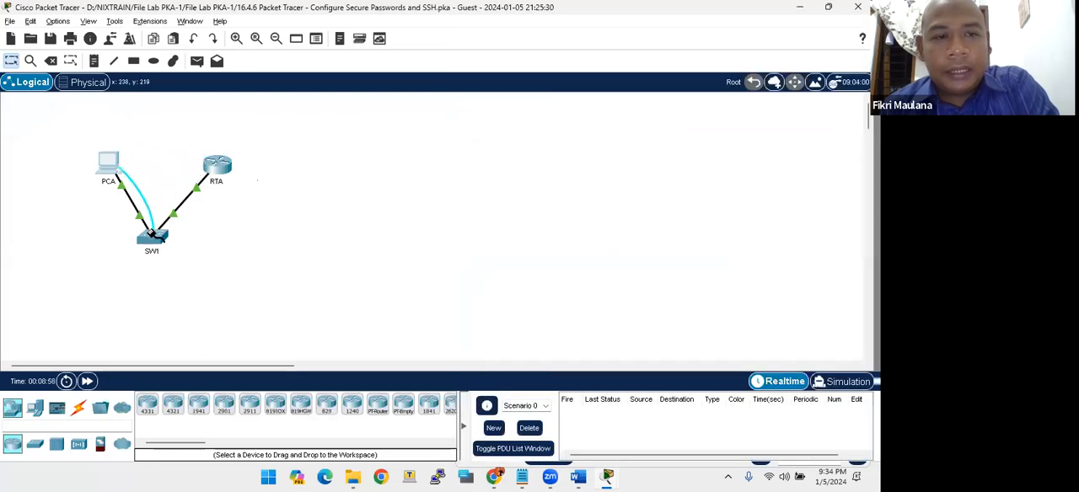
{"action": "left_click", "coordinate": [152, 232]}
{"action": "left_click", "coordinate": [179, 10]}
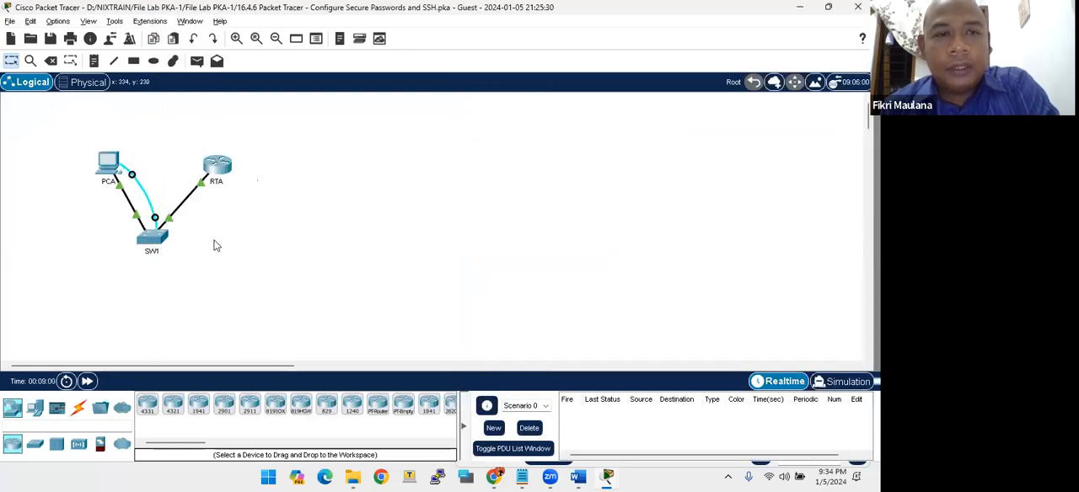
- Open a Terminal session on PCA with the default port settings, including 9600 bits per second
{"action": "left_click", "coordinate": [108, 169]}
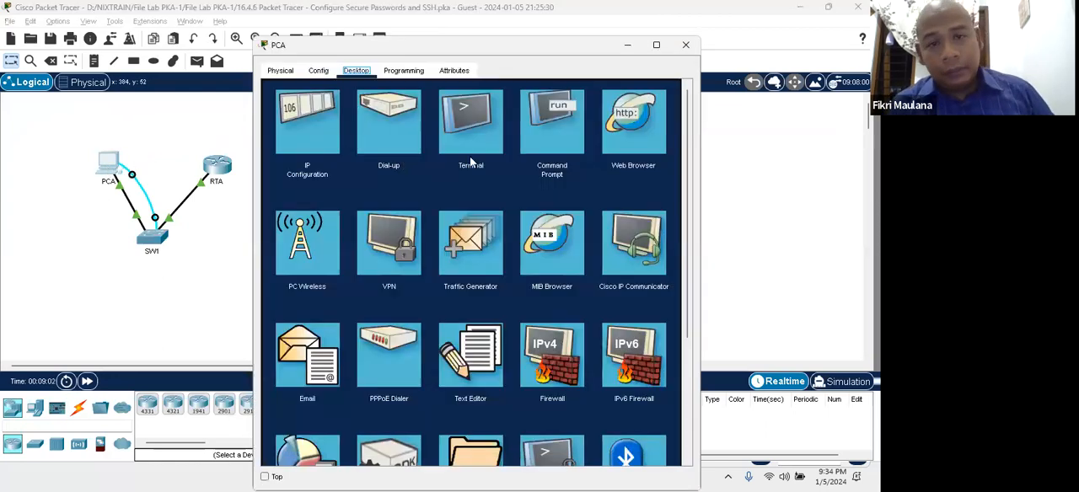
{"action": "left_click", "coordinate": [472, 159]}
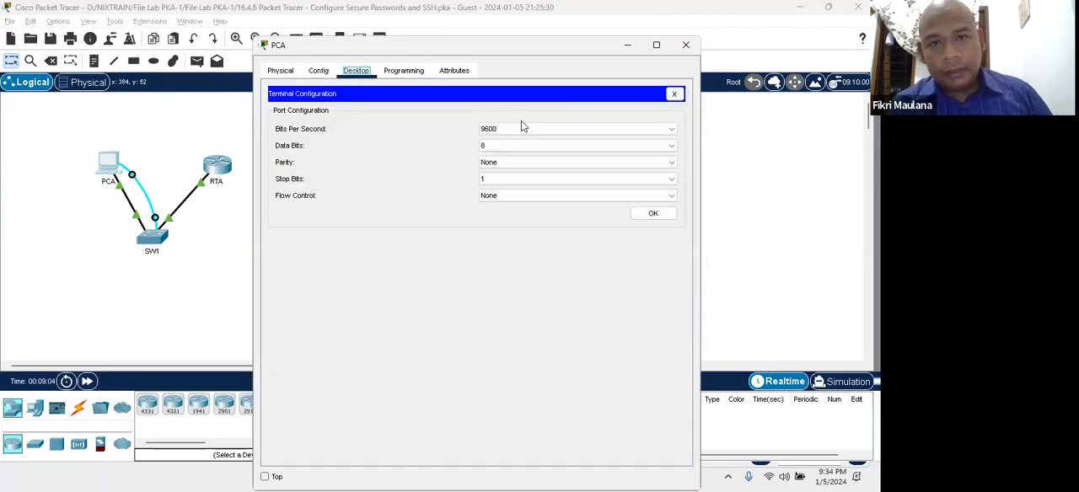
{"action": "left_click", "coordinate": [280, 70]}
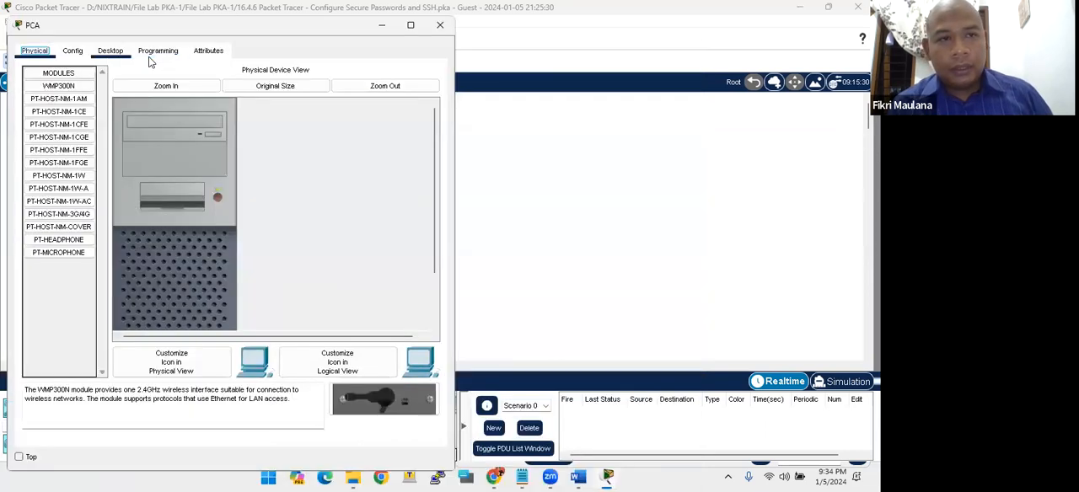
{"action": "left_click", "coordinate": [110, 50]}
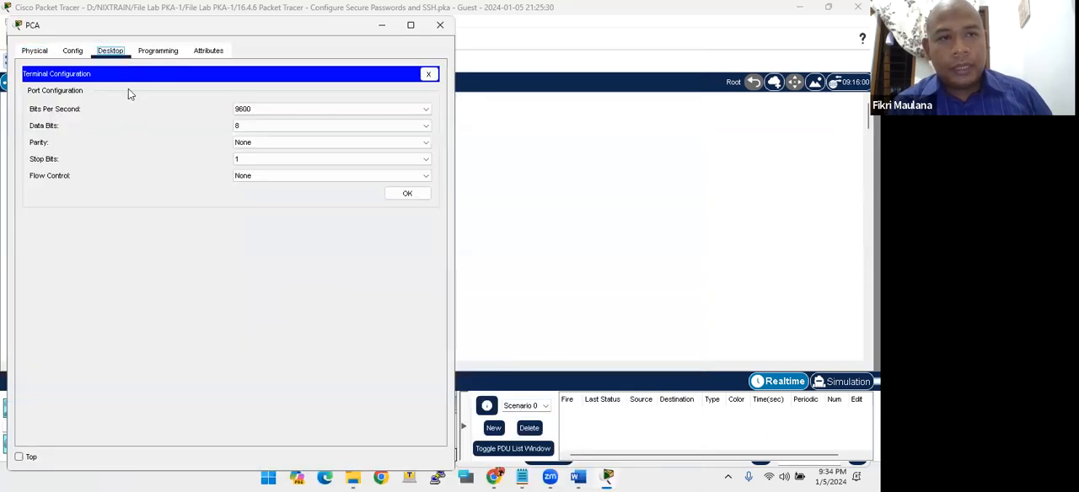
{"action": "left_click", "coordinate": [428, 74]}
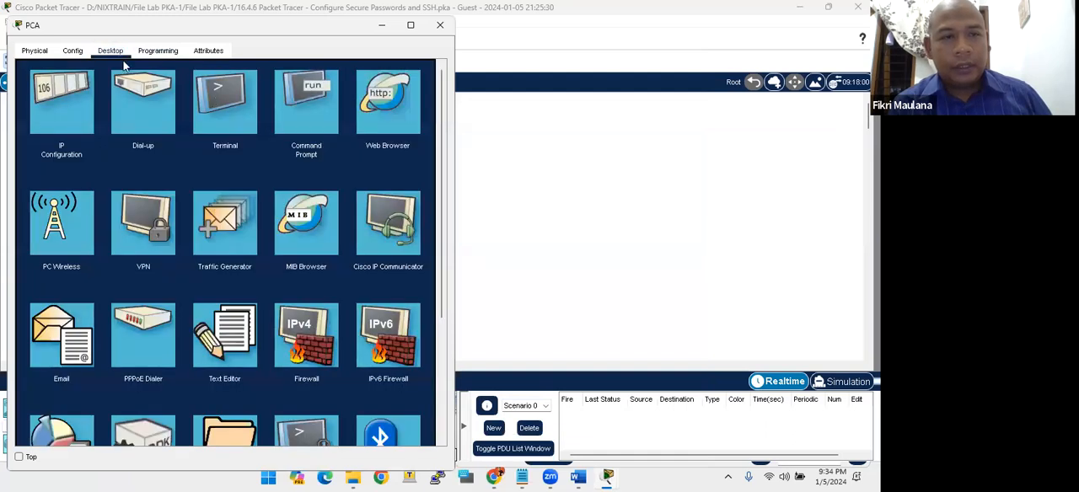
{"action": "left_click", "coordinate": [233, 104]}
{"action": "left_click", "coordinate": [405, 195]}
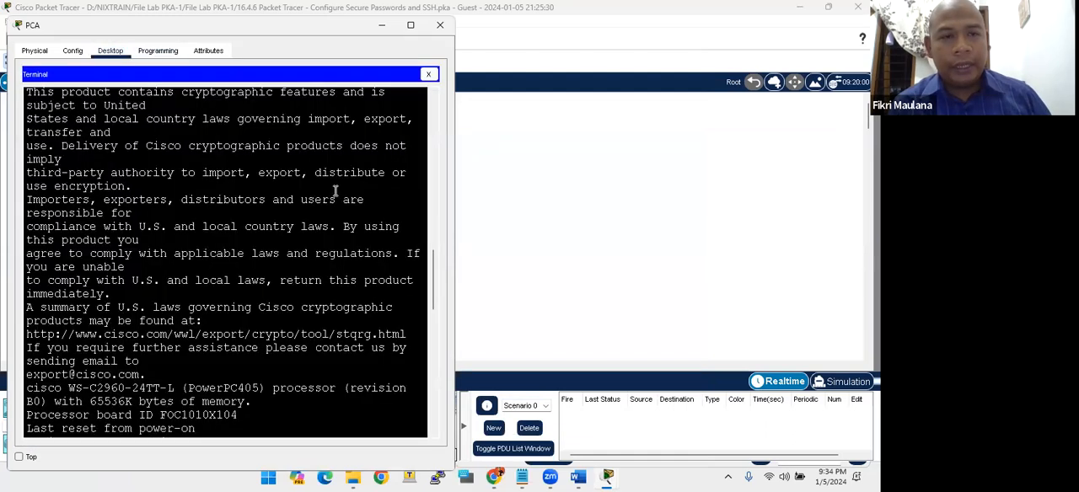
- Activate the switch console session to reach the Switch user EXEC prompt
{"action": "key", "text": "Return"}
{"action": "key", "text": "Return"}
{"action": "key", "text": "Return"}
{"action": "key", "text": "Return"}
{"action": "key", "text": "Return"}
{"action": "key", "text": "Return"}
{"action": "key", "text": "Return"}
{"action": "key", "text": "Return"}
{"action": "key", "text": "Return"}
{"action": "key", "text": "Return"}
{"action": "key", "text": "Return"}
{"action": "key", "text": "Return"}
{"action": "key", "text": "Return"}
{"action": "key", "text": "Return"}
{"action": "key", "text": "Return"}
{"action": "key", "text": "Return"}
{"action": "key", "text": "Return"}
{"action": "key", "text": "Return"}
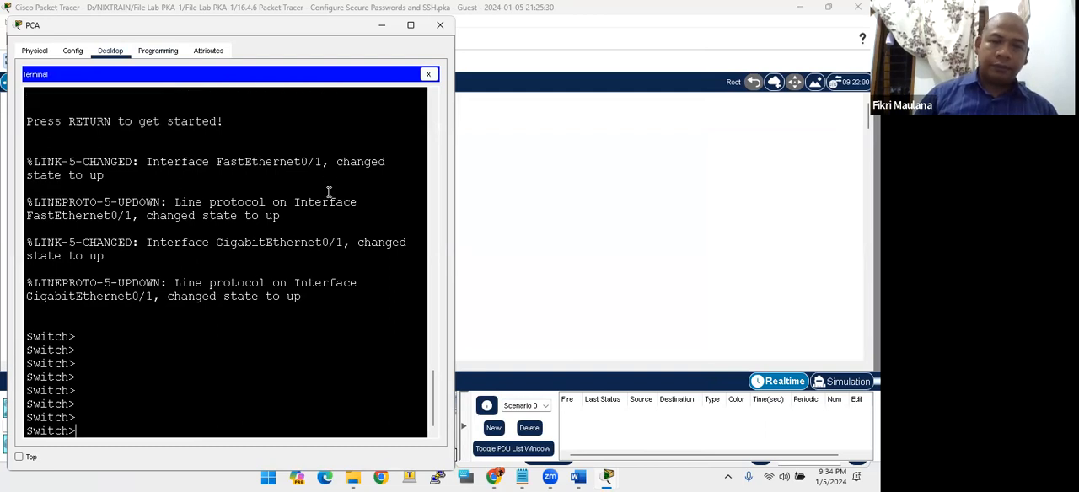
{"action": "key", "text": "Return"}
{"action": "key", "text": "Return"}
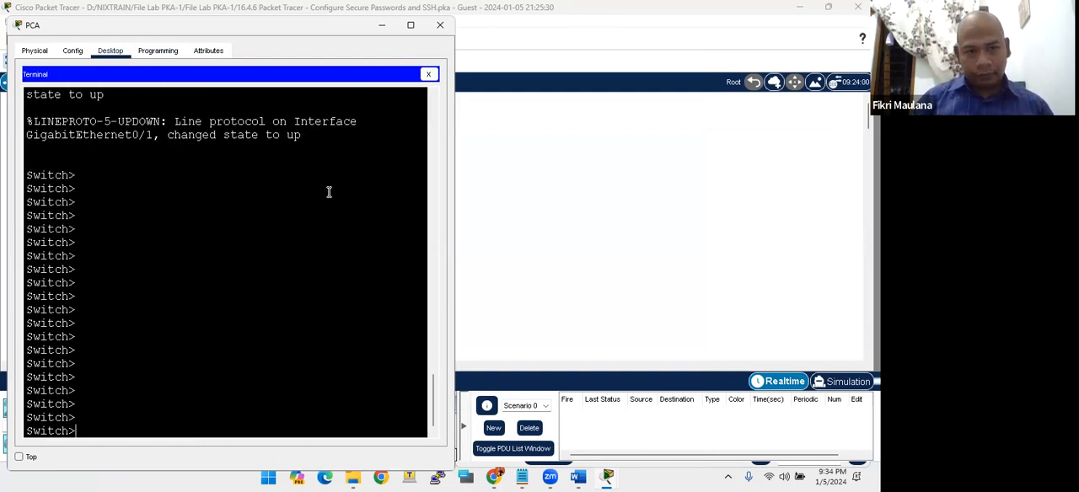
- Show the activity instructions beside PCA's terminal and examine the Step 2 task on configuring the switch hostname
{"action": "key", "text": "alt+Tab"}
{"action": "key", "text": "alt+Tab"}
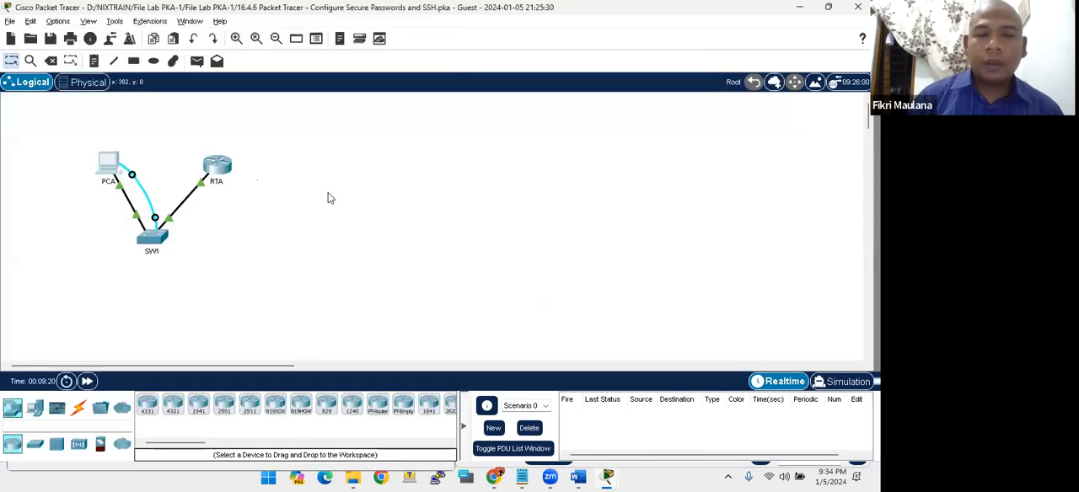
{"action": "key", "text": "alt+Tab"}
{"action": "key", "text": "alt+Tab"}
{"action": "key", "text": "alt+Tab"}
{"action": "key", "text": "alt+Tab"}
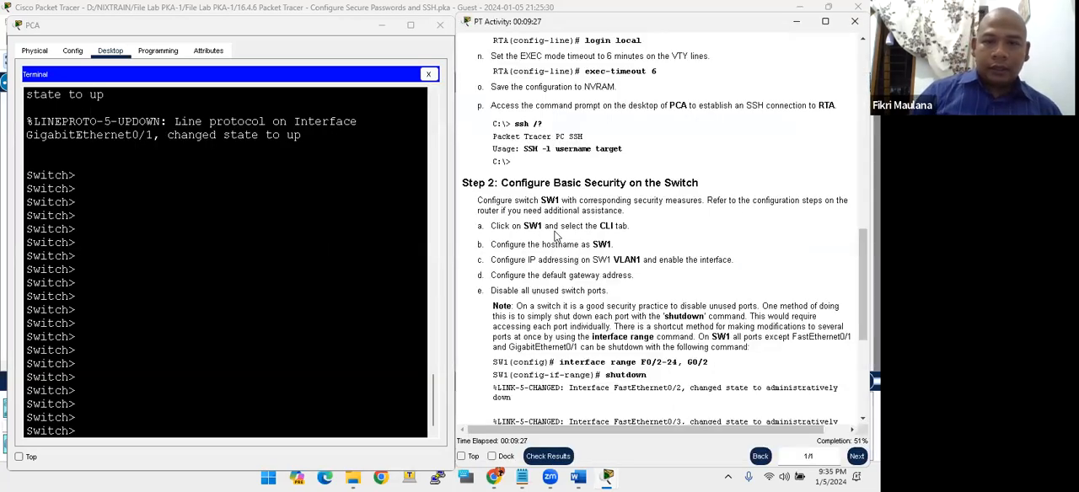
{"action": "scroll", "coordinate": [554, 247], "scroll_direction": "down", "scroll_amount": 3}
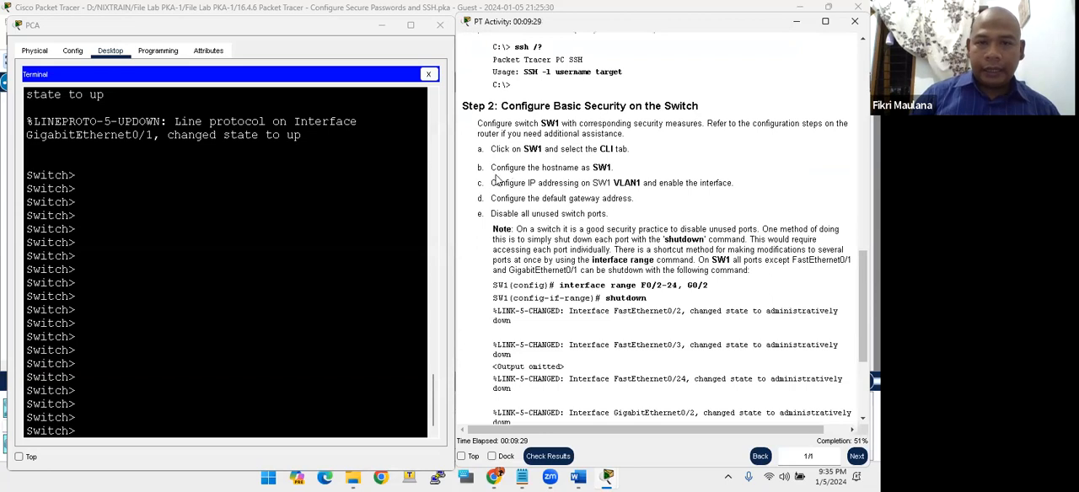
{"action": "left_click_drag", "start_coordinate": [492, 167], "coordinate": [612, 168]}
{"action": "left_click", "coordinate": [213, 300]}
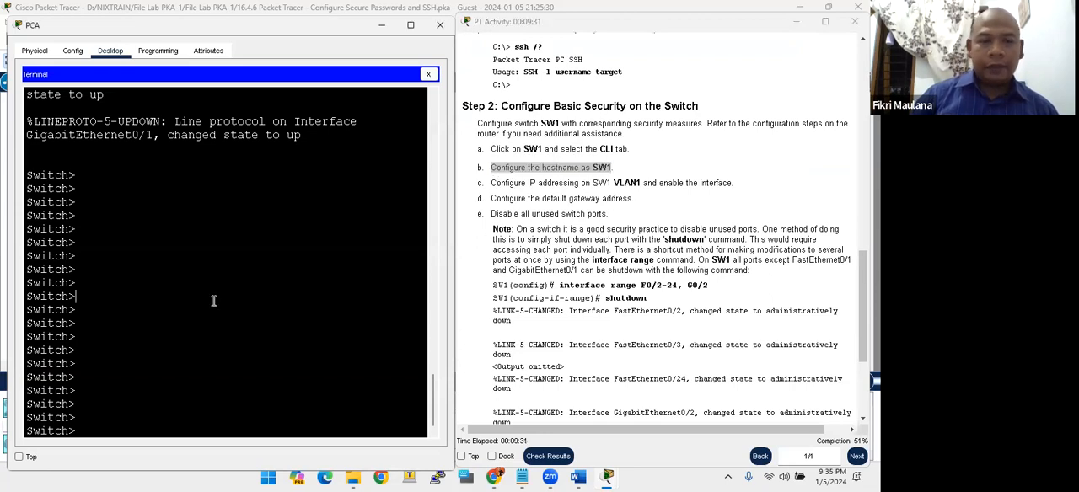
- Enter privileged EXEC and global configuration mode on the switch and set its hostname to SW1
{"action": "key", "text": "Return"}
{"action": "key", "text": "Return"}
{"action": "key", "text": "Return"}
{"action": "type", "text": "ena"}
{"action": "key", "text": "Return"}
{"action": "type", "text": "conf t"}
{"action": "key", "text": "Return"}
{"action": "type", "text": "host"}
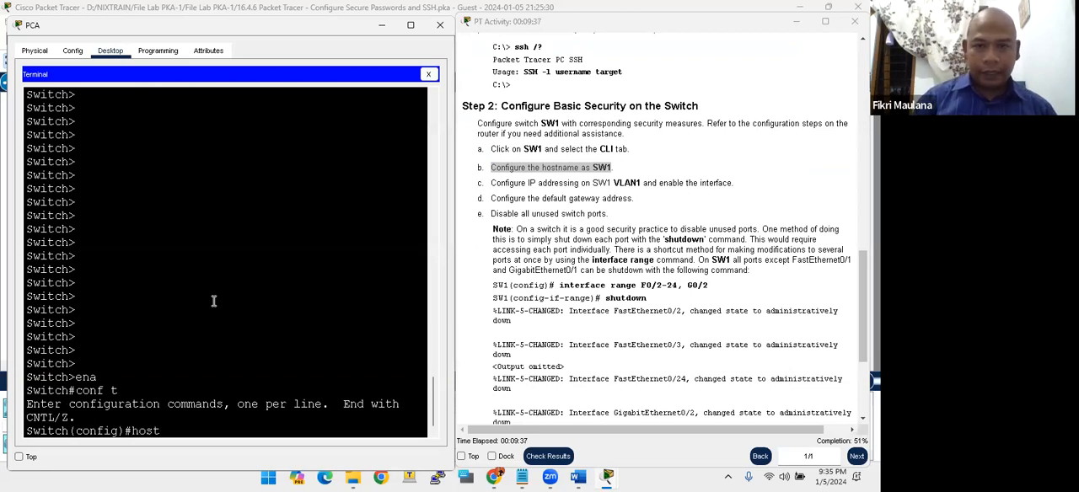
{"action": "type", "text": " SW1"}
{"action": "key", "text": "Return"}
{"action": "key", "text": "Return"}
{"action": "key", "text": "Return"}
{"action": "key", "text": "Return"}
{"action": "key", "text": "Return"}
{"action": "key", "text": "Return"}
{"action": "key", "text": "Return"}
{"action": "key", "text": "Return"}
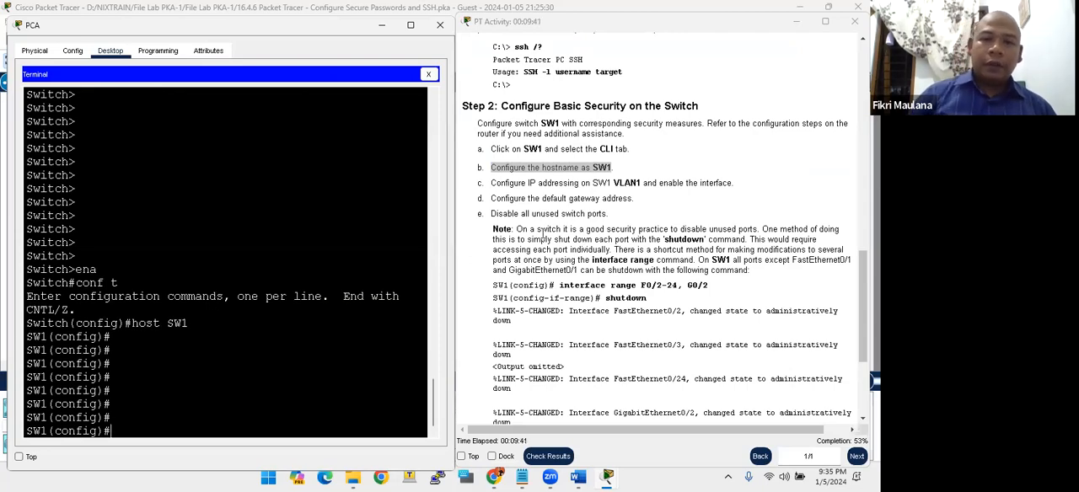
- Consult the Step 2 tasks and the Addressing Table for SW1's VLAN 1 addressing, and return to the switch console
{"action": "left_click", "coordinate": [582, 188]}
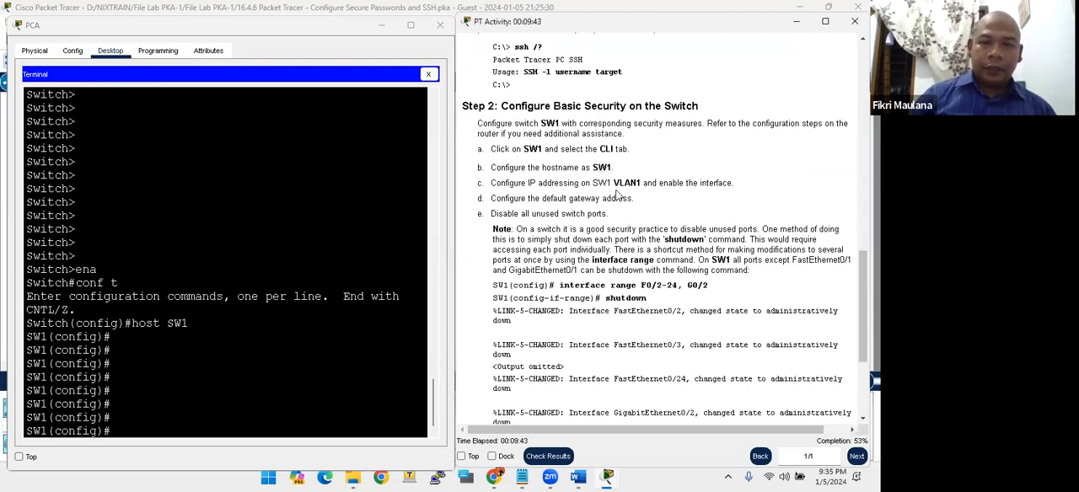
{"action": "scroll", "coordinate": [618, 195], "scroll_direction": "up", "scroll_amount": 10}
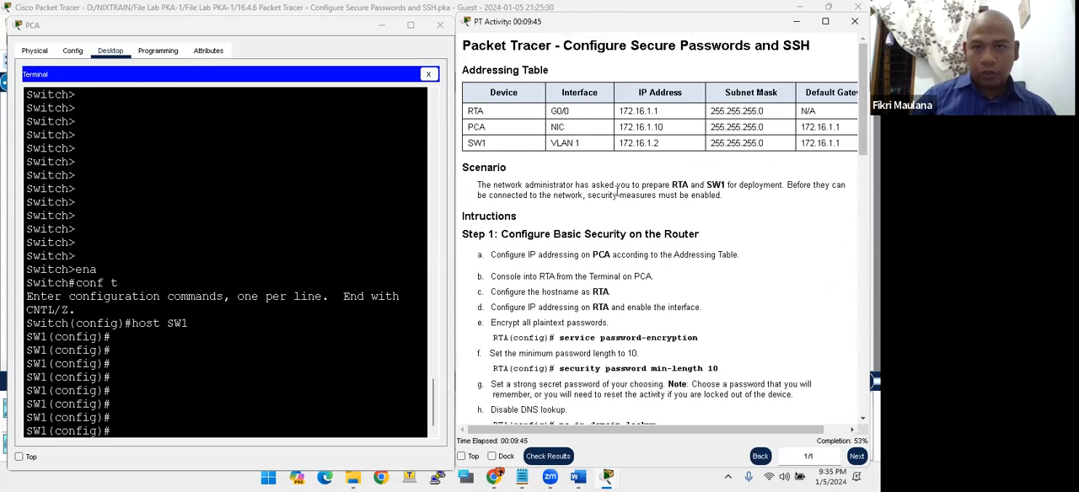
{"action": "scroll", "coordinate": [618, 191], "scroll_direction": "down", "scroll_amount": 15}
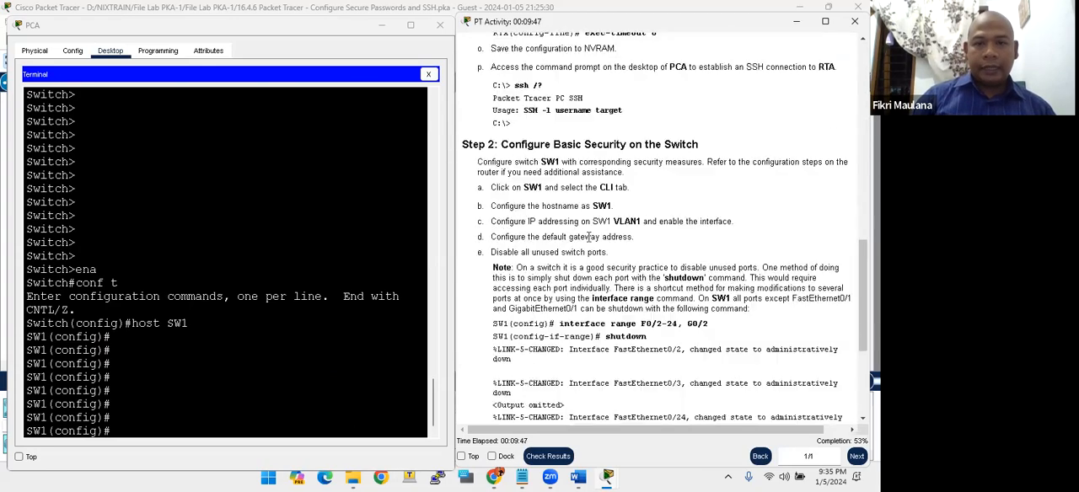
{"action": "scroll", "coordinate": [590, 242], "scroll_direction": "up", "scroll_amount": 15}
{"action": "left_click", "coordinate": [206, 368]}
{"action": "key", "text": "Return"}
{"action": "key", "text": "Return"}
{"action": "key", "text": "Return"}
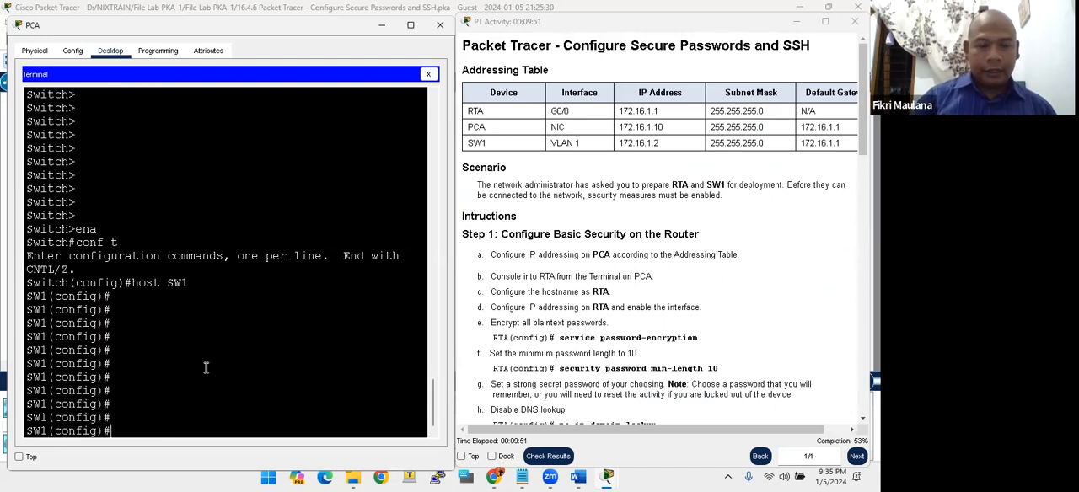
- Assign IP address 172.16.1.2 with subnet mask 255.255.255.0 to interface VLAN 1 on SW1
{"action": "type", "text": "int vlan 1"}
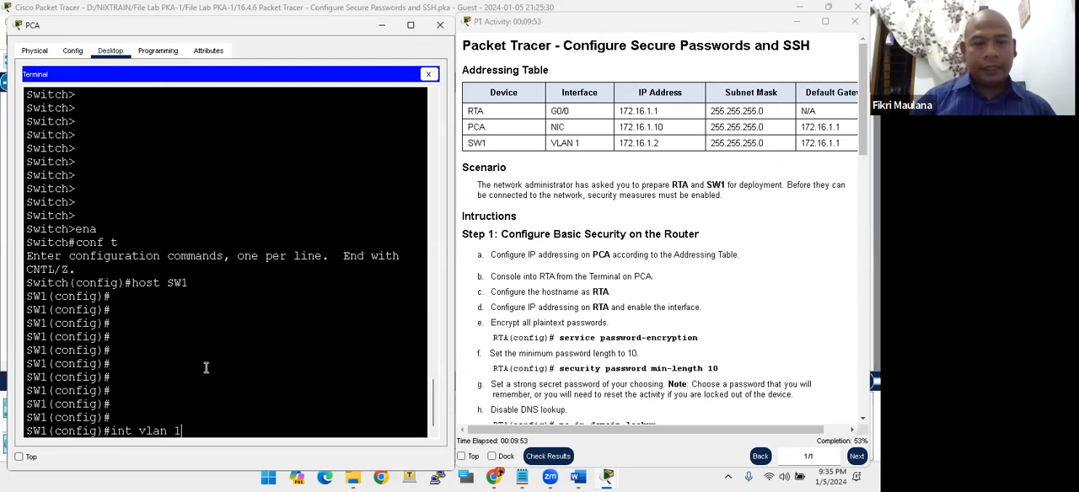
{"action": "key", "text": "Return"}
{"action": "type", "text": "ip add "}
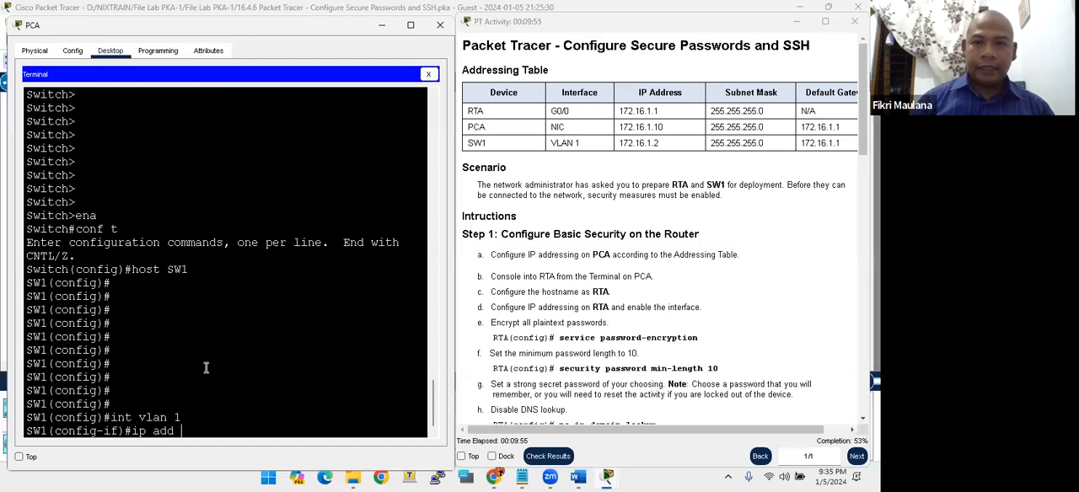
{"action": "type", "text": "172.16.1.2 255.255.25"}
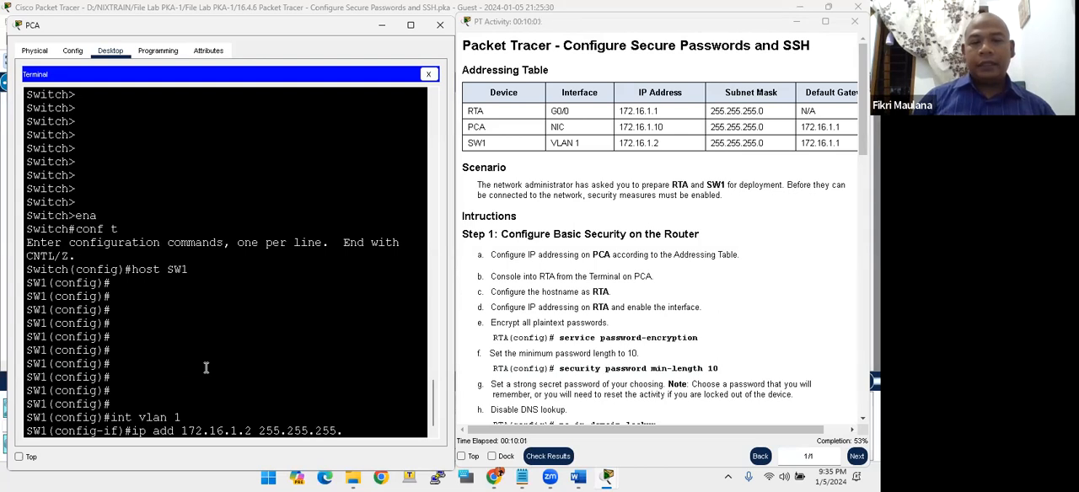
{"action": "type", "text": "5."}
{"action": "key", "text": "Return"}
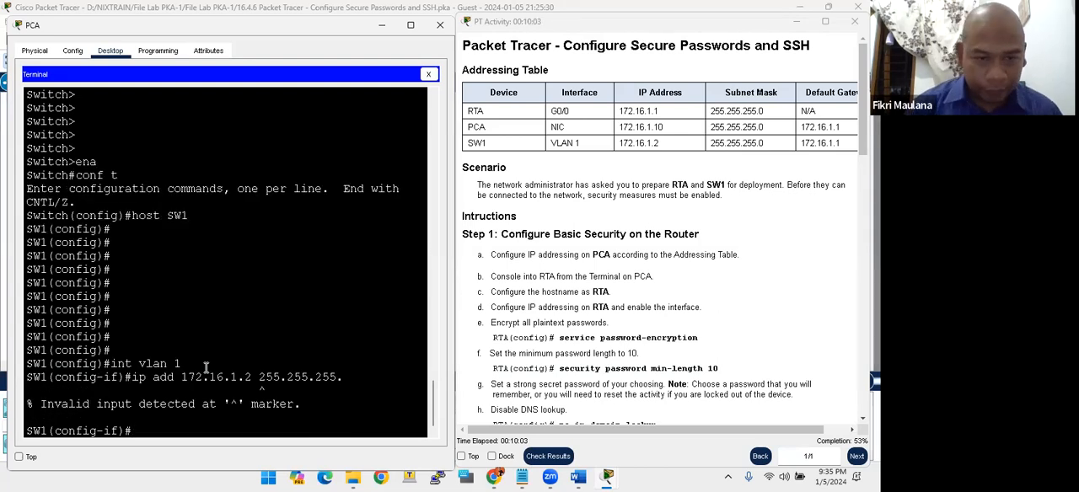
{"action": "key", "text": "Up"}
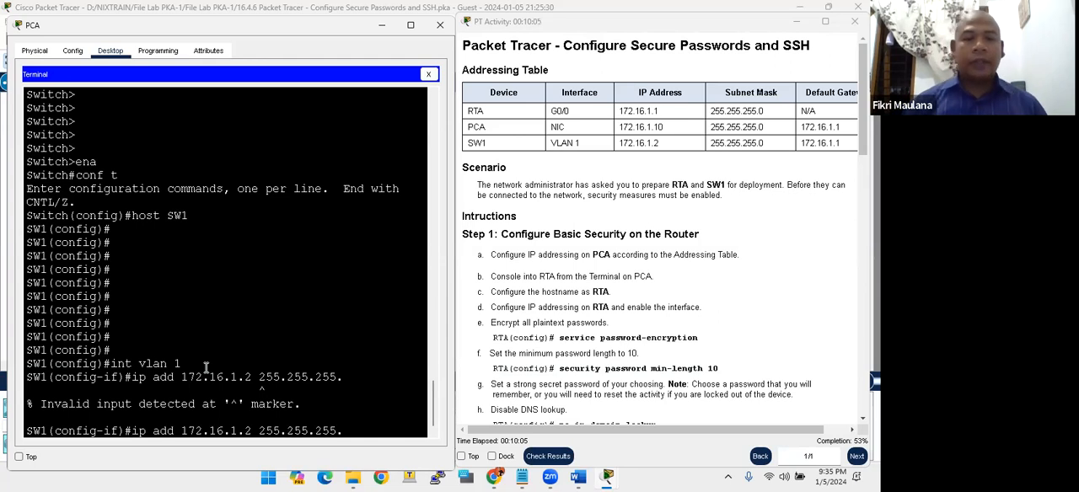
{"action": "type", "text": "0"}
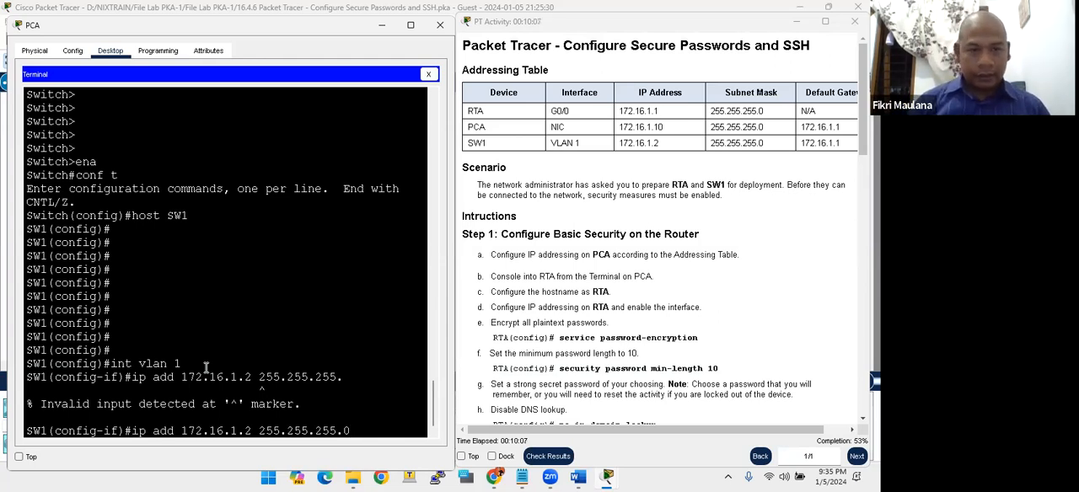
{"action": "key", "text": "Return"}
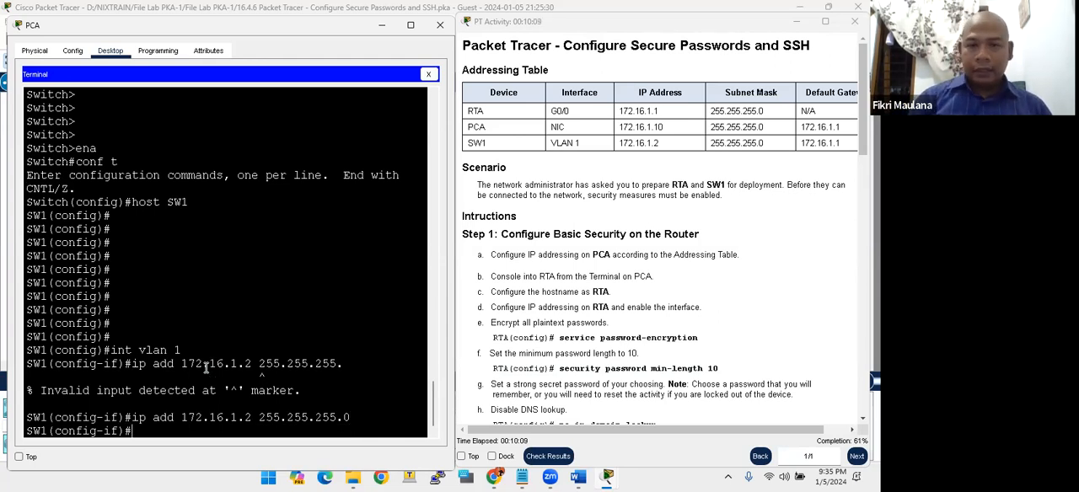
- Enable the VLAN 1 interface with the no shutdown command
{"action": "type", "text": "no shu"}
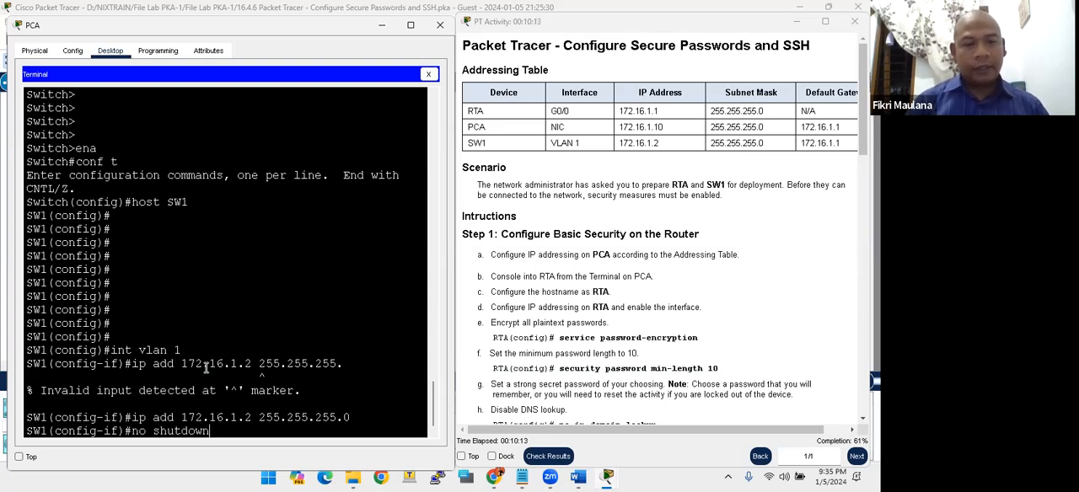
{"action": "type", "text": "tdown"}
{"action": "key", "text": "Return"}
{"action": "key", "text": "Return"}
{"action": "key", "text": "Return"}
{"action": "key", "text": "Return"}
{"action": "key", "text": "Return"}
{"action": "key", "text": "Return"}
{"action": "key", "text": "Return"}
{"action": "key", "text": "Return"}
{"action": "key", "text": "Return"}
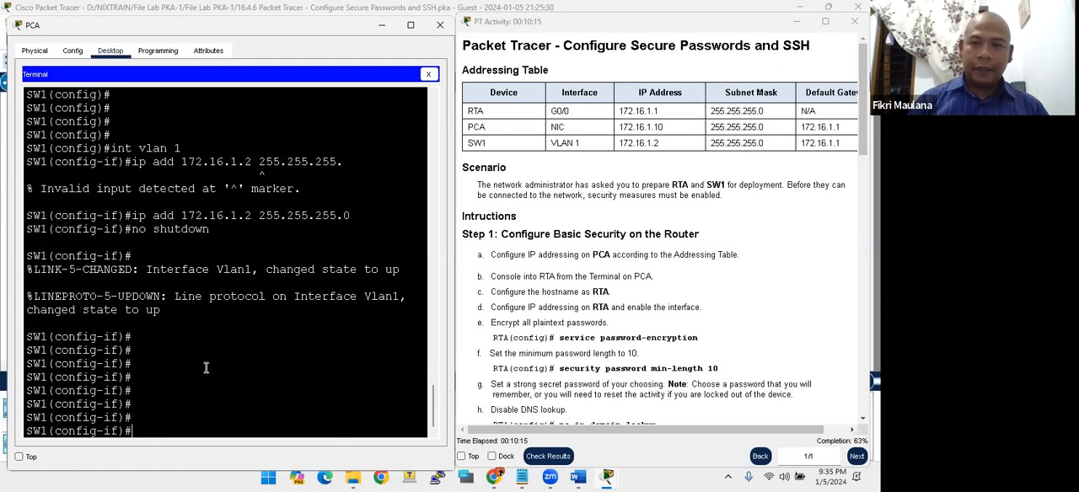
{"action": "key", "text": "Return"}
- Return to global configuration mode and set SW1's default gateway to 172.16.1.1
{"action": "type", "text": "exit"}
{"action": "key", "text": "Return"}
{"action": "key", "text": "Return"}
{"action": "key", "text": "Return"}
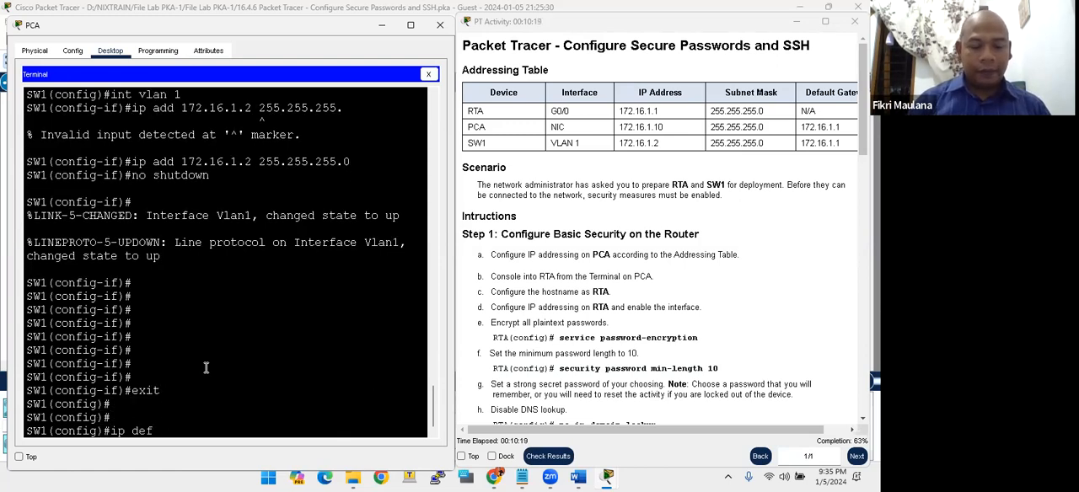
{"action": "type", "text": "ip default"}
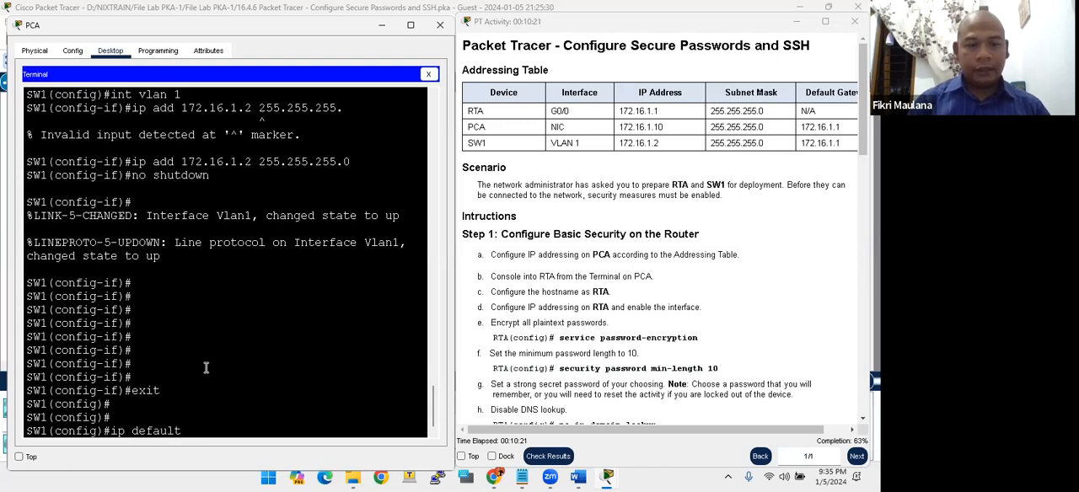
{"action": "type", "text": "-ga"}
{"action": "key", "text": "Tab"}
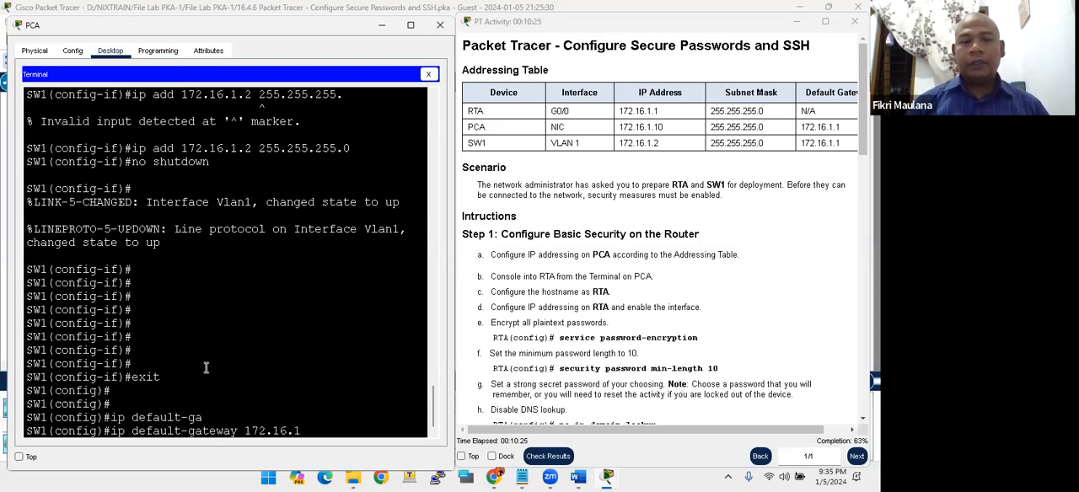
{"action": "key", "text": "Return"}
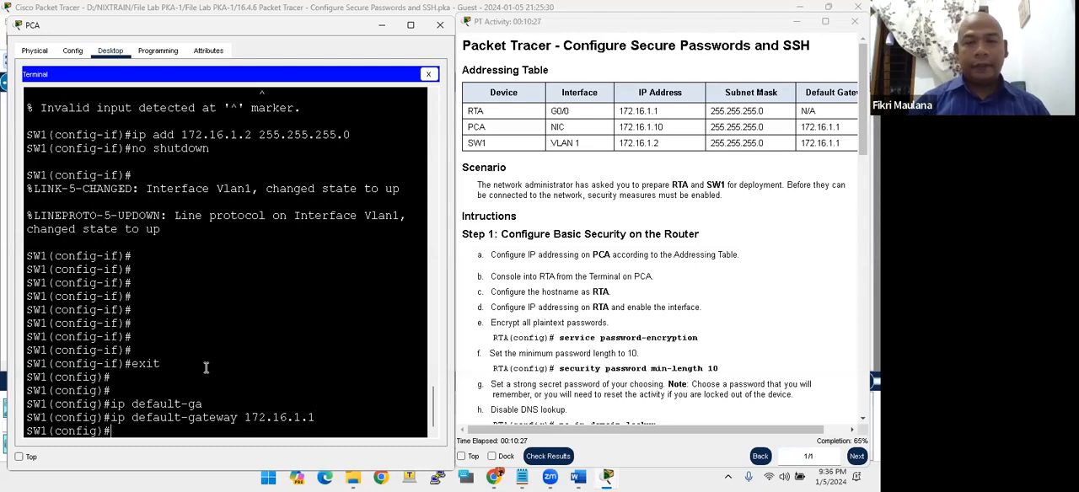
- Examine the Step 2 instructions on VLAN1 addressing, the default gateway and disabling unused switch ports
{"action": "scroll", "coordinate": [604, 305], "scroll_direction": "down", "scroll_amount": 10}
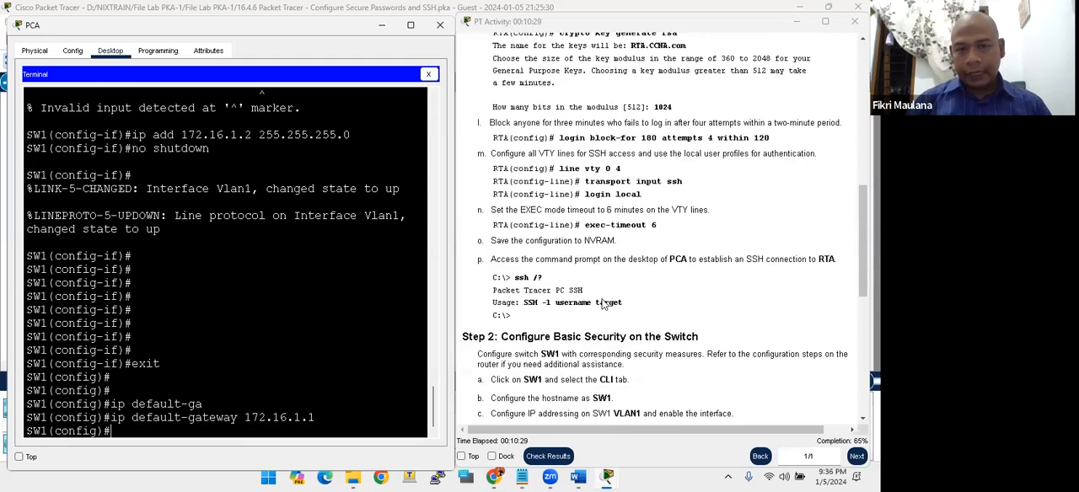
{"action": "scroll", "coordinate": [603, 305], "scroll_direction": "down", "scroll_amount": 4}
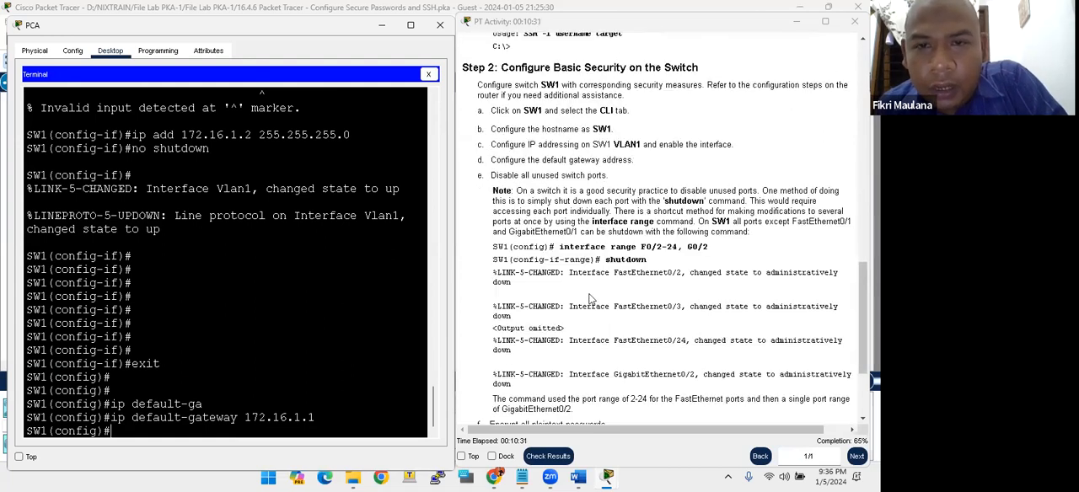
{"action": "scroll", "coordinate": [578, 242], "scroll_direction": "up", "scroll_amount": 1}
{"action": "left_click_drag", "start_coordinate": [520, 182], "coordinate": [600, 182]}
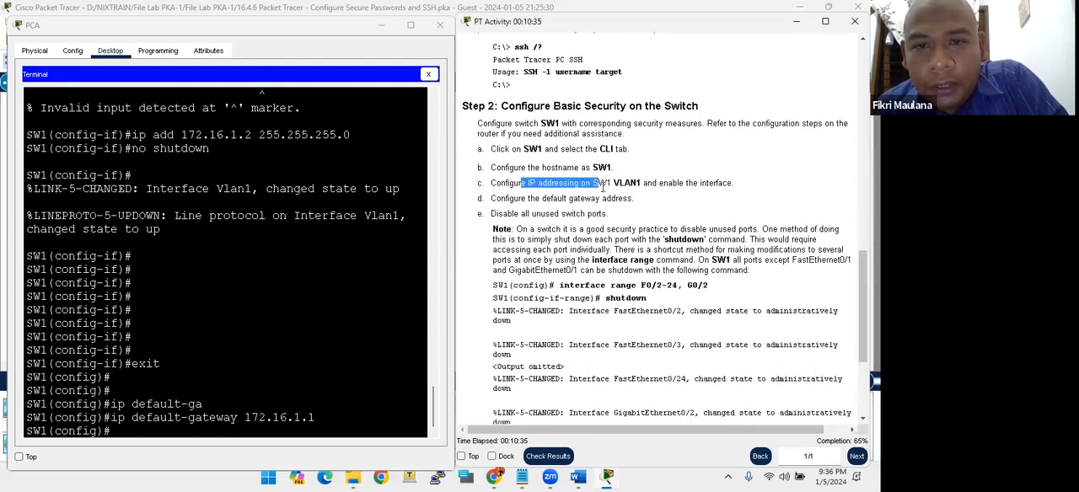
{"action": "left_click", "coordinate": [604, 187]}
{"action": "left_click_drag", "start_coordinate": [619, 182], "coordinate": [649, 182]}
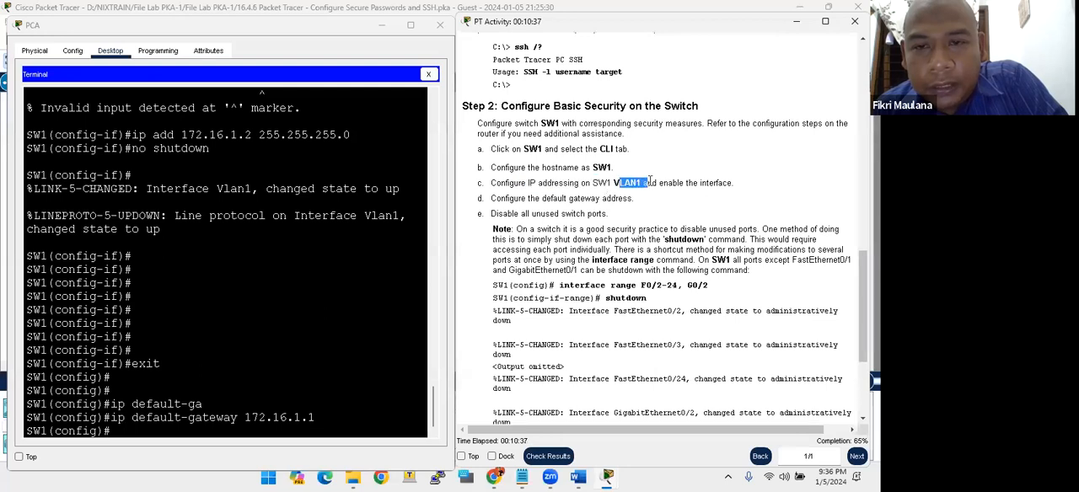
{"action": "left_click", "coordinate": [664, 180]}
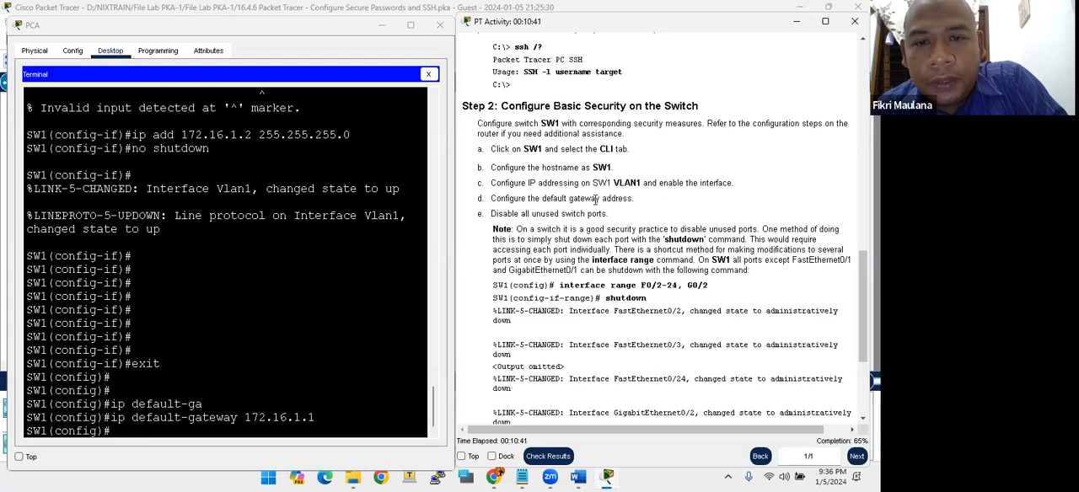
{"action": "left_click_drag", "start_coordinate": [581, 199], "coordinate": [607, 199]}
{"action": "left_click_drag", "start_coordinate": [503, 214], "coordinate": [524, 214]}
{"action": "left_click", "coordinate": [531, 214]}
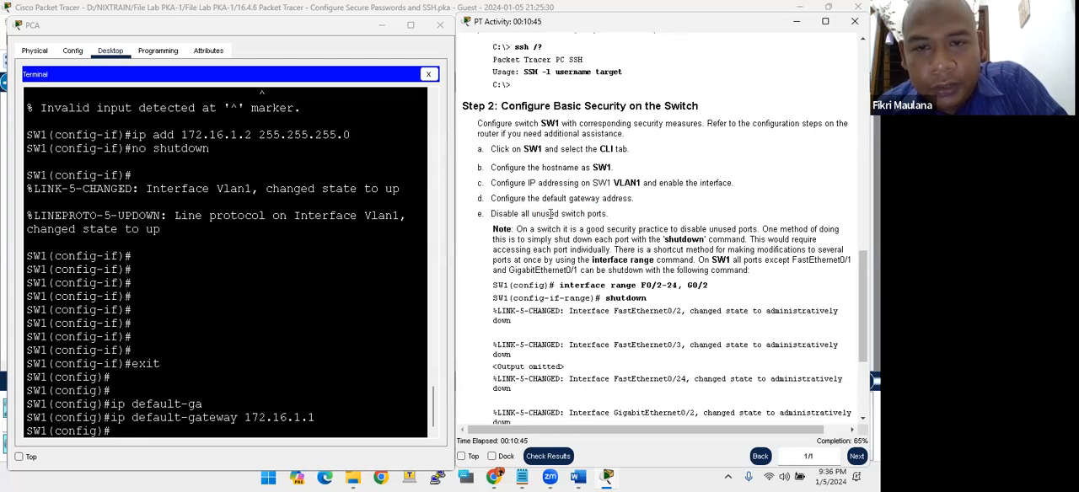
- List SW1's interface status from configuration mode with do show ip int br
{"action": "left_click", "coordinate": [317, 276]}
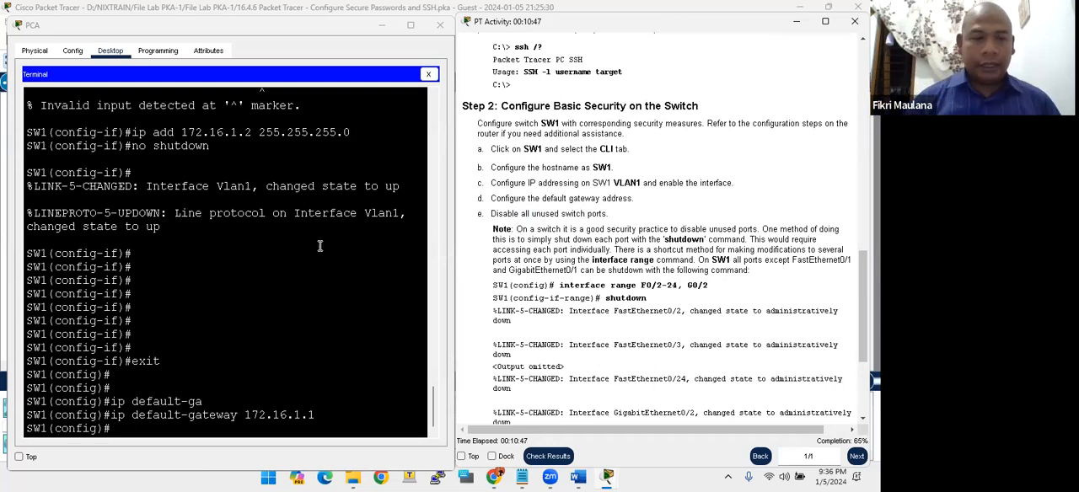
{"action": "left_click", "coordinate": [320, 245]}
{"action": "key", "text": "Return"}
{"action": "key", "text": "Return"}
{"action": "key", "text": "Return"}
{"action": "key", "text": "Return"}
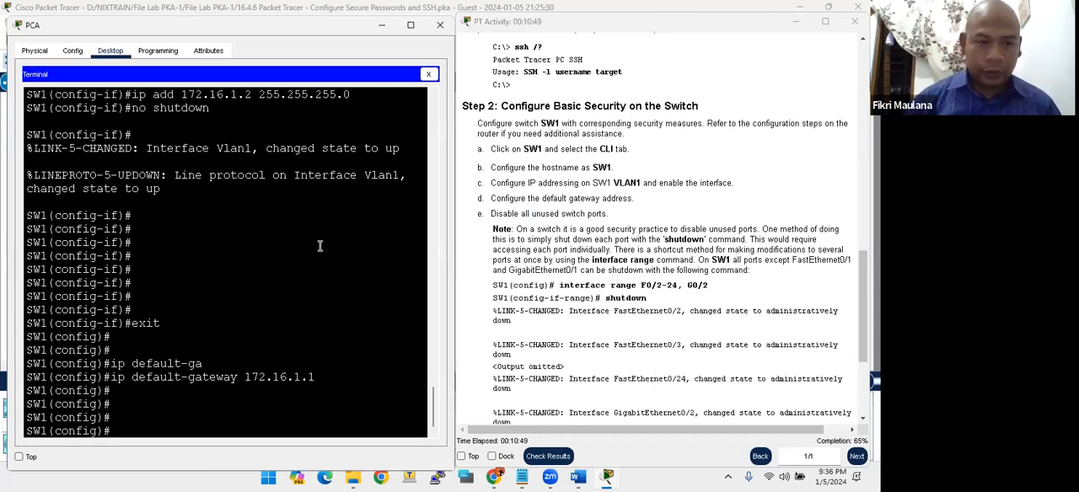
{"action": "type", "text": "do show"}
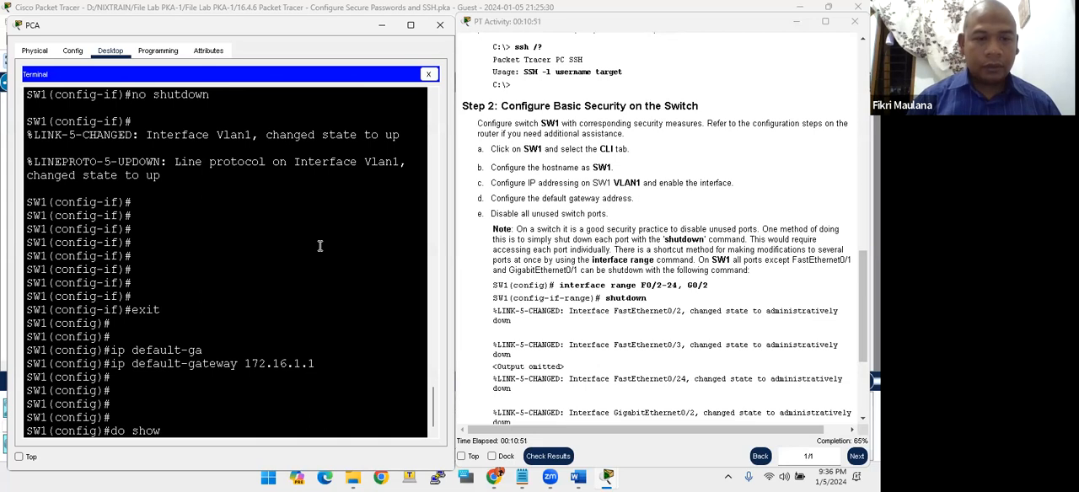
{"action": "type", "text": " ip int "}
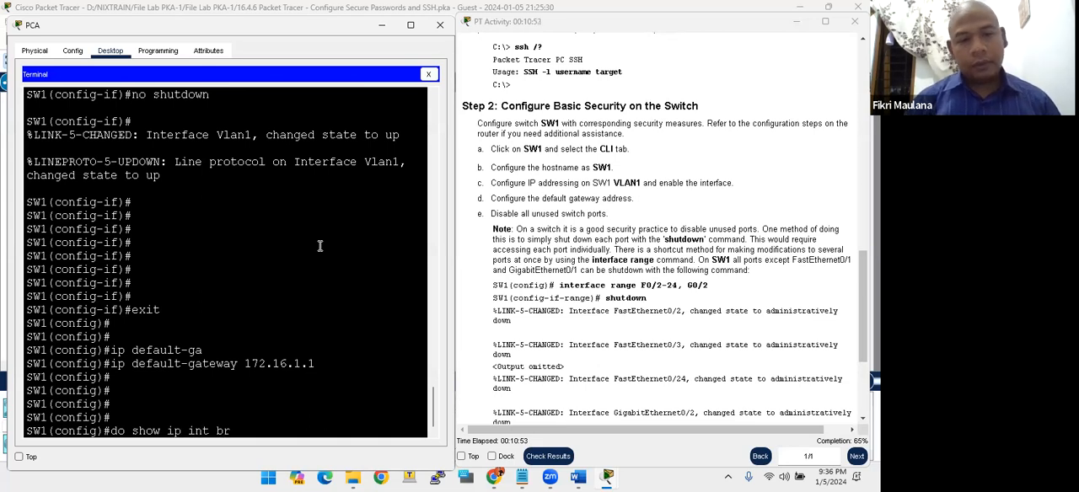
{"action": "type", "text": "br"}
{"action": "key", "text": "Return"}
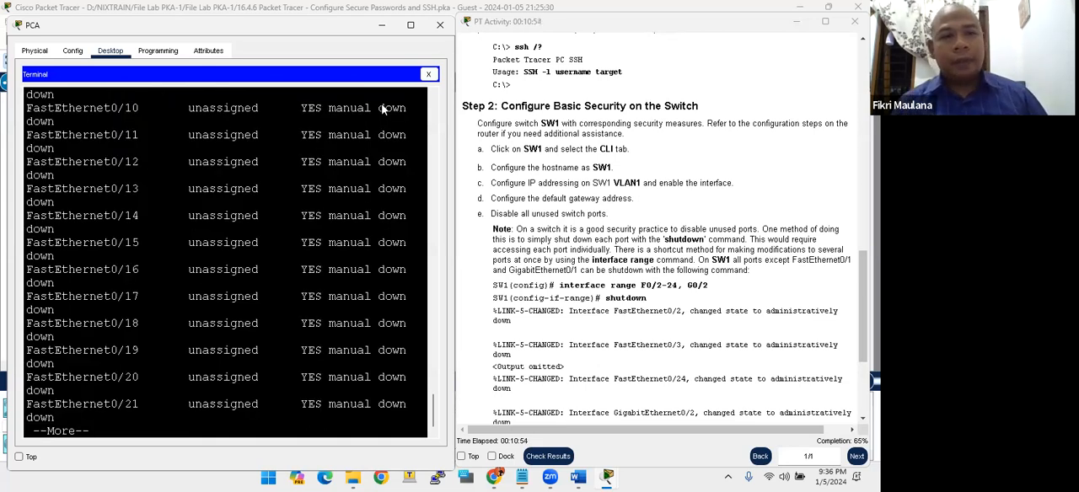
- Maximize the PCA window, display the rest of the interface list and examine which switch ports are up or down
{"action": "left_click_drag", "start_coordinate": [309, 35], "coordinate": [322, 88]}
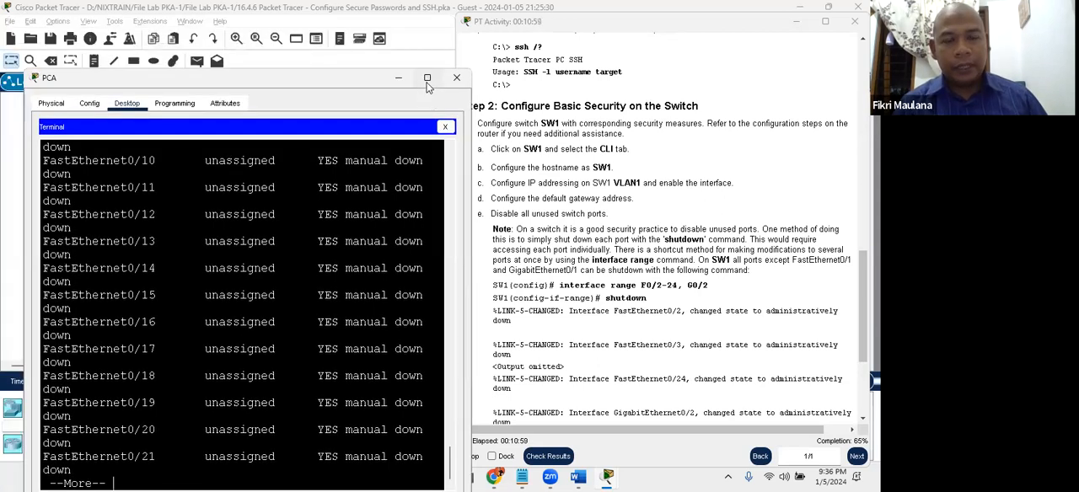
{"action": "left_click", "coordinate": [428, 79]}
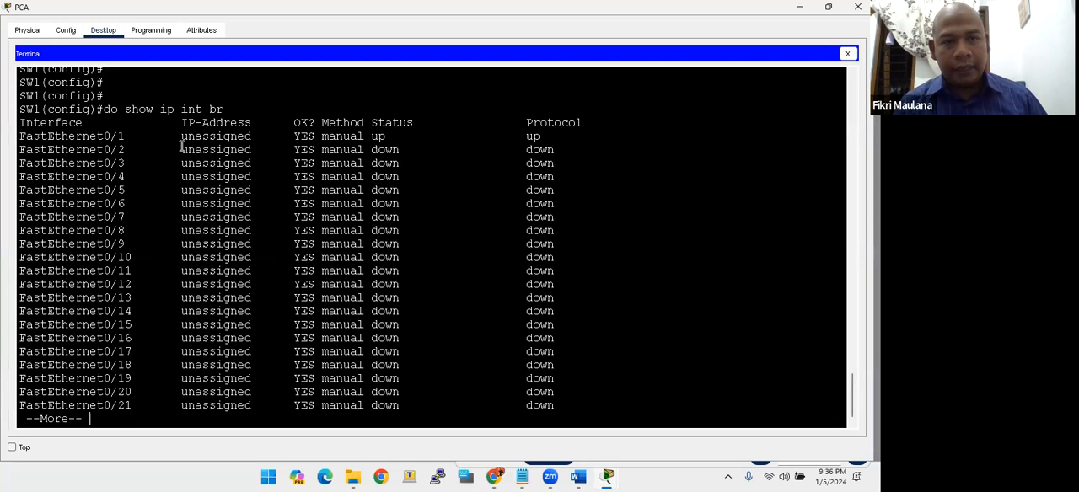
{"action": "left_click_drag", "start_coordinate": [181, 136], "coordinate": [522, 140]}
{"action": "key", "text": "space"}
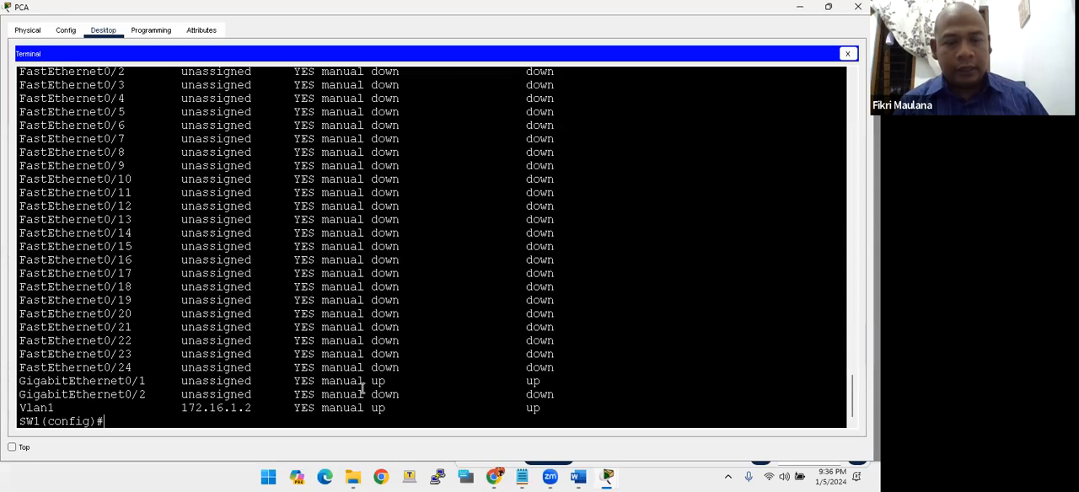
{"action": "mouse_move", "coordinate": [133, 381]}
{"action": "left_mouse_down"}
{"action": "mouse_move", "coordinate": [148, 381]}
{"action": "mouse_move", "coordinate": [137, 381]}
{"action": "left_mouse_up"}
{"action": "left_click", "coordinate": [132, 381]}
{"action": "left_click", "coordinate": [394, 393]}
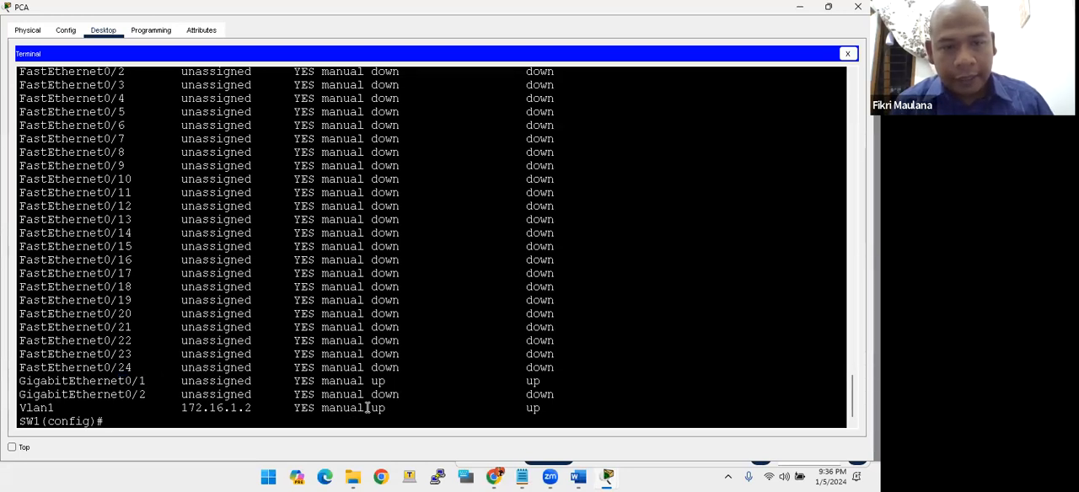
{"action": "scroll", "coordinate": [419, 362], "scroll_direction": "up", "scroll_amount": 4}
{"action": "left_click_drag", "start_coordinate": [366, 225], "coordinate": [552, 360]}
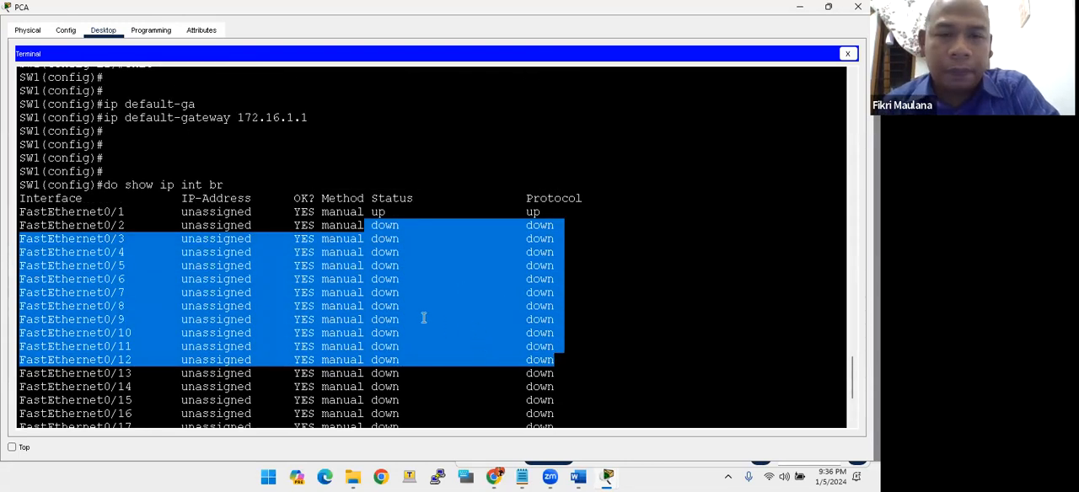
- Examine the status of SW1's FastEthernet, GigabitEthernet and Vlan1 interfaces in the interface list
{"action": "left_click", "coordinate": [391, 282]}
{"action": "mouse_move", "coordinate": [372, 225]}
{"action": "left_mouse_down"}
{"action": "mouse_move", "coordinate": [402, 225]}
{"action": "mouse_move", "coordinate": [369, 239]}
{"action": "mouse_move", "coordinate": [388, 245]}
{"action": "mouse_move", "coordinate": [408, 225]}
{"action": "mouse_move", "coordinate": [390, 225]}
{"action": "left_mouse_up"}
{"action": "left_click", "coordinate": [388, 243]}
{"action": "left_click", "coordinate": [362, 237]}
{"action": "left_click", "coordinate": [392, 226]}
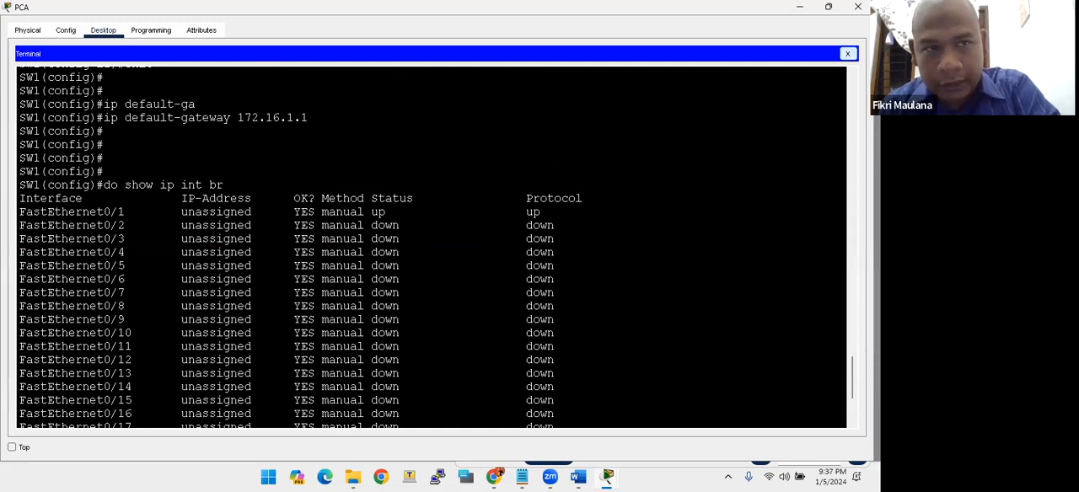
{"action": "scroll", "coordinate": [674, 173], "scroll_direction": "down", "scroll_amount": 4}
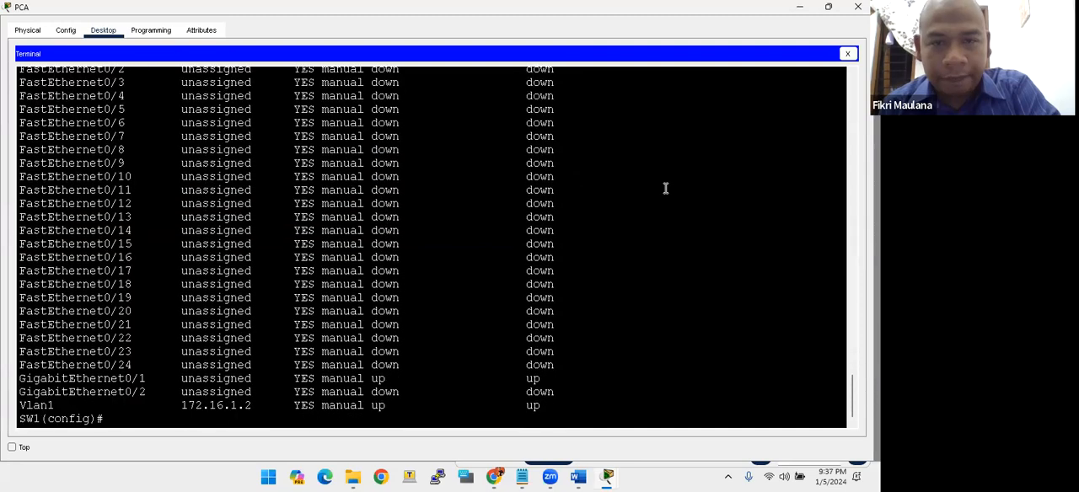
- Restore the PCA window's size and examine the interface range command in Step 2e for disabling unused ports
{"action": "left_click", "coordinate": [830, 7]}
{"action": "scroll", "coordinate": [378, 350], "scroll_direction": "down", "scroll_amount": 5}
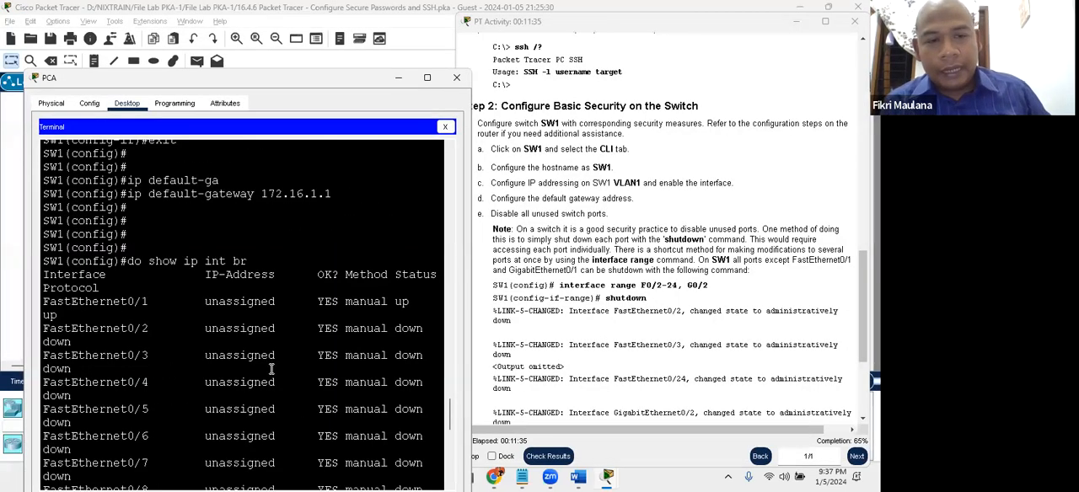
{"action": "scroll", "coordinate": [272, 368], "scroll_direction": "down", "scroll_amount": 4}
{"action": "scroll", "coordinate": [271, 323], "scroll_direction": "down", "scroll_amount": 5}
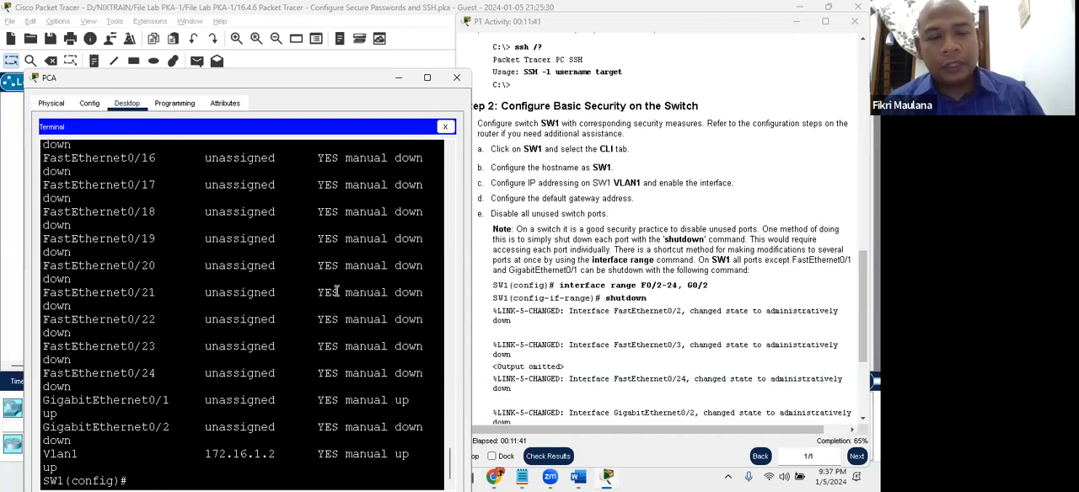
{"action": "left_click", "coordinate": [571, 288]}
{"action": "left_click_drag", "start_coordinate": [560, 285], "coordinate": [708, 286]}
{"action": "left_click", "coordinate": [648, 290]}
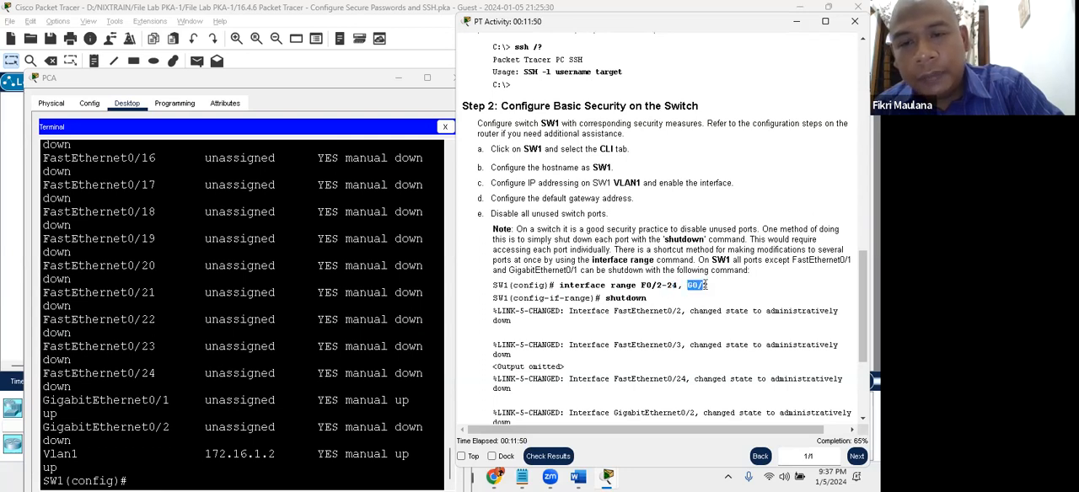
- Select the interface range fa0/2-24, g0/2 on SW1 and shut down all of its ports
{"action": "left_click", "coordinate": [358, 339]}
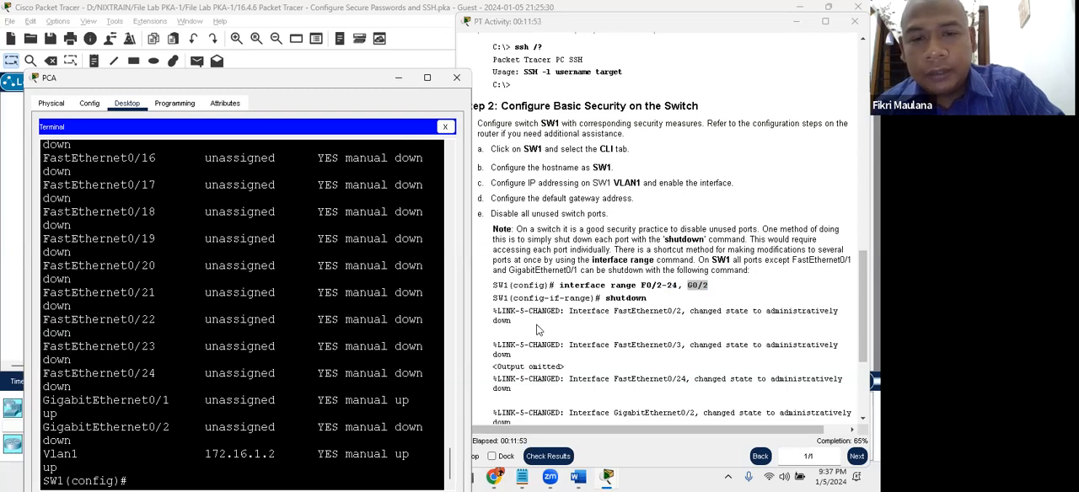
{"action": "key", "text": "Return"}
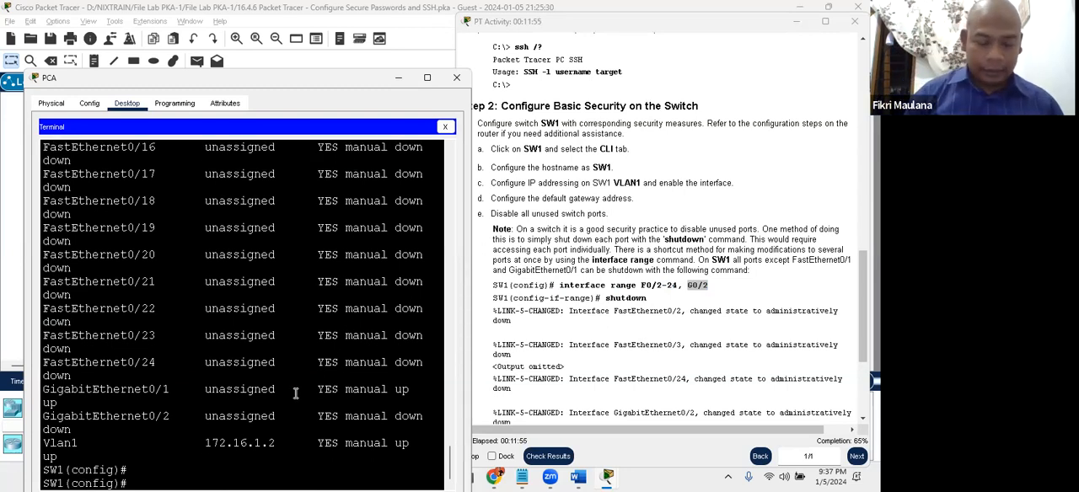
{"action": "type", "text": "int range fa0/2-"}
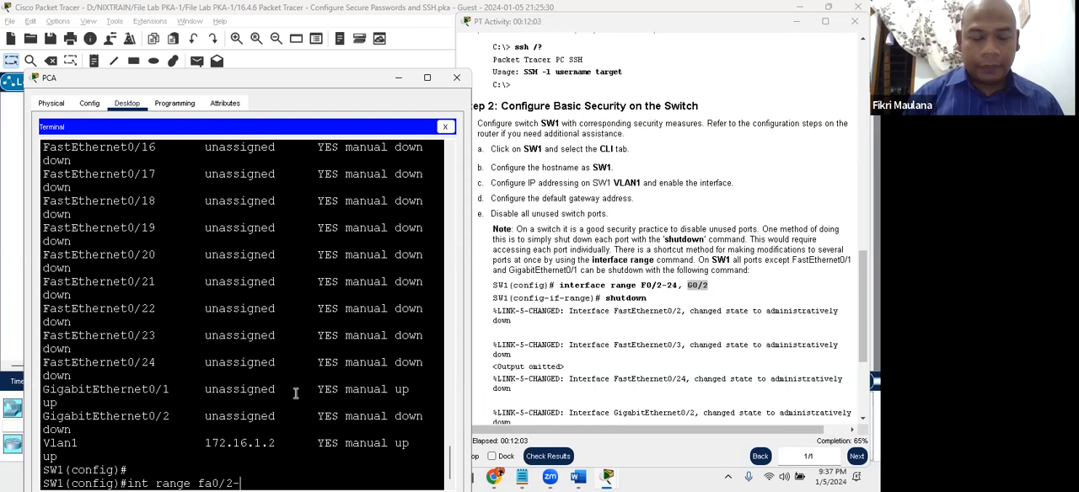
{"action": "type", "text": "24, "}
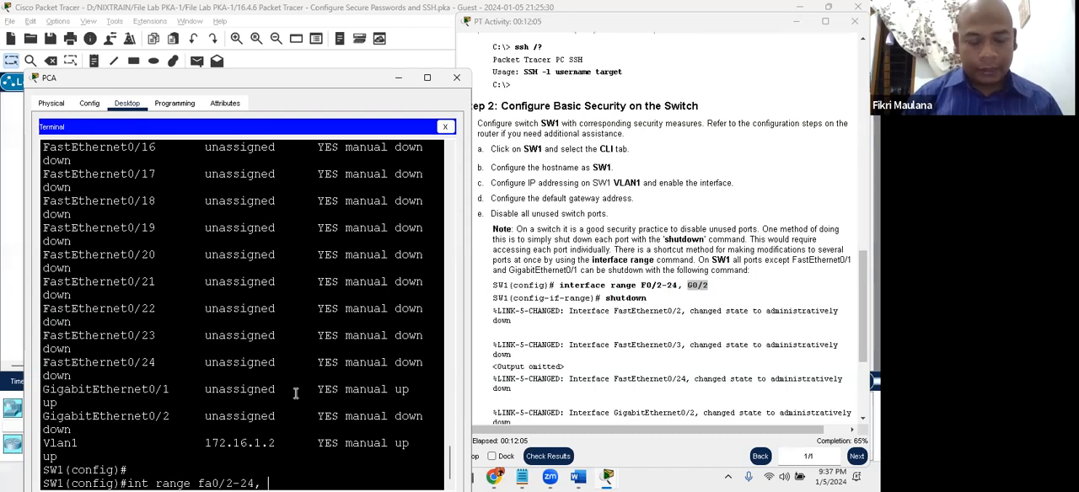
{"action": "type", "text": "g0/2"}
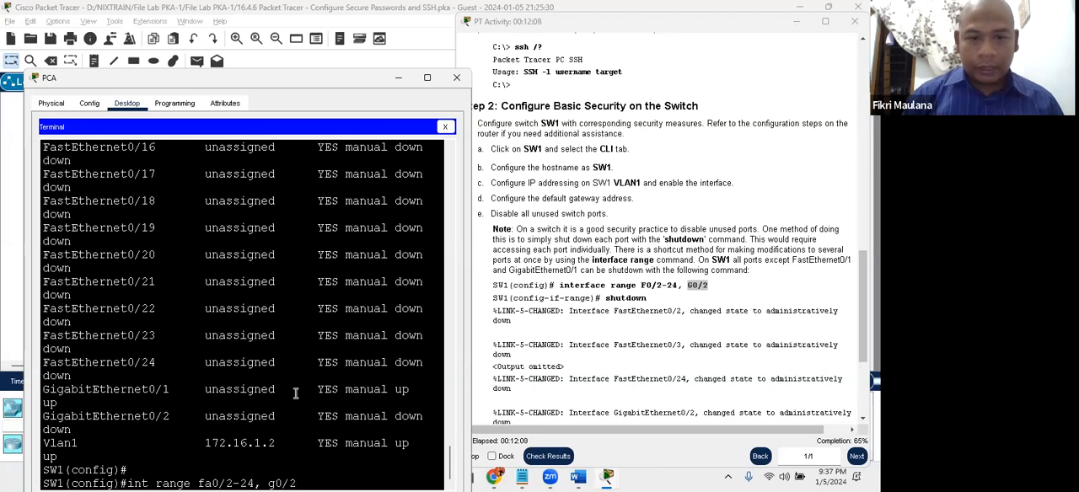
{"action": "key", "text": "Return"}
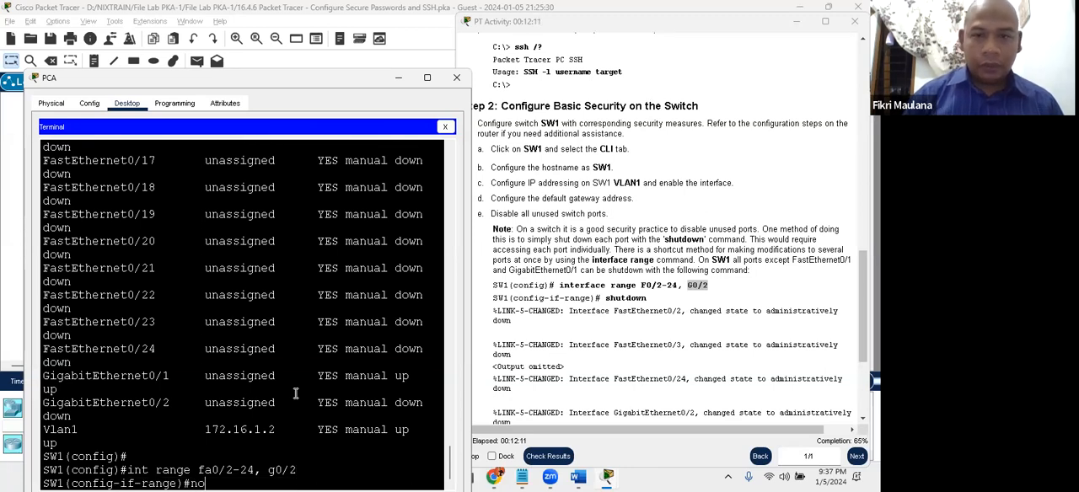
{"action": "type", "text": "shutdown"}
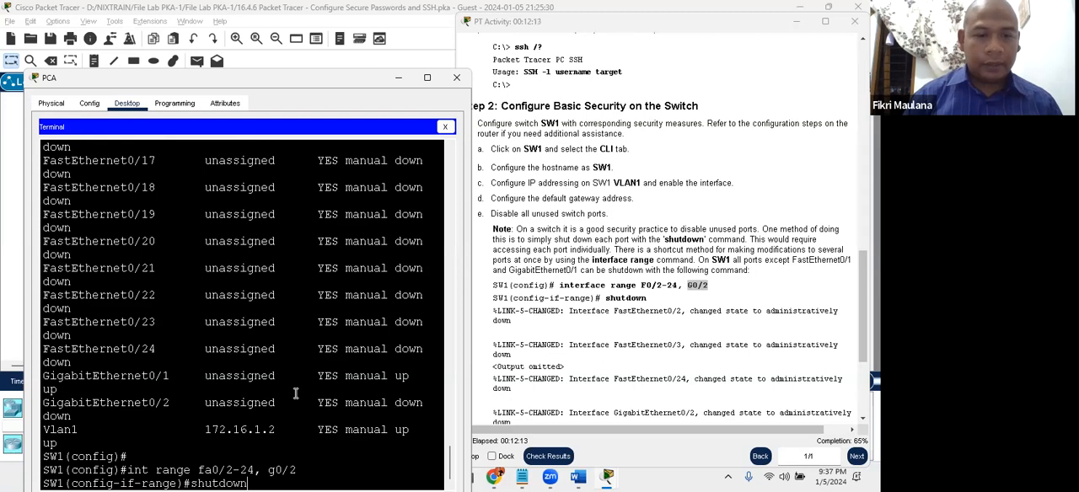
{"action": "key", "text": "Return"}
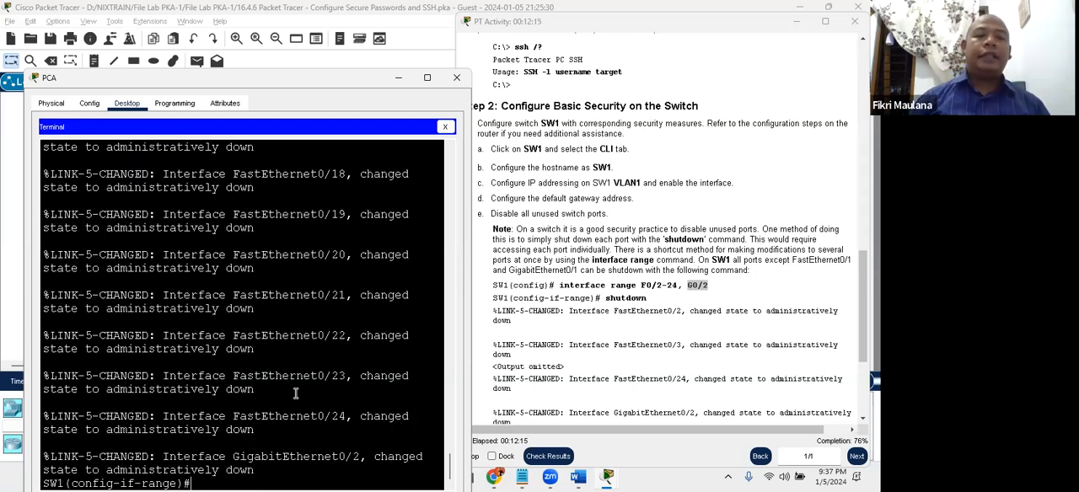
- Maximize the PCA window and end interface range configuration to return SW1 to privileged EXEC mode
{"action": "left_click", "coordinate": [426, 77]}
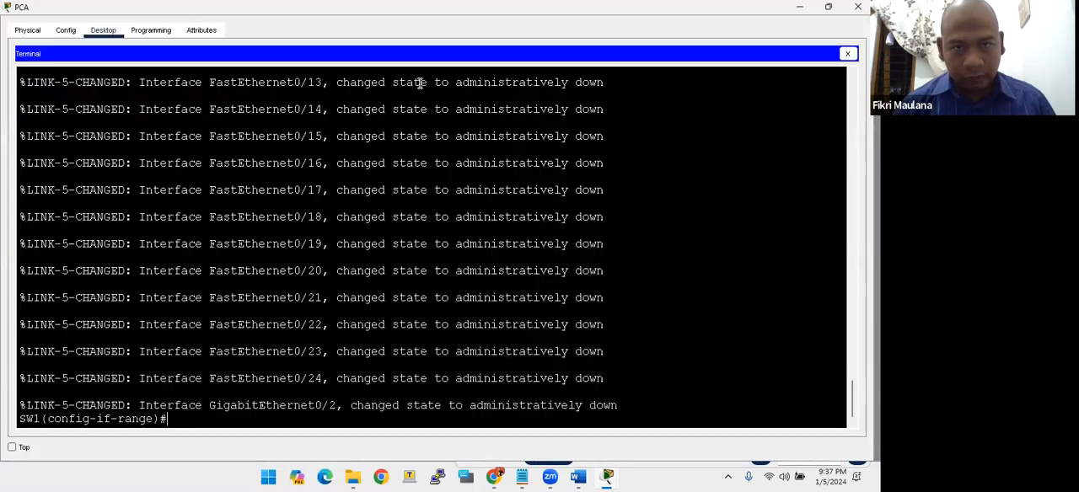
{"action": "key", "text": "Return"}
{"action": "key", "text": "Return"}
{"action": "key", "text": "Return"}
{"action": "key", "text": "Return"}
{"action": "type", "text": "end"}
{"action": "key", "text": "Return"}
{"action": "key", "text": "Return"}
{"action": "key", "text": "Return"}
{"action": "key", "text": "Return"}
{"action": "key", "text": "Return"}
- List SW1's interface status with show ip int br through the last page of output
{"action": "type", "text": "sh"}
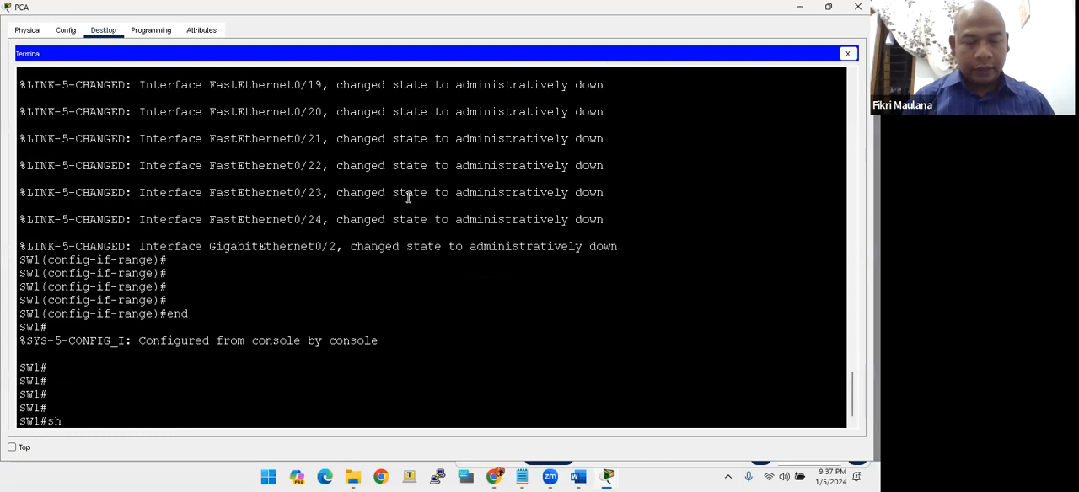
{"action": "type", "text": "ow ip int"}
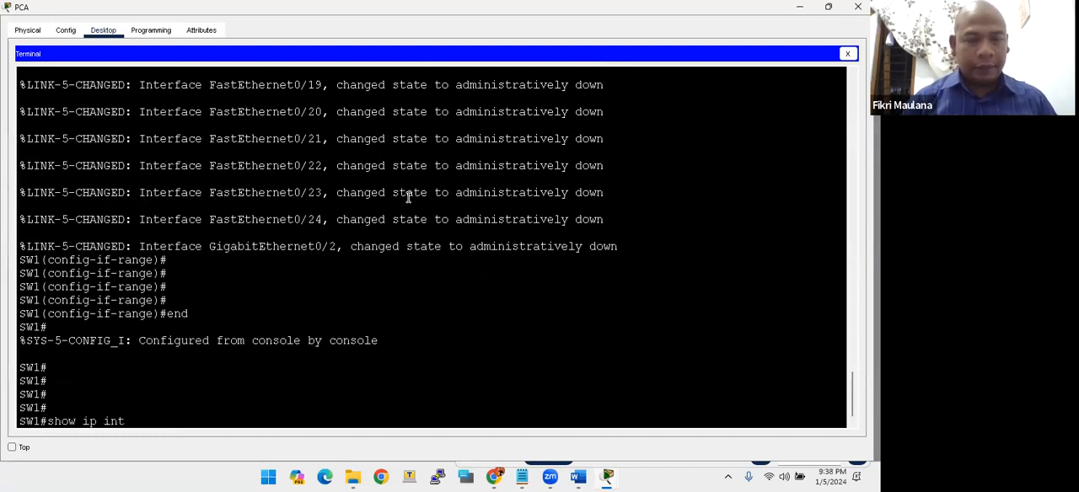
{"action": "type", "text": " br"}
{"action": "key", "text": "Return"}
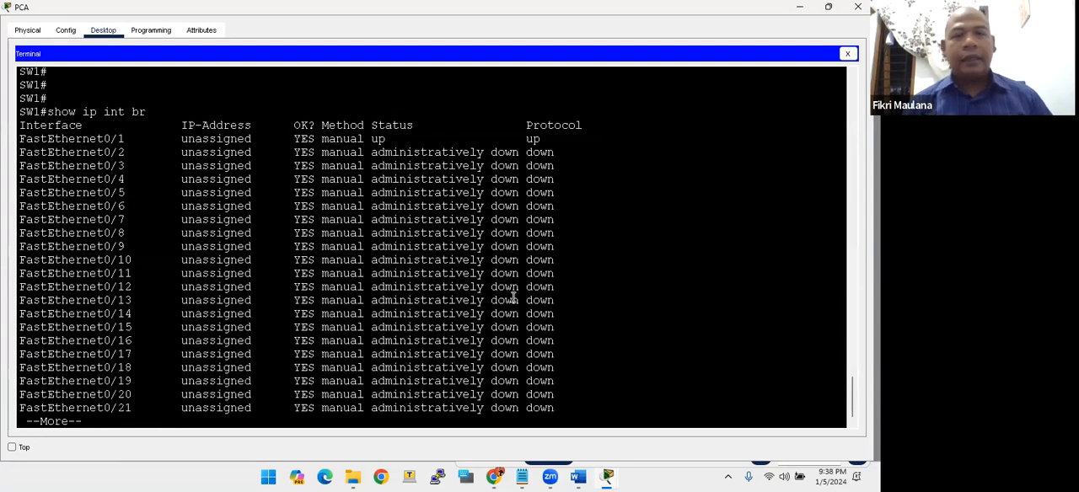
{"action": "key", "text": "space"}
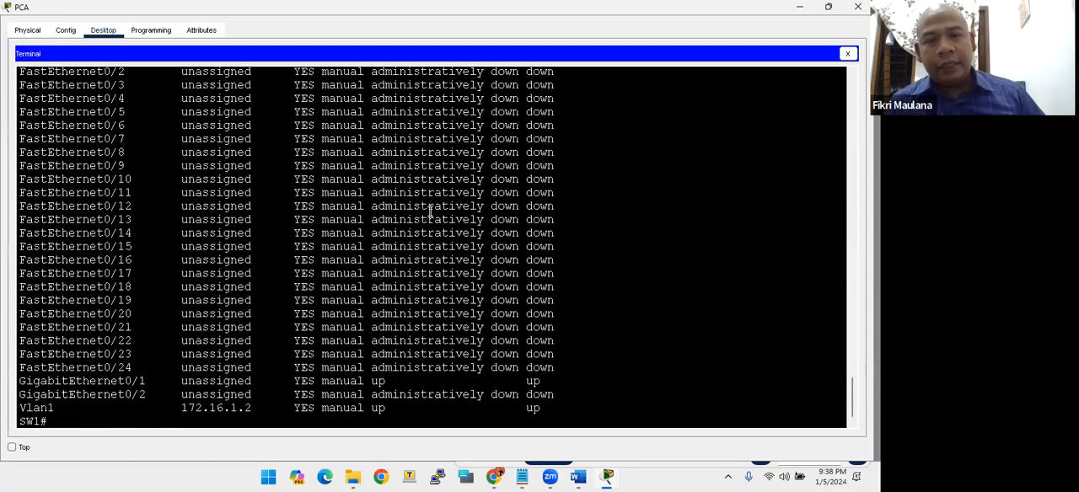
- Compare the port status in the earlier interface list with the list produced after the shutdown
{"action": "scroll", "coordinate": [430, 211], "scroll_direction": "up", "scroll_amount": 4}
{"action": "left_click_drag", "start_coordinate": [385, 224], "coordinate": [518, 243]}
{"action": "scroll", "coordinate": [518, 245], "scroll_direction": "up", "scroll_amount": 10}
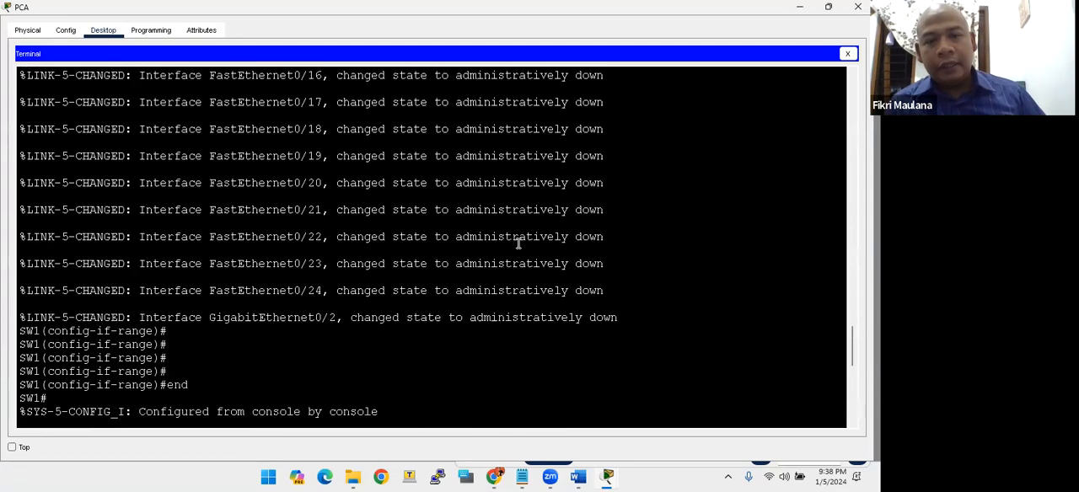
{"action": "scroll", "coordinate": [519, 242], "scroll_direction": "up", "scroll_amount": 8}
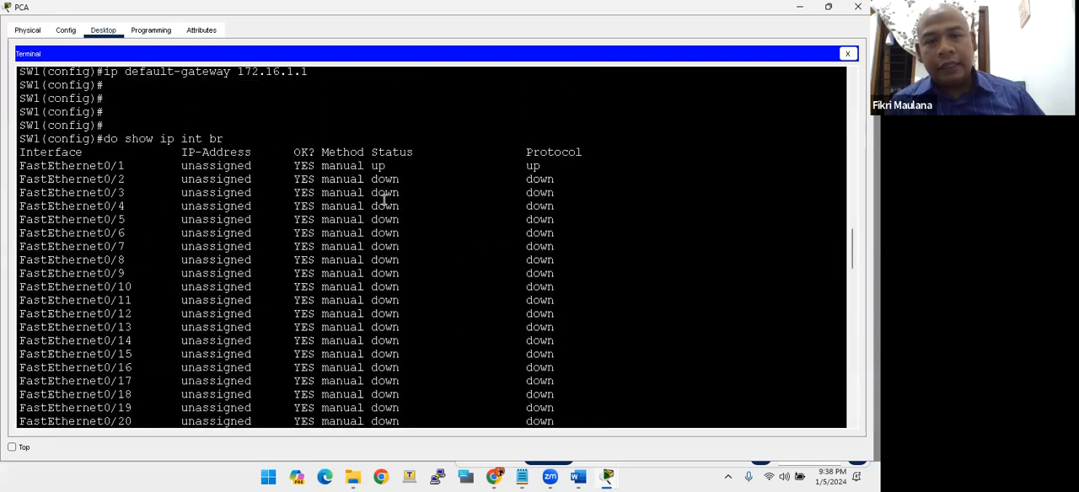
{"action": "left_click_drag", "start_coordinate": [372, 180], "coordinate": [384, 247]}
{"action": "left_click", "coordinate": [390, 289]}
{"action": "scroll", "coordinate": [390, 290], "scroll_direction": "down", "scroll_amount": 20}
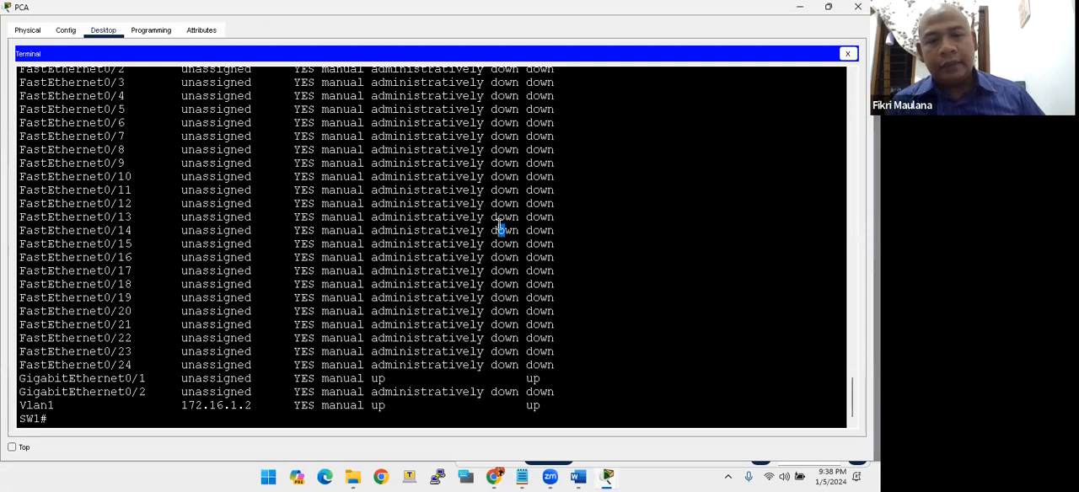
{"action": "scroll", "coordinate": [481, 248], "scroll_direction": "up", "scroll_amount": 3}
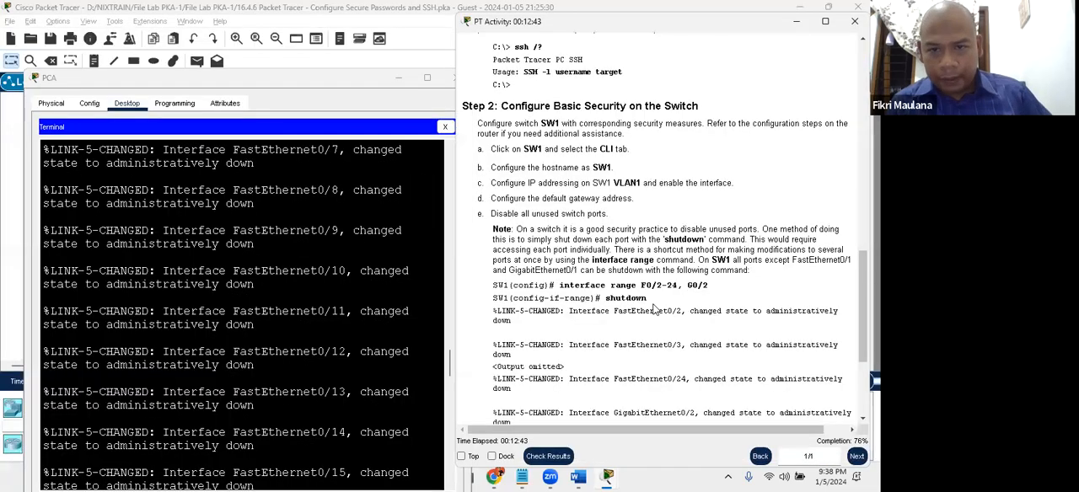
- Read the remaining Step 2 instructions, from the port range explanation through items f to n
{"action": "scroll", "coordinate": [655, 309], "scroll_direction": "down", "scroll_amount": 3}
{"action": "left_click_drag", "start_coordinate": [493, 226], "coordinate": [611, 279]}
{"action": "scroll", "coordinate": [602, 297], "scroll_direction": "down", "scroll_amount": 1}
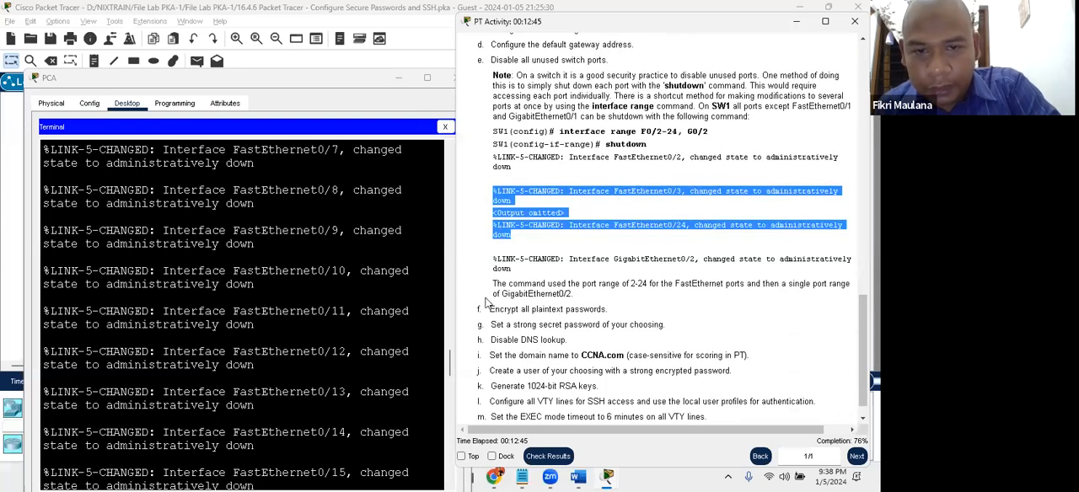
{"action": "left_click_drag", "start_coordinate": [477, 310], "coordinate": [503, 311]}
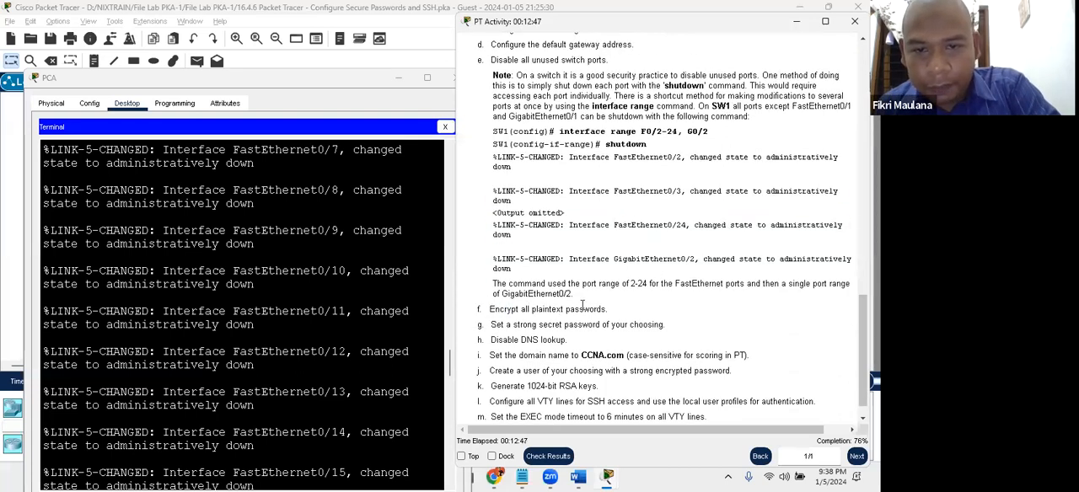
{"action": "scroll", "coordinate": [590, 253], "scroll_direction": "down", "scroll_amount": 1}
- Enter global configuration mode on SW1 with conf t
{"action": "left_click", "coordinate": [246, 294]}
{"action": "key", "text": "Return"}
{"action": "key", "text": "Return"}
{"action": "key", "text": "Return"}
{"action": "key", "text": "Return"}
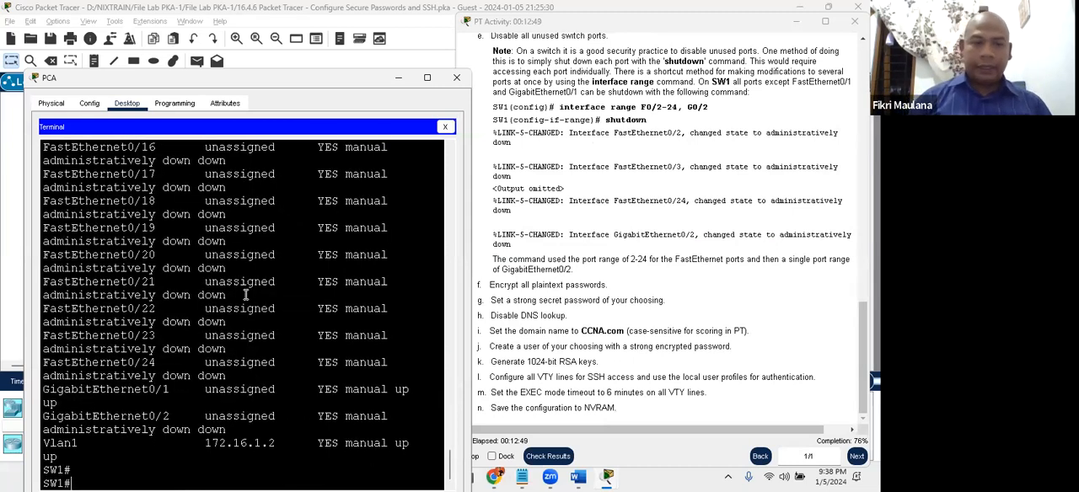
{"action": "type", "text": "conf t"}
{"action": "key", "text": "Return"}
- Encrypt all plaintext passwords on SW1 with service password-encryption
{"action": "type", "text": "ser"}
{"action": "key", "text": "Tab"}
{"action": "type", "text": "pas"}
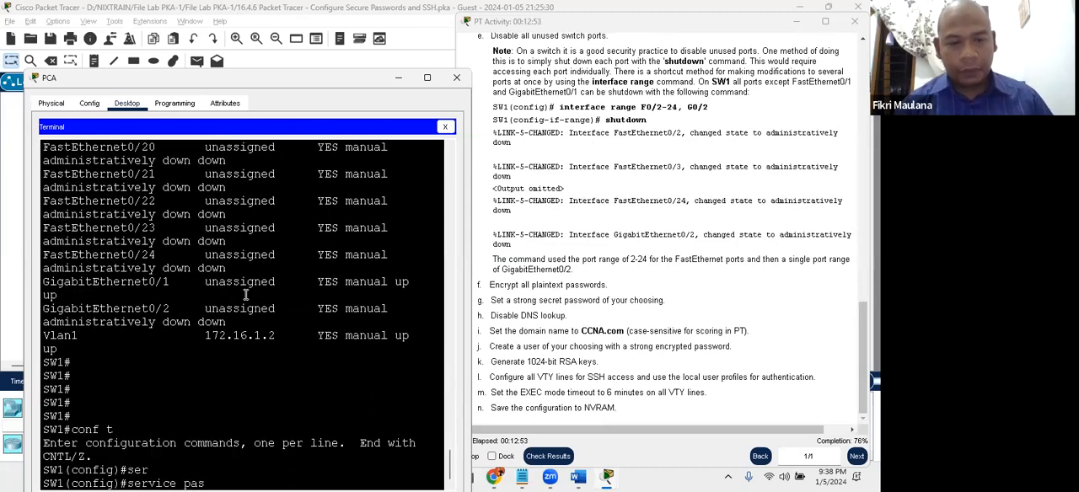
{"action": "type", "text": "s"}
{"action": "key", "text": "Tab"}
{"action": "key", "text": "Return"}
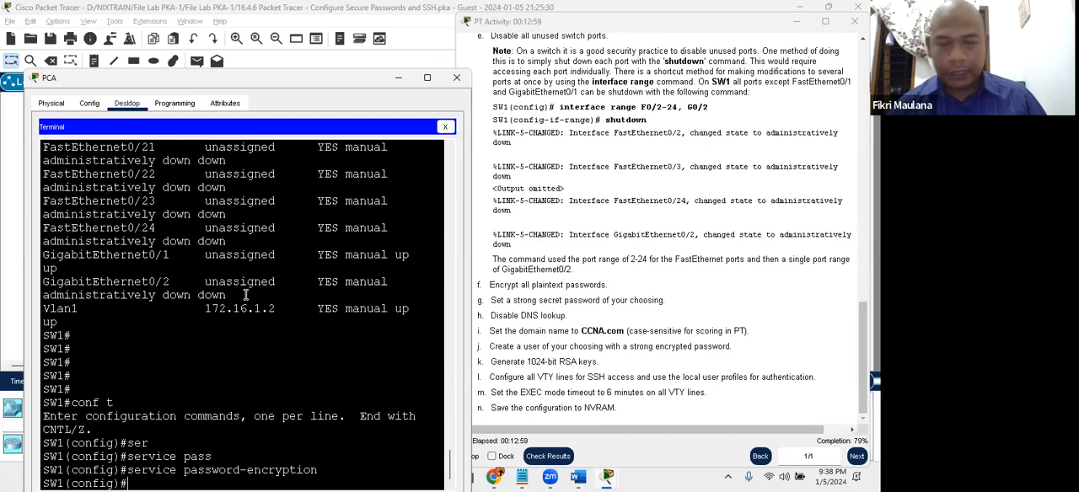
- Check instruction g and set SW1's enable secret to the chosen strong password
{"action": "left_click_drag", "start_coordinate": [506, 299], "coordinate": [594, 301]}
{"action": "left_click", "coordinate": [546, 300]}
{"action": "left_click", "coordinate": [303, 376]}
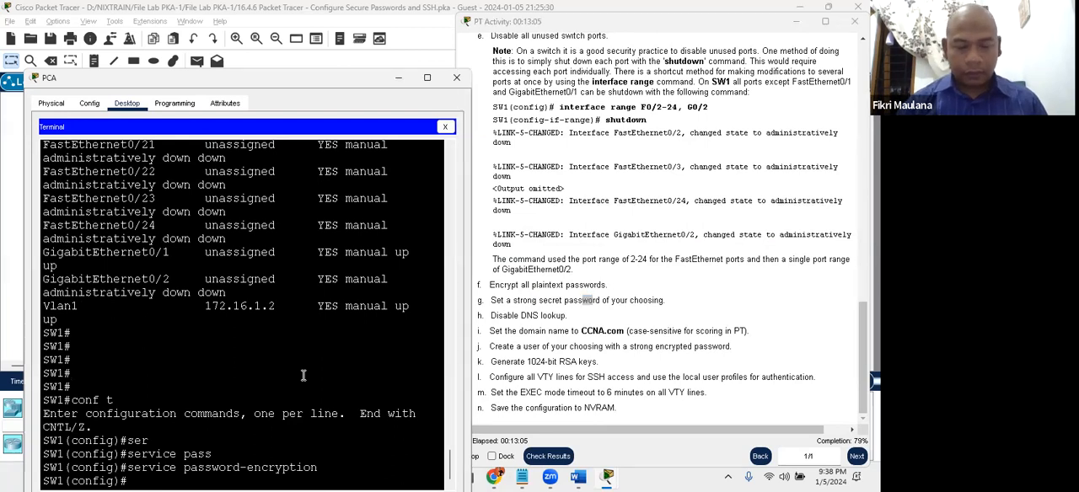
{"action": "key", "text": "Return"}
{"action": "key", "text": "Return"}
{"action": "key", "text": "Return"}
{"action": "key", "text": "Return"}
{"action": "type", "text": "enable secret"}
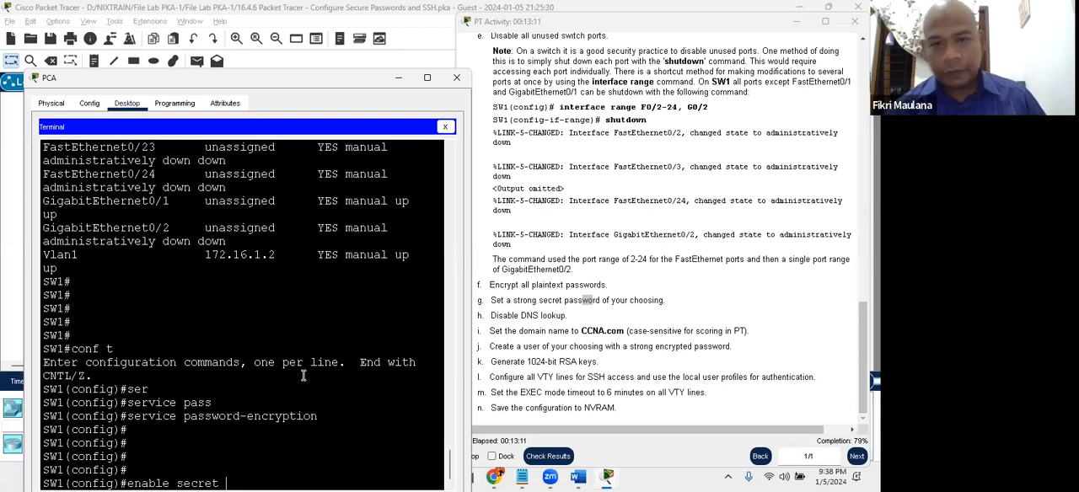
{"action": "type", "text": "password@123"}
{"action": "key", "text": "Return"}
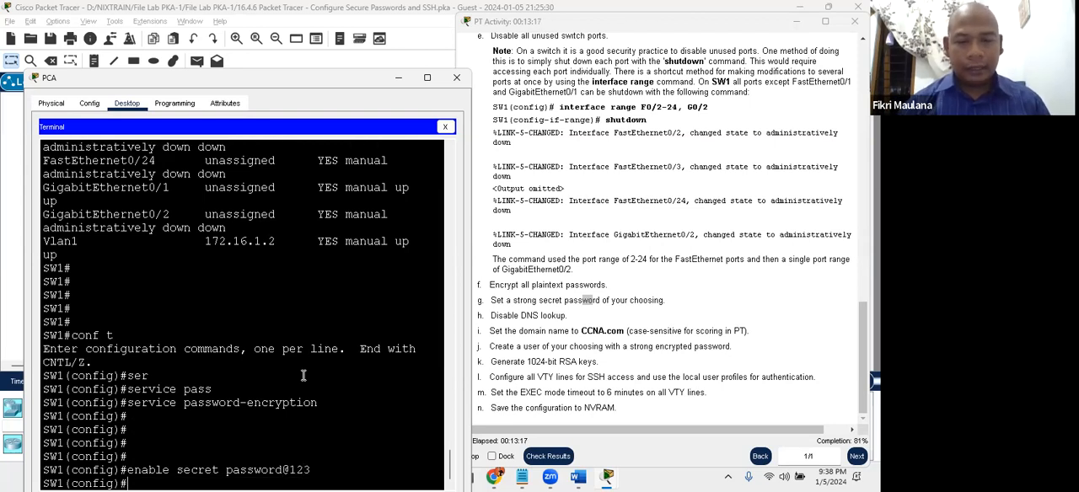
- Check instruction h and disable DNS lookup on SW1 with no ip domain-lookup
{"action": "left_click", "coordinate": [522, 315]}
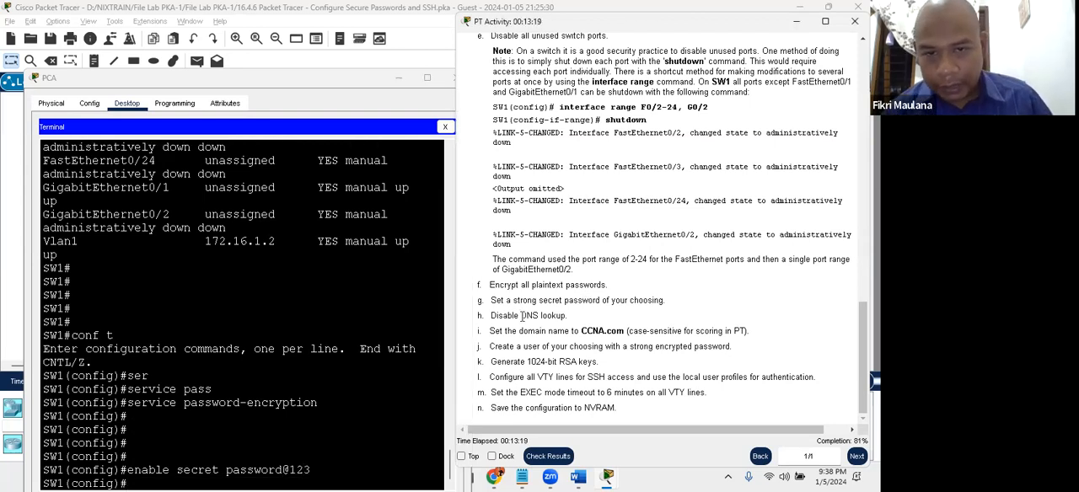
{"action": "left_click", "coordinate": [287, 367]}
{"action": "left_click_drag", "start_coordinate": [294, 80], "coordinate": [293, 62]}
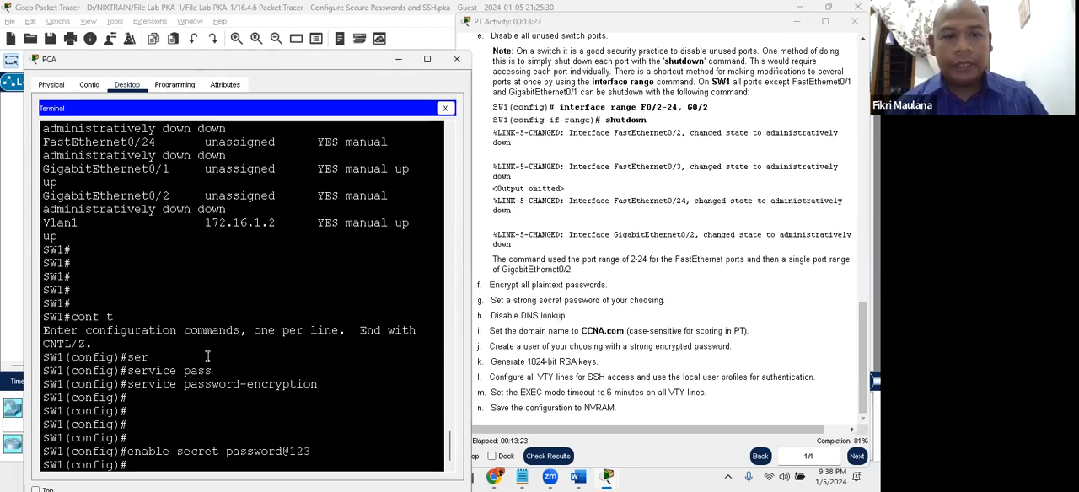
{"action": "key", "text": "Return"}
{"action": "key", "text": "Return"}
{"action": "key", "text": "Return"}
{"action": "key", "text": "Return"}
{"action": "key", "text": "Return"}
{"action": "type", "text": "no"}
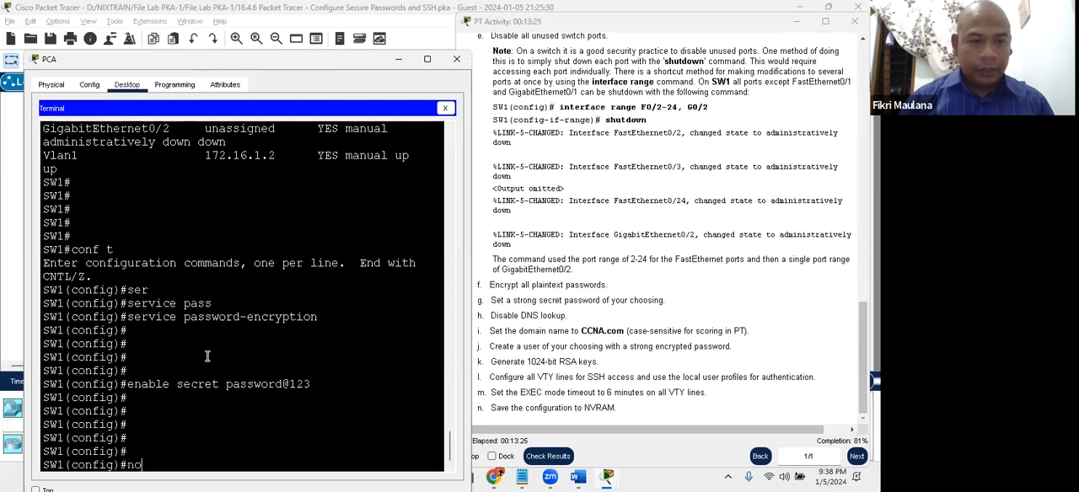
{"action": "type", "text": " ip domian-l;"}
{"action": "key", "text": "Tab"}
{"action": "key", "text": "BackSpace"}
{"action": "key", "text": "Tab"}
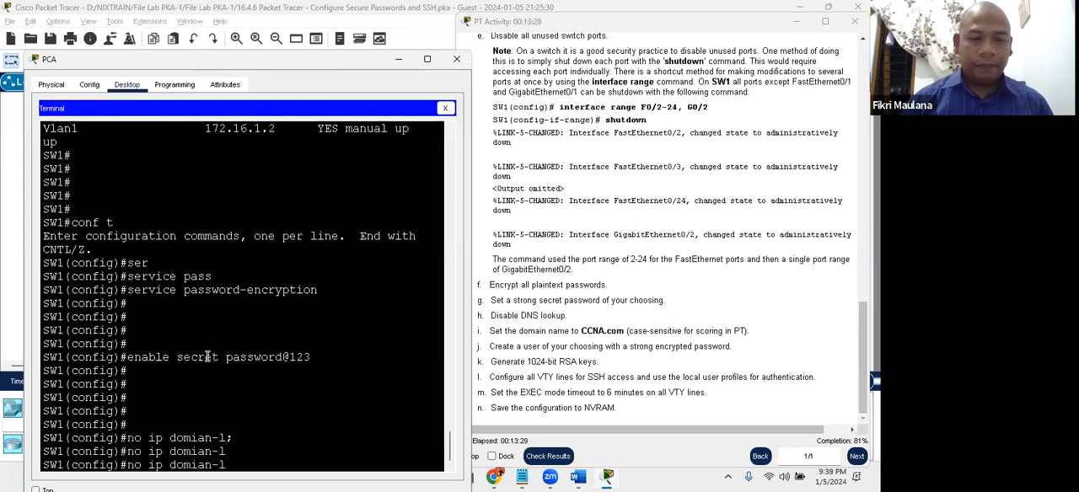
{"action": "key", "text": "Tab"}
{"action": "key", "text": "BackSpace"}
{"action": "key", "text": "BackSpace"}
{"action": "type", "text": "ain-l"}
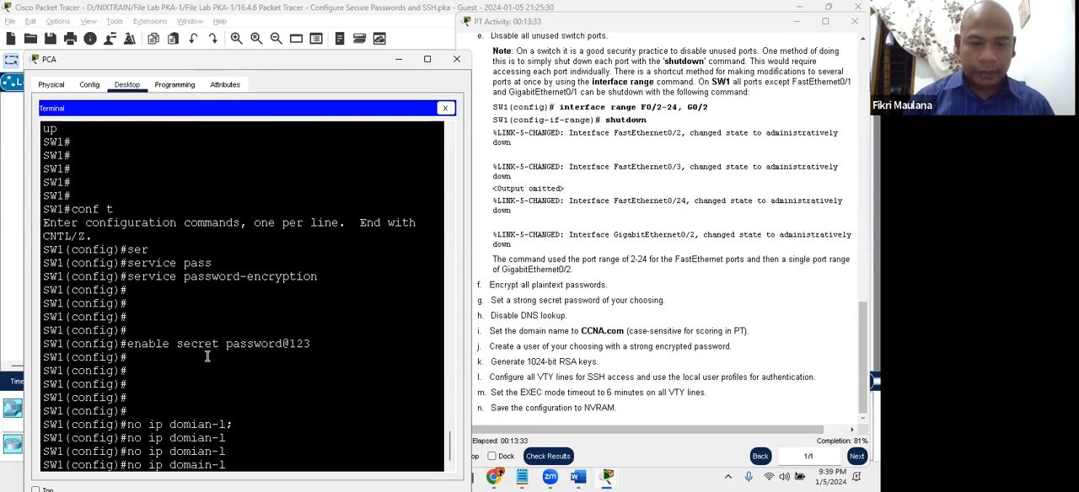
{"action": "type", "text": "o"}
{"action": "key", "text": "Tab"}
{"action": "key", "text": "Return"}
{"action": "key", "text": "Return"}
{"action": "key", "text": "Return"}
{"action": "key", "text": "Return"}
{"action": "key", "text": "Return"}
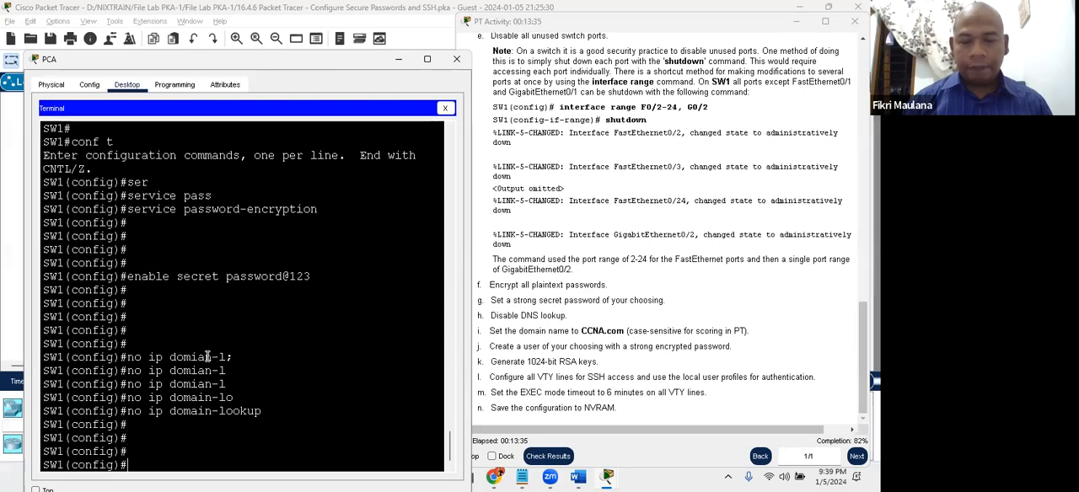
- Set SW1's domain name with ip domain-name, copying CCNA.com from instruction i
{"action": "left_click", "coordinate": [587, 332]}
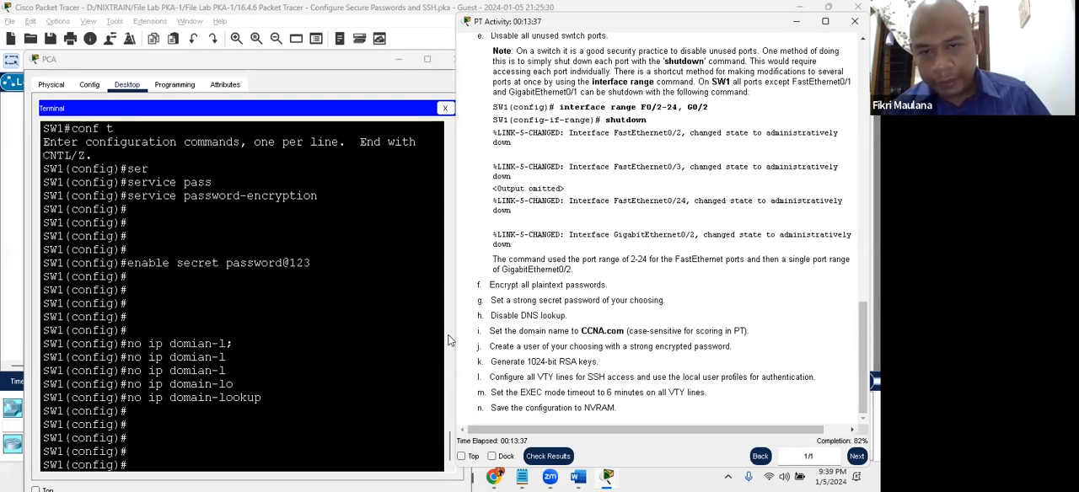
{"action": "left_click", "coordinate": [309, 371]}
{"action": "type", "text": "domain-na"}
{"action": "key", "text": "Tab"}
{"action": "key", "text": "BackSpace"}
{"action": "key", "text": "BackSpace"}
{"action": "key", "text": "BackSpace"}
{"action": "key", "text": "BackSpace"}
{"action": "key", "text": "BackSpace"}
{"action": "key", "text": "BackSpace"}
{"action": "key", "text": "BackSpace"}
{"action": "key", "text": "BackSpace"}
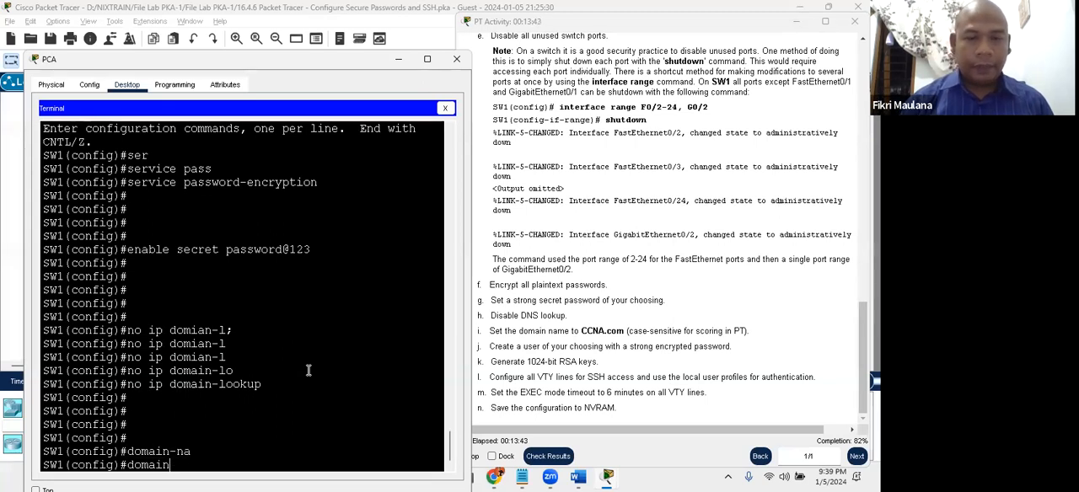
{"action": "type", "text": "ip domain"}
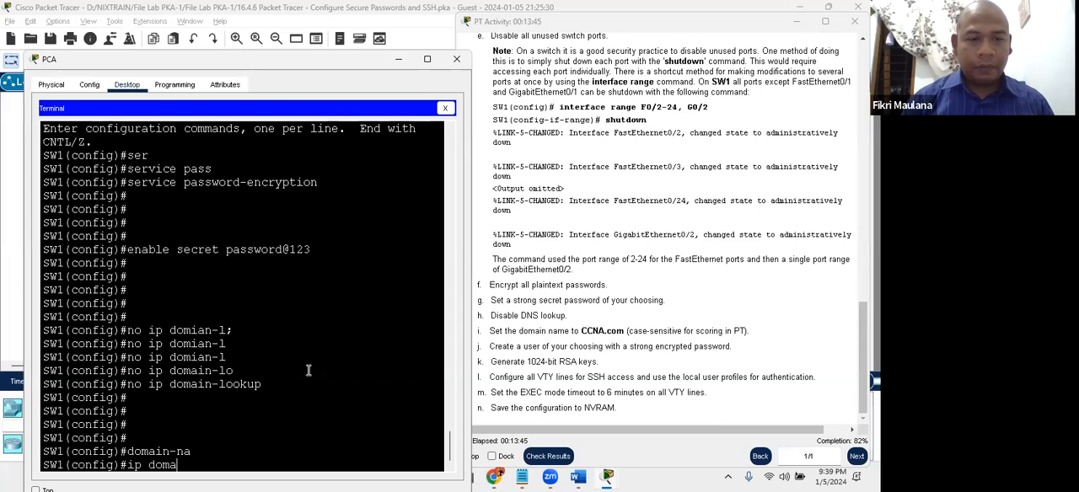
{"action": "key", "text": "Tab"}
{"action": "type", "text": "-na"}
{"action": "key", "text": "Tab"}
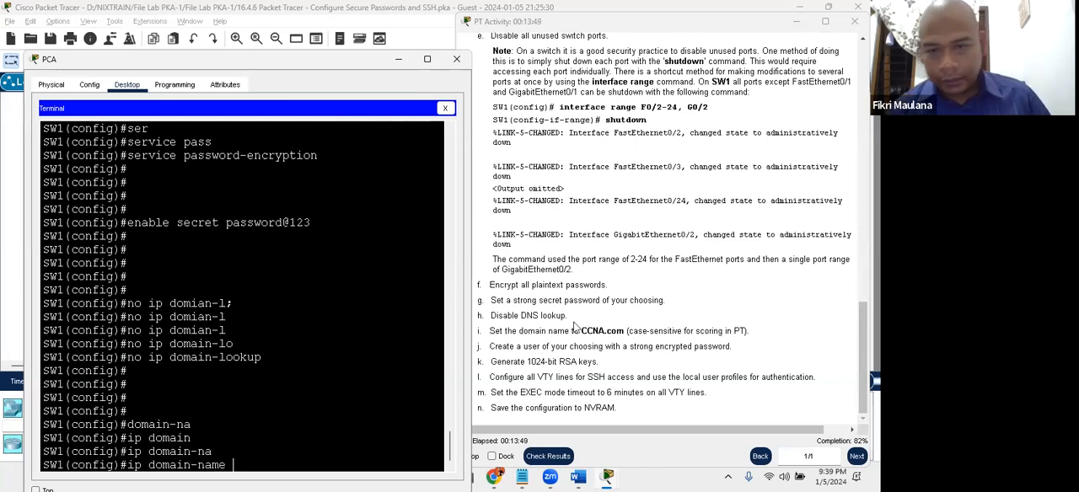
{"action": "left_click_drag", "start_coordinate": [582, 330], "coordinate": [623, 331]}
{"action": "right_click", "coordinate": [624, 332]}
{"action": "left_click", "coordinate": [642, 342]}
{"action": "left_click", "coordinate": [241, 466]}
{"action": "right_click", "coordinate": [241, 465]}
{"action": "left_click", "coordinate": [273, 456]}
{"action": "key", "text": "Return"}
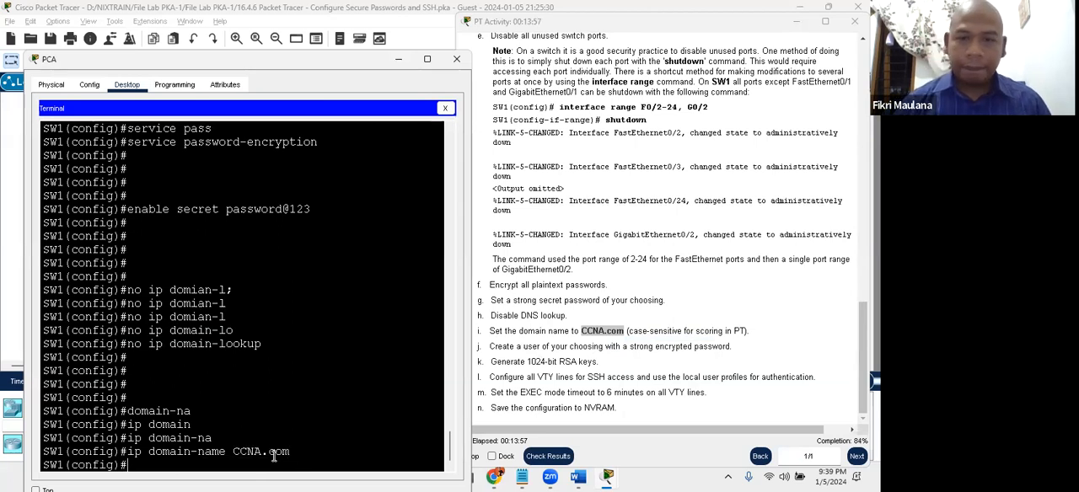
- Check instruction j and create the user admin on SW1 with an encrypted secret password
{"action": "left_click", "coordinate": [520, 357]}
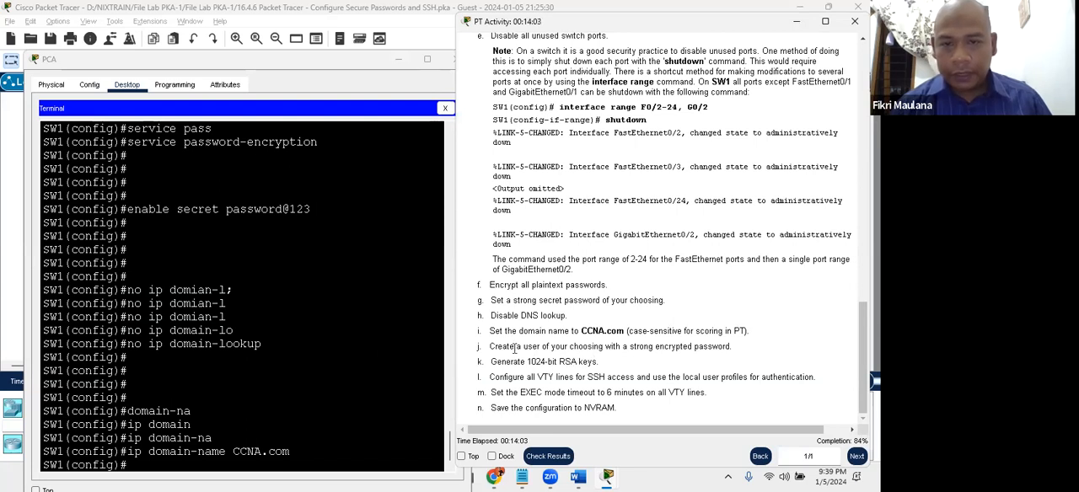
{"action": "left_click", "coordinate": [351, 354]}
{"action": "key", "text": "Return"}
{"action": "key", "text": "Return"}
{"action": "key", "text": "Return"}
{"action": "type", "text": "user"}
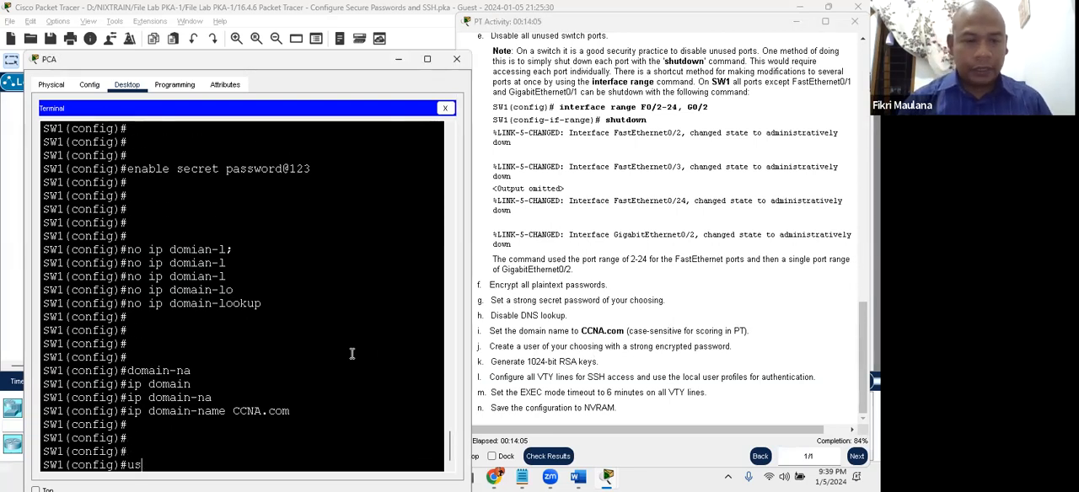
{"action": "key", "text": "Return"}
{"action": "type", "text": "username admin secret pssword@12"}
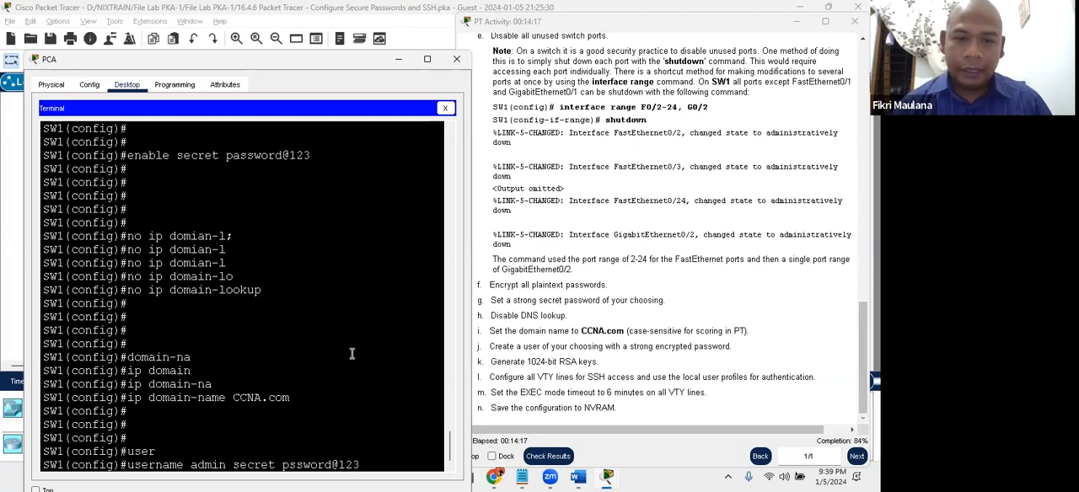
{"action": "type", "text": "3"}
{"action": "key", "text": "Return"}
- Check instruction k and generate RSA keys on SW1 with crypto key generate rsa and a 1024-bit modulus
{"action": "left_click", "coordinate": [616, 361]}
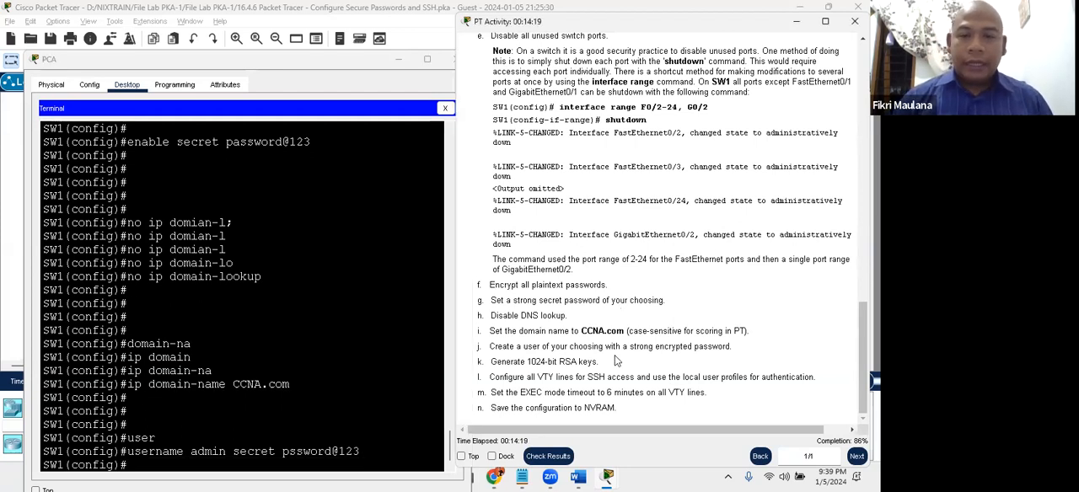
{"action": "left_click", "coordinate": [239, 398]}
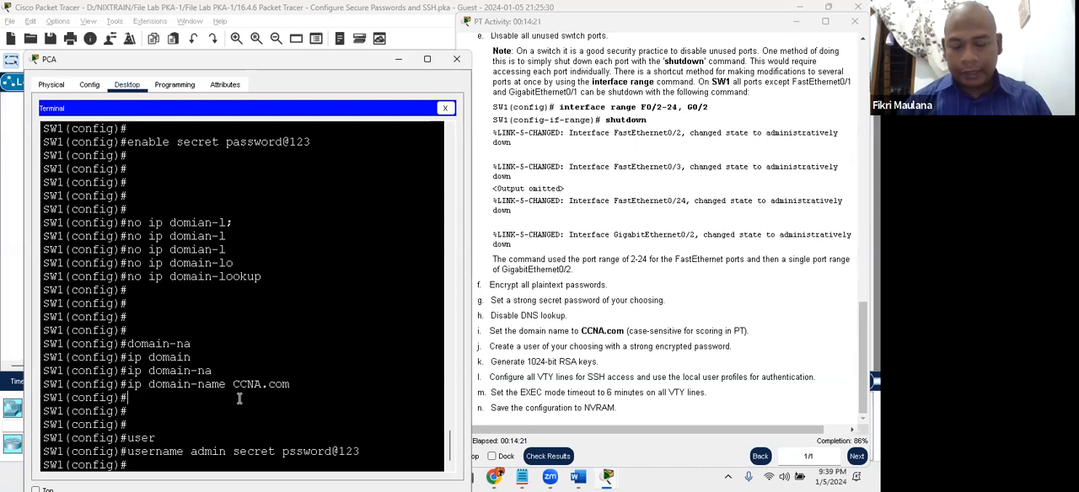
{"action": "key", "text": "Return"}
{"action": "key", "text": "Return"}
{"action": "key", "text": "Return"}
{"action": "key", "text": "Return"}
{"action": "key", "text": "Return"}
{"action": "key", "text": "Return"}
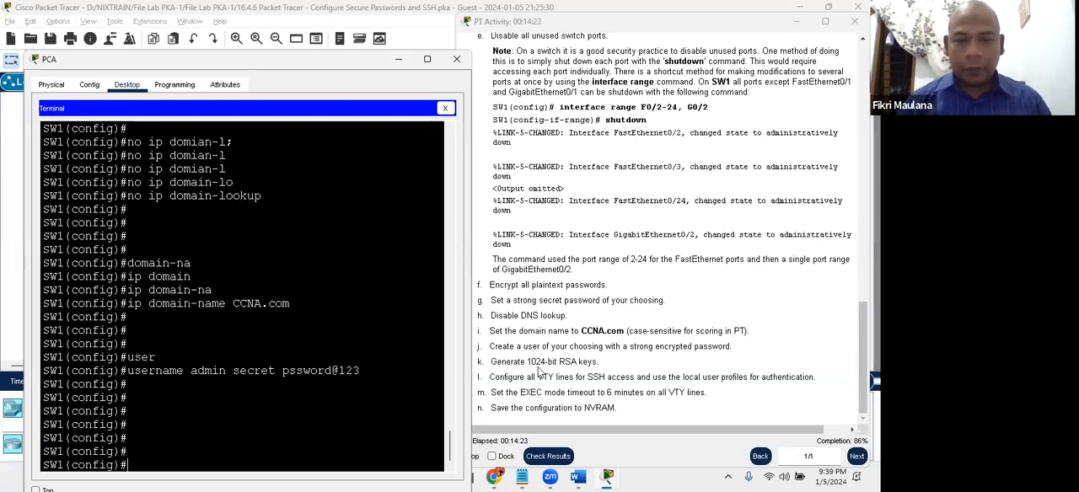
{"action": "left_click", "coordinate": [279, 402]}
{"action": "key", "text": "Return"}
{"action": "key", "text": "Return"}
{"action": "key", "text": "Return"}
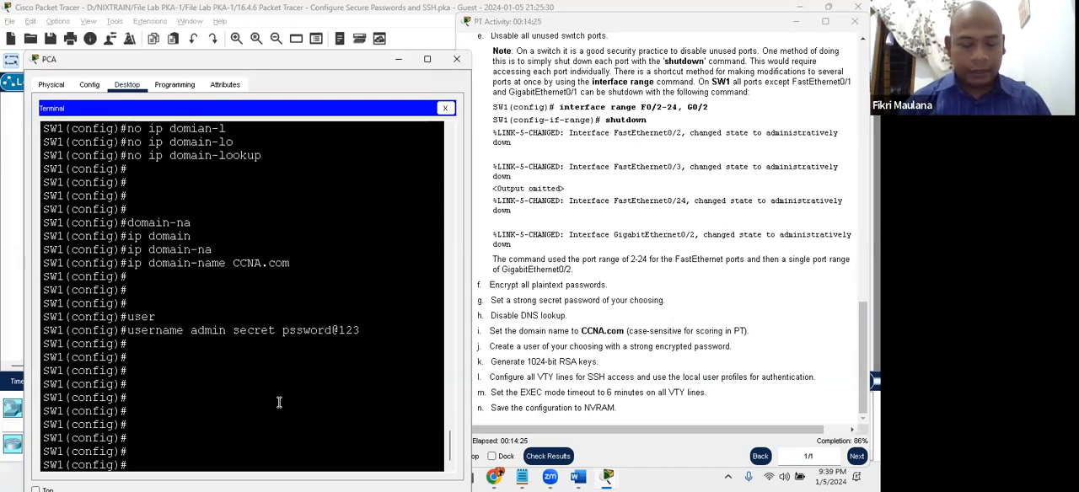
{"action": "type", "text": "cry"}
{"action": "key", "text": "Tab"}
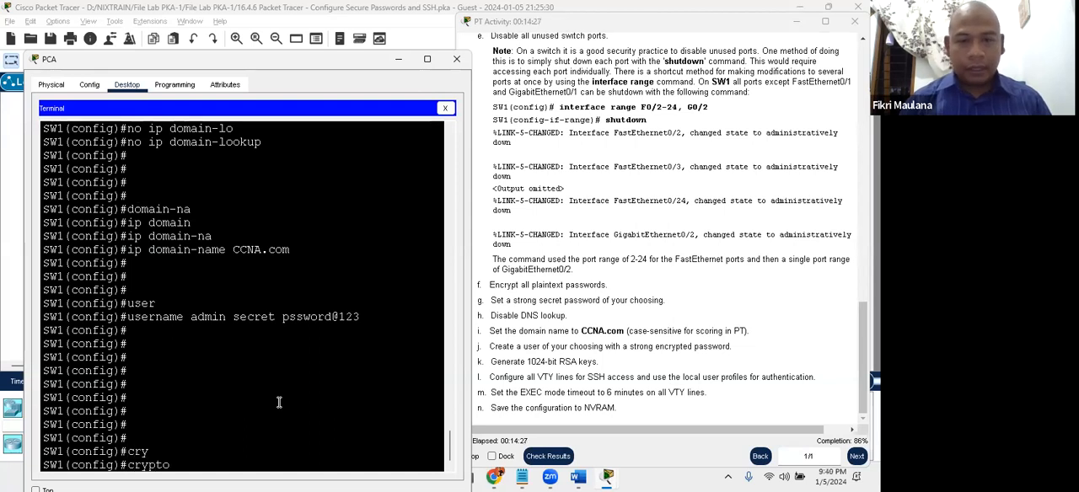
{"action": "type", "text": "key gene"}
{"action": "key", "text": "Tab"}
{"action": "type", "text": "rsa"}
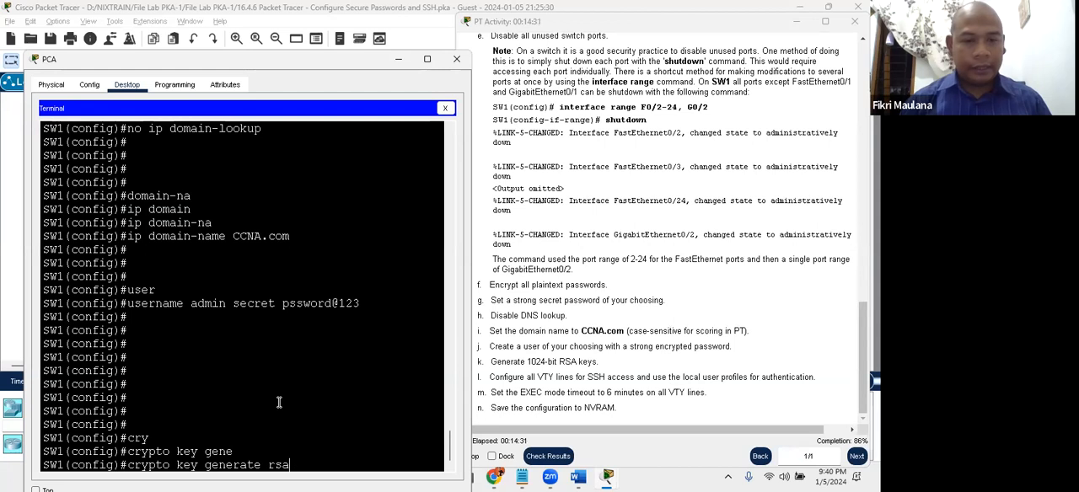
{"action": "key", "text": "Return"}
{"action": "type", "text": "1024"}
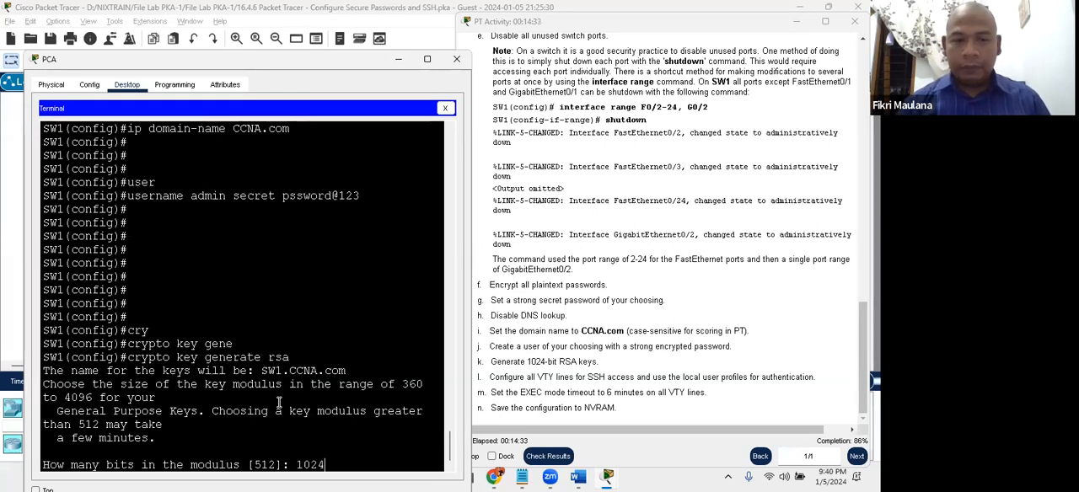
{"action": "key", "text": "Return"}
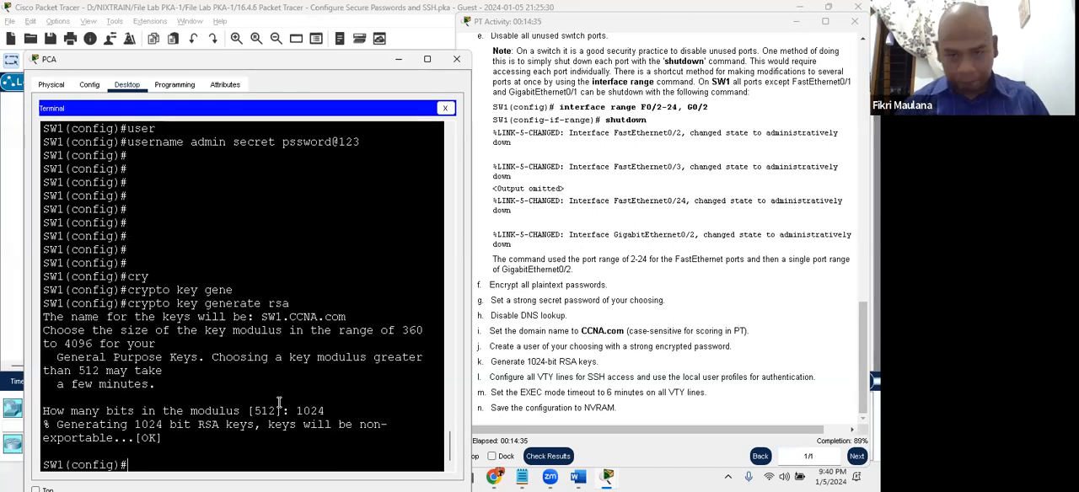
- Review instruction l and enter line configuration mode on SW1 with line vty 0 15
{"action": "left_click", "coordinate": [545, 390]}
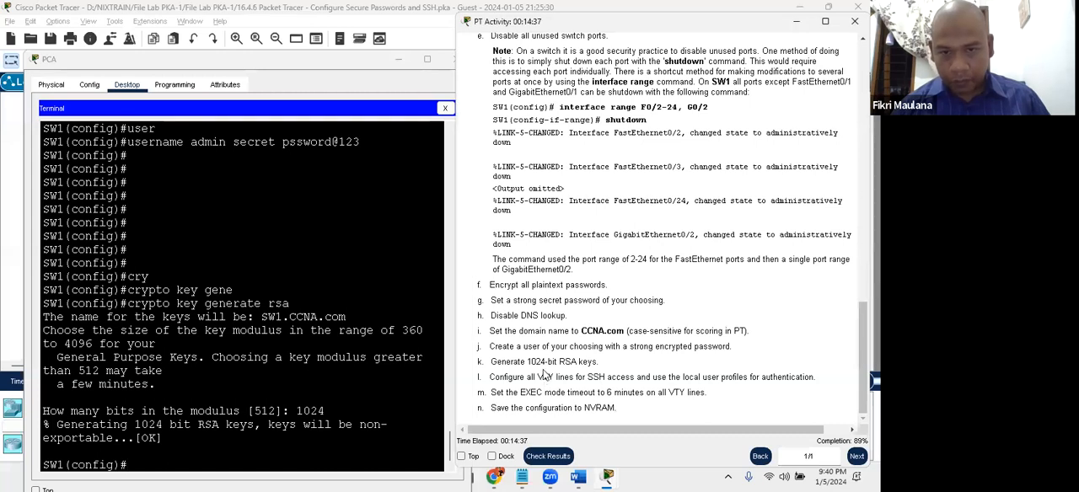
{"action": "left_click_drag", "start_coordinate": [520, 373], "coordinate": [550, 377]}
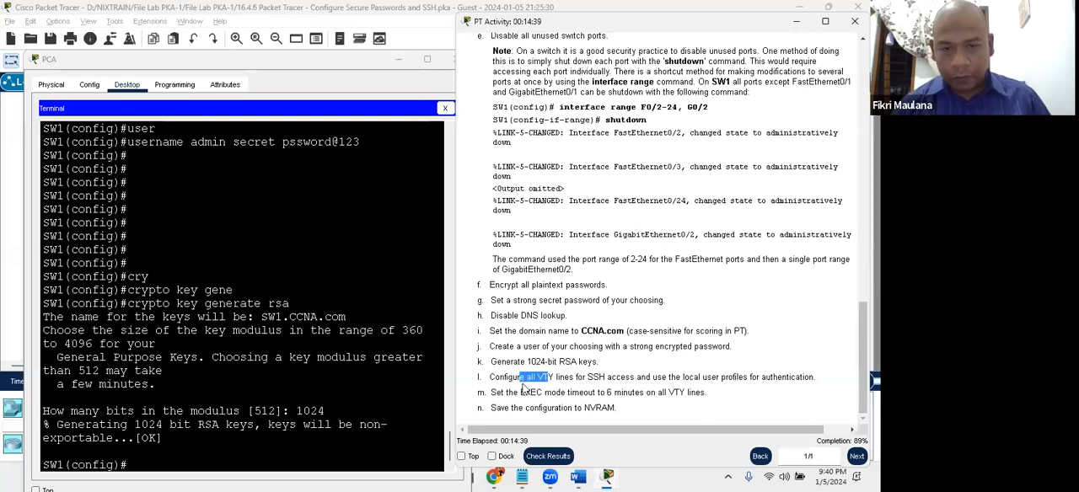
{"action": "left_click", "coordinate": [532, 388]}
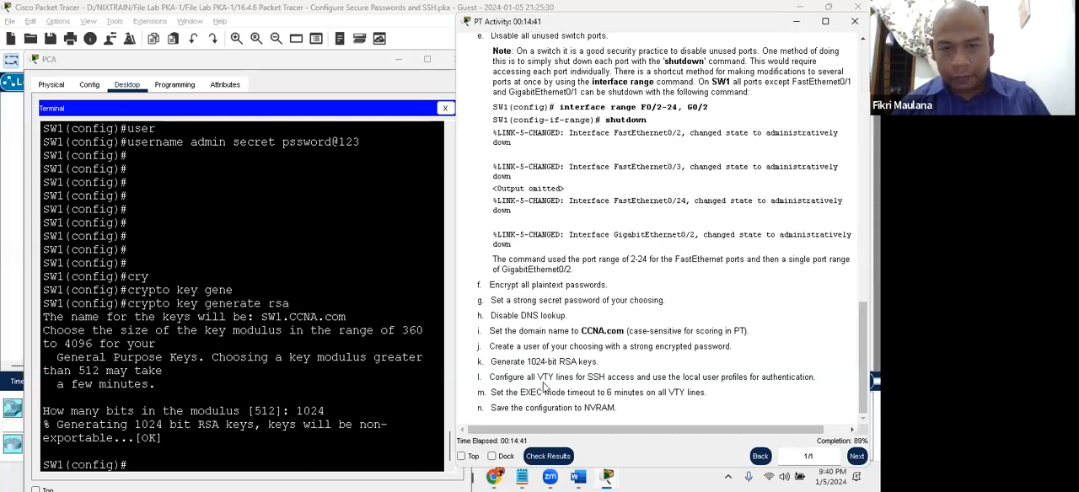
{"action": "left_click", "coordinate": [264, 410]}
{"action": "key", "text": "Return"}
{"action": "key", "text": "Return"}
{"action": "key", "text": "Return"}
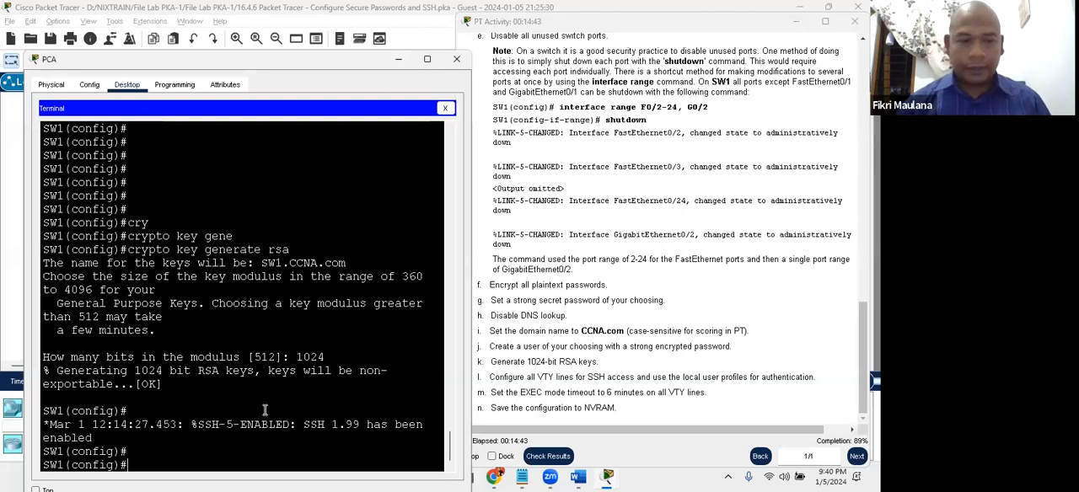
{"action": "type", "text": "l"}
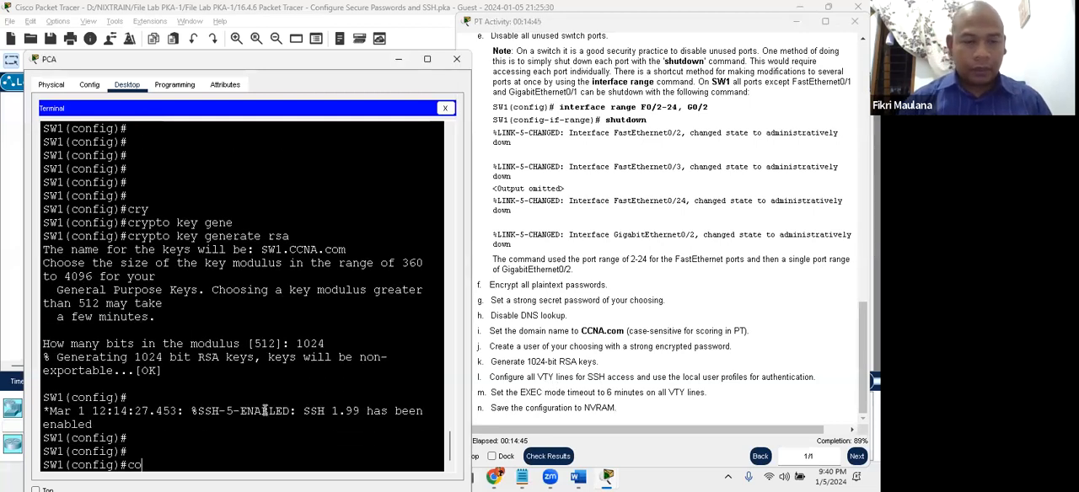
{"action": "type", "text": "in"}
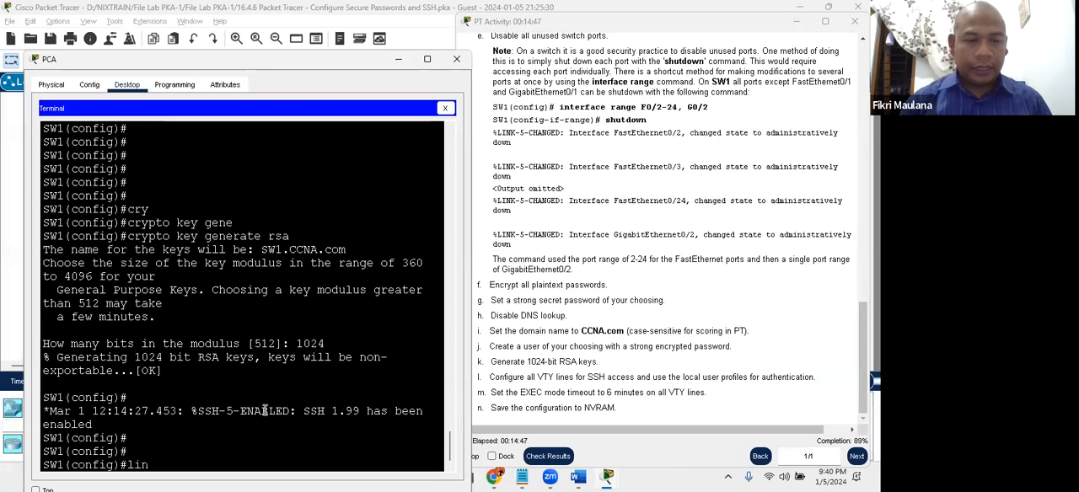
{"action": "type", "text": "e vty 0 15"}
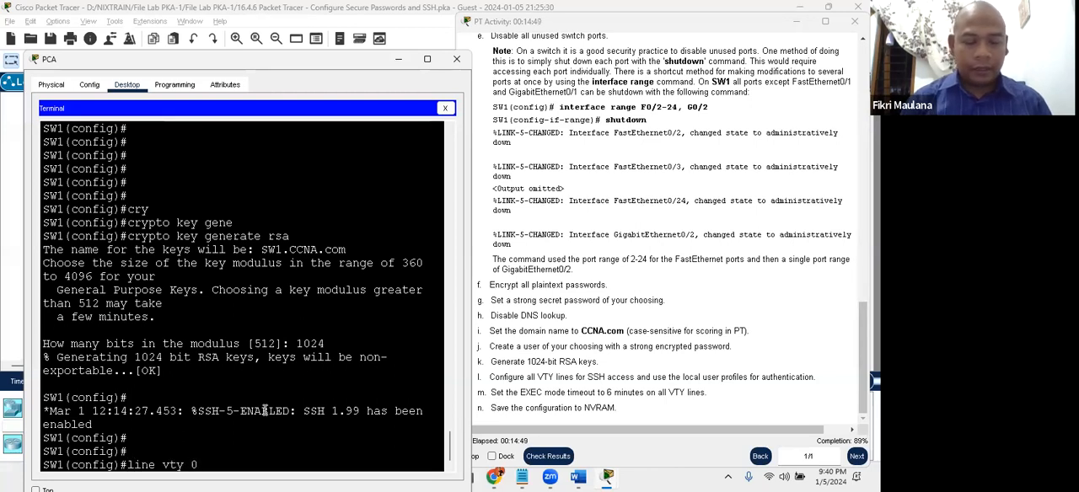
{"action": "key", "text": "Return"}
- Restrict the VTY lines to SSH access with transport input ssh
{"action": "type", "text": "tra"}
{"action": "key", "text": "Tab"}
{"action": "type", "text": "inpu"}
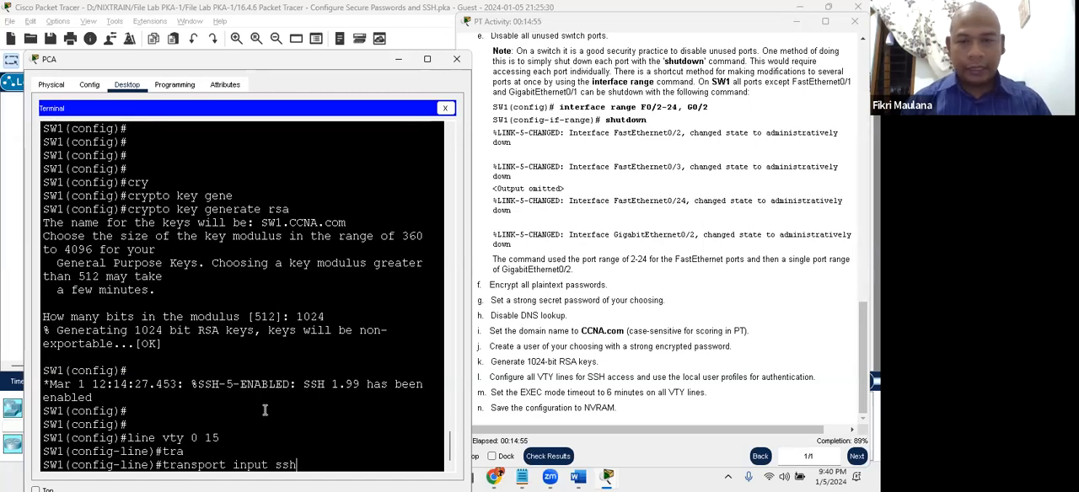
{"action": "type", "text": "t ssh"}
{"action": "key", "text": "Return"}
- Make the VTY lines authenticate against local user profiles with login local
{"action": "type", "text": "login local"}
{"action": "key", "text": "Return"}
{"action": "key", "text": "Return"}
{"action": "key", "text": "Return"}
{"action": "key", "text": "Return"}
{"action": "key", "text": "Return"}
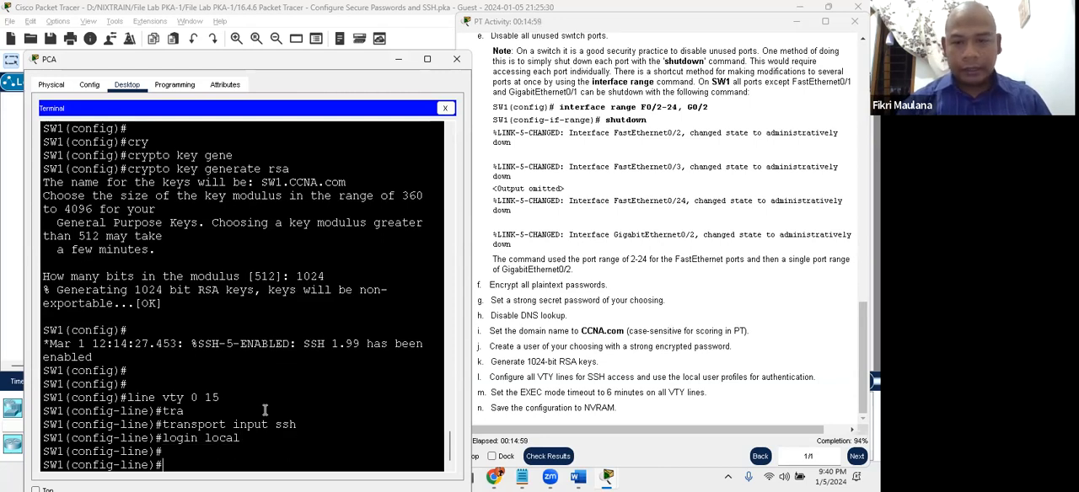
- Set the EXEC timeout to 6 minutes on SW1's VTY lines with exec-timeout 6 and leave configuration mode with end
{"action": "left_click", "coordinate": [628, 388]}
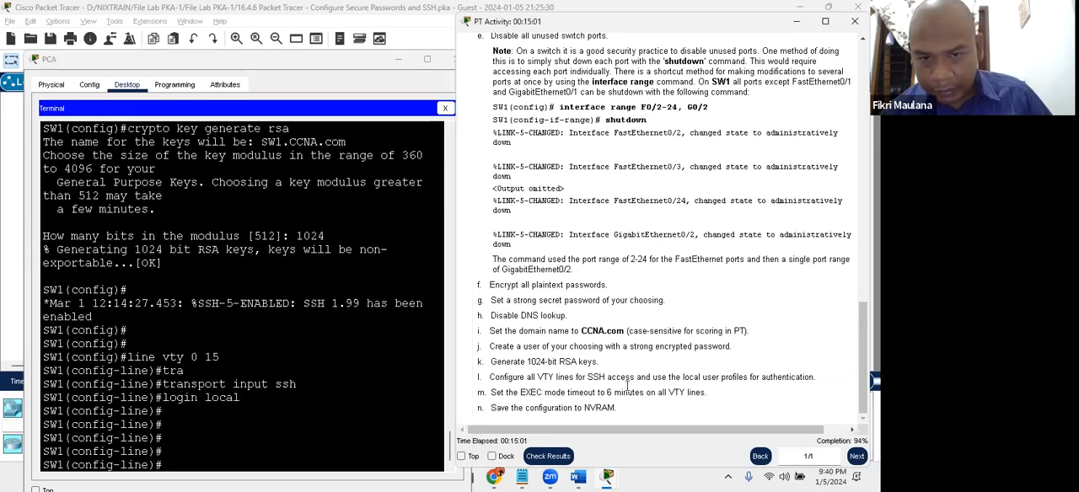
{"action": "left_click", "coordinate": [249, 445]}
{"action": "key", "text": "Return"}
{"action": "key", "text": "Return"}
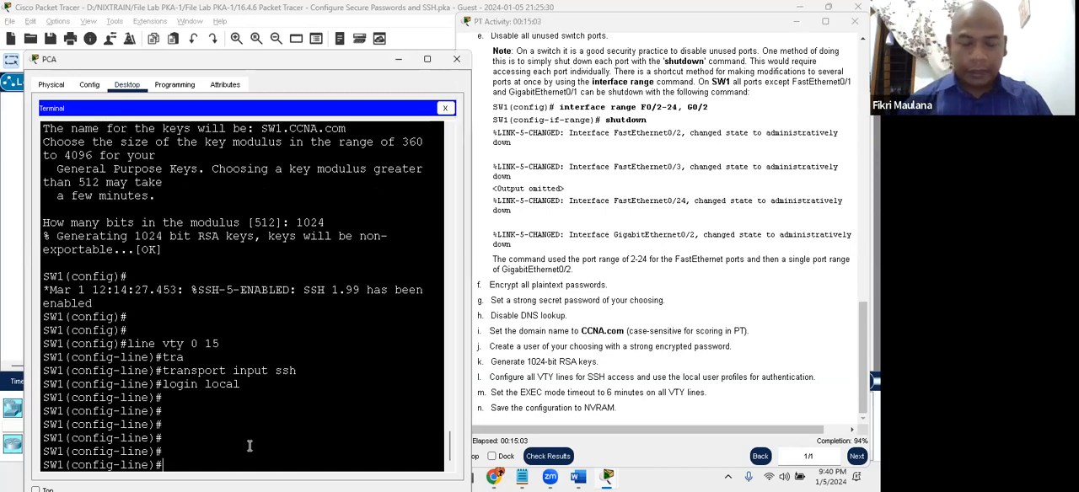
{"action": "type", "text": "exe"}
{"action": "key", "text": "Tab"}
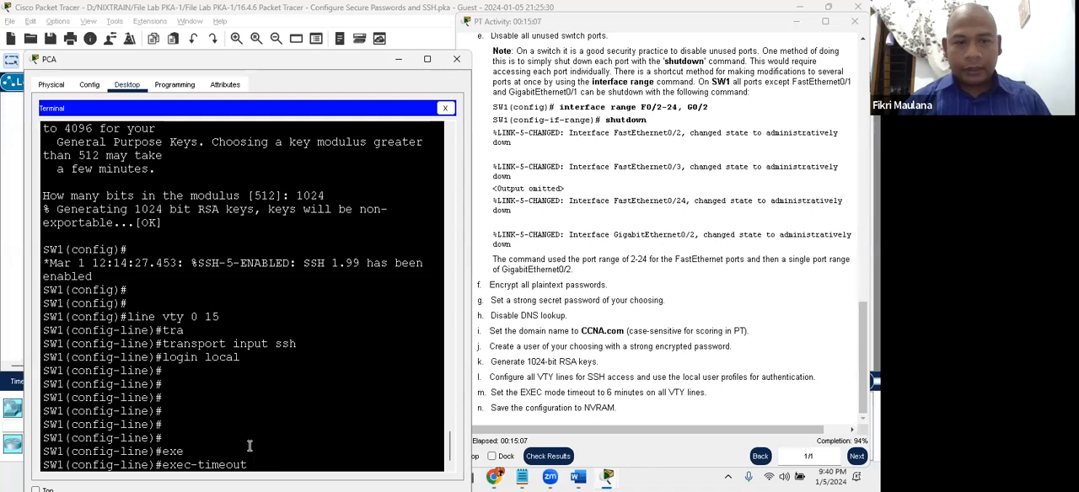
{"action": "type", "text": "6"}
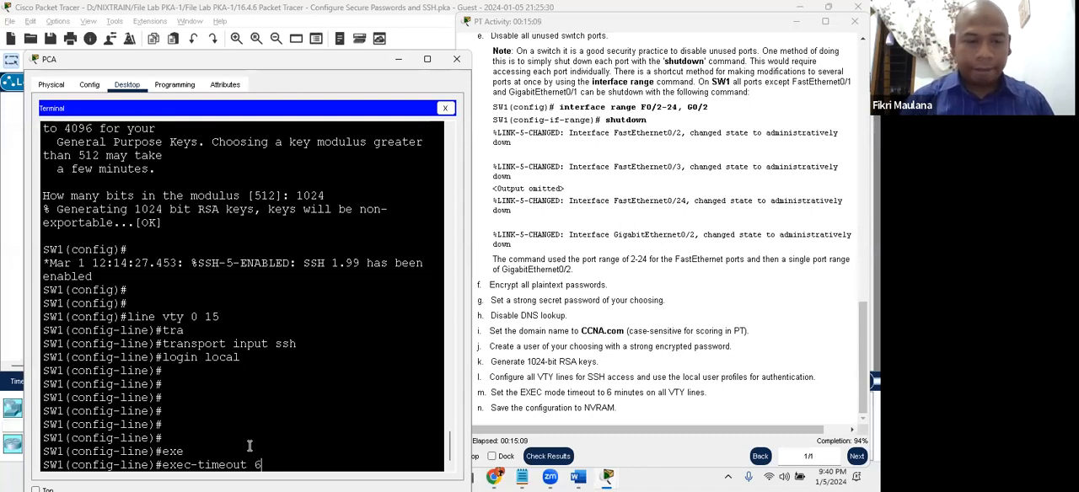
{"action": "key", "text": "Return"}
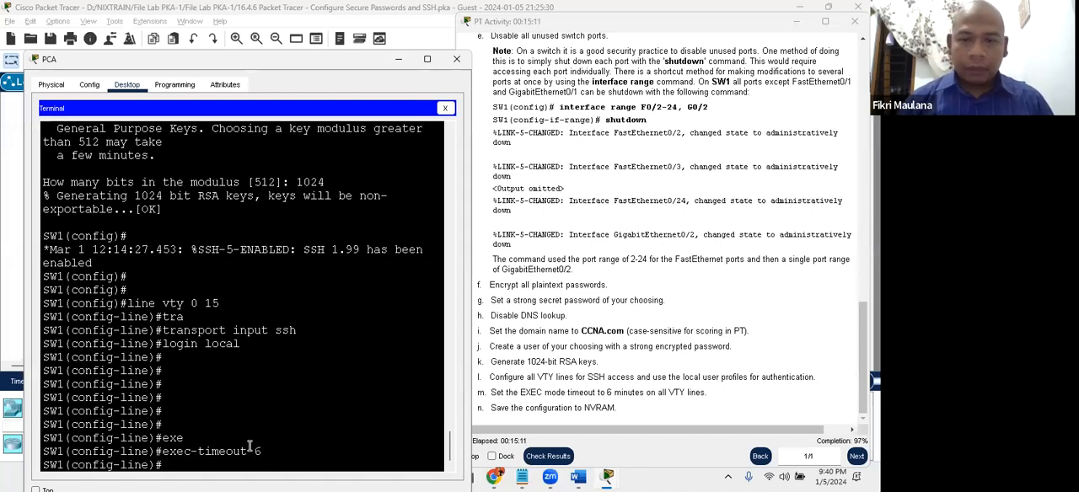
{"action": "key", "text": "Return"}
{"action": "key", "text": "Return"}
{"action": "key", "text": "Return"}
{"action": "type", "text": "end"}
{"action": "key", "text": "Return"}
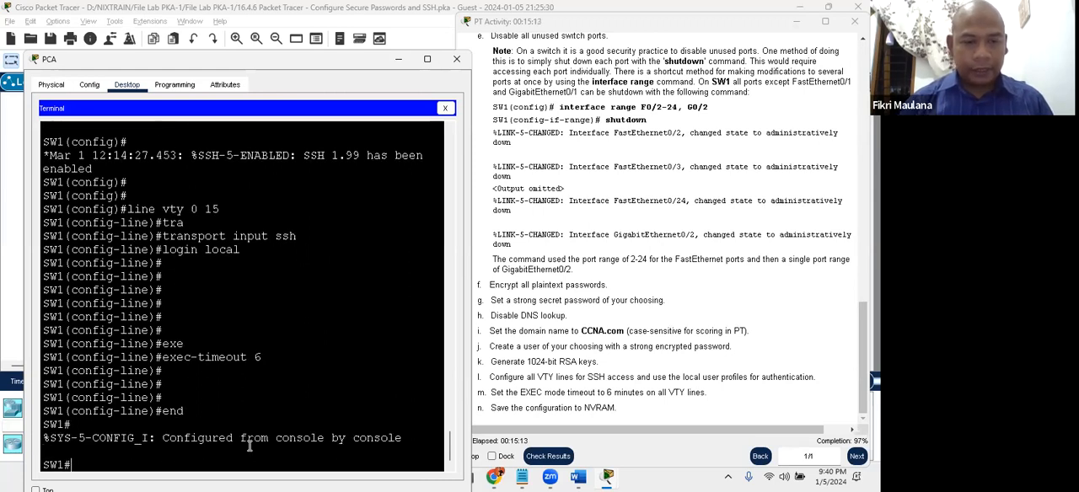
- Save SW1's configuration to NVRAM with copy running-config startup-config, accepting startup-config as the destination filename
{"action": "key", "text": "Return"}
{"action": "key", "text": "Return"}
{"action": "type", "text": "copy run"}
{"action": "key", "text": "Tab"}
{"action": "type", "text": "sta"}
{"action": "key", "text": "Tab"}
{"action": "key", "text": "Return"}
{"action": "key", "text": "Return"}
{"action": "key", "text": "Return"}
{"action": "key", "text": "Return"}
{"action": "key", "text": "Return"}
{"action": "key", "text": "Return"}
{"action": "key", "text": "Return"}
{"action": "key", "text": "Return"}
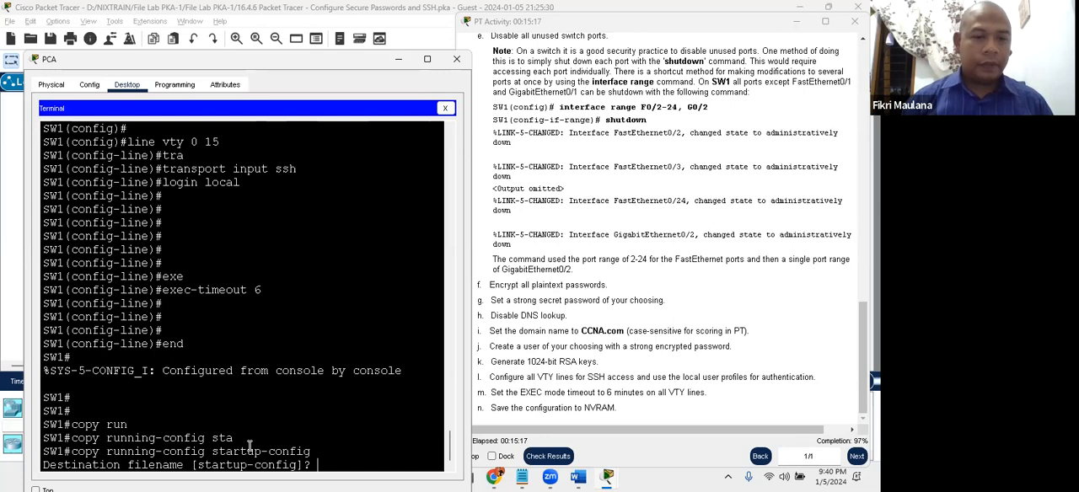
{"action": "key", "text": "Return"}
{"action": "key", "text": "Return"}
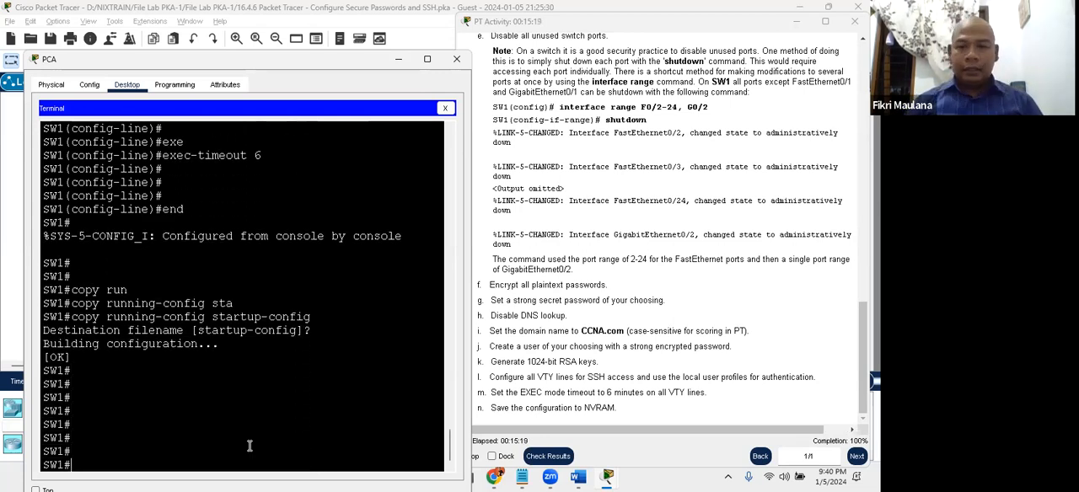
- Check the activity results and open the list of assessment items
{"action": "left_click", "coordinate": [688, 363]}
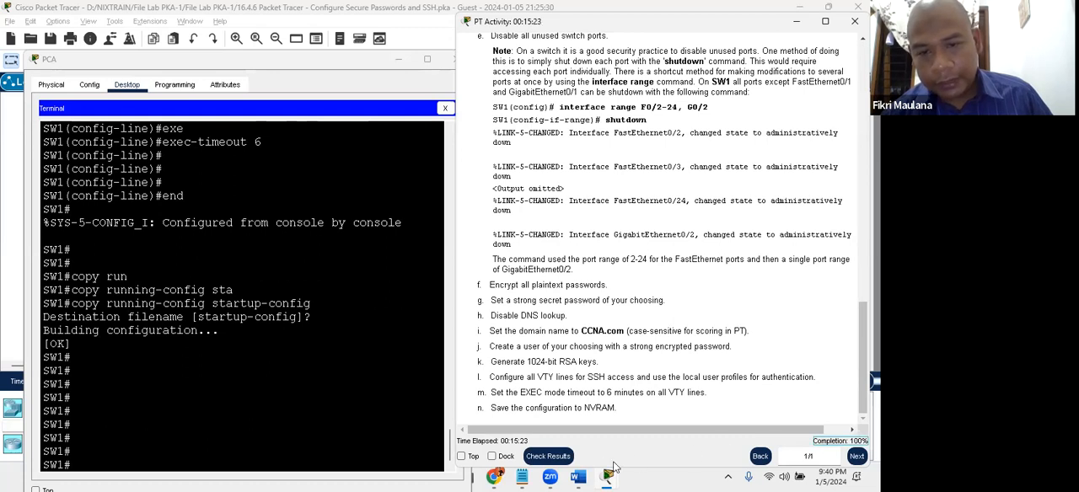
{"action": "left_click", "coordinate": [552, 453]}
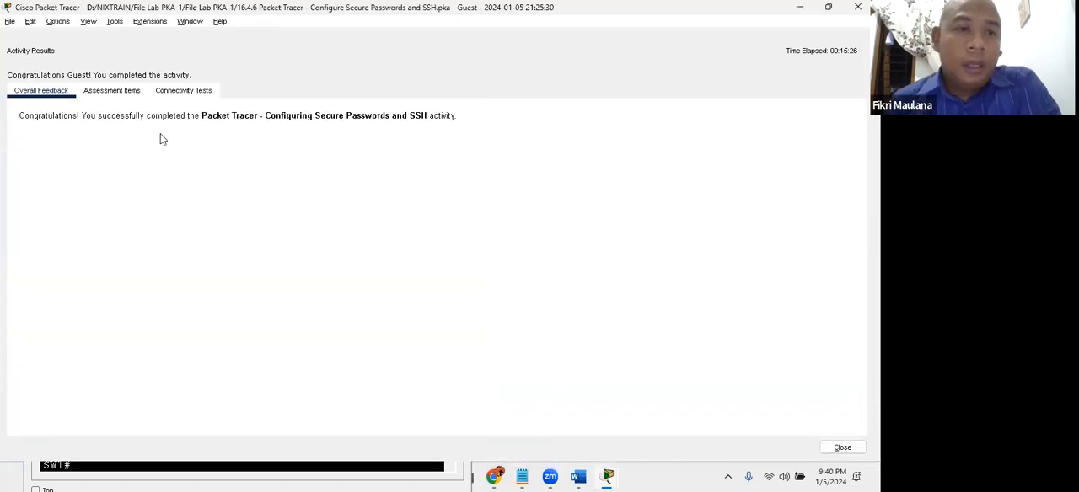
{"action": "left_click", "coordinate": [109, 95]}
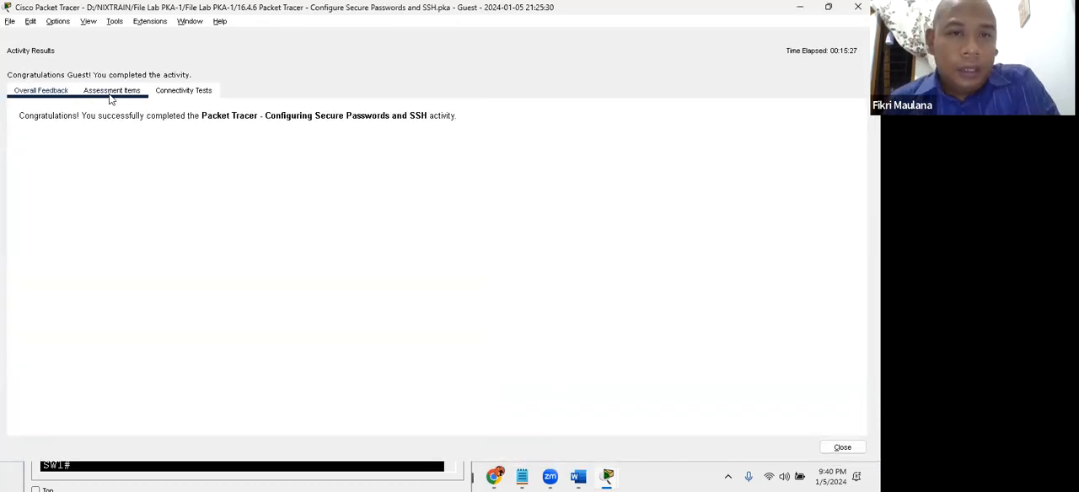
- Review the status of the assessment items for PCA, RTA and SW1, from addressing to the VTY lines
{"action": "left_click", "coordinate": [110, 211]}
{"action": "left_click", "coordinate": [91, 165]}
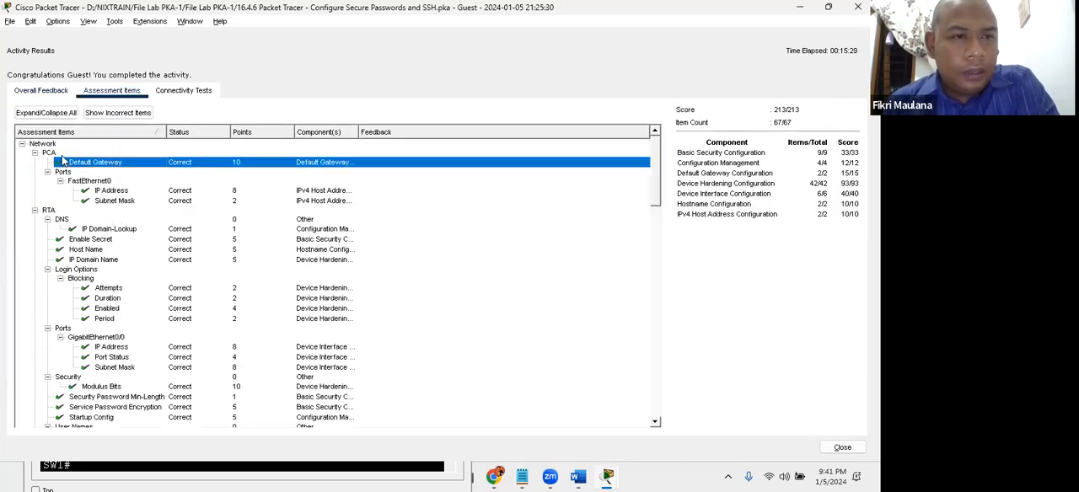
{"action": "left_click", "coordinate": [97, 192]}
{"action": "left_click", "coordinate": [95, 202]}
{"action": "left_click", "coordinate": [84, 230]}
{"action": "left_click", "coordinate": [81, 240]}
{"action": "left_click", "coordinate": [85, 250]}
{"action": "scroll", "coordinate": [85, 249], "scroll_direction": "down", "scroll_amount": 2}
{"action": "left_click", "coordinate": [84, 232]}
{"action": "left_click", "coordinate": [85, 242]}
{"action": "left_click", "coordinate": [87, 273]}
{"action": "scroll", "coordinate": [86, 272], "scroll_direction": "down", "scroll_amount": 2}
{"action": "left_click", "coordinate": [99, 244]}
{"action": "left_click", "coordinate": [99, 254]}
{"action": "left_click", "coordinate": [88, 273]}
{"action": "left_click", "coordinate": [88, 282]}
{"action": "left_click", "coordinate": [88, 302]}
{"action": "left_click", "coordinate": [89, 321]}
{"action": "scroll", "coordinate": [89, 307], "scroll_direction": "down", "scroll_amount": 9}
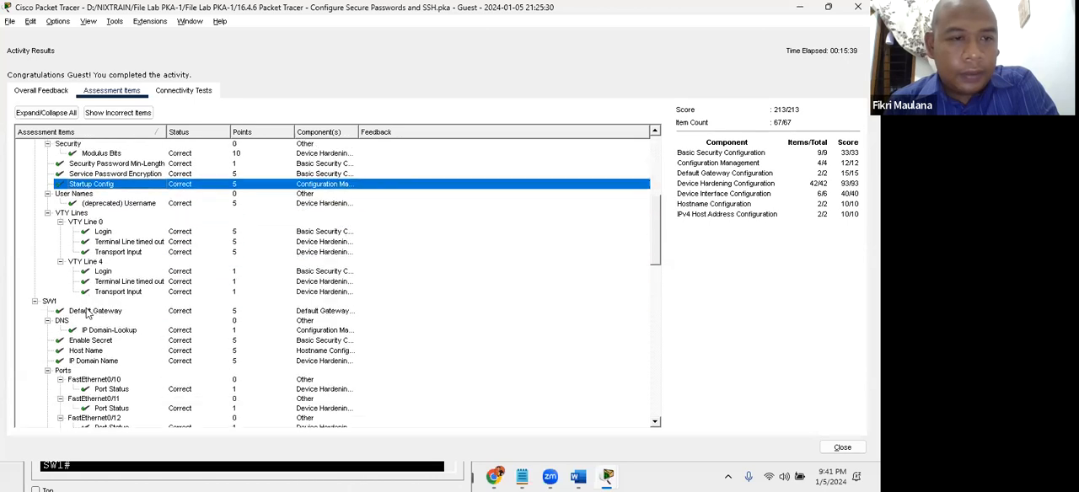
{"action": "scroll", "coordinate": [90, 302], "scroll_direction": "down", "scroll_amount": 15}
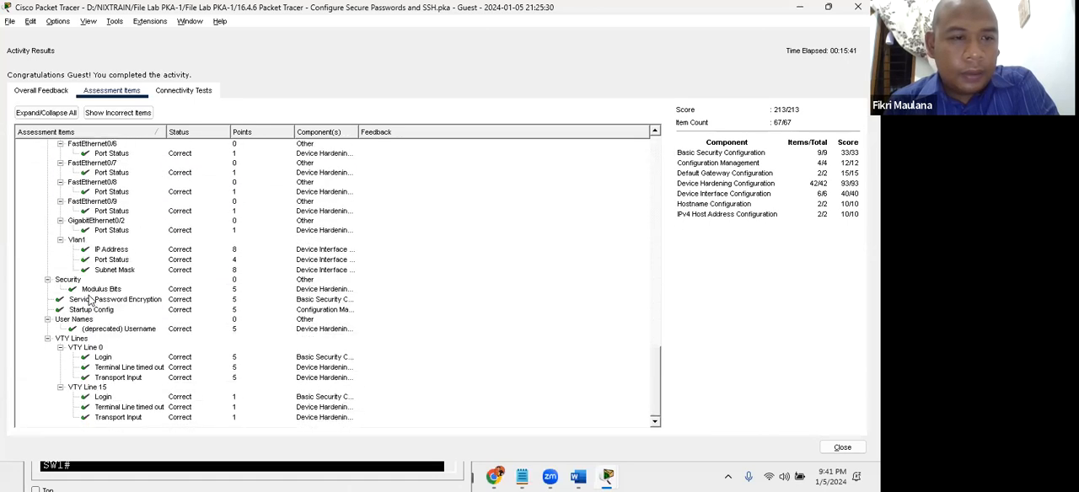
{"action": "left_click", "coordinate": [99, 339]}
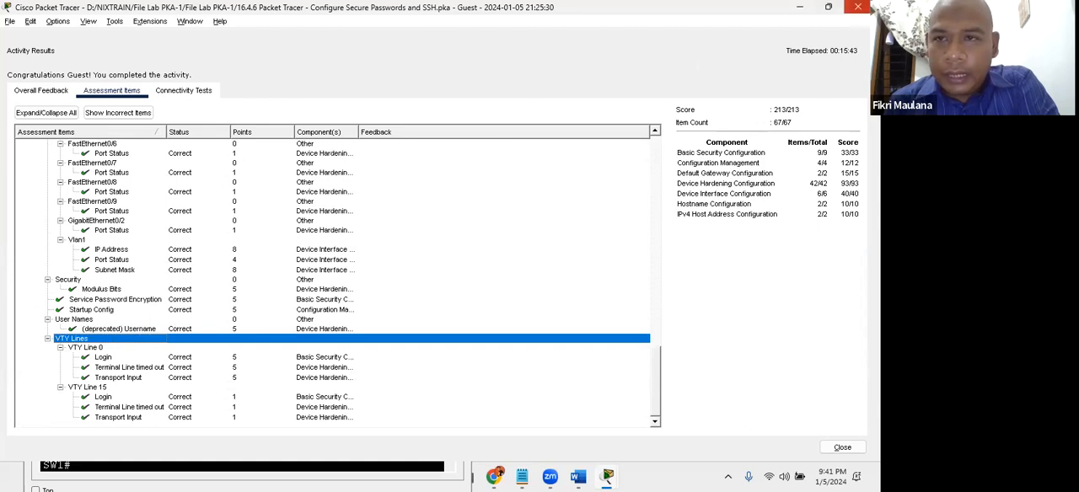
- Close the activity results and arrange the instructions and PCA's window side by side
{"action": "left_click", "coordinate": [857, 7]}
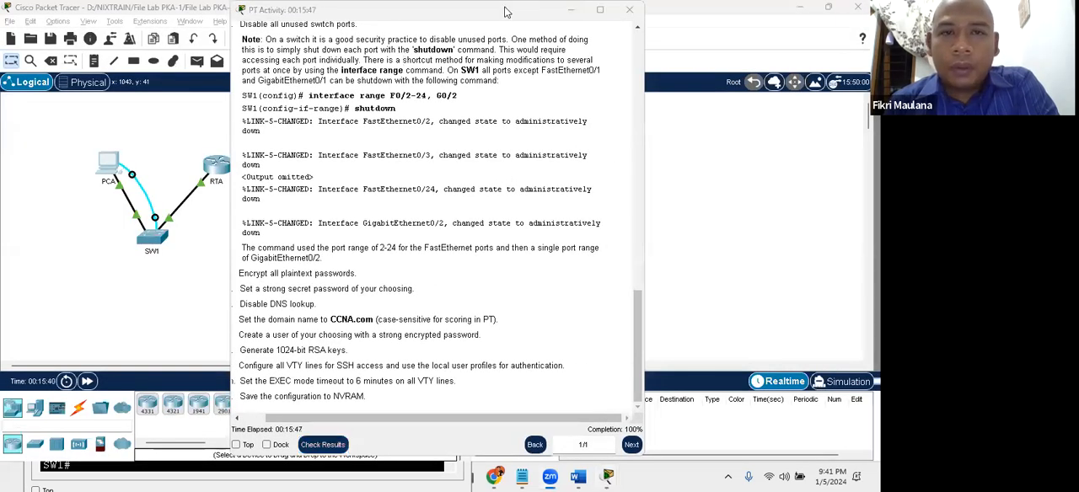
{"action": "left_click_drag", "start_coordinate": [506, 14], "coordinate": [737, 20]}
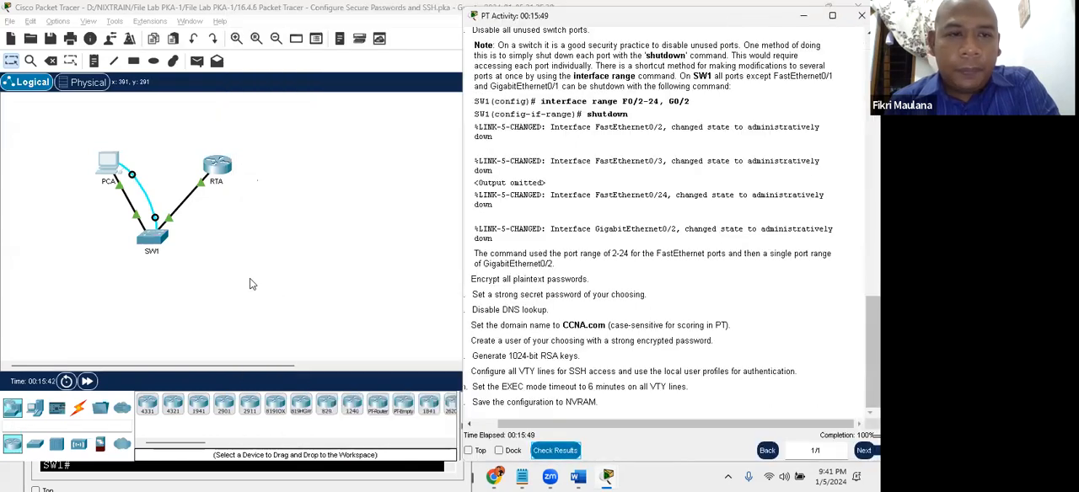
{"action": "left_click", "coordinate": [108, 163]}
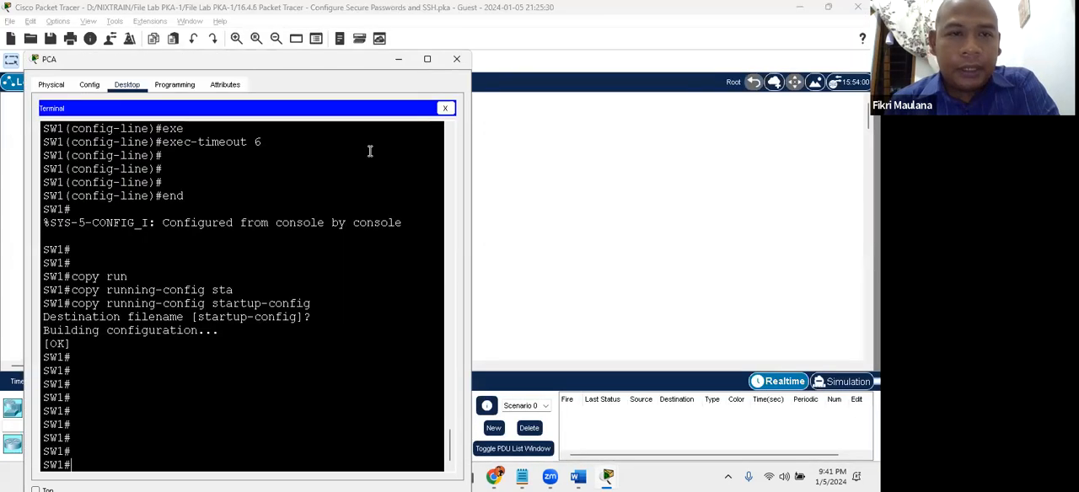
{"action": "left_click", "coordinate": [34, 59]}
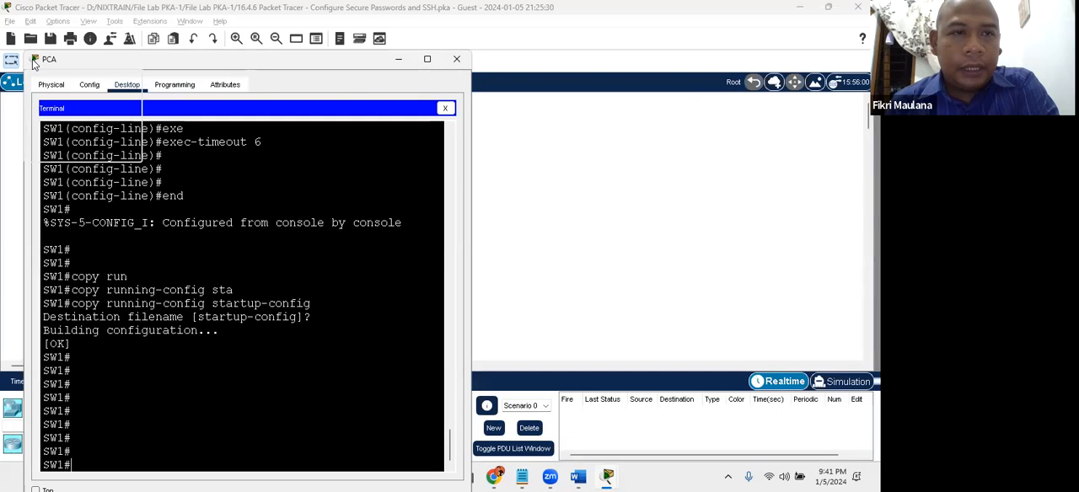
{"action": "left_click", "coordinate": [14, 27]}
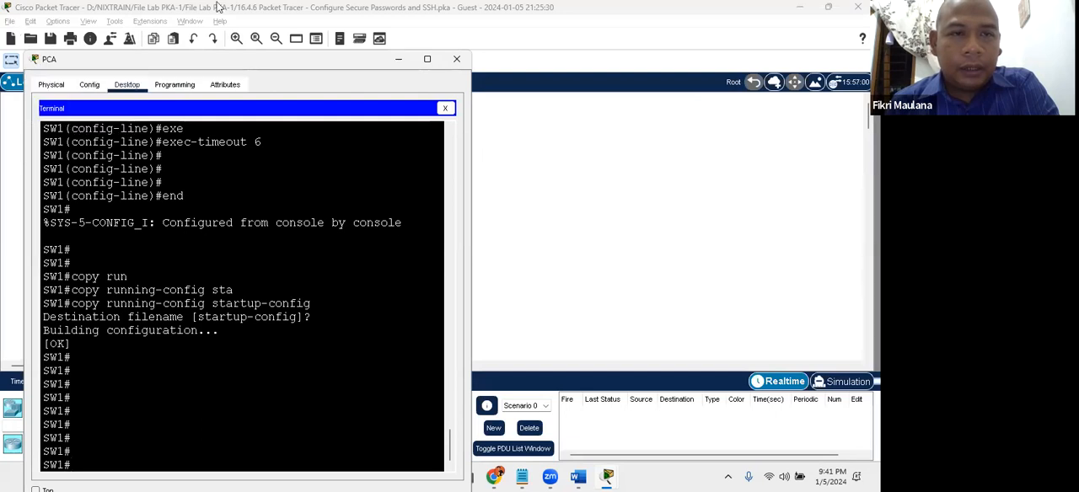
{"action": "left_click_drag", "start_coordinate": [219, 59], "coordinate": [193, 57]}
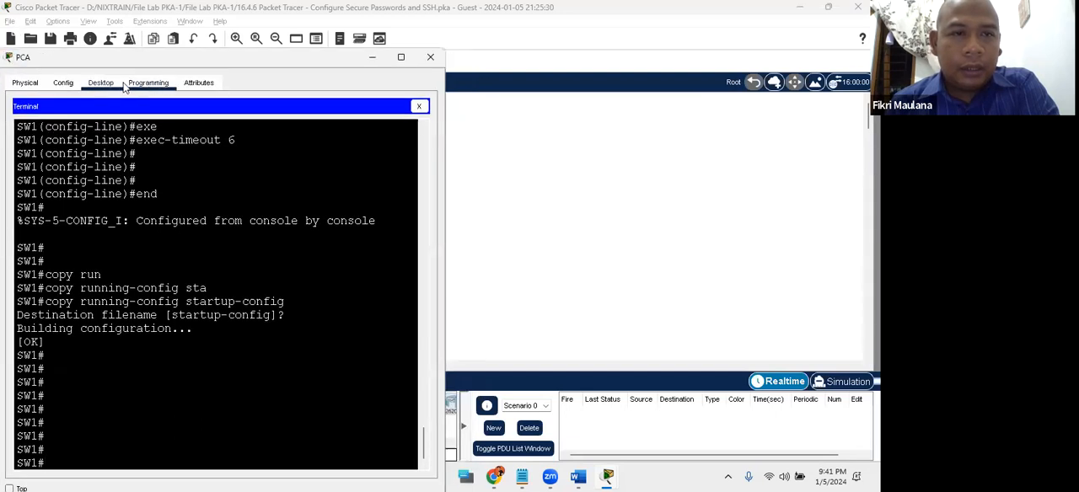
- Close PCA's terminal and open its Command Prompt at a fresh prompt
{"action": "left_click", "coordinate": [419, 105]}
{"action": "left_click", "coordinate": [283, 137]}
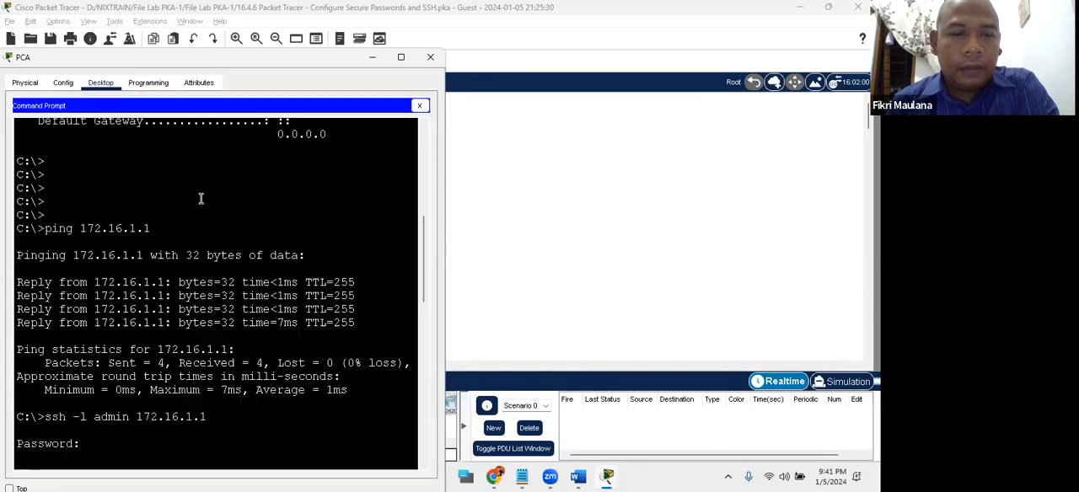
{"action": "key", "text": "Return"}
{"action": "key", "text": "Return"}
{"action": "key", "text": "Return"}
{"action": "key", "text": "Return"}
{"action": "key", "text": "Return"}
{"action": "key", "text": "Return"}
{"action": "key", "text": "Return"}
- Consult the addressing table and ping RTA at 172.16.1.1 from PCA
{"action": "type", "text": "ping"}
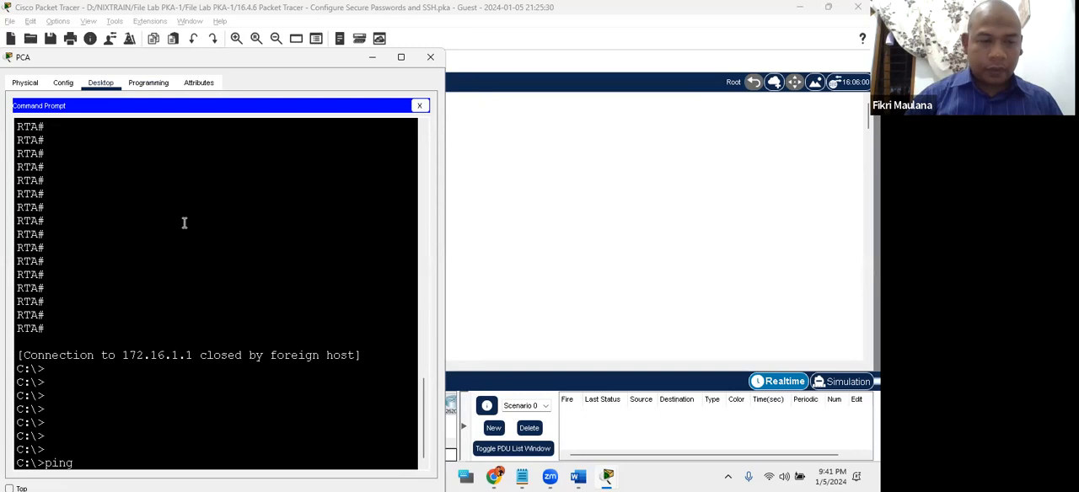
{"action": "key", "text": "alt+Tab"}
{"action": "key", "text": "alt+Tab"}
{"action": "key", "text": "alt+Tab"}
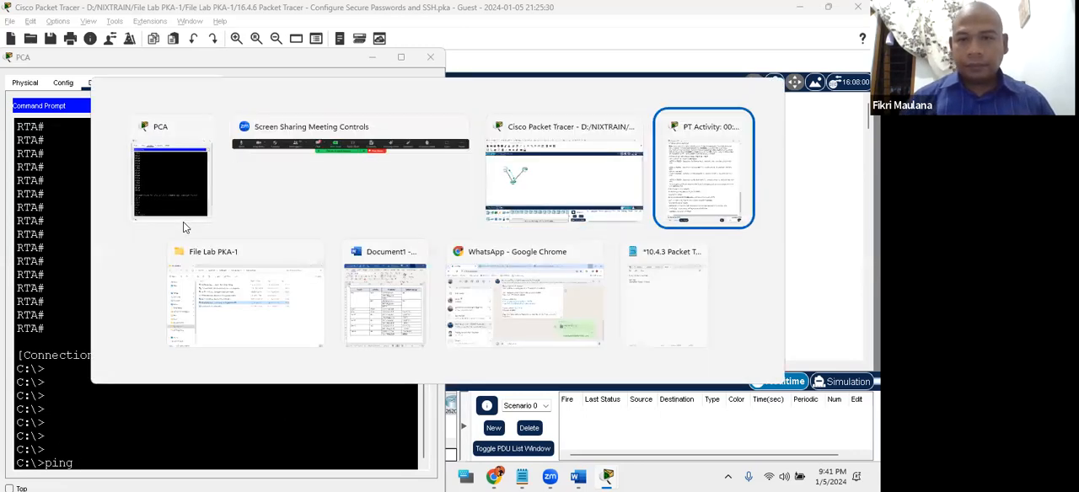
{"action": "scroll", "coordinate": [522, 329], "scroll_direction": "up", "scroll_amount": 3}
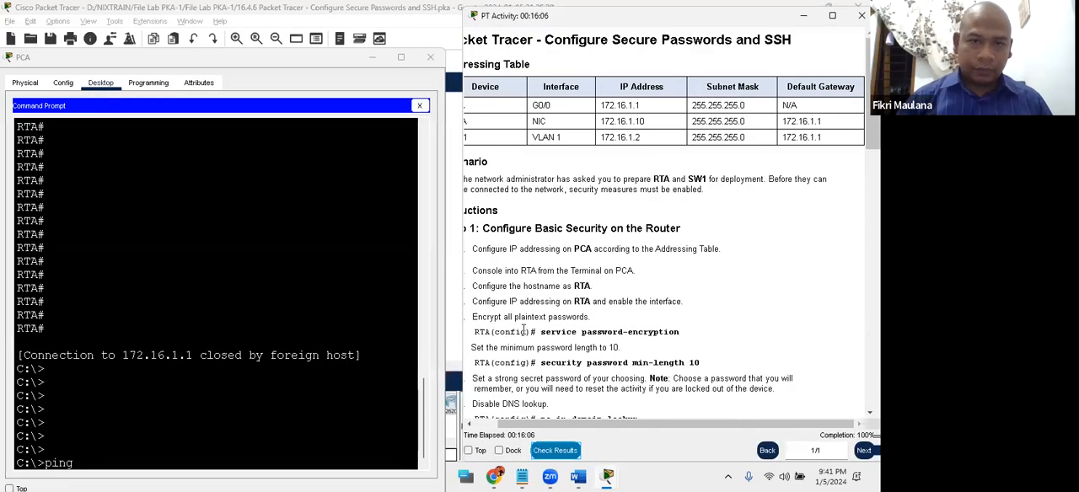
{"action": "left_click_drag", "start_coordinate": [553, 430], "coordinate": [528, 430]}
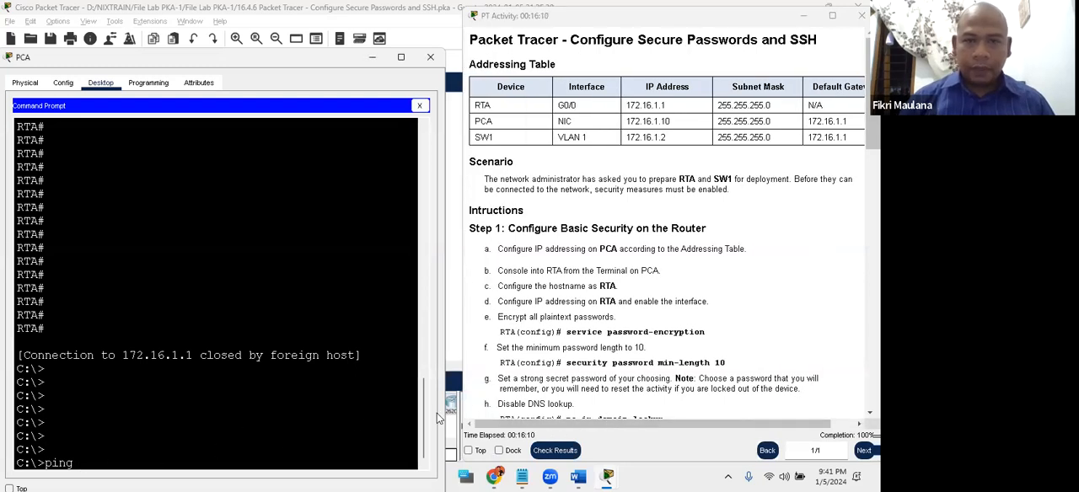
{"action": "type", "text": "172.16.1.1"}
{"action": "key", "text": "Return"}
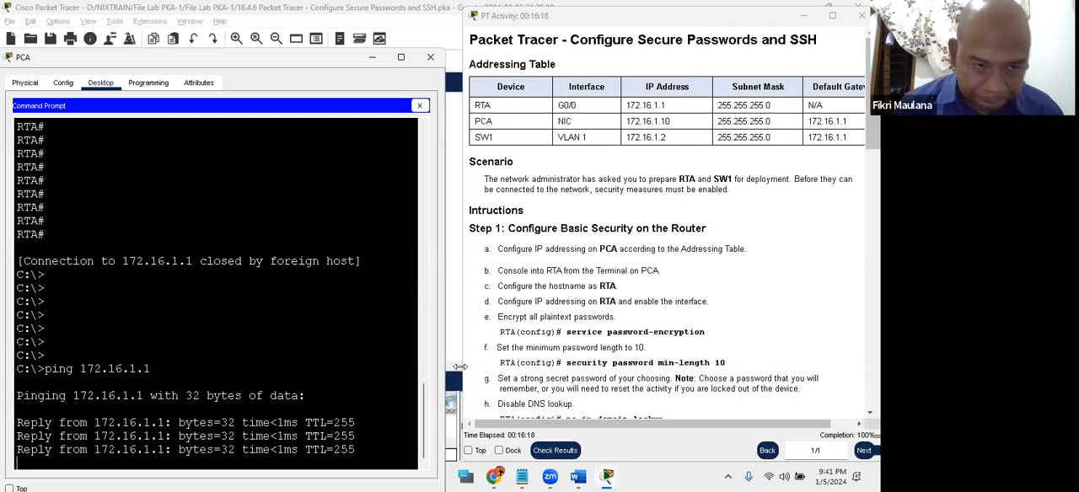
- Ping SW1's VLAN 1 address 172.16.1.2 from PCA, and repeat the ping once
{"action": "type", "text": "ping"}
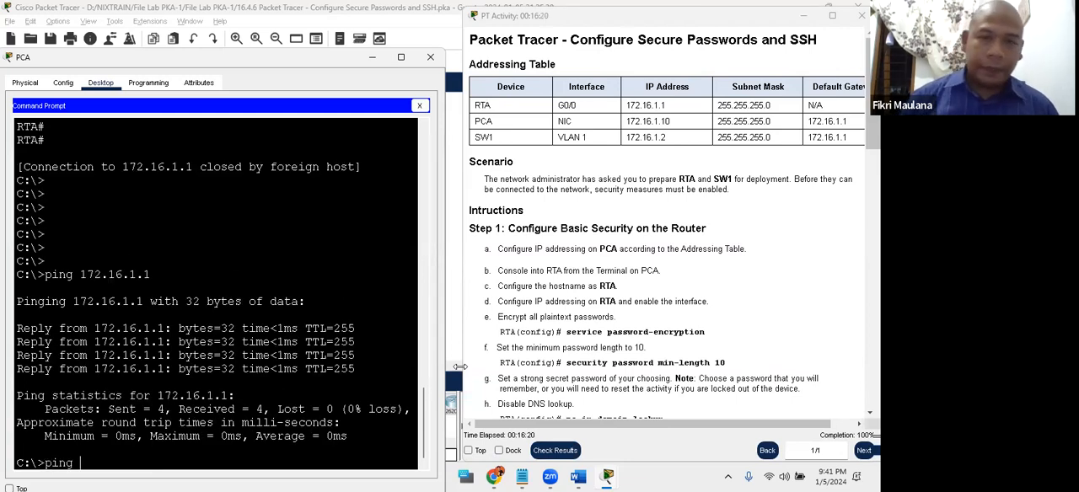
{"action": "type", "text": " 172.16.1.2"}
{"action": "key", "text": "Return"}
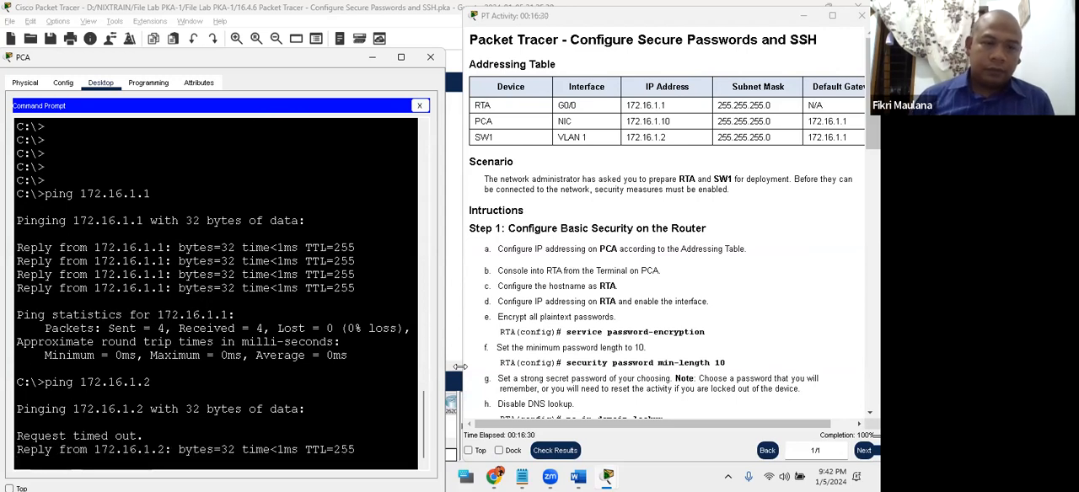
{"action": "key", "text": "Up"}
{"action": "key", "text": "Return"}
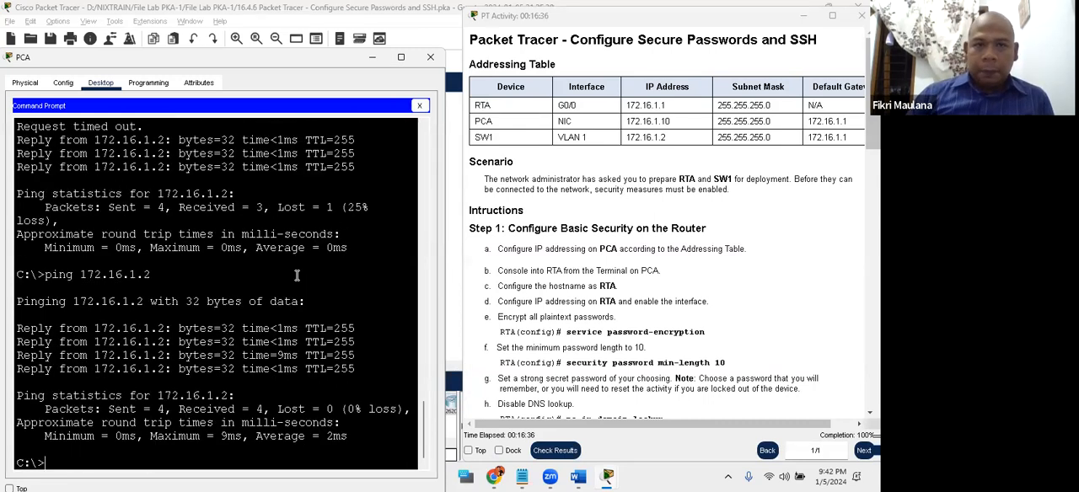
{"action": "key", "text": "Return"}
{"action": "key", "text": "Return"}
{"action": "key", "text": "Return"}
{"action": "key", "text": "Return"}
{"action": "key", "text": "Return"}
{"action": "key", "text": "Return"}
{"action": "key", "text": "Return"}
{"action": "key", "text": "Return"}
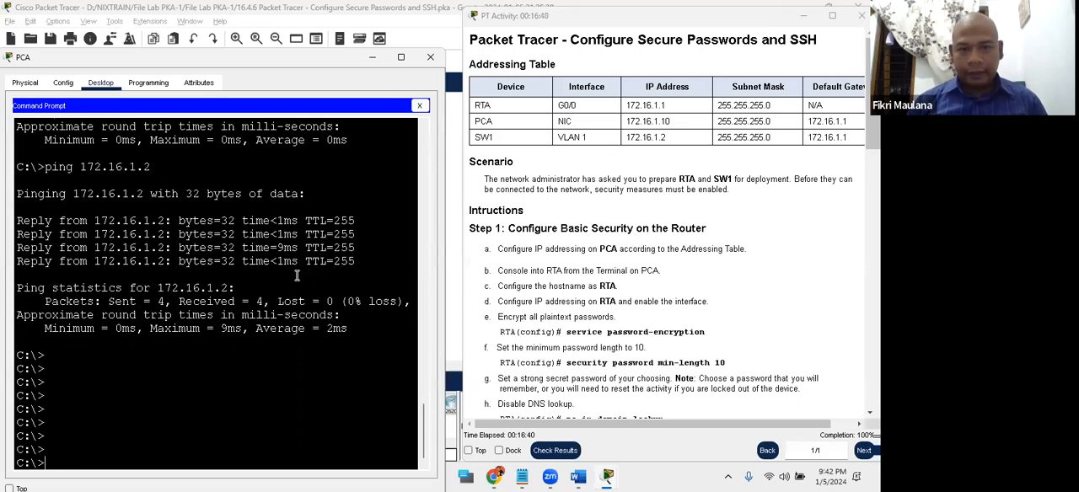
- Consult the instructions, open an SSH session from PCA to RTA at 172.16.1.1 as admin, and enter the account password
{"action": "scroll", "coordinate": [607, 266], "scroll_direction": "down", "scroll_amount": 10}
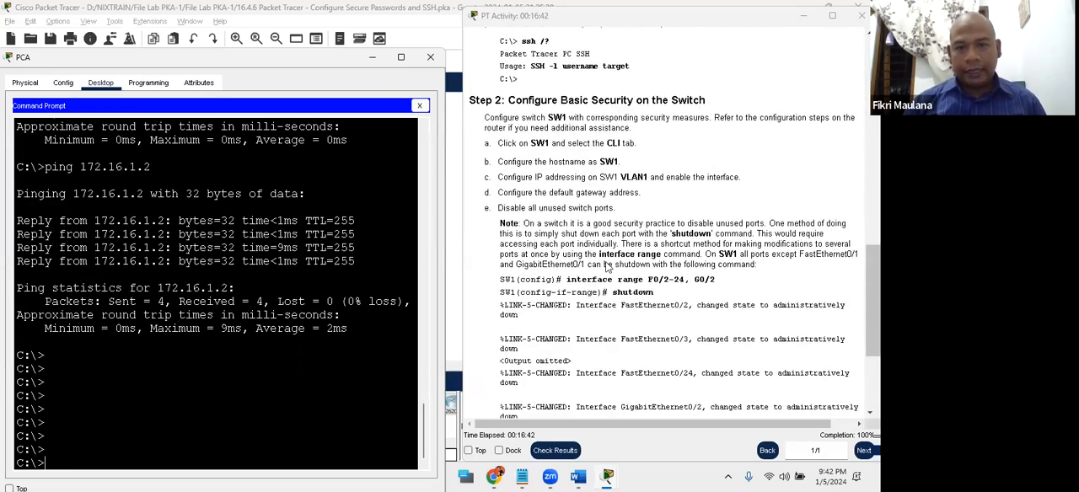
{"action": "scroll", "coordinate": [607, 267], "scroll_direction": "down", "scroll_amount": 5}
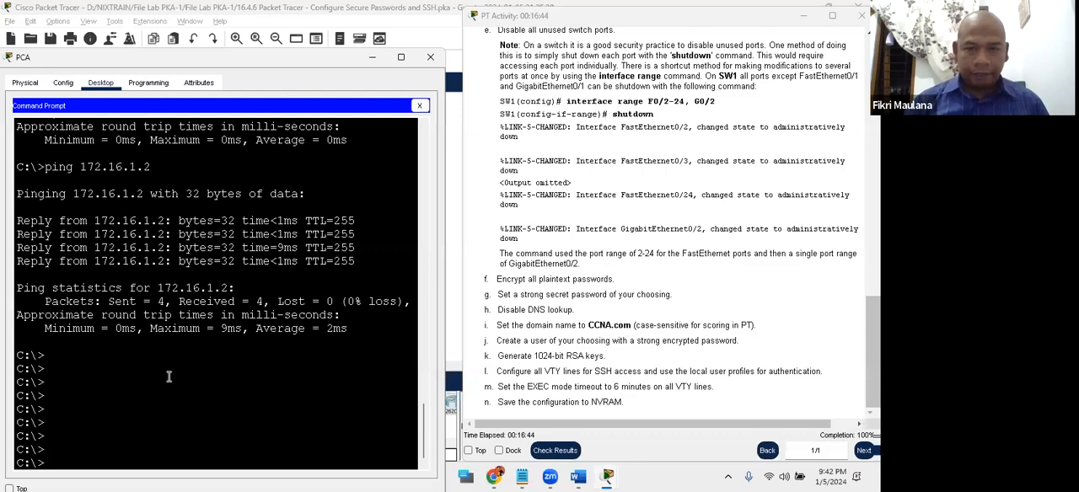
{"action": "scroll", "coordinate": [503, 257], "scroll_direction": "up", "scroll_amount": 15}
{"action": "left_click", "coordinate": [105, 380]}
{"action": "type", "text": "ssh"}
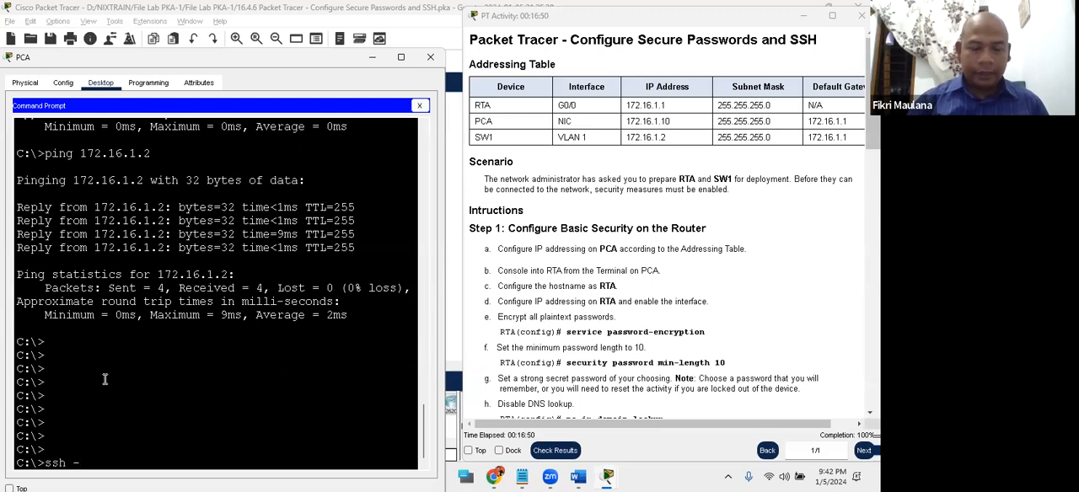
{"action": "type", "text": " -l admin"}
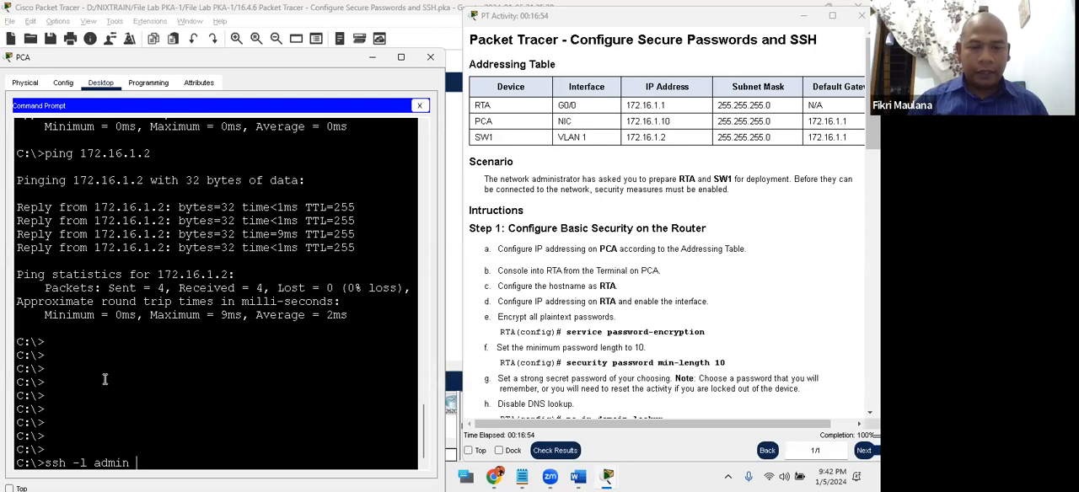
{"action": "type", "text": " 172.16.1.1"}
{"action": "key", "text": "Return"}
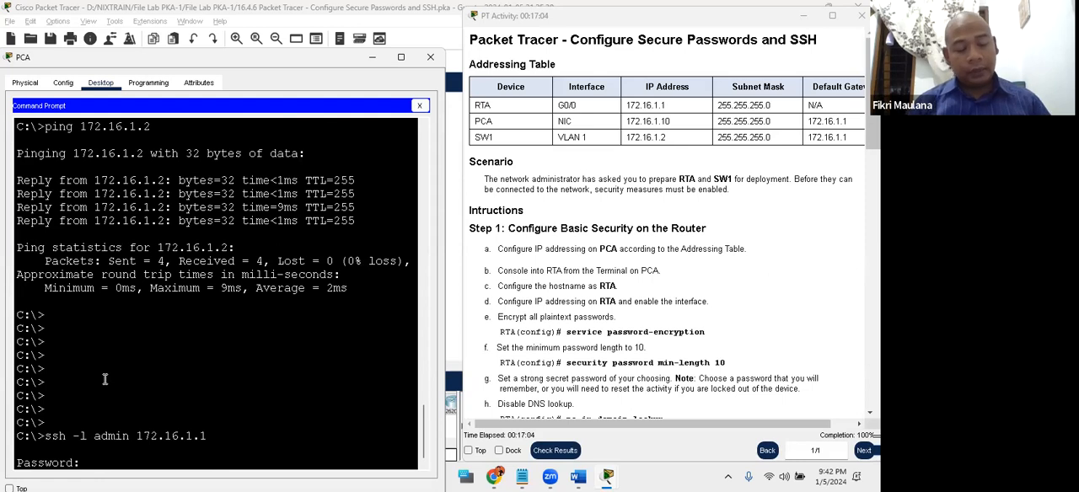
{"action": "key", "text": "Return"}
{"action": "key", "text": "Return"}
{"action": "key", "text": "Return"}
{"action": "key", "text": "Return"}
{"action": "key", "text": "Return"}
{"action": "key", "text": "Return"}
{"action": "key", "text": "Return"}
{"action": "key", "text": "Return"}
{"action": "key", "text": "Return"}
{"action": "key", "text": "Return"}
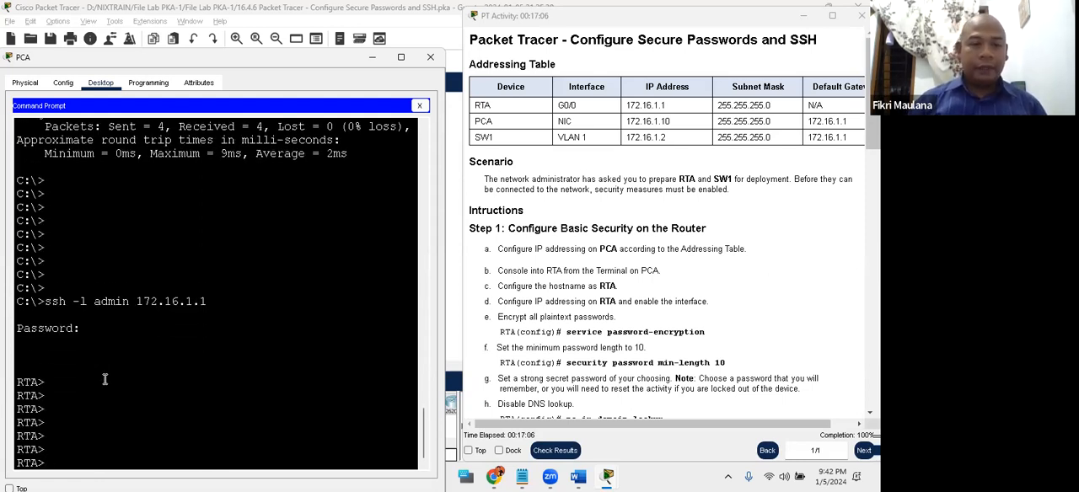
- Enter privileged EXEC mode on RTA over the SSH session, supplying the enable secret password
{"action": "key", "text": "Return"}
{"action": "key", "text": "Return"}
{"action": "key", "text": "Return"}
{"action": "key", "text": "Return"}
{"action": "key", "text": "Return"}
{"action": "key", "text": "Return"}
{"action": "key", "text": "Return"}
{"action": "type", "text": "ena"}
{"action": "key", "text": "Return"}
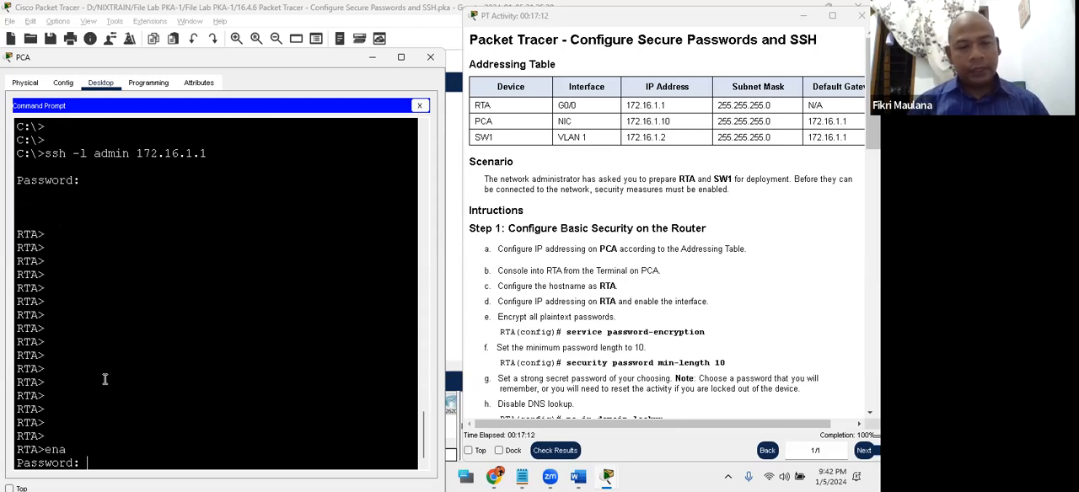
{"action": "key", "text": "Return"}
{"action": "key", "text": "Return"}
{"action": "key", "text": "Return"}
{"action": "key", "text": "Return"}
{"action": "key", "text": "Return"}
{"action": "key", "text": "Return"}
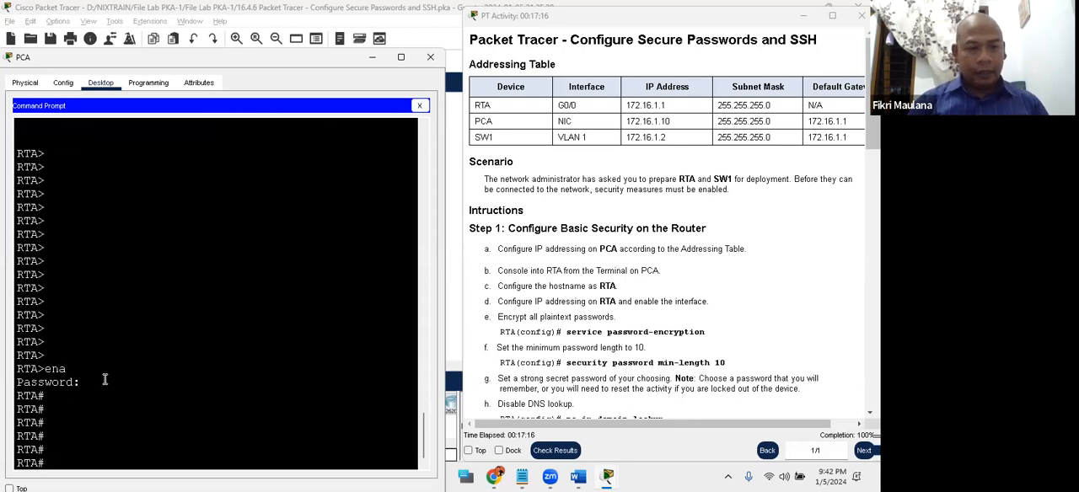
- Enter global configuration mode on RTA to test remote access, and return to privileged EXEC mode
{"action": "type", "text": "conf t"}
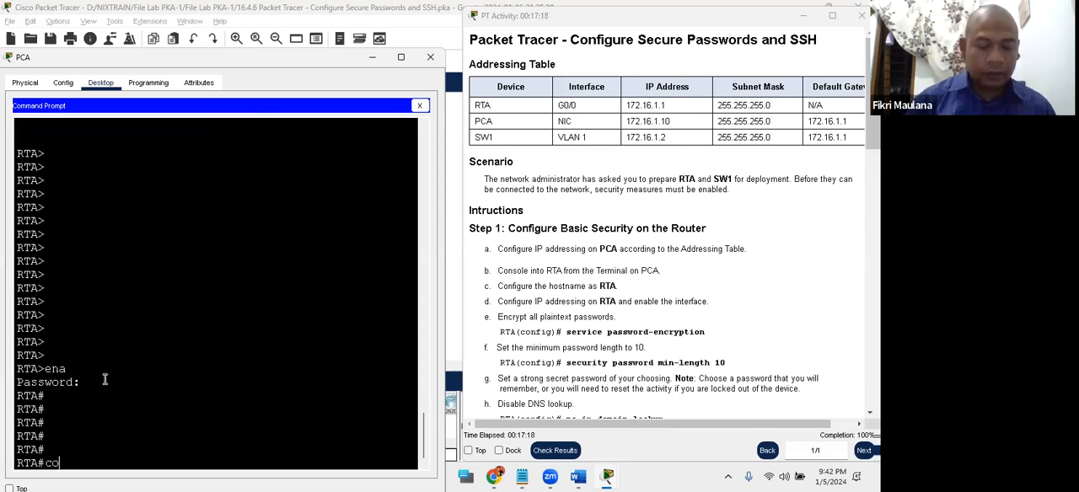
{"action": "key", "text": "Return"}
{"action": "key", "text": "Return"}
{"action": "key", "text": "Return"}
{"action": "key", "text": "Return"}
{"action": "key", "text": "Return"}
{"action": "key", "text": "Return"}
{"action": "key", "text": "Return"}
{"action": "key", "text": "Return"}
{"action": "key", "text": "Return"}
{"action": "key", "text": "Return"}
{"action": "key", "text": "Return"}
{"action": "key", "text": "Return"}
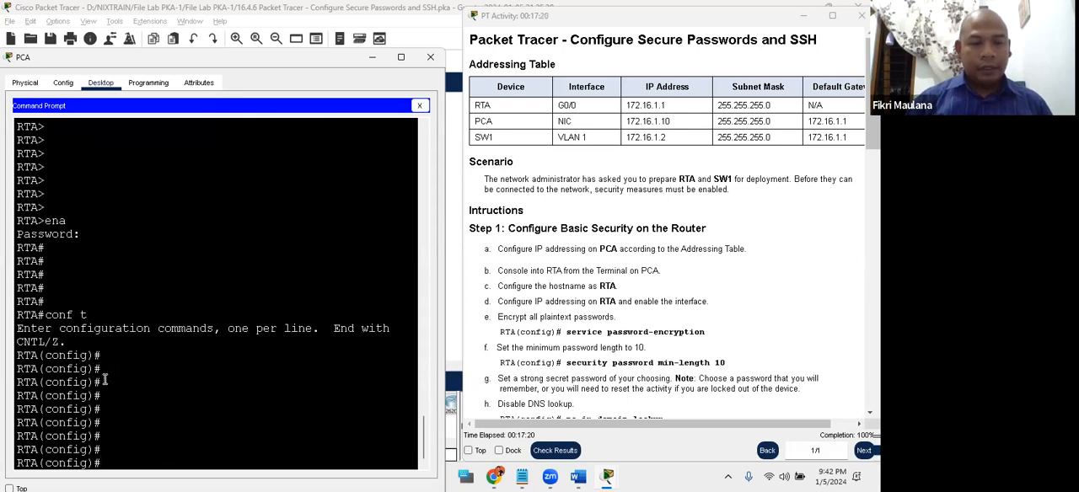
{"action": "key", "text": "ctrl+z"}
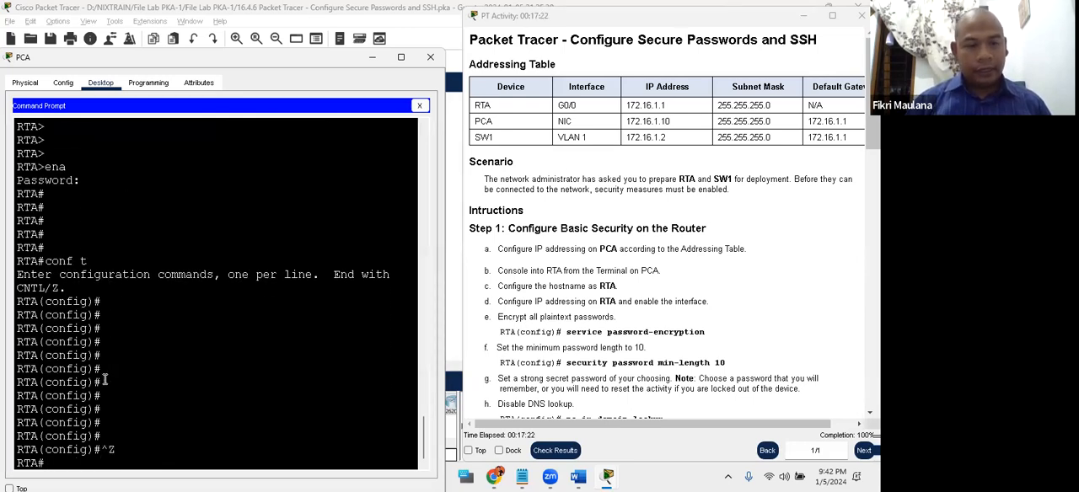
{"action": "key", "text": "Return"}
{"action": "key", "text": "Return"}
{"action": "key", "text": "Return"}
{"action": "key", "text": "Return"}
{"action": "key", "text": "Return"}
{"action": "key", "text": "Return"}
{"action": "key", "text": "Return"}
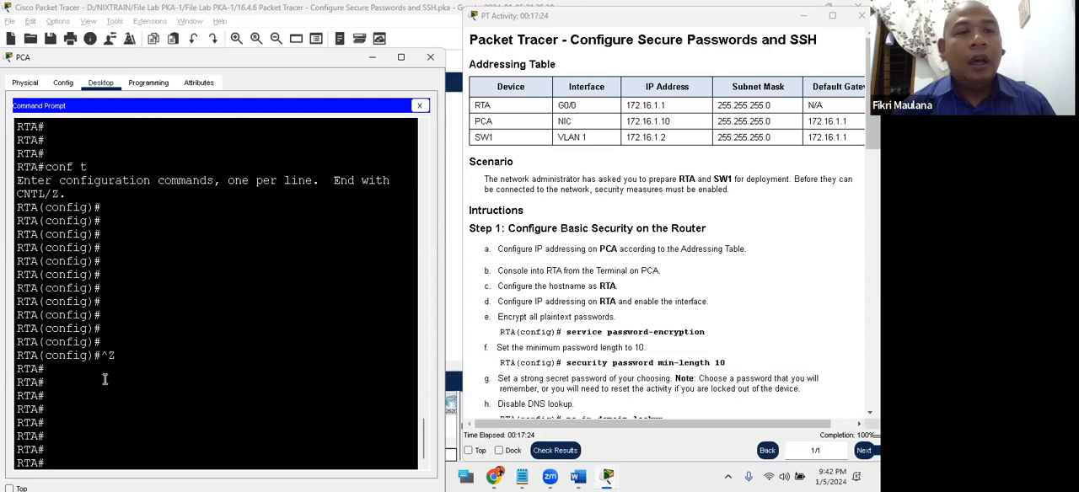
- End the SSH session with RTA and return to PCA's own command prompt
{"action": "key", "text": "Return"}
{"action": "key", "text": "Return"}
{"action": "key", "text": "Return"}
{"action": "key", "text": "Return"}
{"action": "key", "text": "Return"}
{"action": "key", "text": "Return"}
{"action": "key", "text": "Return"}
{"action": "key", "text": "Return"}
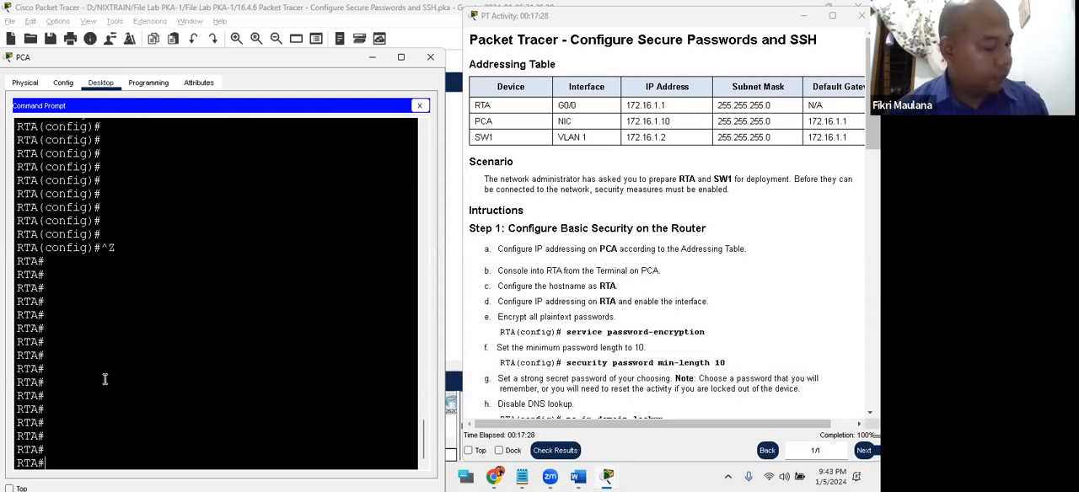
{"action": "key", "text": "Return"}
{"action": "key", "text": "Return"}
{"action": "key", "text": "Return"}
{"action": "key", "text": "Return"}
{"action": "key", "text": "Return"}
{"action": "key", "text": "Return"}
{"action": "key", "text": "Return"}
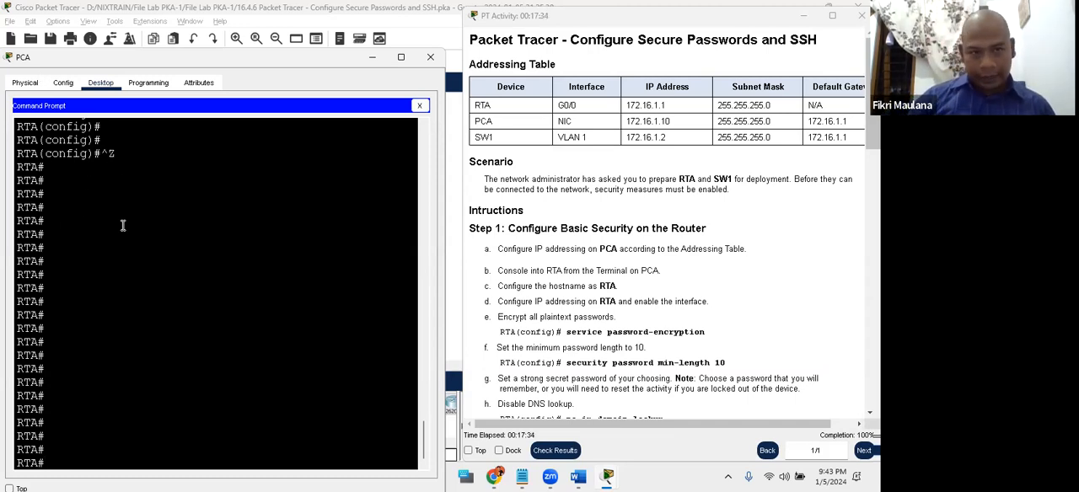
{"action": "key", "text": "Return"}
{"action": "key", "text": "Return"}
{"action": "key", "text": "Return"}
{"action": "type", "text": "exit"}
{"action": "key", "text": "Return"}
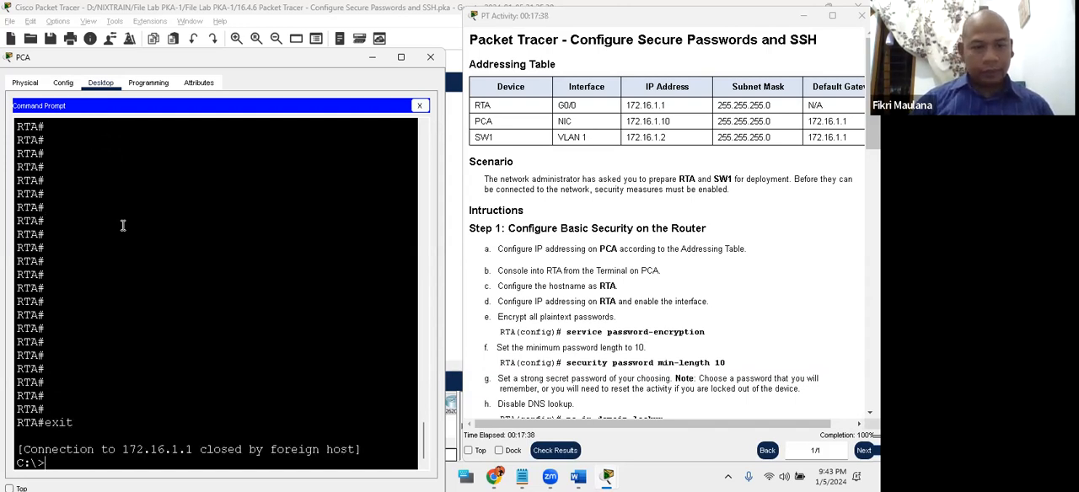
{"action": "key", "text": "Return"}
{"action": "key", "text": "Return"}
{"action": "key", "text": "Return"}
{"action": "key", "text": "Return"}
{"action": "key", "text": "Return"}
{"action": "key", "text": "Return"}
{"action": "key", "text": "Return"}
{"action": "key", "text": "Return"}
{"action": "key", "text": "Return"}
{"action": "key", "text": "Return"}
{"action": "key", "text": "Return"}
{"action": "key", "text": "Return"}
- Try to log in to SW1 at 172.16.1.2 over SSH as admin with the account password
{"action": "type", "text": "ssh -l"}
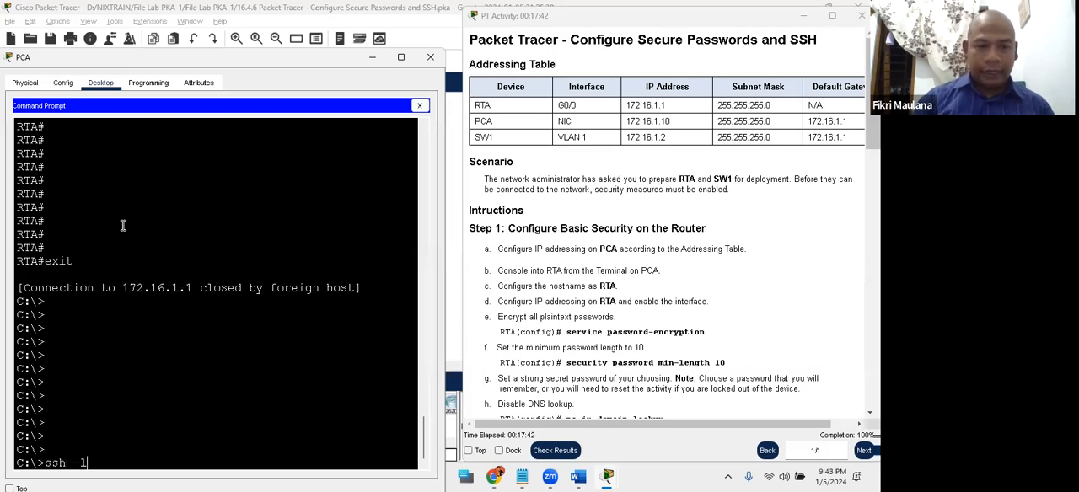
{"action": "type", "text": " admin"}
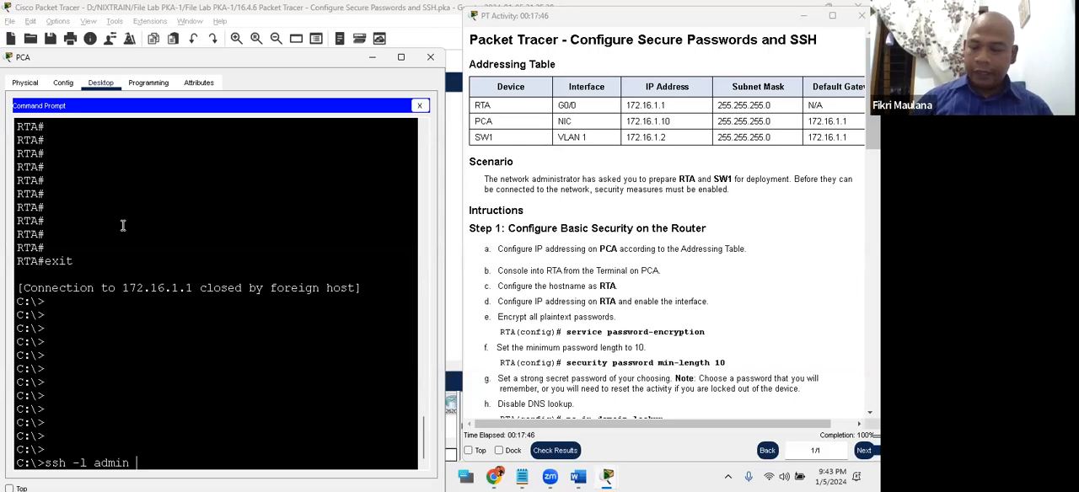
{"action": "type", "text": " 172.16.1.2"}
{"action": "key", "text": "Return"}
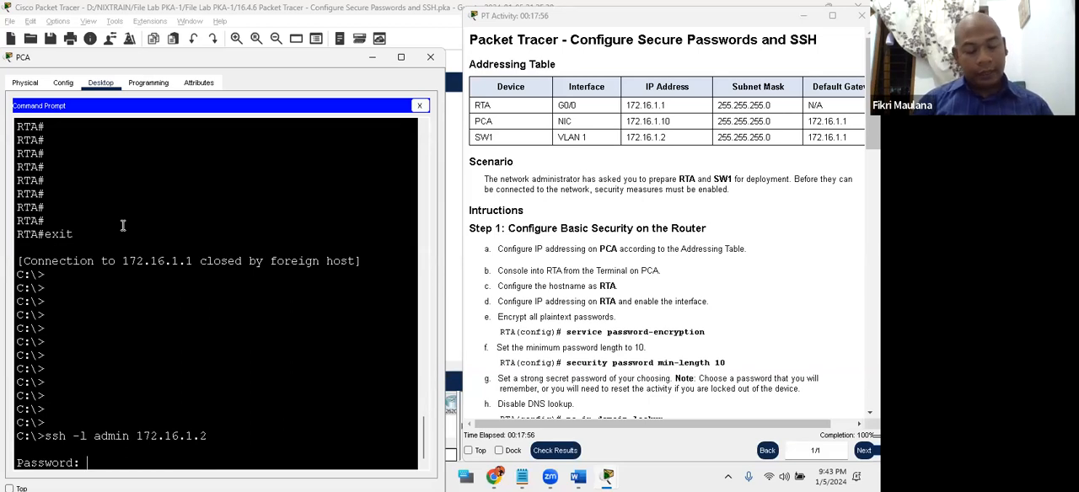
{"action": "key", "text": "Return"}
{"action": "key", "text": "Return"}
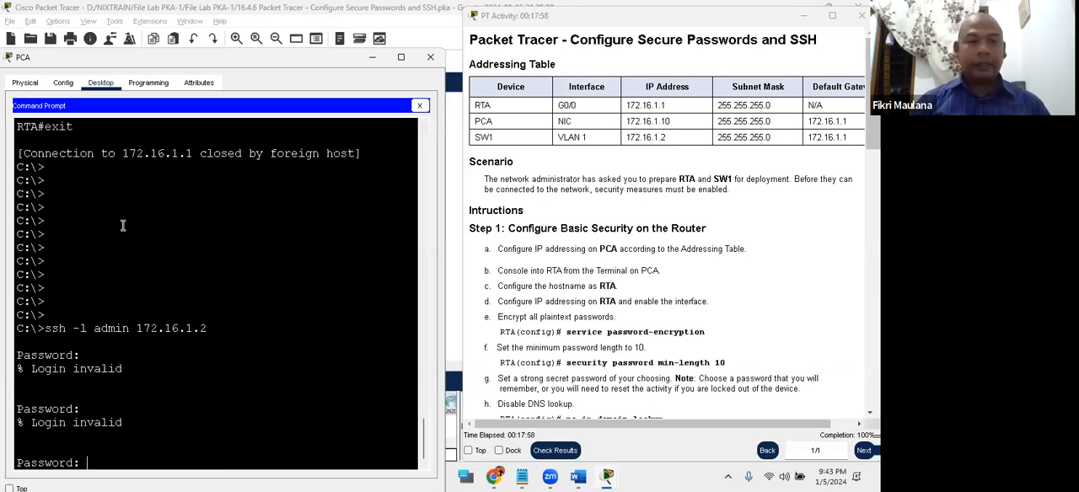
{"action": "key", "text": "Return"}
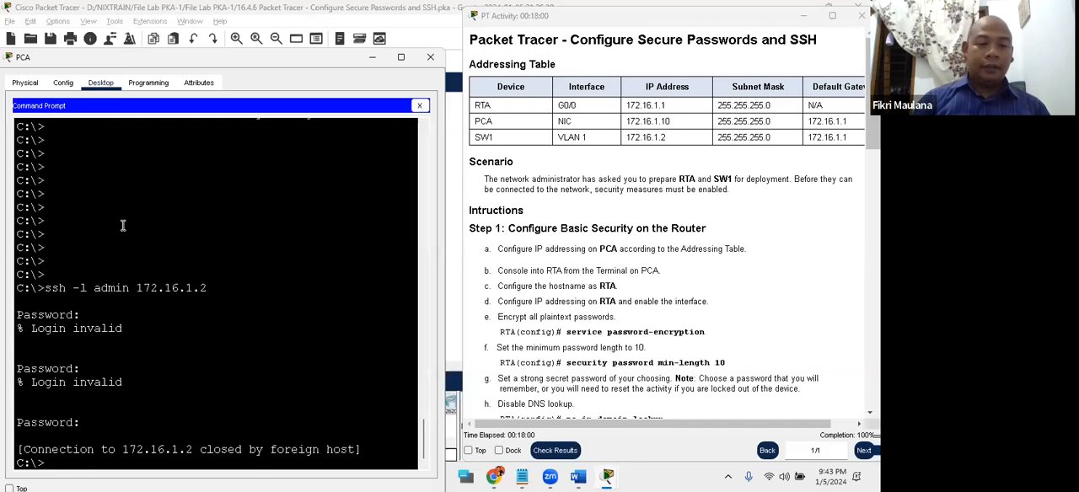
- Retry the admin SSH login to SW1 at 172.16.1.2, supplying the account password again
{"action": "type", "text": "ssh"}
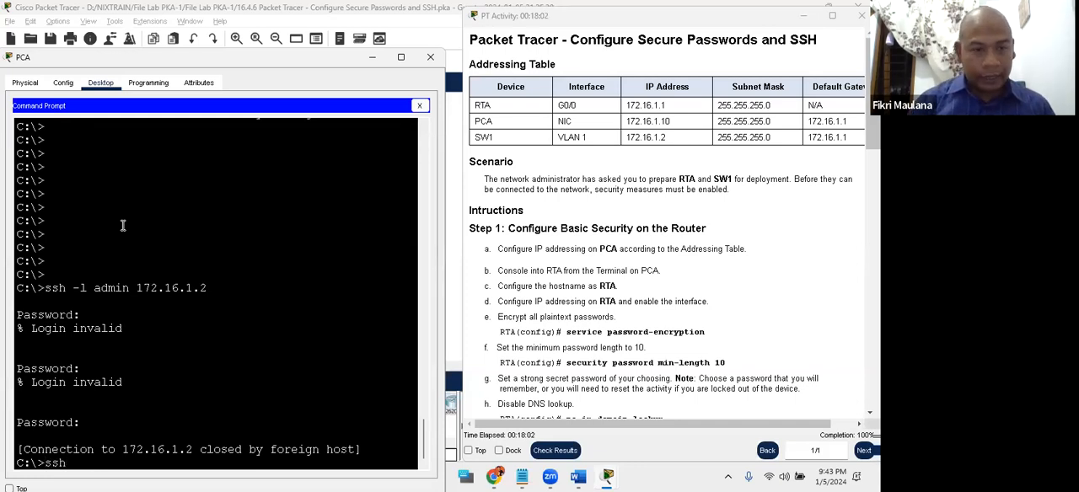
{"action": "type", "text": " -l"}
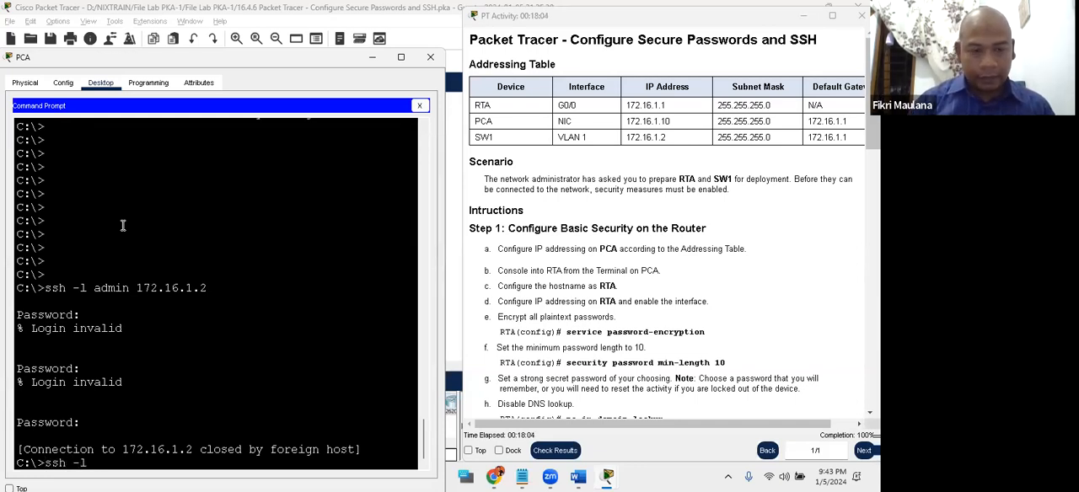
{"action": "type", "text": " admin 1"}
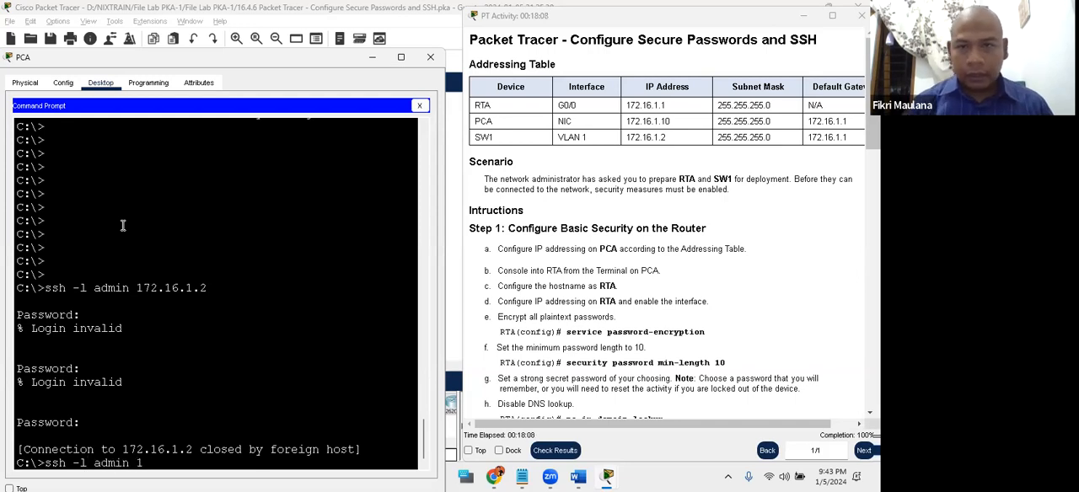
{"action": "type", "text": "72.16.1.2"}
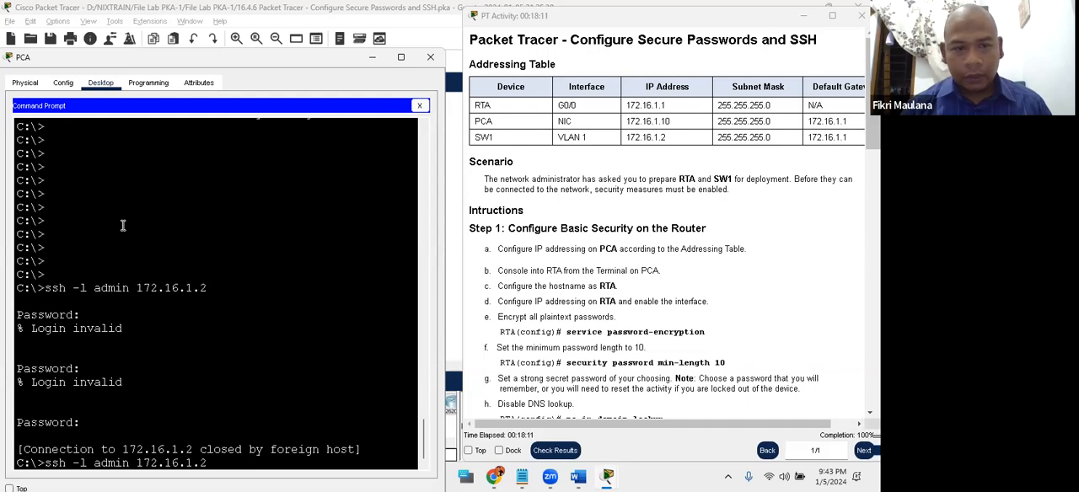
{"action": "key", "text": "Return"}
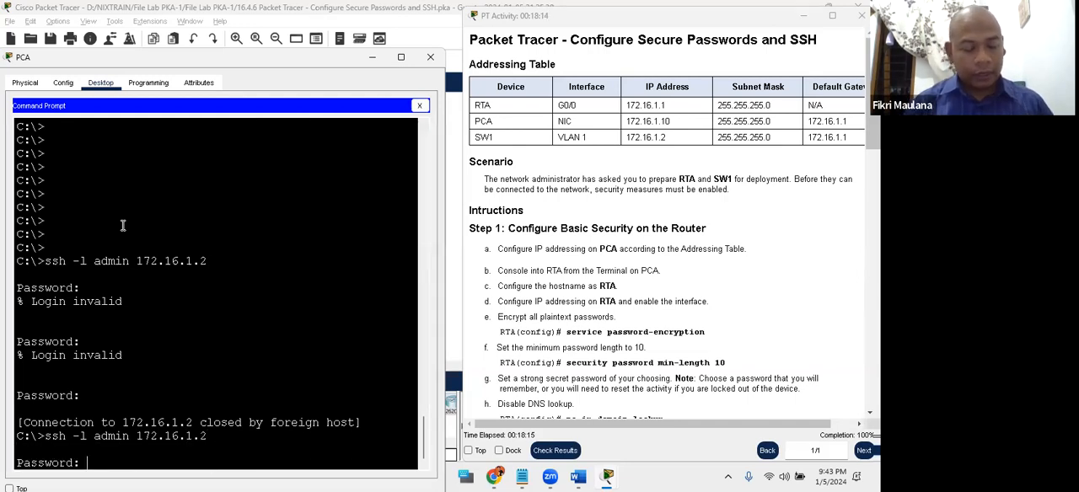
{"action": "key", "text": "Return"}
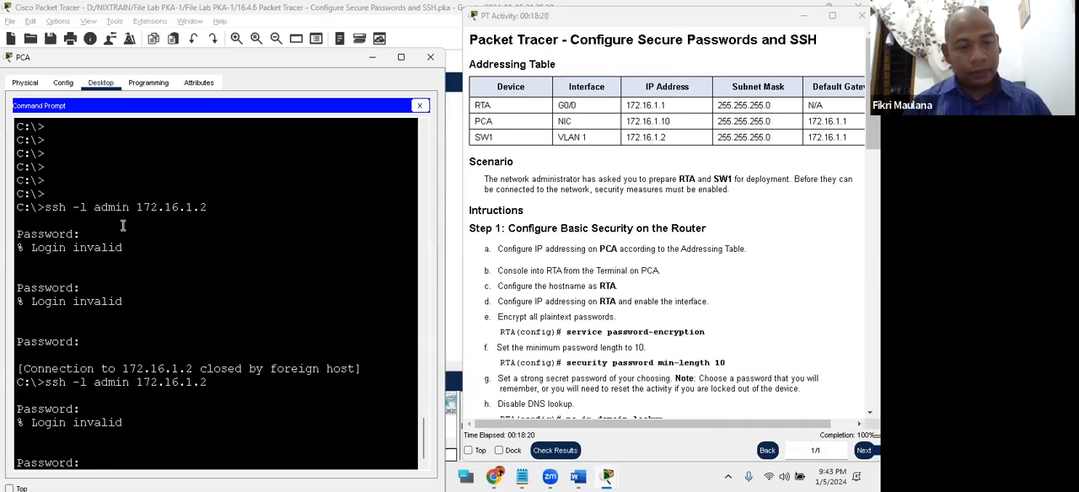
{"action": "key", "text": "Return"}
{"action": "key", "text": "Return"}
{"action": "key", "text": "Return"}
{"action": "key", "text": "Return"}
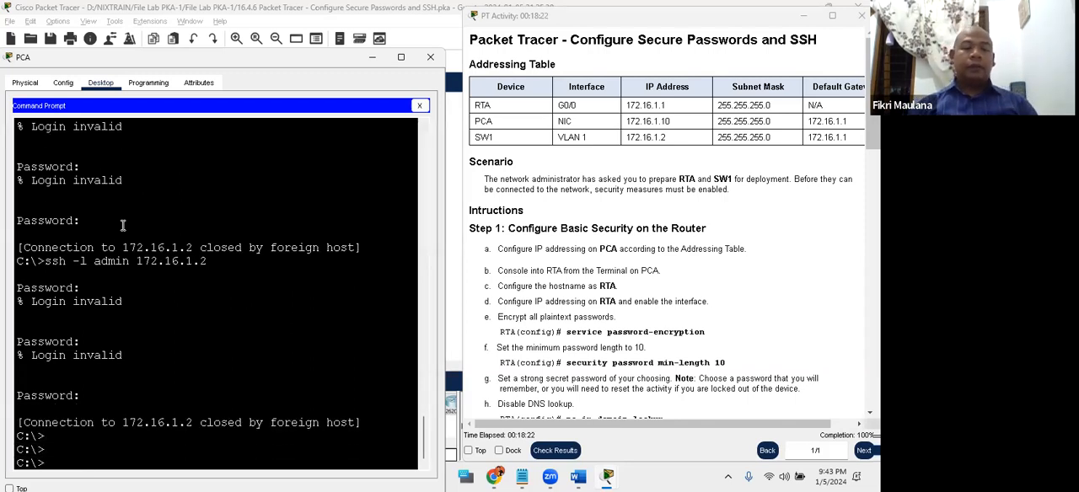
- Close PCA's Command Prompt and open its Terminal to SW1 with the default port configuration of 9600 bits per second
{"action": "left_click", "coordinate": [292, 301]}
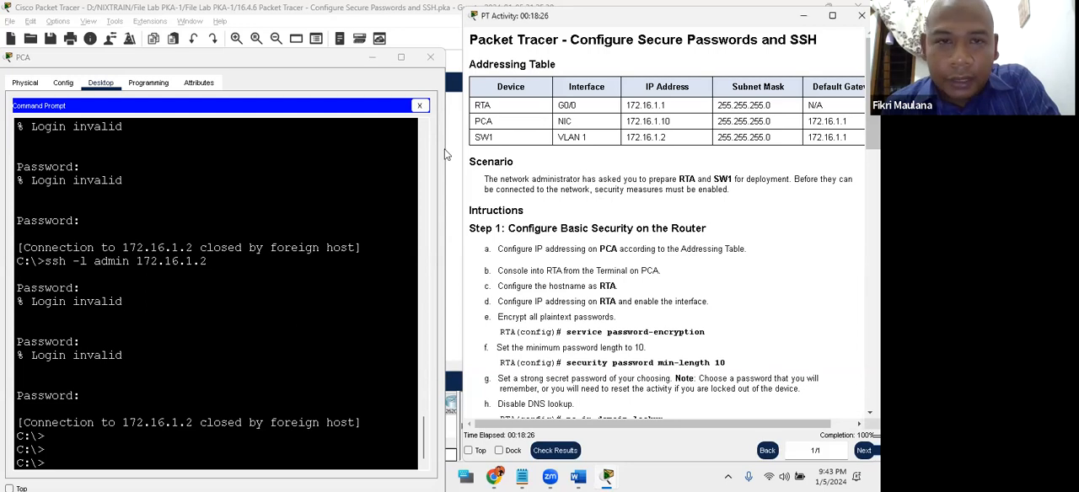
{"action": "left_click", "coordinate": [419, 107]}
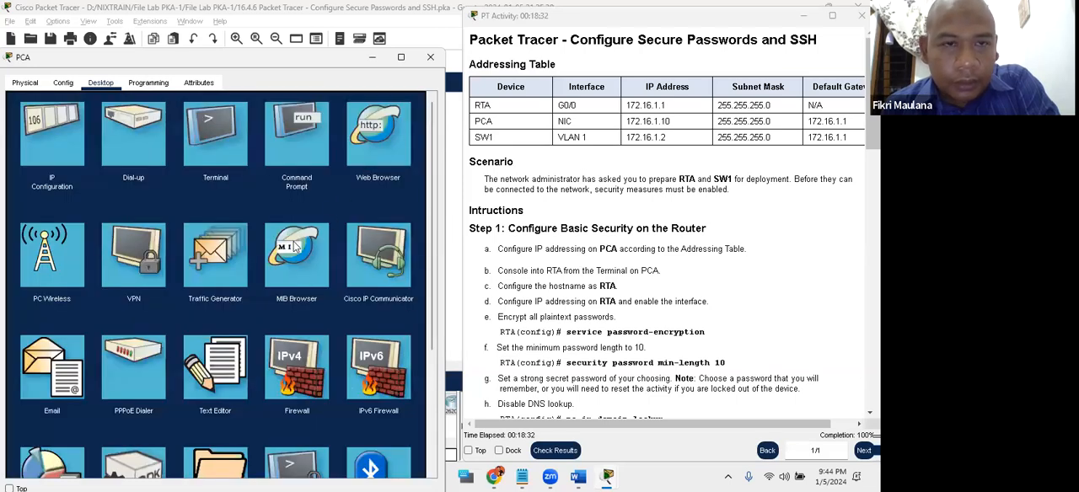
{"action": "left_click_drag", "start_coordinate": [282, 63], "coordinate": [314, 99]}
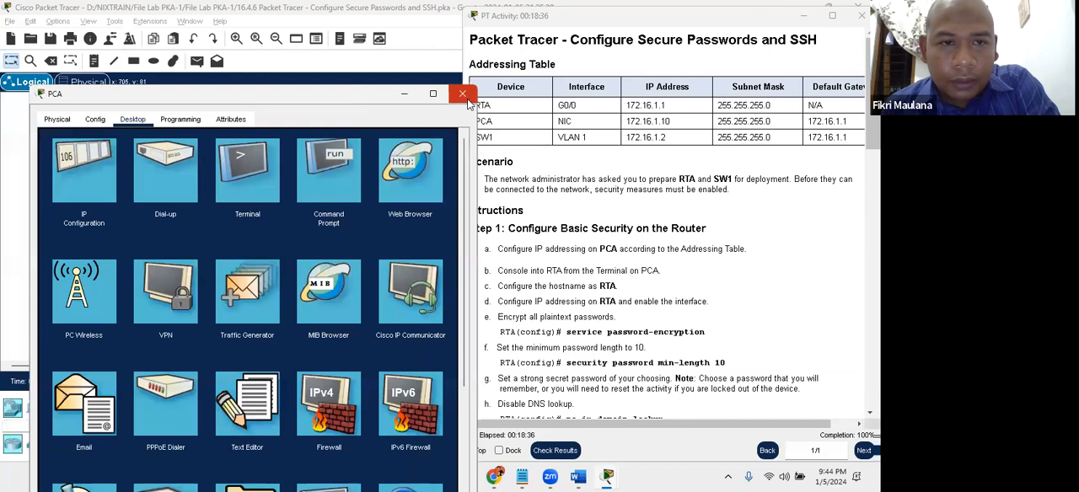
{"action": "left_click", "coordinate": [467, 98]}
{"action": "left_click", "coordinate": [152, 169]}
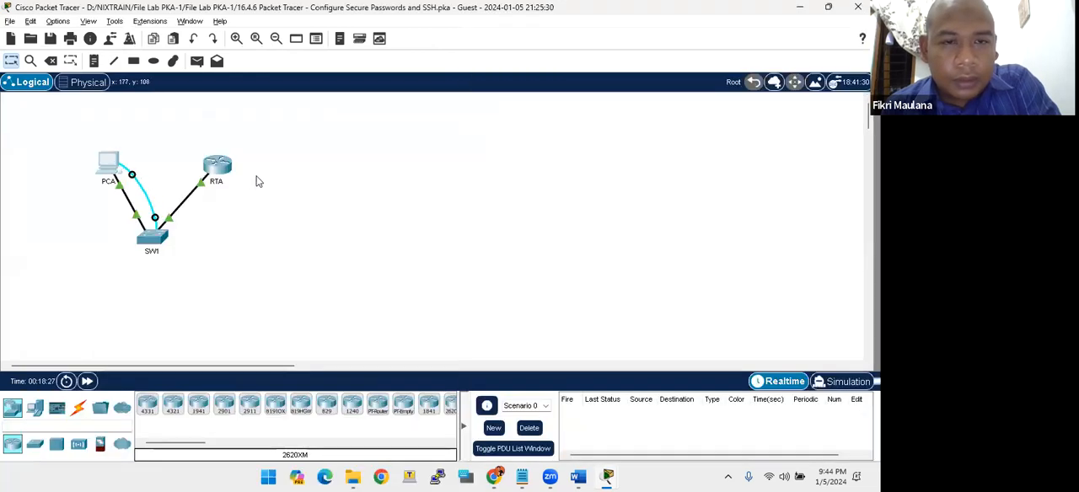
{"action": "left_click", "coordinate": [464, 113]}
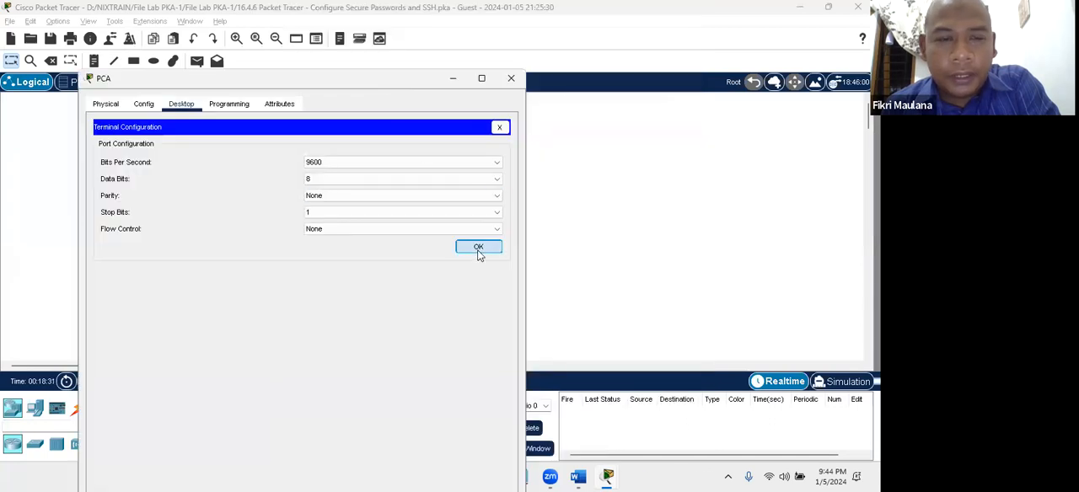
{"action": "left_click", "coordinate": [477, 245]}
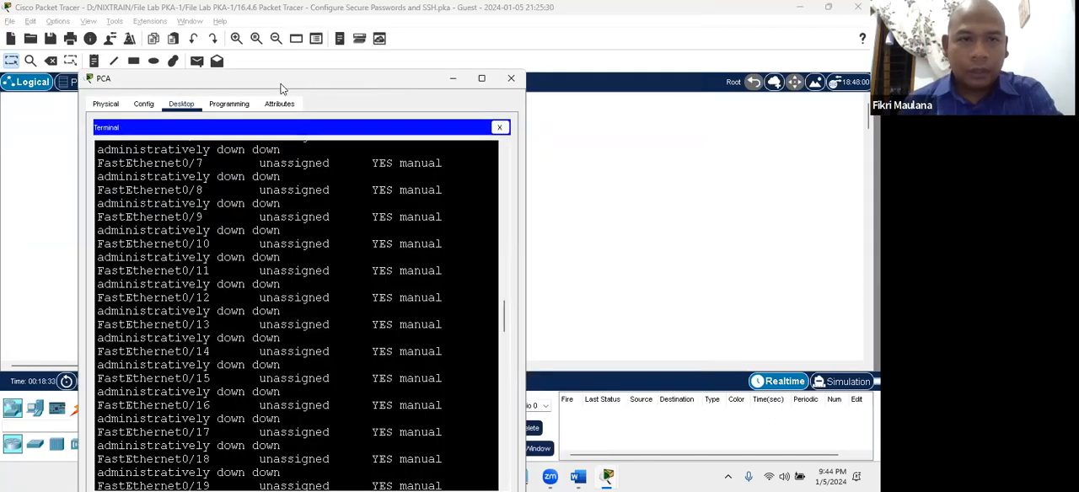
- Review SW1's command history in PCA's Terminal, from the interface shutdown back to the password and domain name configuration
{"action": "left_click_drag", "start_coordinate": [281, 79], "coordinate": [258, 60]}
{"action": "scroll", "coordinate": [316, 296], "scroll_direction": "up", "scroll_amount": 5}
{"action": "scroll", "coordinate": [316, 297], "scroll_direction": "up", "scroll_amount": 15}
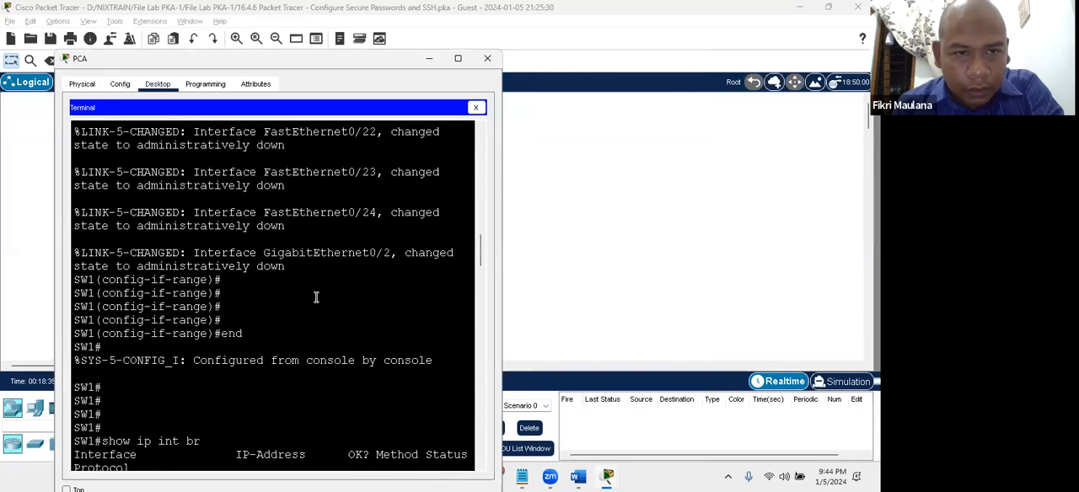
{"action": "scroll", "coordinate": [316, 296], "scroll_direction": "up", "scroll_amount": 15}
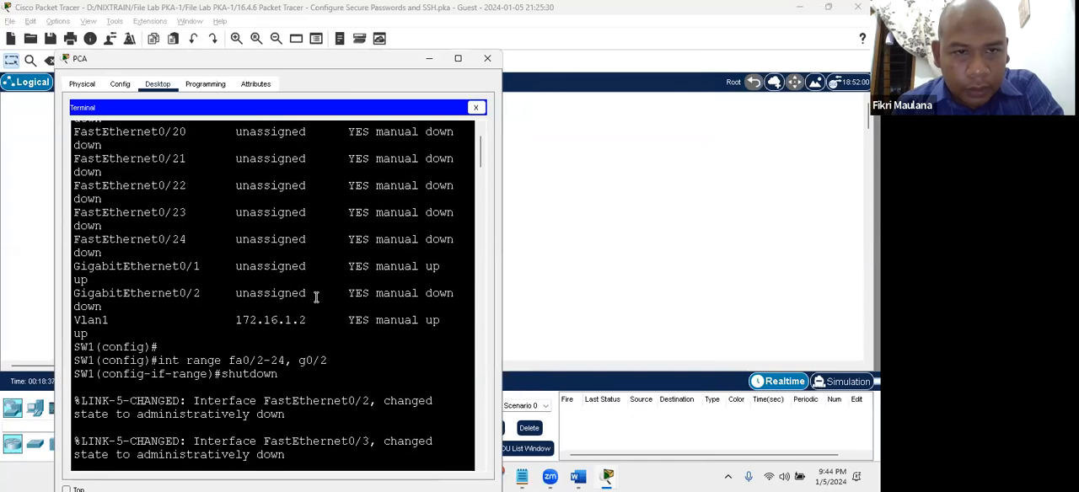
{"action": "scroll", "coordinate": [316, 297], "scroll_direction": "down", "scroll_amount": 15}
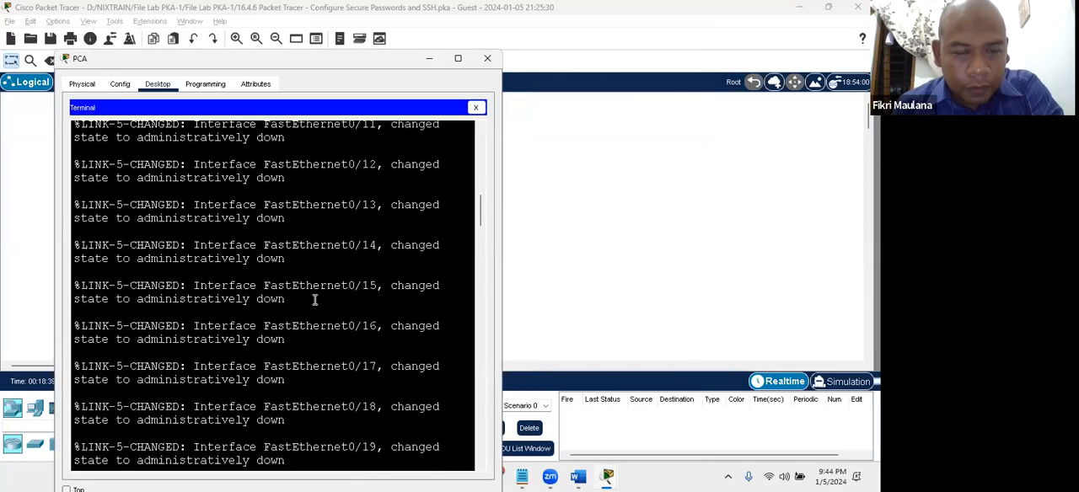
{"action": "scroll", "coordinate": [314, 300], "scroll_direction": "down", "scroll_amount": 15}
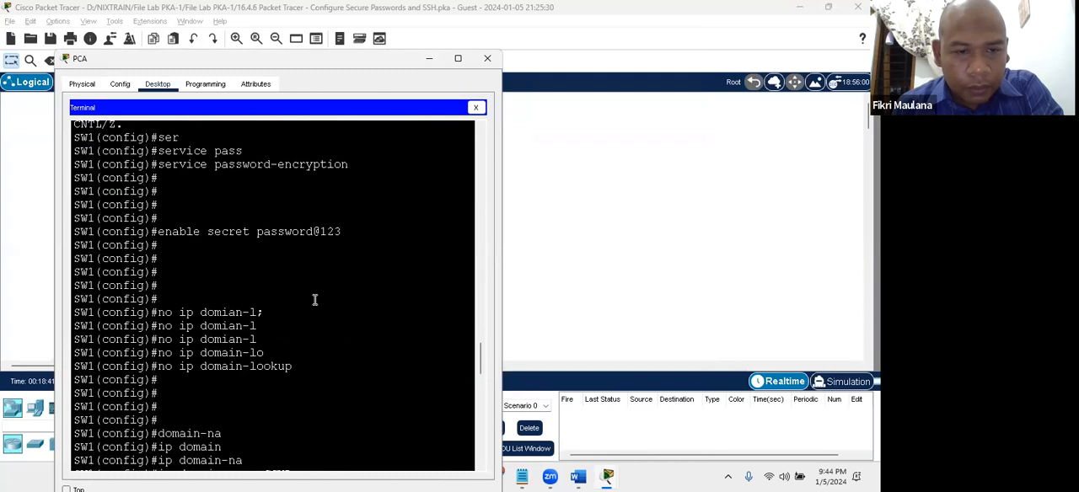
{"action": "left_click", "coordinate": [285, 248]}
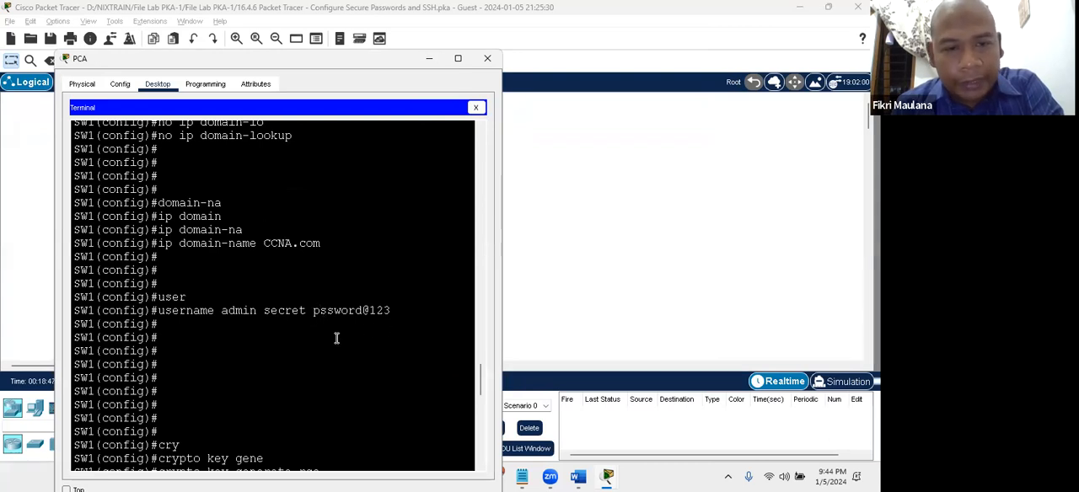
- Check the spelling of the admin account's secret in SW1's username command, highlighting the whole password
{"action": "left_click", "coordinate": [355, 311]}
{"action": "left_click", "coordinate": [390, 312]}
{"action": "left_click", "coordinate": [321, 312]}
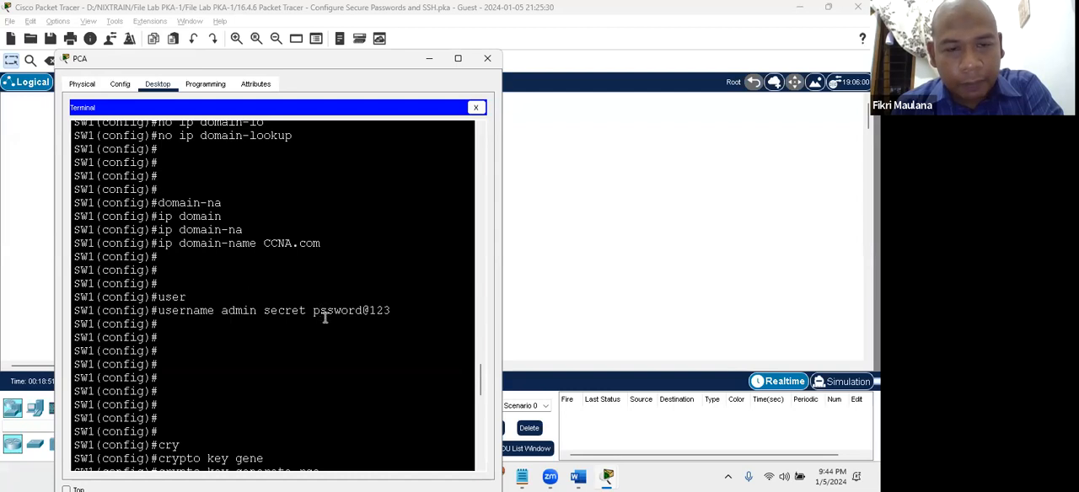
{"action": "double_click", "coordinate": [322, 314]}
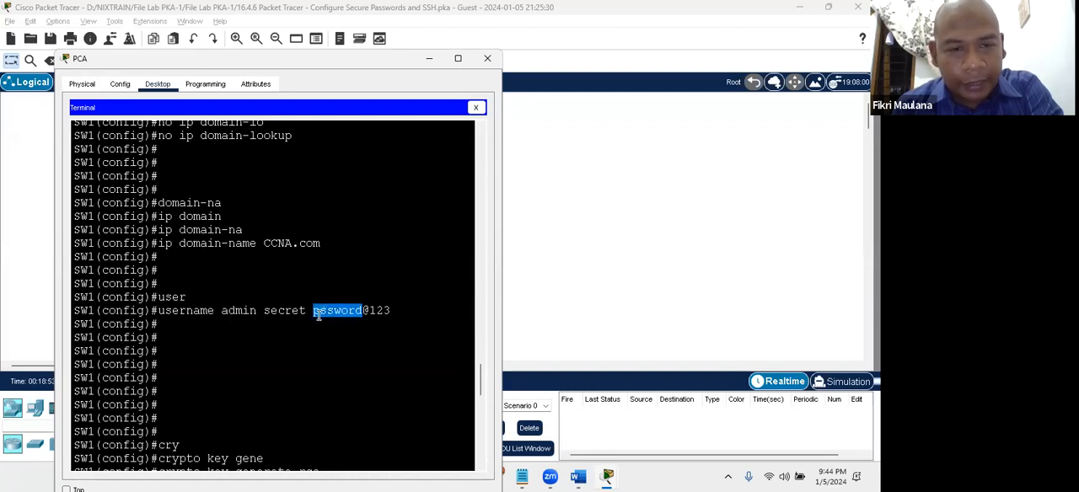
{"action": "left_click", "coordinate": [319, 313]}
{"action": "double_click", "coordinate": [317, 312]}
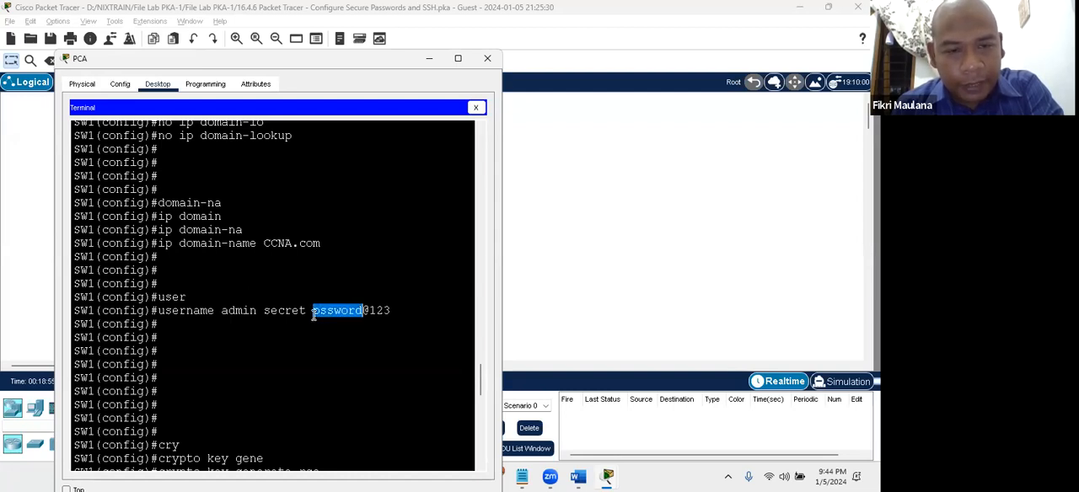
{"action": "left_click", "coordinate": [391, 310]}
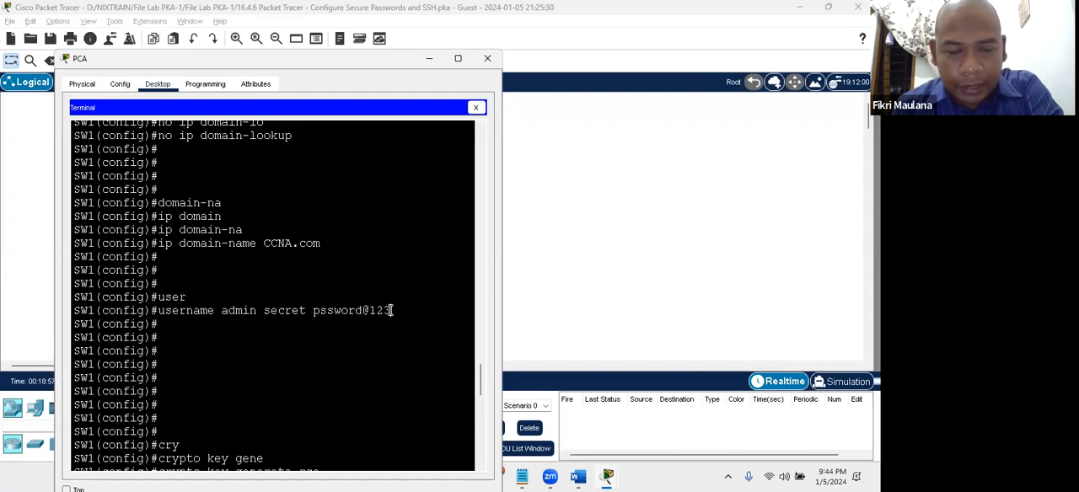
{"action": "left_click_drag", "start_coordinate": [392, 310], "coordinate": [314, 313]}
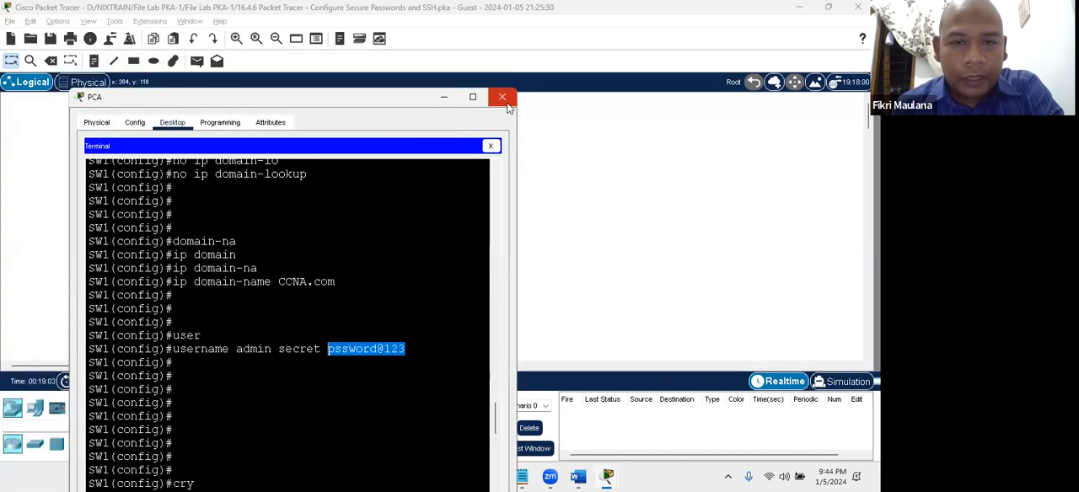
- Return to PCA's Command Prompt and try the admin SSH login to SW1 at 172.16.1.2 again with the account password
{"action": "left_click", "coordinate": [490, 146]}
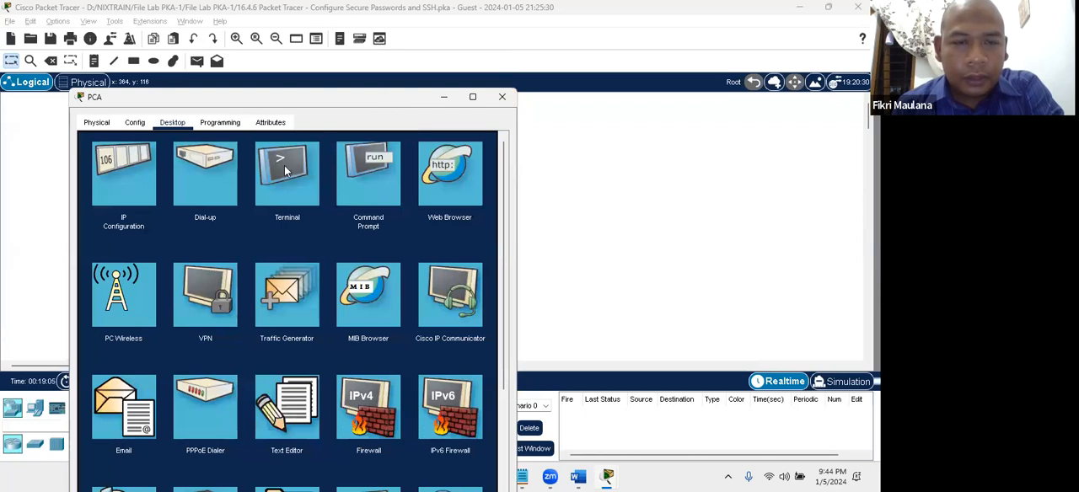
{"action": "left_click", "coordinate": [368, 179]}
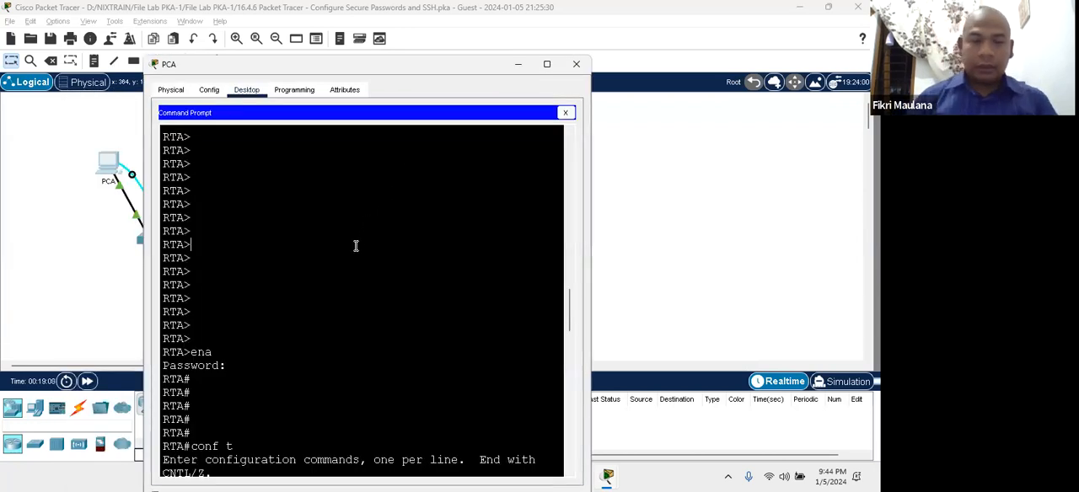
{"action": "scroll", "coordinate": [355, 246], "scroll_direction": "down", "scroll_amount": 10}
{"action": "type", "text": "ssh"}
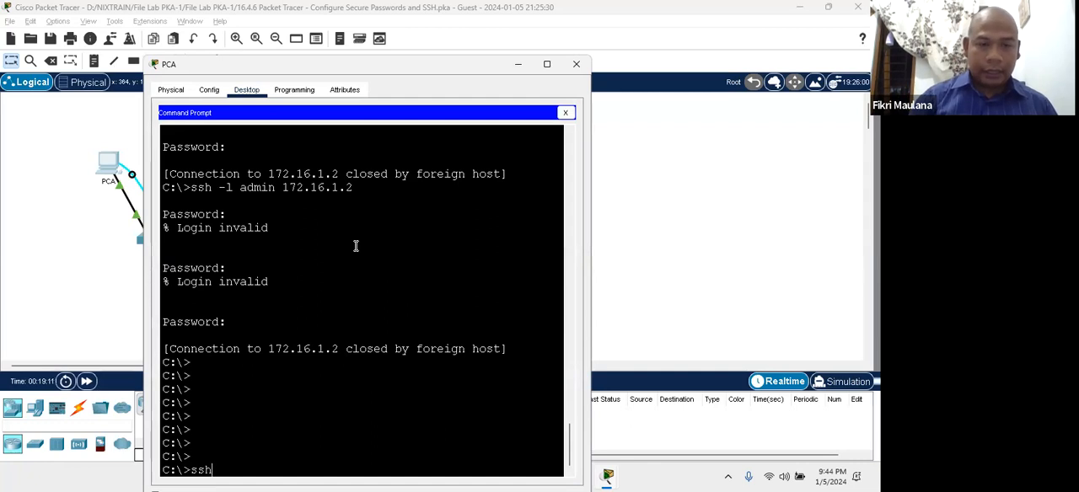
{"action": "type", "text": " -l admin"}
{"action": "type", "text": "172.16.1.2"}
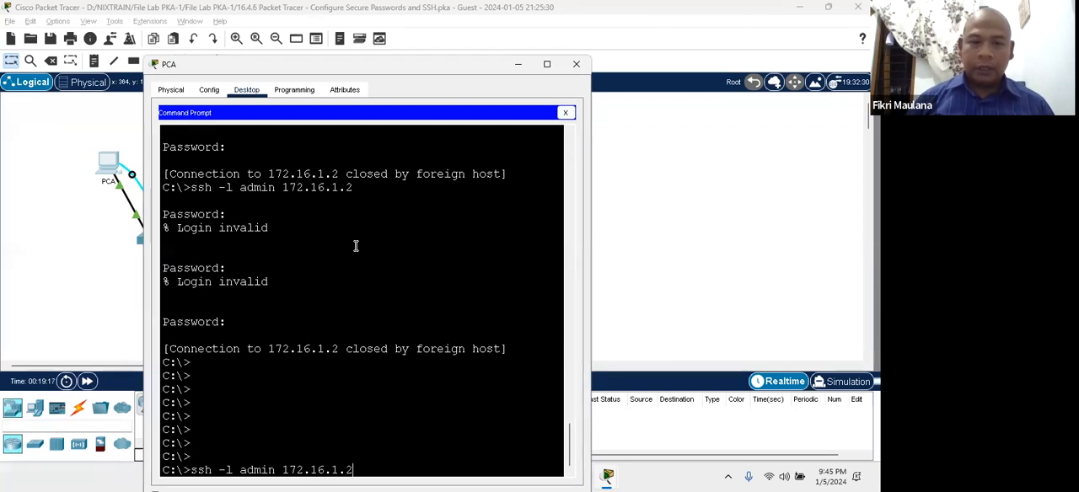
{"action": "key", "text": "Return"}
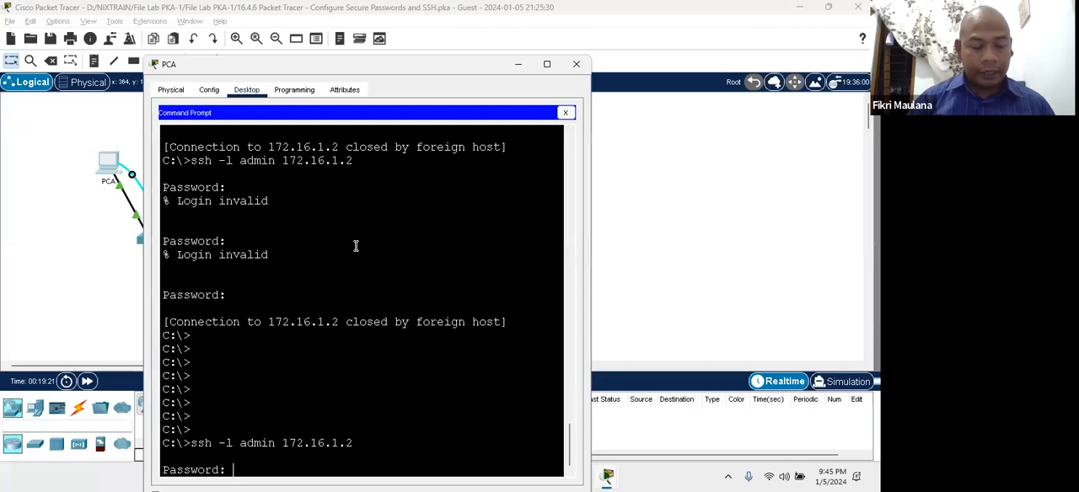
{"action": "key", "text": "Return"}
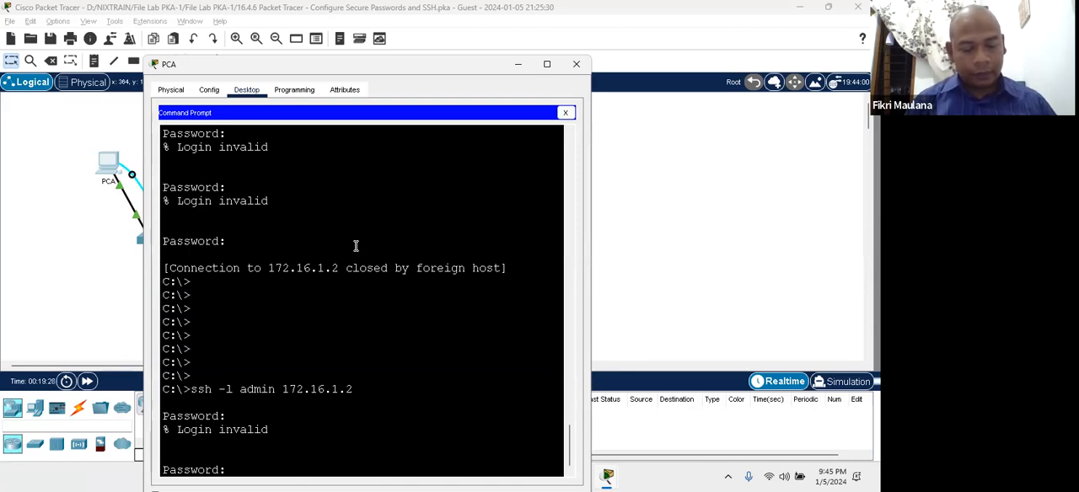
{"action": "key", "text": "Return"}
{"action": "key", "text": "Return"}
{"action": "key", "text": "Return"}
{"action": "key", "text": "Return"}
{"action": "key", "text": "Return"}
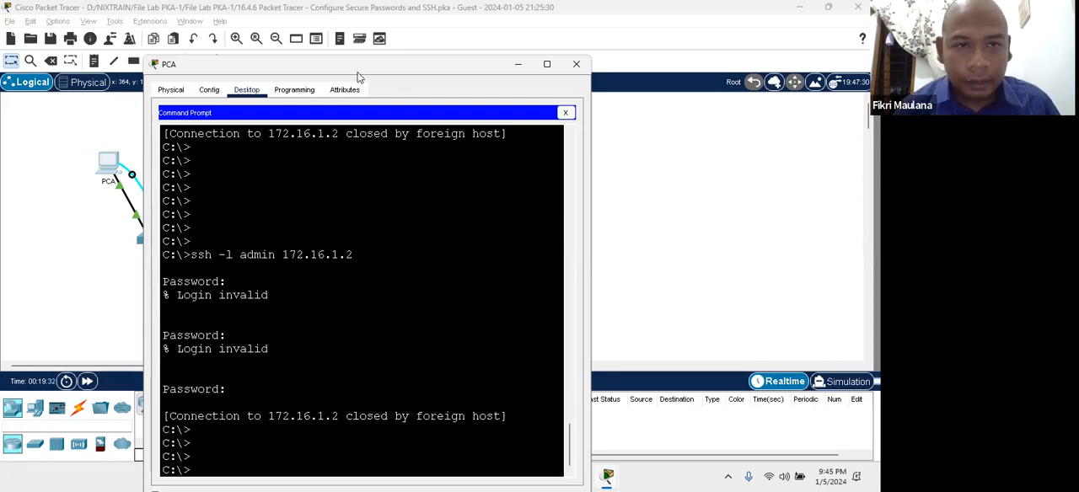
- Review the Step 2 switch security instructions in the PT Activity window, through the user, RSA key and VTY line items
{"action": "left_click_drag", "start_coordinate": [358, 75], "coordinate": [266, 75]}
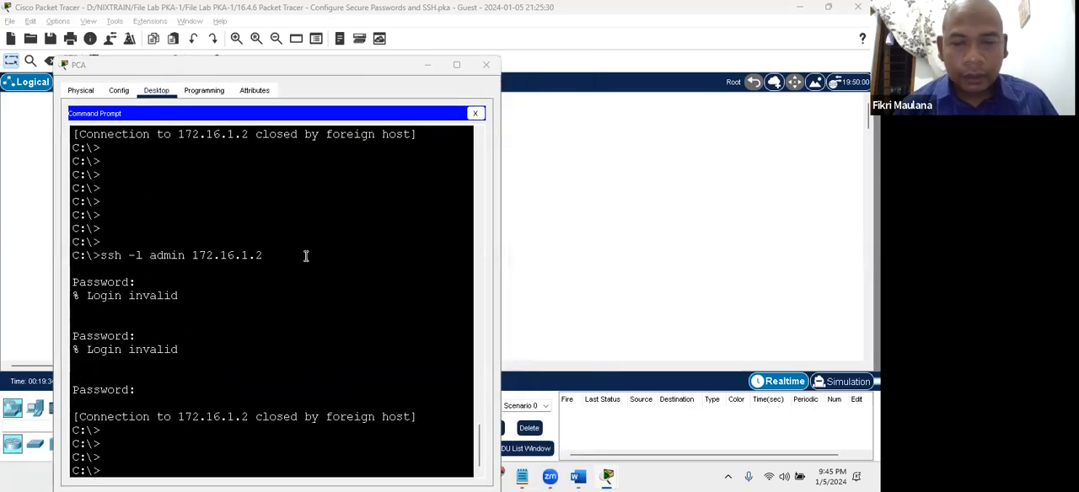
{"action": "key", "text": "alt+Tab"}
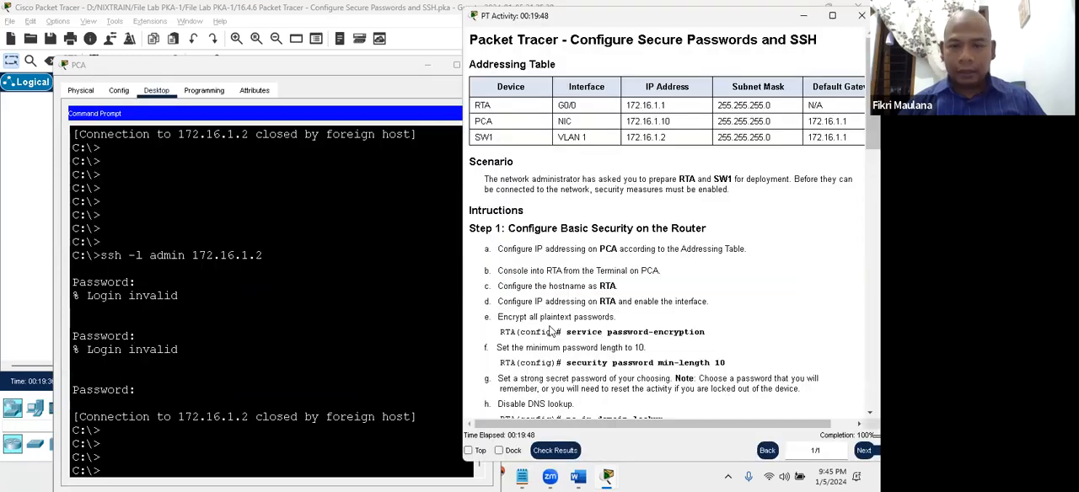
{"action": "scroll", "coordinate": [634, 333], "scroll_direction": "down", "scroll_amount": 10}
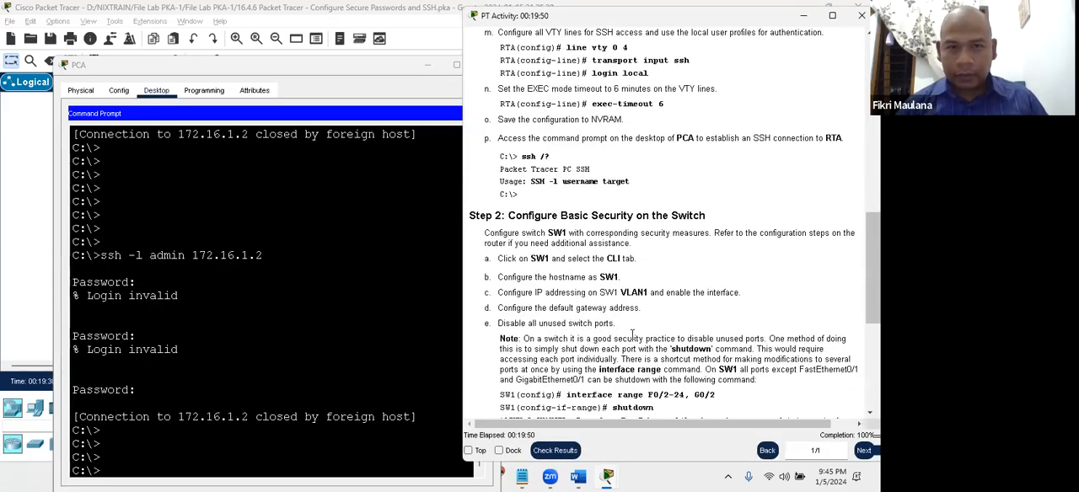
{"action": "scroll", "coordinate": [592, 323], "scroll_direction": "down", "scroll_amount": 7}
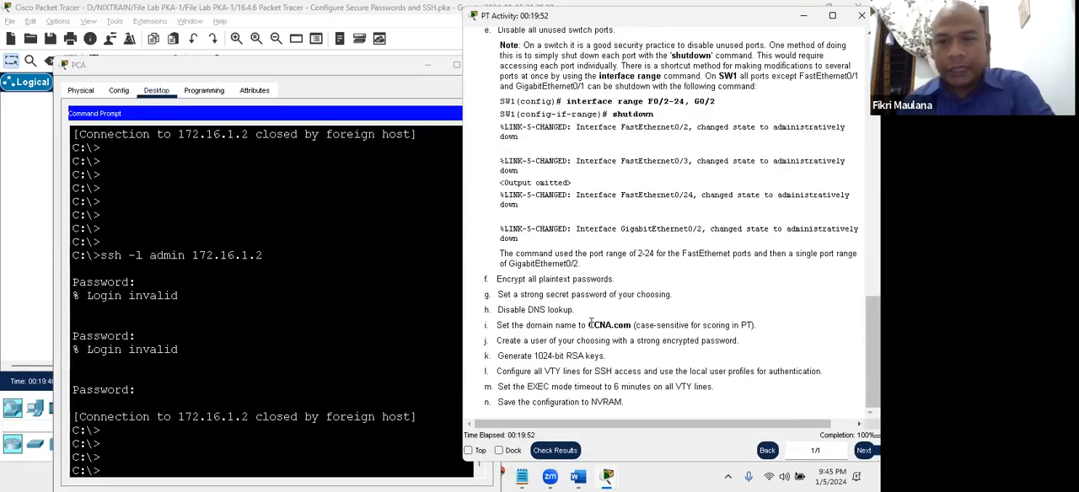
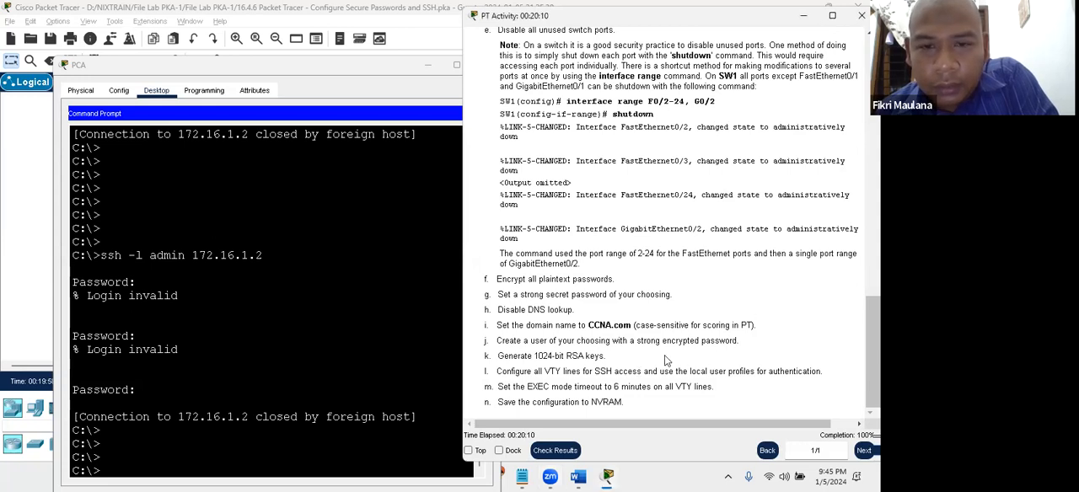
- Review the Step 1 router security instructions in the PT Activity window, from PCA addressing through the SSH connection item
{"action": "scroll", "coordinate": [647, 246], "scroll_direction": "up", "scroll_amount": 3}
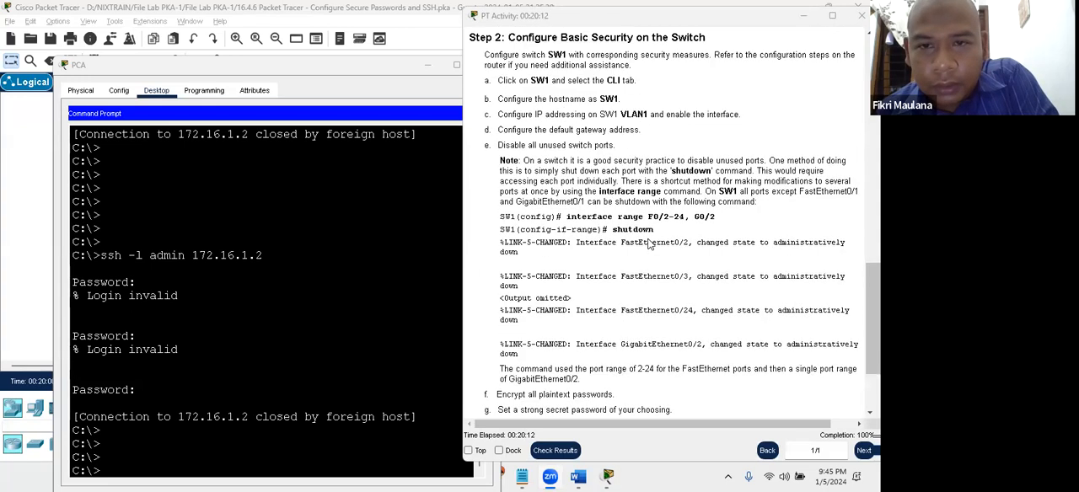
{"action": "scroll", "coordinate": [647, 245], "scroll_direction": "up", "scroll_amount": 5}
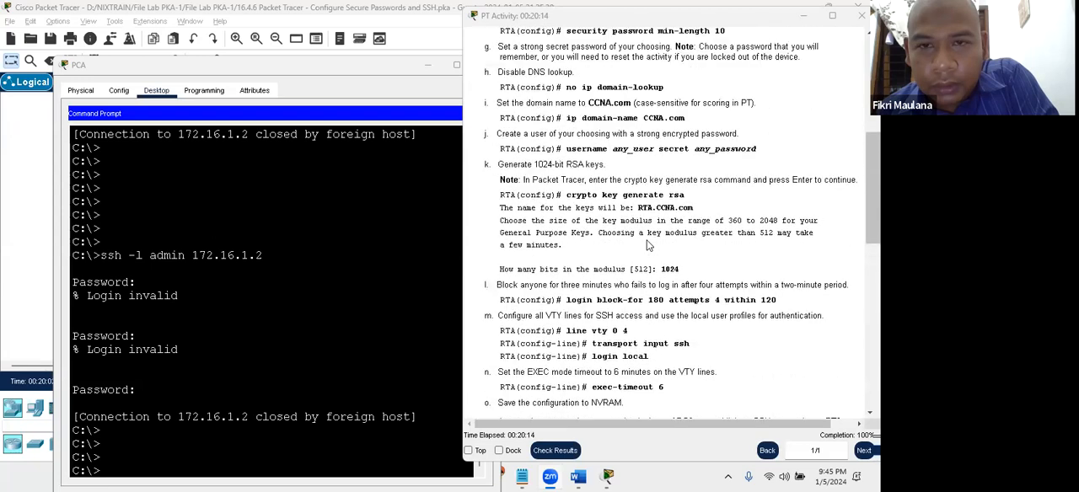
{"action": "scroll", "coordinate": [648, 245], "scroll_direction": "up", "scroll_amount": 2}
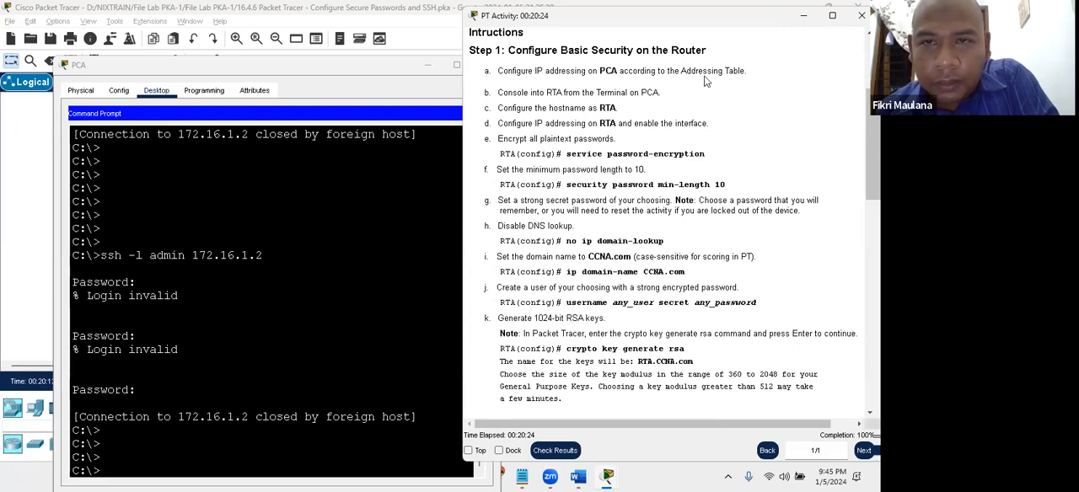
{"action": "left_click", "coordinate": [178, 72]}
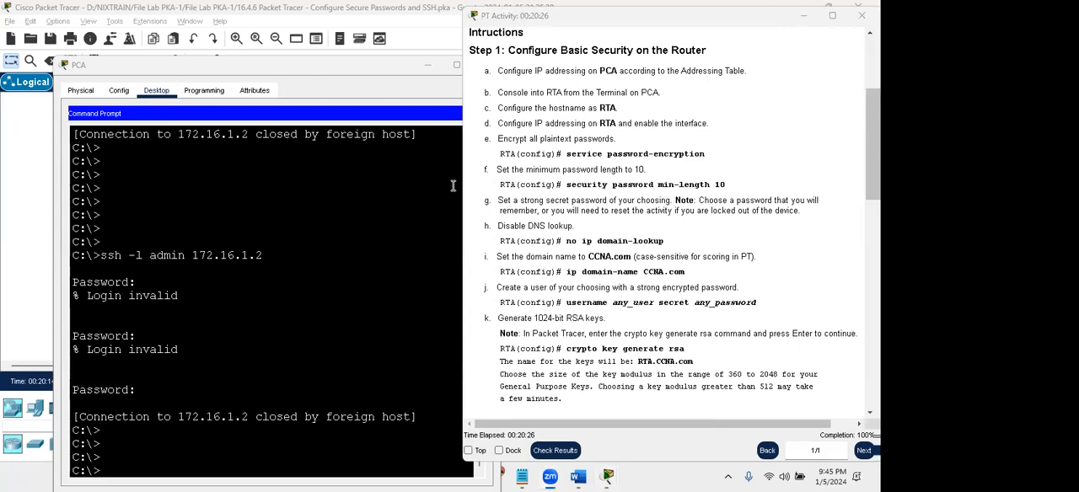
{"action": "left_click", "coordinate": [607, 239]}
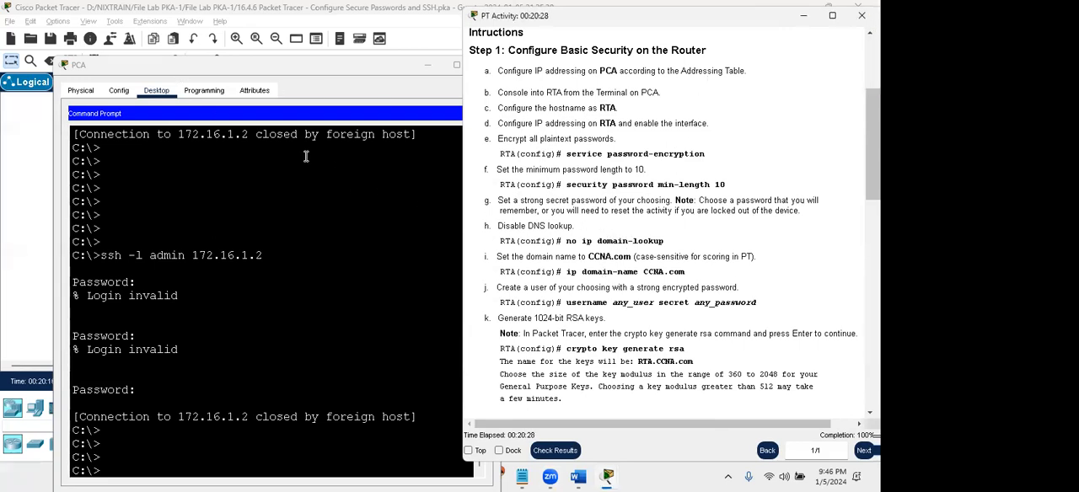
{"action": "left_click_drag", "start_coordinate": [252, 72], "coordinate": [250, 55]}
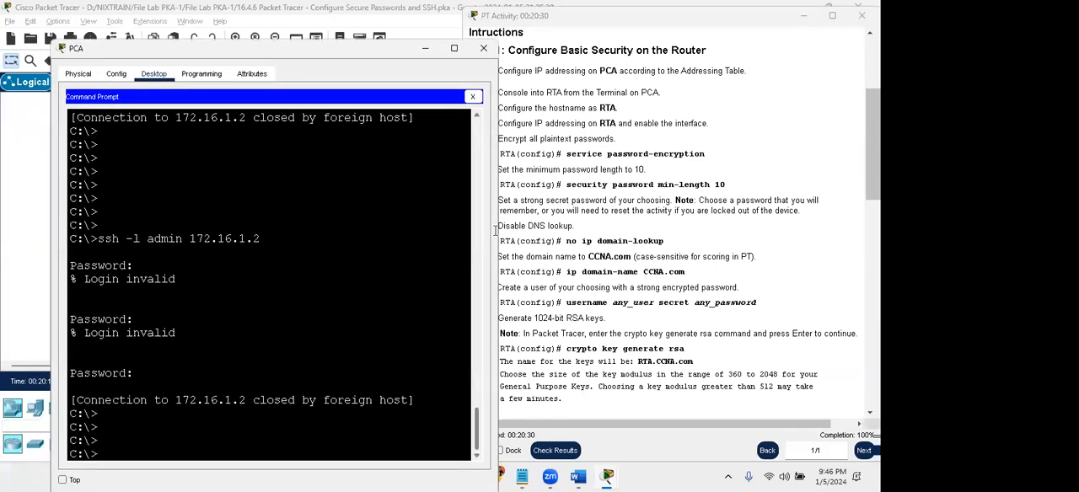
{"action": "left_click", "coordinate": [306, 384]}
{"action": "scroll", "coordinate": [651, 324], "scroll_direction": "down", "scroll_amount": 3}
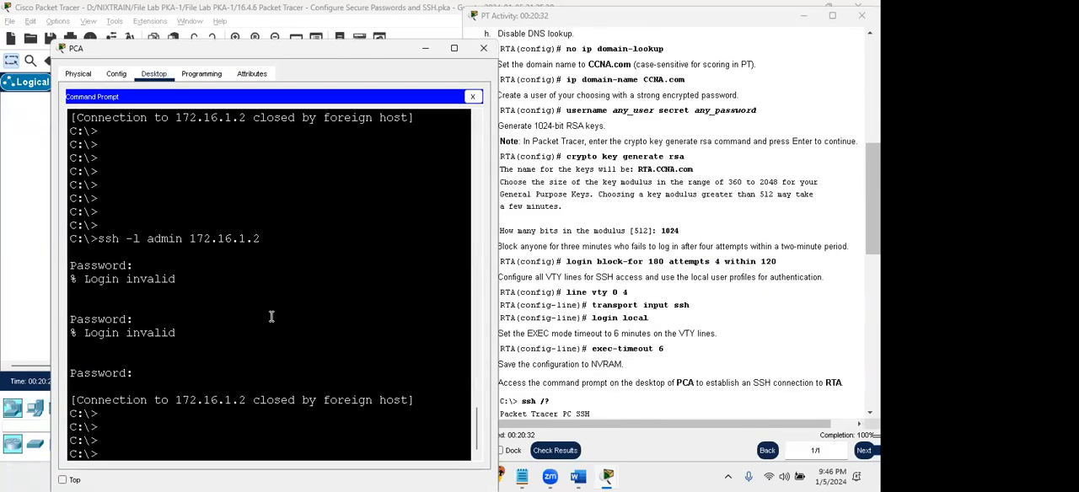
{"action": "scroll", "coordinate": [271, 317], "scroll_direction": "down", "scroll_amount": 1}
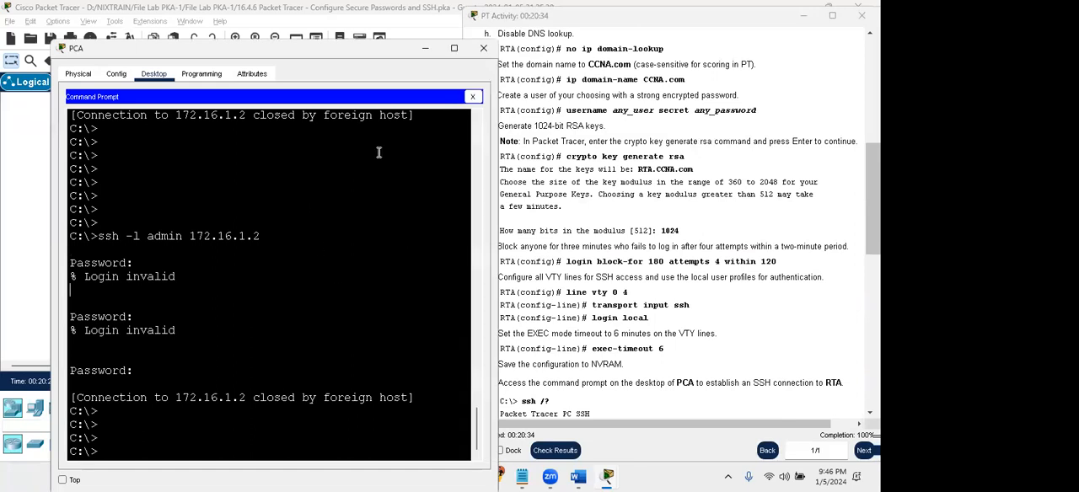
- Open PCA's Terminal and review SW1's RSA key generation, VTY line settings and configuration save in the command history
{"action": "left_click", "coordinate": [472, 97]}
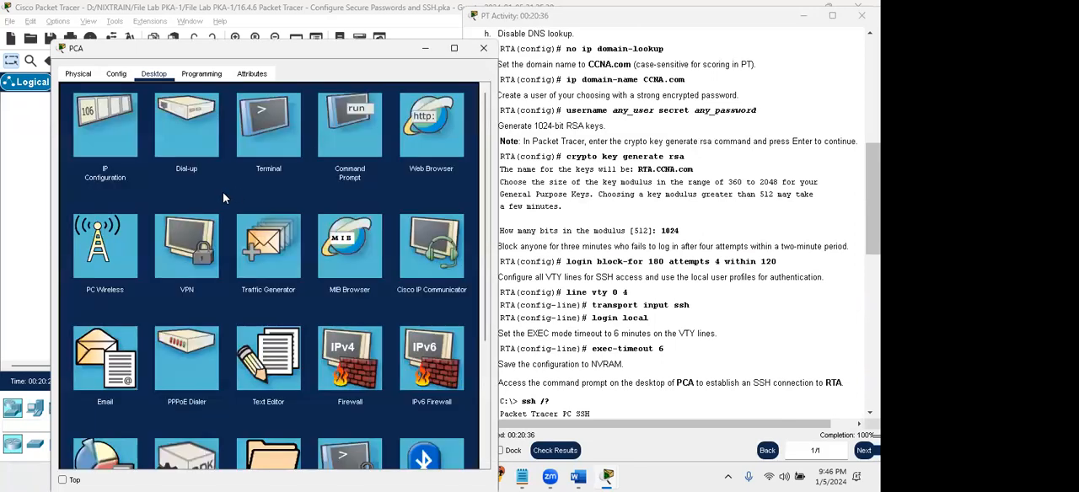
{"action": "left_click", "coordinate": [263, 138]}
{"action": "left_click", "coordinate": [451, 219]}
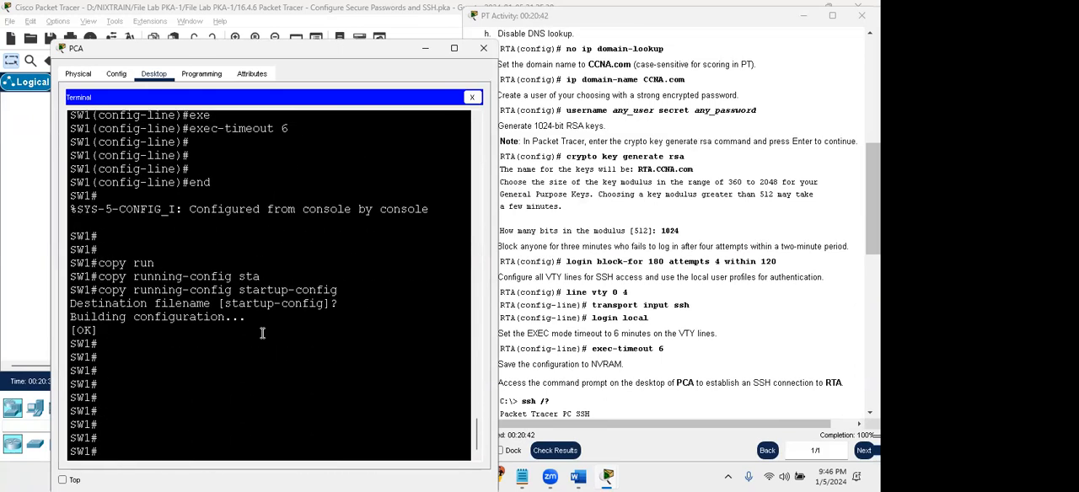
{"action": "scroll", "coordinate": [231, 337], "scroll_direction": "up", "scroll_amount": 7}
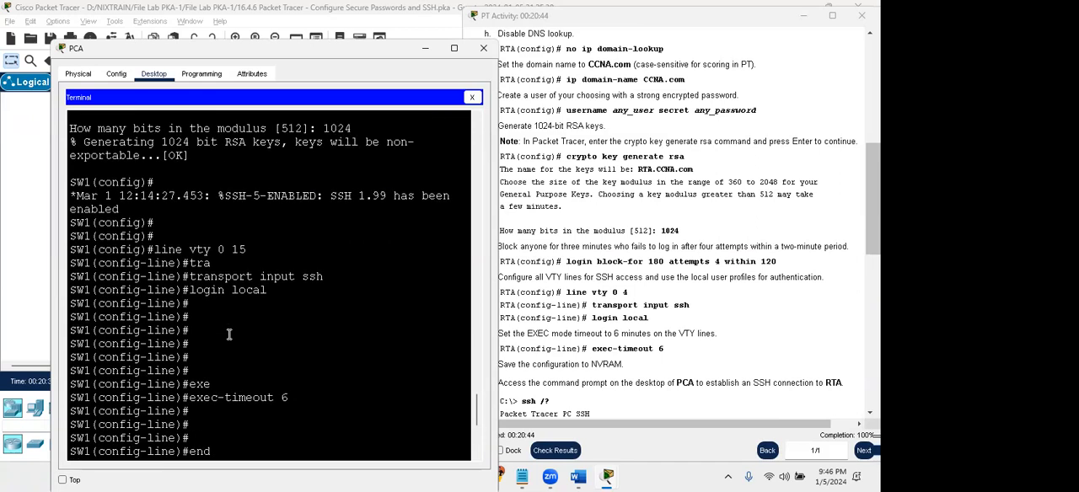
{"action": "left_click", "coordinate": [246, 288]}
{"action": "key", "text": "Return"}
{"action": "key", "text": "Return"}
{"action": "key", "text": "Return"}
{"action": "type", "text": "copy run"}
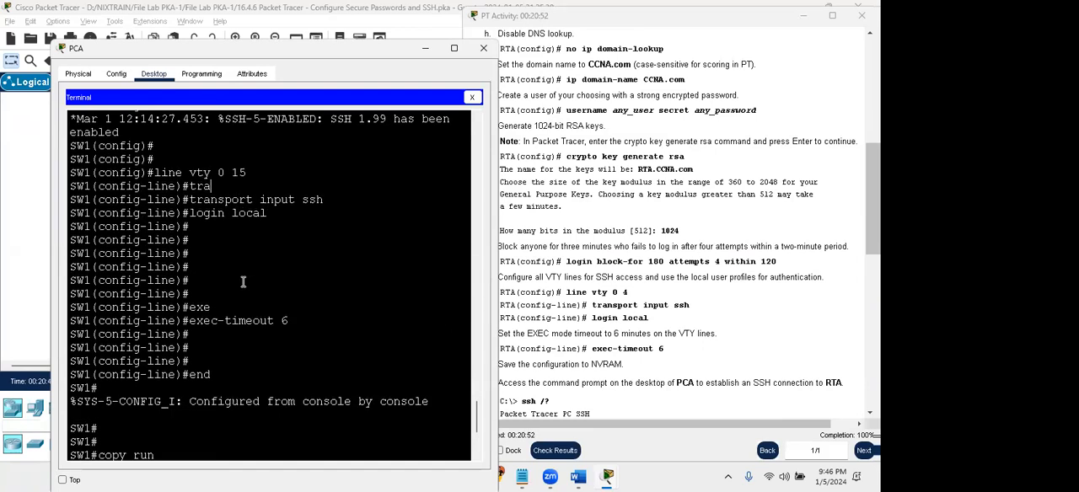
{"action": "key", "text": "Tab"}
{"action": "type", "text": "sta"}
{"action": "key", "text": "Tab"}
{"action": "key", "text": "Return"}
{"action": "scroll", "coordinate": [240, 290], "scroll_direction": "up", "scroll_amount": 5}
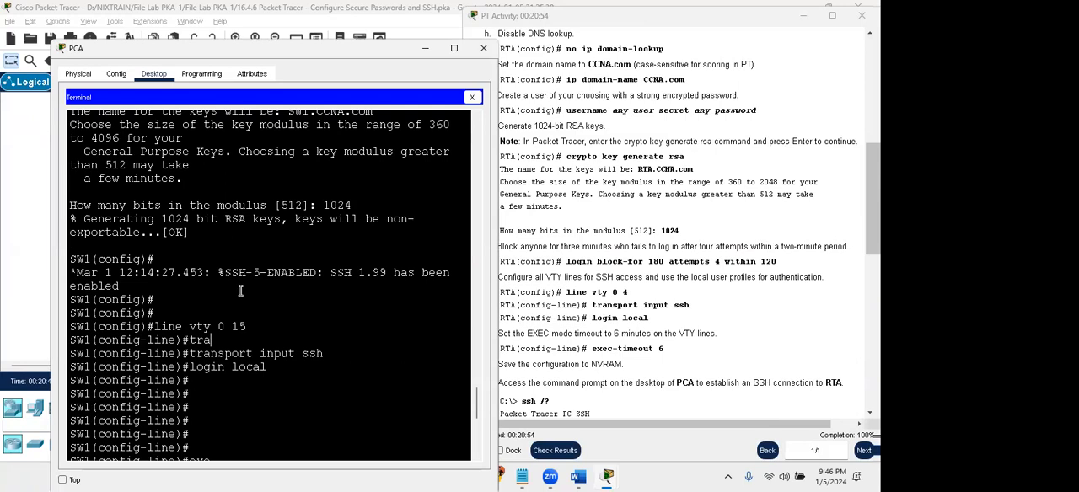
{"action": "scroll", "coordinate": [240, 291], "scroll_direction": "down", "scroll_amount": 7}
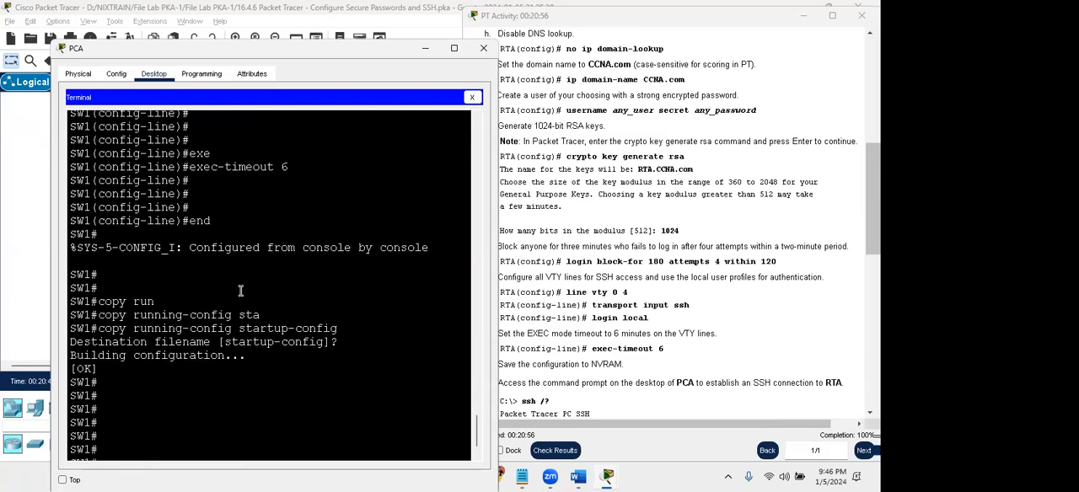
{"action": "scroll", "coordinate": [240, 291], "scroll_direction": "up", "scroll_amount": 6}
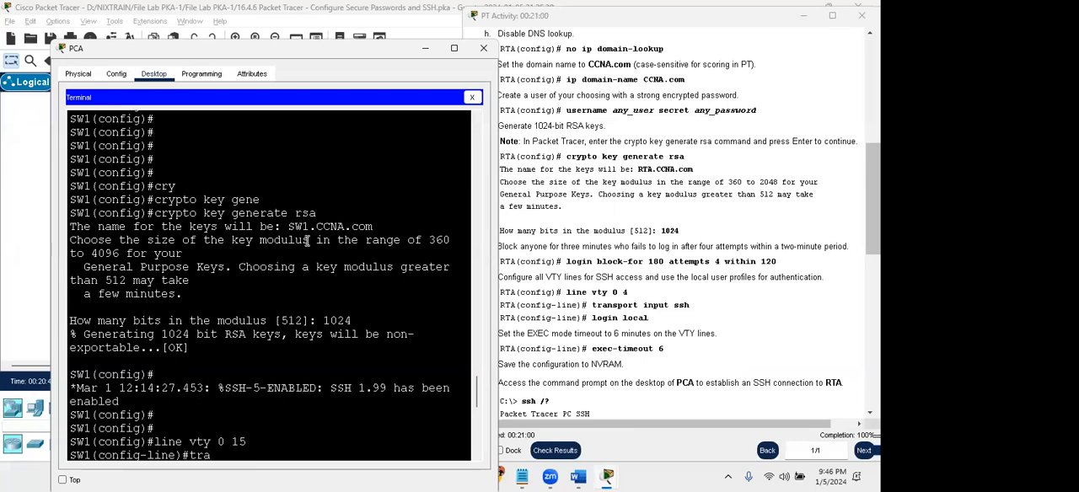
- Compare the username secret command in the activity's router instructions with the admin account's command in SW1's history
{"action": "left_click", "coordinate": [548, 277]}
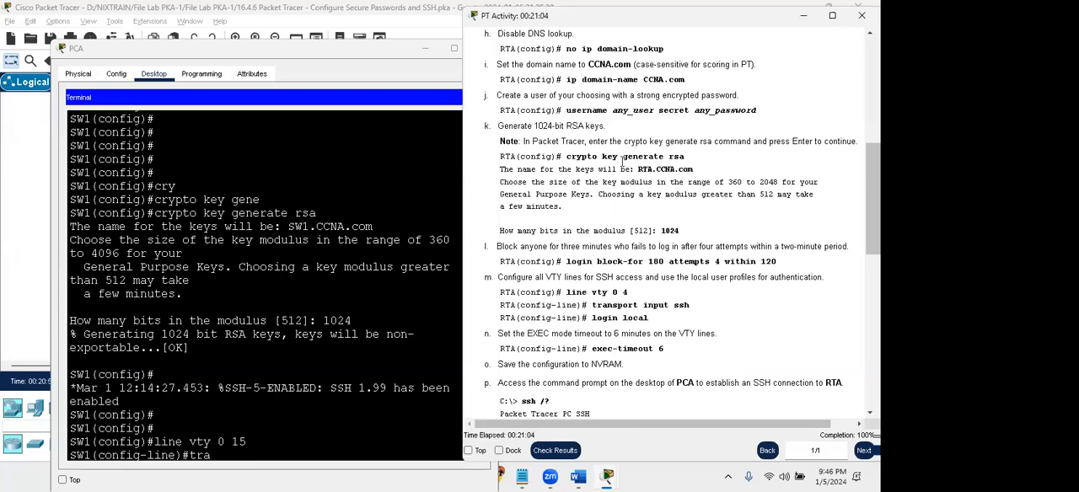
{"action": "scroll", "coordinate": [582, 217], "scroll_direction": "up", "scroll_amount": 1}
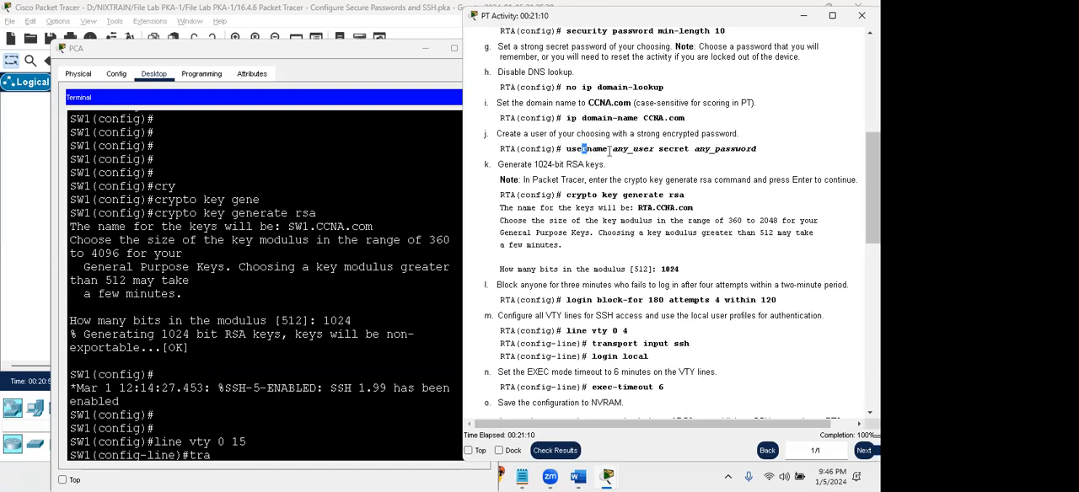
{"action": "scroll", "coordinate": [606, 112], "scroll_direction": "up", "scroll_amount": 1}
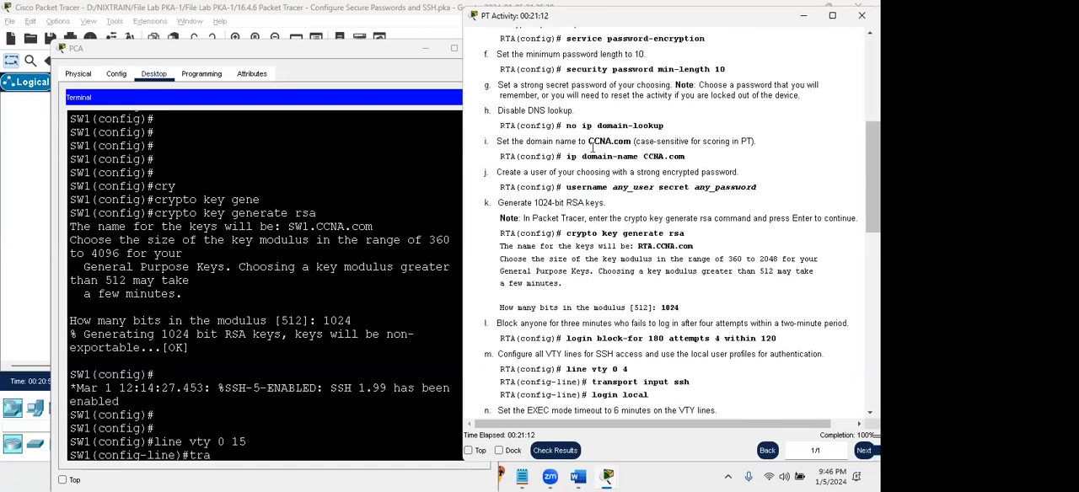
{"action": "left_click", "coordinate": [386, 224]}
{"action": "scroll", "coordinate": [385, 224], "scroll_direction": "up", "scroll_amount": 6}
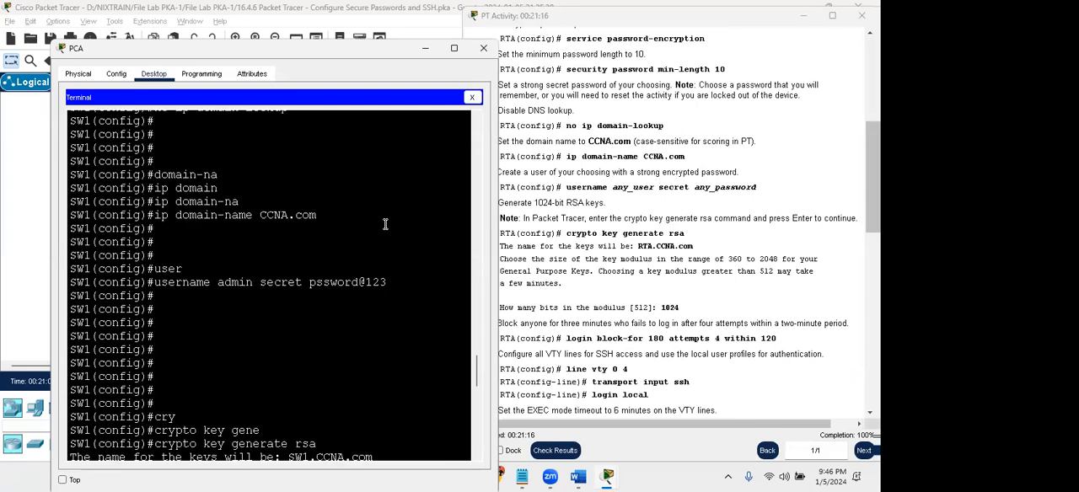
{"action": "left_click_drag", "start_coordinate": [337, 284], "coordinate": [354, 283]}
{"action": "left_click", "coordinate": [297, 291]}
{"action": "left_click", "coordinate": [270, 287]}
- Compare the spelling of SW1's enable secret with the admin account's secret in the Terminal history
{"action": "scroll", "coordinate": [310, 282], "scroll_direction": "up", "scroll_amount": 6}
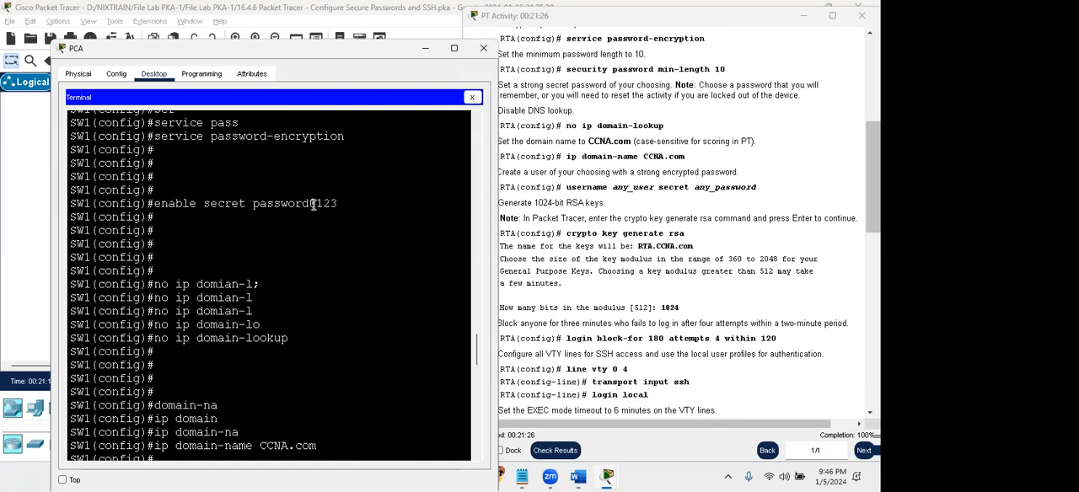
{"action": "scroll", "coordinate": [284, 204], "scroll_direction": "up", "scroll_amount": 1}
{"action": "scroll", "coordinate": [284, 205], "scroll_direction": "up", "scroll_amount": 1}
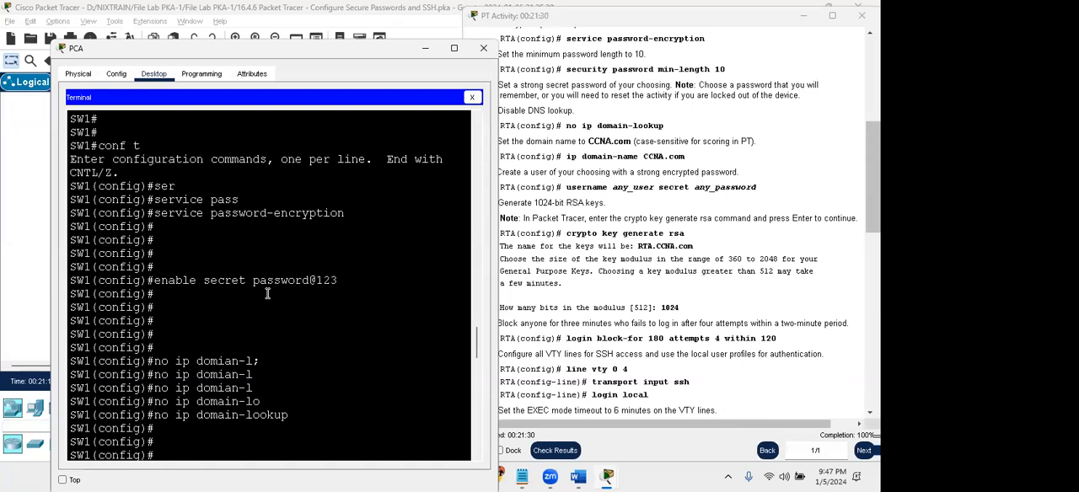
{"action": "scroll", "coordinate": [267, 294], "scroll_direction": "down", "scroll_amount": 5}
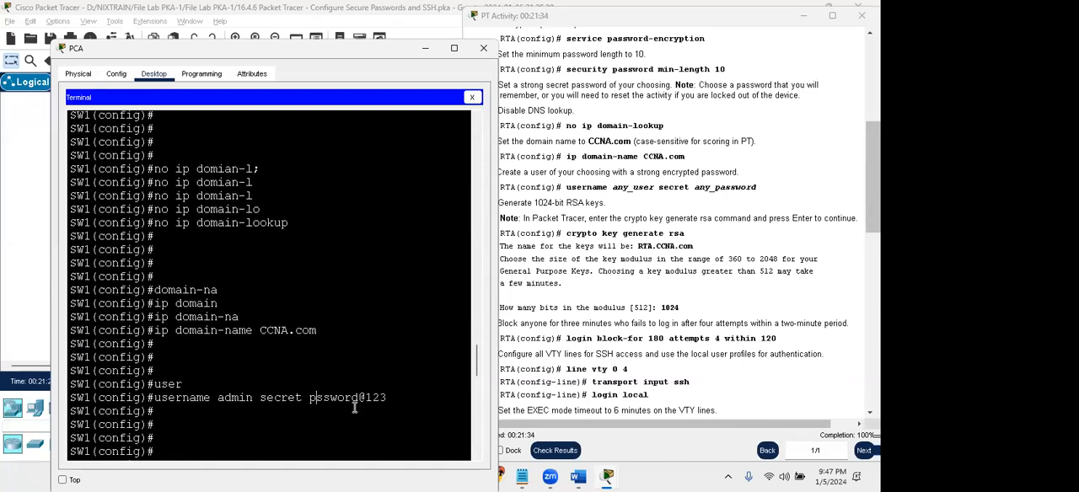
{"action": "key", "text": "Right"}
{"action": "key", "text": "Right"}
{"action": "key", "text": "Right"}
{"action": "key", "text": "Right"}
{"action": "key", "text": "Right"}
{"action": "key", "text": "Right"}
{"action": "scroll", "coordinate": [281, 253], "scroll_direction": "up", "scroll_amount": 3}
{"action": "left_click_drag", "start_coordinate": [268, 218], "coordinate": [298, 205]}
{"action": "left_click", "coordinate": [303, 205]}
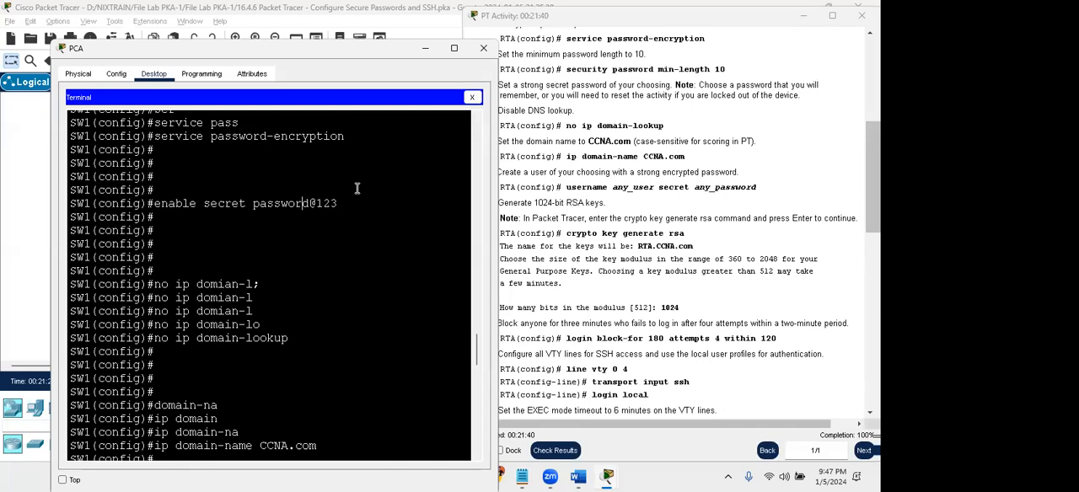
- Look over PCA's Command Prompt session and the interface status listing in SW1's Terminal history
{"action": "left_click", "coordinate": [472, 98]}
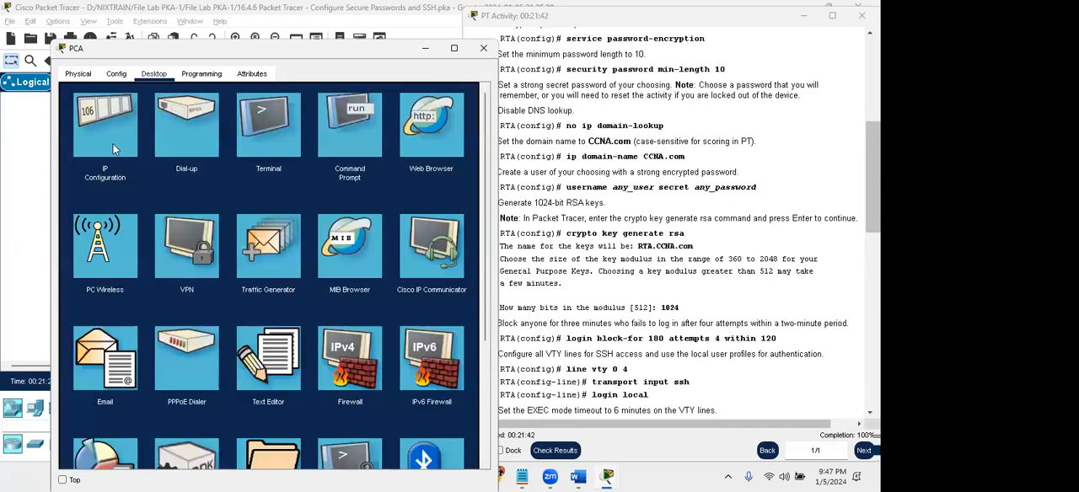
{"action": "left_click", "coordinate": [346, 133]}
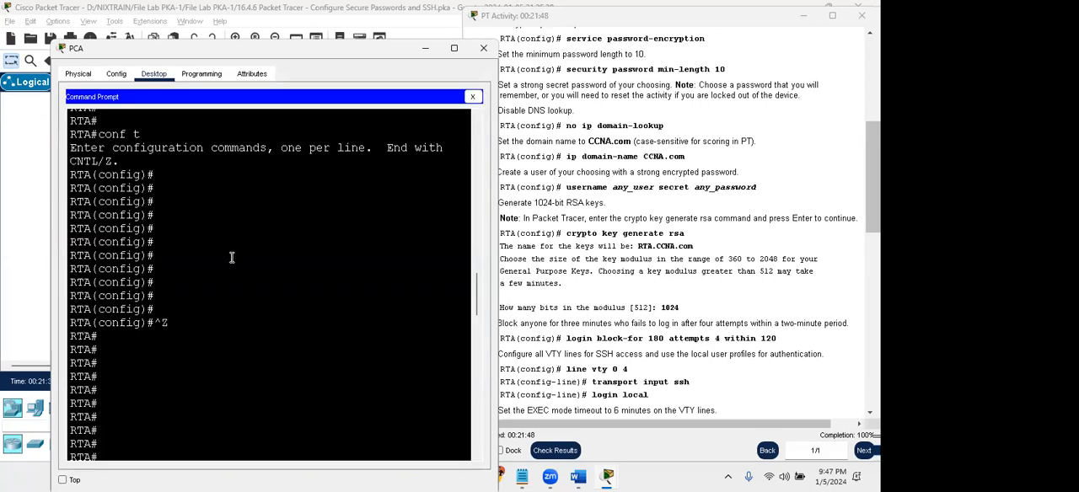
{"action": "key", "text": "Return"}
{"action": "key", "text": "Return"}
{"action": "key", "text": "Return"}
{"action": "key", "text": "Return"}
{"action": "key", "text": "Return"}
{"action": "key", "text": "Return"}
{"action": "key", "text": "Return"}
{"action": "key", "text": "Return"}
{"action": "key", "text": "Return"}
{"action": "key", "text": "Return"}
{"action": "key", "text": "Return"}
{"action": "key", "text": "Return"}
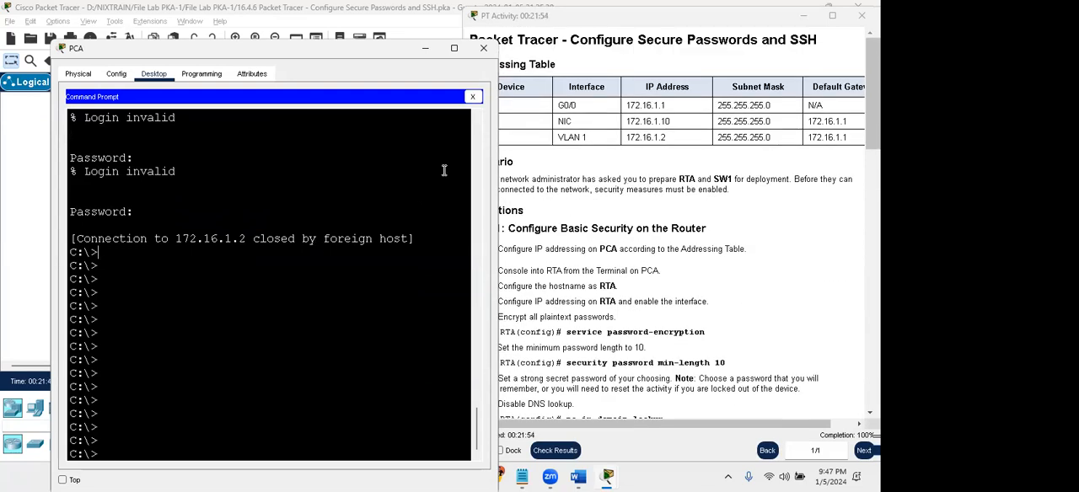
{"action": "left_click", "coordinate": [472, 96]}
{"action": "left_click", "coordinate": [299, 181]}
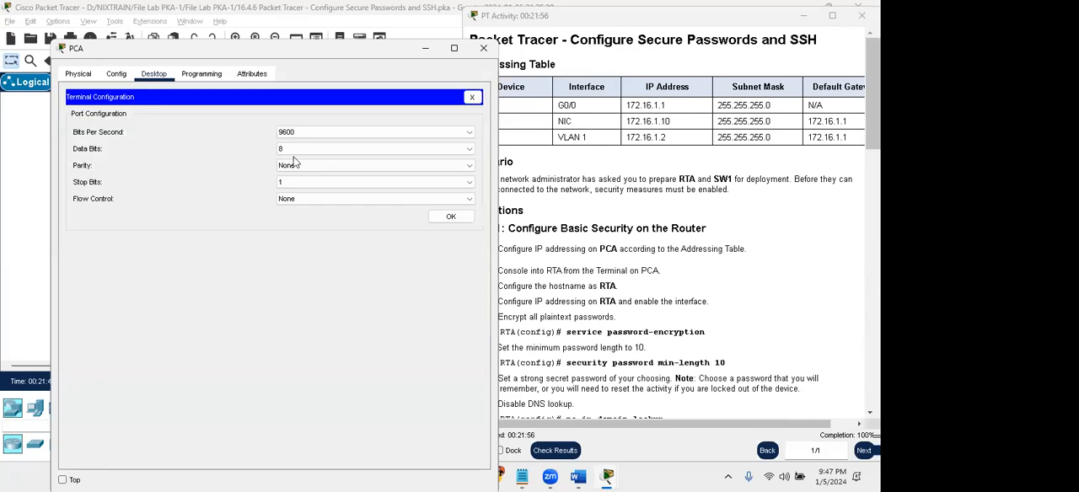
{"action": "left_click", "coordinate": [451, 216]}
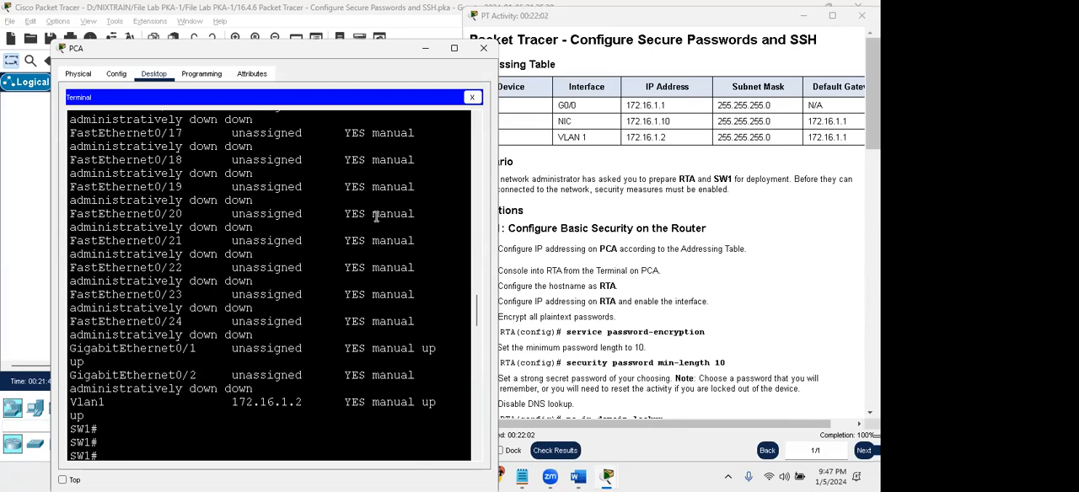
{"action": "left_click", "coordinate": [472, 97]}
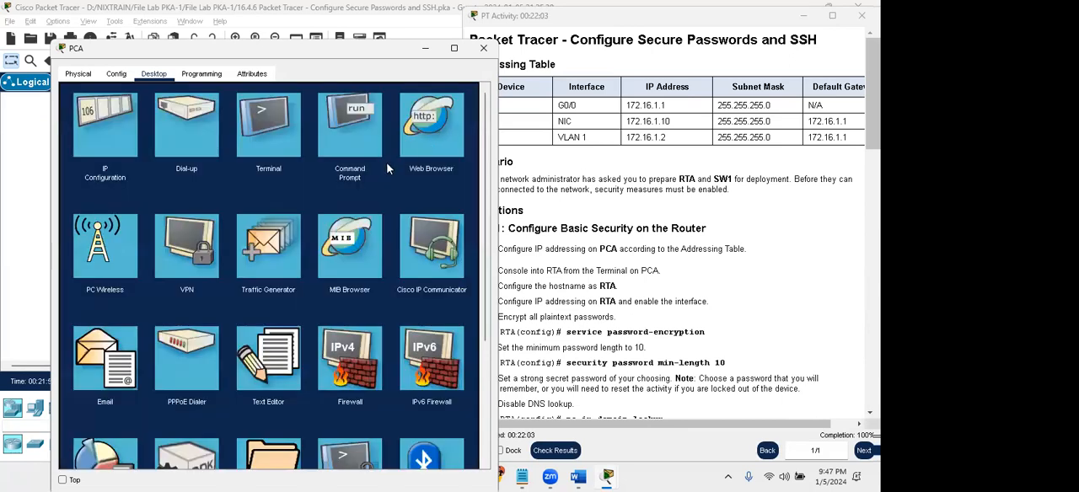
- Ping SW1 at 172.16.1.2 from PCA's Command Prompt
{"action": "left_click", "coordinate": [346, 149]}
{"action": "type", "text": "ping 172.16.1.2"}
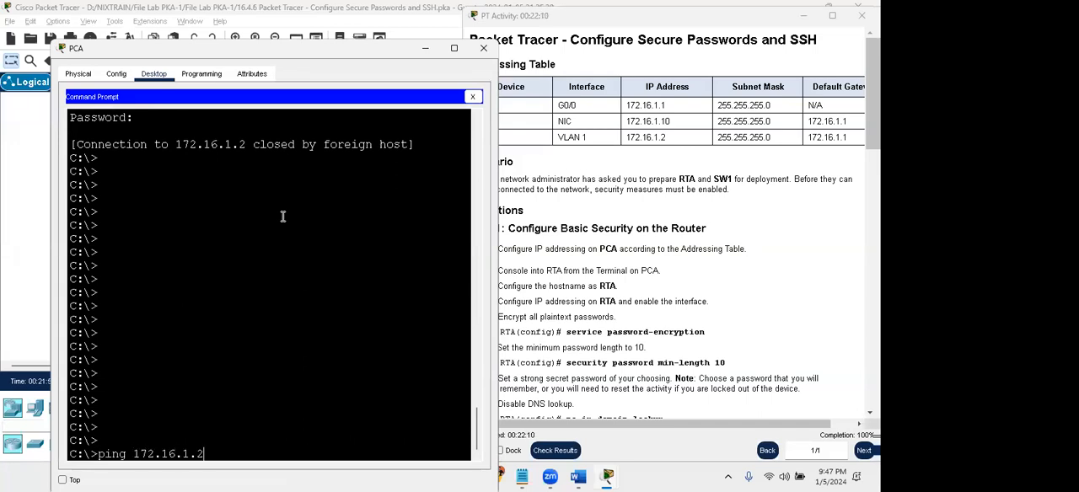
{"action": "key", "text": "Return"}
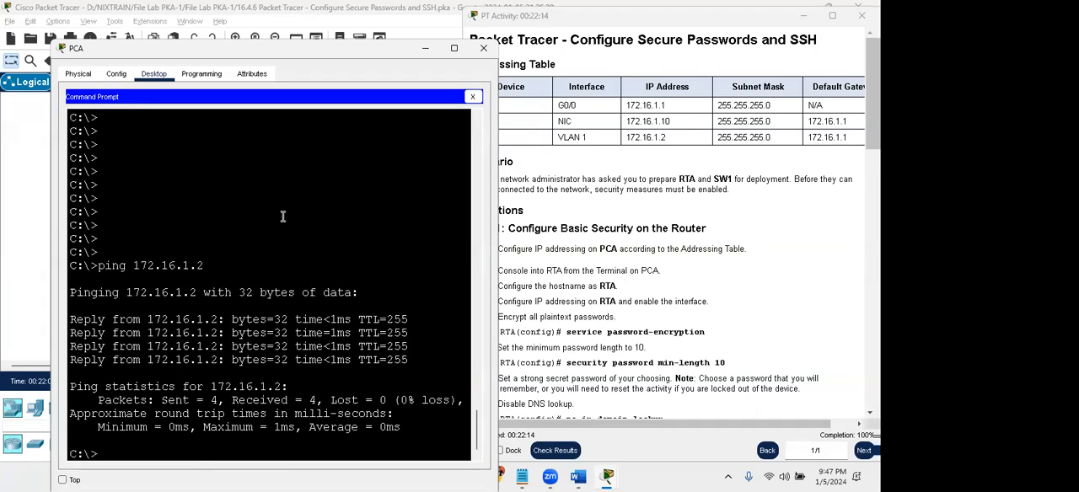
- Try the SSH login to SW1 at 172.16.1.2 as admin, entering the account password at the prompts
{"action": "type", "text": "ssh -l admin 172.16.1.2"}
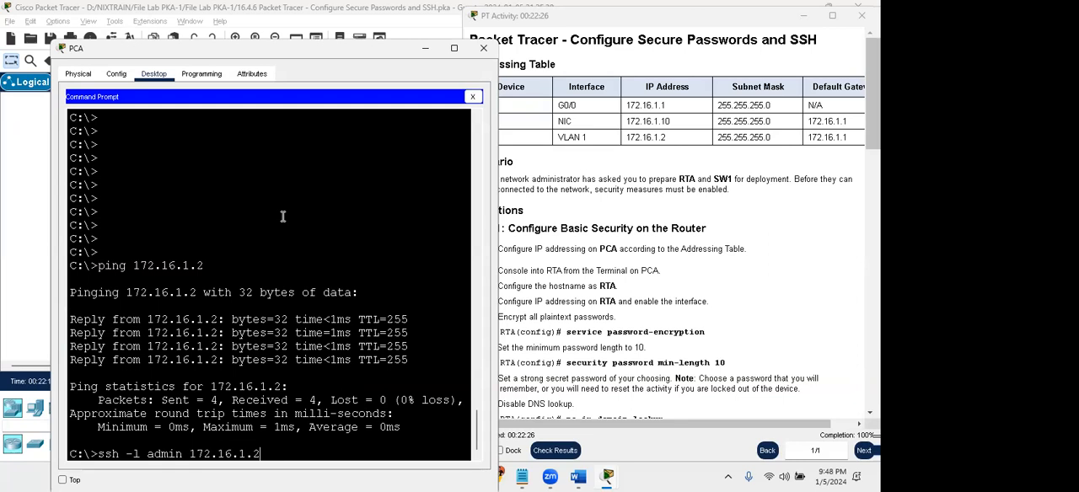
{"action": "key", "text": "Return"}
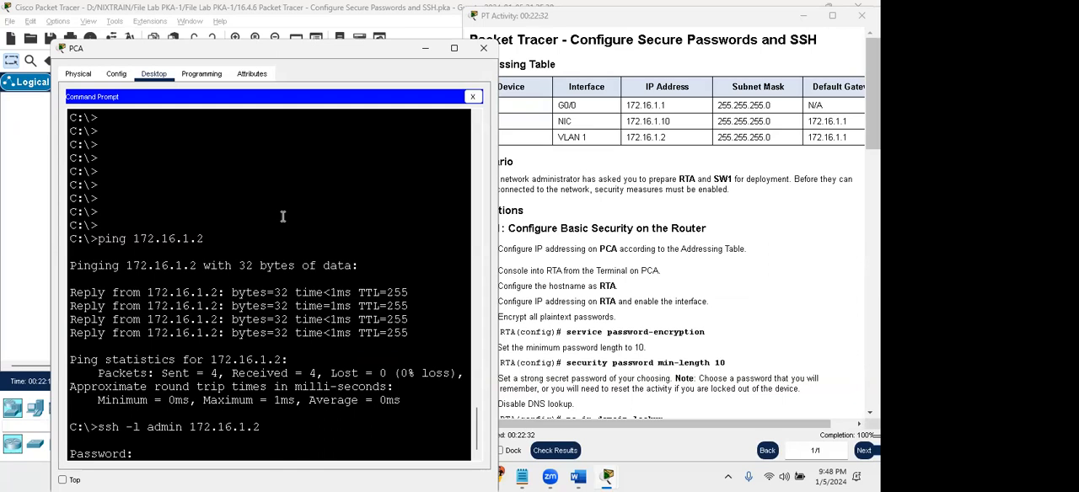
{"action": "key", "text": "Return"}
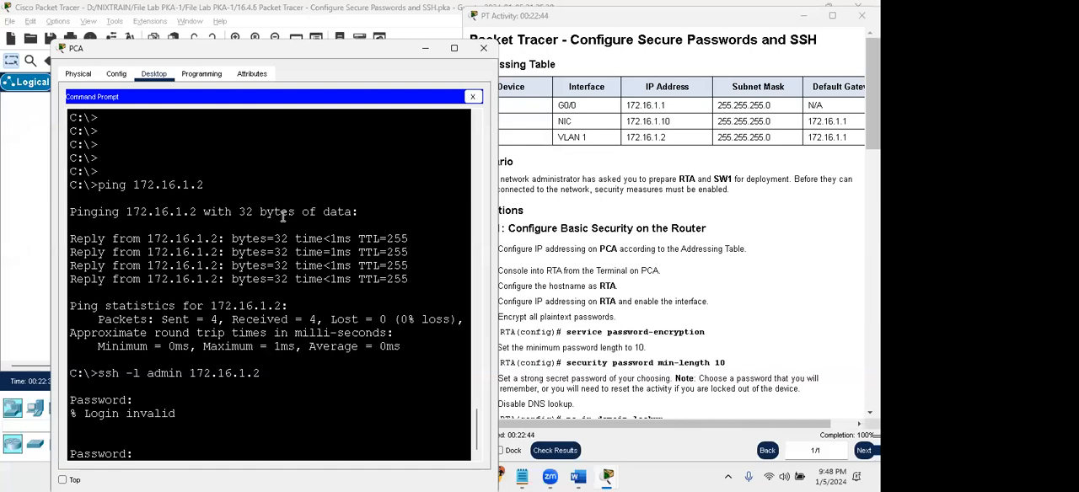
{"action": "key", "text": "Return"}
{"action": "key", "text": "Return"}
{"action": "key", "text": "Return"}
{"action": "key", "text": "Return"}
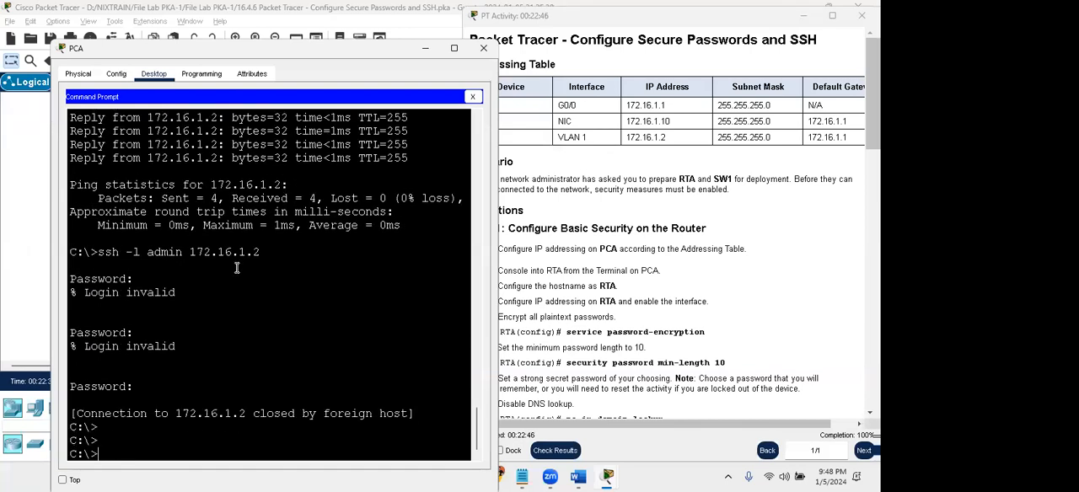
- Close PCA's Command Prompt and open its Terminal session to SW1 with the default port configuration
{"action": "key", "text": "Return"}
{"action": "key", "text": "Return"}
{"action": "key", "text": "Return"}
{"action": "key", "text": "Return"}
{"action": "key", "text": "Return"}
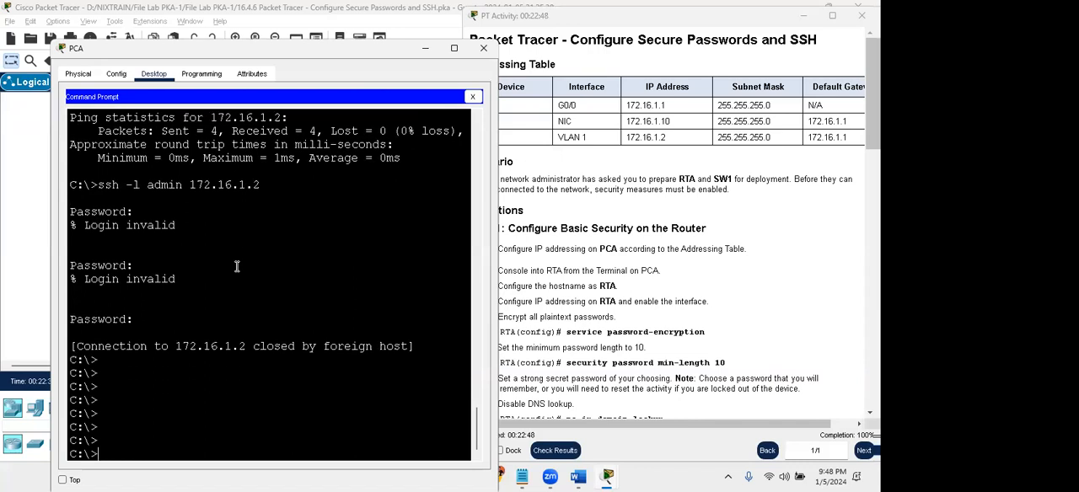
{"action": "left_click", "coordinate": [472, 96]}
{"action": "left_click", "coordinate": [283, 148]}
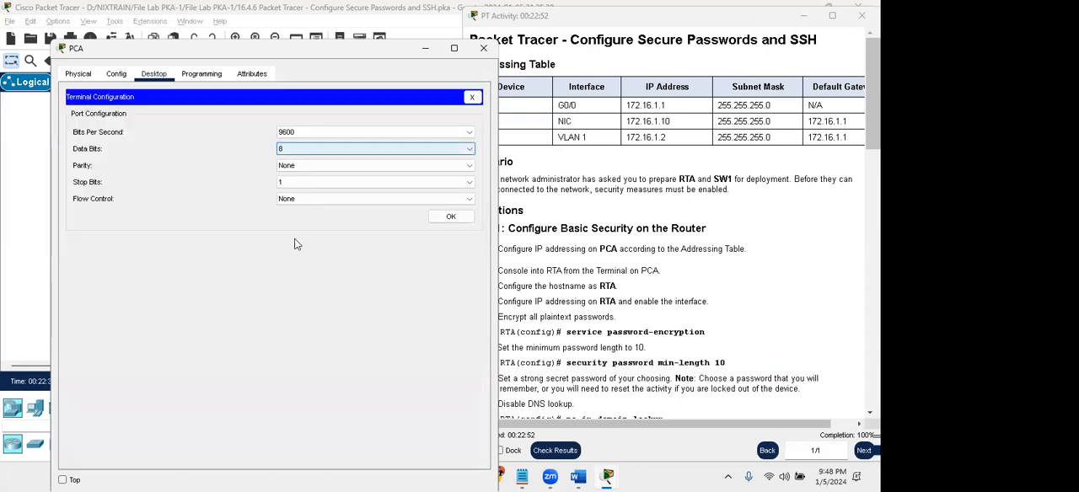
{"action": "left_click", "coordinate": [451, 216]}
- Examine SW1's Terminal history for the enable secret, the admin account's secret, the RSA key generation and the VTY line commands
{"action": "scroll", "coordinate": [244, 350], "scroll_direction": "up", "scroll_amount": 10}
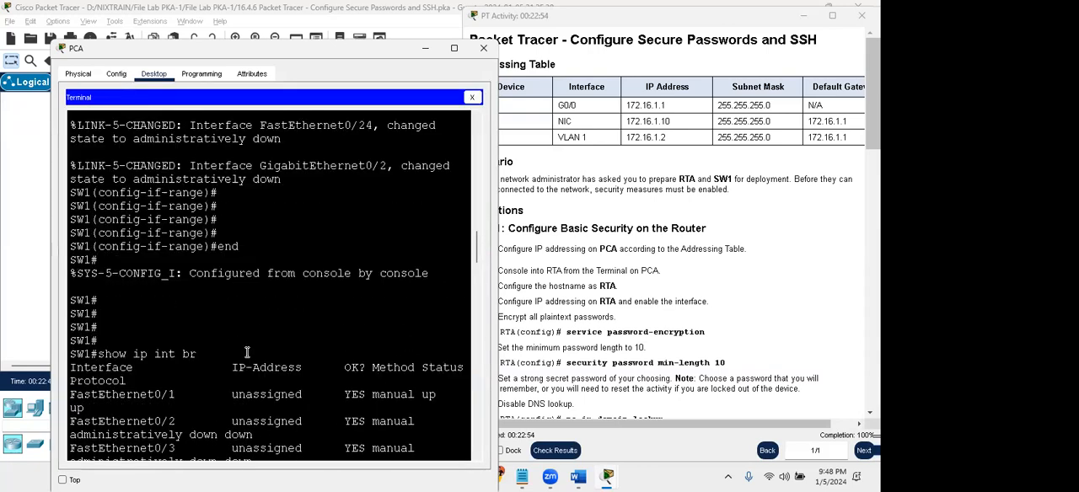
{"action": "scroll", "coordinate": [247, 352], "scroll_direction": "down", "scroll_amount": 3}
{"action": "scroll", "coordinate": [247, 353], "scroll_direction": "down", "scroll_amount": 15}
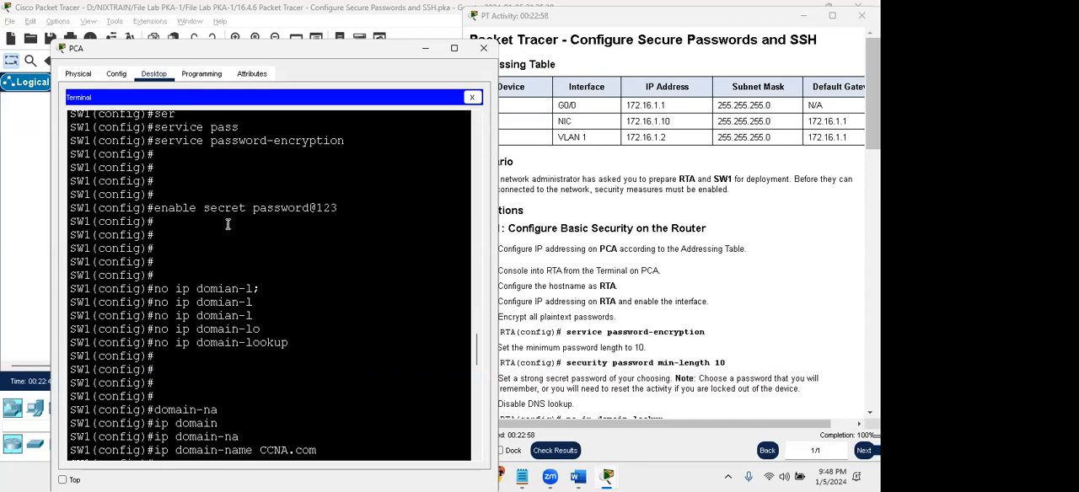
{"action": "left_click", "coordinate": [291, 216]}
{"action": "left_click", "coordinate": [329, 209]}
{"action": "scroll", "coordinate": [251, 269], "scroll_direction": "down", "scroll_amount": 5}
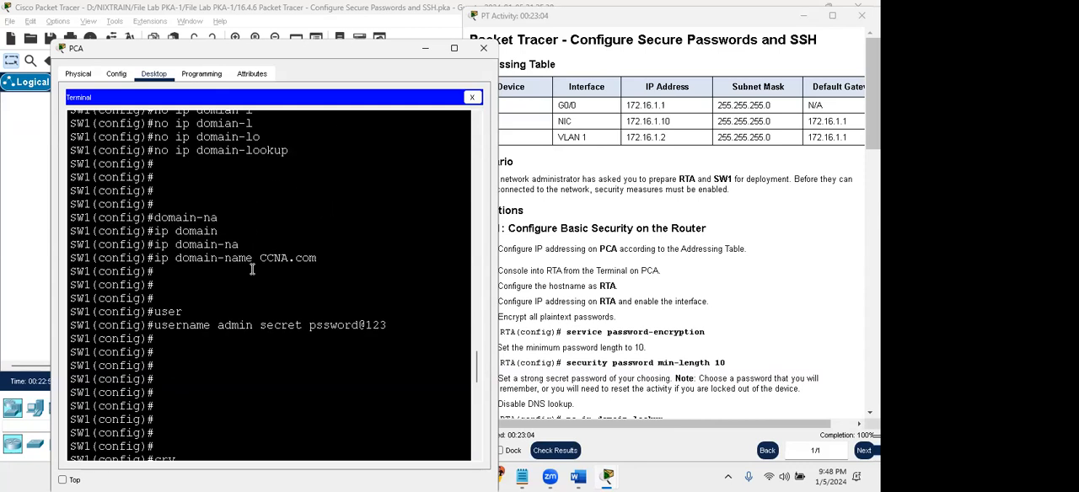
{"action": "left_click", "coordinate": [263, 331]}
{"action": "left_click", "coordinate": [270, 331]}
{"action": "left_click_drag", "start_coordinate": [315, 327], "coordinate": [335, 328]}
{"action": "left_click", "coordinate": [335, 329]}
{"action": "scroll", "coordinate": [289, 330], "scroll_direction": "down", "scroll_amount": 5}
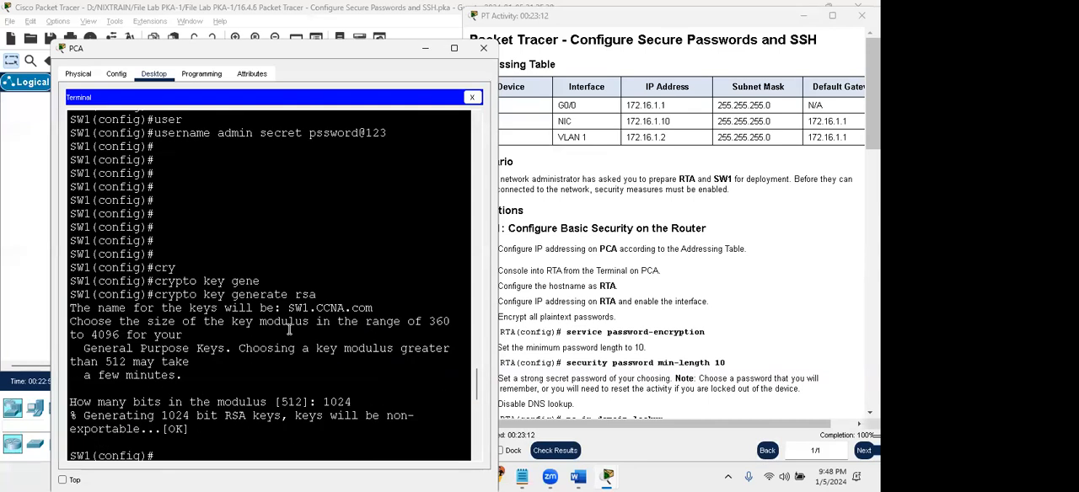
{"action": "scroll", "coordinate": [289, 329], "scroll_direction": "down", "scroll_amount": 3}
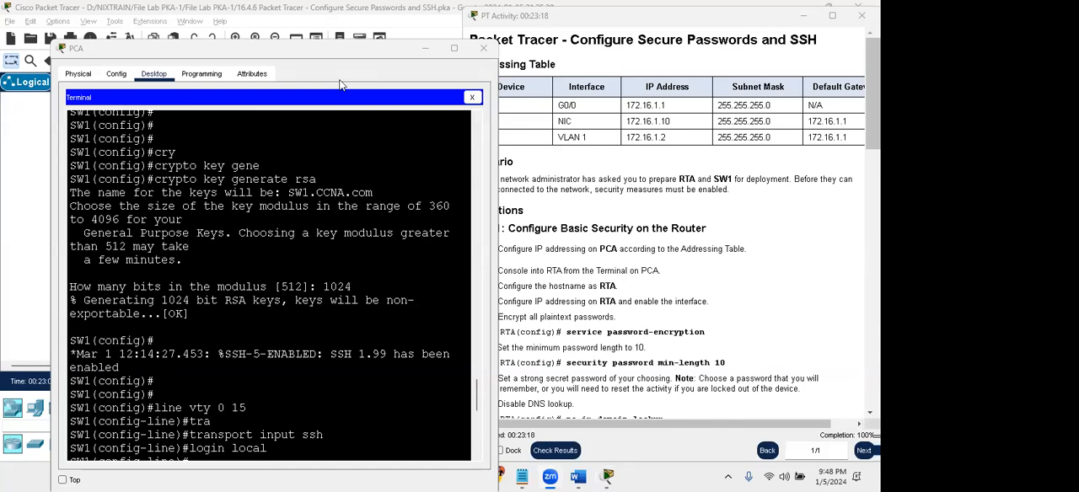
- Compare the Step 1 router security instructions with SW1's Terminal commands, moving the PCA window clear of the instructions
{"action": "left_click", "coordinate": [648, 261]}
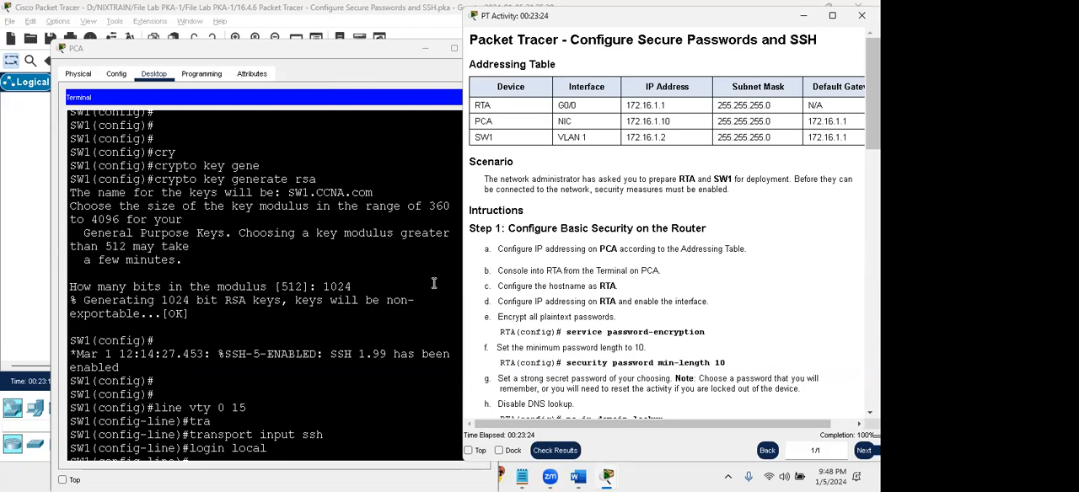
{"action": "left_click", "coordinate": [400, 275]}
{"action": "scroll", "coordinate": [645, 298], "scroll_direction": "down", "scroll_amount": 1}
{"action": "scroll", "coordinate": [645, 298], "scroll_direction": "down", "scroll_amount": 4}
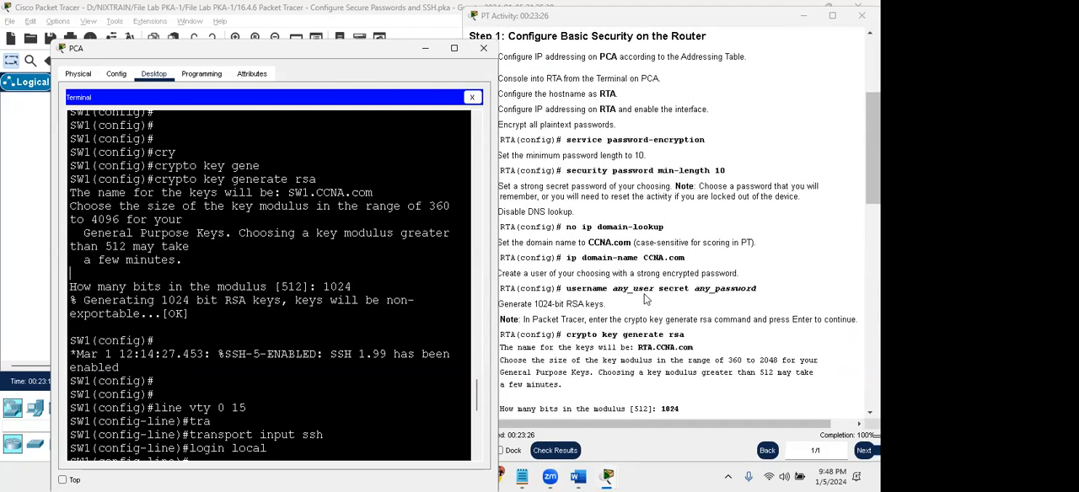
{"action": "left_click", "coordinate": [658, 256]}
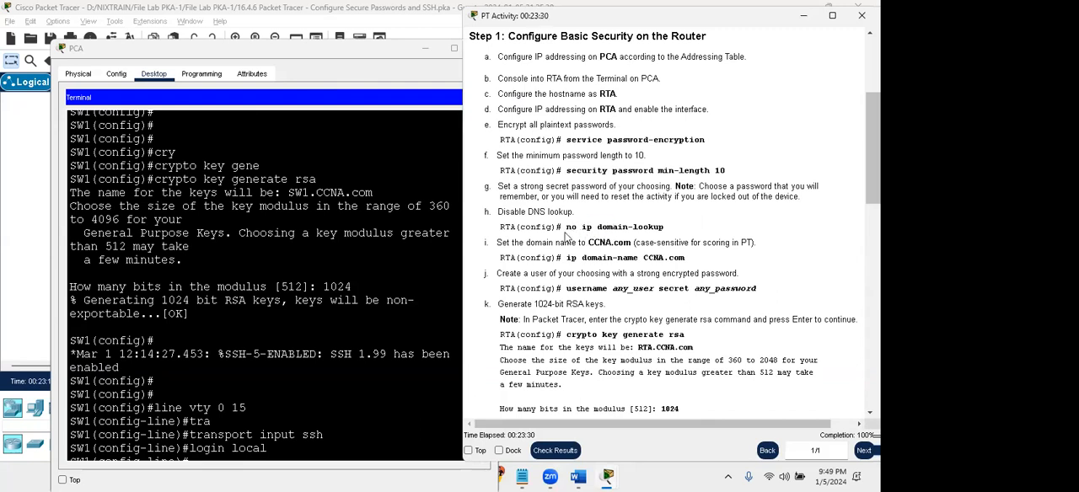
{"action": "left_click", "coordinate": [342, 205]}
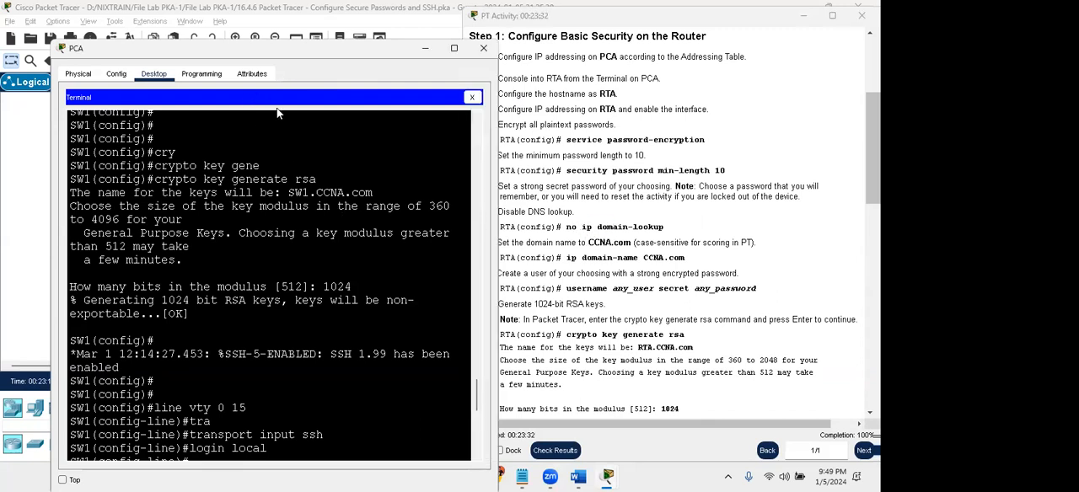
{"action": "left_click_drag", "start_coordinate": [278, 78], "coordinate": [242, 89]}
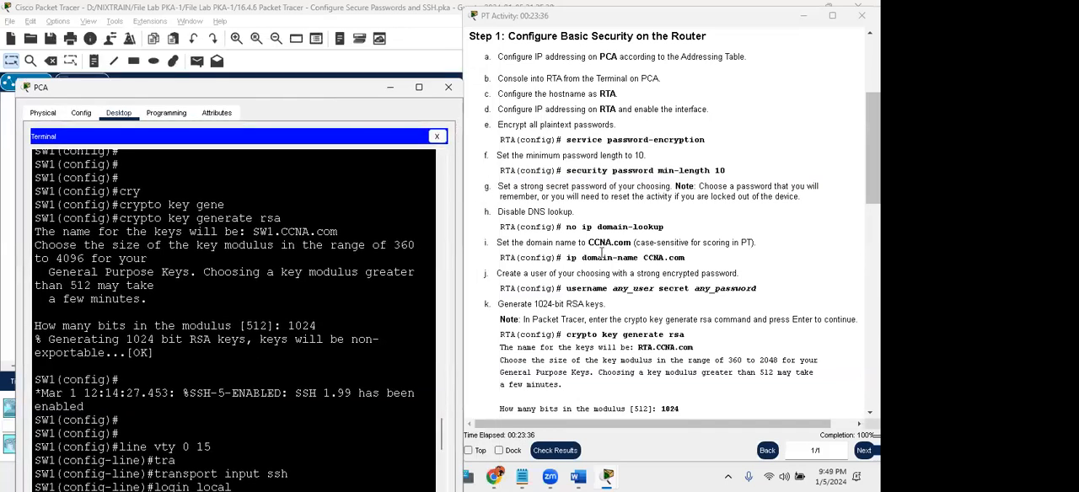
- Close the PCA window and review the final switch instructions, from disabling unused ports to saving the configuration
{"action": "left_click", "coordinate": [447, 88]}
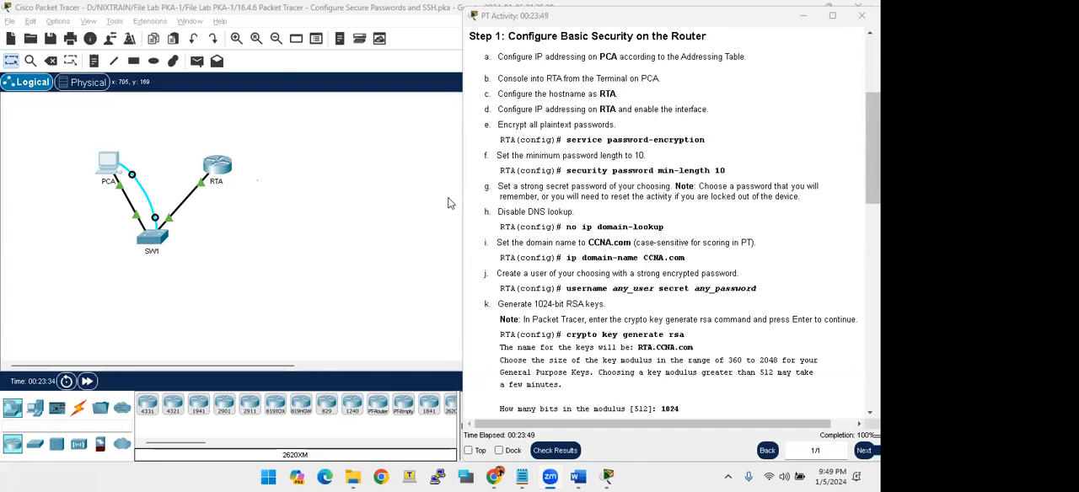
{"action": "scroll", "coordinate": [531, 222], "scroll_direction": "down", "scroll_amount": 15}
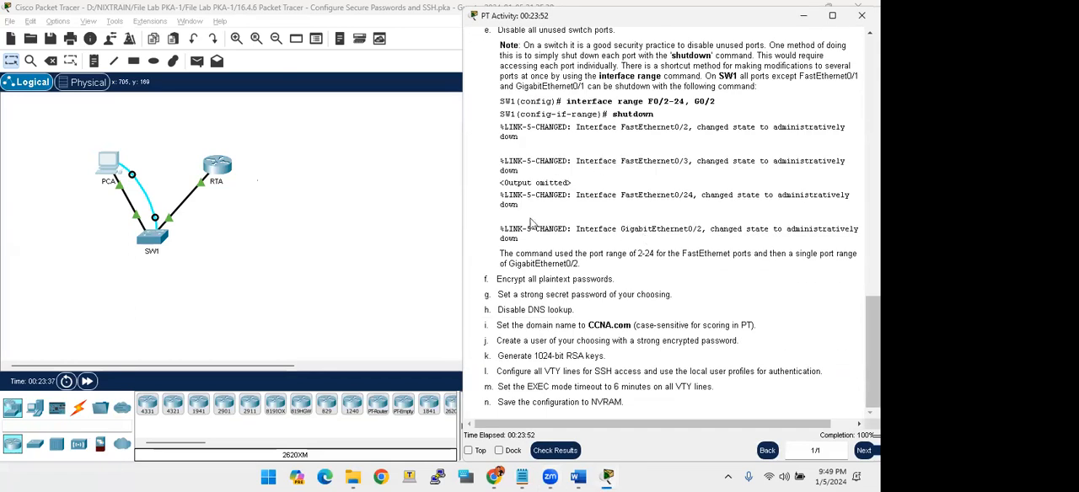
{"action": "left_click", "coordinate": [531, 223]}
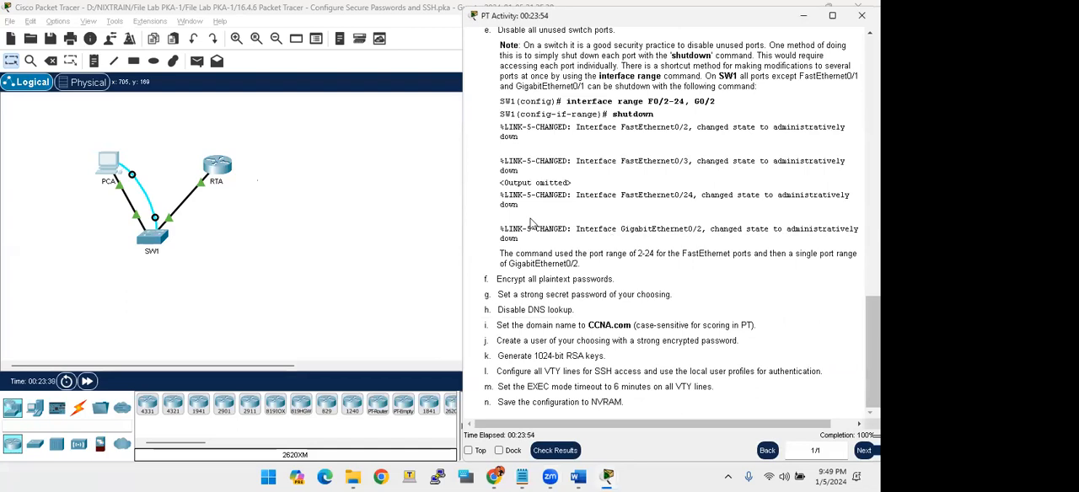
{"action": "left_click", "coordinate": [217, 241]}
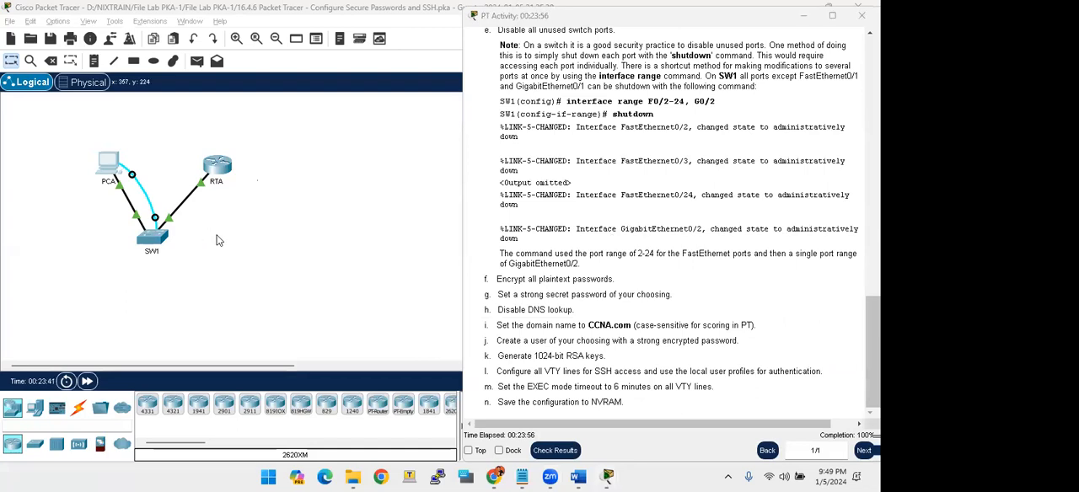
{"action": "left_click", "coordinate": [558, 209]}
{"action": "left_click", "coordinate": [605, 242]}
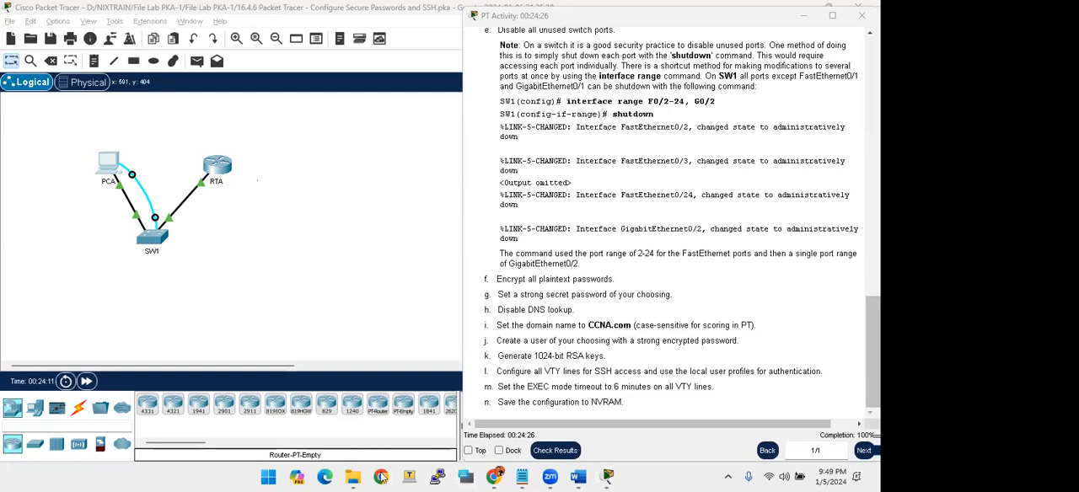
- Switch to File Explorer, look over the lab files in the File Lab PKA-1 folder, and return to Packet Tracer
{"action": "left_click", "coordinate": [352, 478]}
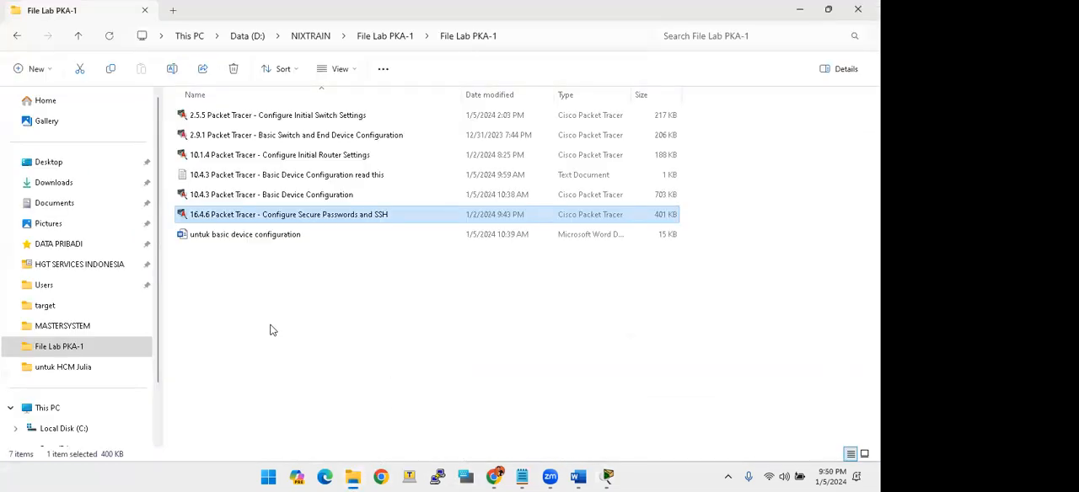
{"action": "left_click_drag", "start_coordinate": [696, 123], "coordinate": [579, 172]}
{"action": "left_click", "coordinate": [251, 124]}
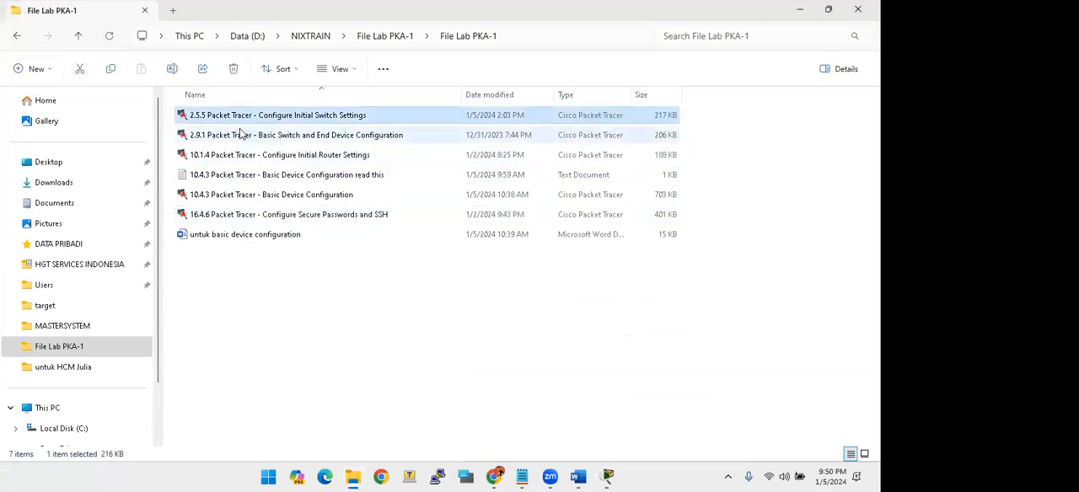
{"action": "left_click", "coordinate": [217, 216]}
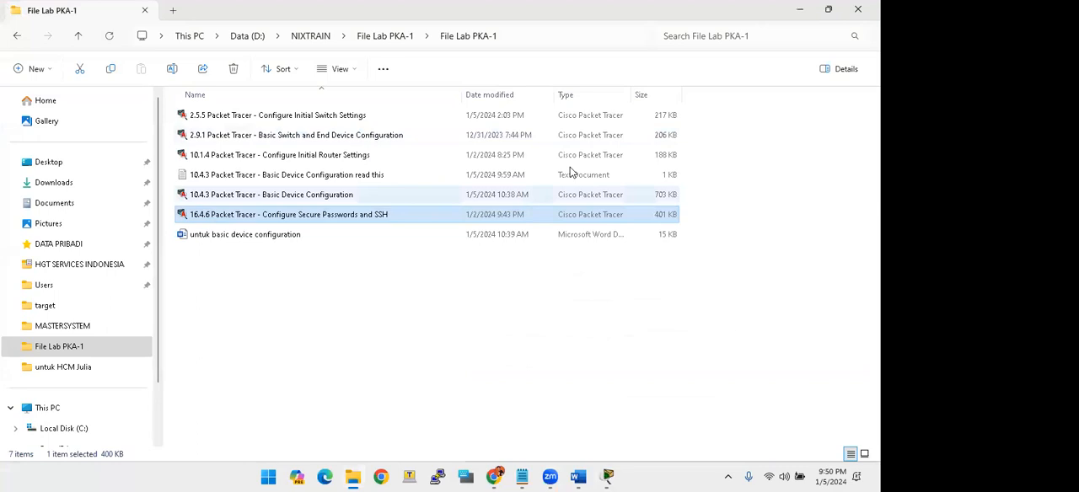
{"action": "left_click", "coordinate": [802, 14]}
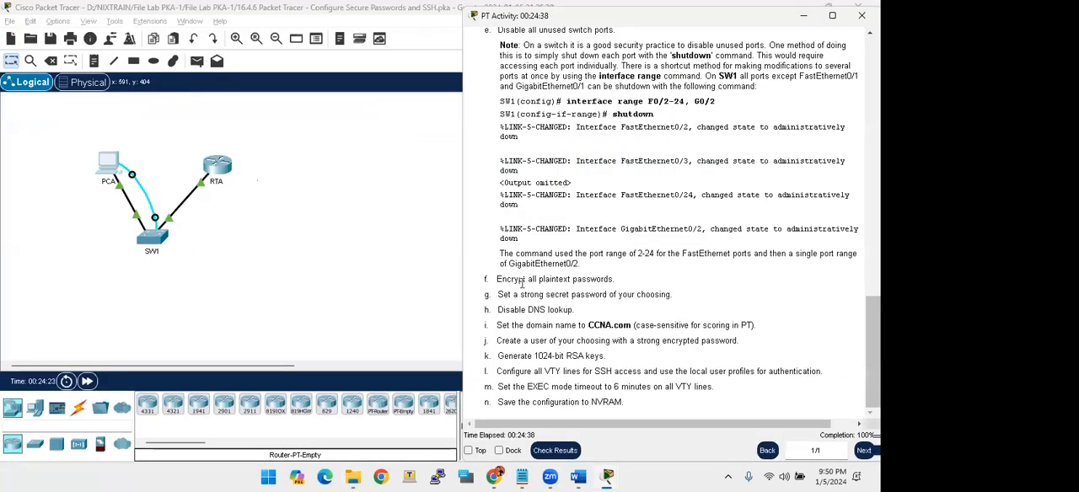